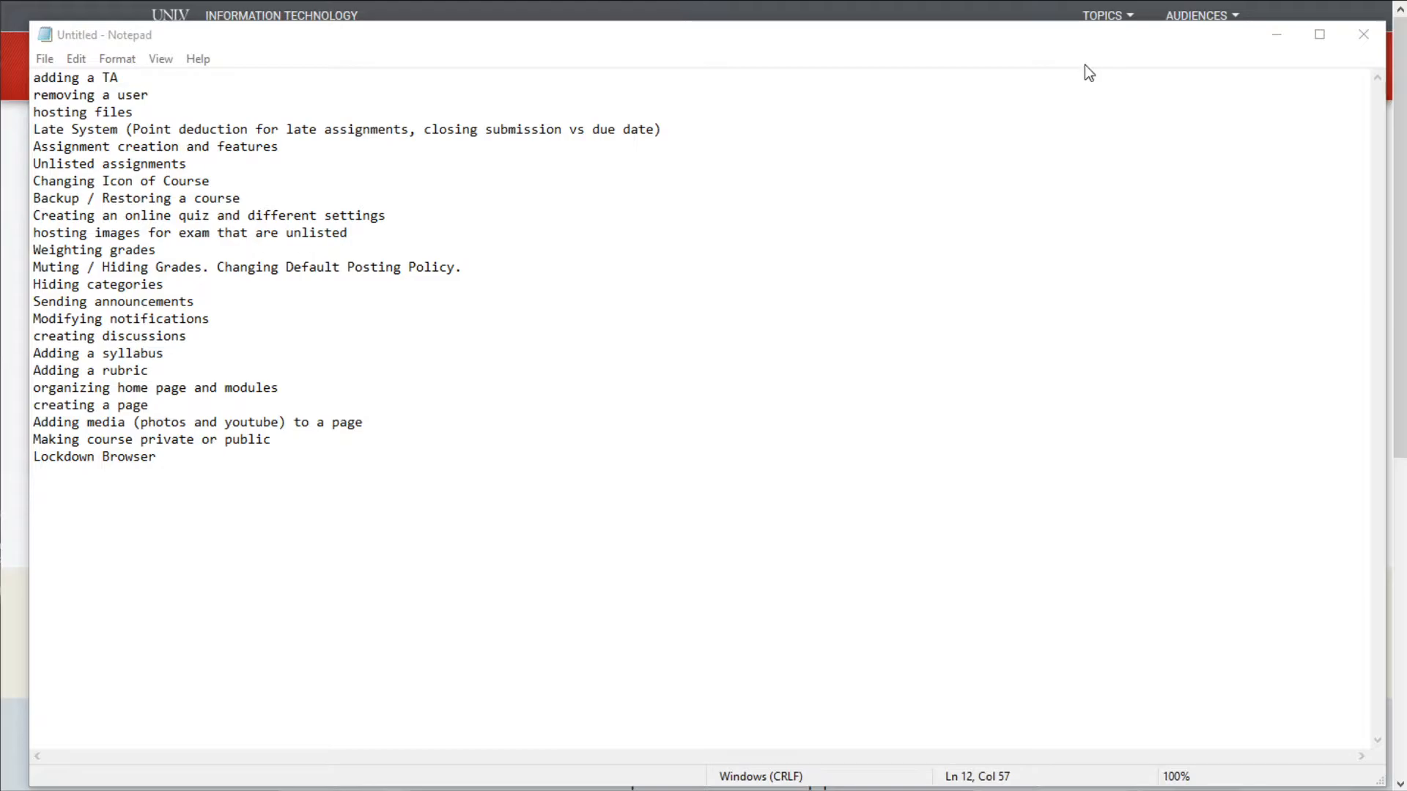
# - Review the Notepad topic list, highlighting the topics from Assignment creation to Muting
pyautogui.moveTo(1084, 37); pyautogui.dragTo(1071, 680)
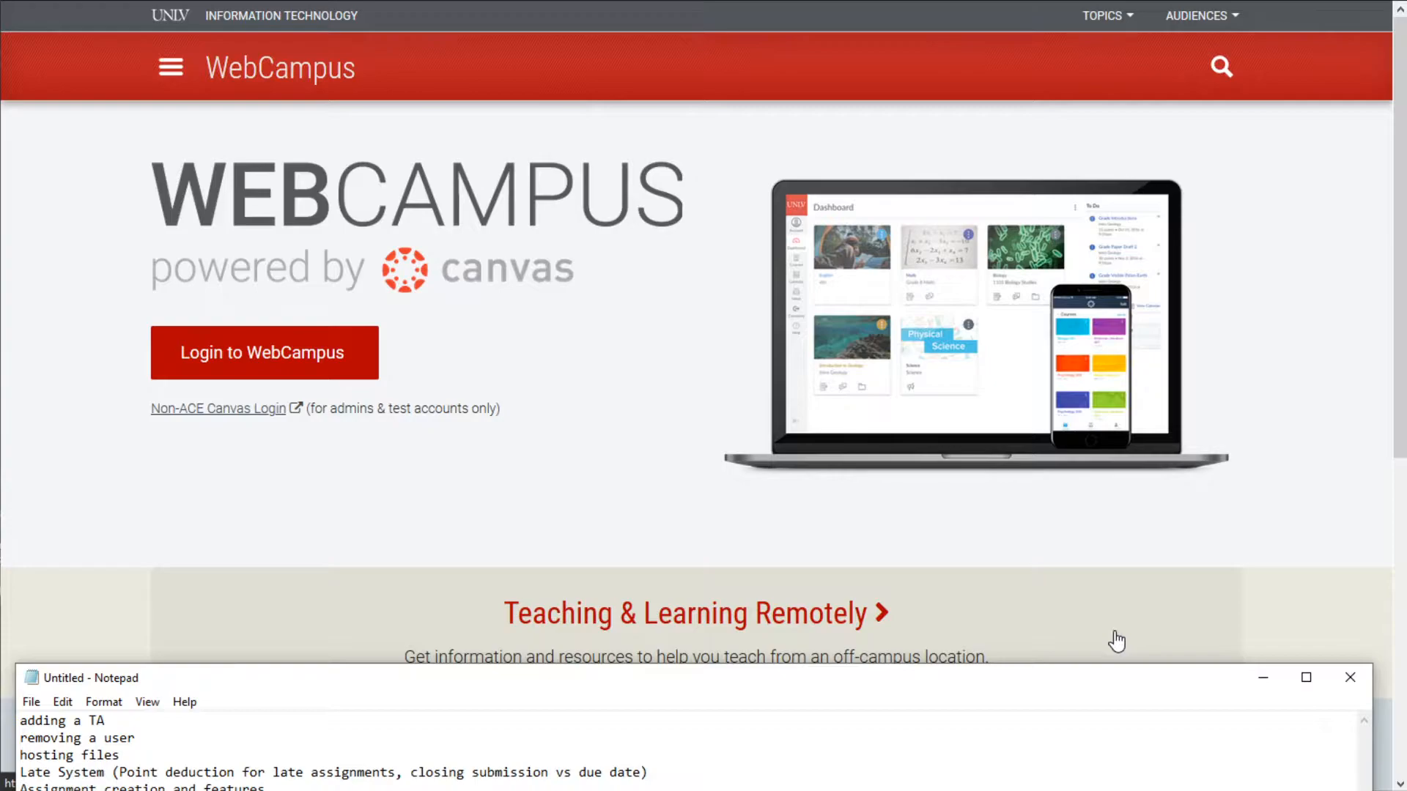
pyautogui.moveTo(1055, 678); pyautogui.dragTo(1096, 192)
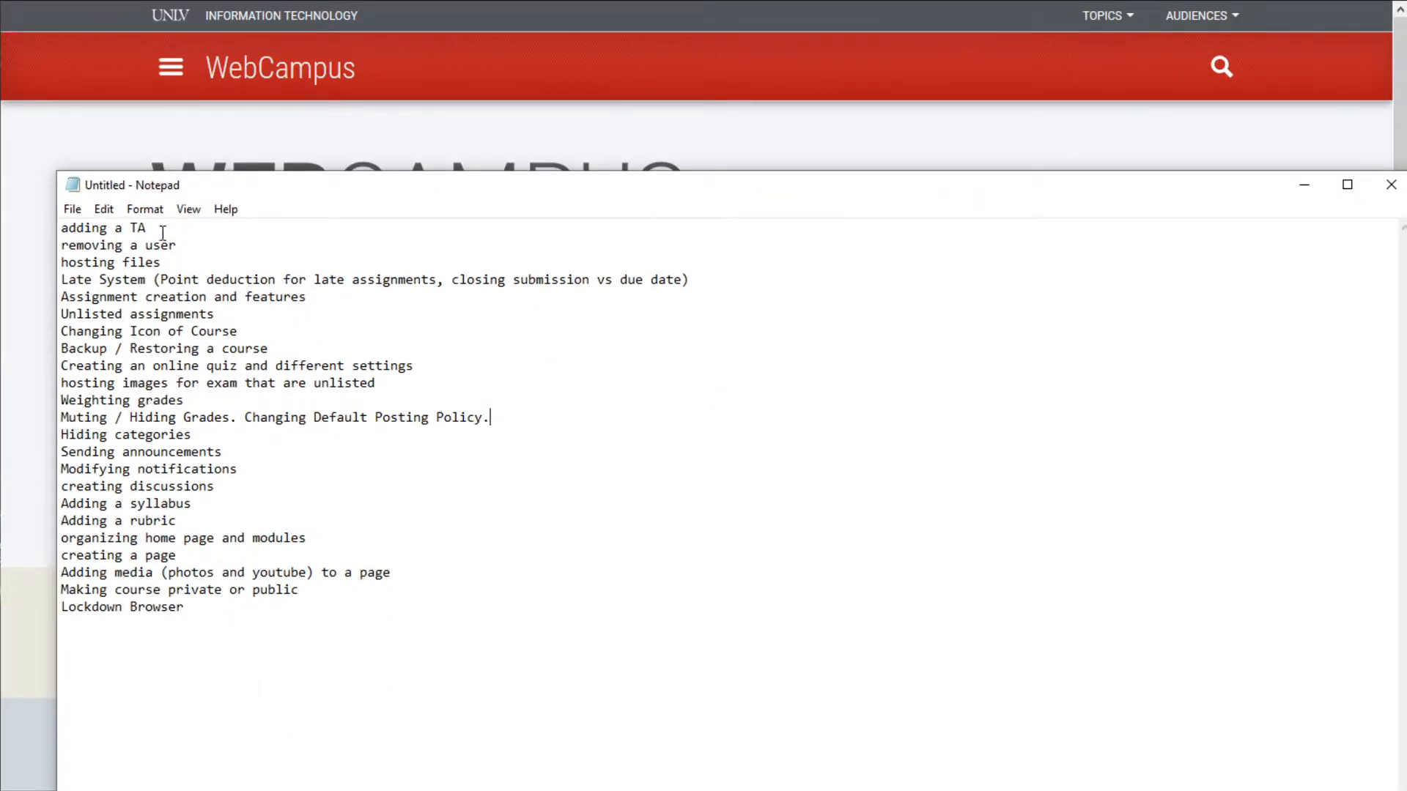
pyautogui.moveTo(145, 246); pyautogui.dragTo(164, 592)
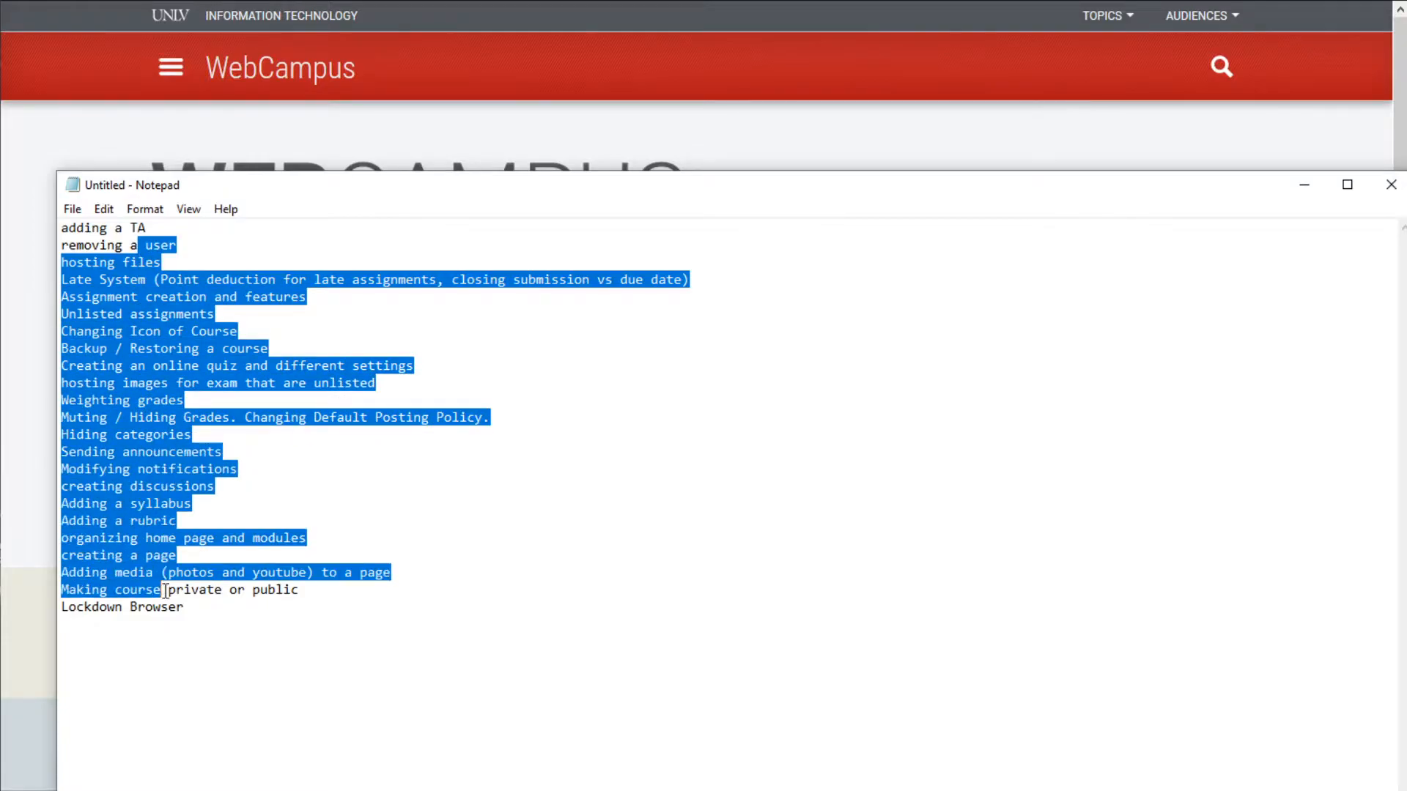
pyautogui.click(167, 594)
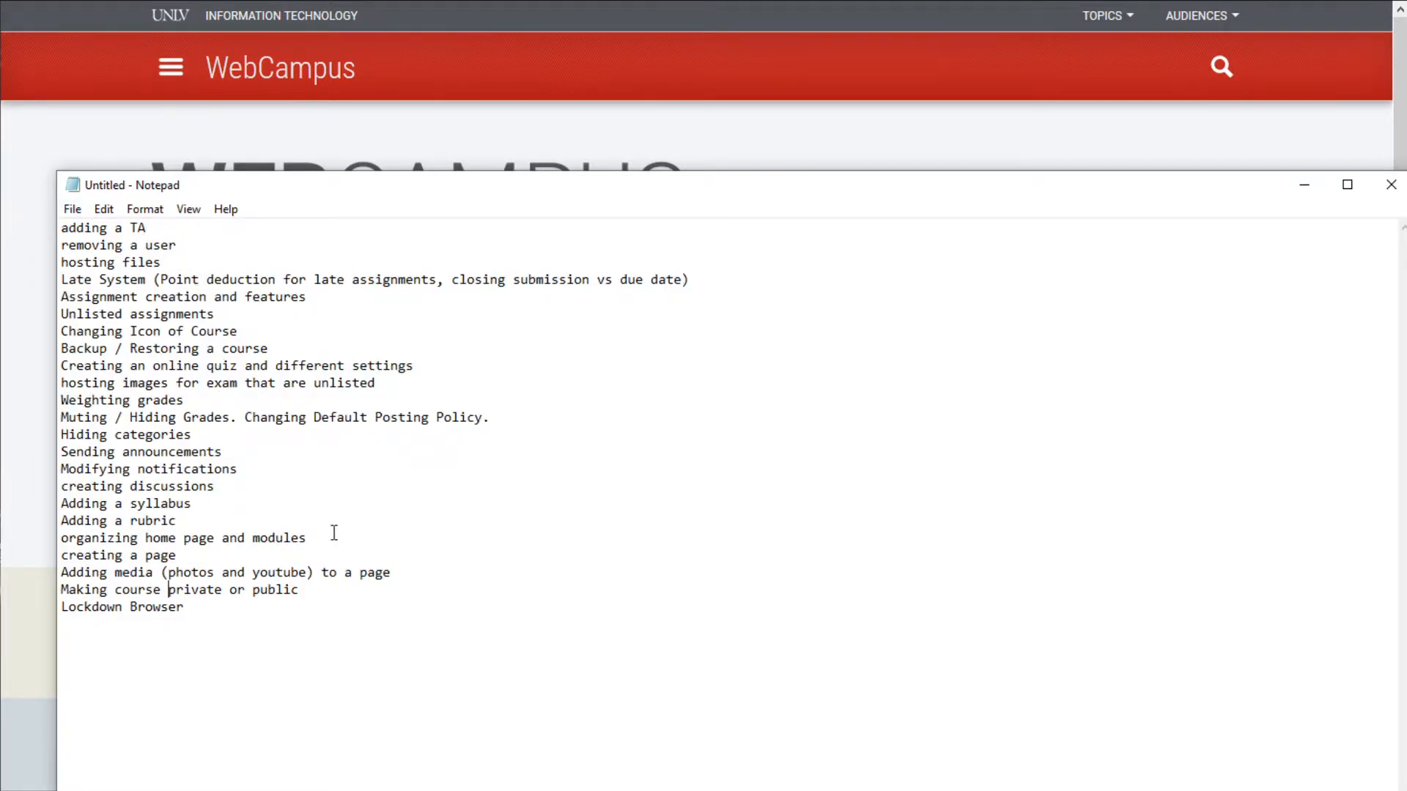
pyautogui.moveTo(137, 296); pyautogui.dragTo(160, 411)
pyautogui.click(160, 410)
# - Highlight the topics from removing a user to Backup, then move Notepad off the browser page
pyautogui.moveTo(159, 233); pyautogui.dragTo(187, 351)
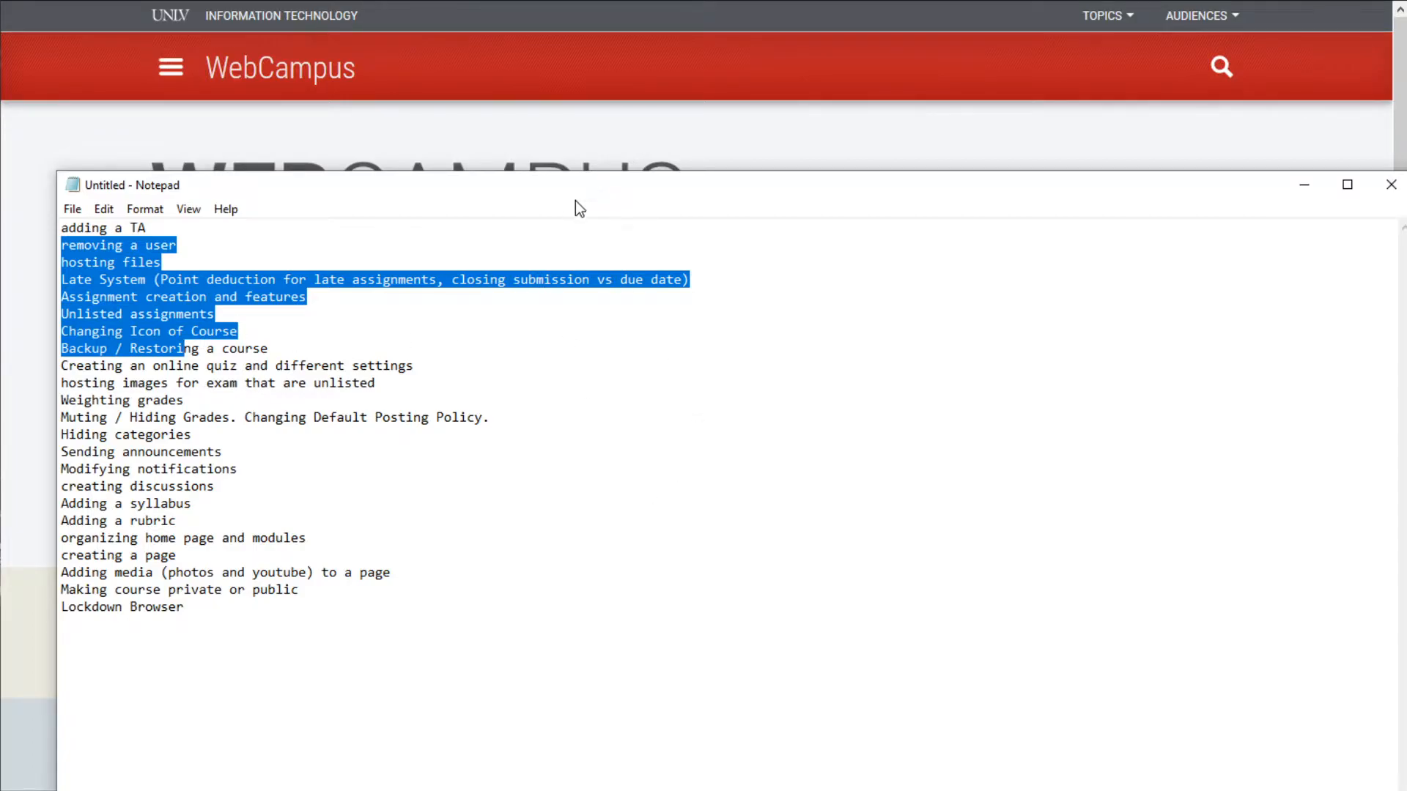
pyautogui.click(244, 228)
pyautogui.moveTo(257, 186); pyautogui.dragTo(0, 563)
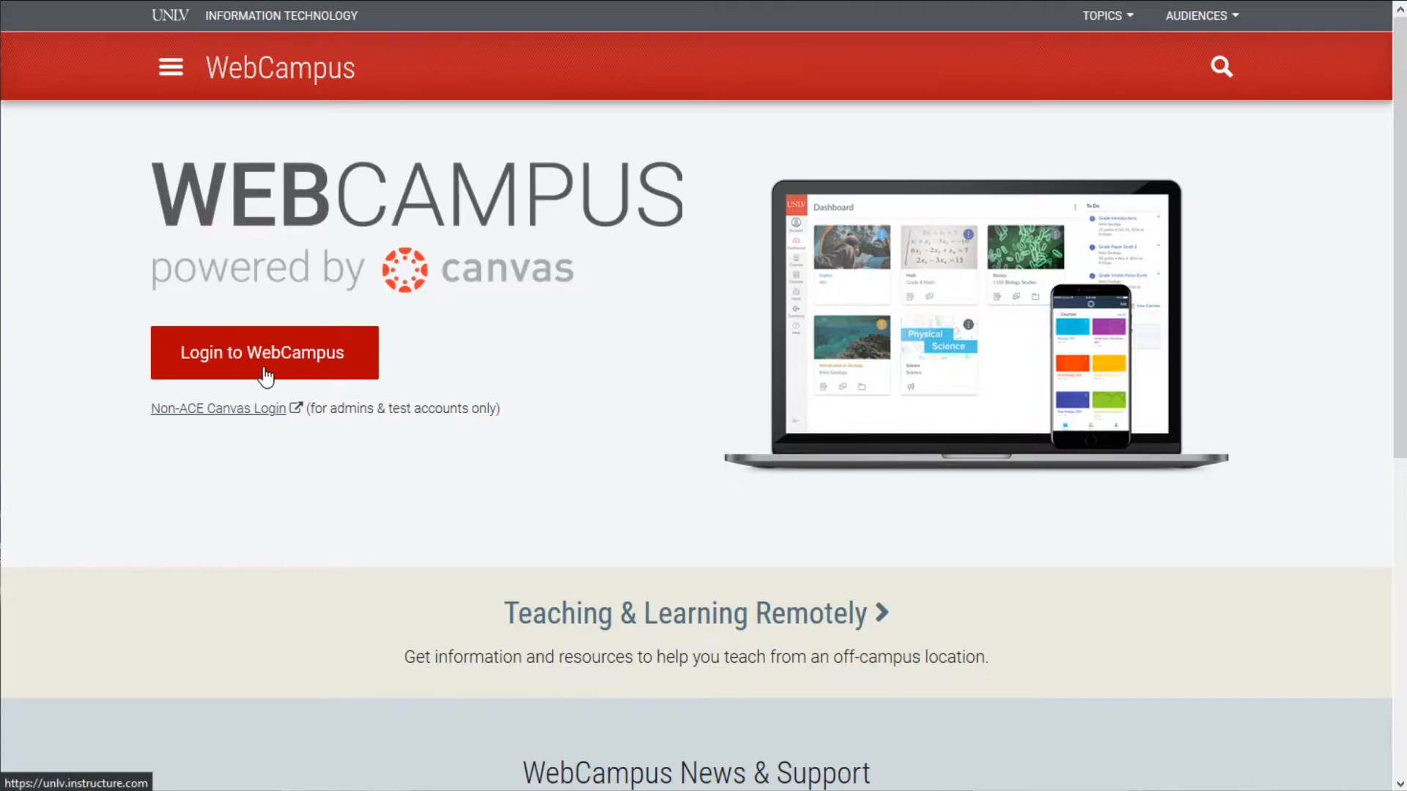
# - Log in to WebCampus and scroll the Dashboard to reach the CS Test Canvas Course
pyautogui.click(322, 359)
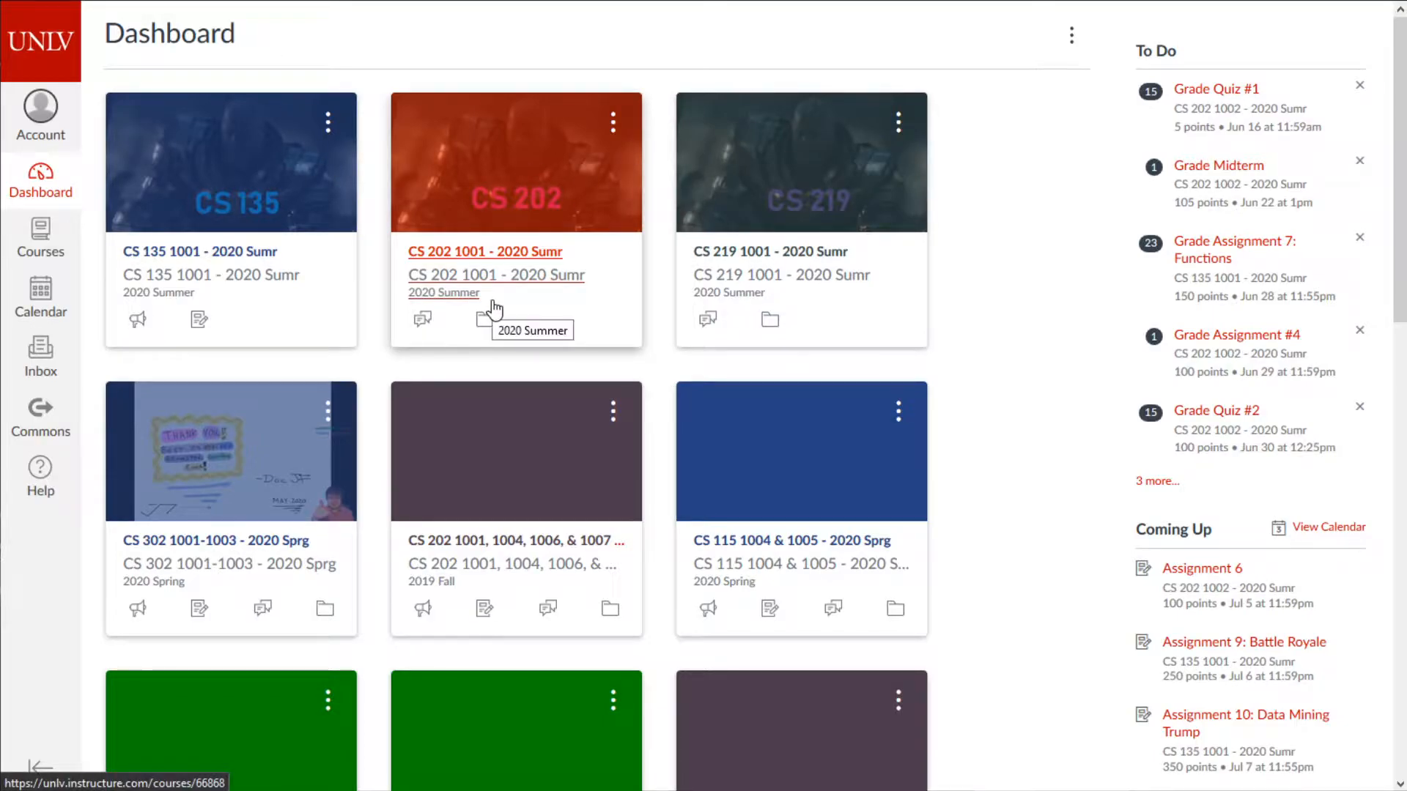
pyautogui.scroll(-12, 503, 371)
pyautogui.scroll(12, 593, 378)
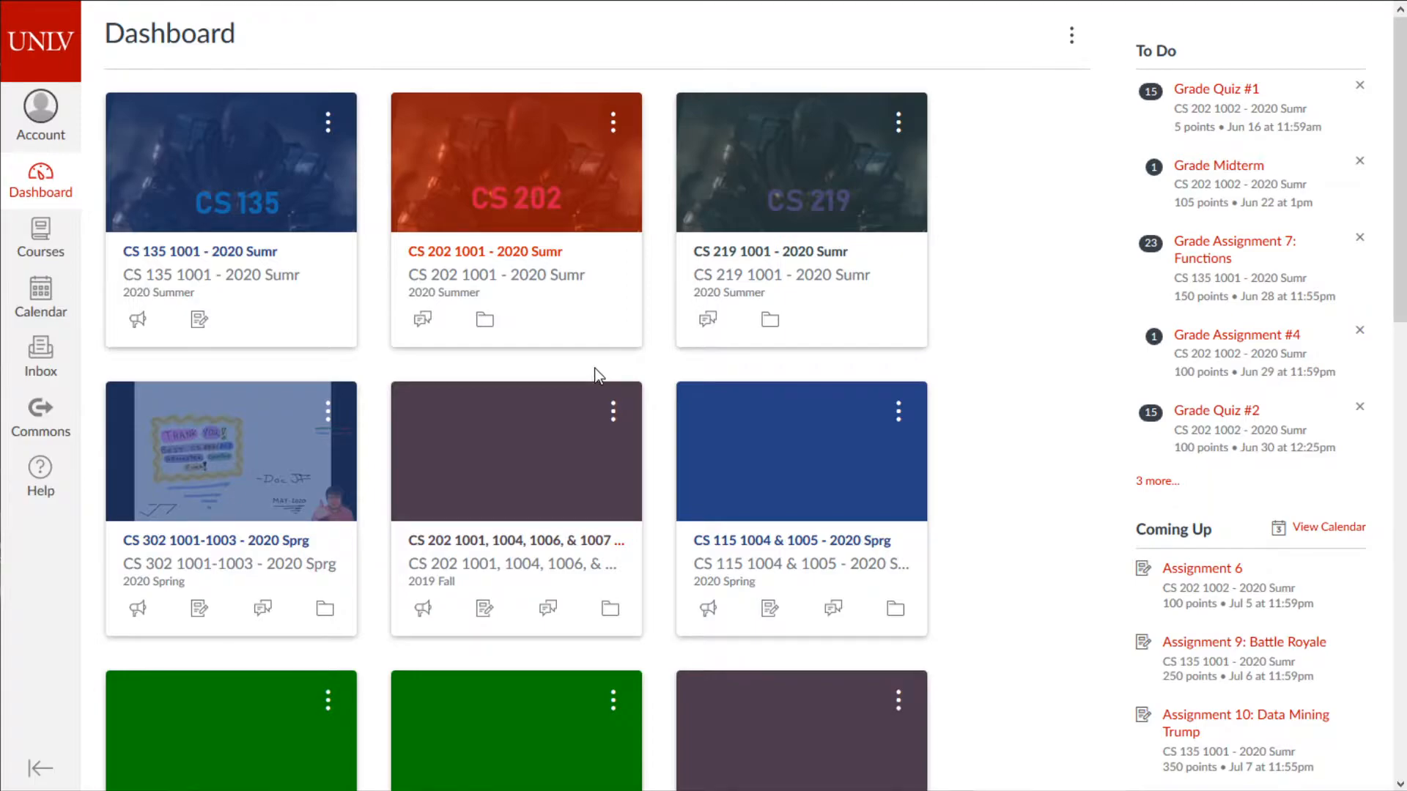
pyautogui.scroll(-10, 597, 433)
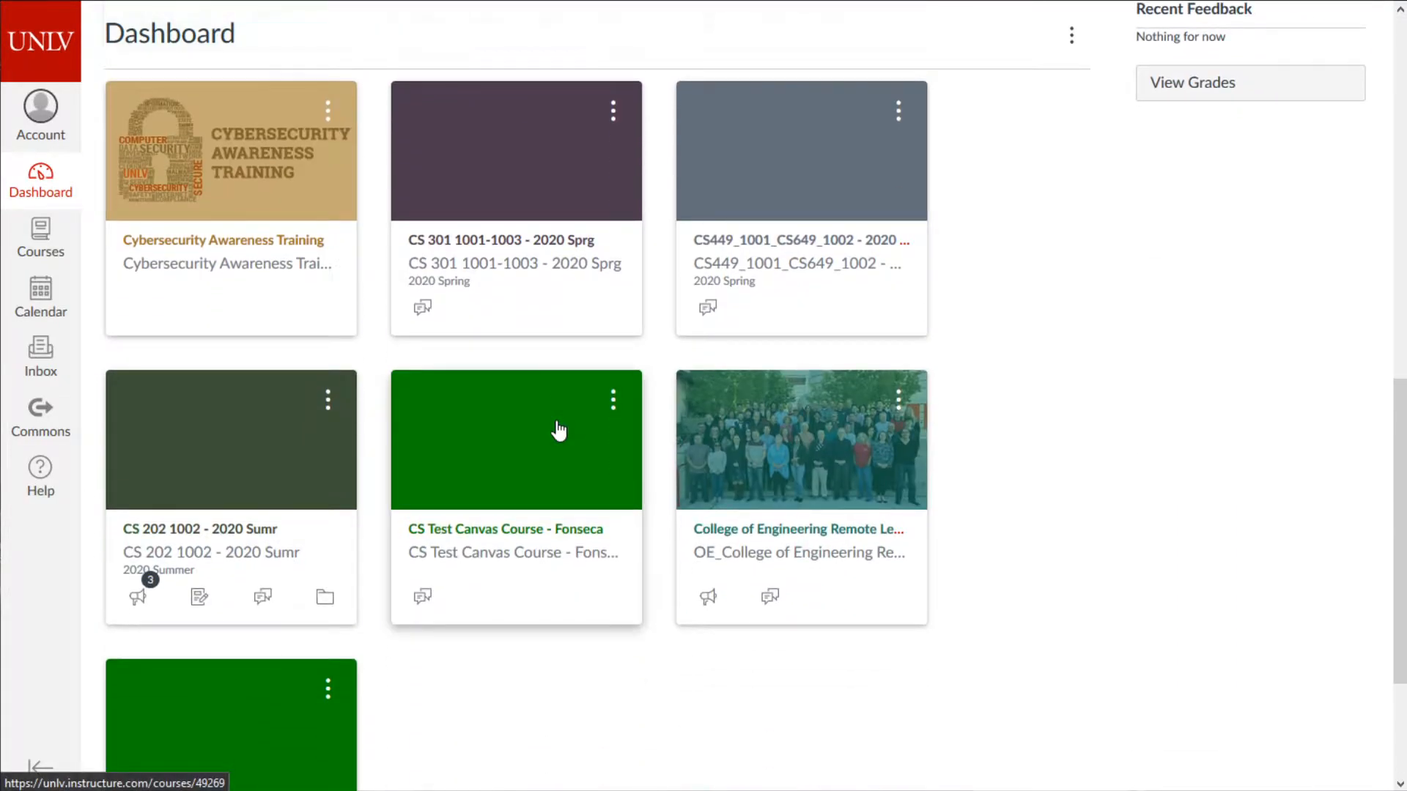
pyautogui.scroll(-3, 559, 431)
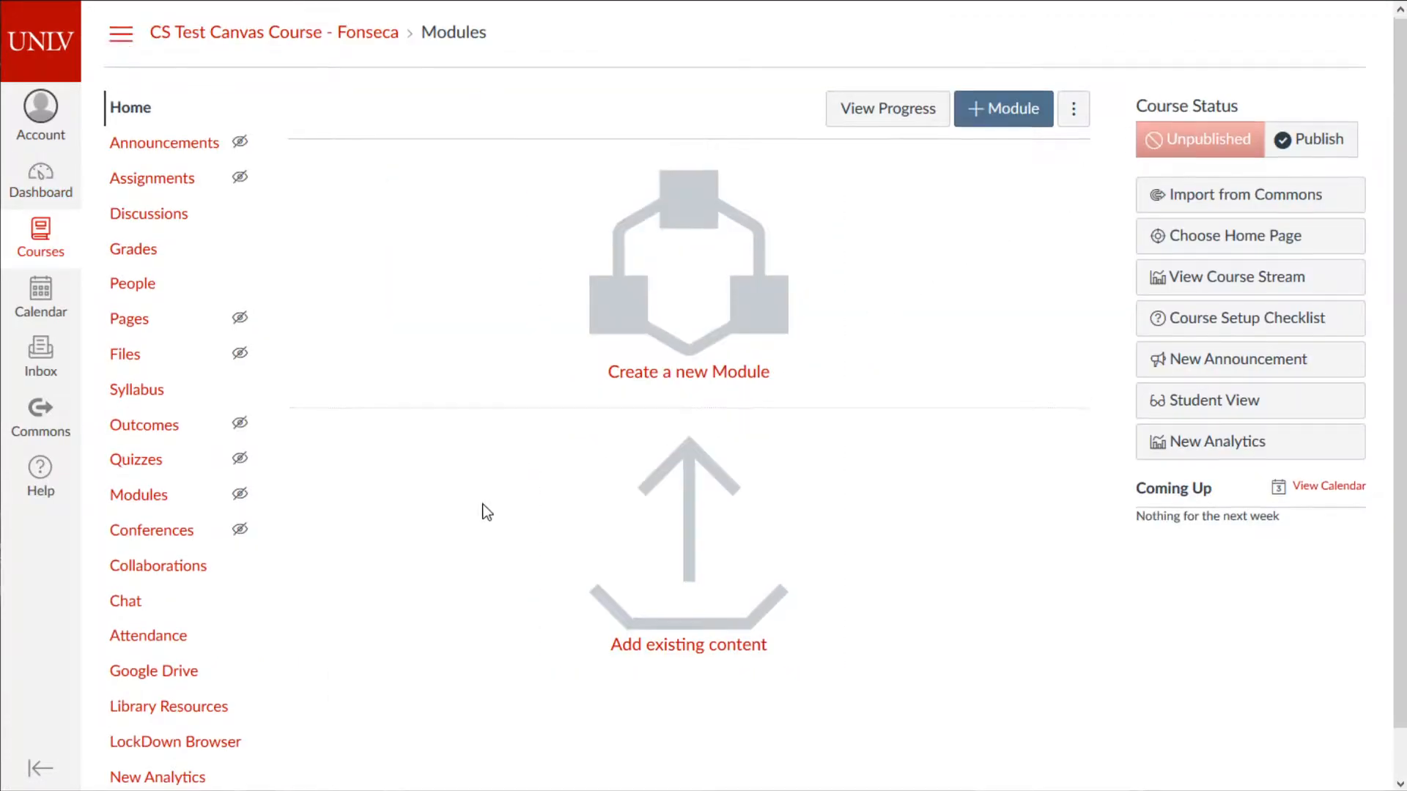
pyautogui.scroll(-1, 469, 502)
pyautogui.scroll(1, 441, 480)
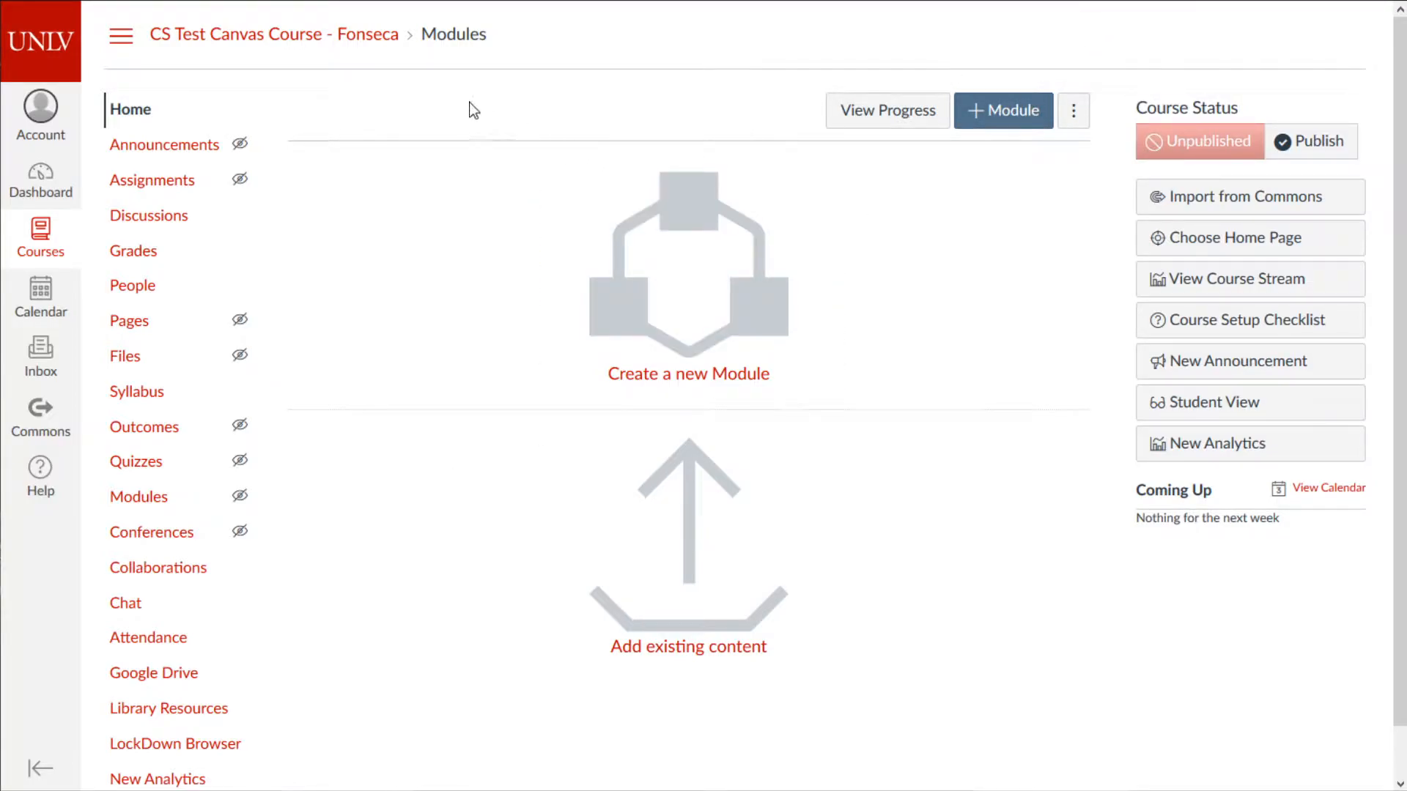
pyautogui.scroll(-1, 714, 308)
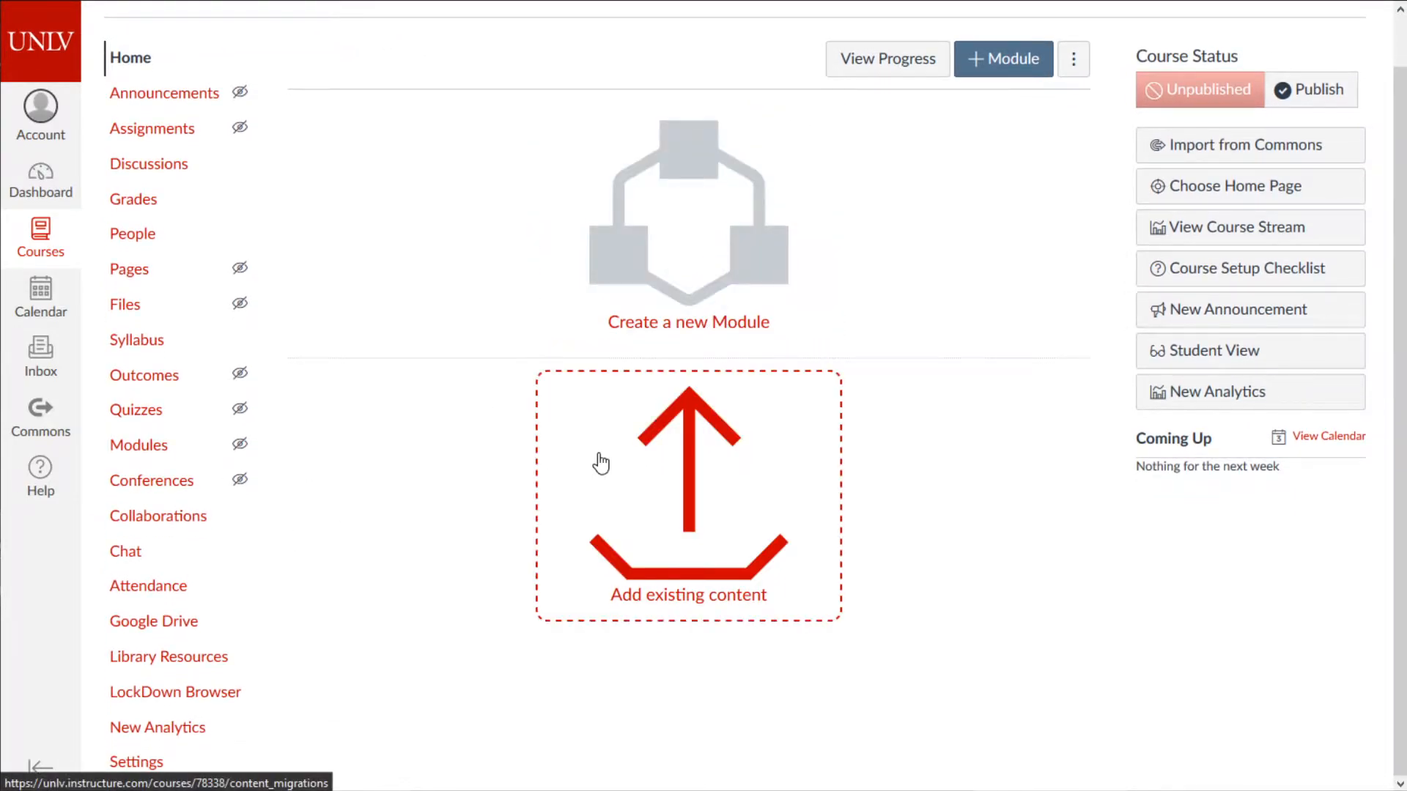
pyautogui.scroll(1, 393, 477)
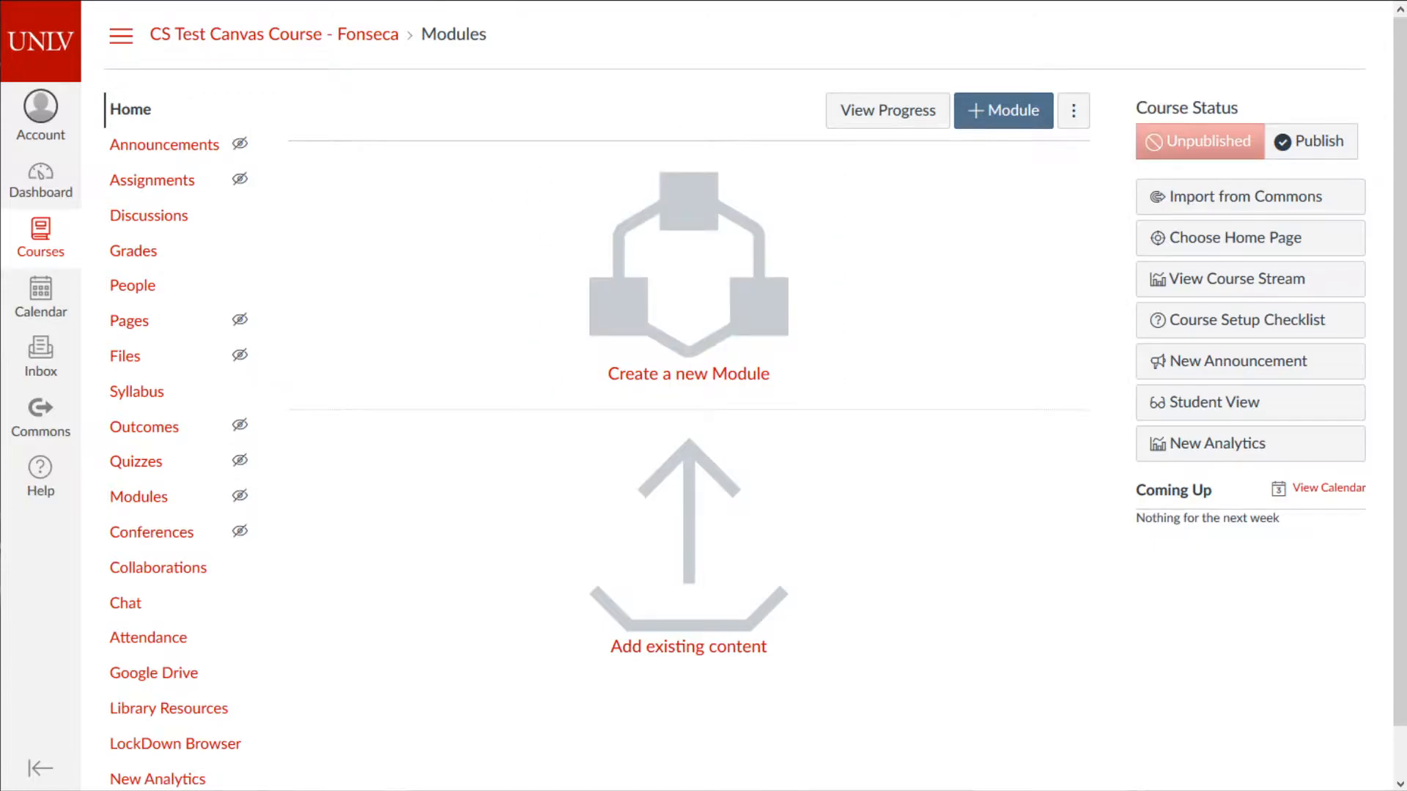
pyautogui.click(508, 336)
pyautogui.scroll(-1, 439, 428)
pyautogui.scroll(1, 308, 367)
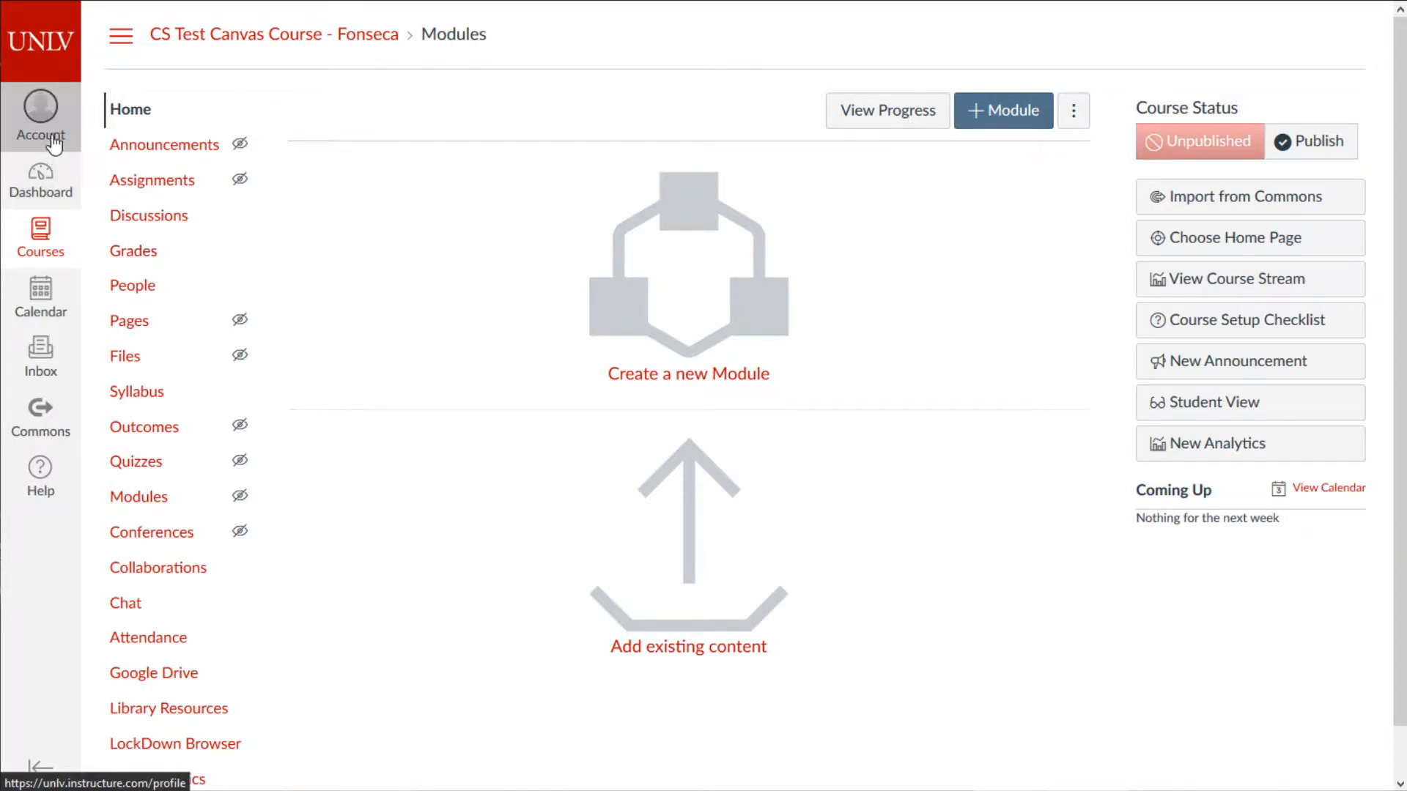
pyautogui.moveTo(233, 189)
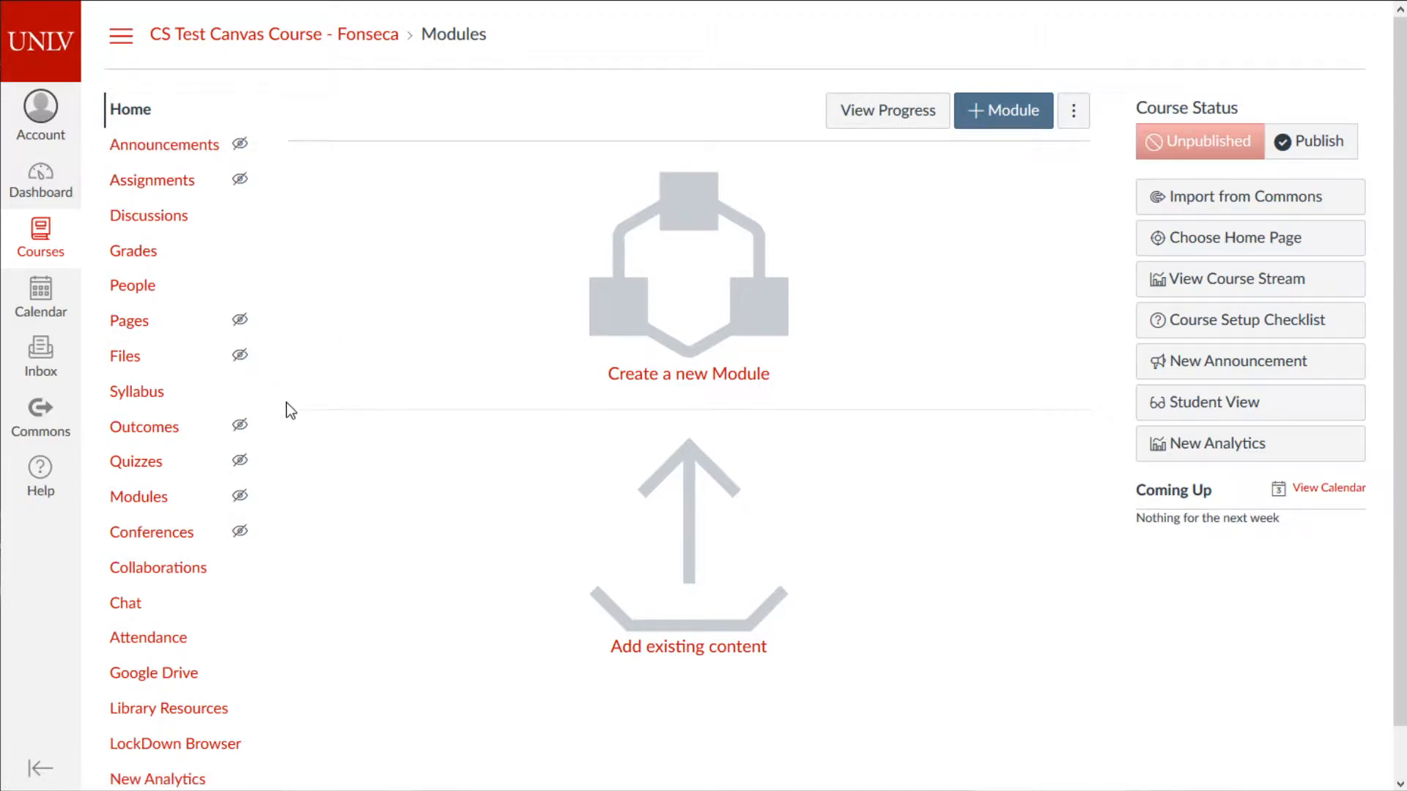
pyautogui.moveTo(0, 322); pyautogui.dragTo(0, 296)
# - Open the course People list and the Add People dialog, checking the available roles
pyautogui.click(136, 288)
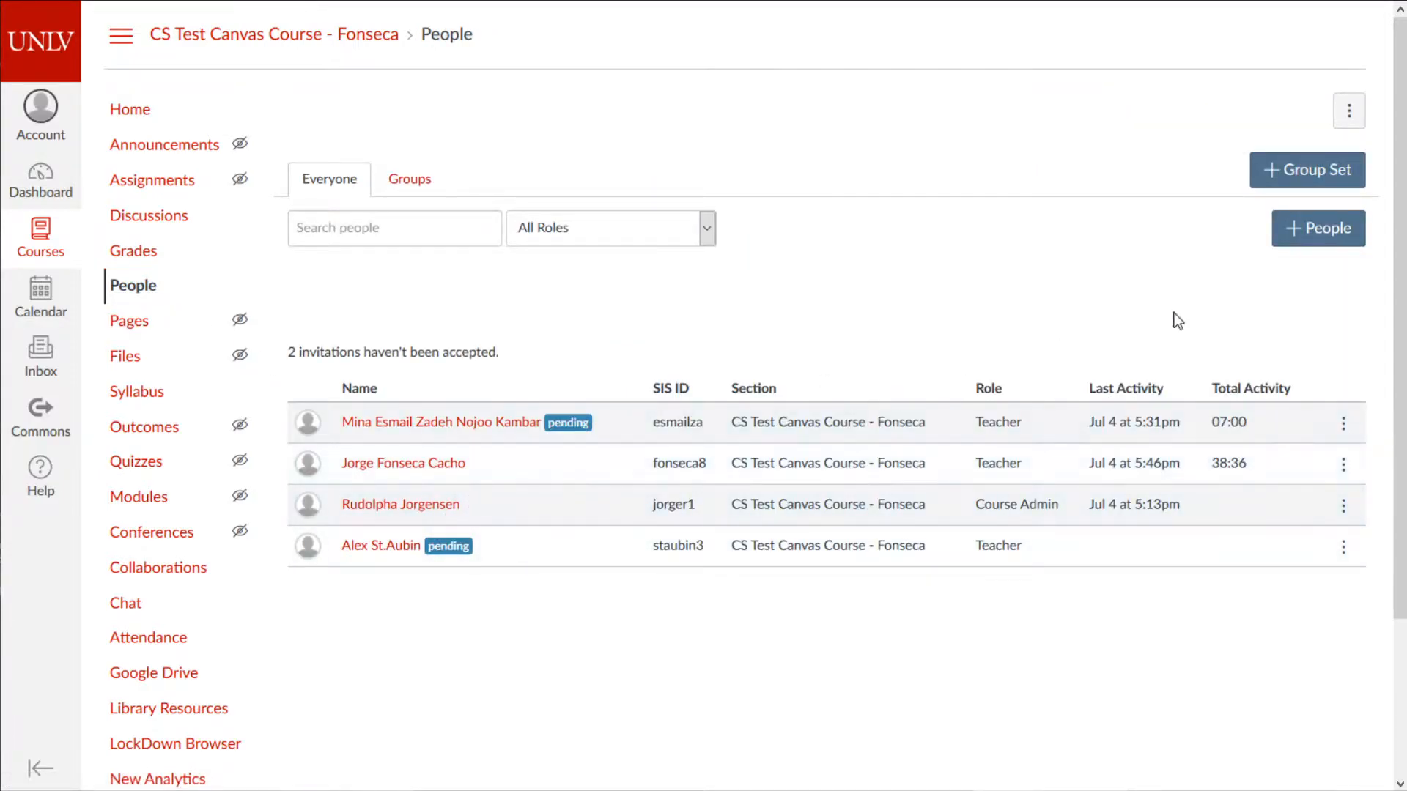
pyautogui.click(1328, 231)
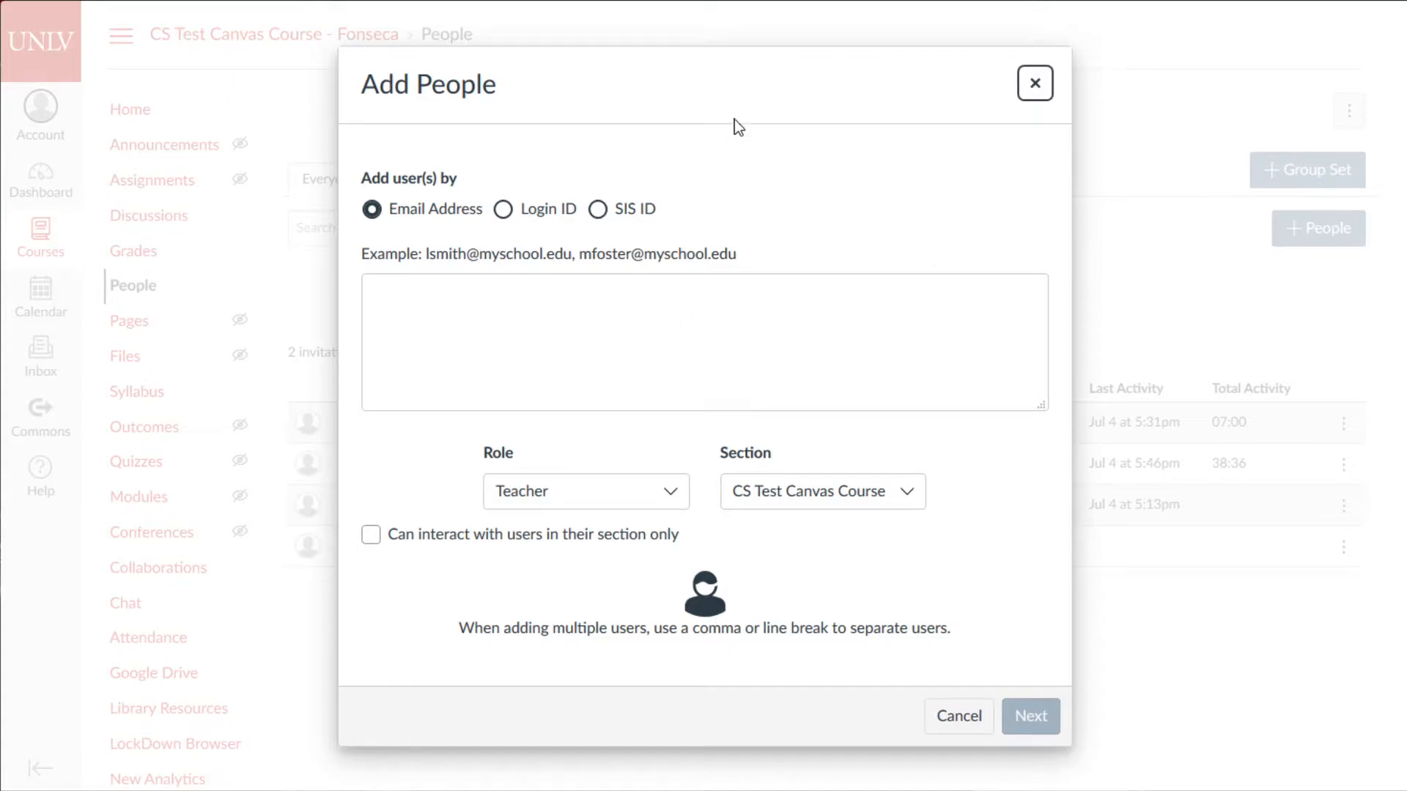
pyautogui.click(815, 354)
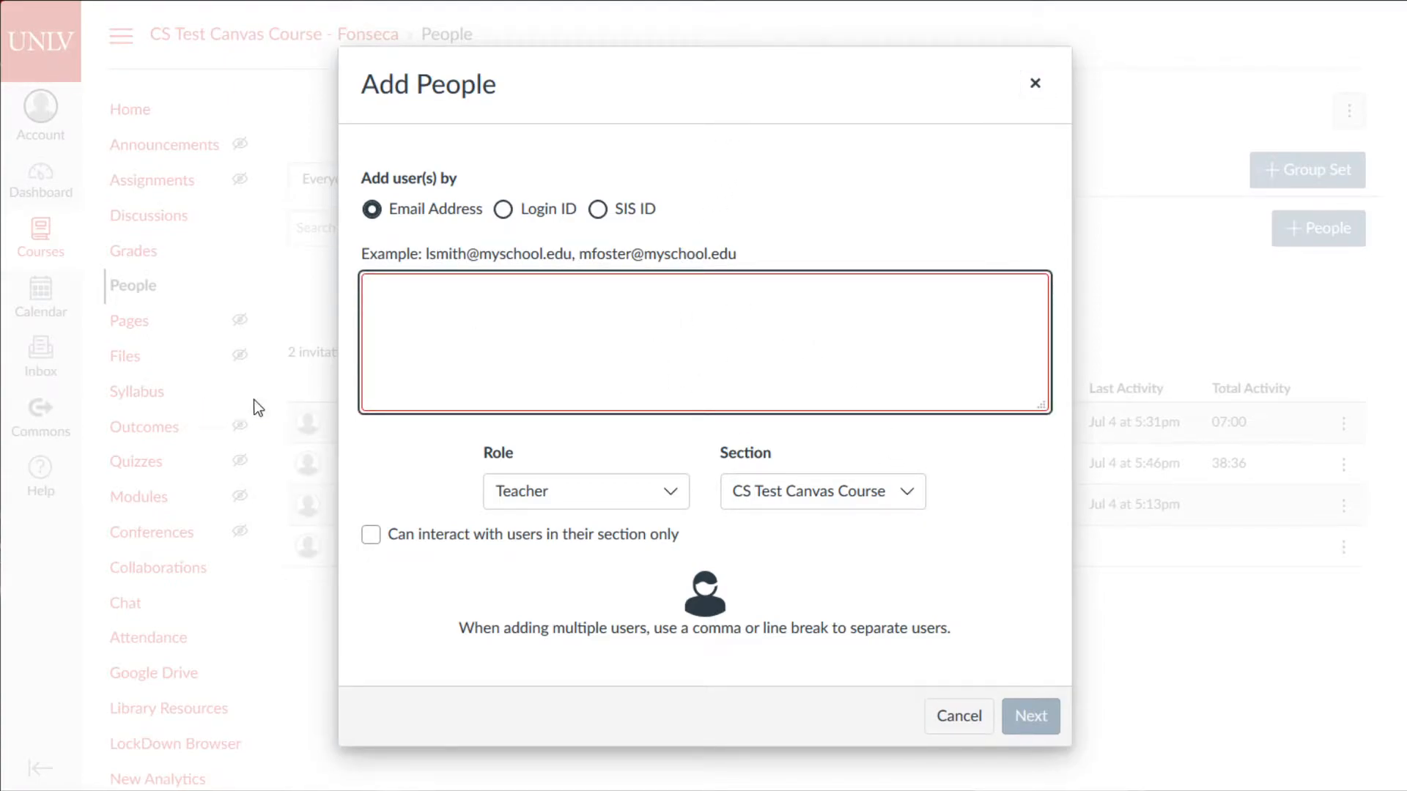
pyautogui.click(591, 498)
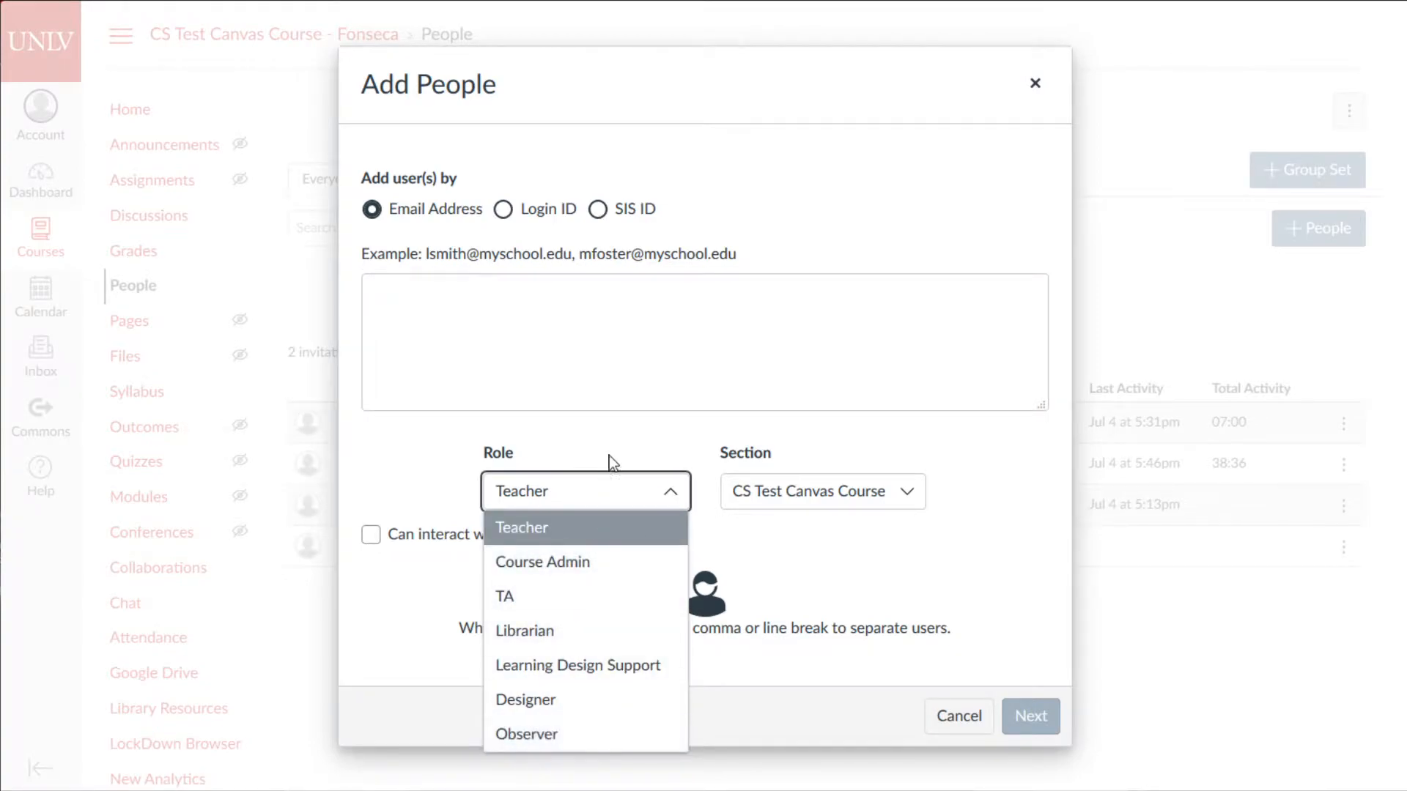
pyautogui.click(550, 356)
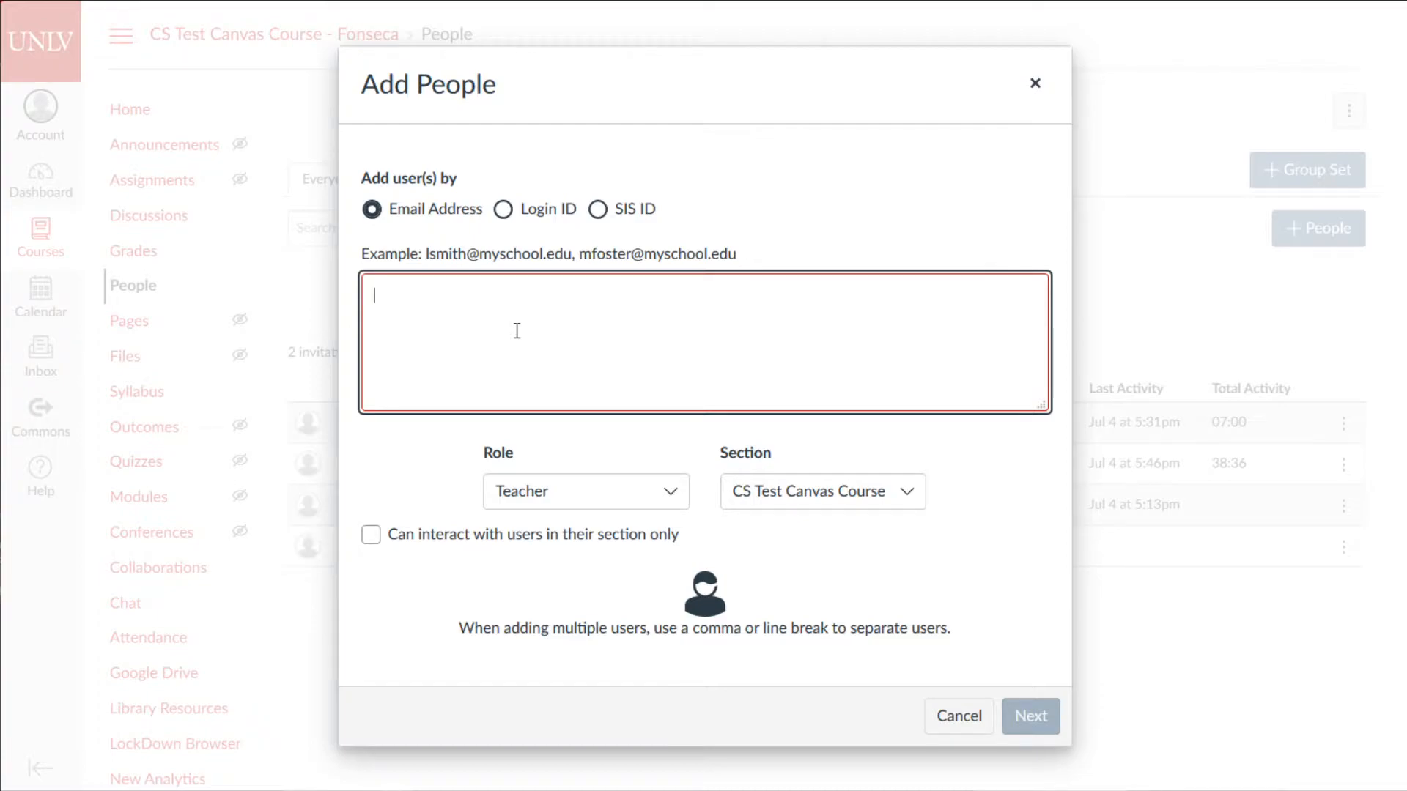
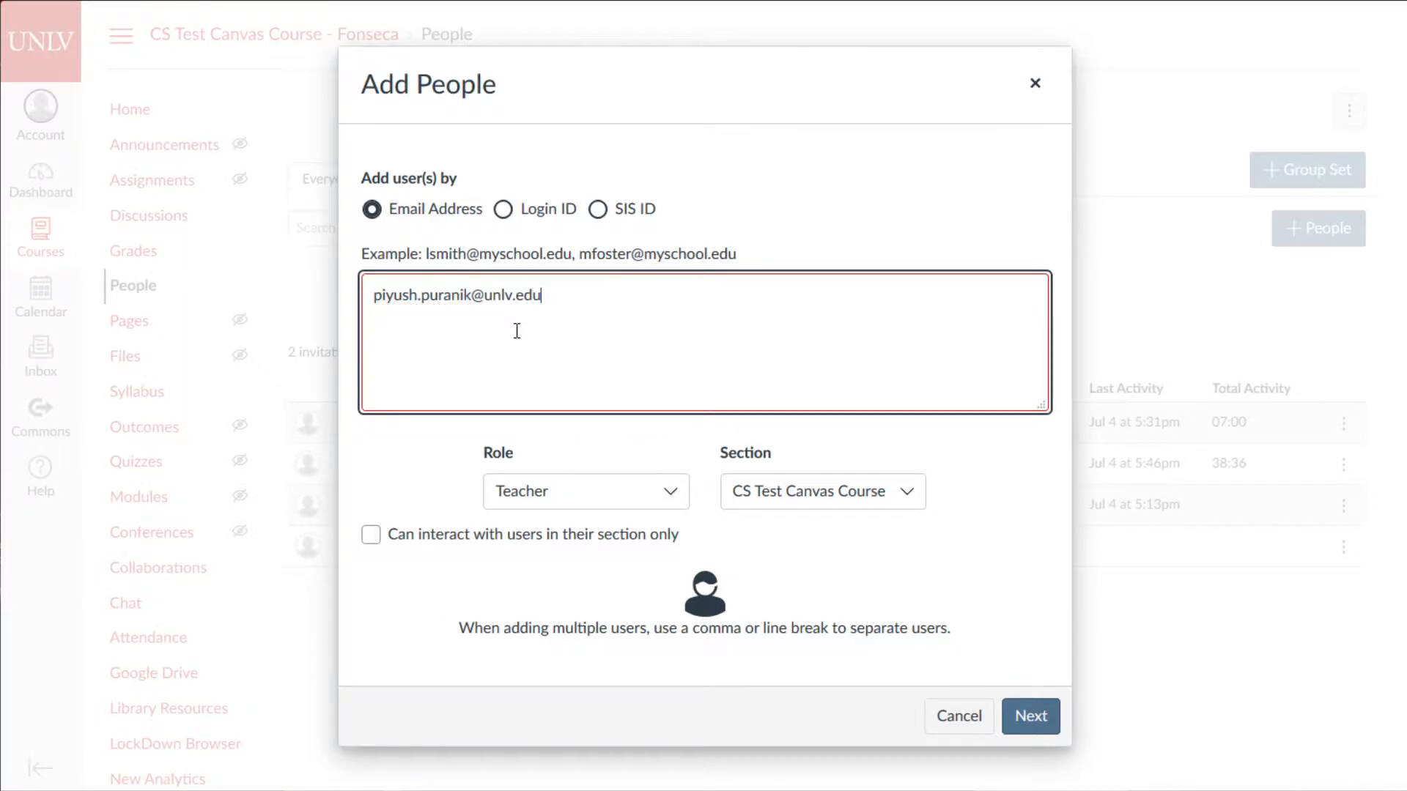
pyautogui.moveTo(586, 309); pyautogui.dragTo(364, 306)
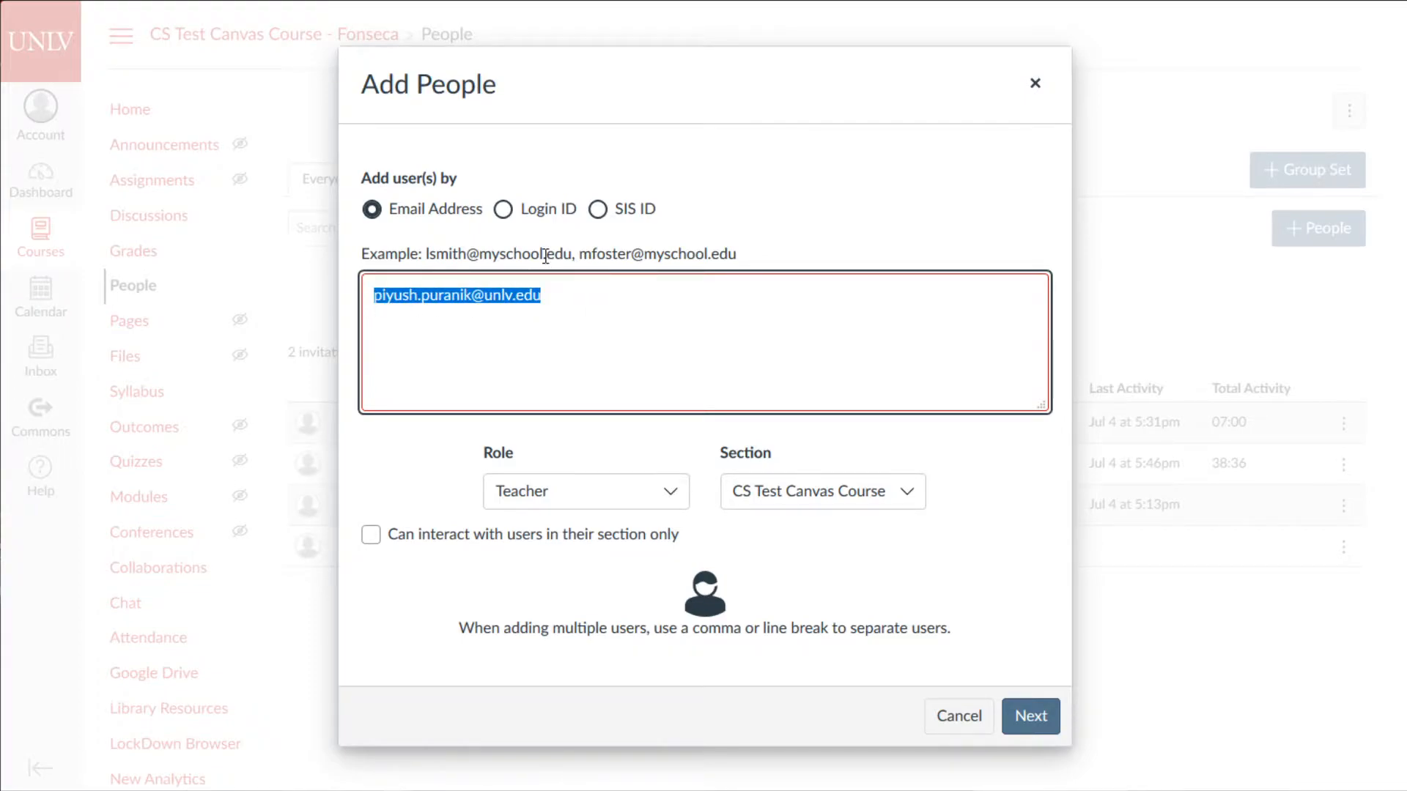
pyautogui.moveTo(644, 350); pyautogui.dragTo(417, 327)
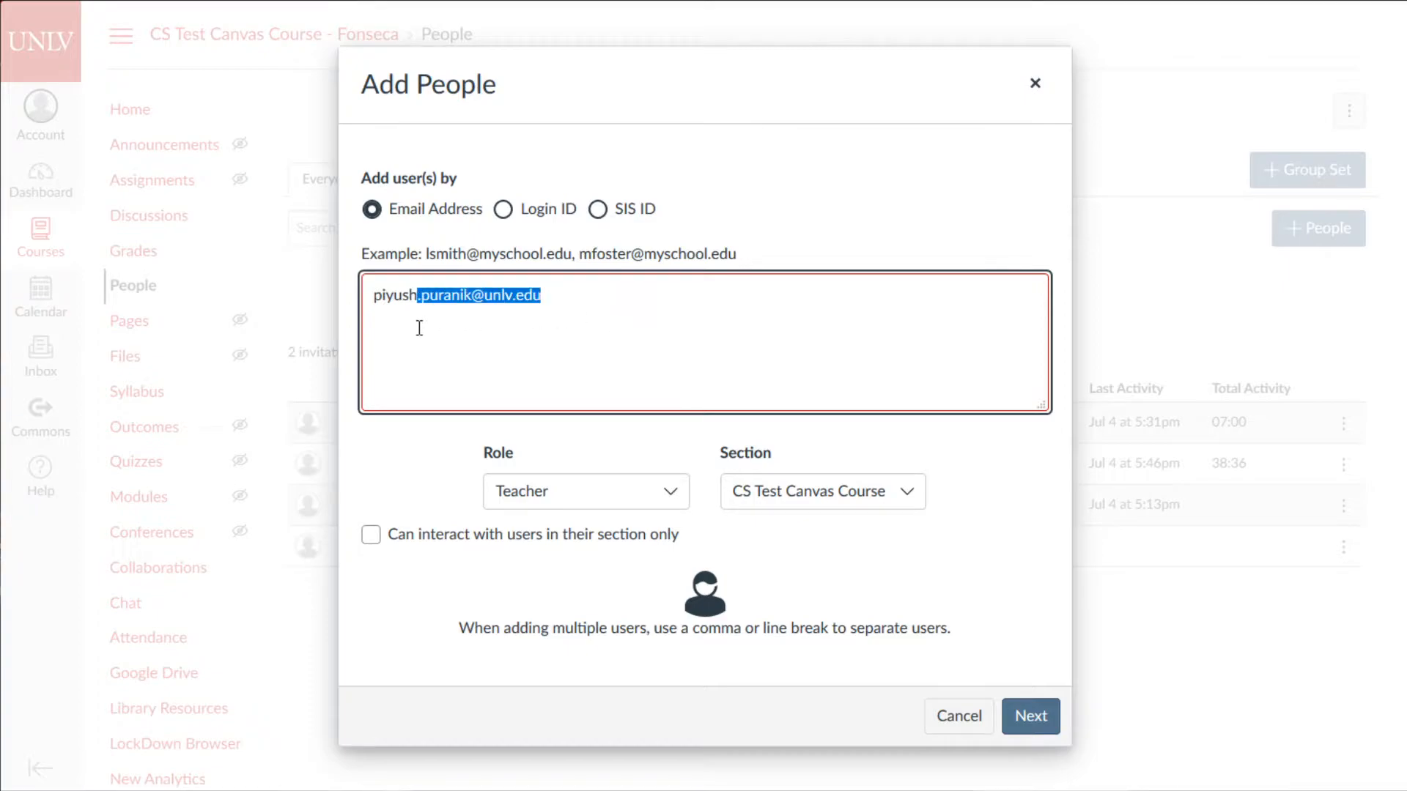
pyautogui.click(513, 324)
pyautogui.moveTo(600, 299); pyautogui.dragTo(246, 297)
pyautogui.click(631, 307)
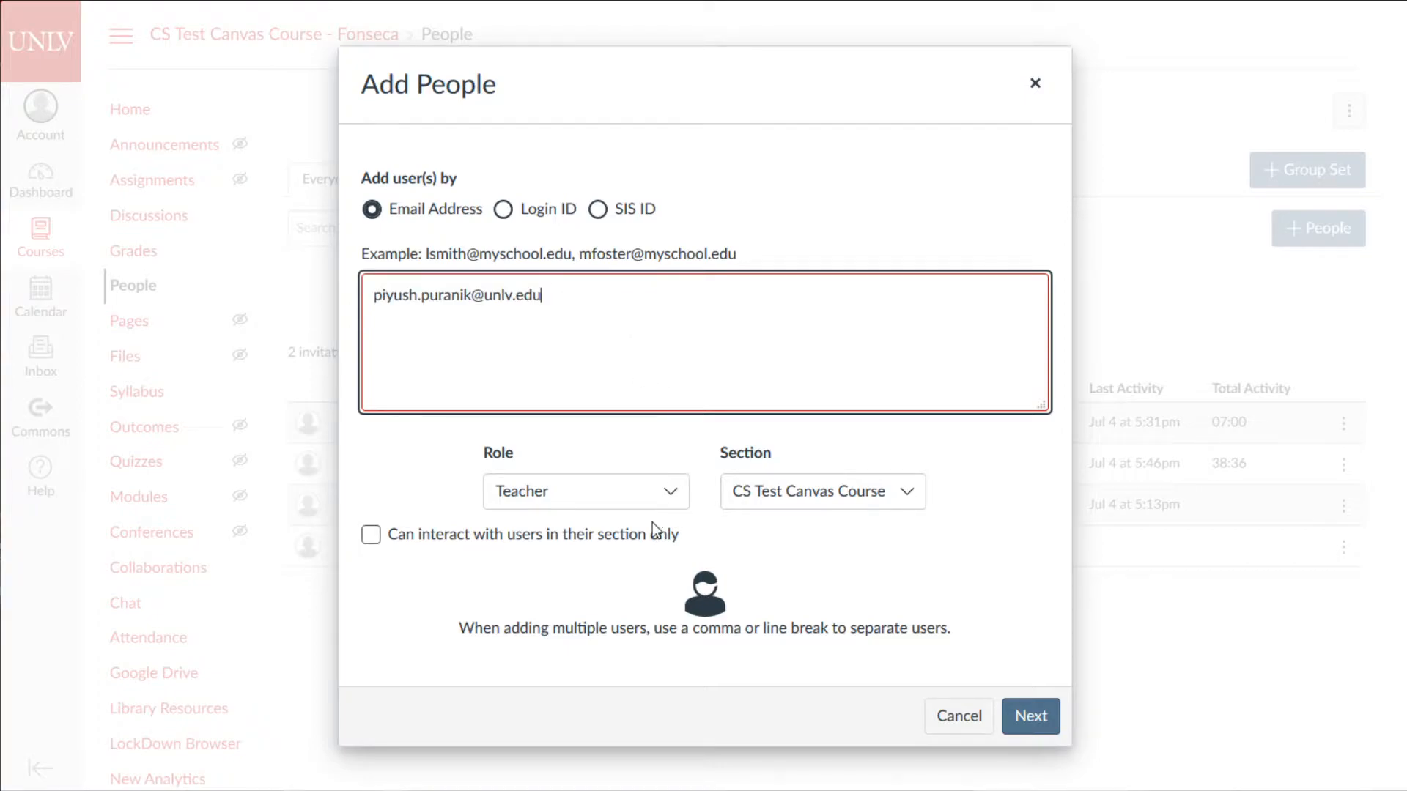
pyautogui.click(672, 496)
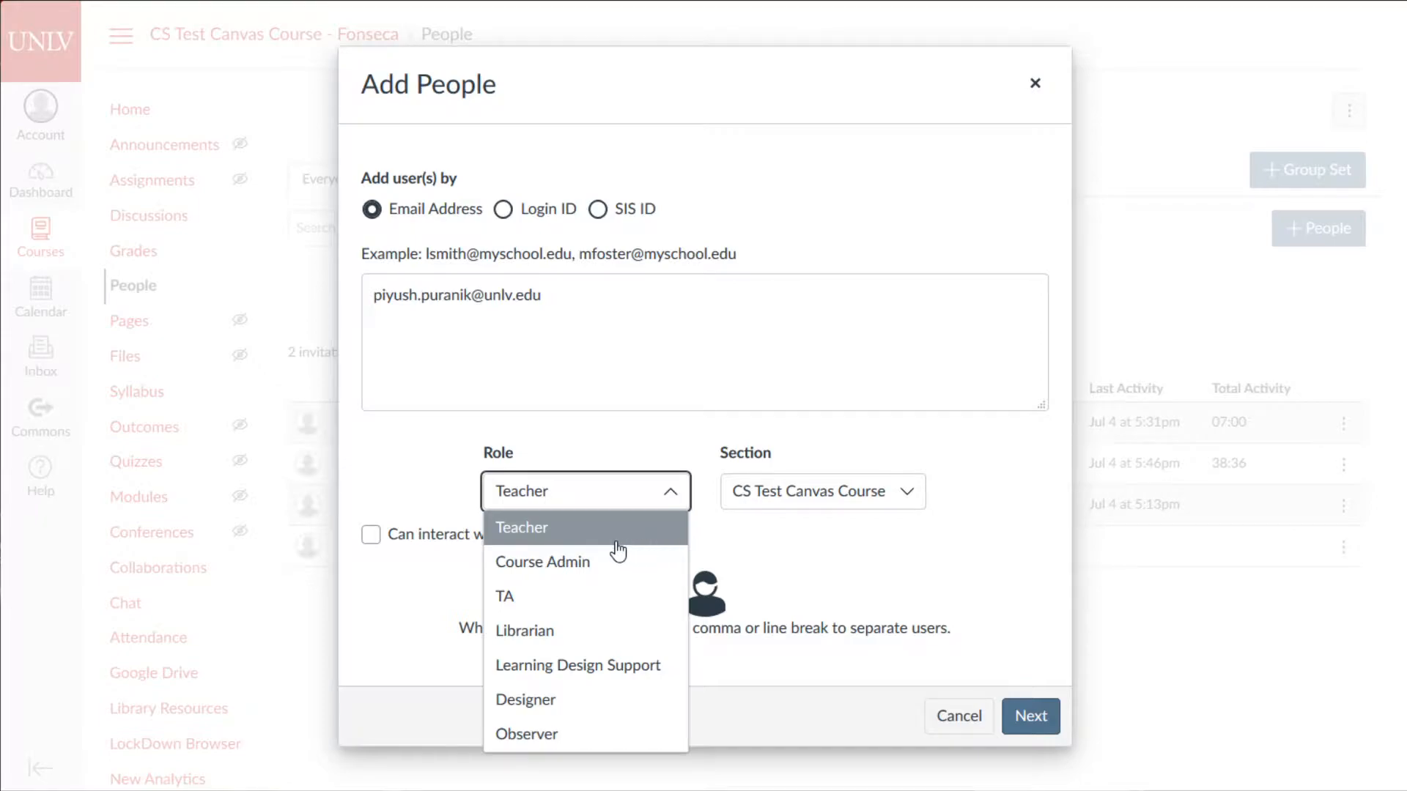
pyautogui.click(538, 597)
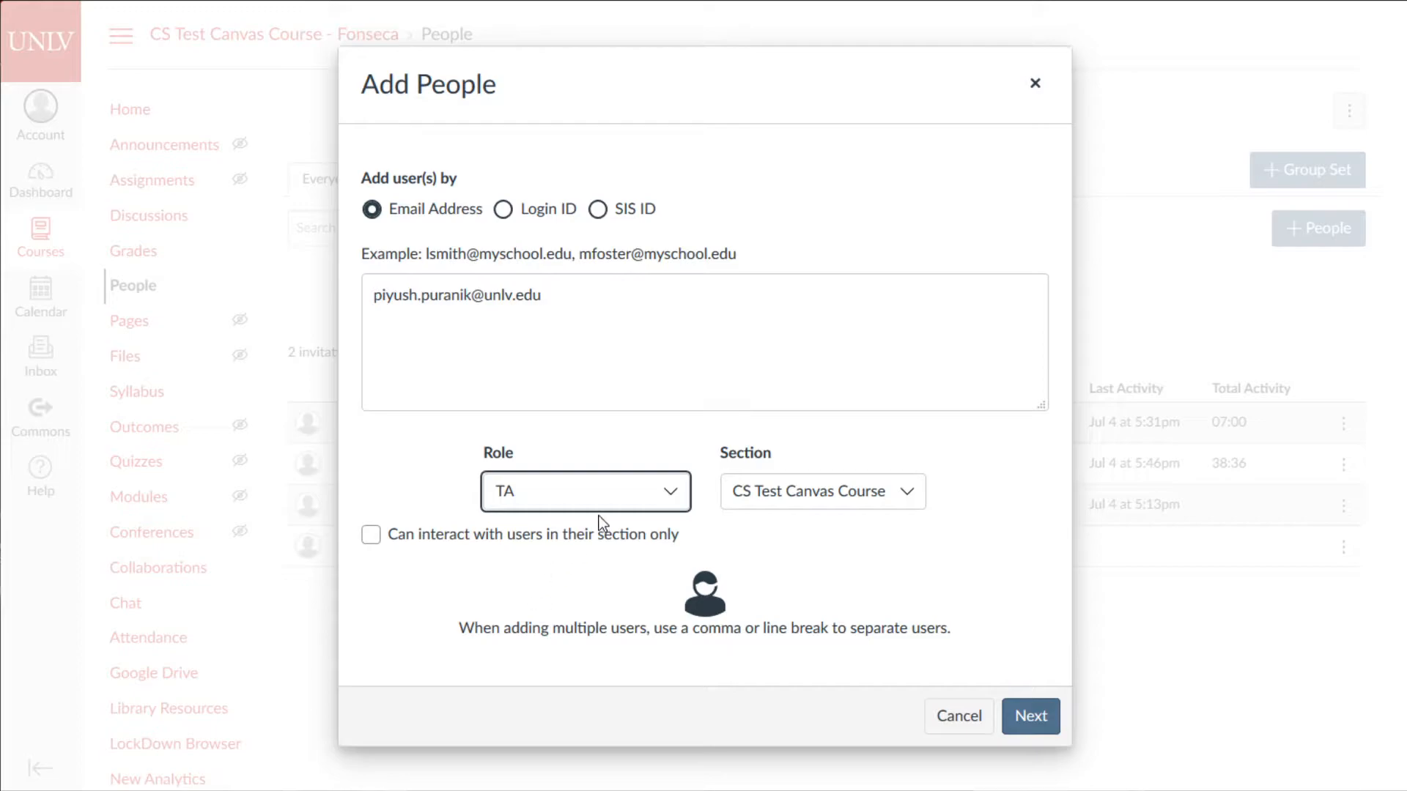
# - Recheck the address, confirm the role is TA, and click Next to verify the user
pyautogui.click(651, 490)
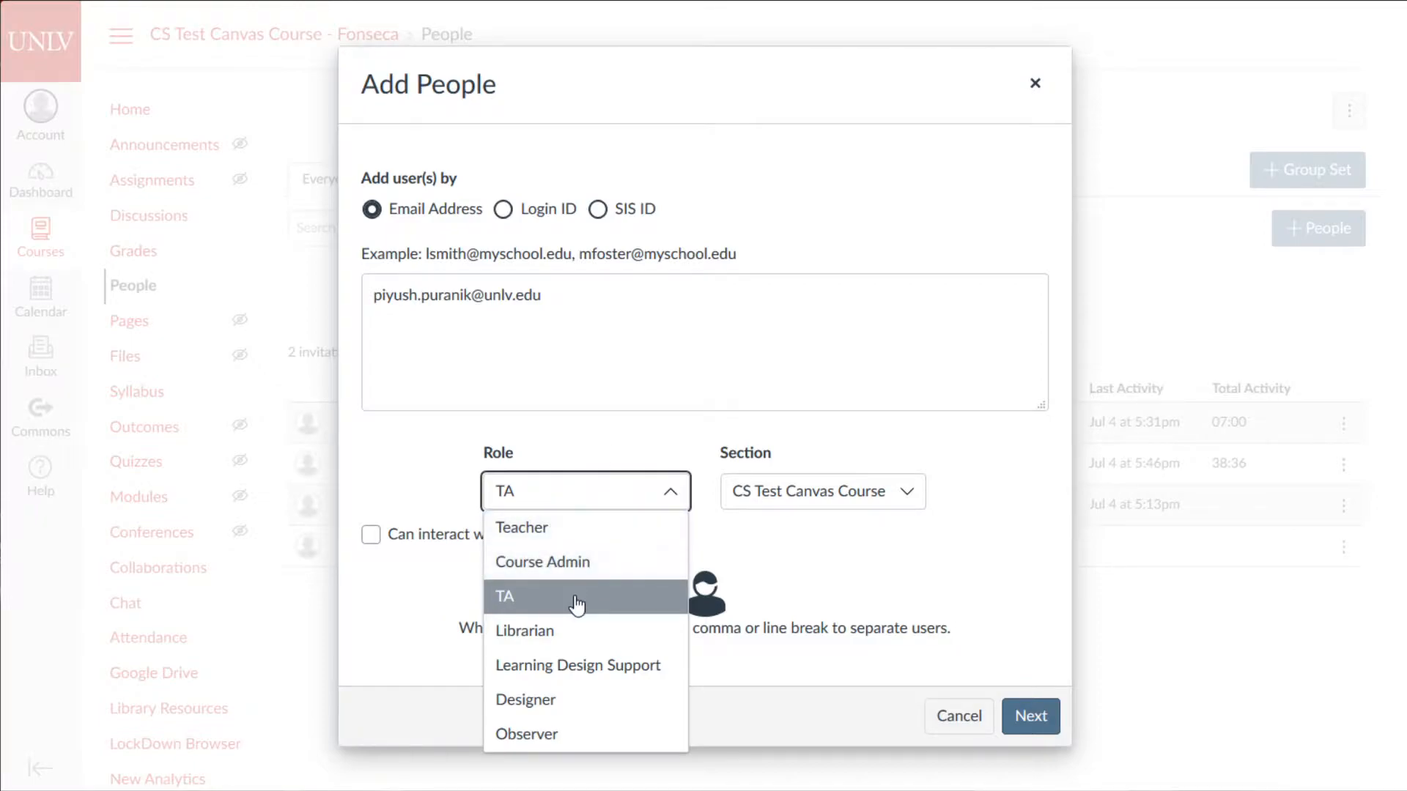
pyautogui.click(590, 527)
pyautogui.click(527, 308)
pyautogui.moveTo(539, 294); pyautogui.dragTo(440, 283)
pyautogui.click(519, 295)
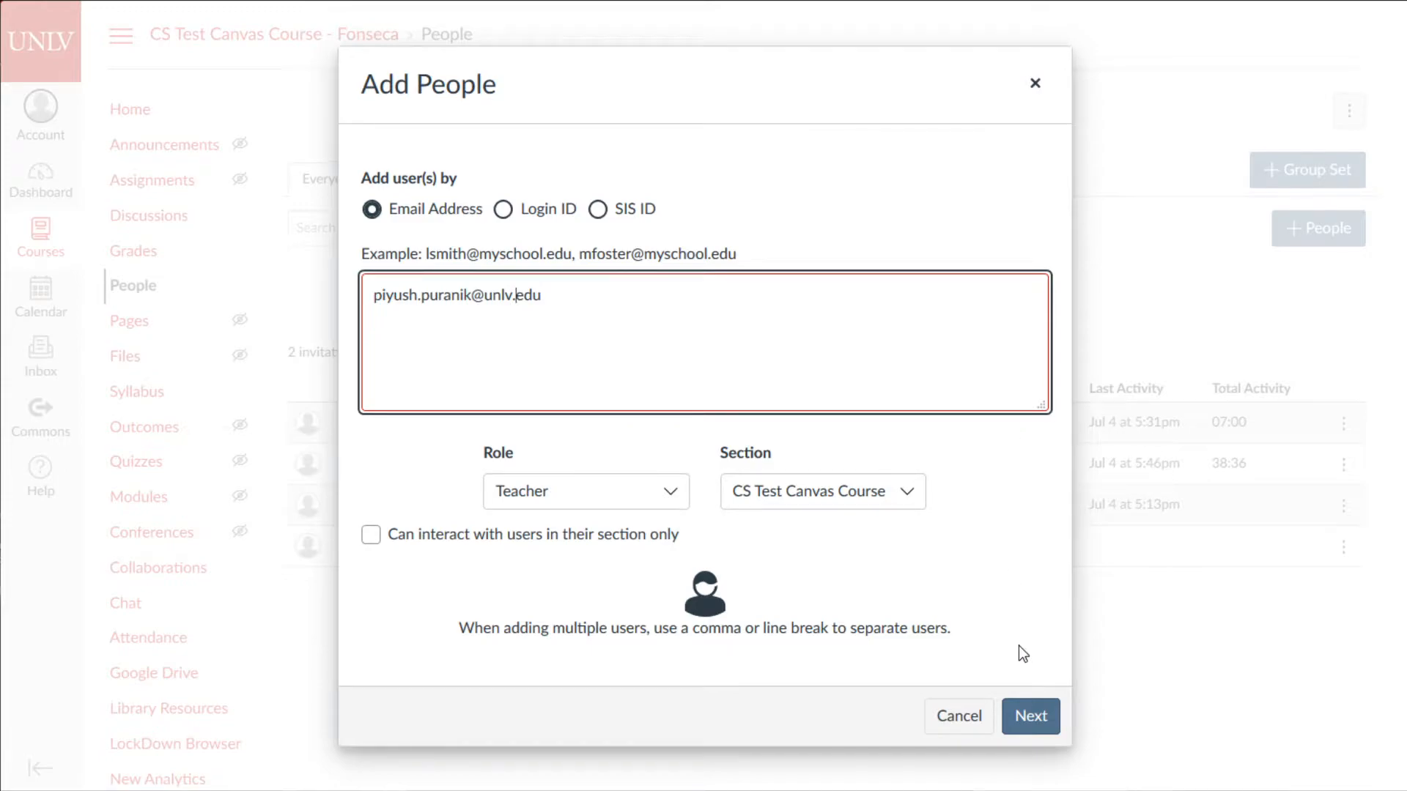
pyautogui.click(653, 499)
pyautogui.click(653, 499)
pyautogui.click(555, 594)
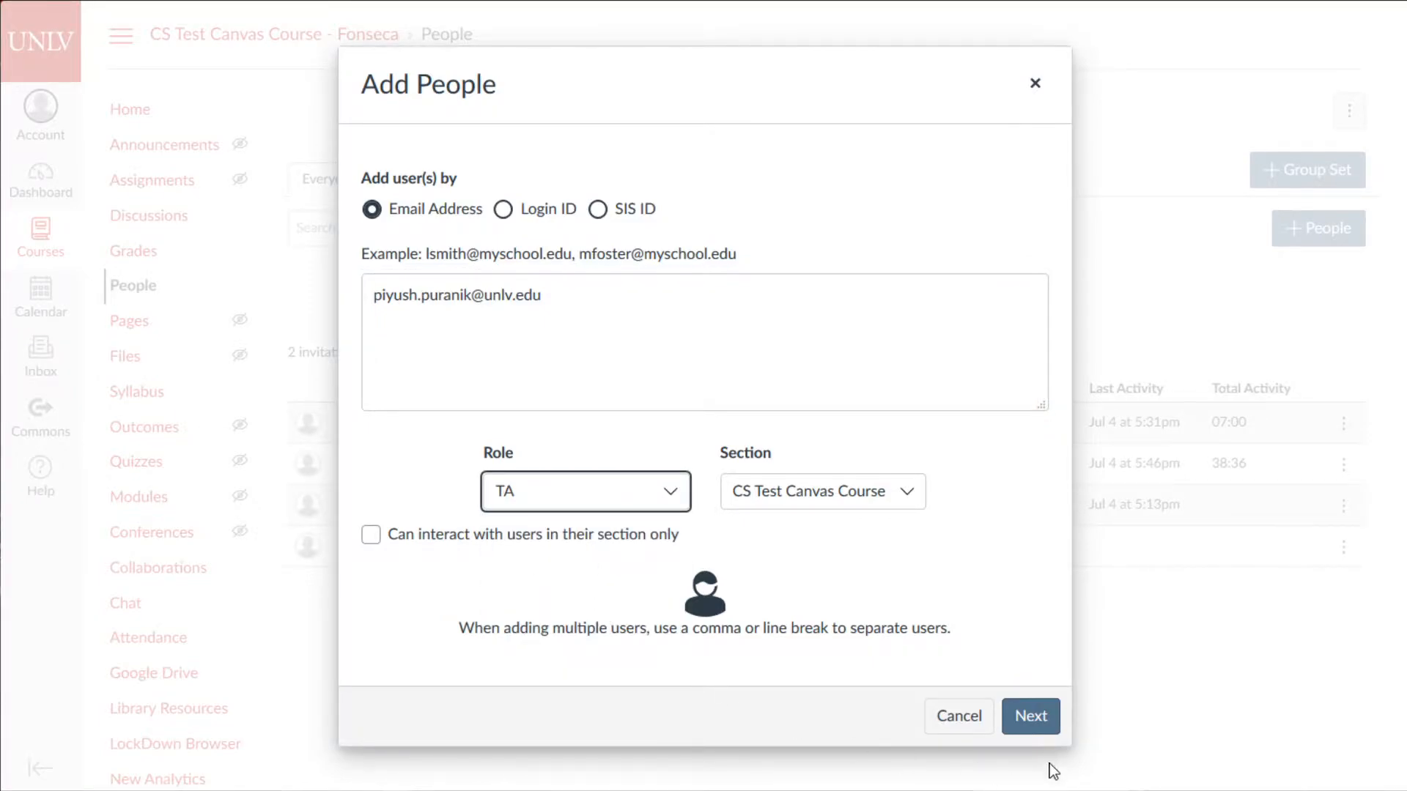
pyautogui.click(1040, 722)
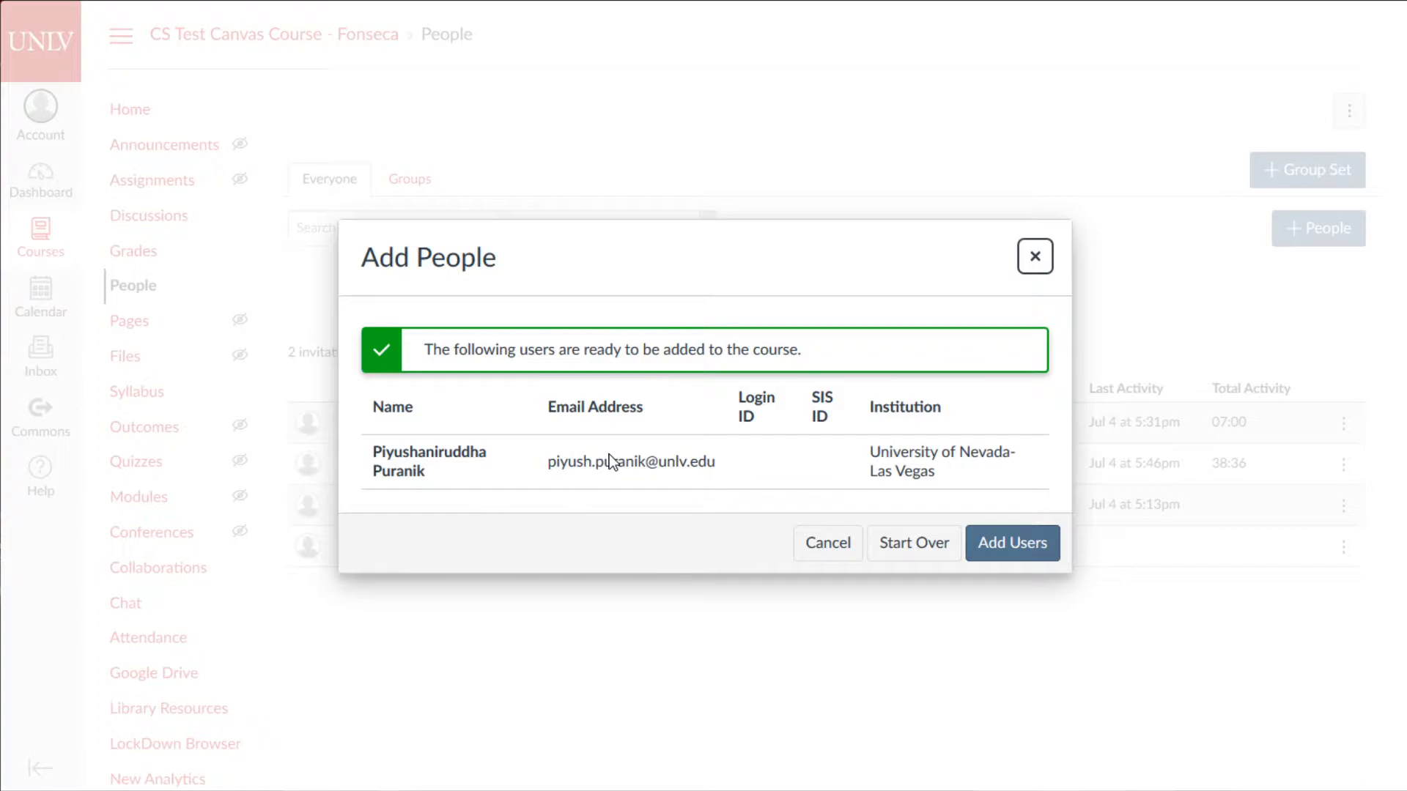
pyautogui.tripleClick(485, 474)
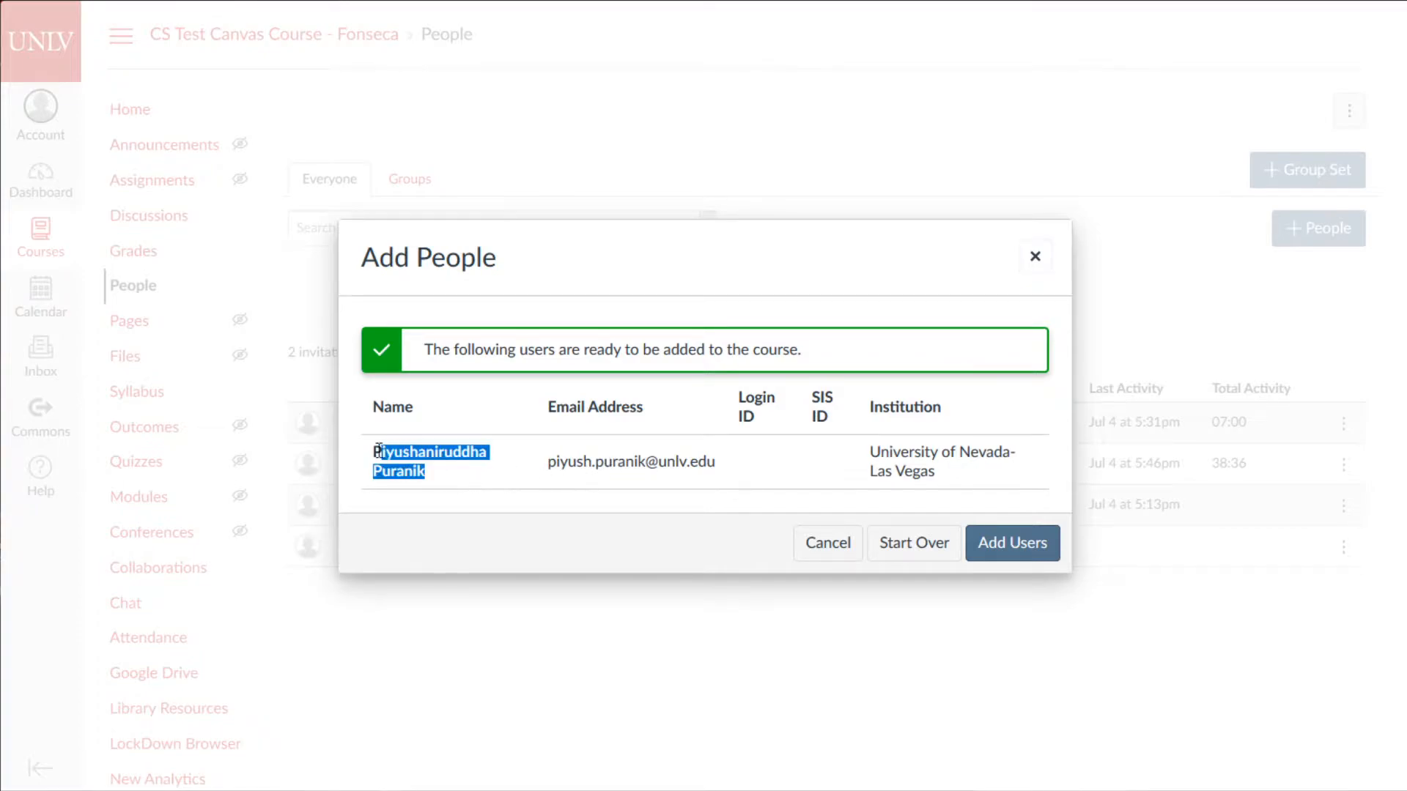
pyautogui.click(532, 539)
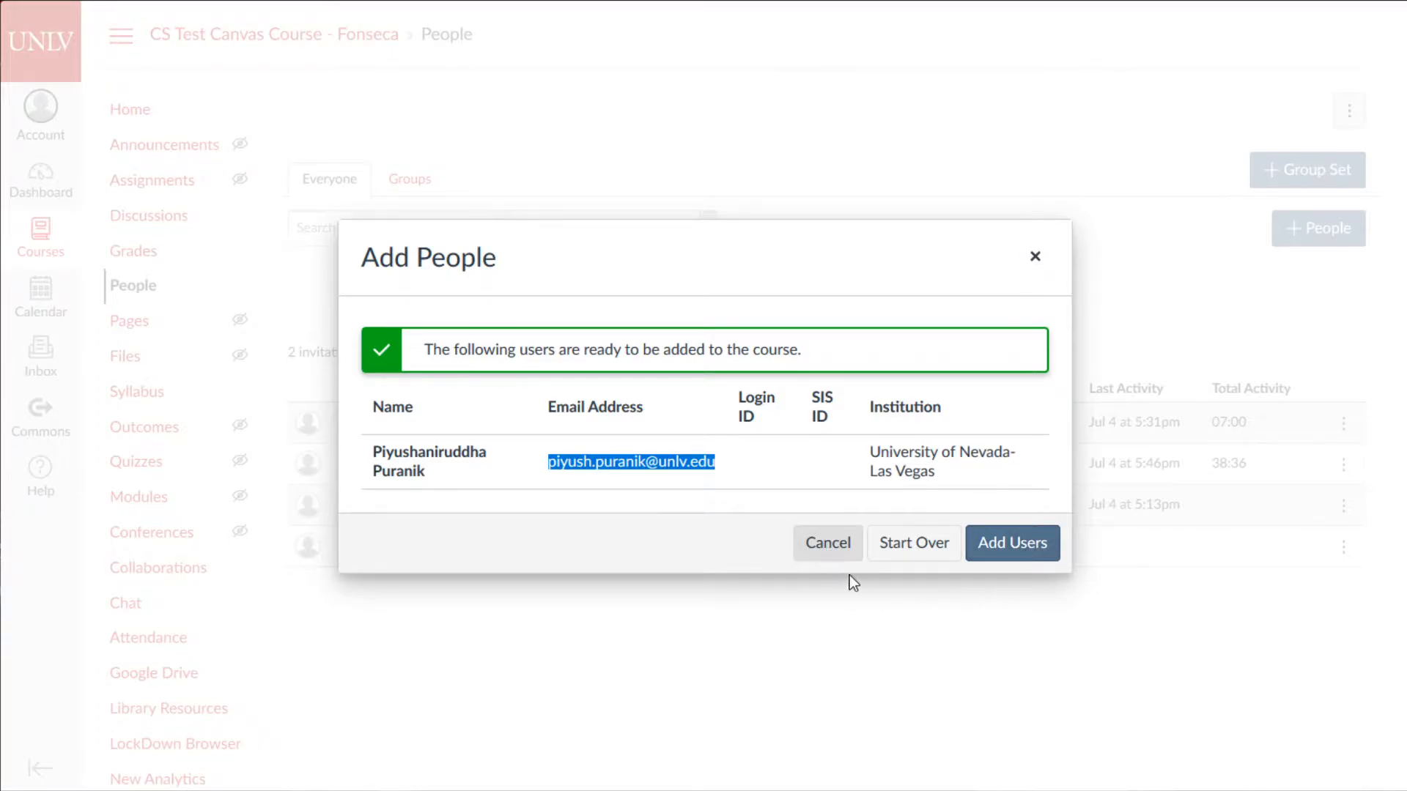
# - Add the user as a TA, then inspect the pending badge and the 42:59 activity value
pyautogui.click(1008, 546)
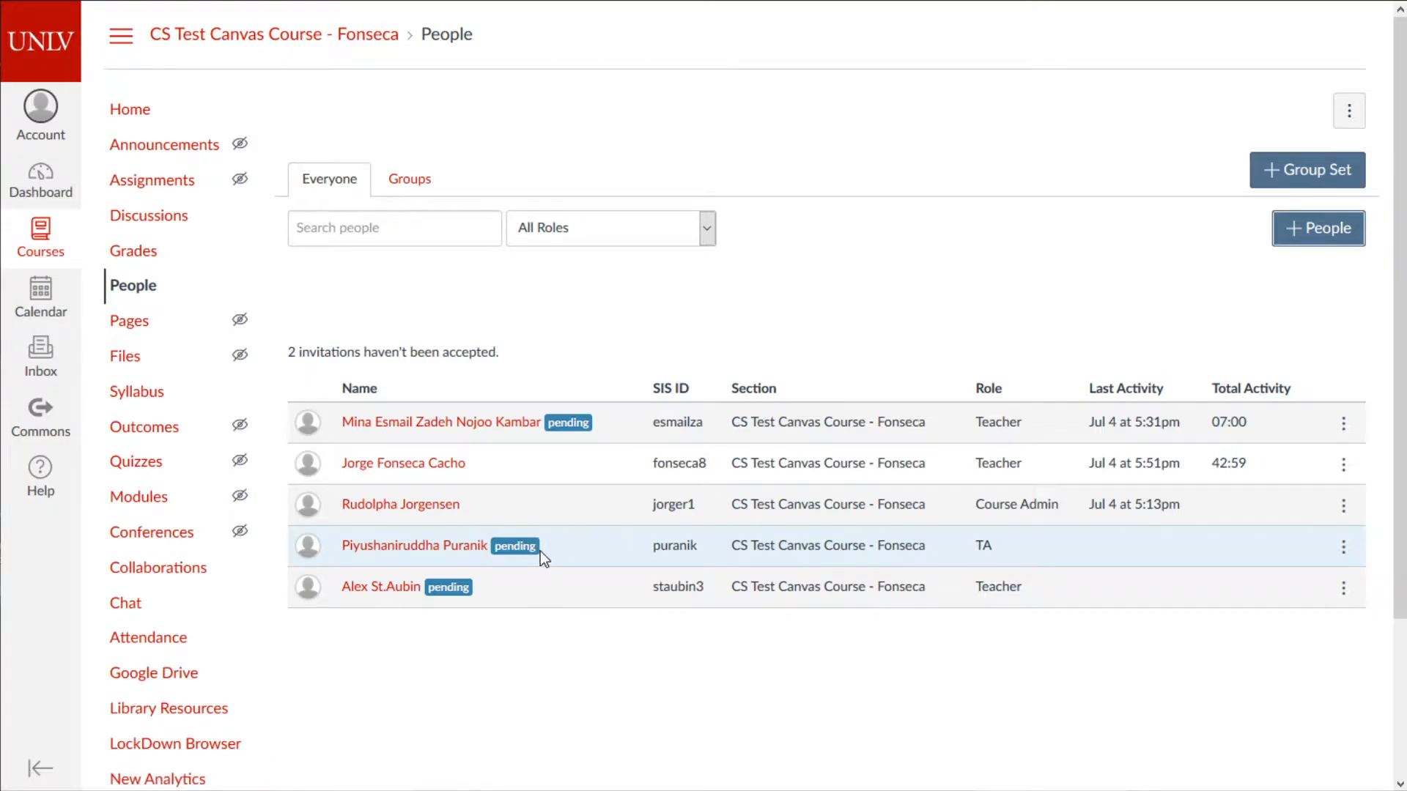
pyautogui.moveTo(536, 548); pyautogui.dragTo(496, 557)
pyautogui.moveTo(496, 557)
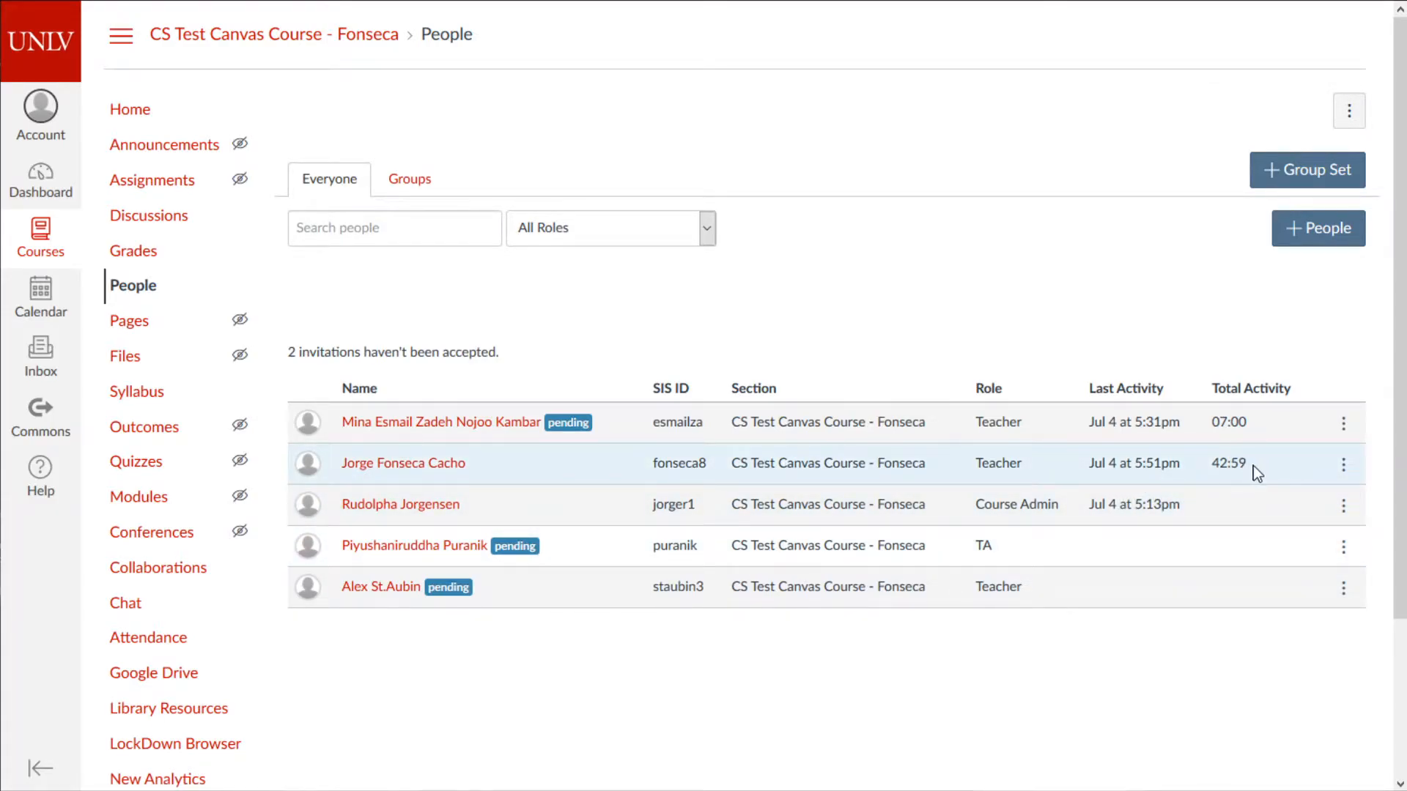
pyautogui.moveTo(1240, 469); pyautogui.dragTo(1209, 481)
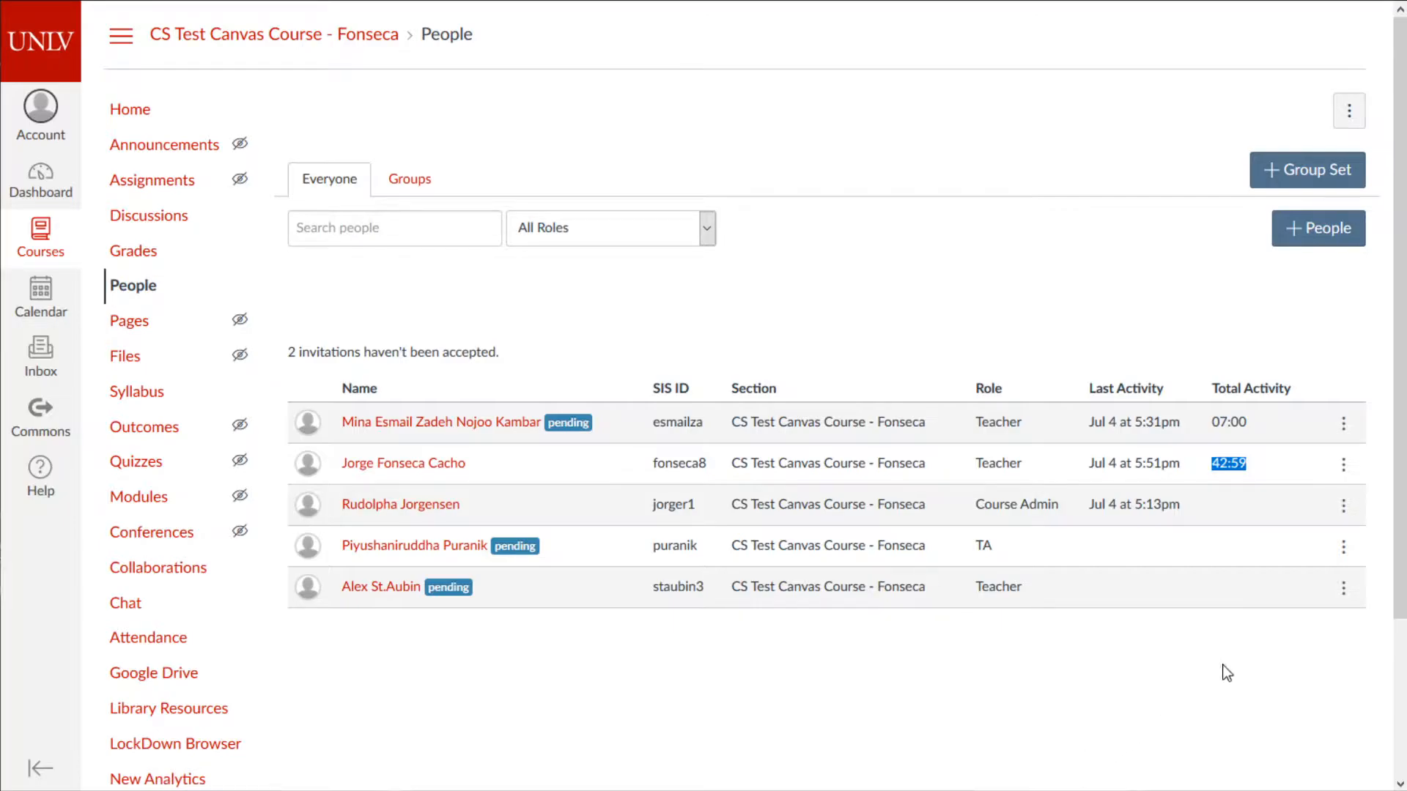
pyautogui.click(1344, 466)
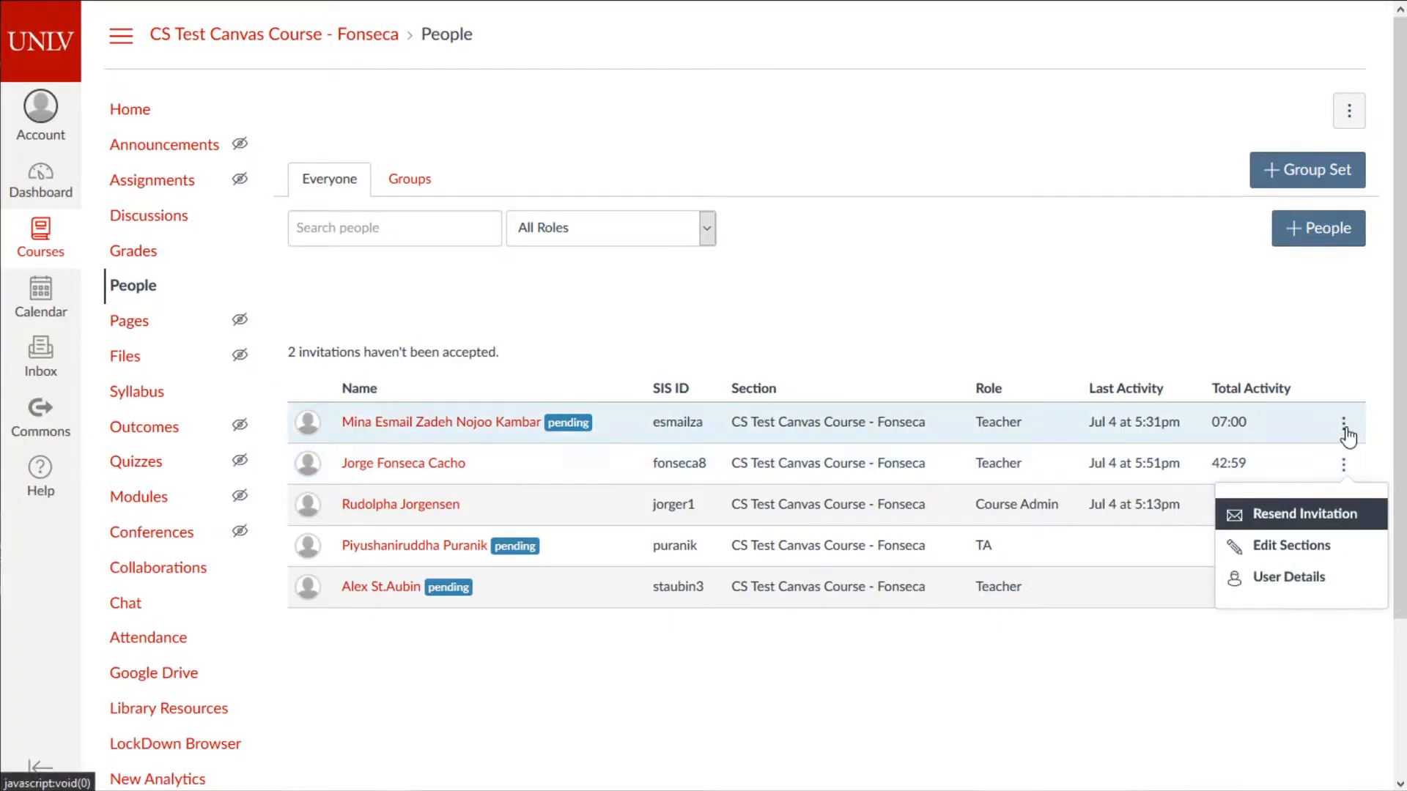
# - Check the roster row menus and scroll through the Course Admin's enrollments and memberships
pyautogui.click(1115, 636)
pyautogui.click(1344, 507)
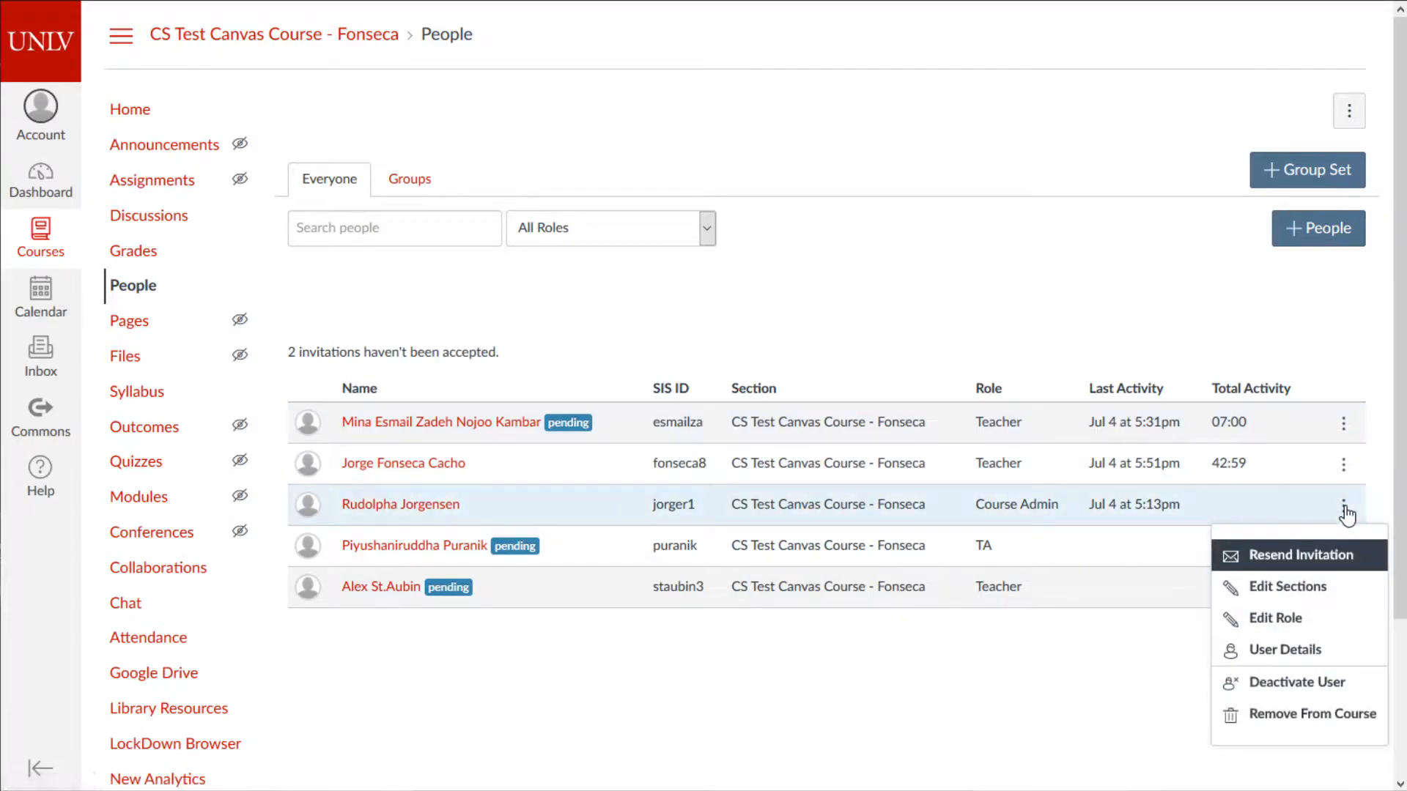
pyautogui.click(1055, 656)
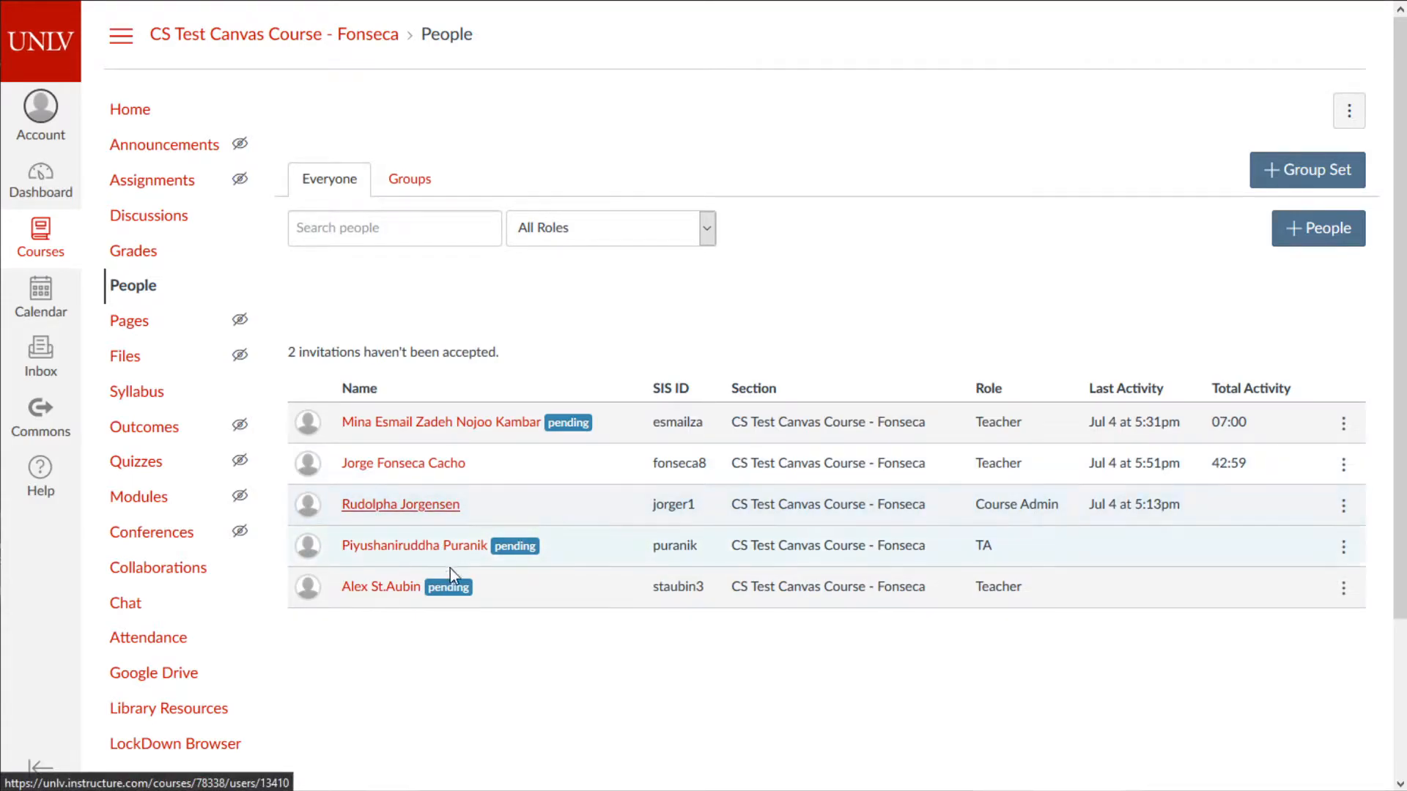
pyautogui.scroll(-2, 813, 619)
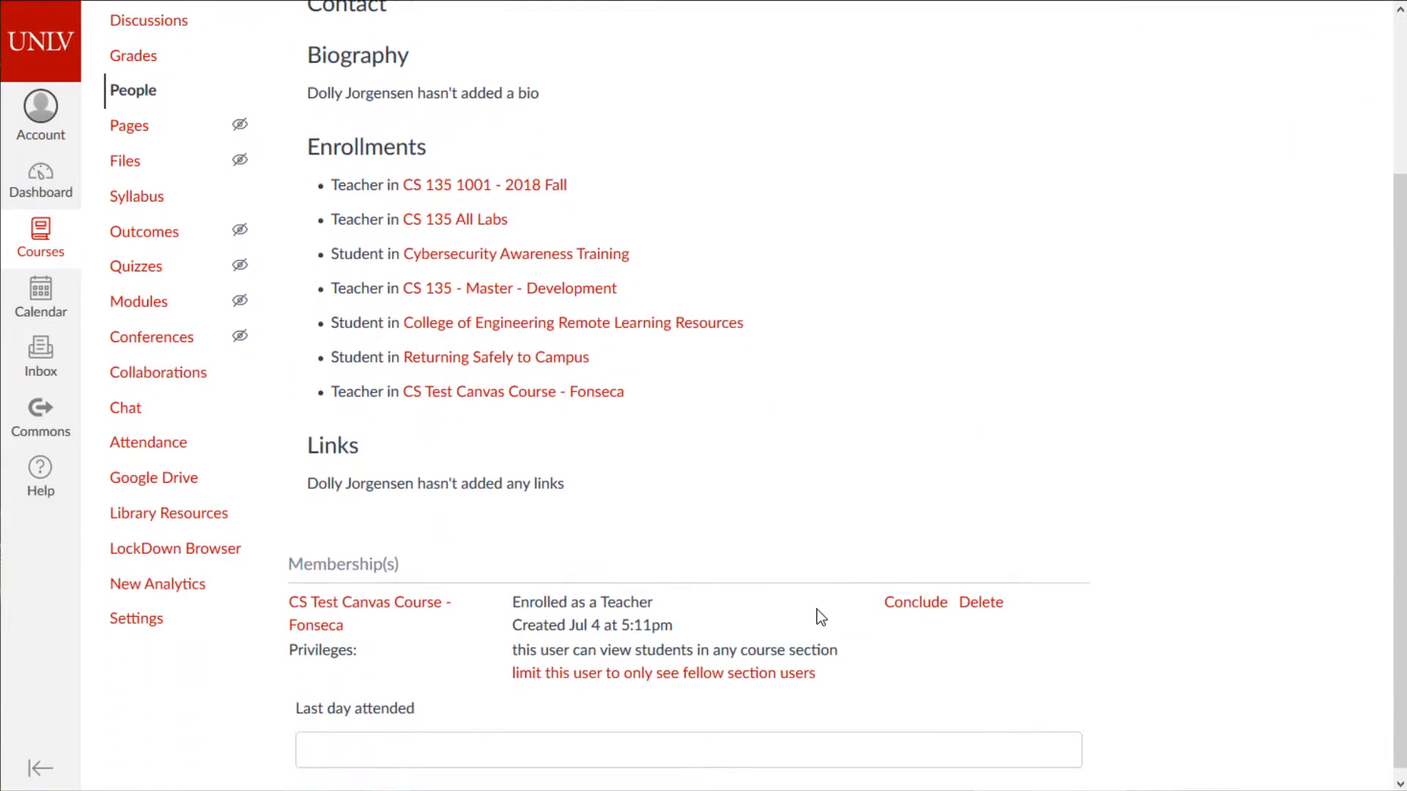
pyautogui.scroll(2, 842, 601)
pyautogui.scroll(-2, 851, 585)
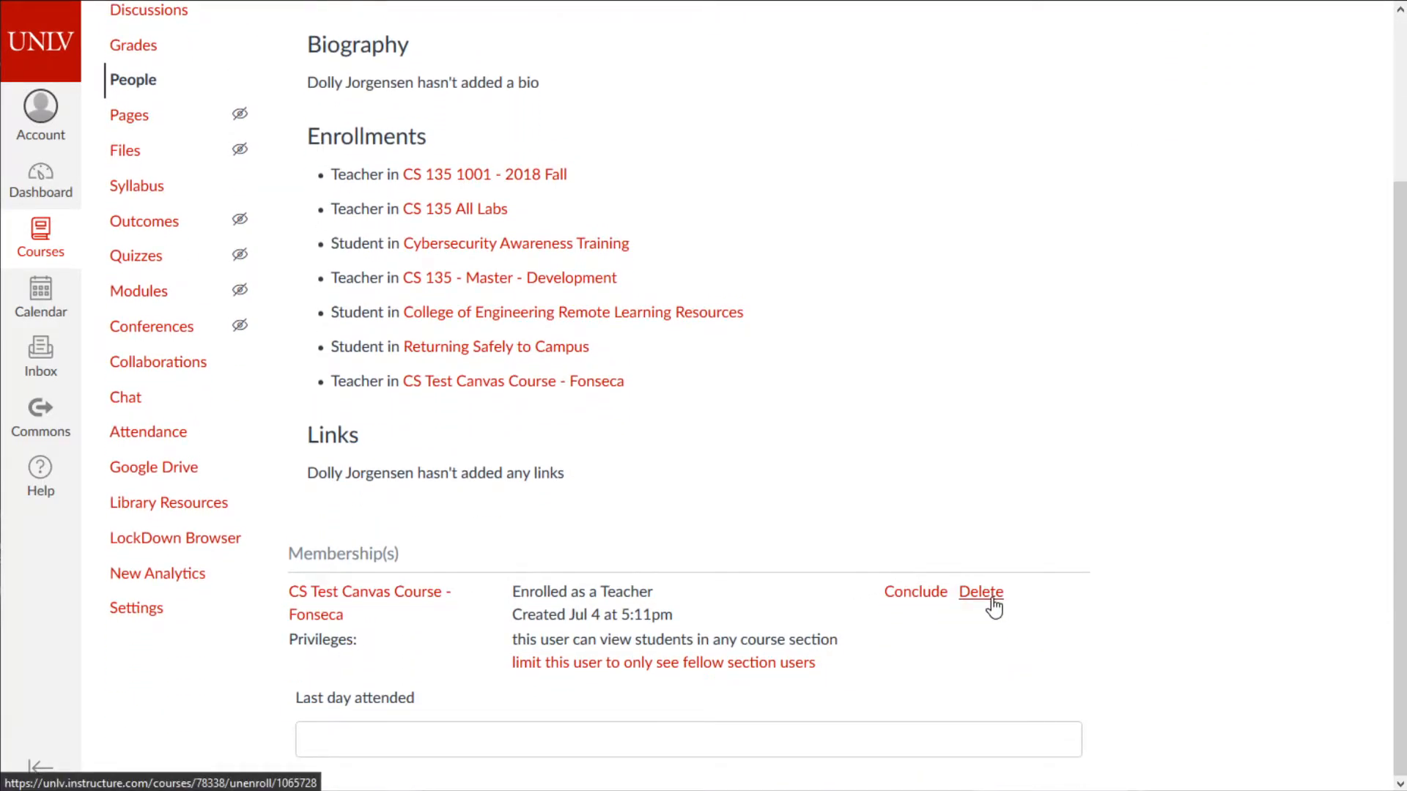
pyautogui.scroll(3, 994, 607)
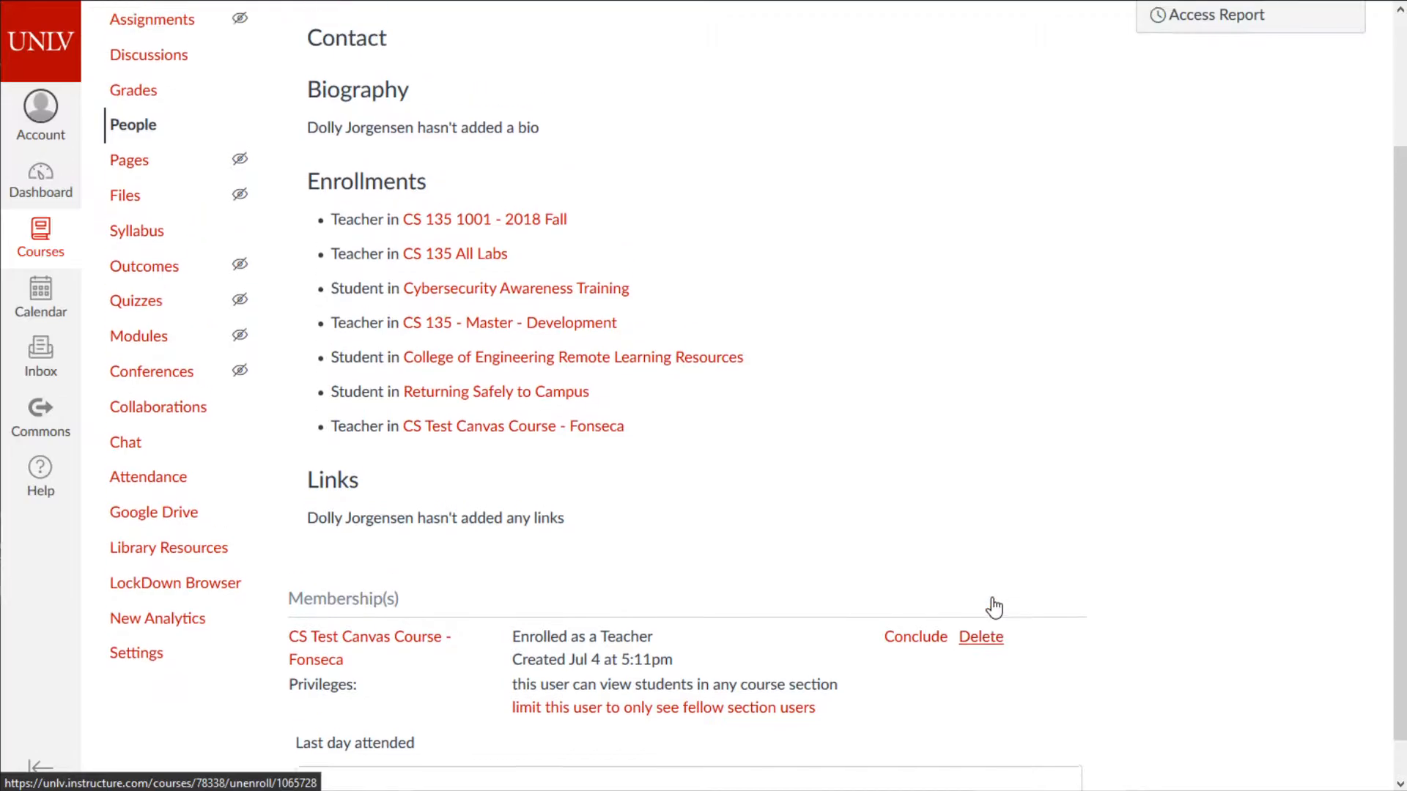
# - Review the Course Admin's access report, showing Course Home viewed 2 times, then return to People
pyautogui.click(1231, 192)
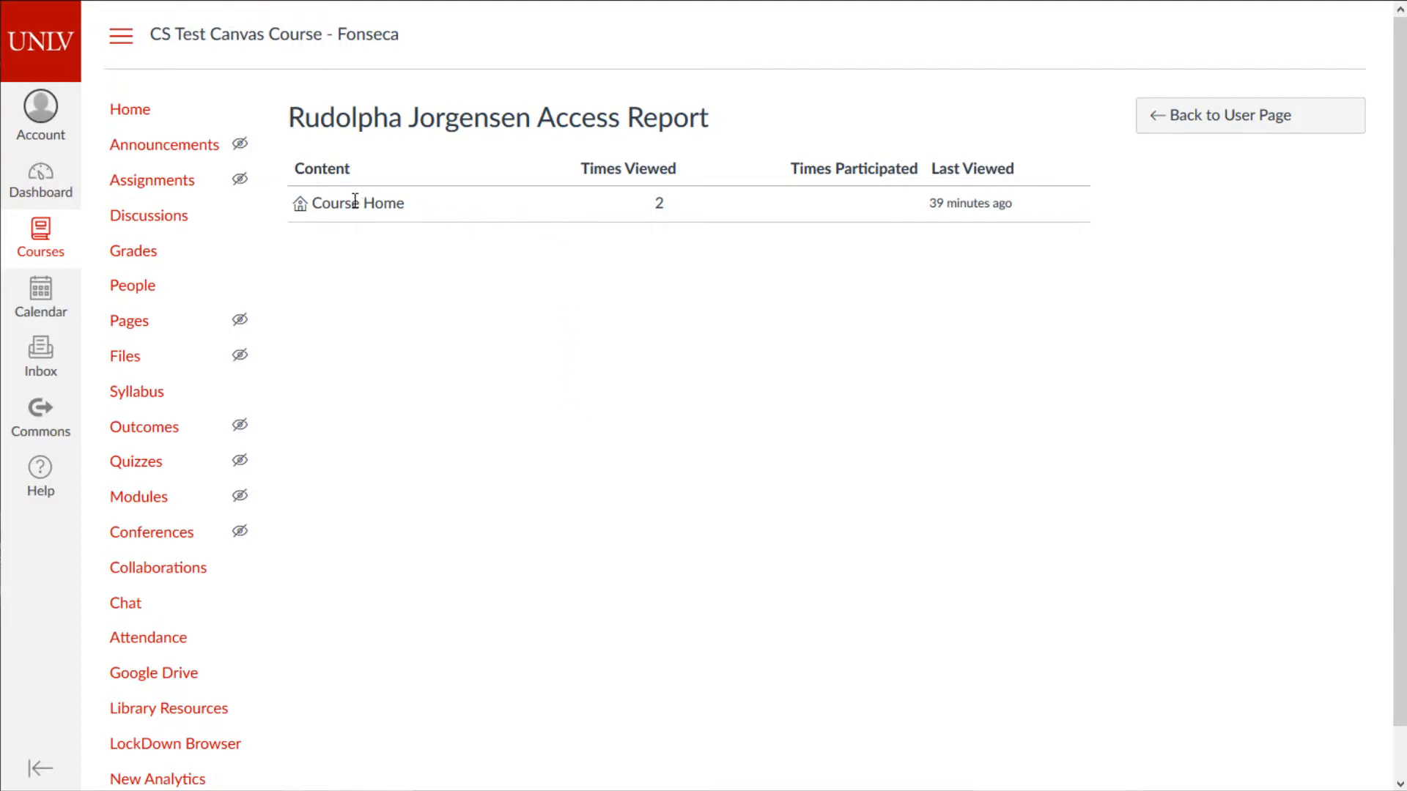
pyautogui.moveTo(307, 205); pyautogui.dragTo(409, 218)
pyautogui.moveTo(650, 205); pyautogui.dragTo(670, 206)
pyautogui.moveTo(929, 210); pyautogui.dragTo(1064, 200)
pyautogui.click(1195, 123)
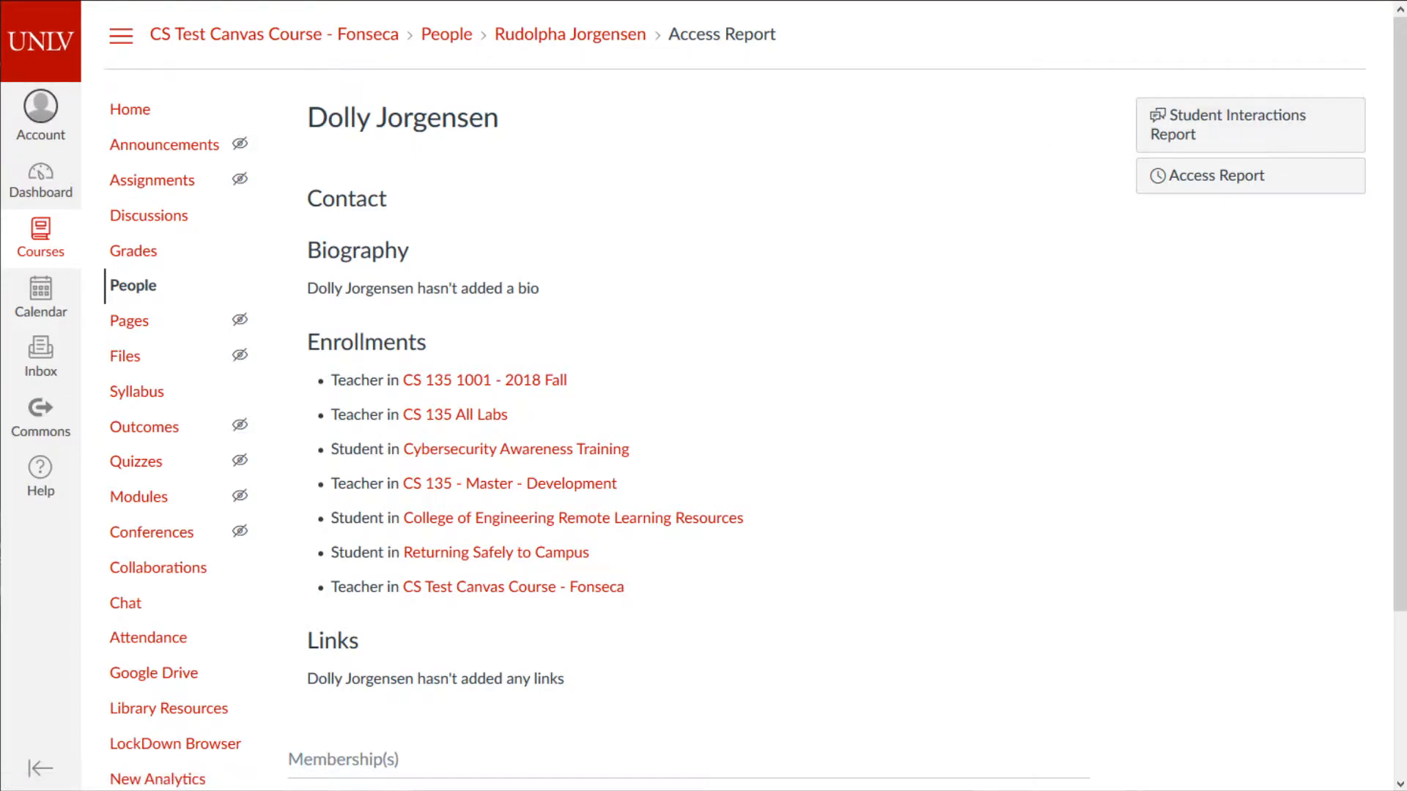
pyautogui.hotkey('alt', 'Left')
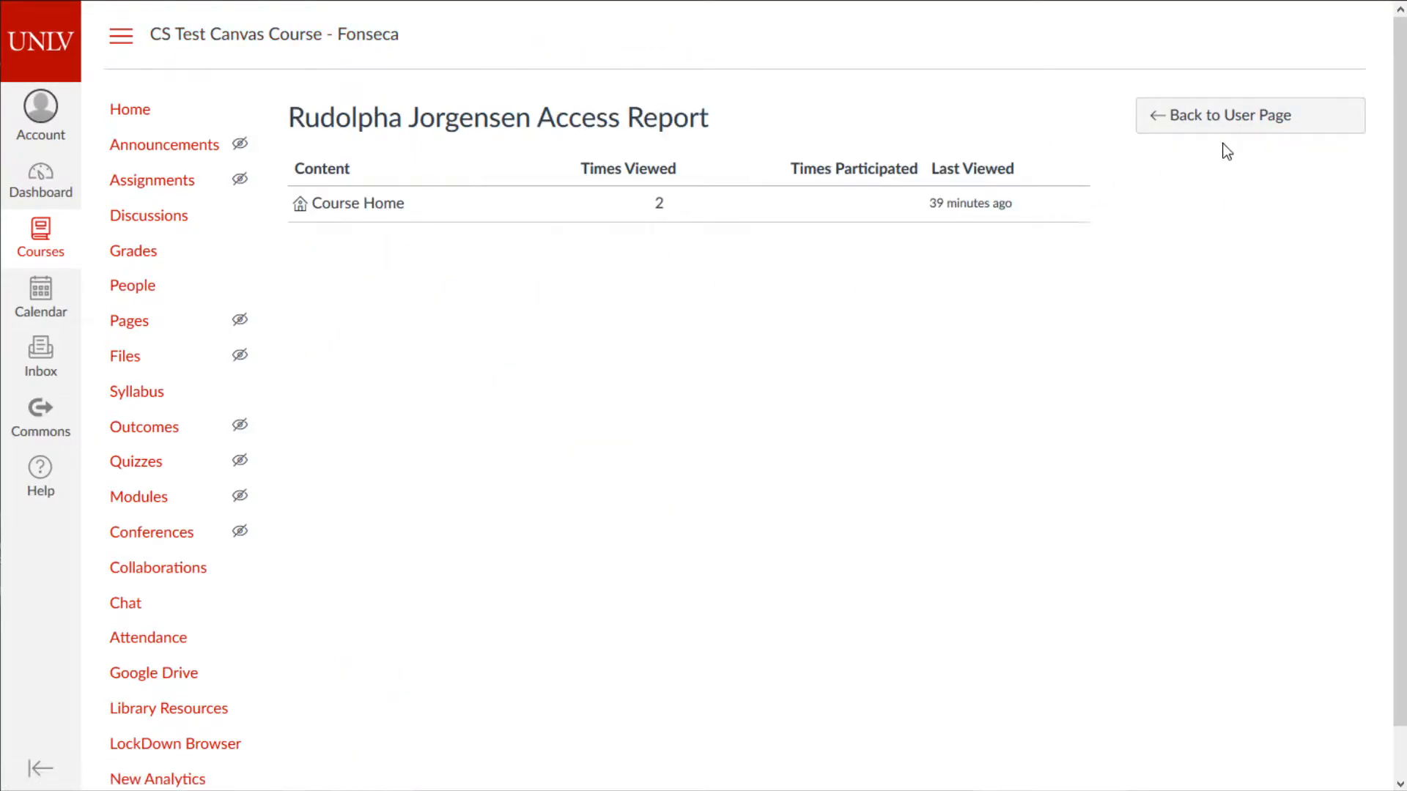
pyautogui.click(1262, 115)
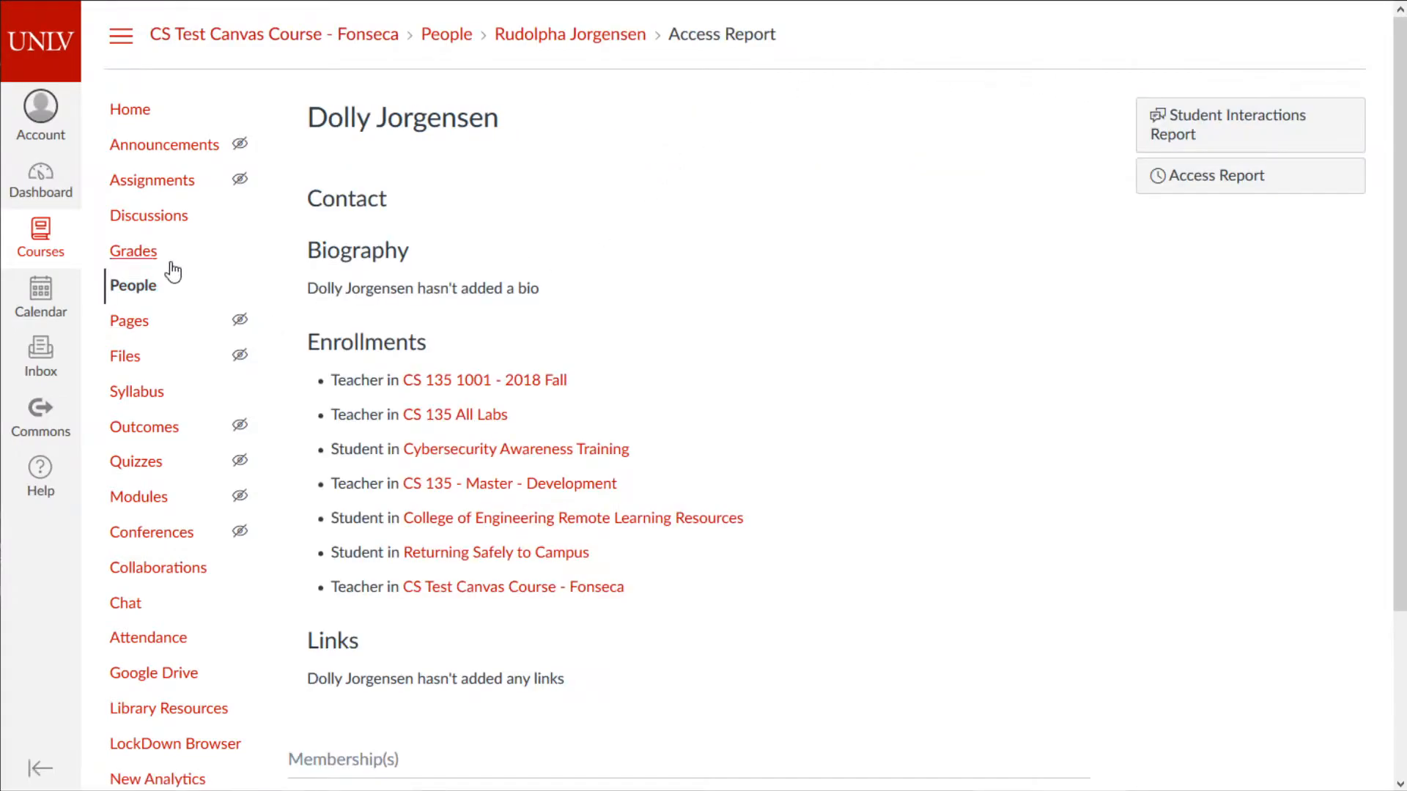
pyautogui.click(131, 292)
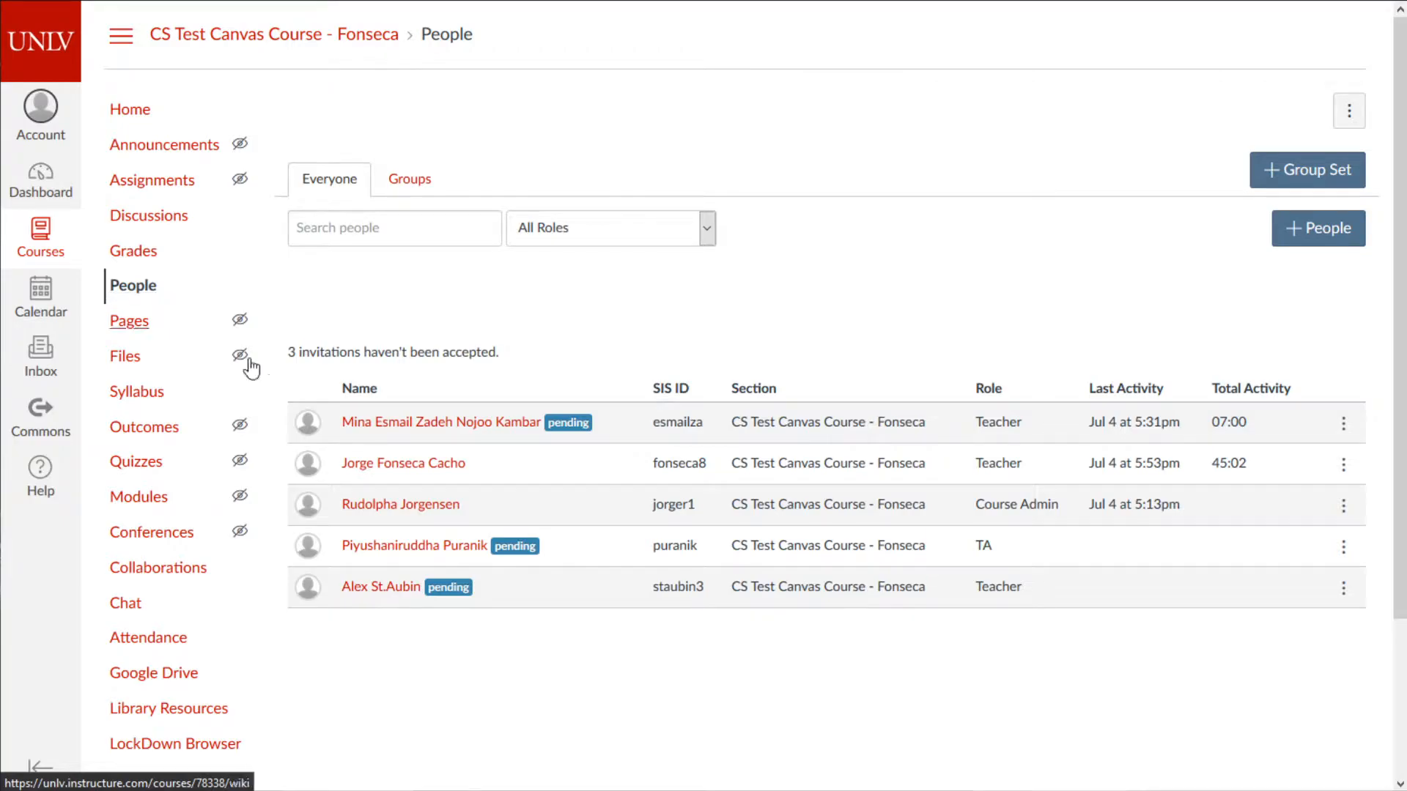
# - View the new TA's profile and empty access report, then show that TA's row actions
pyautogui.scroll(-1, 743, 608)
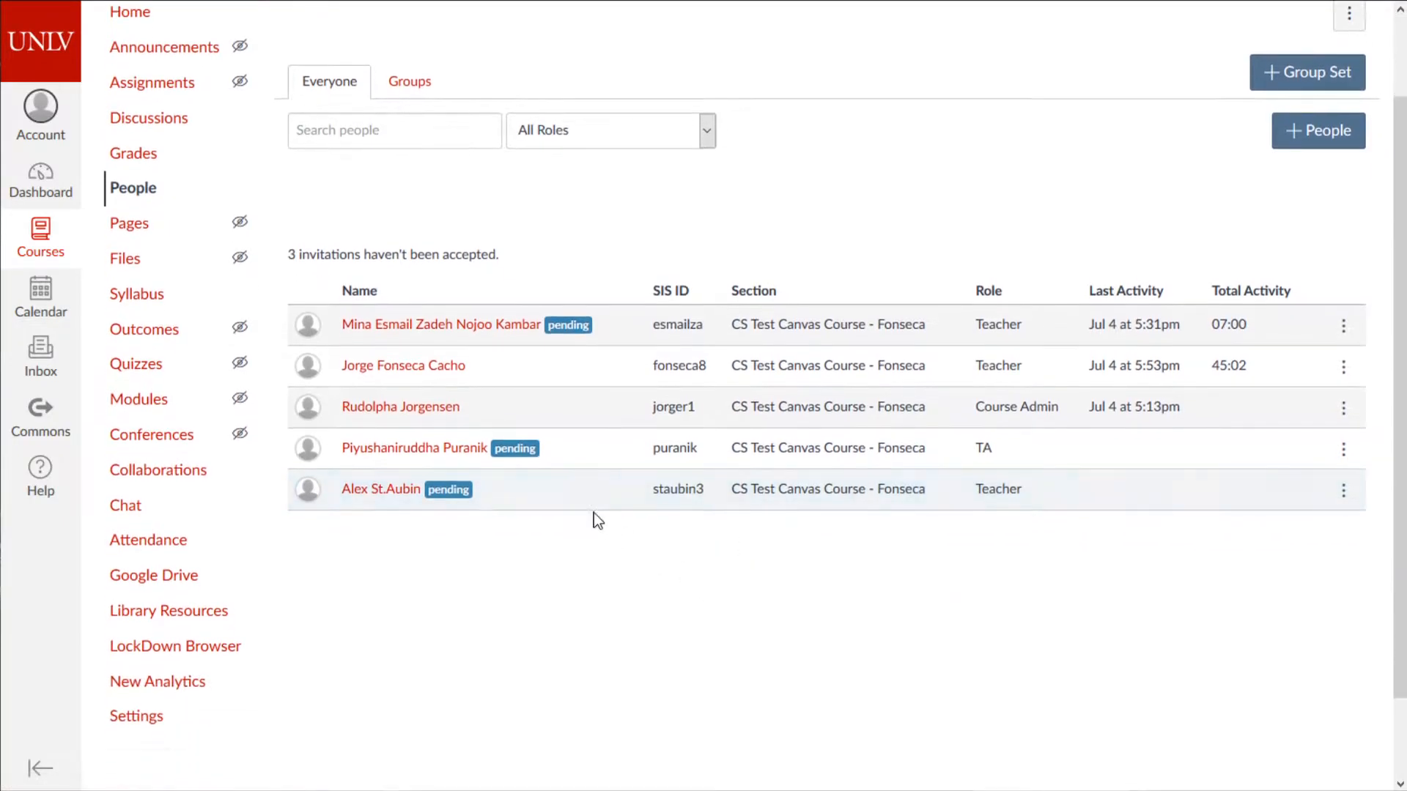
pyautogui.click(465, 454)
pyautogui.click(1207, 135)
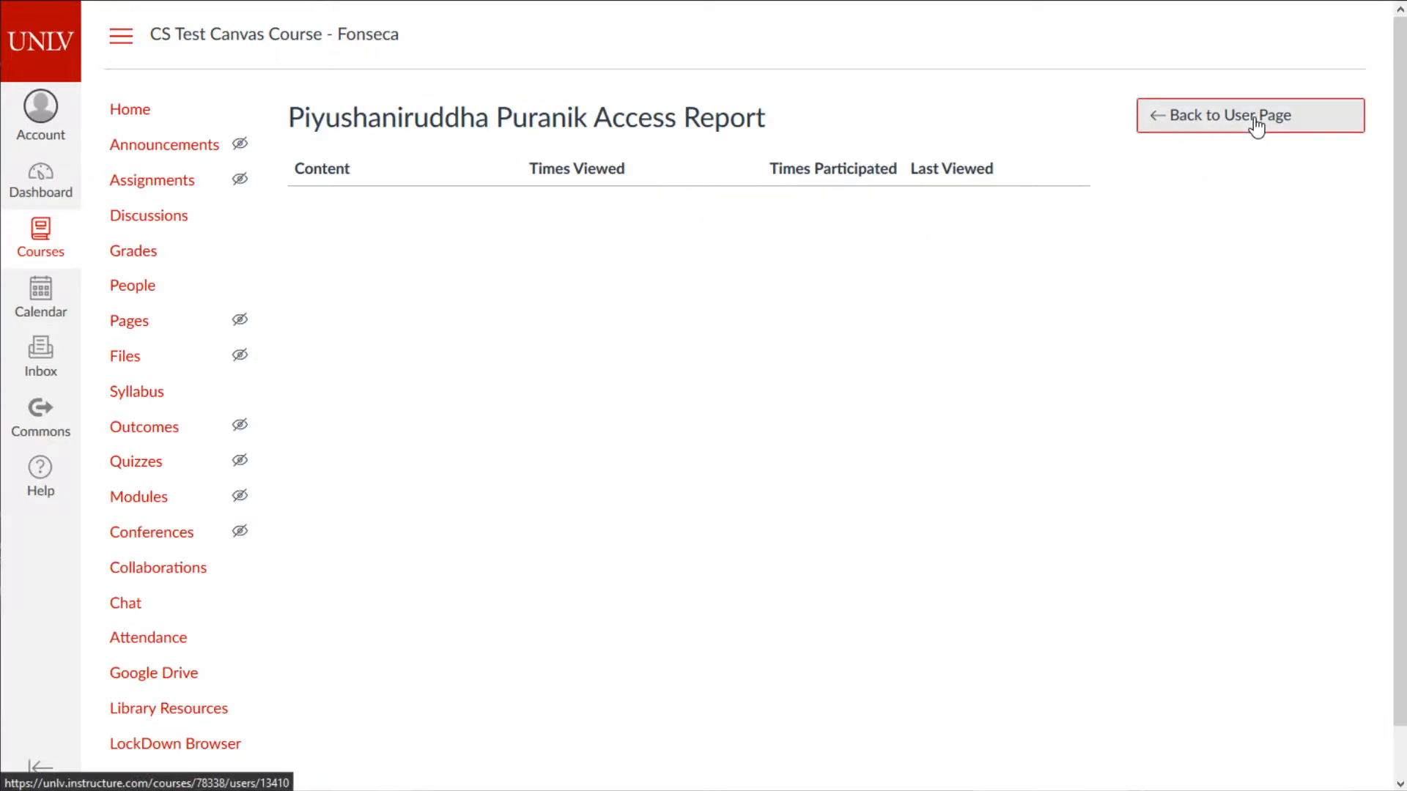
pyautogui.scroll(-1, 708, 389)
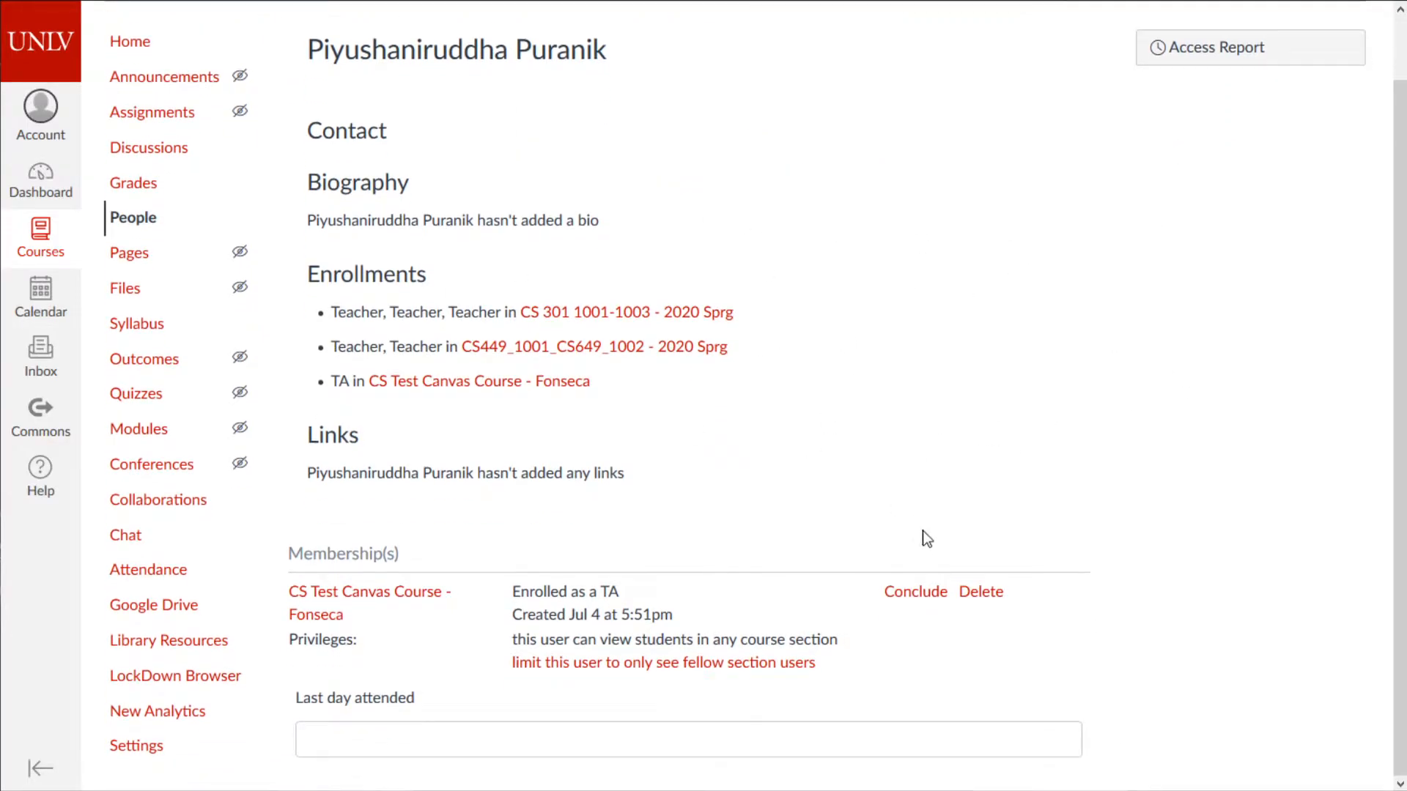
pyautogui.hotkey('alt', 'Left')
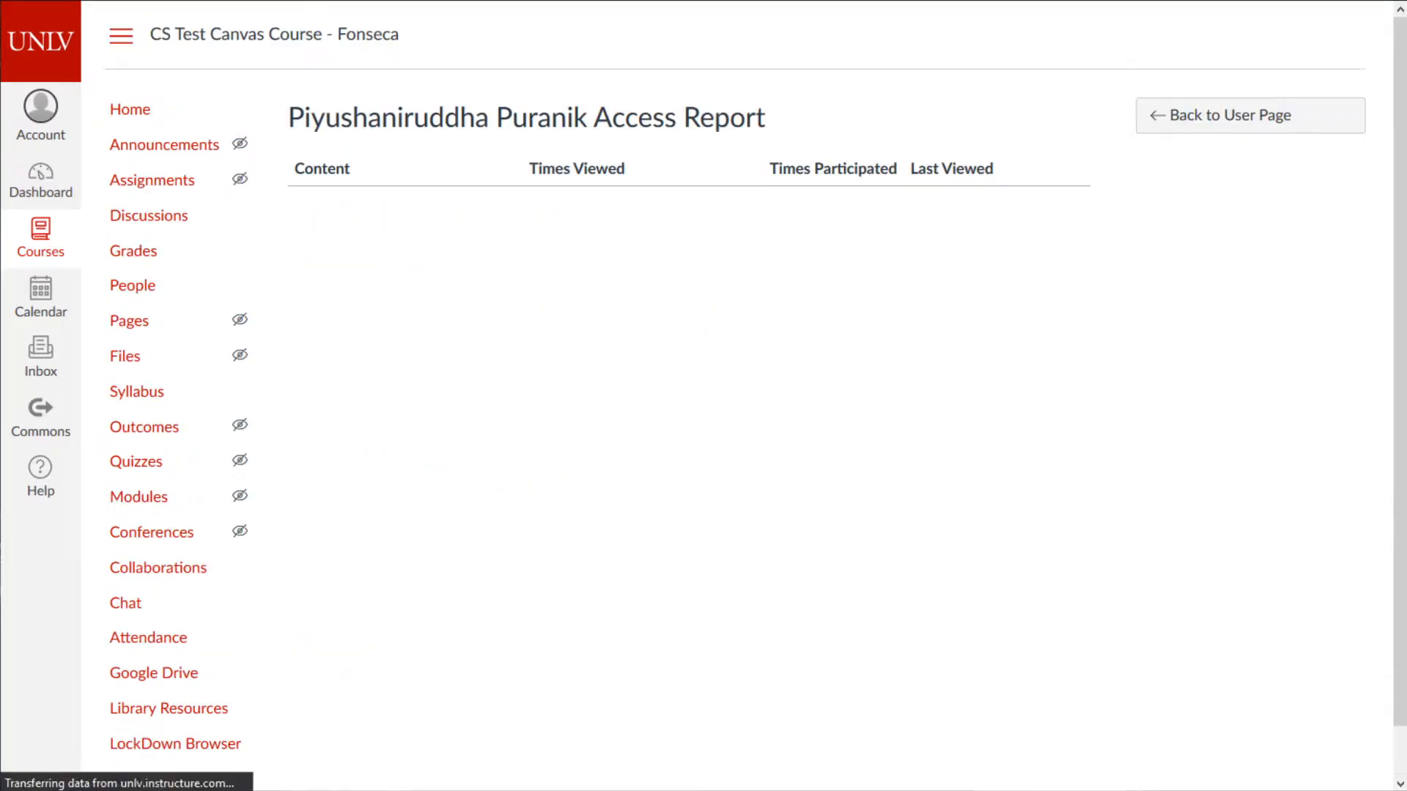
pyautogui.click(176, 293)
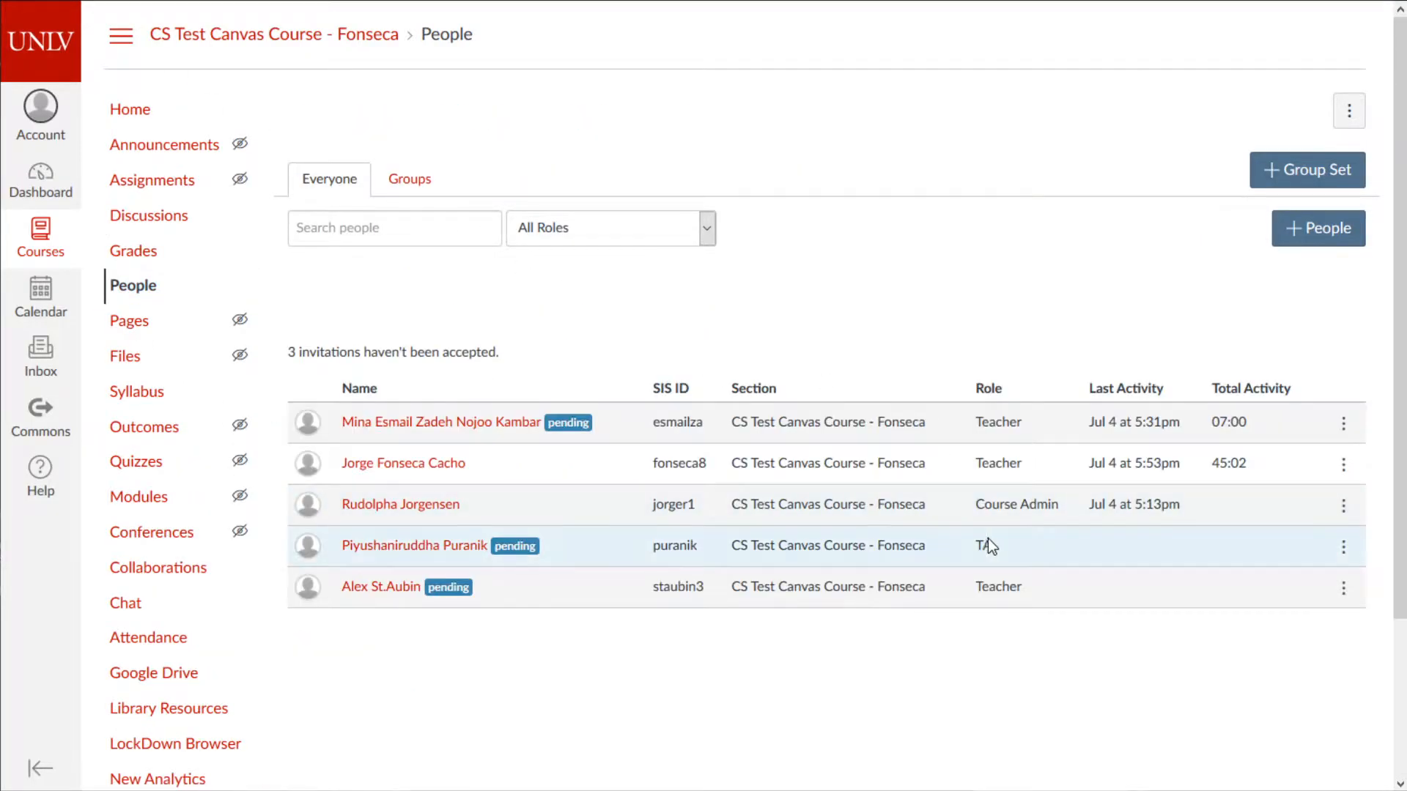
pyautogui.click(1343, 547)
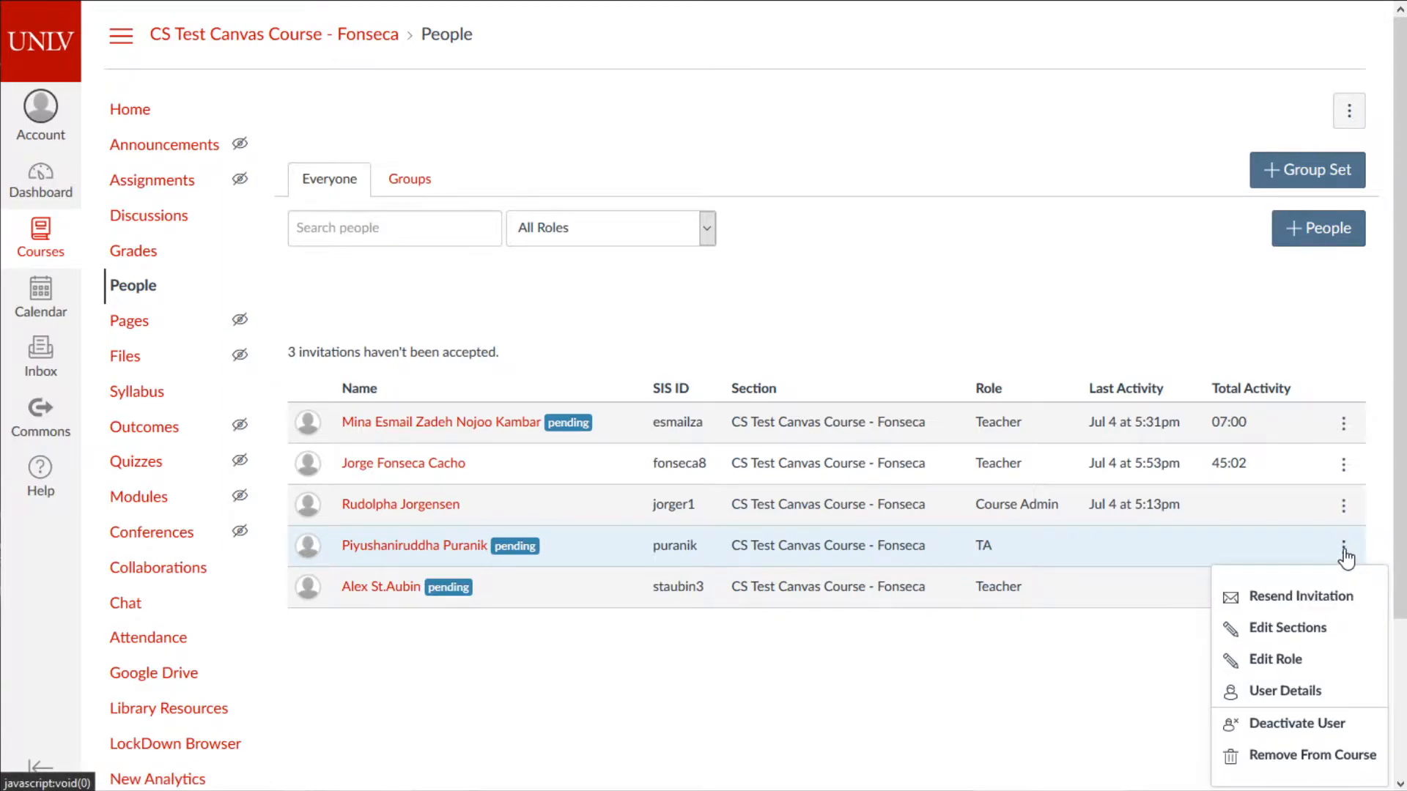
# - Use Edit Role to switch the new member from TA to Teacher and confirm the update
pyautogui.click(1286, 661)
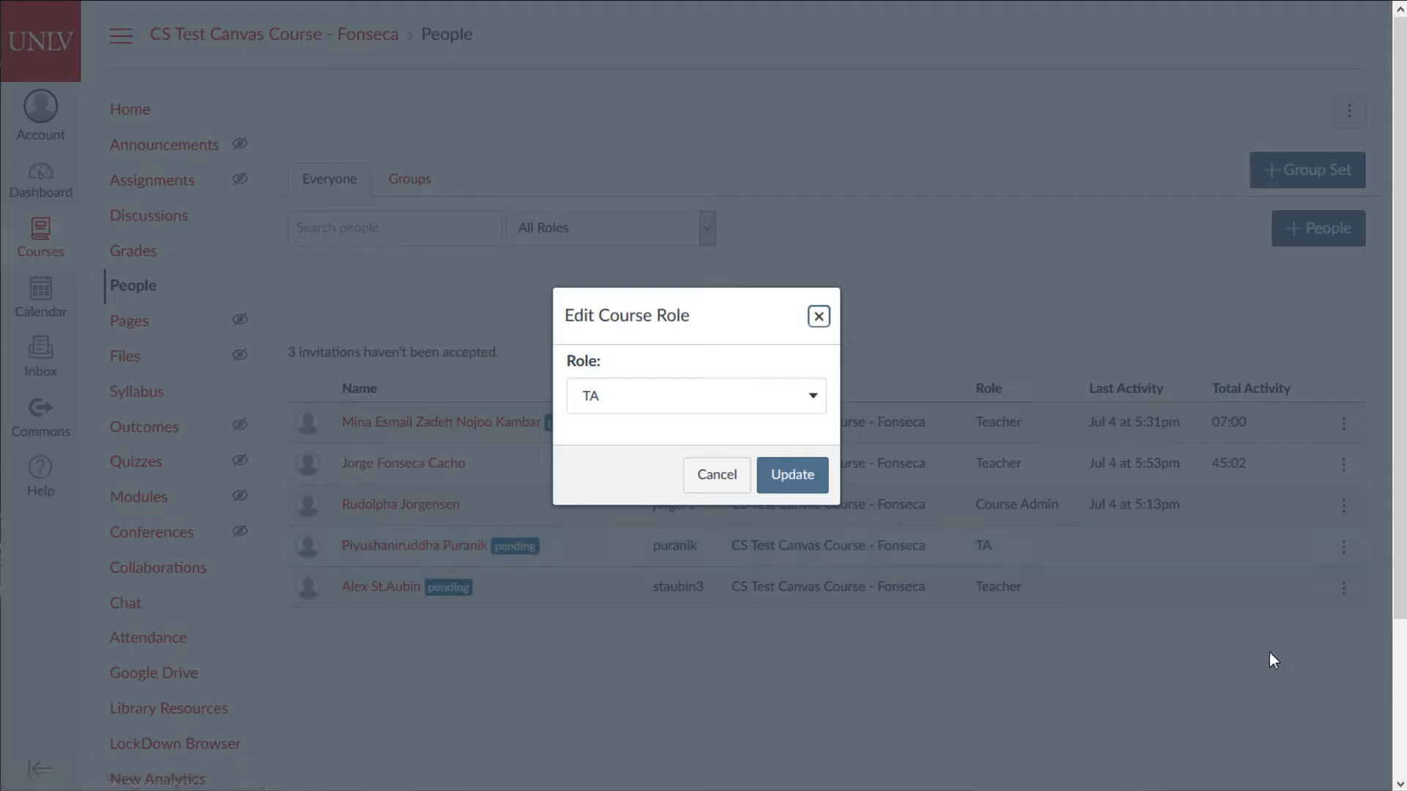
pyautogui.click(631, 404)
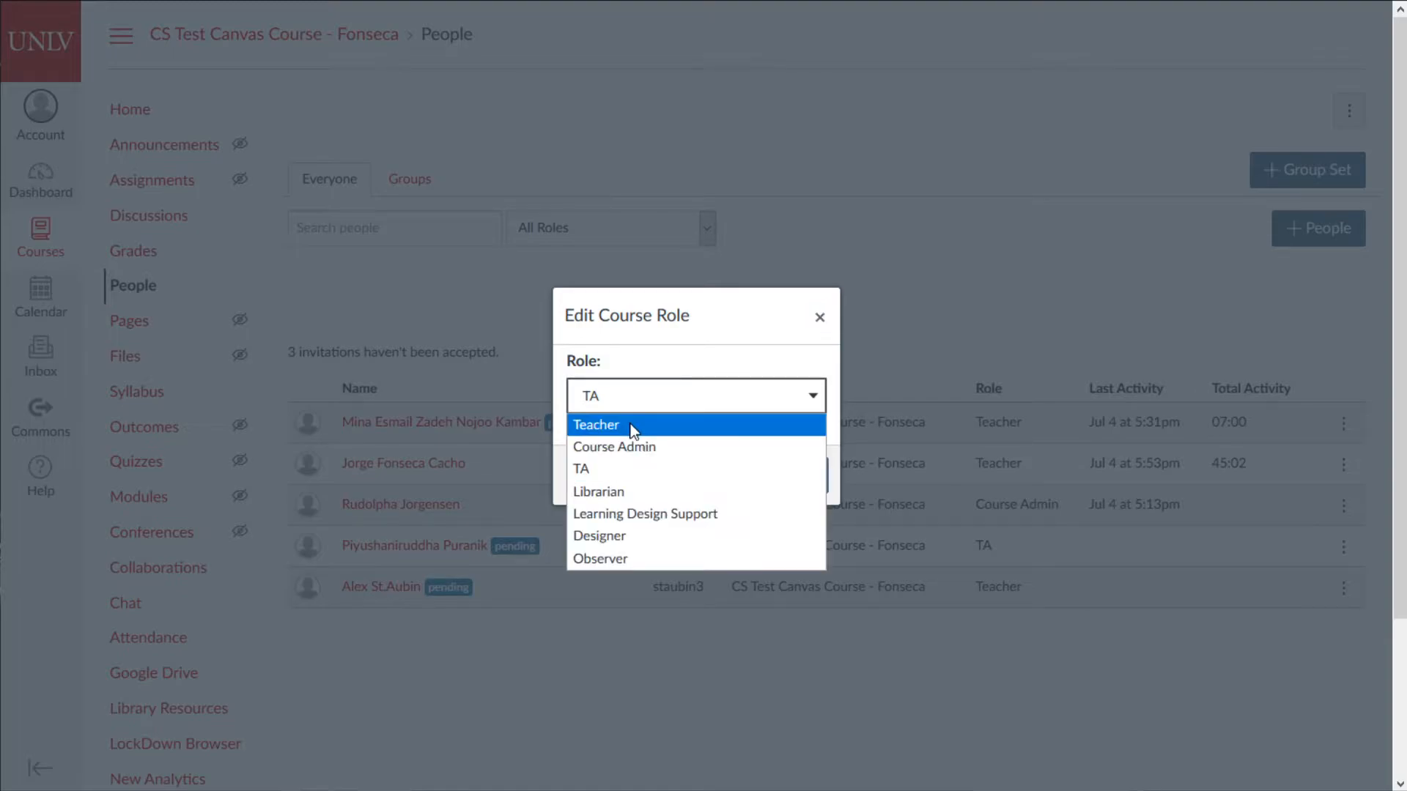
pyautogui.click(634, 428)
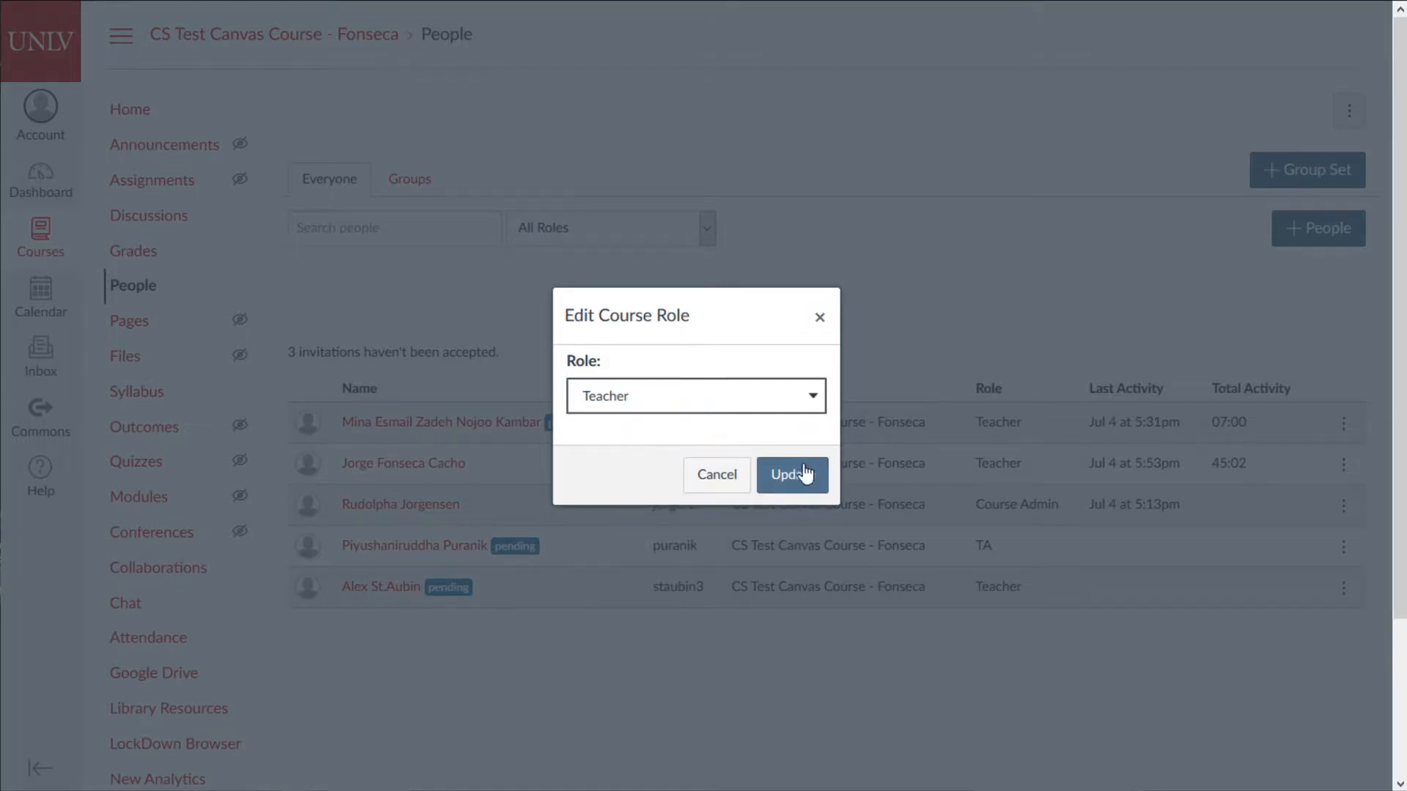
pyautogui.click(793, 475)
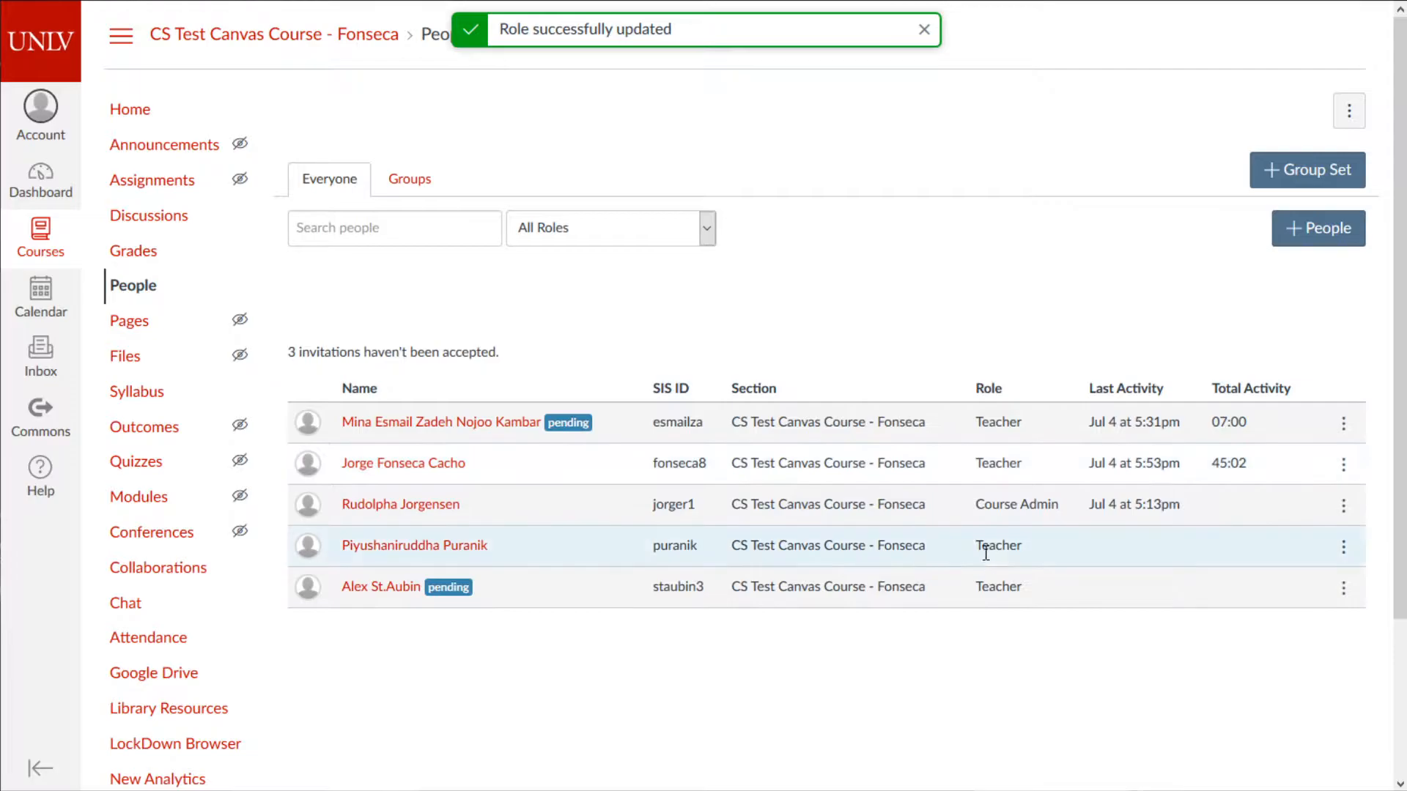
pyautogui.moveTo(982, 546); pyautogui.dragTo(1037, 557)
pyautogui.scroll(-2, 964, 352)
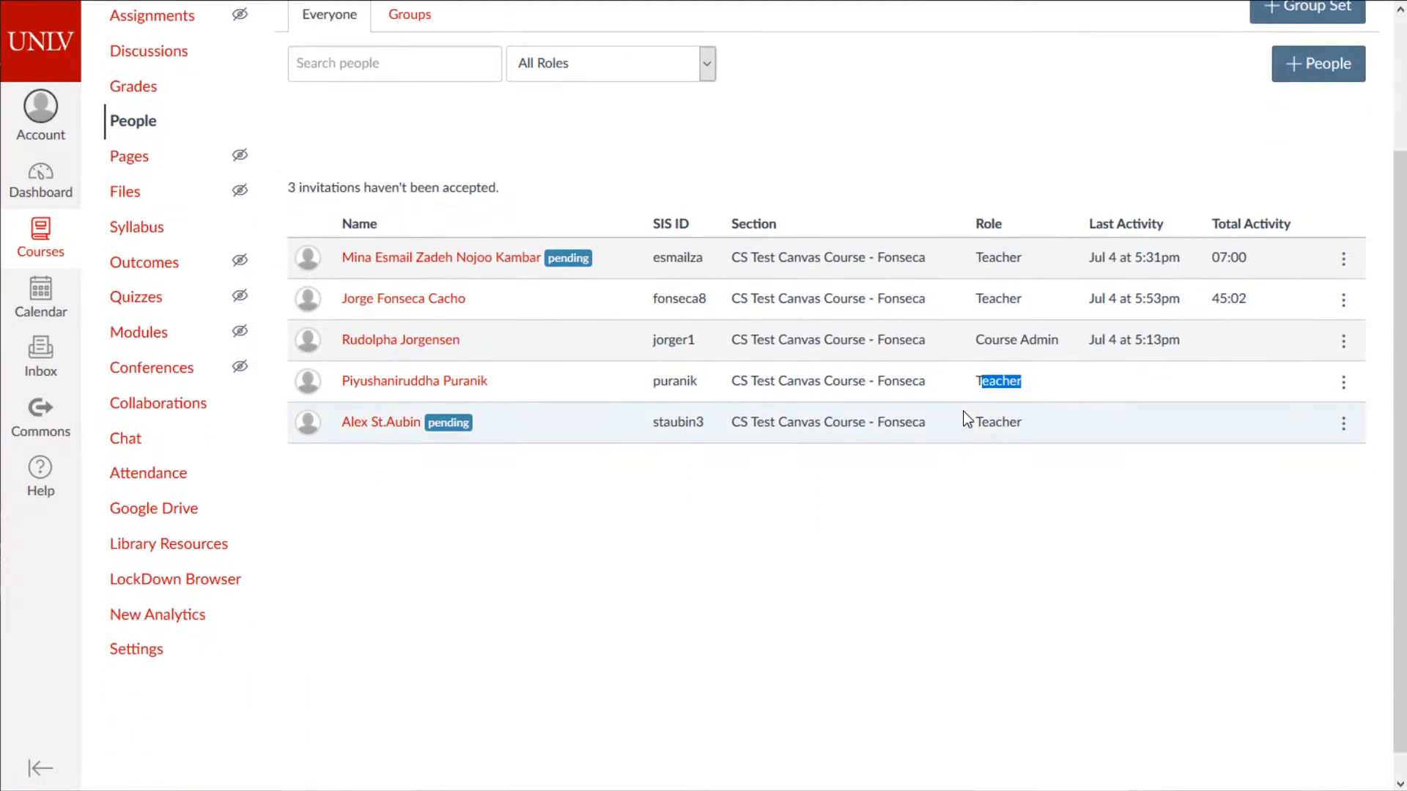
pyautogui.click(1008, 585)
pyautogui.scroll(2, 853, 460)
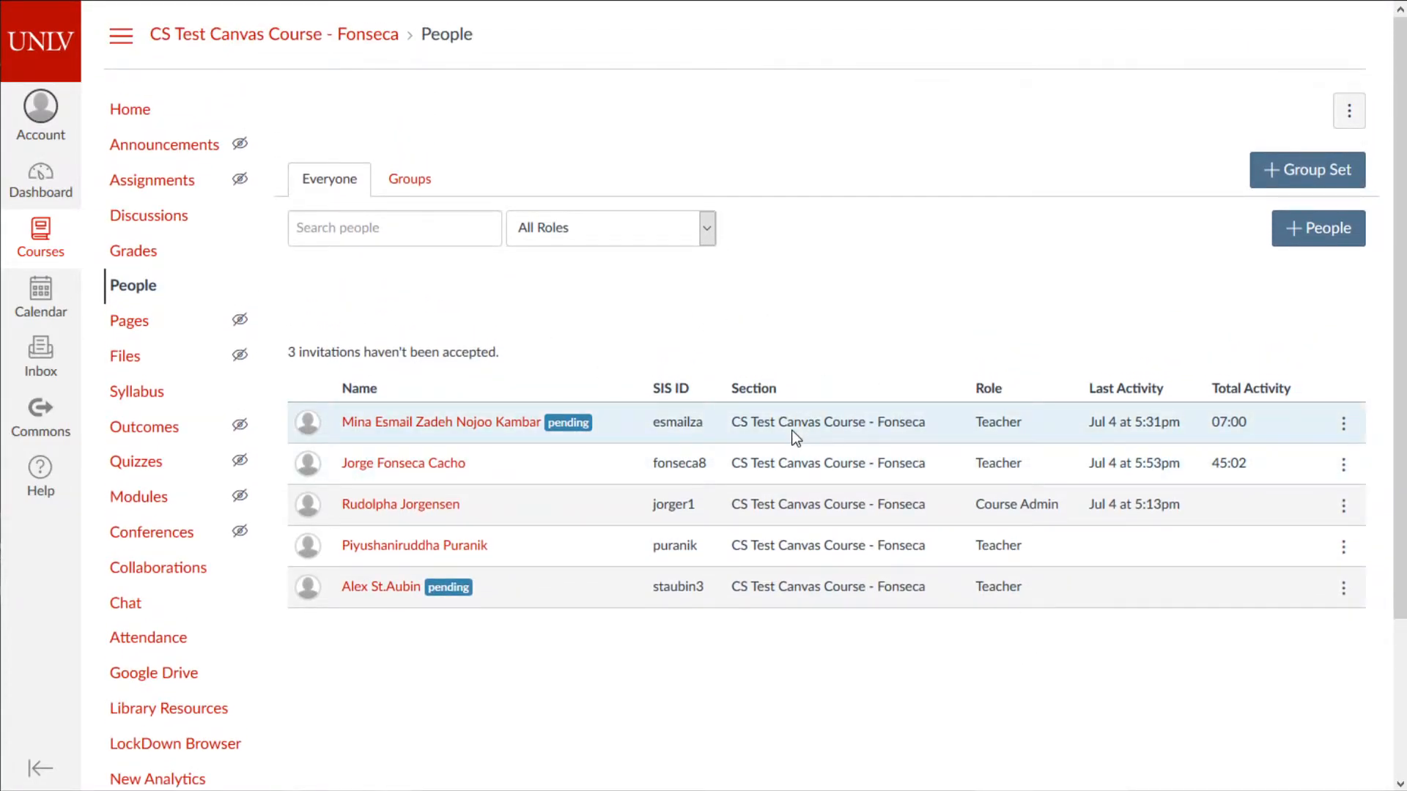
# - Go back from the groups view to the course People list, with the to-do notes alongside
pyautogui.click(411, 192)
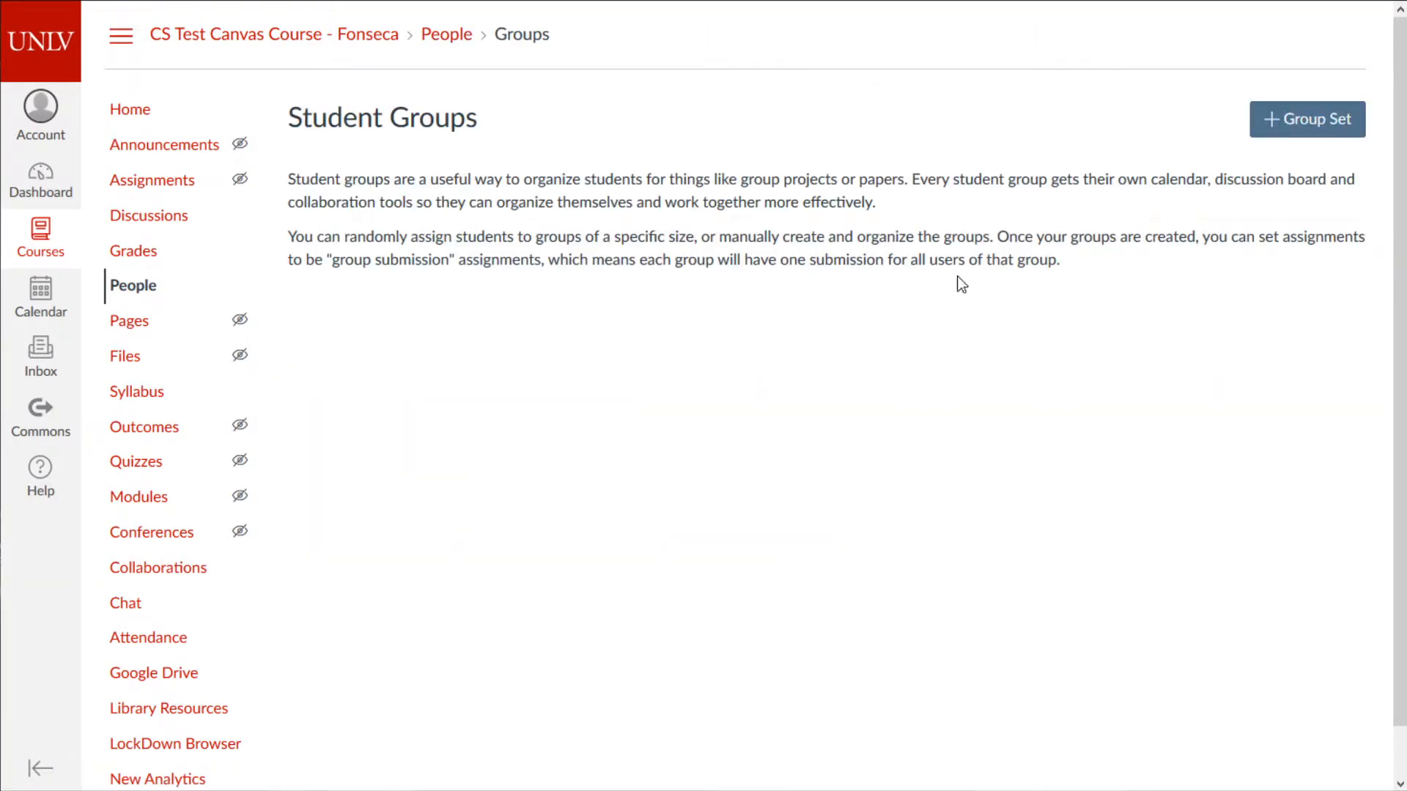
pyautogui.hotkey('alt', 'Left')
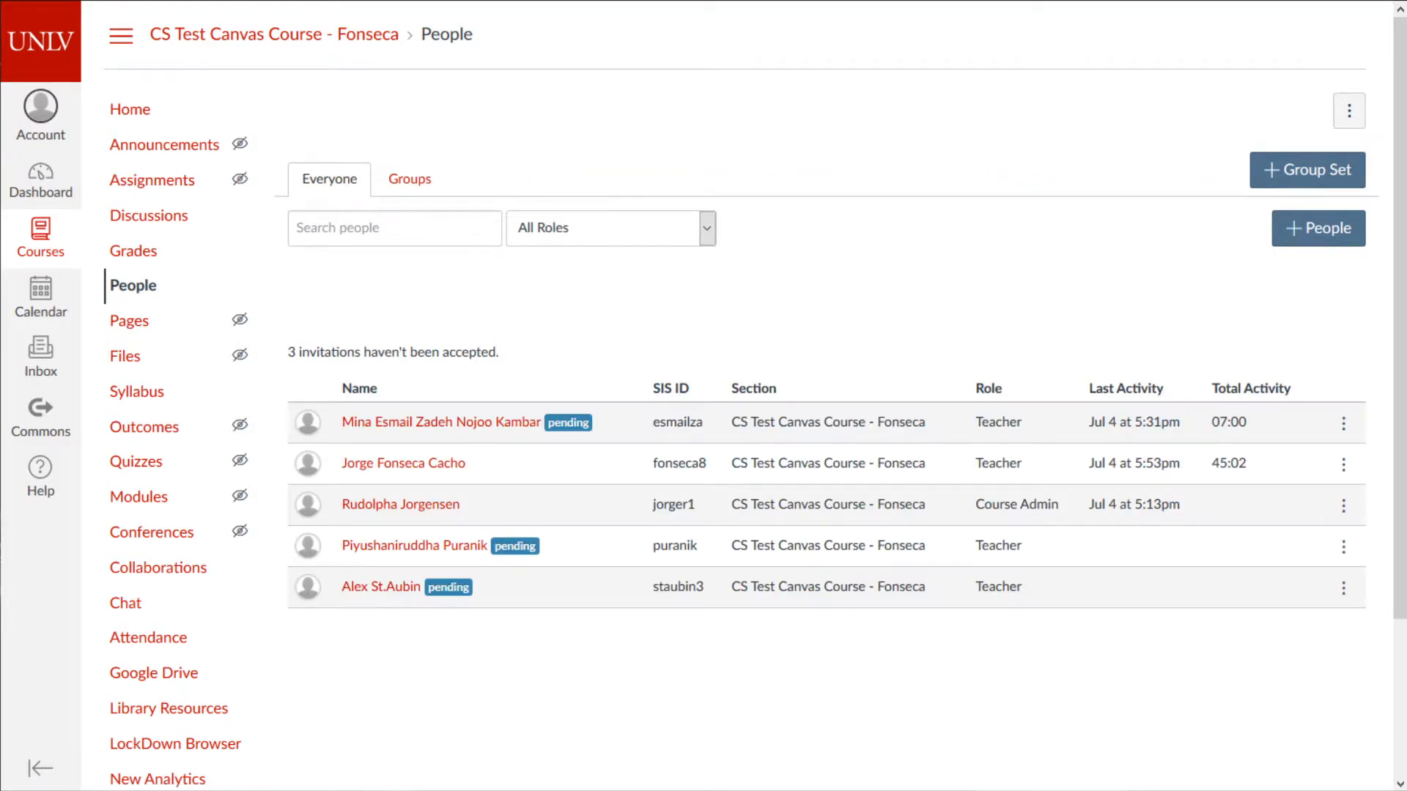
pyautogui.moveTo(0, 546); pyautogui.dragTo(394, 235)
# - Cut the 'adding a TA' line from the to-do notes, then open a pending teacher's profile
pyautogui.moveTo(335, 289); pyautogui.dragTo(162, 262)
pyautogui.click(321, 291)
pyautogui.click(327, 280)
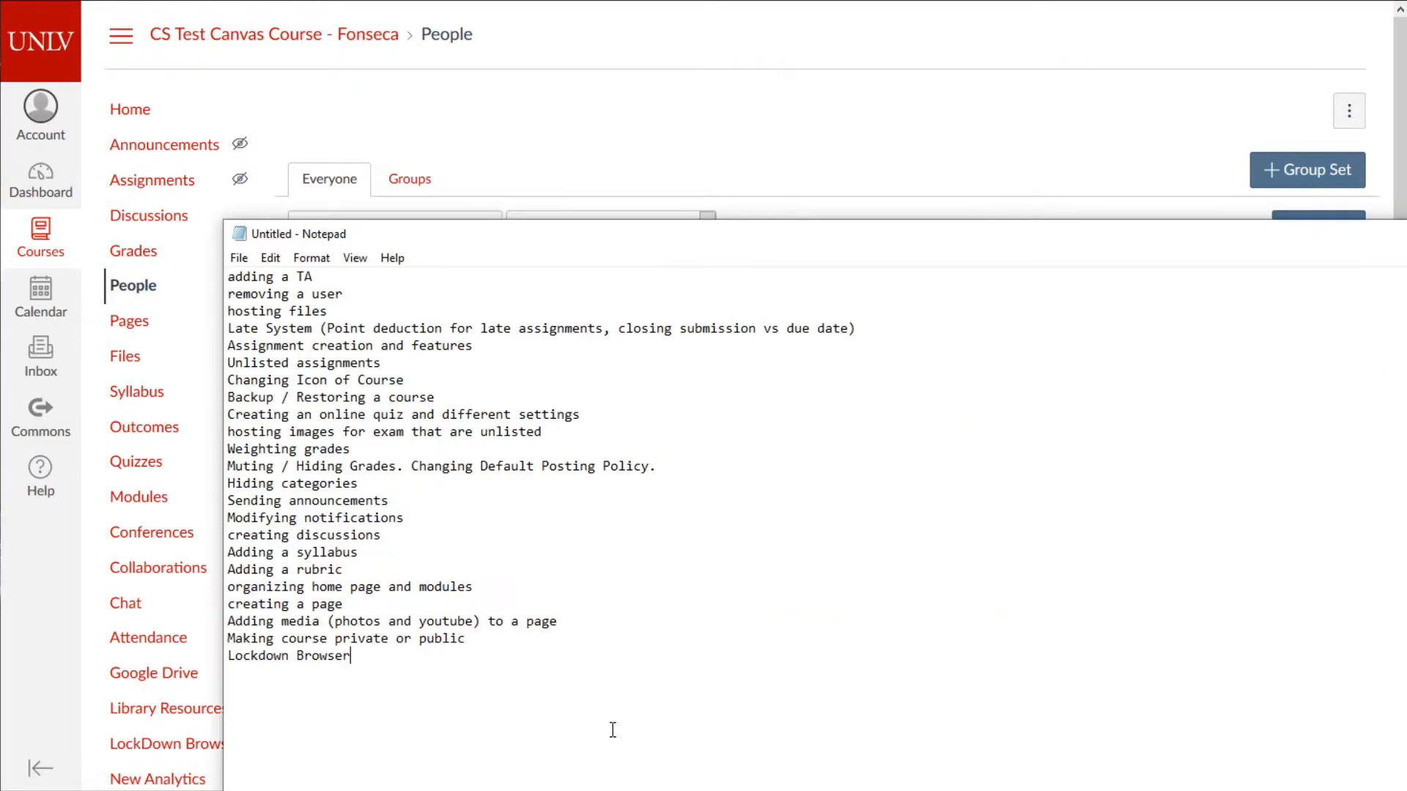
pyautogui.moveTo(332, 289); pyautogui.dragTo(219, 271)
pyautogui.hotkey('ctrl', 'x')
pyautogui.press('Delete')
pyautogui.moveTo(409, 228); pyautogui.dragTo(351, 790)
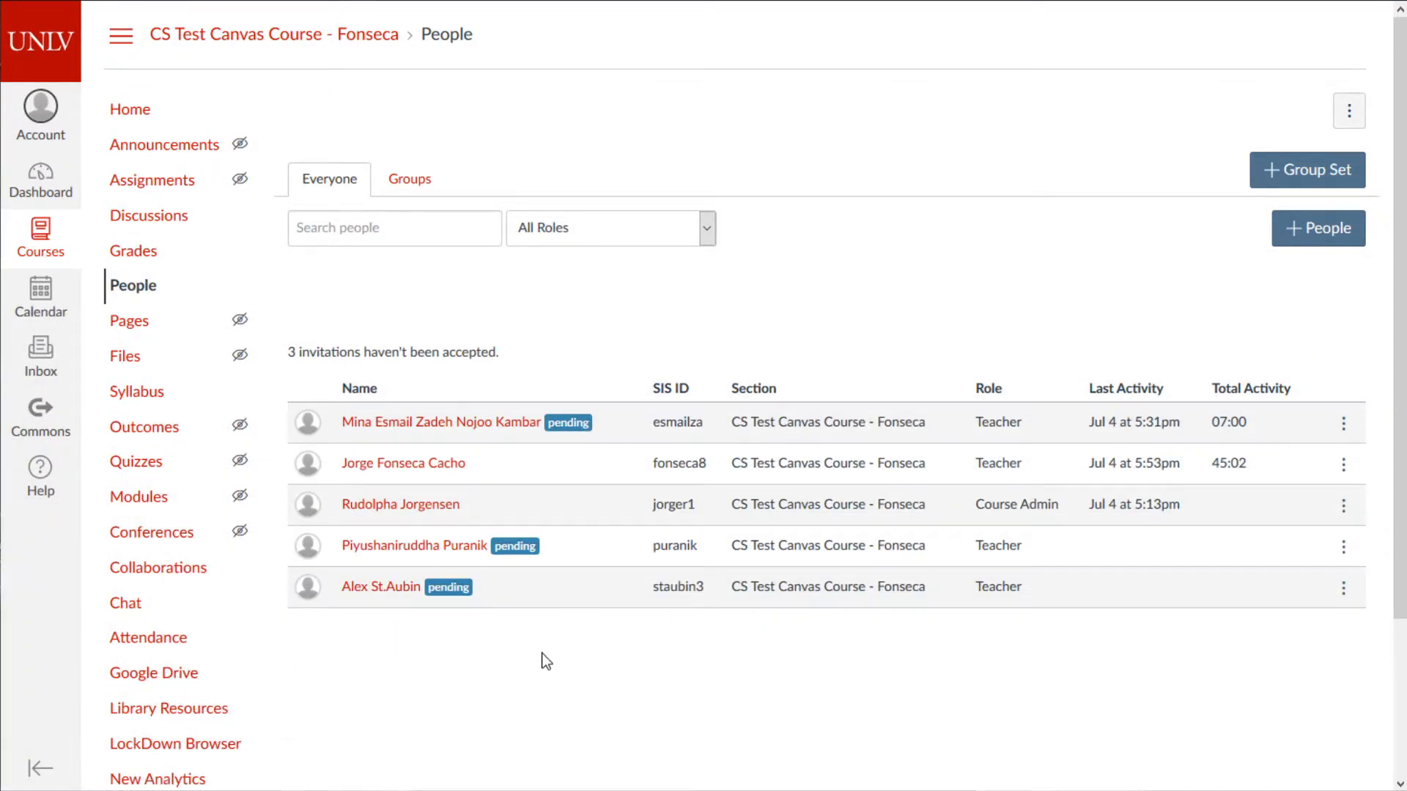
pyautogui.click(455, 551)
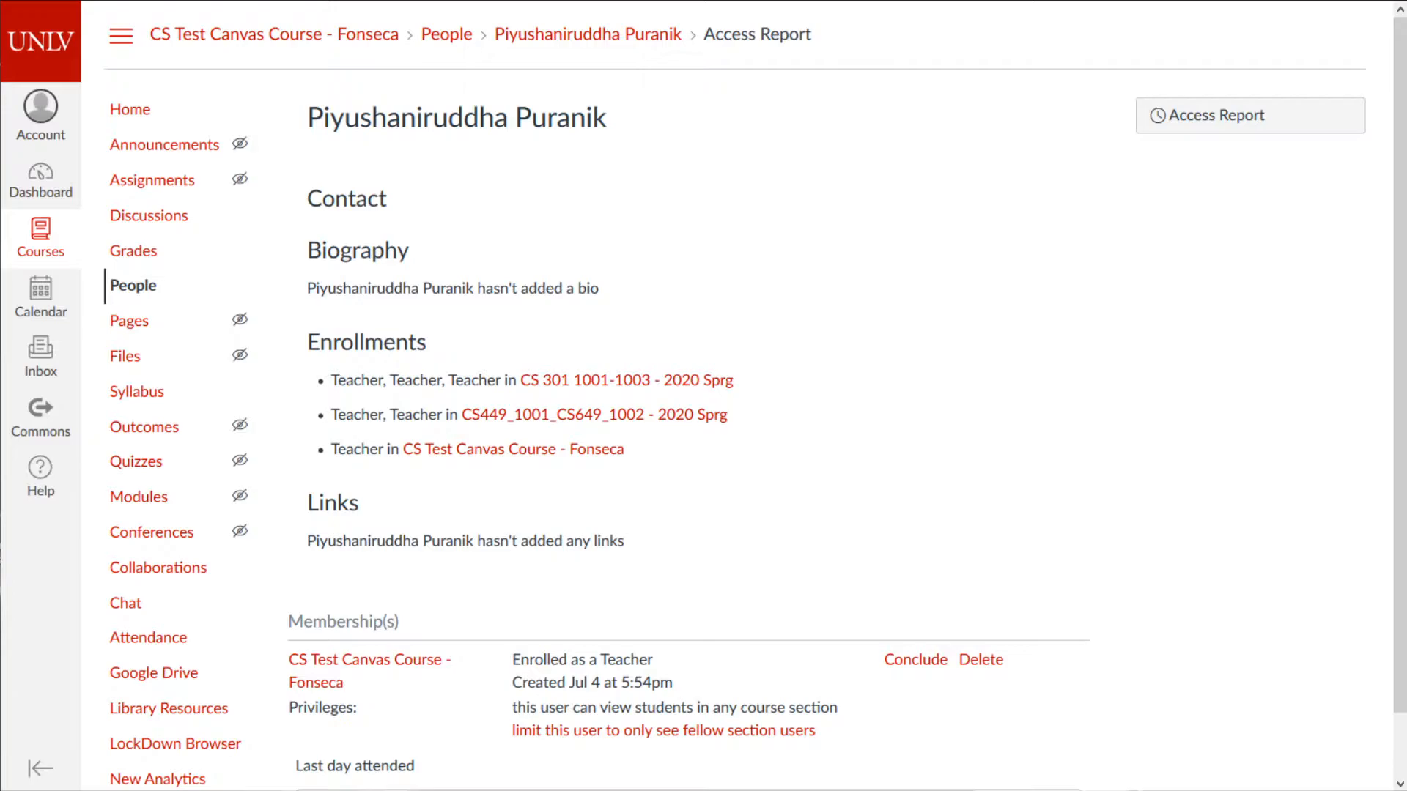
# - Remove the top 'removing a user' line from the Notepad to-do list, then move Notepad aside again
pyautogui.moveTo(796, 790); pyautogui.dragTo(888, 206)
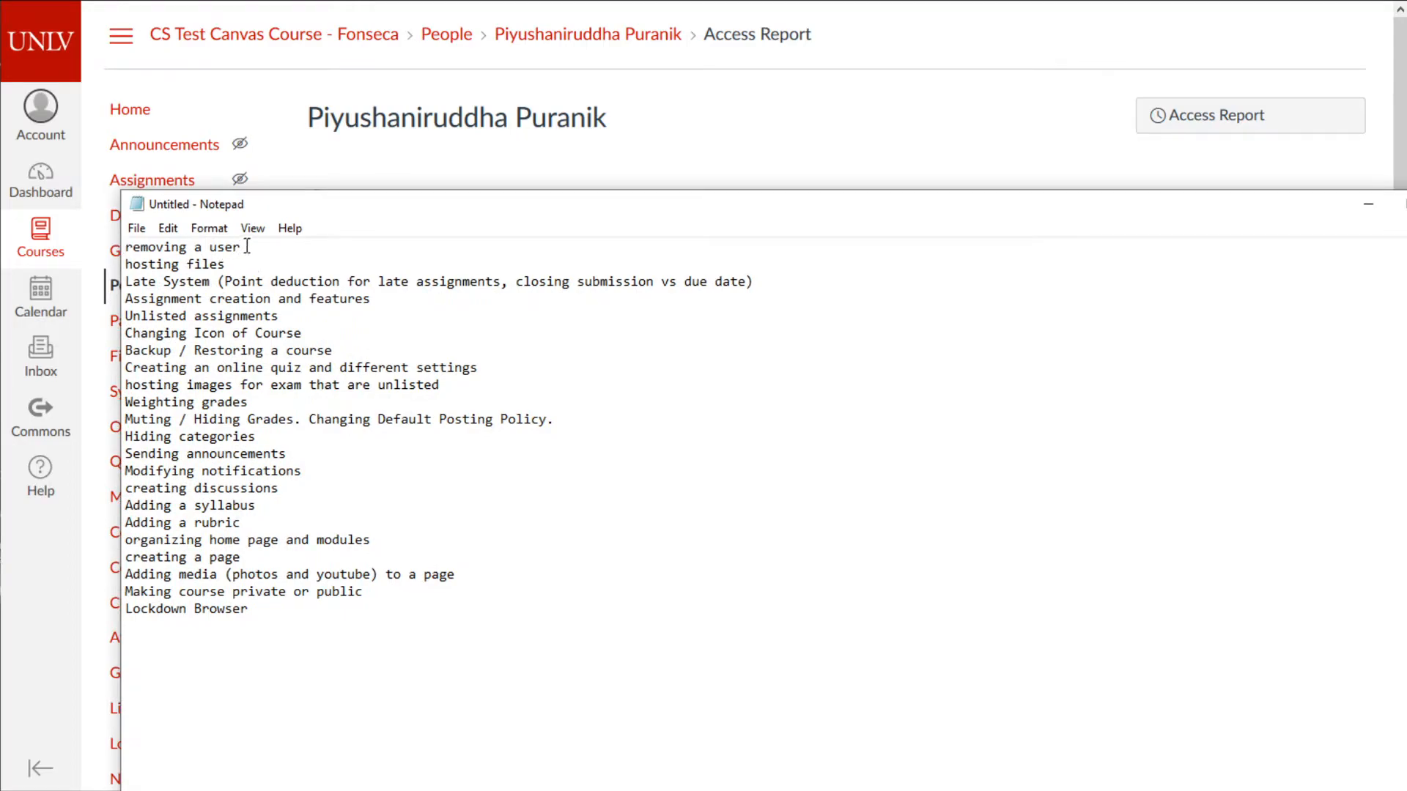
pyautogui.moveTo(244, 248); pyautogui.dragTo(90, 238)
pyautogui.press('Delete')
pyautogui.press('Delete')
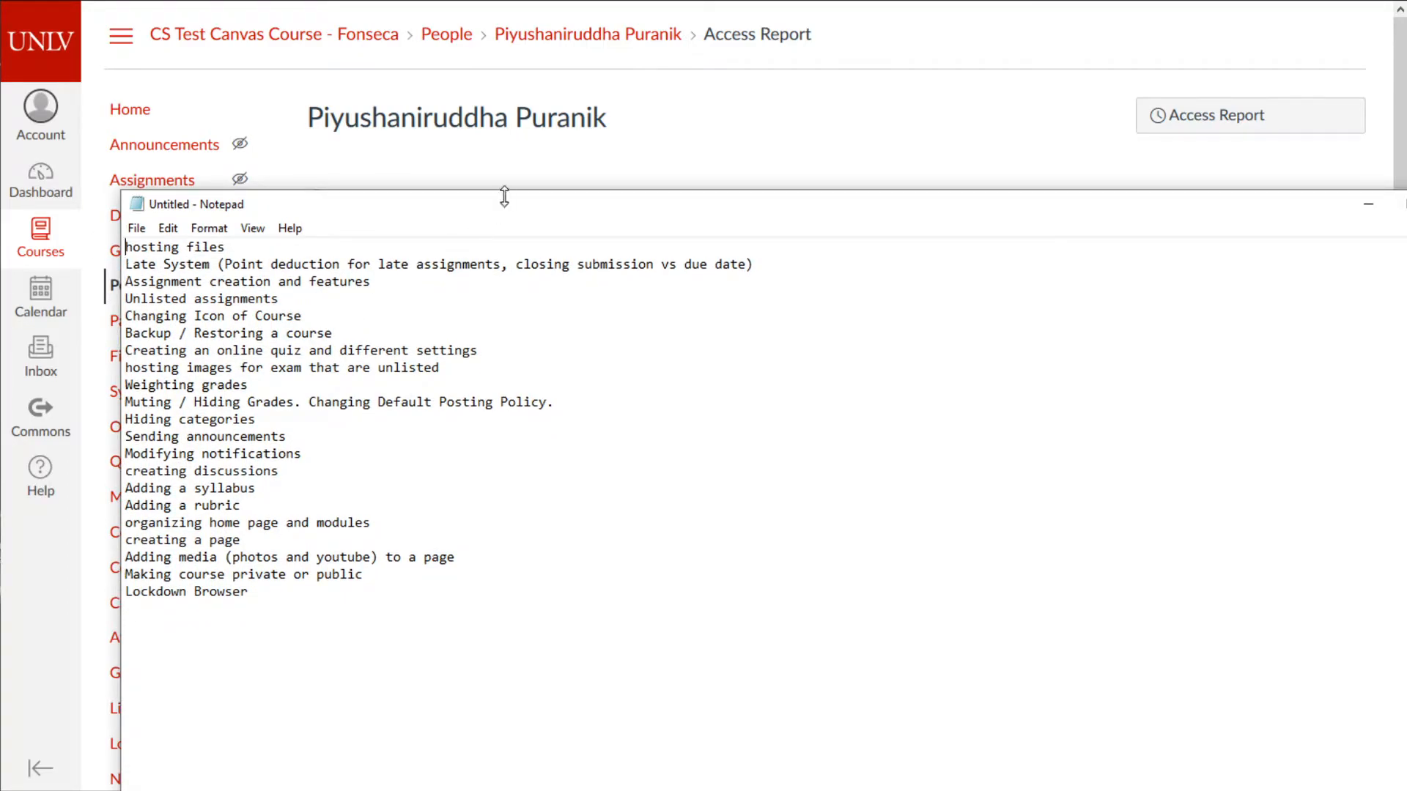
pyautogui.moveTo(521, 215); pyautogui.dragTo(732, 790)
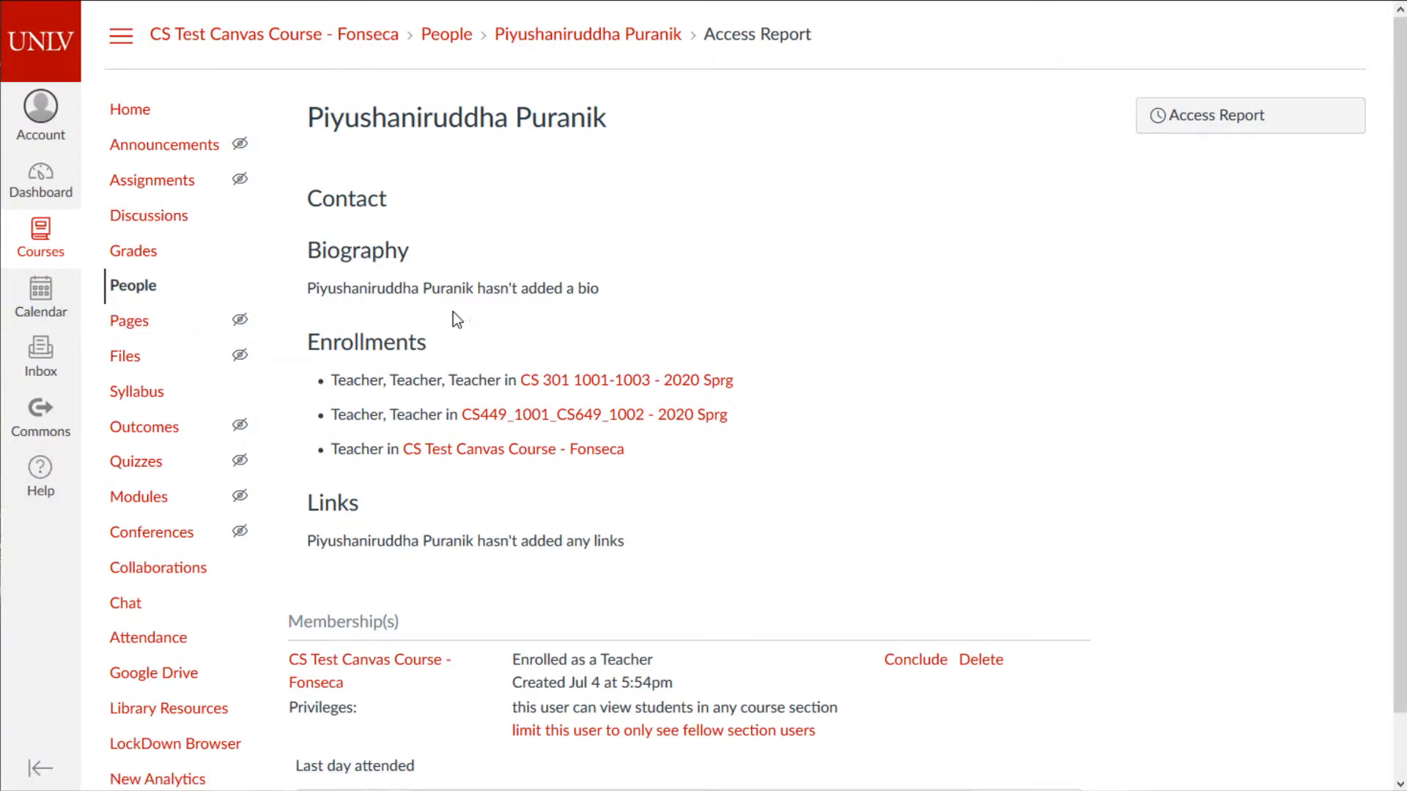
# - Check the empty course Files page, then open the course Attendance (Roll Call) tool
pyautogui.click(126, 357)
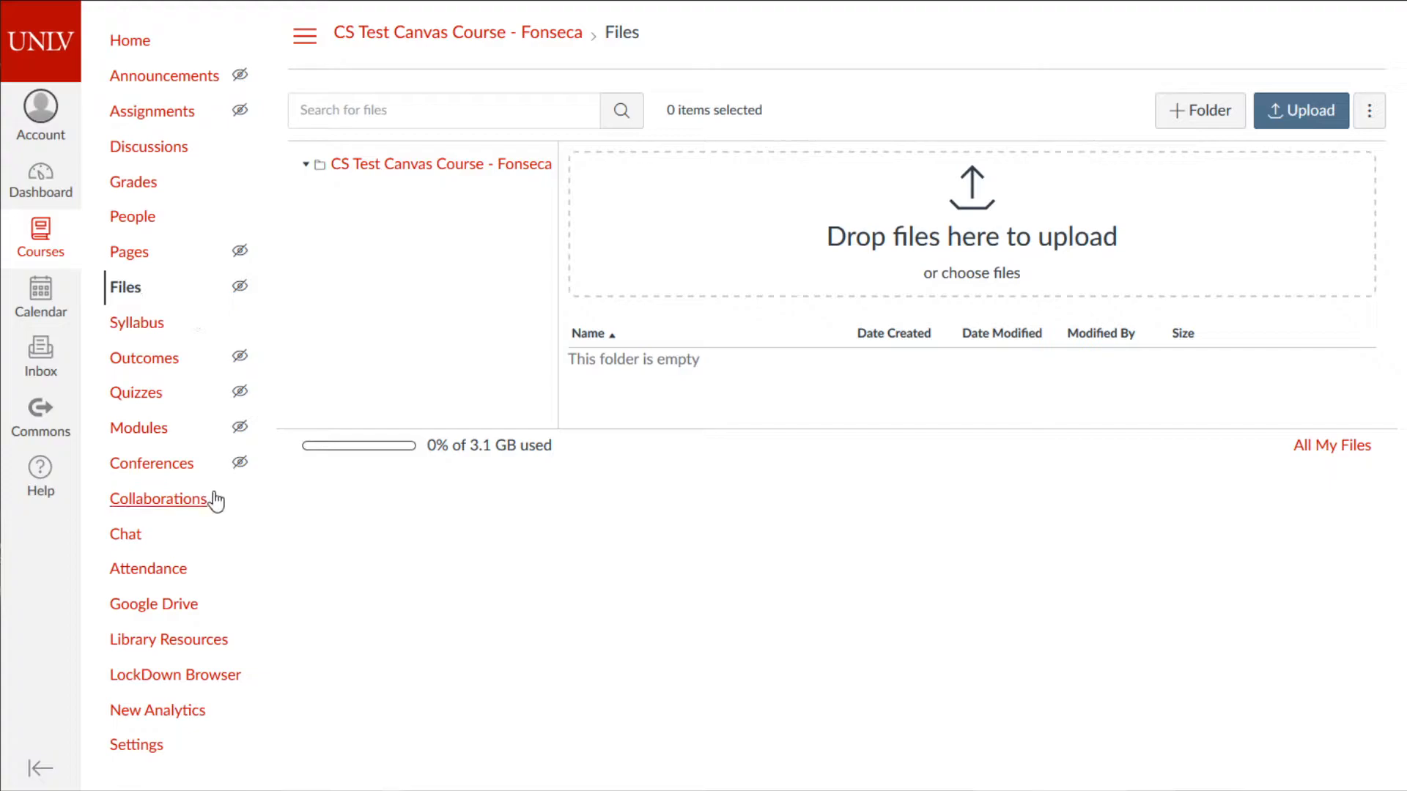
pyautogui.moveTo(243, 475)
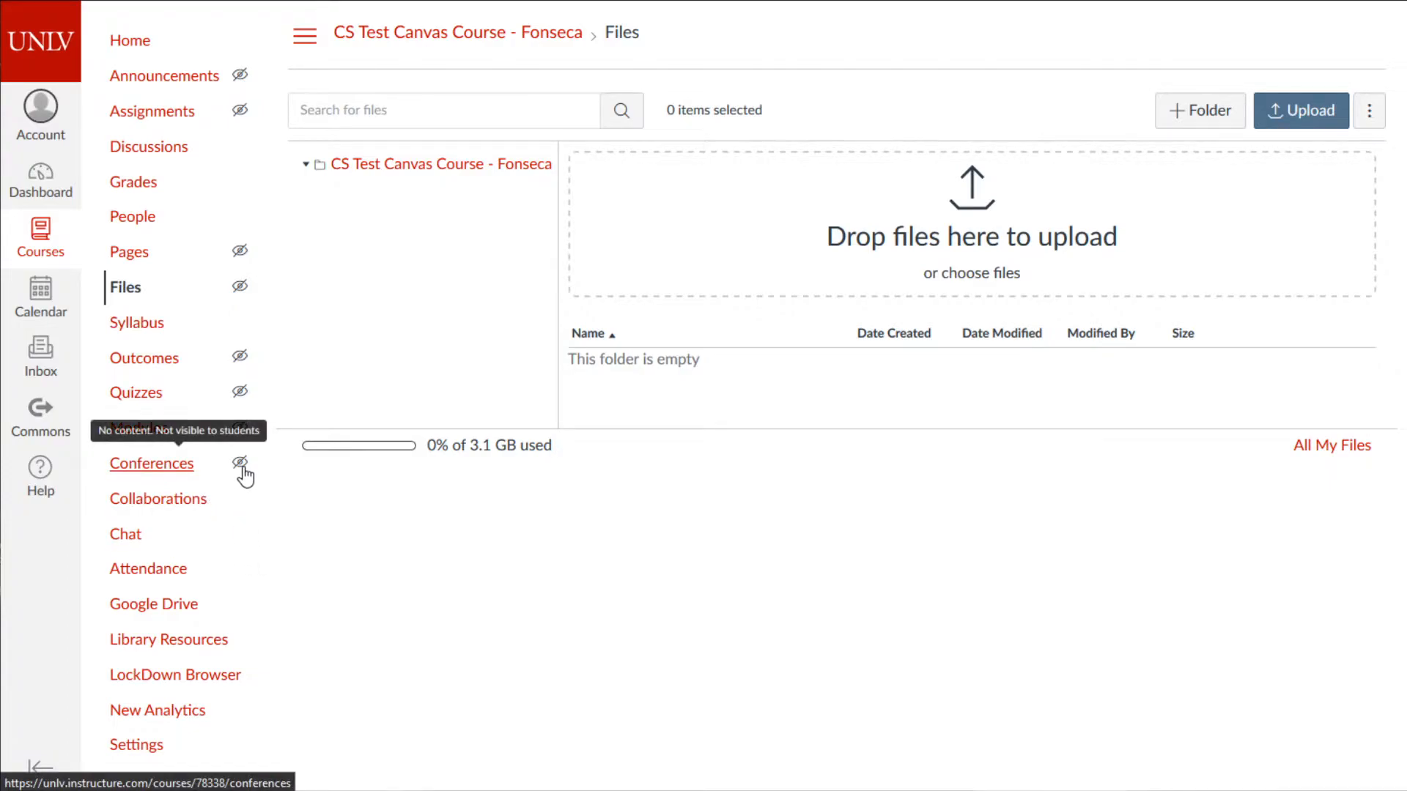
pyautogui.moveTo(242, 290)
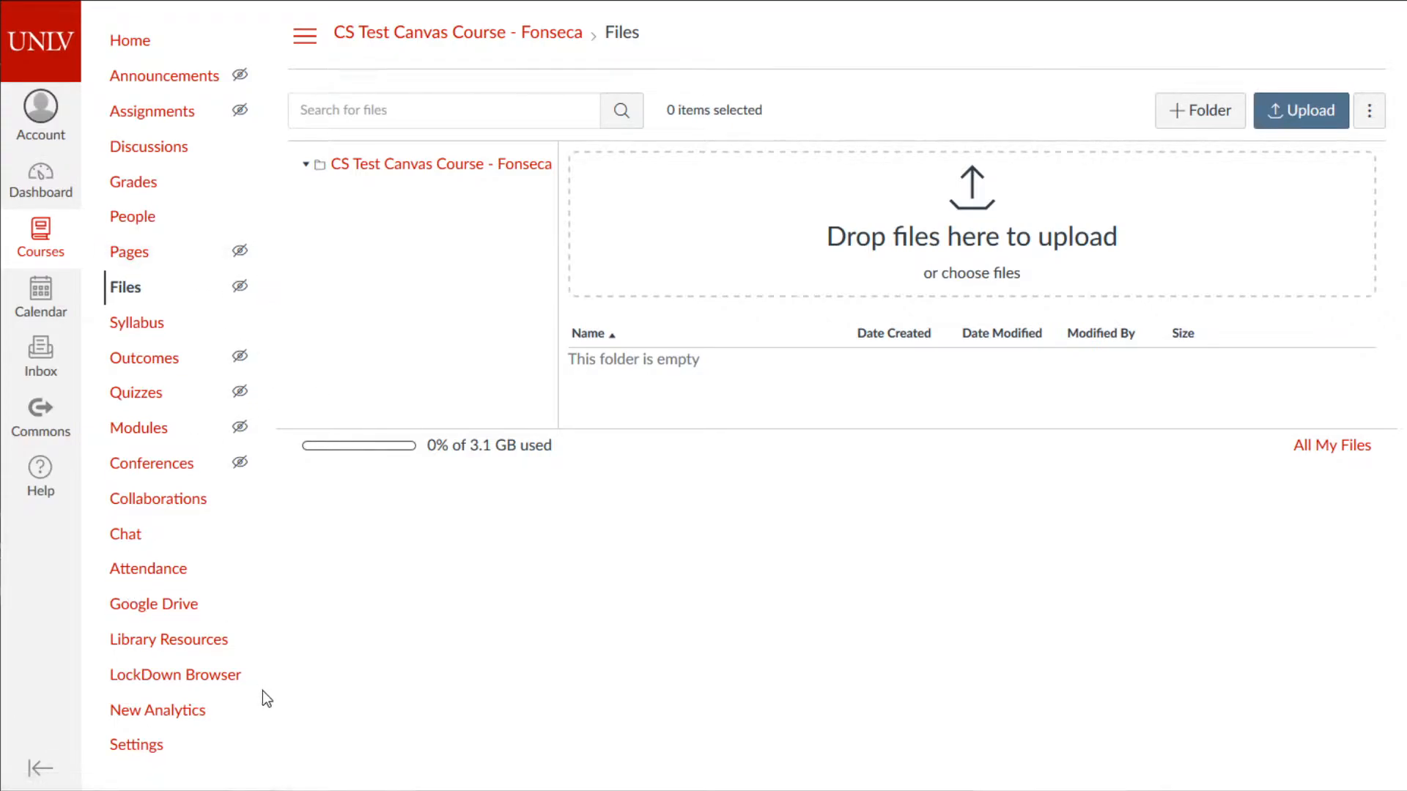
pyautogui.click(163, 578)
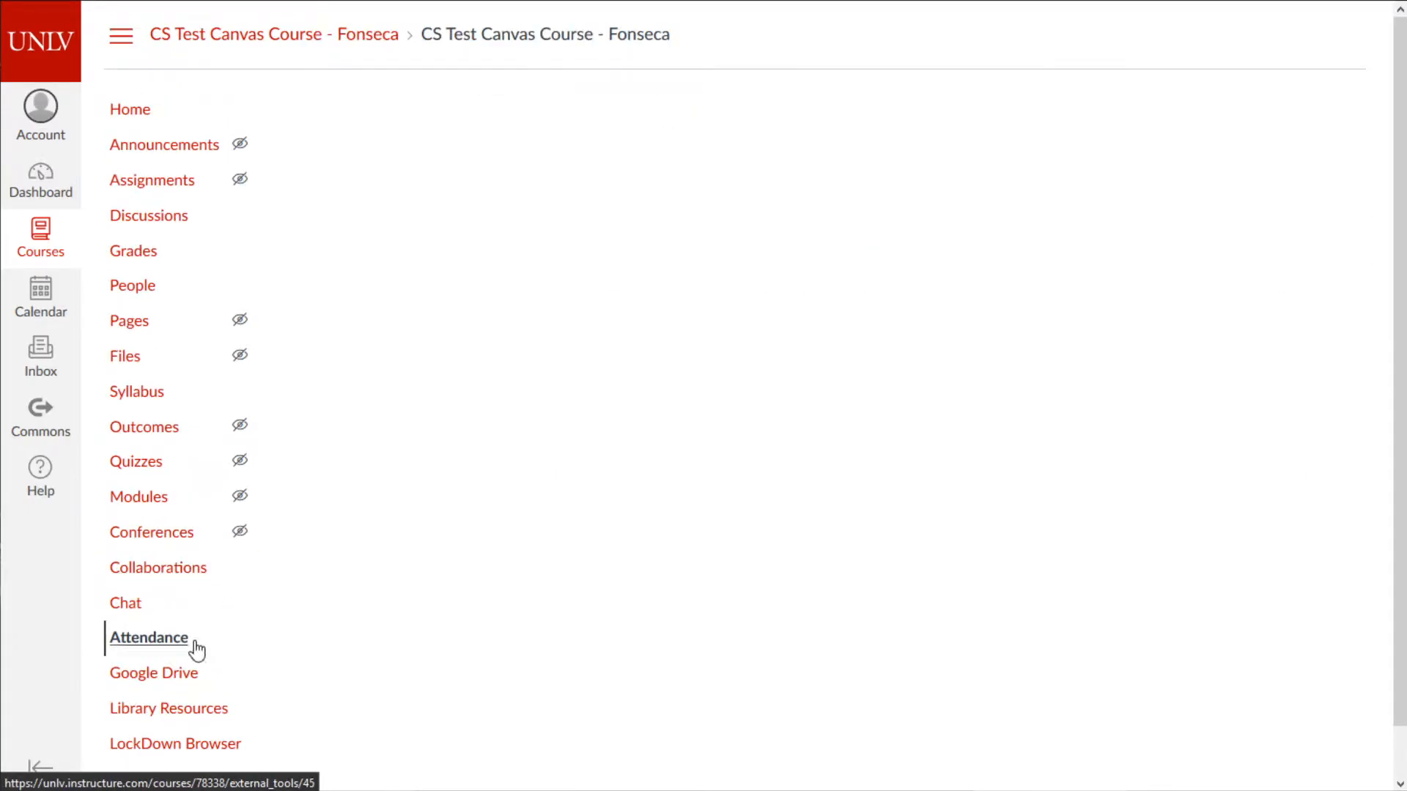
pyautogui.scroll(-1, 178, 649)
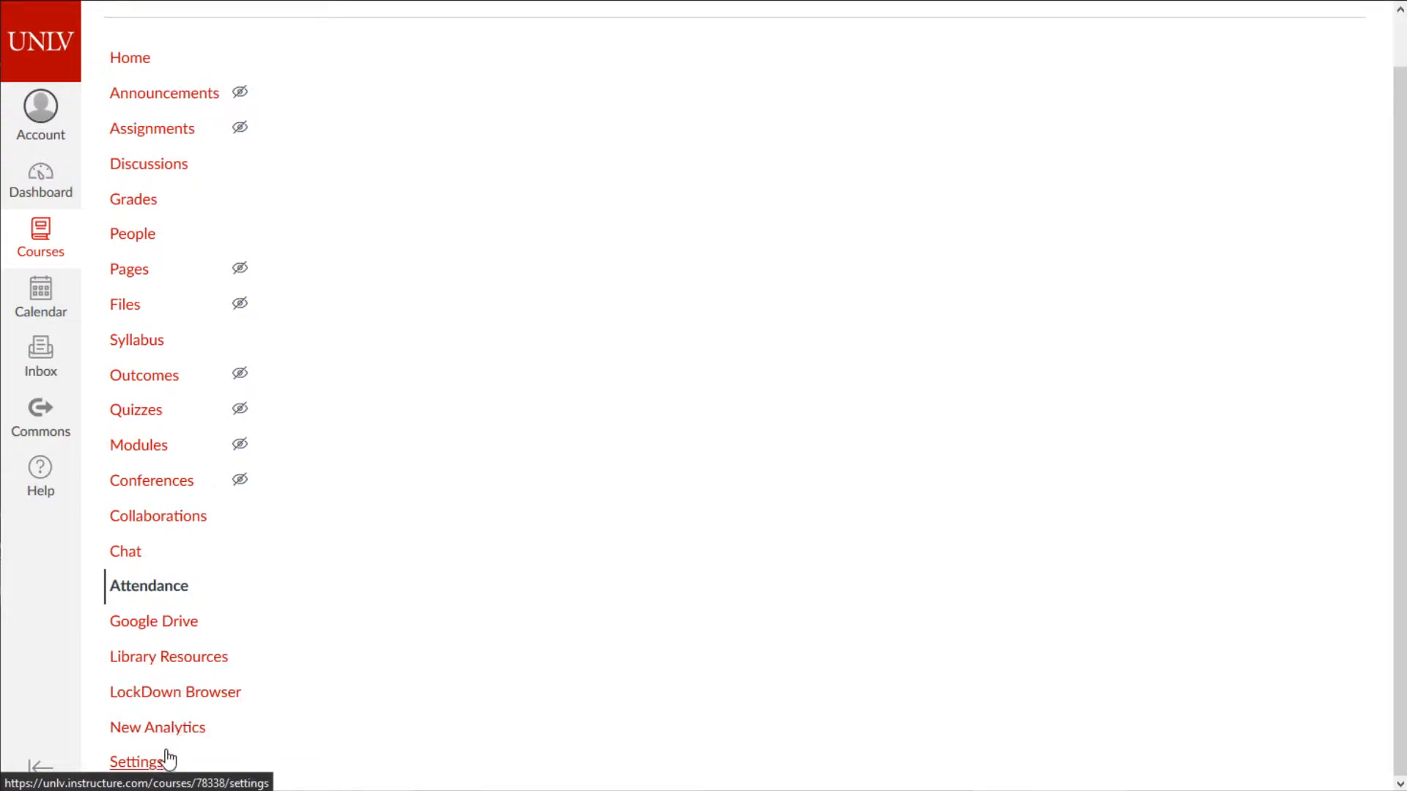
# - Return to the course Files area and highlight its 0% of 3.1 GB storage usage
pyautogui.scroll(1, 194, 408)
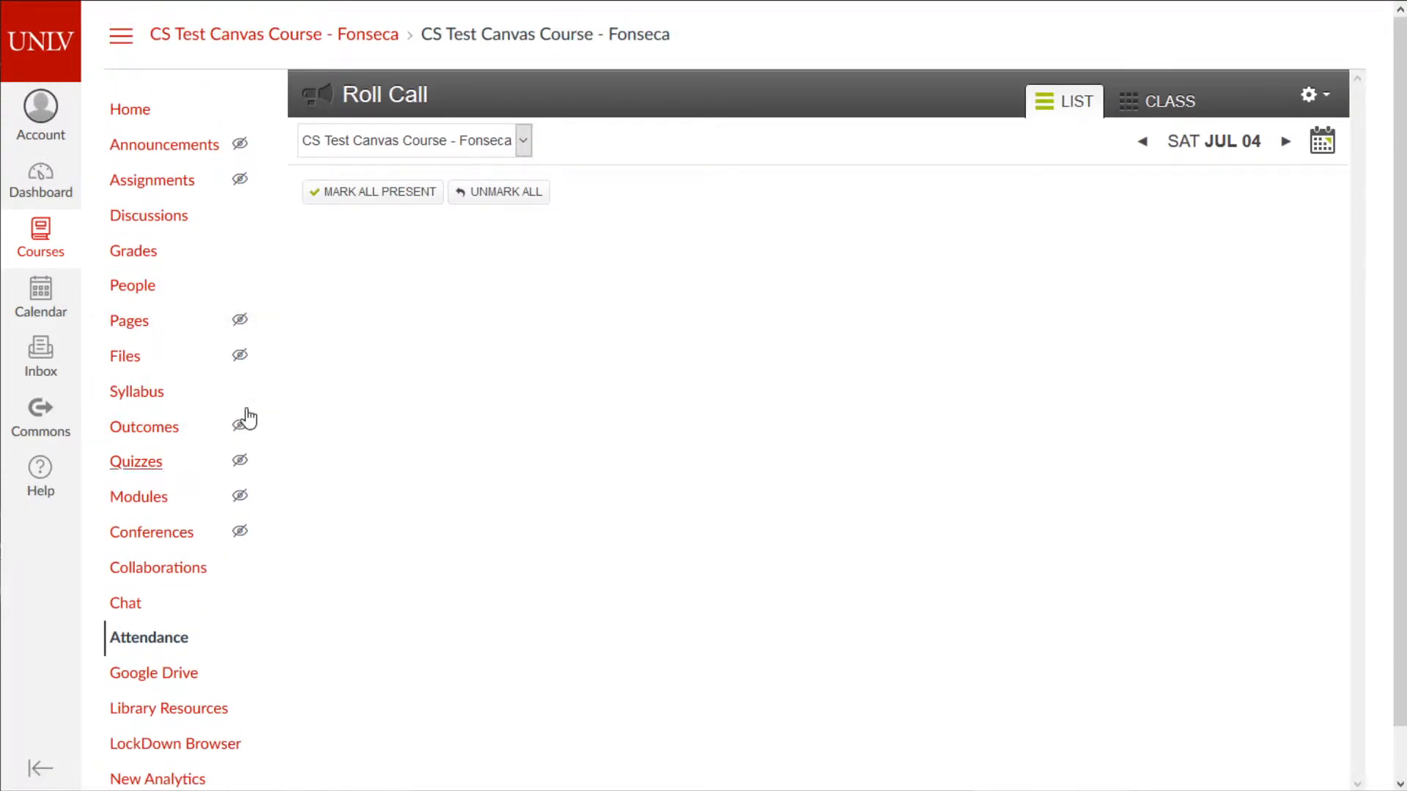
pyautogui.click(134, 359)
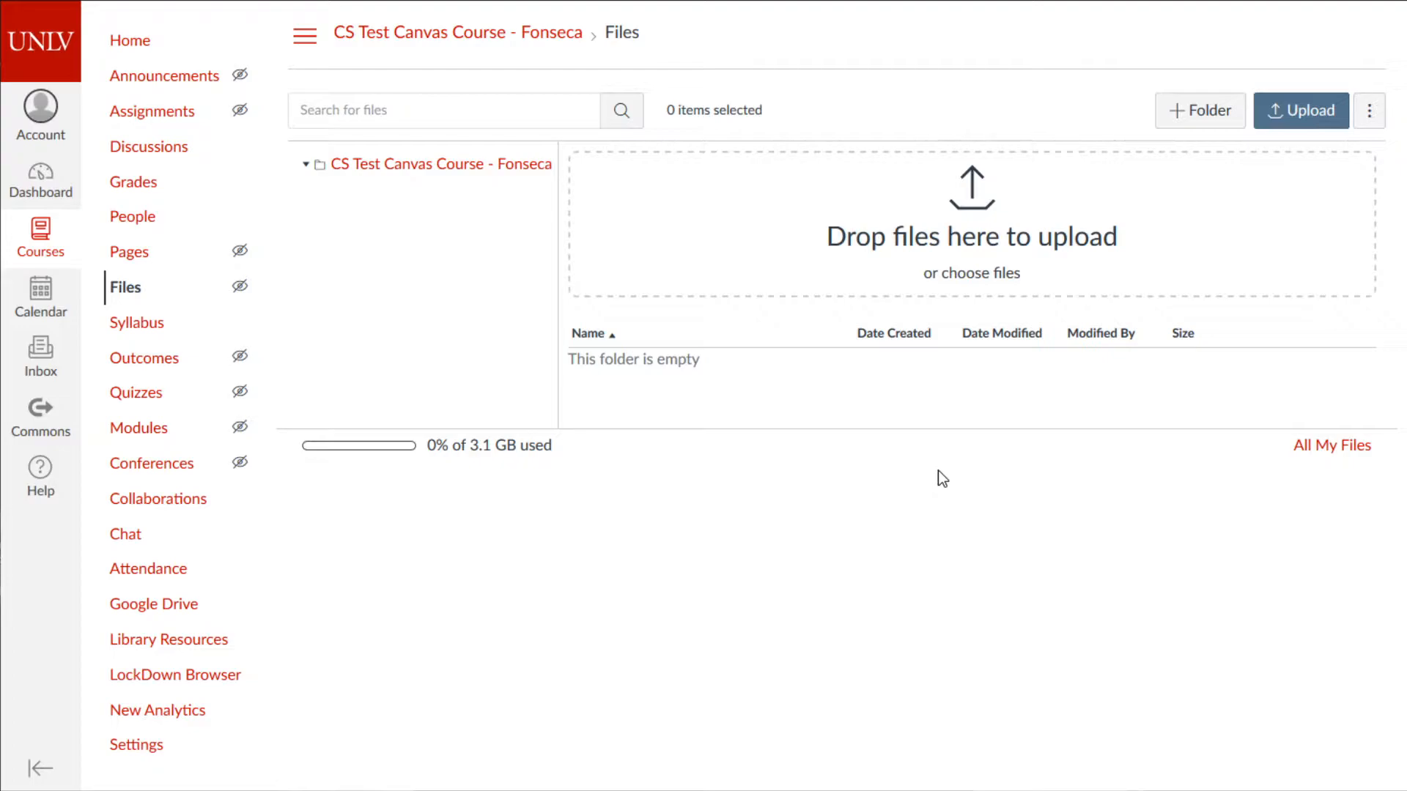
pyautogui.moveTo(490, 445); pyautogui.dragTo(546, 445)
# - Upload Assignment 1.pdf from CS 135 > Assignments > AST01 into the course files
pyautogui.click(1288, 121)
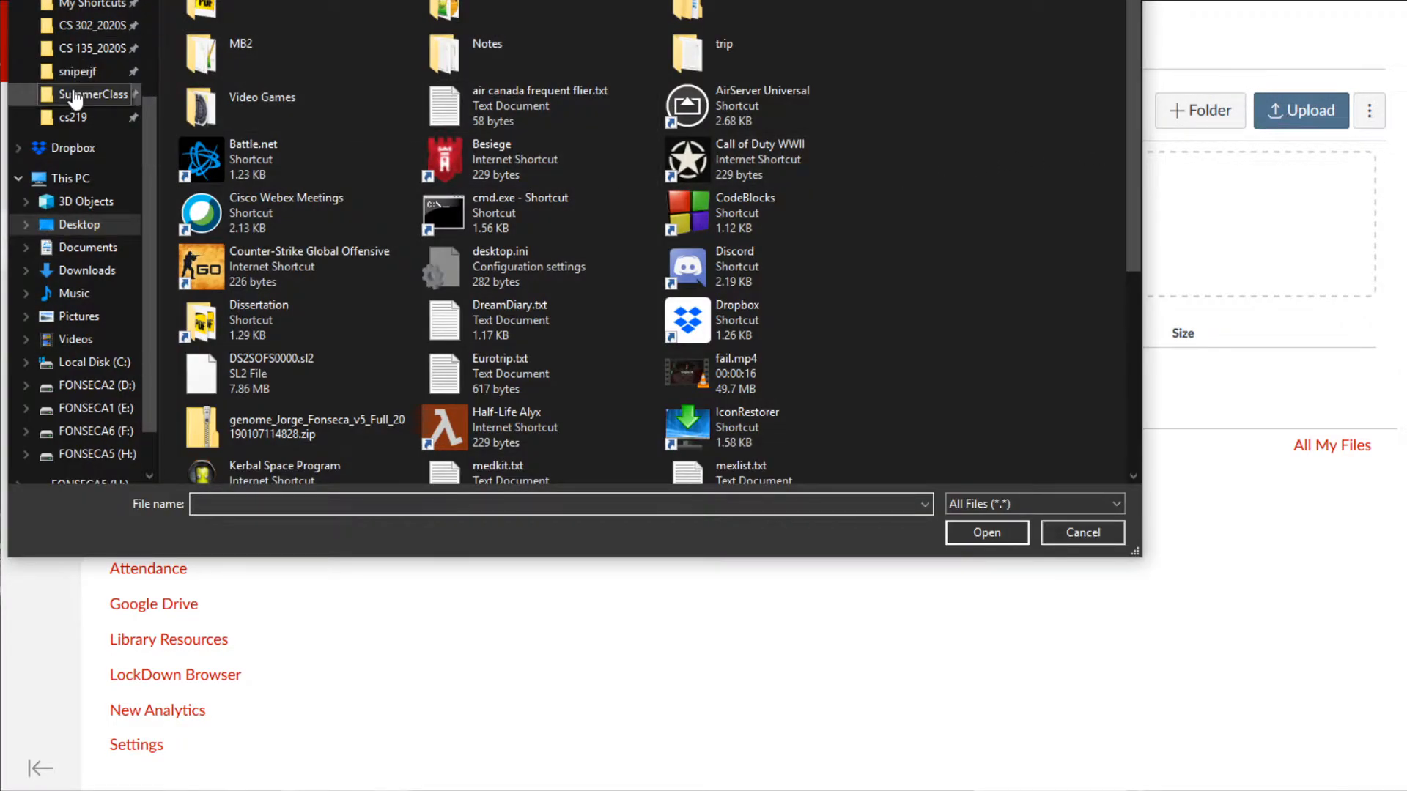
pyautogui.click(73, 48)
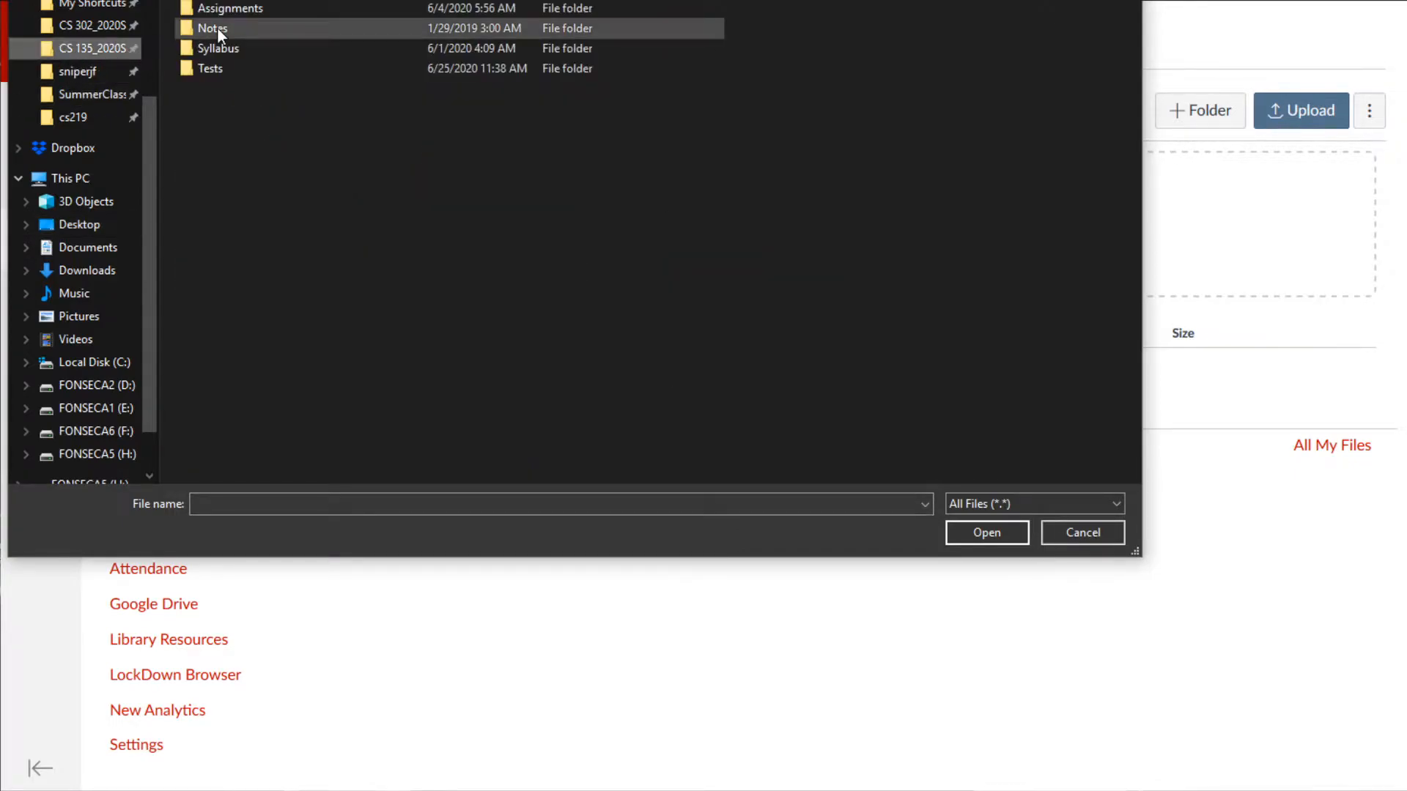
pyautogui.doubleClick(252, 11)
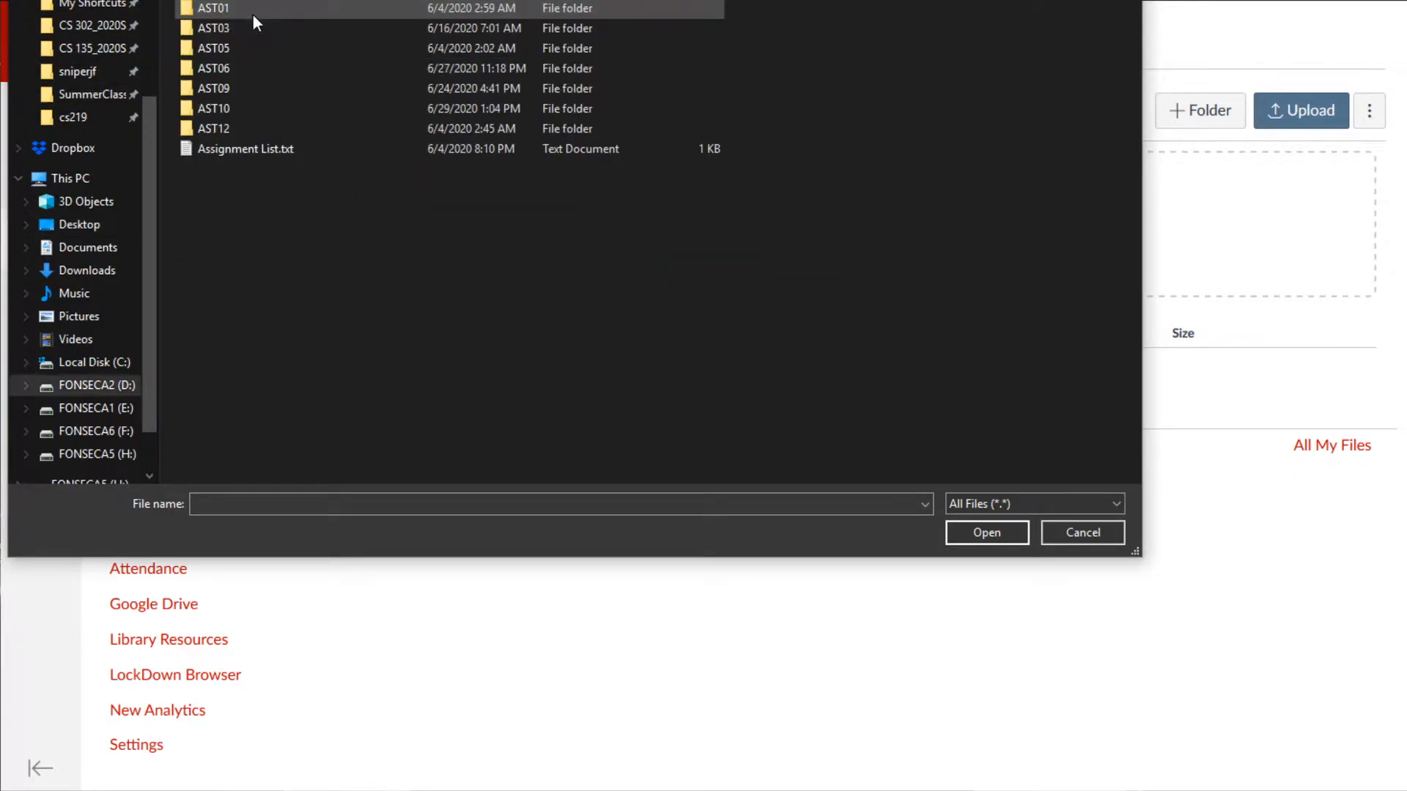
pyautogui.doubleClick(239, 6)
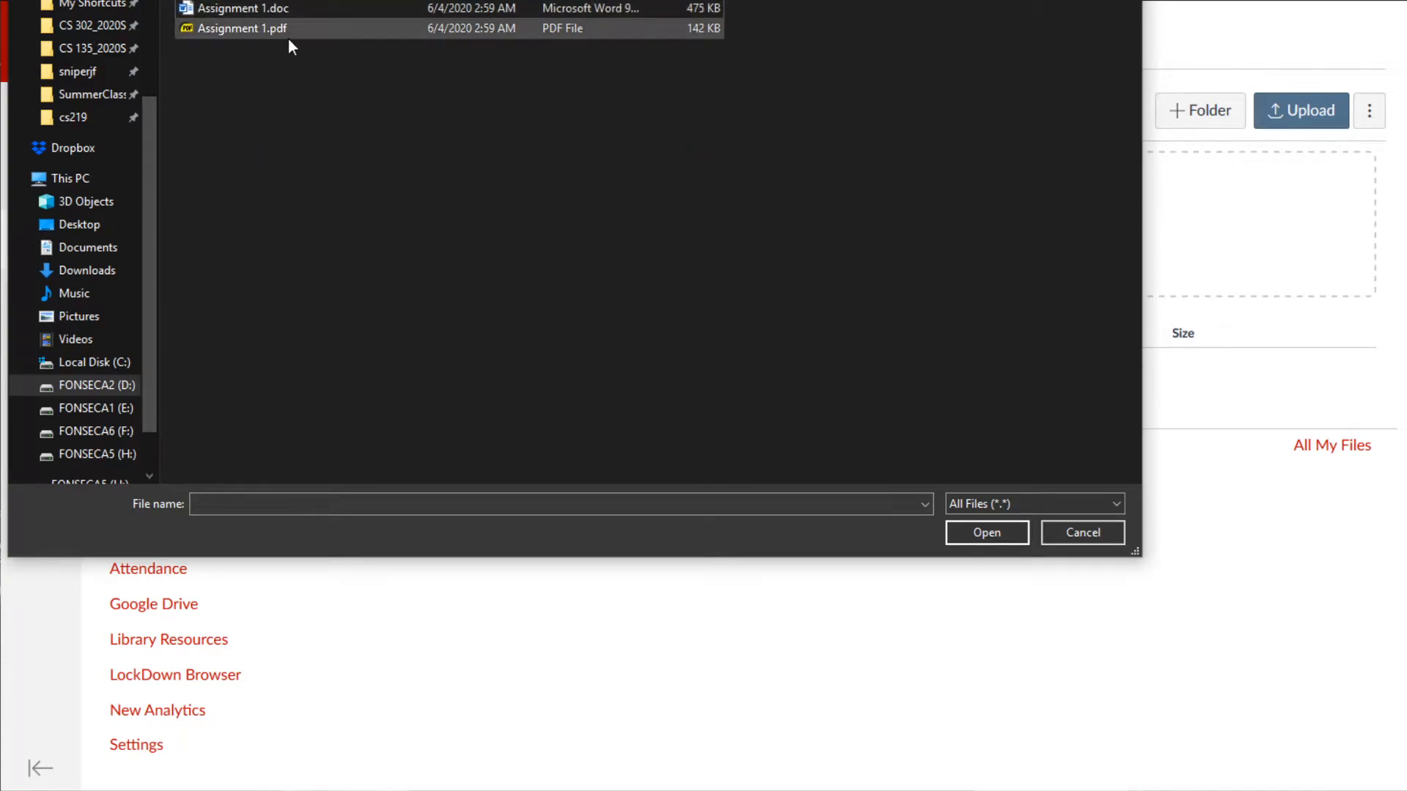
pyautogui.click(264, 34)
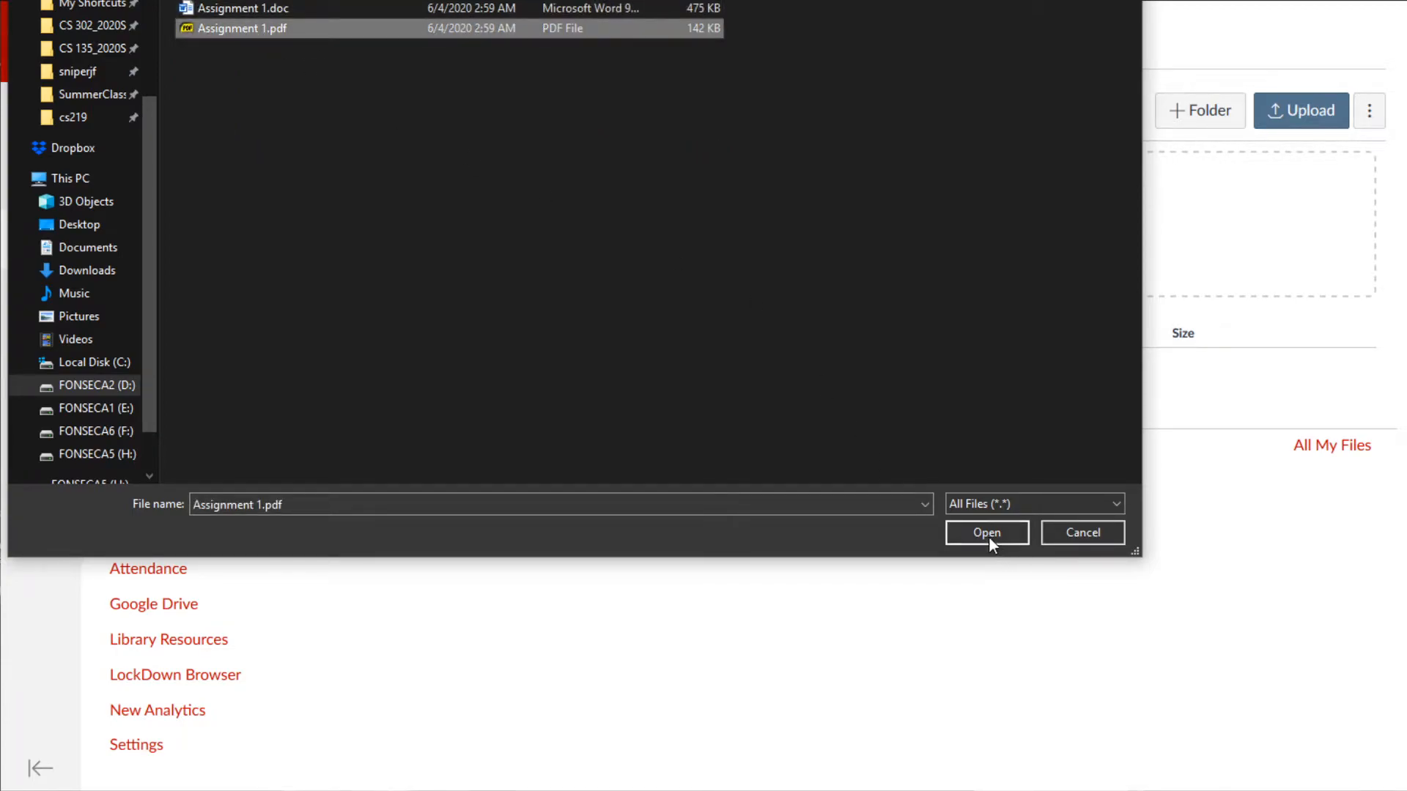
pyautogui.click(88, 50)
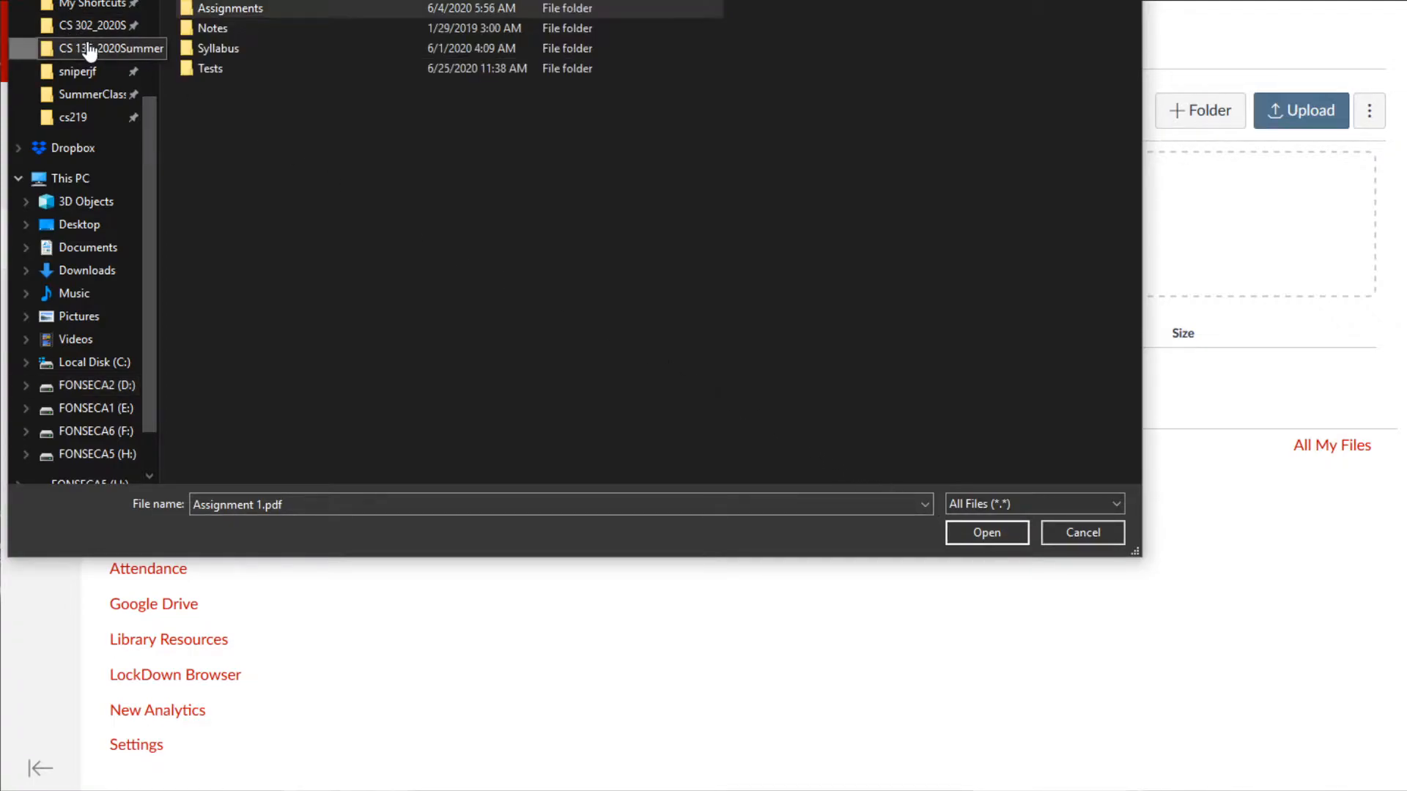
pyautogui.doubleClick(294, 9)
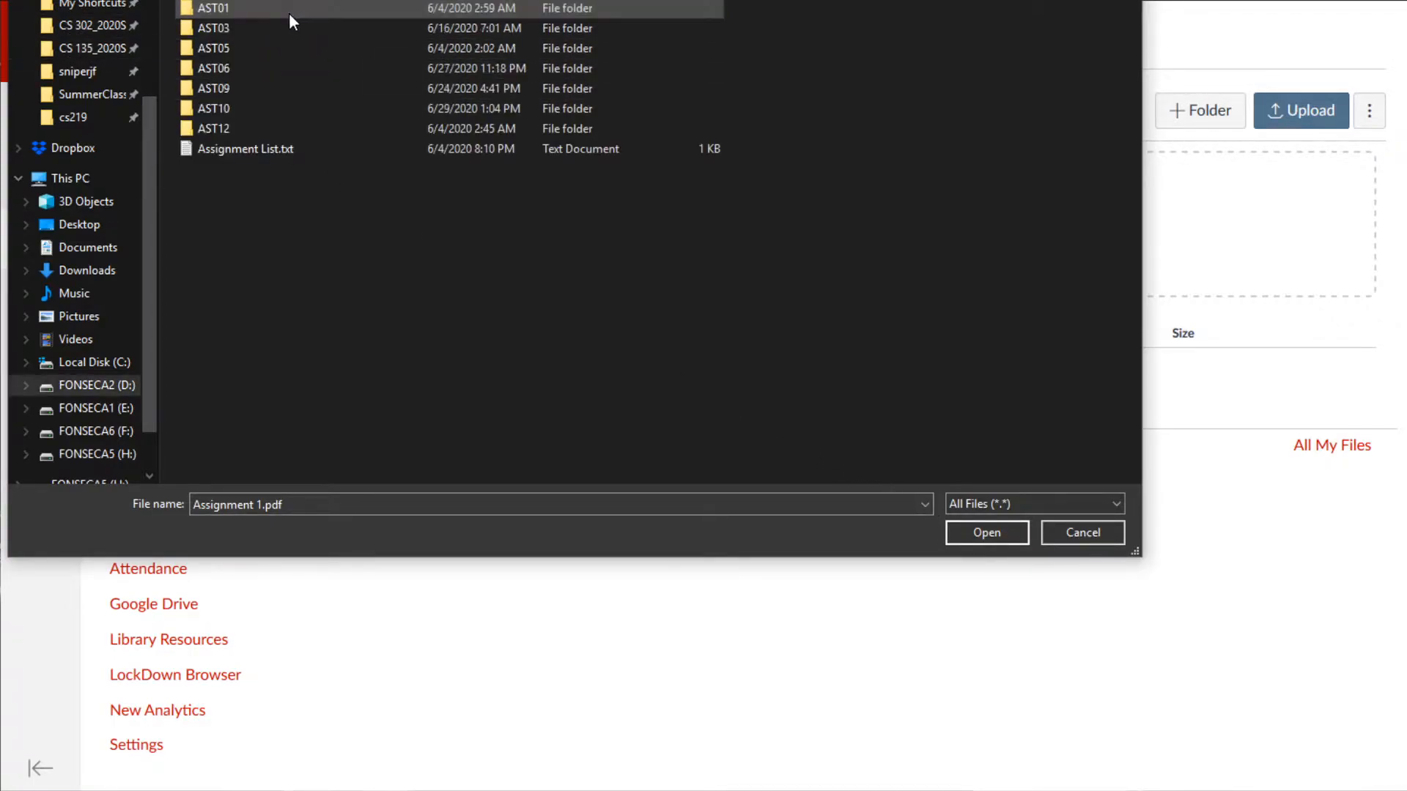
pyautogui.doubleClick(232, 9)
pyautogui.doubleClick(236, 33)
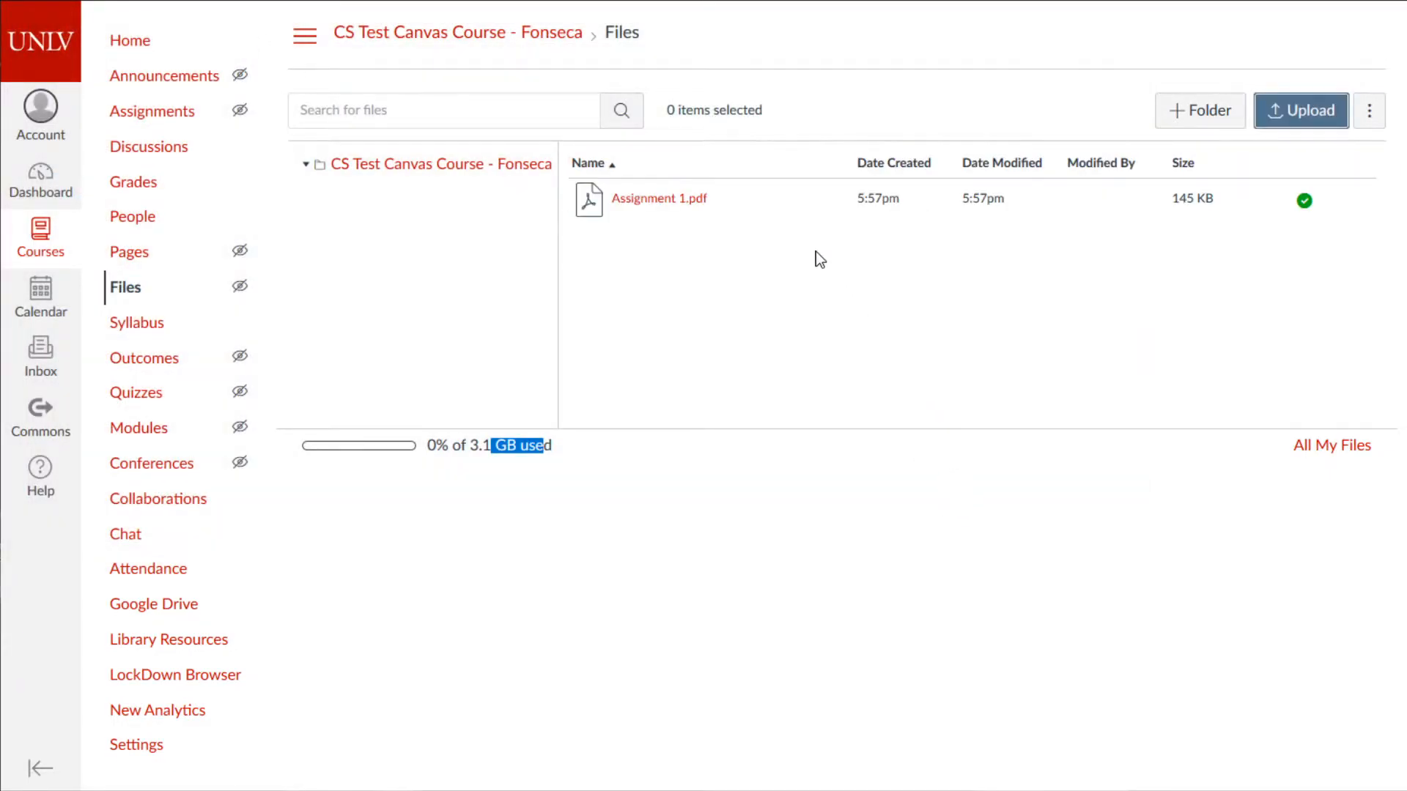
# - Preview the two-page Assignment 1.pdf, scroll through it, and close the preview
pyautogui.click(675, 200)
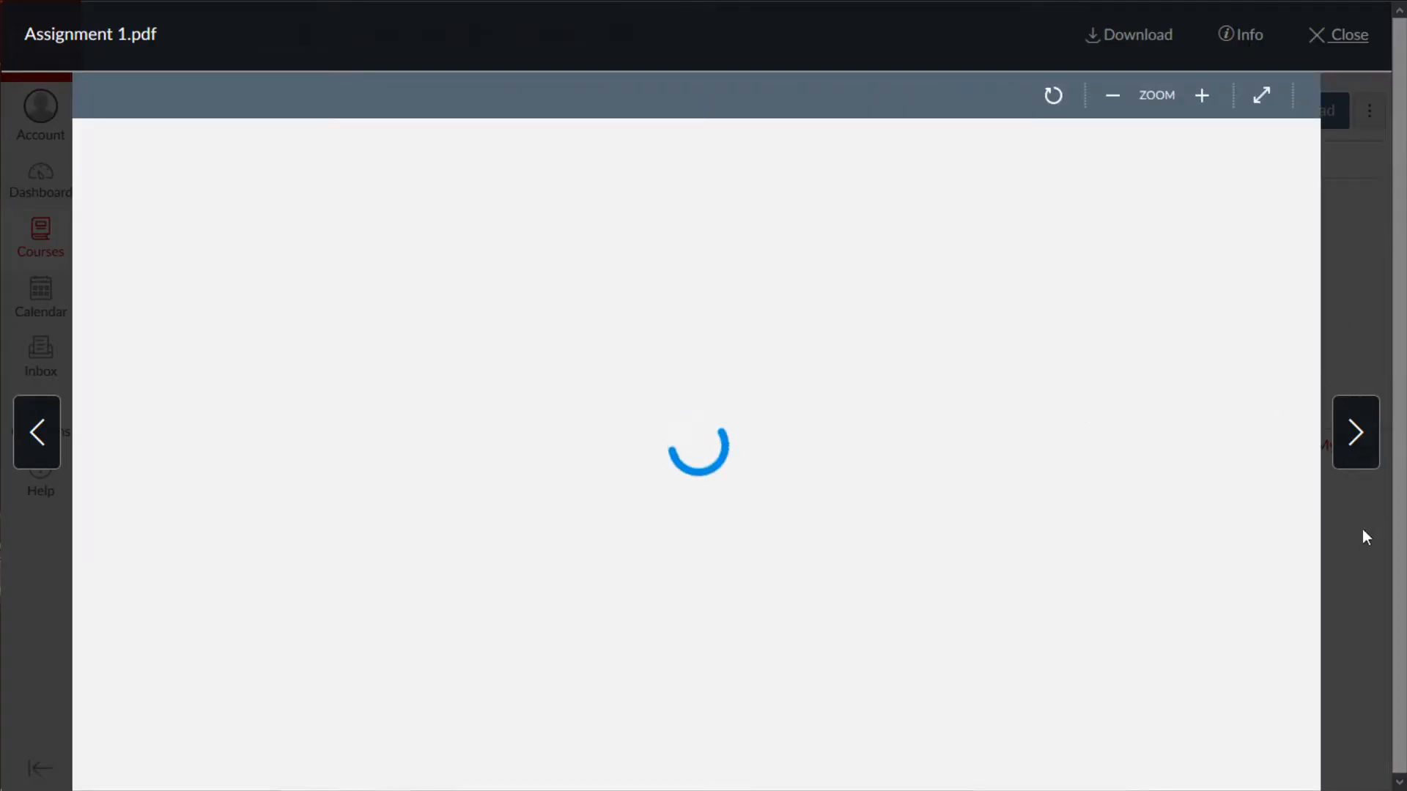
pyautogui.scroll(-15, 1297, 542)
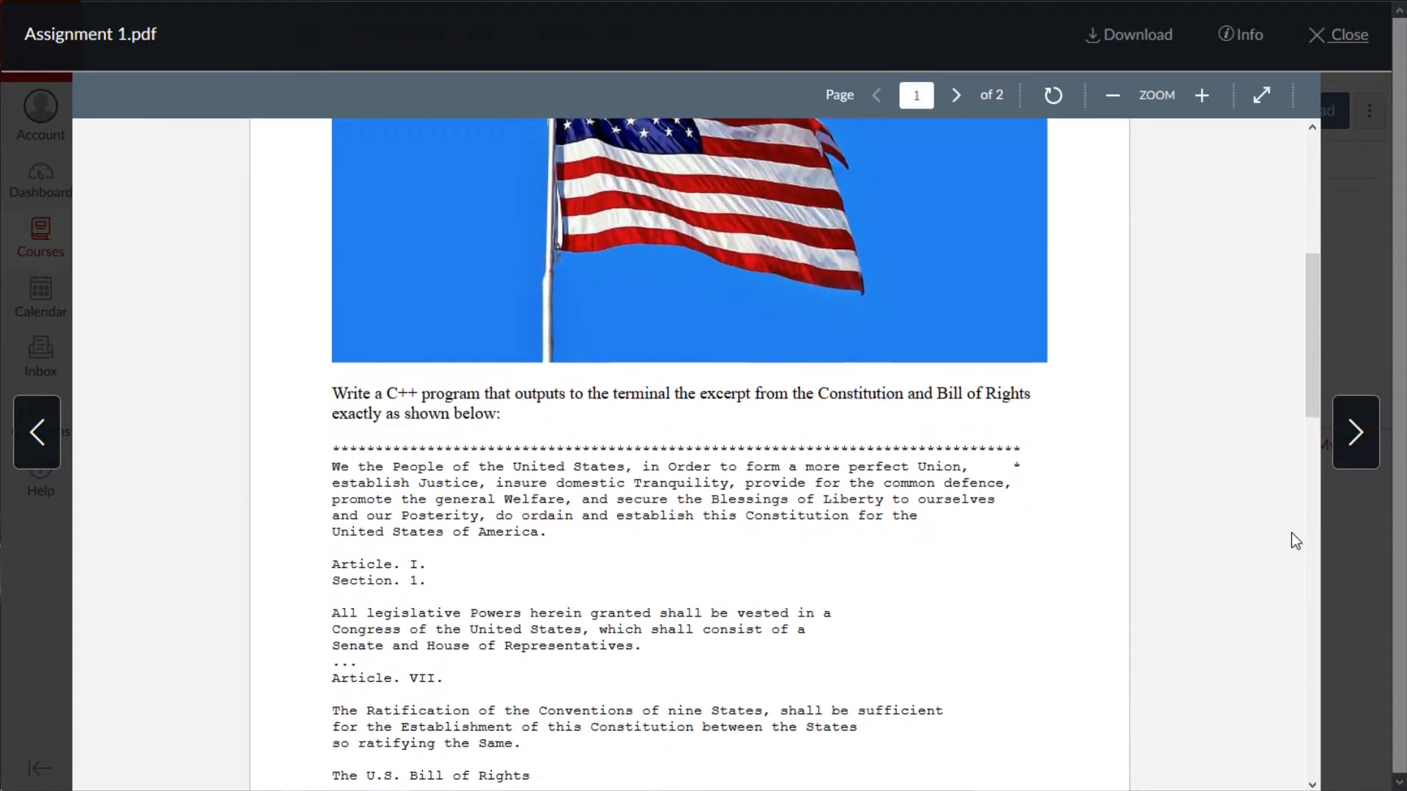
pyautogui.scroll(10, 1290, 521)
pyautogui.scroll(5, 1294, 529)
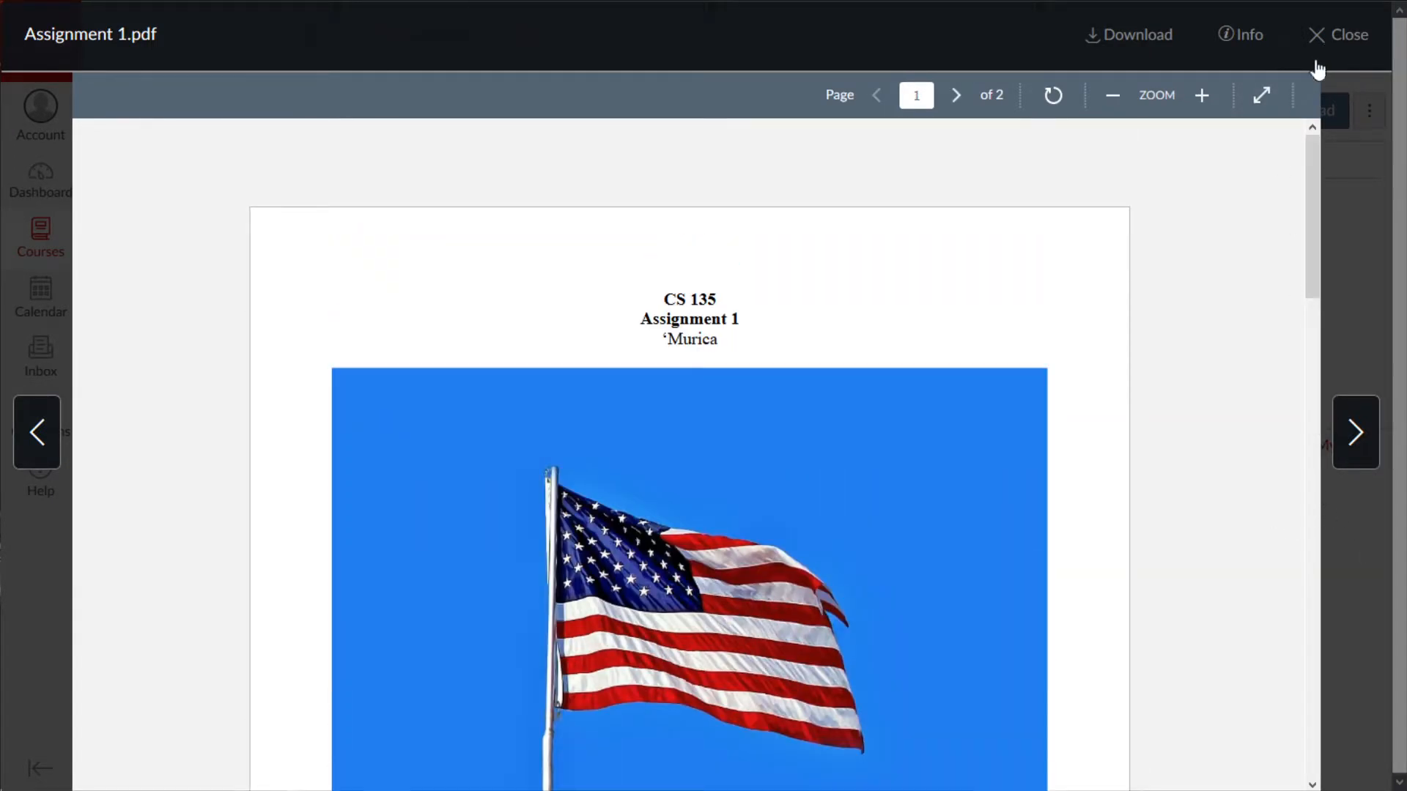
pyautogui.scroll(-15, 1248, 355)
pyautogui.scroll(10, 1144, 396)
pyautogui.scroll(4, 1141, 390)
pyautogui.click(1317, 53)
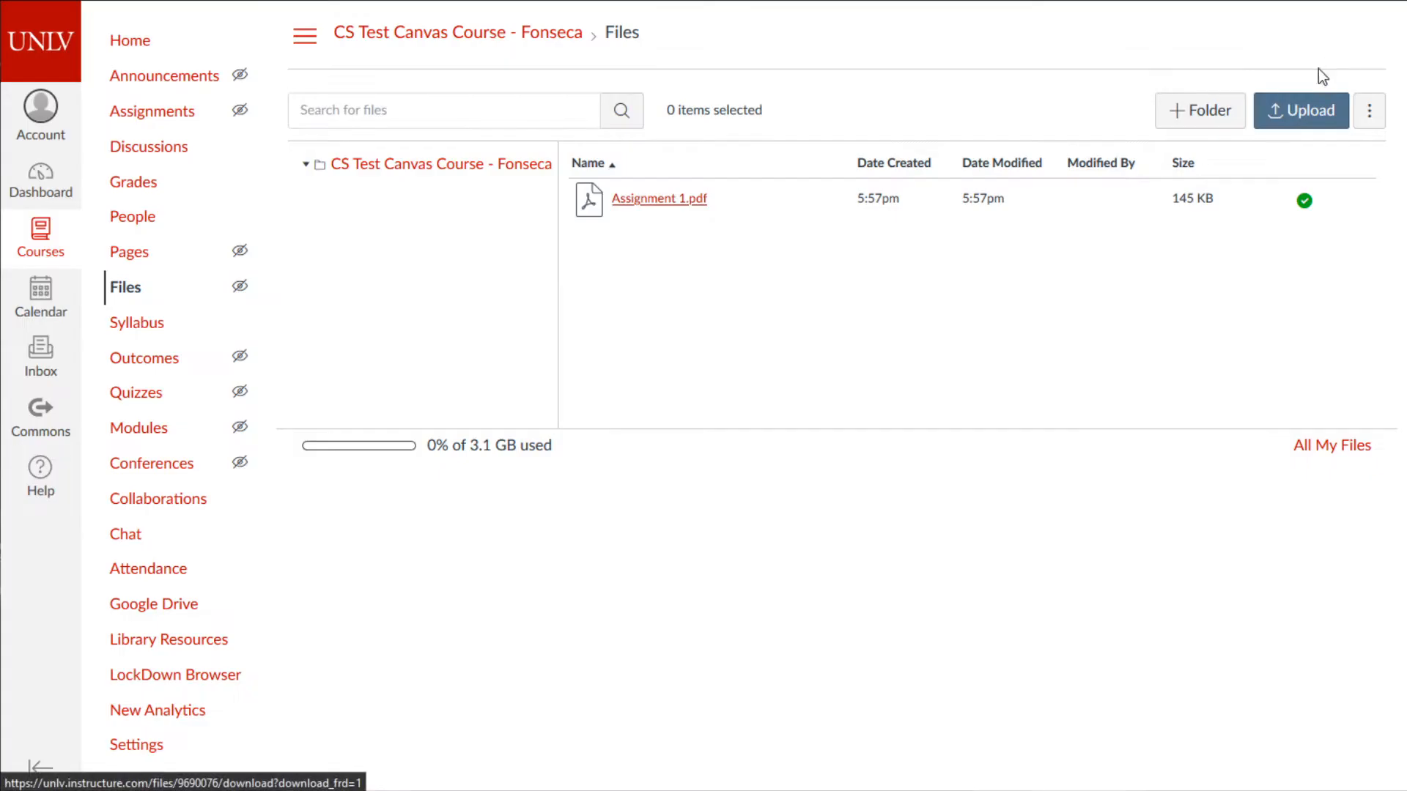
# - Upload Assignment 3.pdf from the AST03 assignment folder into the course files
pyautogui.click(1297, 117)
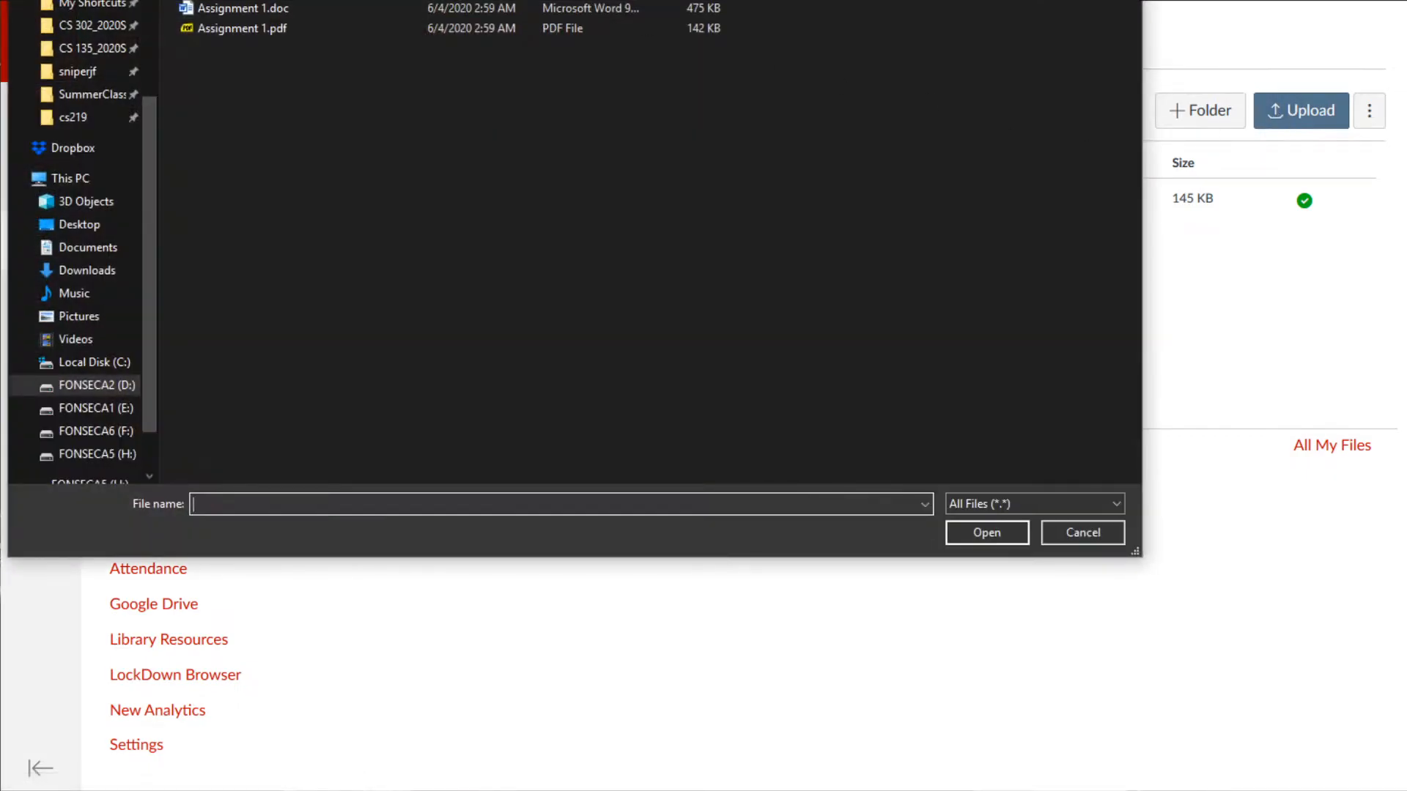
pyautogui.hotkey('alt', 'Up')
pyautogui.doubleClick(292, 25)
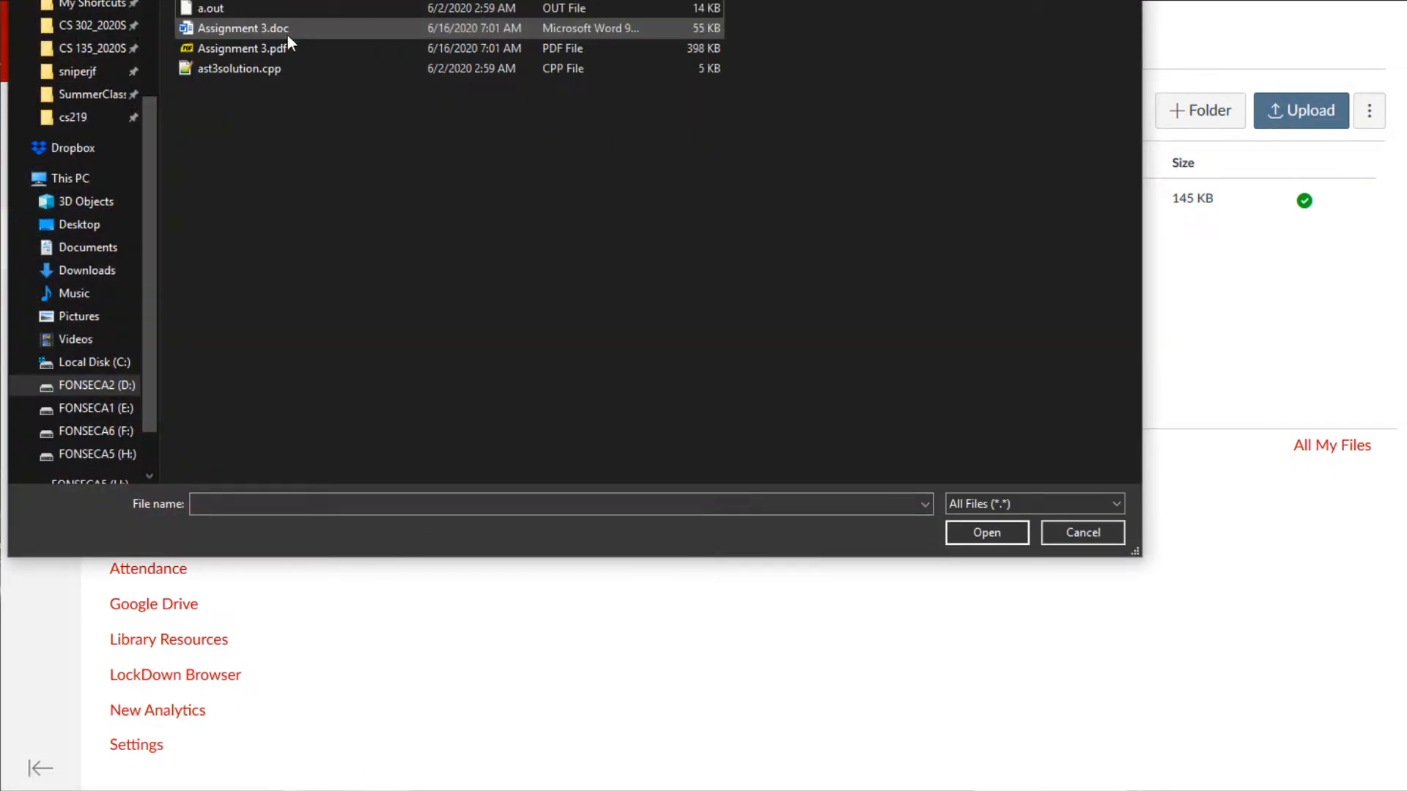
pyautogui.click(283, 47)
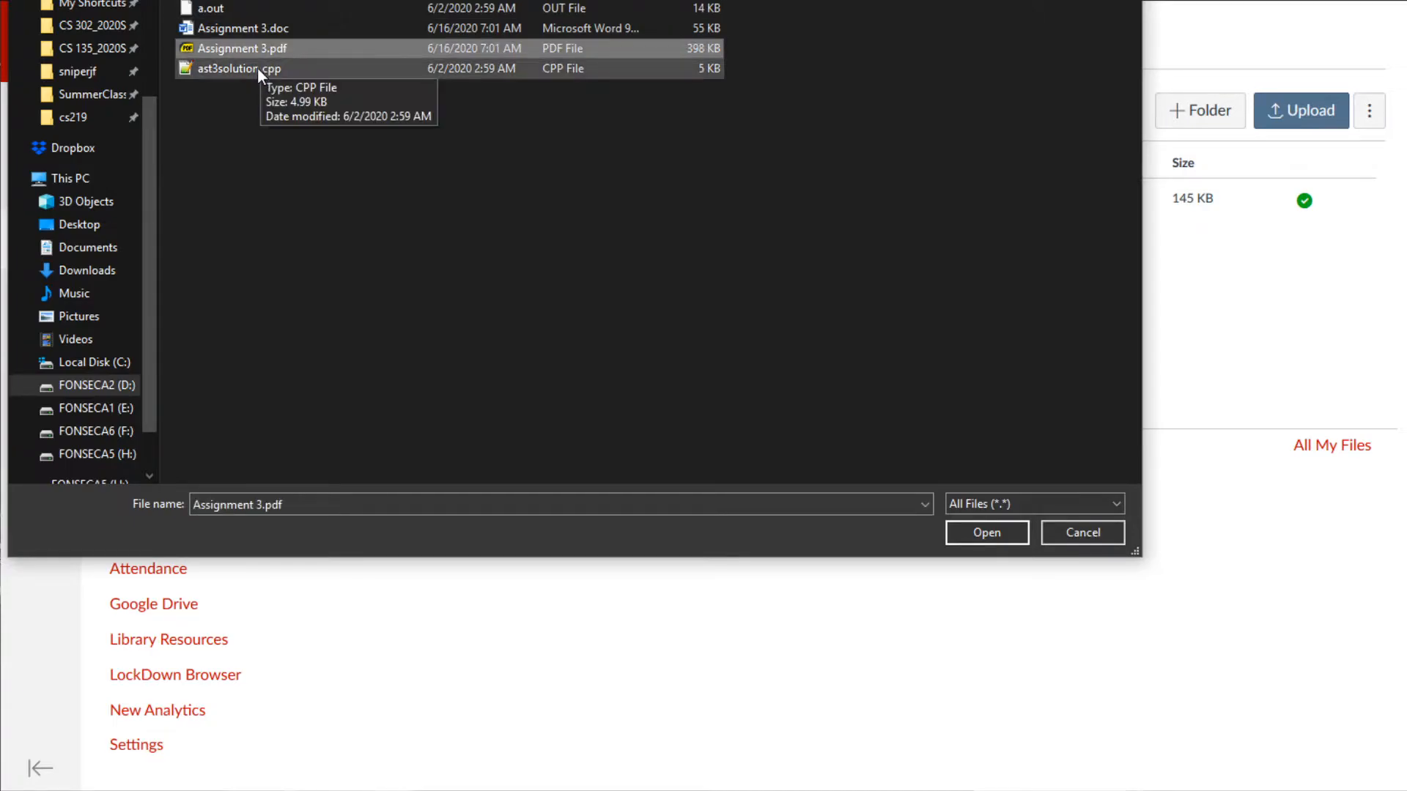
pyautogui.click(975, 529)
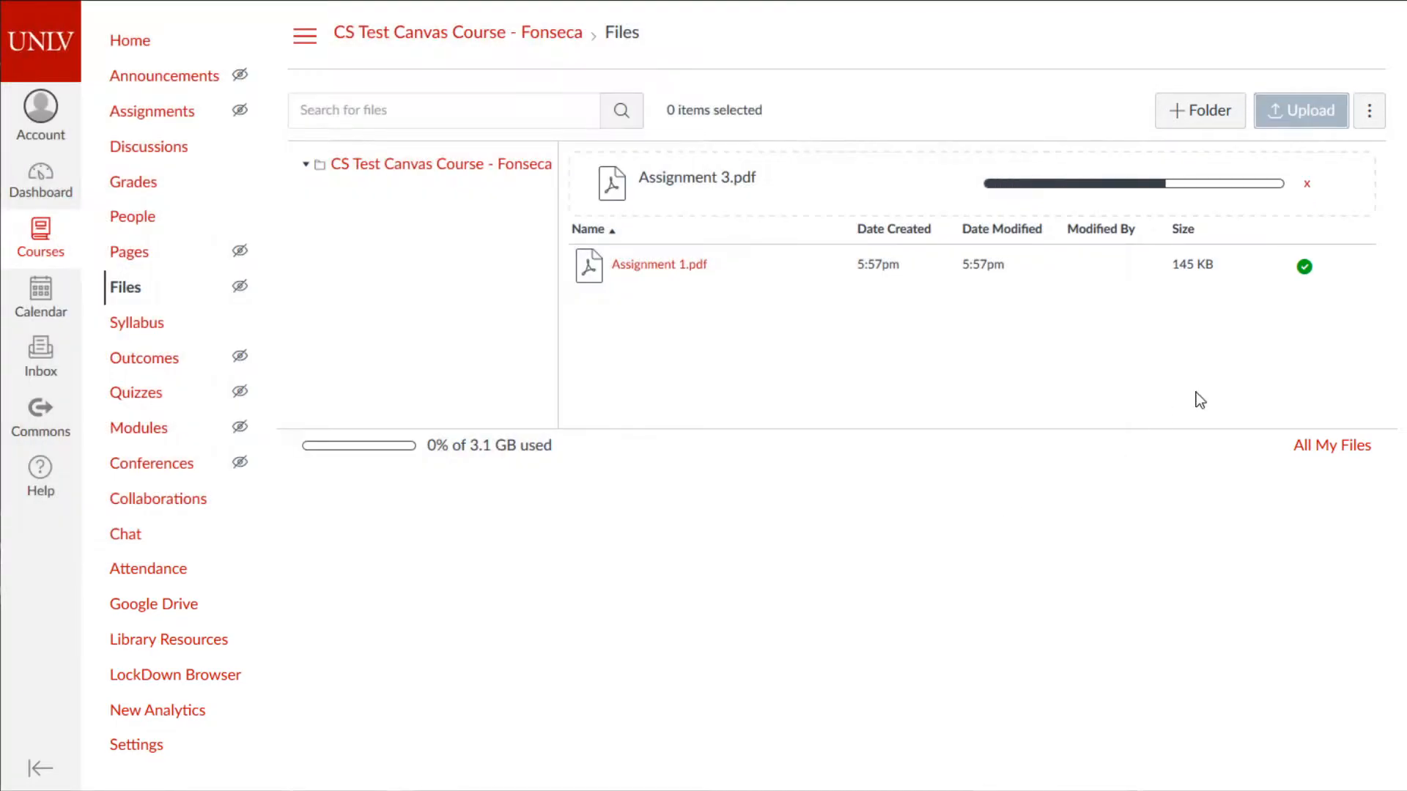
# - Preview the uploaded Assignment 3.pdf, scroll through it, and close the preview
pyautogui.click(679, 242)
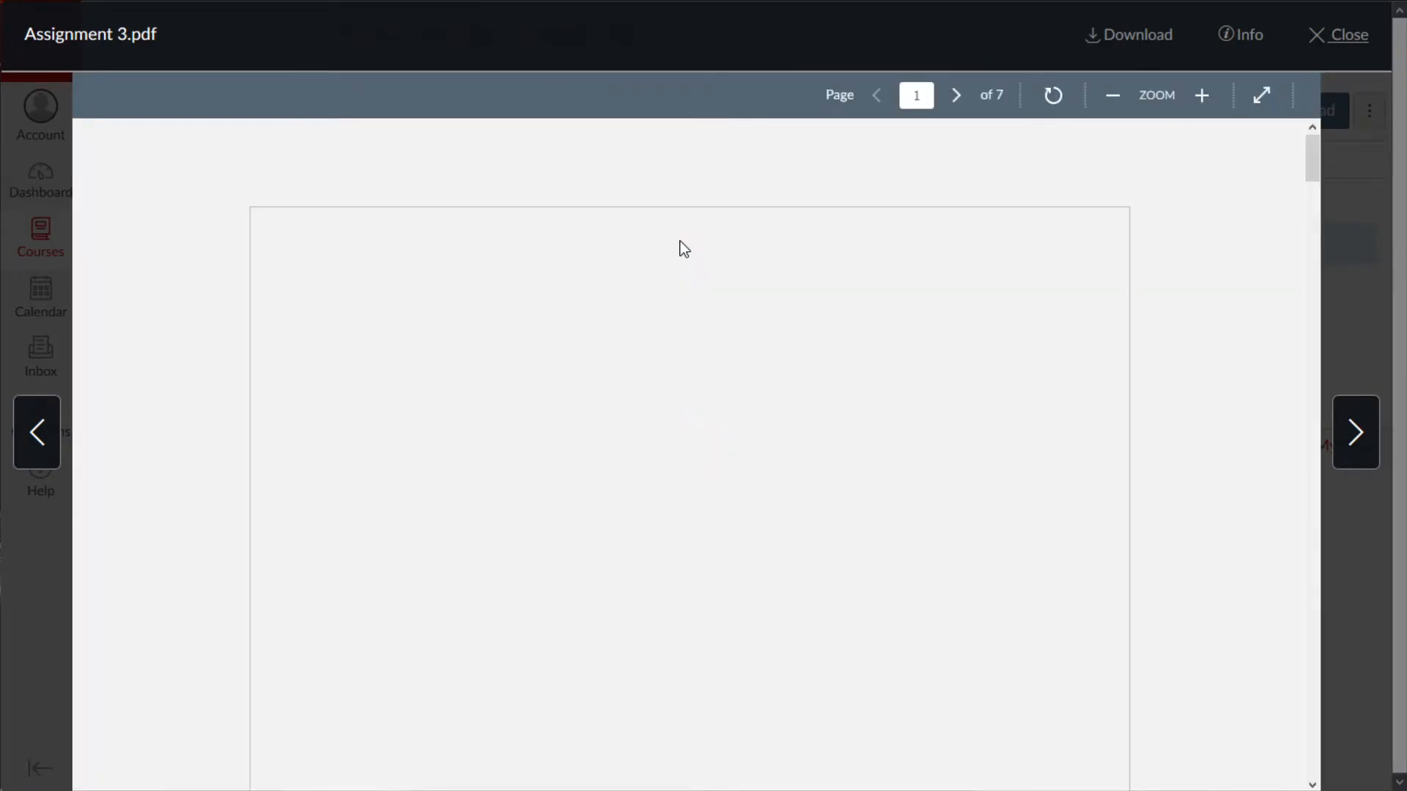
pyautogui.scroll(-10, 784, 412)
pyautogui.scroll(10, 782, 410)
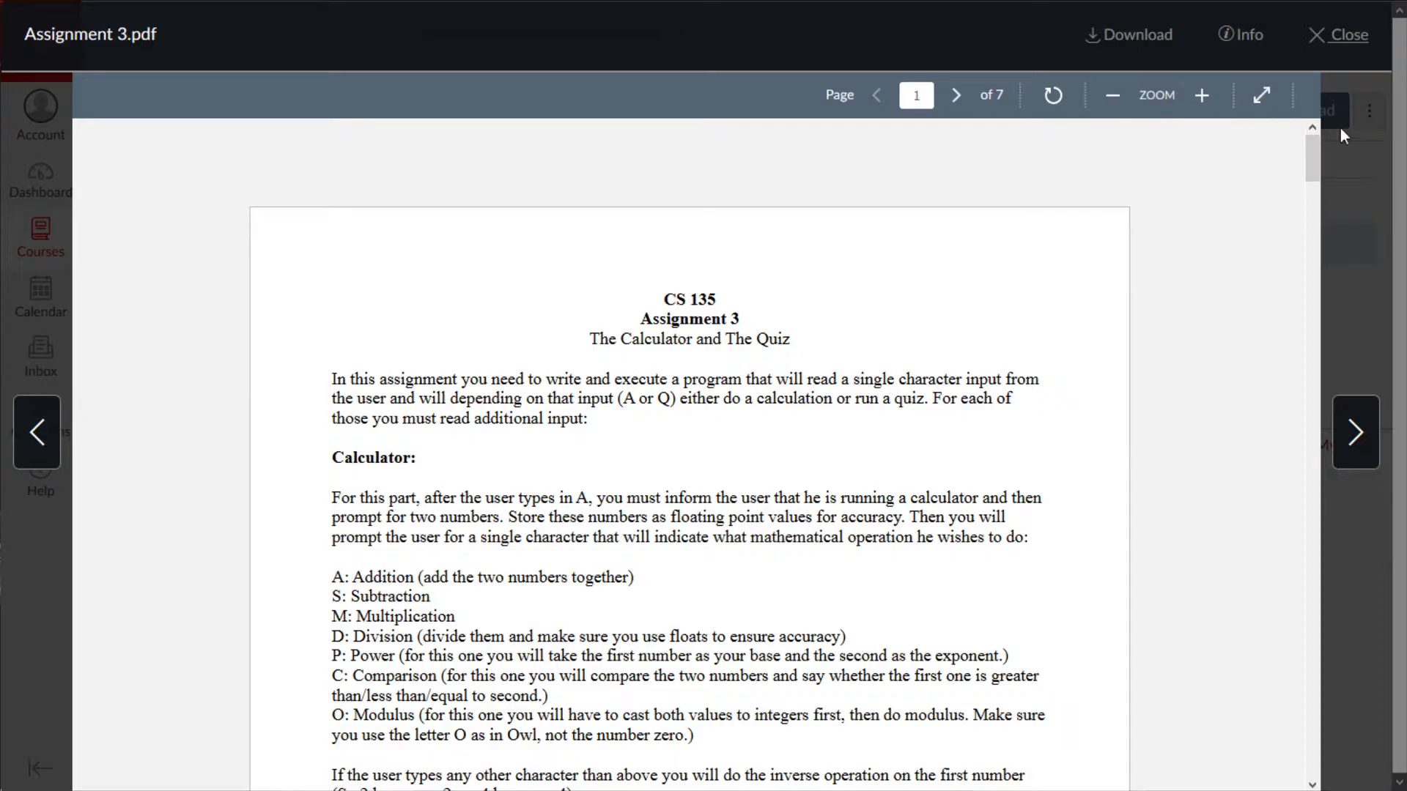
pyautogui.click(1359, 36)
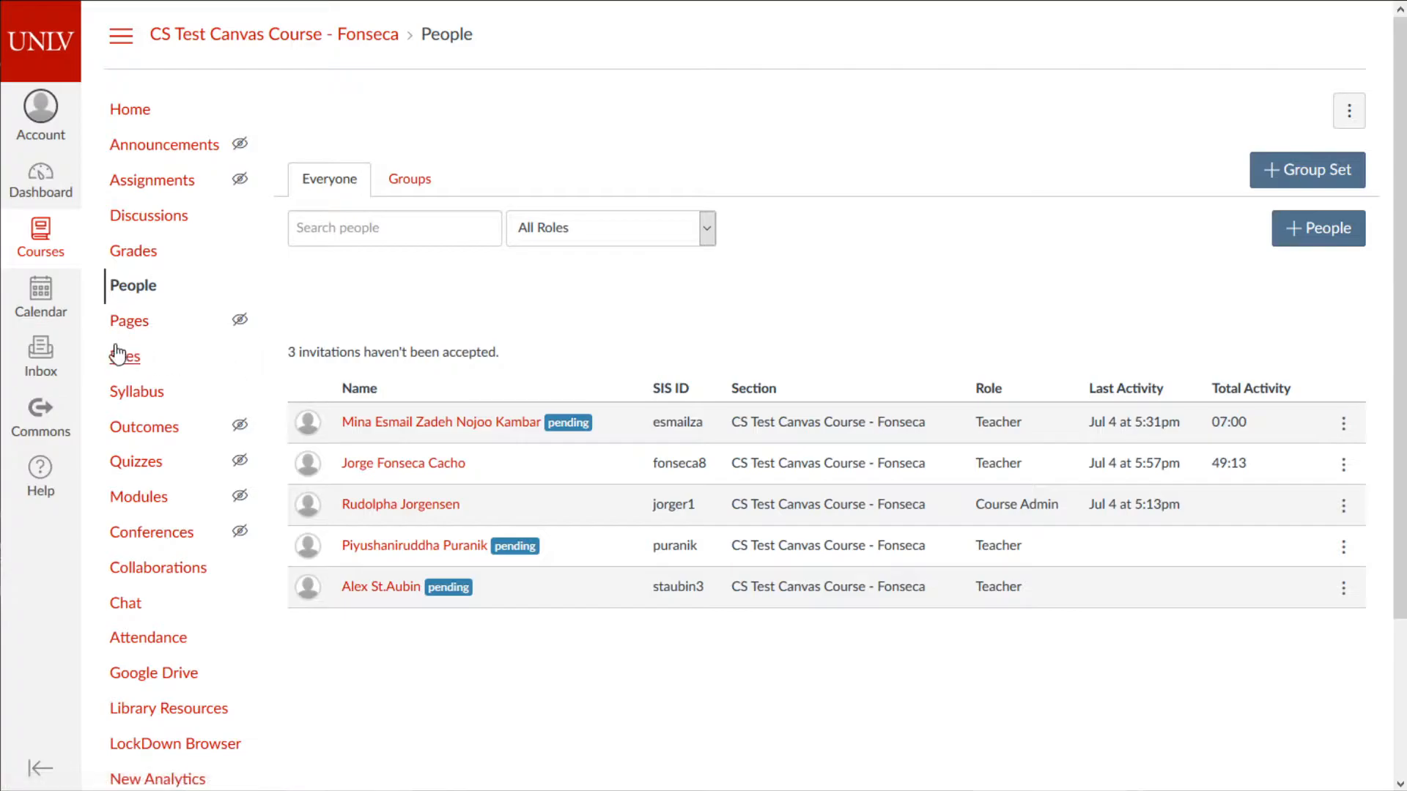
# - Open the course Files page showing Assignment 1.pdf and Assignment 3.pdf
pyautogui.click(123, 356)
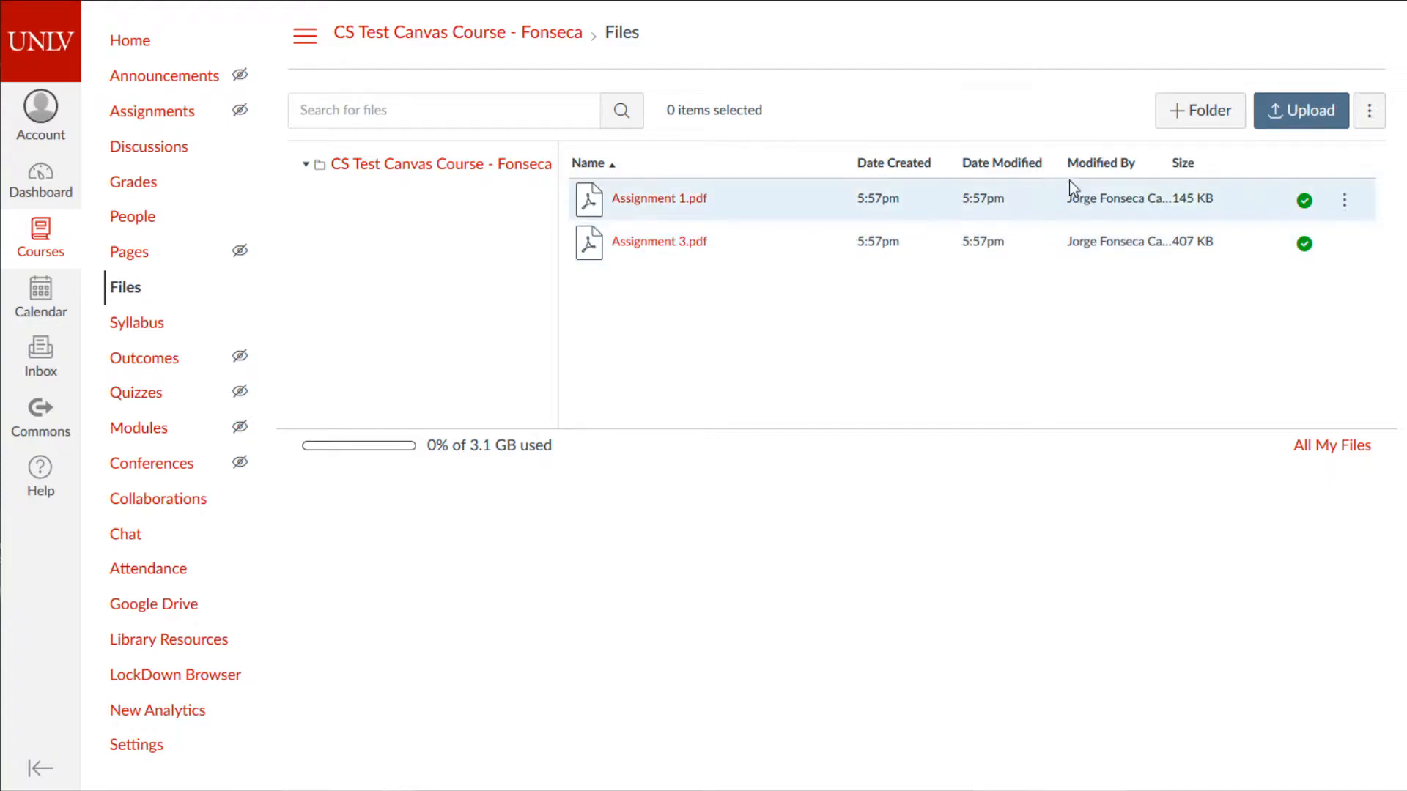
# - Unpublish Assignment 1.pdf, then set it to 'Only available to students with link'
pyautogui.click(1305, 201)
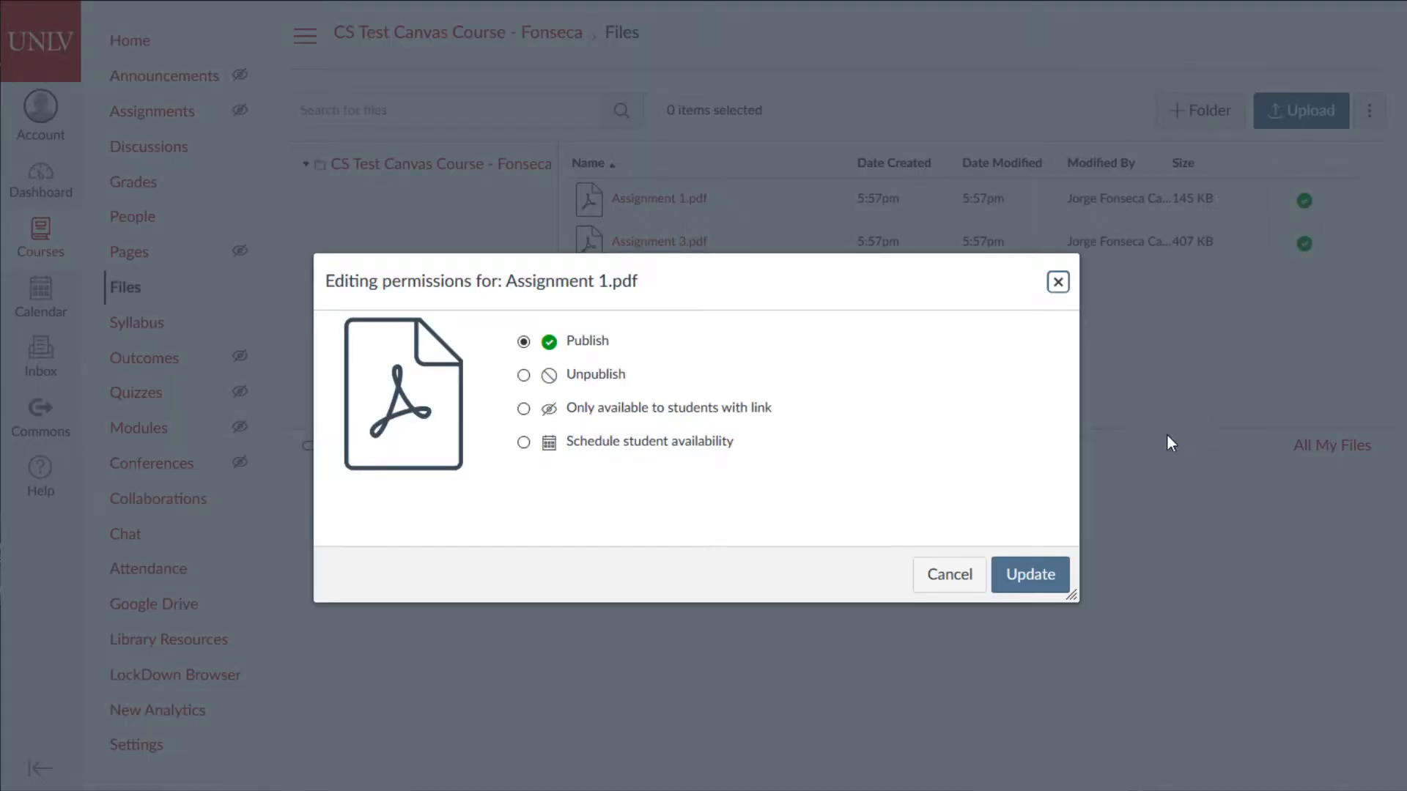
pyautogui.click(523, 377)
pyautogui.click(1011, 573)
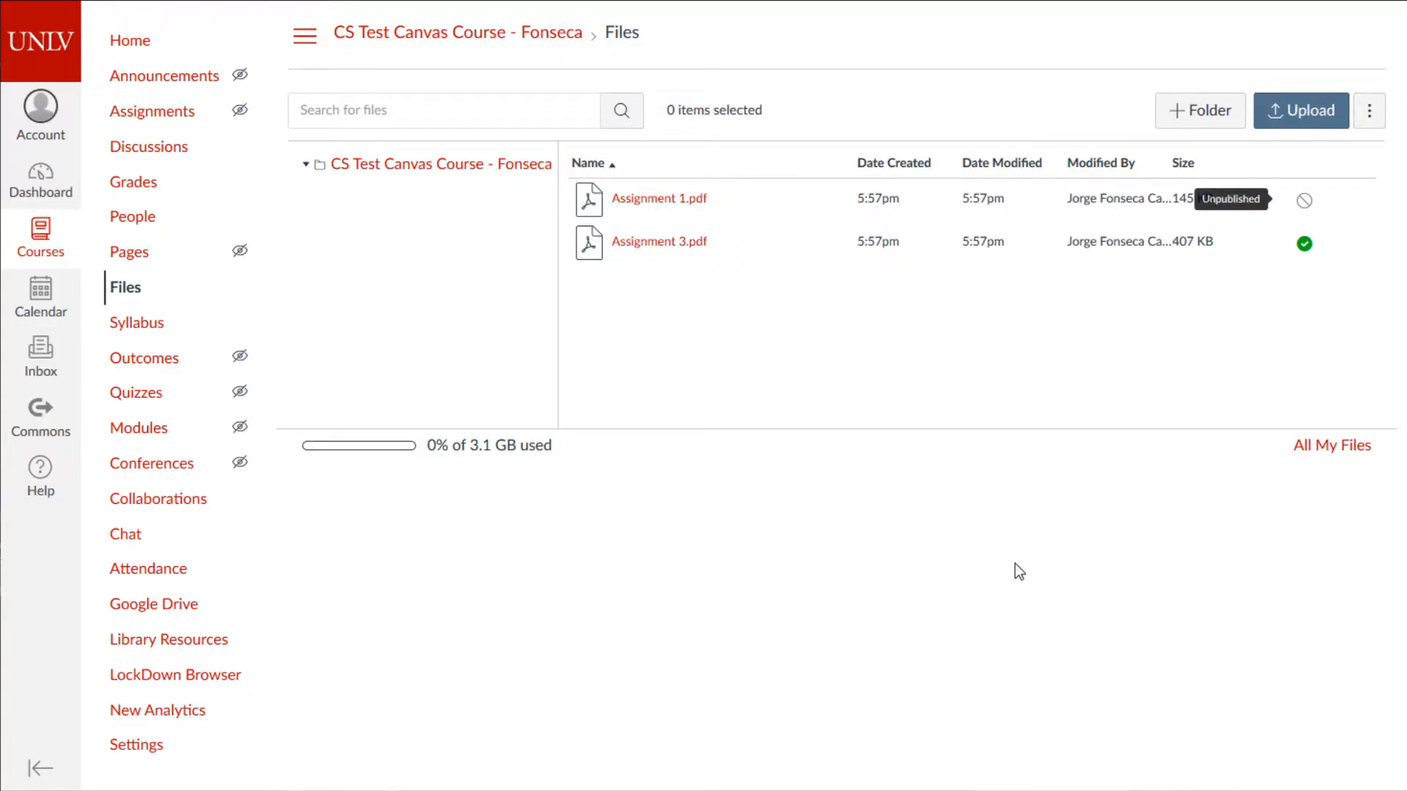
pyautogui.click(1302, 202)
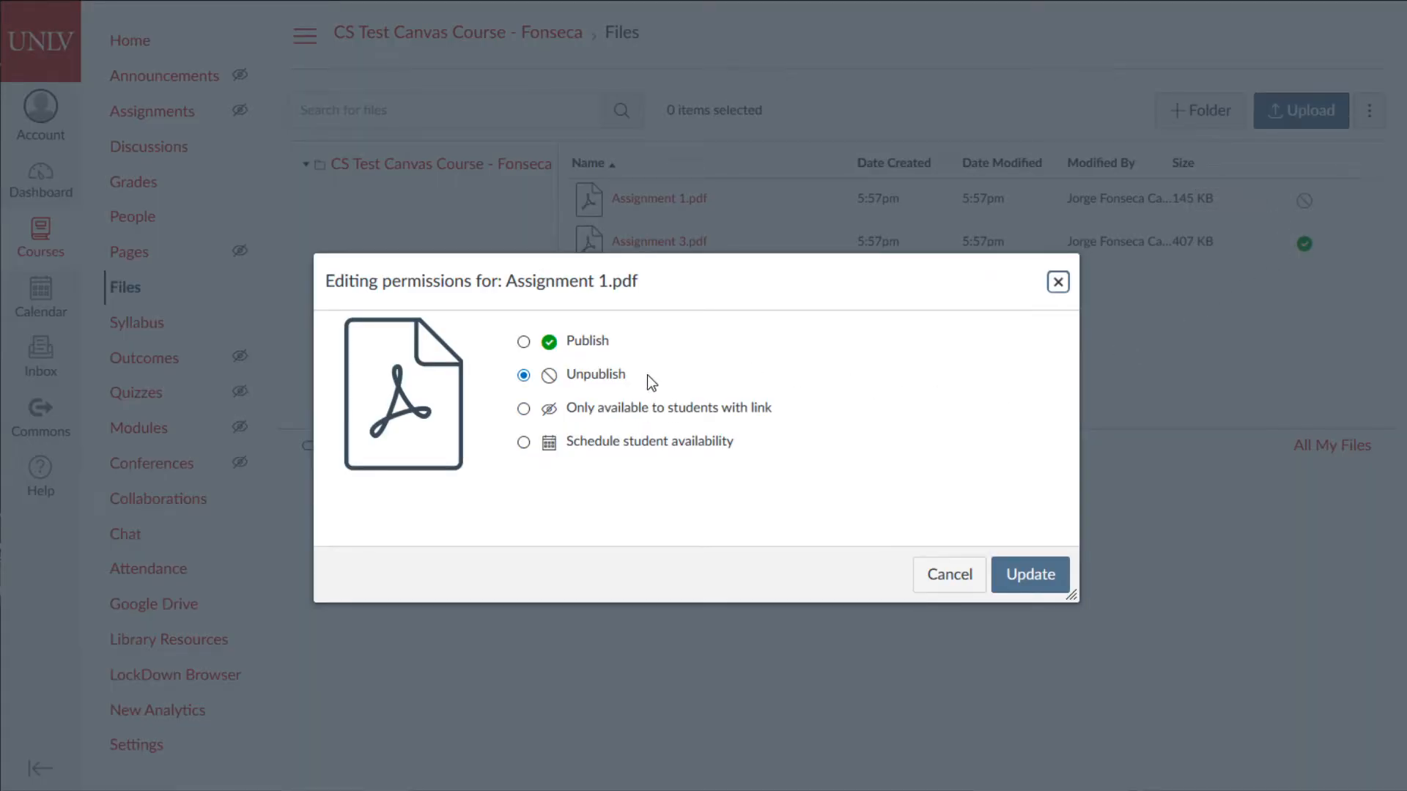
pyautogui.click(523, 417)
pyautogui.click(522, 410)
pyautogui.click(1041, 573)
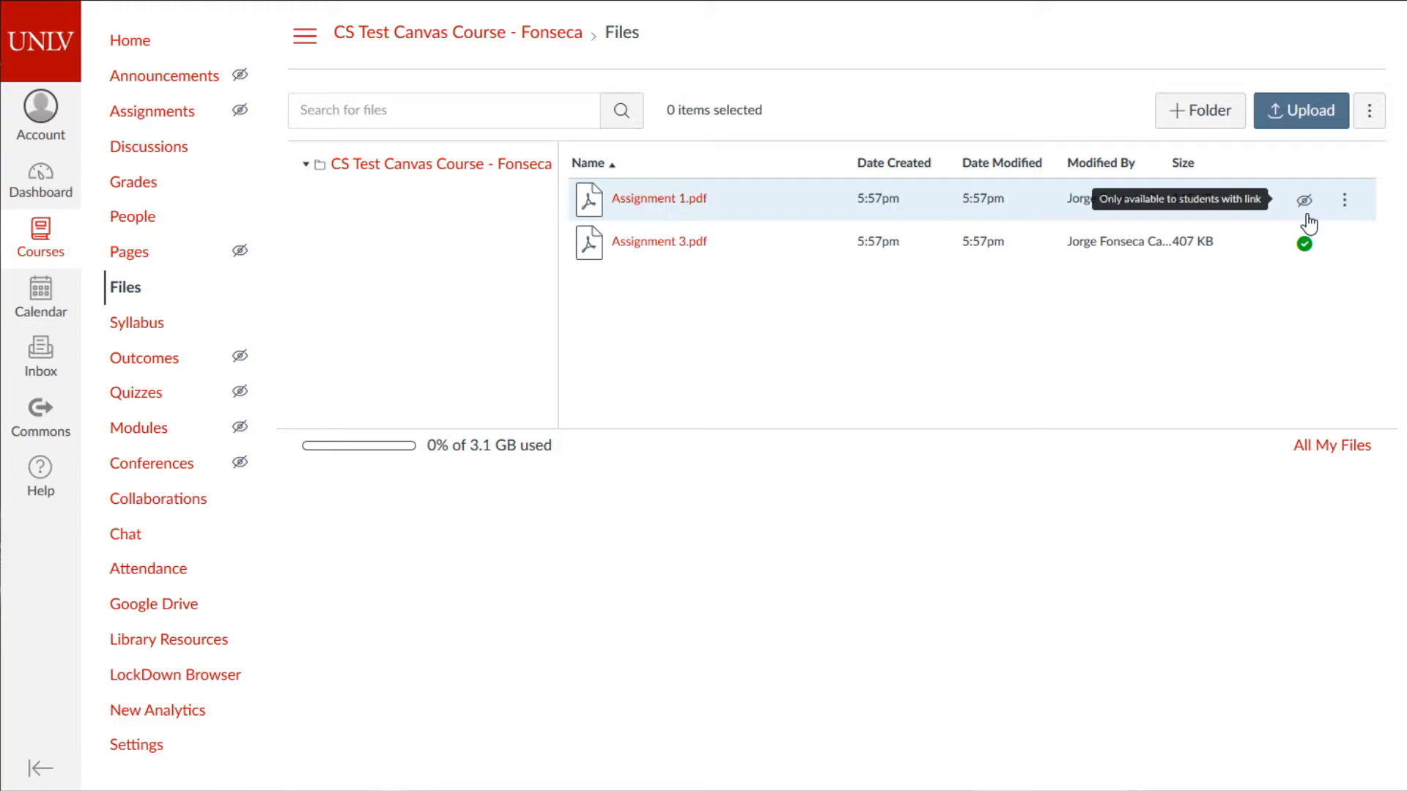
# - Create two top-level course folders named 'Homework' and 'Visual Aids'
pyautogui.click(1208, 110)
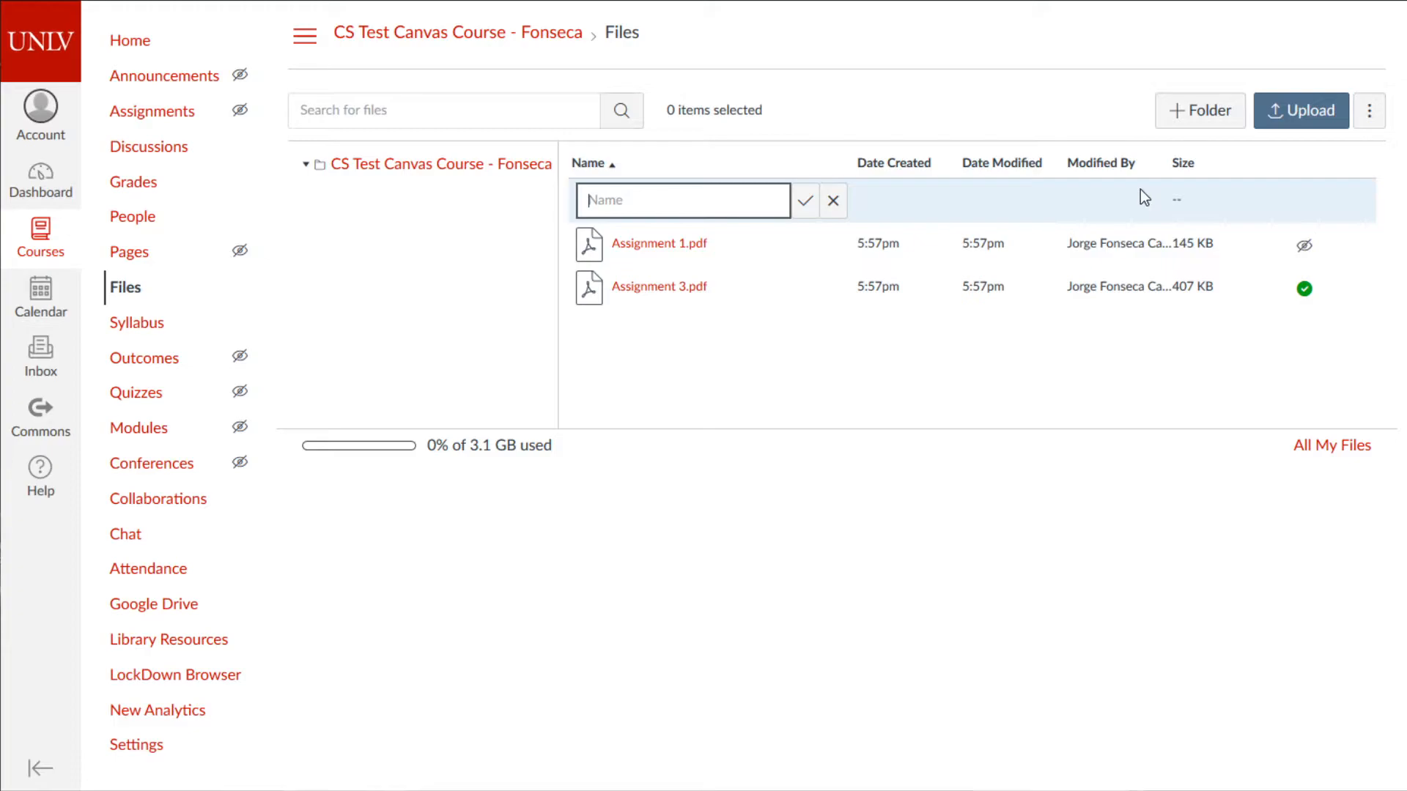
pyautogui.write('Homework')
pyautogui.click(807, 202)
pyautogui.click(1234, 114)
pyautogui.write('Visual Aids')
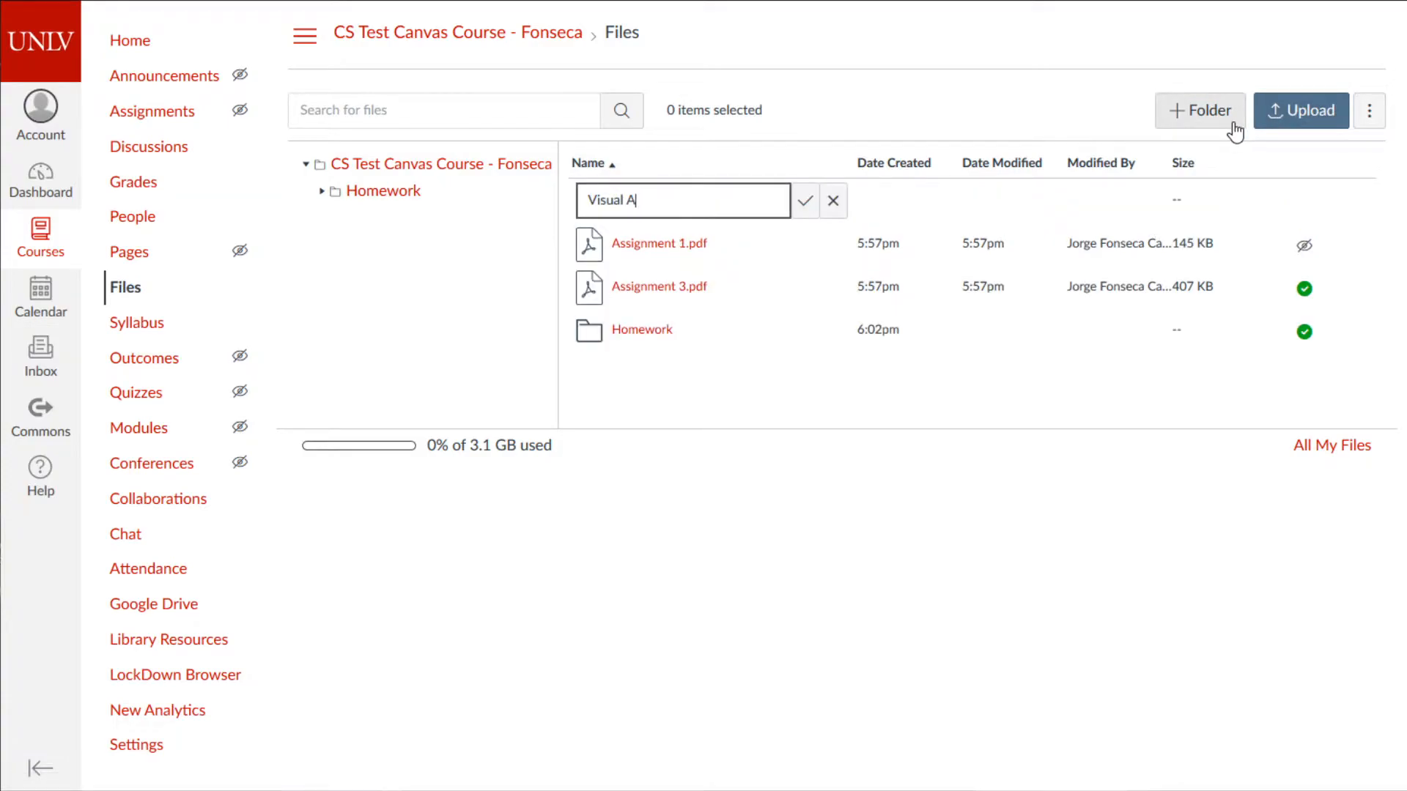
pyautogui.click(806, 201)
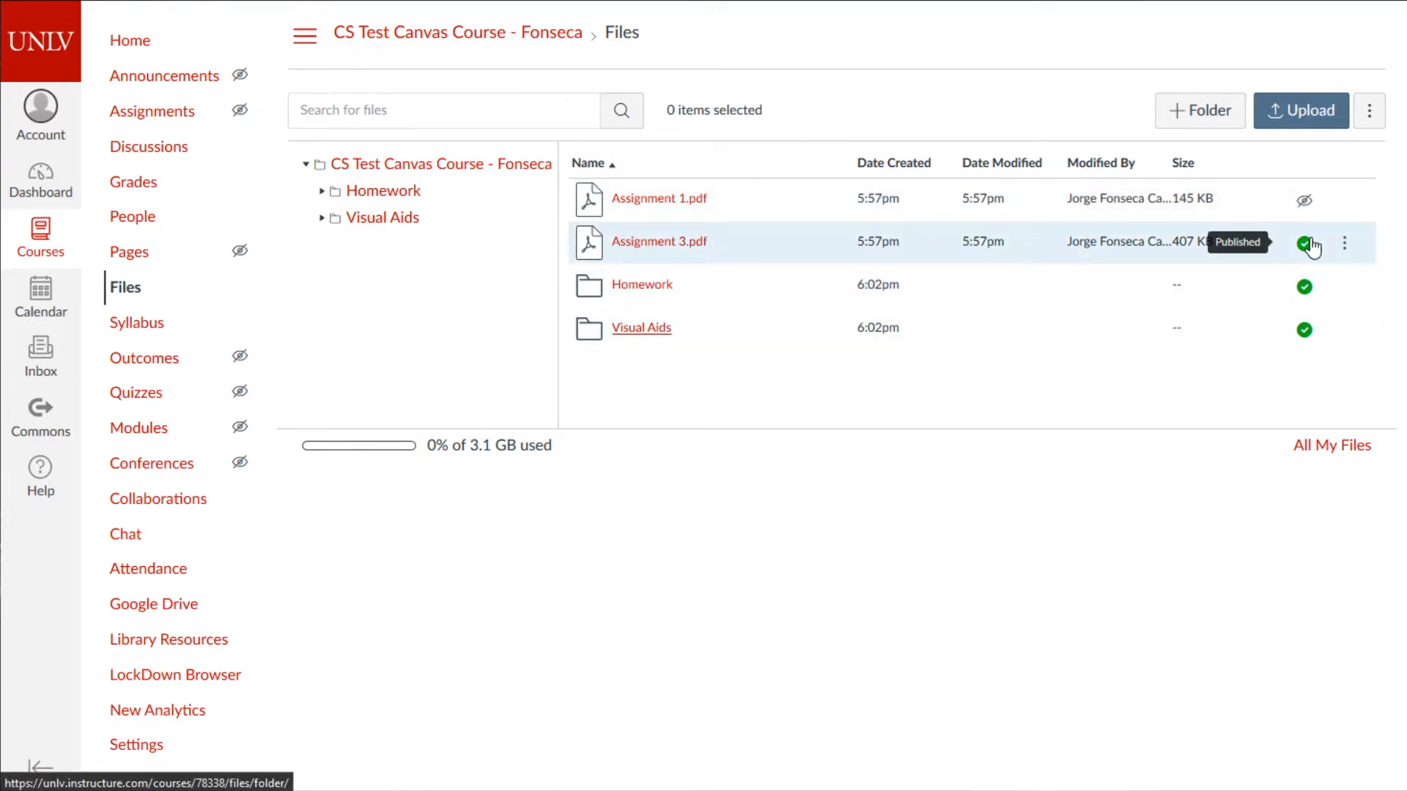
# - Set the Homework and Visual Aids folders to unpublished
pyautogui.click(1304, 288)
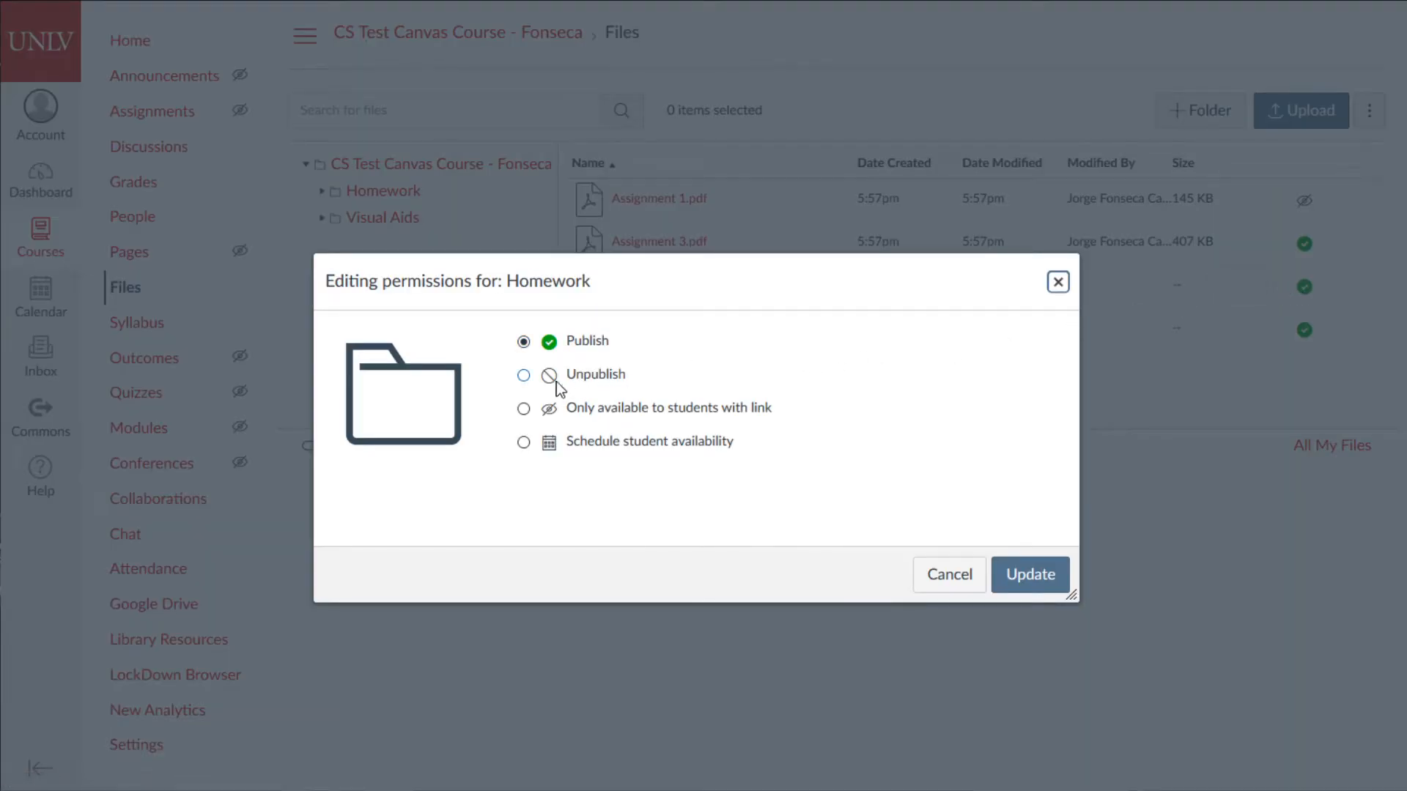
pyautogui.click(523, 375)
pyautogui.click(1003, 575)
pyautogui.click(1304, 330)
pyautogui.click(523, 375)
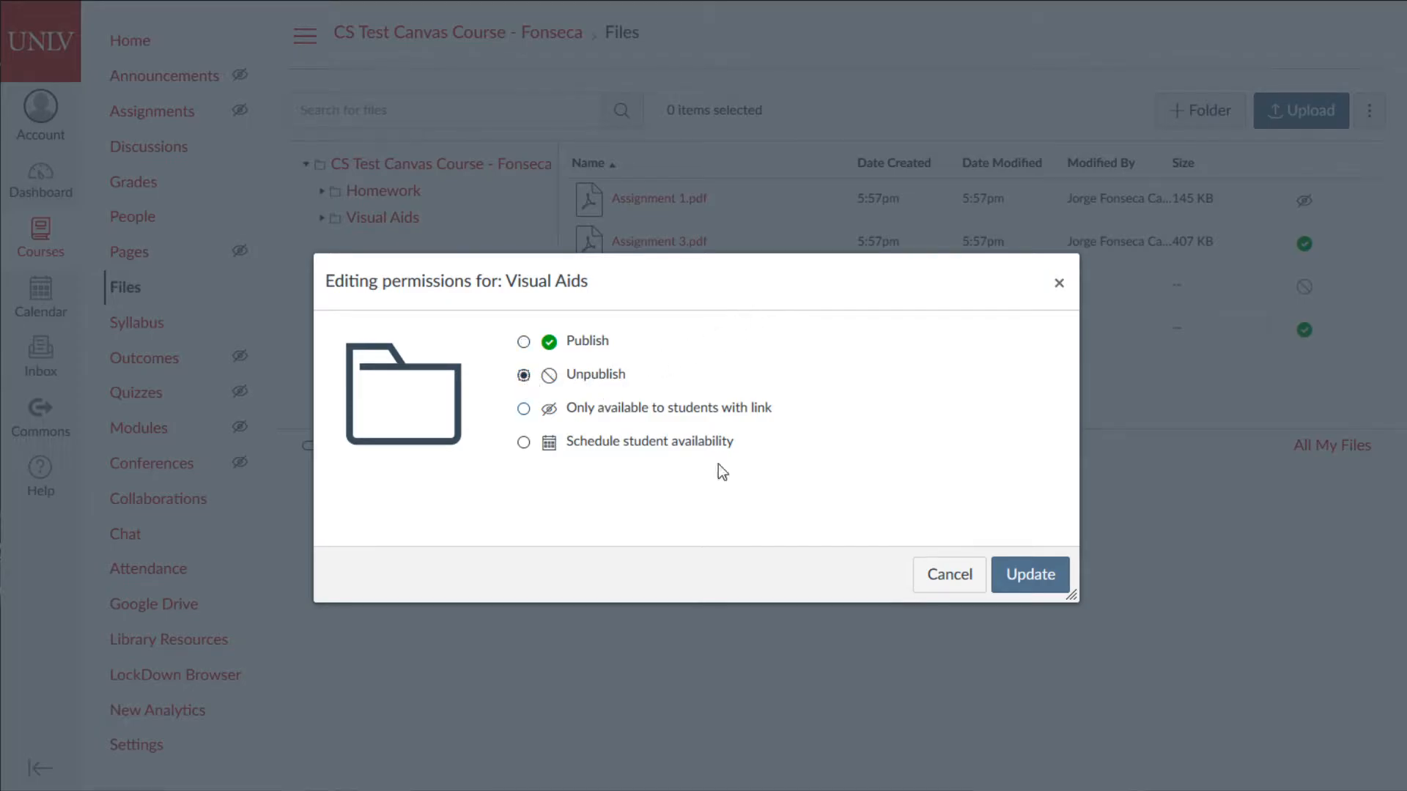
pyautogui.click(1028, 579)
# - Delete Assignment 3.pdf and Assignment 1.pdf, then start a new subfolder inside Homework
pyautogui.click(1346, 245)
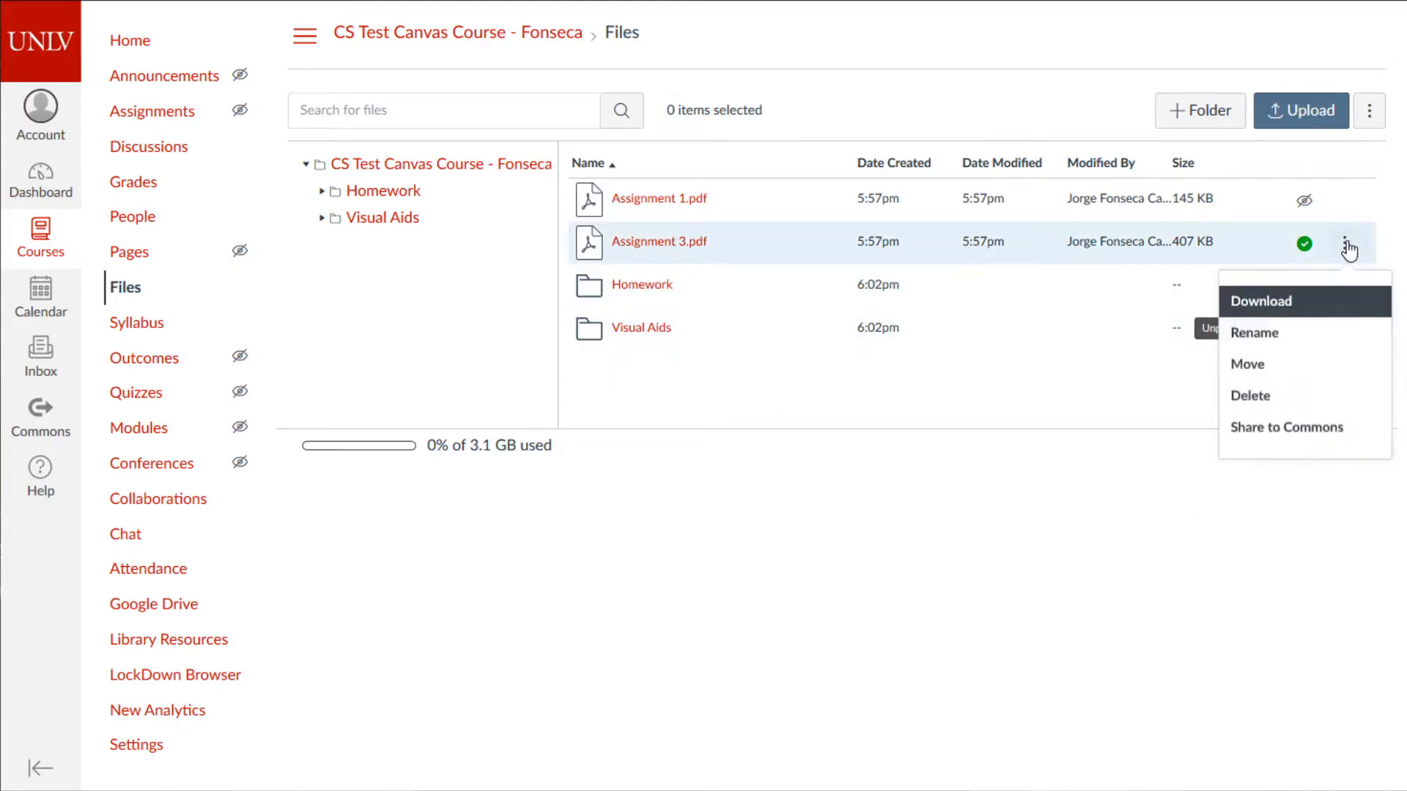
pyautogui.click(1335, 393)
pyautogui.click(714, 327)
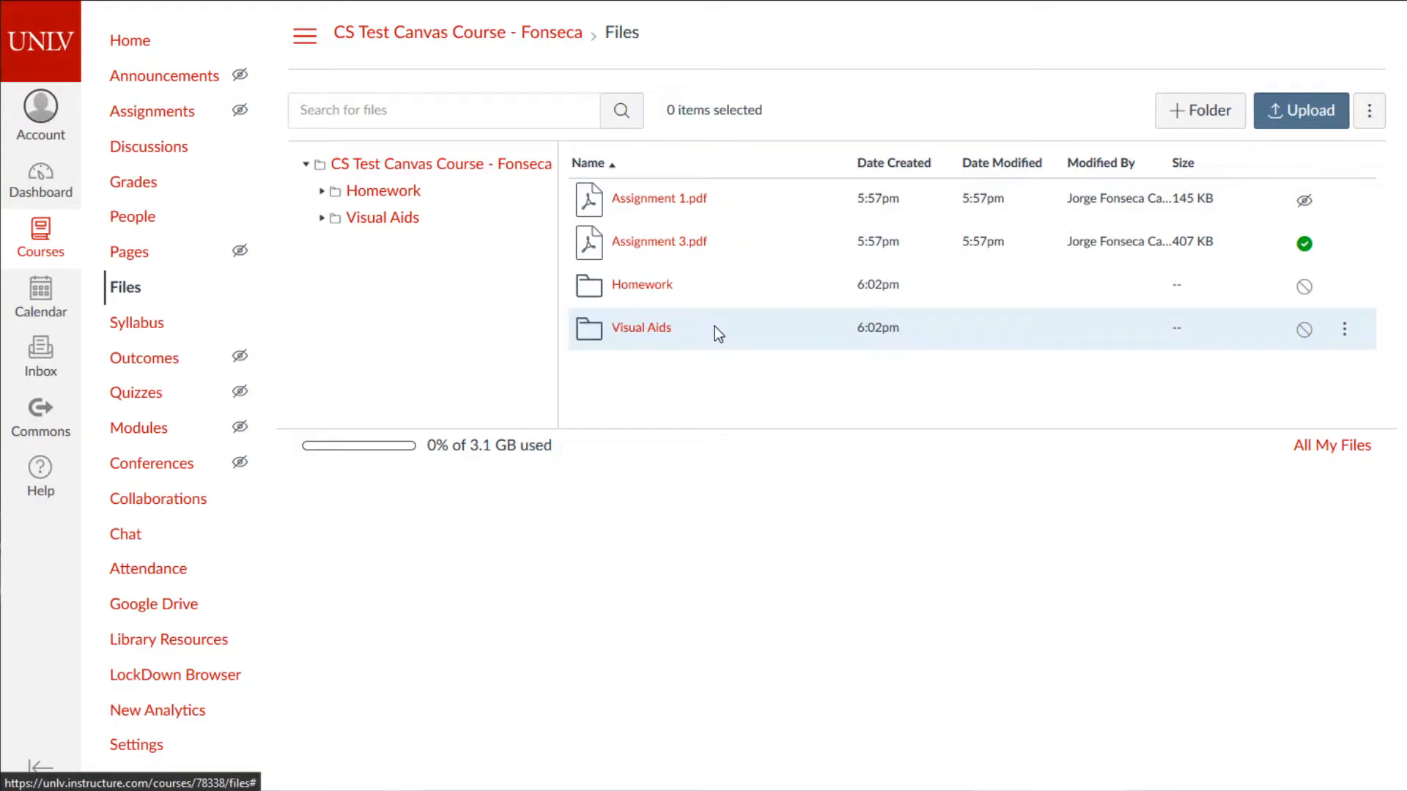
pyautogui.click(1345, 199)
pyautogui.click(1288, 358)
pyautogui.click(737, 333)
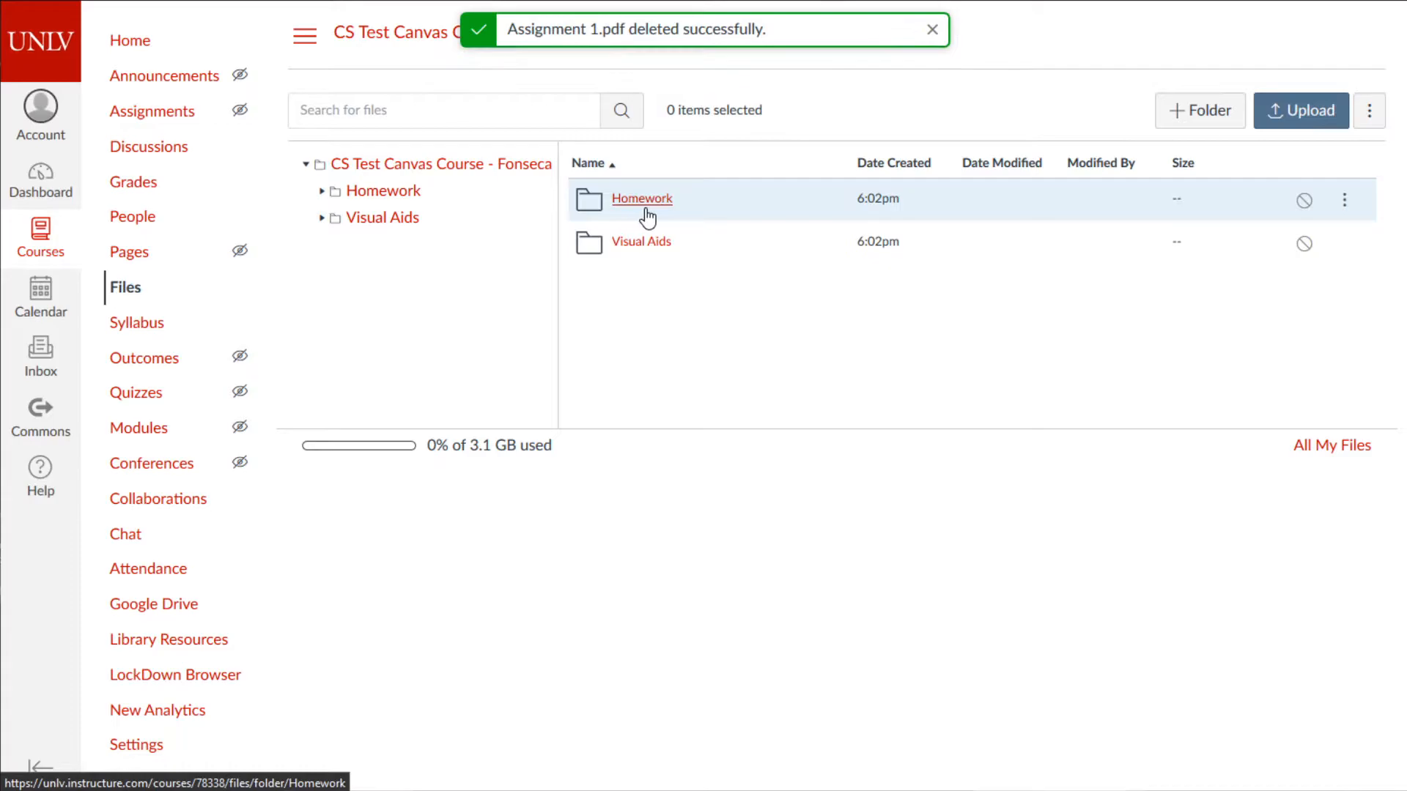
pyautogui.click(648, 217)
pyautogui.click(1197, 125)
# - Create the AST1 folder inside Homework, leaving it published
pyautogui.write('AST1')
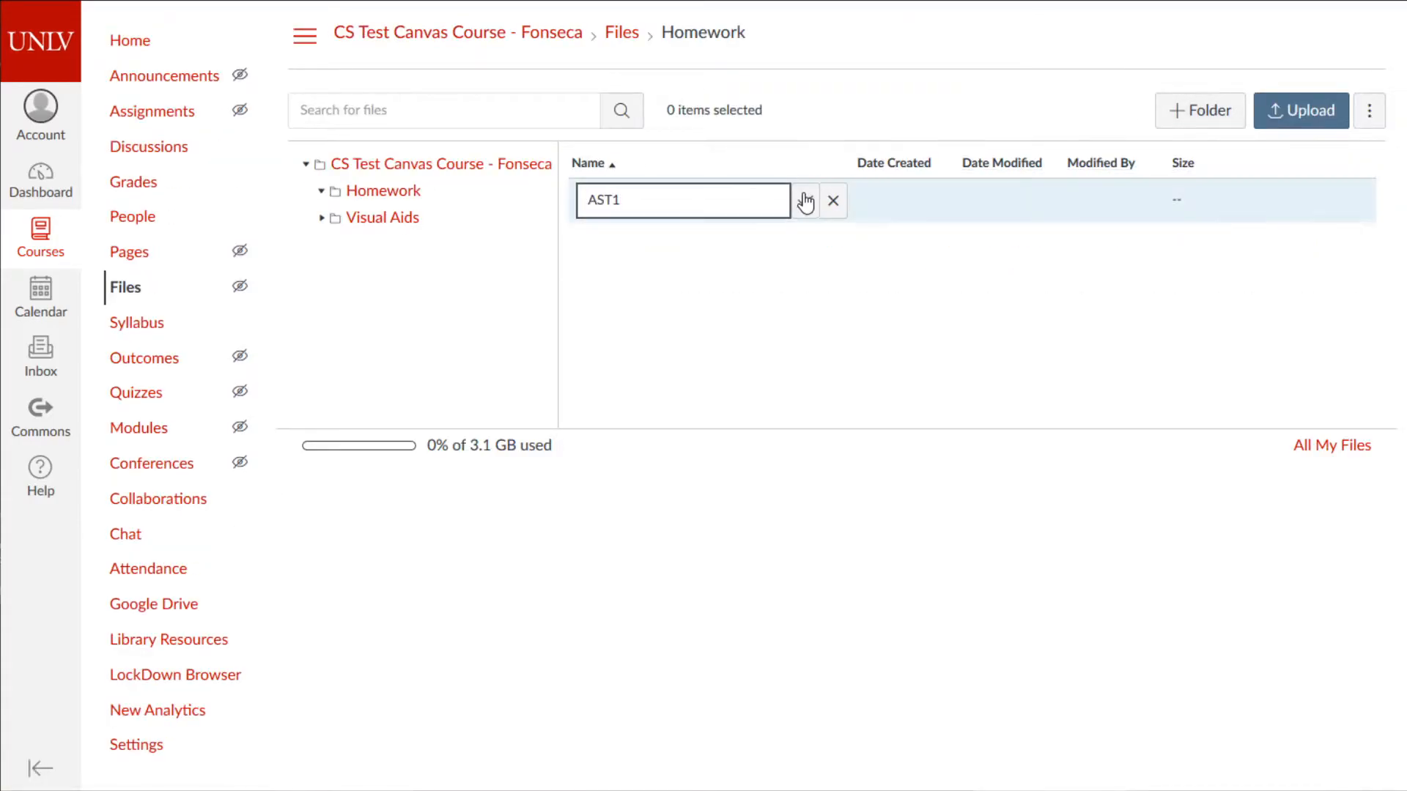
pyautogui.click(805, 200)
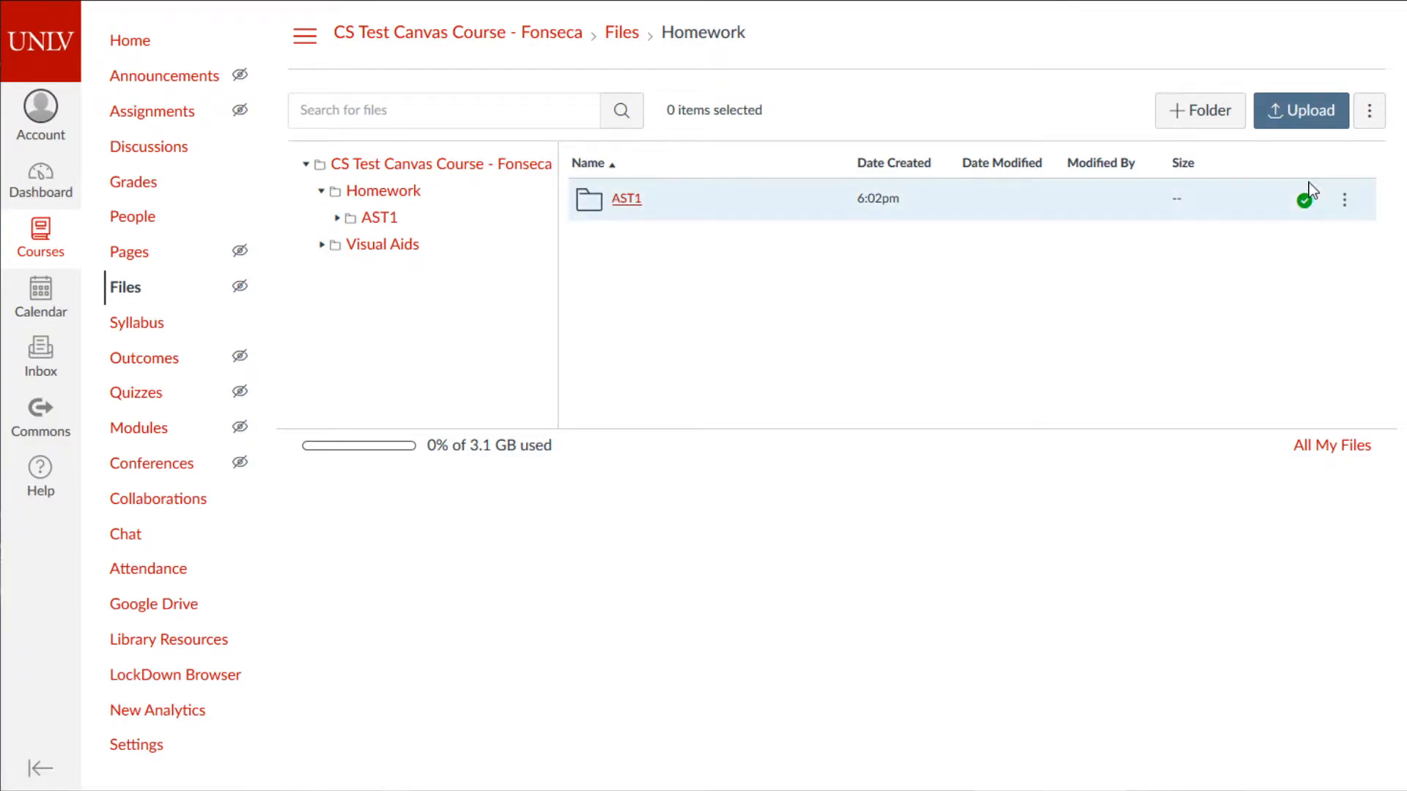
pyautogui.click(1305, 202)
pyautogui.click(525, 377)
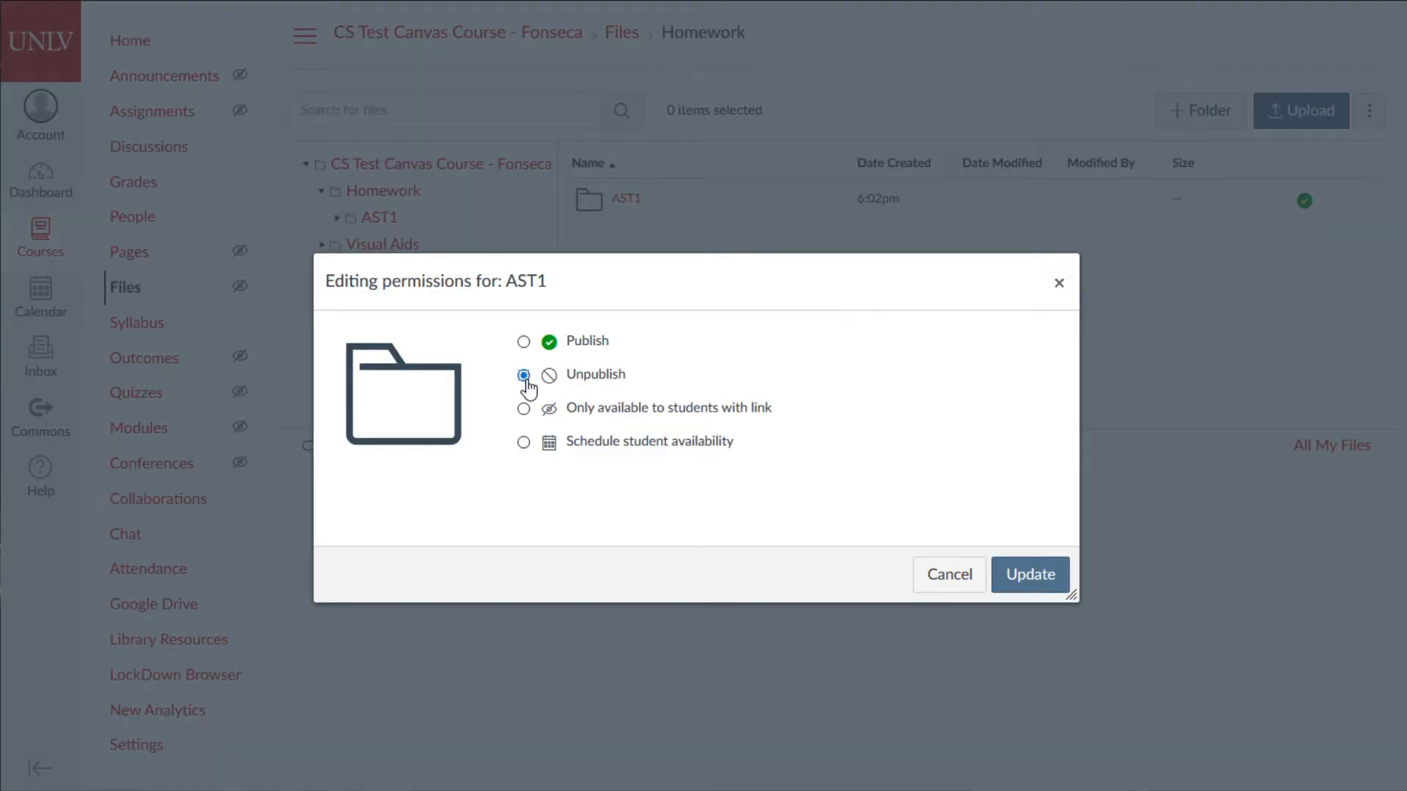
pyautogui.click(943, 576)
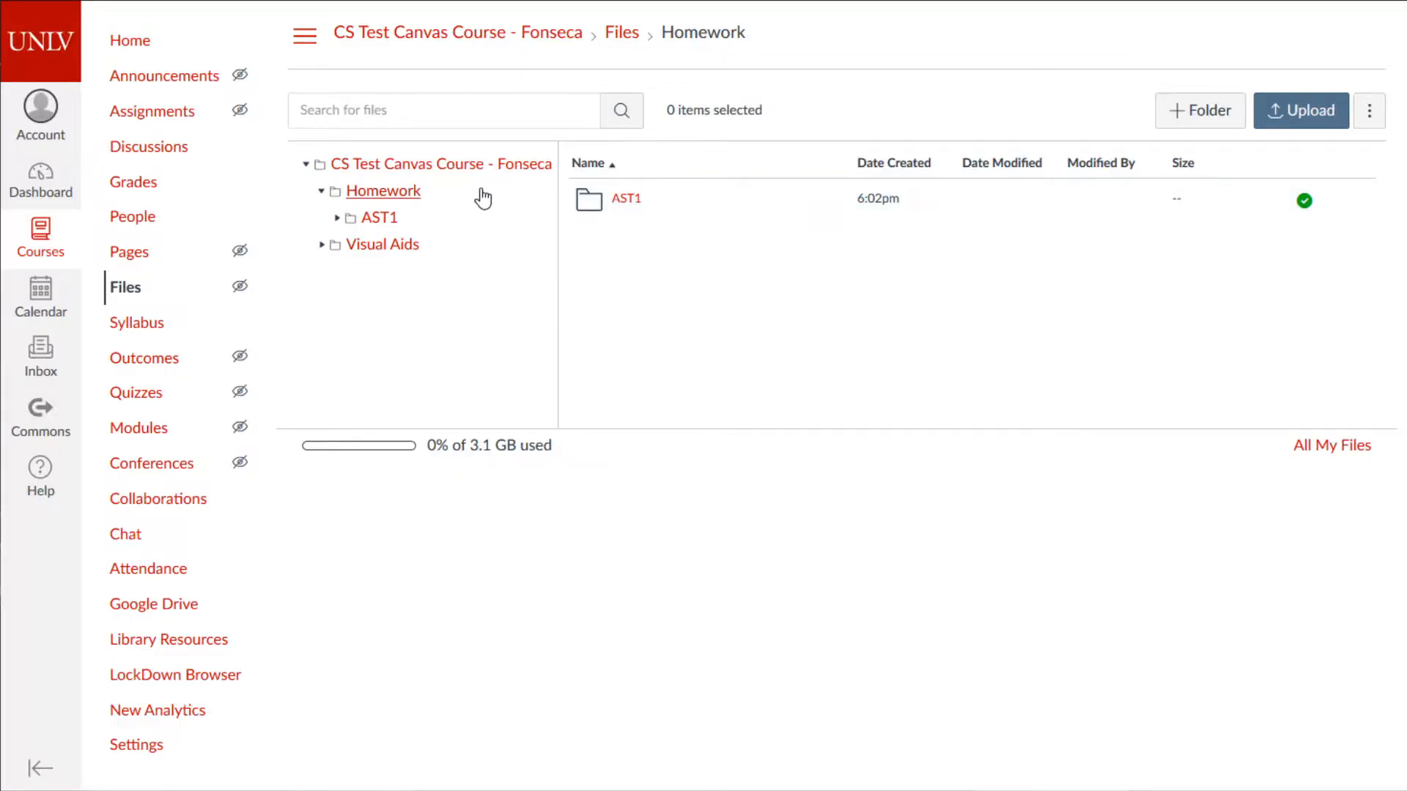
# - Set both Homework and Visual Aids to 'Only available to students with link'
pyautogui.click(378, 196)
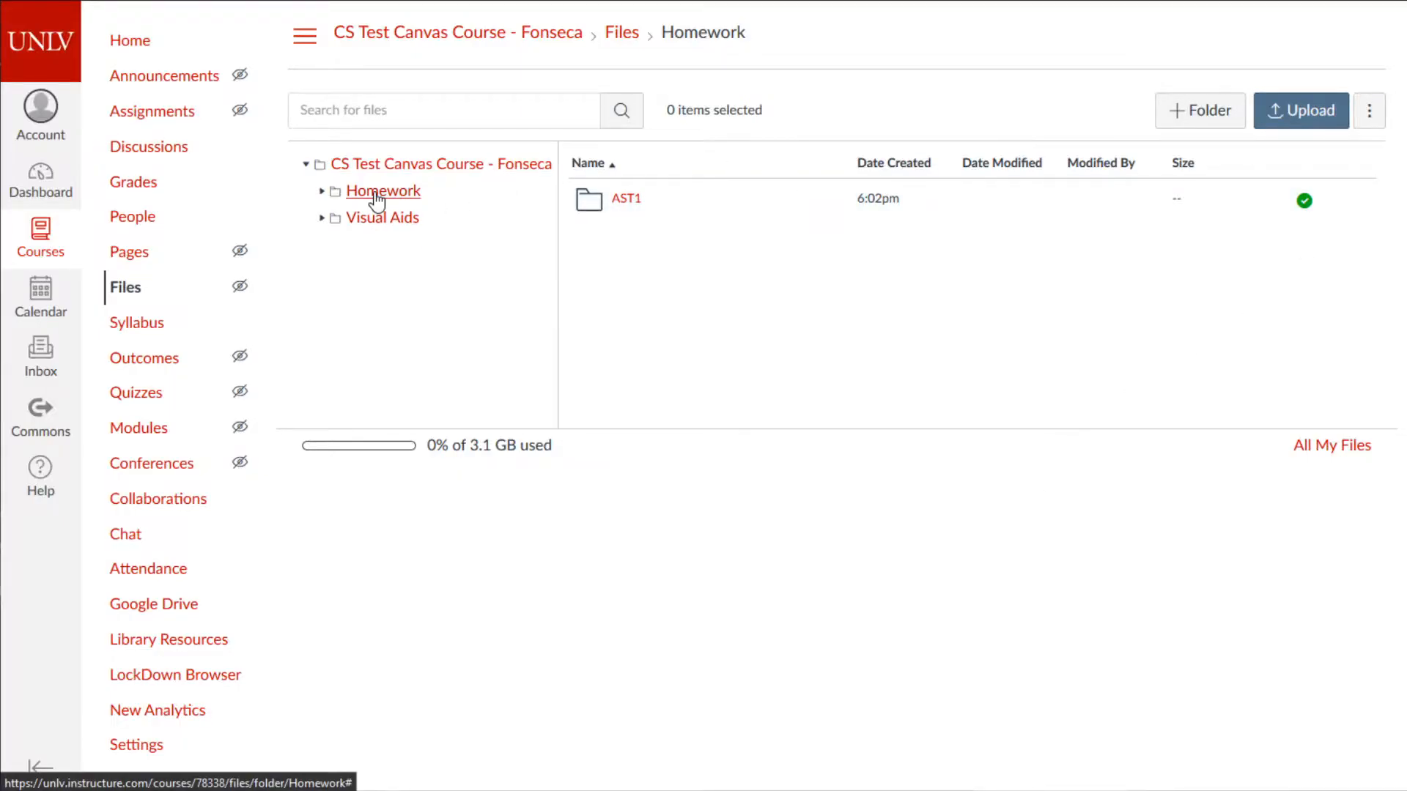
pyautogui.click(415, 169)
pyautogui.click(1304, 201)
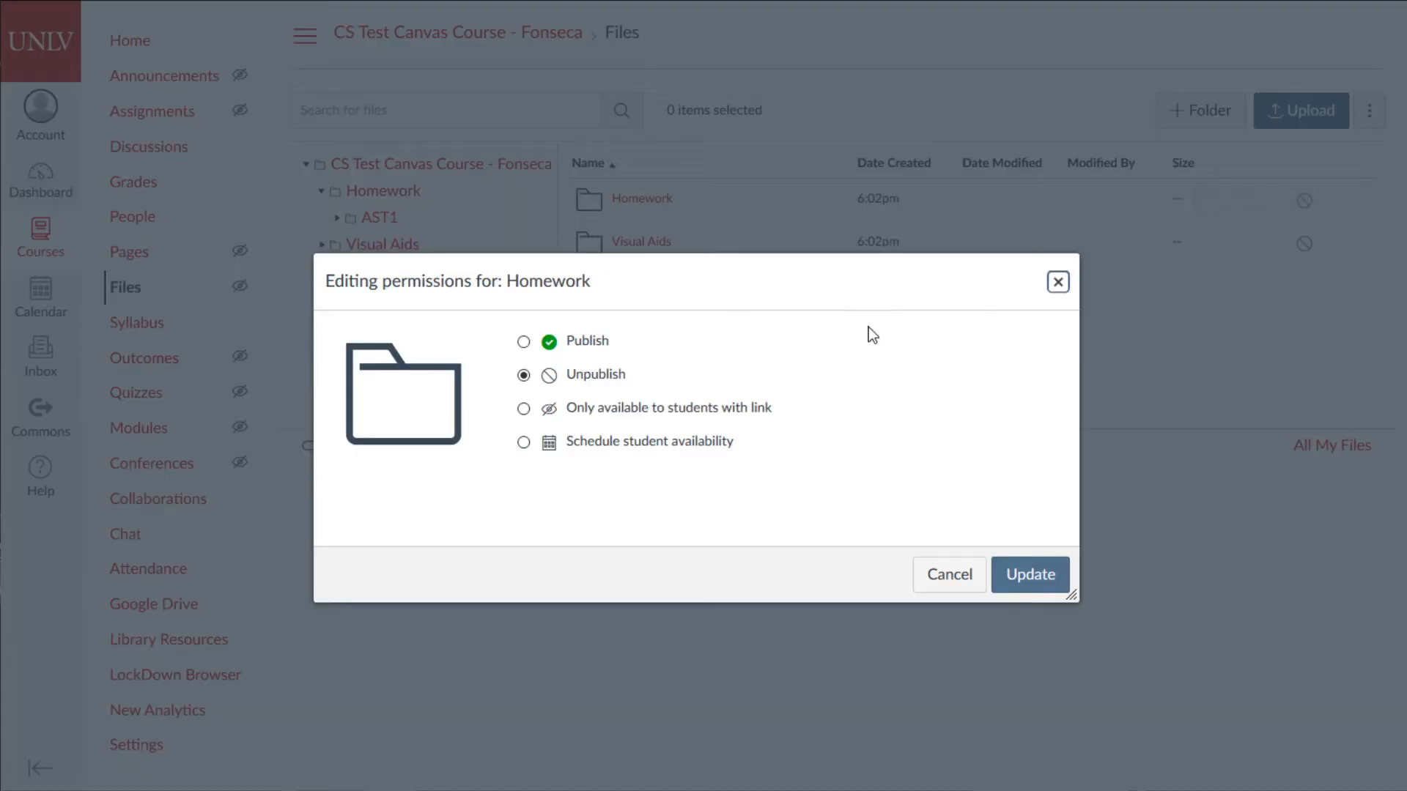
pyautogui.click(524, 408)
pyautogui.click(1031, 570)
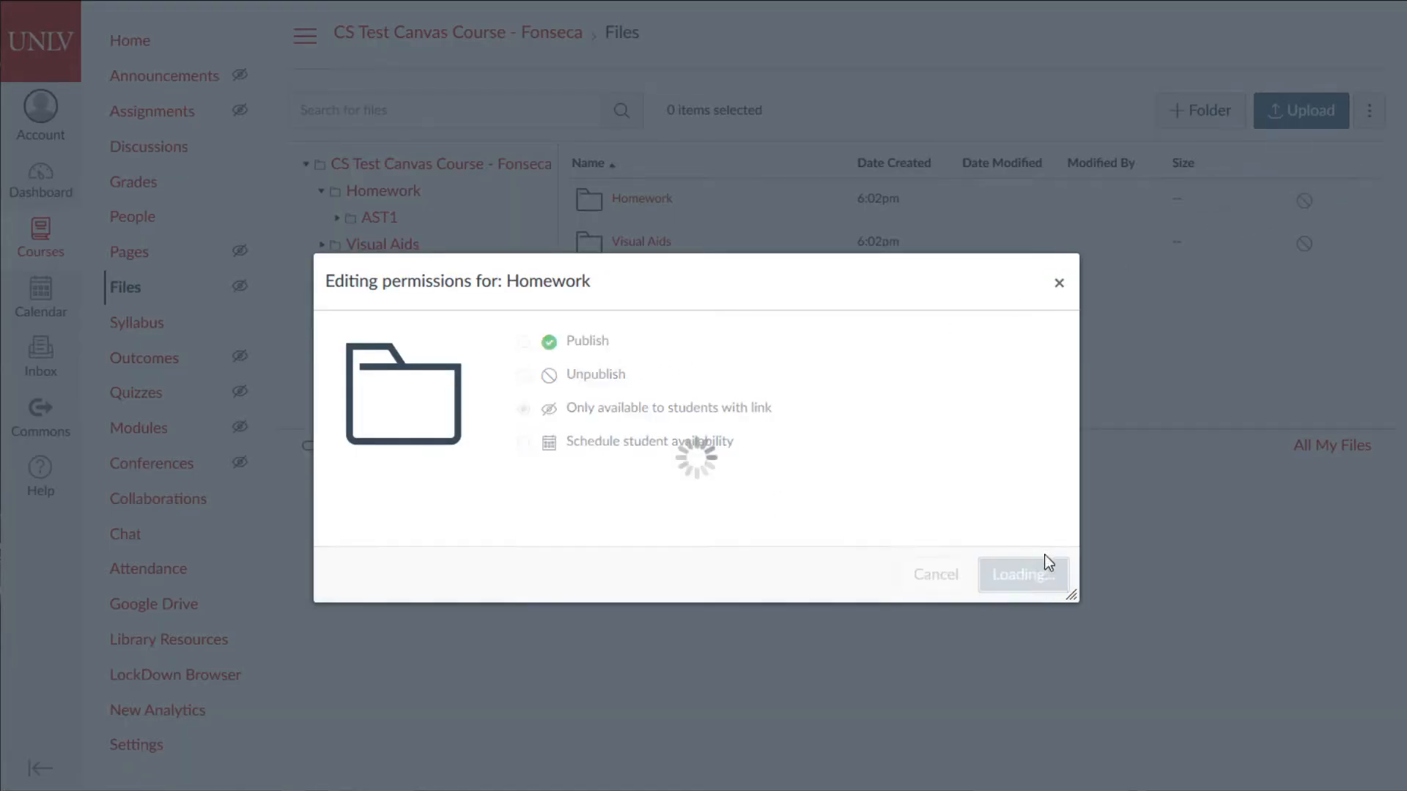
pyautogui.click(1304, 244)
pyautogui.click(524, 408)
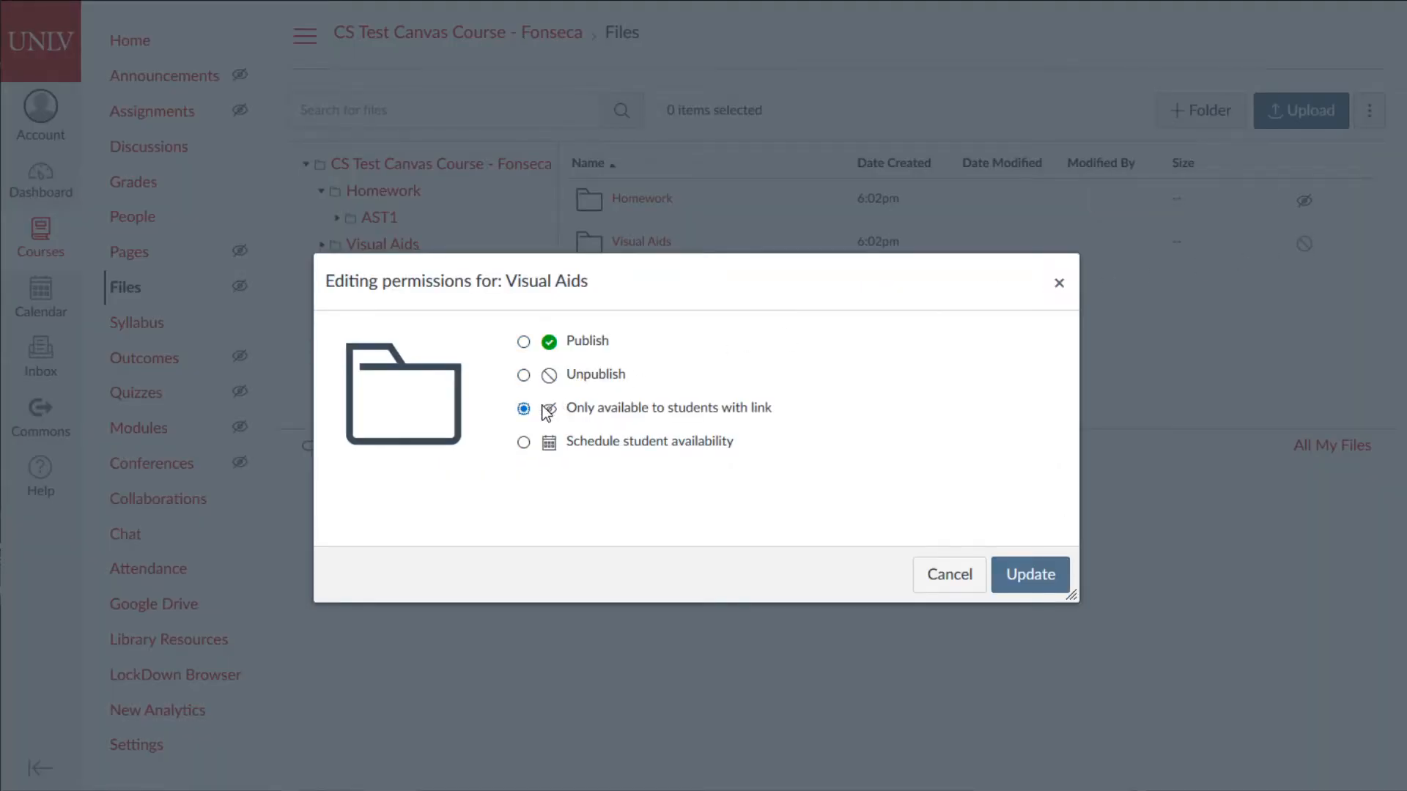
pyautogui.click(1028, 575)
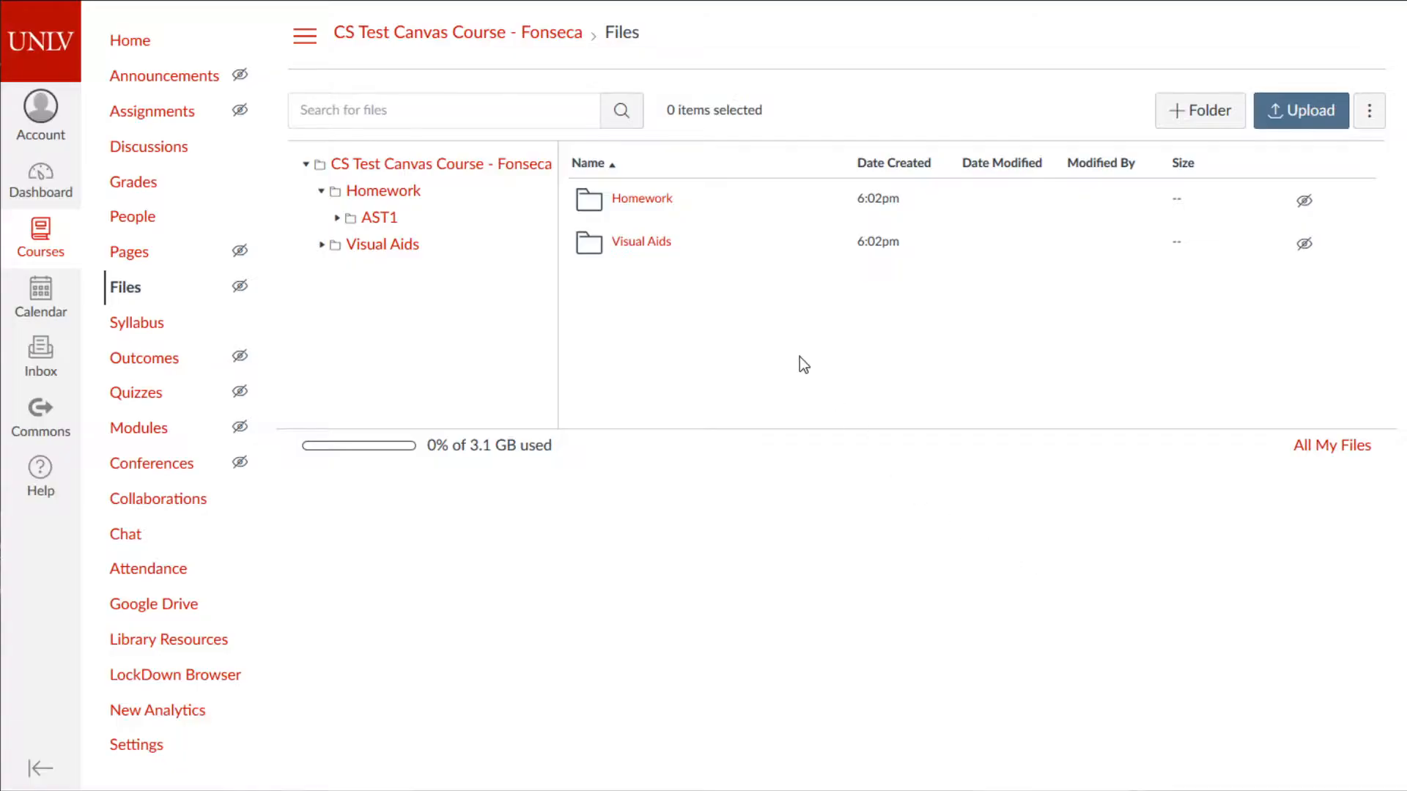
pyautogui.click(671, 207)
# - Delete the existing AST1 folder in Homework and recreate a new folder named AST1
pyautogui.click(1351, 202)
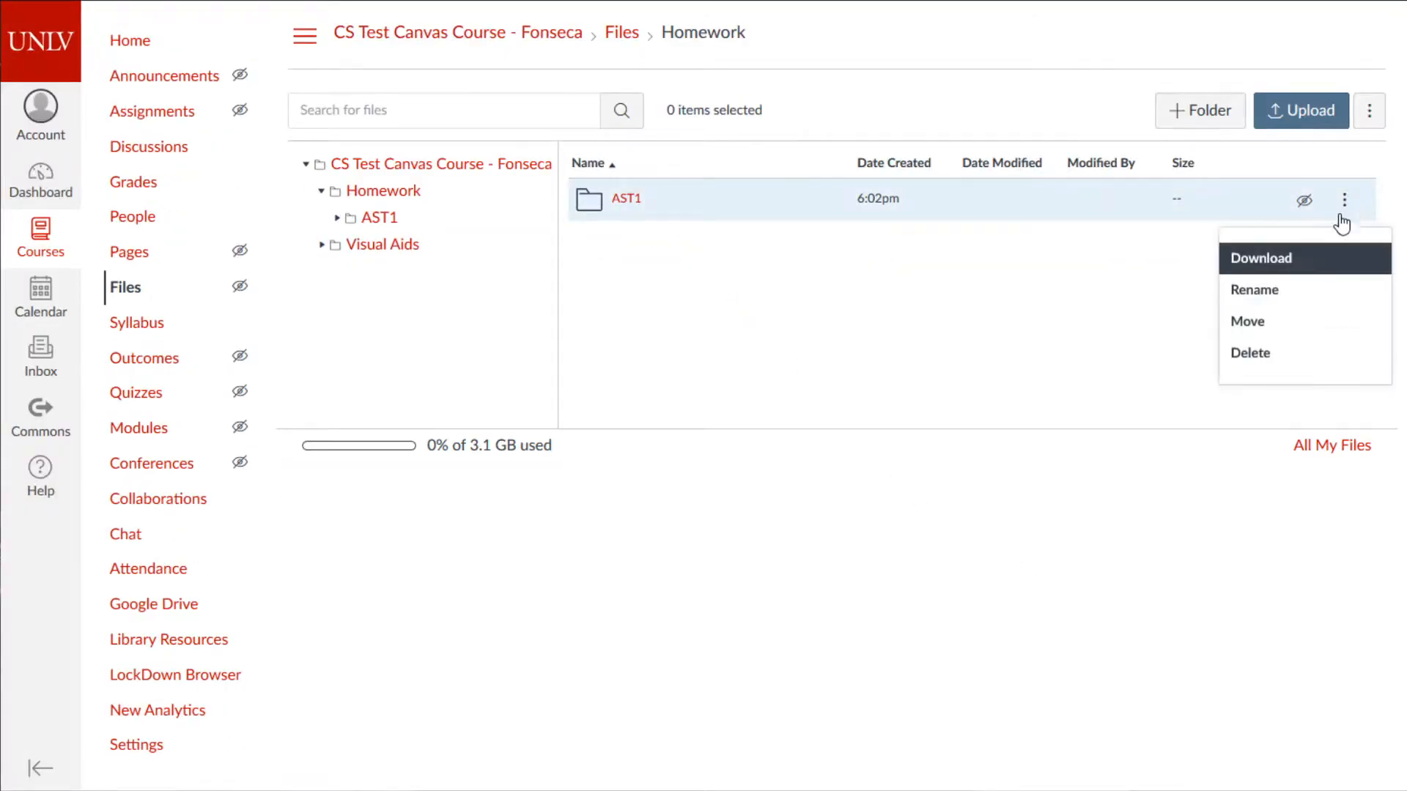
pyautogui.click(1259, 353)
pyautogui.click(668, 324)
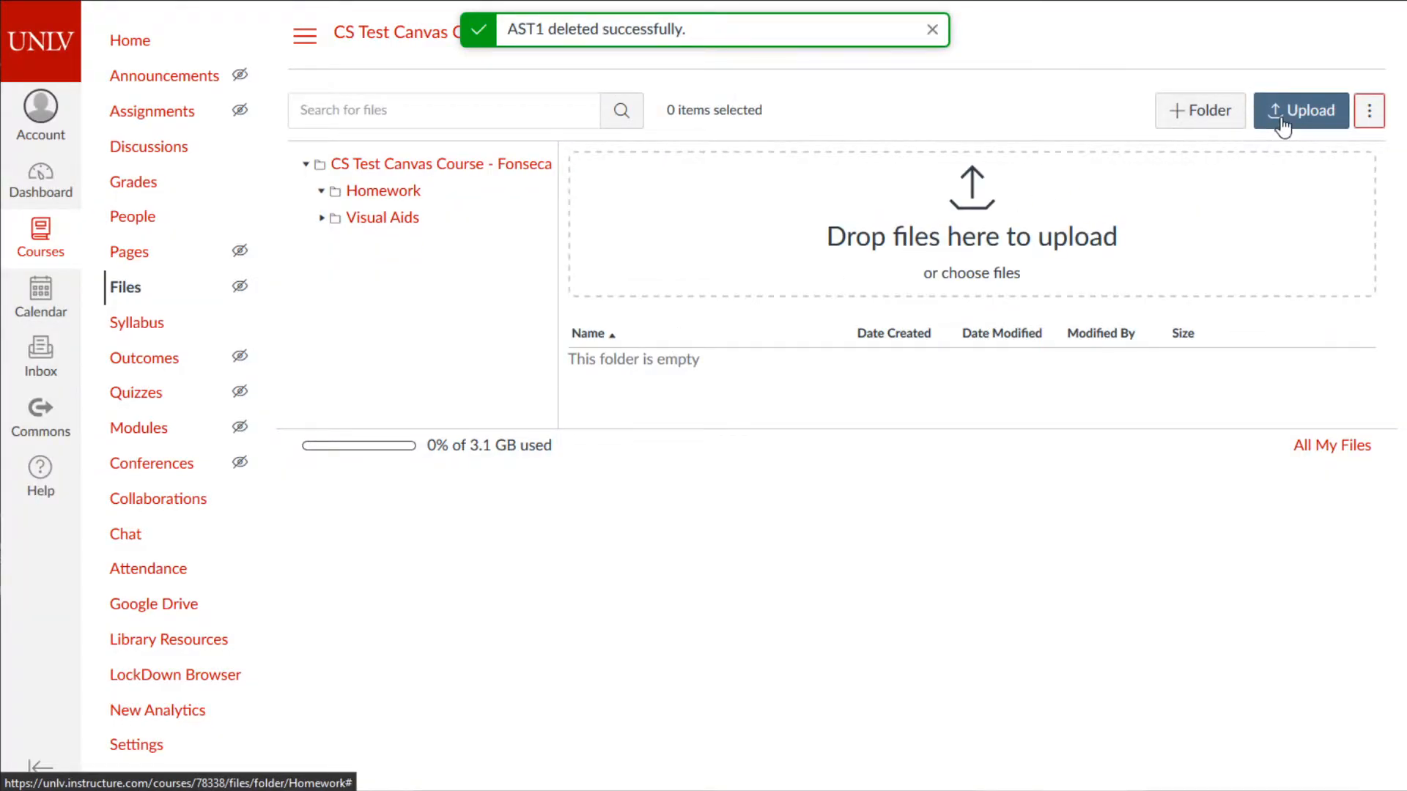
pyautogui.click(1211, 112)
pyautogui.write('AST1')
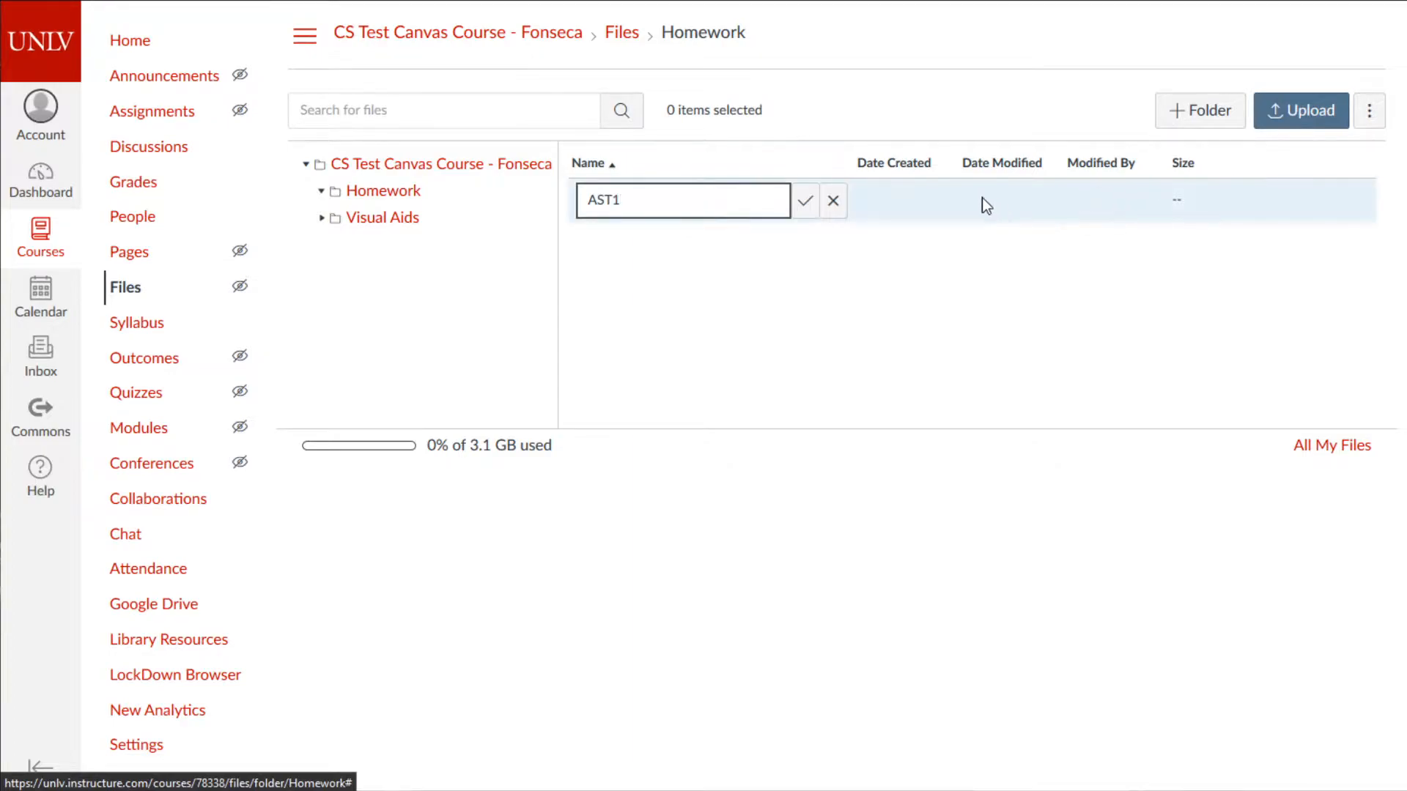
pyautogui.click(807, 211)
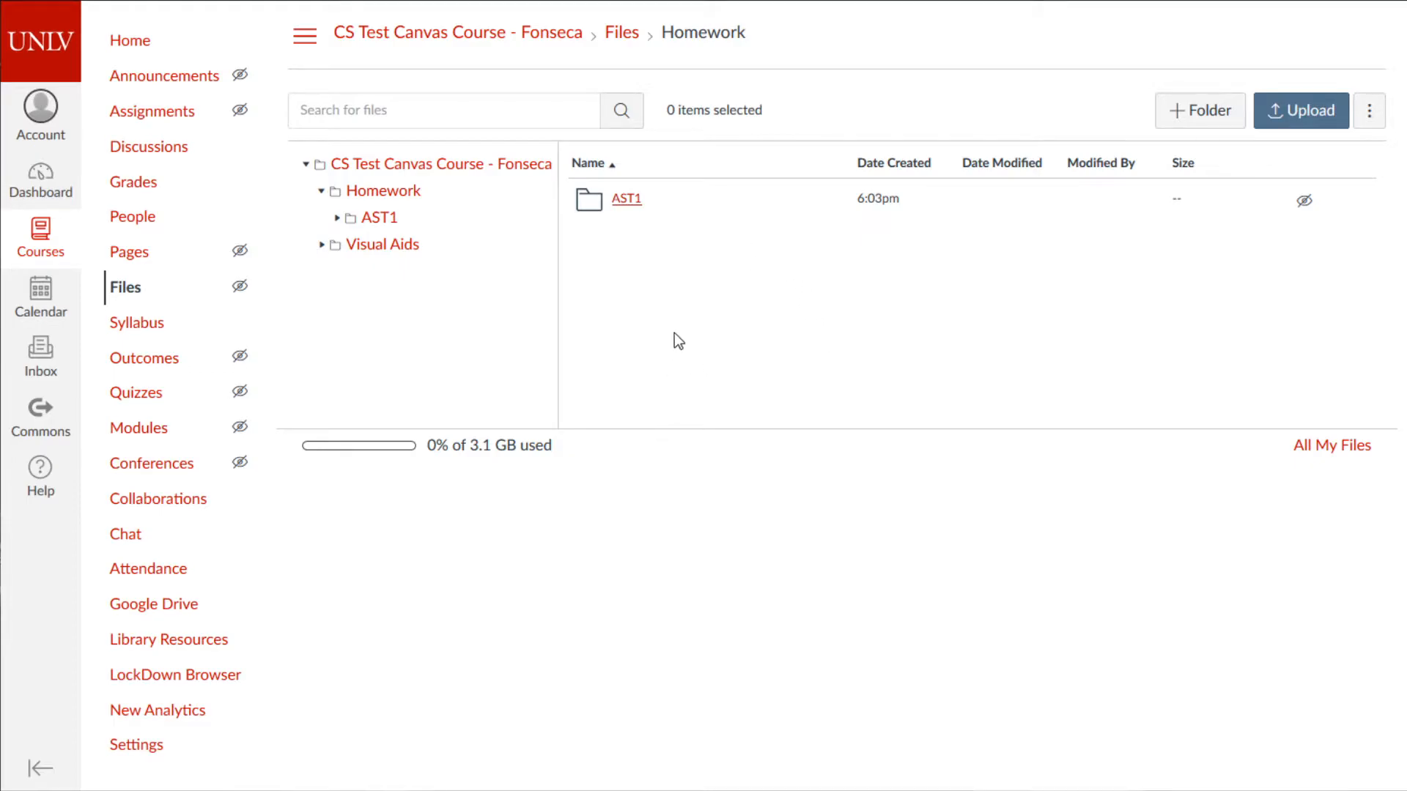
# - Upload UDF.jpg from the Assignments > Assignment09 folder into AST1
pyautogui.click(1147, 201)
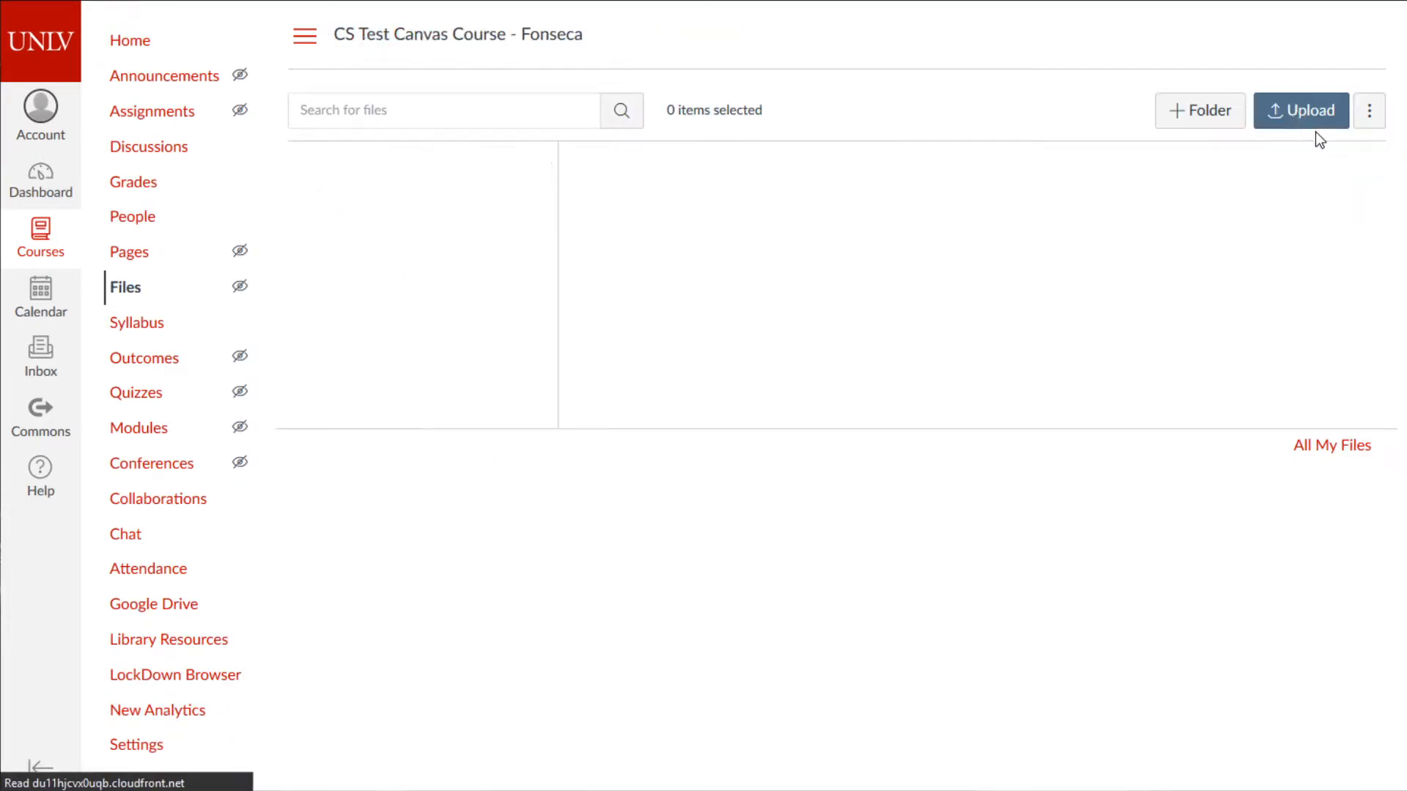
pyautogui.click(1319, 111)
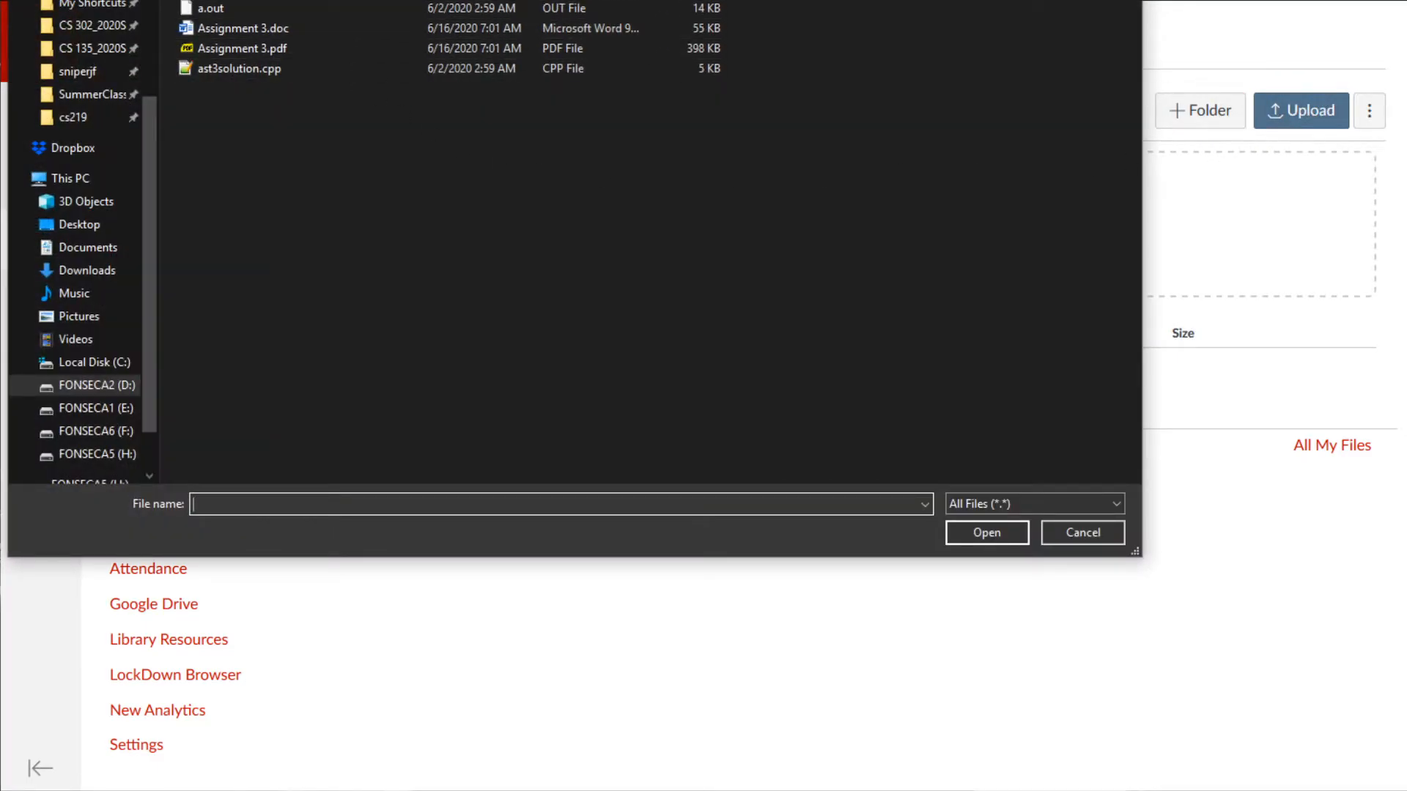
pyautogui.click(99, 30)
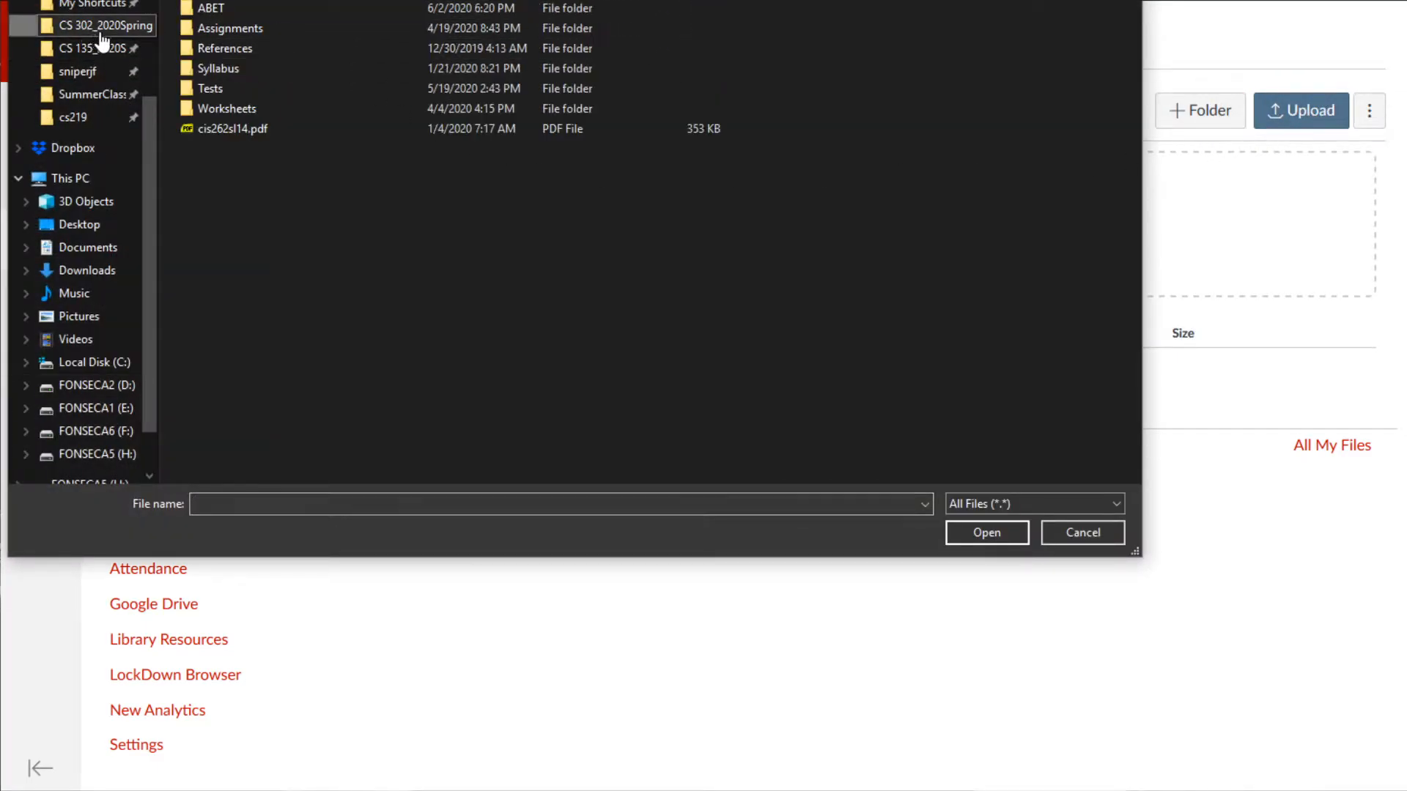
pyautogui.doubleClick(223, 34)
pyautogui.doubleClick(233, 169)
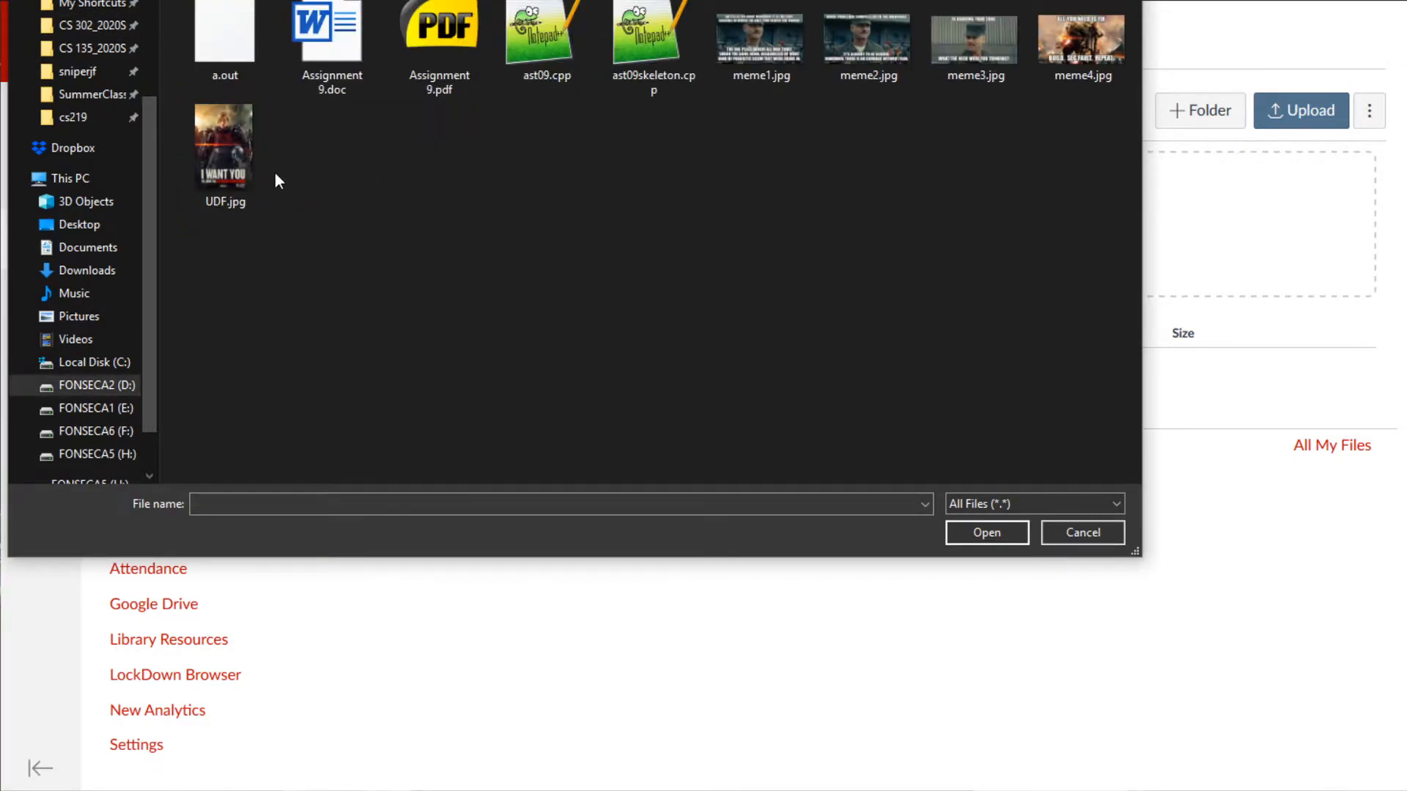
pyautogui.click(260, 168)
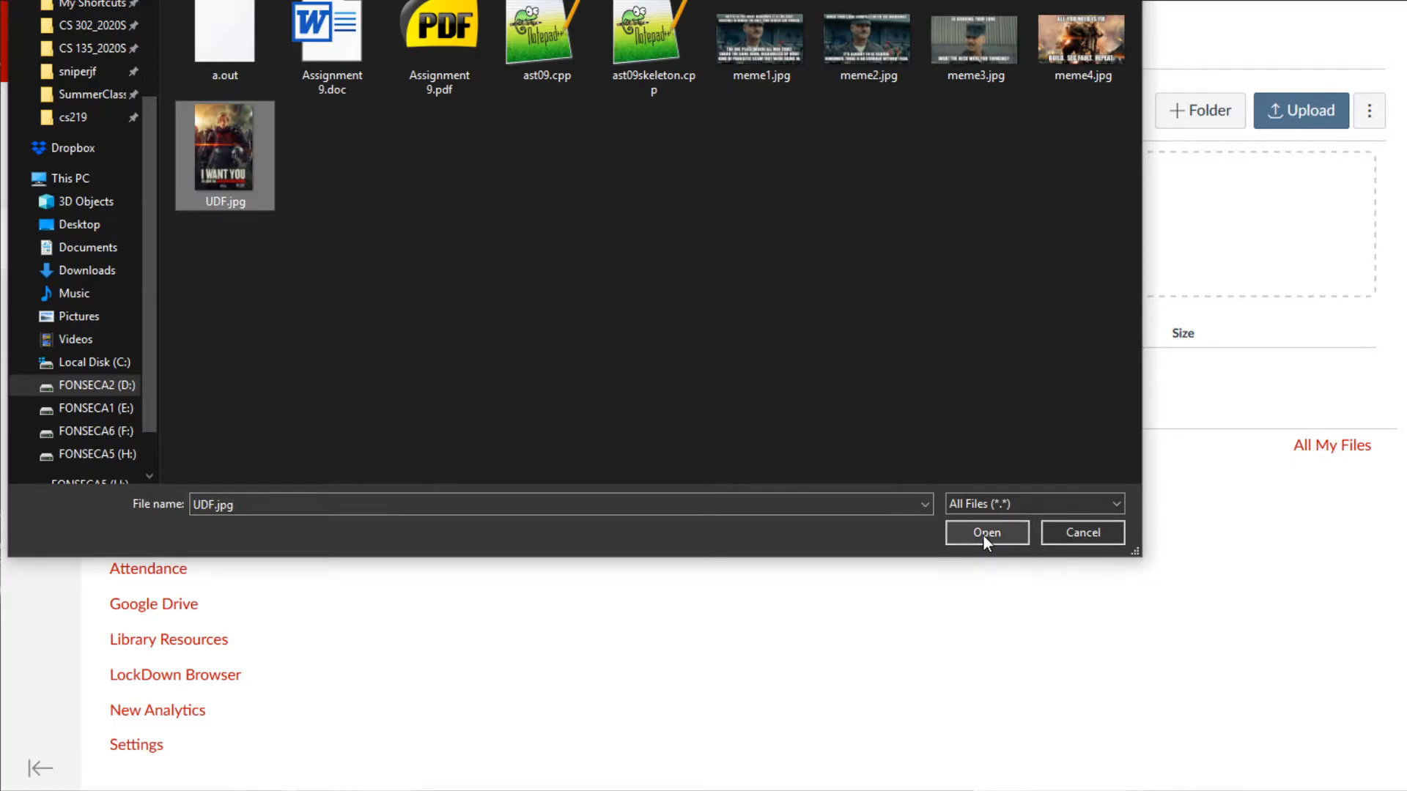
pyautogui.click(982, 534)
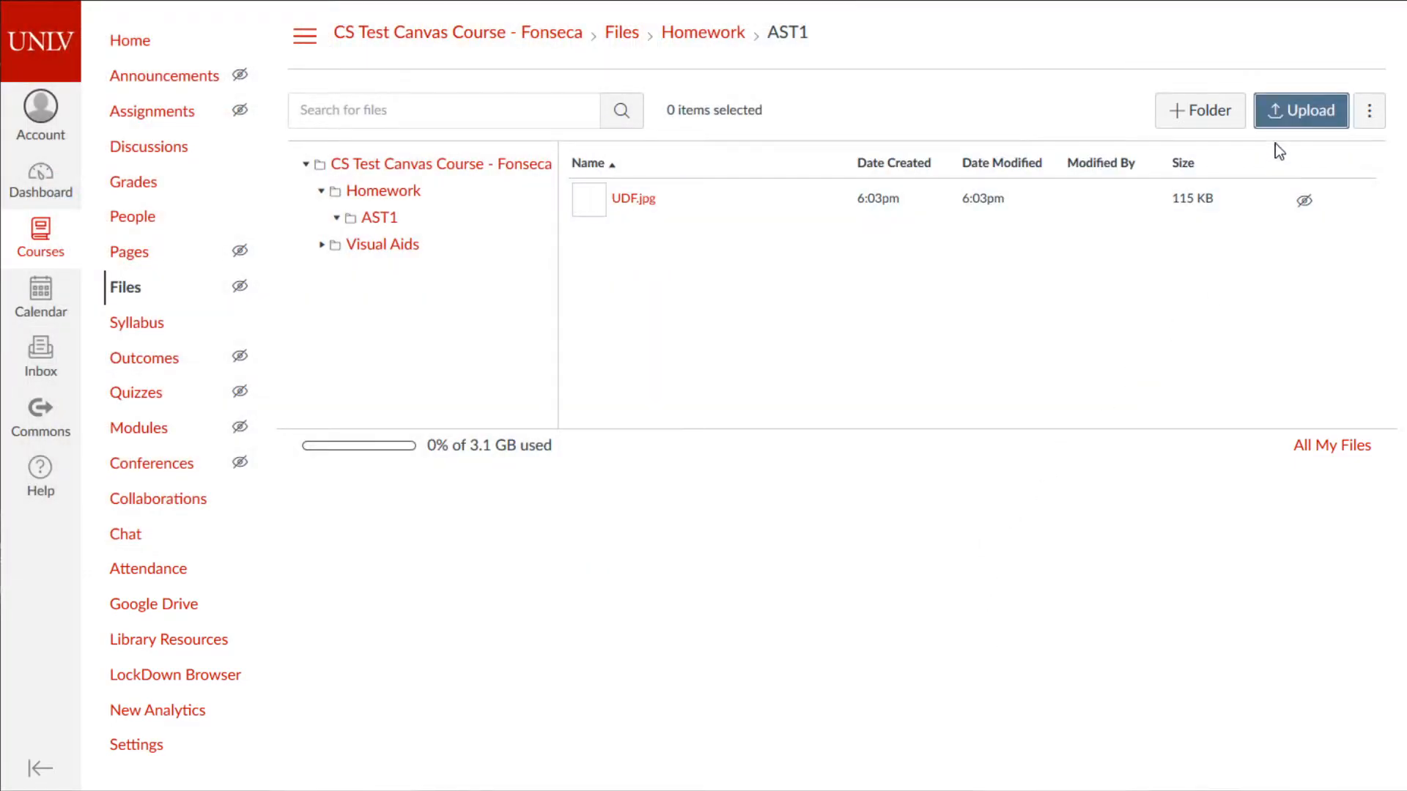
# - Upload meme1.jpg, ast09skeleton.cpp and Assignment 9.pdf into AST1
pyautogui.click(1277, 104)
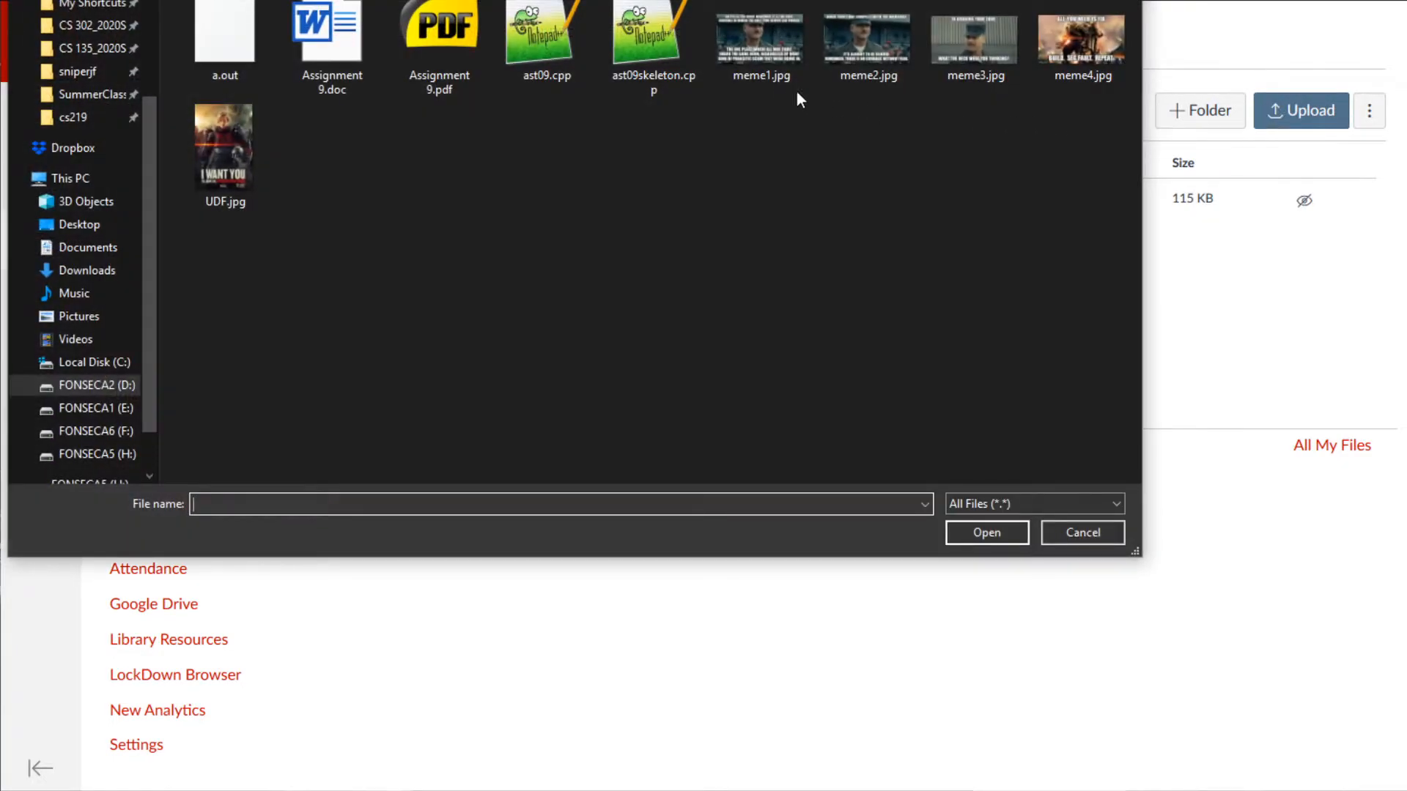
pyautogui.click(772, 64)
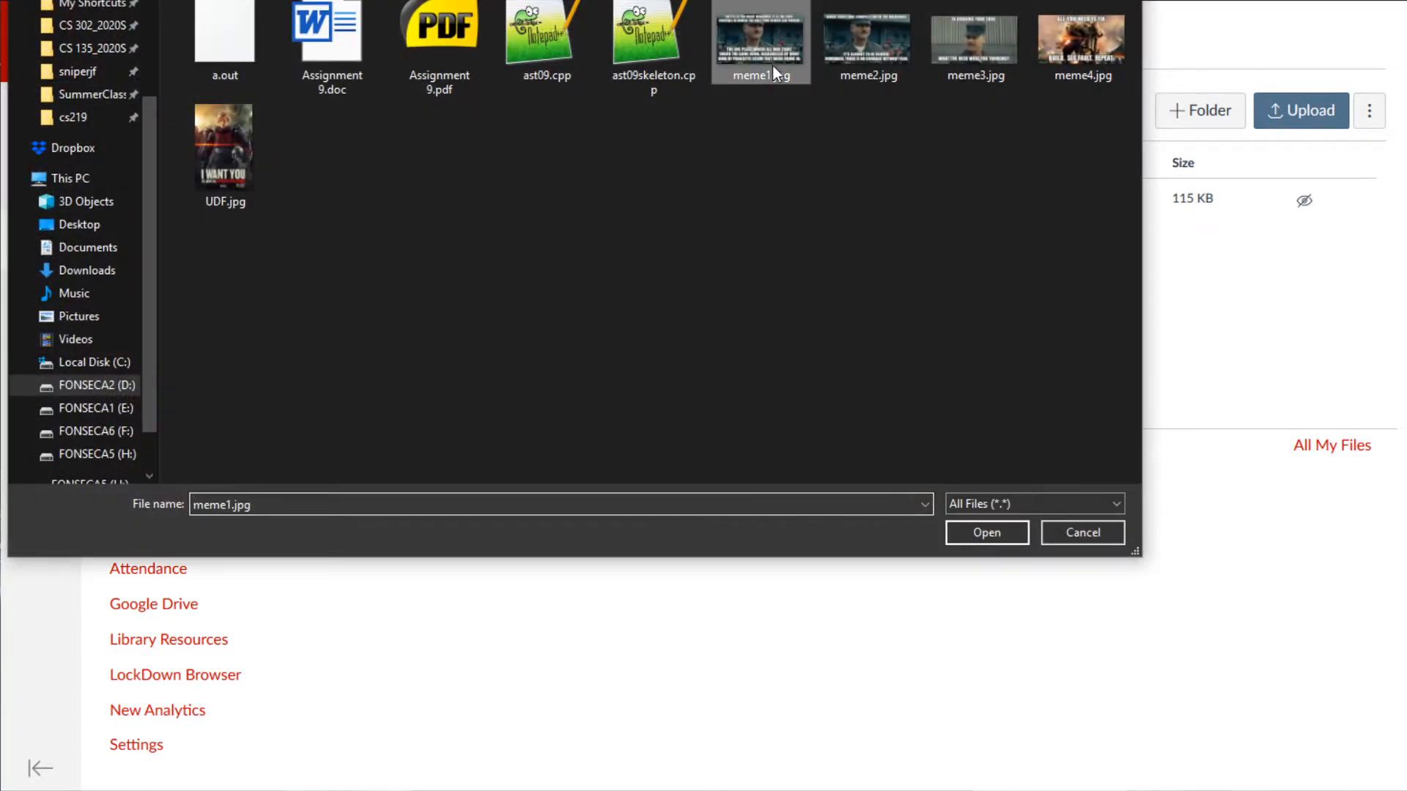
pyautogui.click(986, 533)
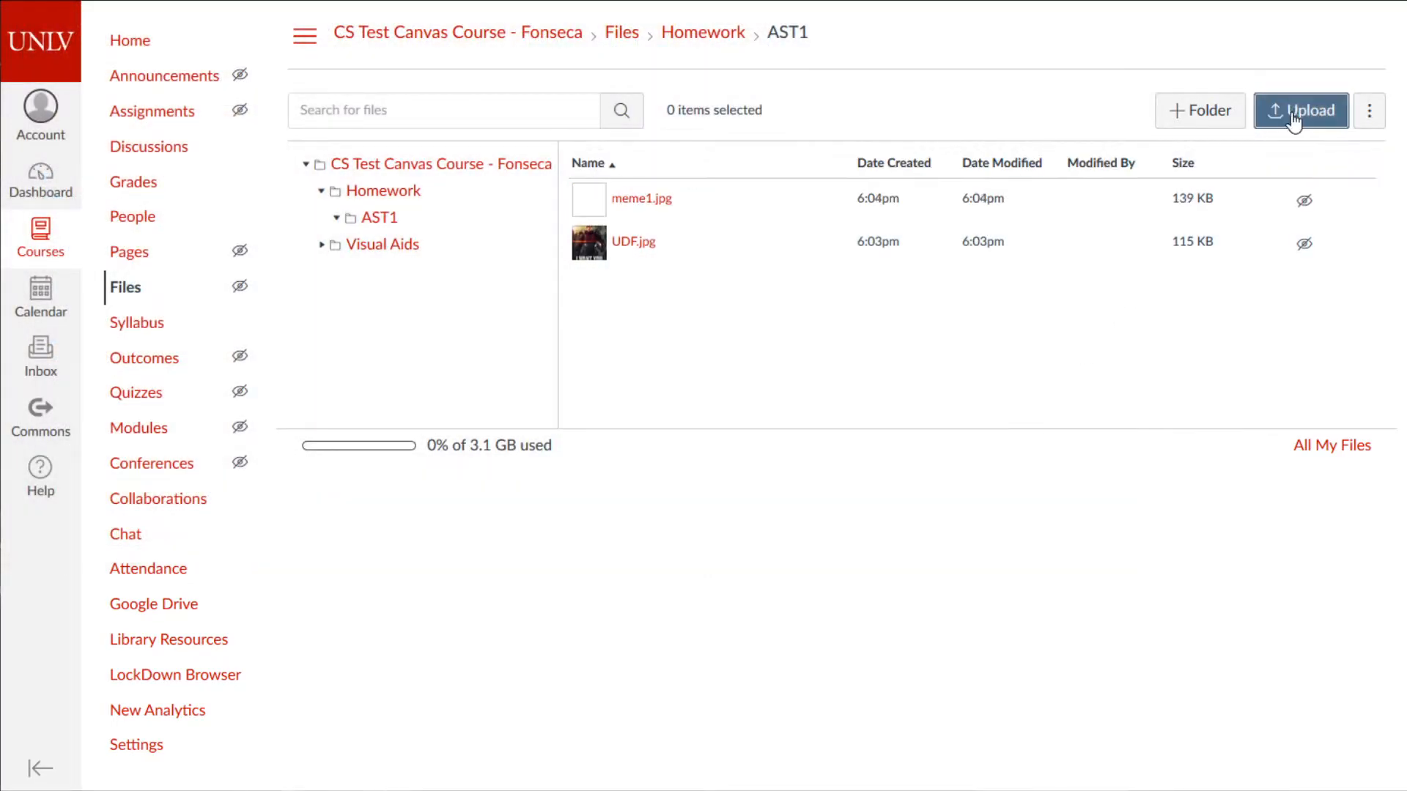
pyautogui.click(1282, 104)
pyautogui.click(648, 47)
pyautogui.click(974, 531)
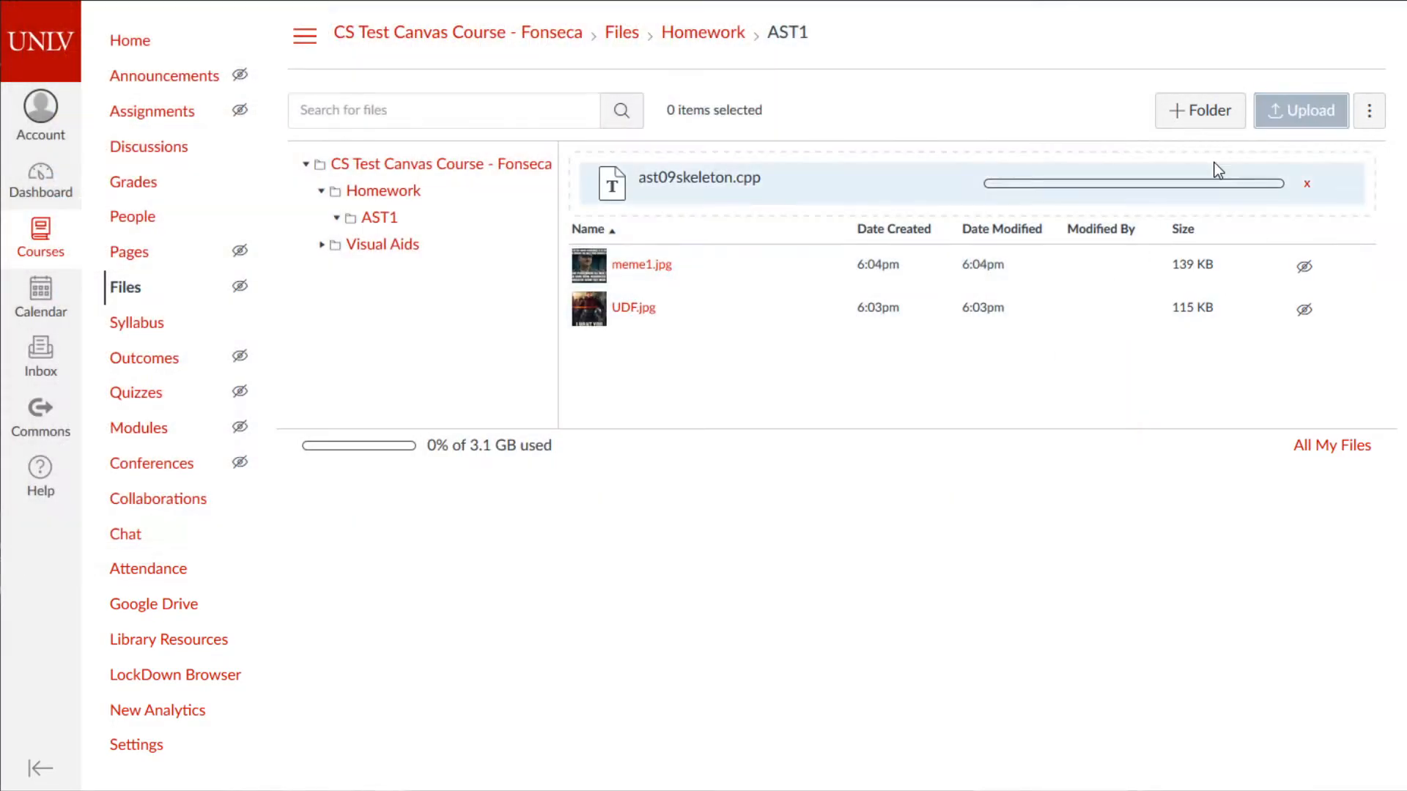
pyautogui.click(1300, 103)
pyautogui.click(439, 44)
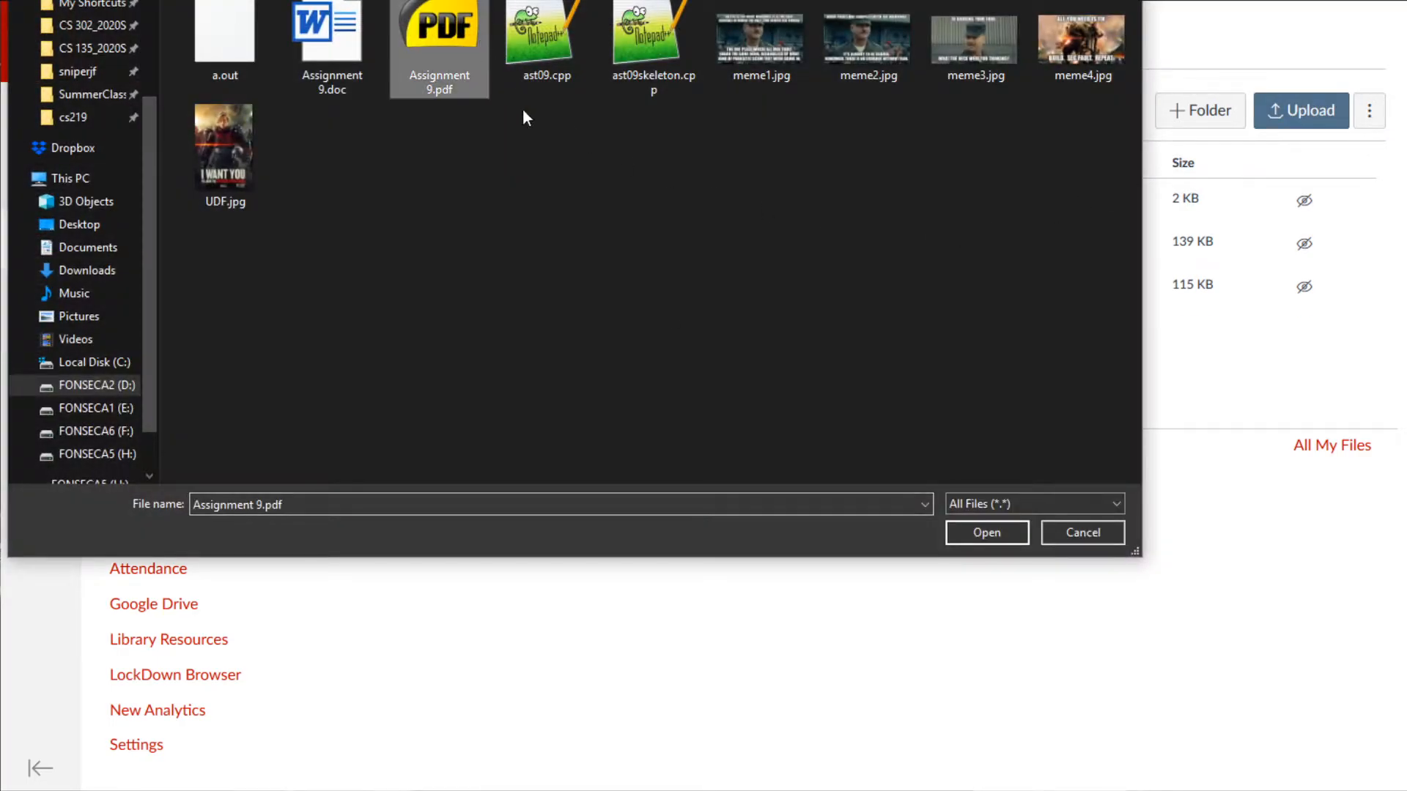
pyautogui.click(989, 534)
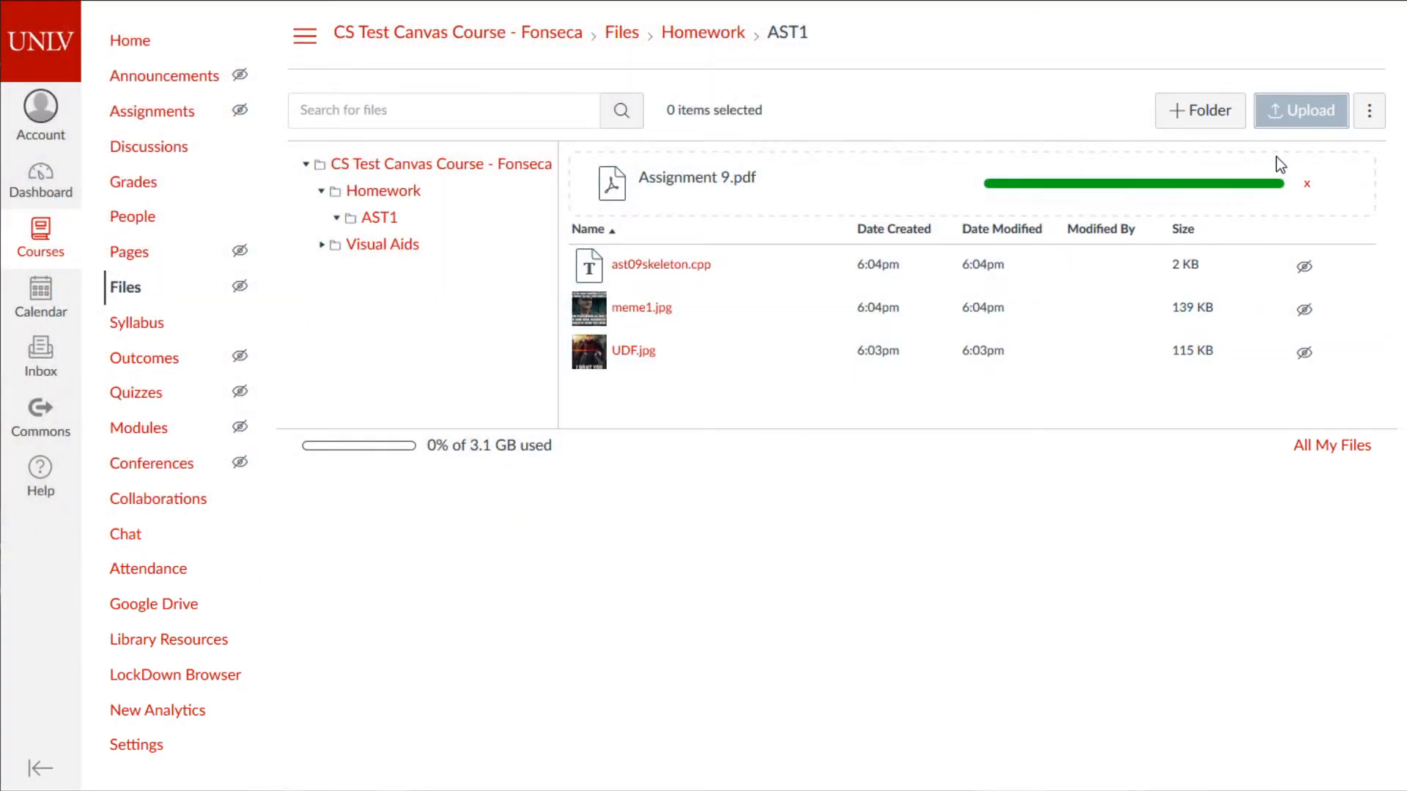
# - Dismiss the extra file pickers without uploading ast09.cpp
pyautogui.click(1291, 104)
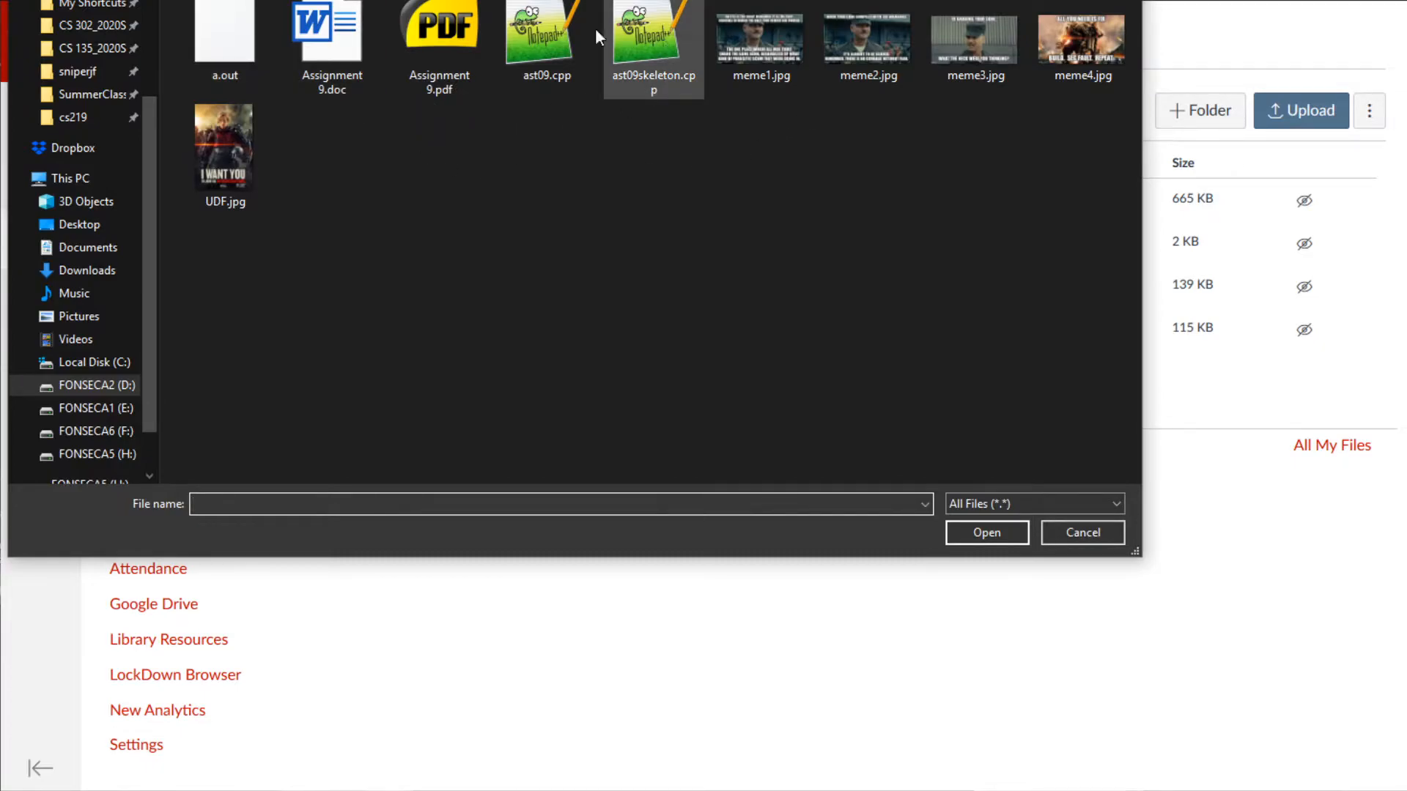
pyautogui.click(546, 41)
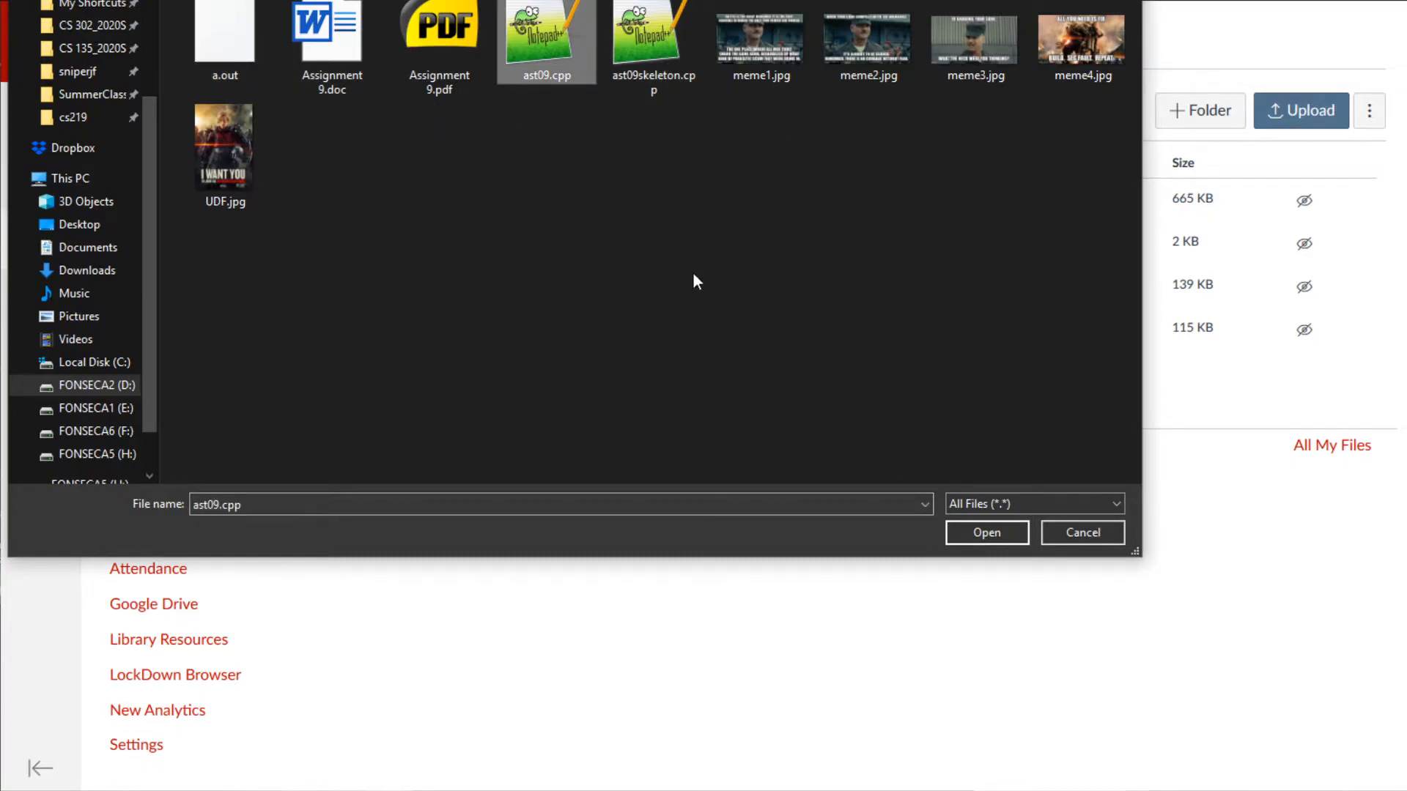
pyautogui.click(1104, 536)
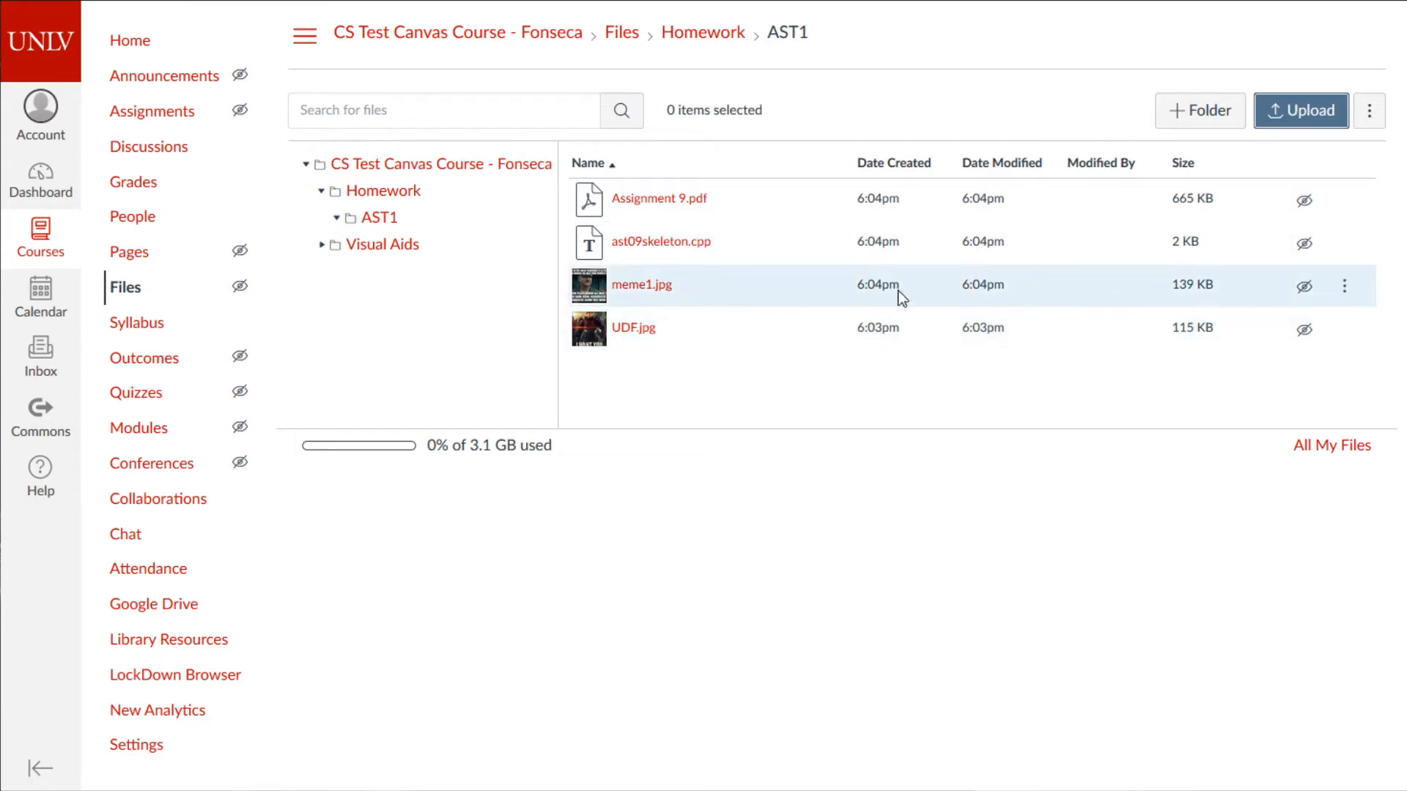
pyautogui.click(1306, 123)
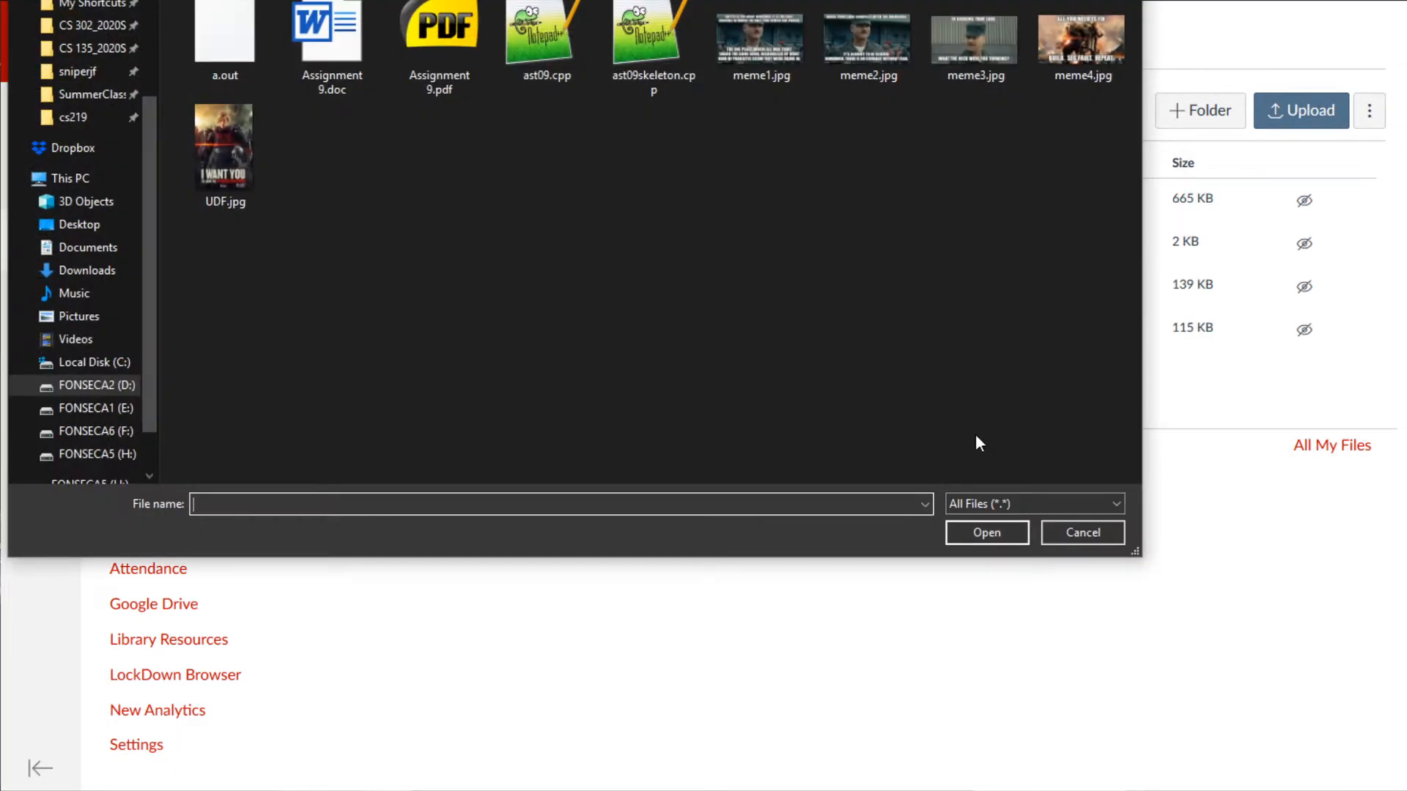
pyautogui.click(1072, 542)
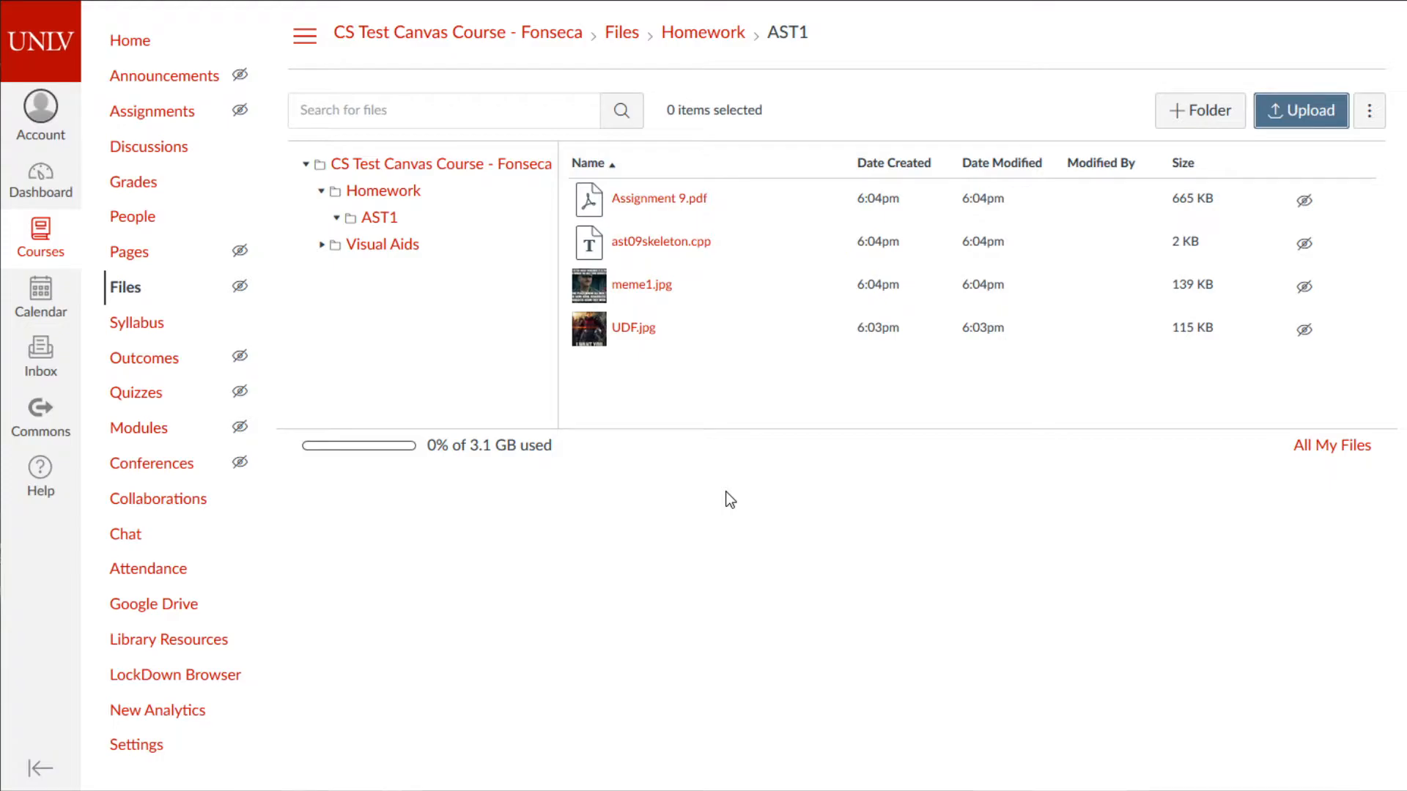
# - Upload meme4.jpg into the Visual Aids folder
pyautogui.click(419, 249)
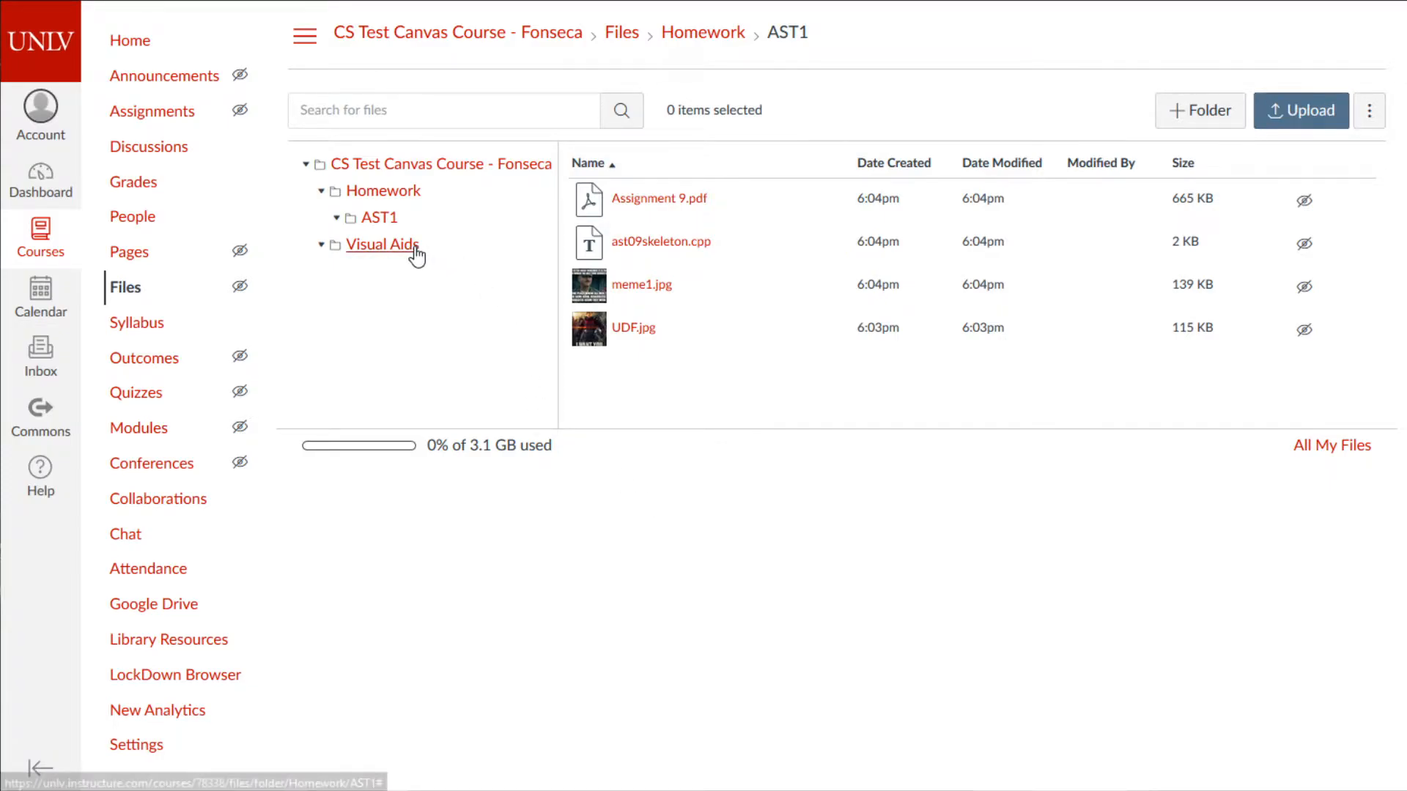
pyautogui.click(1307, 110)
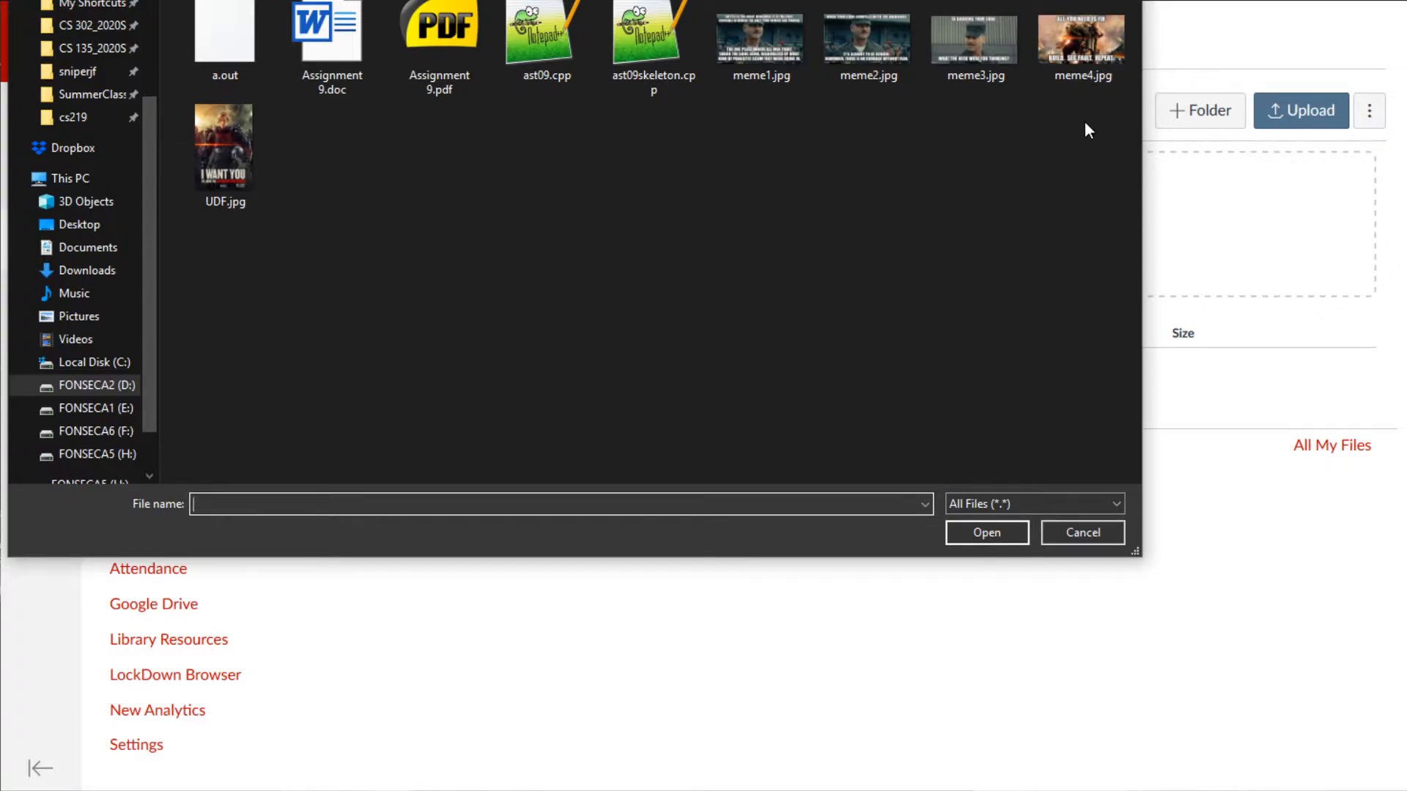
pyautogui.click(1097, 66)
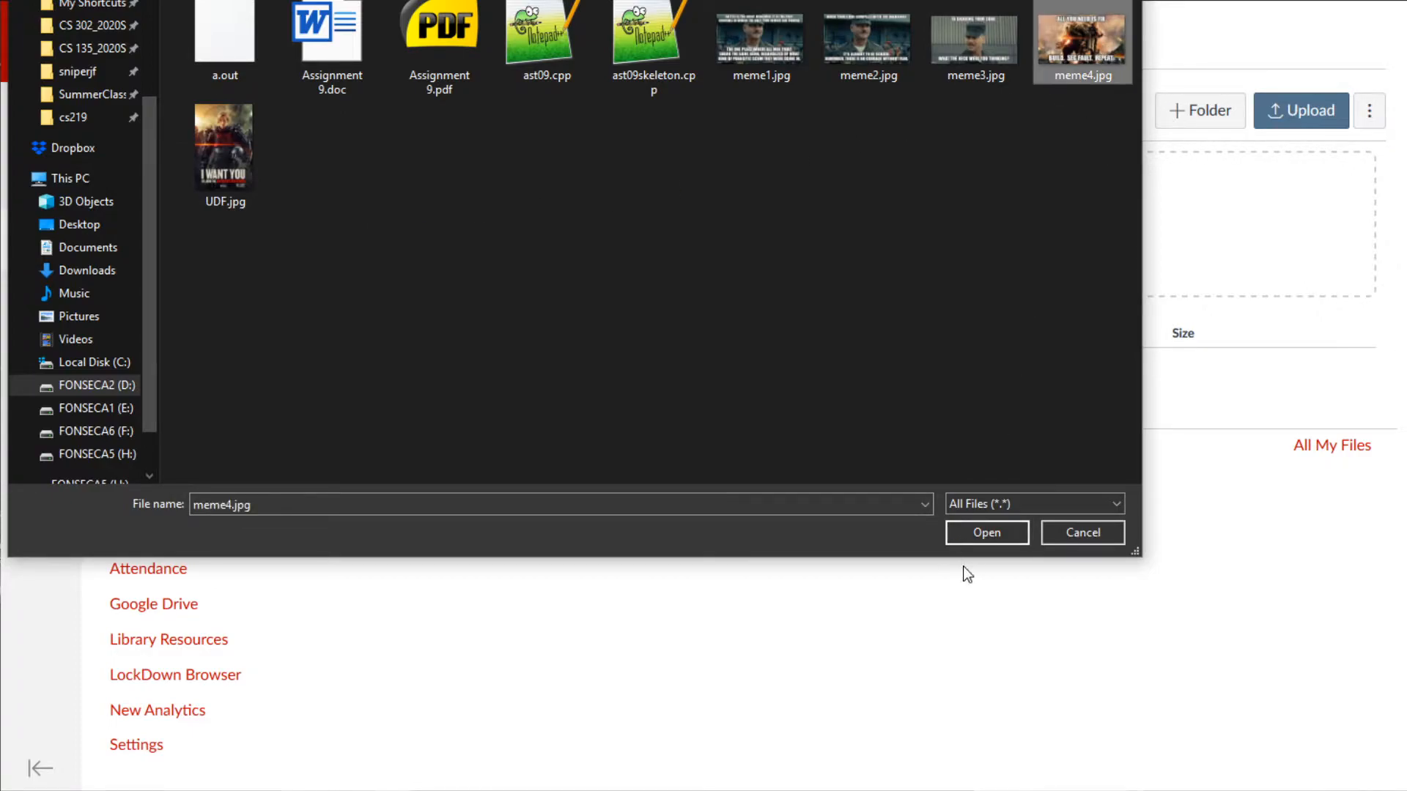
pyautogui.click(982, 533)
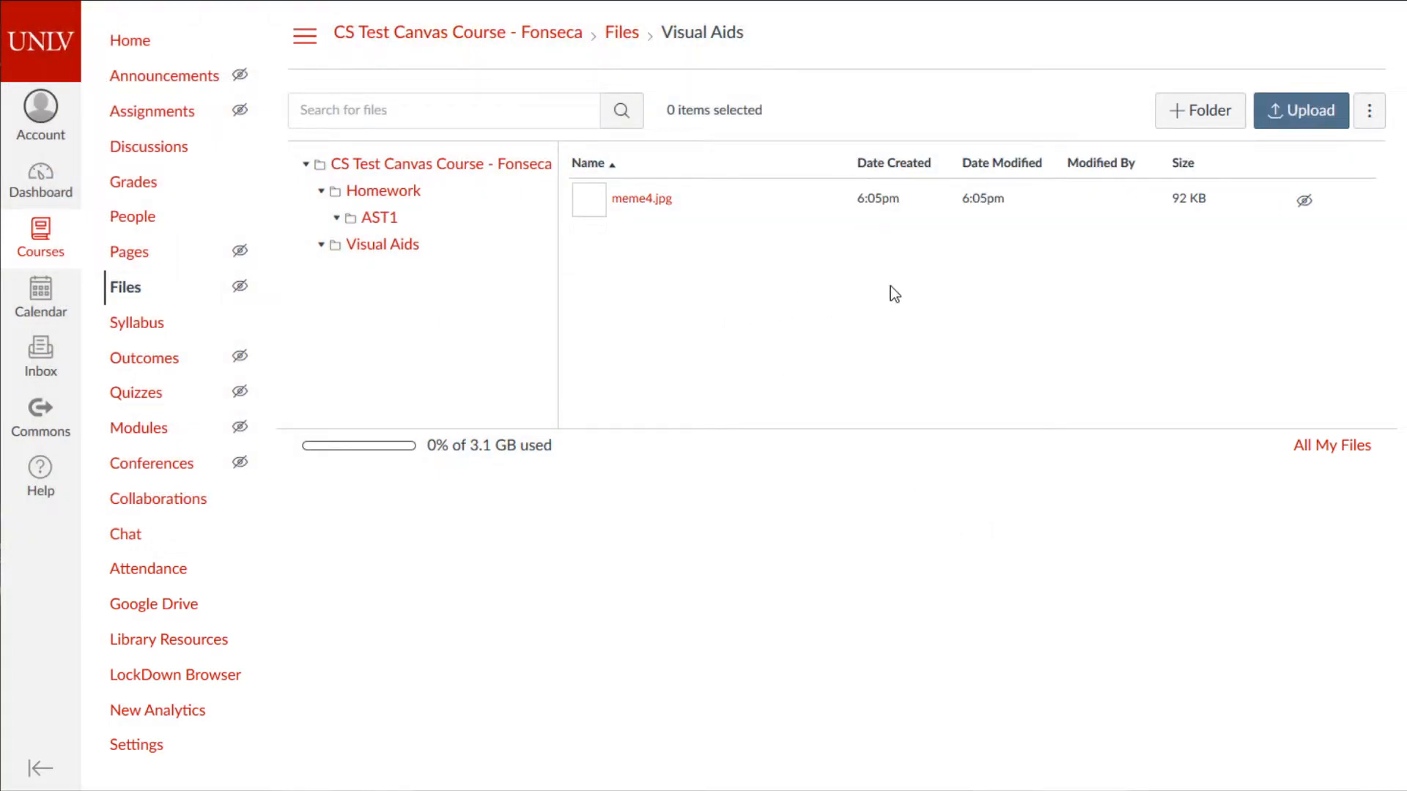
# - Begin a new top-level course folder named Syllabus
pyautogui.click(386, 164)
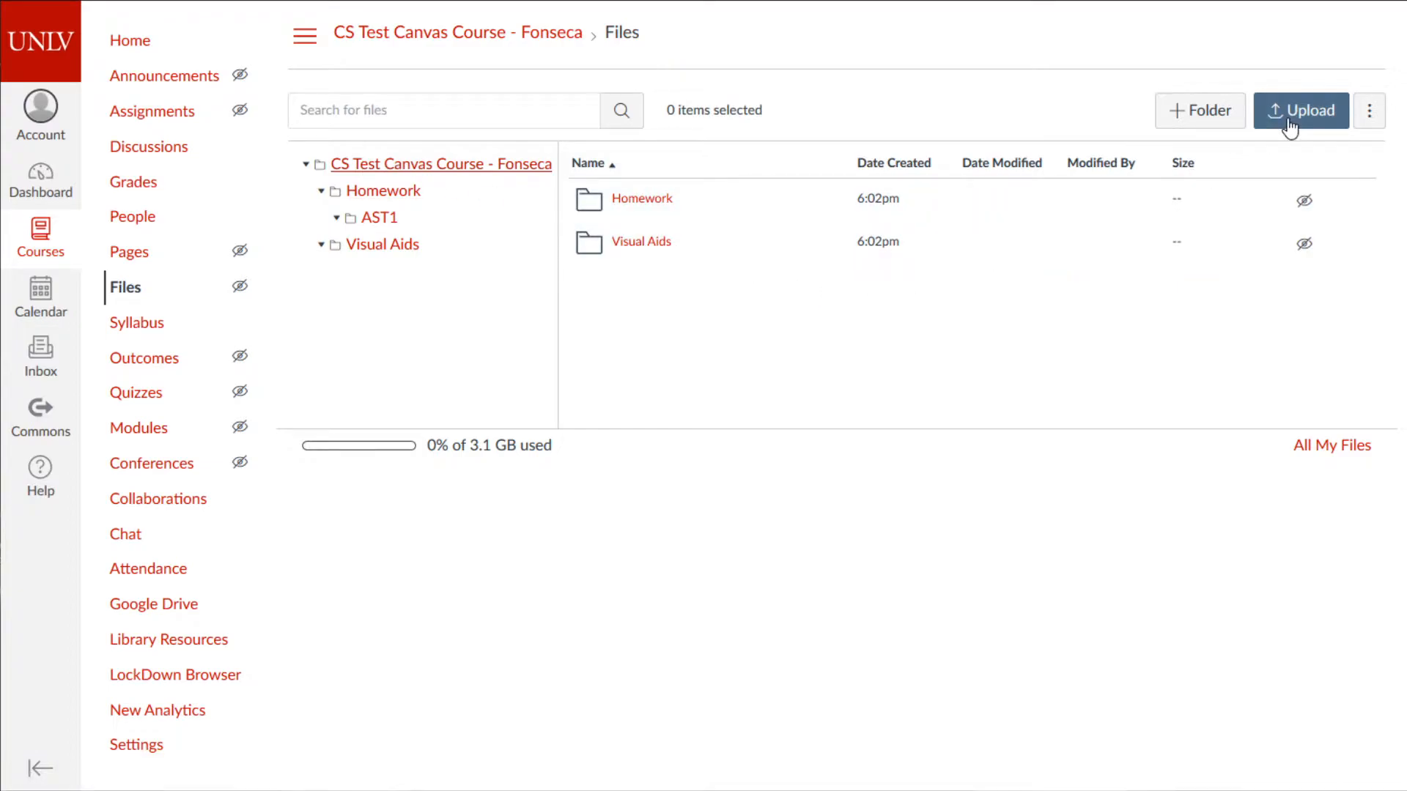
pyautogui.click(1197, 117)
pyautogui.write('Syllabus')
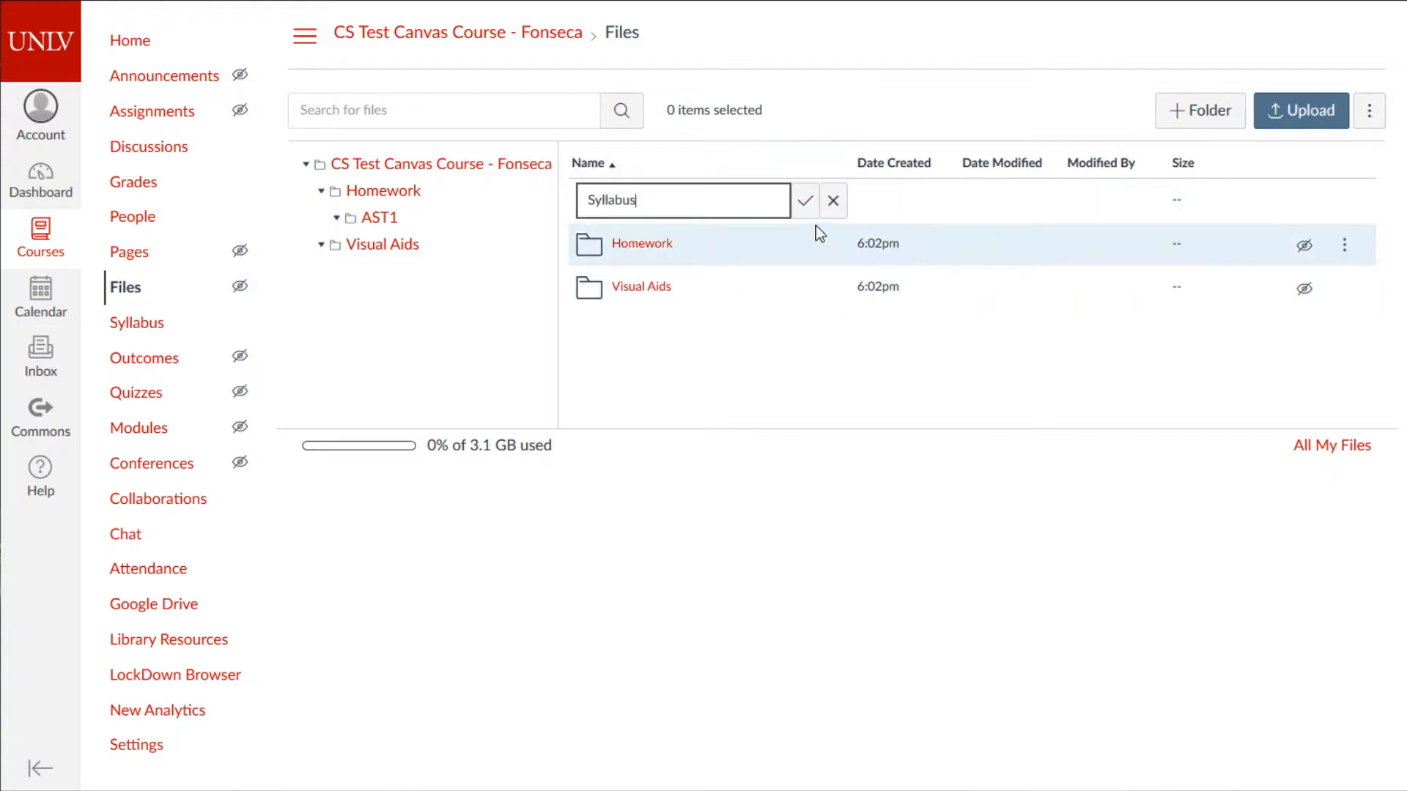
# - Create the Syllabus folder and make it available only to students with the link
pyautogui.click(809, 200)
pyautogui.click(1305, 244)
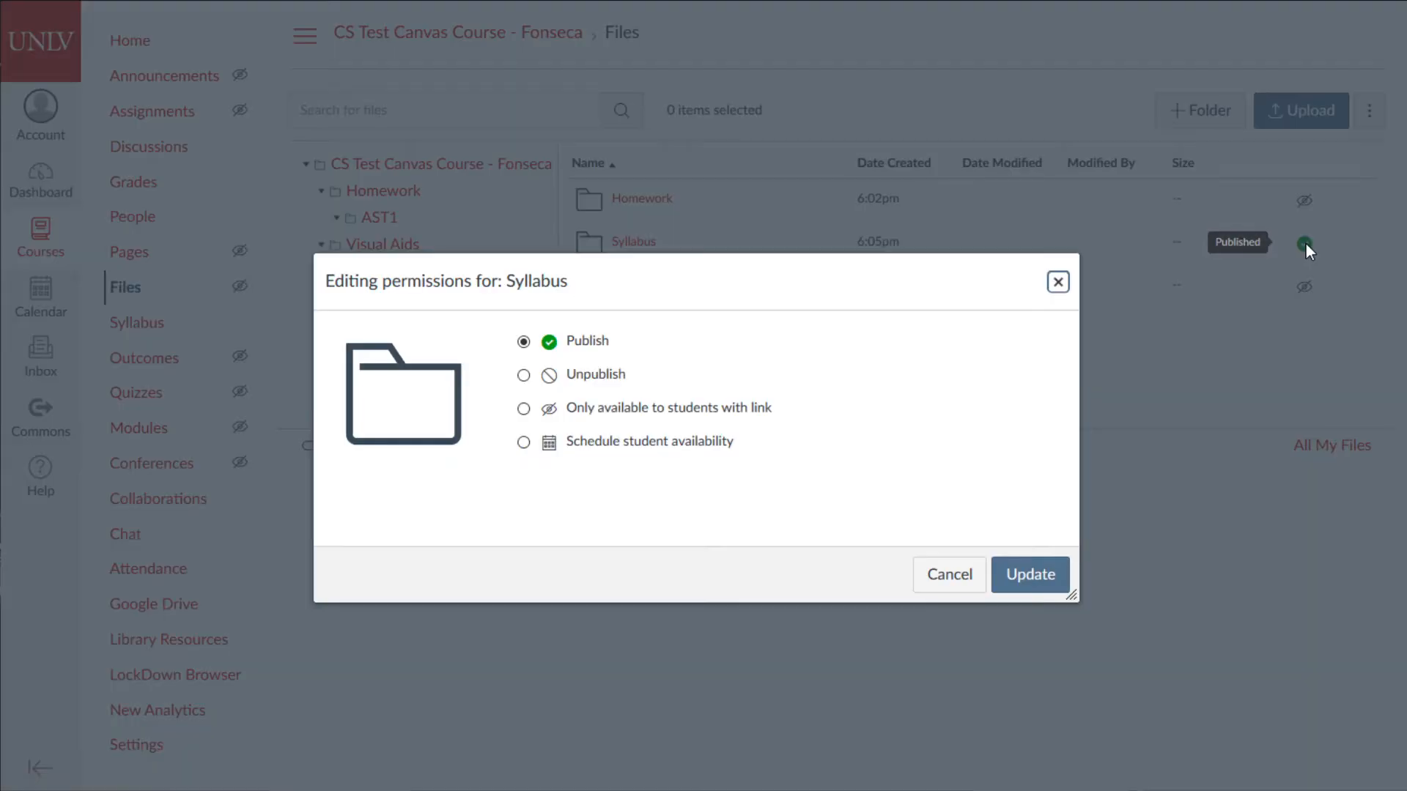
pyautogui.click(523, 408)
pyautogui.click(1026, 573)
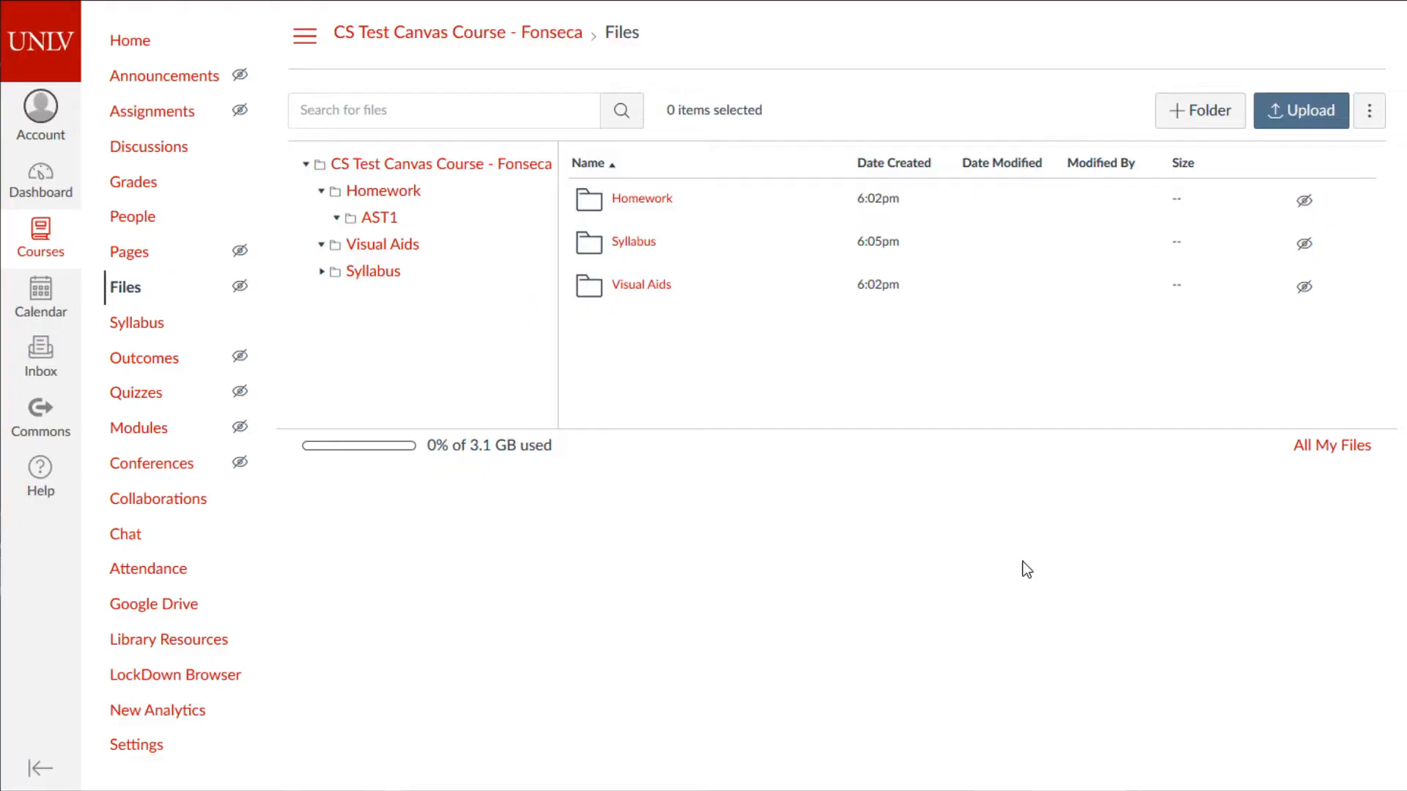
# - Upload Assignment 10.pdf from the Assignment10 folder into Syllabus
pyautogui.click(648, 244)
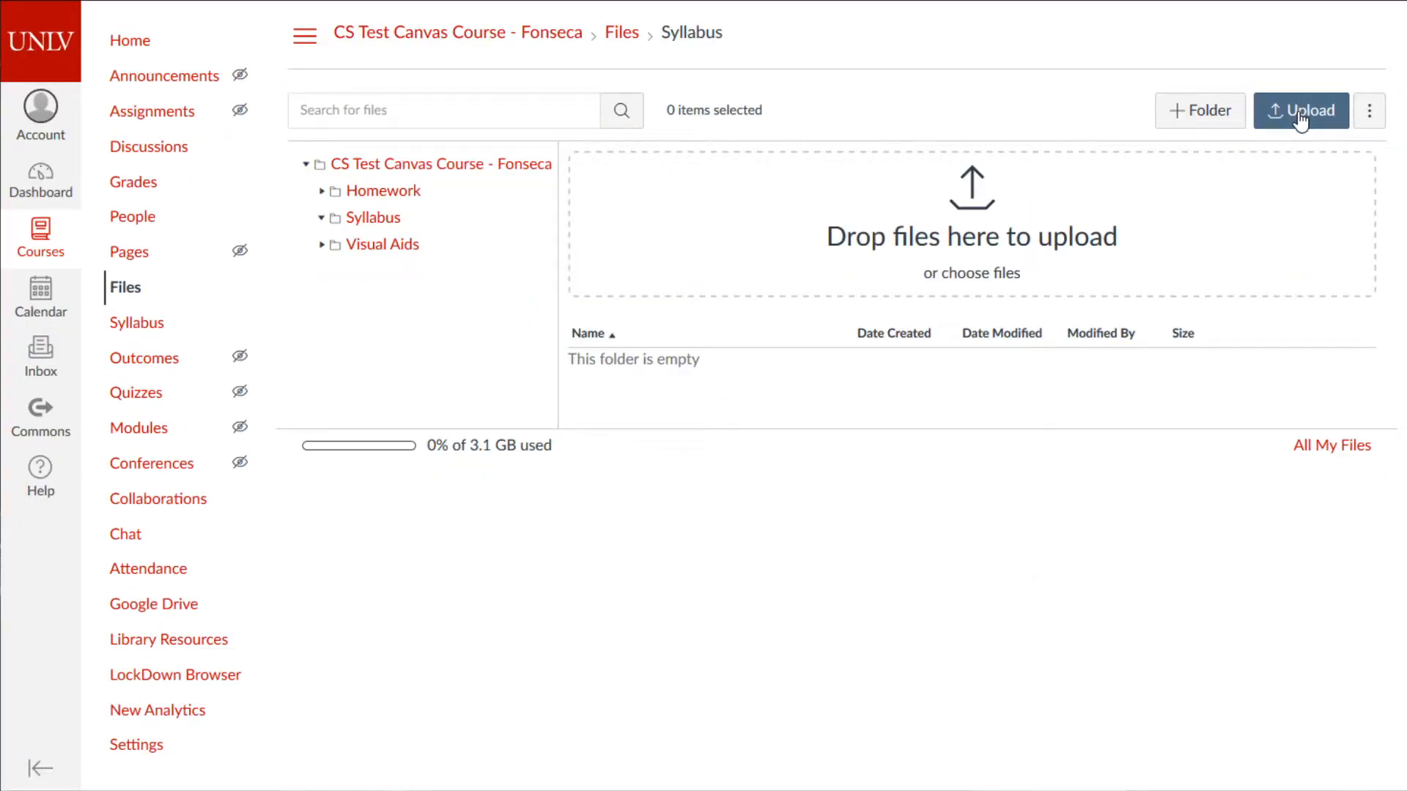
pyautogui.click(1301, 118)
pyautogui.click(429, 76)
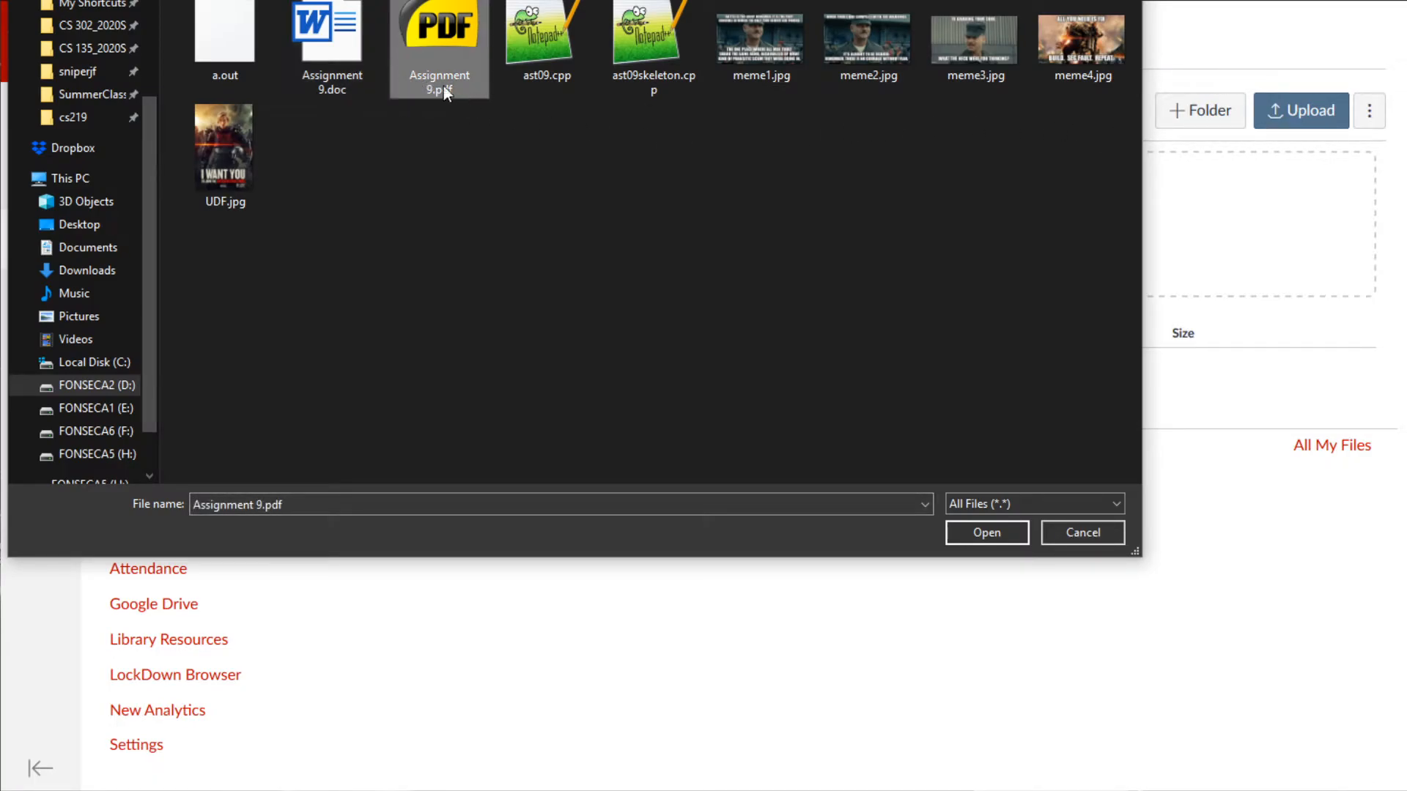
pyautogui.click(542, 1)
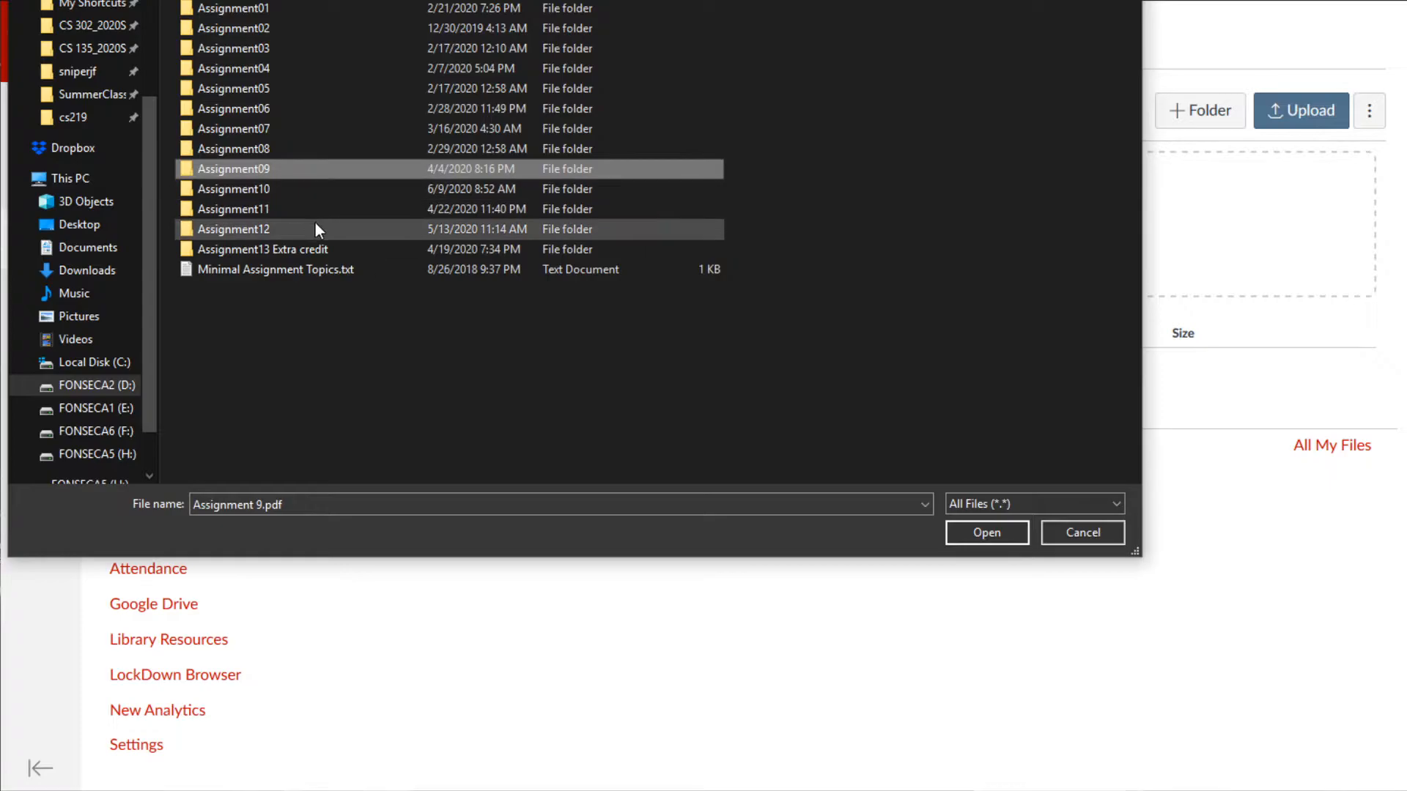
pyautogui.doubleClick(293, 189)
pyautogui.click(271, 48)
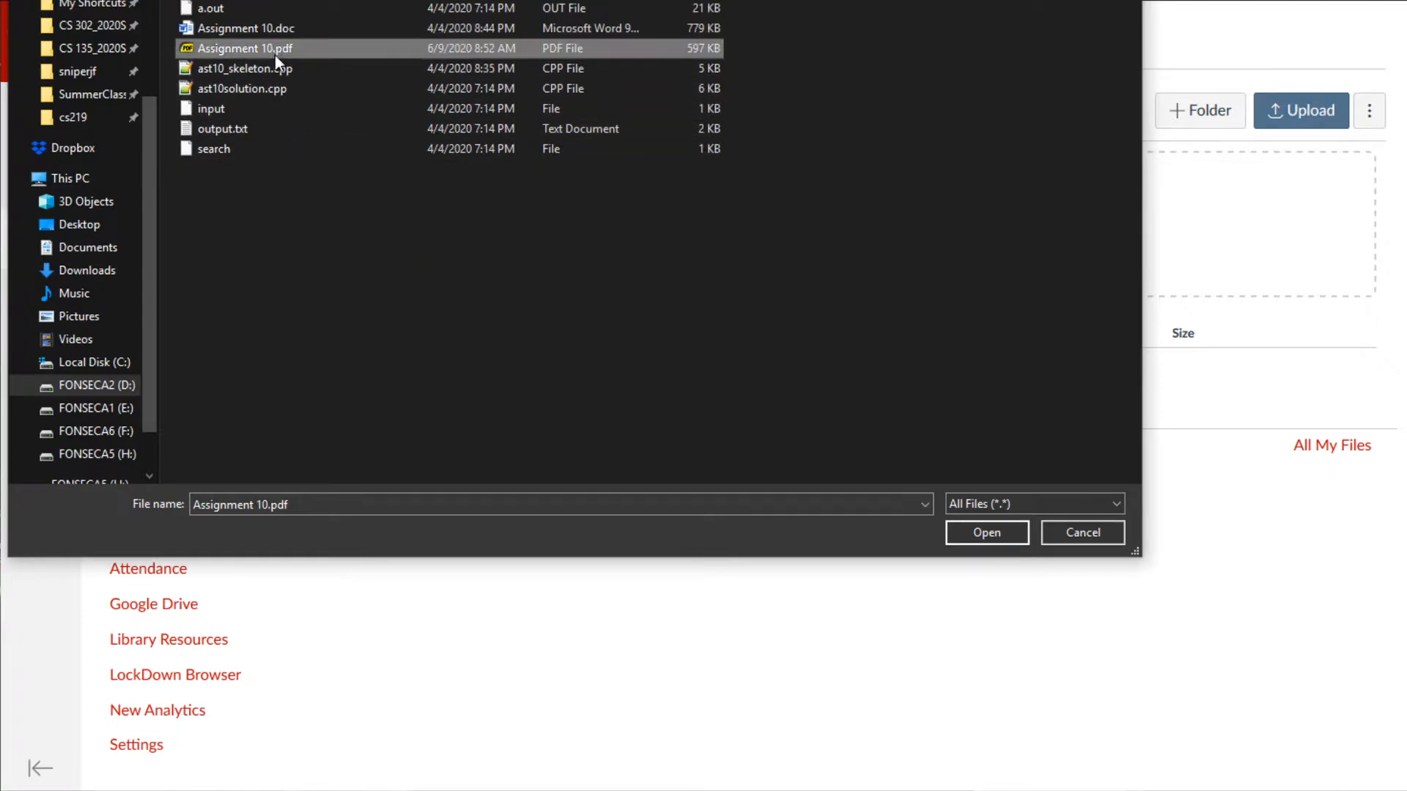
pyautogui.click(994, 535)
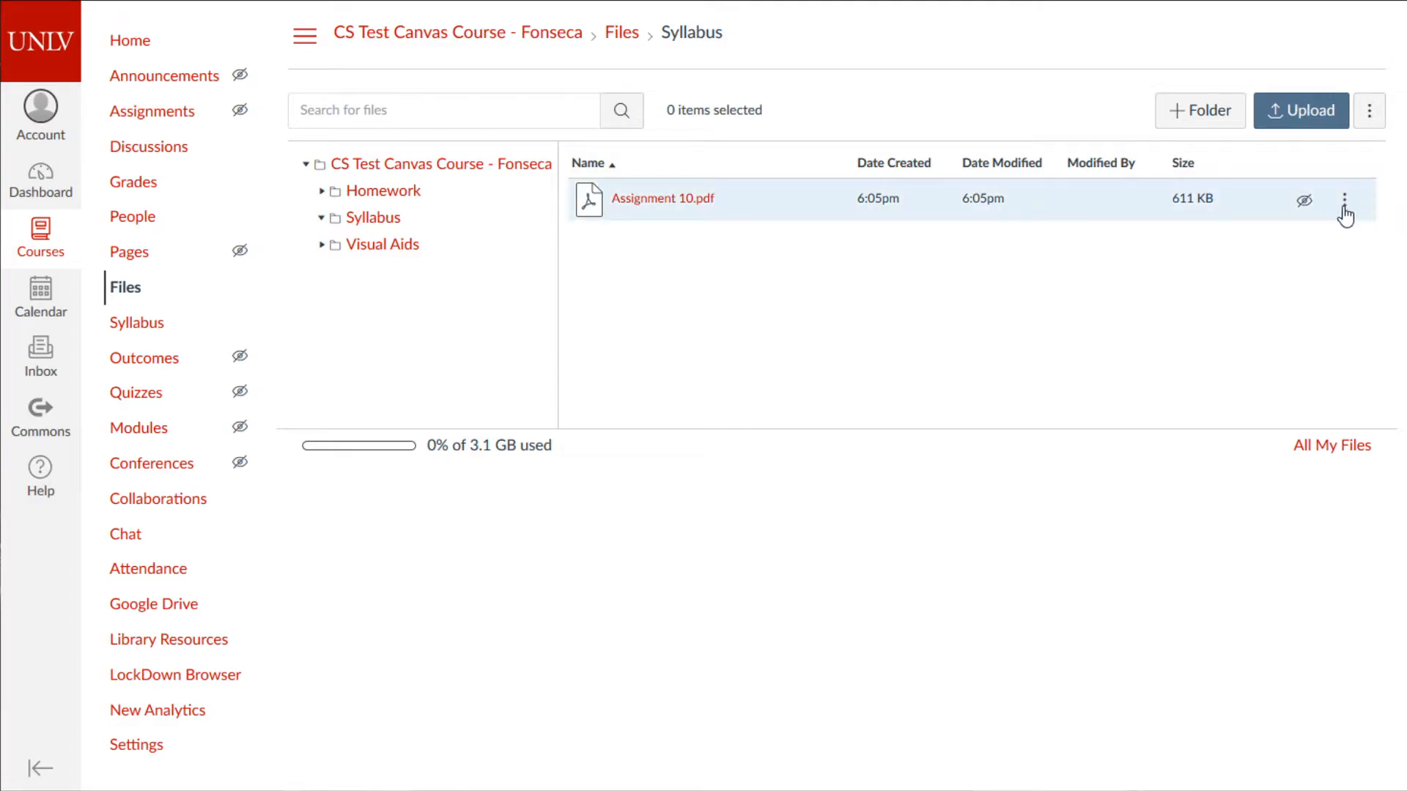
# - Rename Assignment 10.pdf to FakeSyllabus.pdf
pyautogui.click(1345, 205)
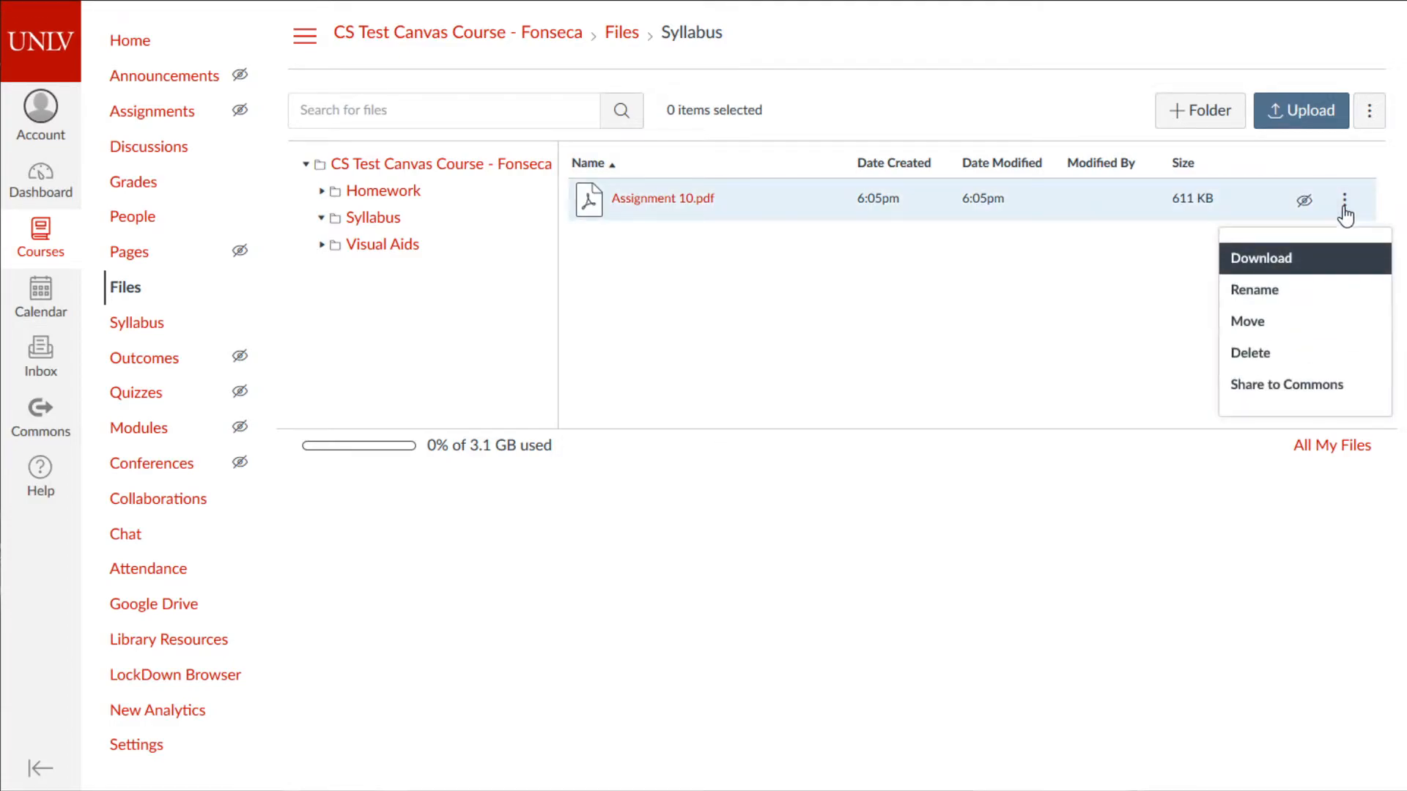
pyautogui.click(1264, 299)
pyautogui.write('Sylla')
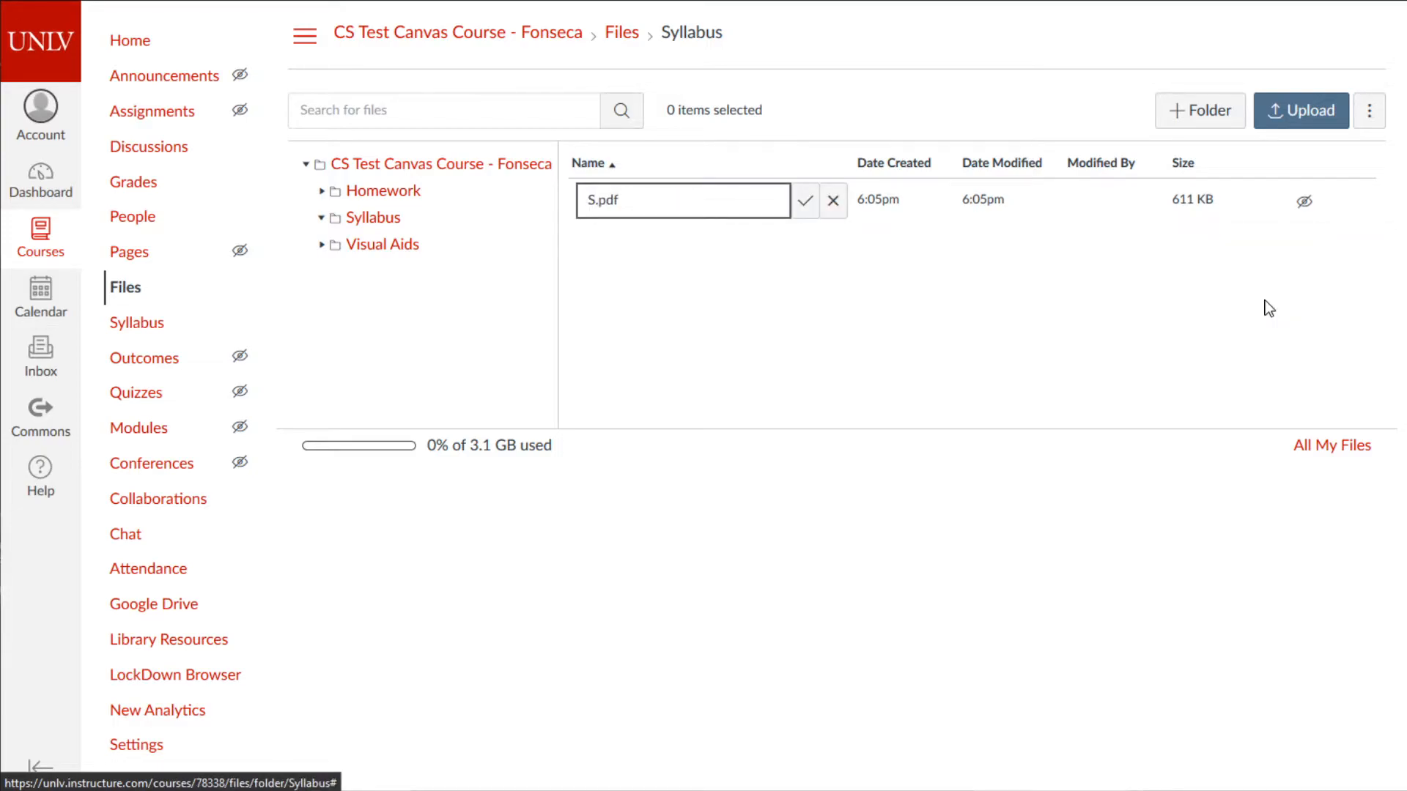
pyautogui.press('BackSpace')
pyautogui.press('BackSpace')
pyautogui.press('BackSpace')
pyautogui.press('BackSpace')
pyautogui.press('BackSpace')
pyautogui.write('FakeSyllabus')
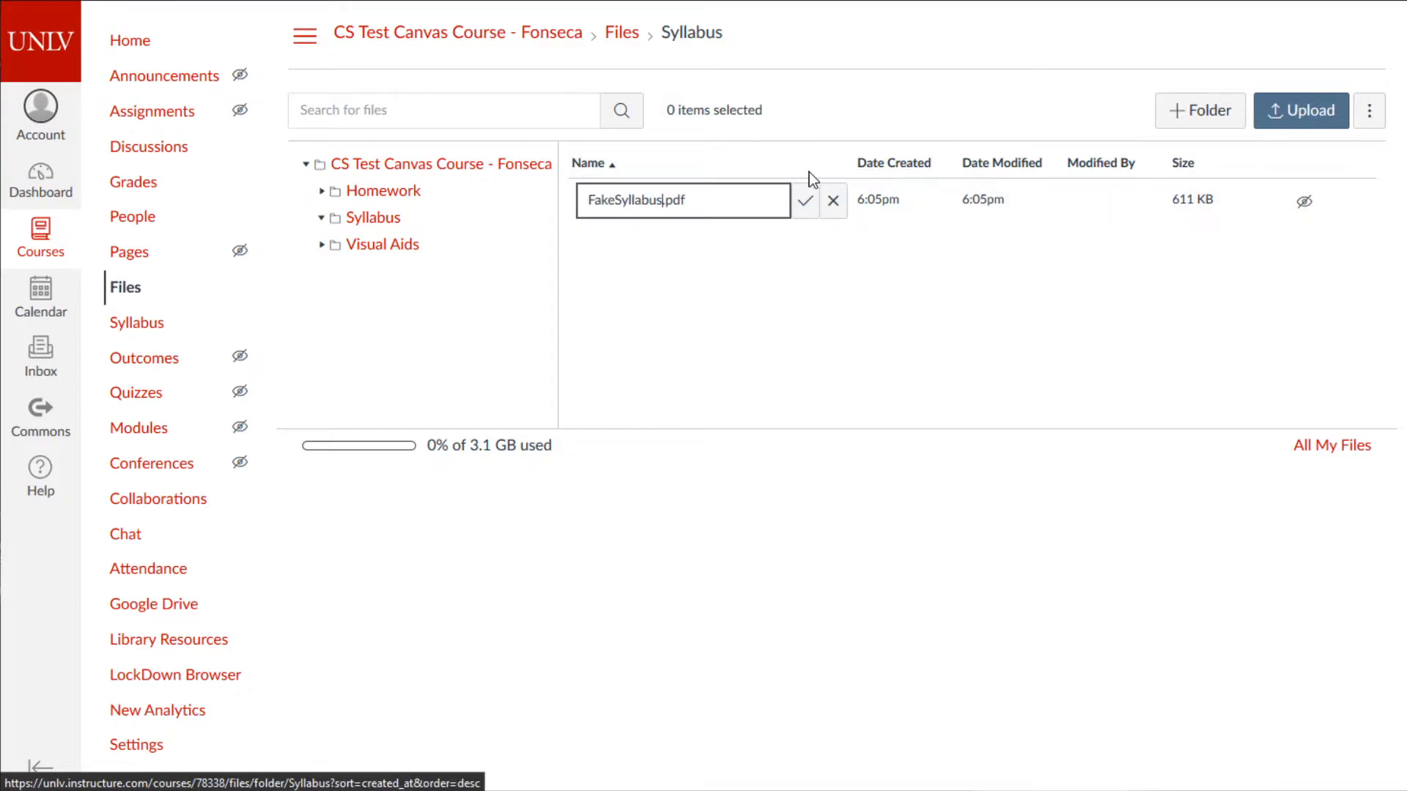
pyautogui.click(805, 199)
# - Start deleting FakeSyllabus.pdf but cancel, keeping the file
pyautogui.click(1352, 203)
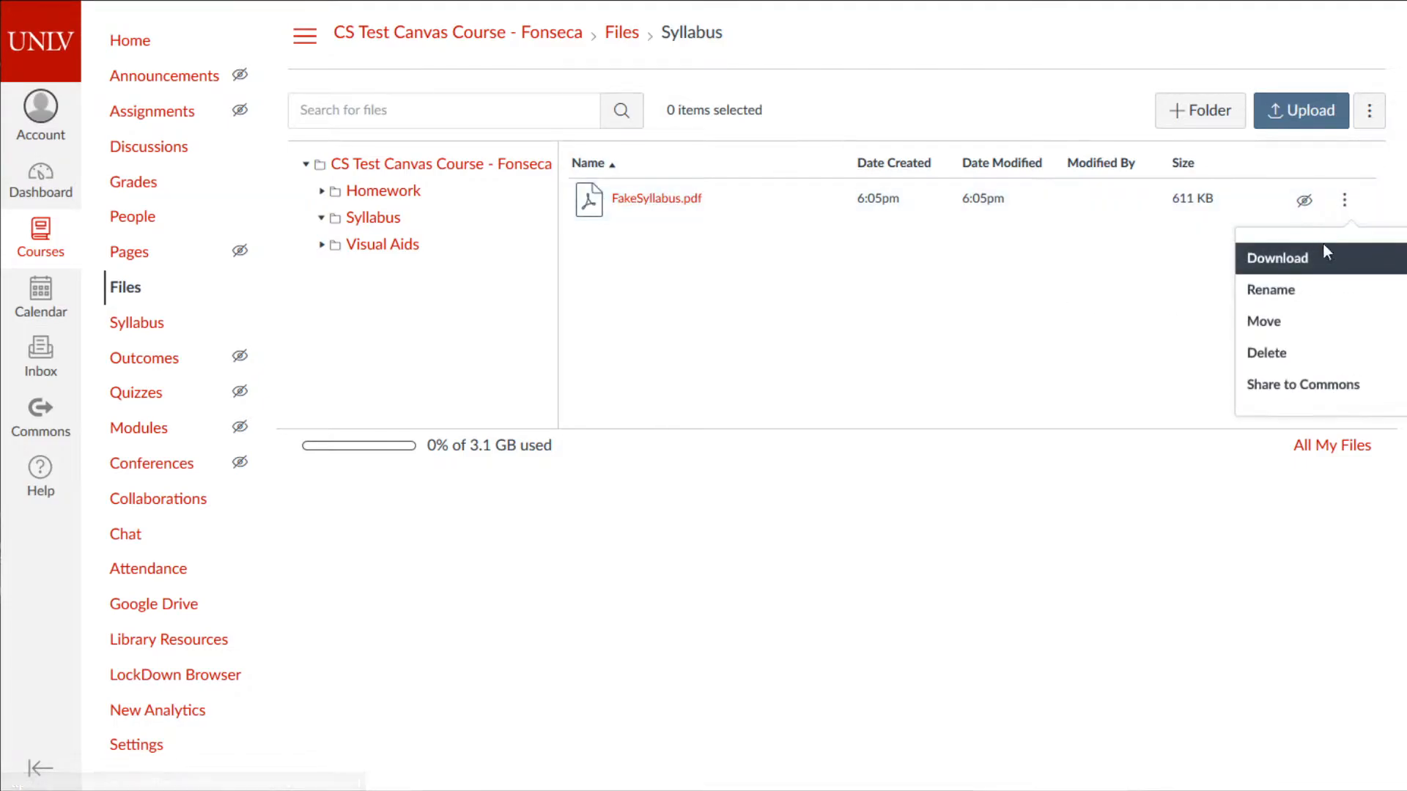
pyautogui.click(1298, 355)
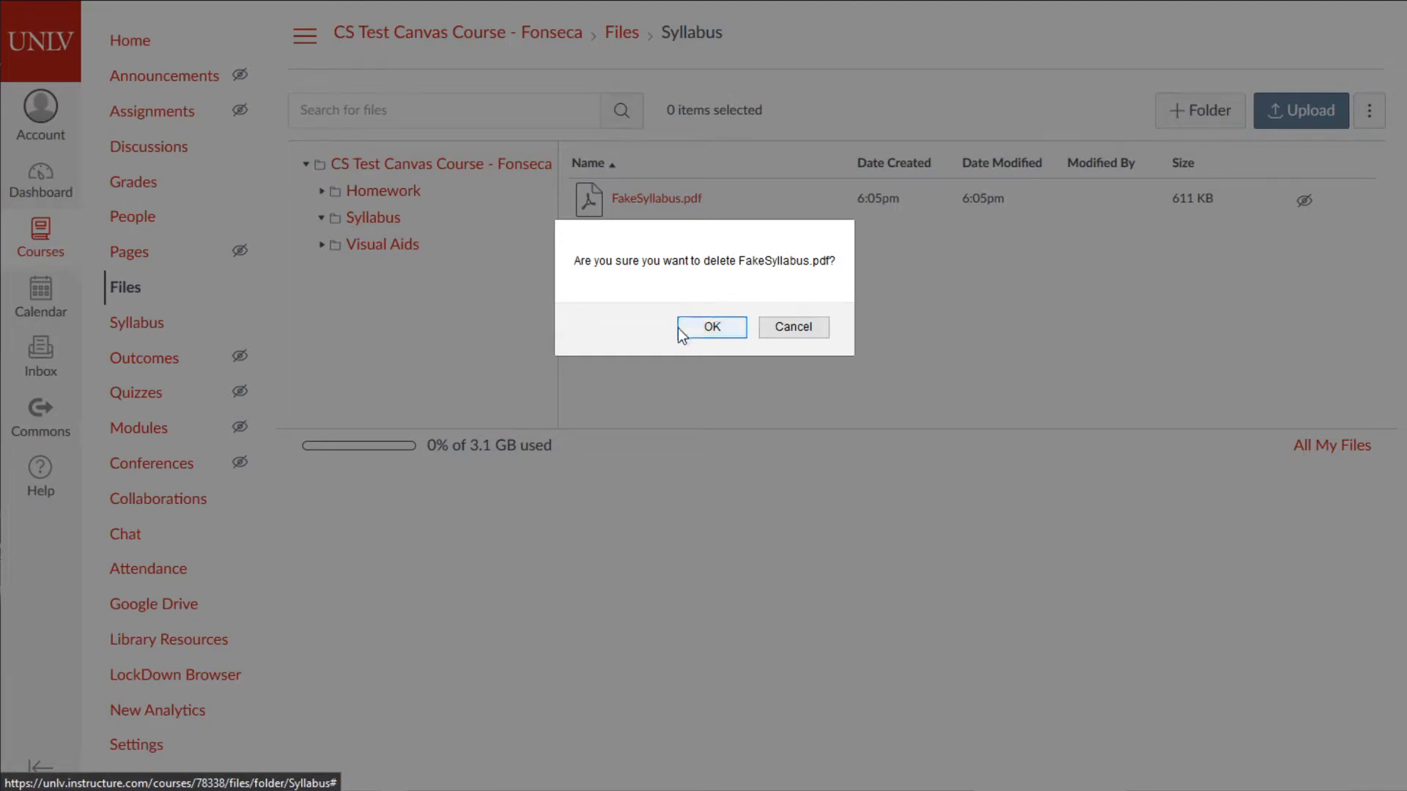
pyautogui.click(814, 334)
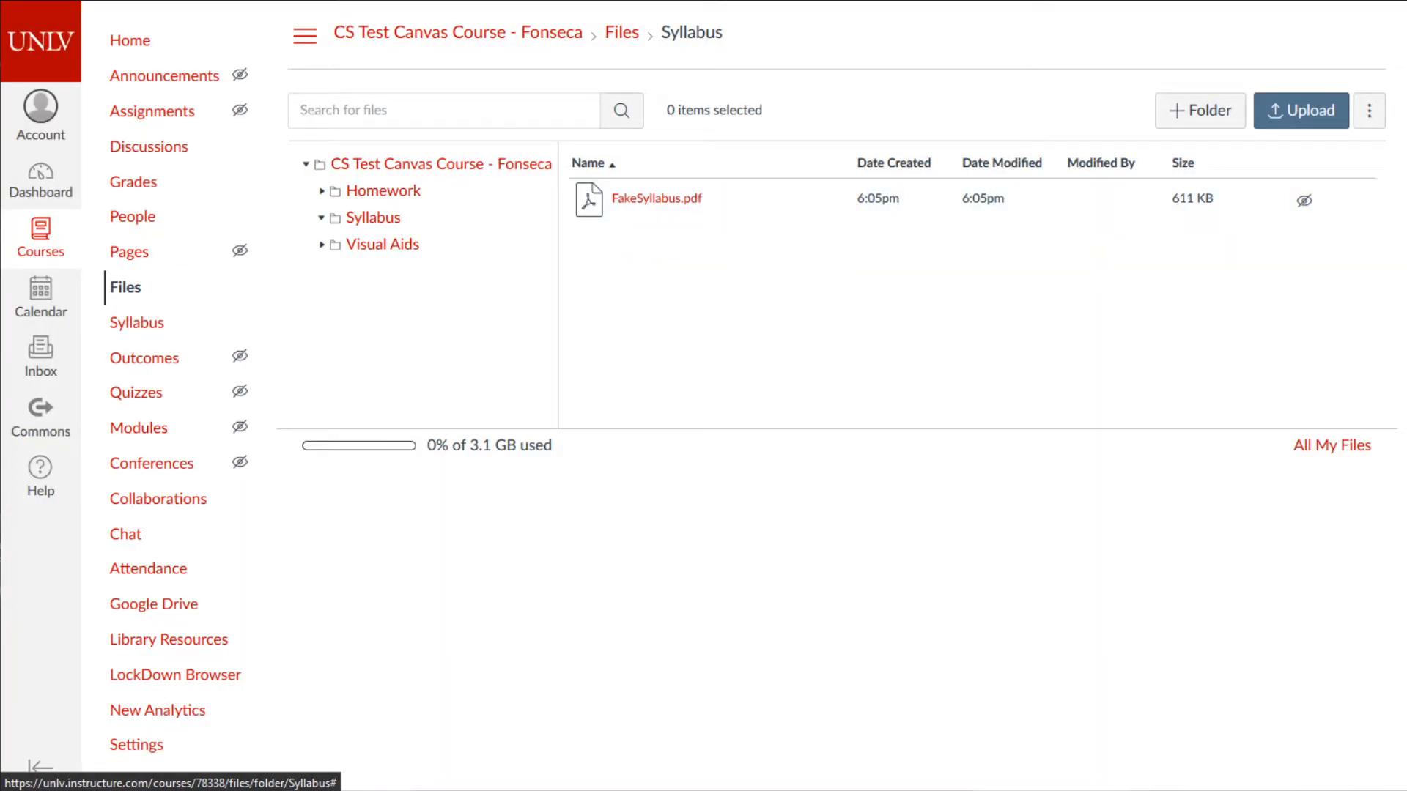
# - In Notepad, delete the 'hosting files' line from the topic list
pyautogui.hotkey('alt', 'Tab')
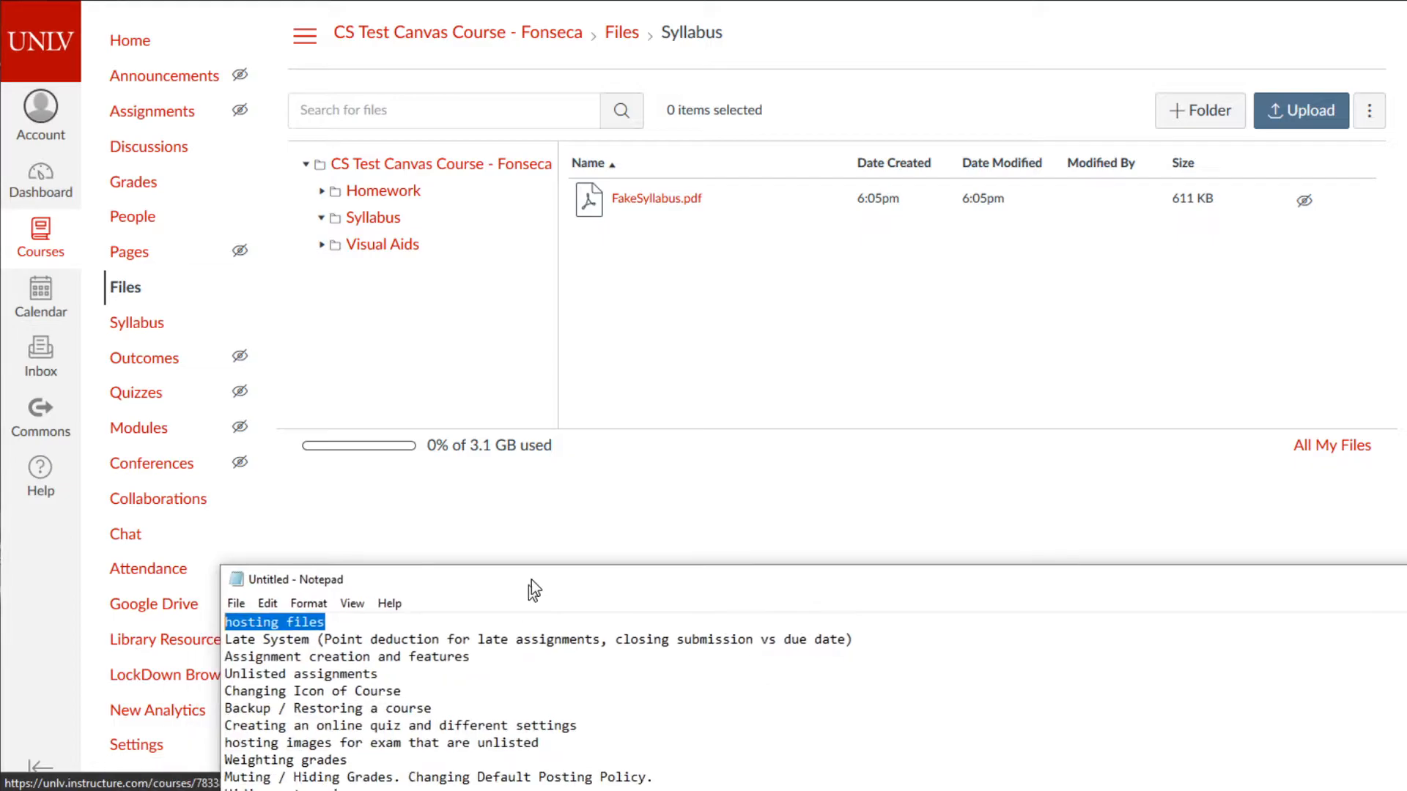
pyautogui.moveTo(367, 606); pyautogui.dragTo(207, 601)
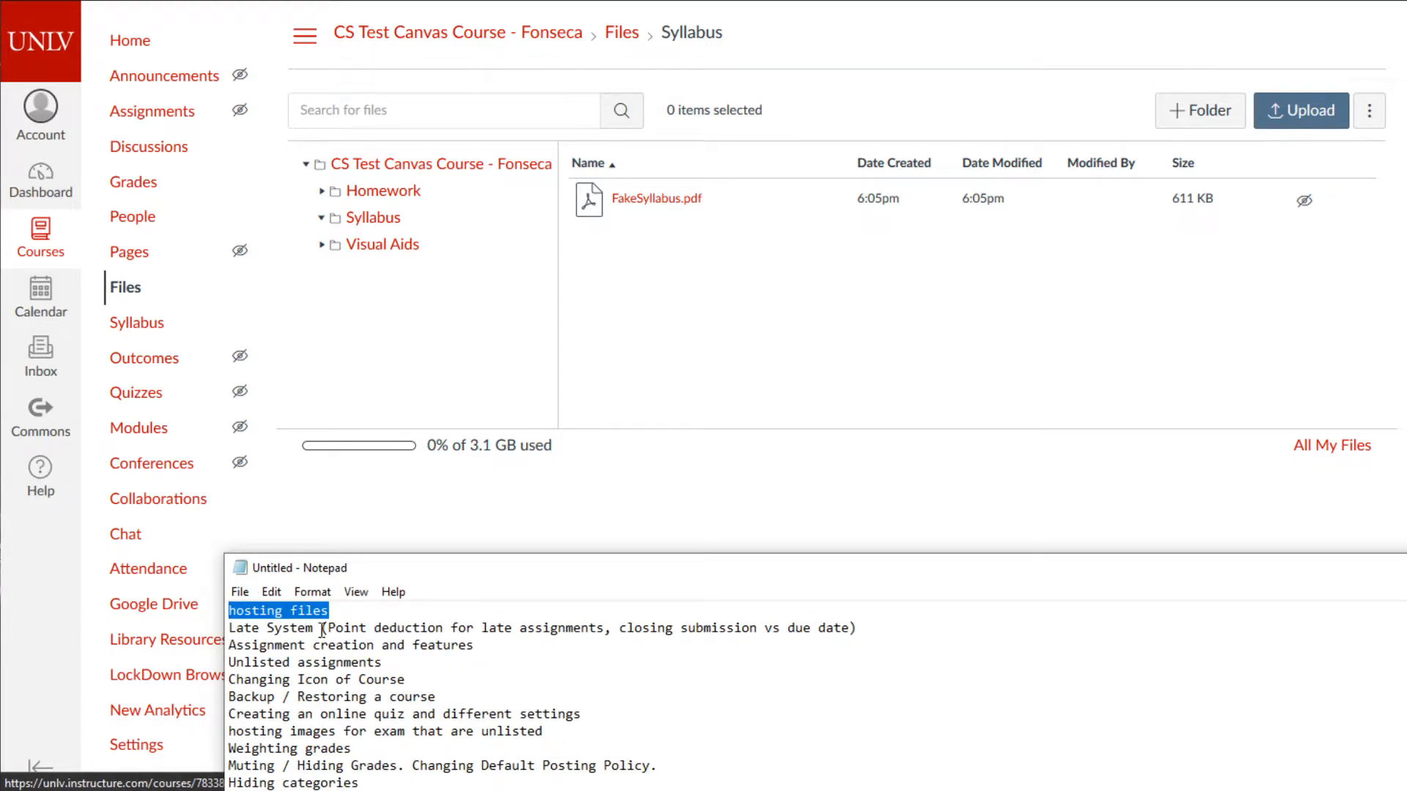
pyautogui.press('Delete')
pyautogui.press('Delete')
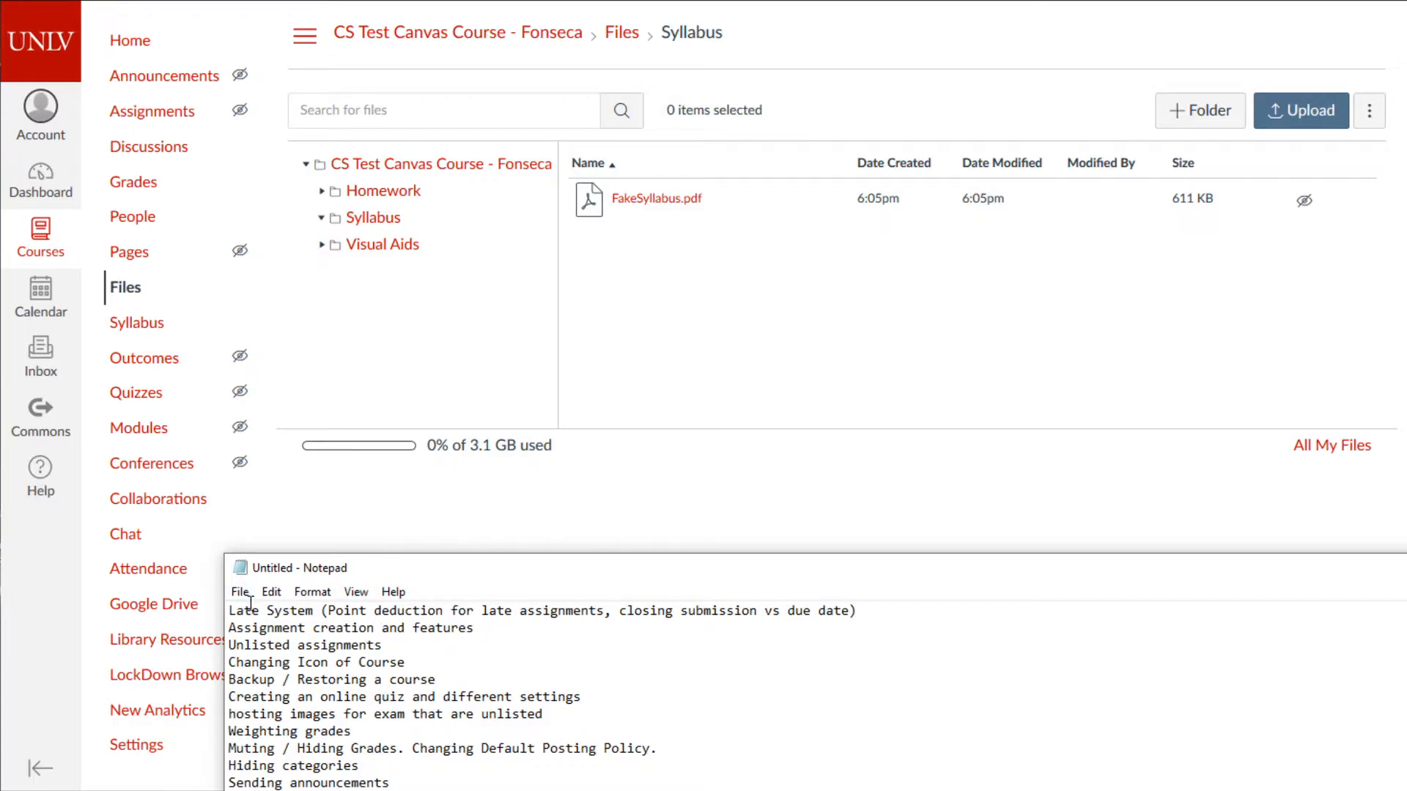
pyautogui.moveTo(259, 620); pyautogui.dragTo(804, 612)
pyautogui.click(546, 679)
# - Move the Late System line below 'Assignment creation and features' in the topic list
pyautogui.moveTo(229, 610); pyautogui.dragTo(925, 598)
pyautogui.hotkey('ctrl', 'c')
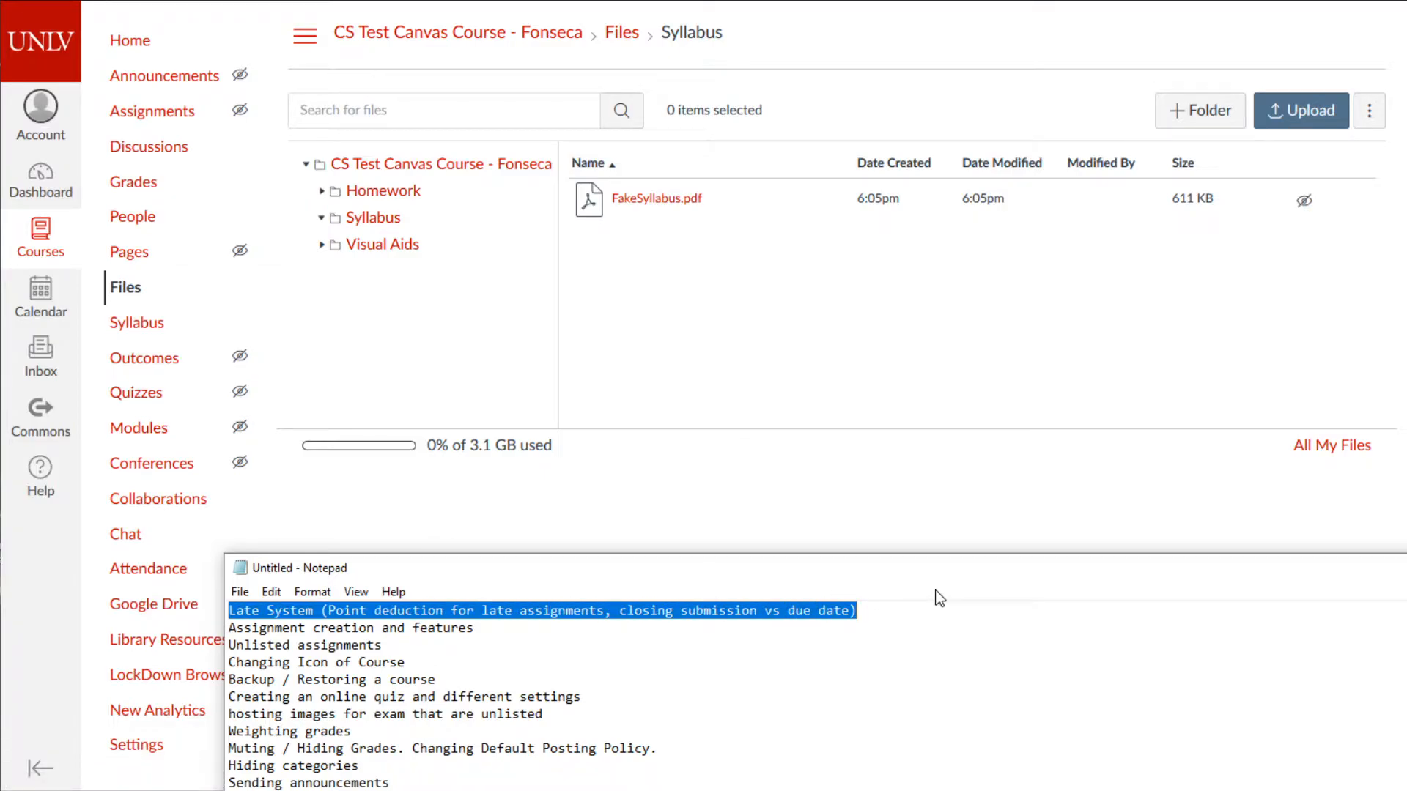
pyautogui.press('Delete')
pyautogui.press('Down')
pyautogui.press('Down')
pyautogui.press('Return')
pyautogui.press('Up')
pyautogui.hotkey('ctrl', 'v')
pyautogui.press('Up')
pyautogui.press('Up')
pyautogui.press('Delete')
pyautogui.hotkey('shift', 'End')
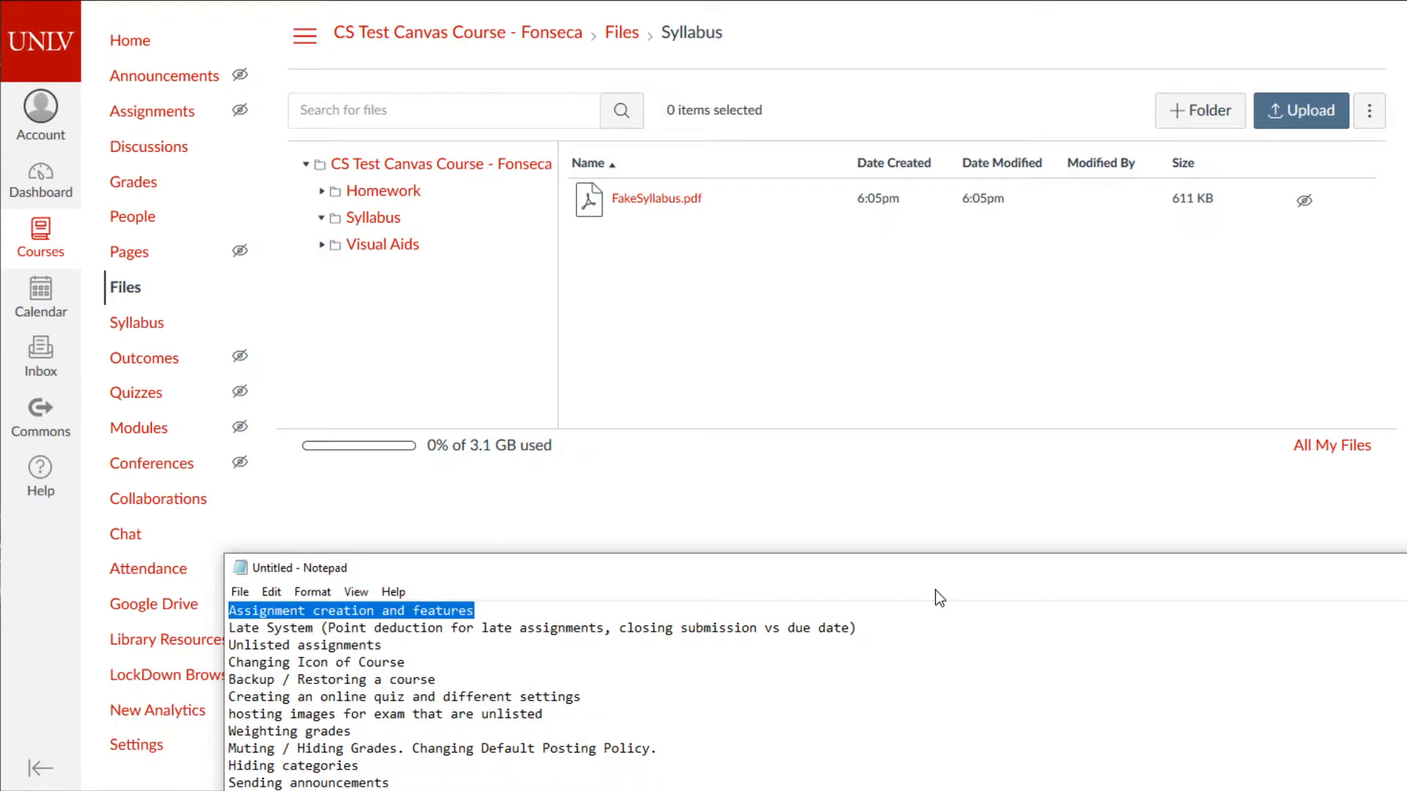
pyautogui.moveTo(807, 582); pyautogui.dragTo(590, 790)
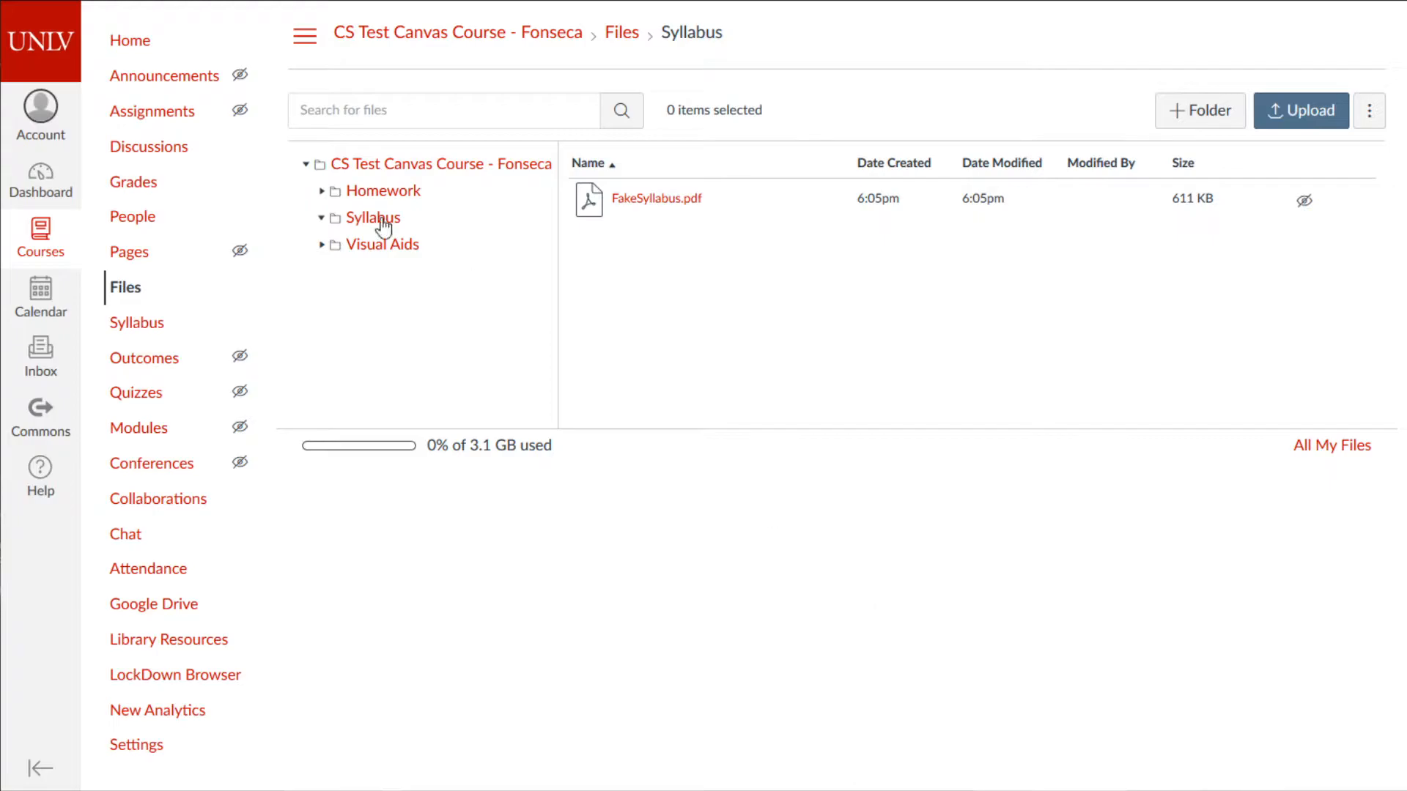
pyautogui.click(130, 43)
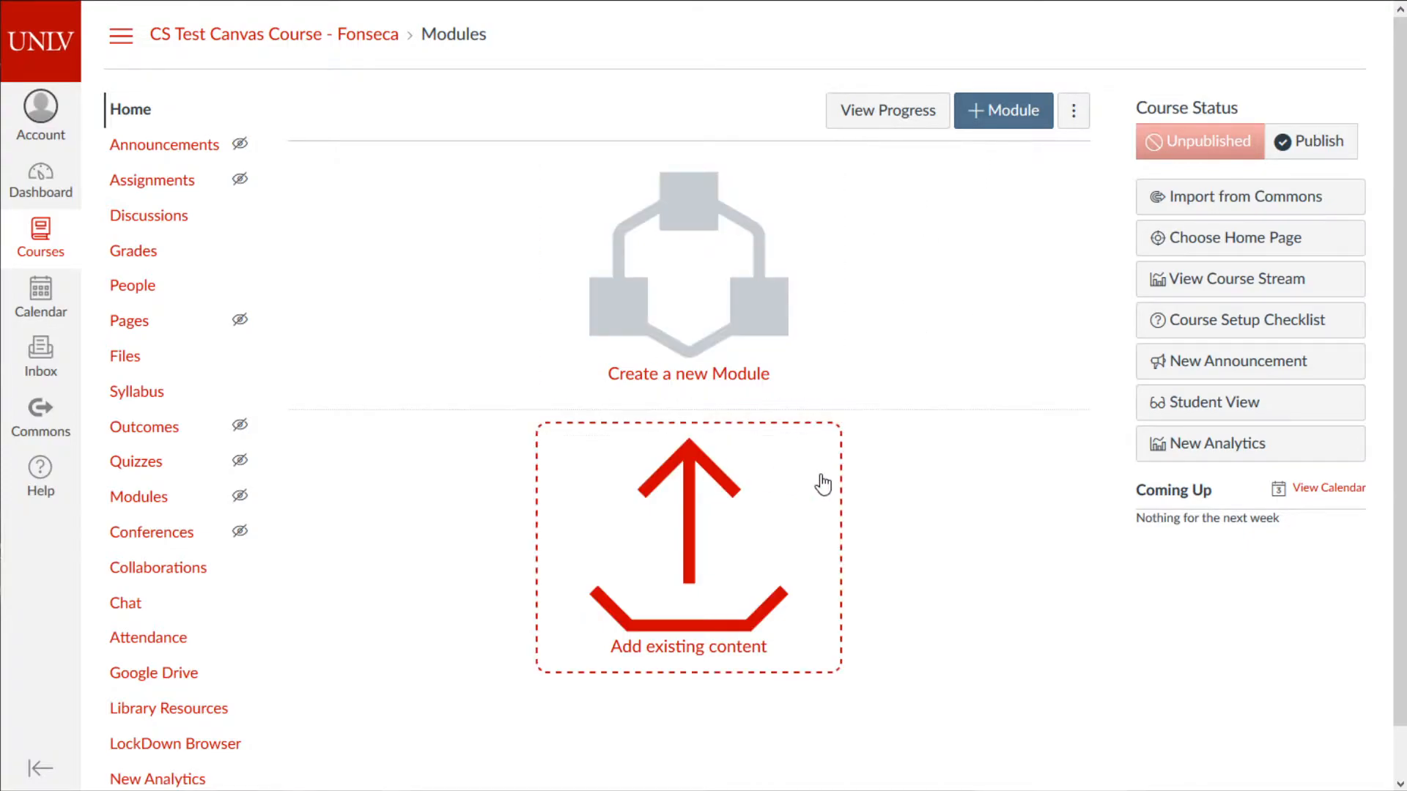
# - Visit the Assignments list, then return to the course home showing empty Modules
pyautogui.click(151, 193)
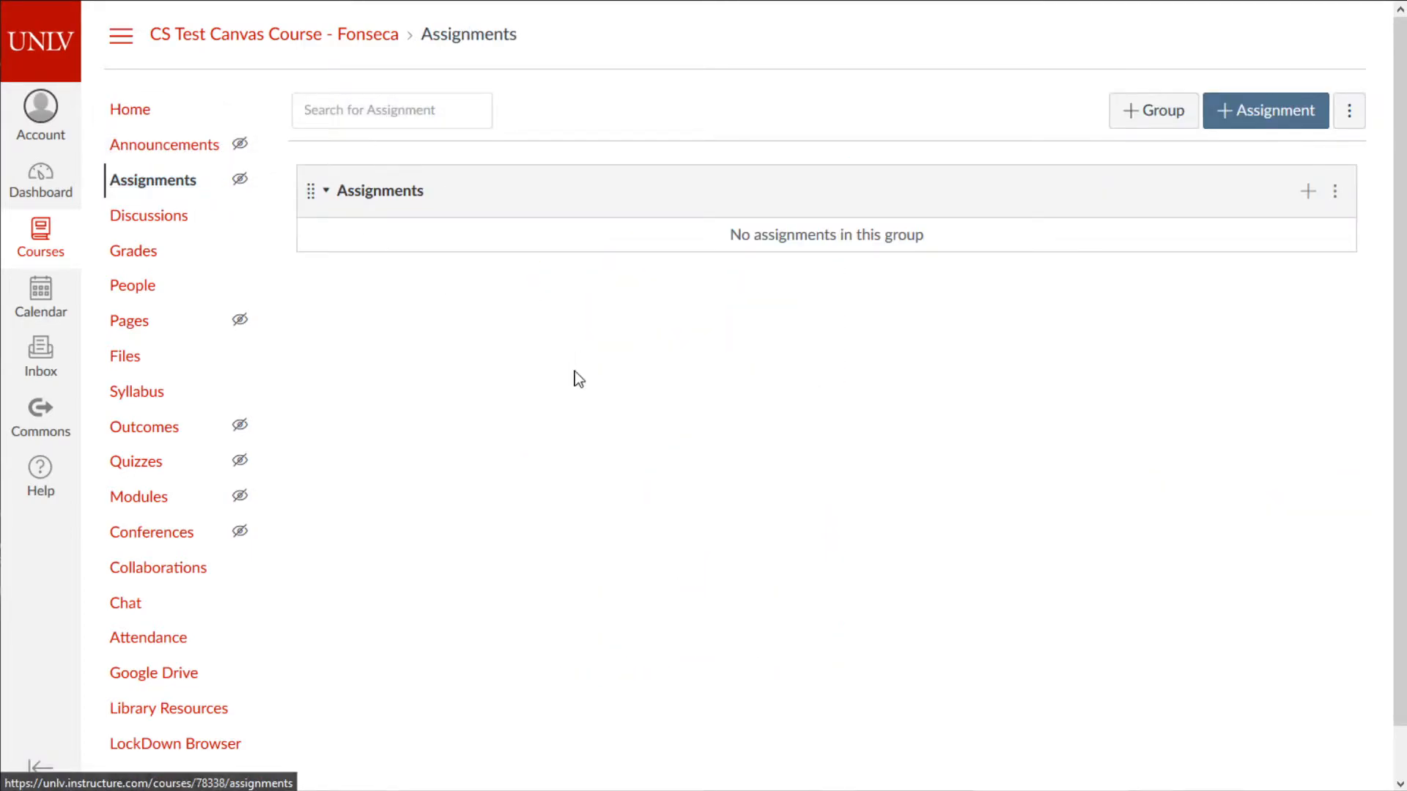
pyautogui.click(137, 110)
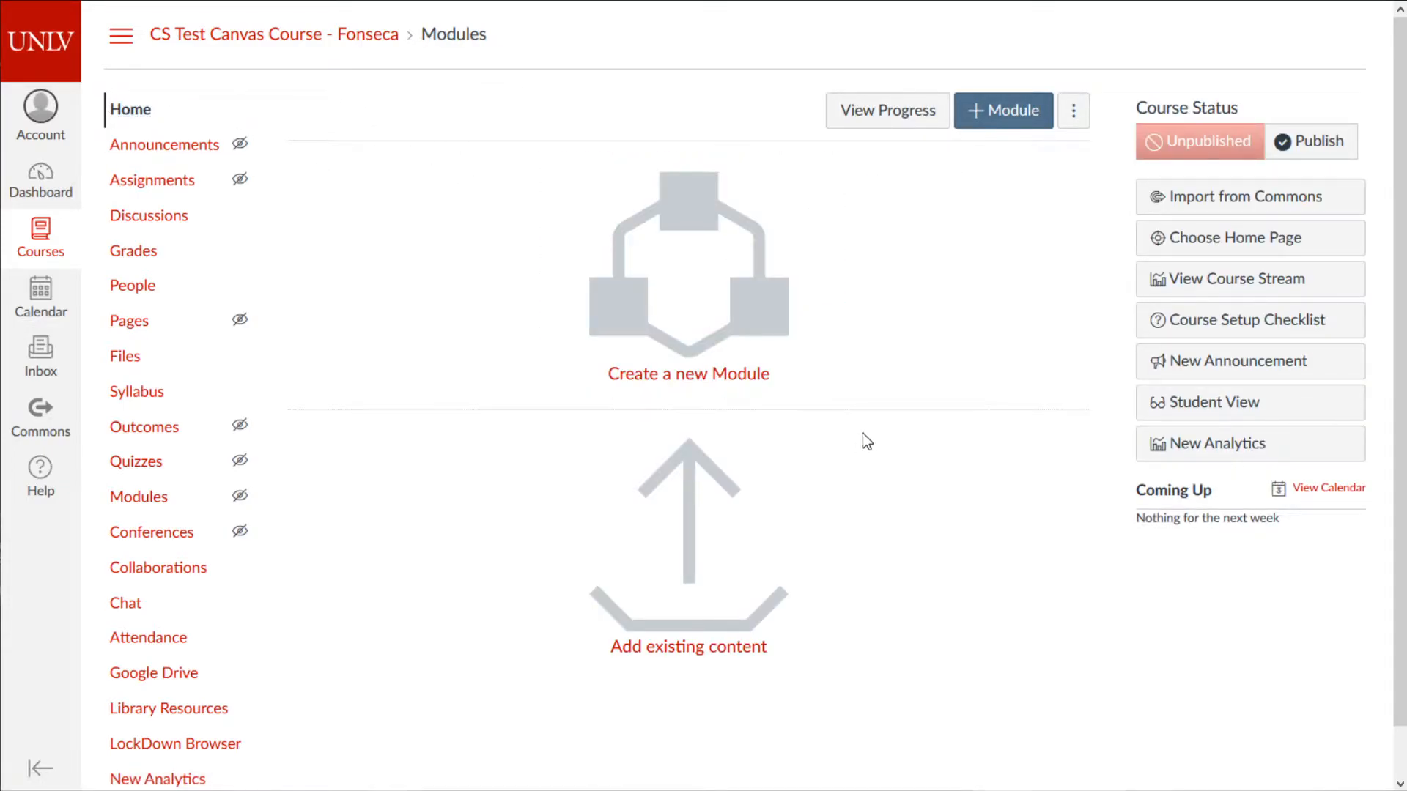
# - Add a module named 'Week 1: Intro to C++' with Lock until left unchecked
pyautogui.click(1001, 124)
pyautogui.click(749, 312)
pyautogui.write('Week 1')
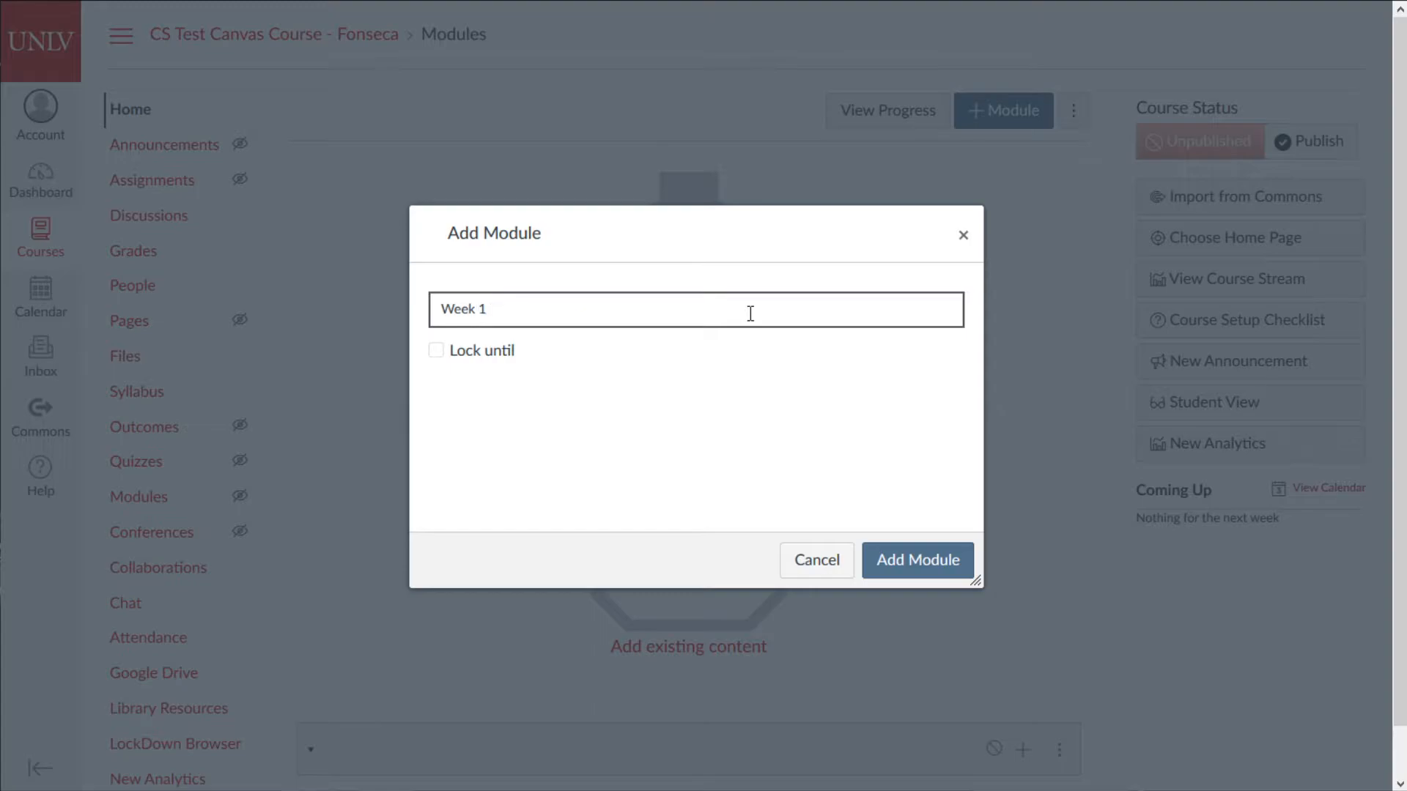
pyautogui.write(': Intro to C++')
pyautogui.click(491, 355)
pyautogui.click(567, 393)
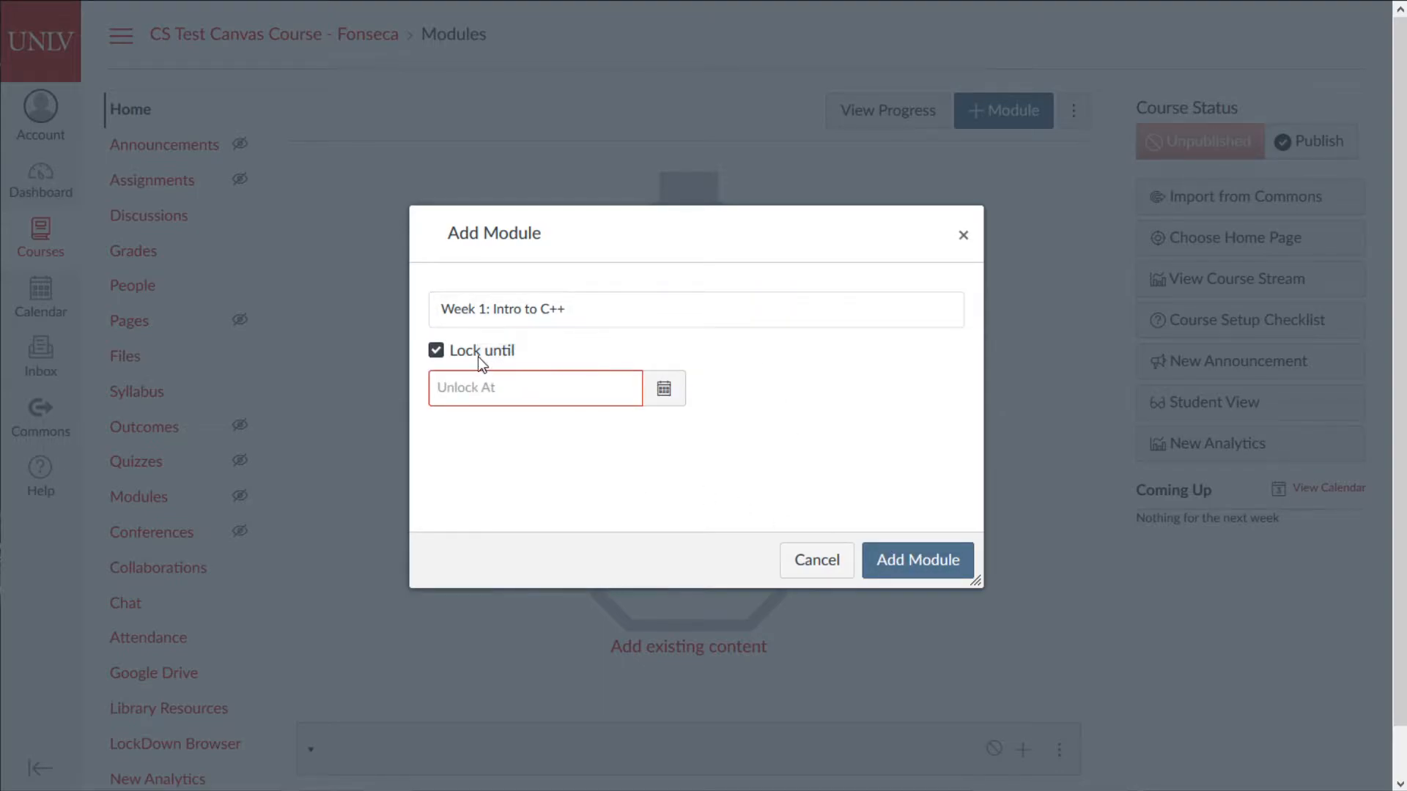
pyautogui.click(662, 389)
pyautogui.click(784, 430)
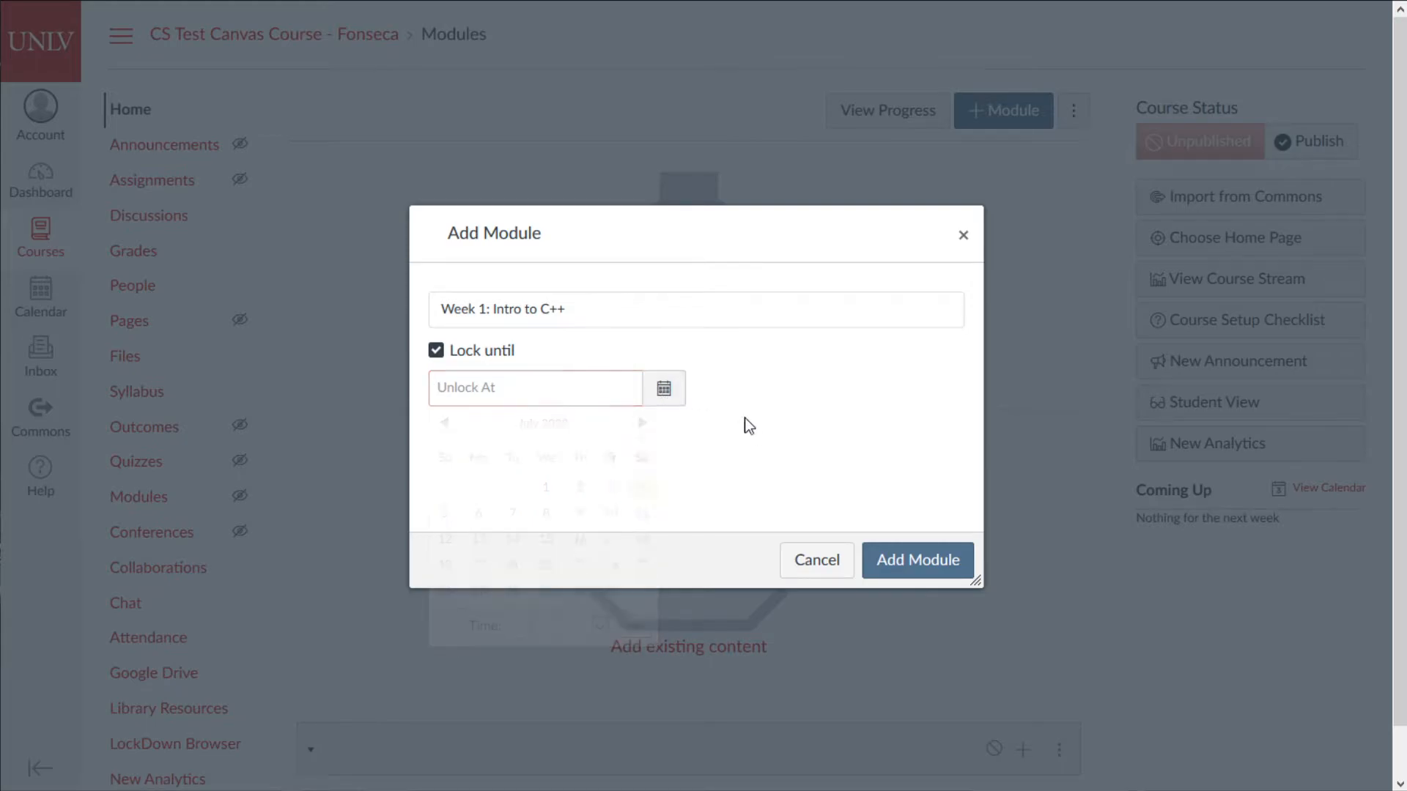
pyautogui.click(492, 348)
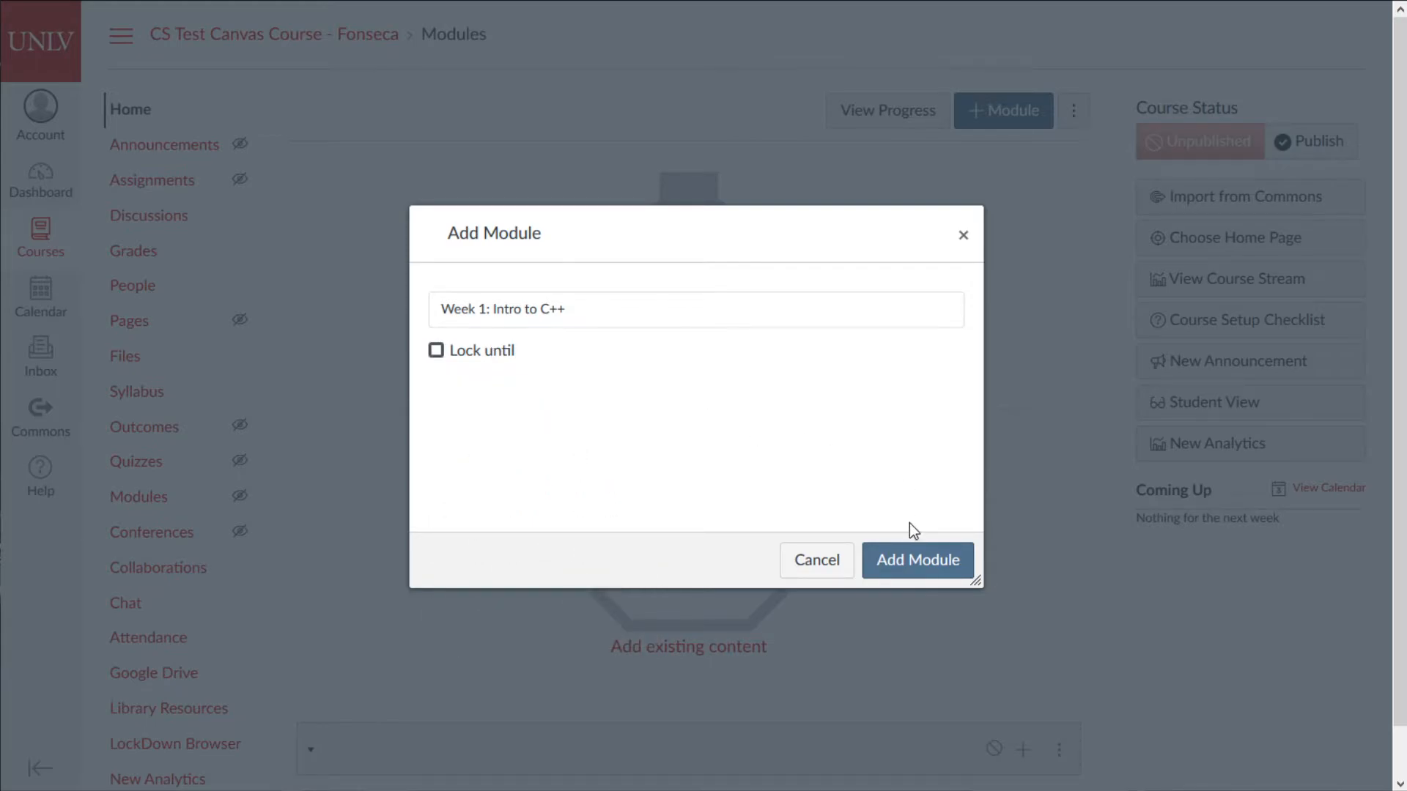
pyautogui.click(929, 565)
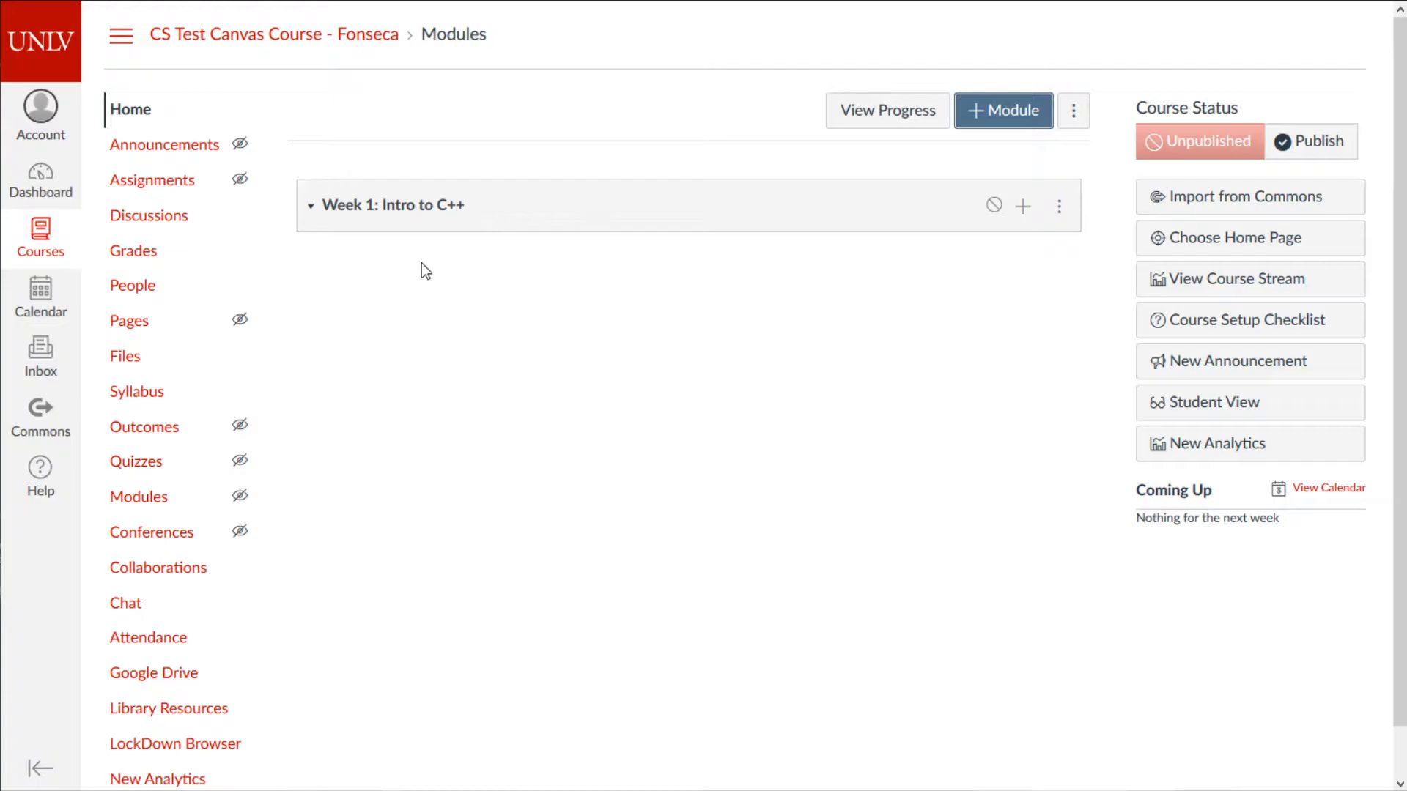
# - Add a second module named 'Week 2: Inheritance'
pyautogui.click(1021, 116)
pyautogui.click(636, 316)
pyautogui.write('Wee')
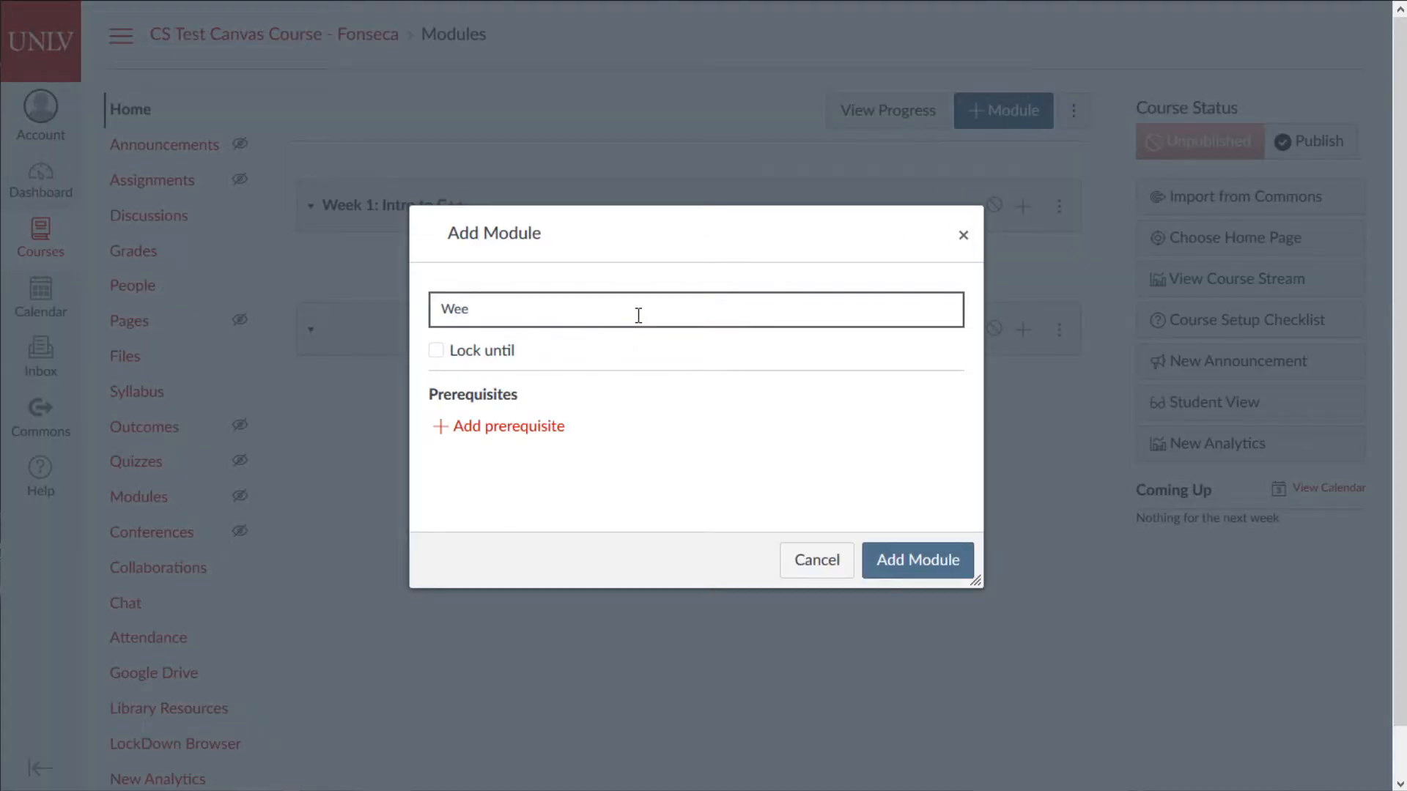
pyautogui.write('k 2:')
pyautogui.write('Inheritance')
pyautogui.click(909, 546)
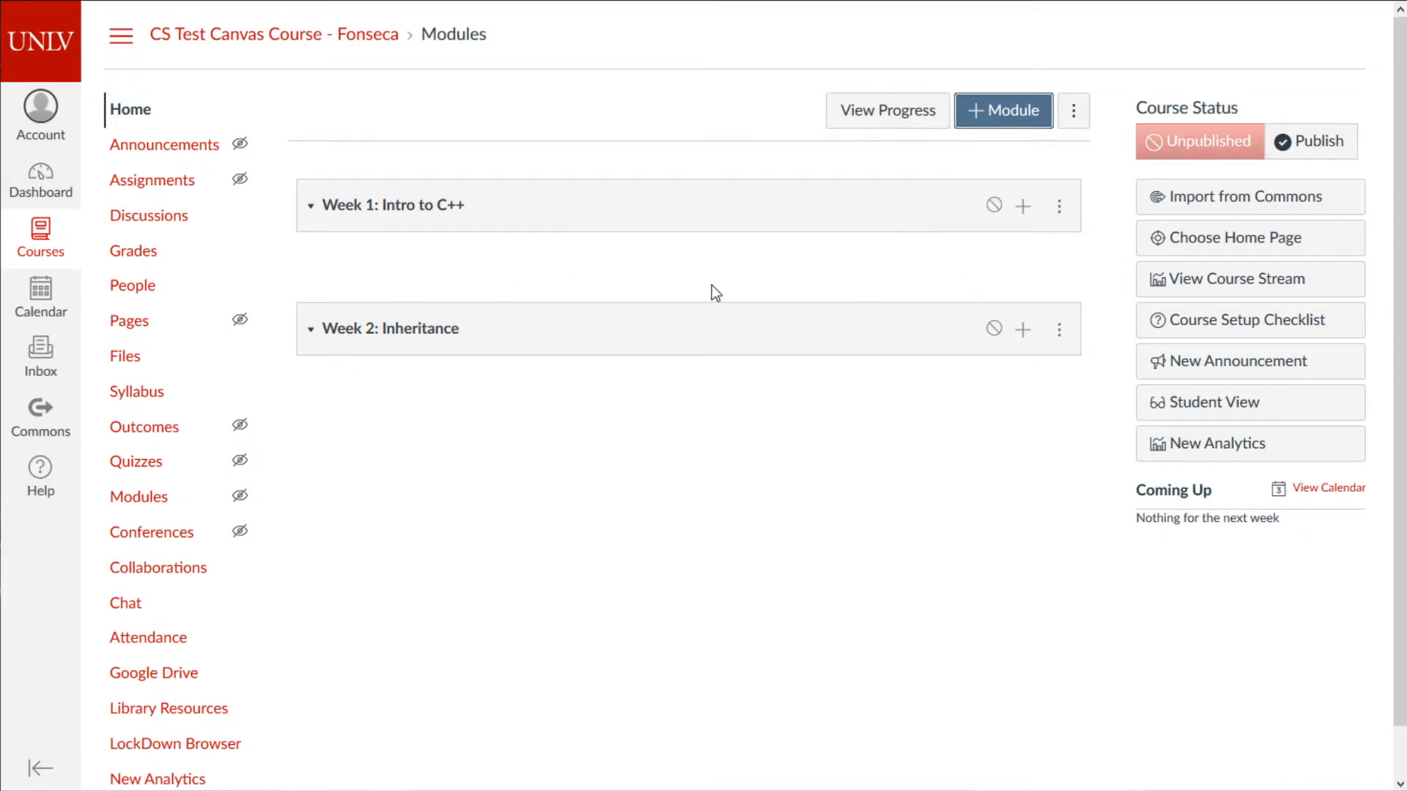
# - Publish Week 2 while leaving Week 1 unpublished, then start adding an item to Week 1
pyautogui.click(994, 206)
pyautogui.click(994, 329)
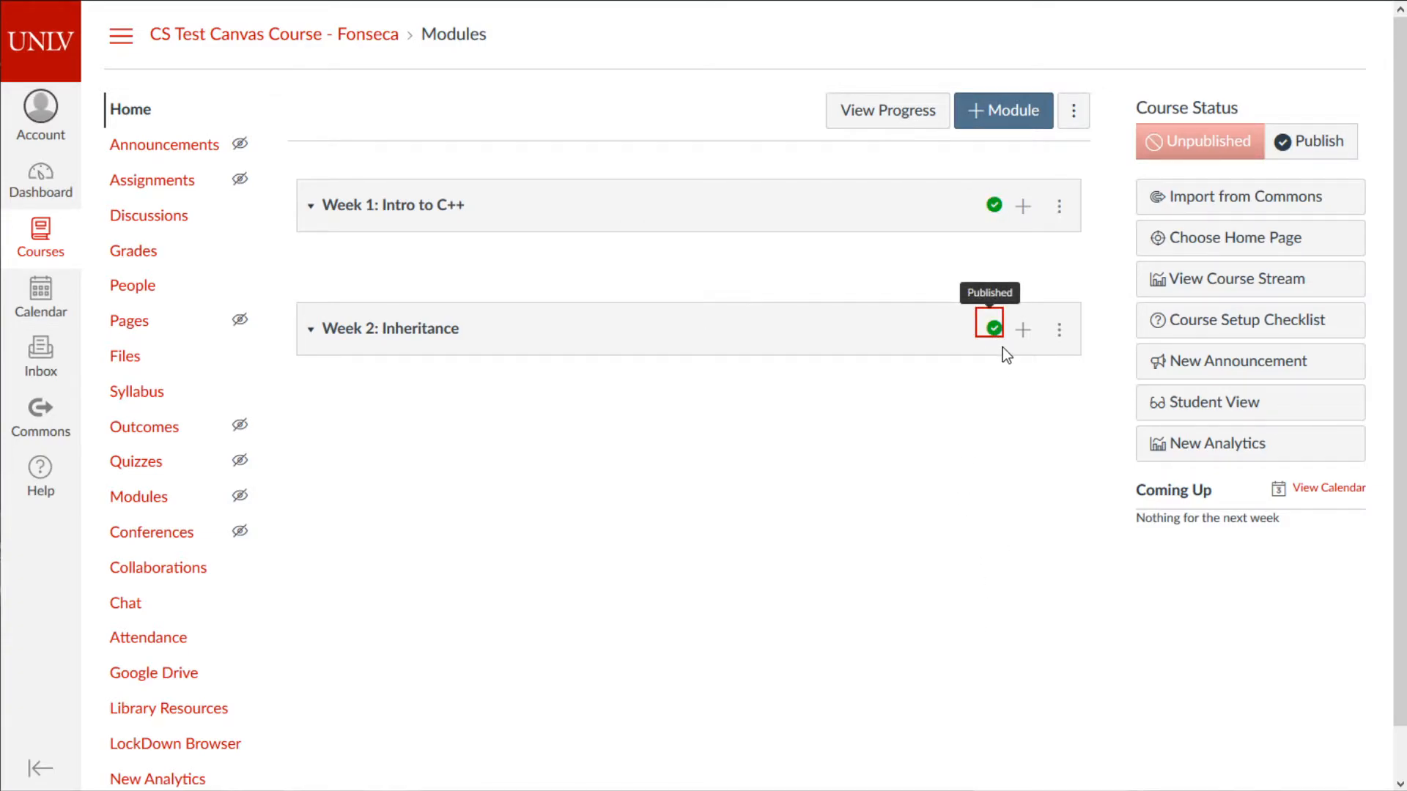
pyautogui.click(994, 205)
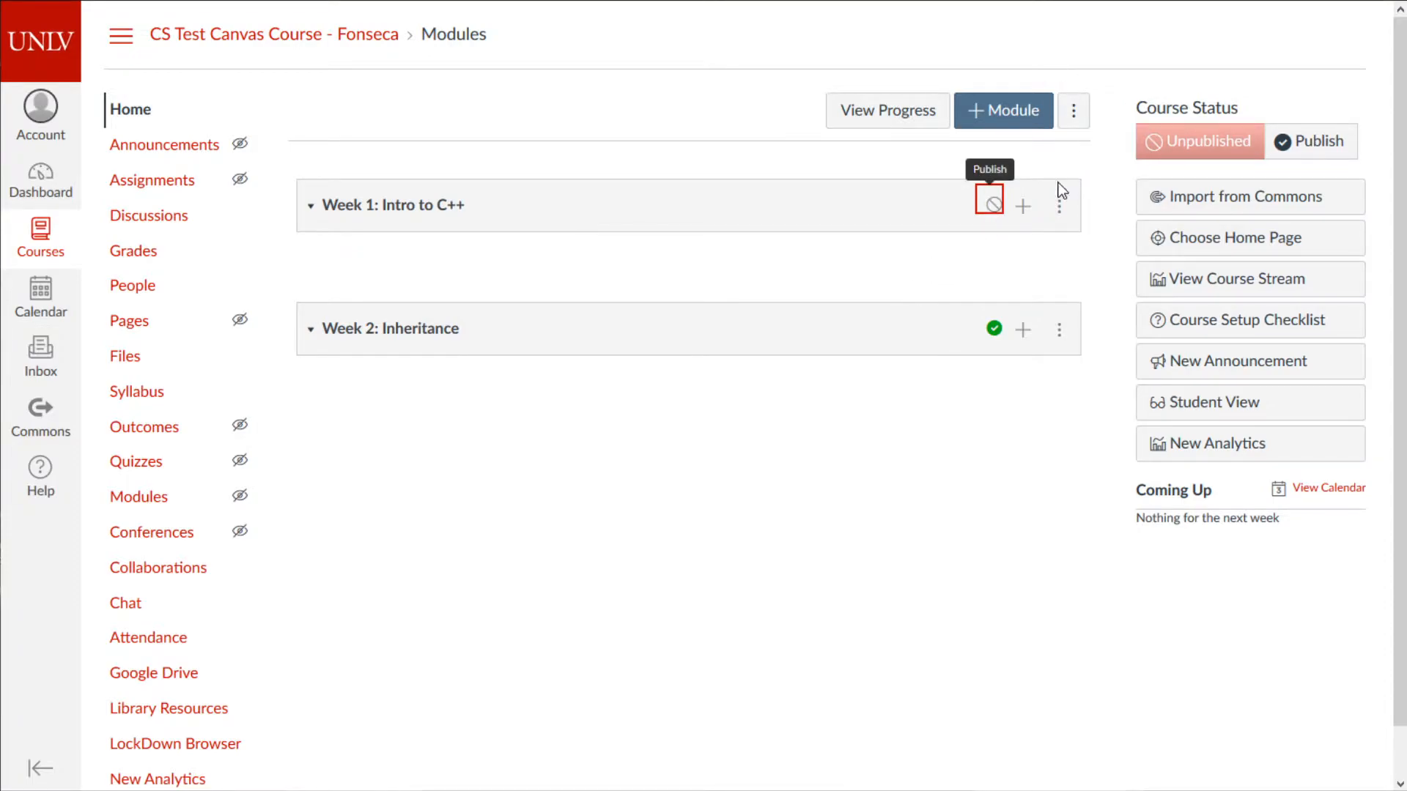
pyautogui.click(1023, 205)
pyautogui.click(429, 243)
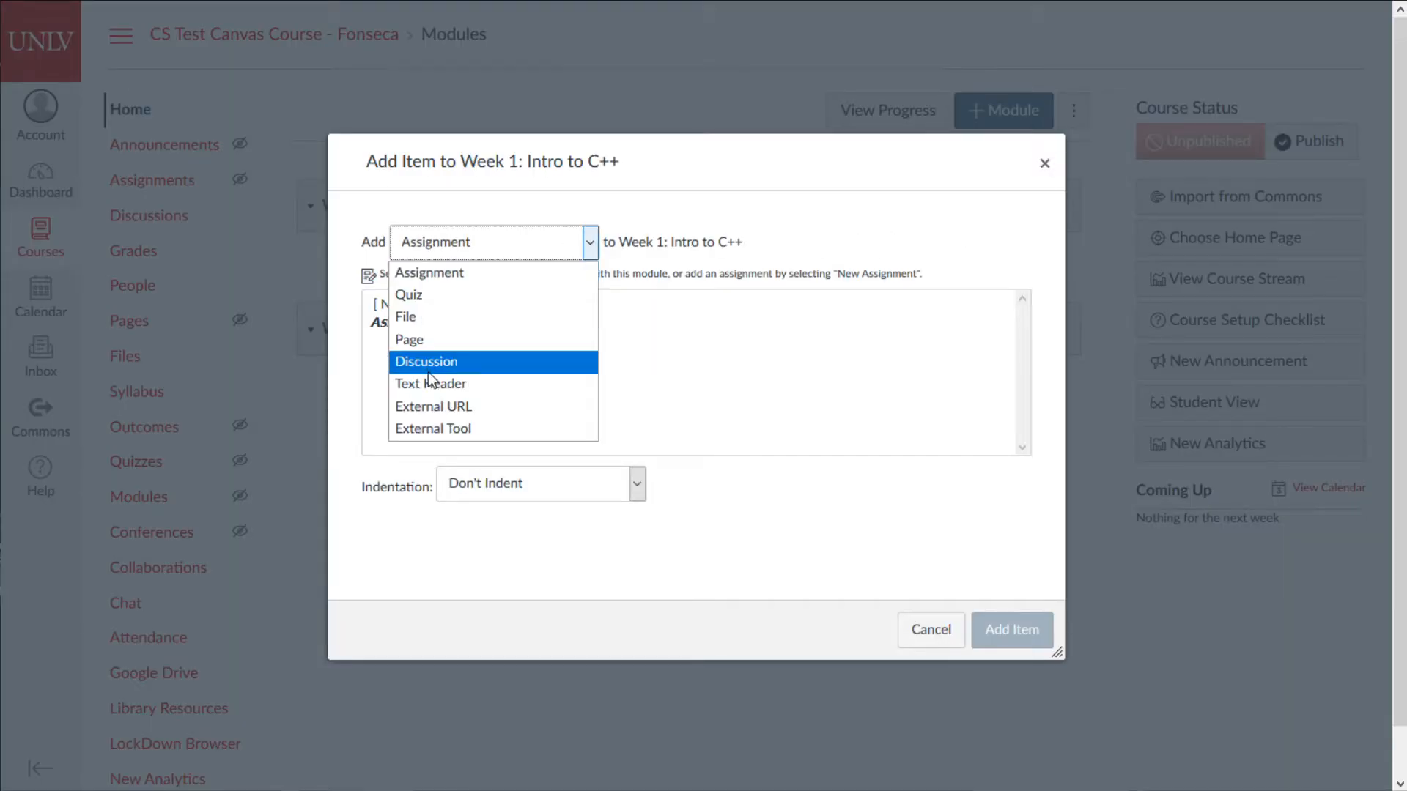
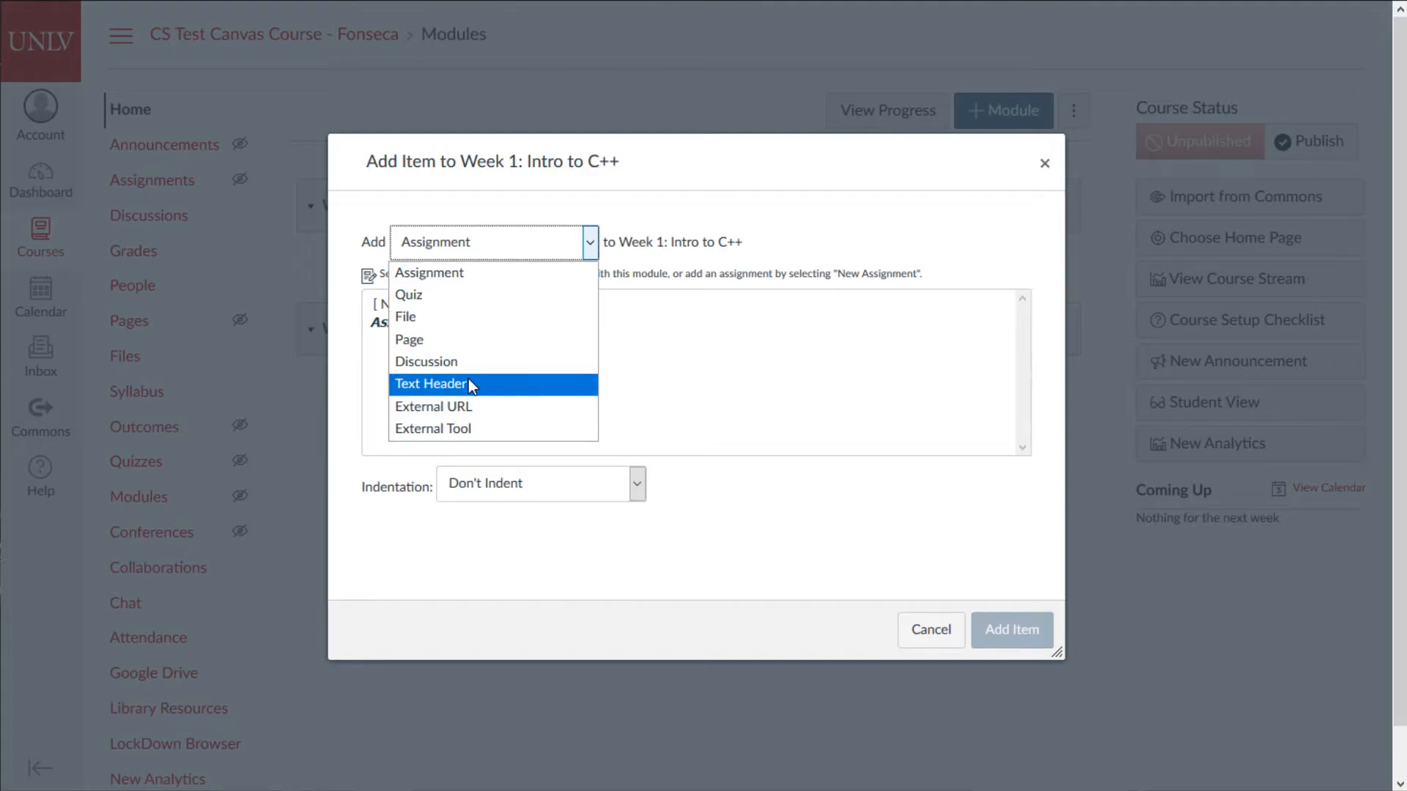
# - Insert a Text Header item reading 'No assignment 1' into the Week 1 module
pyautogui.click(469, 383)
pyautogui.click(493, 314)
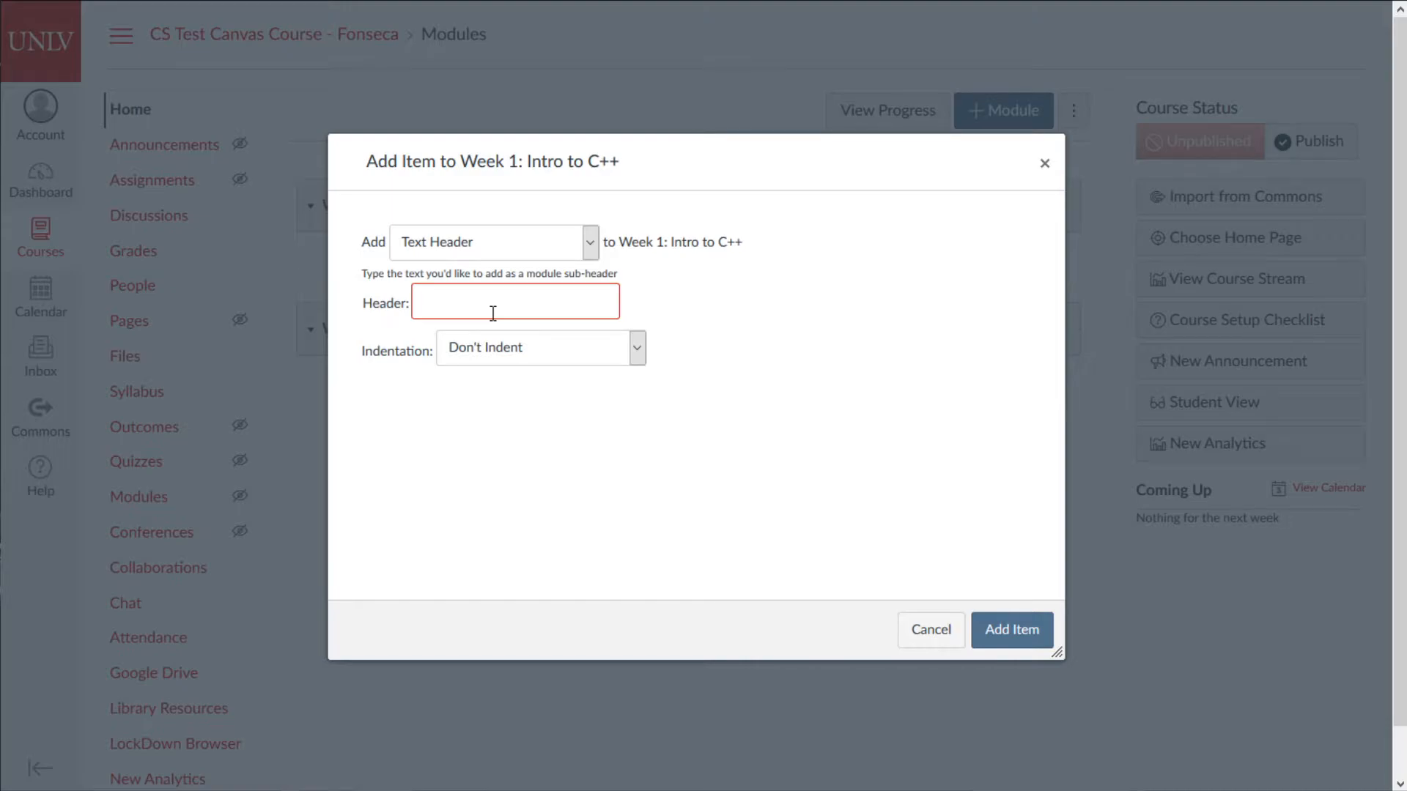
pyautogui.write('No assignment 1')
pyautogui.click(1019, 636)
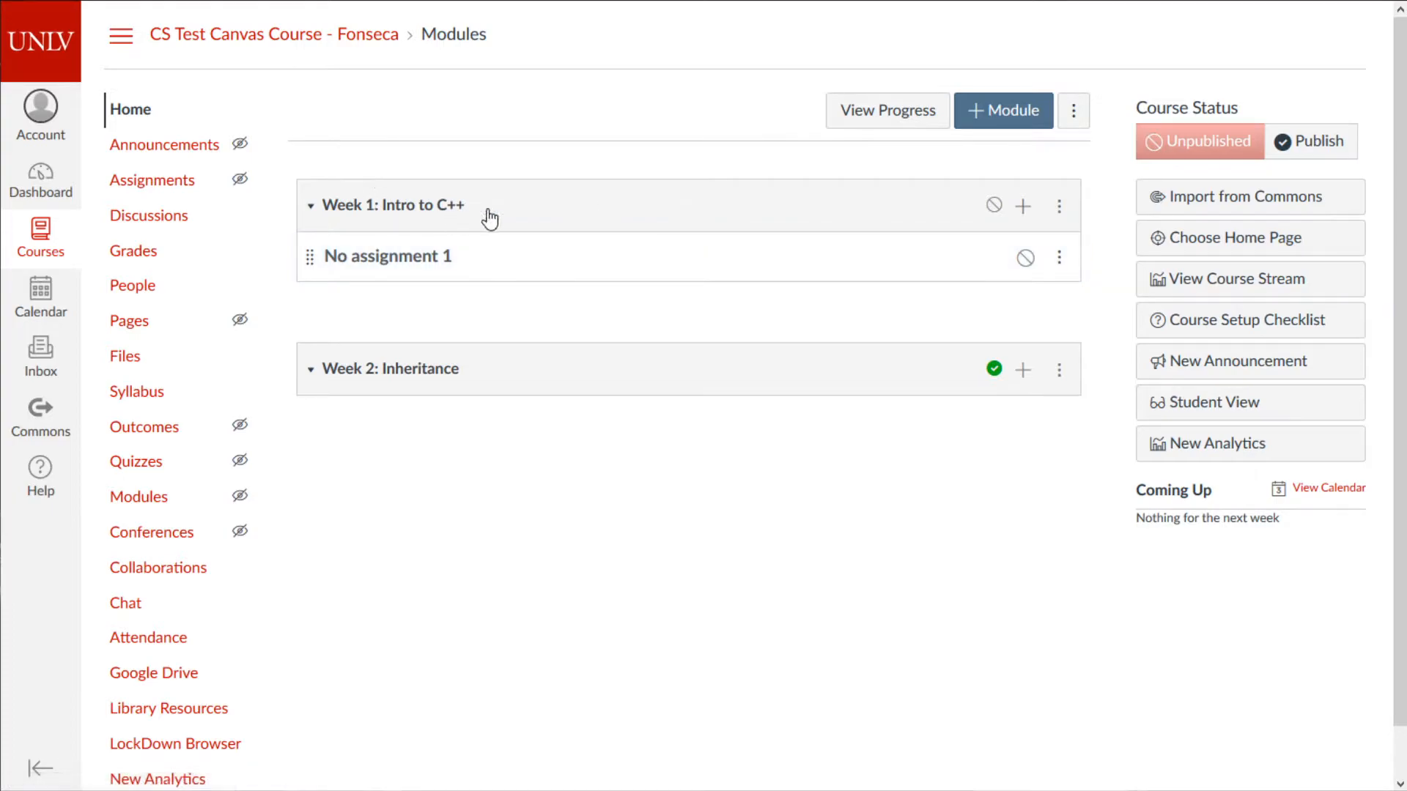
pyautogui.click(1059, 258)
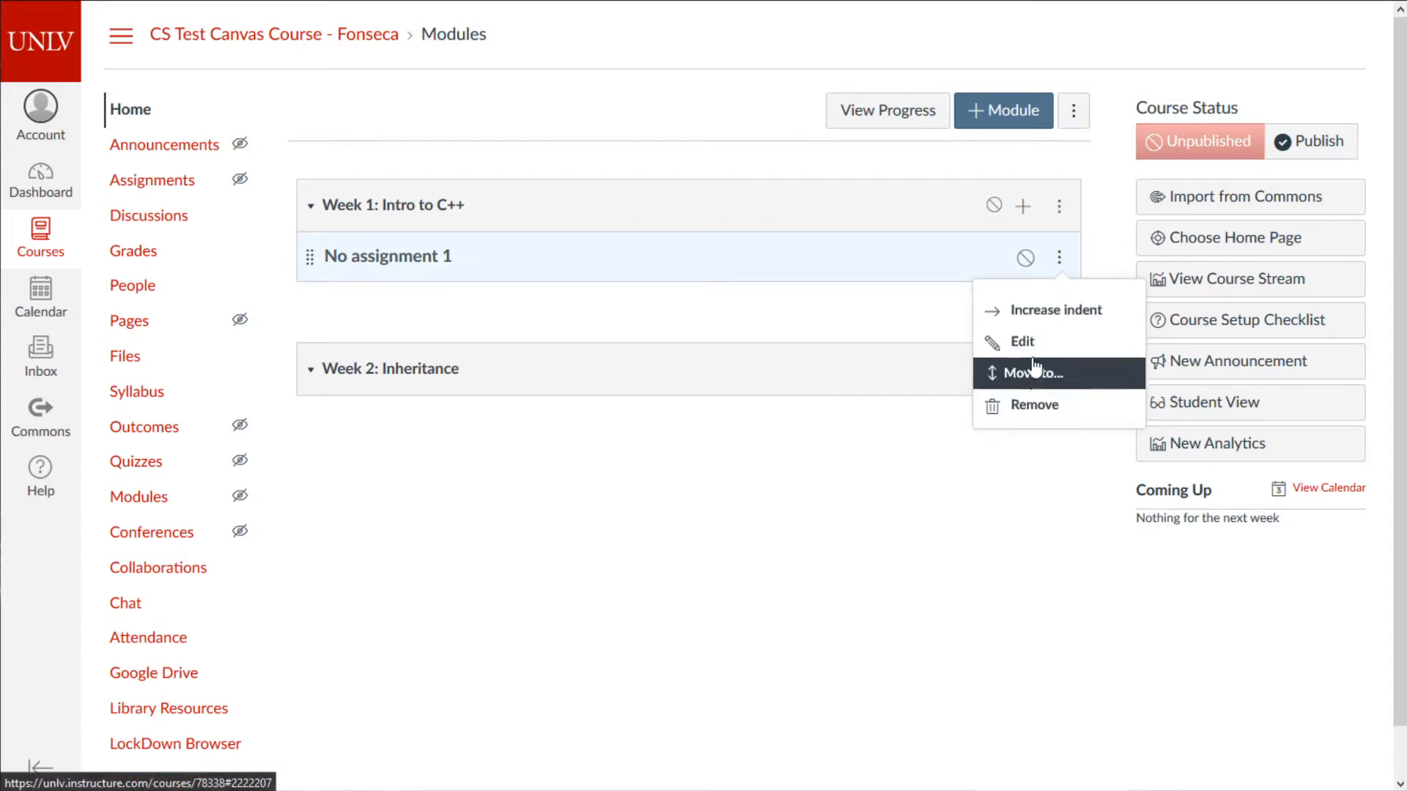
pyautogui.click(496, 305)
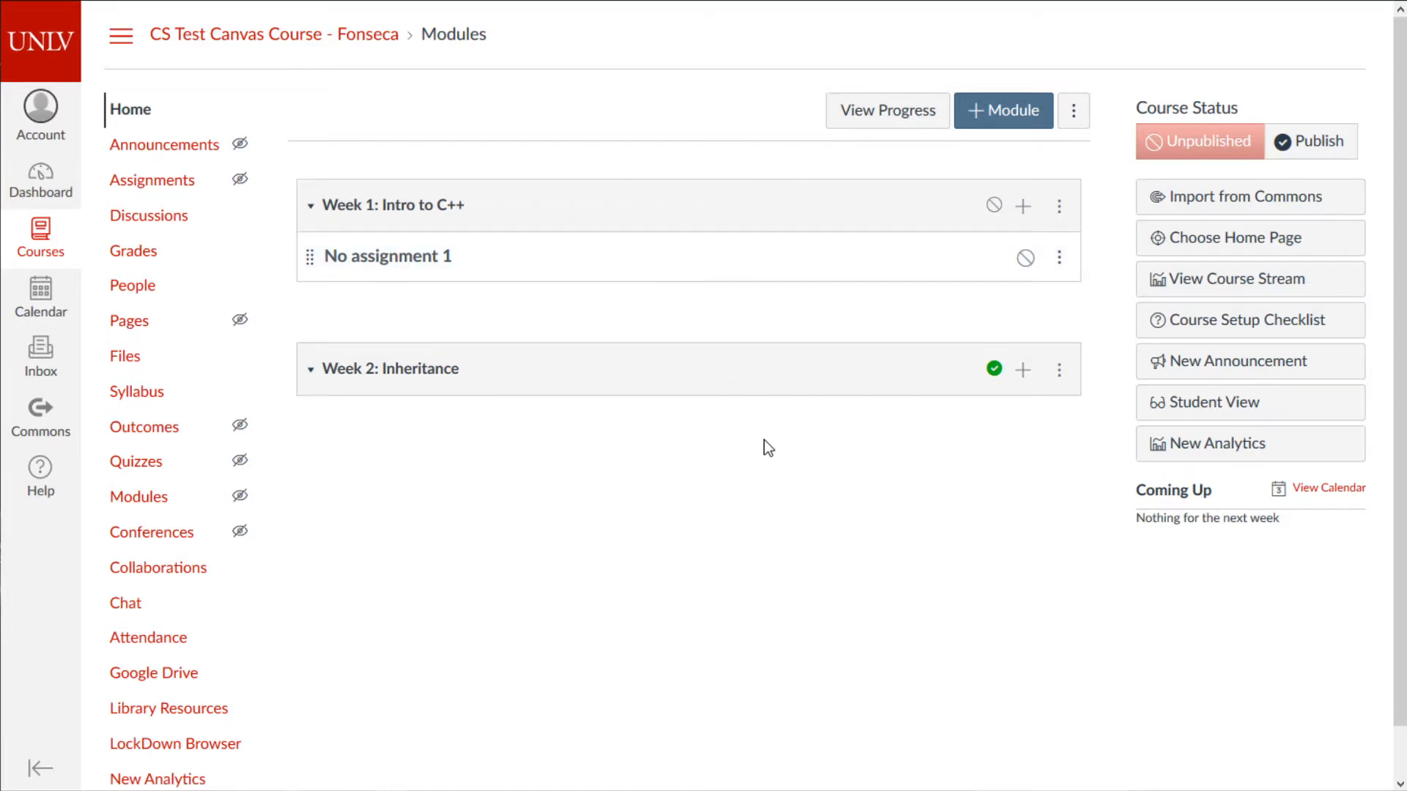
pyautogui.click(1303, 412)
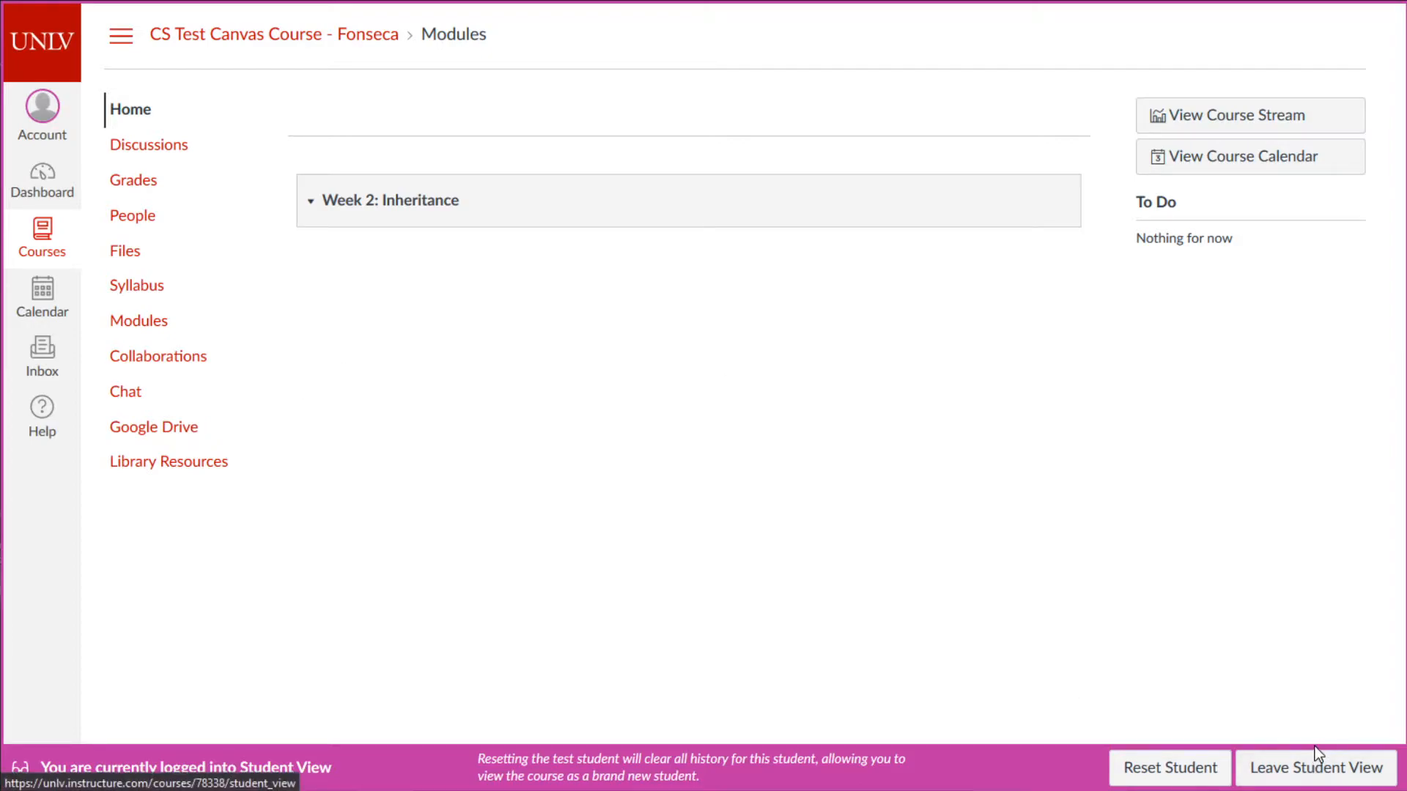
pyautogui.click(1317, 782)
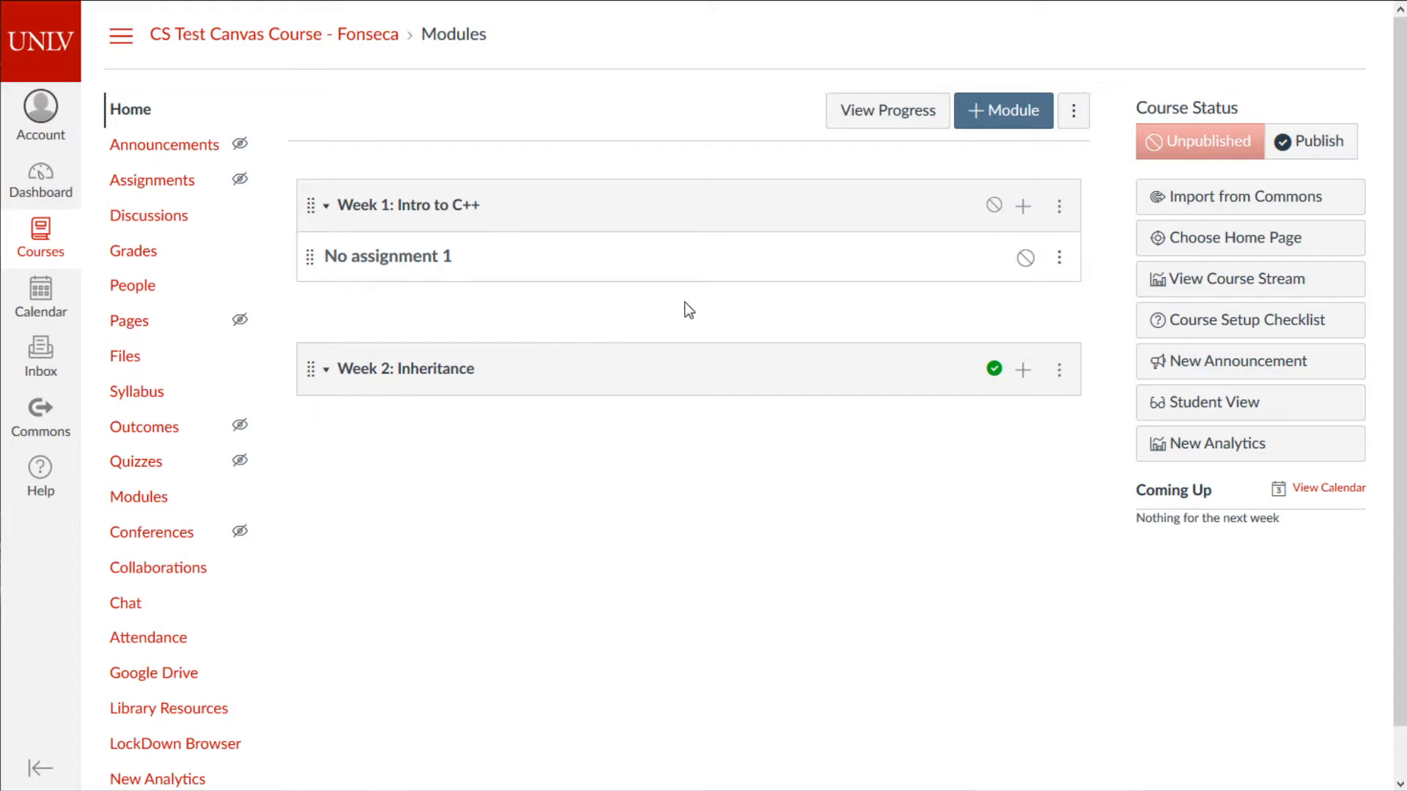
# - Delete the 'No assignment 1' header row from Week 1 and confirm the removal
pyautogui.click(1059, 257)
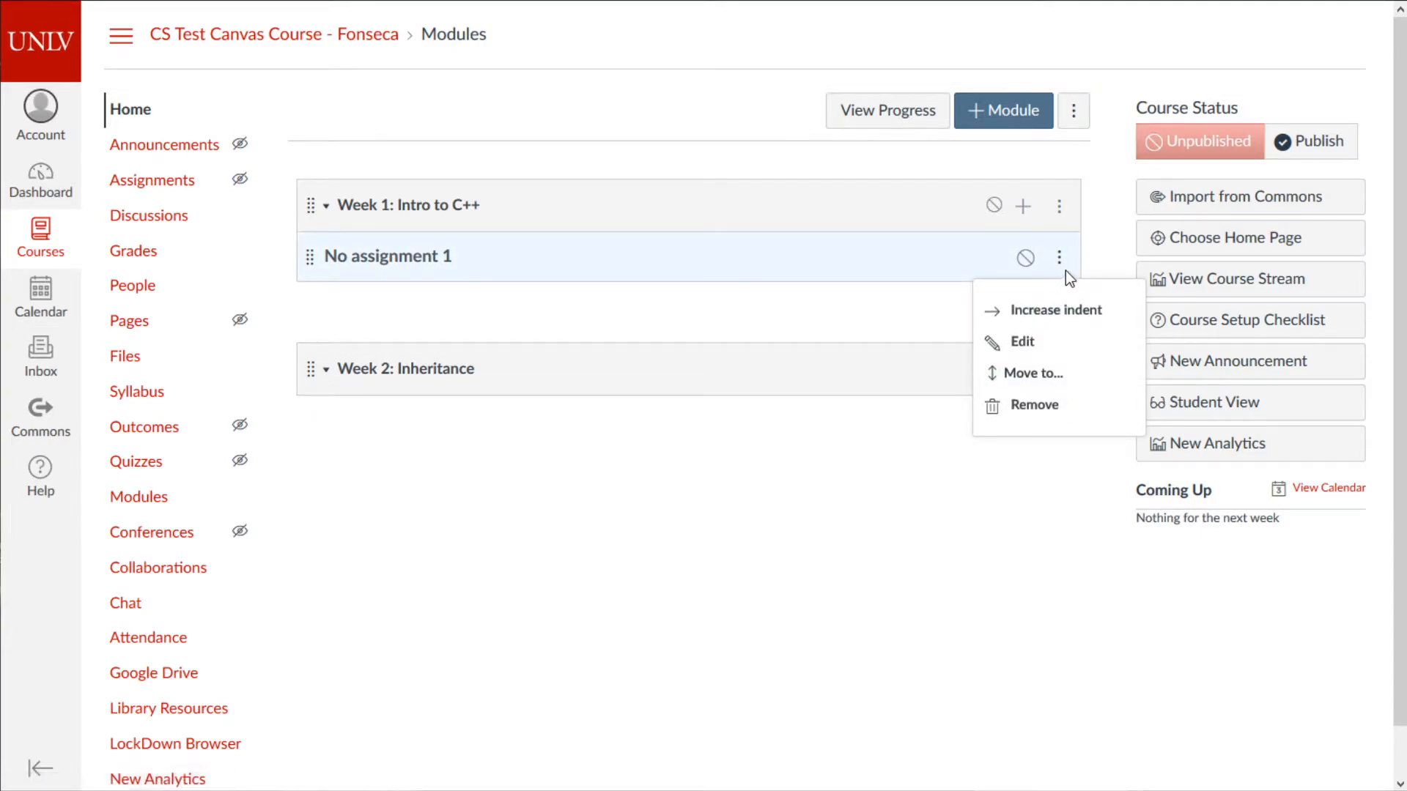
pyautogui.click(1053, 409)
pyautogui.click(737, 326)
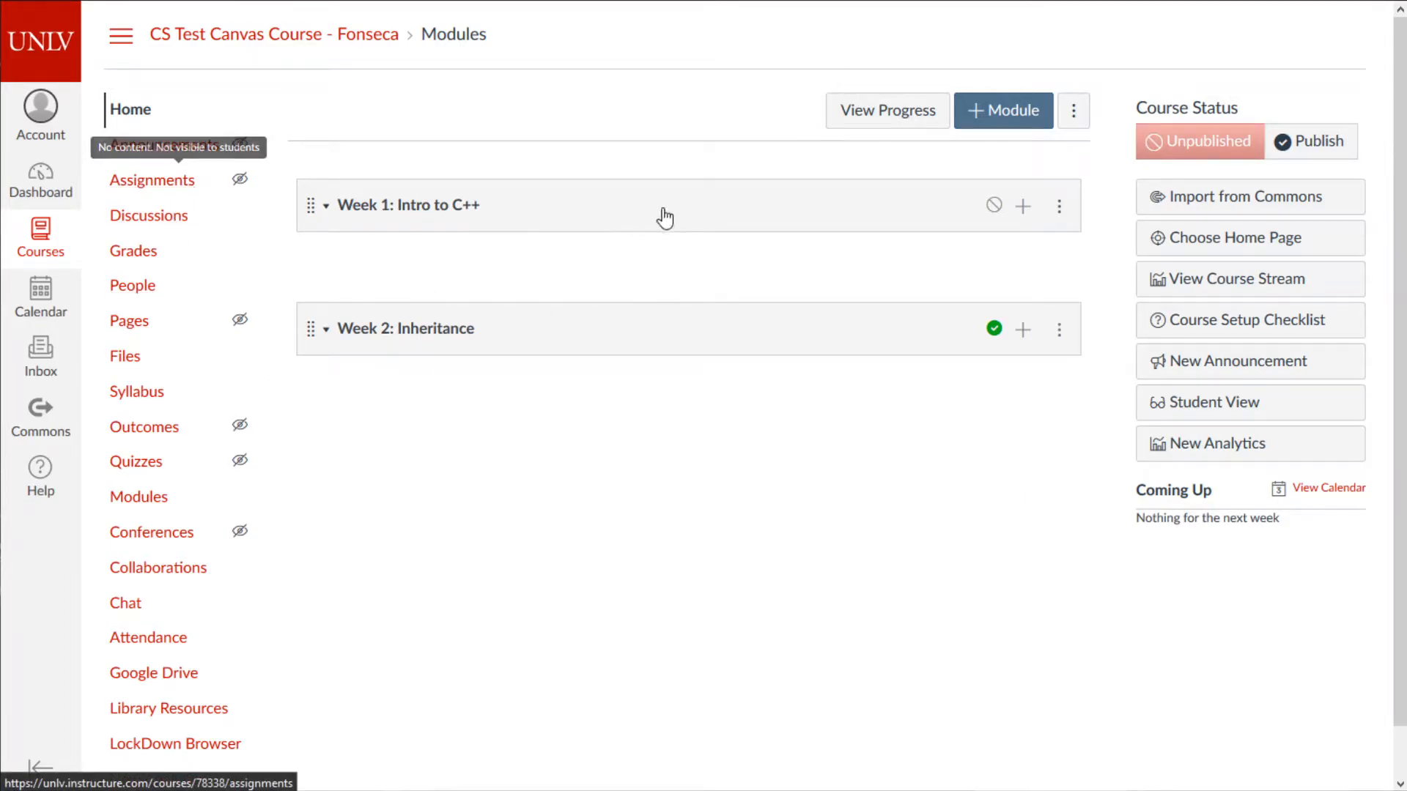
# - Create a new Week 1 assignment named 'AST: 1 Edge of Tomorrow', correcting the typed name
pyautogui.click(1022, 212)
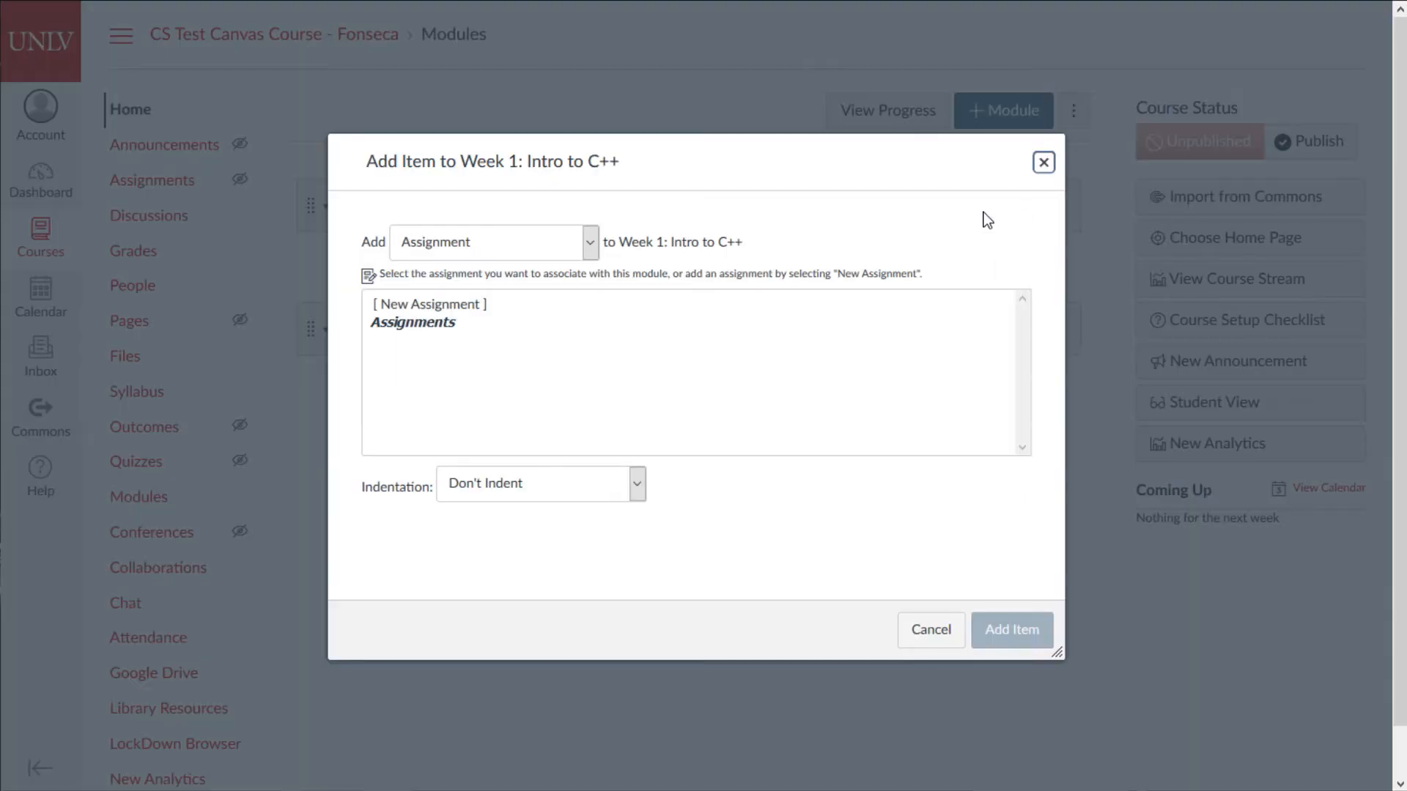
pyautogui.click(462, 245)
pyautogui.click(450, 275)
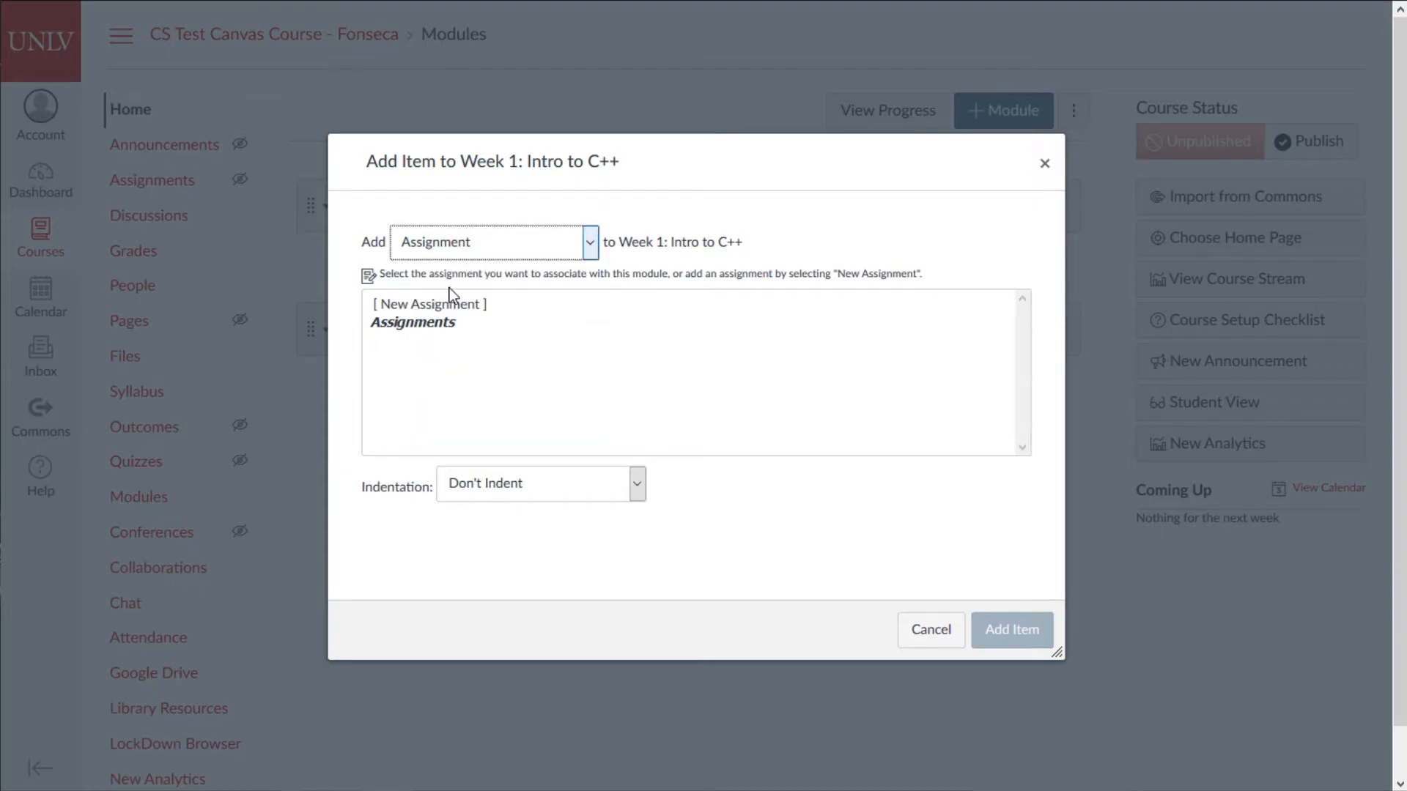
pyautogui.click(440, 305)
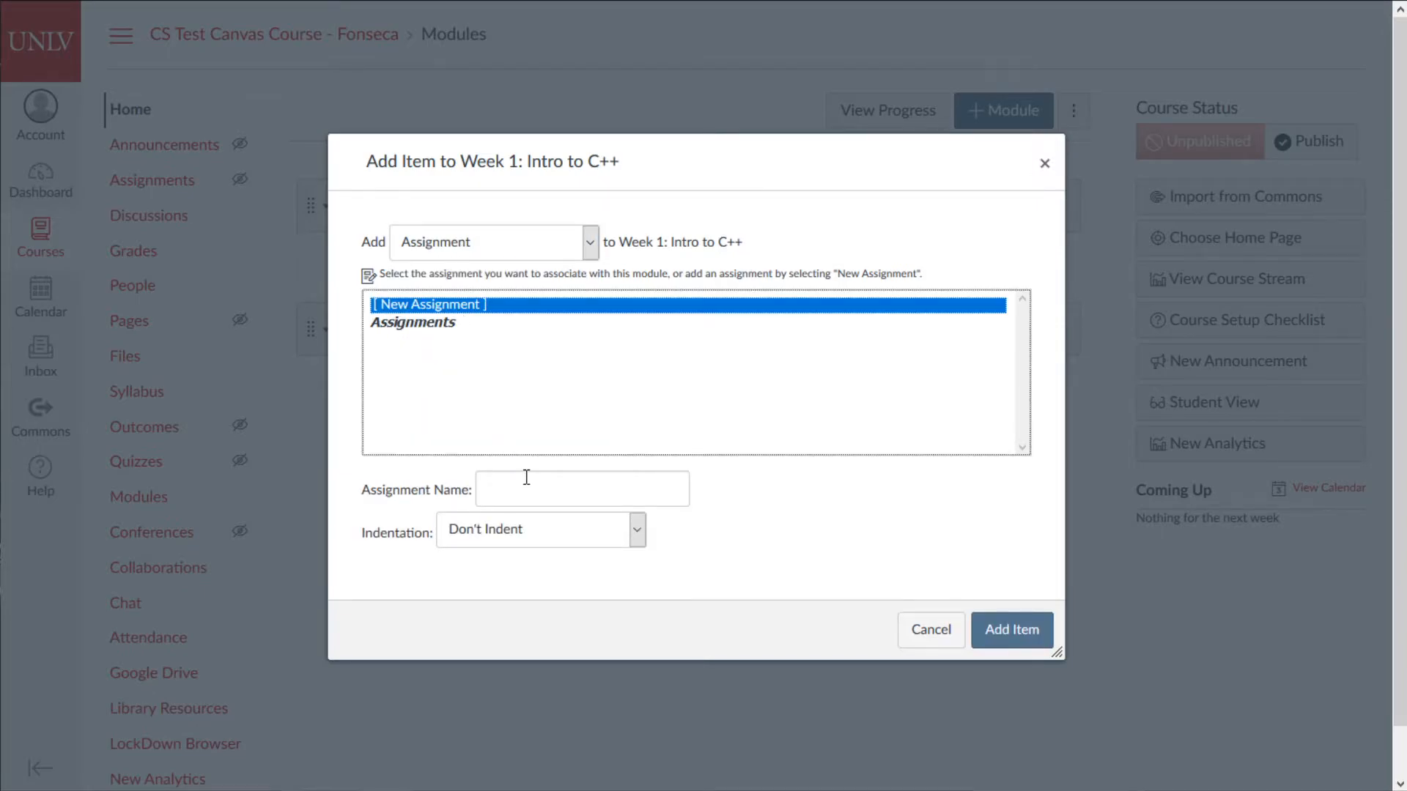
pyautogui.click(526, 476)
pyautogui.write('AST:')
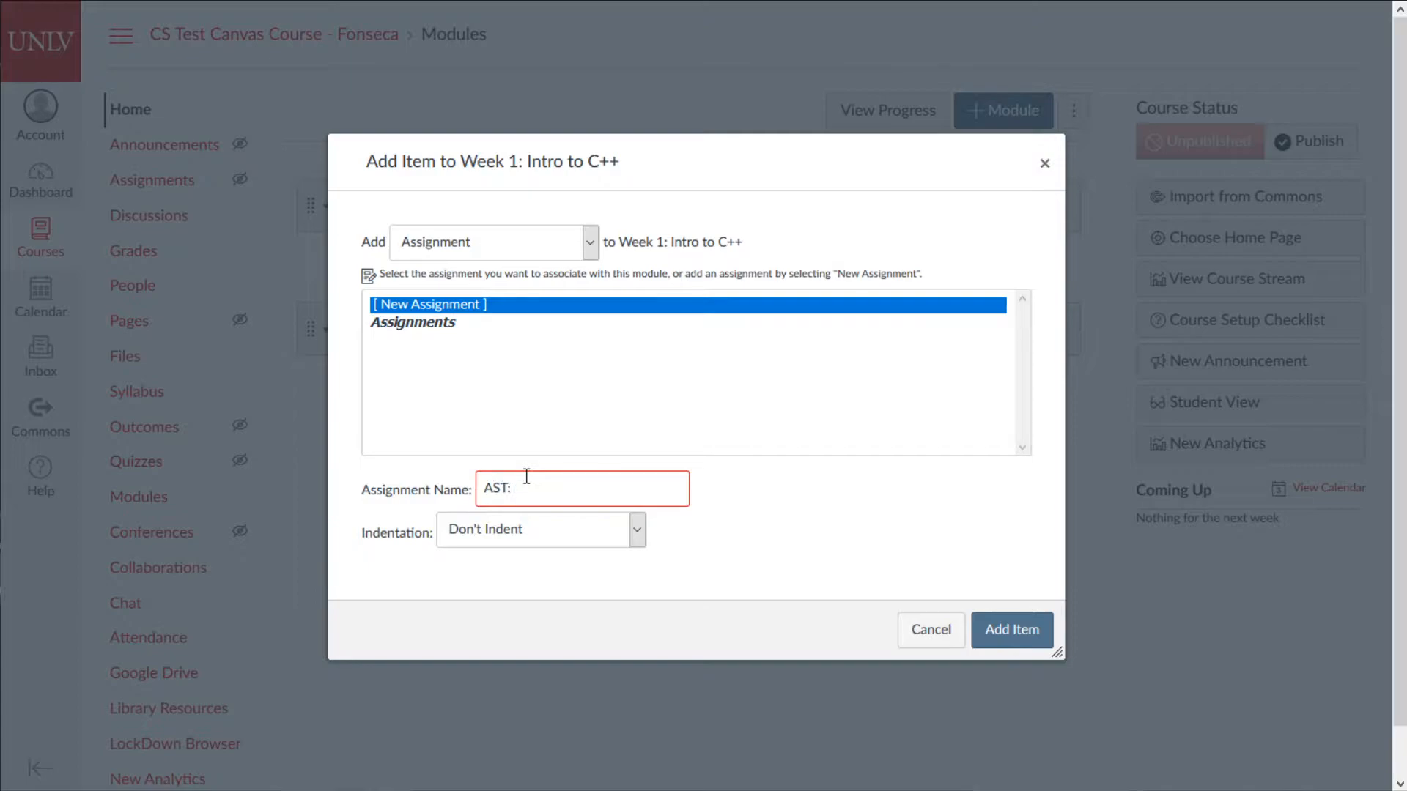
pyautogui.write(' 1 Coding with Tom Cruise')
pyautogui.hotkey('shift', 'Left')
pyautogui.hotkey('shift', 'Left')
pyautogui.hotkey('shift', 'Left')
pyautogui.hotkey('shift', 'Left')
pyautogui.hotkey('shift', 'Left')
pyautogui.hotkey('shift', 'Left')
pyautogui.hotkey('shift', 'Left')
pyautogui.hotkey('shift', 'Left')
pyautogui.hotkey('shift', 'Left')
pyautogui.press('BackSpace')
pyautogui.press('BackSpace')
pyautogui.press('BackSpace')
pyautogui.press('BackSpace')
pyautogui.press('BackSpace')
pyautogui.press('BackSpace')
pyautogui.press('BackSpace')
pyautogui.press('BackSpace')
pyautogui.press('BackSpace')
pyautogui.press('BackSpace')
pyautogui.press('BackSpace')
pyautogui.press('BackSpace')
pyautogui.press('BackSpace')
pyautogui.press('BackSpace')
pyautogui.write('Edge of Tomorrow')
pyautogui.click(1041, 639)
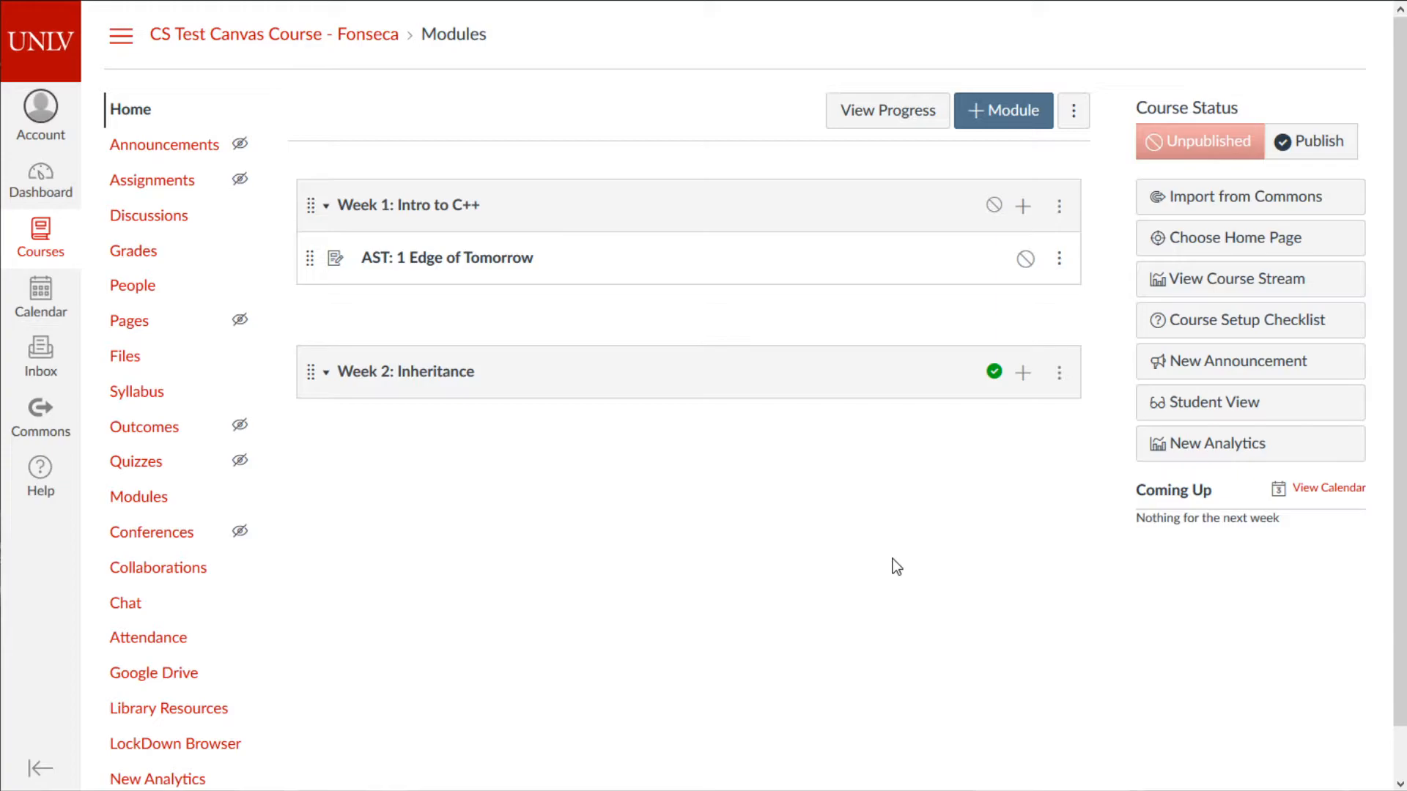
# - Open AST: 1 Edge of Tomorrow and enter its edit page
pyautogui.click(474, 259)
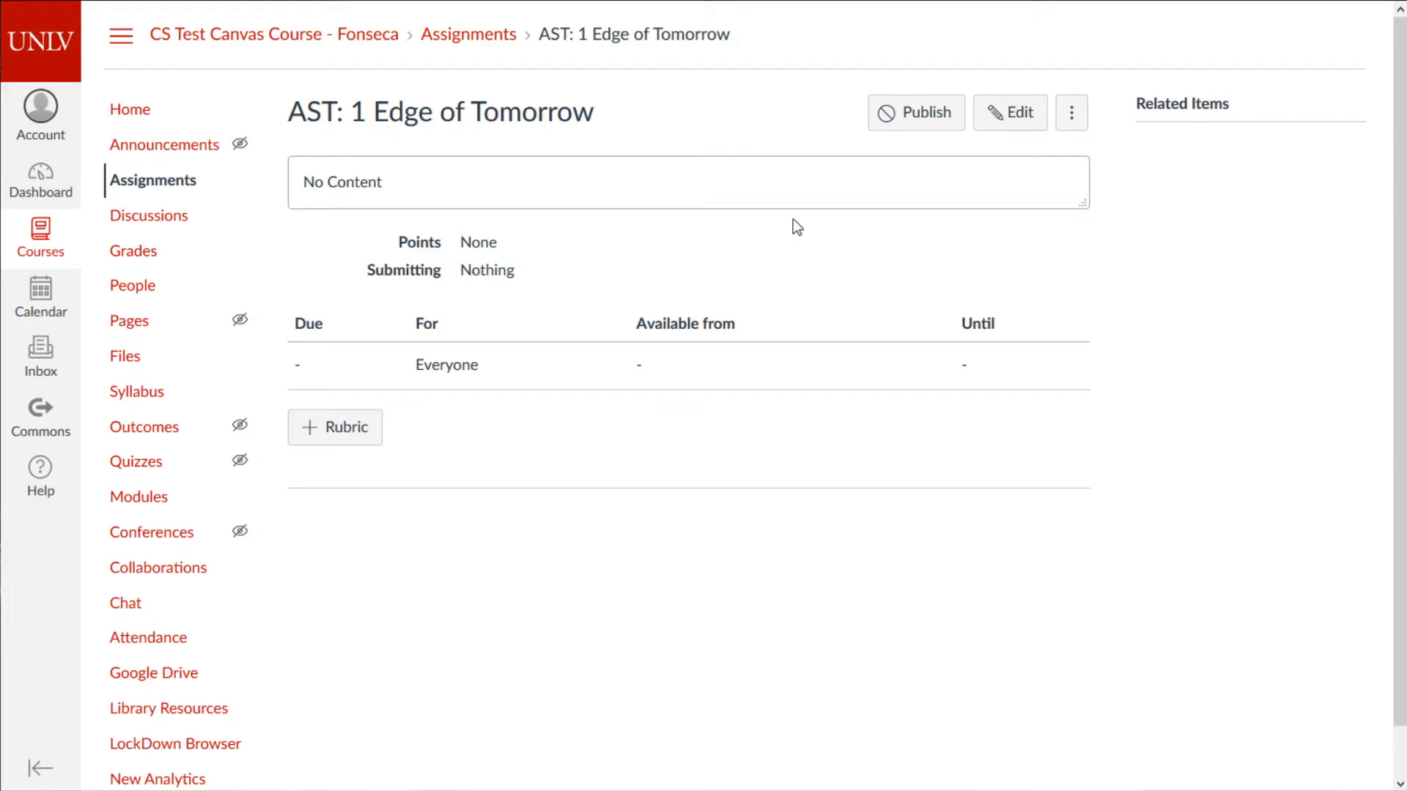
pyautogui.click(1030, 125)
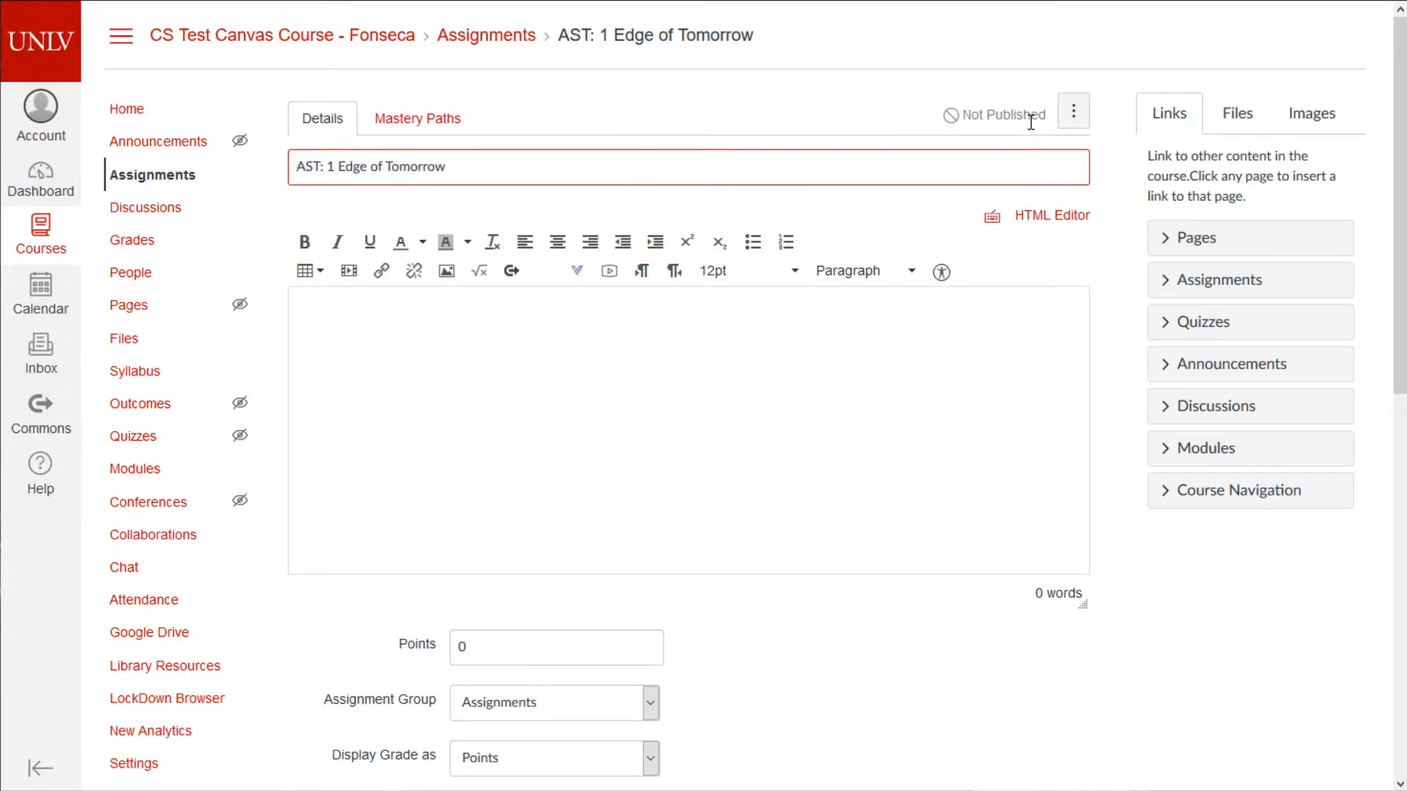
pyautogui.scroll(-9, 902, 411)
pyautogui.scroll(1, 902, 412)
pyautogui.scroll(8, 890, 410)
pyautogui.scroll(-6, 798, 443)
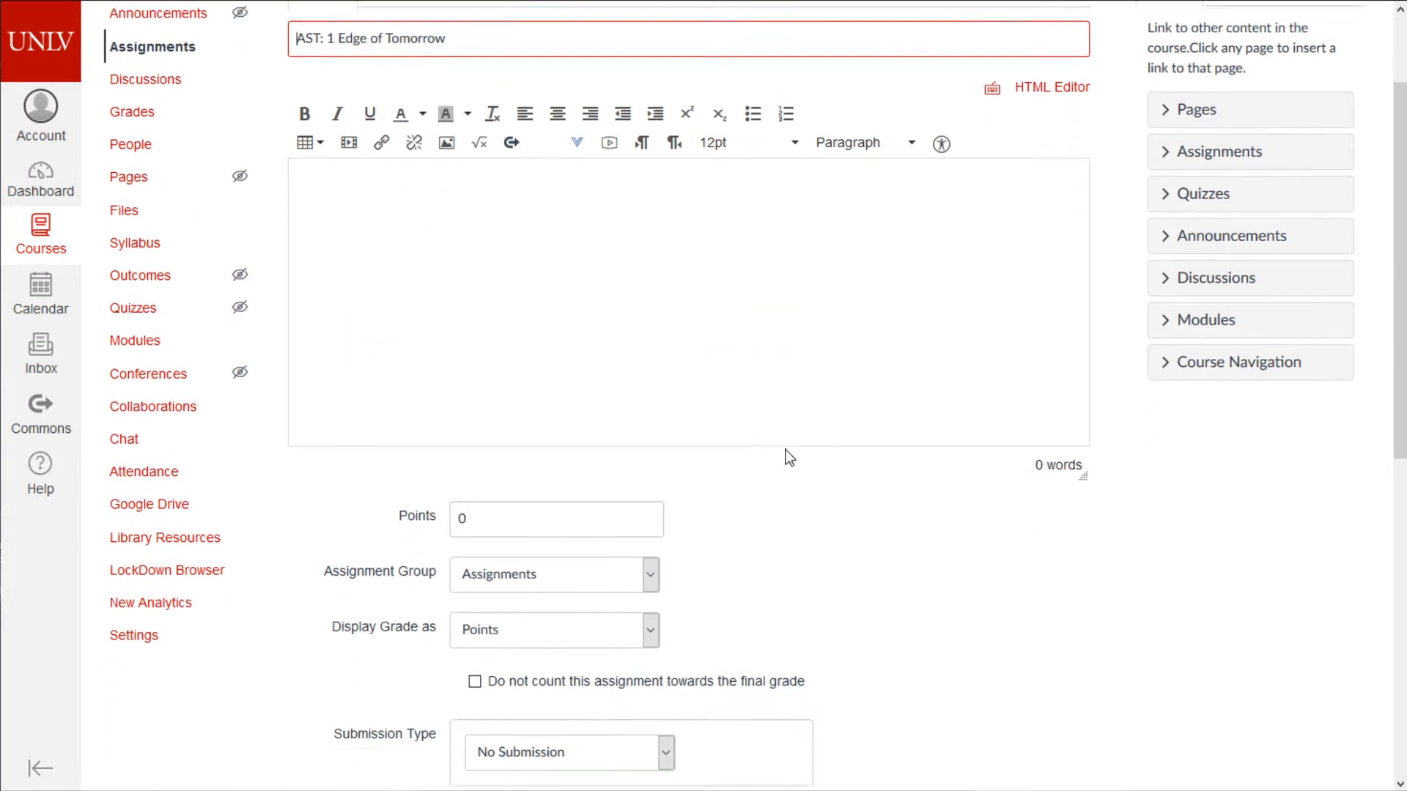
# - Set Points to 100 and keep the assignment in the Assignments group
pyautogui.doubleClick(463, 158)
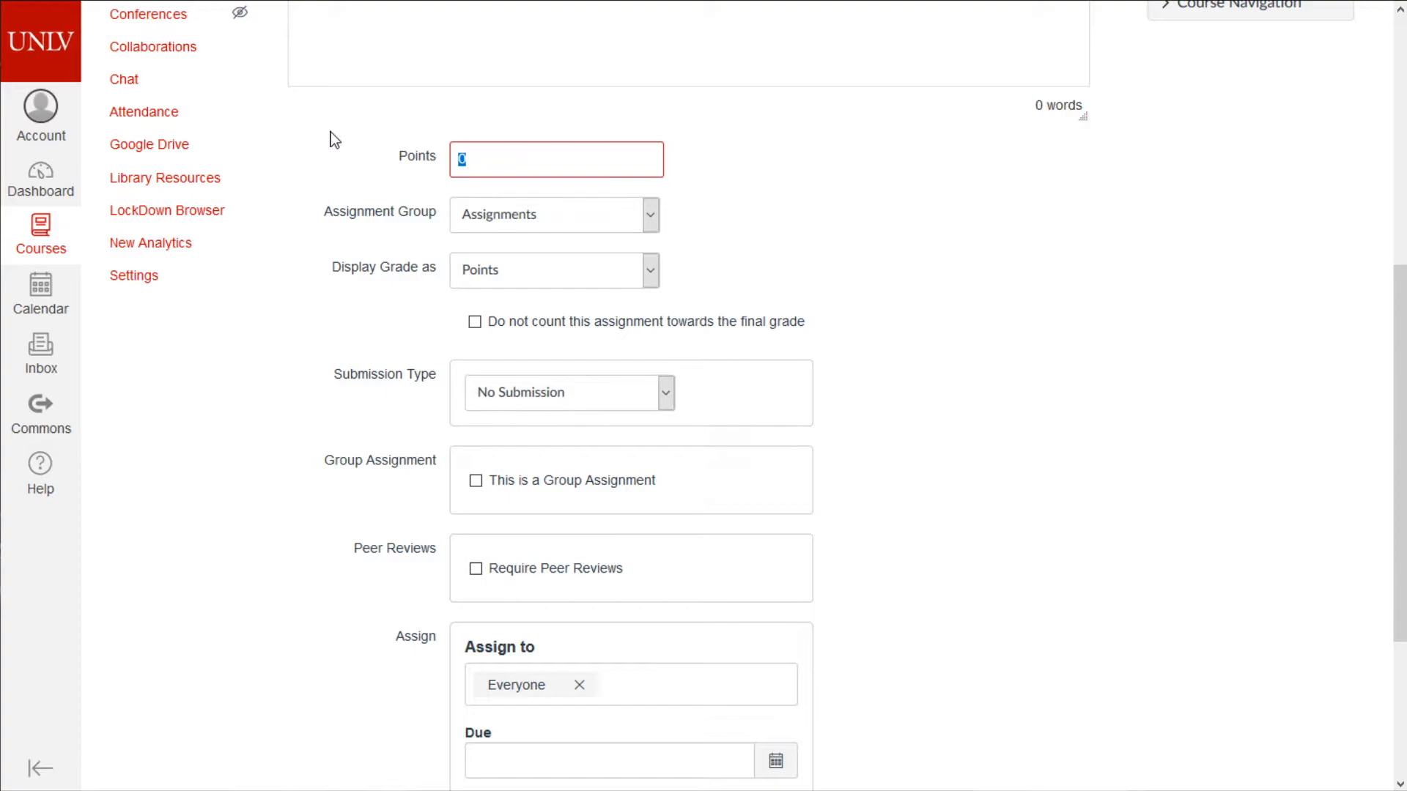
pyautogui.write('100')
pyautogui.click(509, 220)
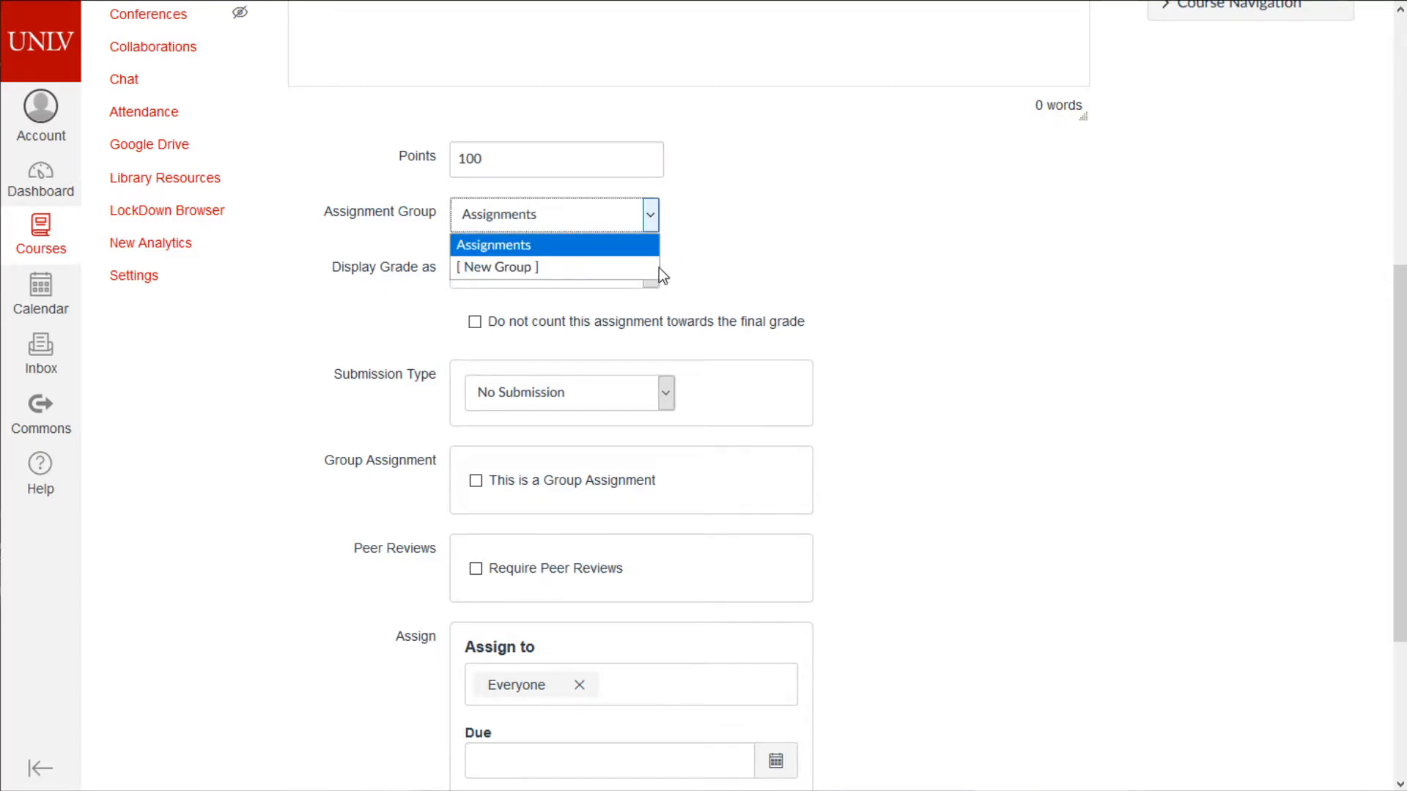
pyautogui.click(816, 221)
pyautogui.scroll(7, 902, 352)
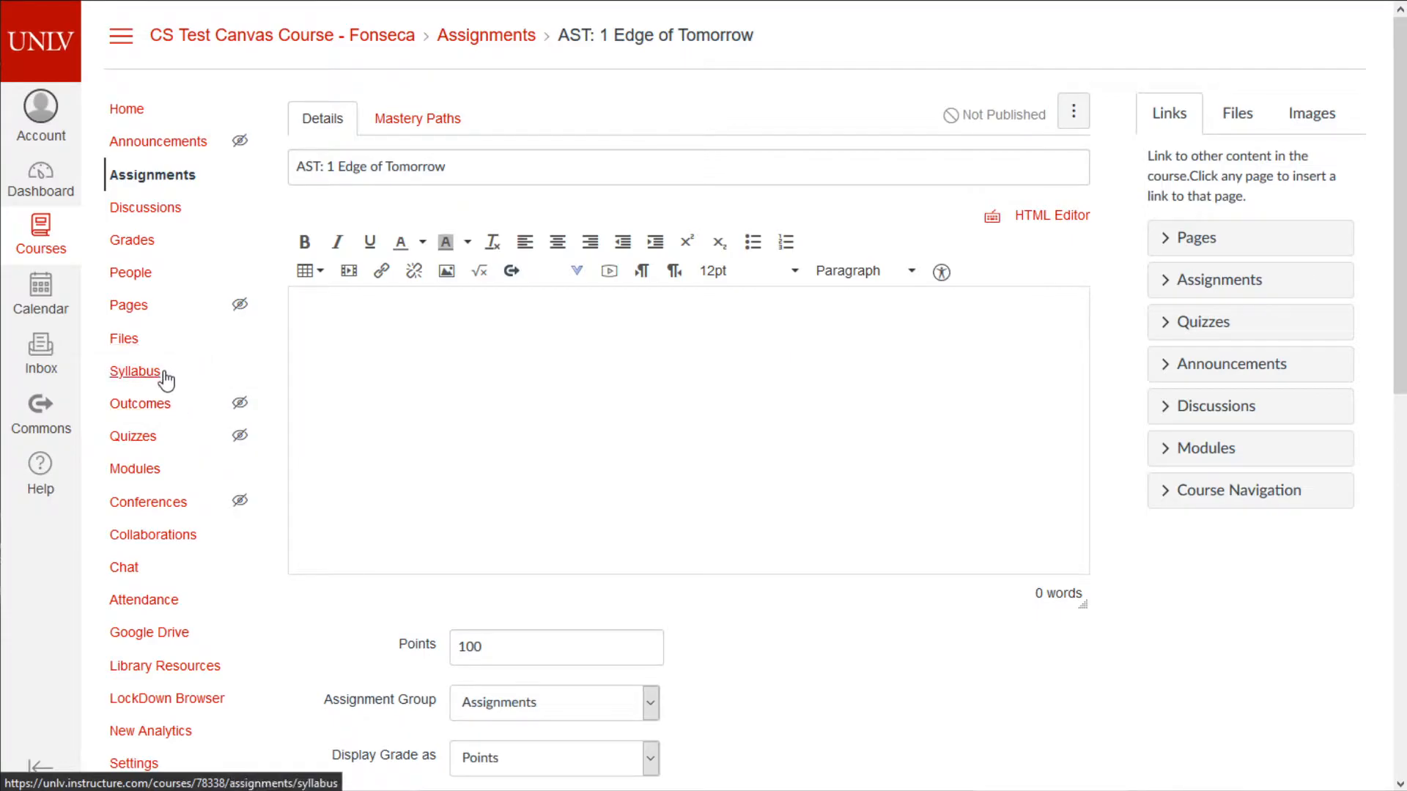
# - From the Assignments page, view the group weighting settings and close them unsaved
pyautogui.click(167, 183)
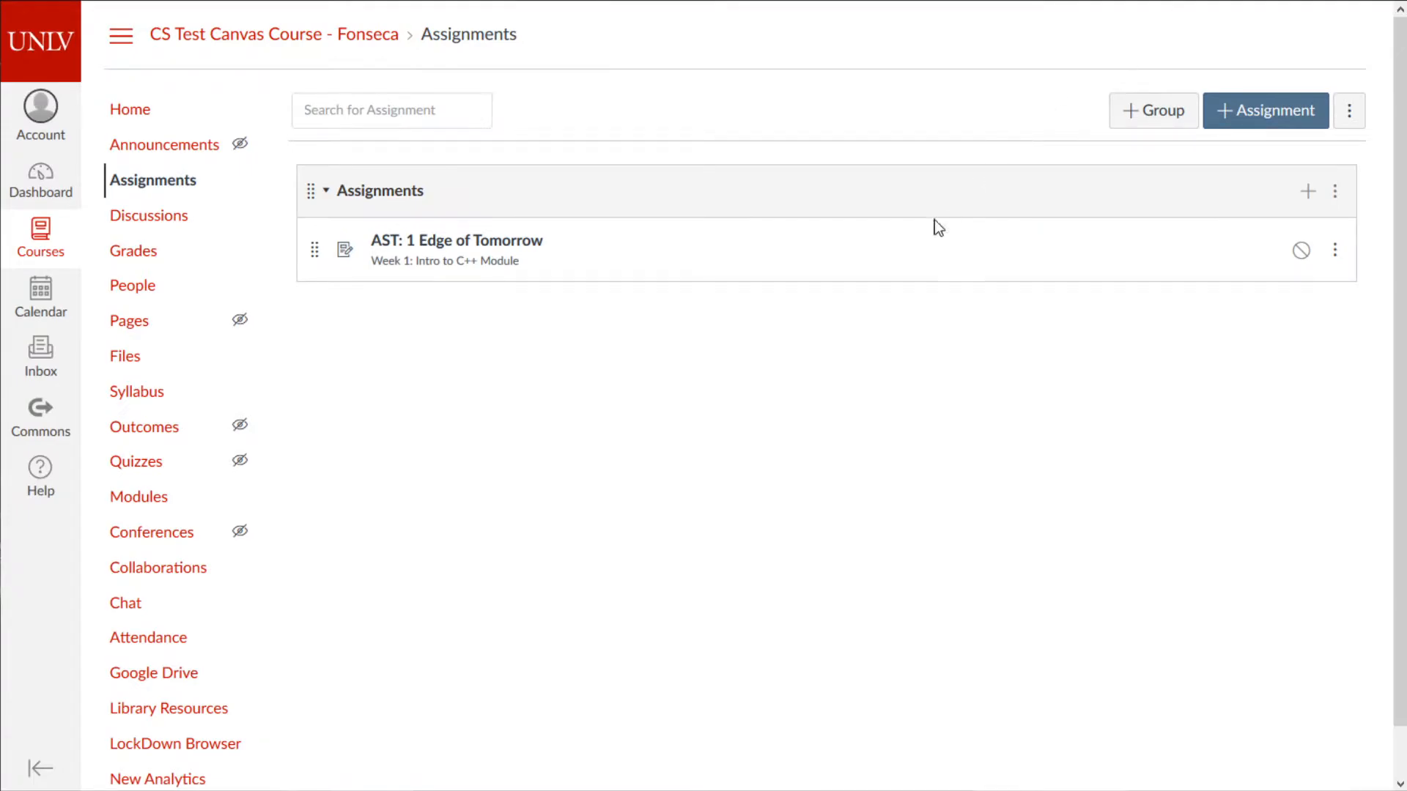
pyautogui.click(1347, 112)
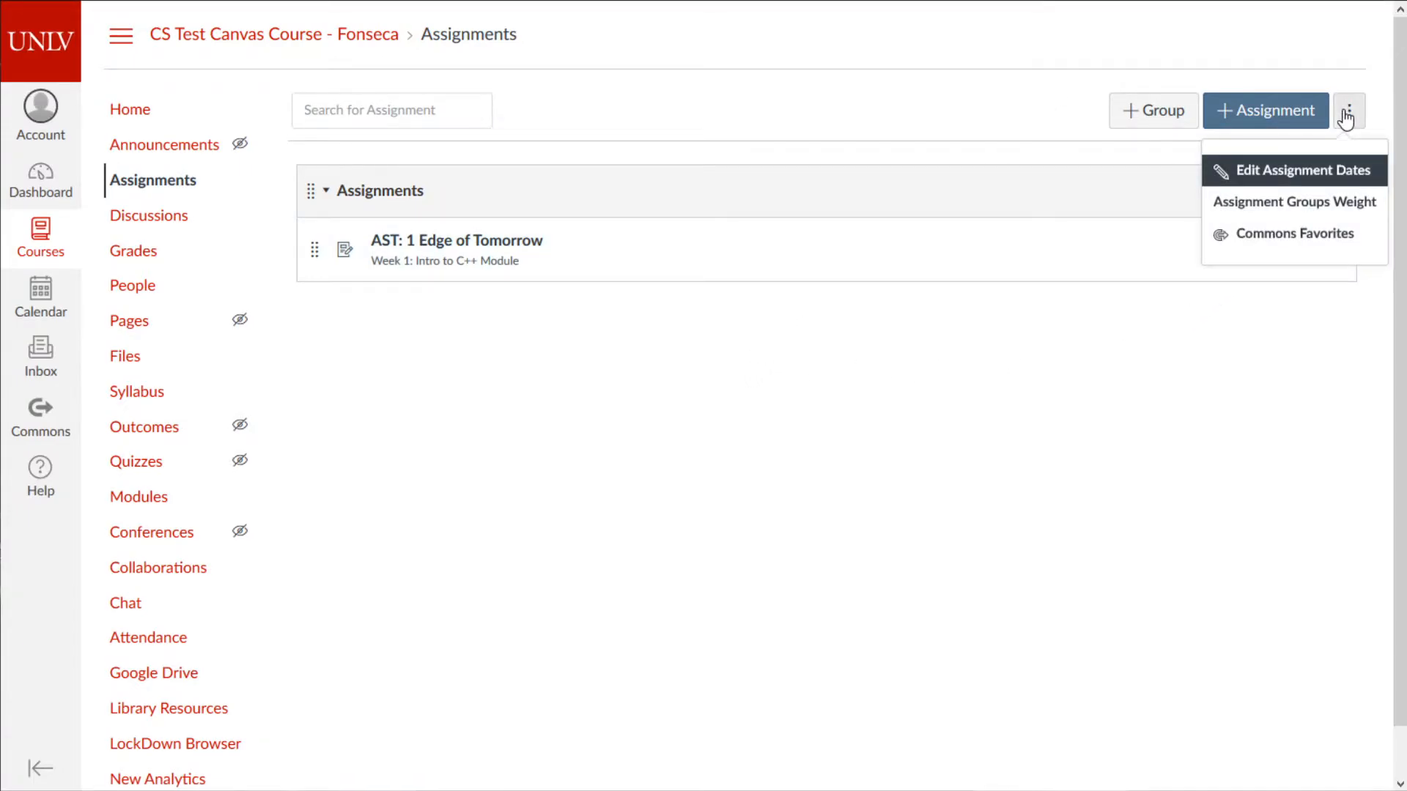
pyautogui.click(1263, 218)
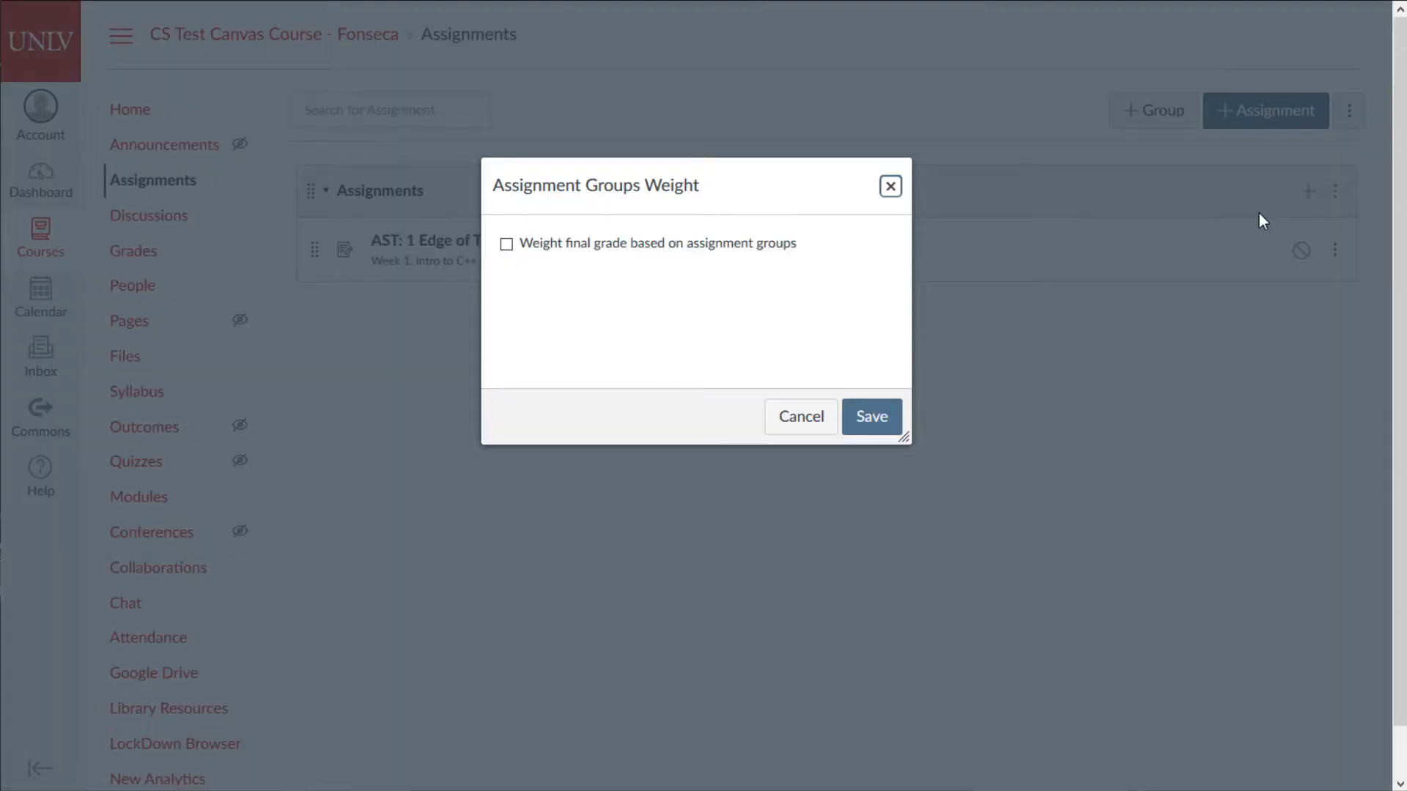
pyautogui.click(643, 249)
pyautogui.click(801, 608)
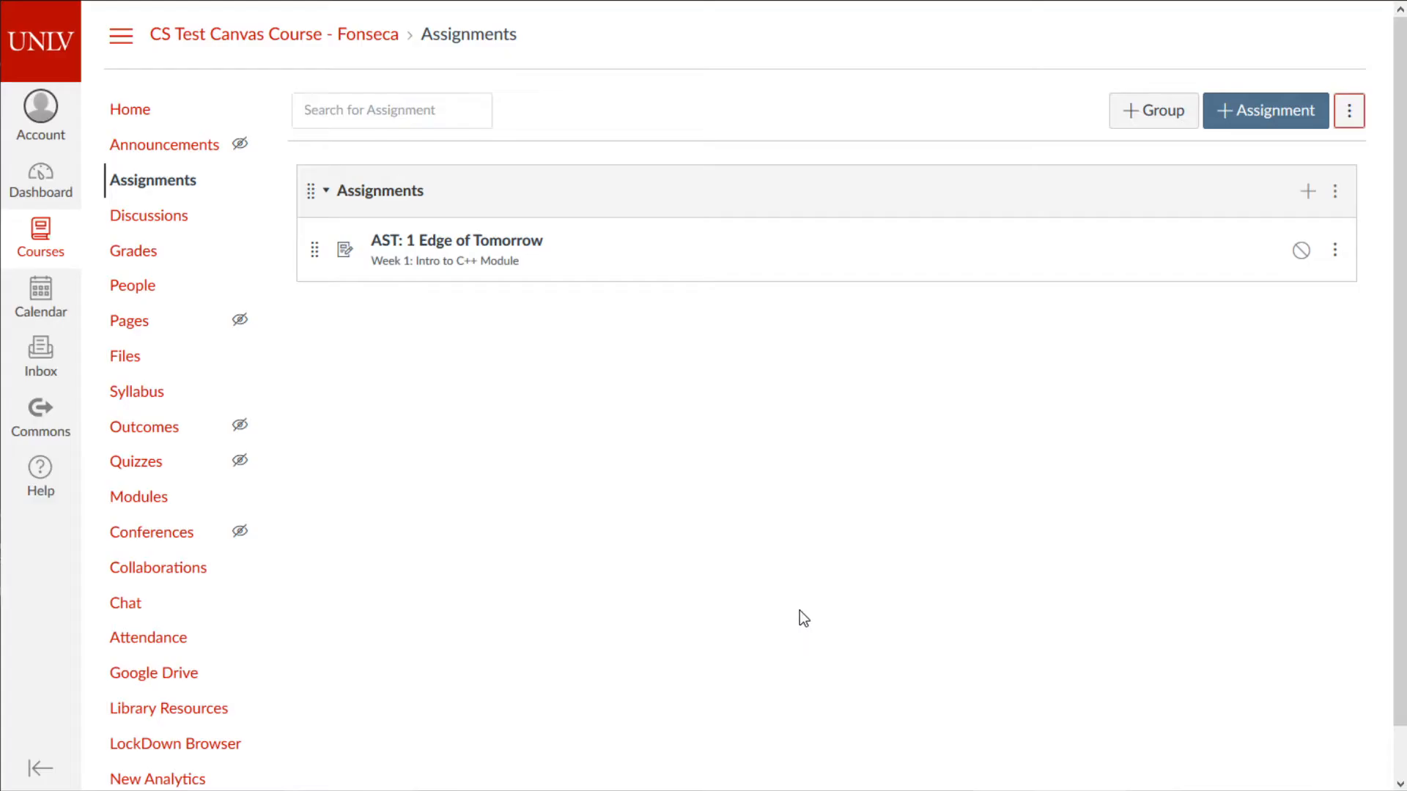
# - Add a 'Midterm' assignment group
pyautogui.click(1164, 110)
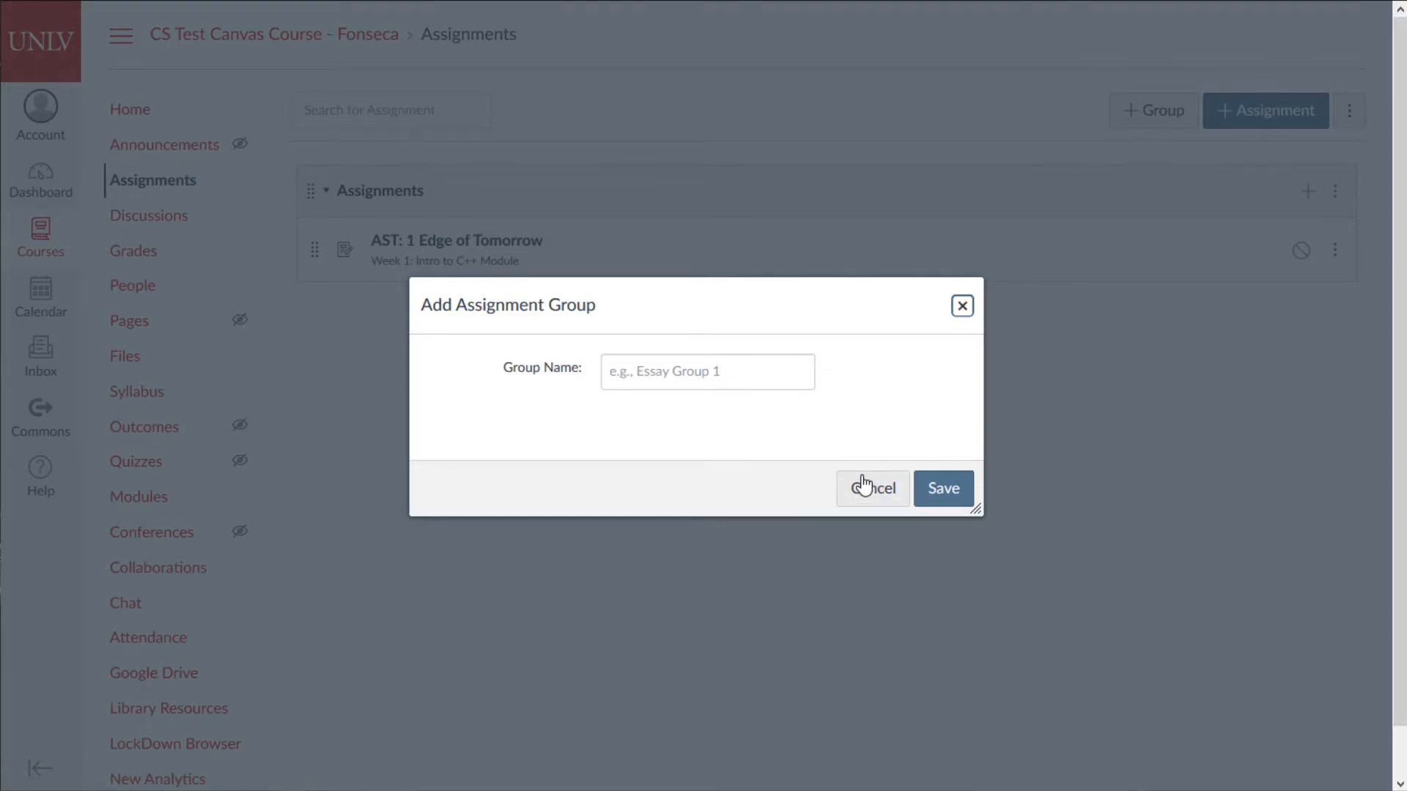
pyautogui.click(746, 360)
pyautogui.write('Tes')
pyautogui.press('BackSpace')
pyautogui.press('BackSpace')
pyautogui.press('BackSpace')
pyautogui.write('Midterm 1')
pyautogui.press('BackSpace')
pyautogui.click(925, 489)
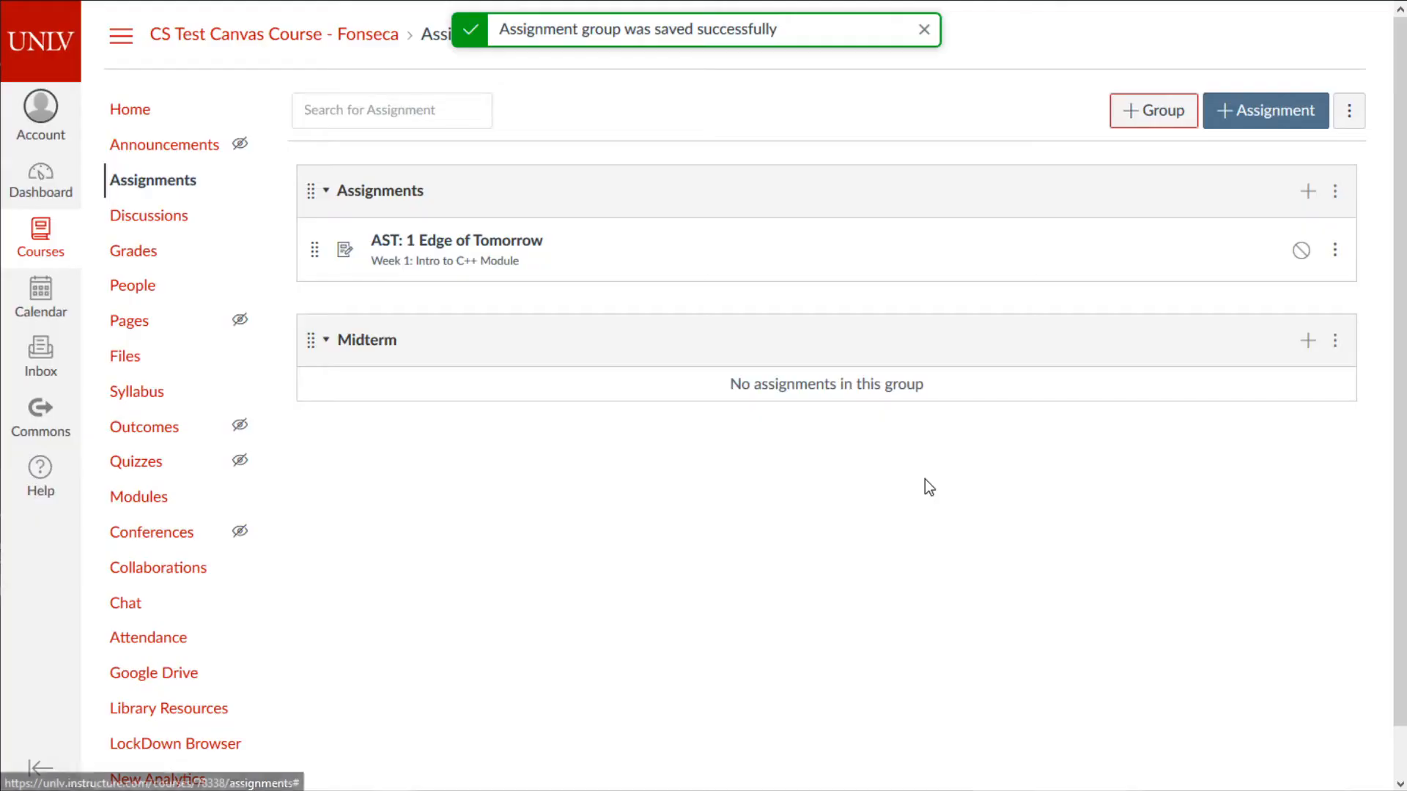
# - Add 'Final Exam' and 'Homework' assignment groups
pyautogui.click(1144, 121)
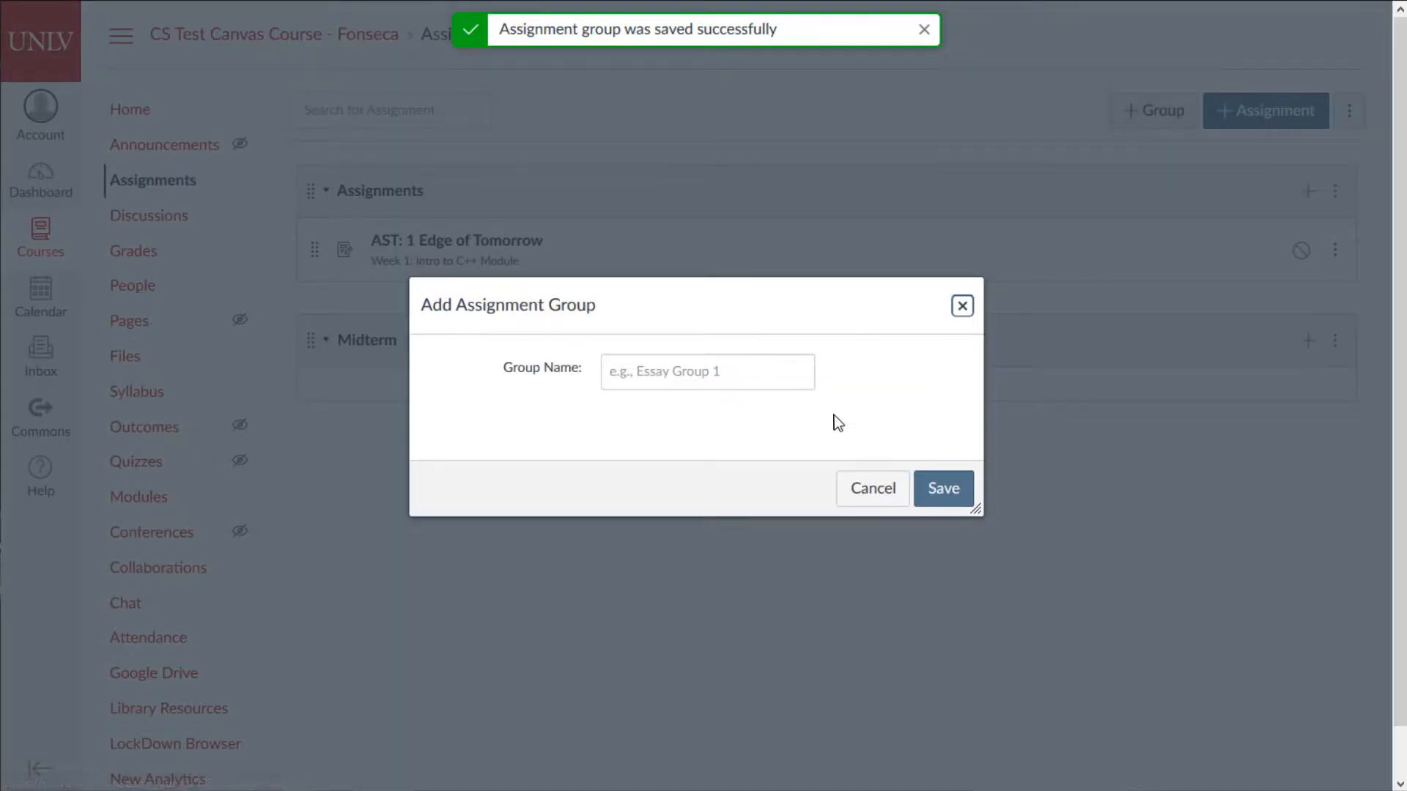
pyautogui.click(692, 379)
pyautogui.write('Final Exam')
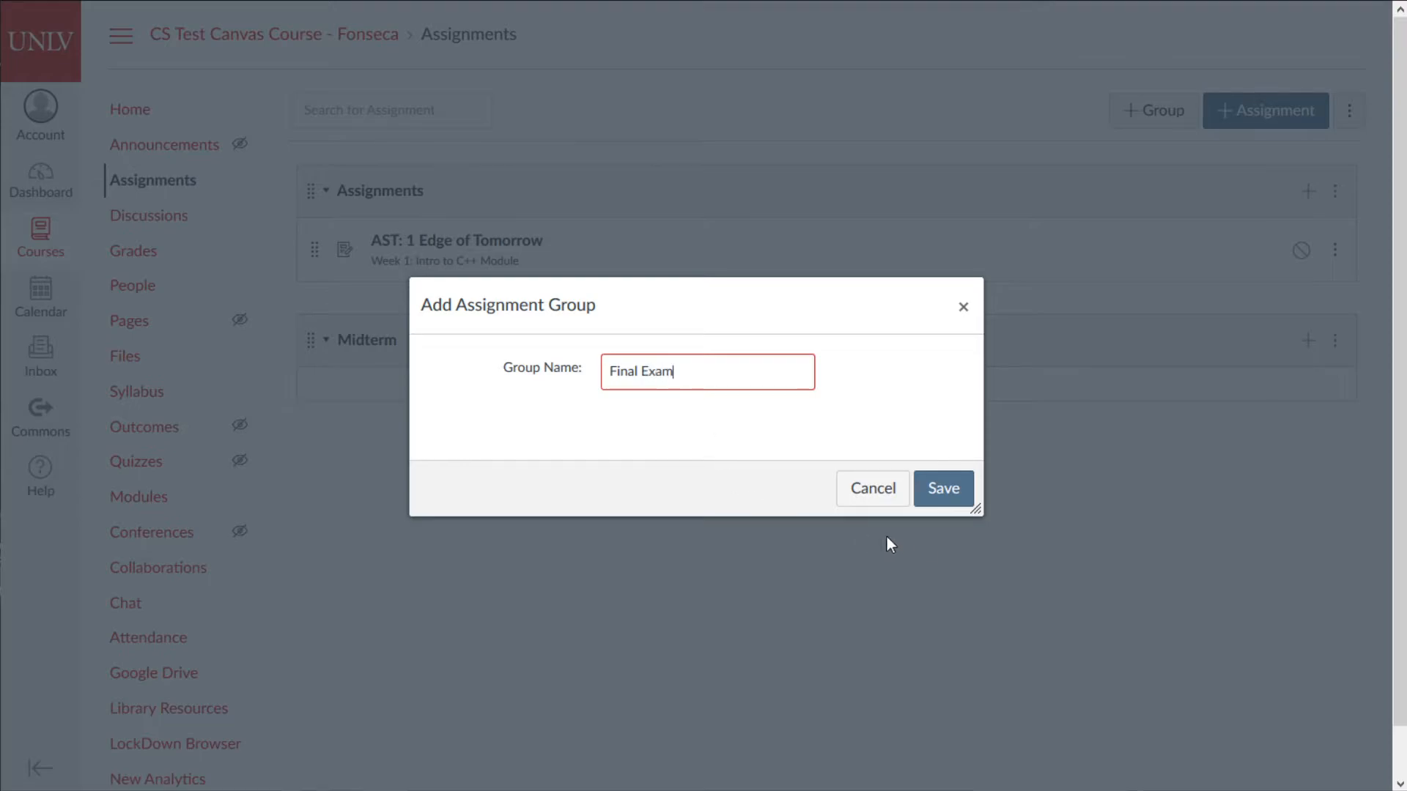
pyautogui.click(949, 491)
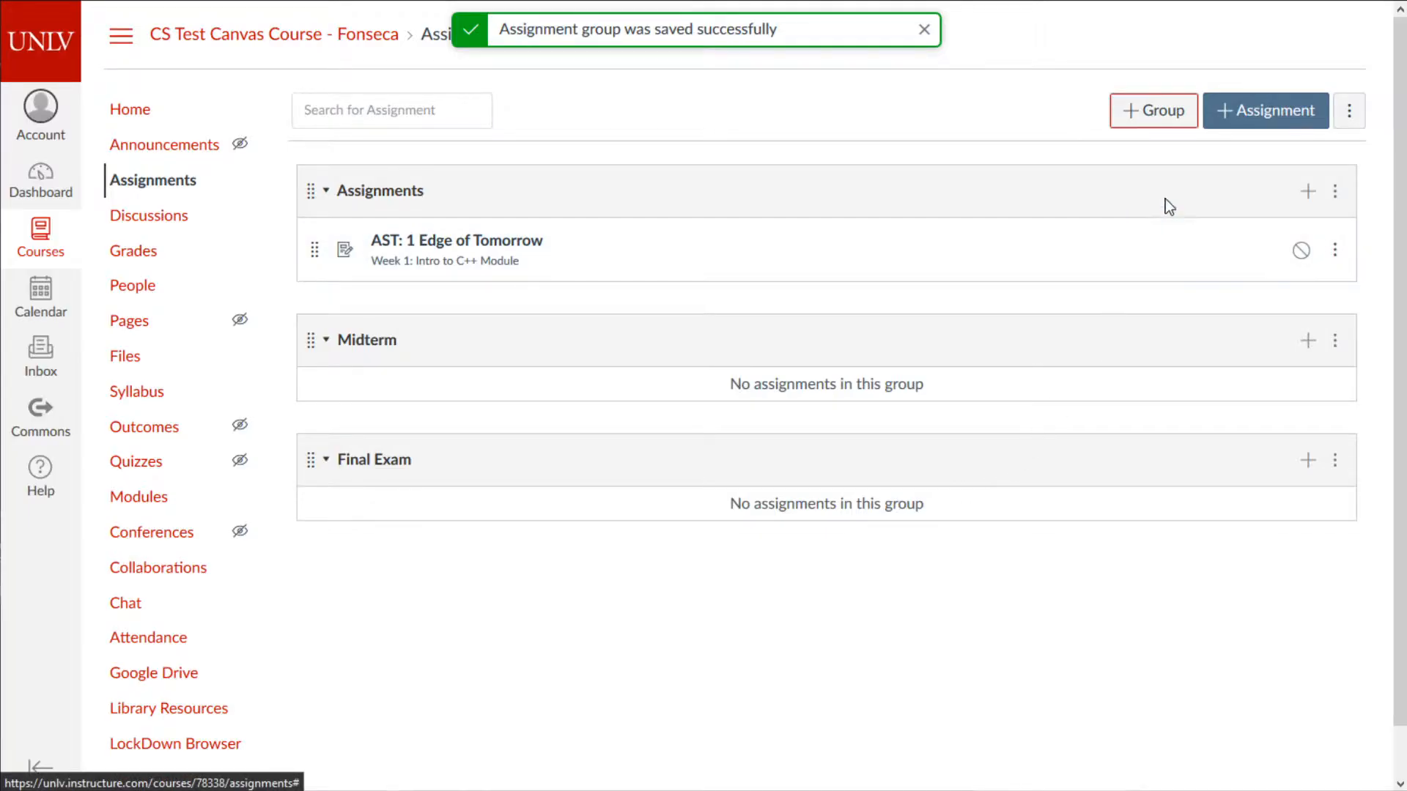
pyautogui.moveTo(1178, 110)
pyautogui.mouseDown()
pyautogui.moveTo(1265, 160)
pyautogui.moveTo(1164, 116)
pyautogui.mouseUp()
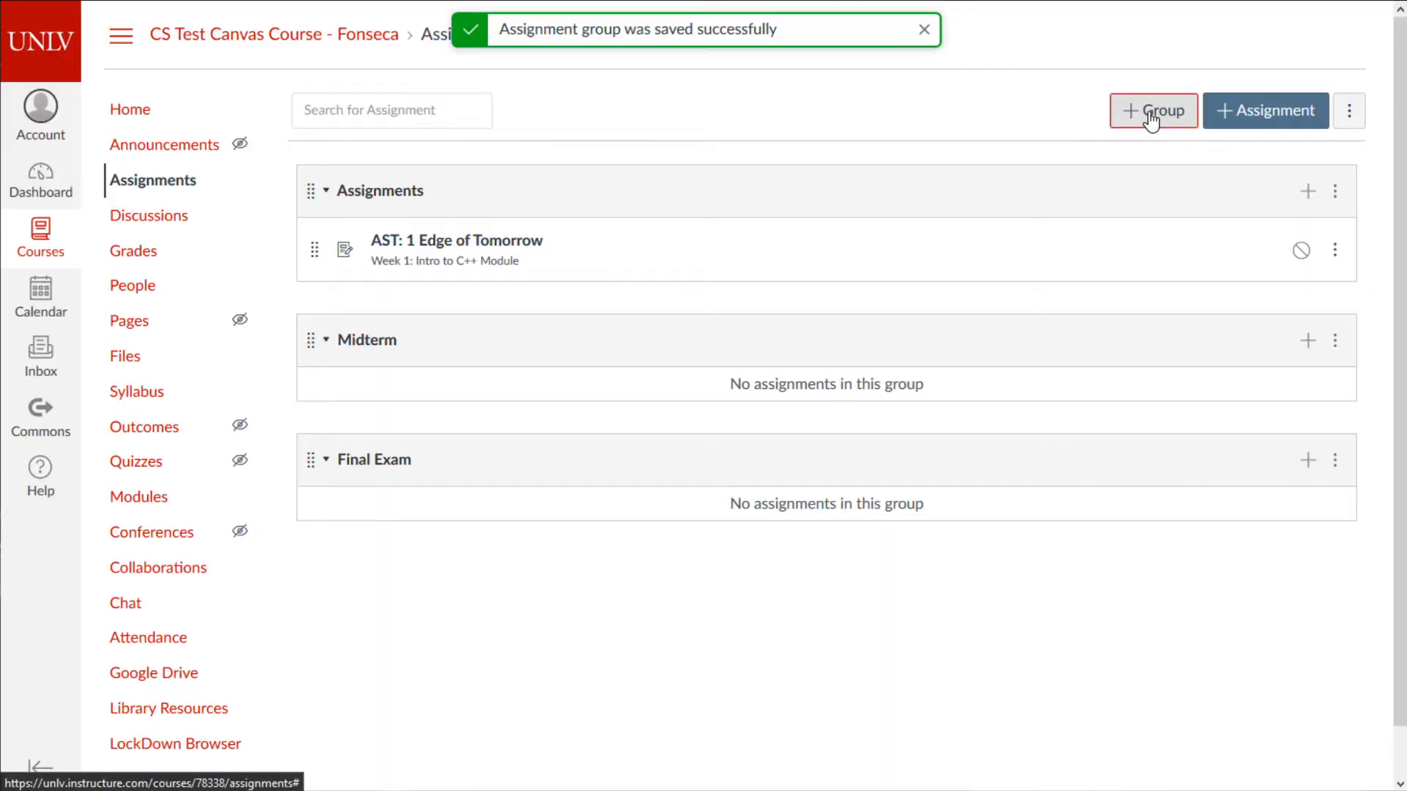
pyautogui.click(1162, 110)
pyautogui.click(782, 384)
pyautogui.write('Homework')
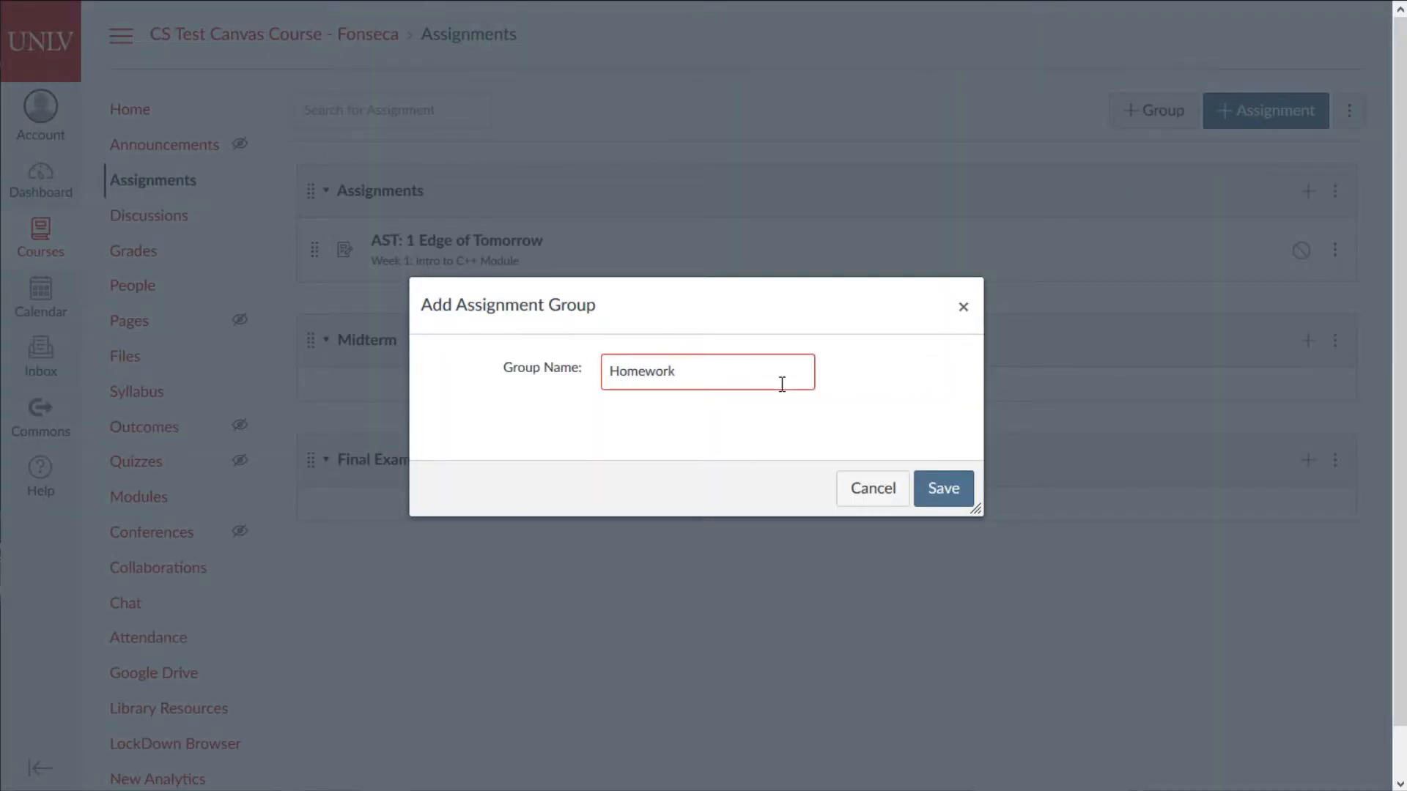
pyautogui.click(938, 485)
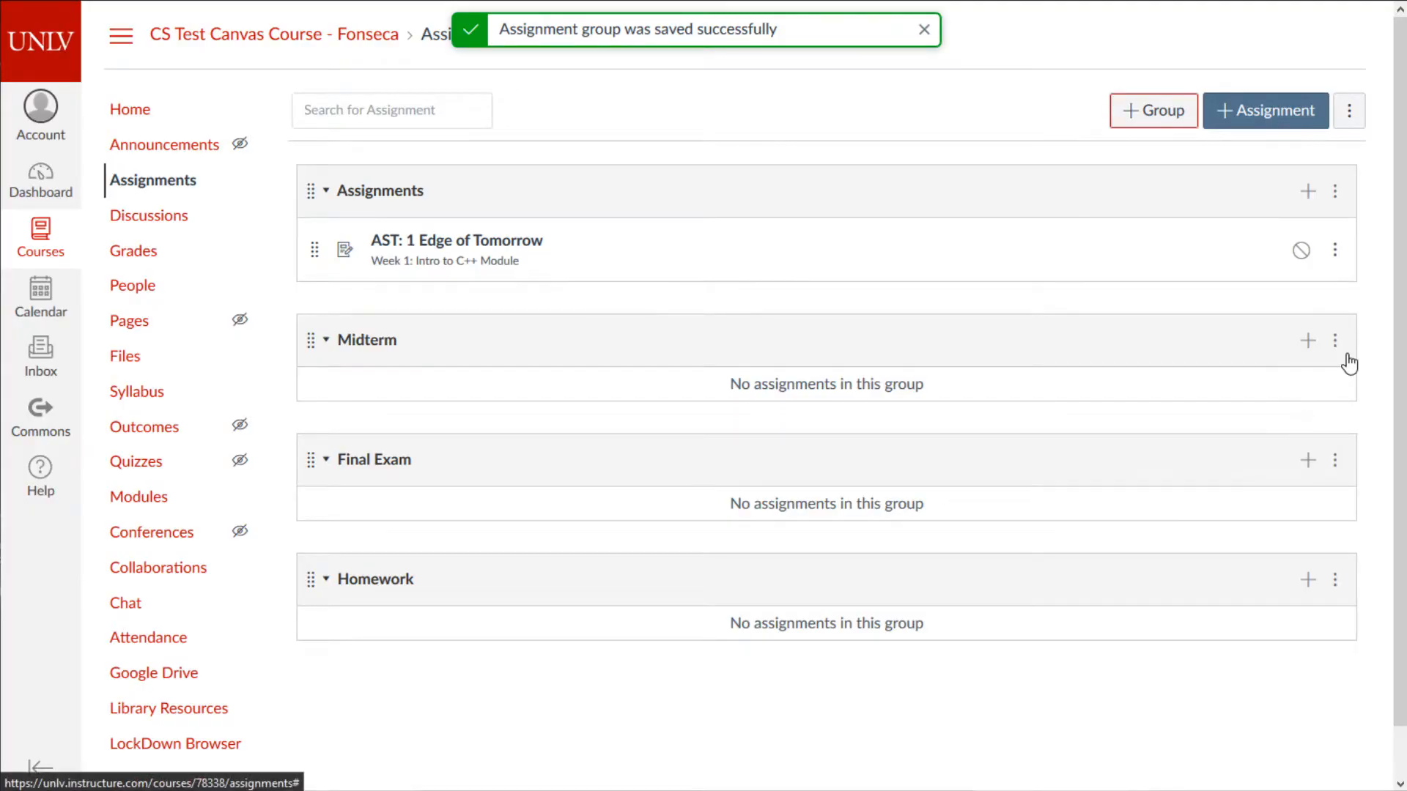
# - Dismiss the Midterm group's options menu and return to the top of the page
pyautogui.click(1335, 340)
pyautogui.click(1092, 390)
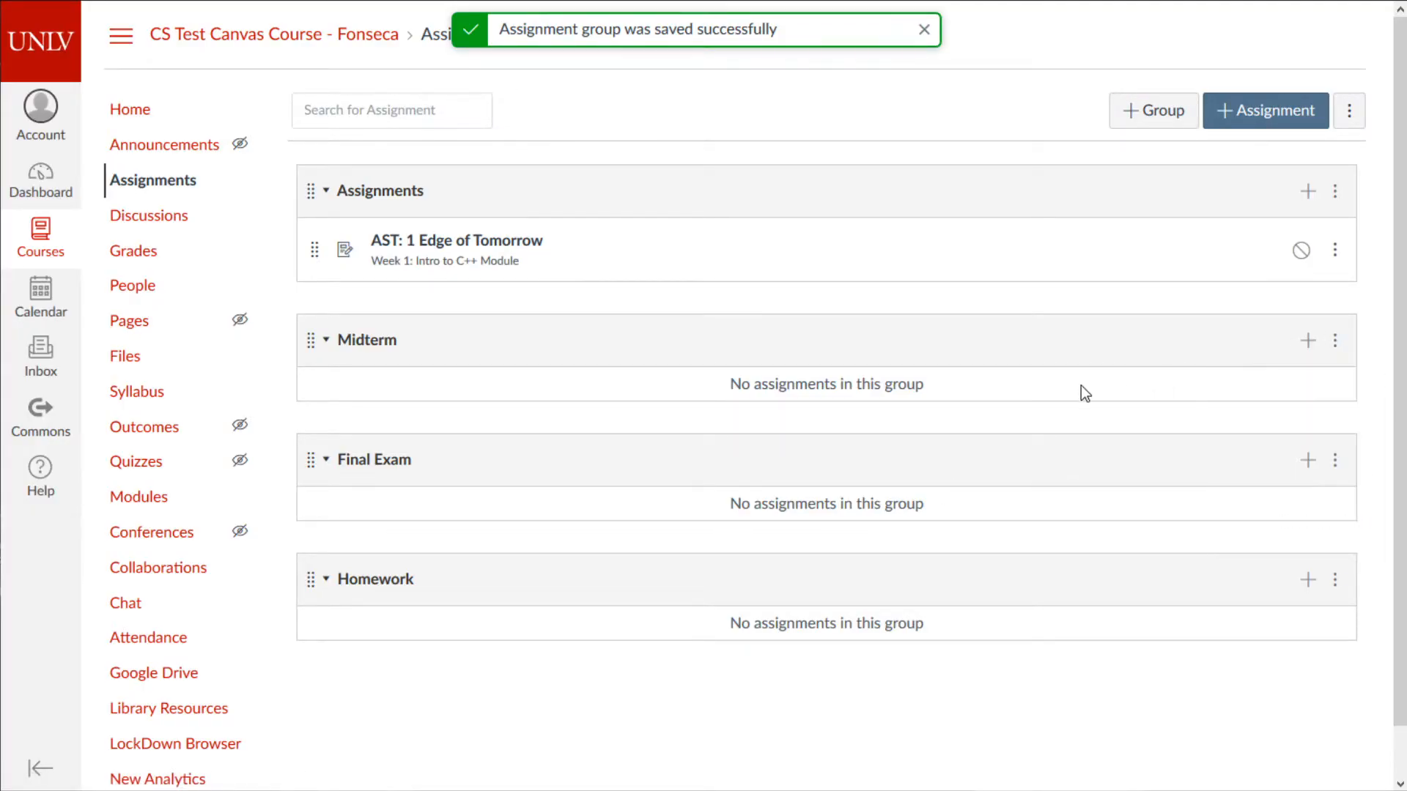
pyautogui.scroll(-1, 792, 454)
pyautogui.scroll(1, 743, 440)
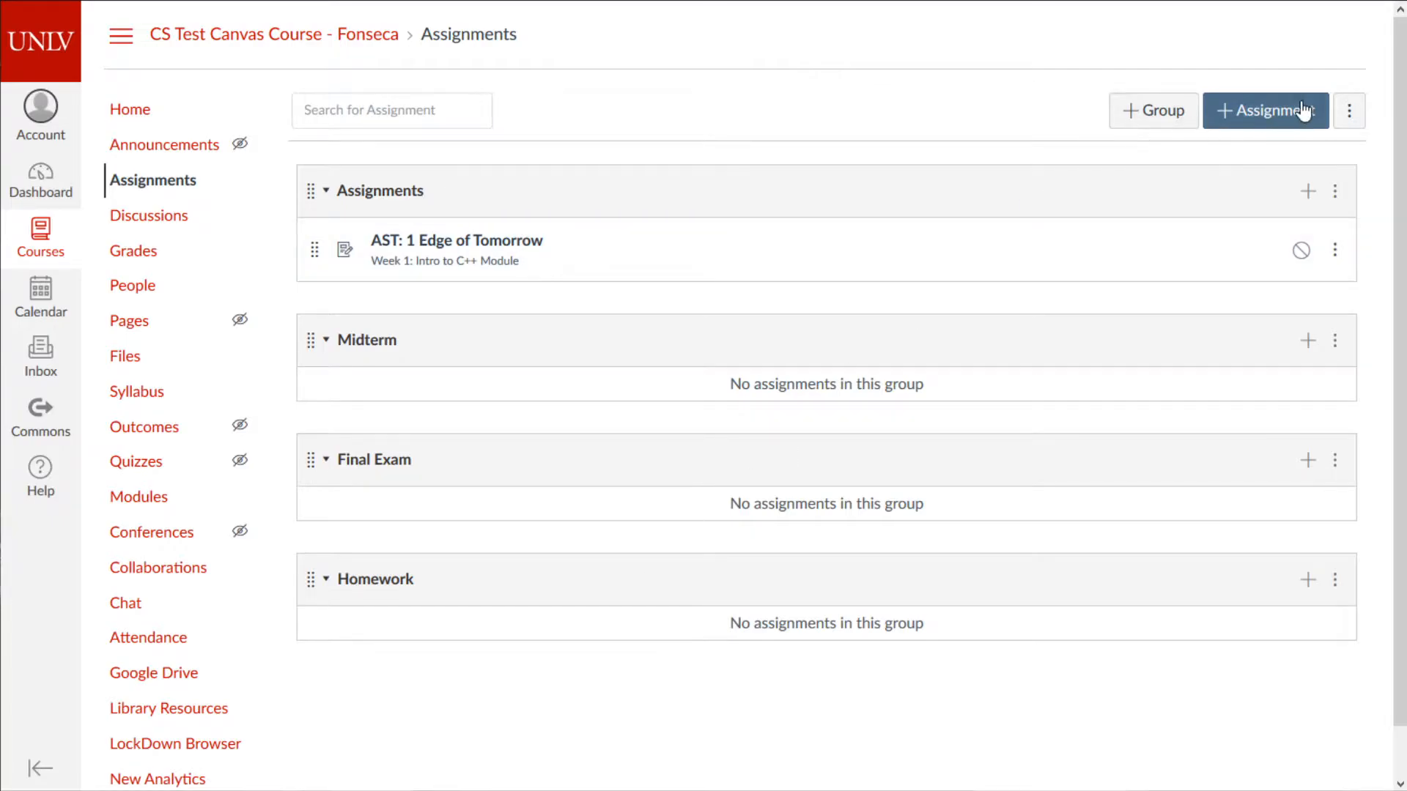
# - Open Assignment Groups Weight and enable weighting the final grade by group
pyautogui.click(1348, 111)
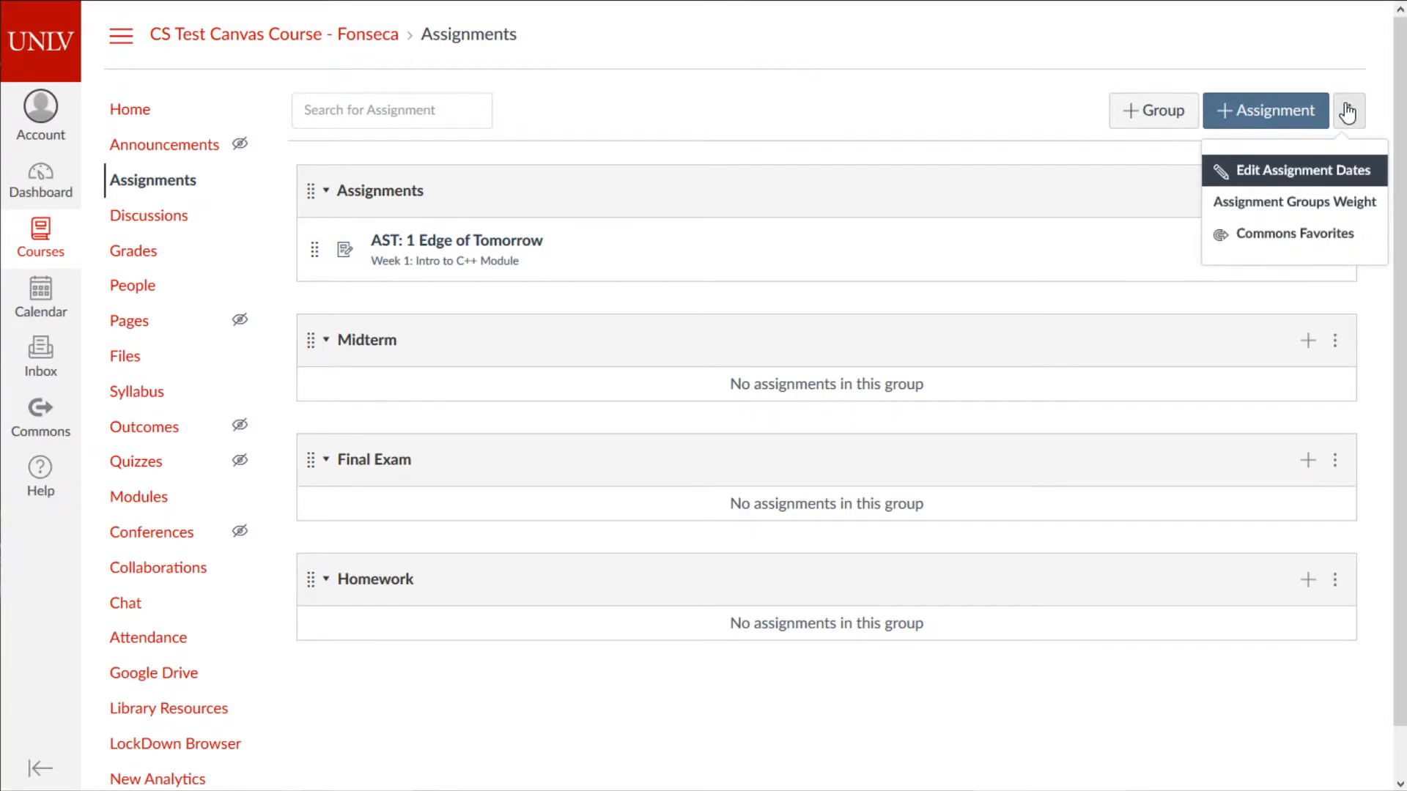
pyautogui.click(1301, 209)
pyautogui.click(756, 245)
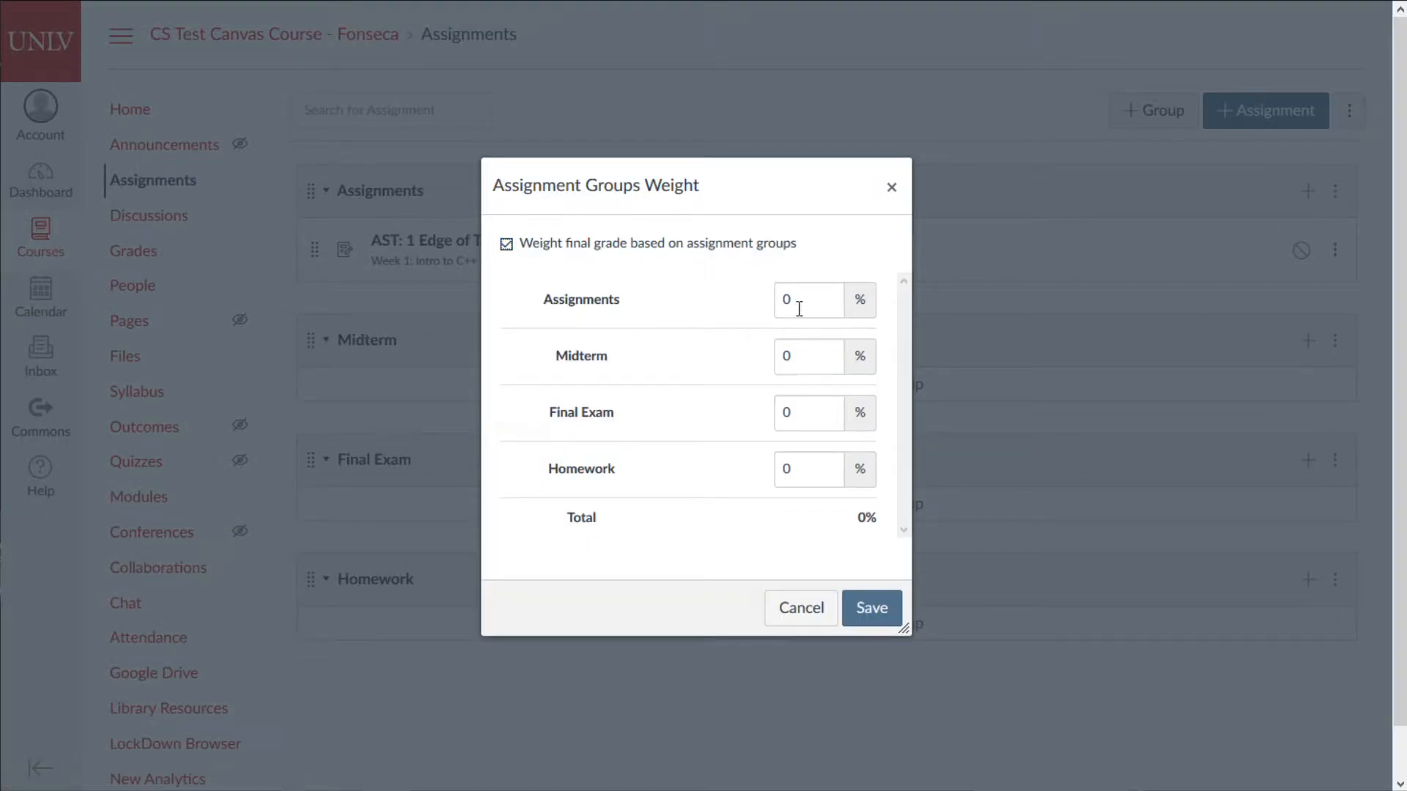
pyautogui.click(798, 608)
pyautogui.click(1349, 113)
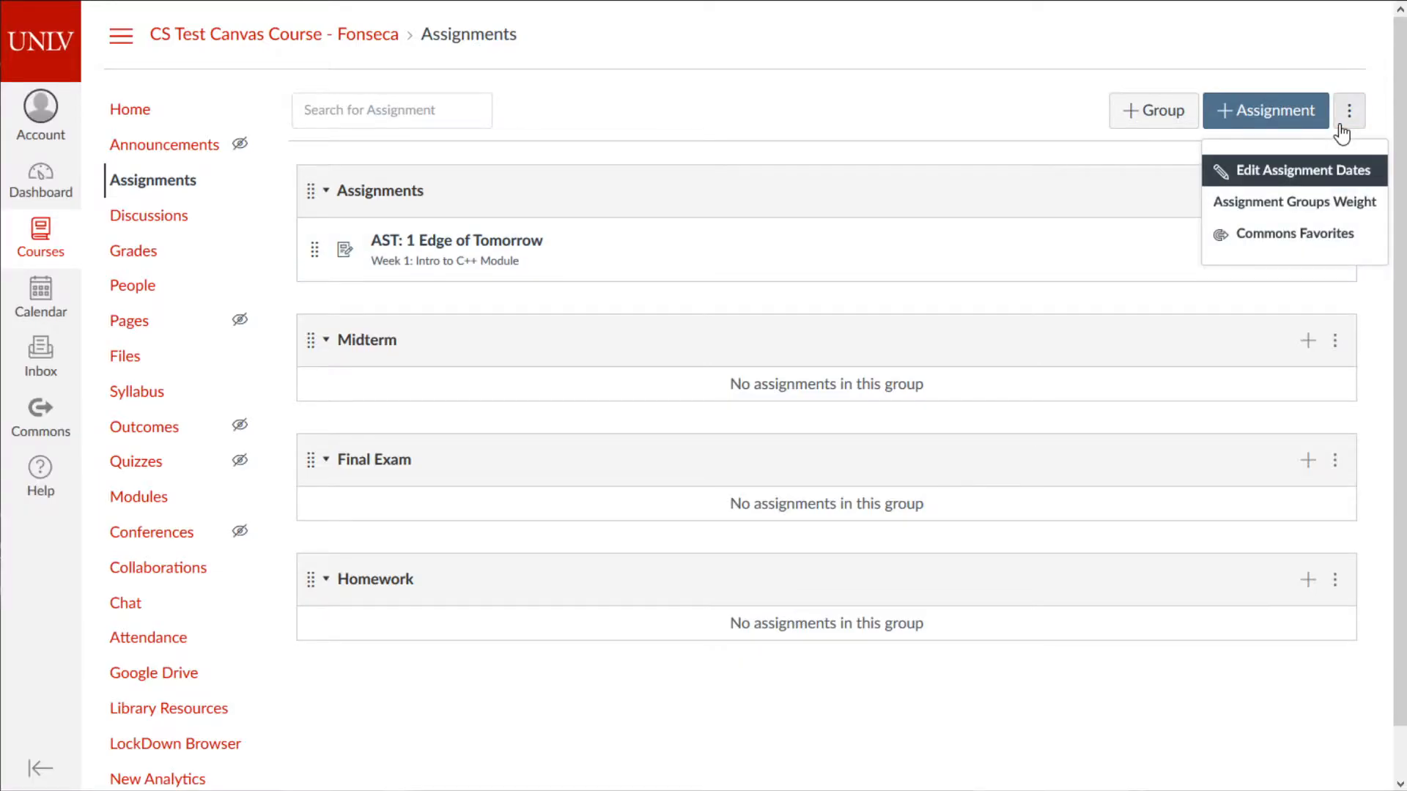
pyautogui.click(1293, 211)
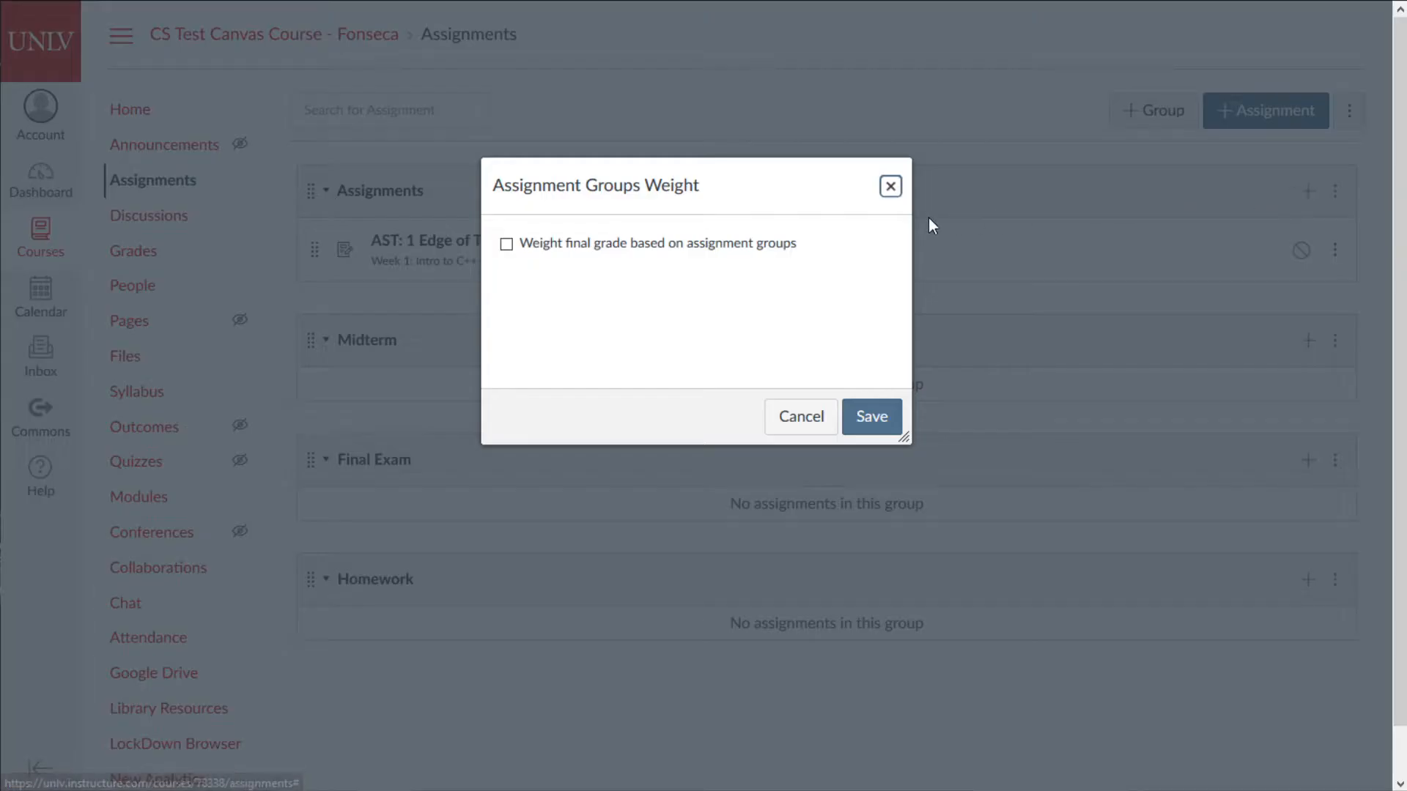
pyautogui.click(592, 249)
pyautogui.click(801, 305)
pyautogui.press('Tab')
pyautogui.press('Tab')
pyautogui.press('Tab')
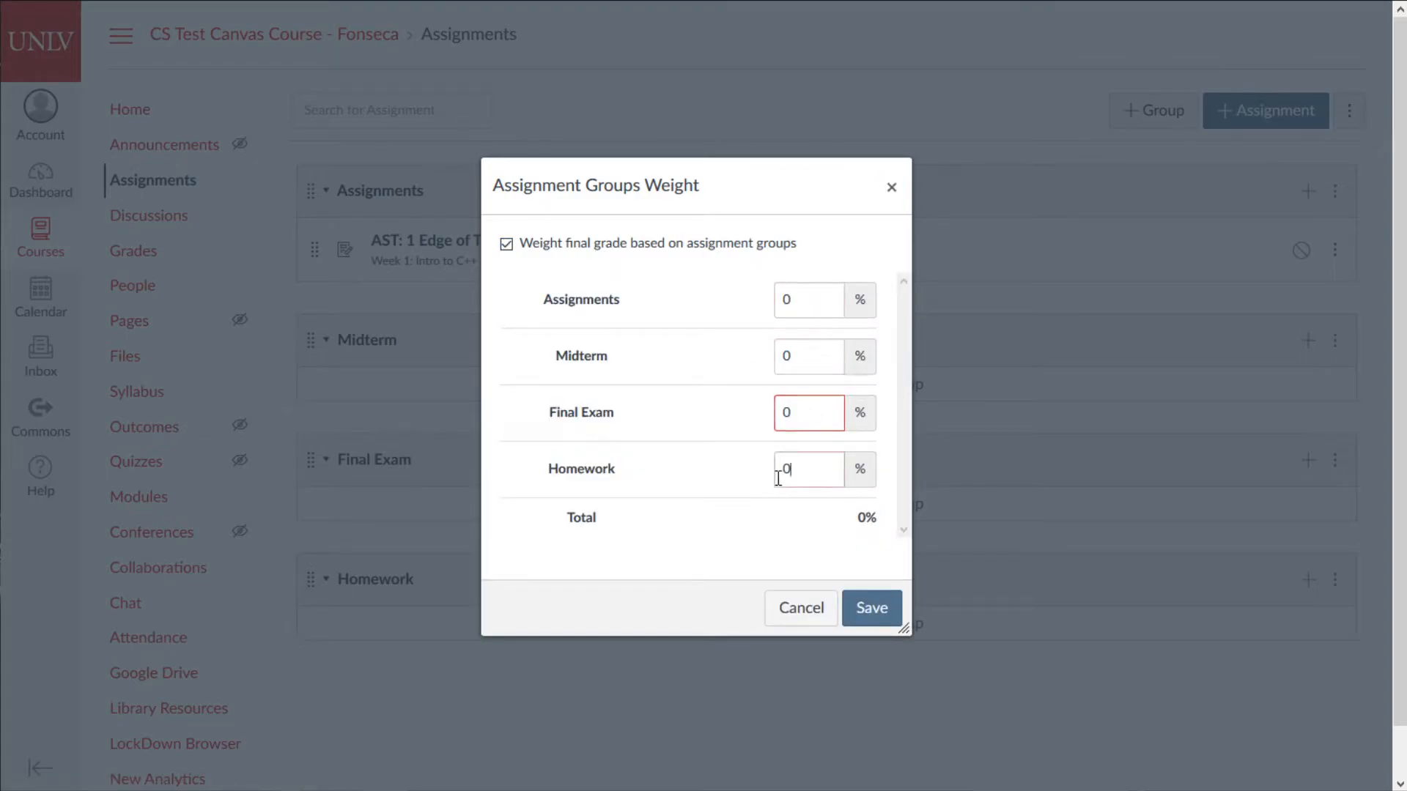
pyautogui.click(810, 308)
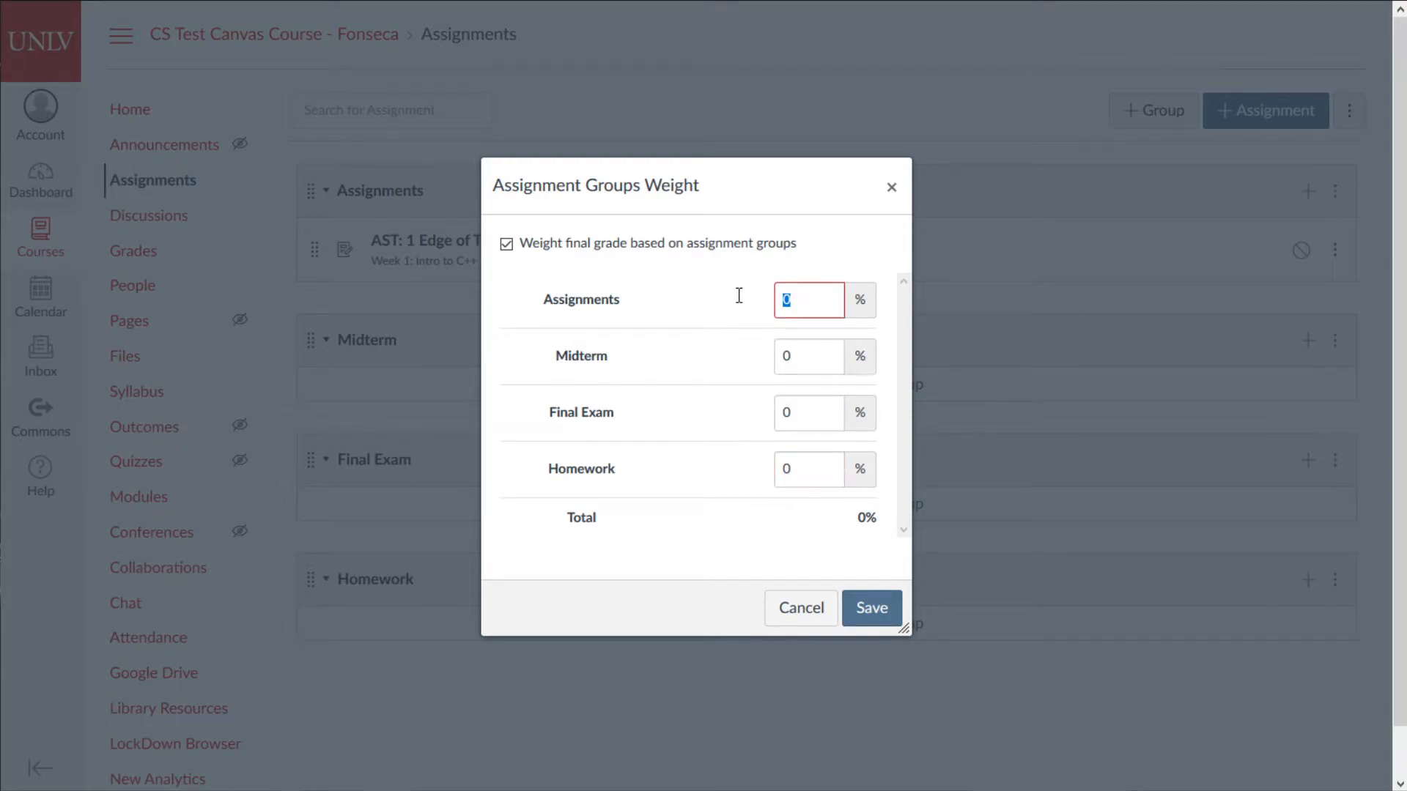
# - Enter group weights Homework 50%, Midterm 20%, Final Exam 30%
pyautogui.click(795, 467)
pyautogui.write('50')
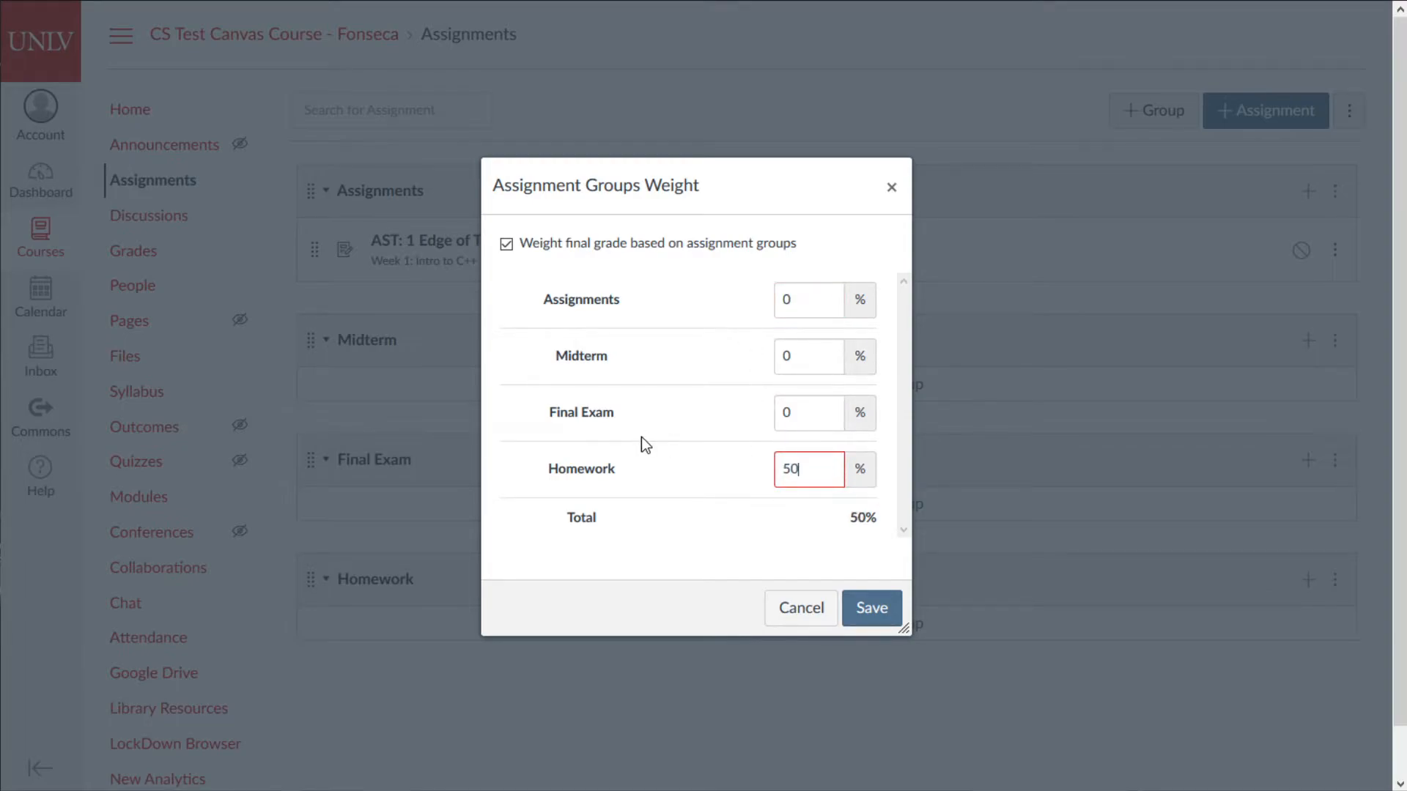
pyautogui.click(815, 356)
pyautogui.write('20')
pyautogui.click(819, 399)
pyautogui.write('30')
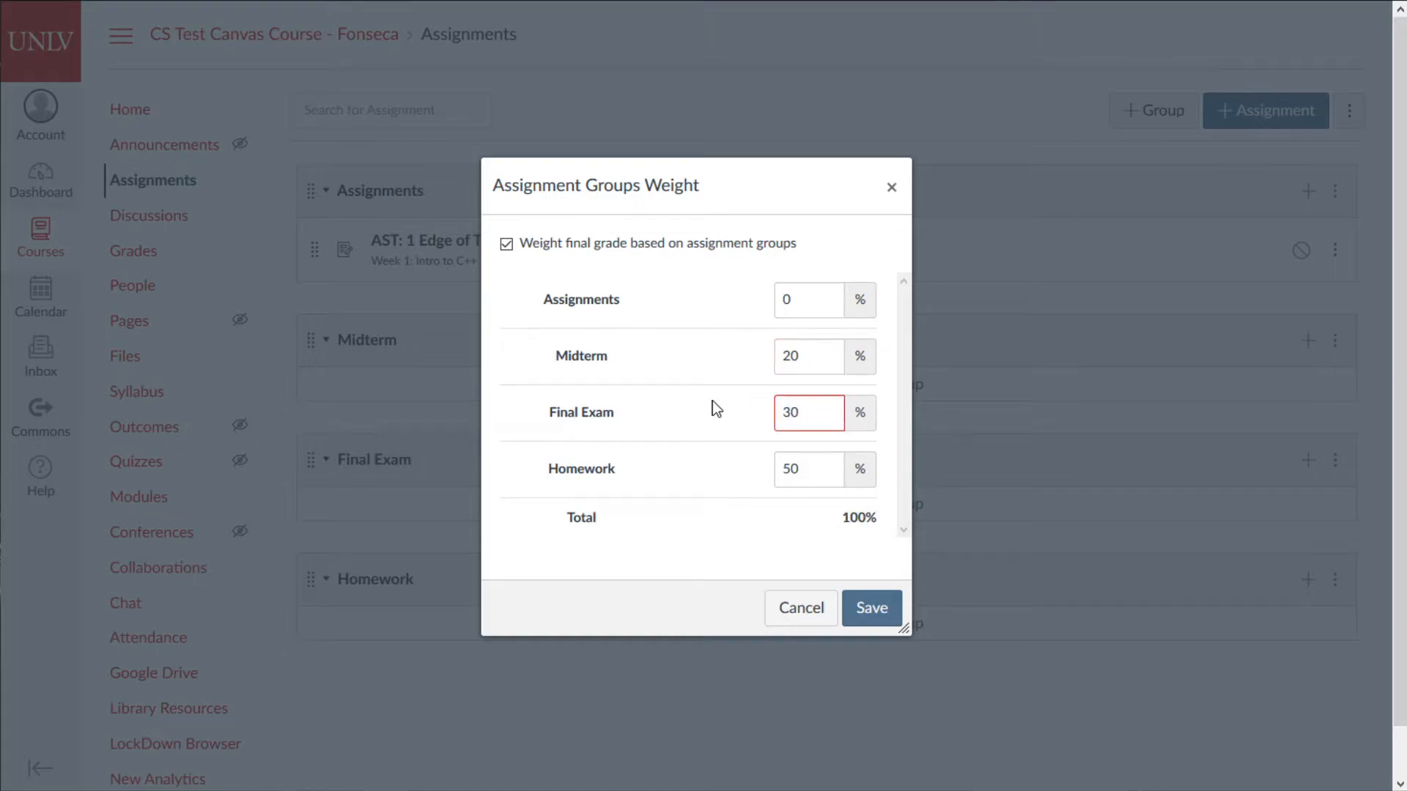
# - Keep Midterm at 20%, Assignments at 0%, save weights, and move AST: 1 into Homework
pyautogui.click(791, 358)
pyautogui.write('25')
pyautogui.press('BackSpace')
pyautogui.write('0')
pyautogui.click(806, 308)
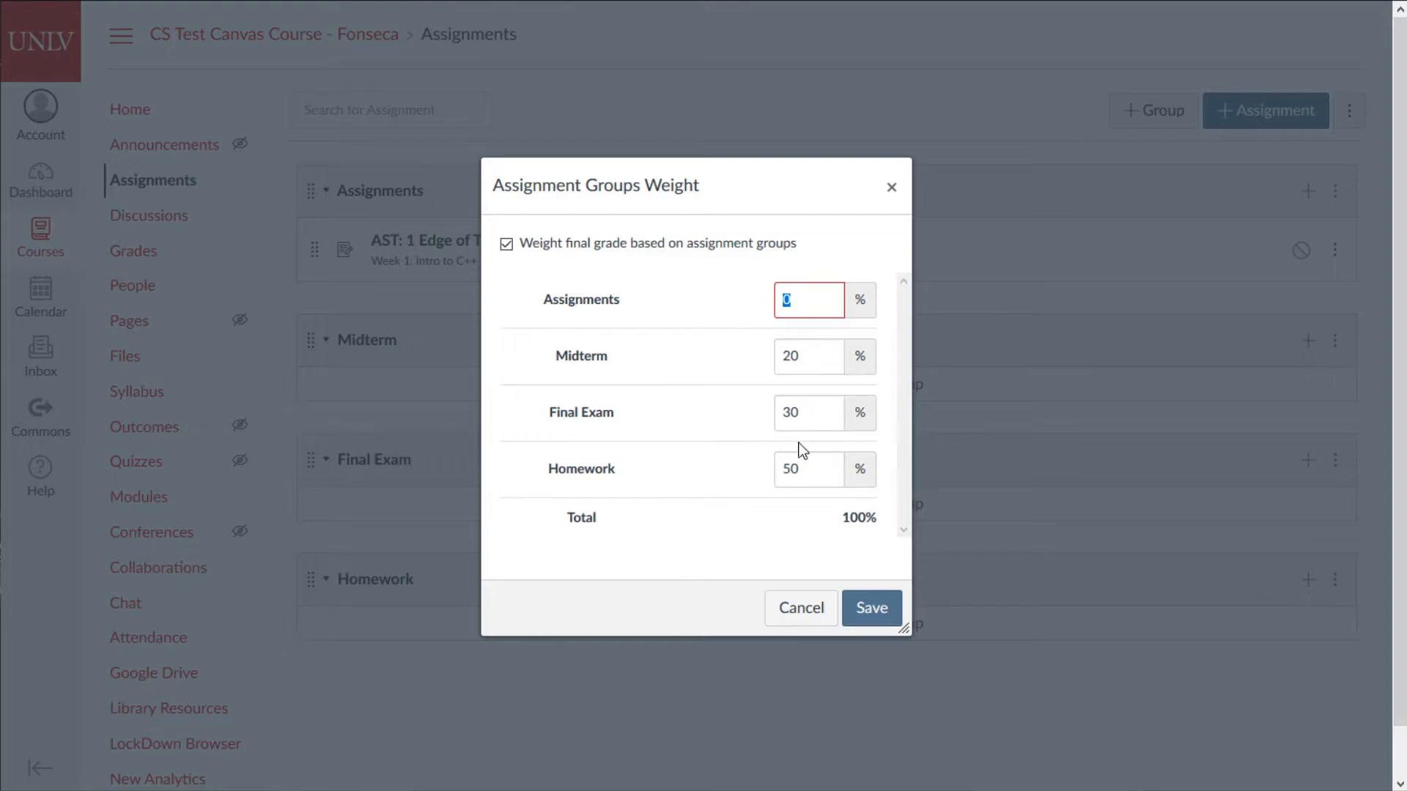
pyautogui.moveTo(594, 300); pyautogui.dragTo(545, 309)
pyautogui.click(893, 613)
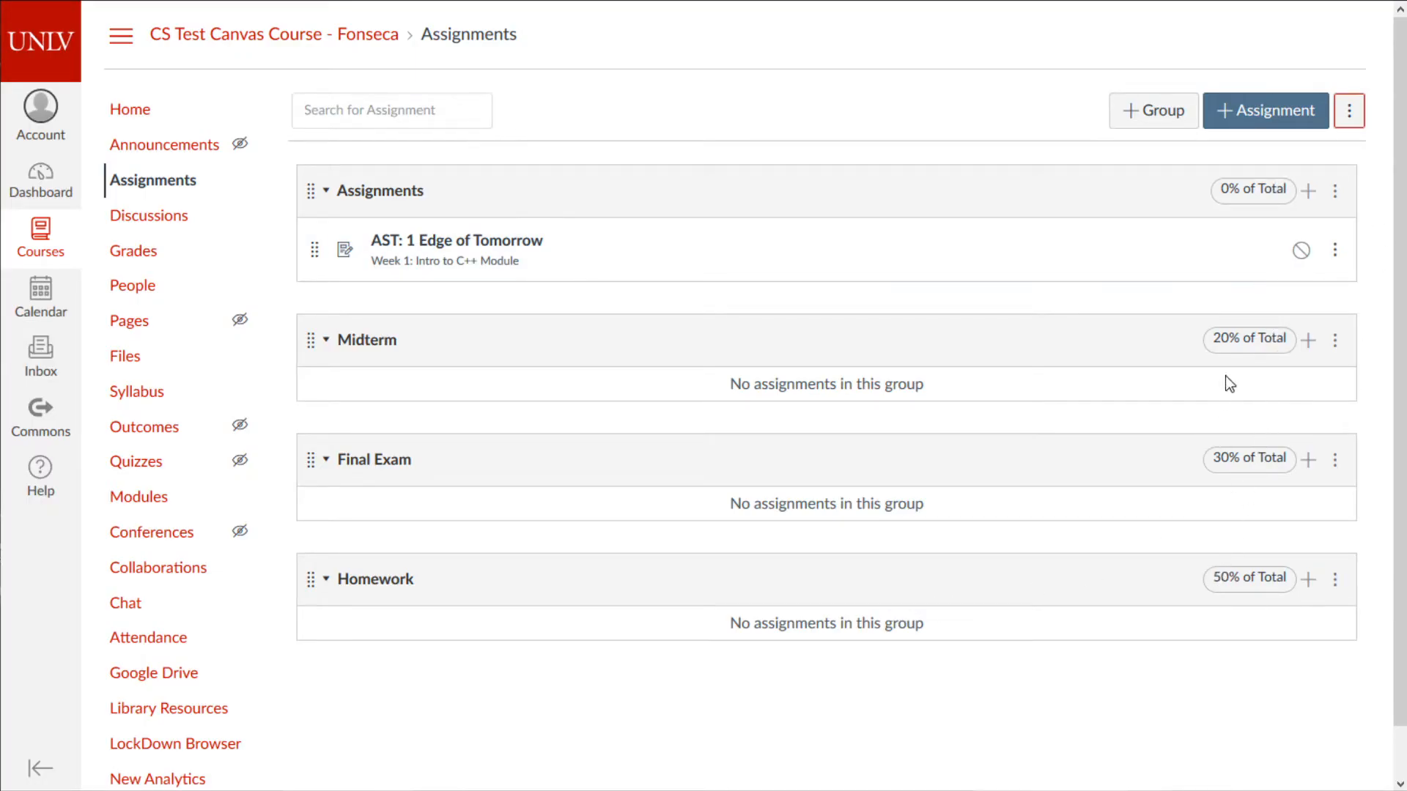
pyautogui.moveTo(315, 250); pyautogui.dragTo(320, 632)
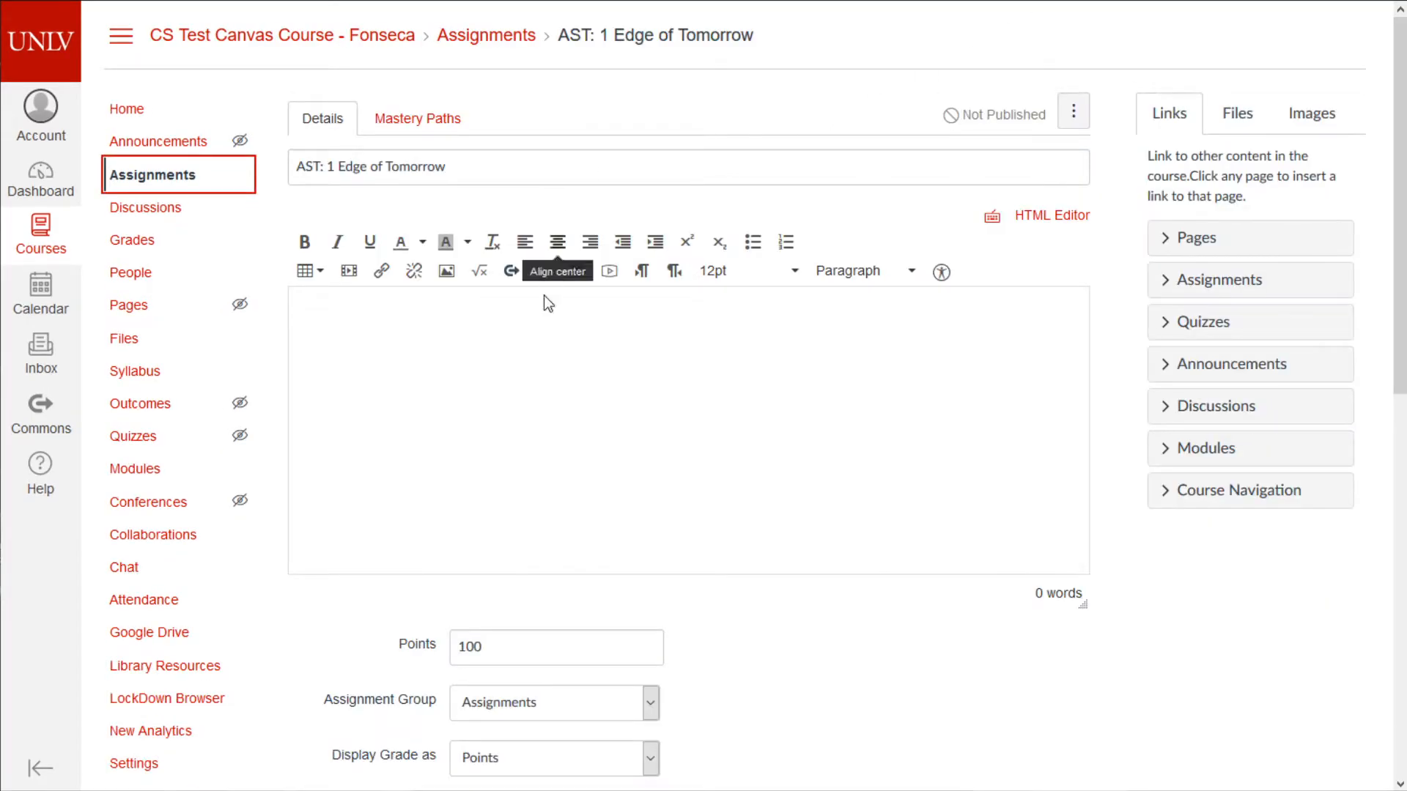
# - Reopen AST: 1 Edge of Tomorrow's editor, keep it in Homework, and set Points to 100
pyautogui.scroll(-9, 989, 518)
pyautogui.click(835, 724)
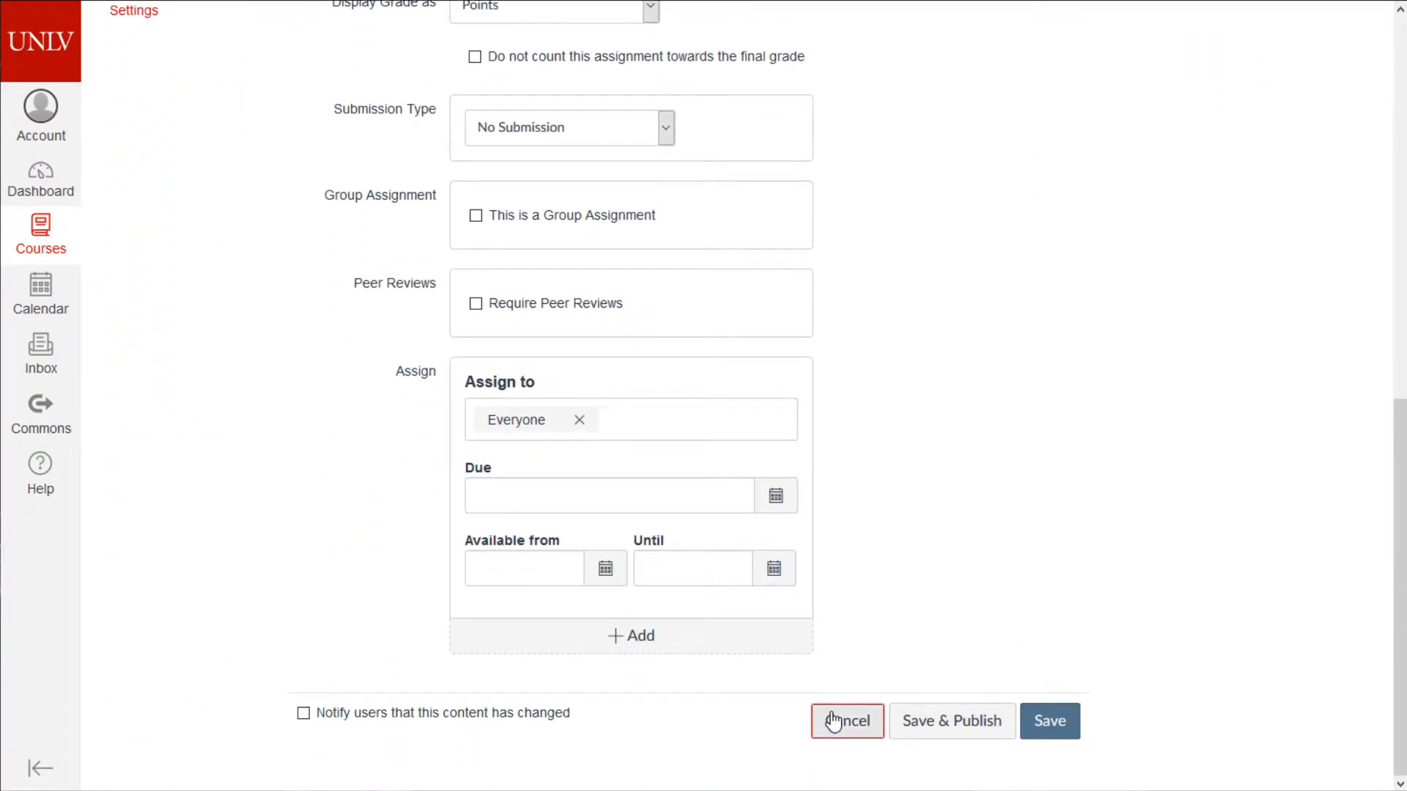
pyautogui.click(1016, 136)
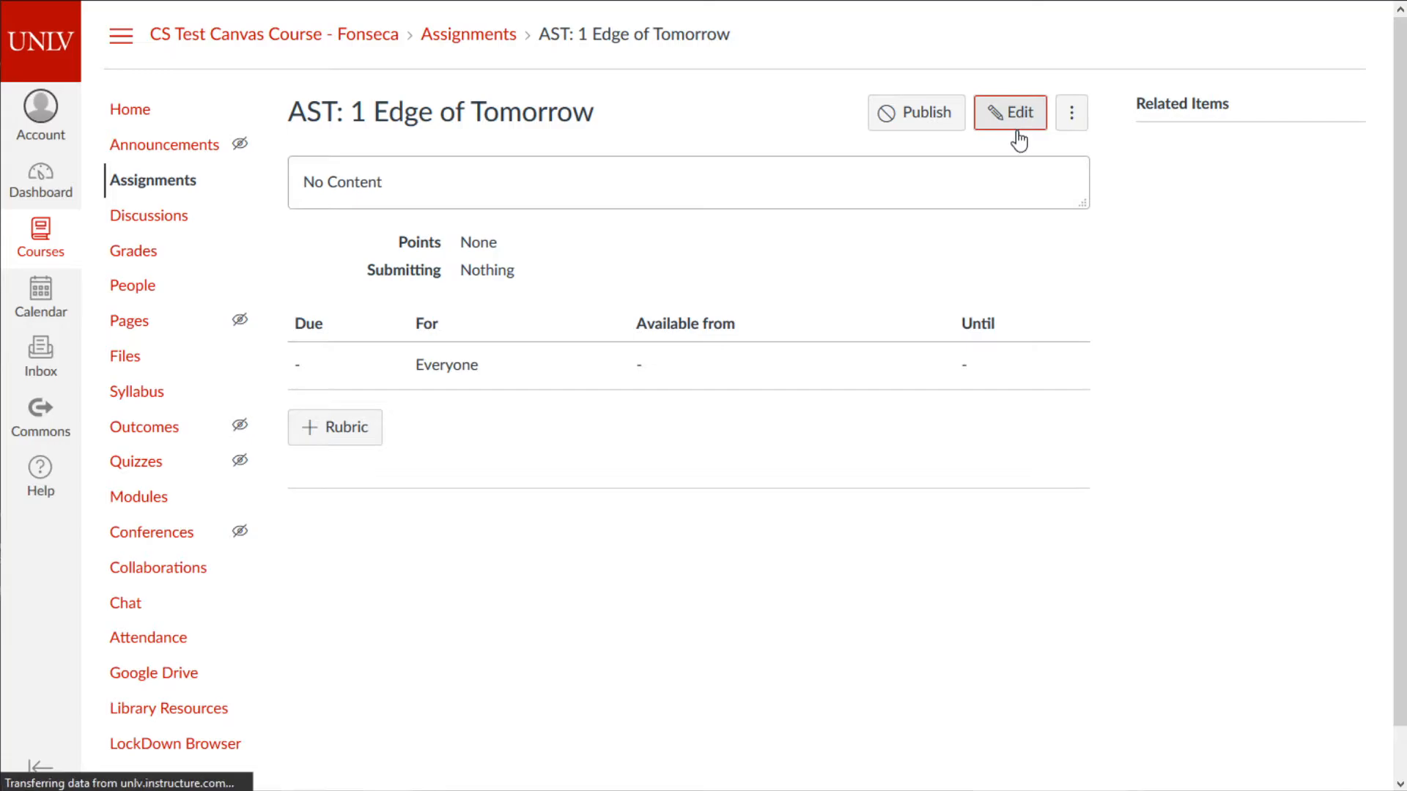
pyautogui.scroll(-4, 654, 459)
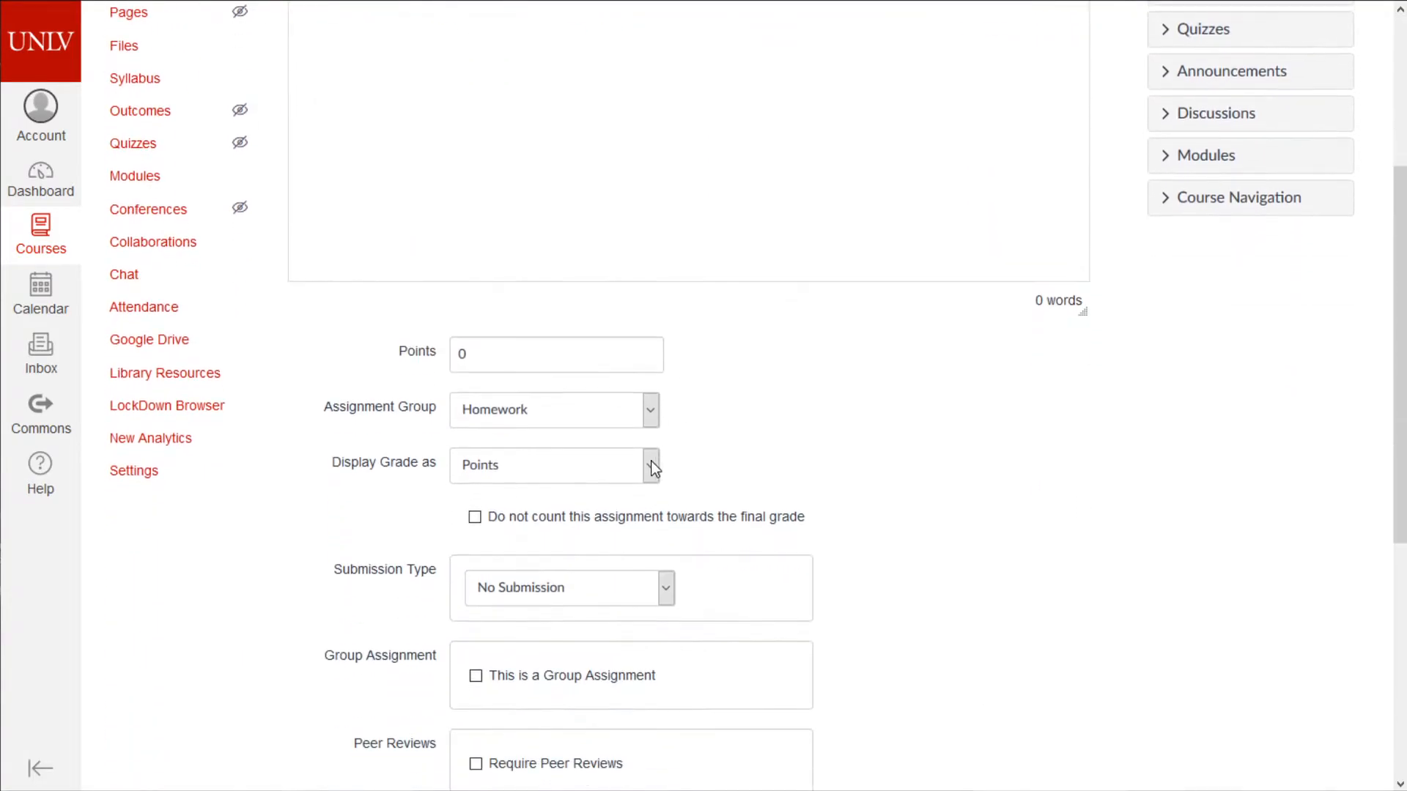
pyautogui.scroll(3, 804, 521)
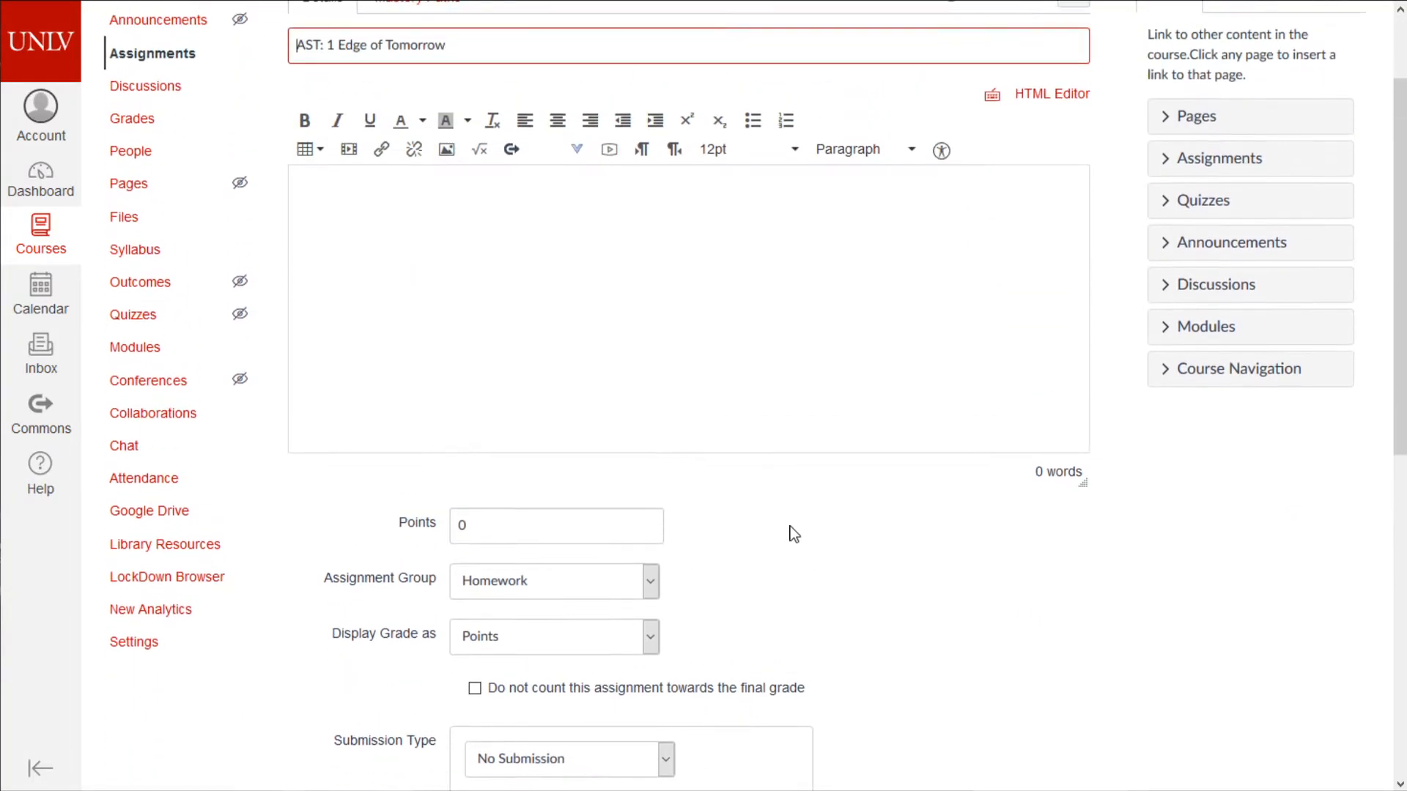
pyautogui.click(578, 608)
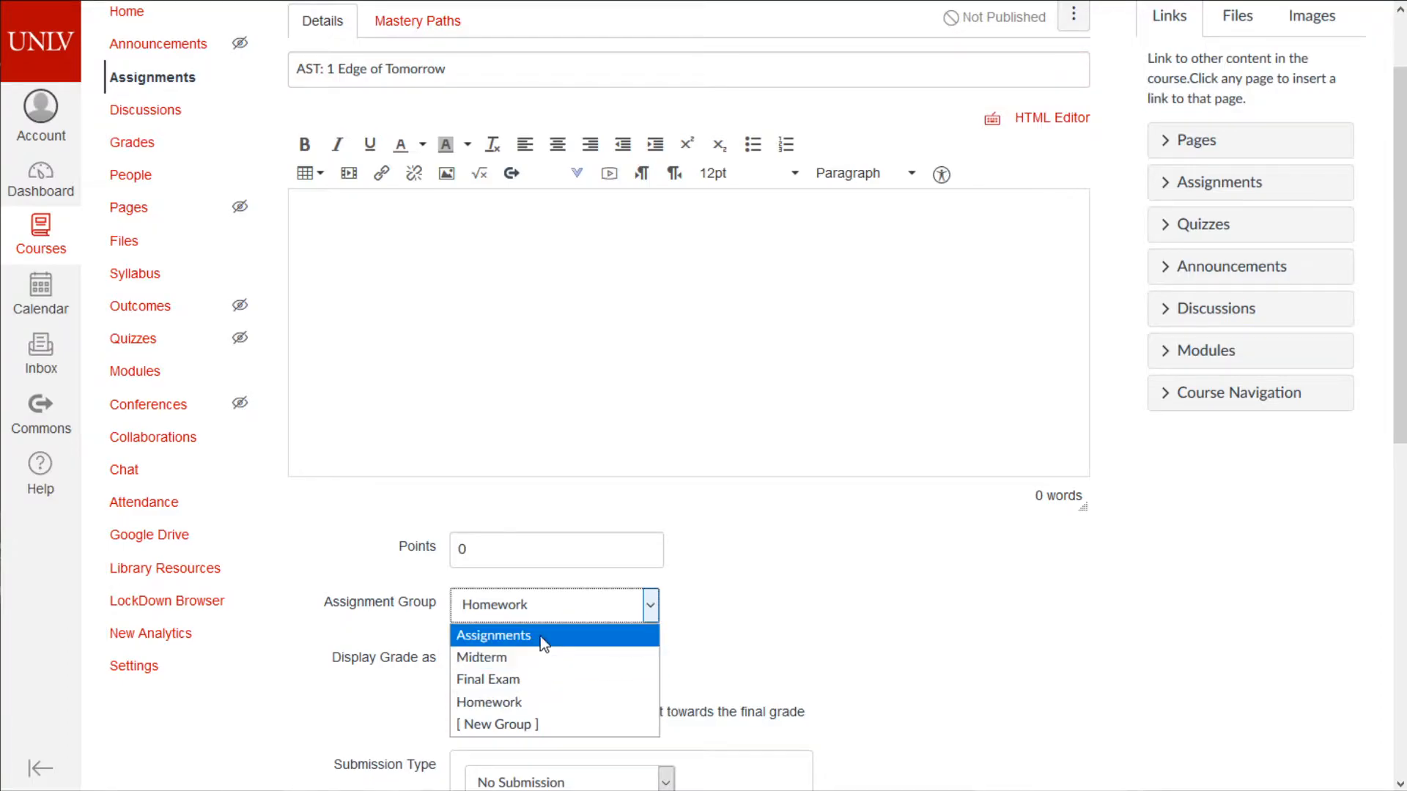
pyautogui.click(524, 705)
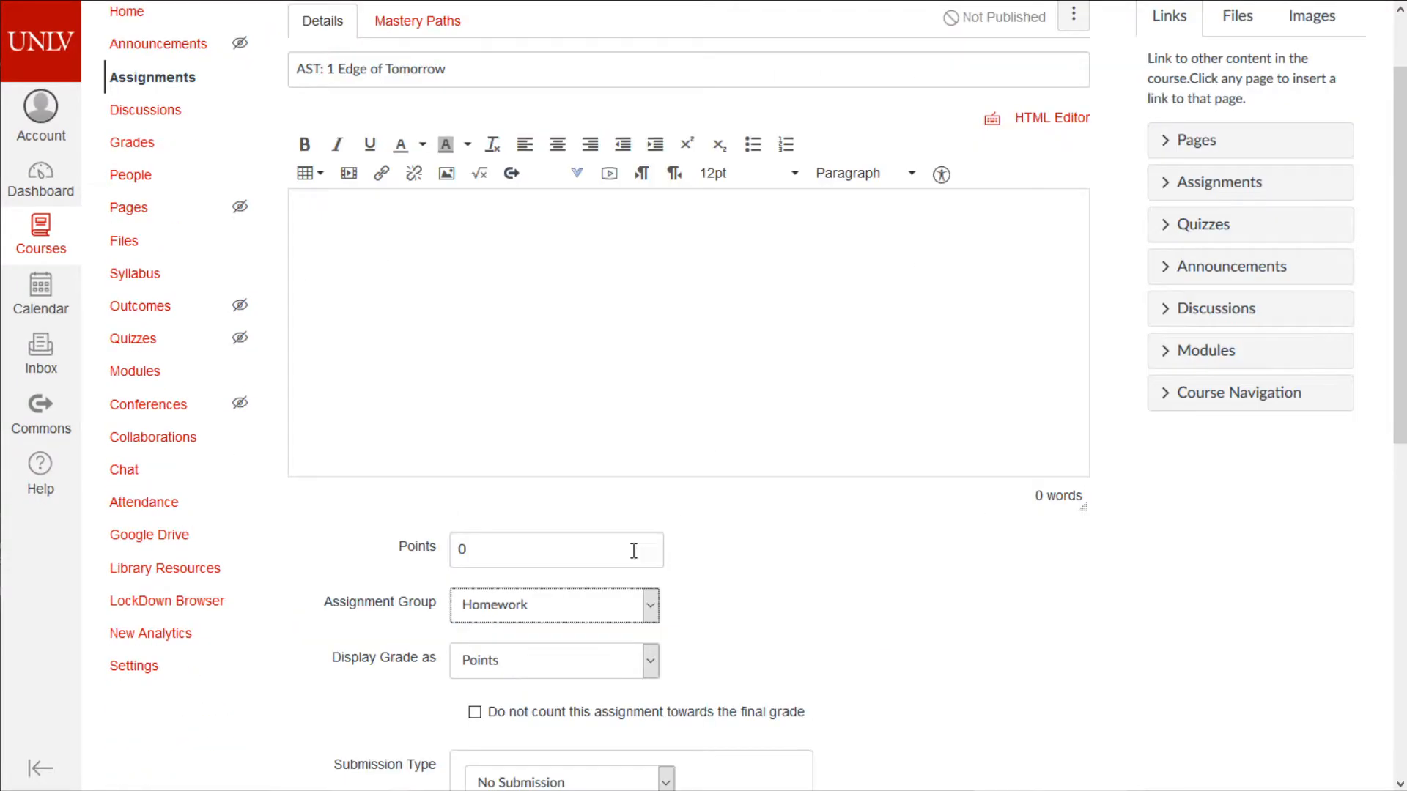
pyautogui.click(502, 551)
pyautogui.write('100')
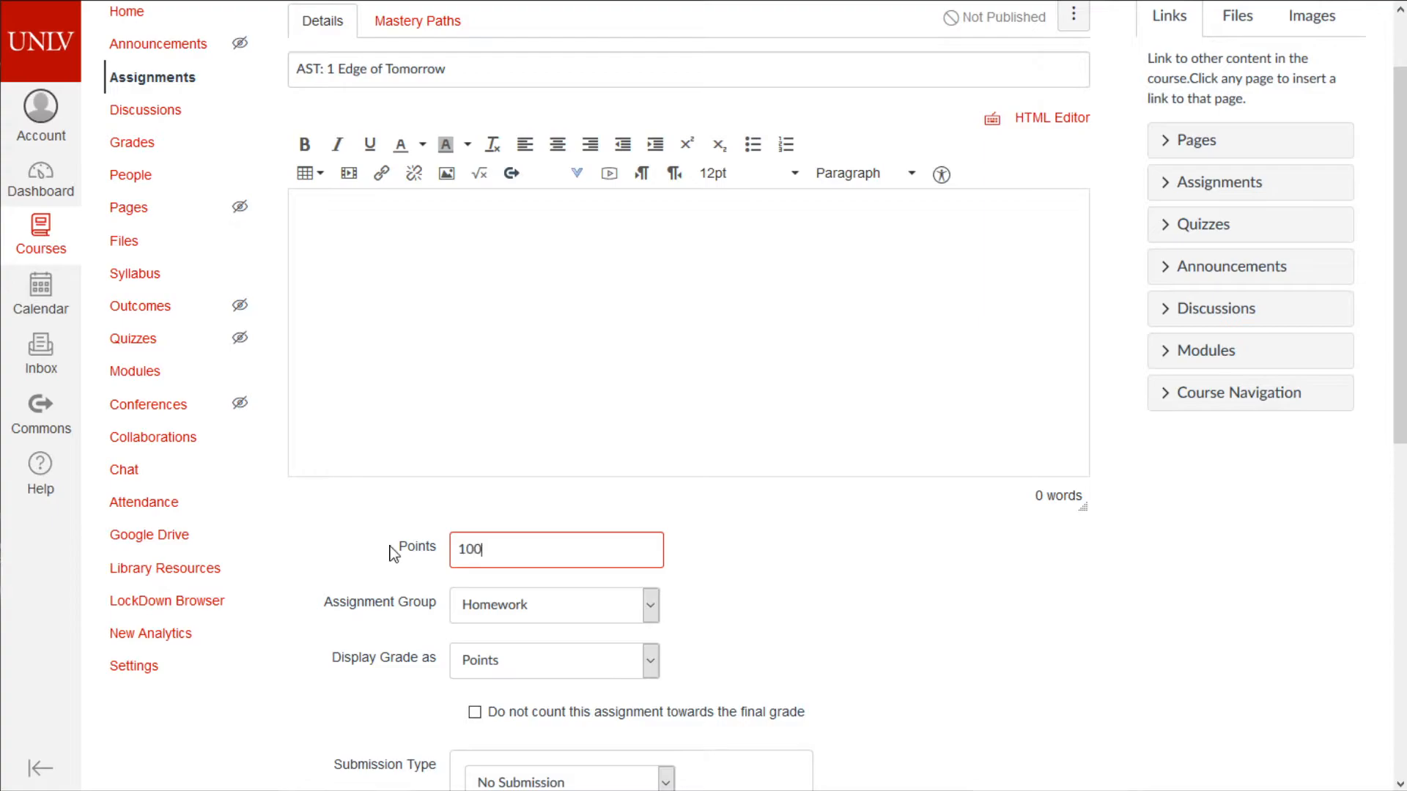
pyautogui.moveTo(499, 565); pyautogui.dragTo(422, 570)
# - Keep Display Grade as Points and change Submission Type from On Paper to Online
pyautogui.scroll(-1, 674, 570)
pyautogui.click(651, 563)
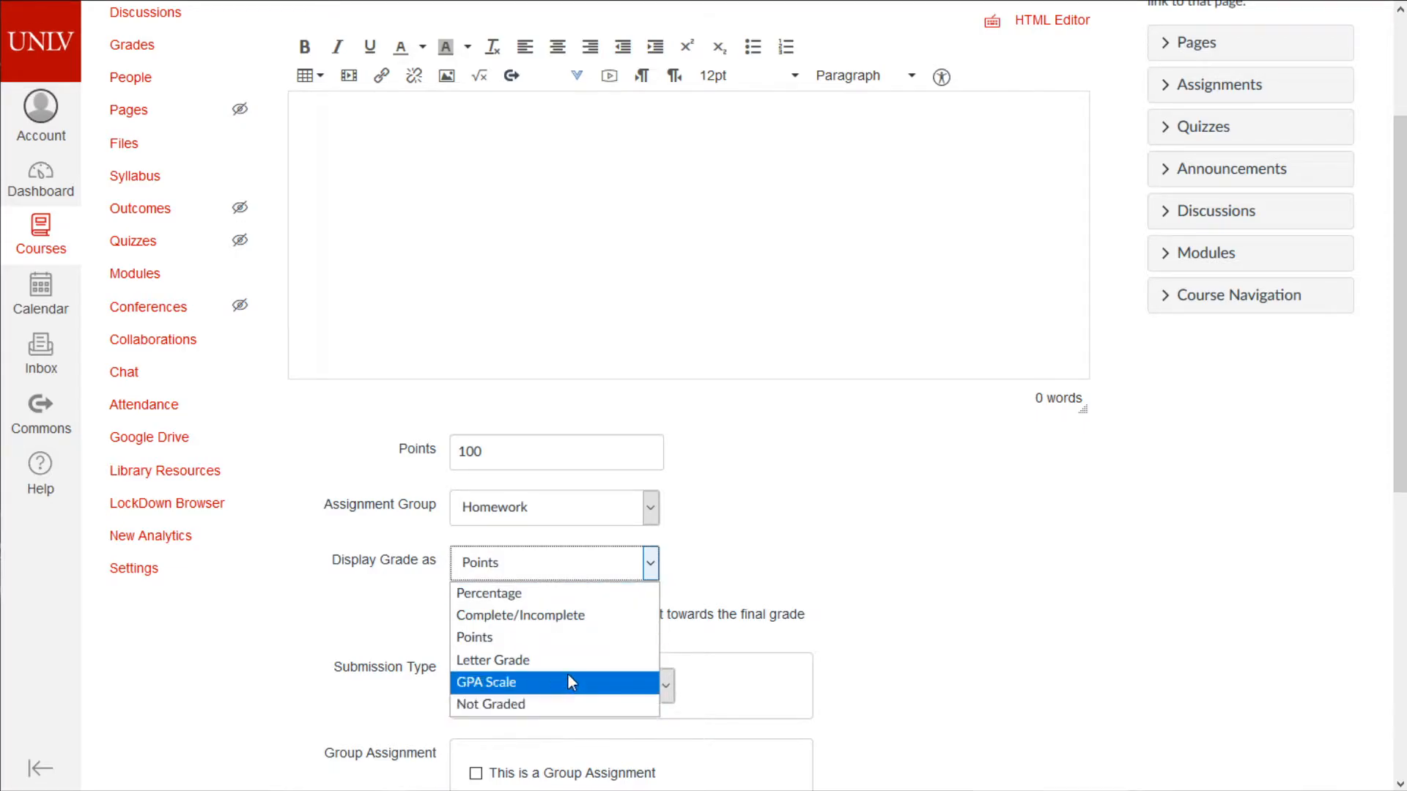
pyautogui.click(1022, 608)
pyautogui.scroll(-5, 1022, 609)
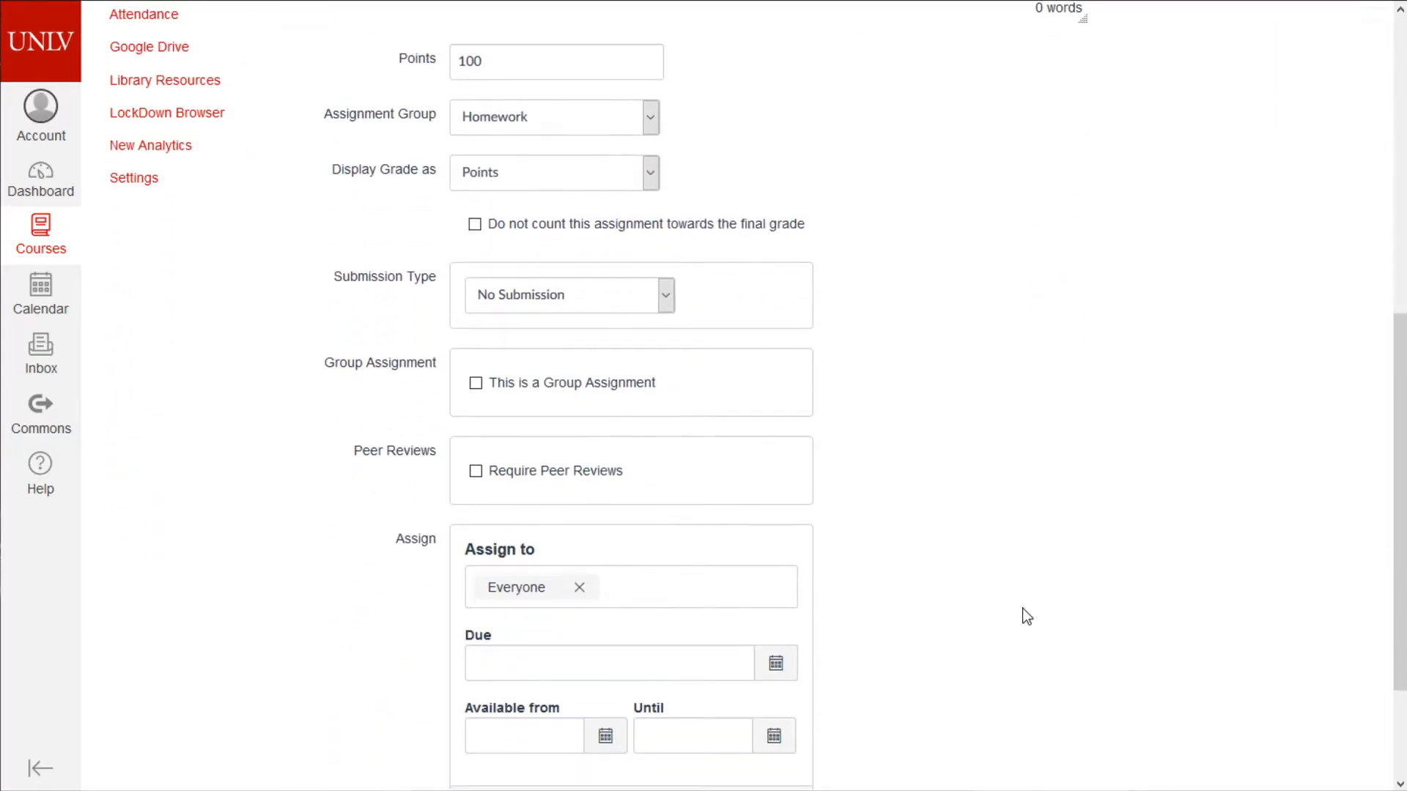
pyautogui.click(627, 299)
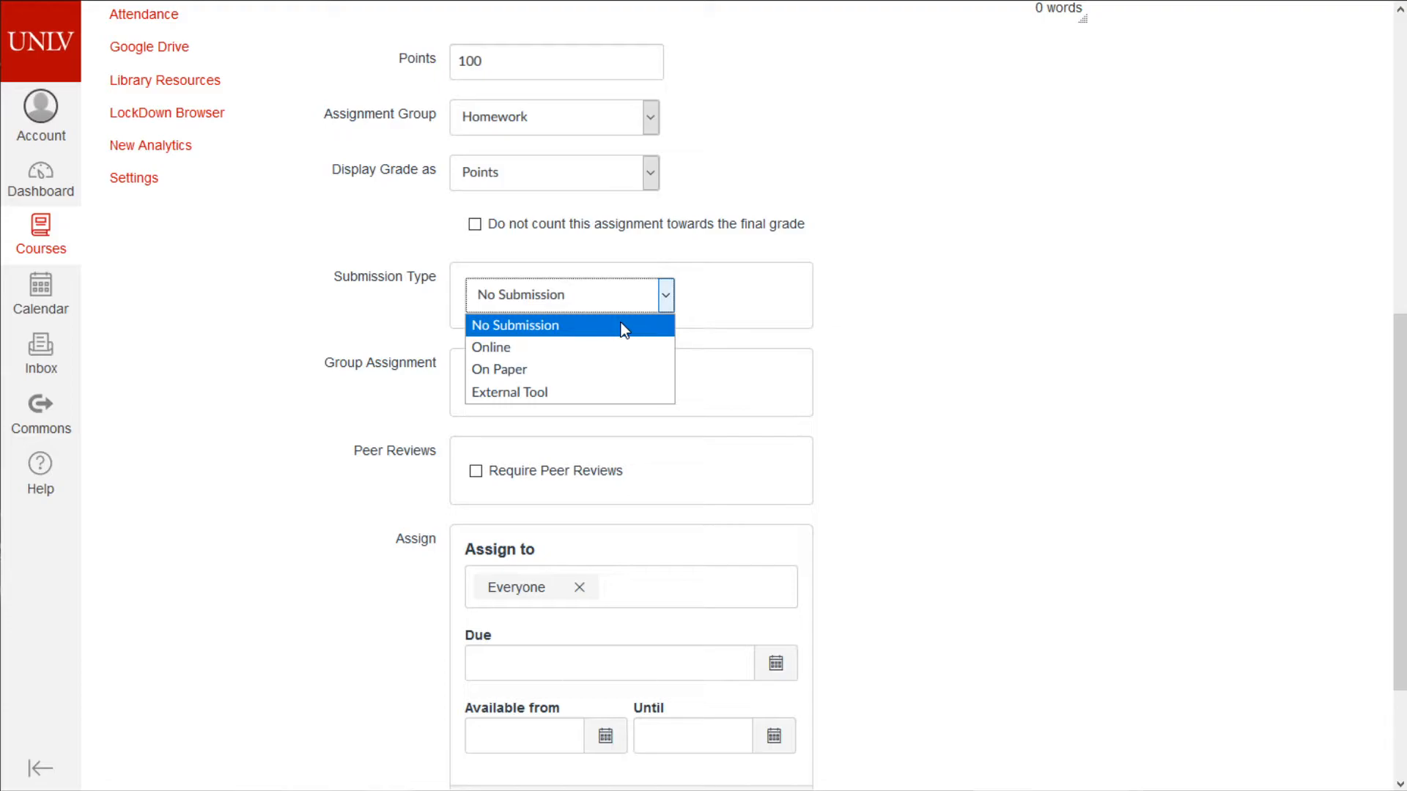
pyautogui.click(536, 368)
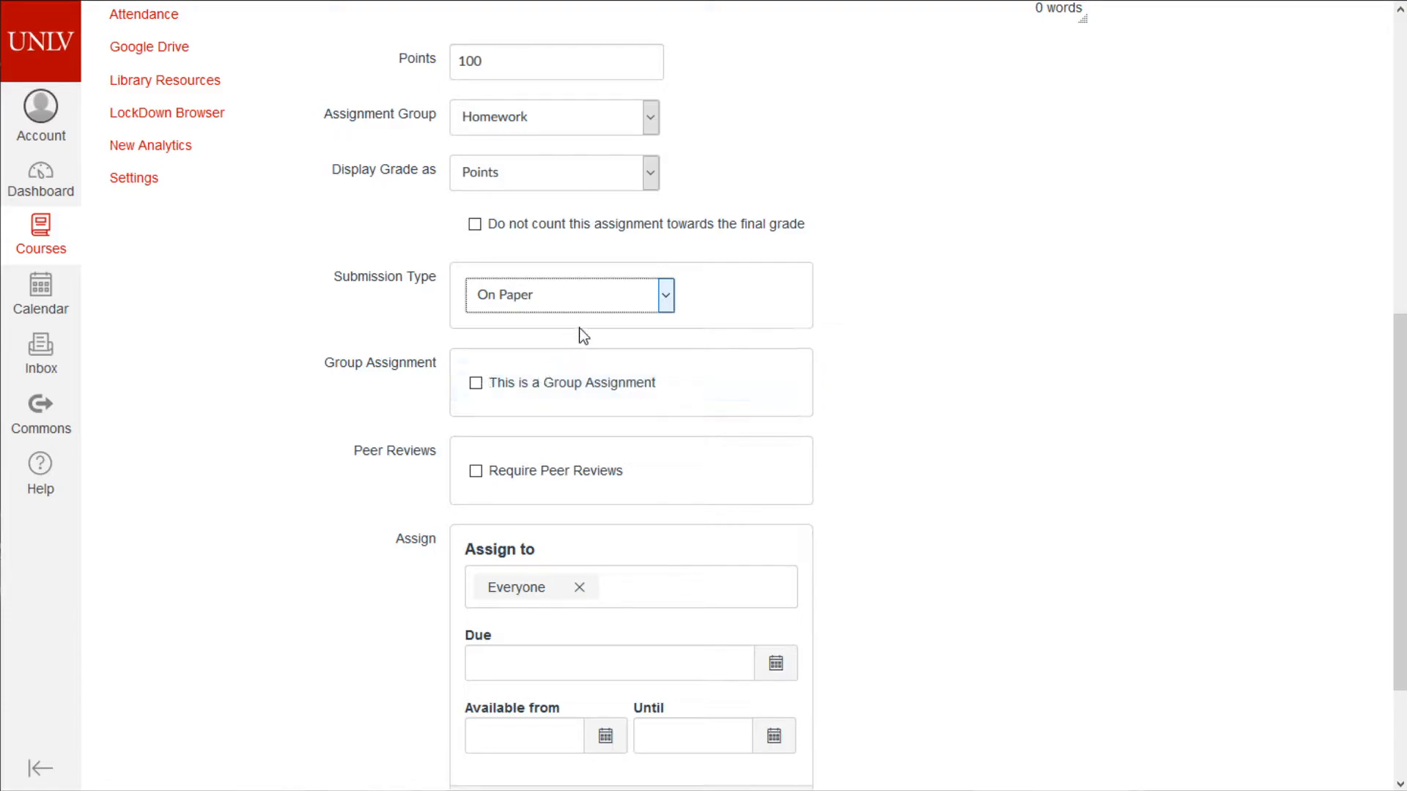
pyautogui.click(589, 306)
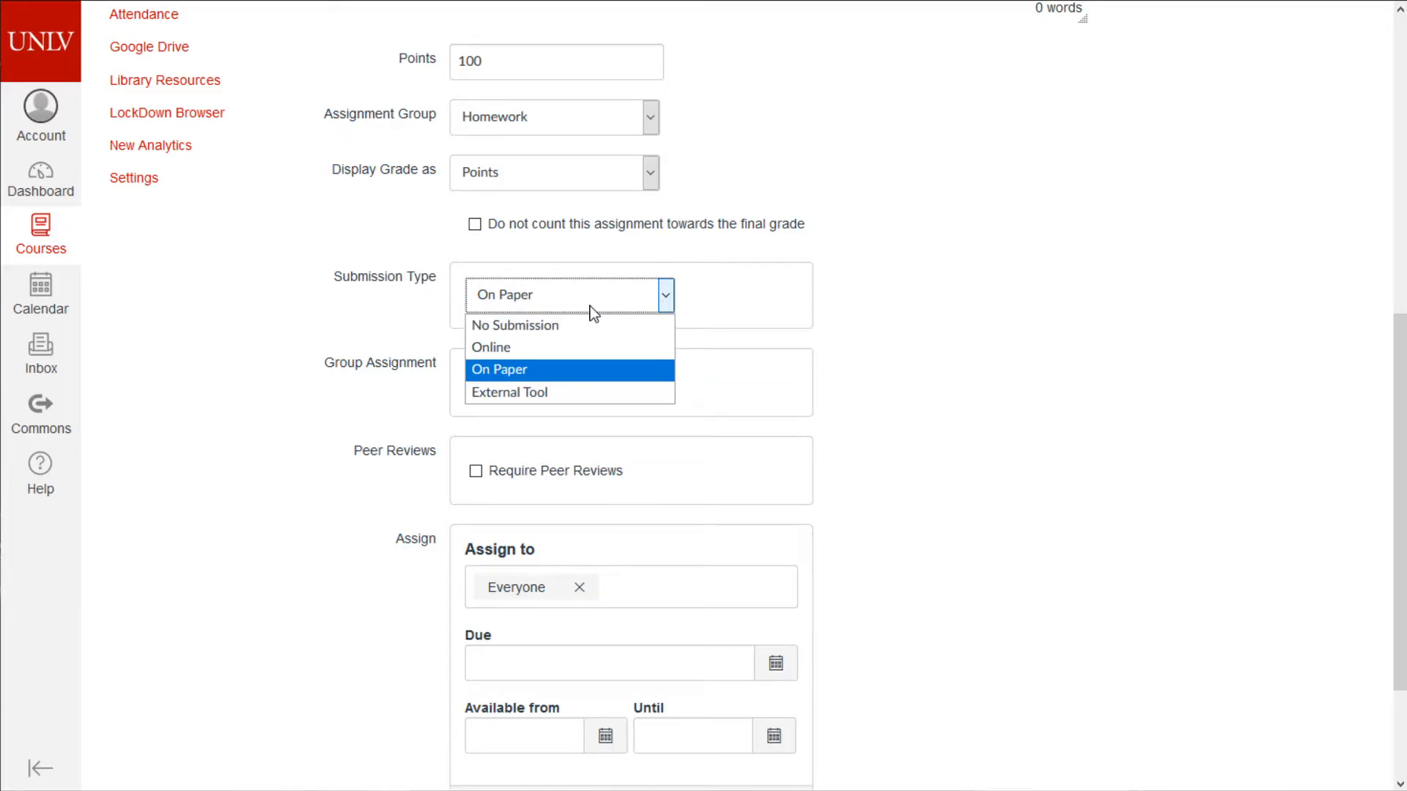
pyautogui.click(556, 351)
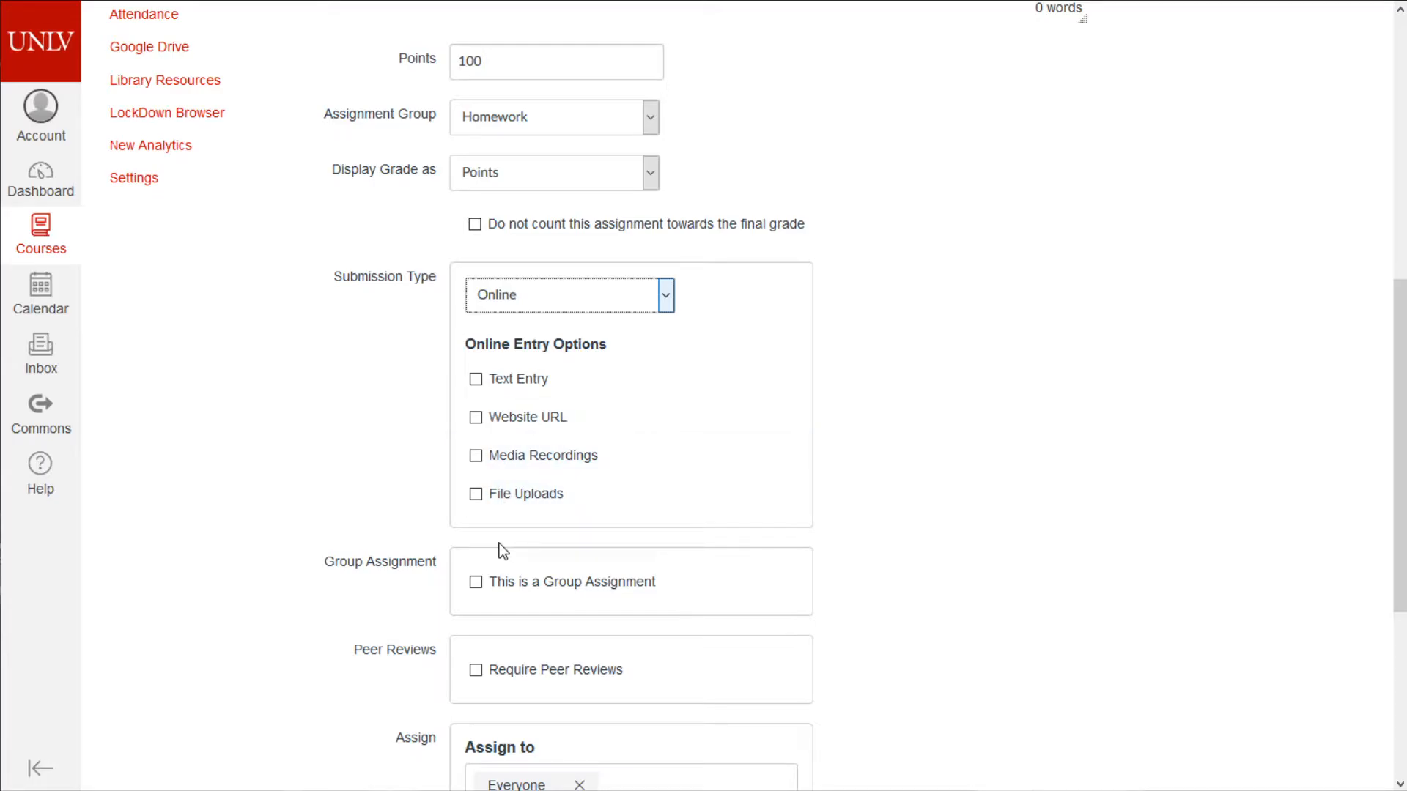
# - Tick File Uploads as an online entry option
pyautogui.scroll(8, 785, 522)
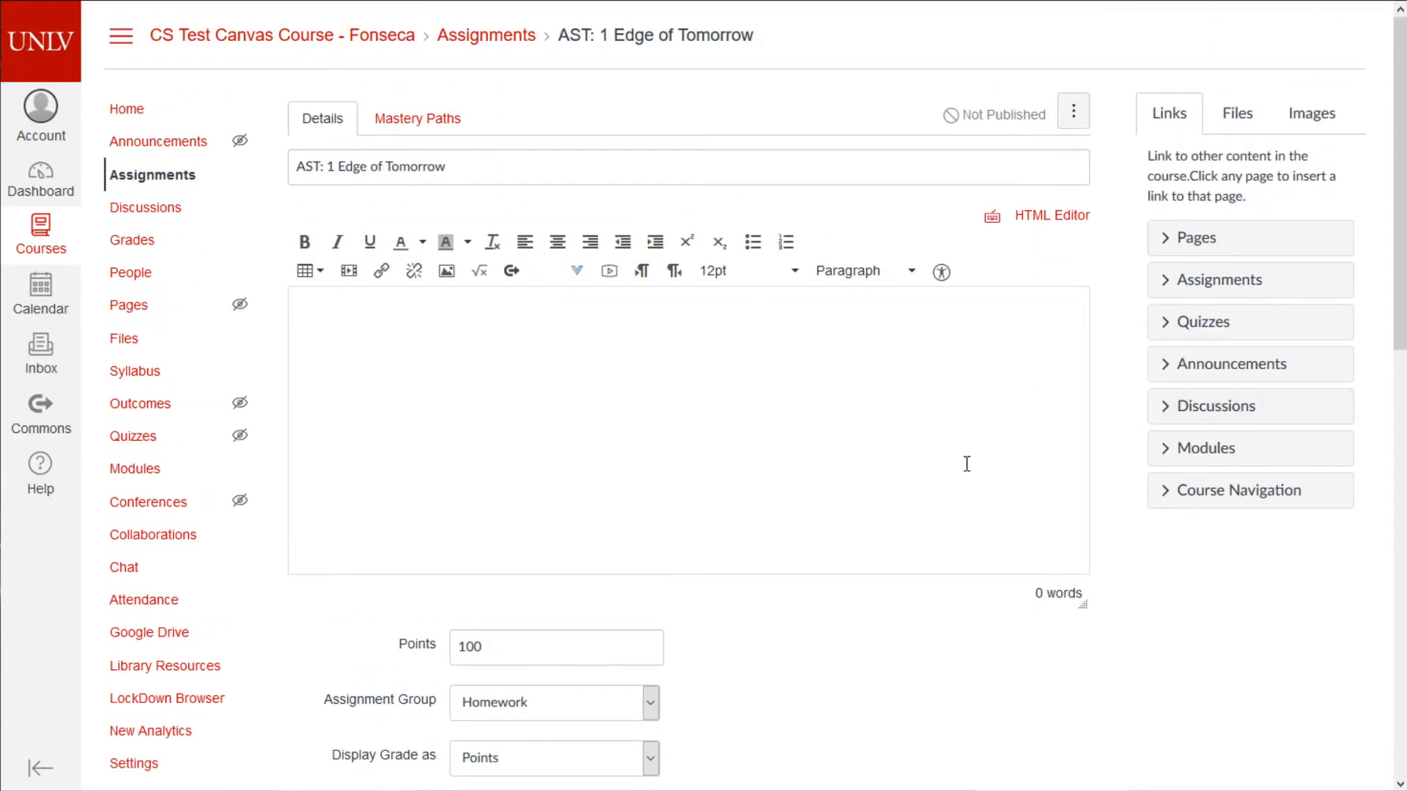
pyautogui.scroll(-10, 877, 564)
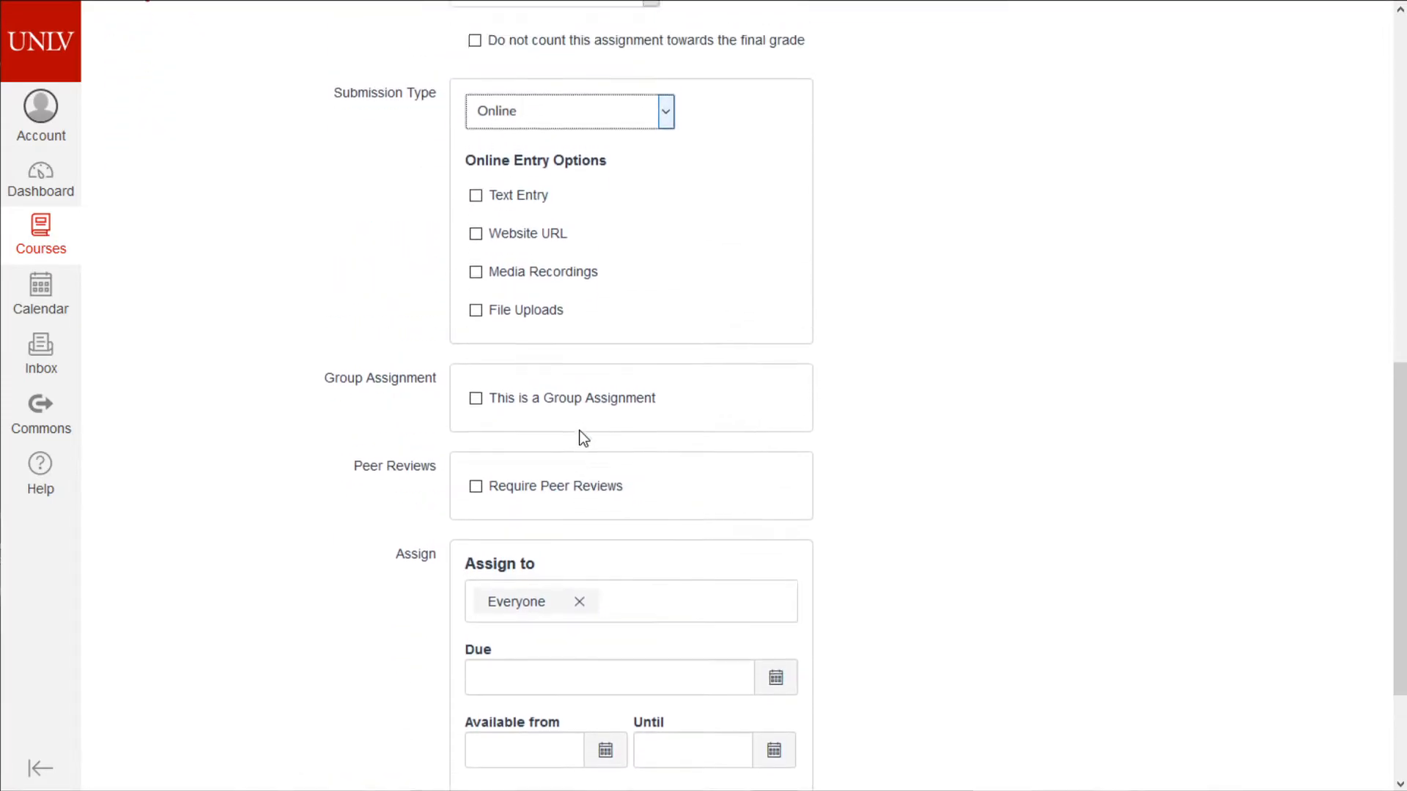
pyautogui.scroll(2, 529, 349)
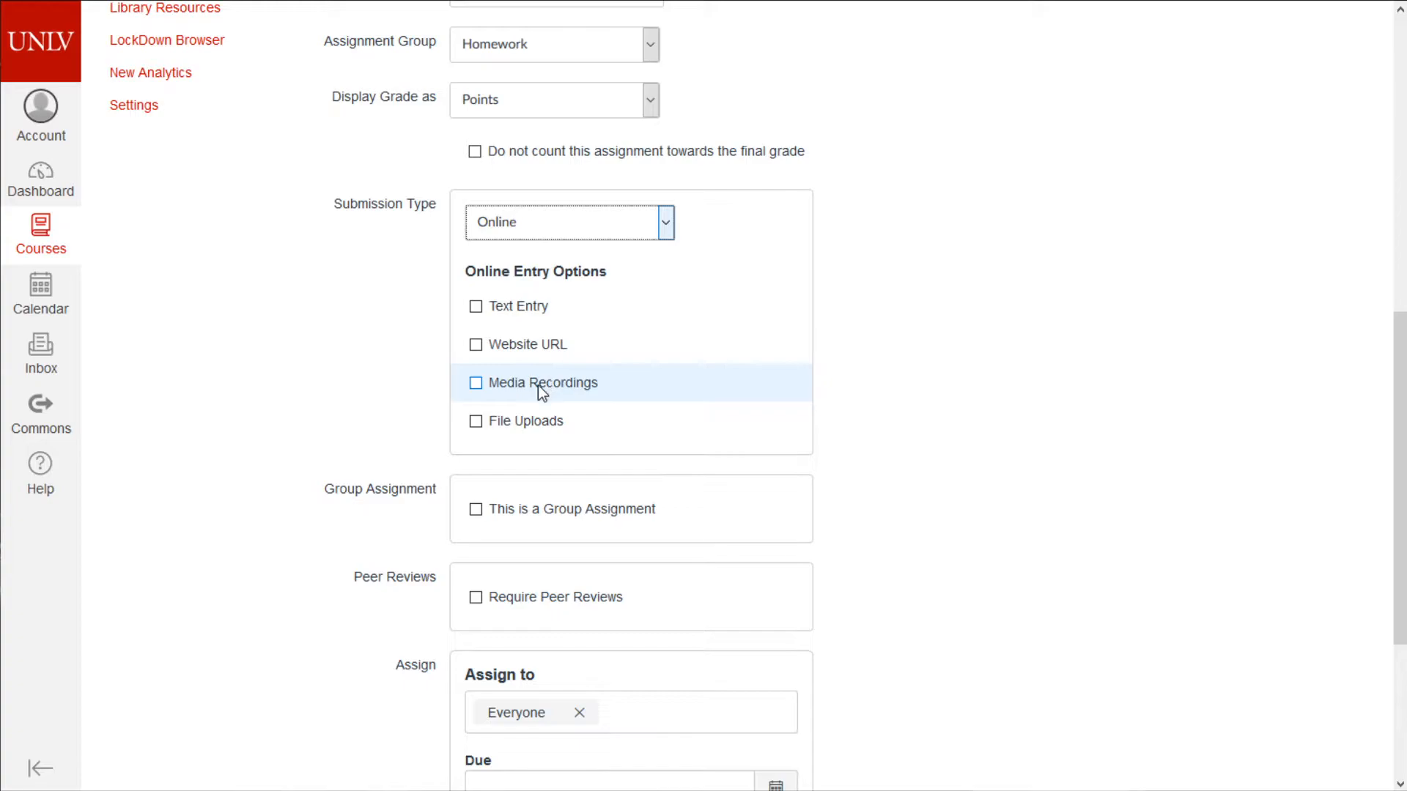
pyautogui.click(517, 428)
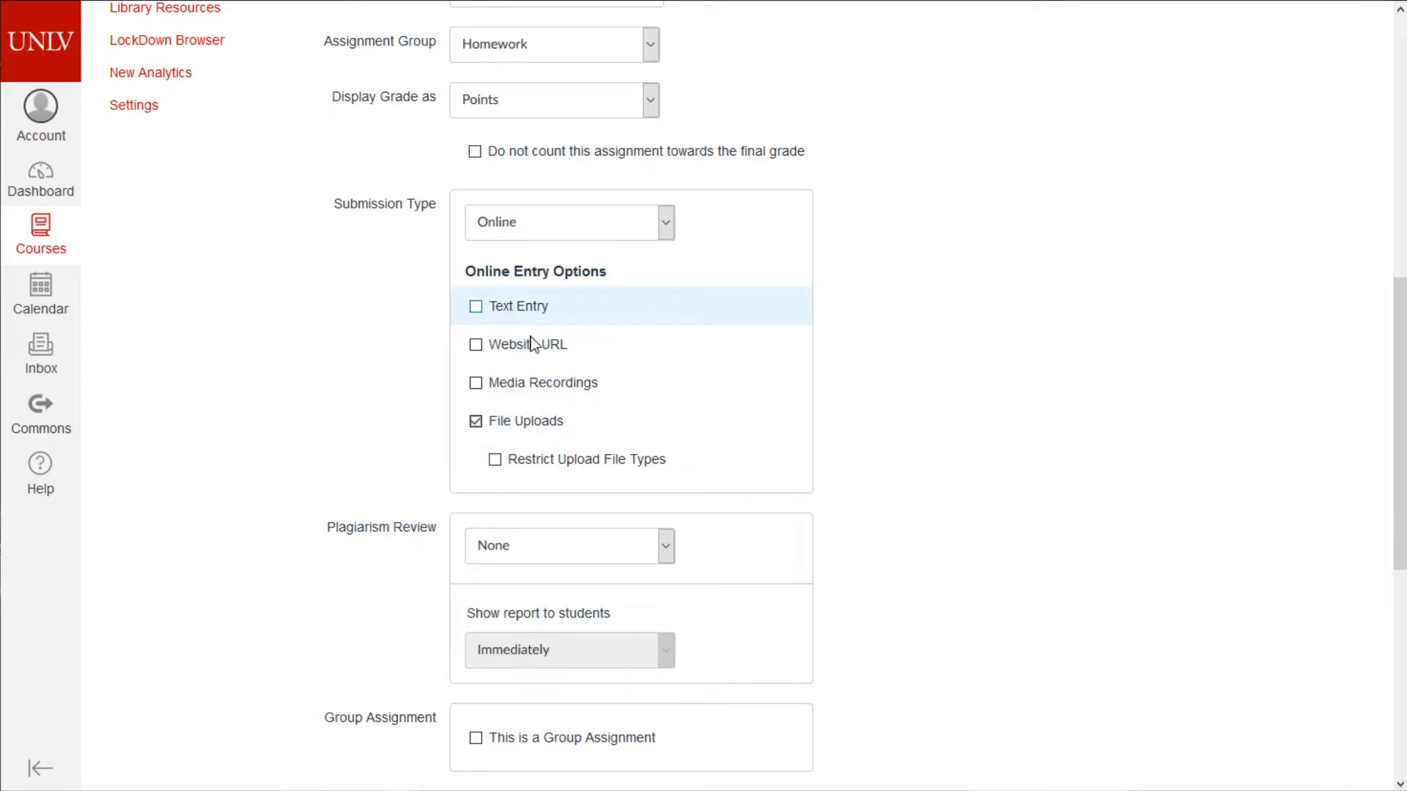
# - Turn on Restrict Upload File Types for the file uploads
pyautogui.scroll(9, 961, 579)
pyautogui.click(570, 365)
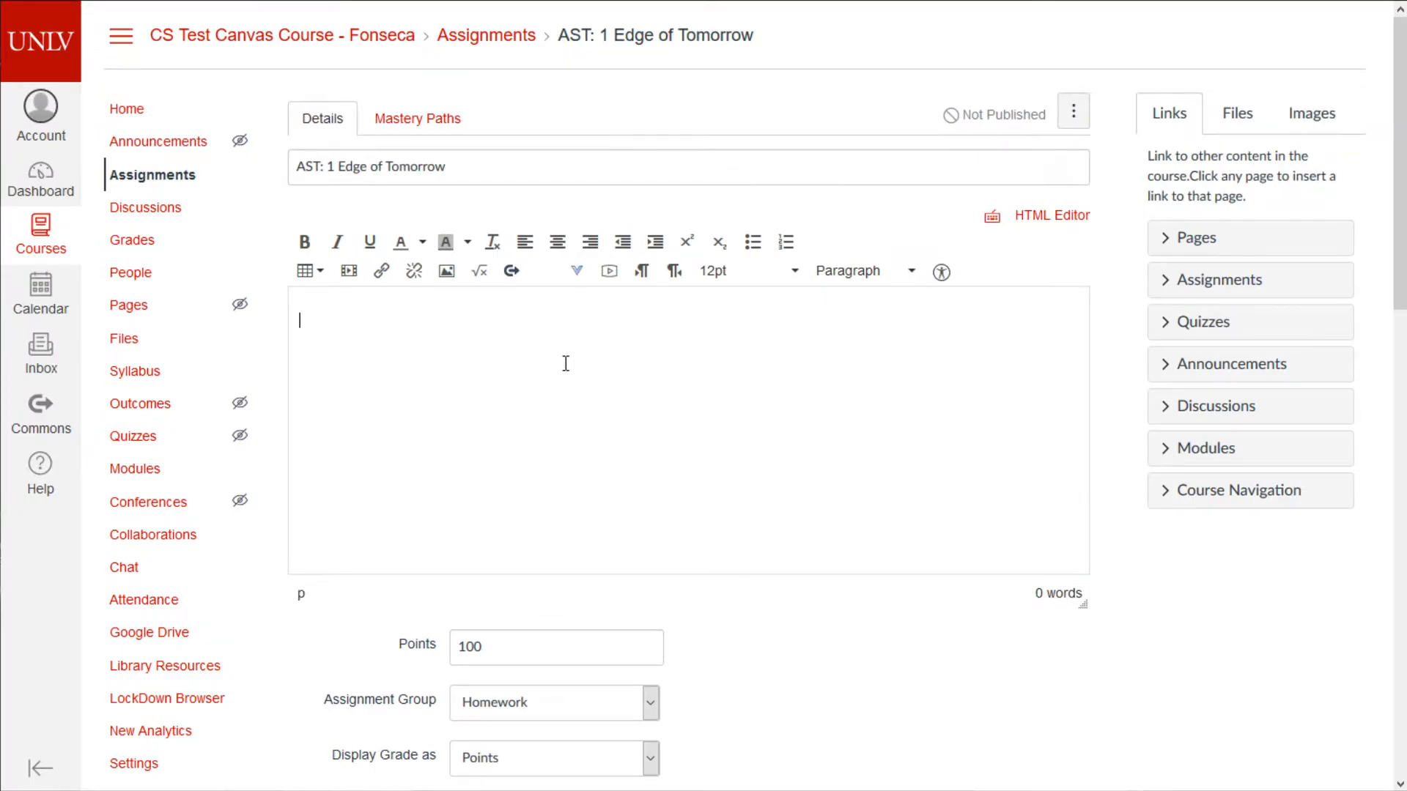
pyautogui.scroll(-12, 399, 648)
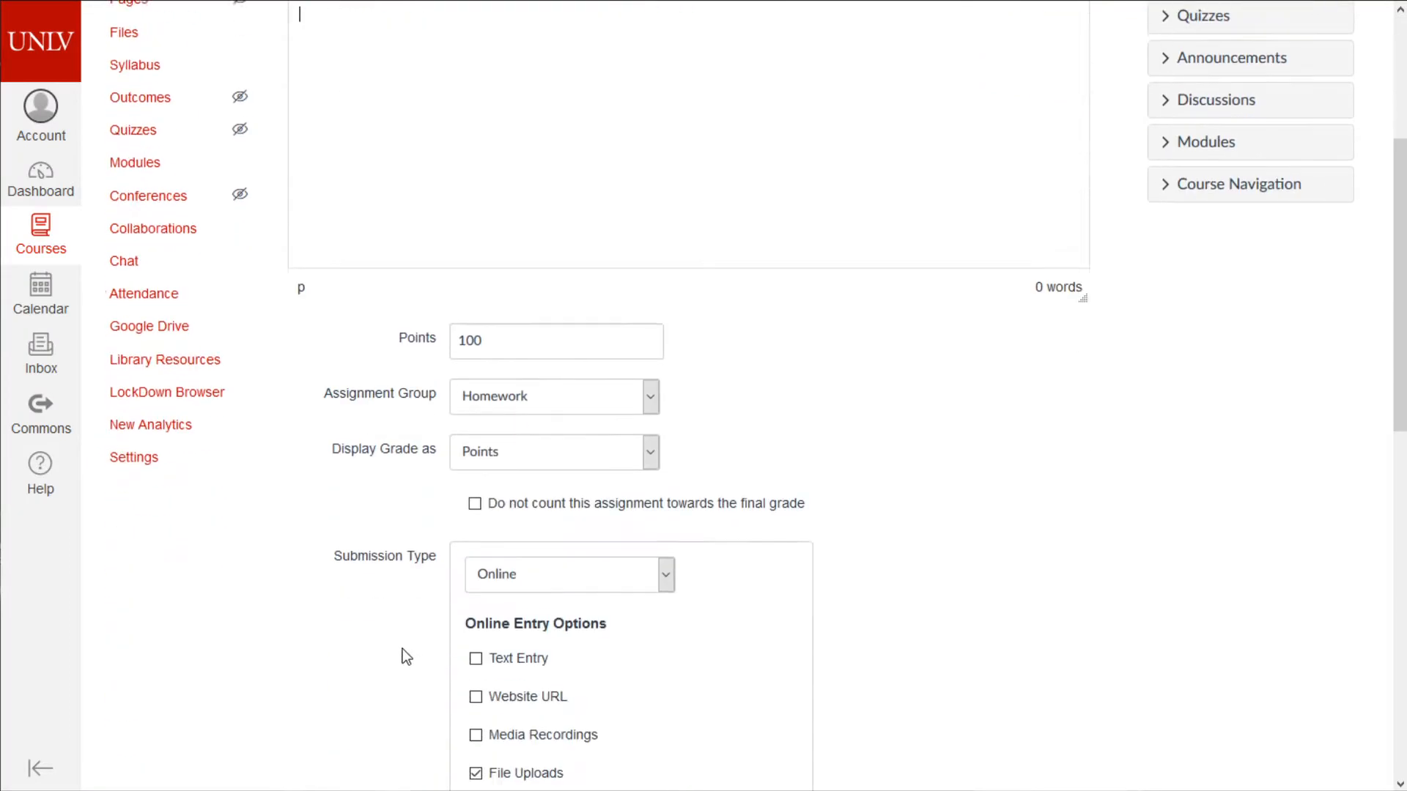
pyautogui.scroll(5, 594, 687)
pyautogui.scroll(4, 593, 687)
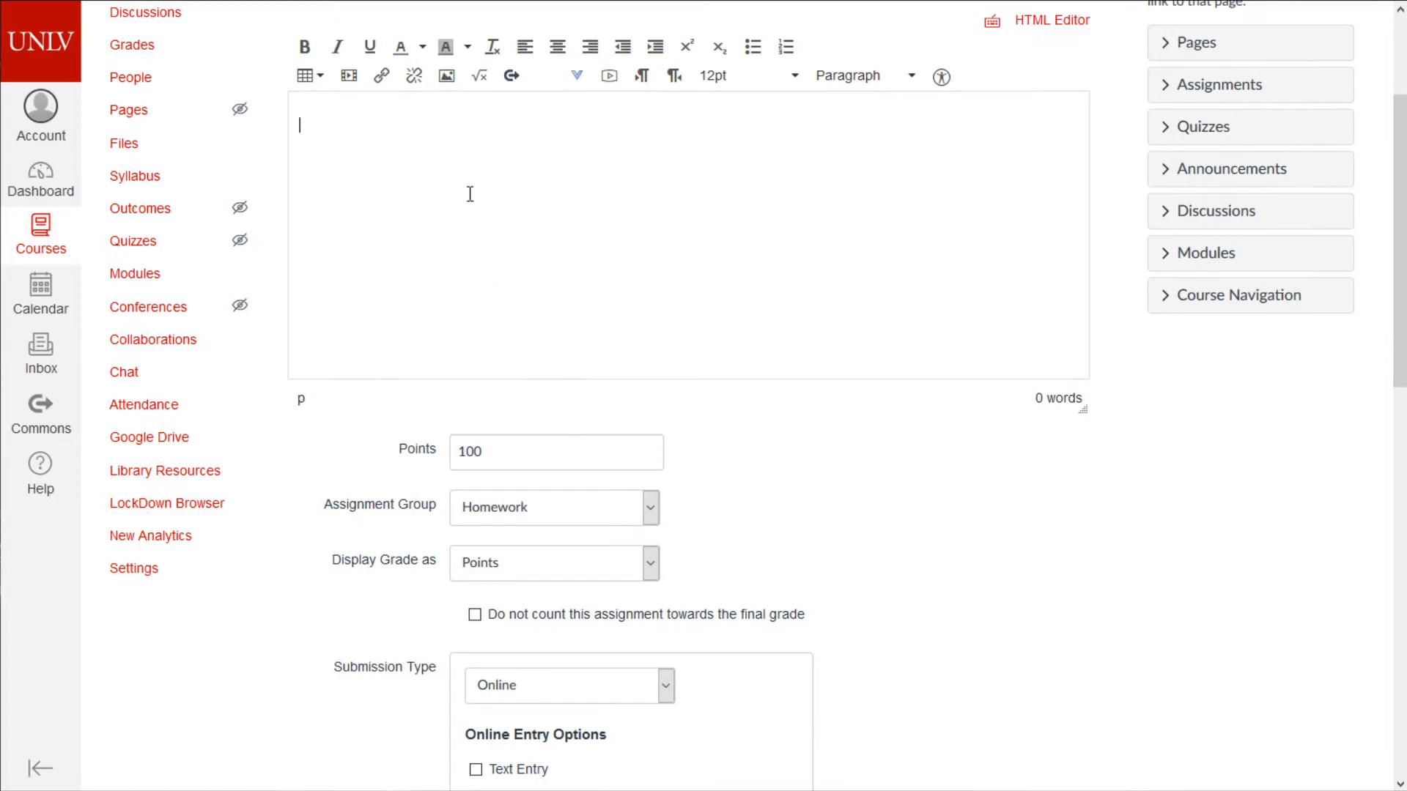
pyautogui.scroll(-7, 538, 235)
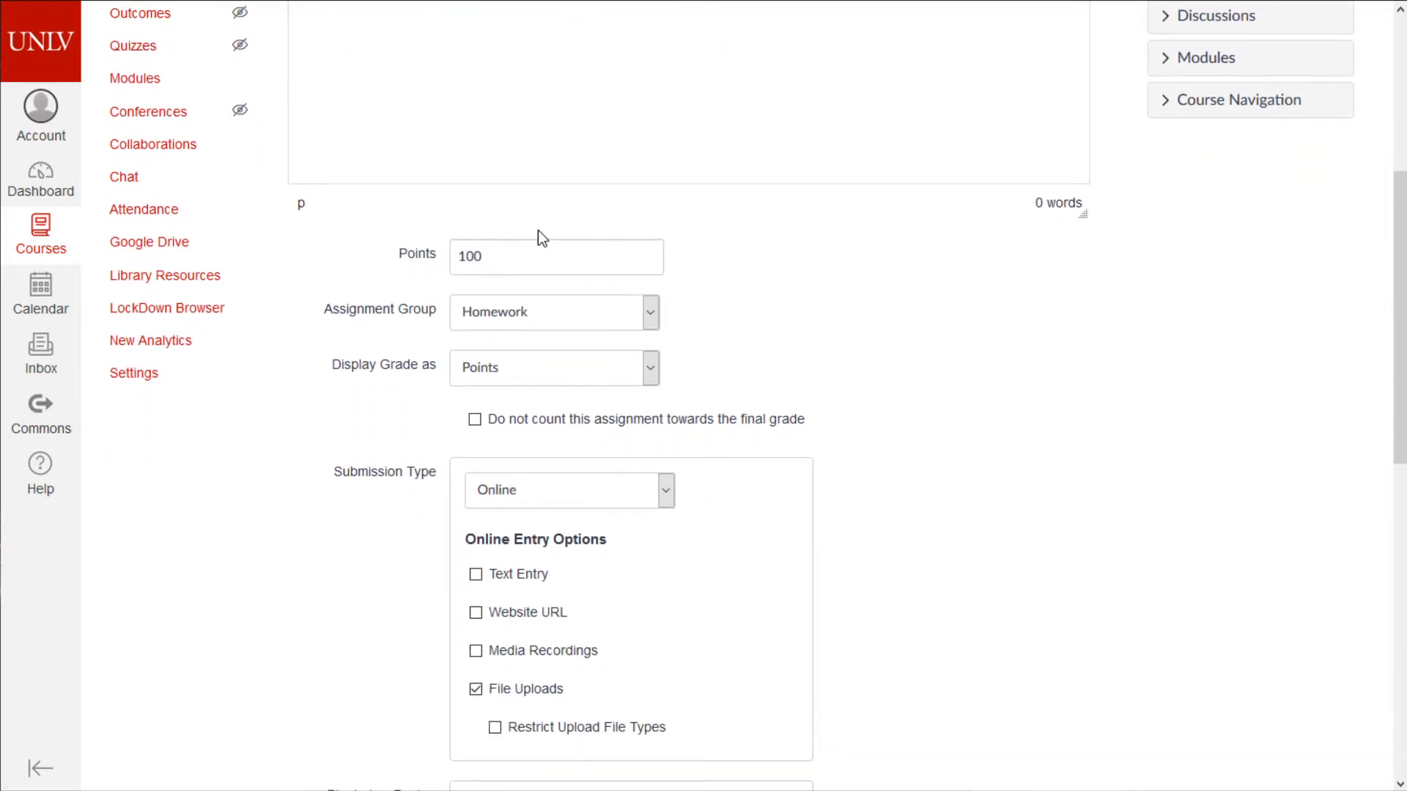
pyautogui.scroll(-1, 537, 298)
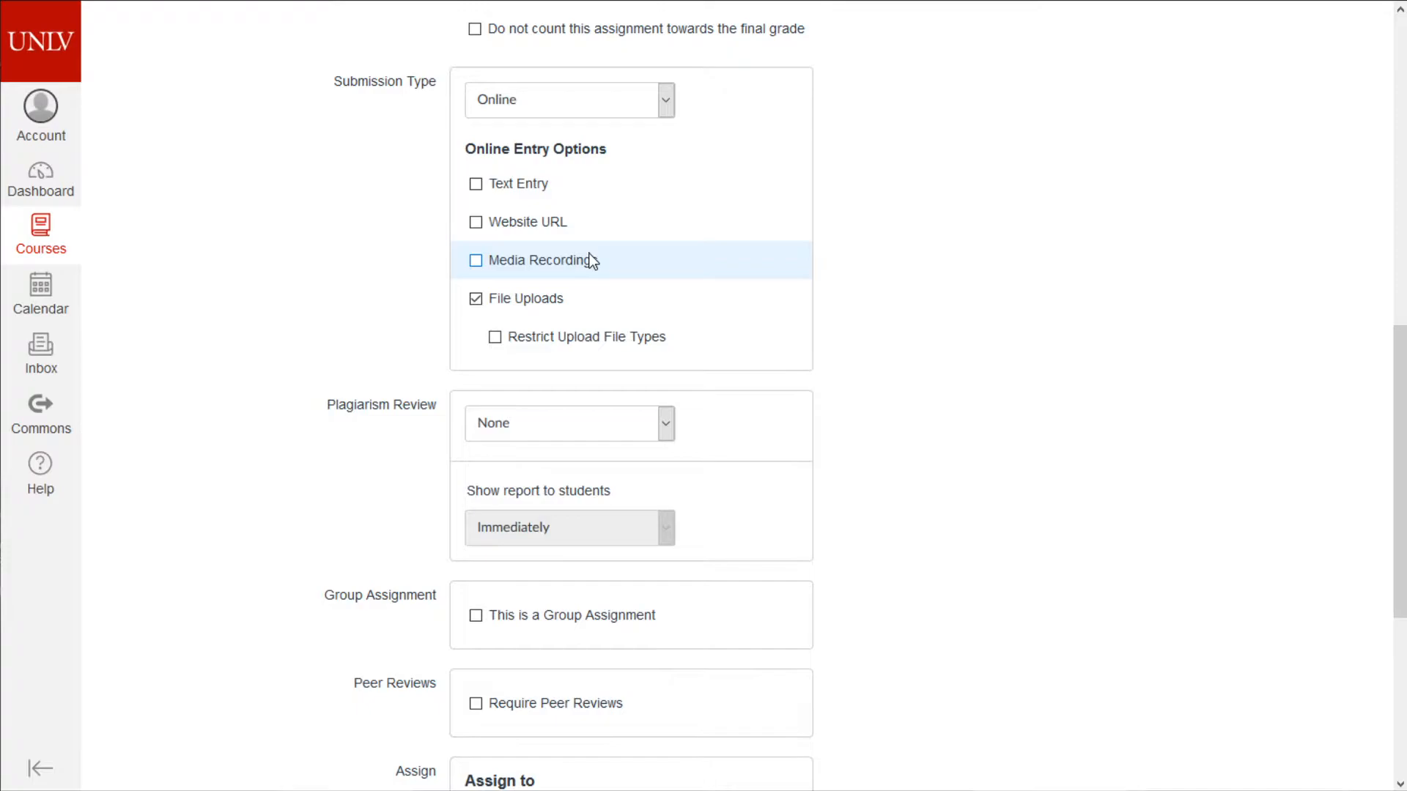
pyautogui.click(512, 338)
pyautogui.click(558, 377)
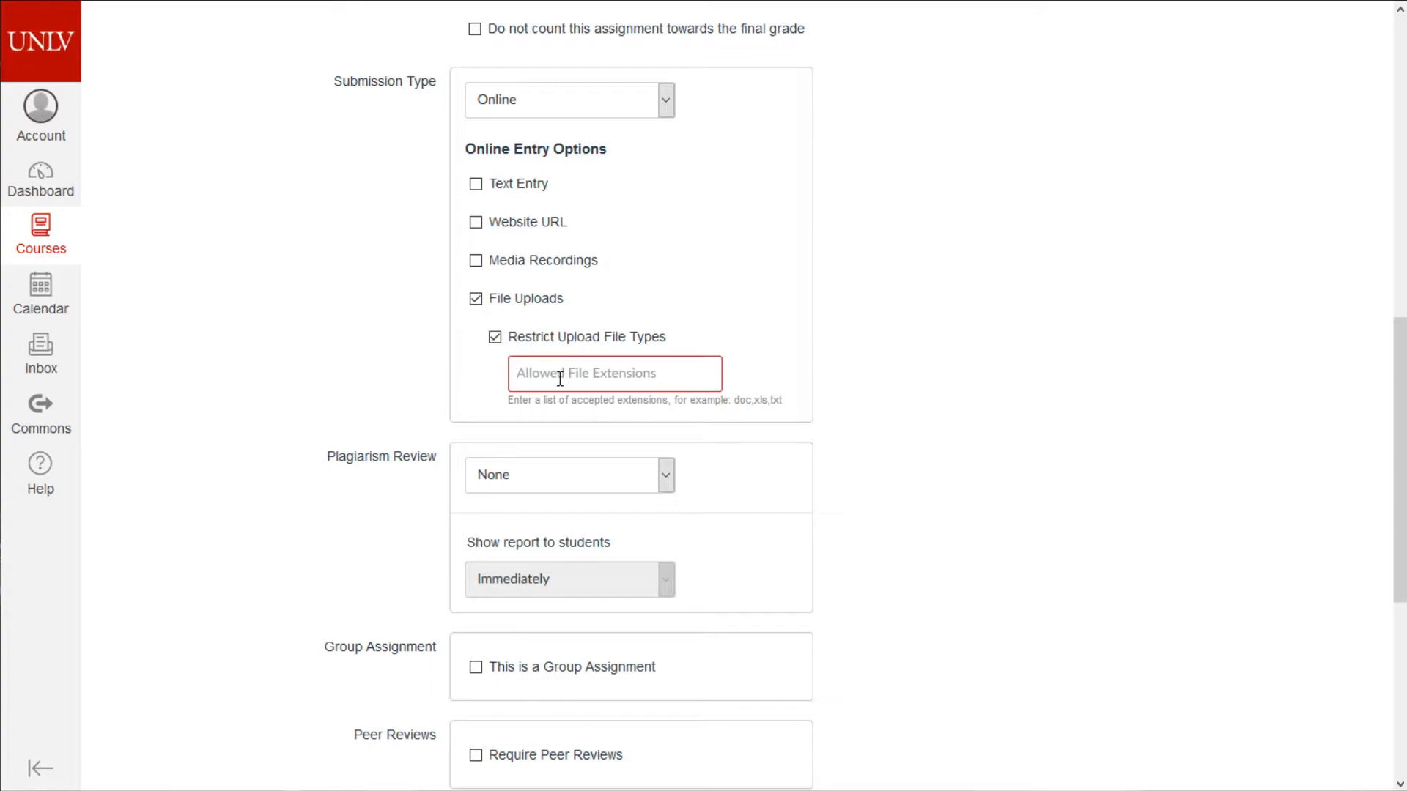
# - Set allowed file extensions to 'cpp, h, pdf' and check the Plagiarism Review options
pyautogui.click(560, 378)
pyautogui.write('pdf')
pyautogui.press('BackSpace')
pyautogui.press('BackSpace')
pyautogui.write('cpp,h')
pyautogui.press('Left')
pyautogui.press('Right')
pyautogui.write(', pdf')
pyautogui.moveTo(523, 378); pyautogui.dragTo(637, 369)
pyautogui.click(951, 445)
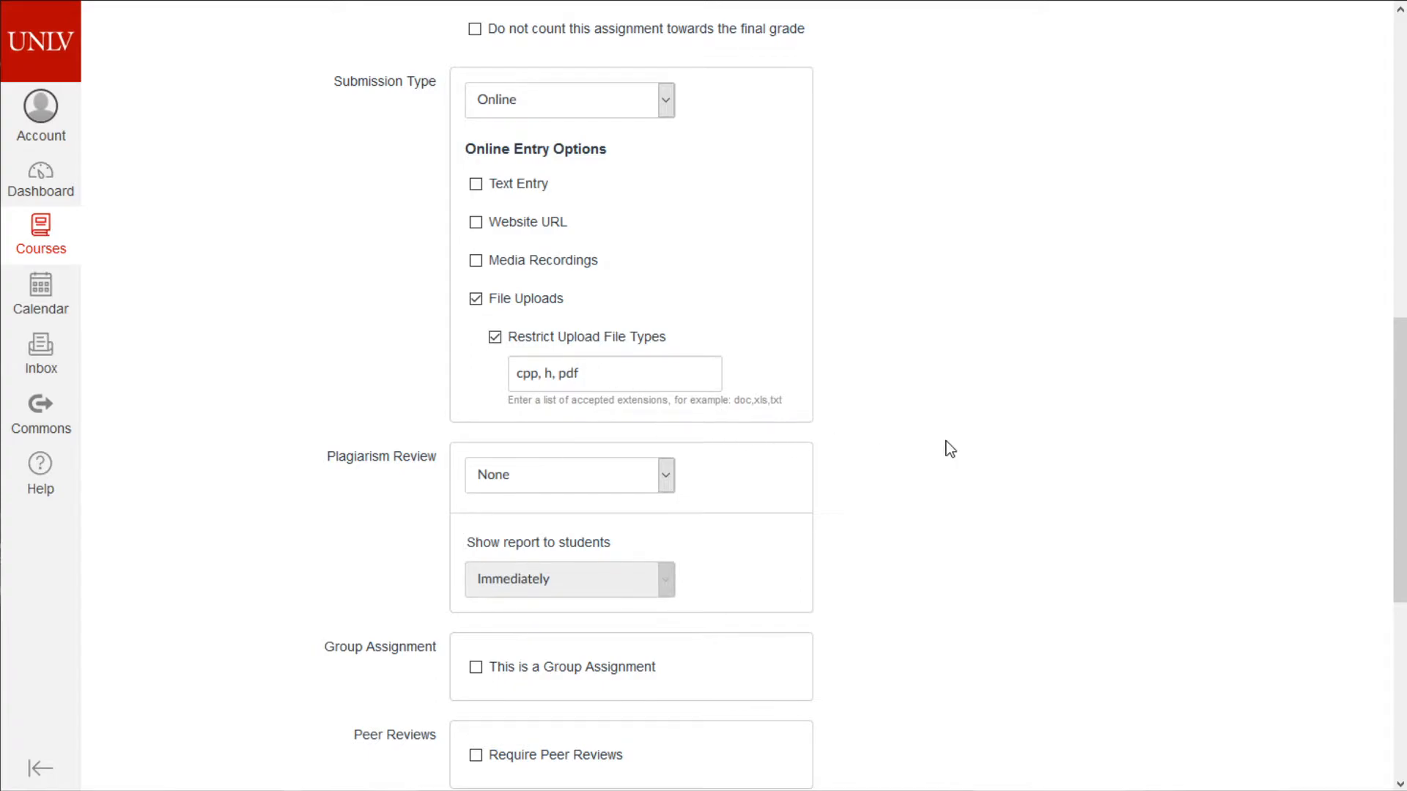
pyautogui.scroll(-3, 894, 464)
pyautogui.click(653, 282)
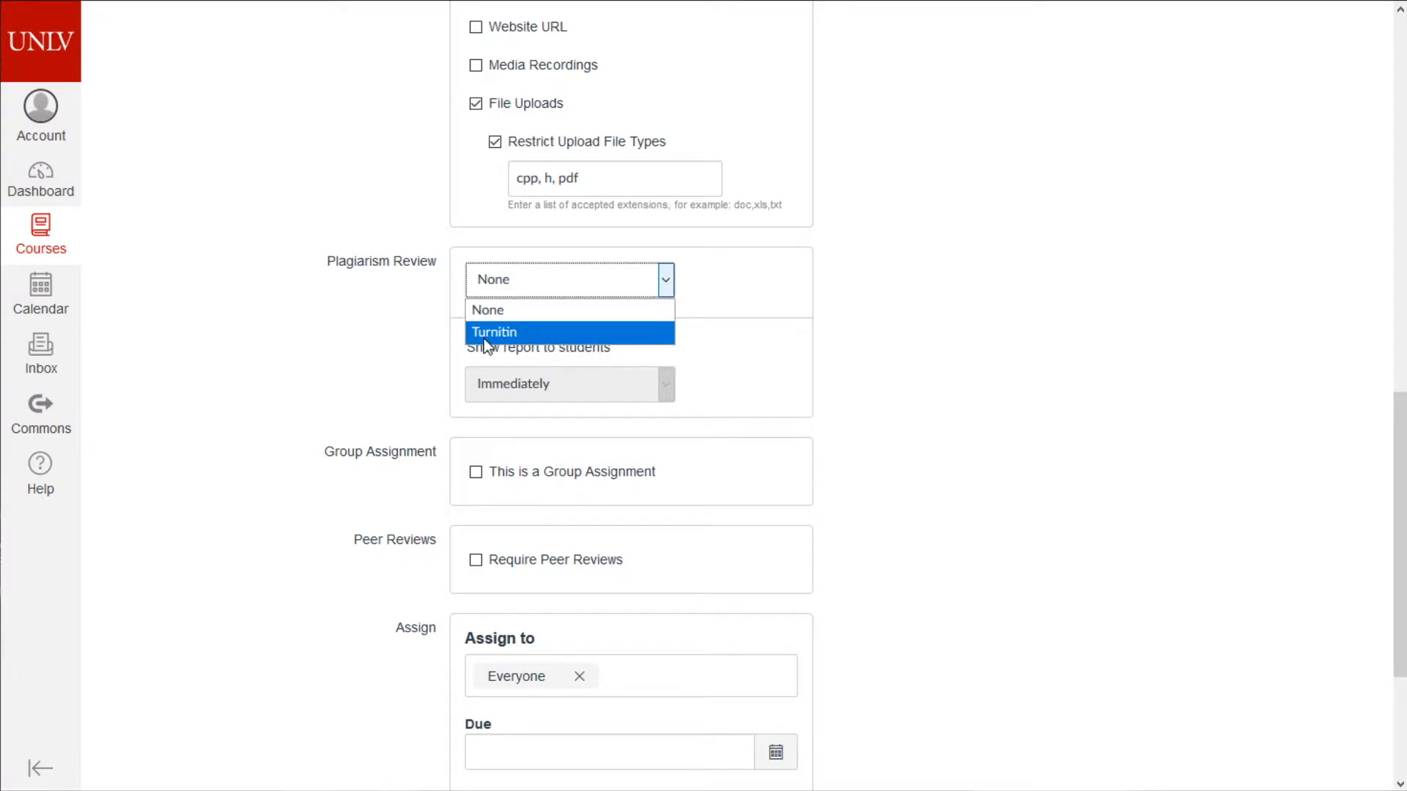
pyautogui.click(855, 349)
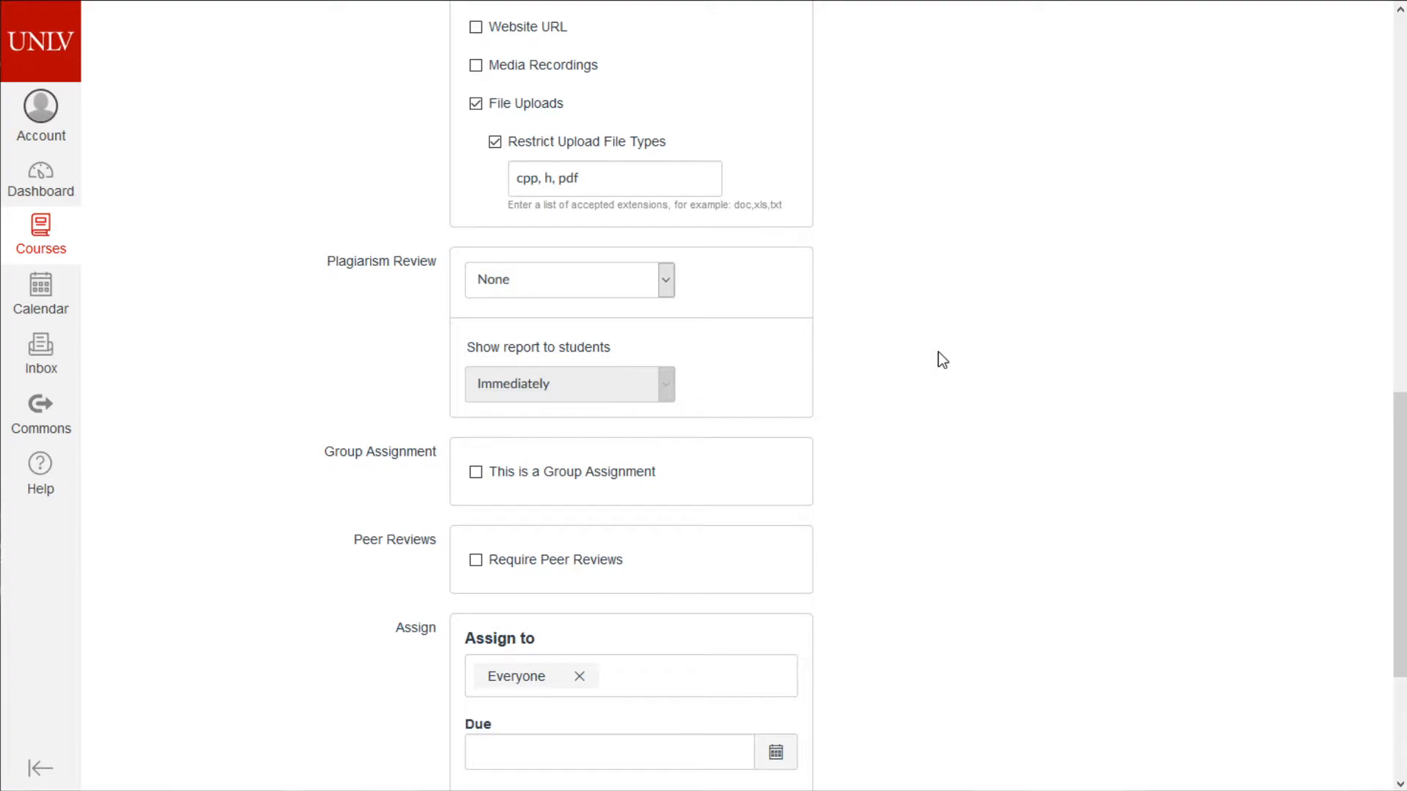
pyautogui.scroll(-3, 936, 352)
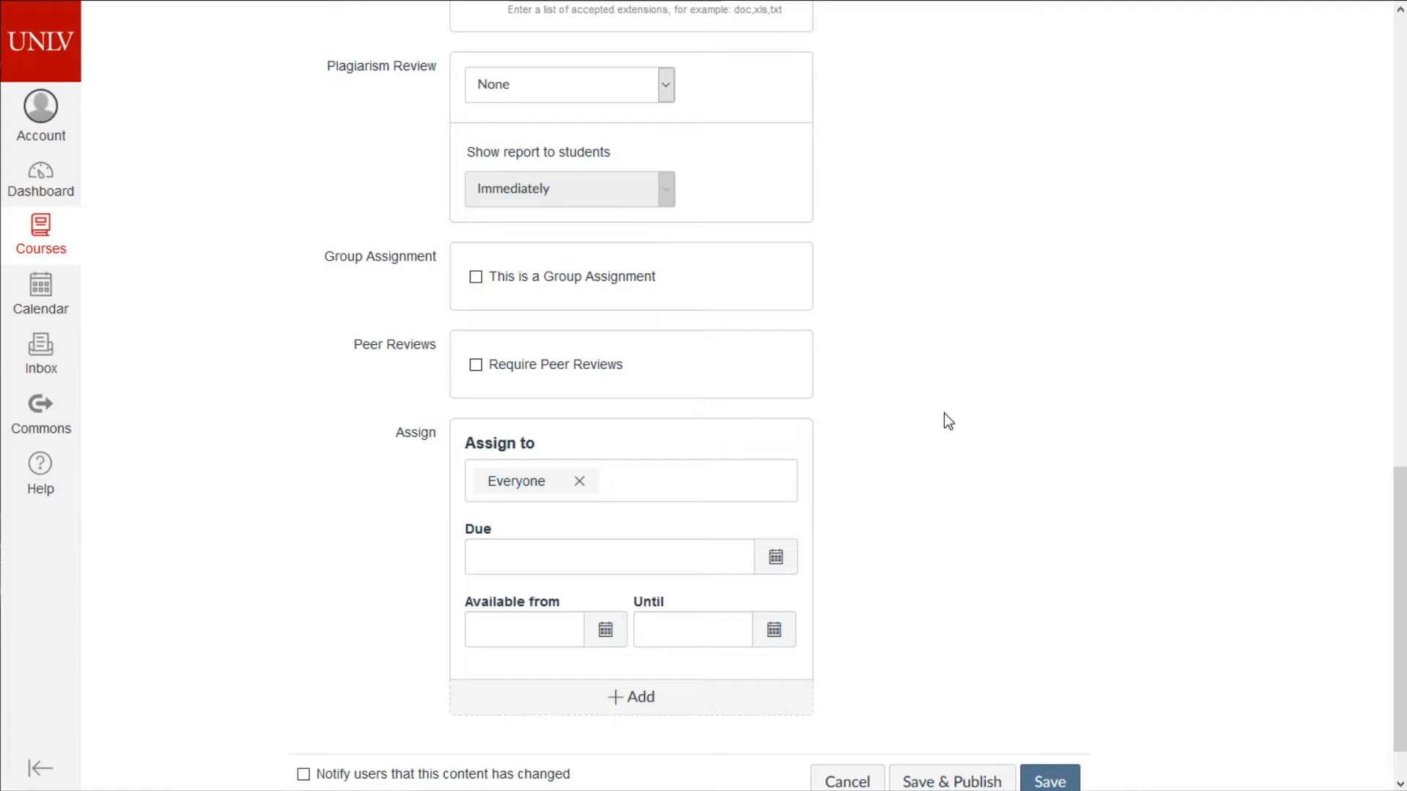
pyautogui.scroll(-1, 913, 355)
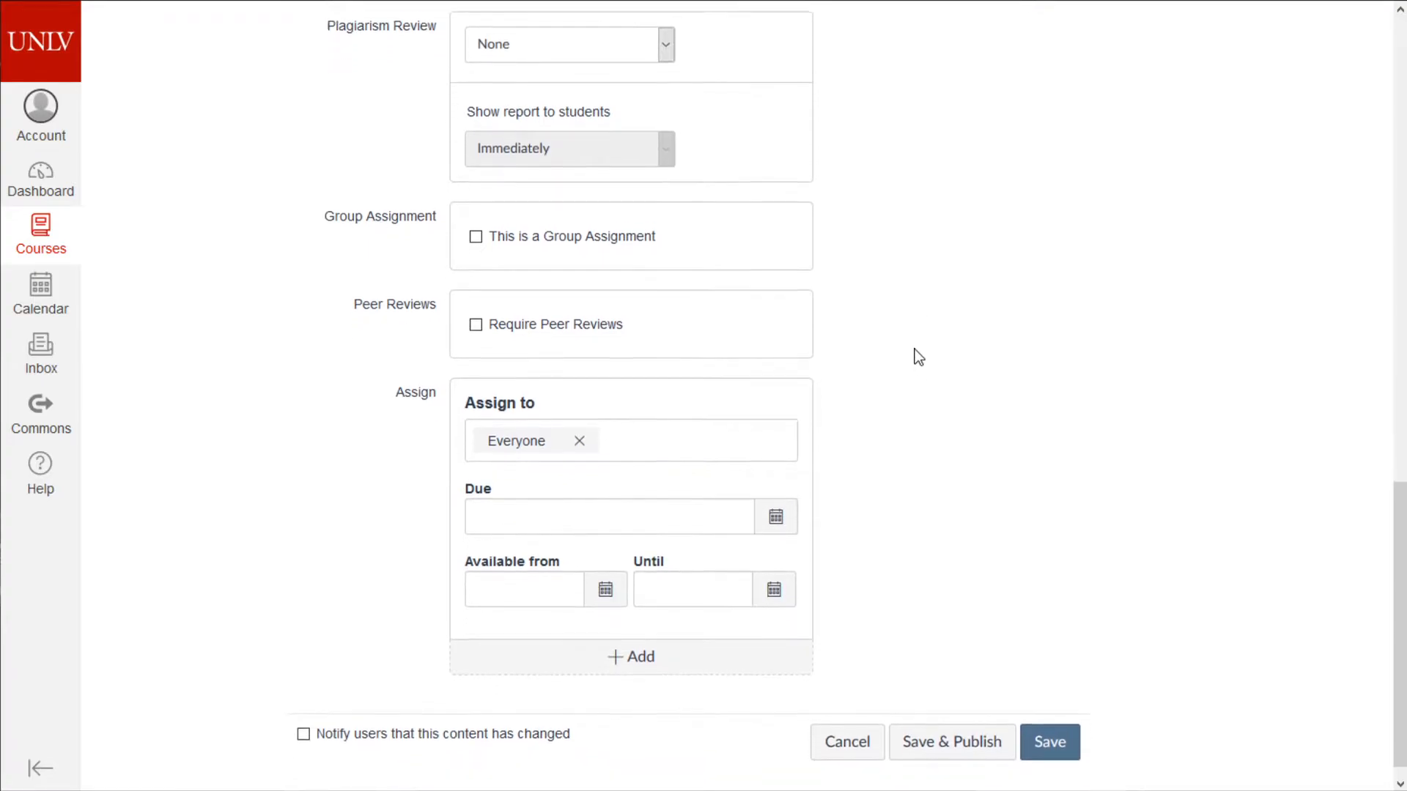
# - Review the Assign to suggestions and leave the assignment assigned to everyone
pyautogui.click(628, 436)
pyautogui.click(1037, 400)
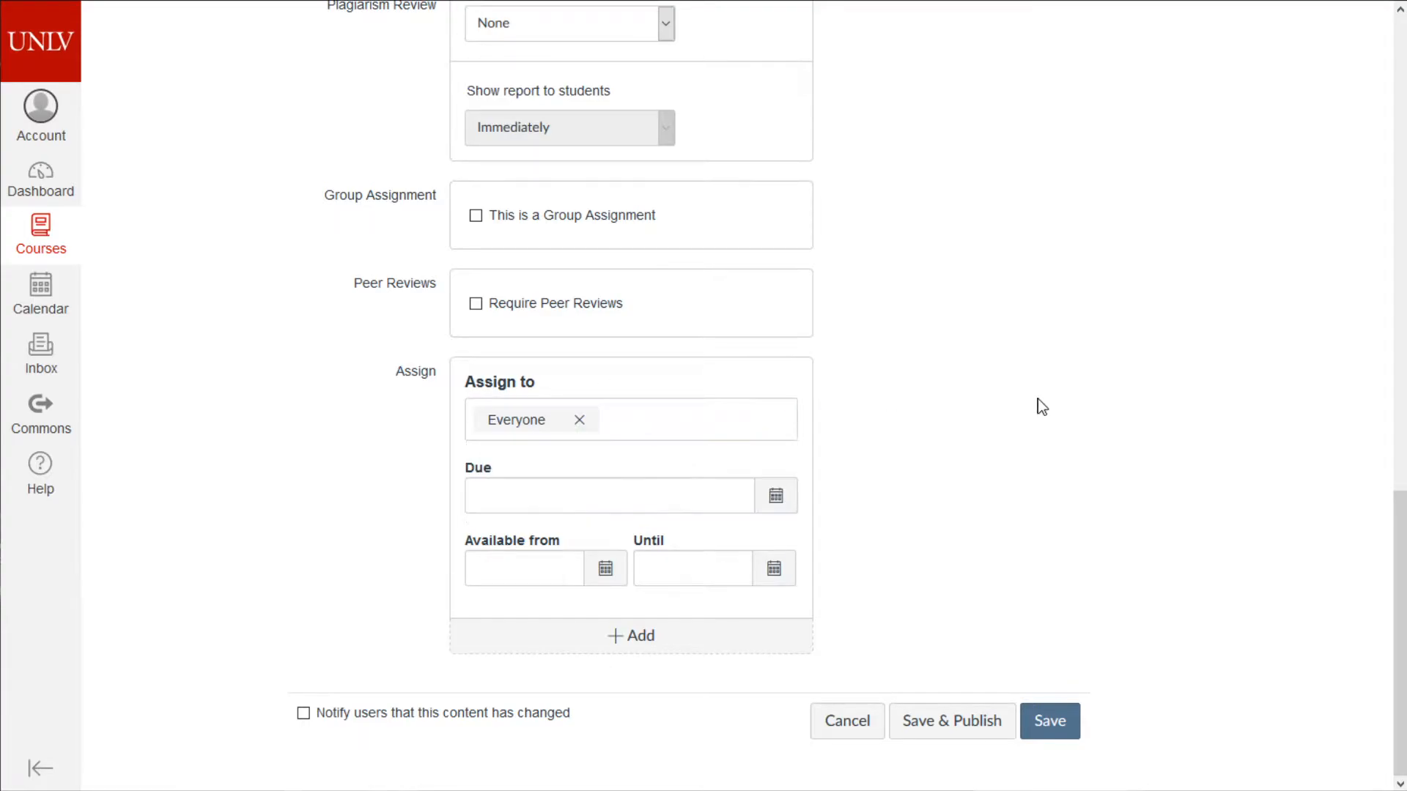
pyautogui.click(724, 418)
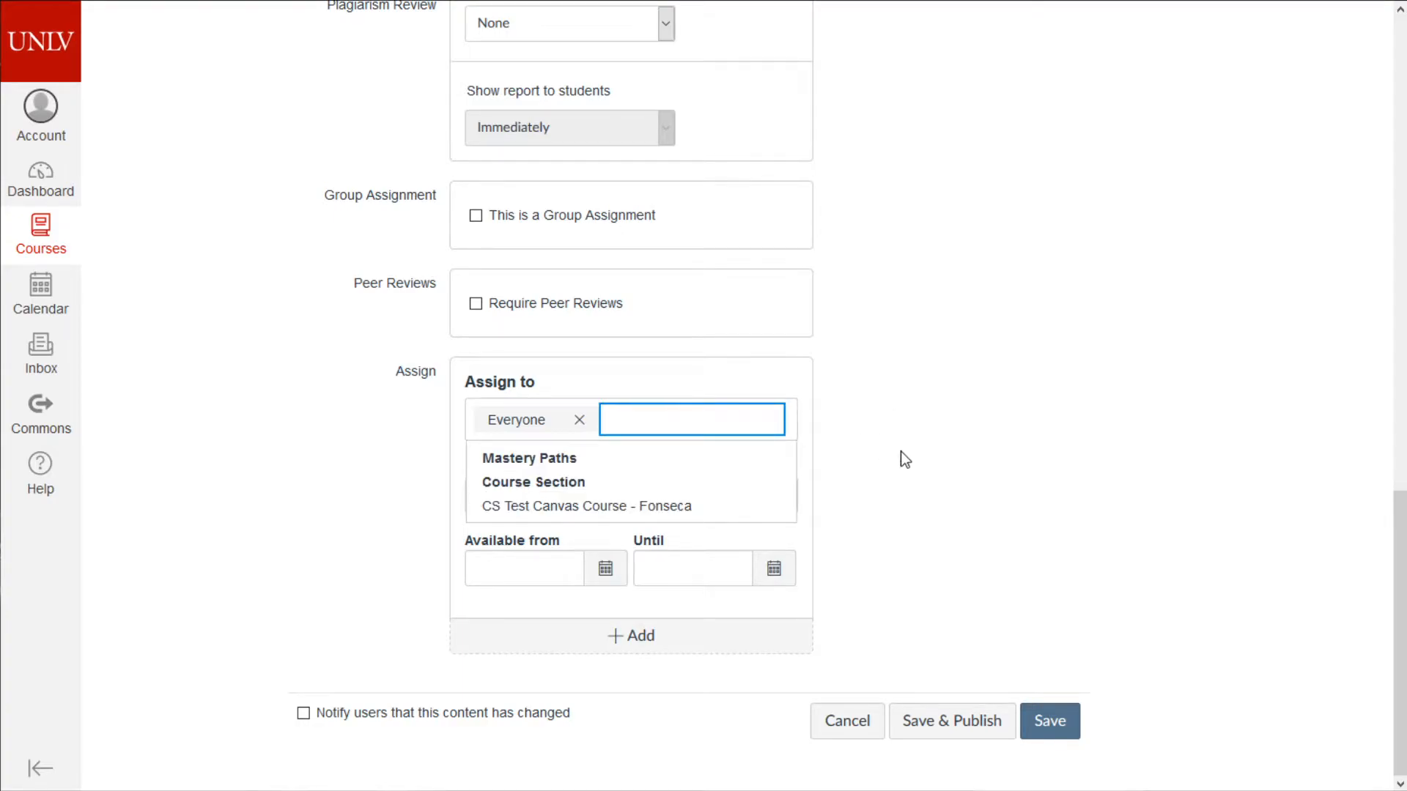
pyautogui.write('d')
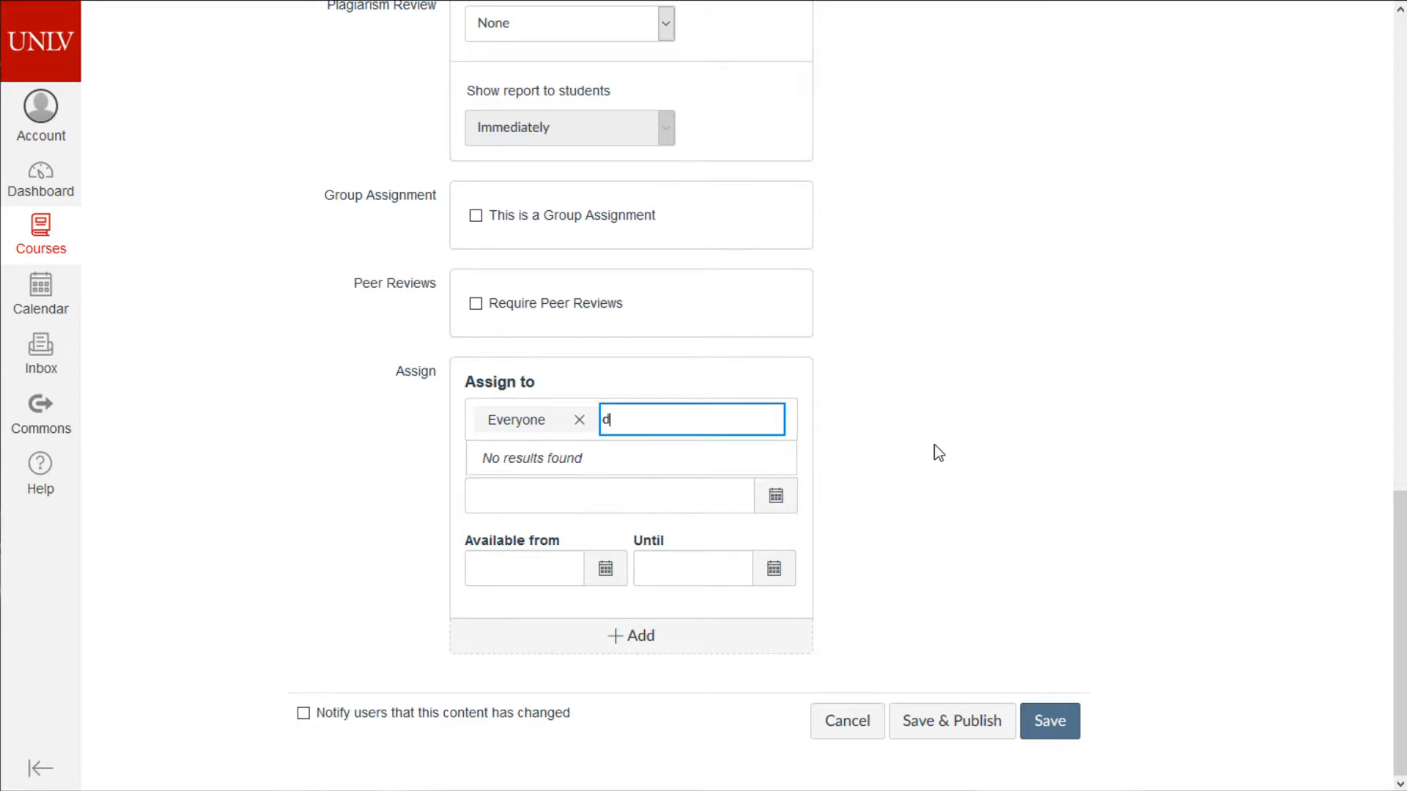
pyautogui.press('BackSpace')
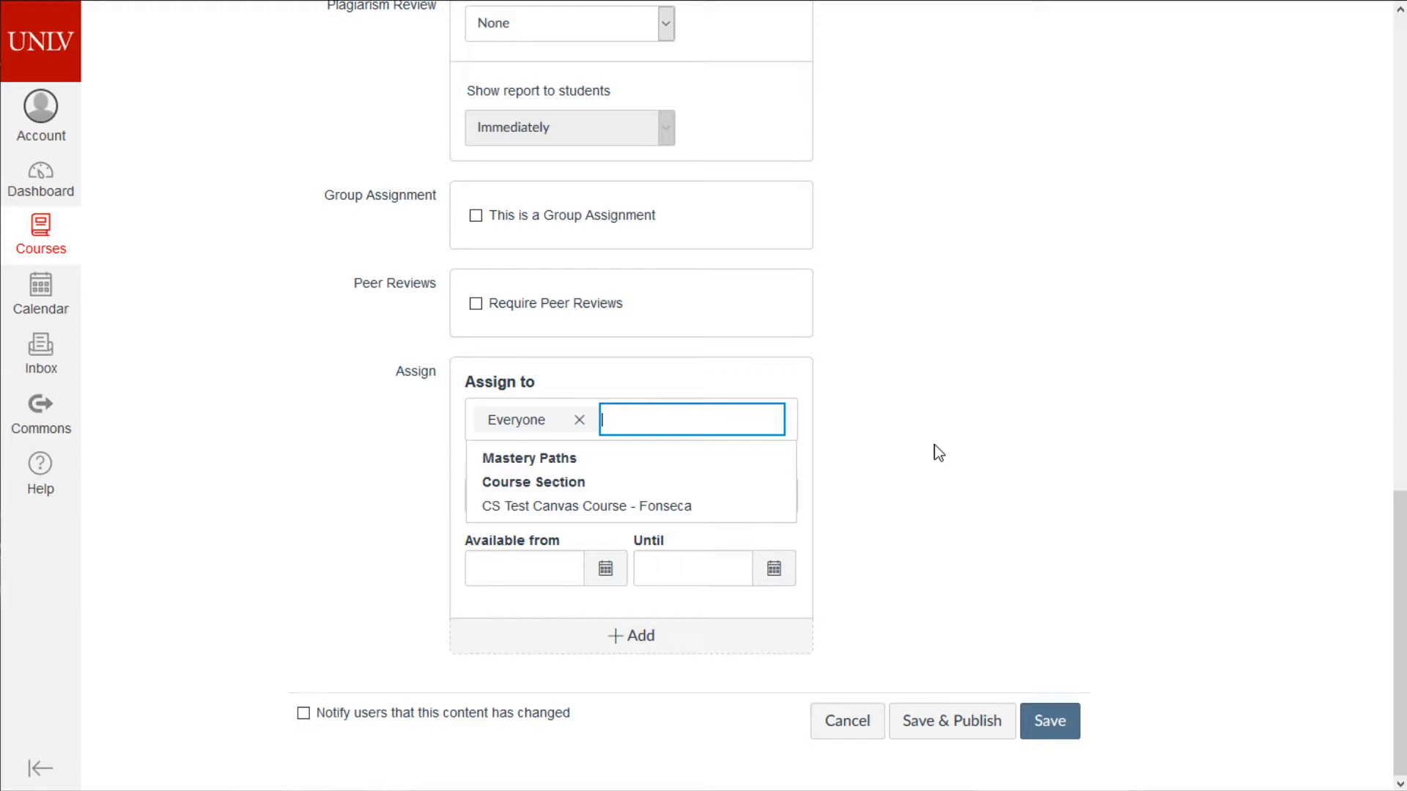
pyautogui.click(934, 445)
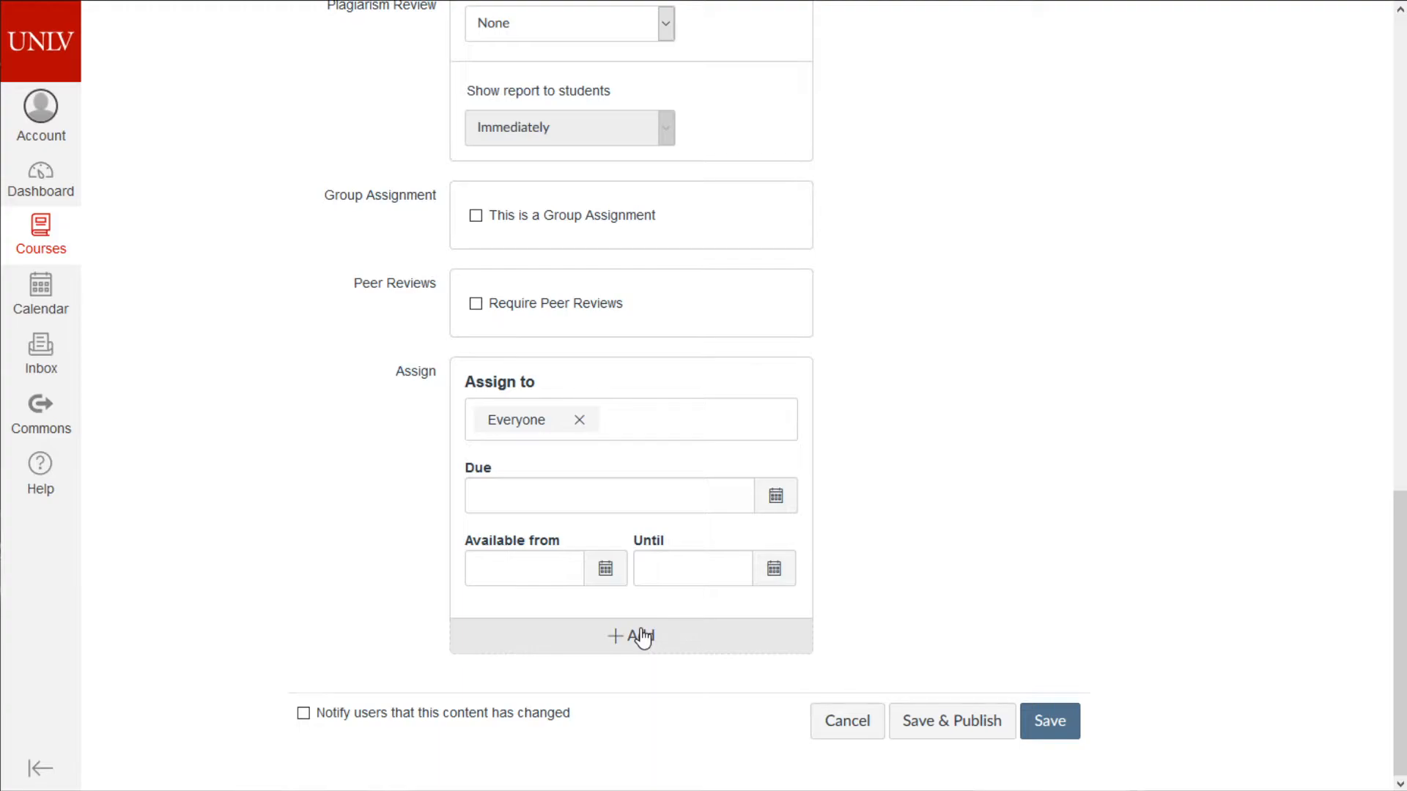
# - Add a second assignment dates card, then remove it again
pyautogui.click(571, 635)
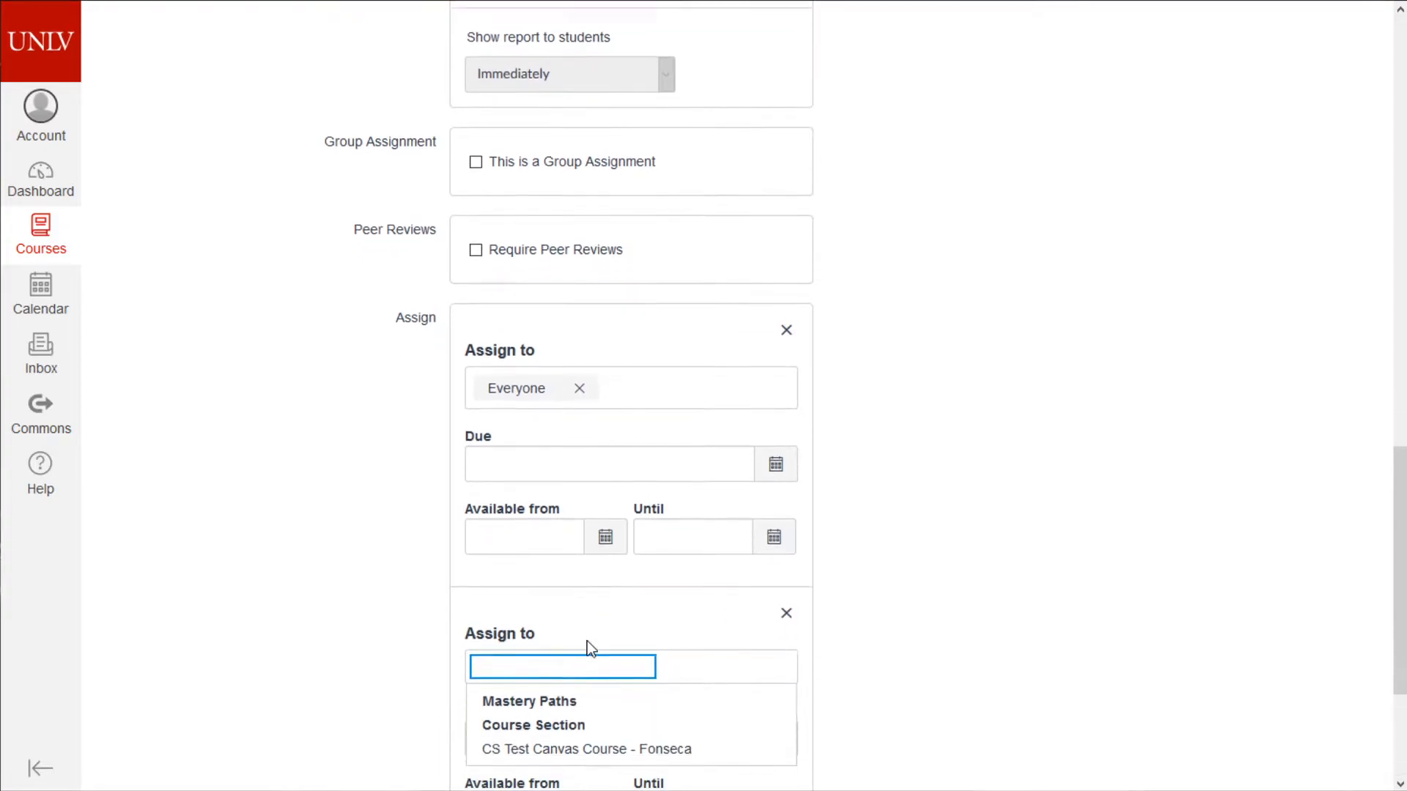
pyautogui.scroll(-3, 587, 641)
pyautogui.click(506, 430)
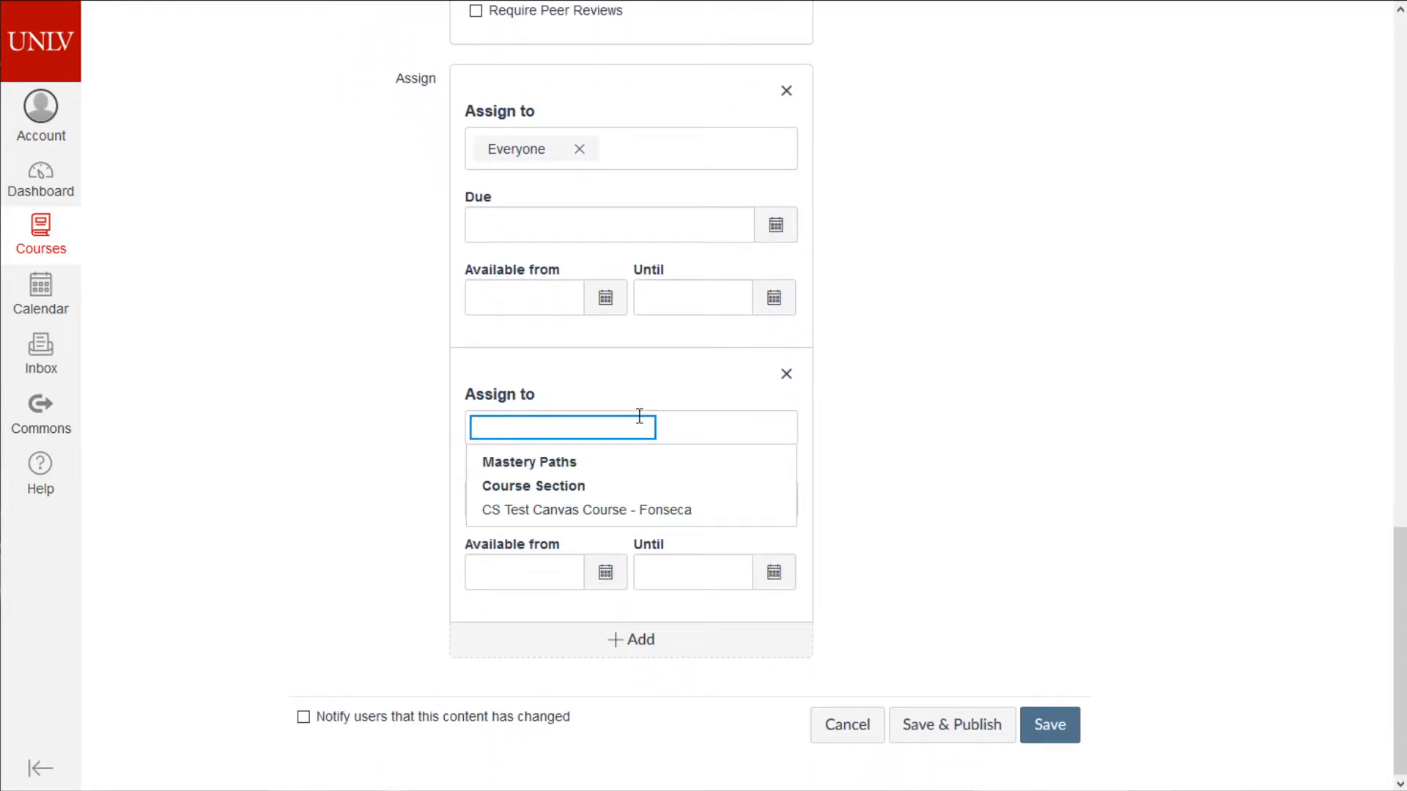
pyautogui.click(886, 487)
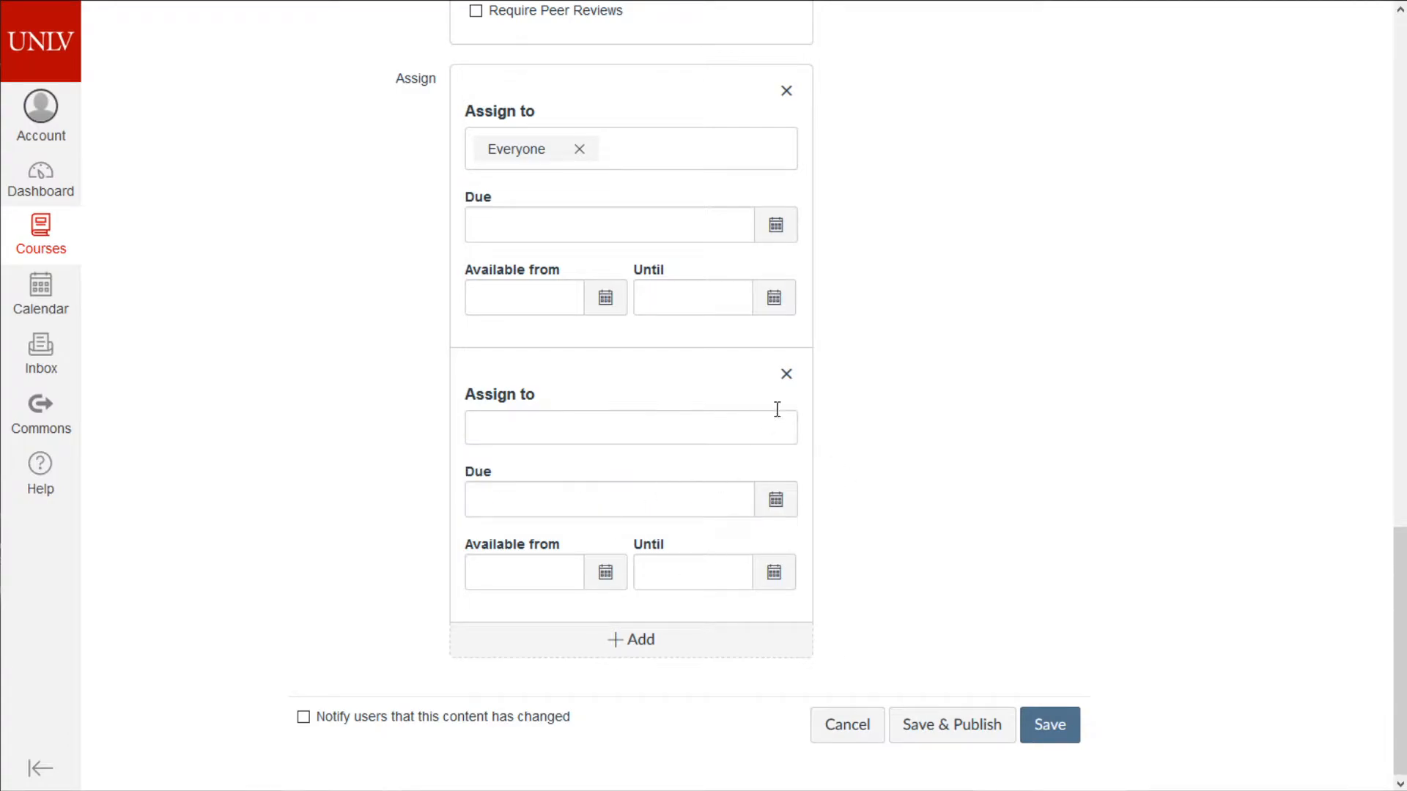
pyautogui.click(787, 374)
pyautogui.click(925, 490)
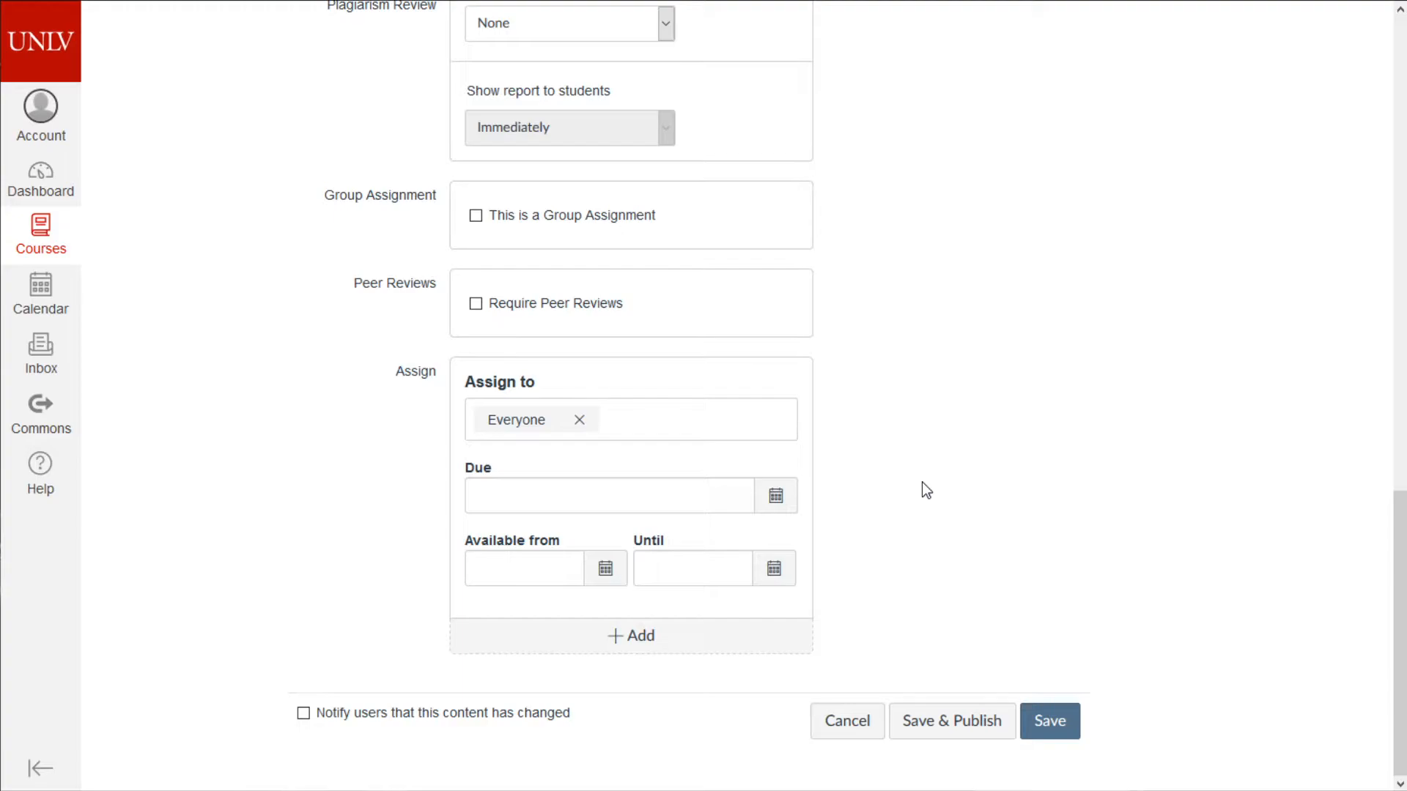
# - Step through the Due, Available from and Until date fields
pyautogui.click(569, 502)
pyautogui.click(512, 566)
pyautogui.click(637, 561)
pyautogui.click(616, 483)
pyautogui.click(601, 498)
pyautogui.click(576, 572)
pyautogui.click(666, 579)
pyautogui.click(539, 489)
pyautogui.click(578, 558)
pyautogui.click(638, 569)
# - Set Available from to Jul 6, 2020 12am, leaving Due and Until blank
pyautogui.click(613, 579)
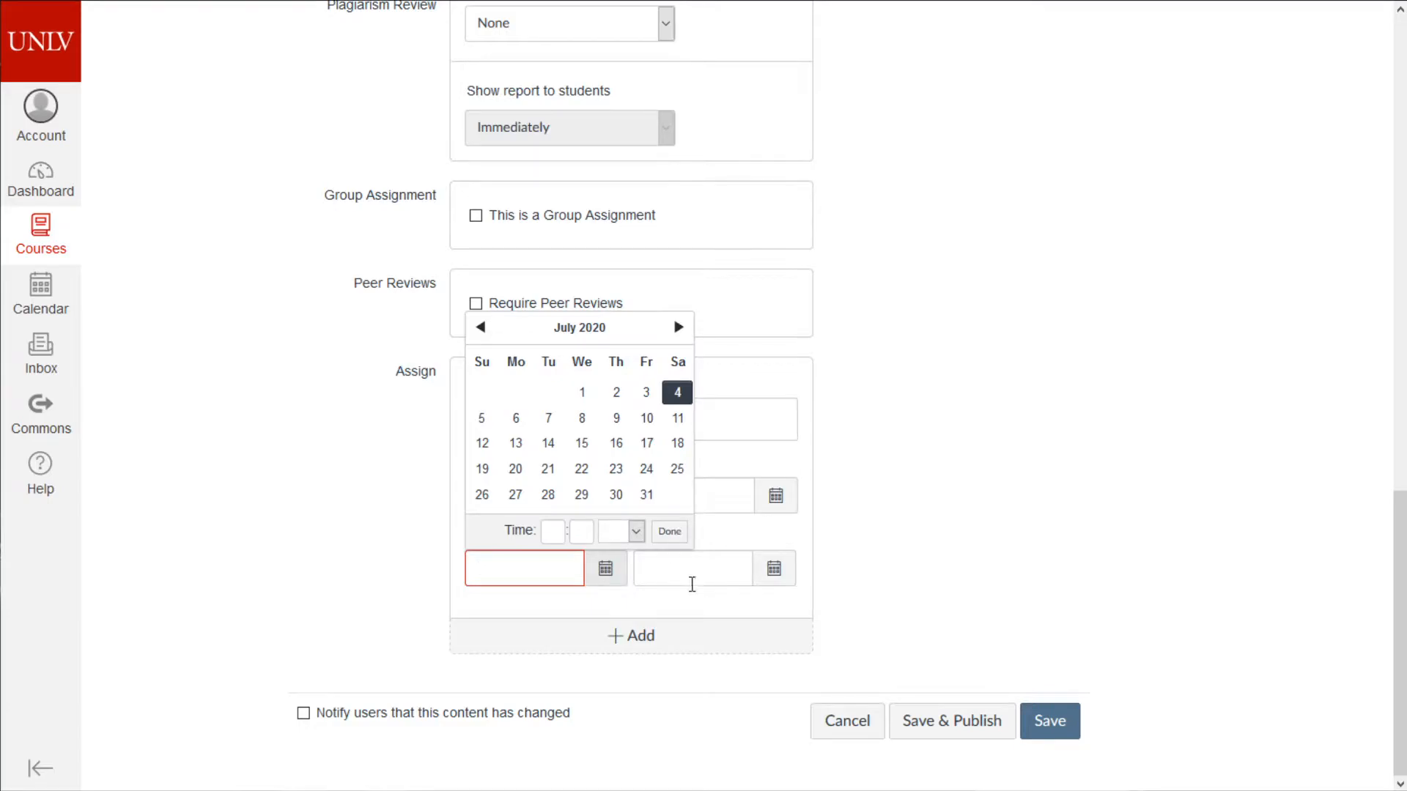
pyautogui.middleClick(904, 506)
pyautogui.click(1074, 111)
pyautogui.middleClick(995, 74)
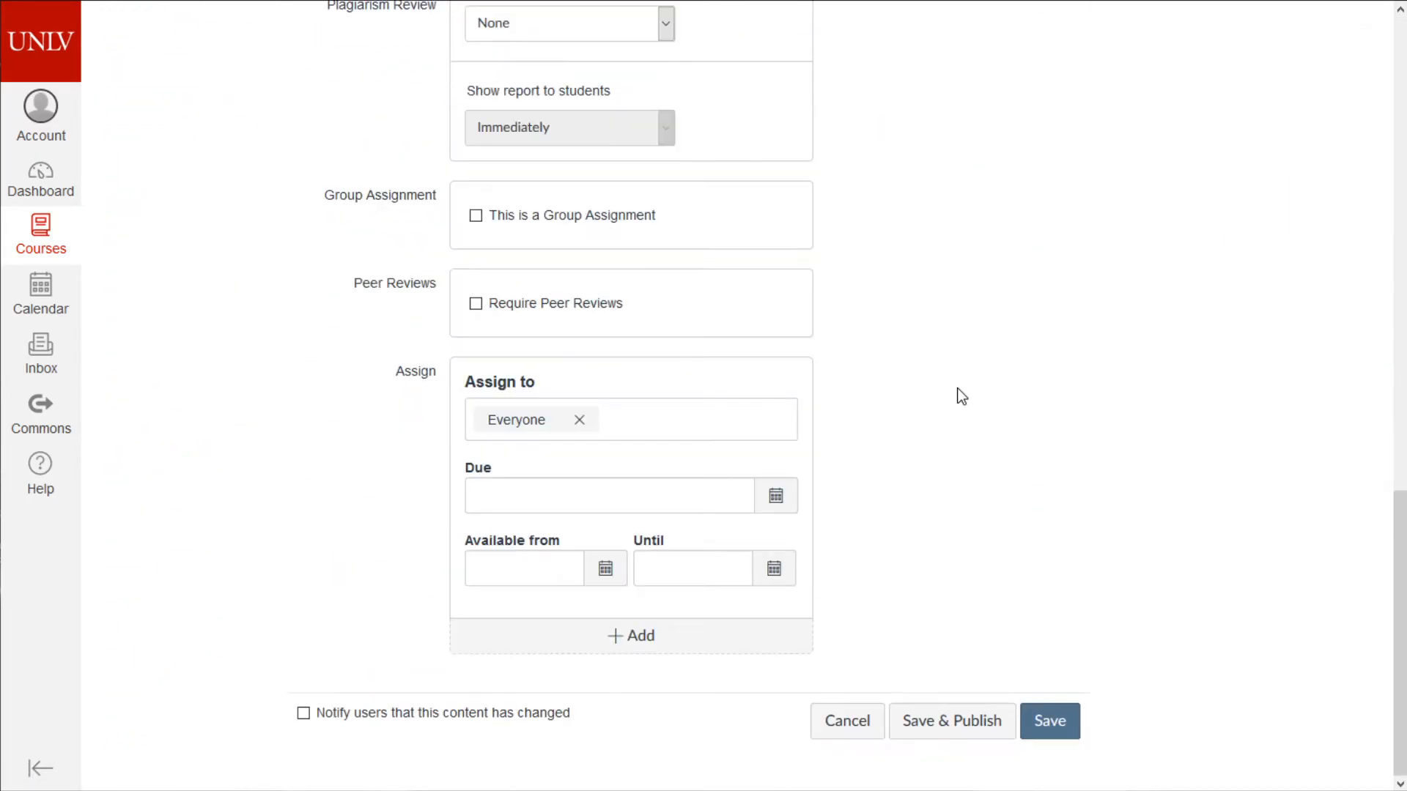
pyautogui.click(604, 568)
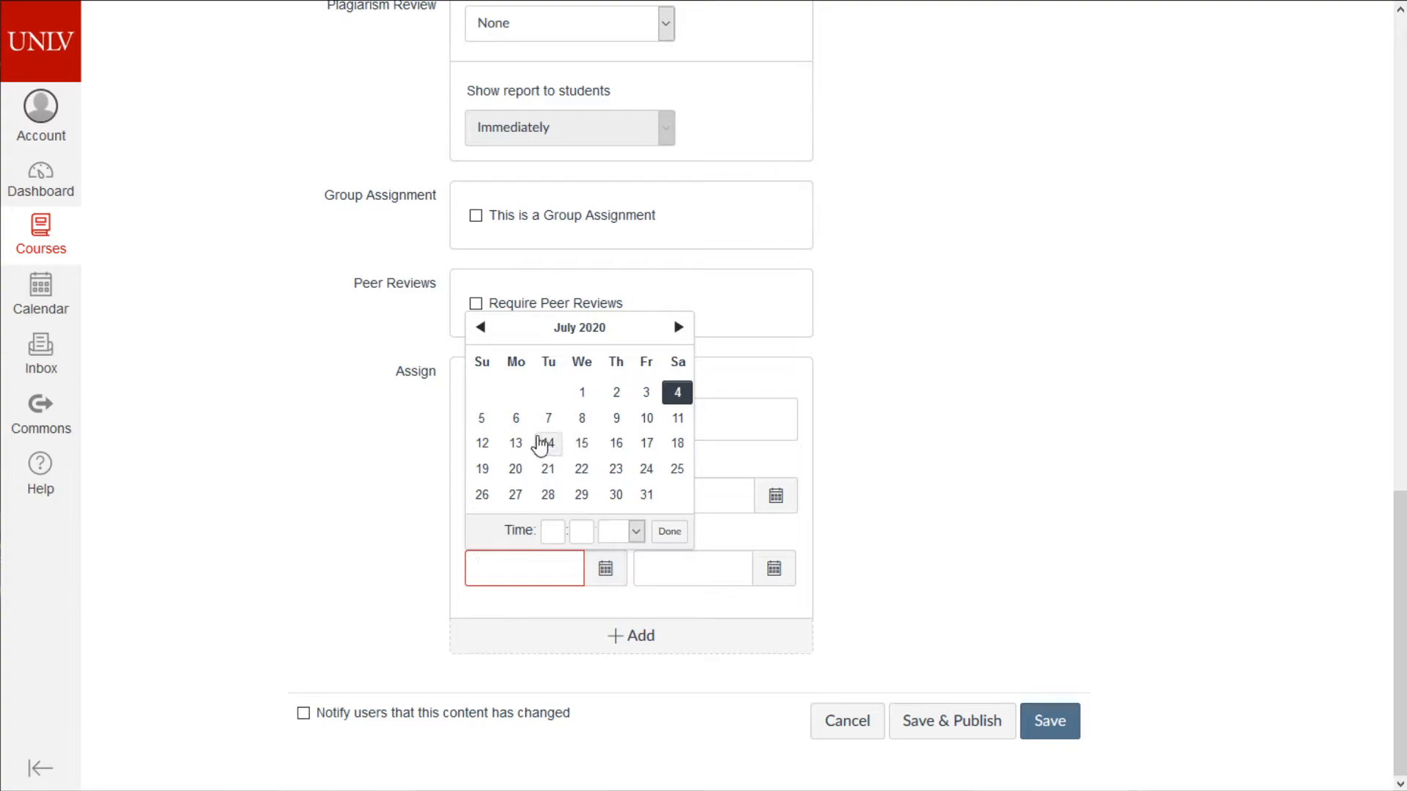
pyautogui.click(516, 422)
pyautogui.click(1039, 415)
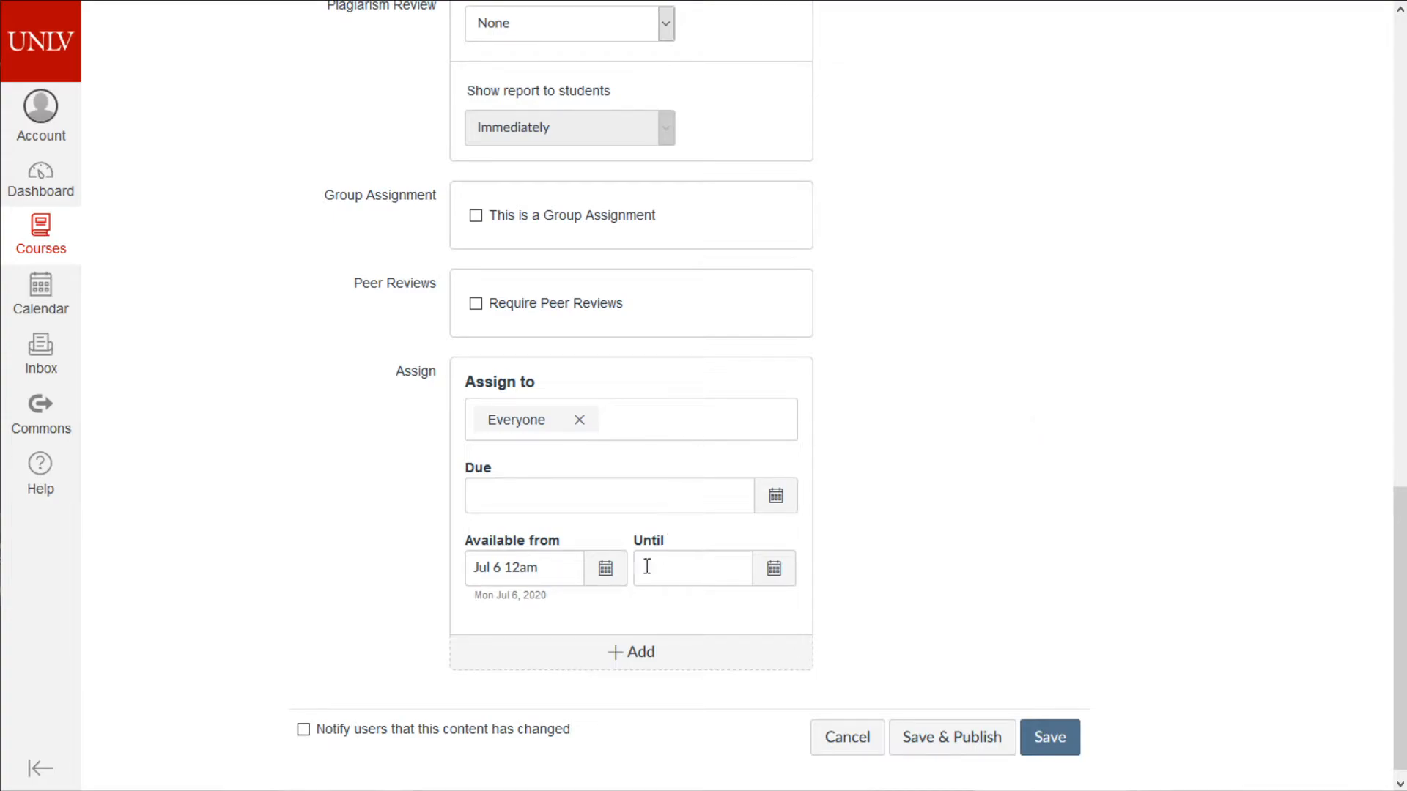
pyautogui.click(614, 571)
pyautogui.click(1106, 476)
pyautogui.click(688, 502)
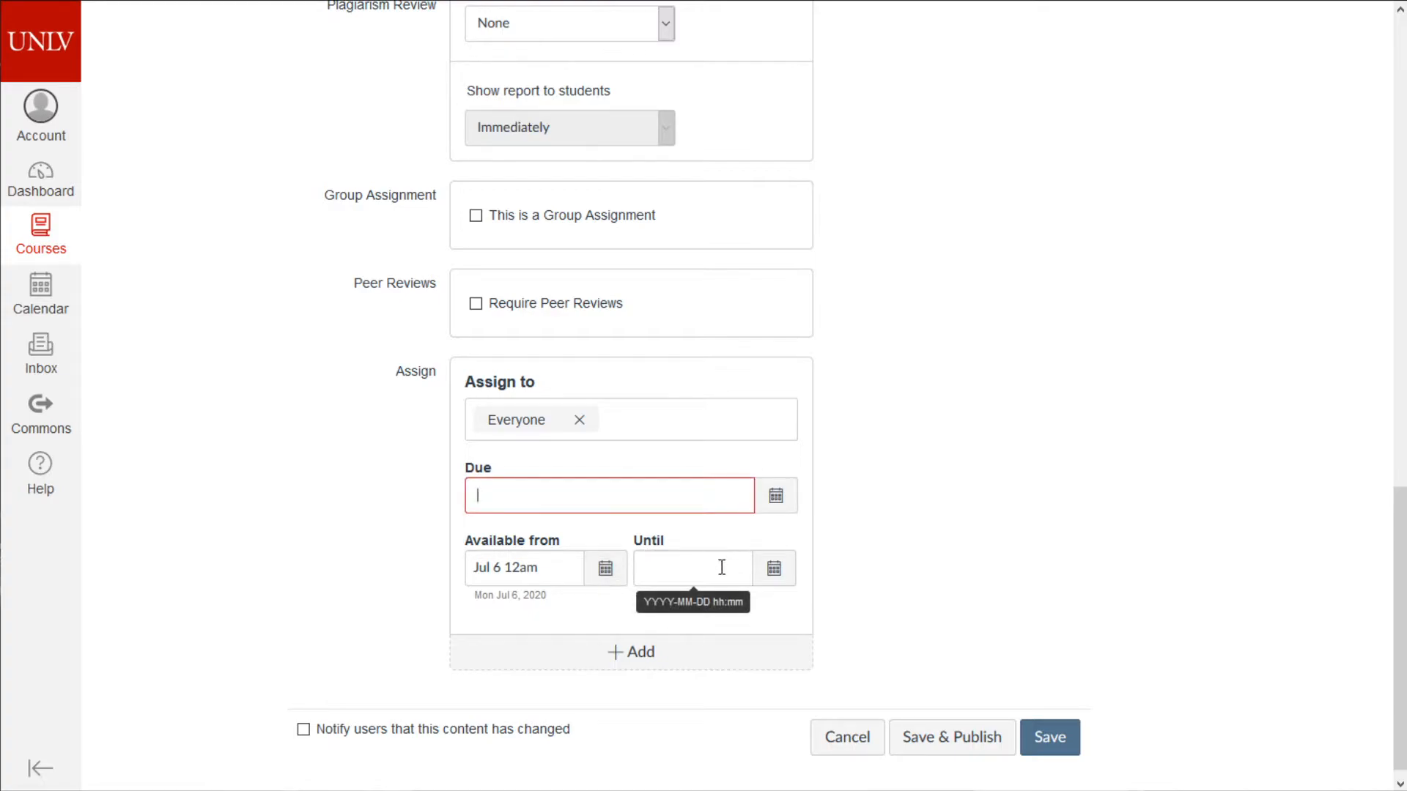
pyautogui.click(834, 491)
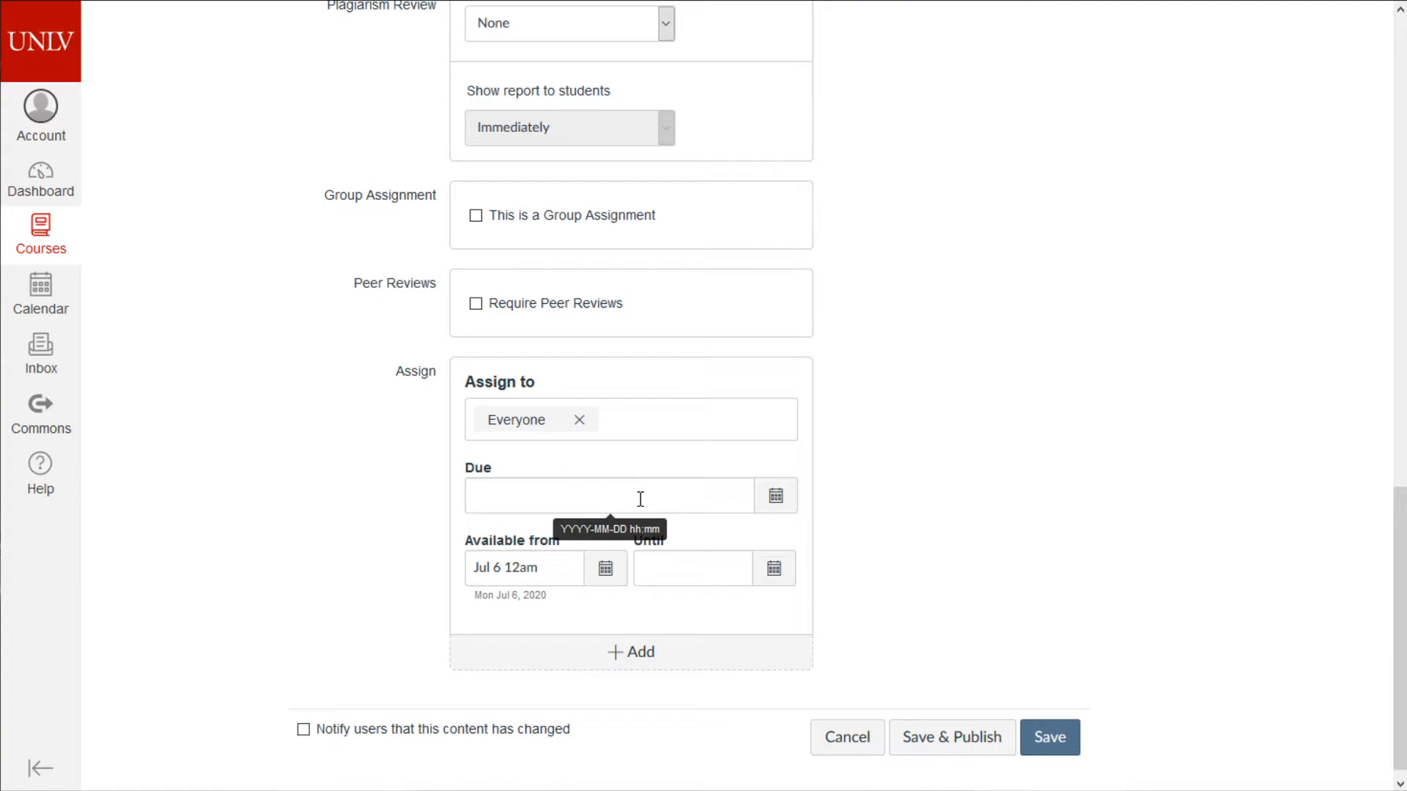
pyautogui.click(711, 564)
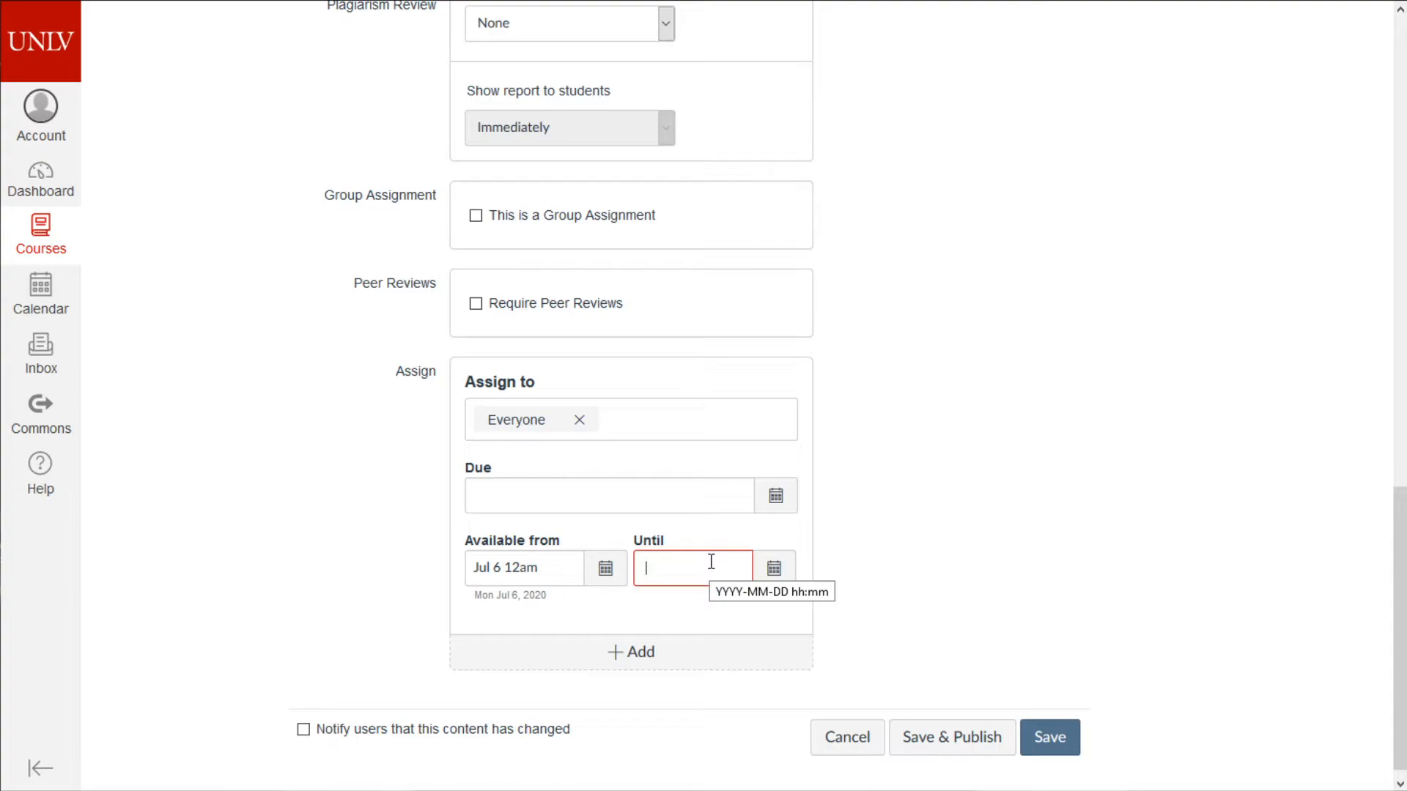
# - Set the Until date to Jul 8 at 5:55pm
pyautogui.click(770, 572)
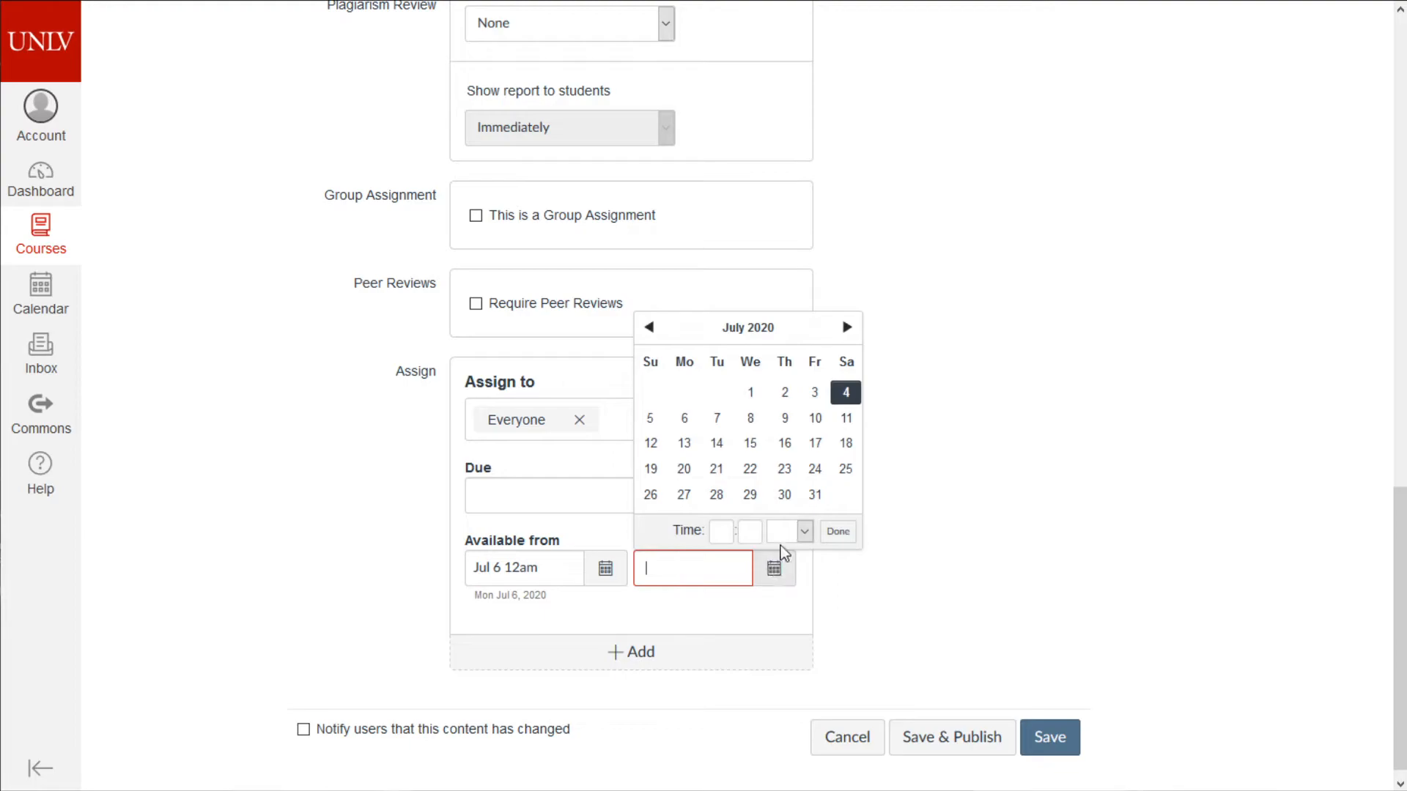
pyautogui.click(752, 419)
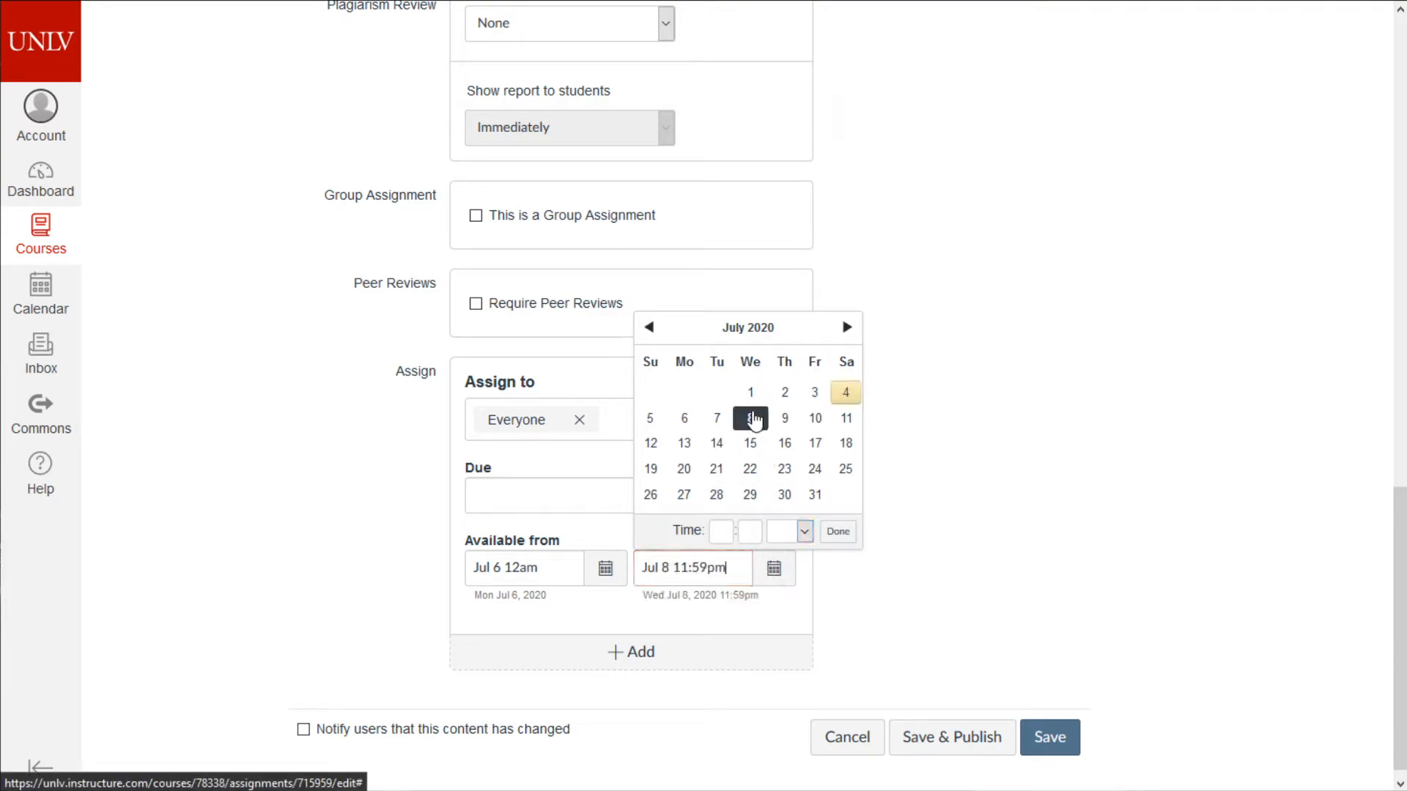
pyautogui.click(718, 533)
pyautogui.write('5')
pyautogui.press('Tab')
pyautogui.write('55')
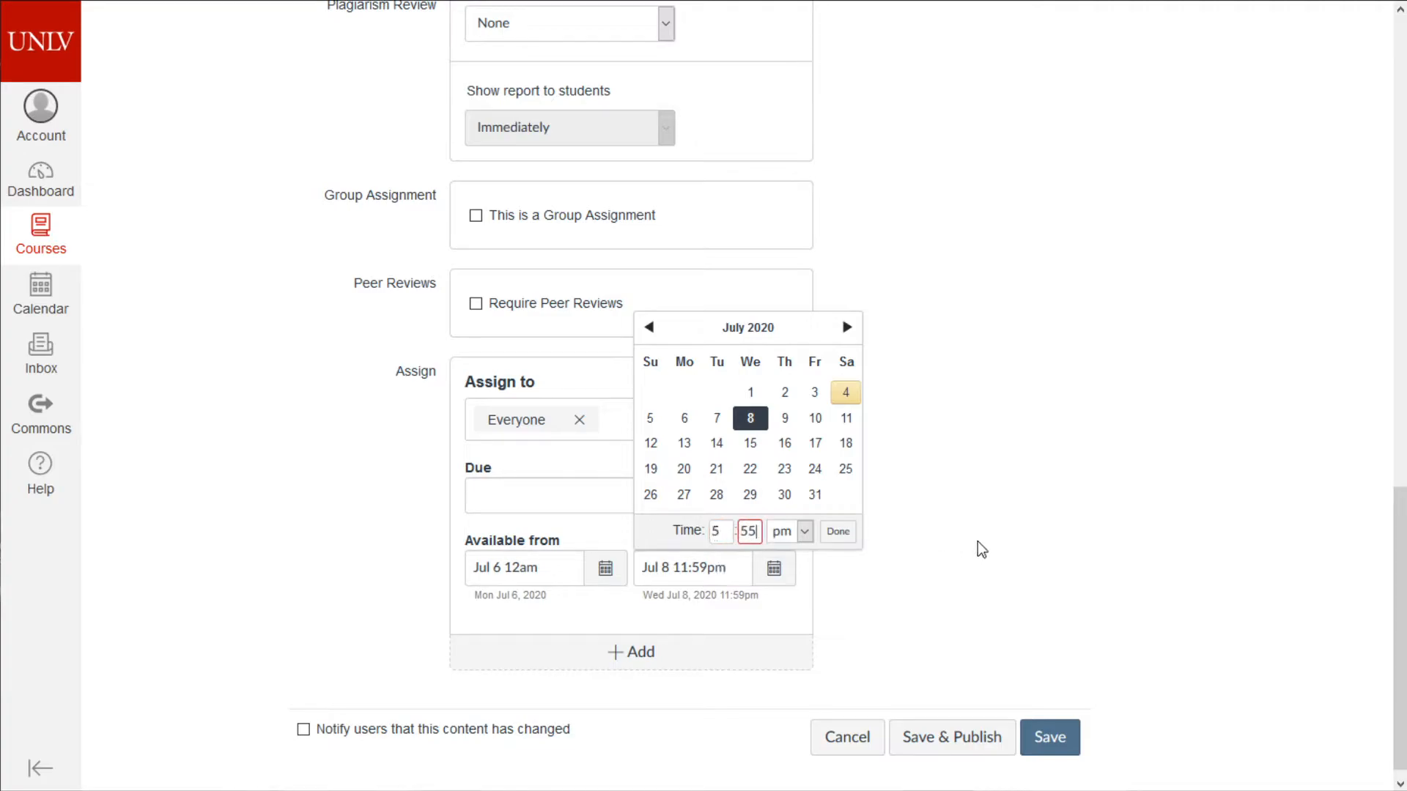
pyautogui.click(840, 532)
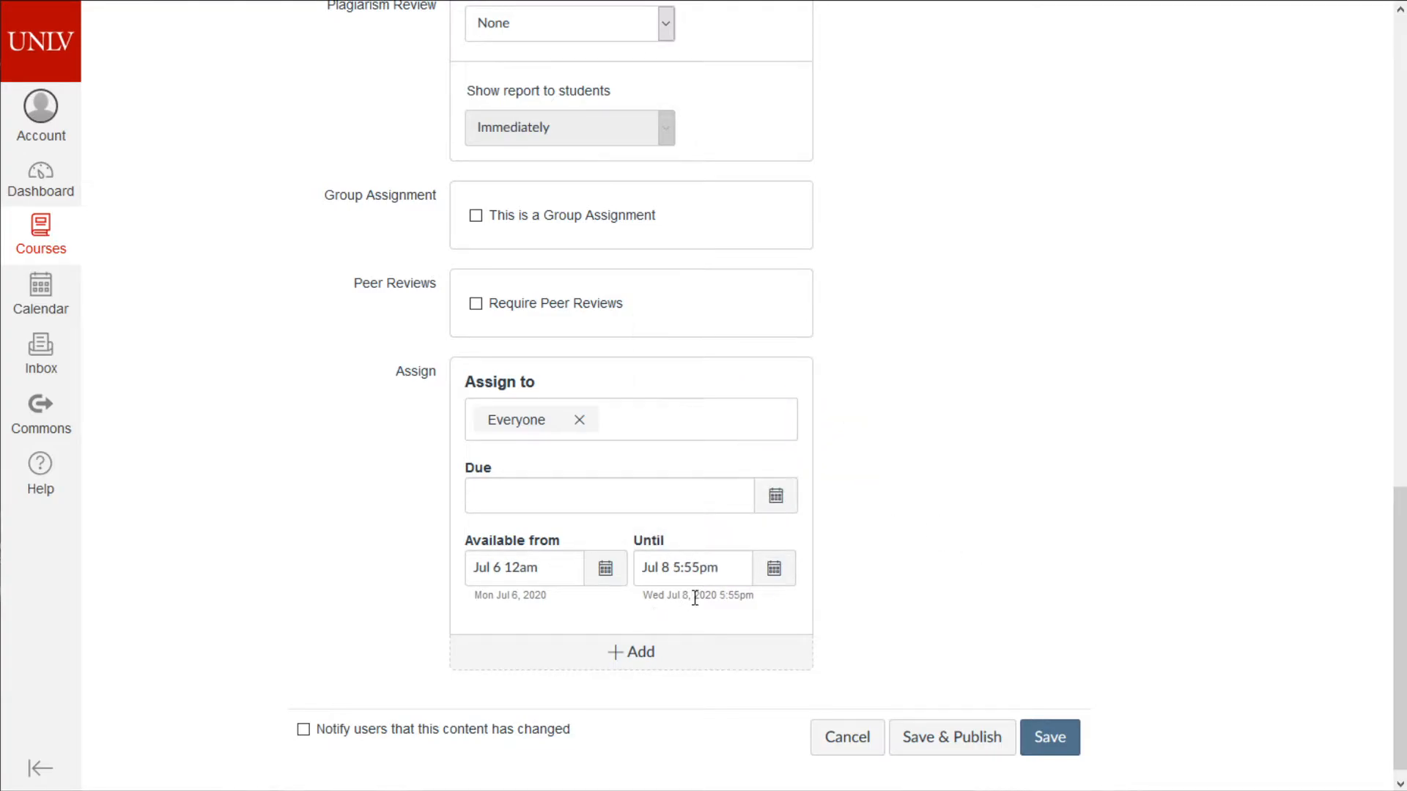
pyautogui.moveTo(669, 596); pyautogui.dragTo(749, 600)
# - Set the due date to Wed Jul 8, 2020 at 8:55pm
pyautogui.click(666, 496)
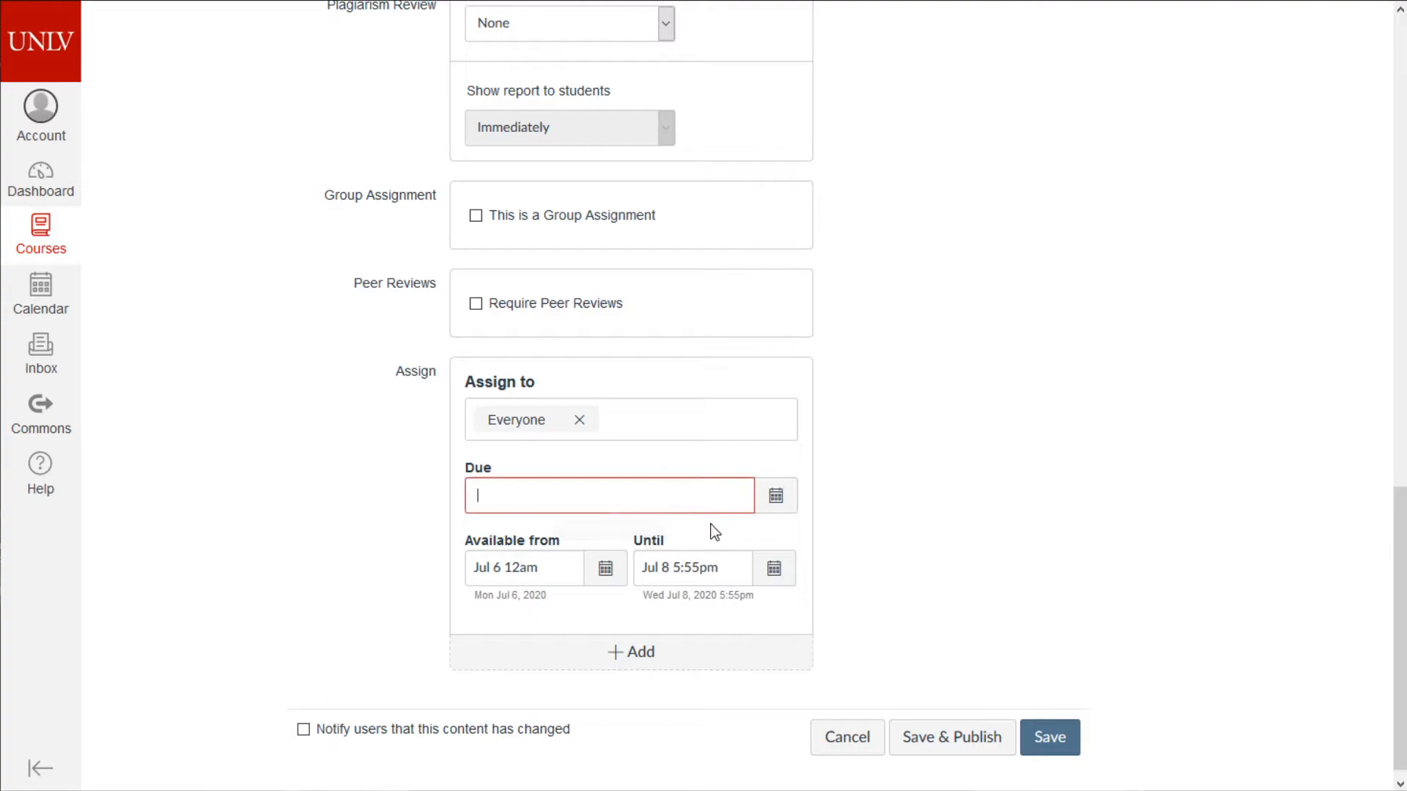
pyautogui.click(778, 506)
pyautogui.click(551, 735)
pyautogui.write('5')
pyautogui.press('Tab')
pyautogui.write('55')
pyautogui.click(670, 735)
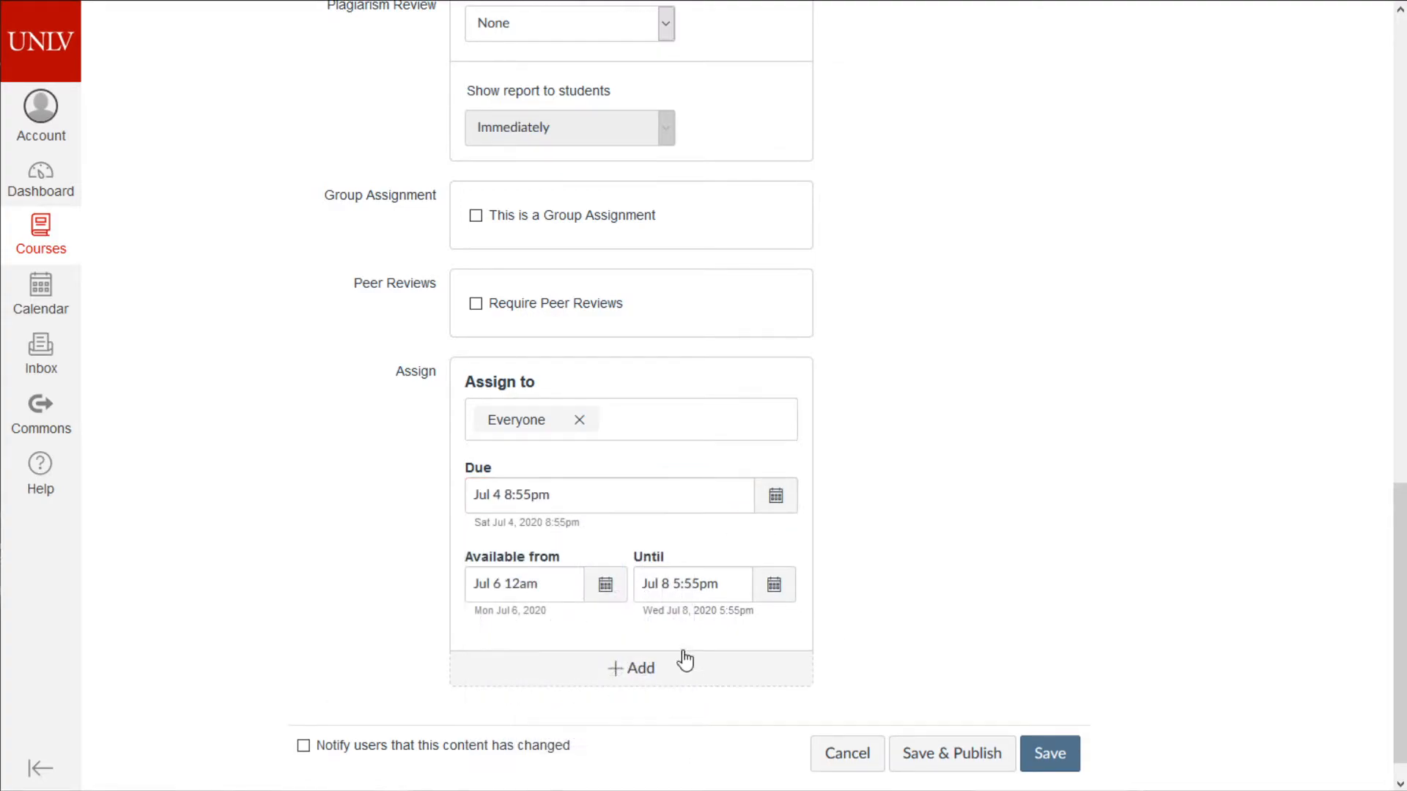
pyautogui.click(790, 497)
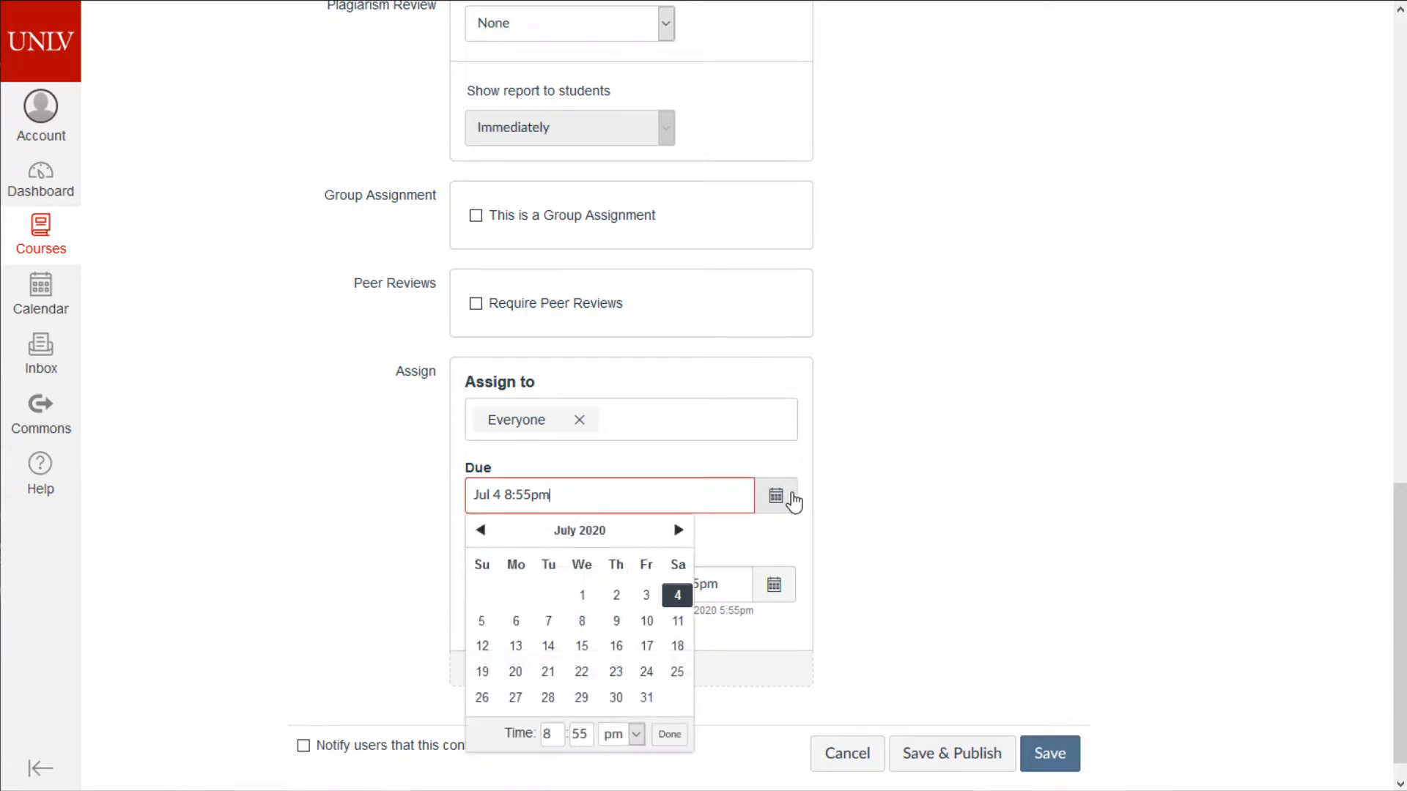
pyautogui.click(582, 620)
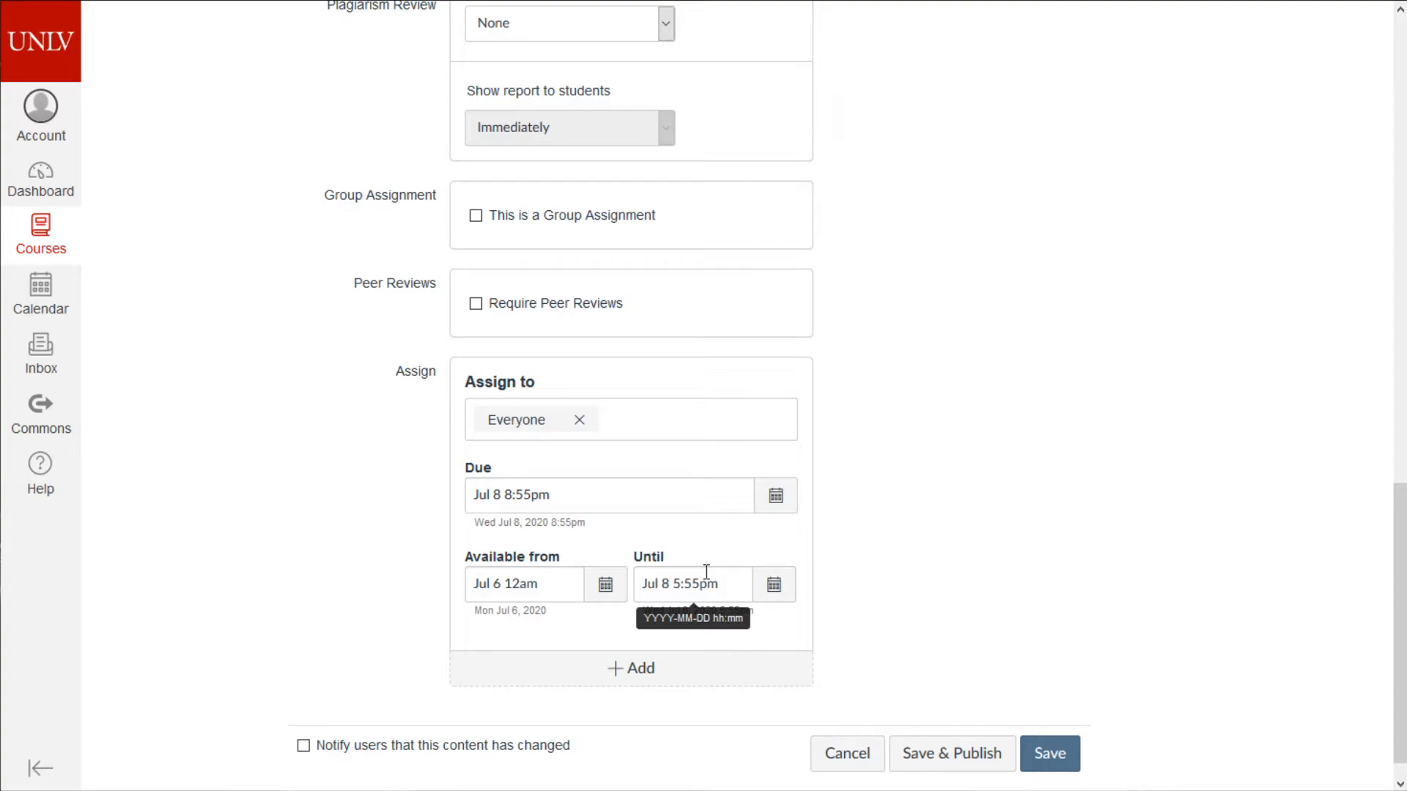
# - Move the Until date to Jul 9 at 5:55pm and highlight both dates to compare
pyautogui.click(774, 584)
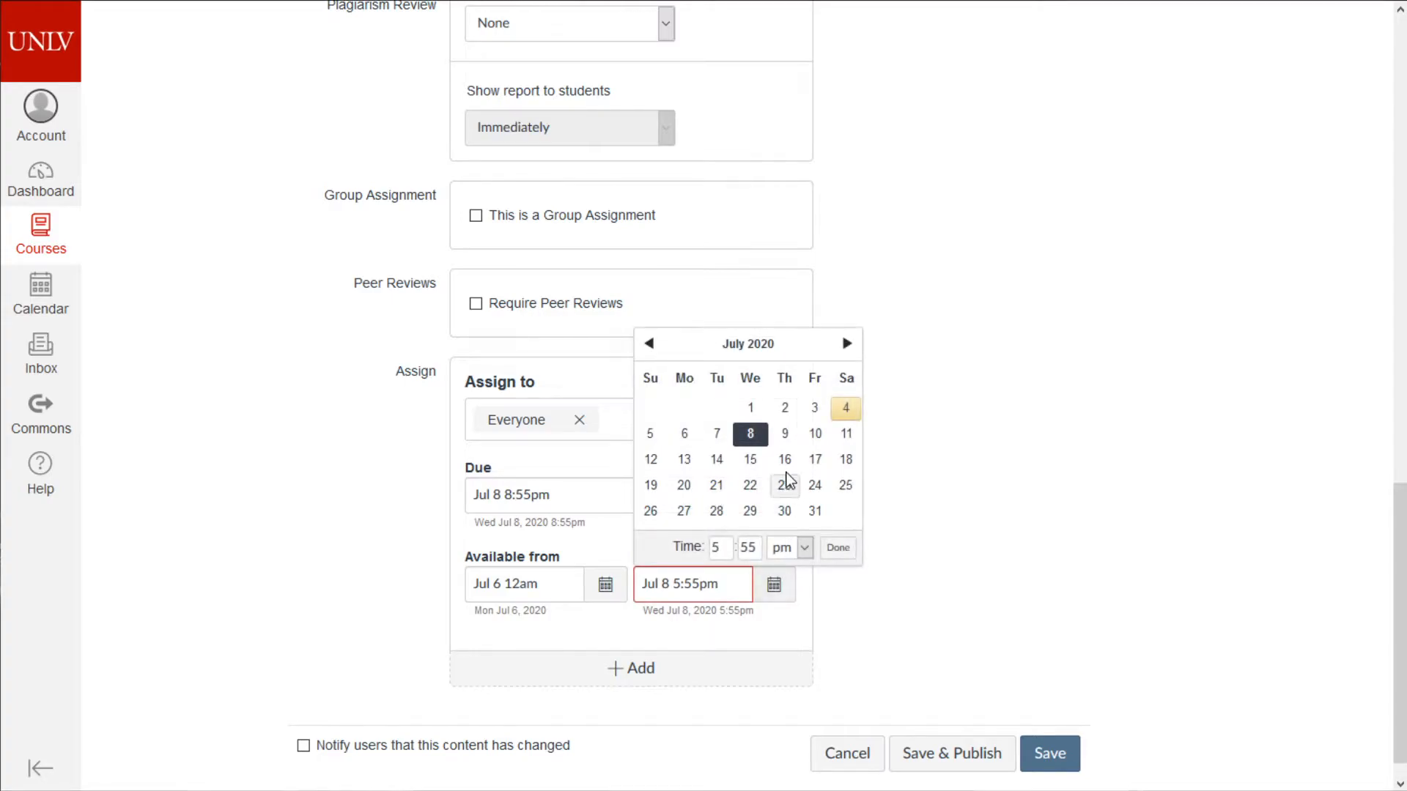
pyautogui.click(785, 433)
pyautogui.click(838, 548)
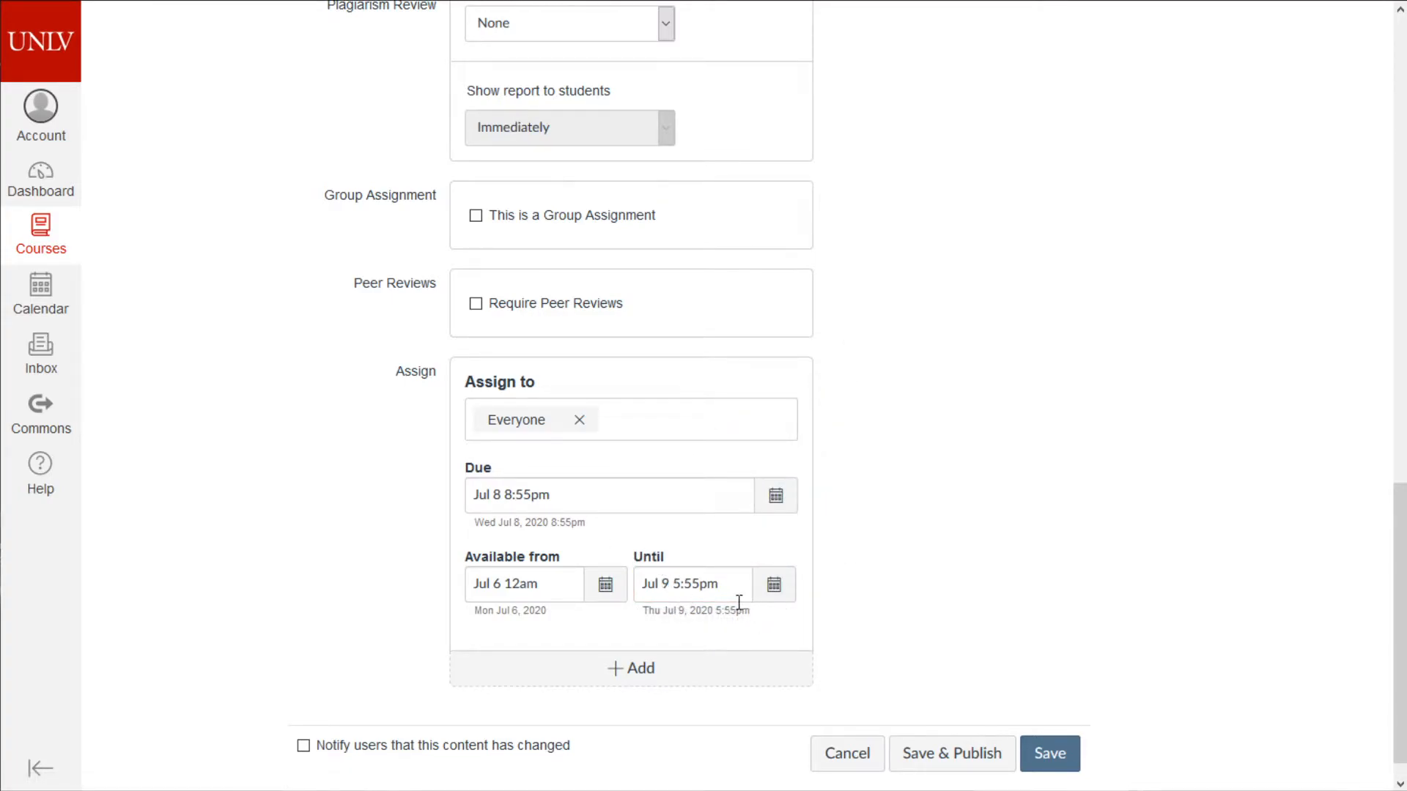
pyautogui.moveTo(473, 494); pyautogui.dragTo(546, 489)
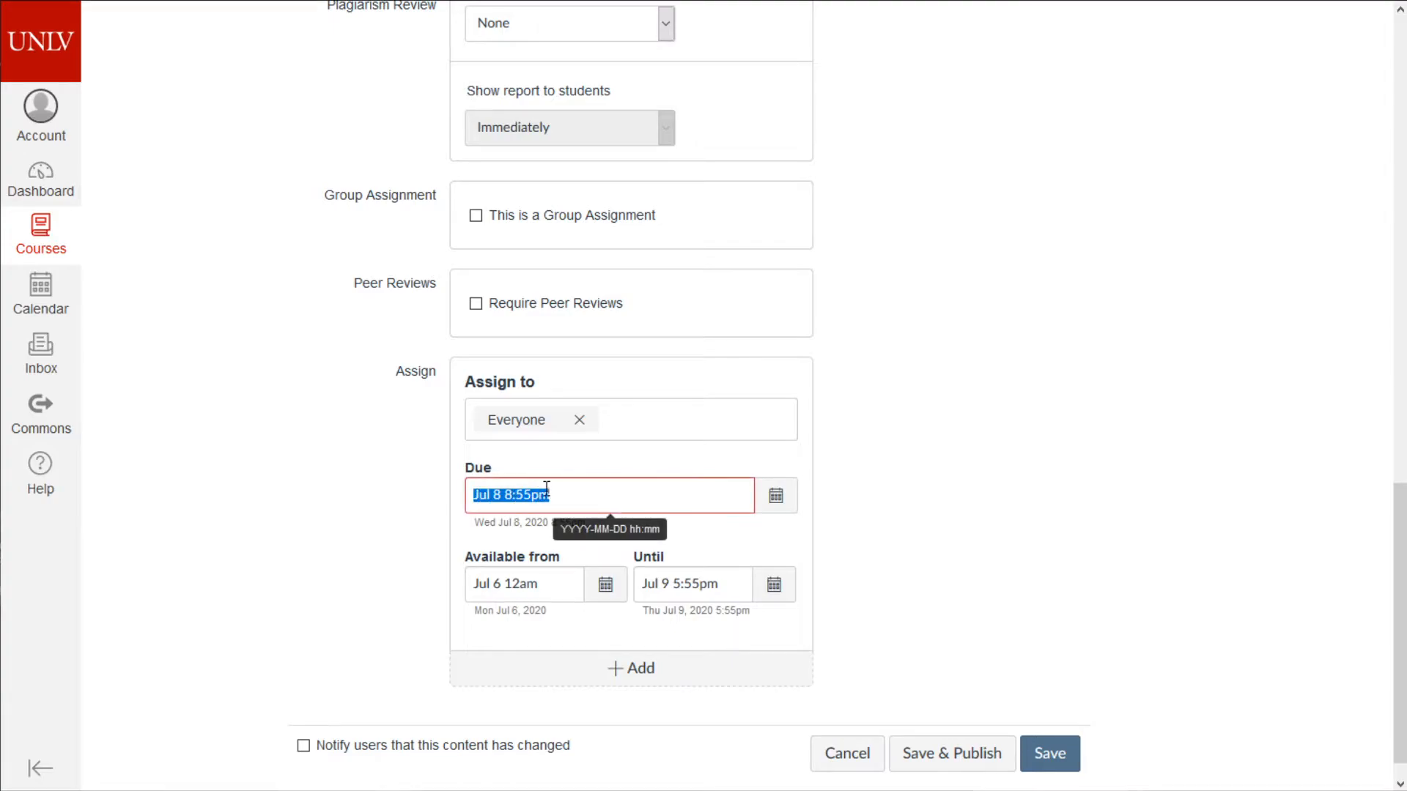
pyautogui.moveTo(722, 584); pyautogui.dragTo(628, 600)
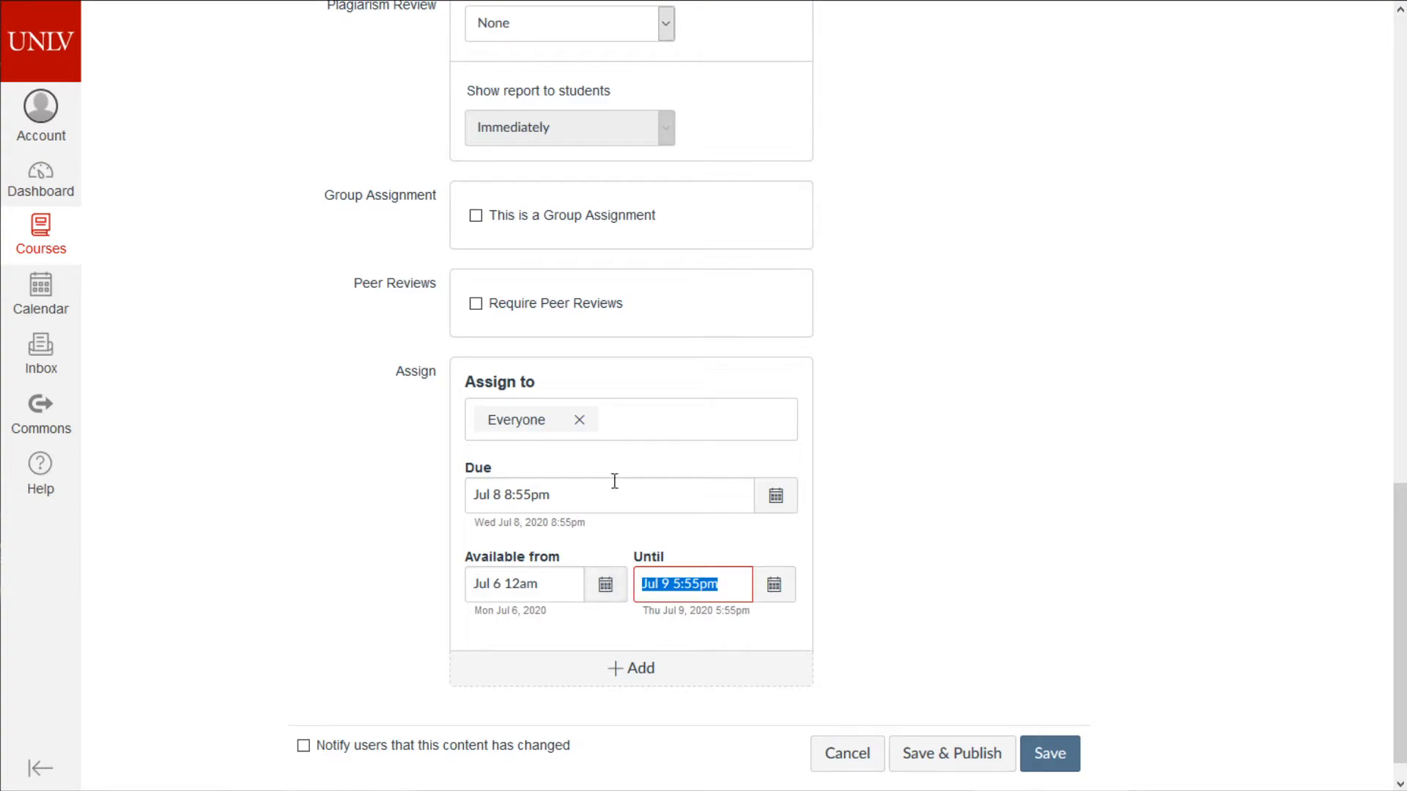
pyautogui.click(622, 504)
pyautogui.moveTo(579, 494); pyautogui.dragTo(454, 488)
pyautogui.moveTo(724, 584); pyautogui.dragTo(617, 581)
# - Save the assignment with the description 'Hi'
pyautogui.click(1068, 755)
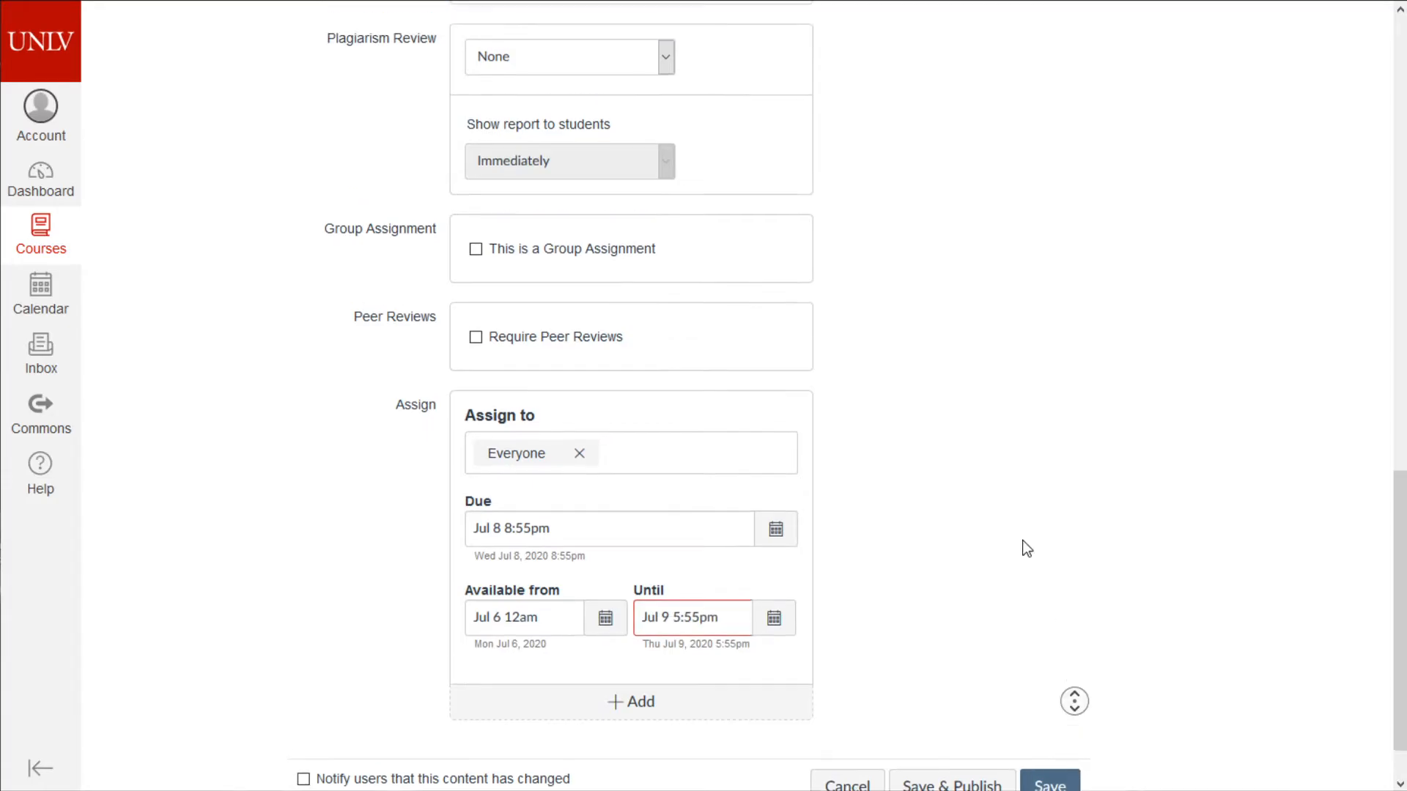
pyautogui.write('Hi')
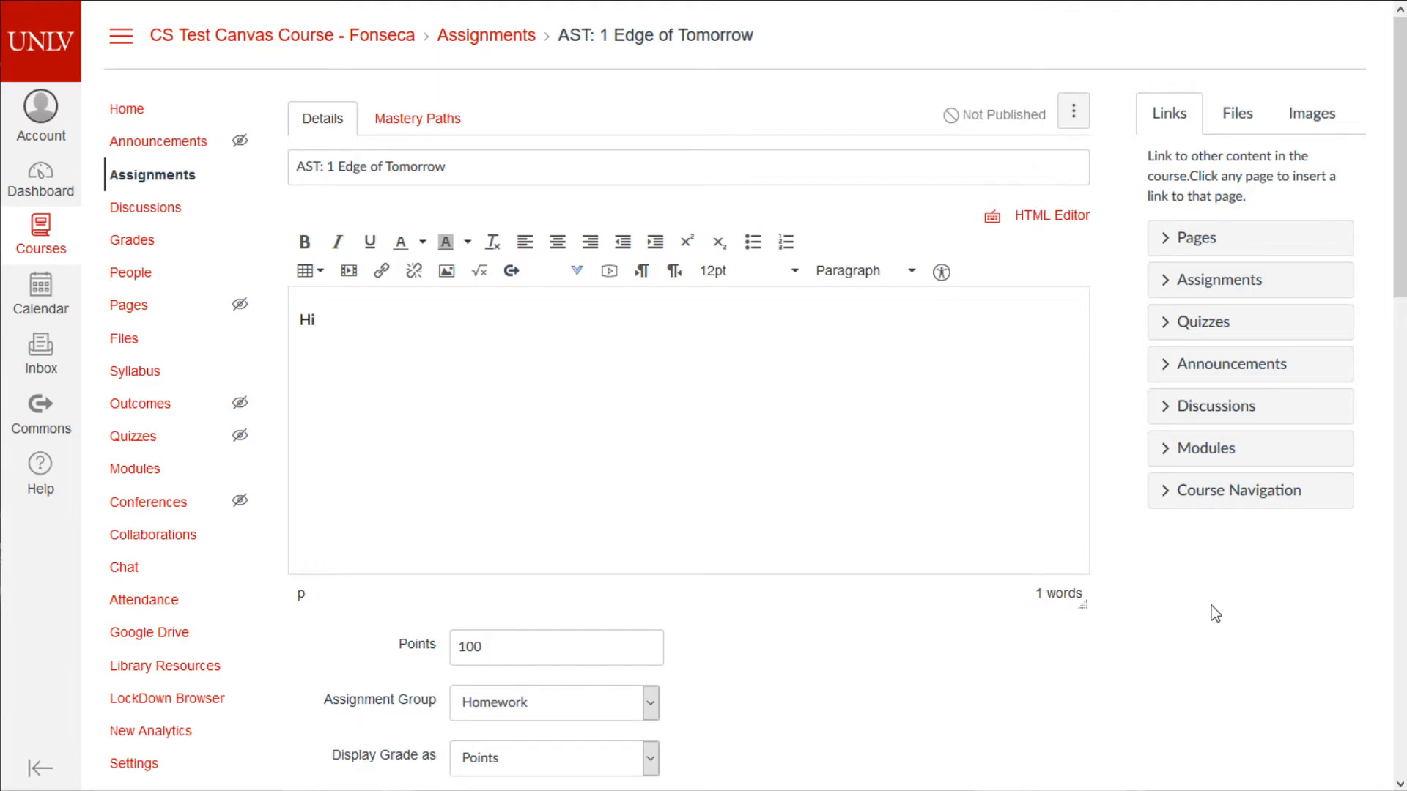
pyautogui.scroll(-15, 1198, 601)
pyautogui.click(1074, 720)
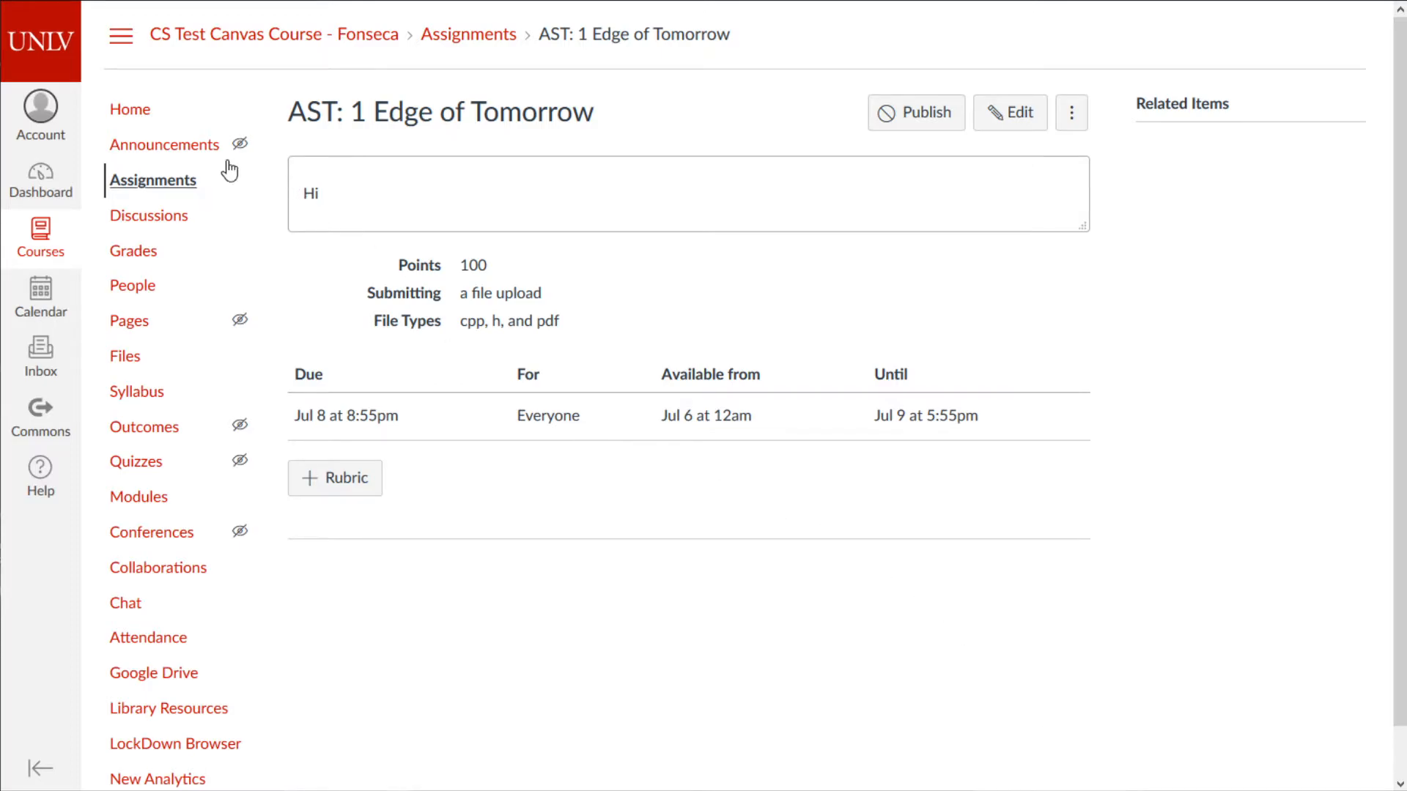
# - Publish AST: 1 Edge of Tomorrow and the Week 1: Intro to C++ module on the course home page
pyautogui.click(133, 123)
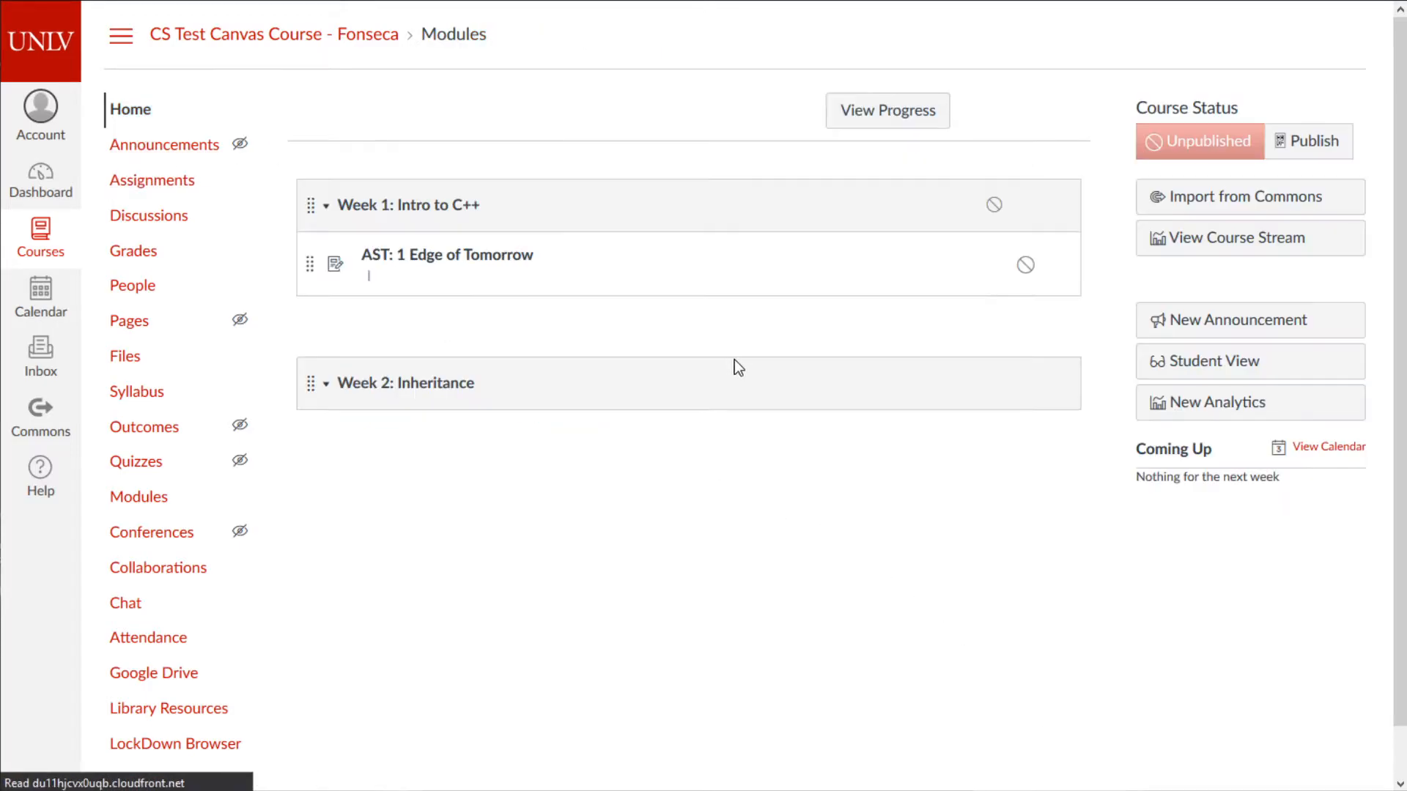
pyautogui.click(1025, 265)
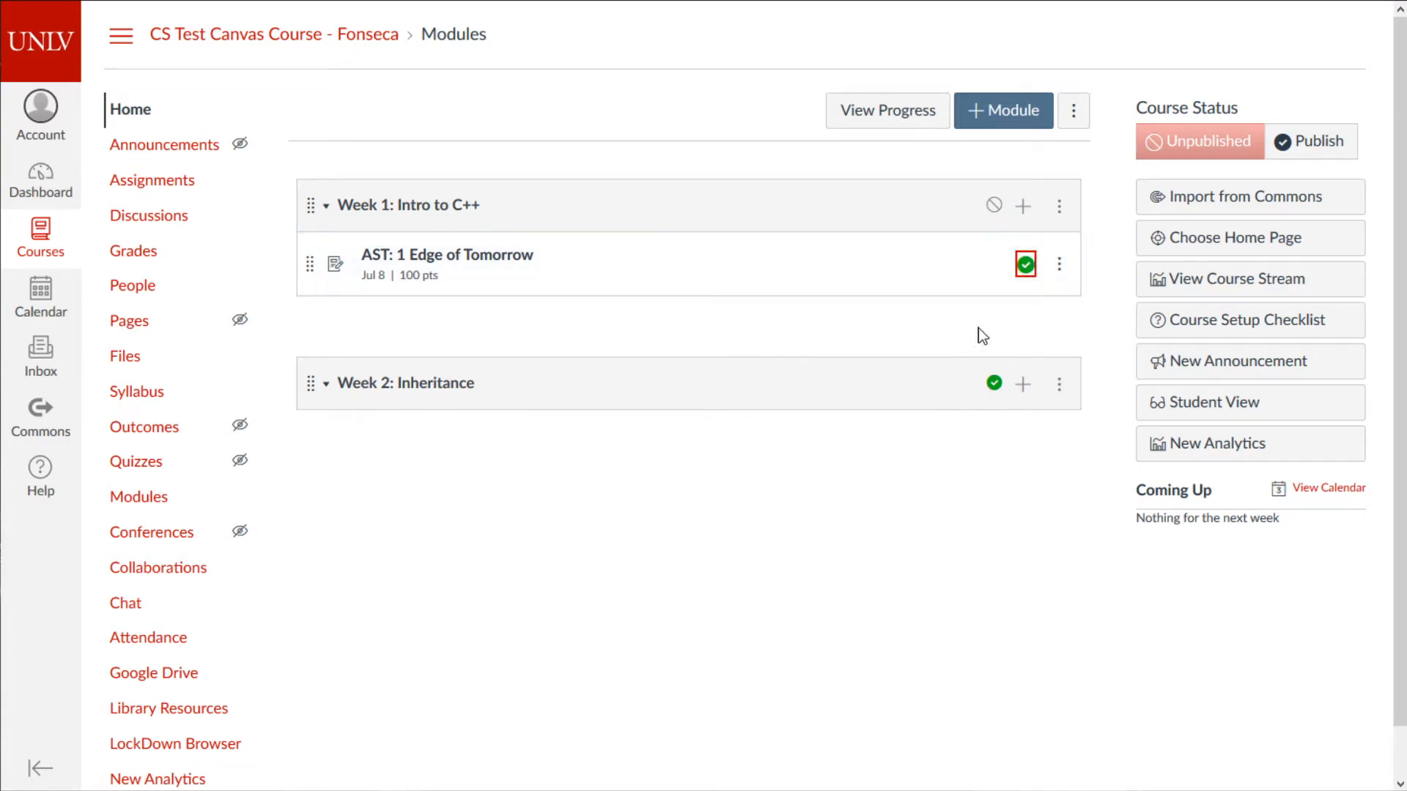
pyautogui.click(1025, 266)
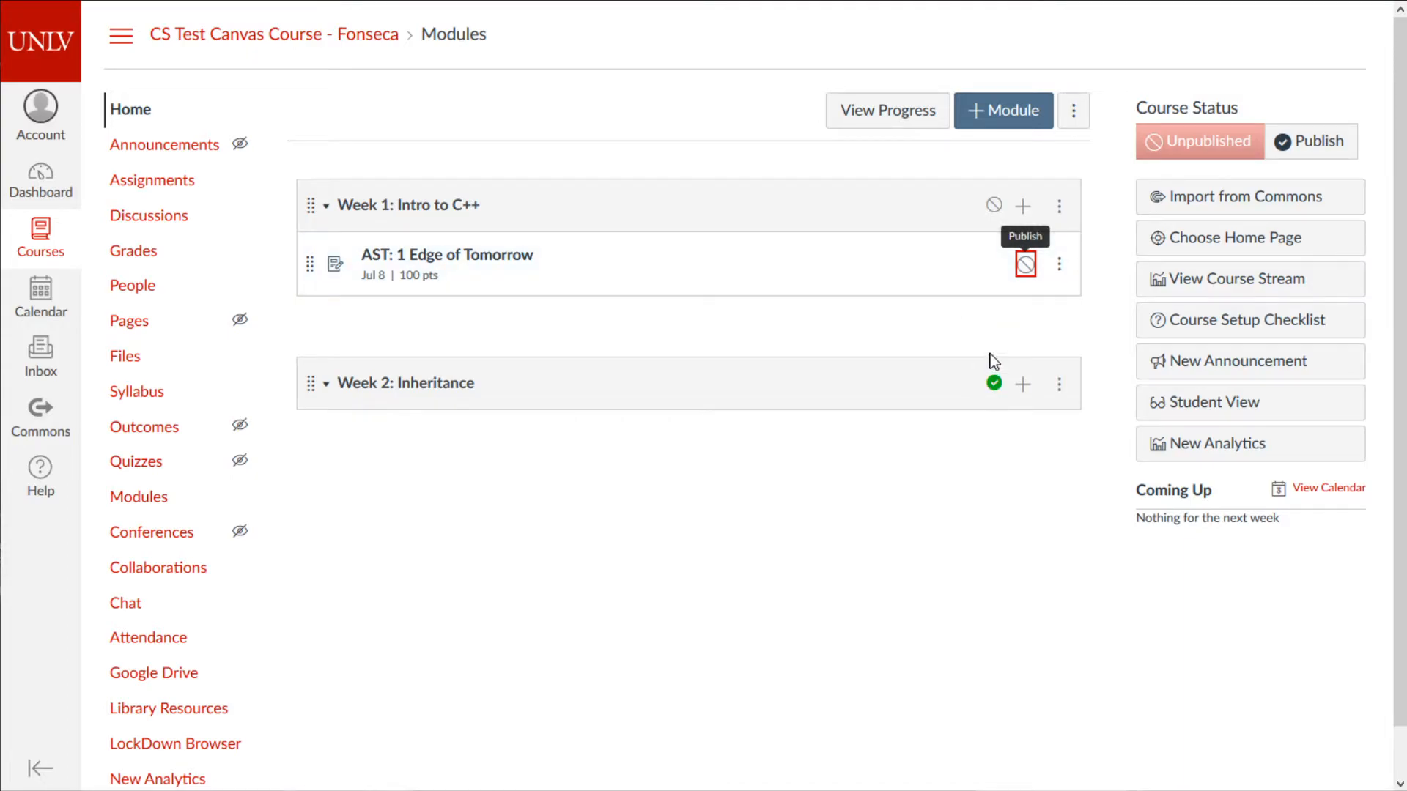
pyautogui.click(993, 208)
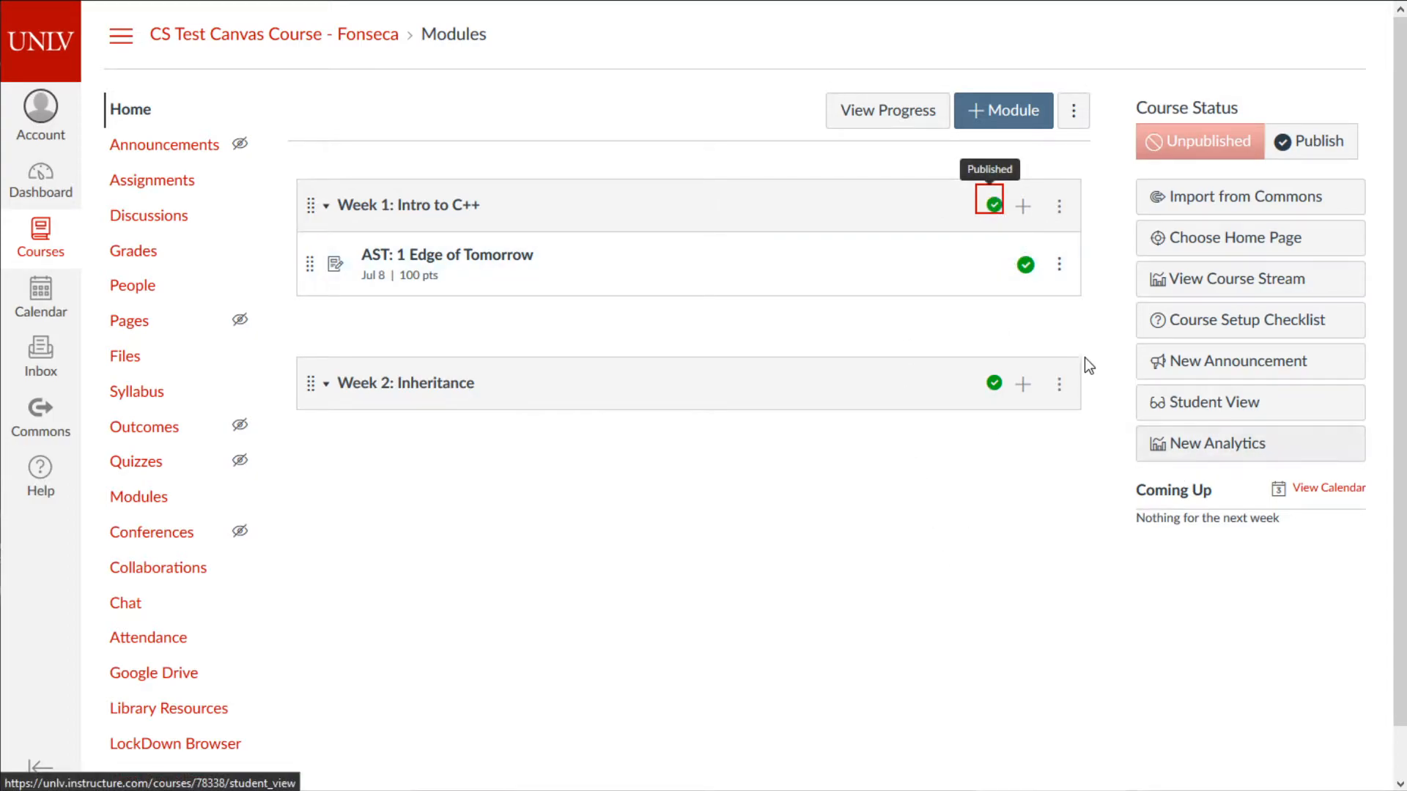
pyautogui.click(1025, 265)
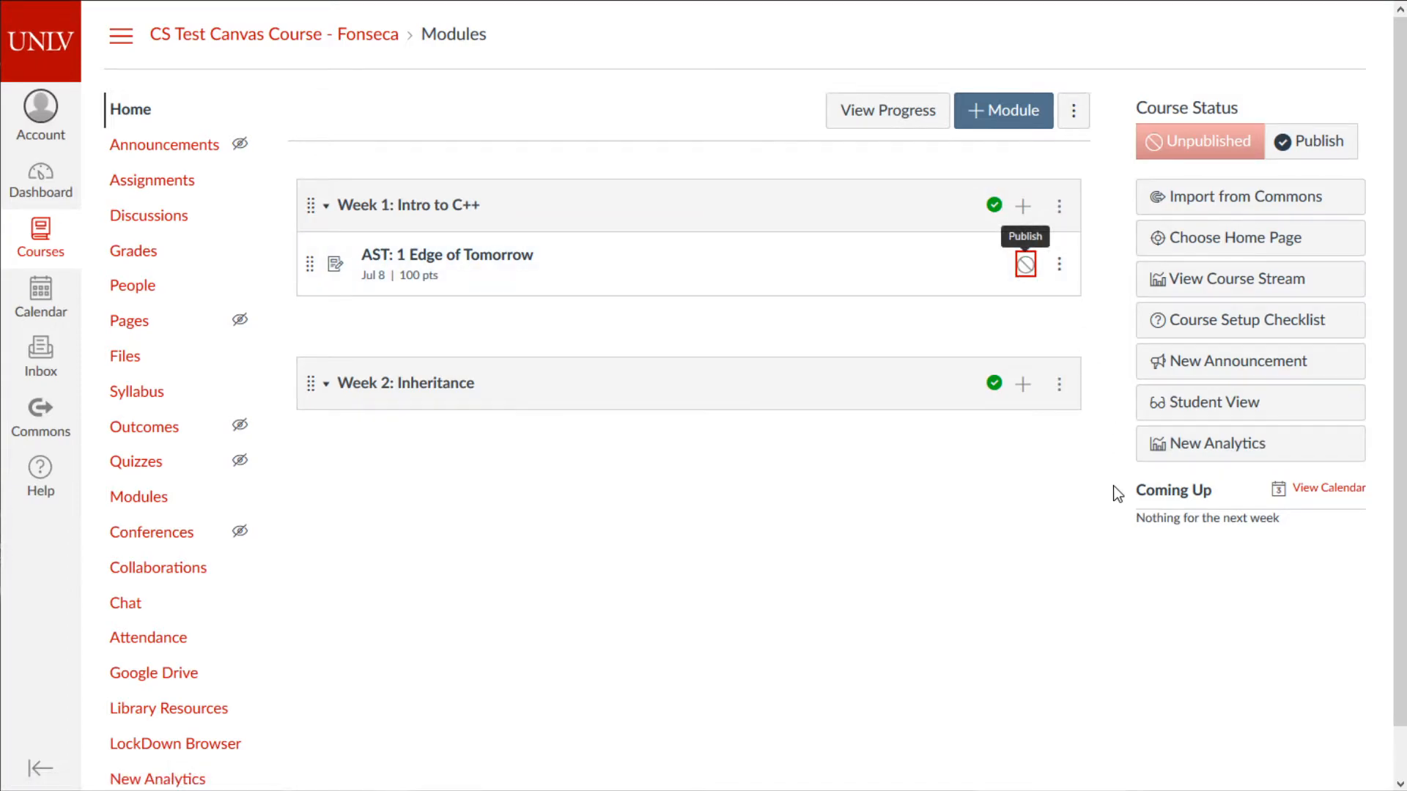
pyautogui.click(1025, 264)
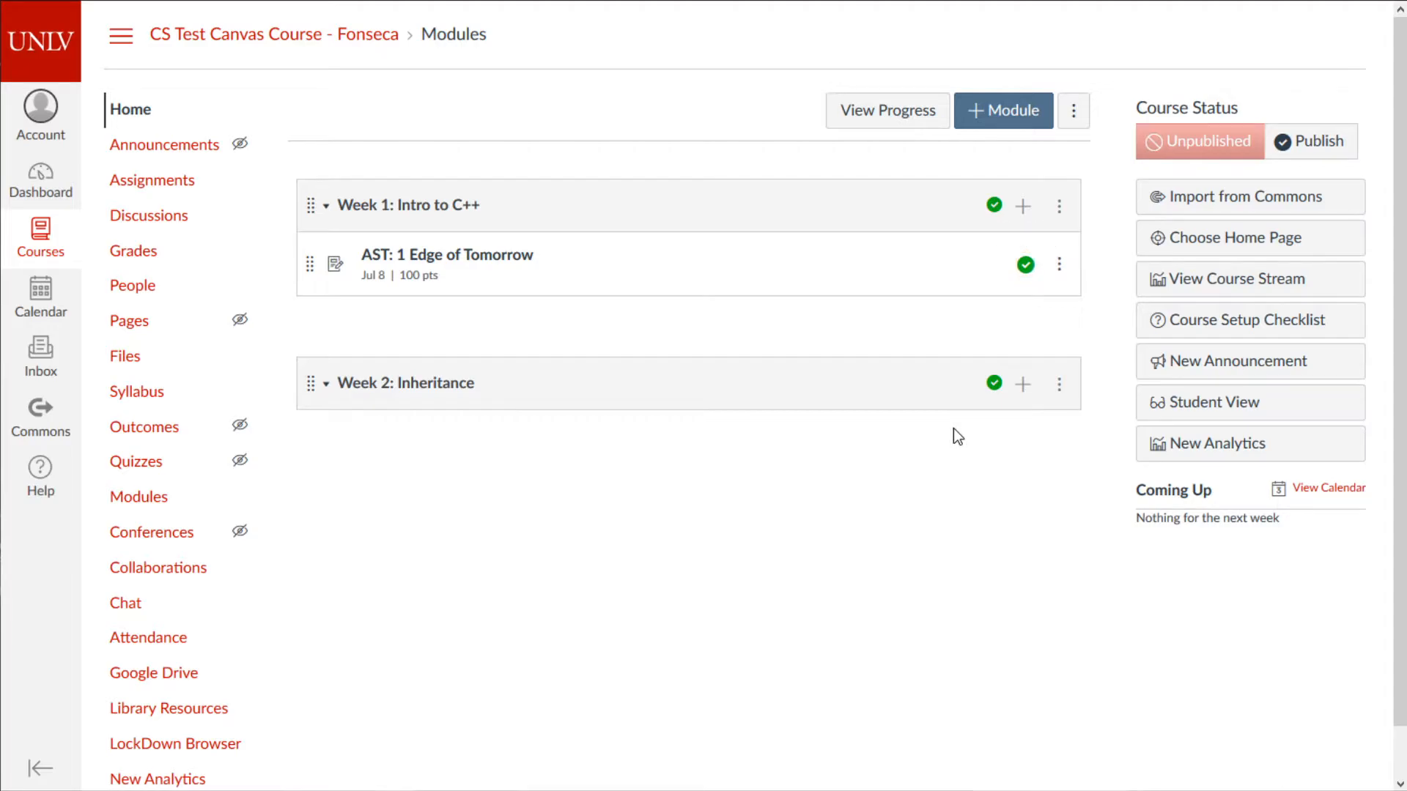
pyautogui.click(1229, 411)
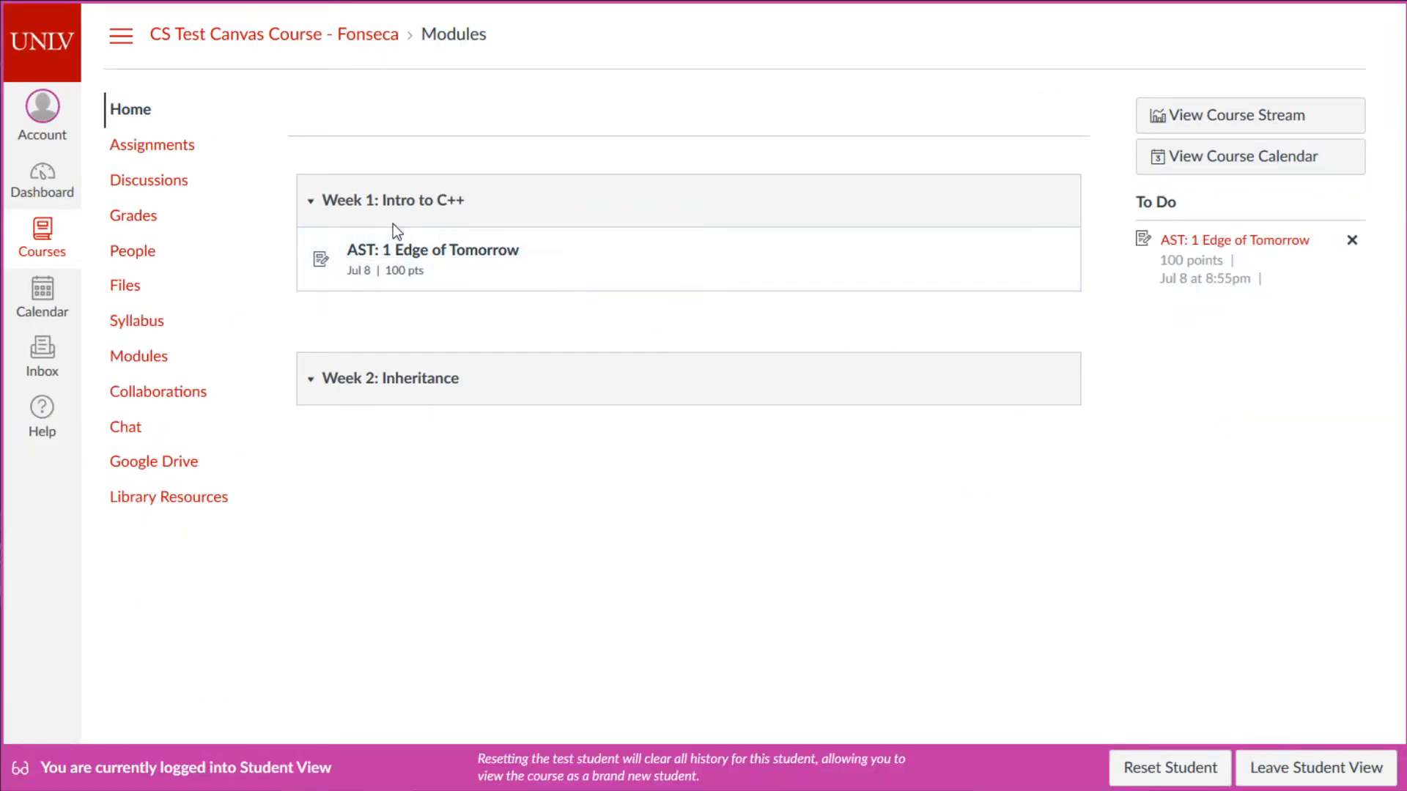
# - Open AST: 1 Edge of Tomorrow as a student, note it's locked until Jul 6 12am, then leave Student View
pyautogui.click(358, 272)
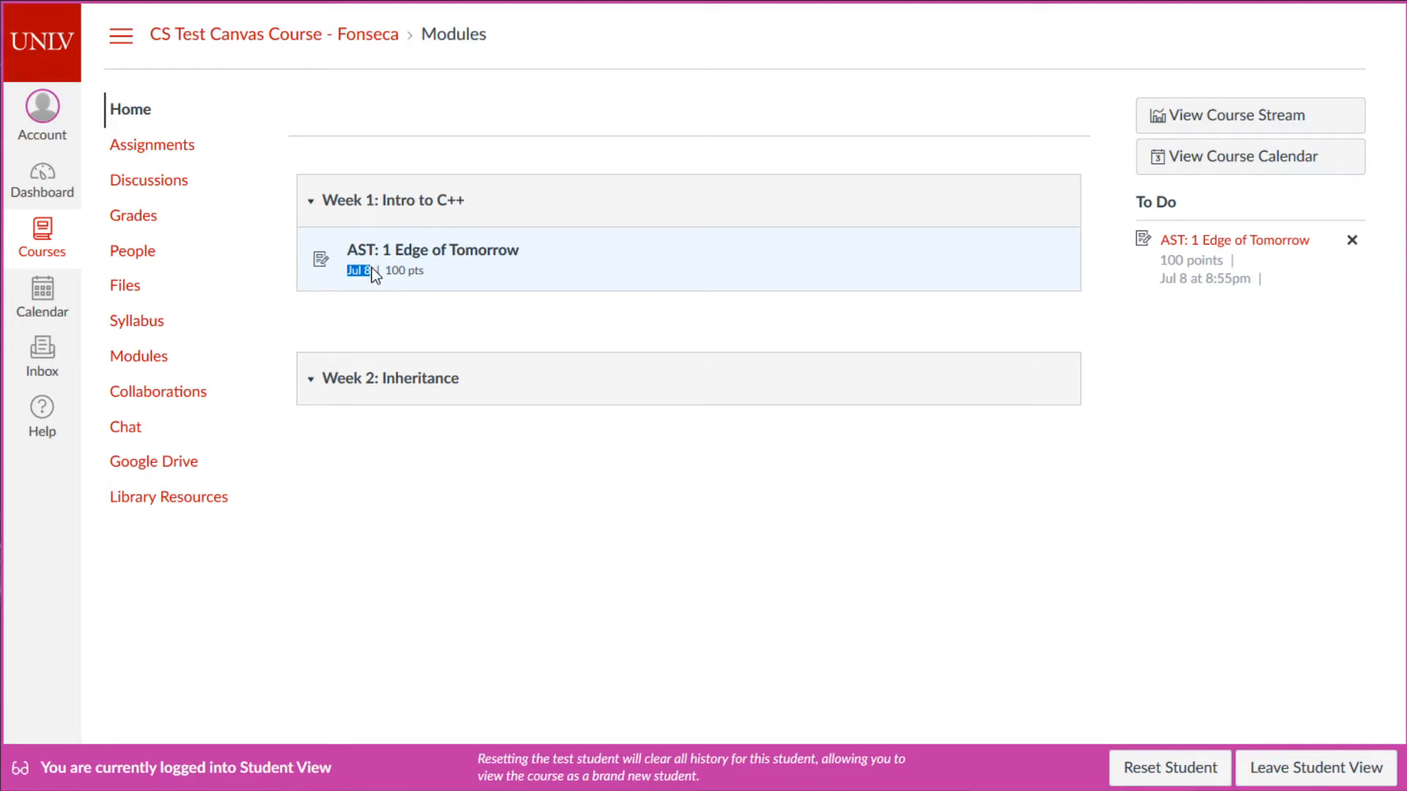
pyautogui.click(352, 276)
pyautogui.moveTo(392, 271); pyautogui.dragTo(487, 277)
pyautogui.click(486, 269)
pyautogui.click(463, 255)
pyautogui.moveTo(334, 156); pyautogui.dragTo(635, 165)
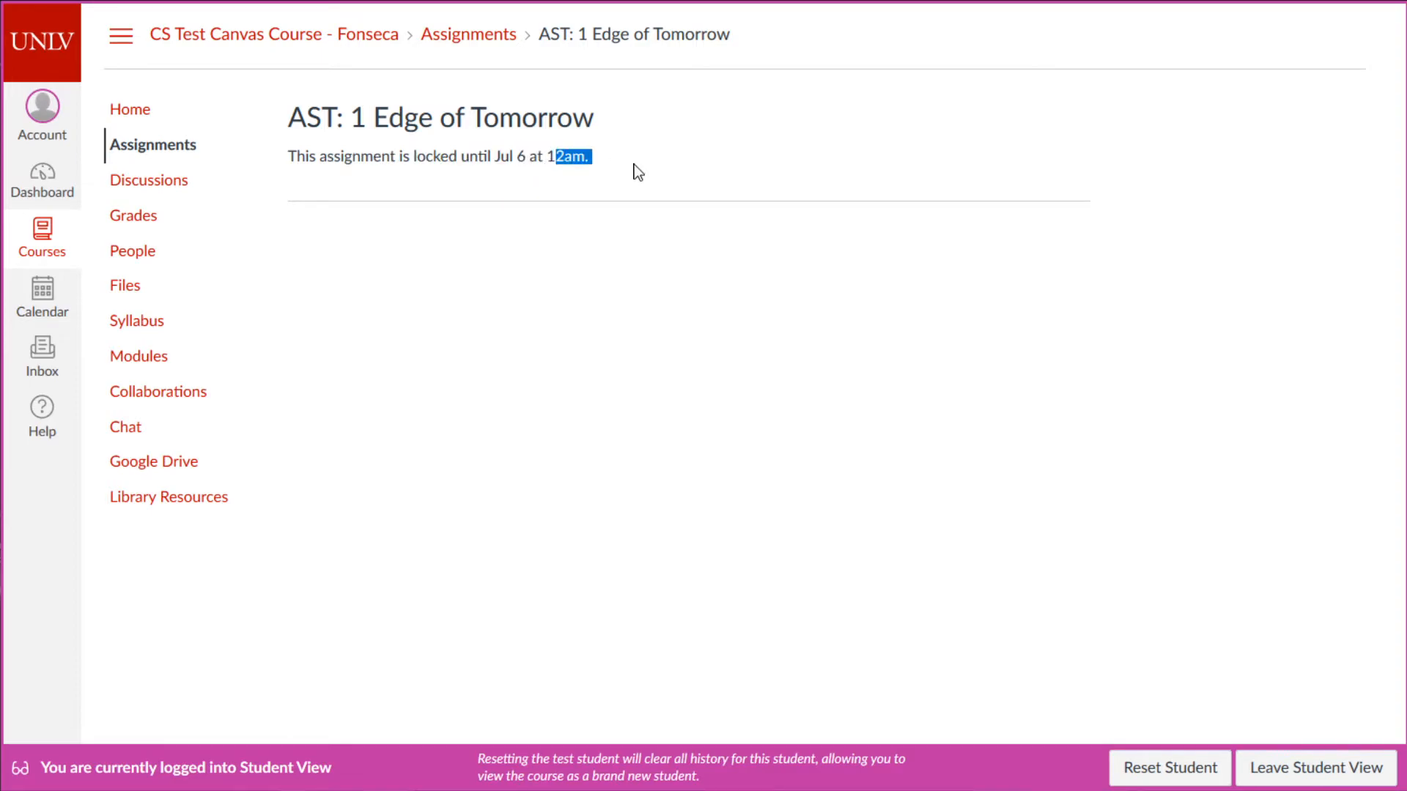
pyautogui.click(634, 164)
pyautogui.click(1293, 765)
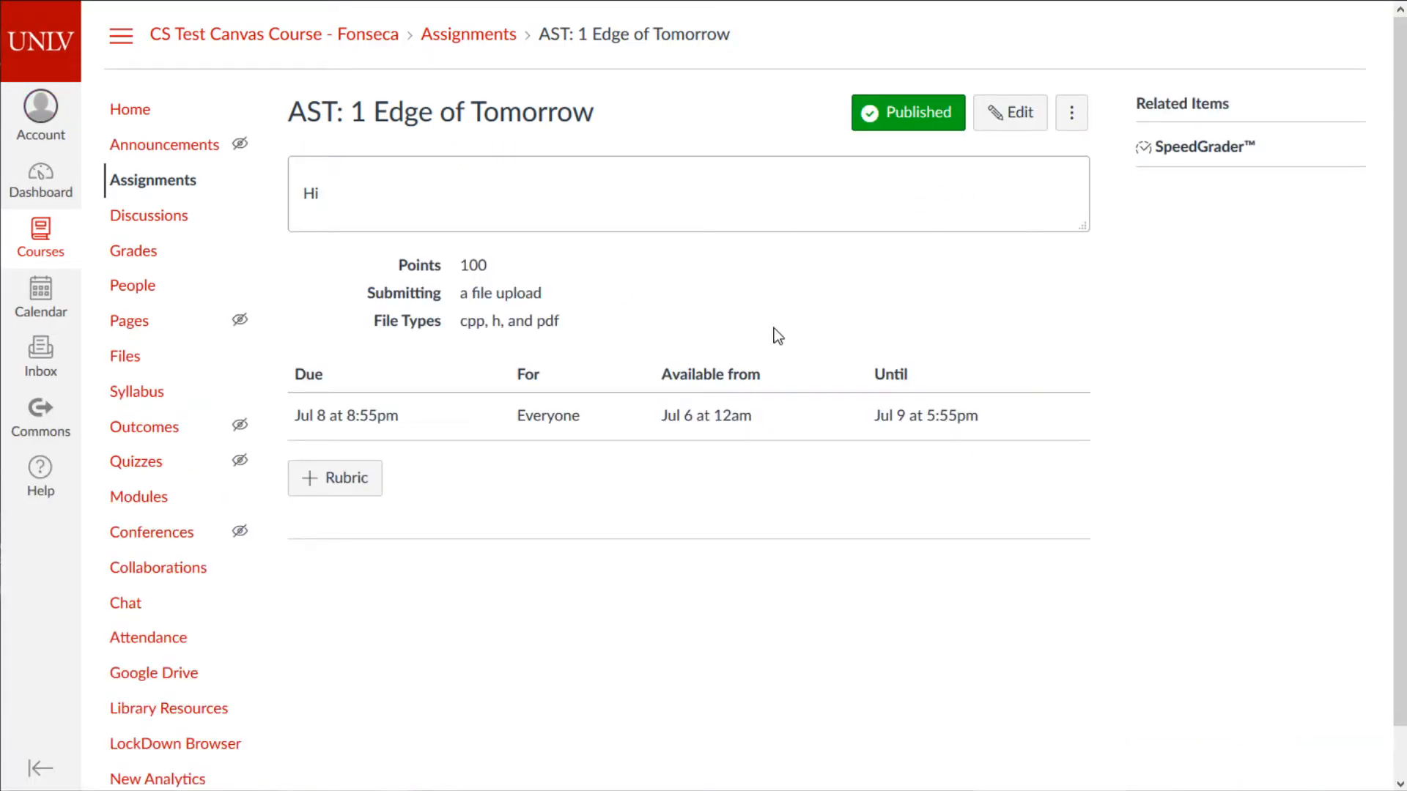
# - Change Available from to Jul 4 at 6:24pm, save, and go back to the course home
pyautogui.click(993, 129)
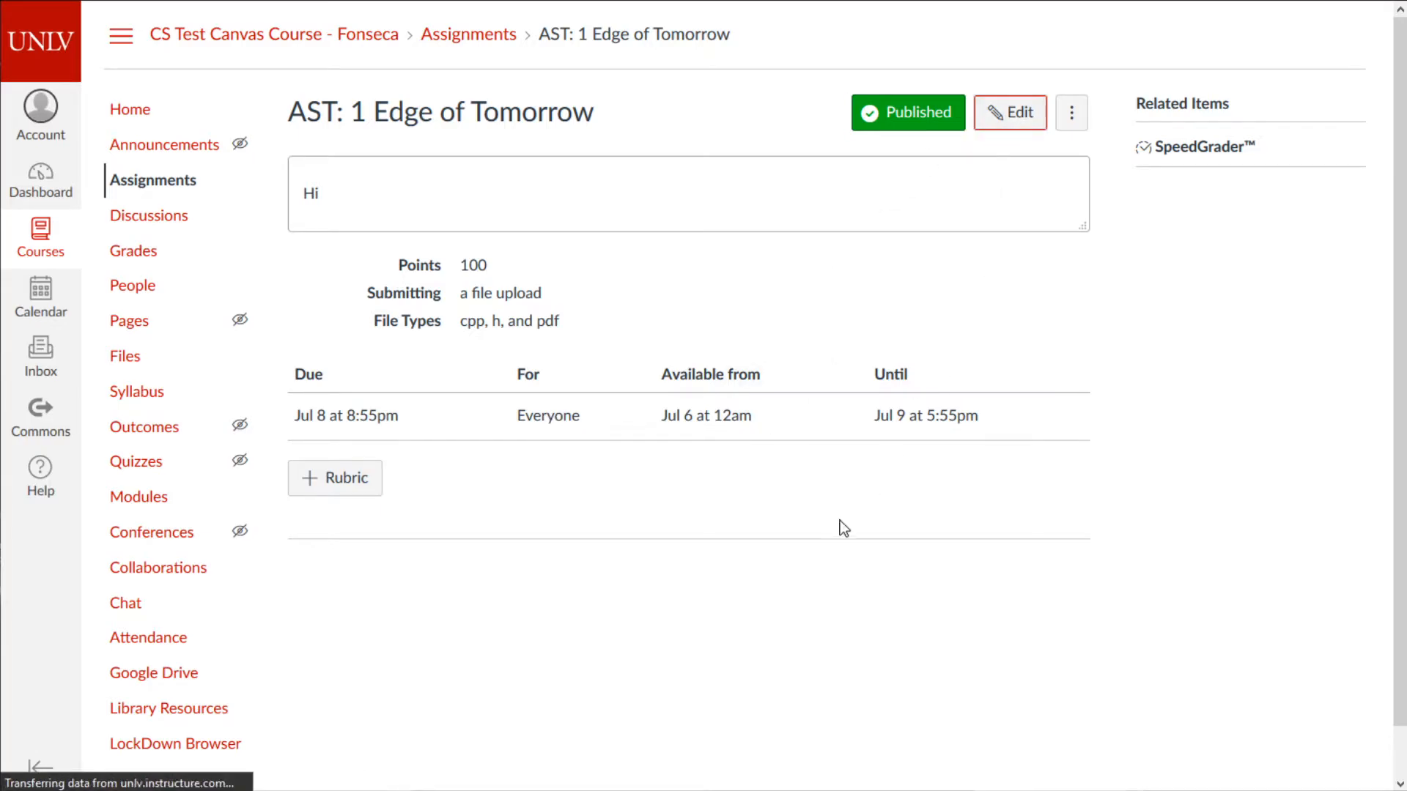
pyautogui.scroll(-15, 663, 630)
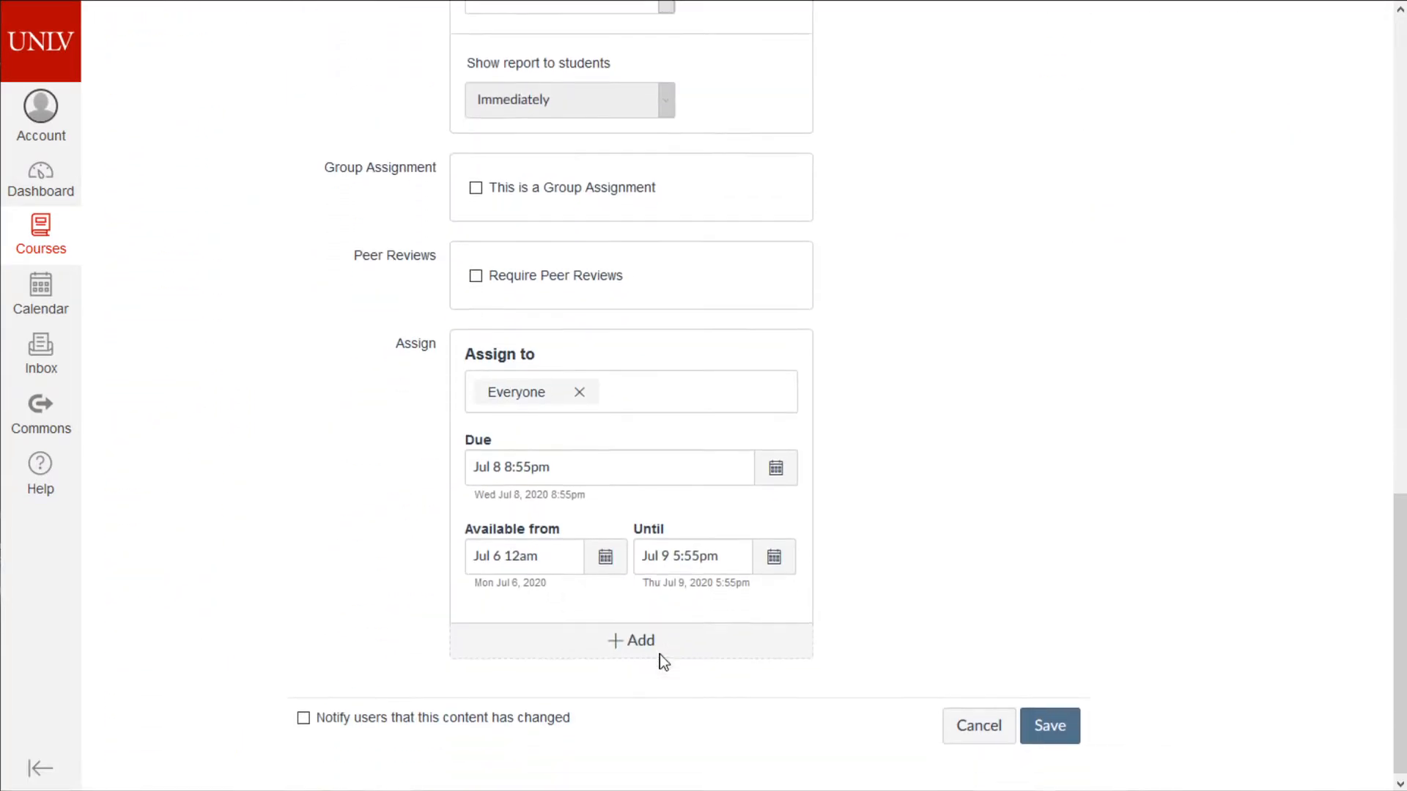
pyautogui.click(602, 553)
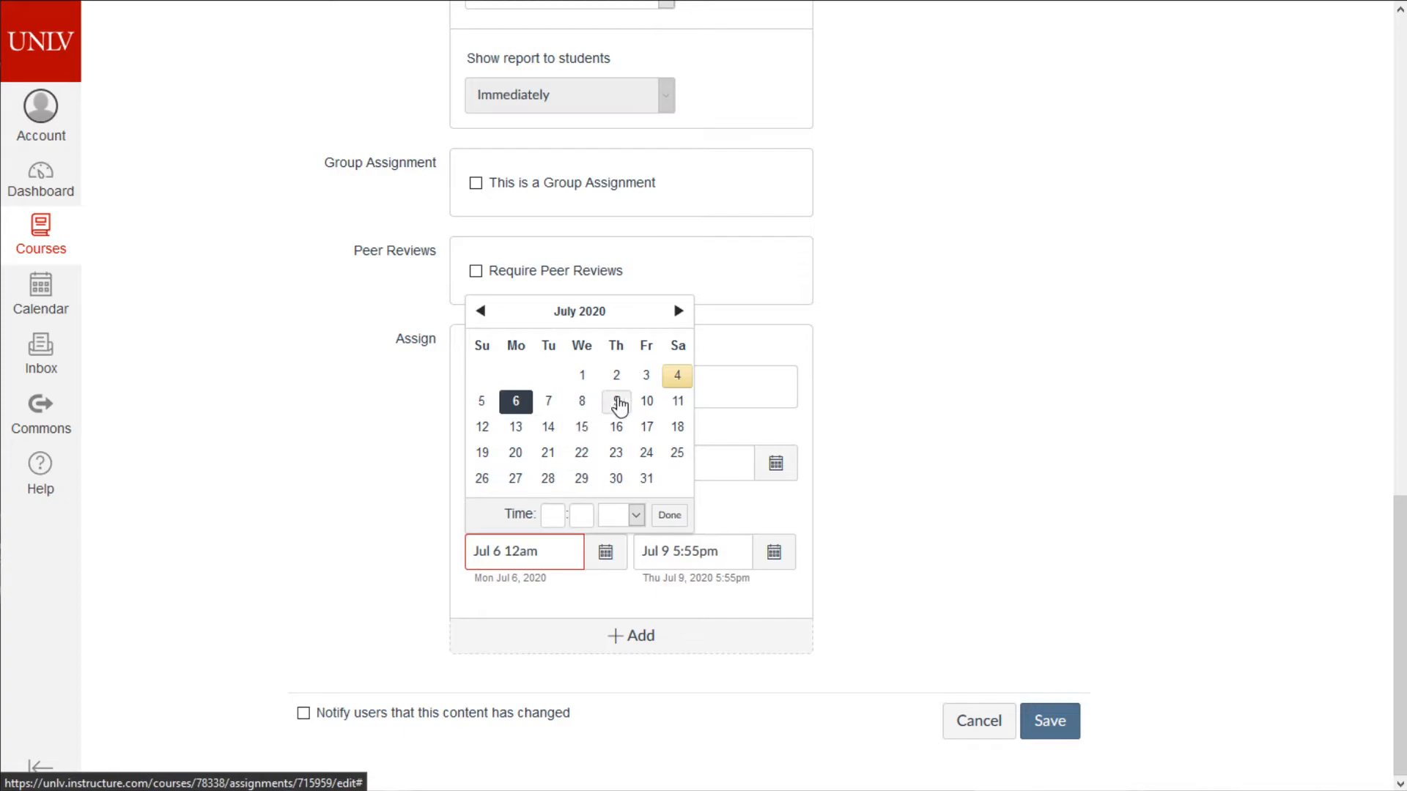
pyautogui.click(677, 375)
pyautogui.click(554, 507)
pyautogui.write('6')
pyautogui.click(577, 514)
pyautogui.write('24')
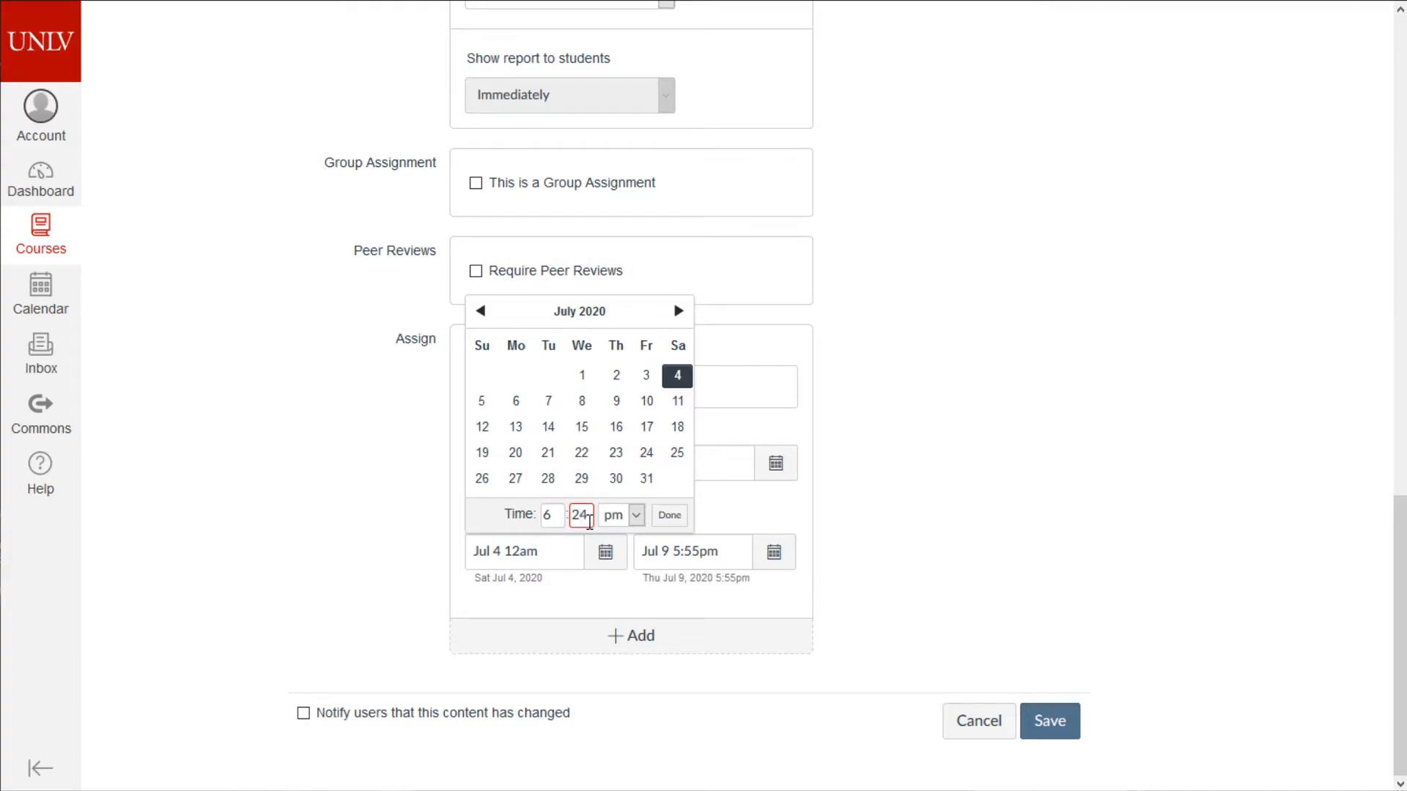
pyautogui.click(669, 515)
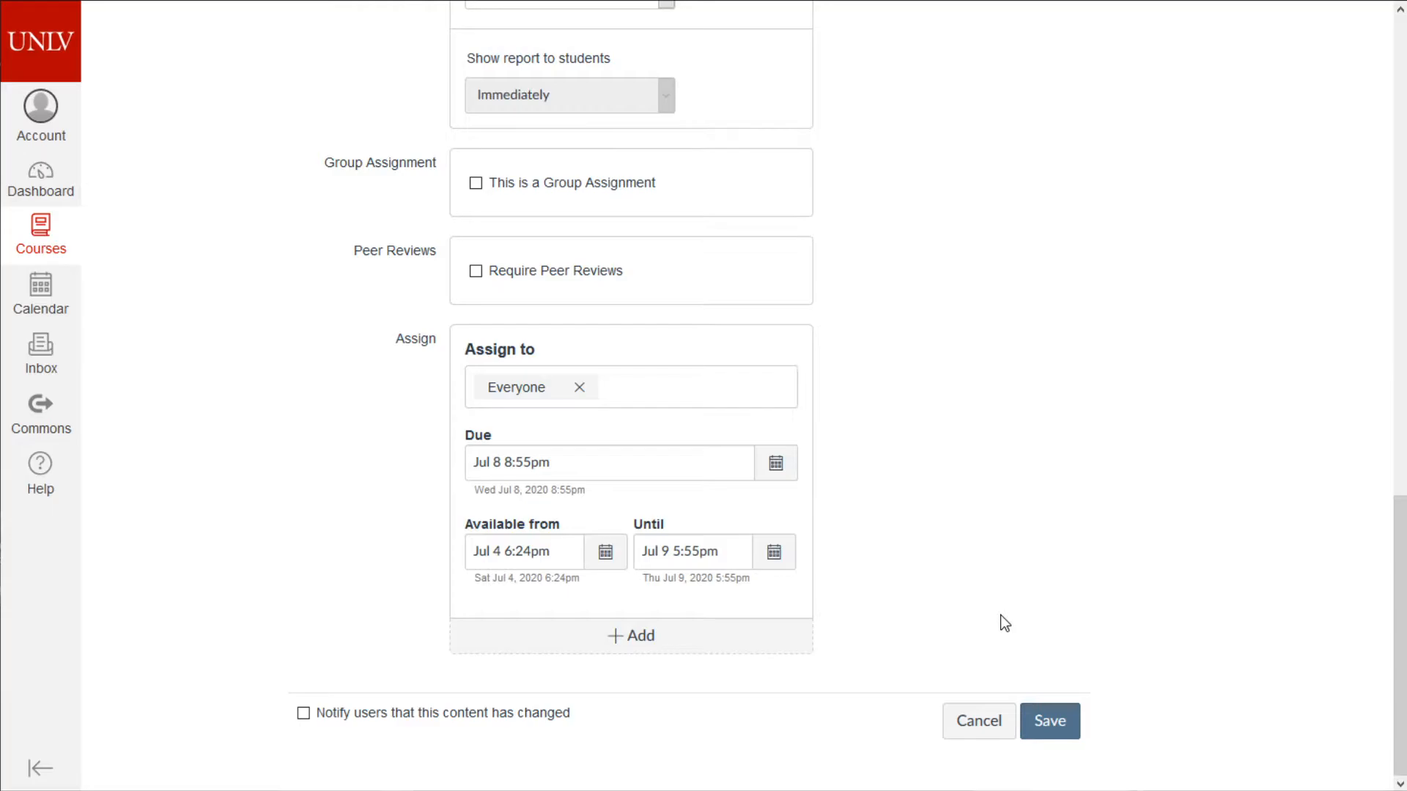
pyautogui.click(1062, 722)
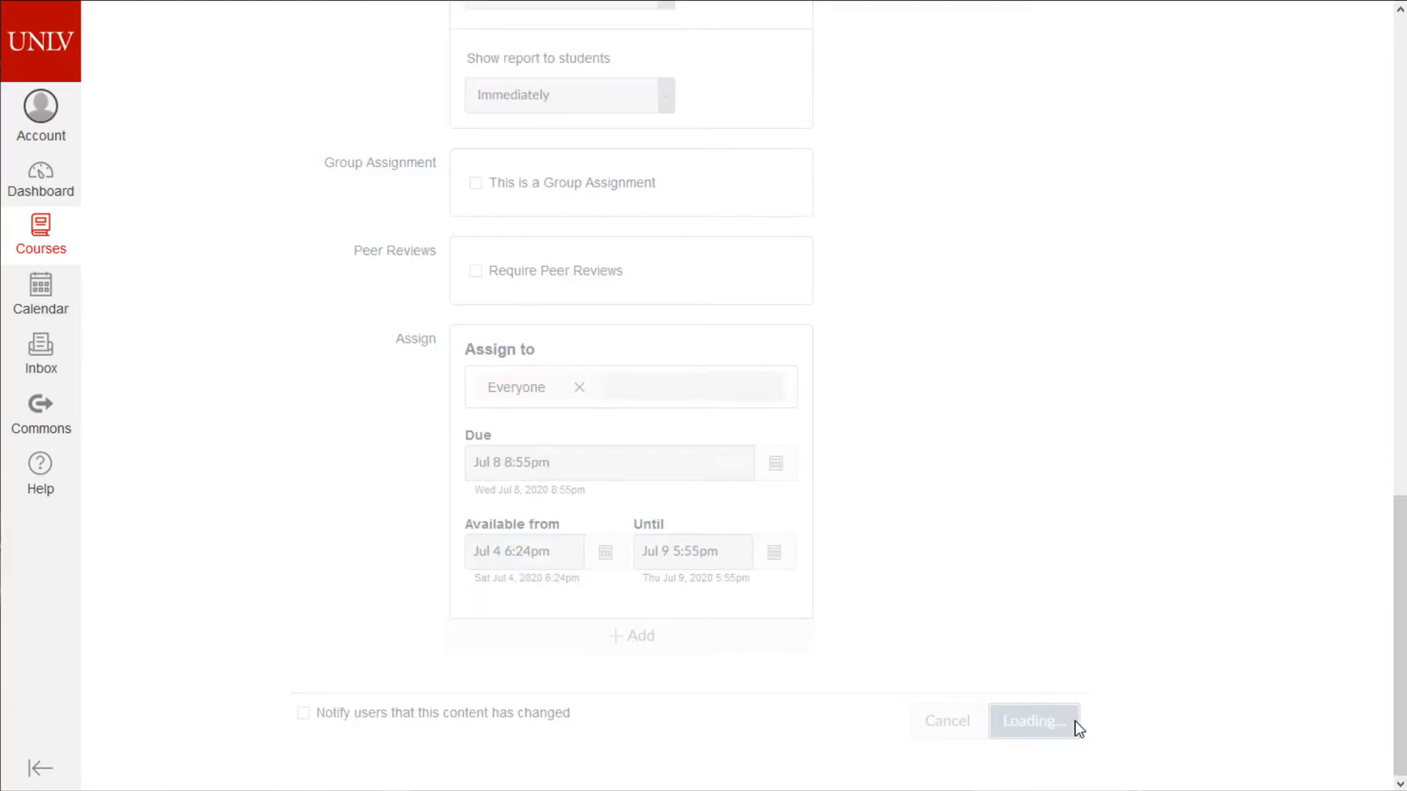
pyautogui.click(169, 117)
# - Open AST: 1 Edge of Tomorrow in Student View and highlight its Wednesday 8:55pm due date
pyautogui.click(1251, 402)
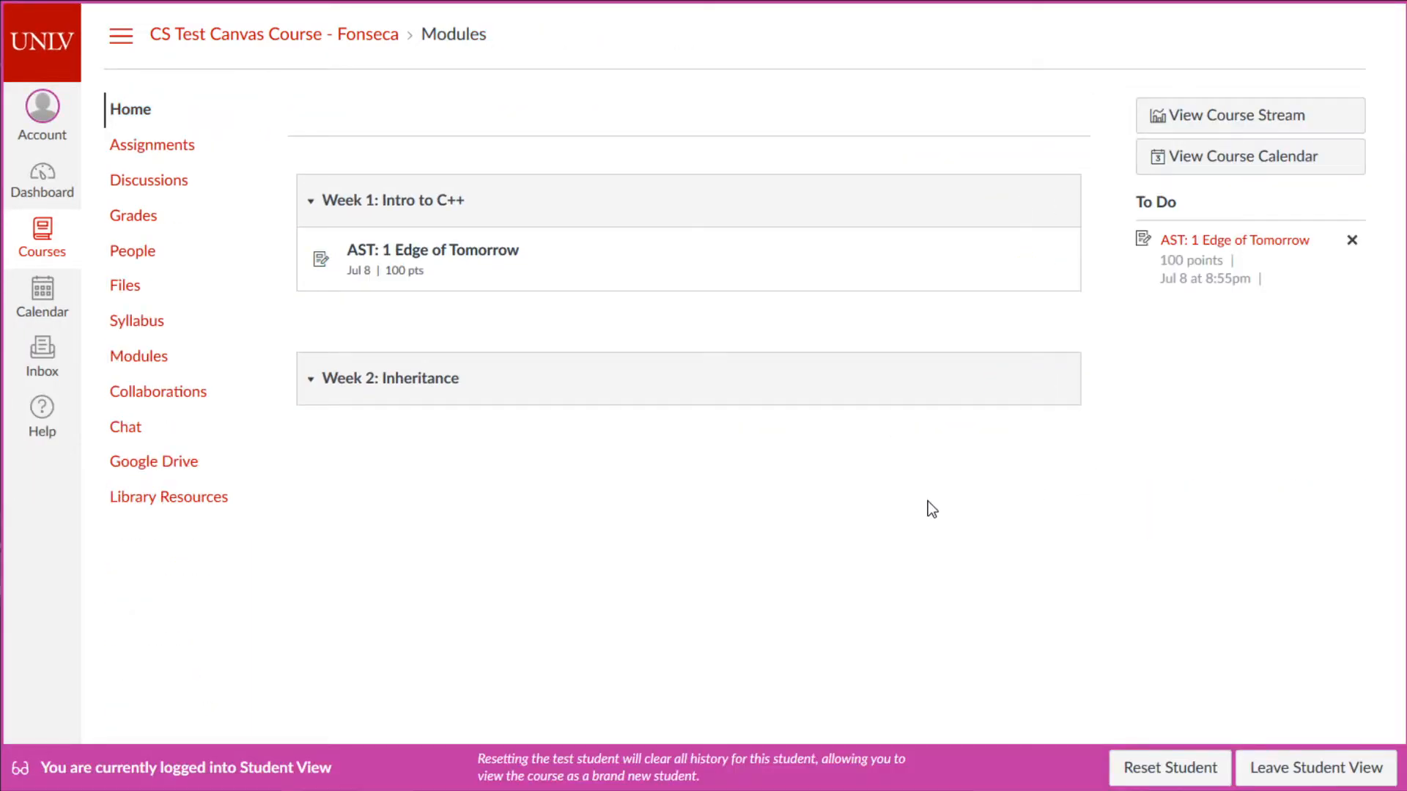
pyautogui.click(442, 257)
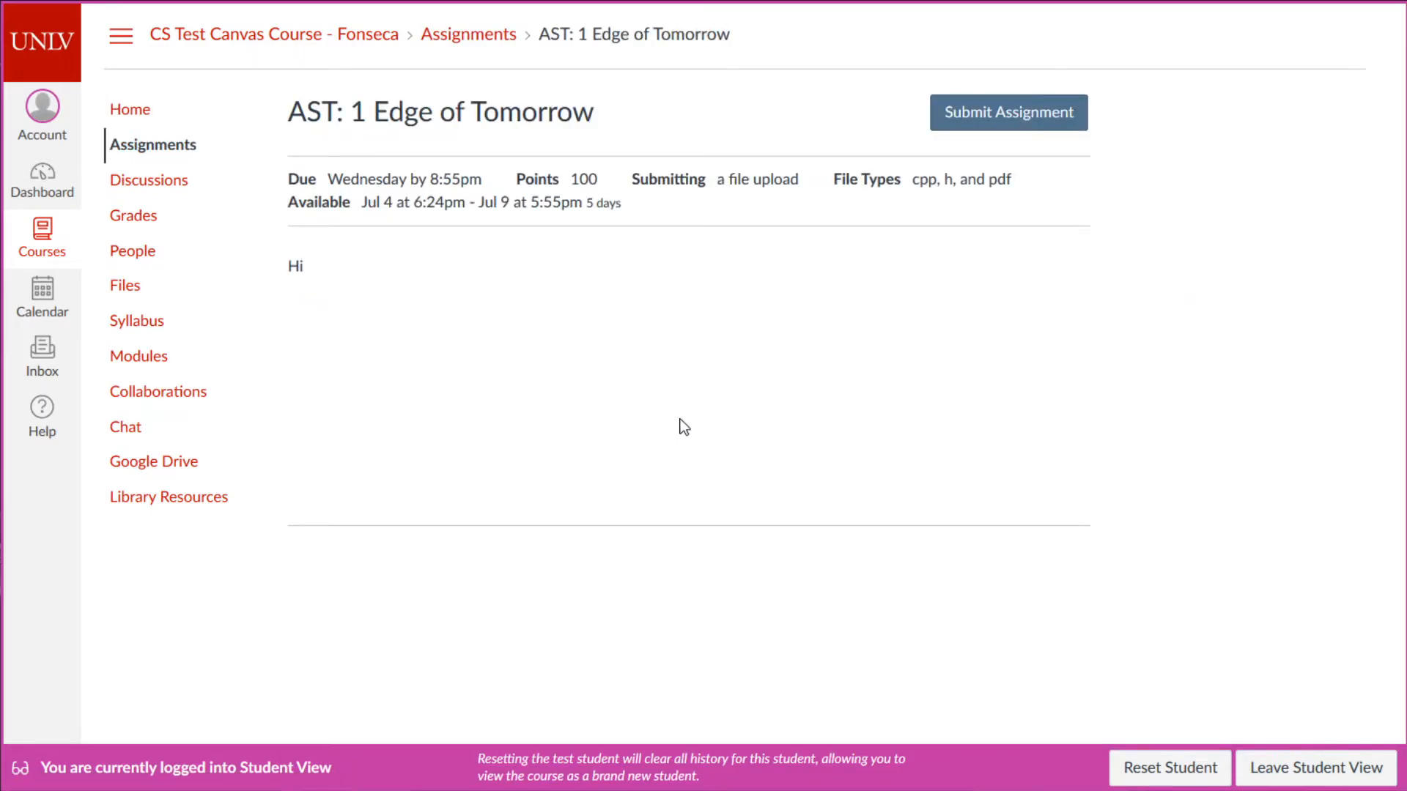
pyautogui.moveTo(327, 179); pyautogui.dragTo(497, 189)
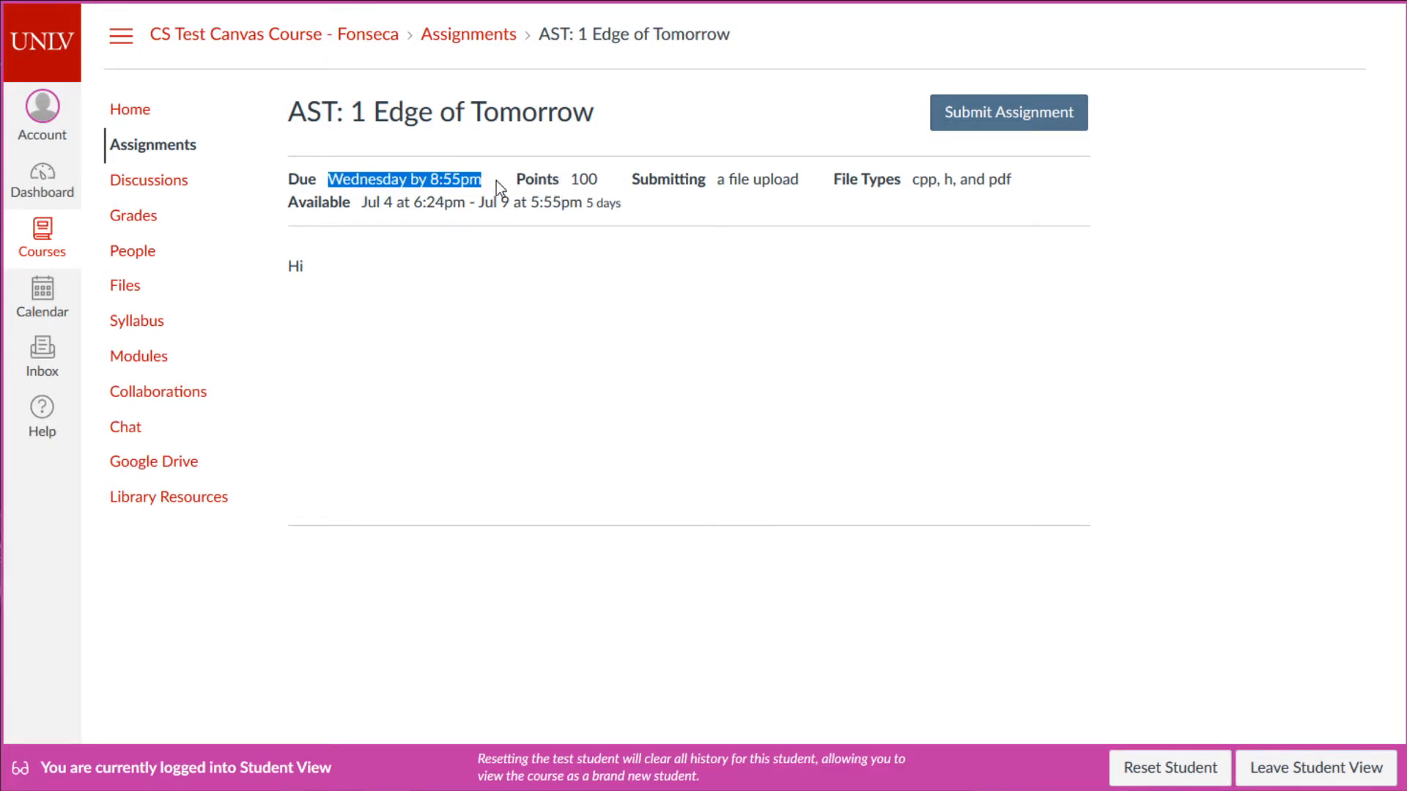
pyautogui.click(382, 182)
pyautogui.moveTo(377, 181); pyautogui.dragTo(398, 179)
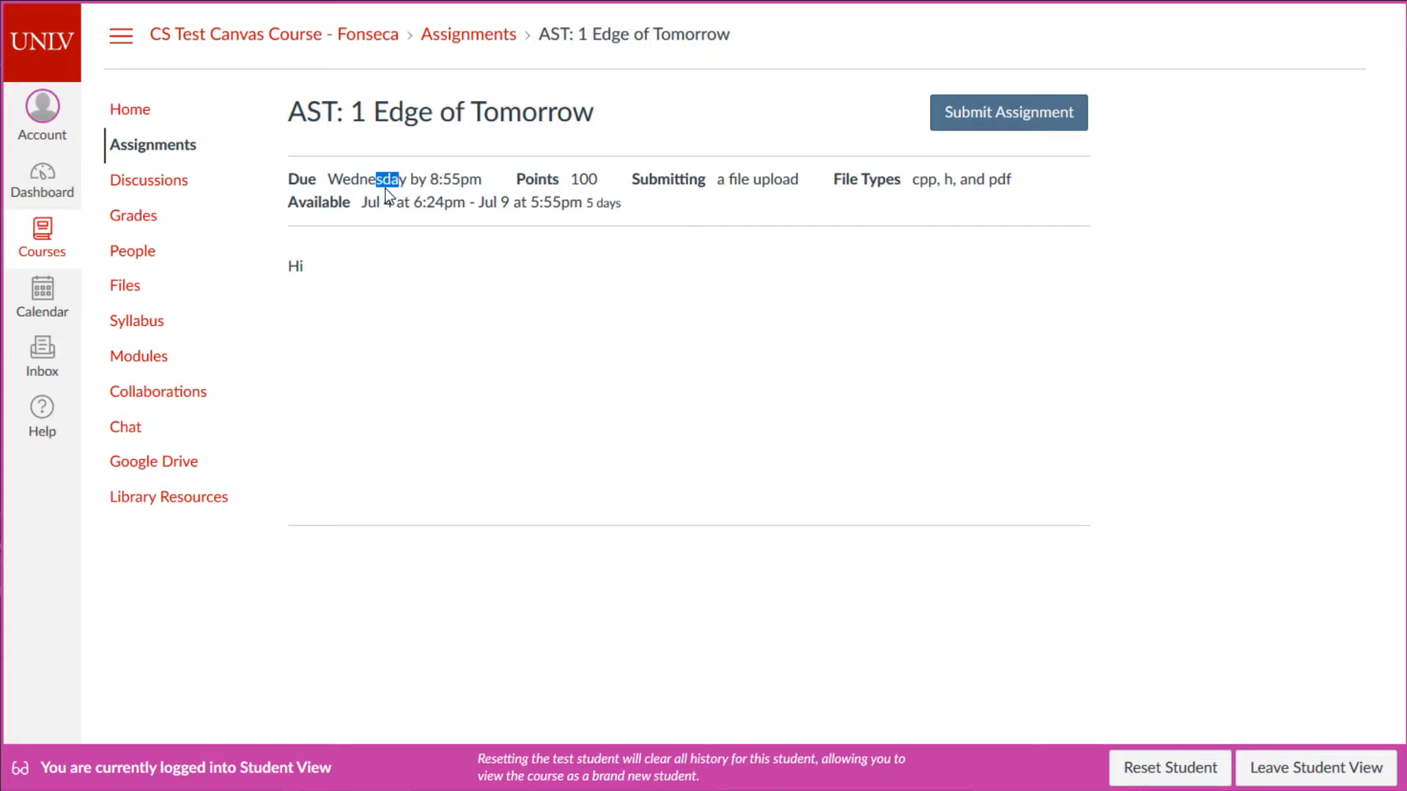
pyautogui.moveTo(349, 204); pyautogui.dragTo(395, 192)
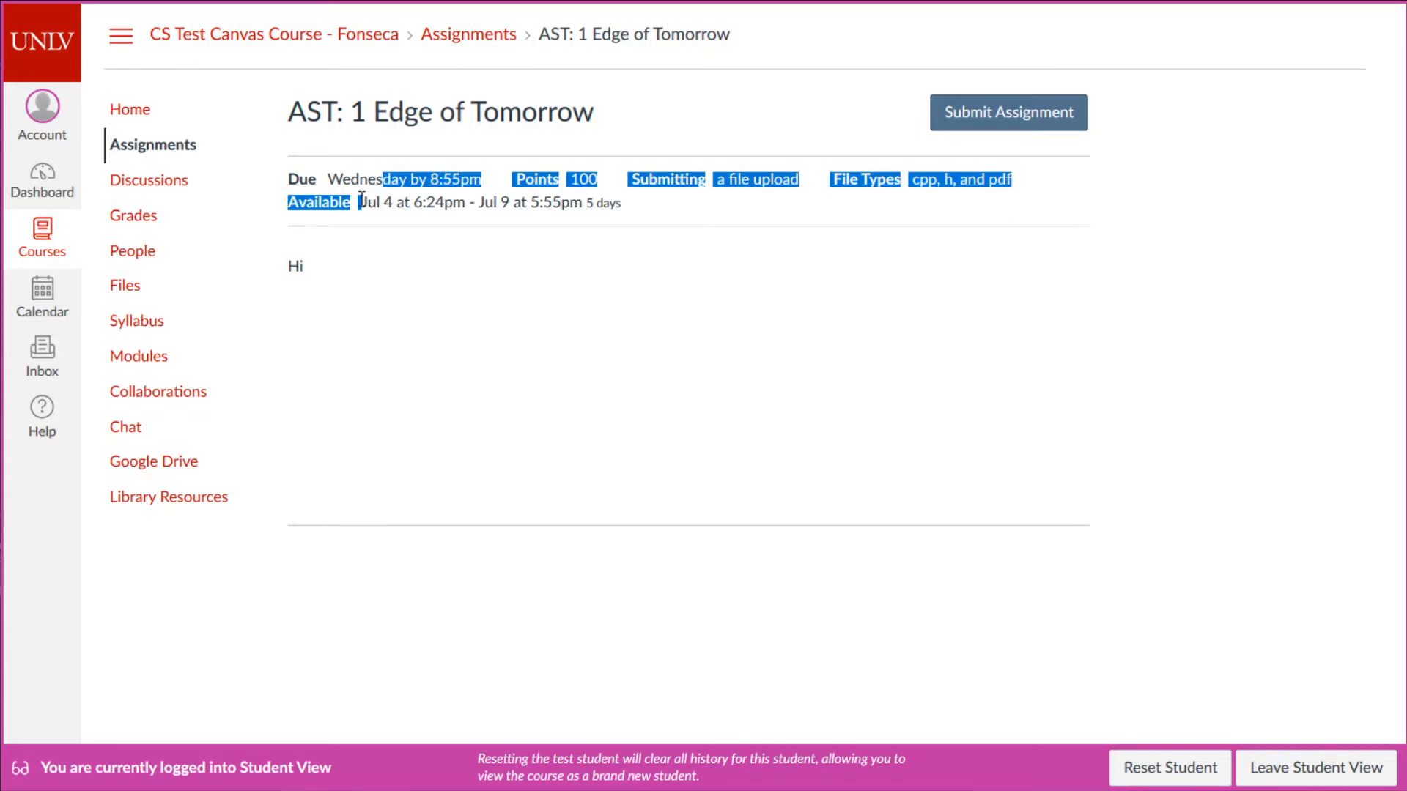
pyautogui.click(362, 198)
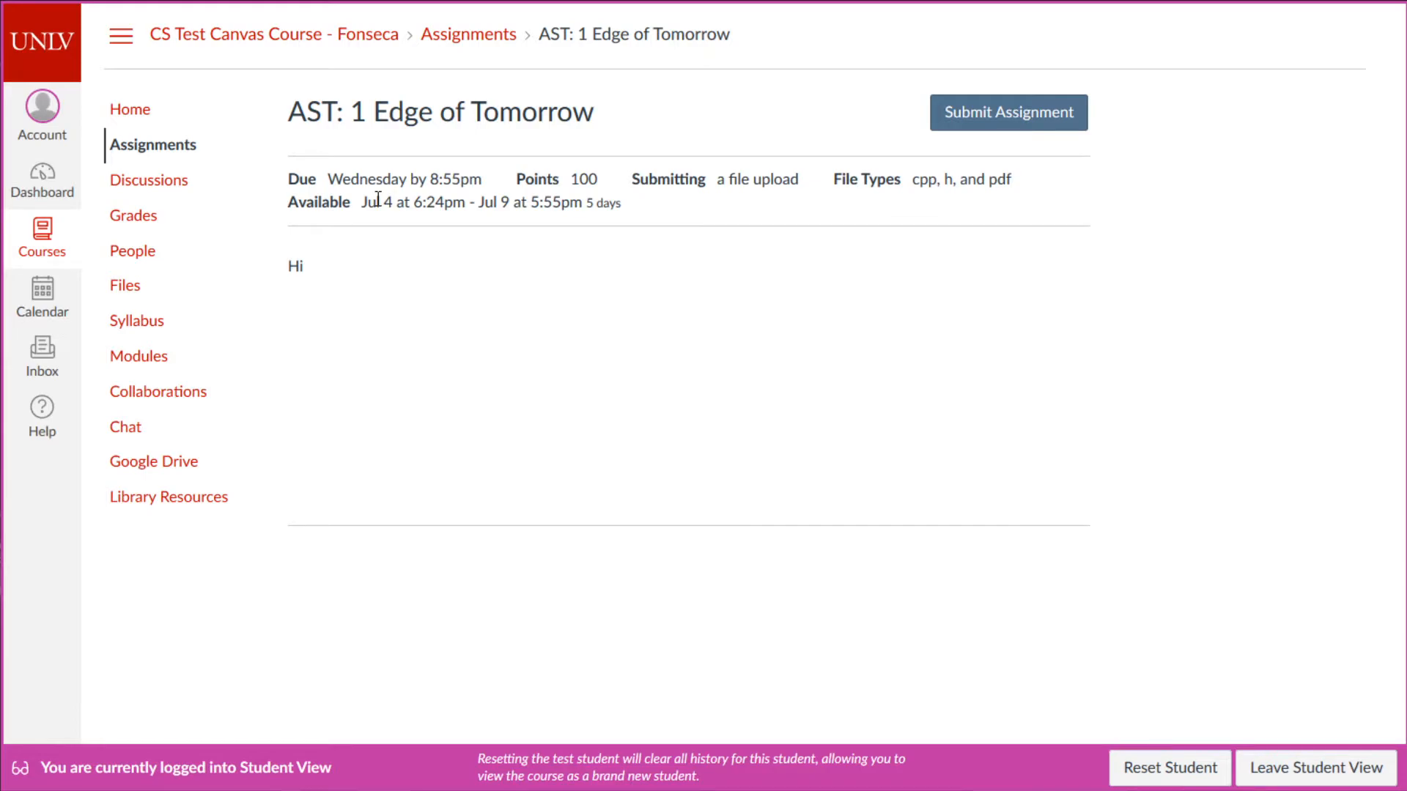
# - Highlight the 100 points, submission type, allowed file types and Jul 4 6:24pm–Jul 9 5:55pm window
pyautogui.moveTo(599, 186); pyautogui.dragTo(549, 178)
pyautogui.click(800, 182)
pyautogui.moveTo(803, 182); pyautogui.dragTo(716, 184)
pyautogui.click(890, 189)
pyautogui.moveTo(899, 174); pyautogui.dragTo(1040, 183)
pyautogui.click(1041, 183)
pyautogui.moveTo(293, 199); pyautogui.dragTo(684, 209)
pyautogui.click(685, 209)
pyautogui.moveTo(497, 202); pyautogui.dragTo(572, 212)
pyautogui.click(1096, 150)
pyautogui.click(731, 333)
# - Open the file upload form and attach the search file
pyautogui.click(1050, 126)
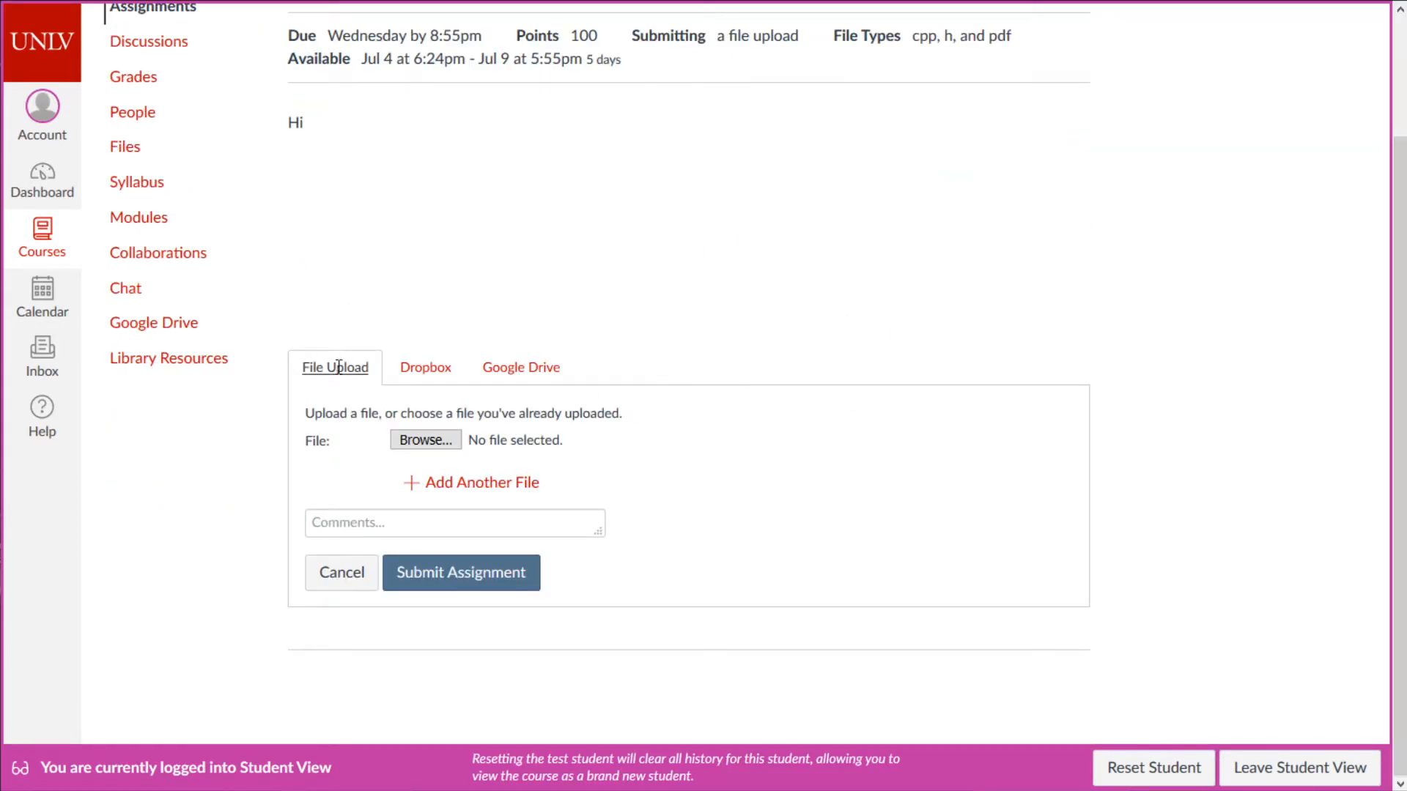
pyautogui.click(414, 442)
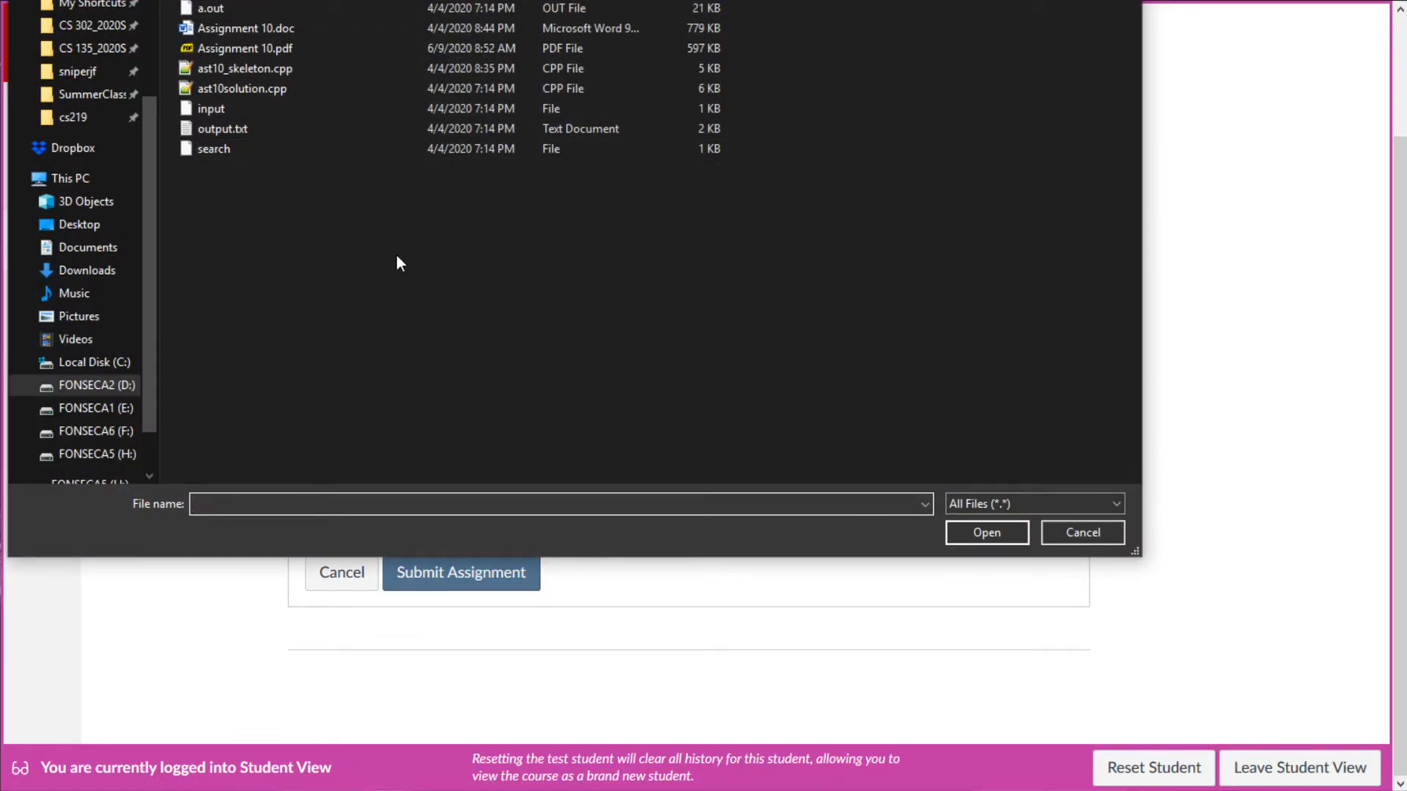
pyautogui.click(227, 154)
pyautogui.click(986, 532)
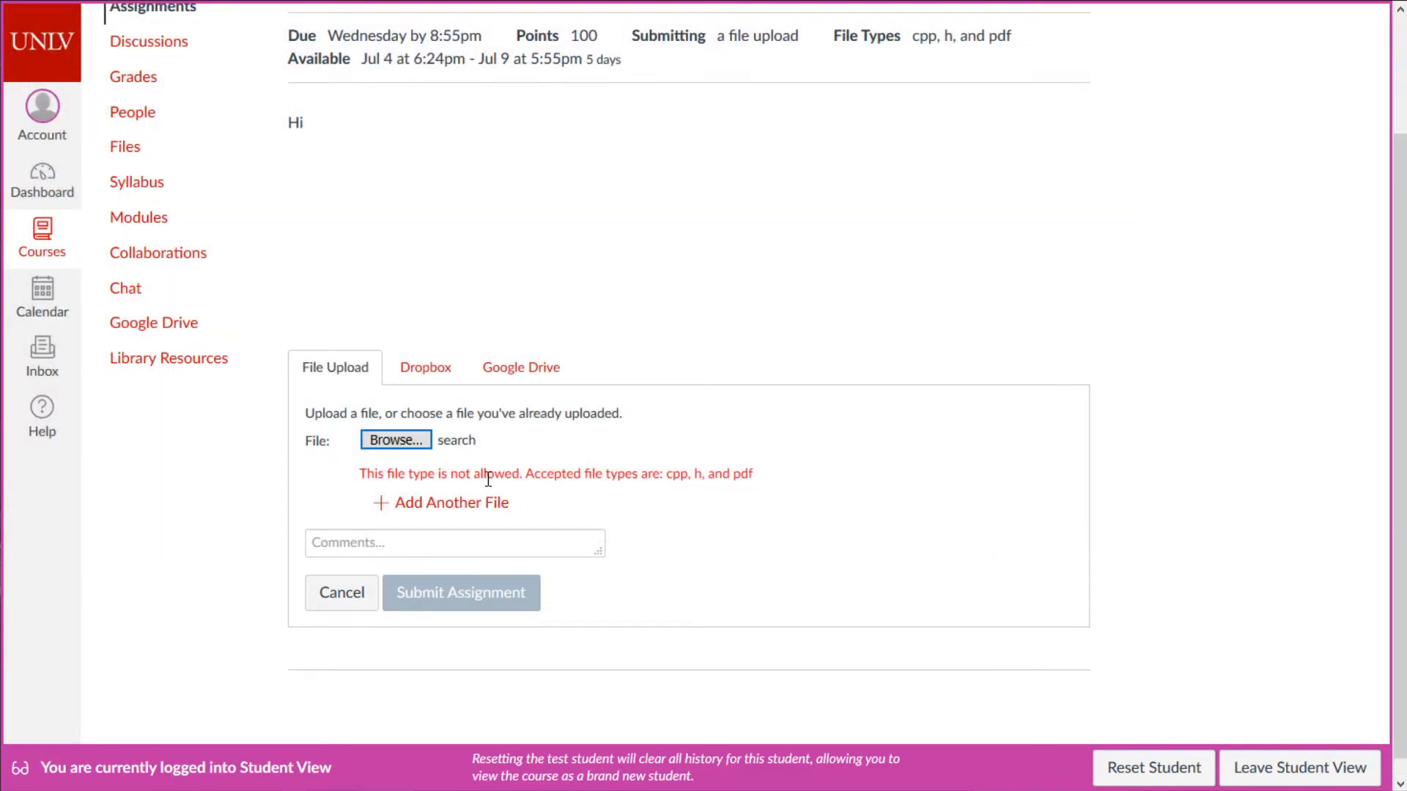
pyautogui.click(456, 439)
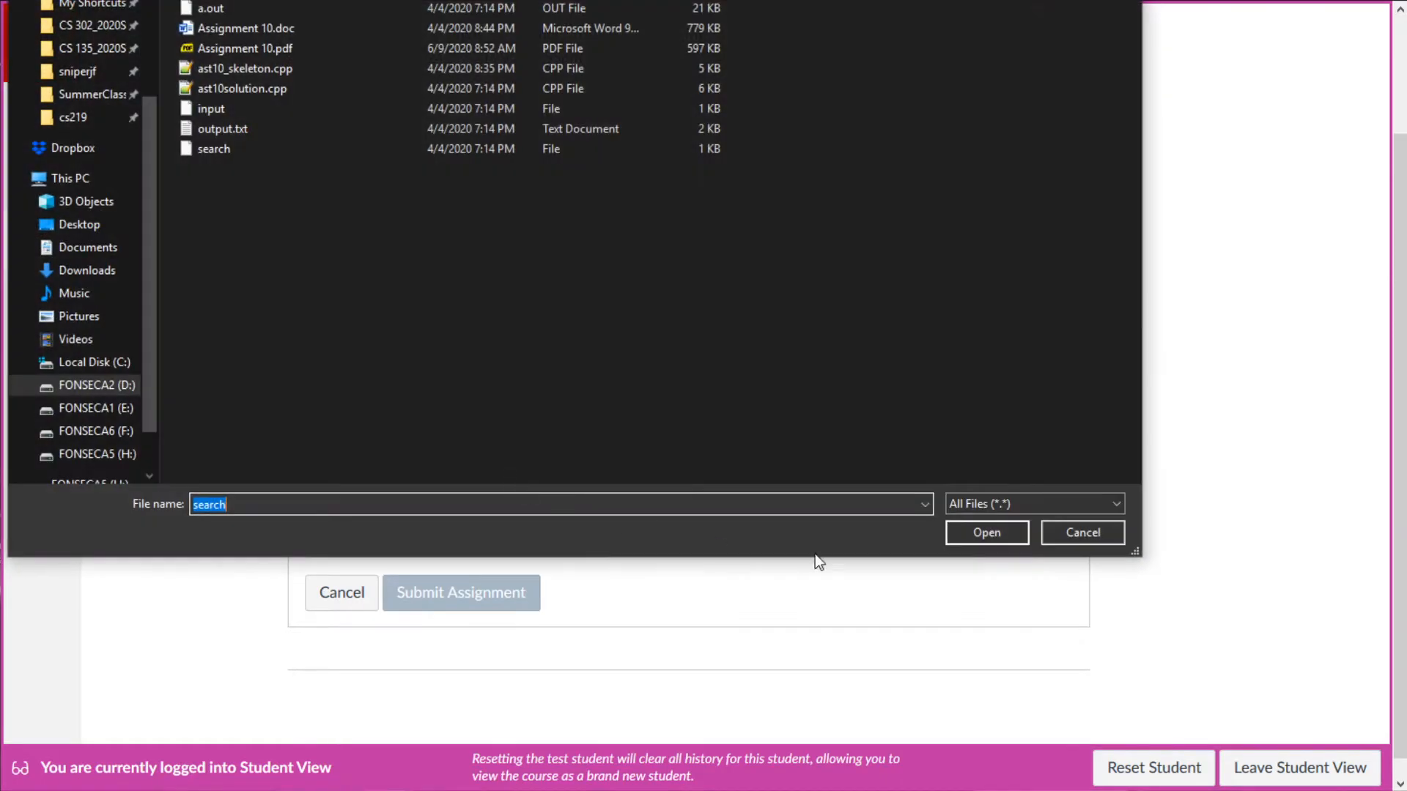
pyautogui.click(979, 532)
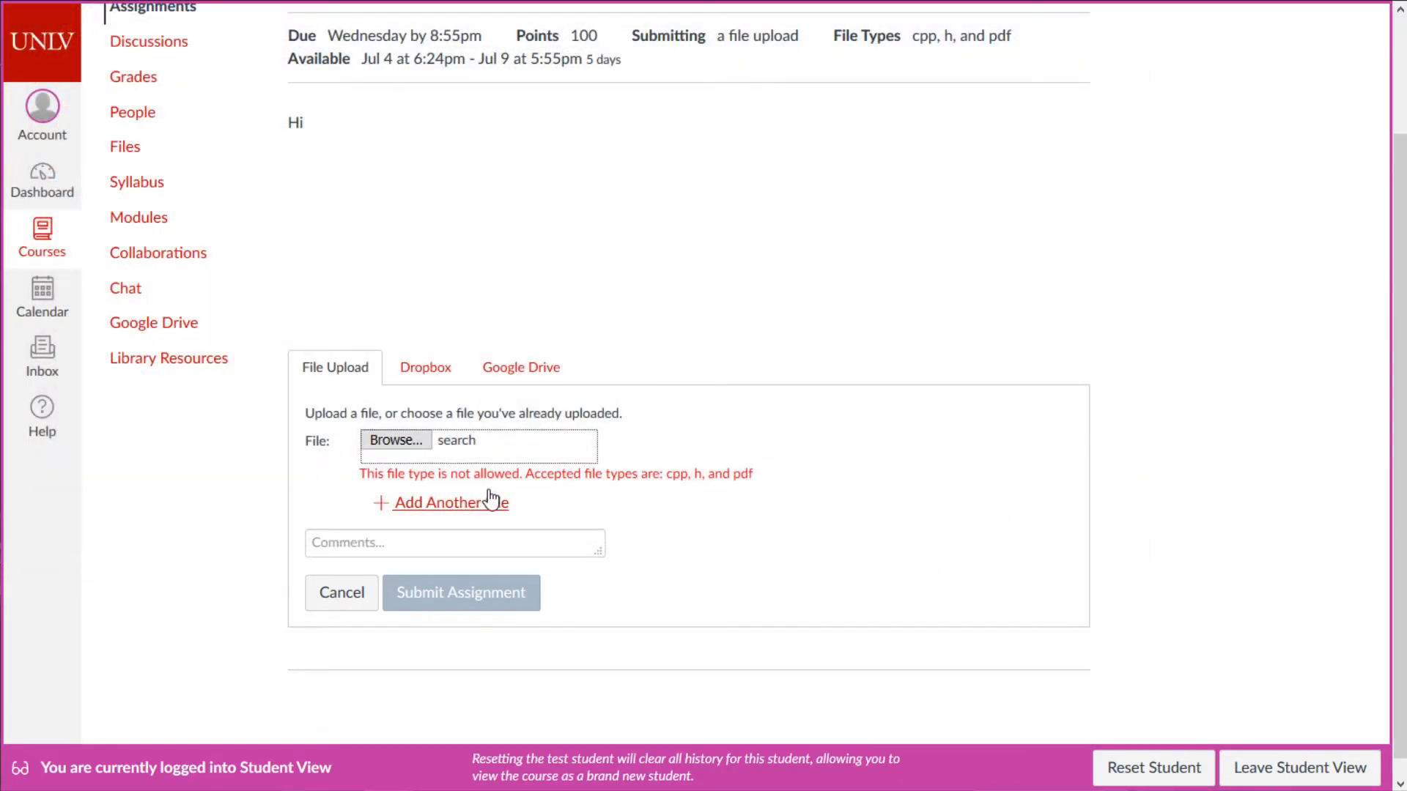
# - Attach ast10_skeleton.cpp, Assignment 10.pdf and Assignment 10.doc to the submission in turn
pyautogui.click(390, 443)
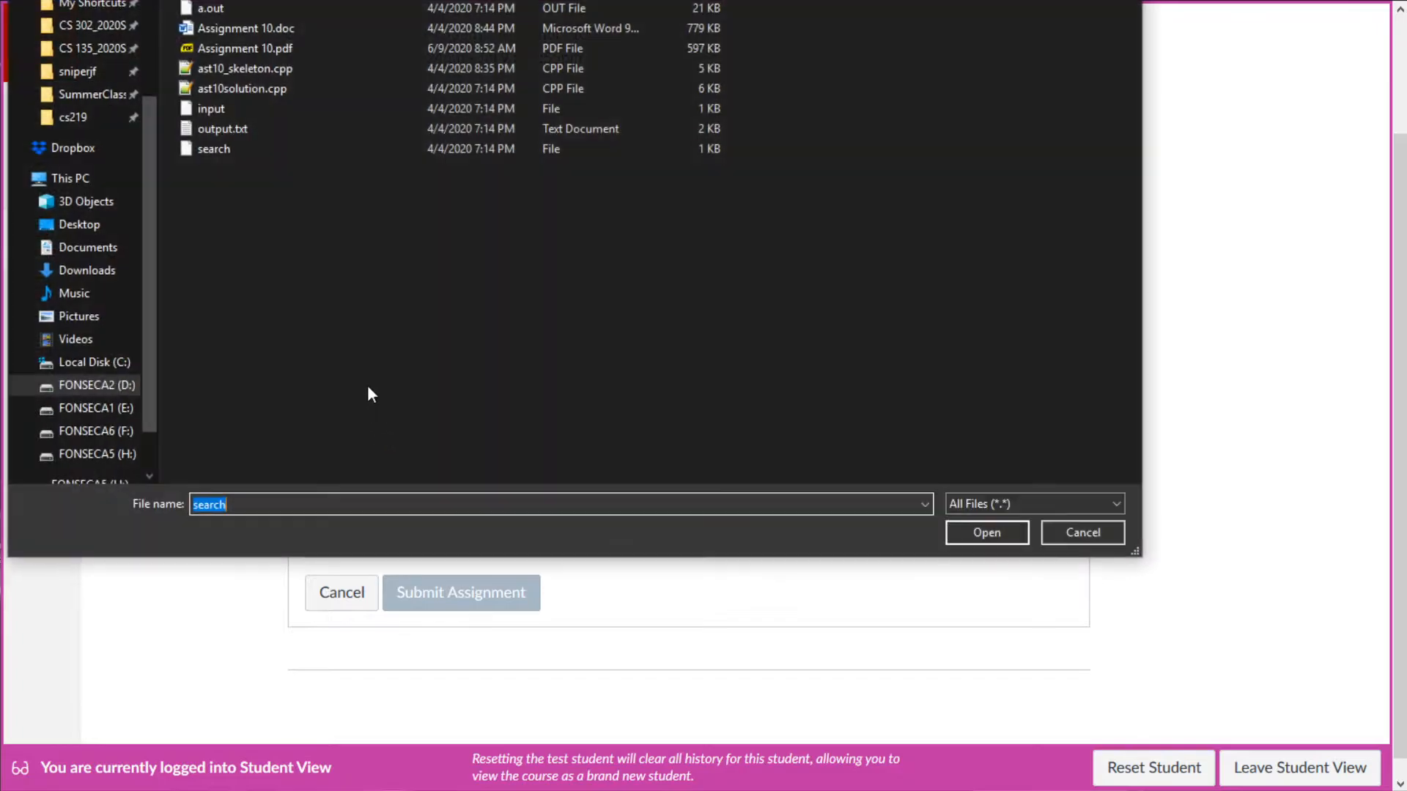
pyautogui.click(270, 72)
pyautogui.click(984, 531)
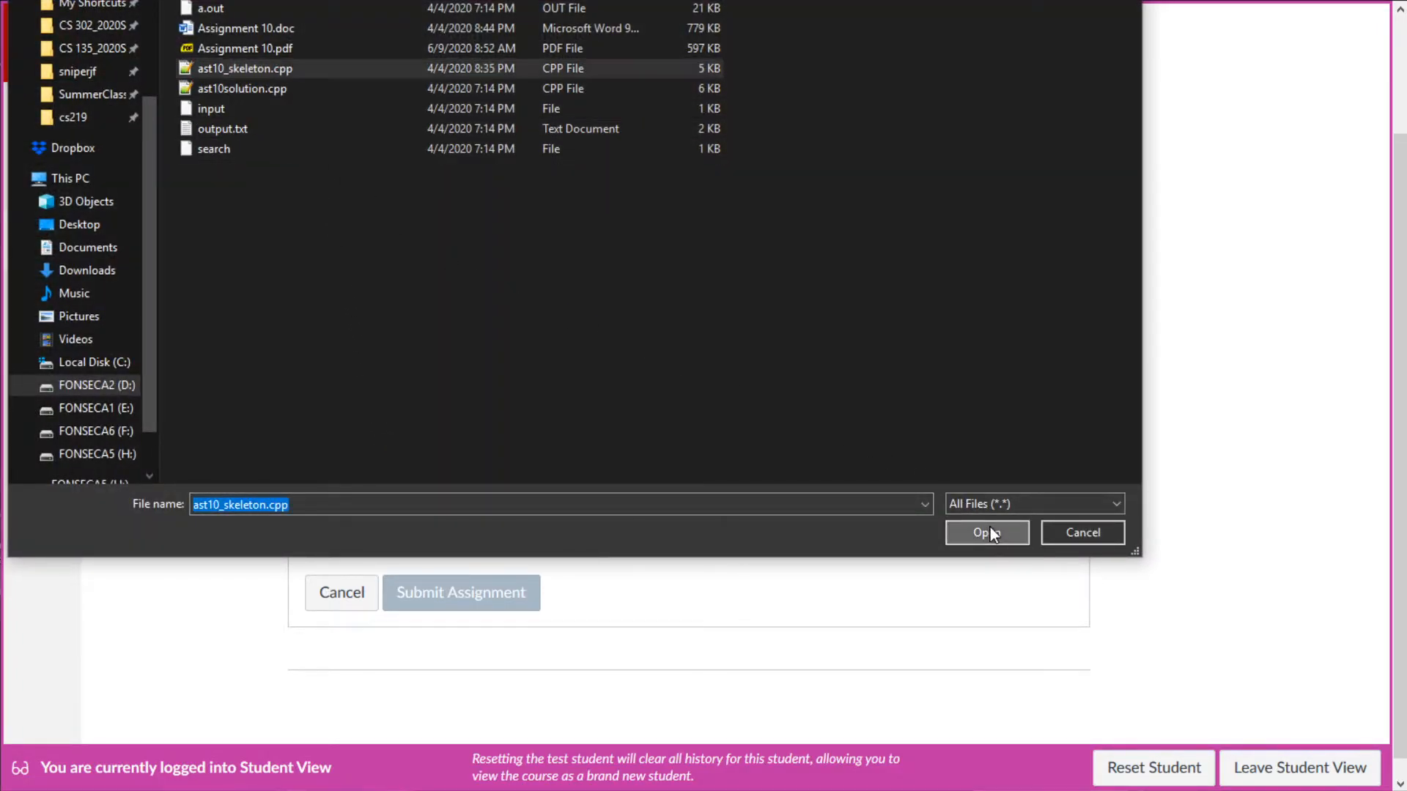
pyautogui.click(530, 440)
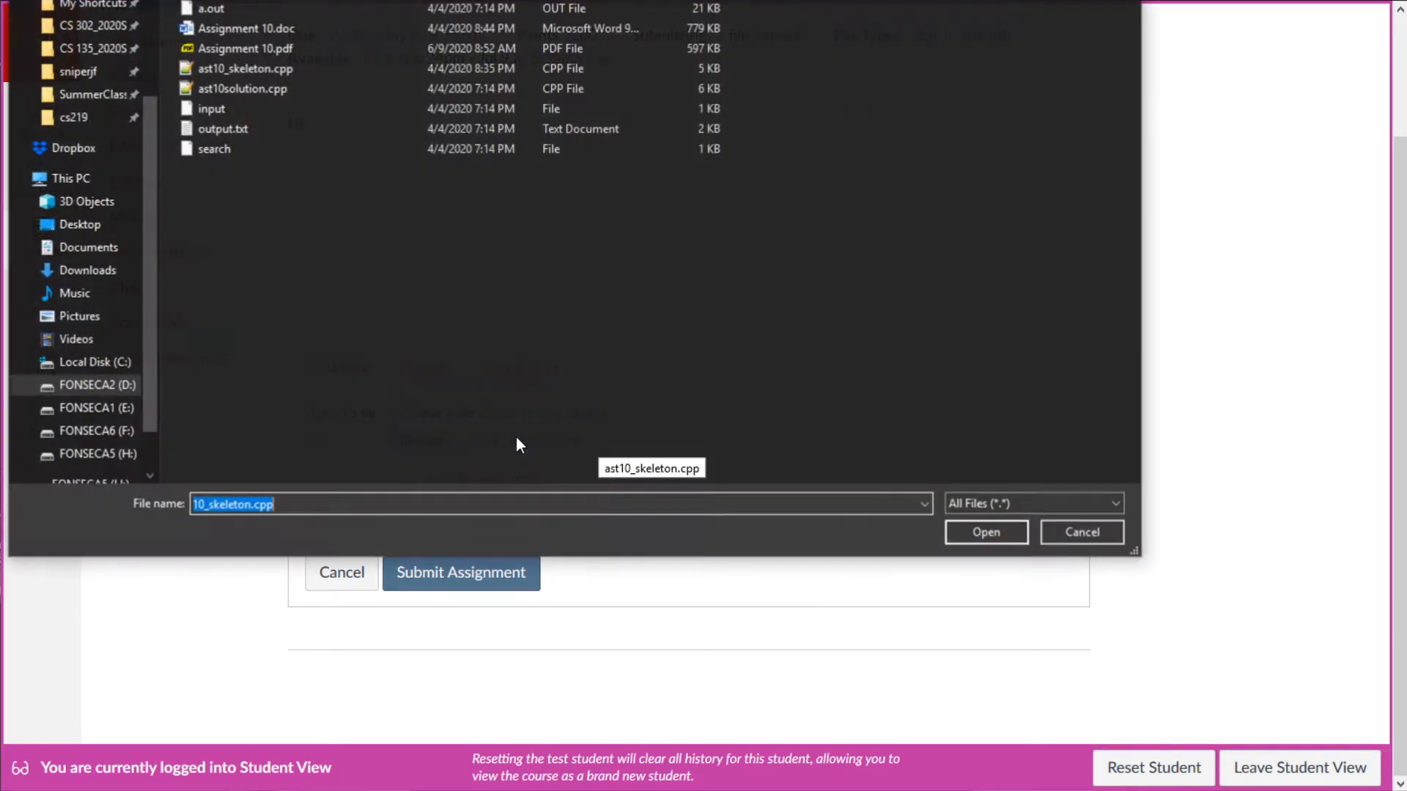
pyautogui.click(263, 48)
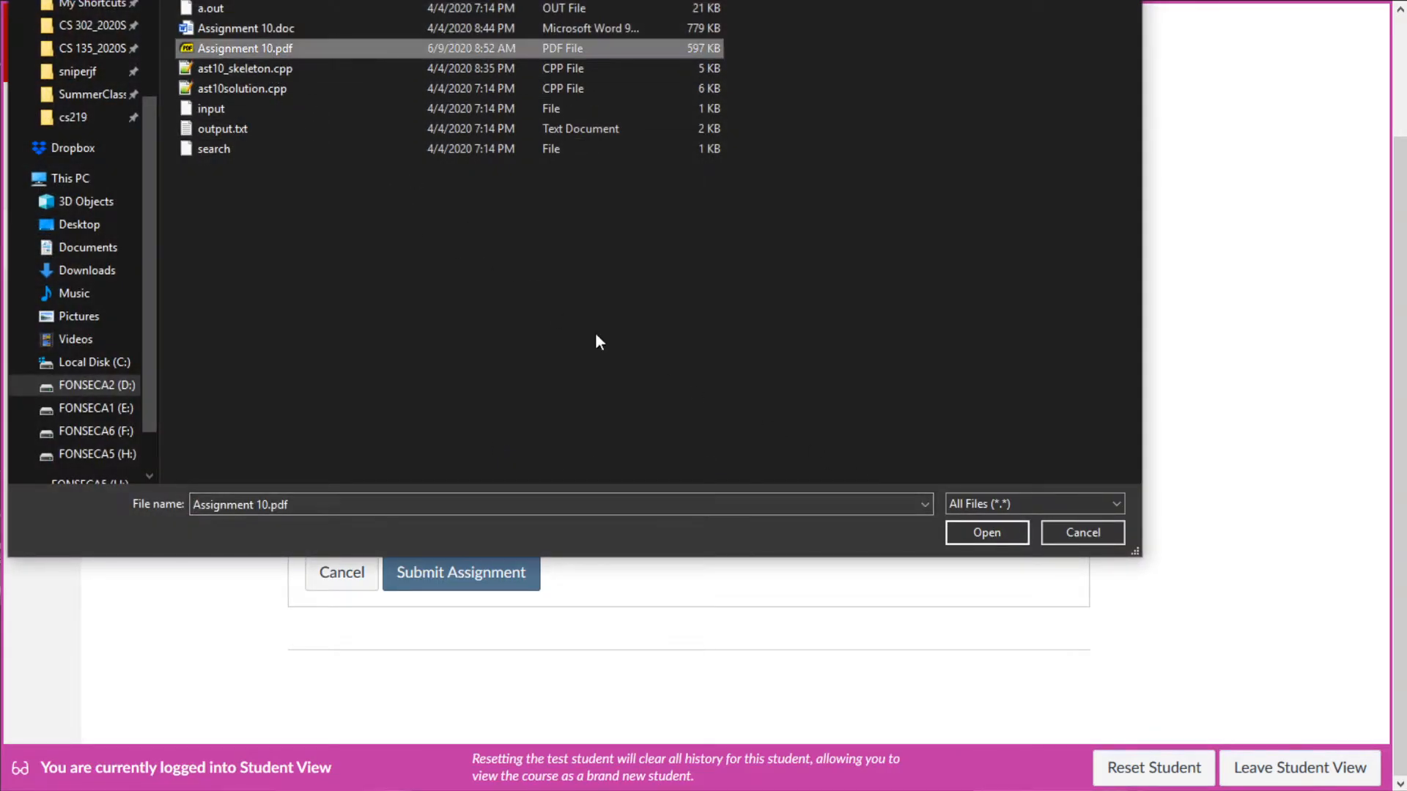
pyautogui.click(960, 529)
pyautogui.click(439, 440)
pyautogui.click(274, 29)
pyautogui.click(984, 532)
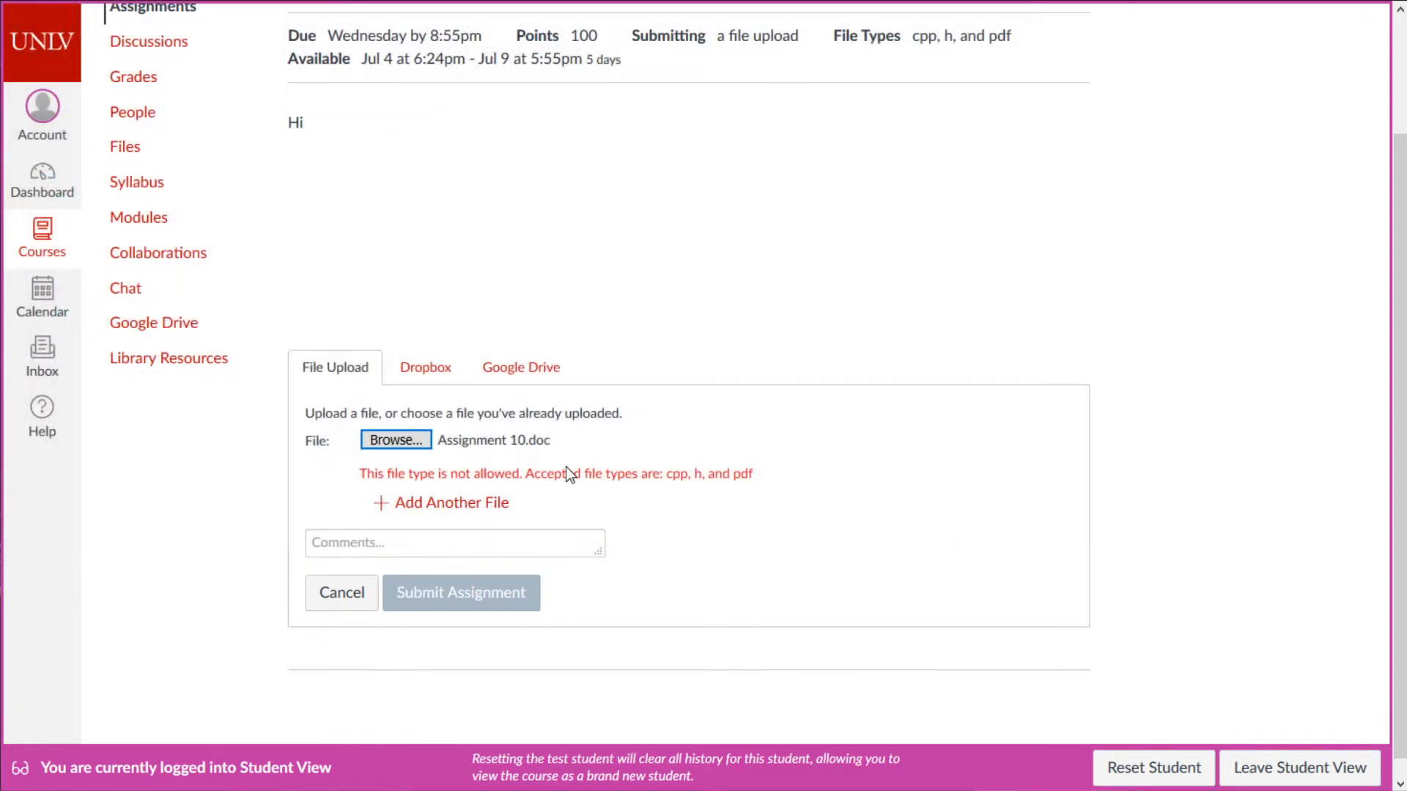
# - Attach the search file and try submitting, getting the cpp, h, pdf file-type error
pyautogui.click(396, 441)
pyautogui.click(250, 147)
pyautogui.click(974, 532)
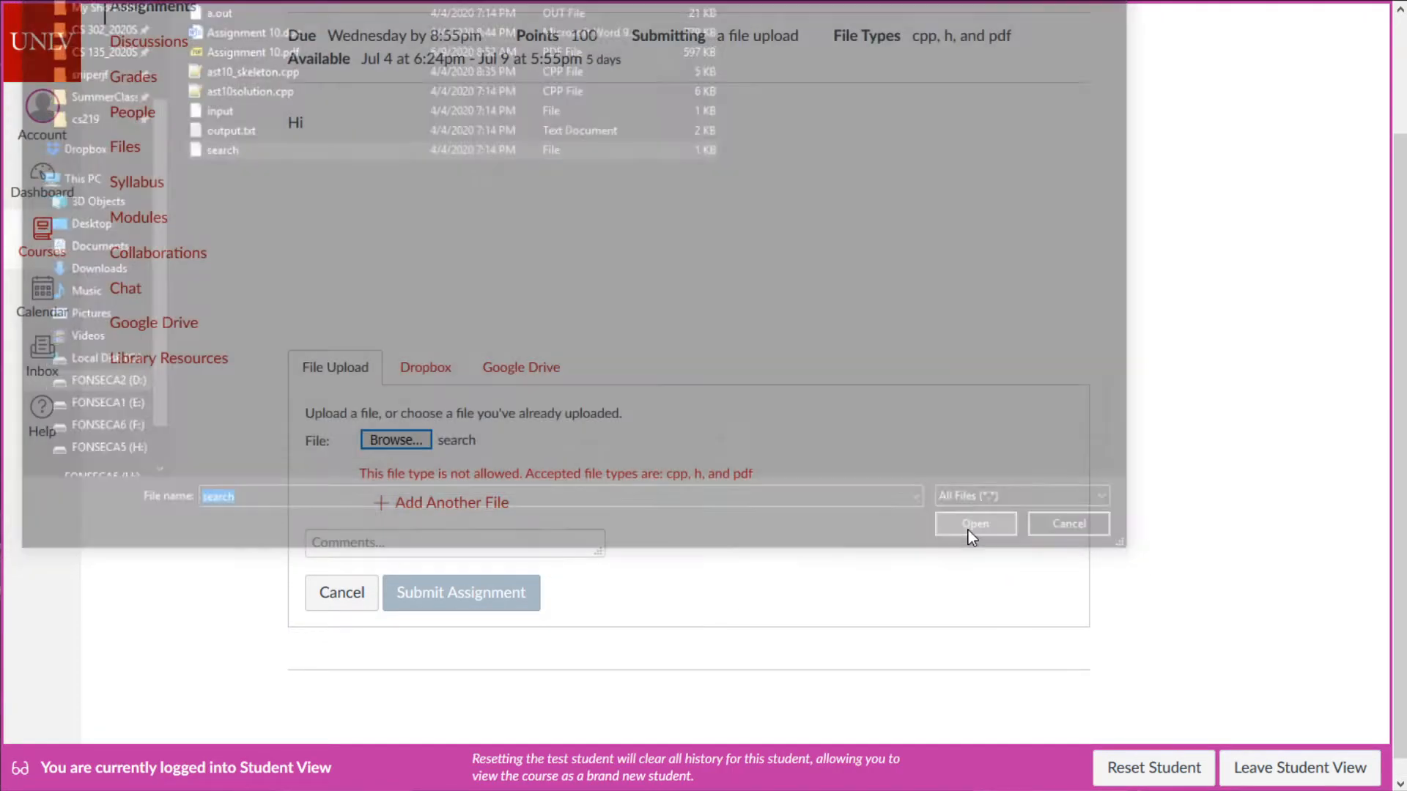
pyautogui.click(484, 590)
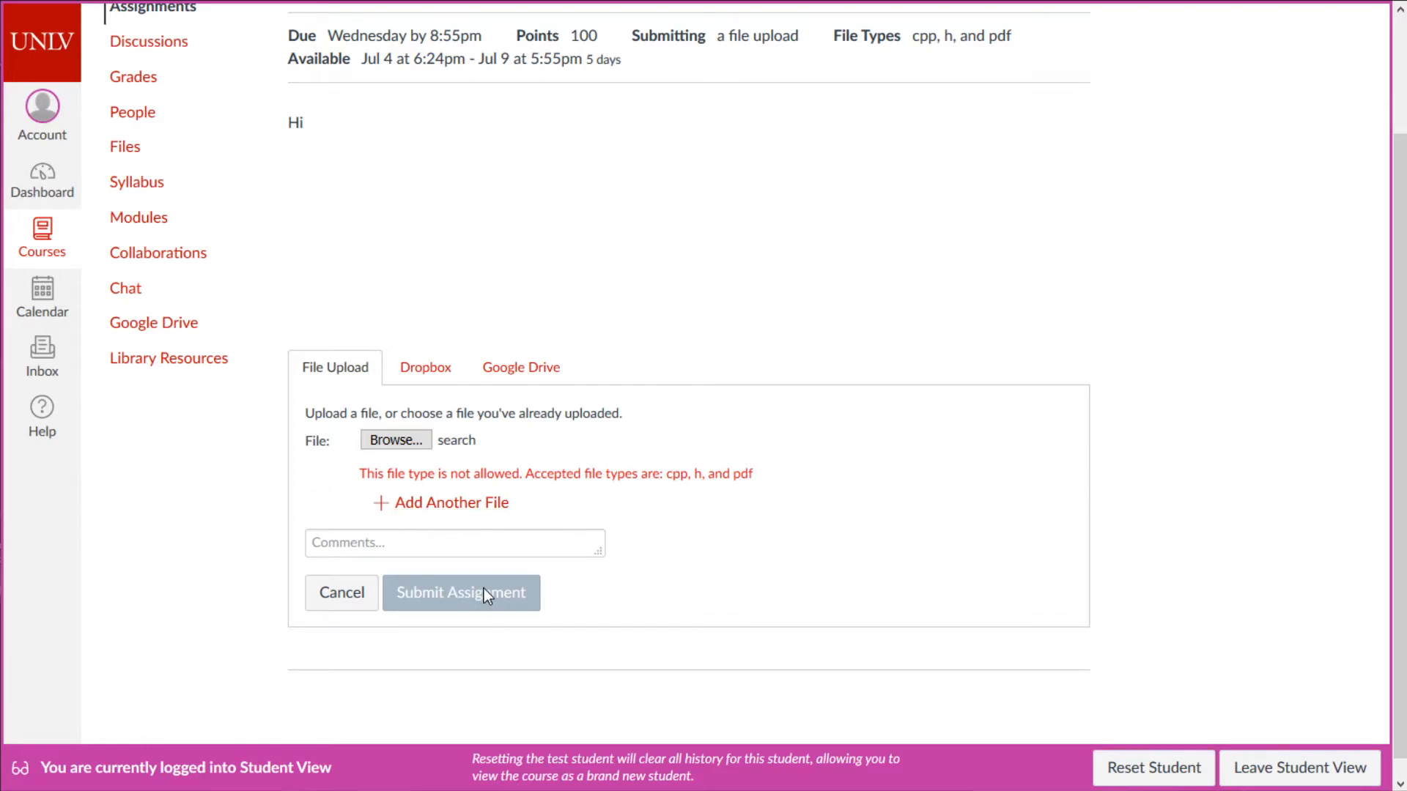
pyautogui.click(492, 546)
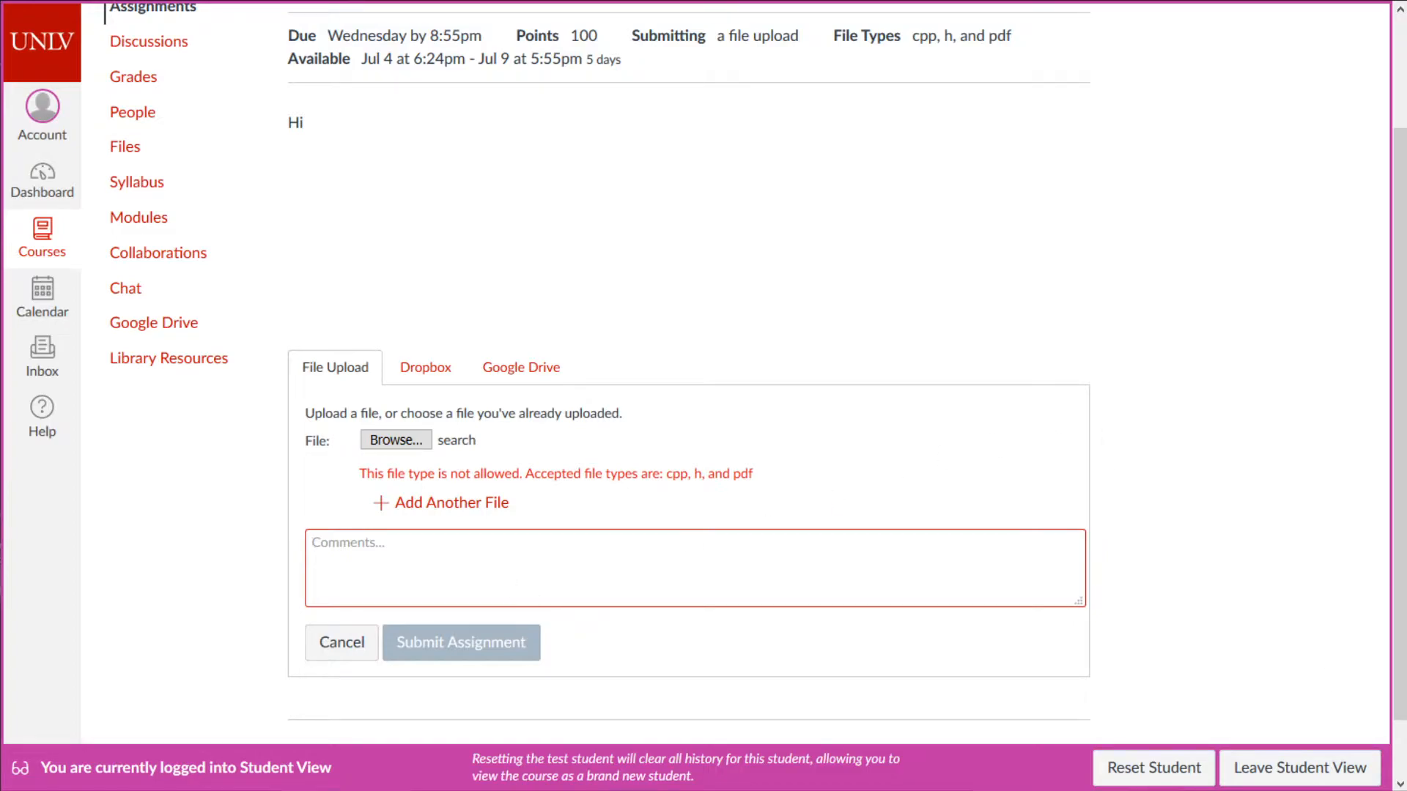
# - Leave Student View, edit AST: 1 Edge of Tomorrow, and delete the 'Hi' description
pyautogui.click(1375, 784)
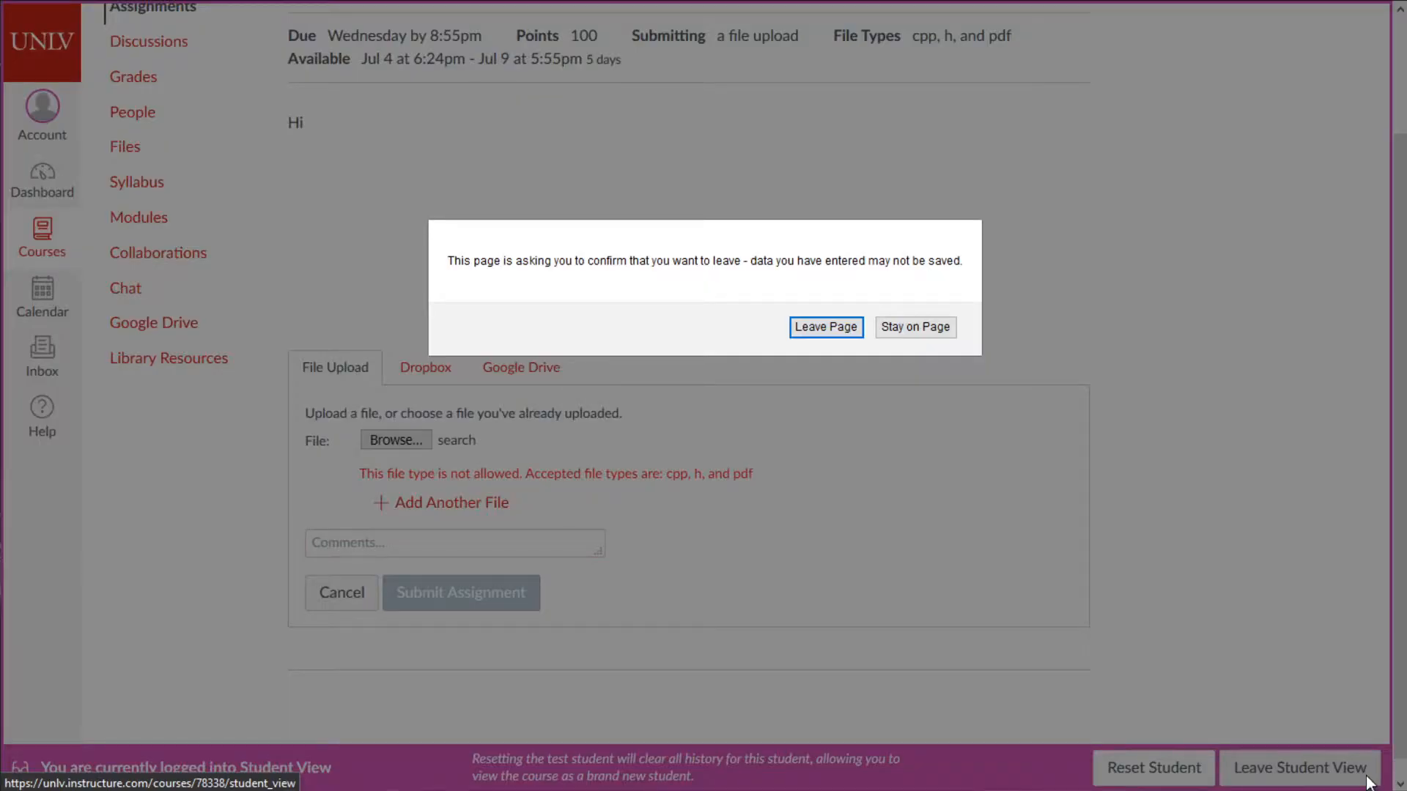
pyautogui.click(834, 332)
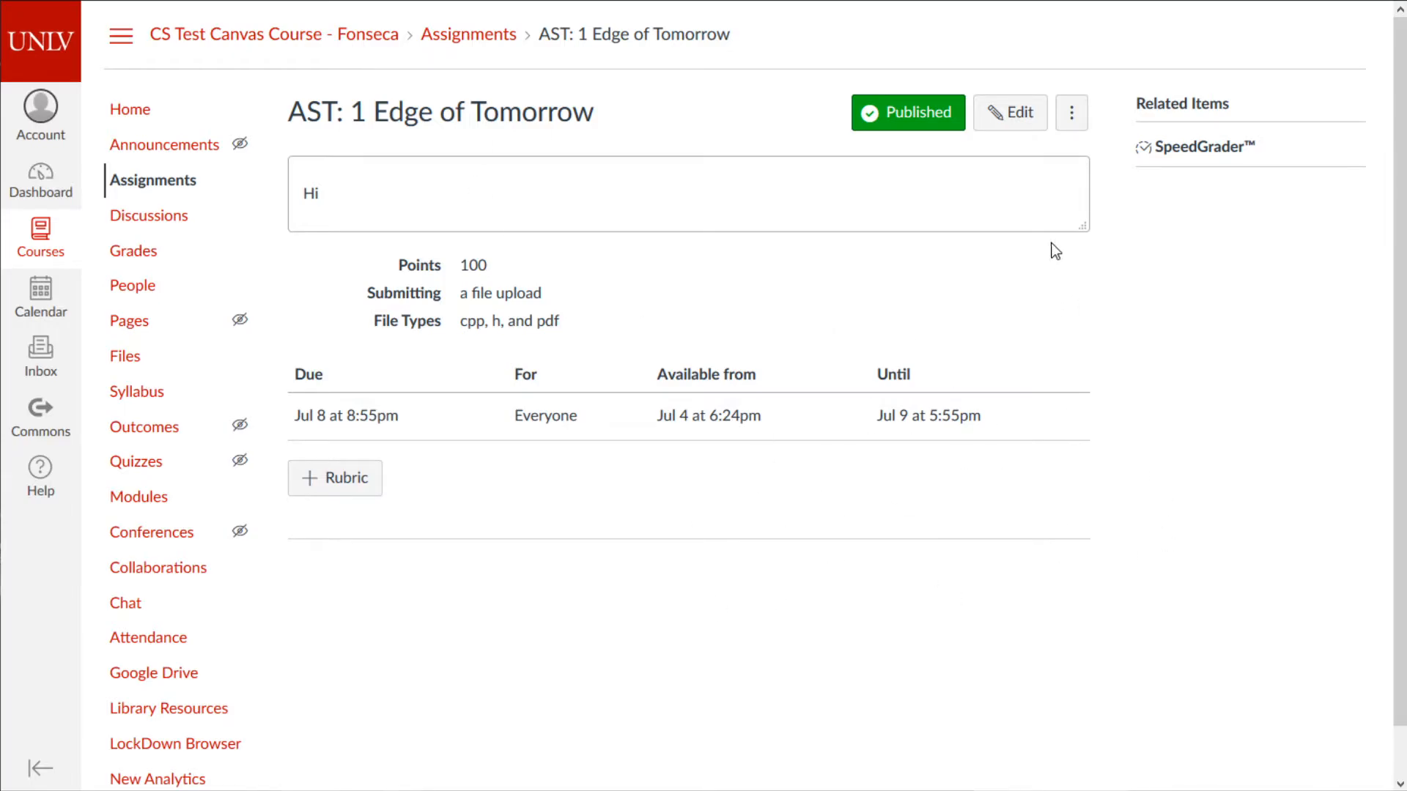
pyautogui.click(1006, 116)
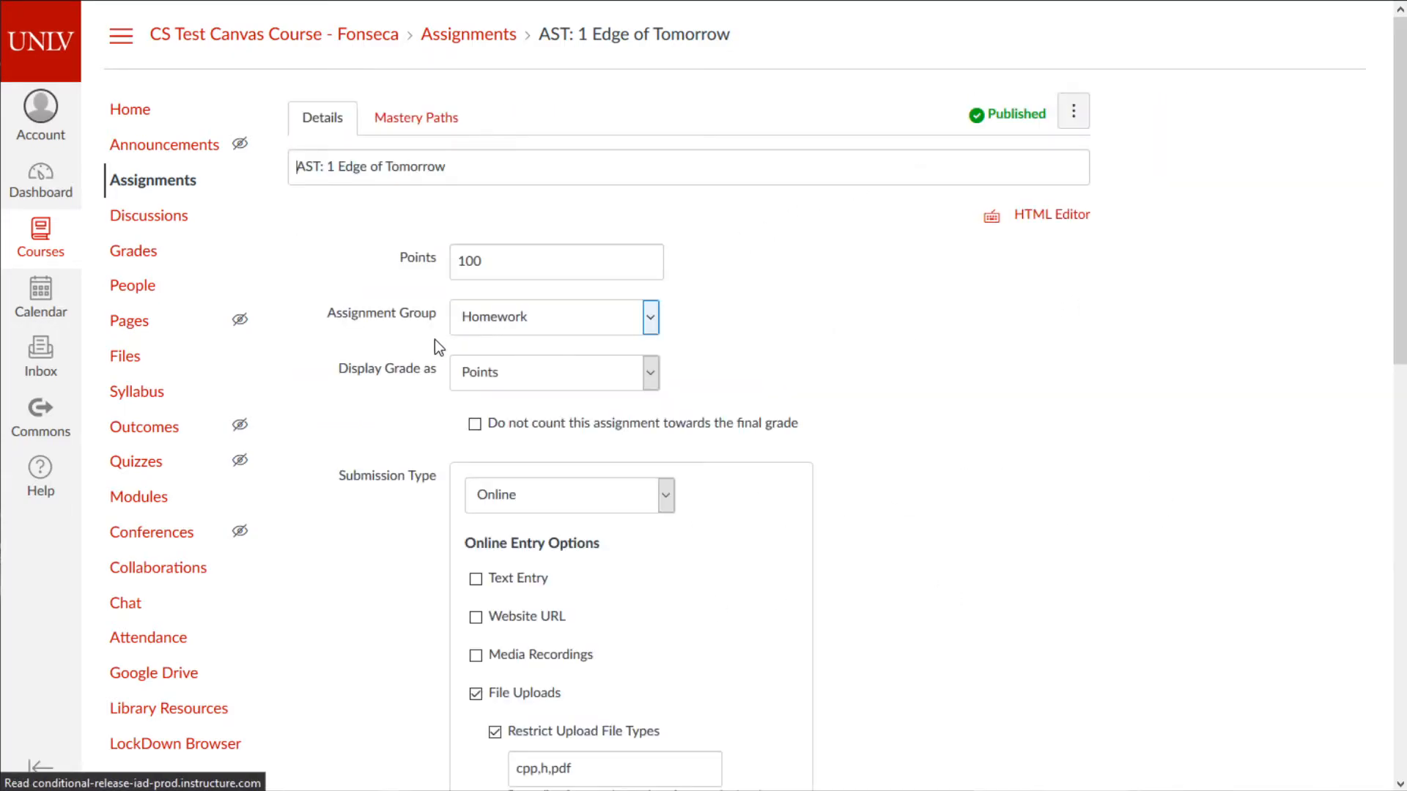
pyautogui.click(598, 403)
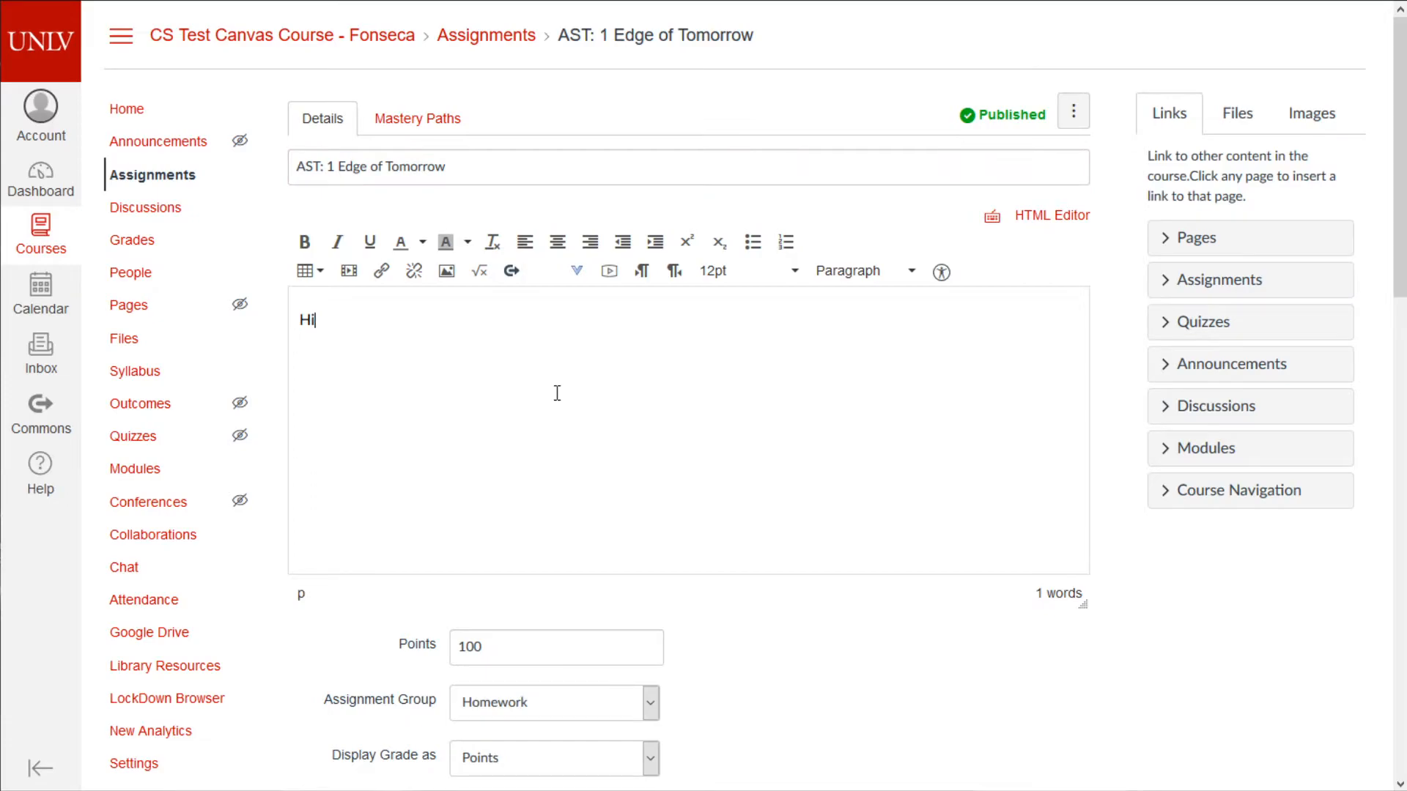
pyautogui.press('BackSpace')
pyautogui.press('BackSpace')
pyautogui.click(876, 301)
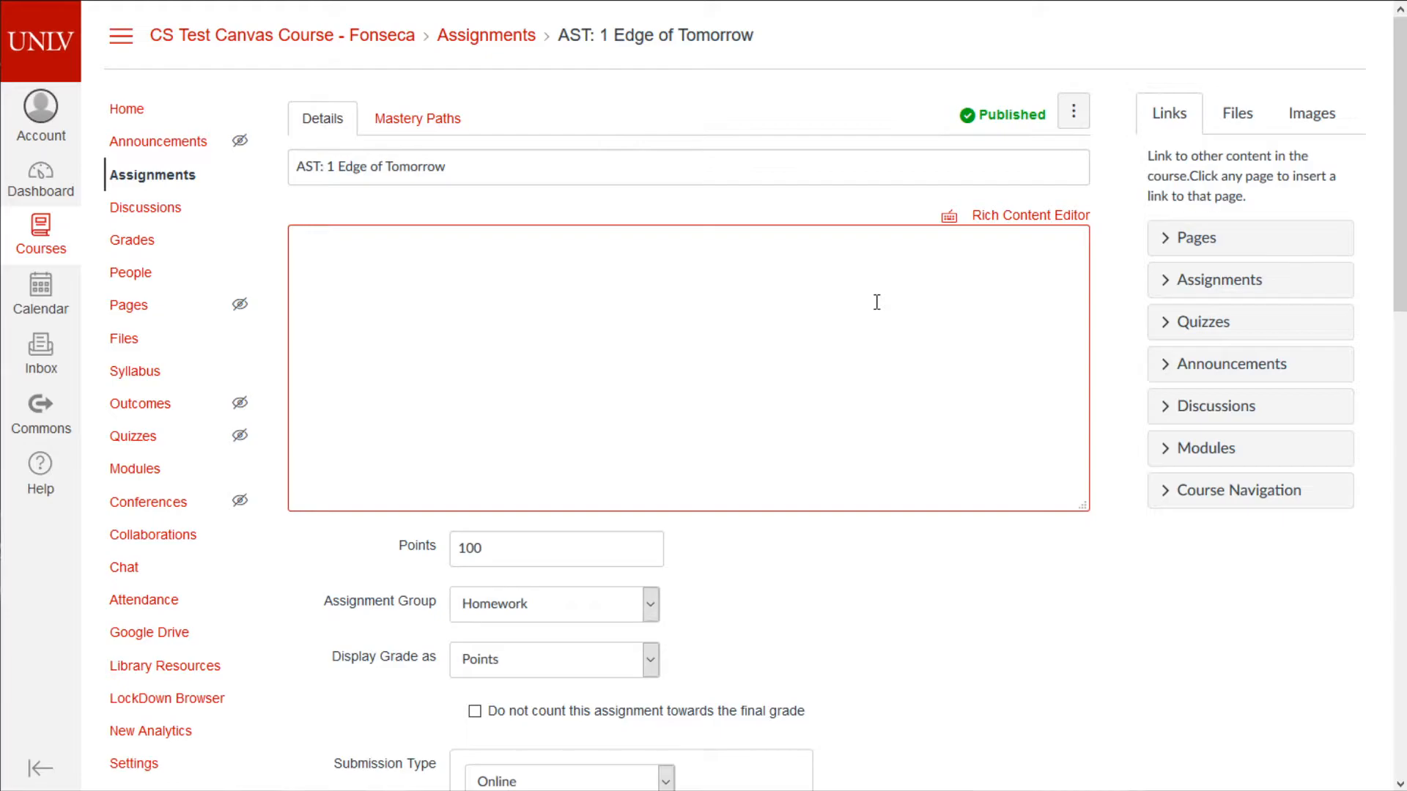
pyautogui.click(1048, 216)
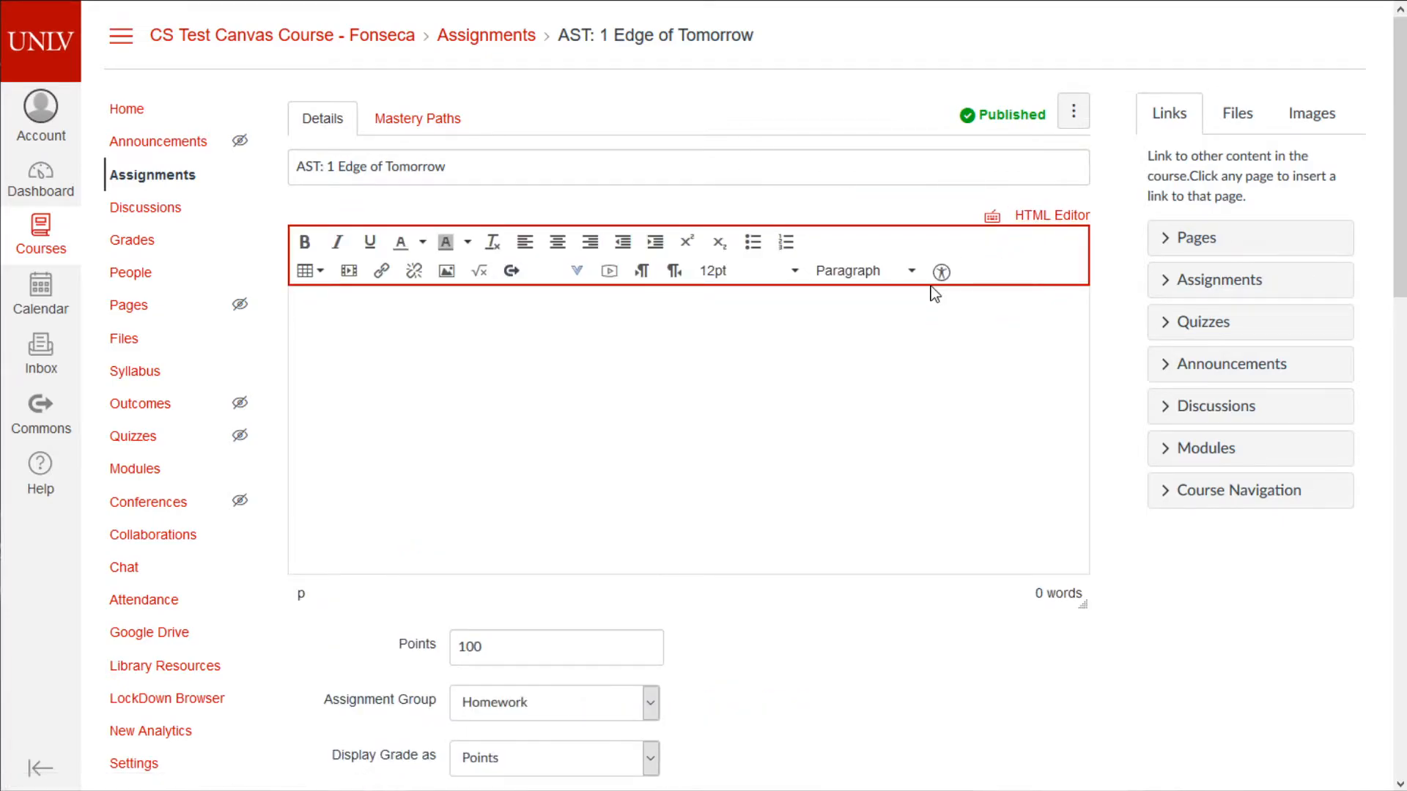
# - Type 'Welcome to the latest most epic assignment ever! omg' and make 'omg' 24pt
pyautogui.click(851, 359)
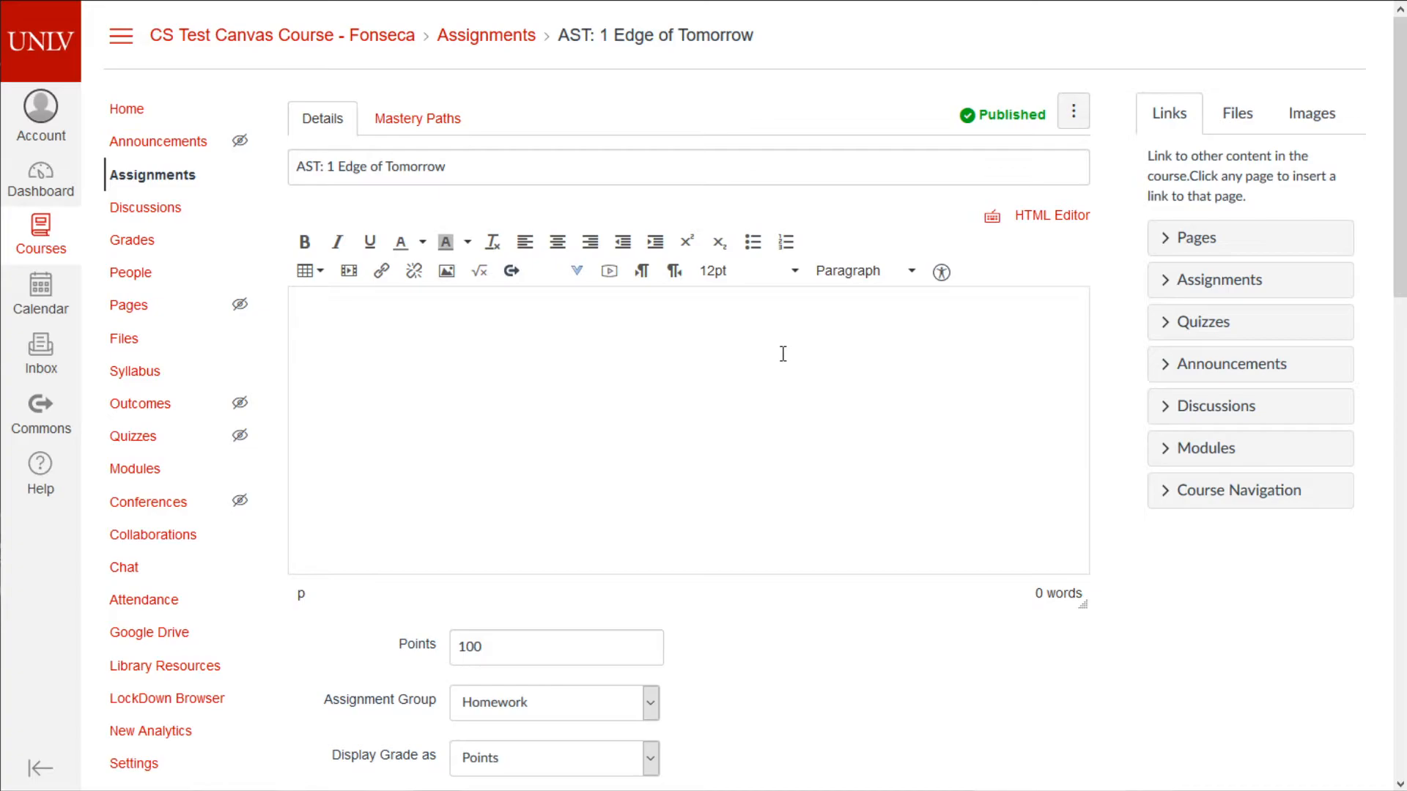
pyautogui.write('Welcome to the lat')
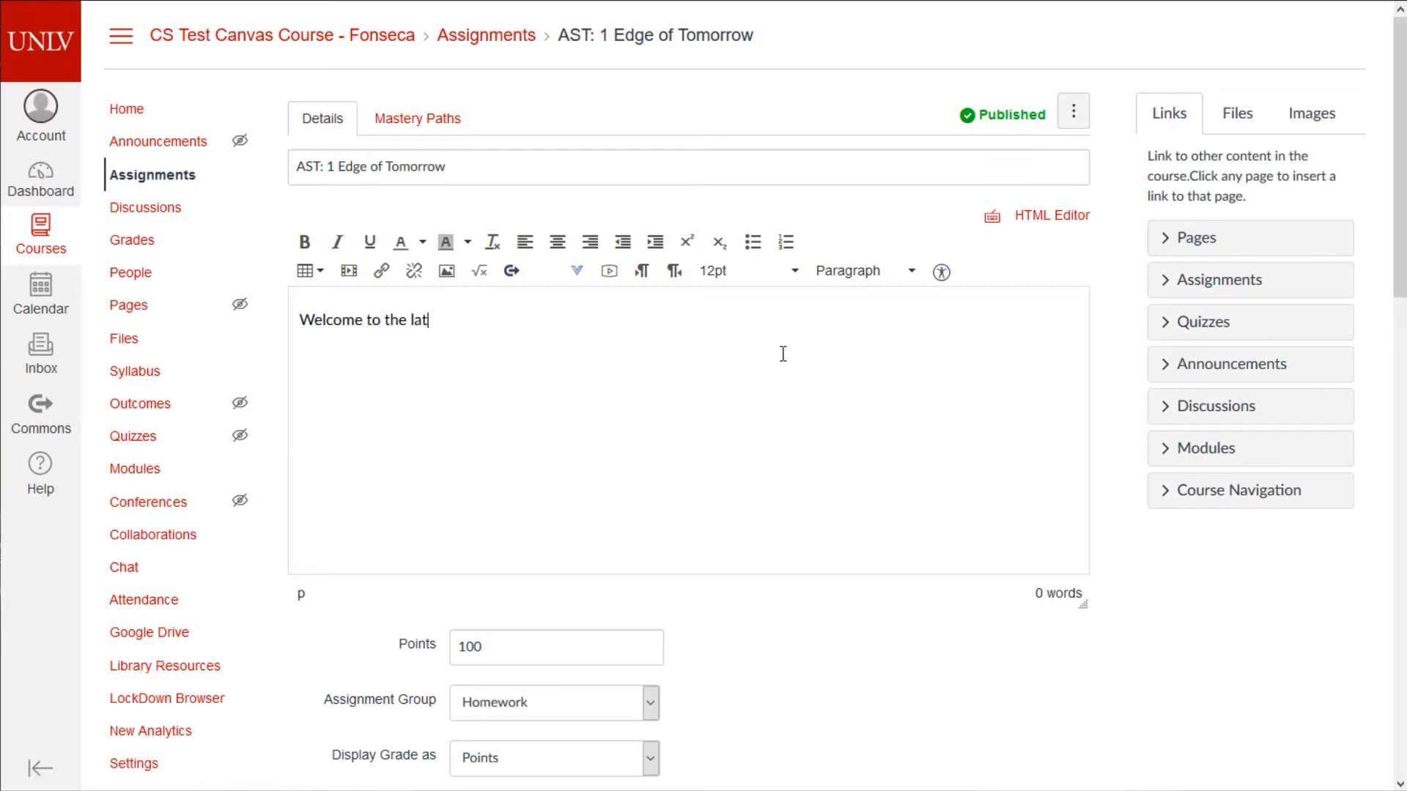
pyautogui.write('est most epic assignment ever! omg')
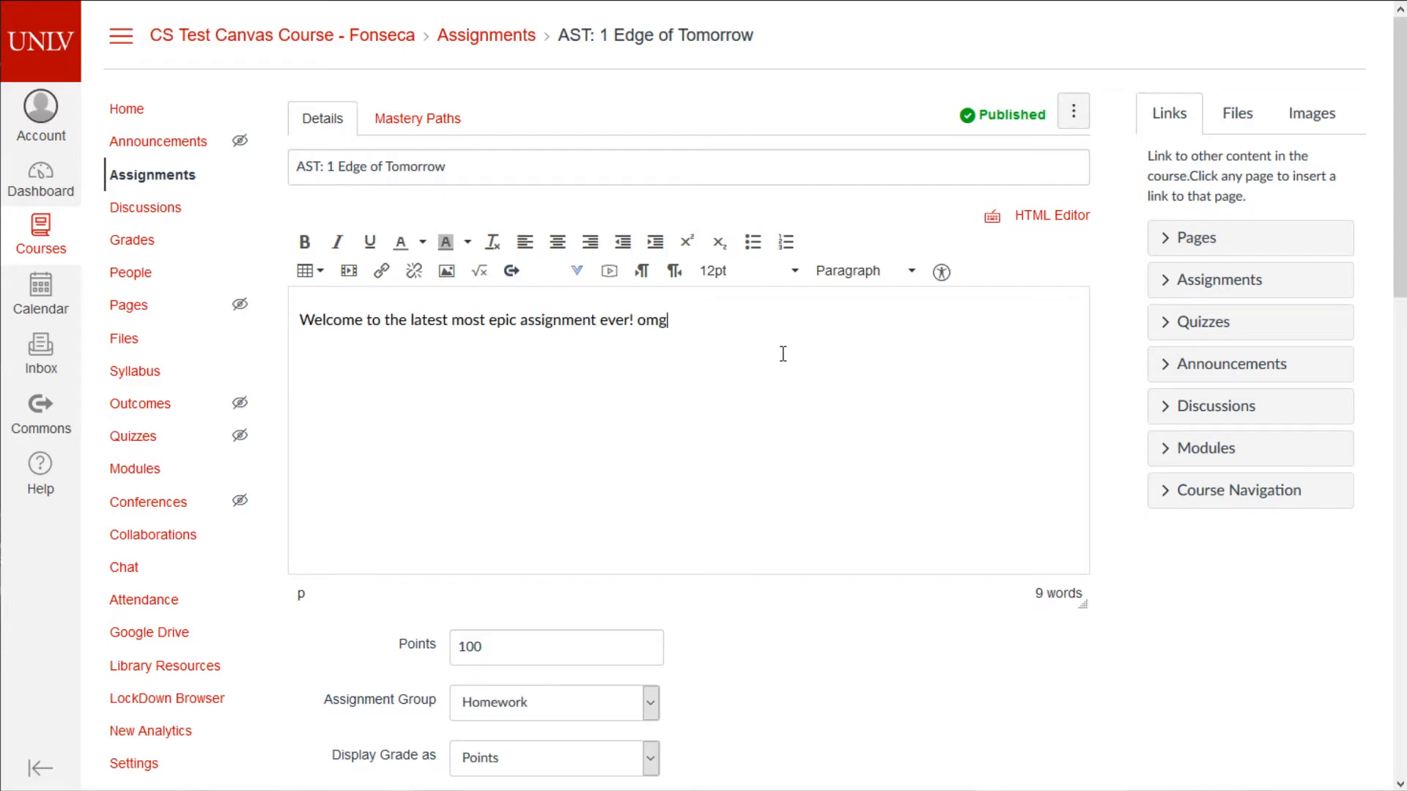
pyautogui.moveTo(667, 330); pyautogui.dragTo(635, 331)
pyautogui.click(792, 271)
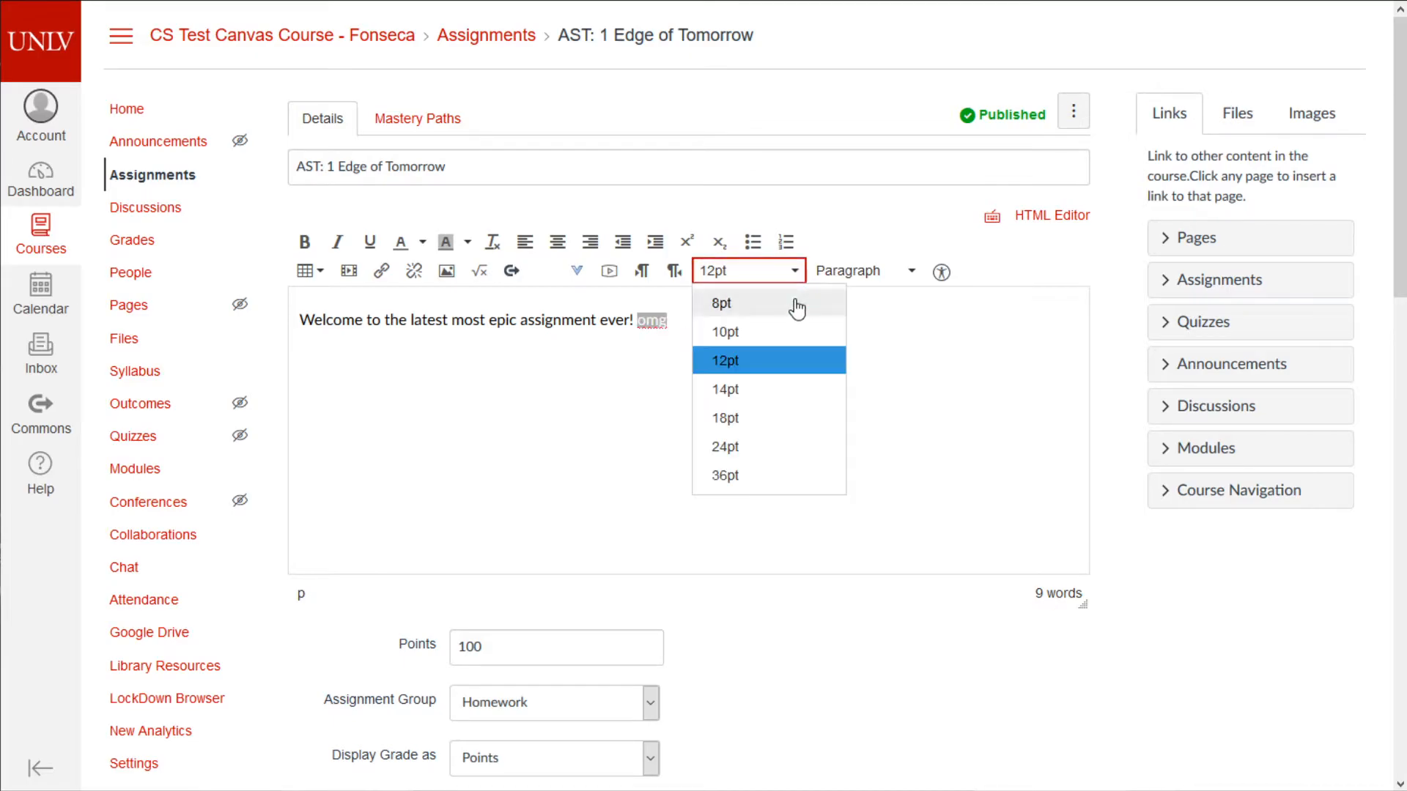
pyautogui.click(791, 444)
pyautogui.click(791, 435)
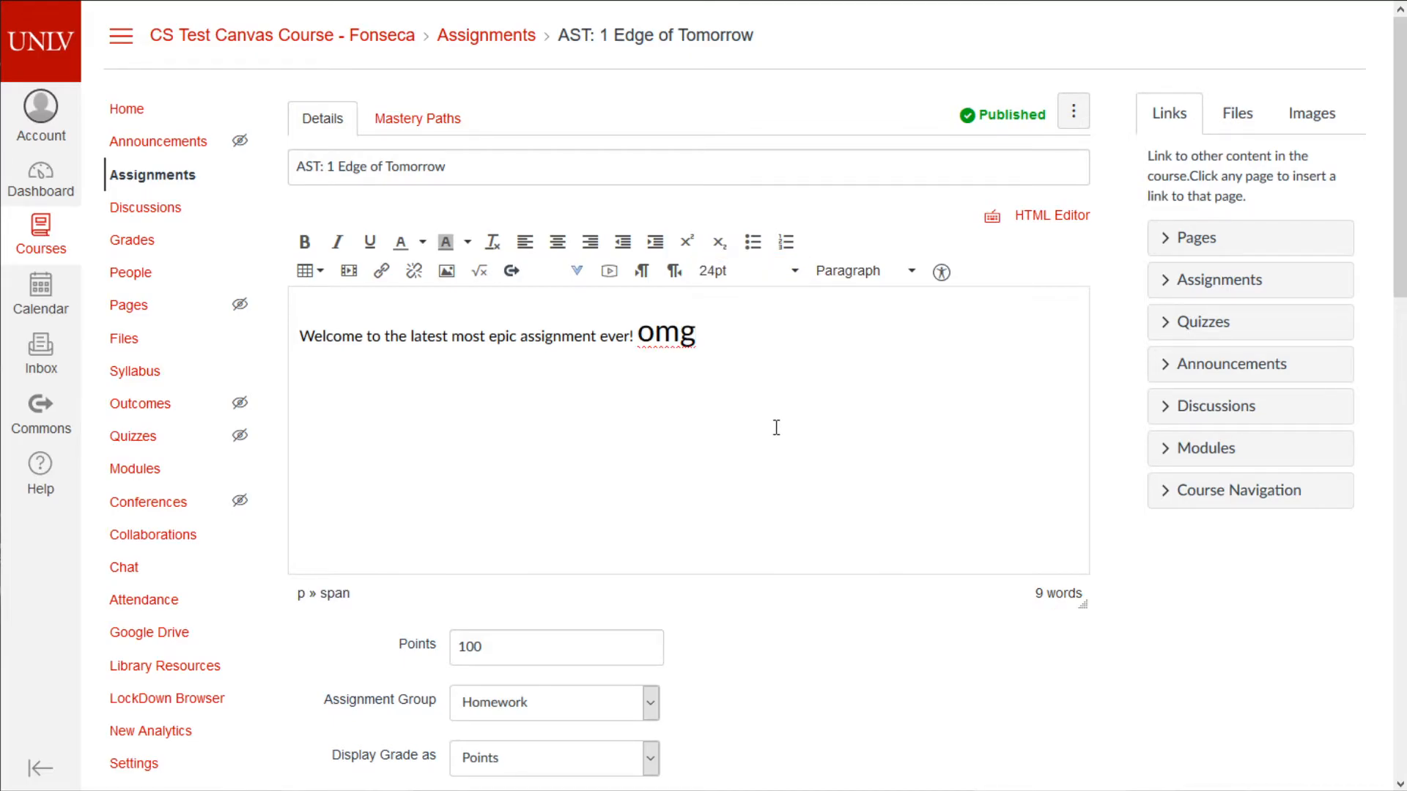
# - Center the welcome line, keep the next line left-aligned, and superscript the g of 'omg'
pyautogui.doubleClick(365, 339)
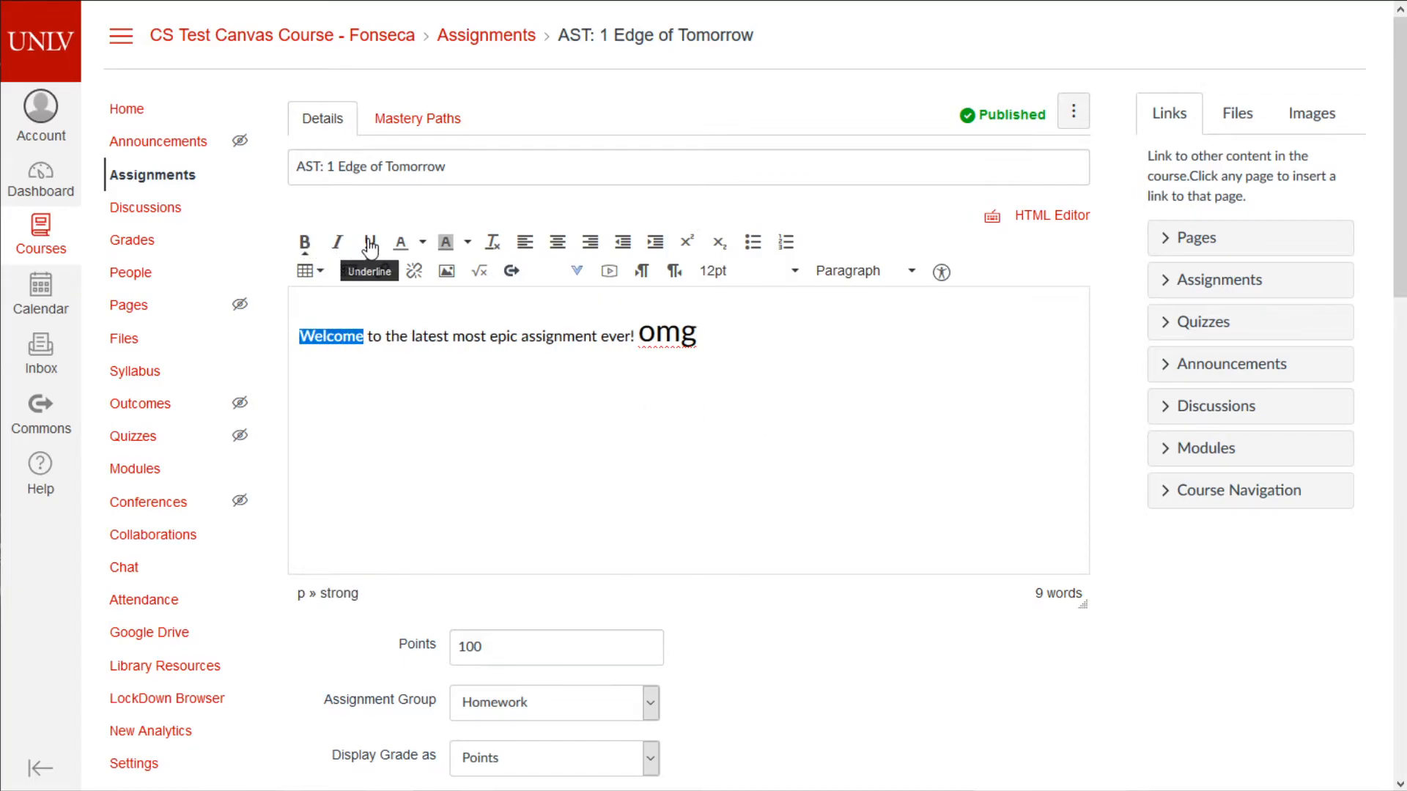
pyautogui.click(558, 248)
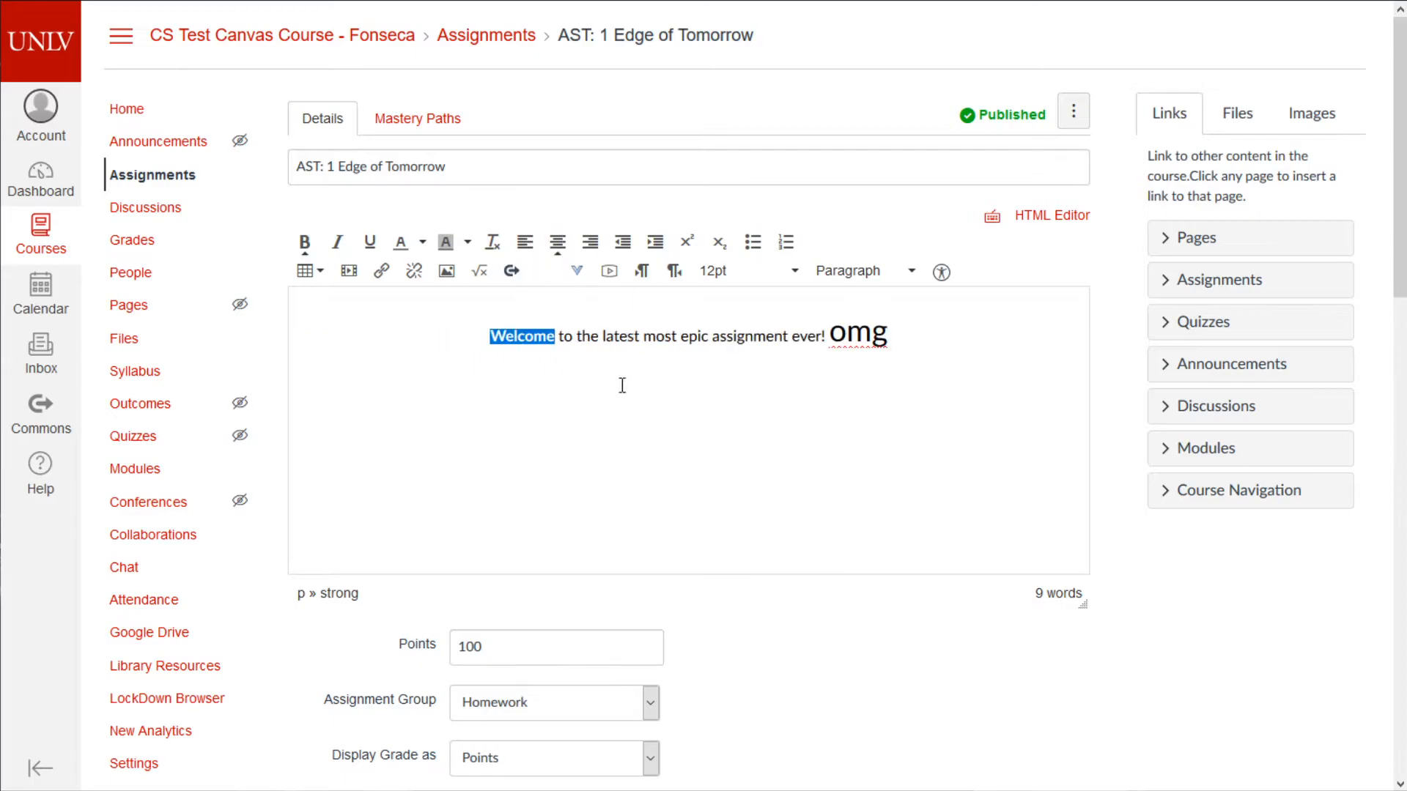
pyautogui.click(636, 407)
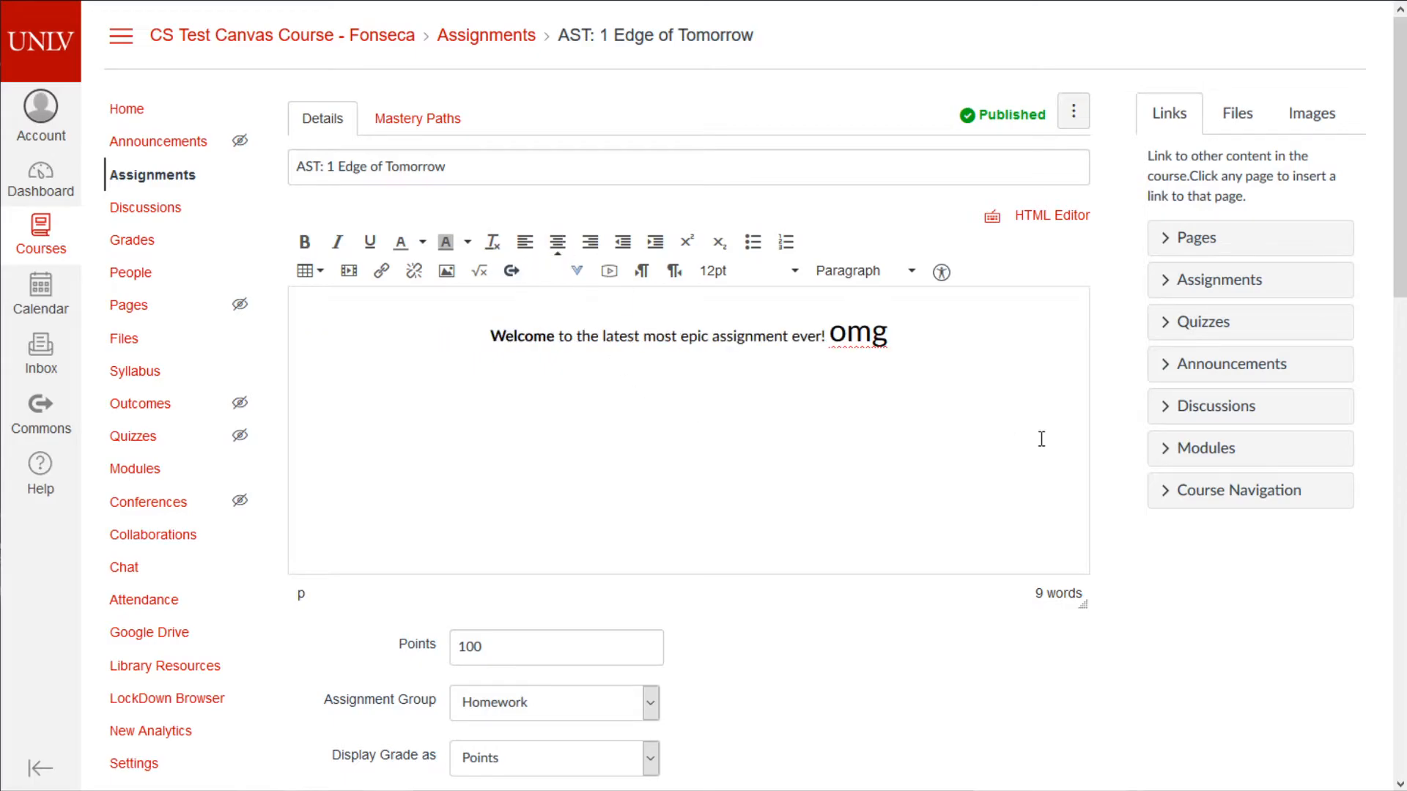
pyautogui.click(525, 242)
pyautogui.moveTo(877, 323); pyautogui.dragTo(890, 332)
pyautogui.click(686, 242)
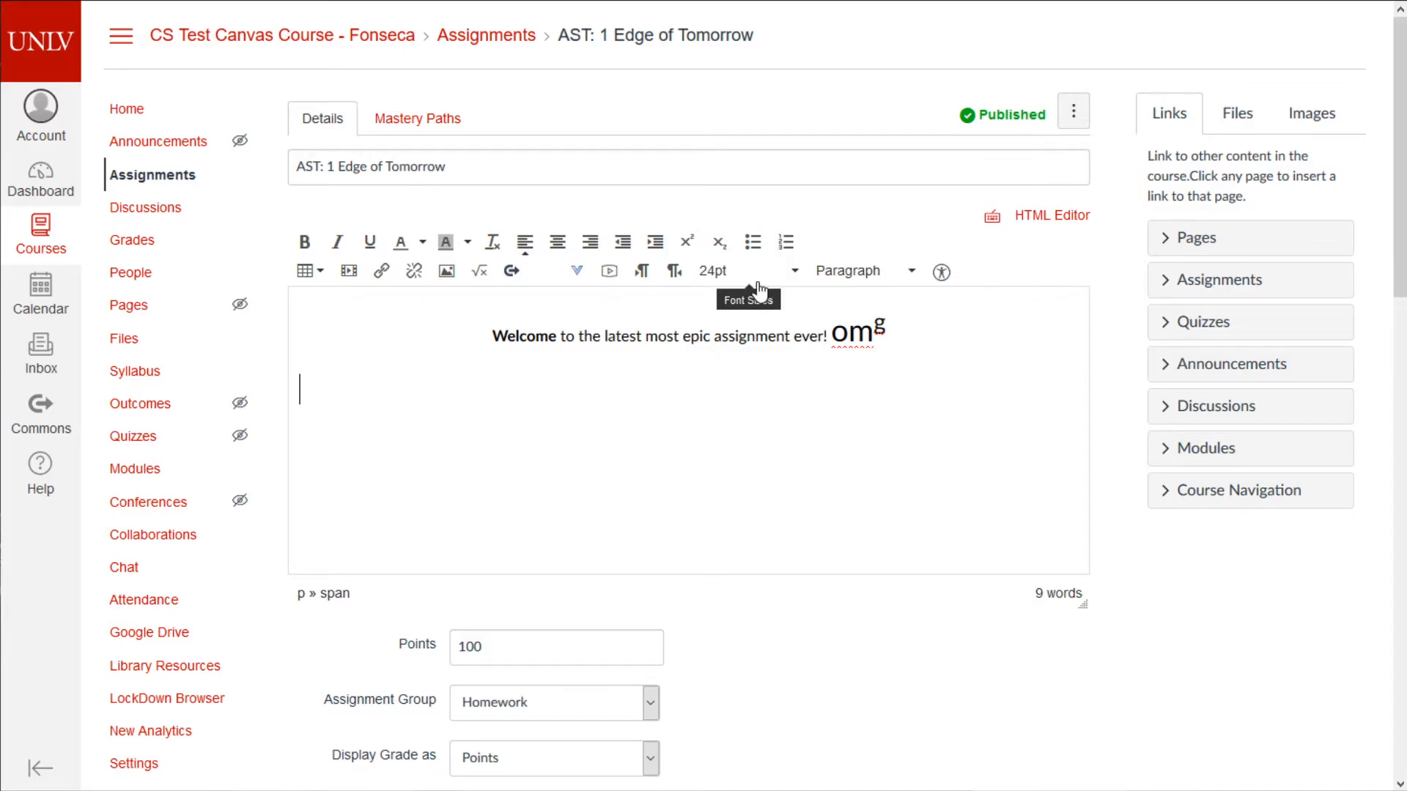
# - Start an image insertion and browse Canvas files to the Course files folder
pyautogui.click(458, 281)
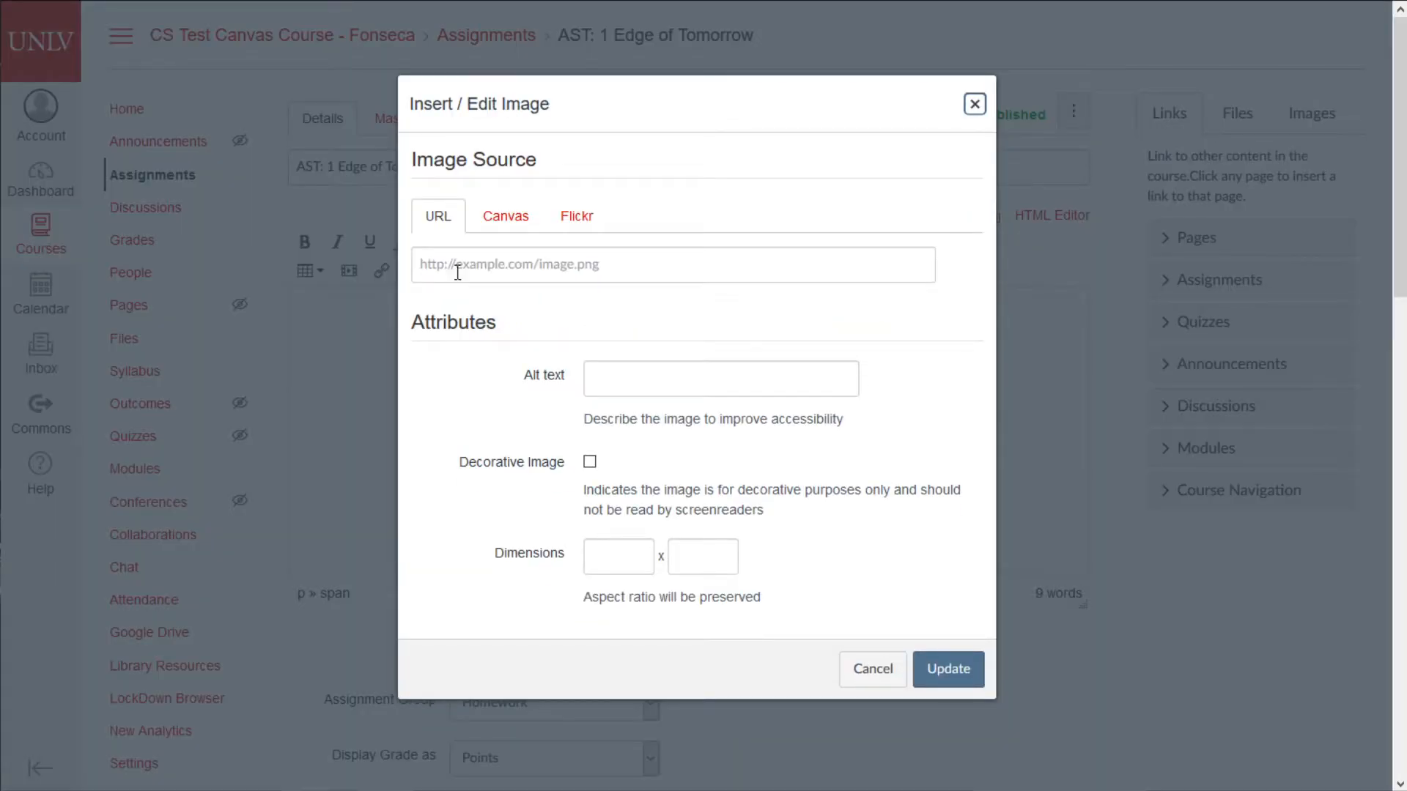
pyautogui.click(505, 221)
pyautogui.click(454, 225)
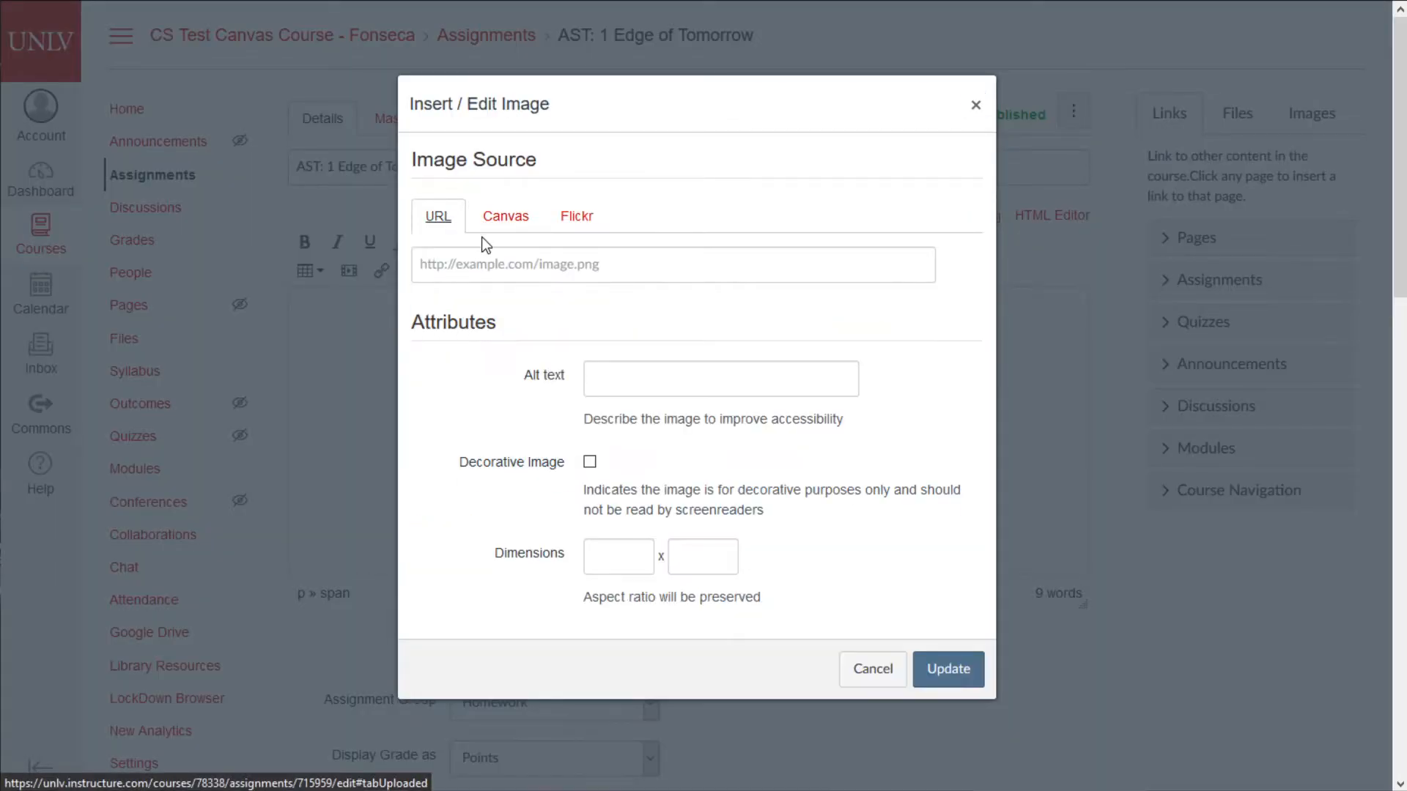
pyautogui.click(519, 256)
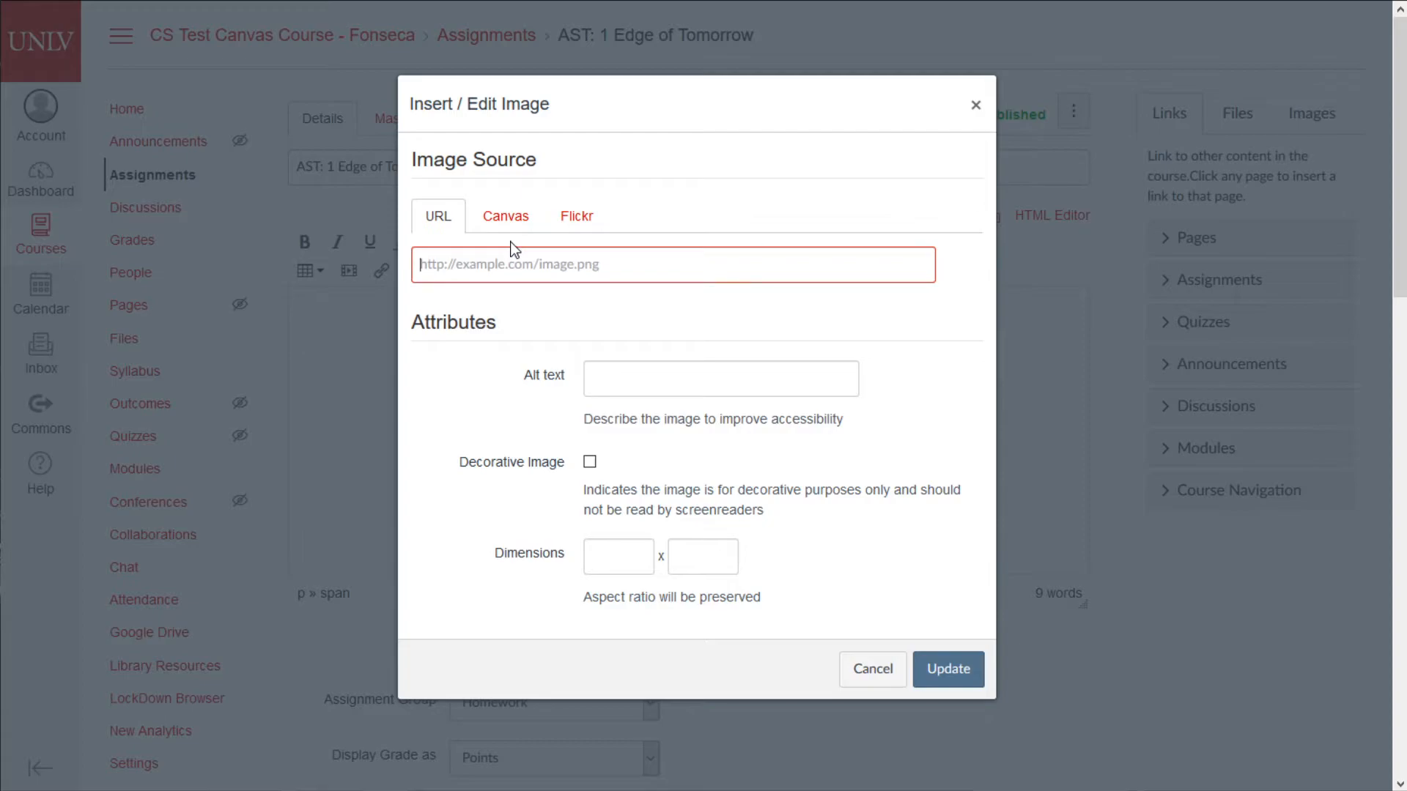
pyautogui.click(500, 222)
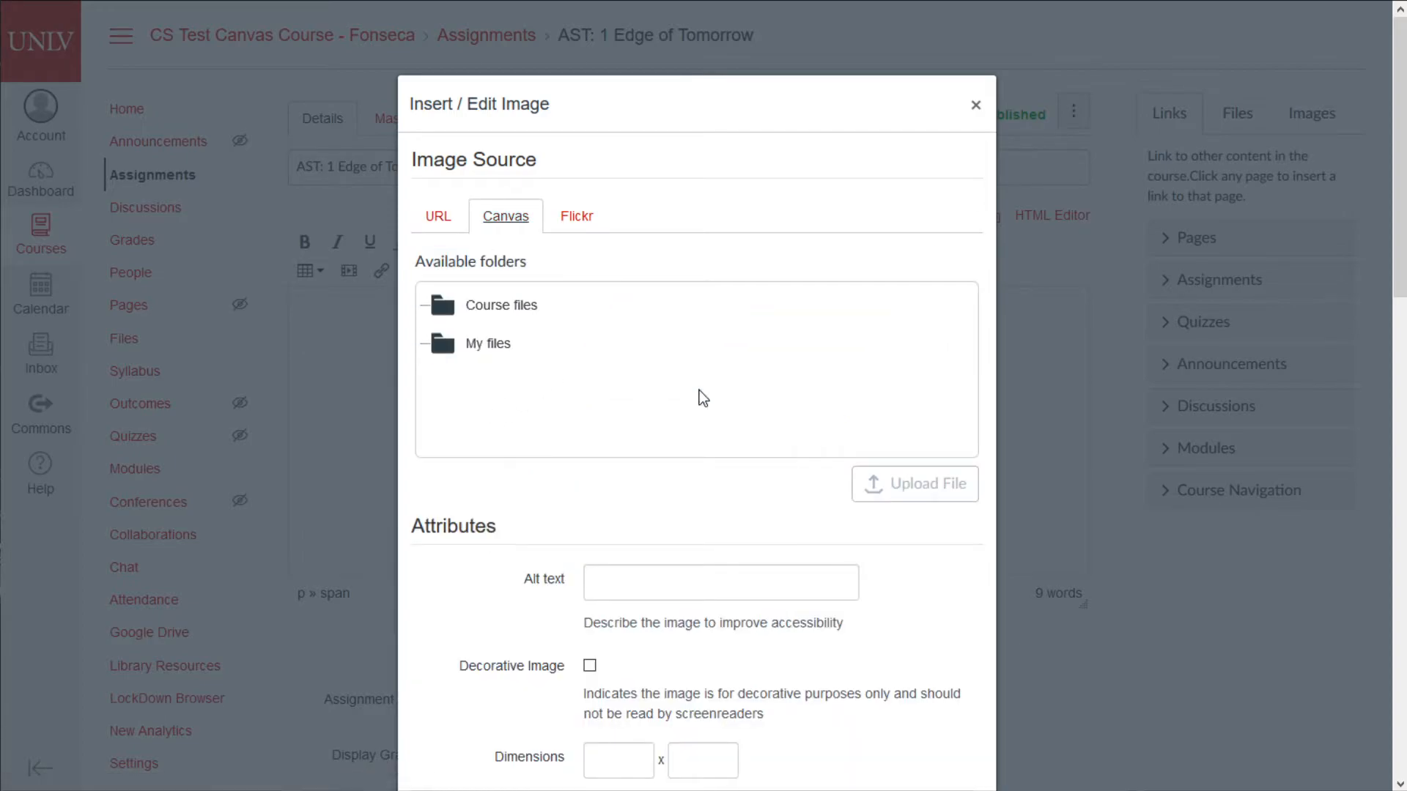
pyautogui.click(532, 359)
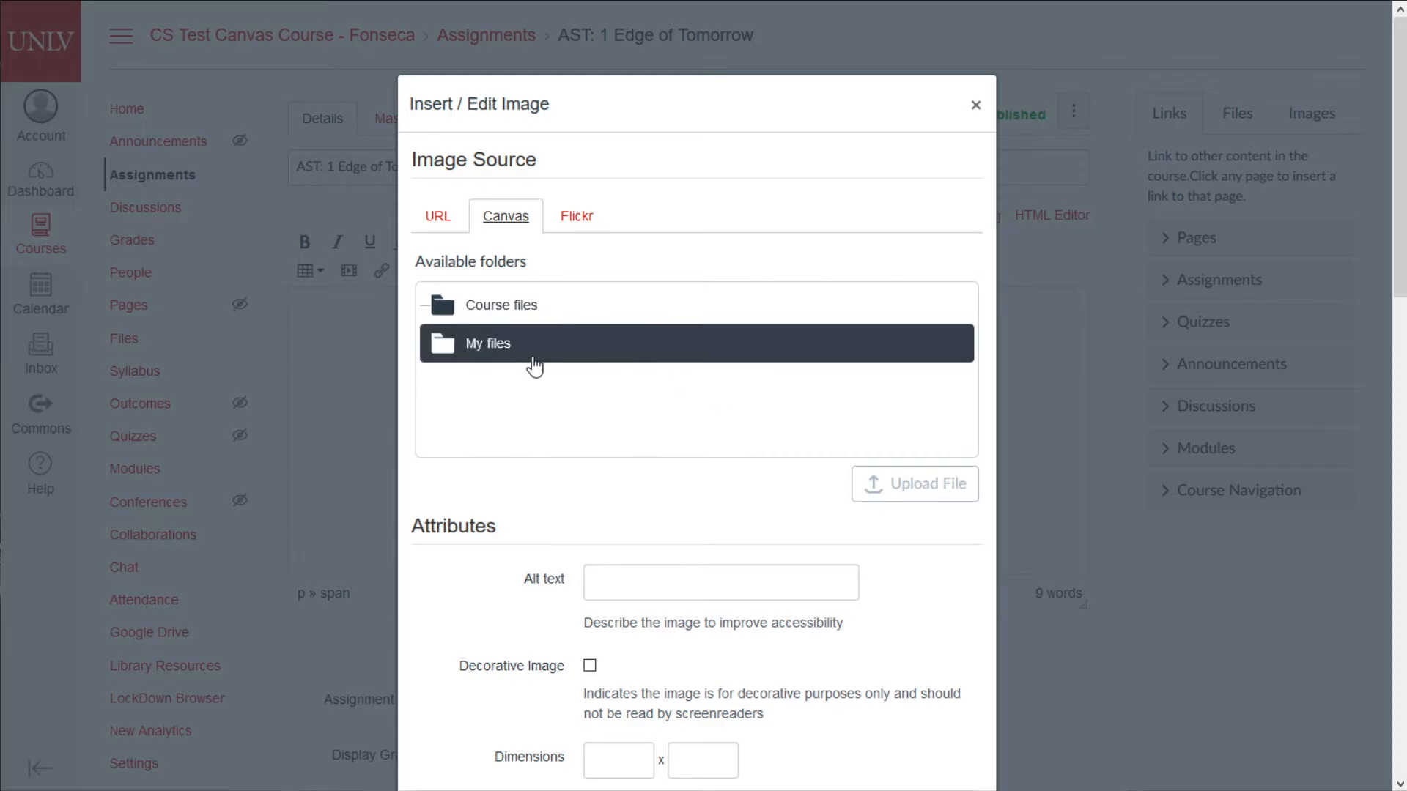
pyautogui.click(496, 308)
pyautogui.click(506, 326)
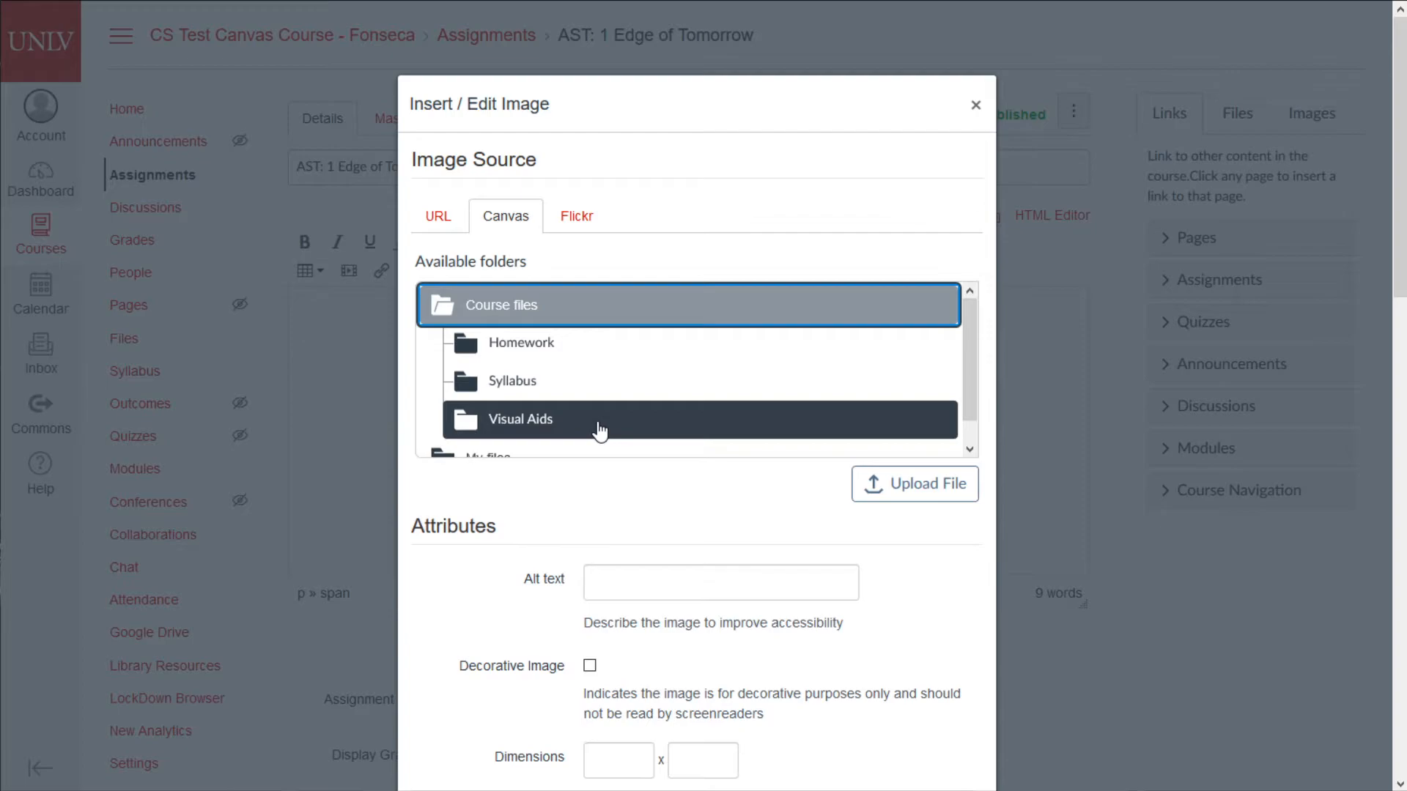
# - Choose UDF.jpg from Homework > AST1 and insert it into the description
pyautogui.click(600, 431)
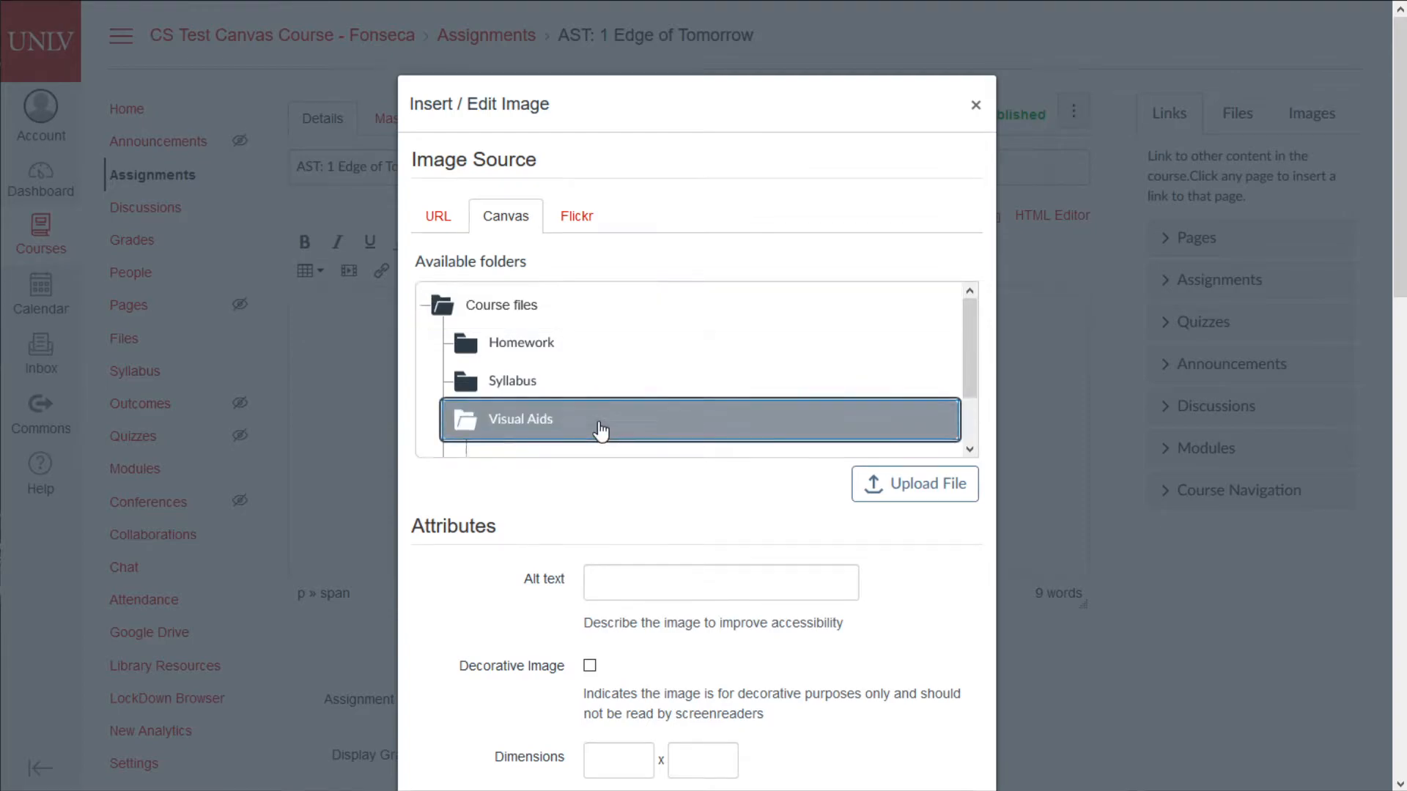
pyautogui.click(557, 350)
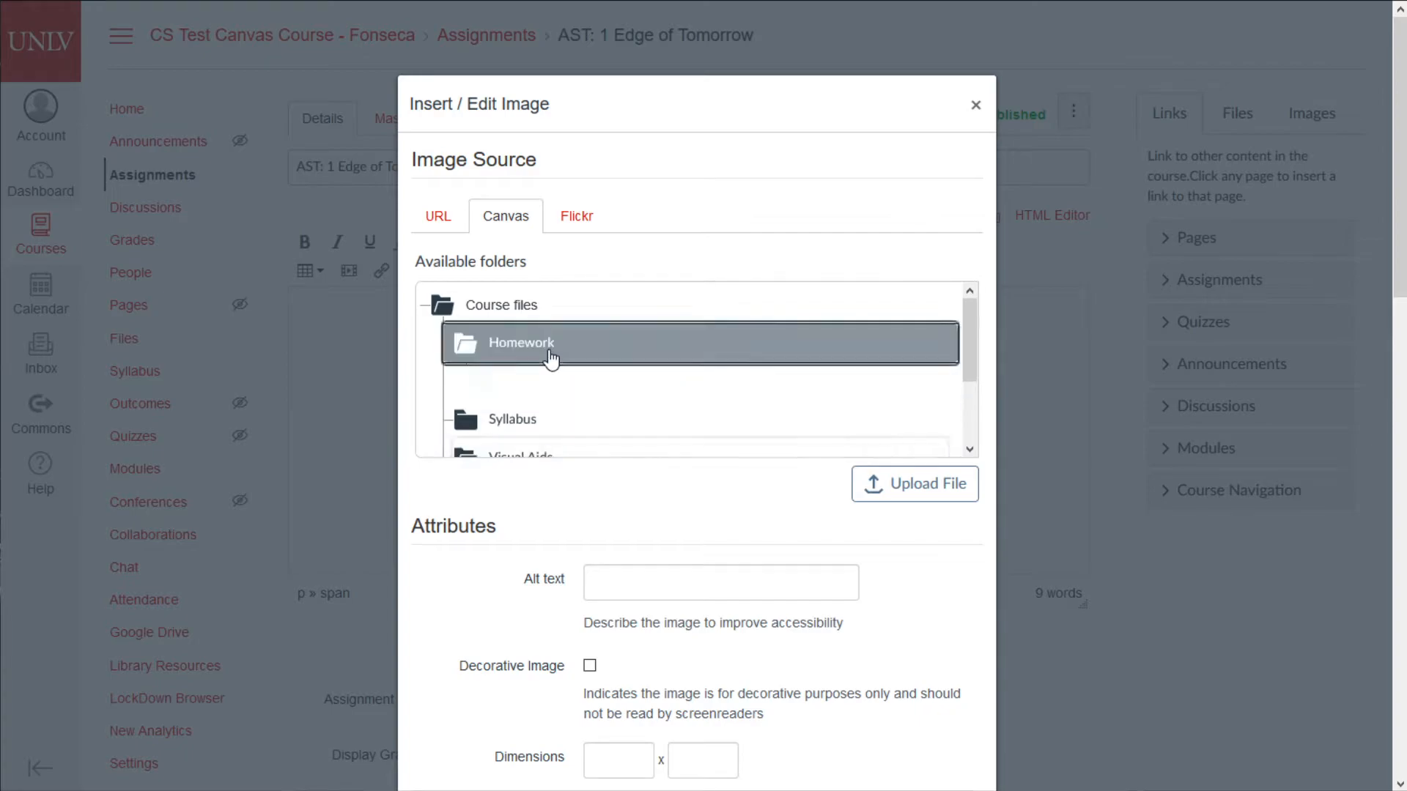
pyautogui.click(545, 393)
pyautogui.scroll(-1, 546, 395)
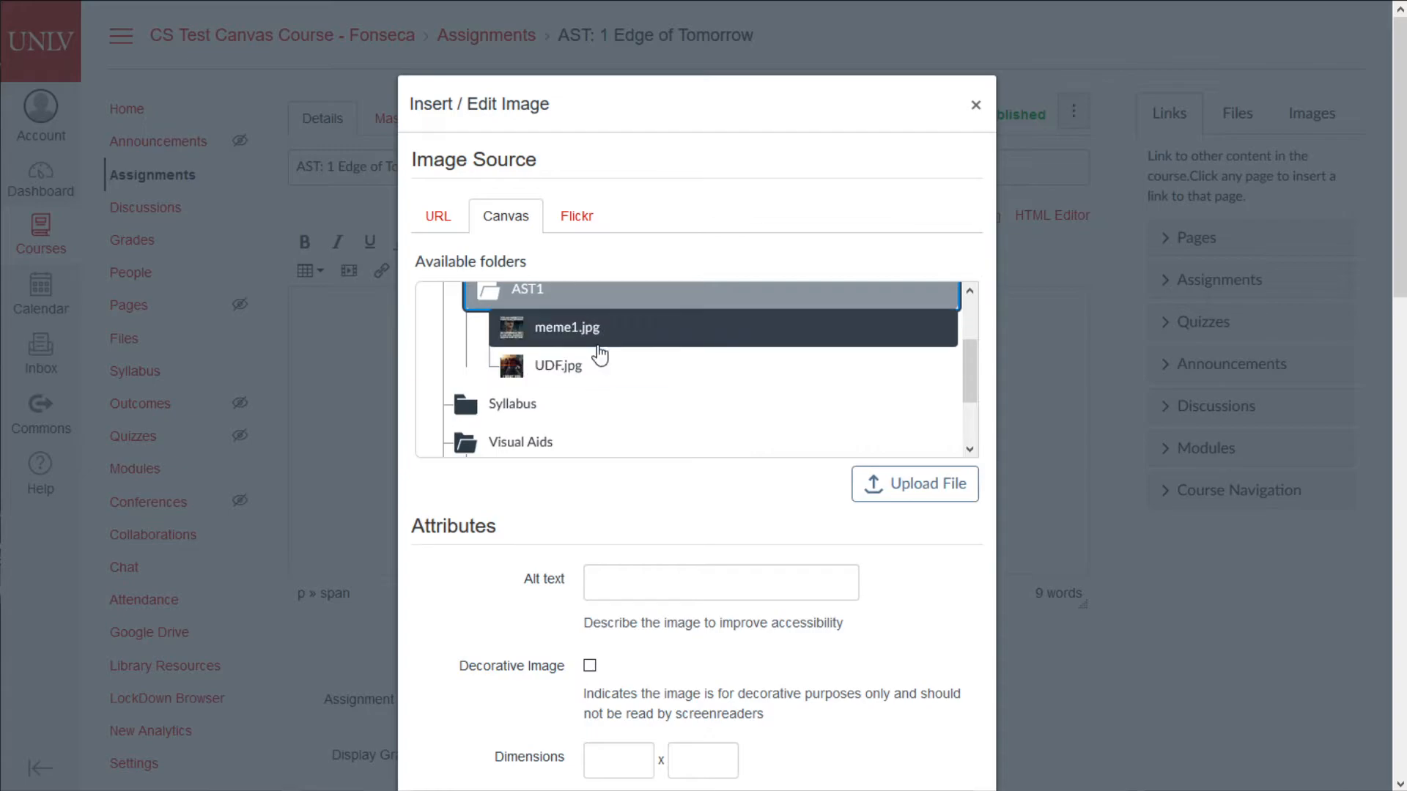
pyautogui.click(611, 379)
pyautogui.scroll(-3, 731, 549)
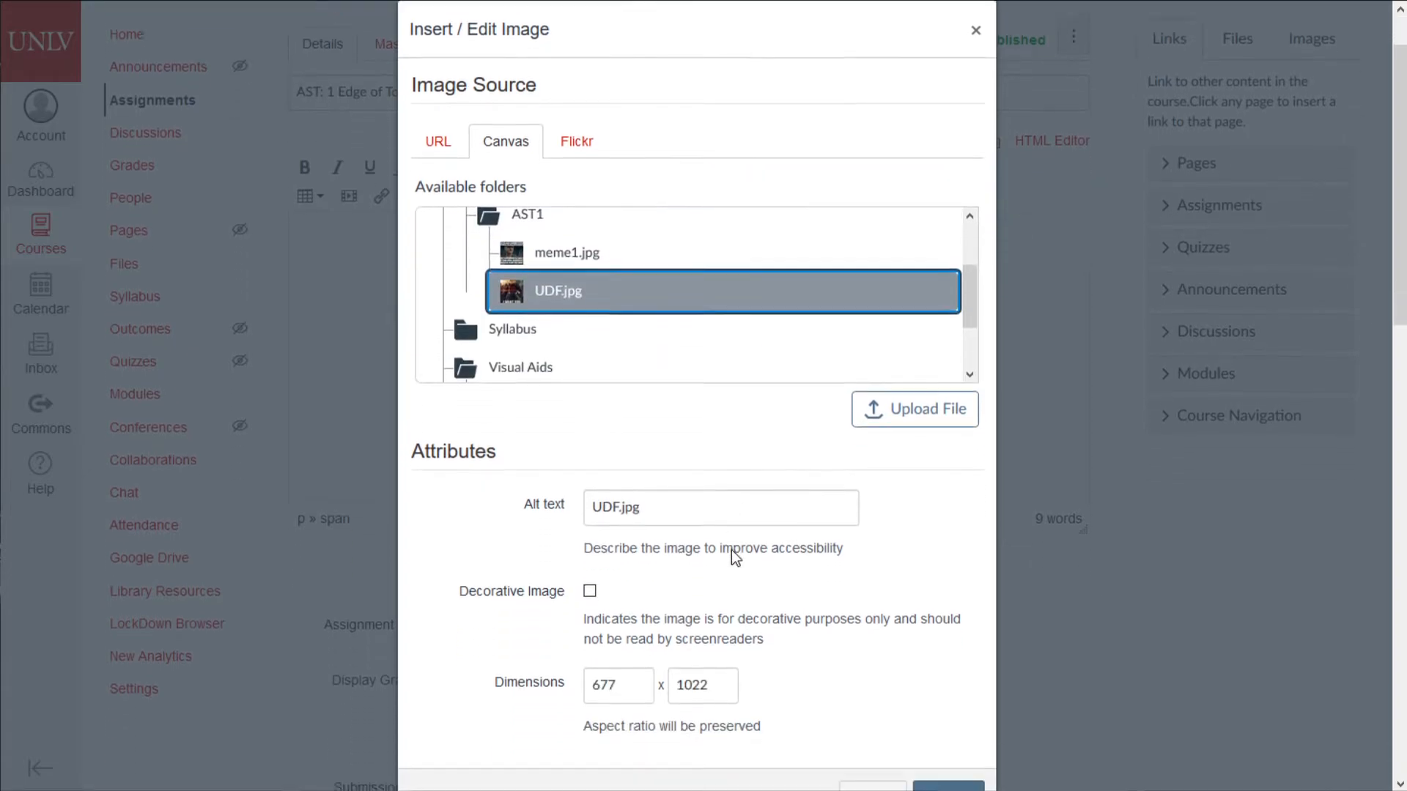
pyautogui.doubleClick(623, 566)
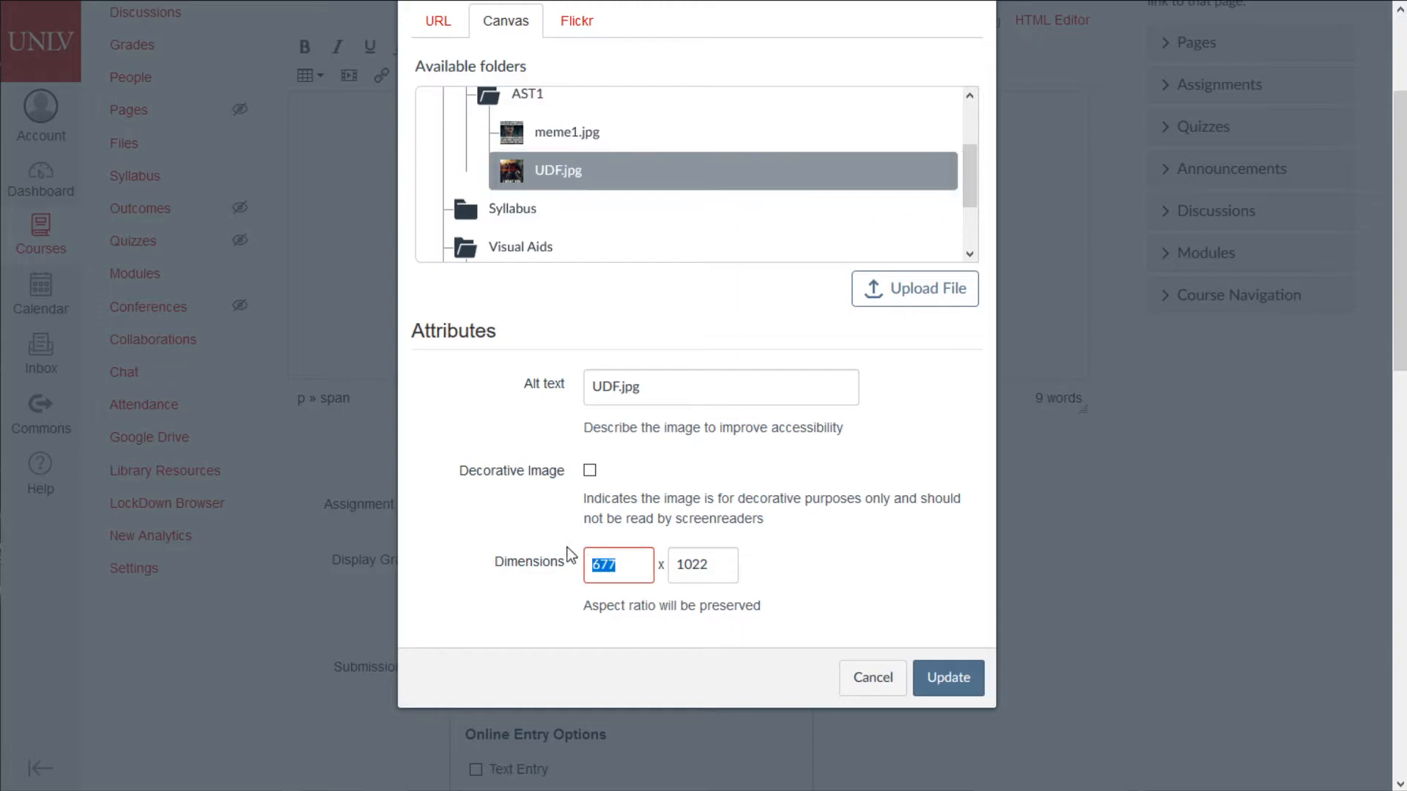
pyautogui.doubleClick(705, 564)
pyautogui.click(969, 679)
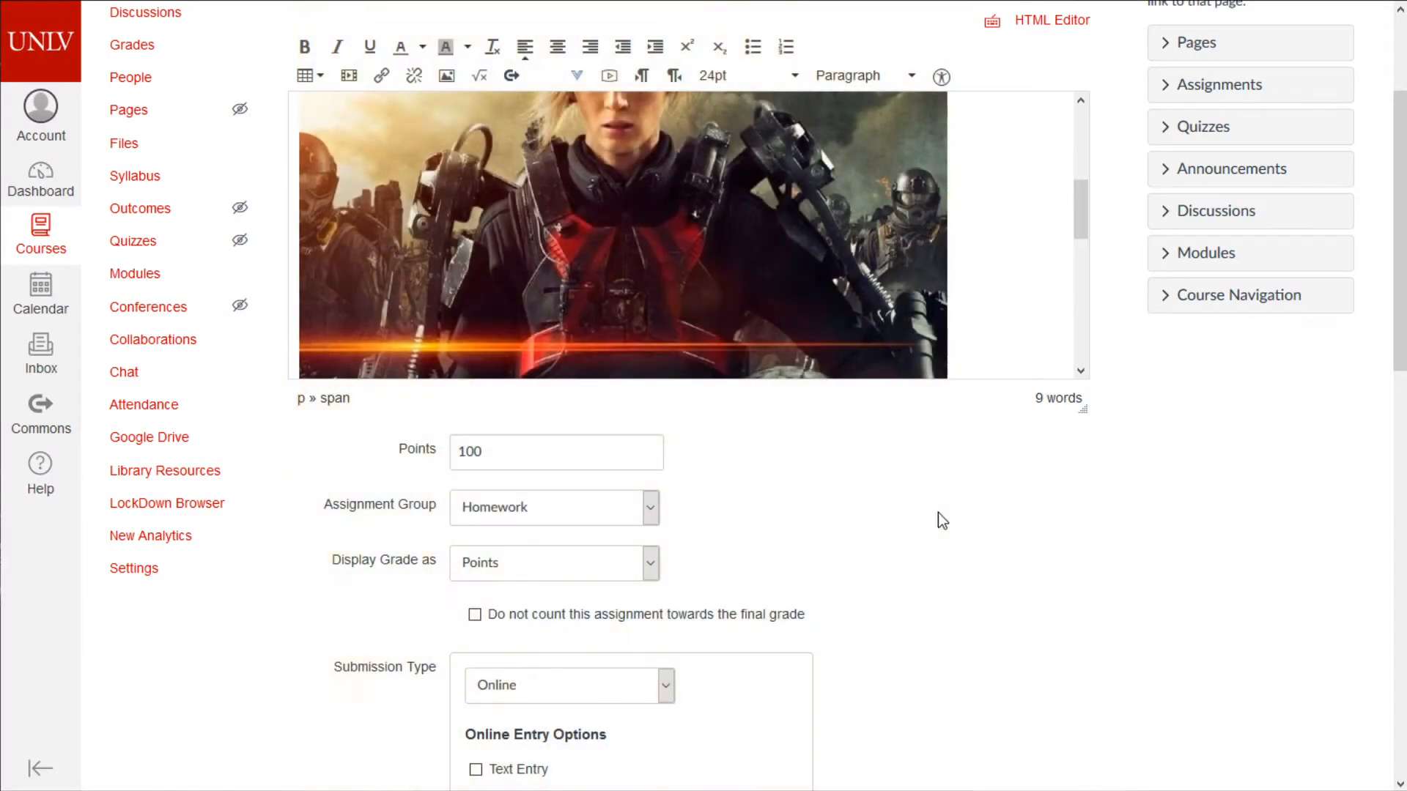
pyautogui.scroll(5, 985, 270)
# - Shrink the UDF image with its corner handle and center it
pyautogui.click(907, 382)
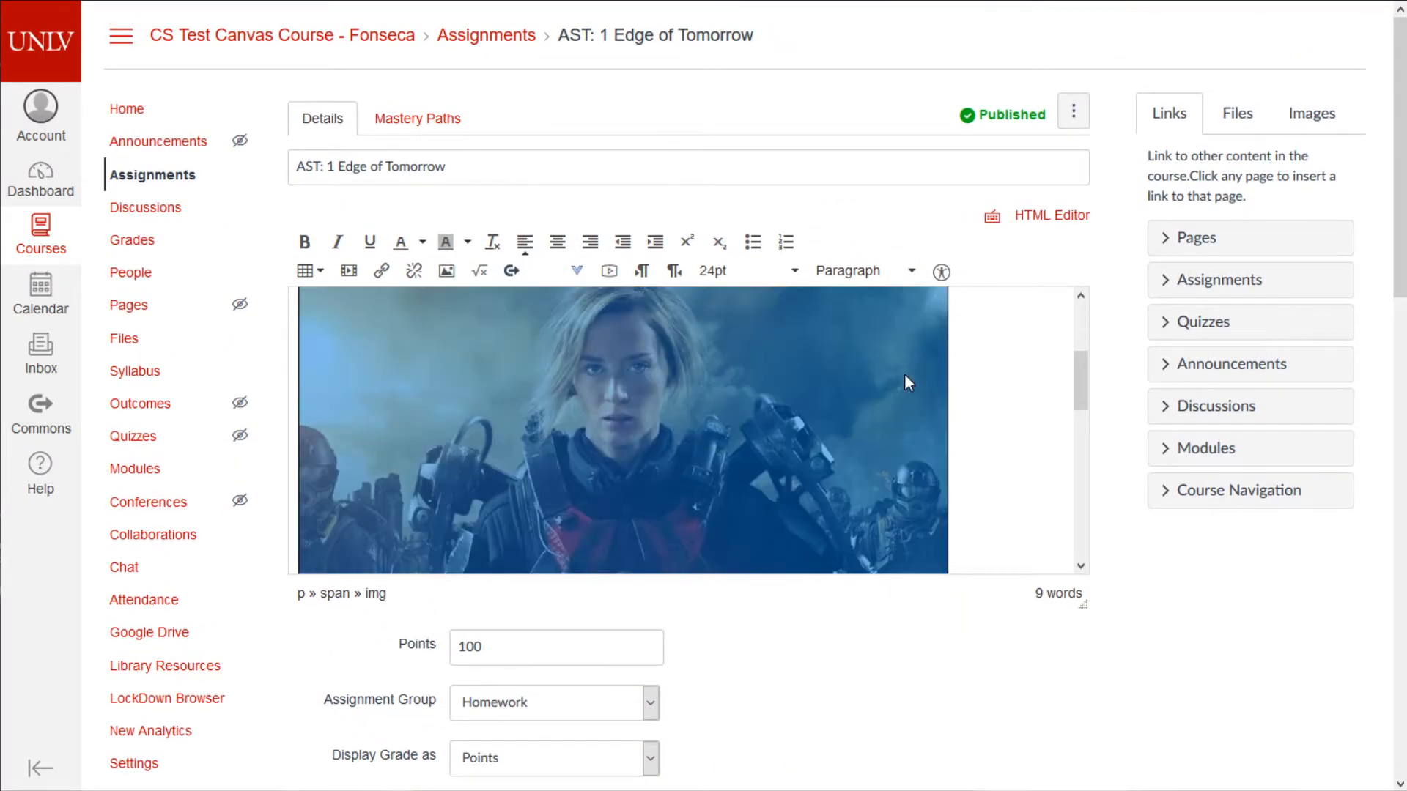
pyautogui.scroll(1, 934, 380)
pyautogui.moveTo(947, 366); pyautogui.dragTo(737, 423)
pyautogui.scroll(-1, 820, 428)
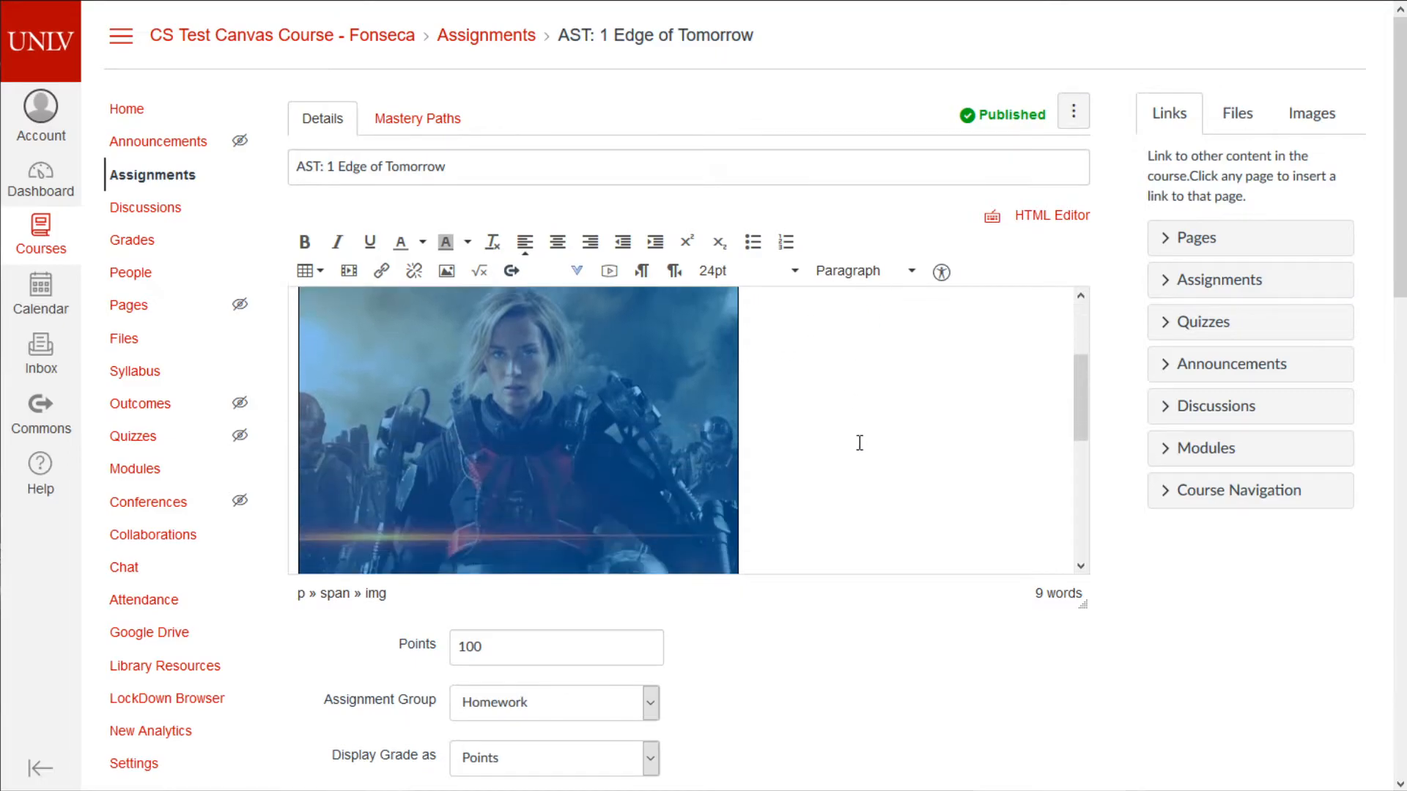
pyautogui.click(555, 249)
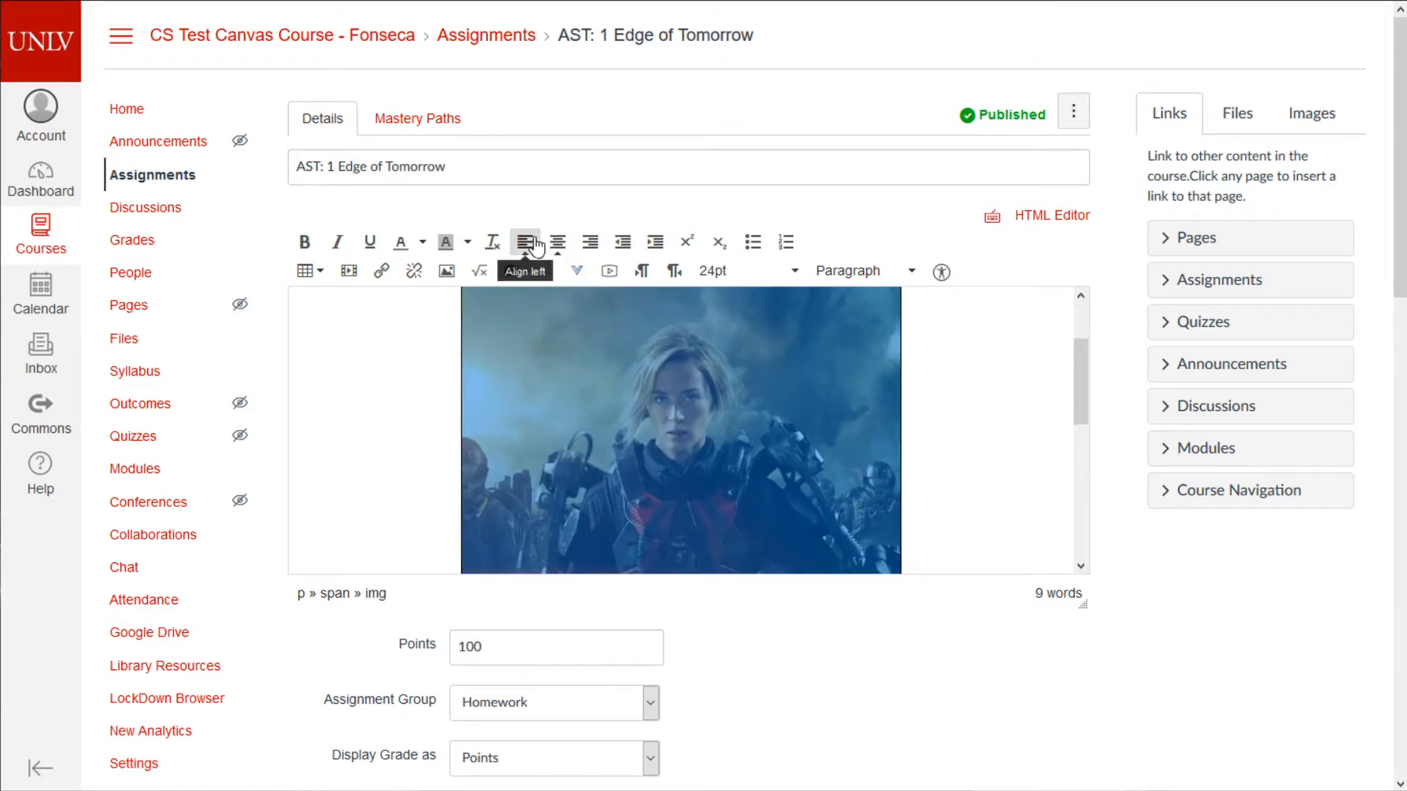
pyautogui.click(525, 241)
pyautogui.click(590, 241)
pyautogui.click(557, 241)
pyautogui.click(525, 242)
pyautogui.click(557, 242)
pyautogui.scroll(1, 810, 372)
pyautogui.scroll(-4, 958, 487)
# - Add a 'More text' line below the image and set it to 12pt
pyautogui.click(974, 508)
pyautogui.scroll(-1, 967, 505)
pyautogui.scroll(-1, 655, 257)
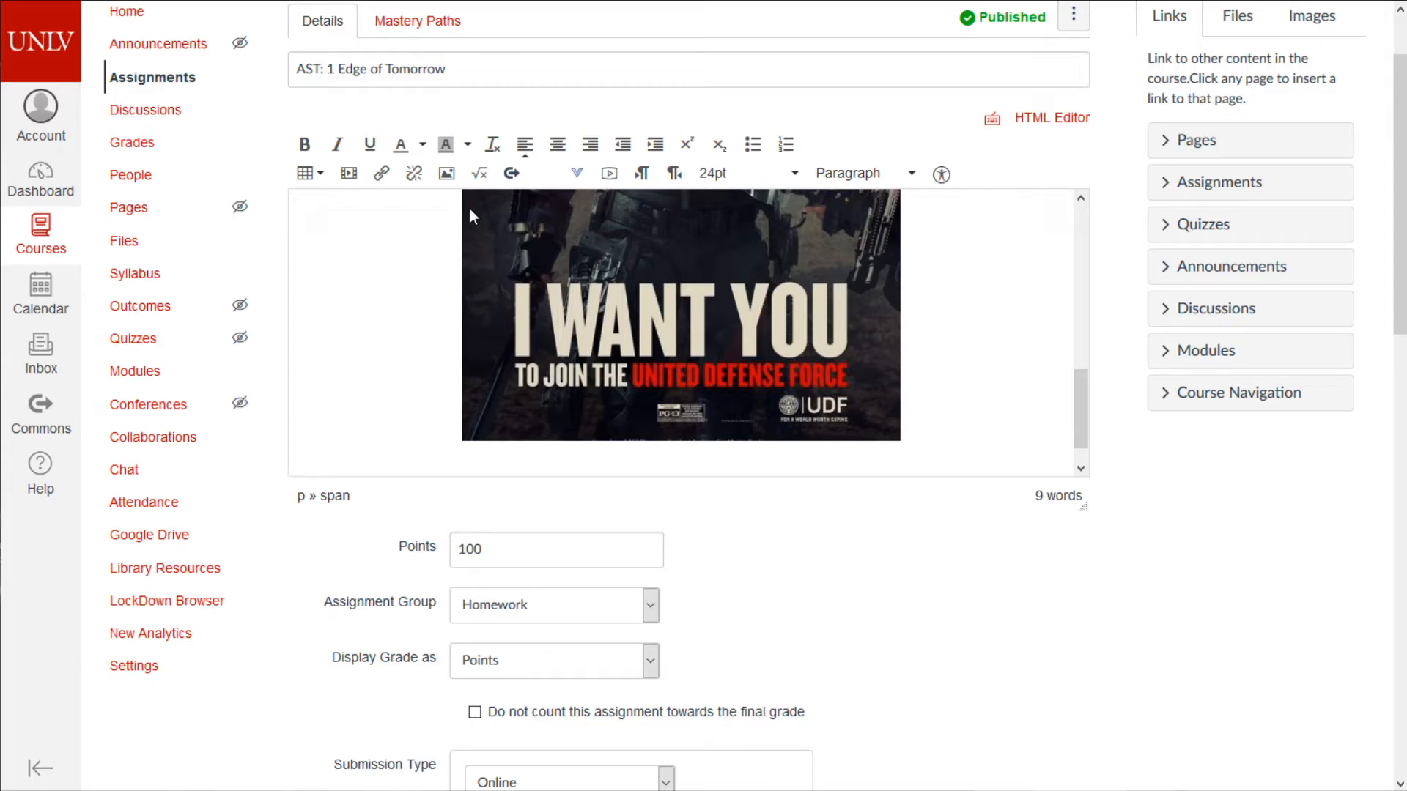
pyautogui.press('Return')
pyautogui.write('More test')
pyautogui.press('BackSpace')
pyautogui.press('BackSpace')
pyautogui.write('xt')
pyautogui.hotkey('shift', 'Home')
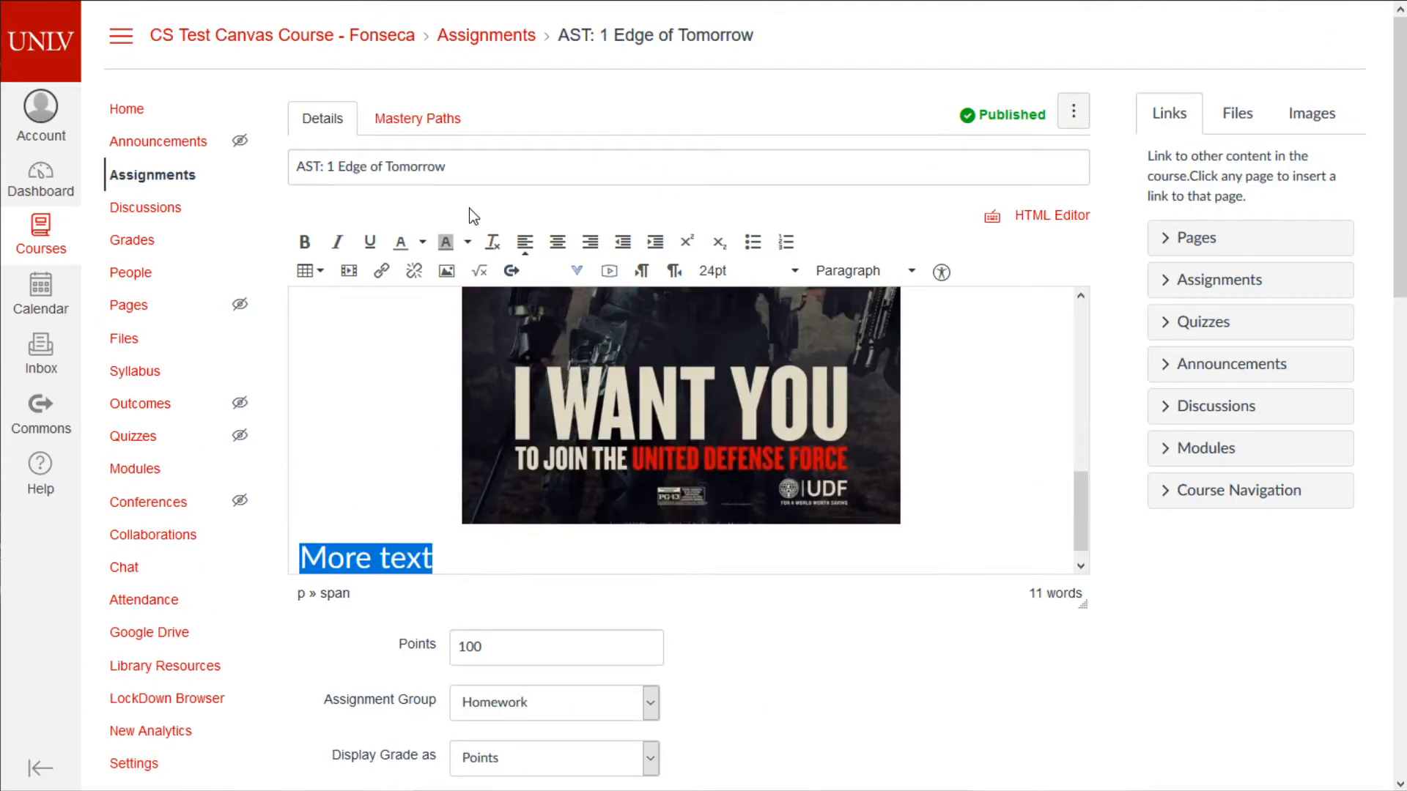
pyautogui.click(740, 273)
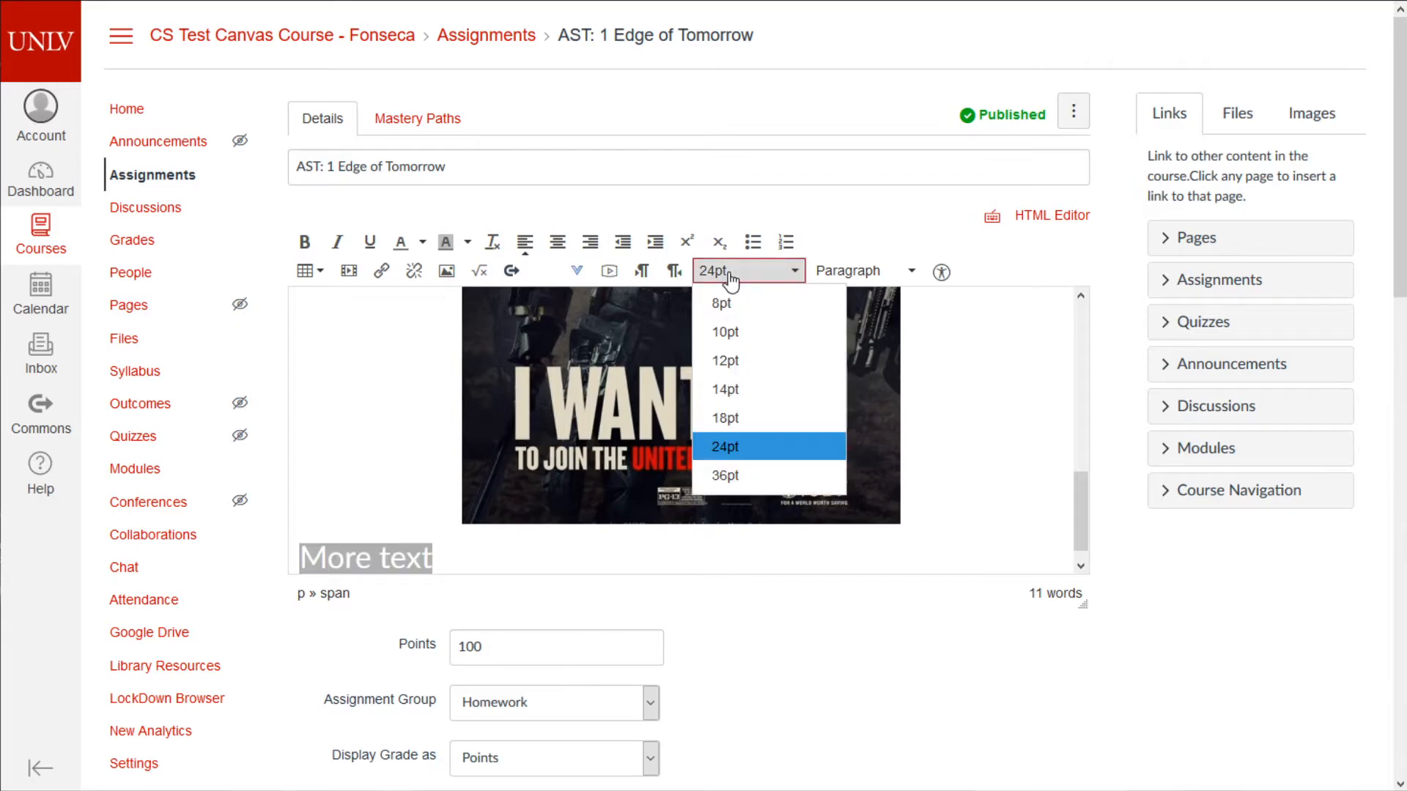
pyautogui.click(756, 361)
# - Add an empty paragraph below the 'More text' line
pyautogui.scroll(-10, 688, 450)
pyautogui.click(404, 449)
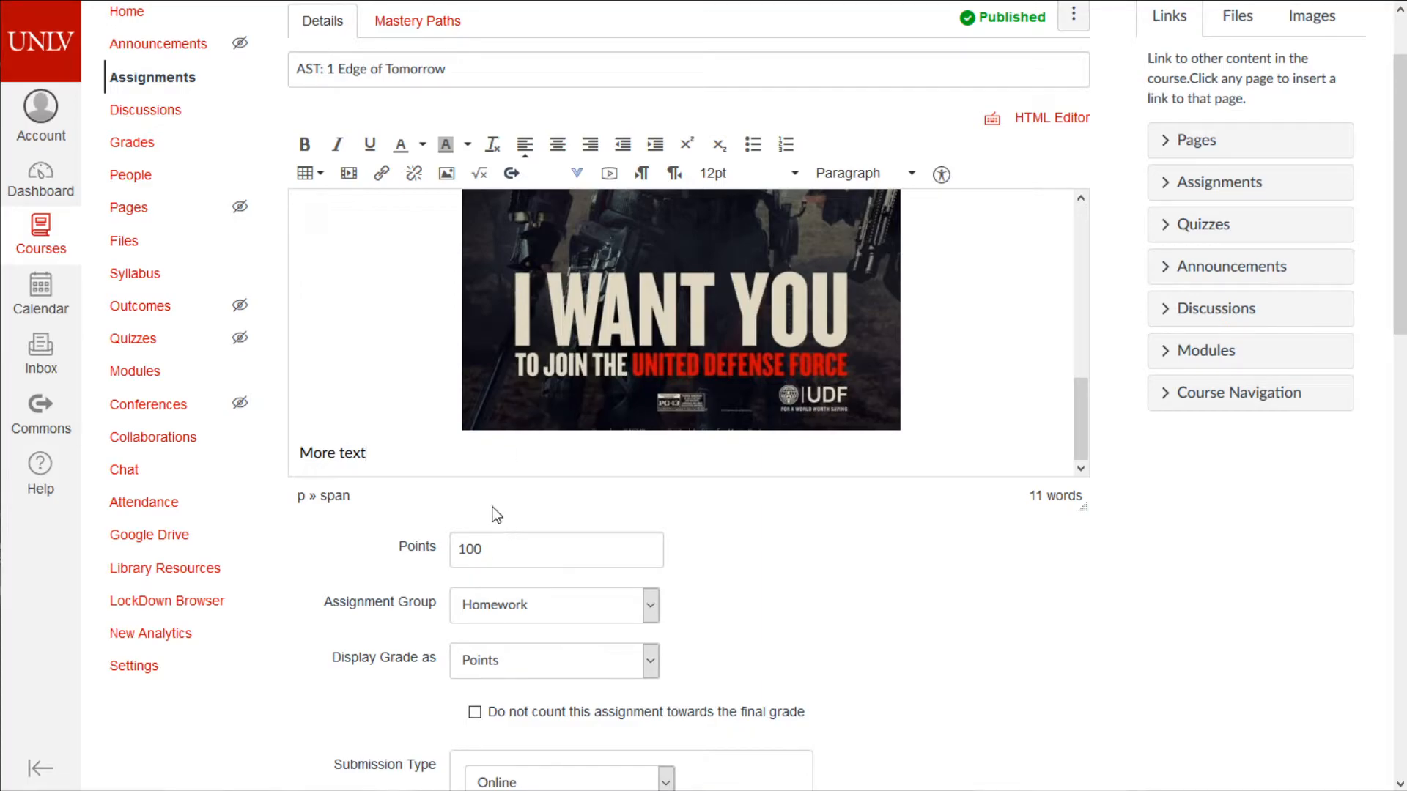
pyautogui.scroll(5, 933, 418)
pyautogui.scroll(-5, 806, 440)
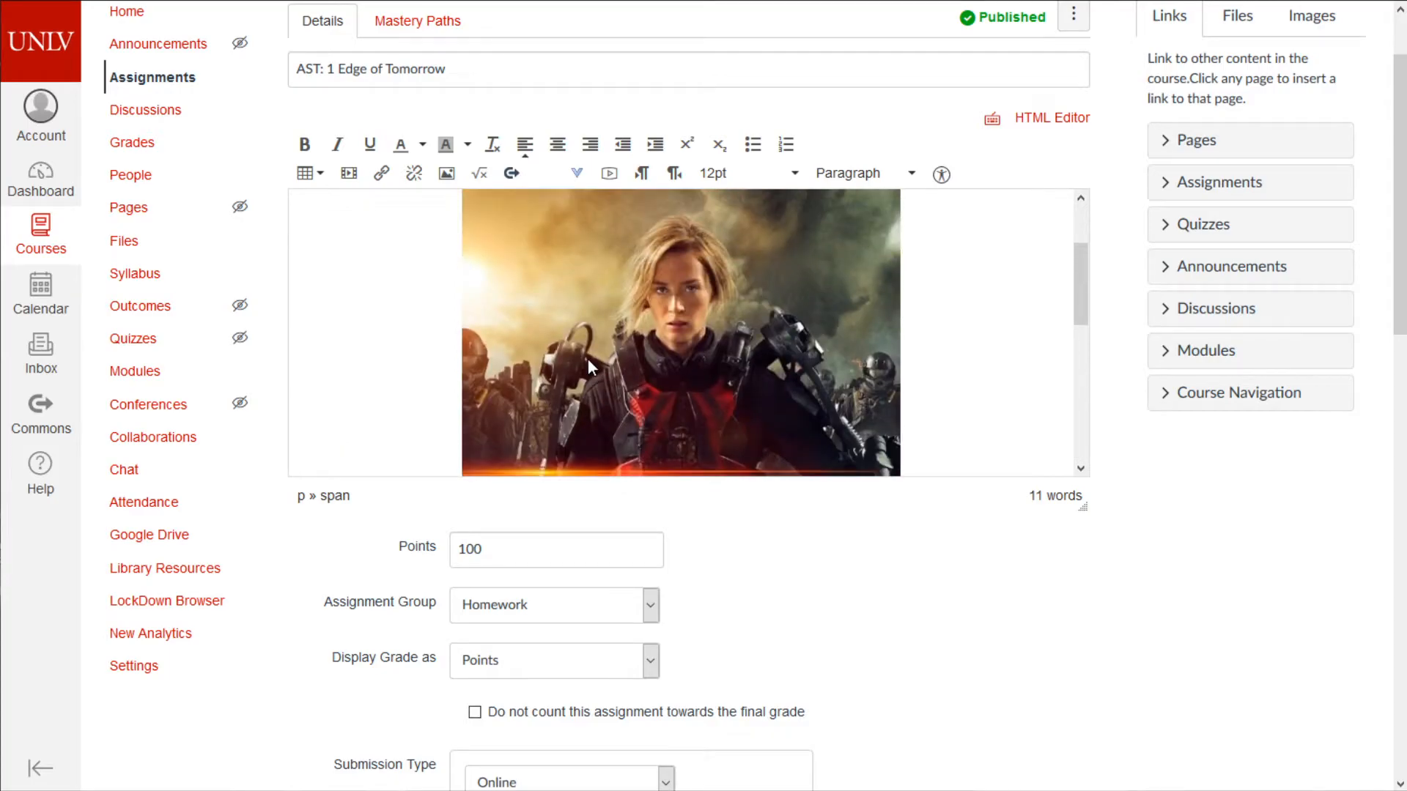
pyautogui.press('Return')
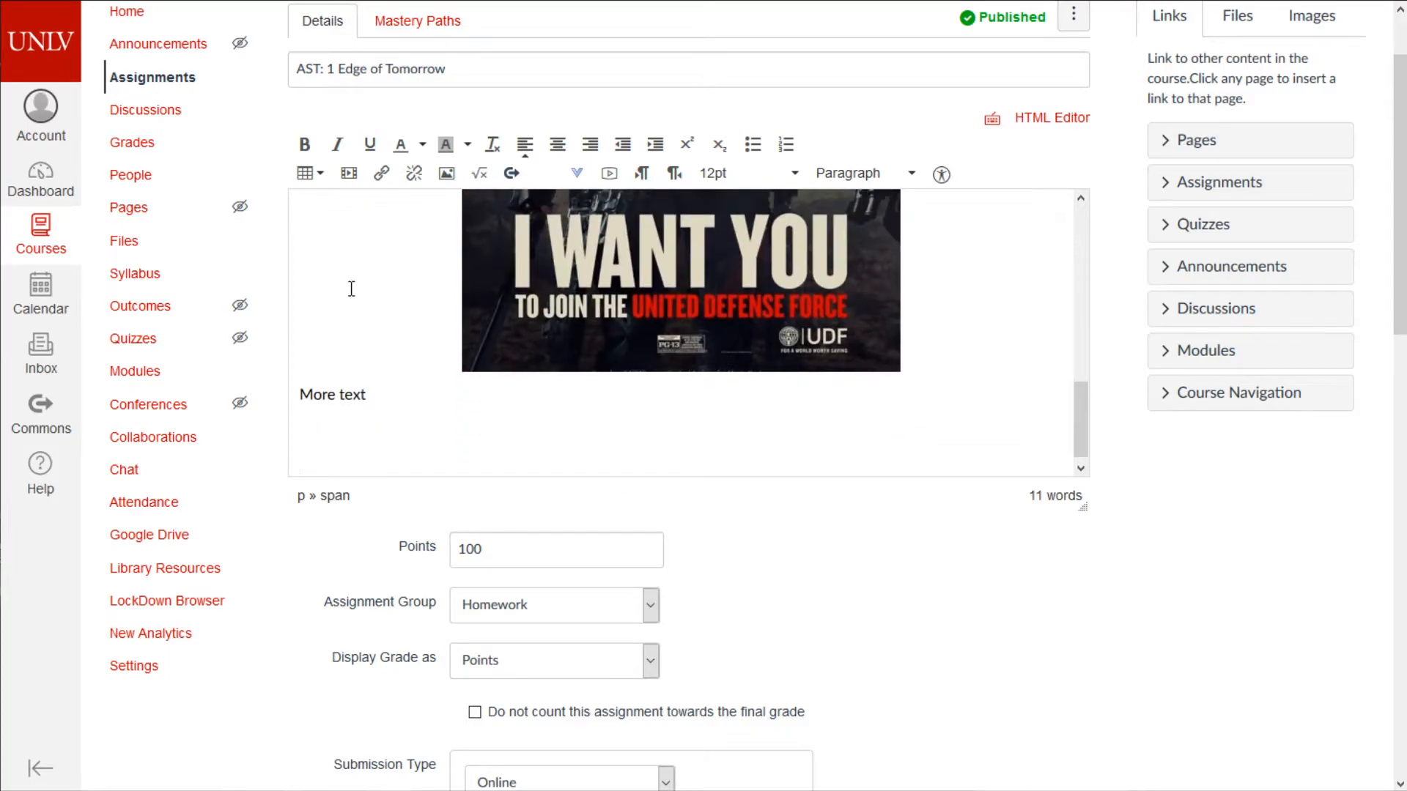
pyautogui.click(446, 173)
# - Insert meme1.jpg from Course files > Homework > AST1 into the description
pyautogui.click(499, 227)
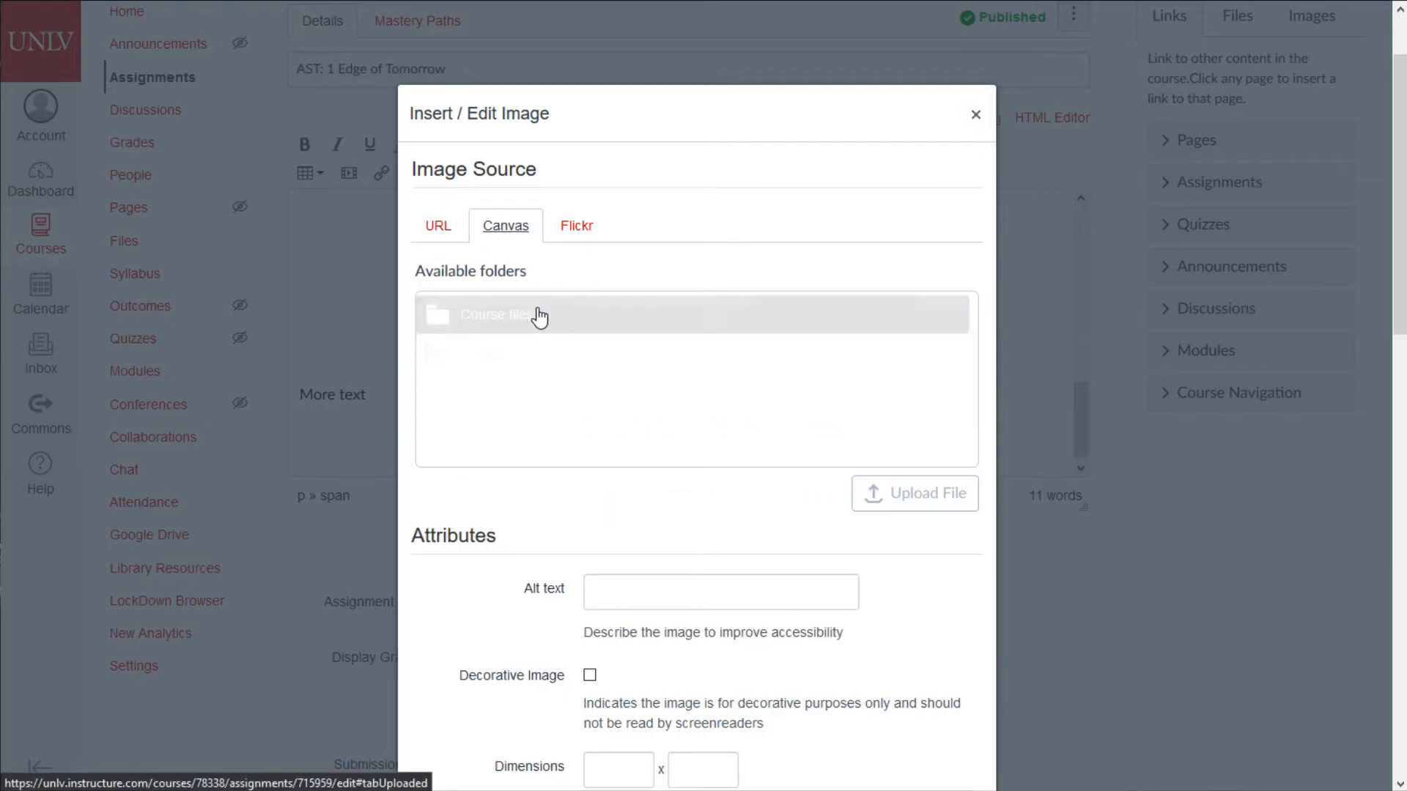
pyautogui.click(480, 315)
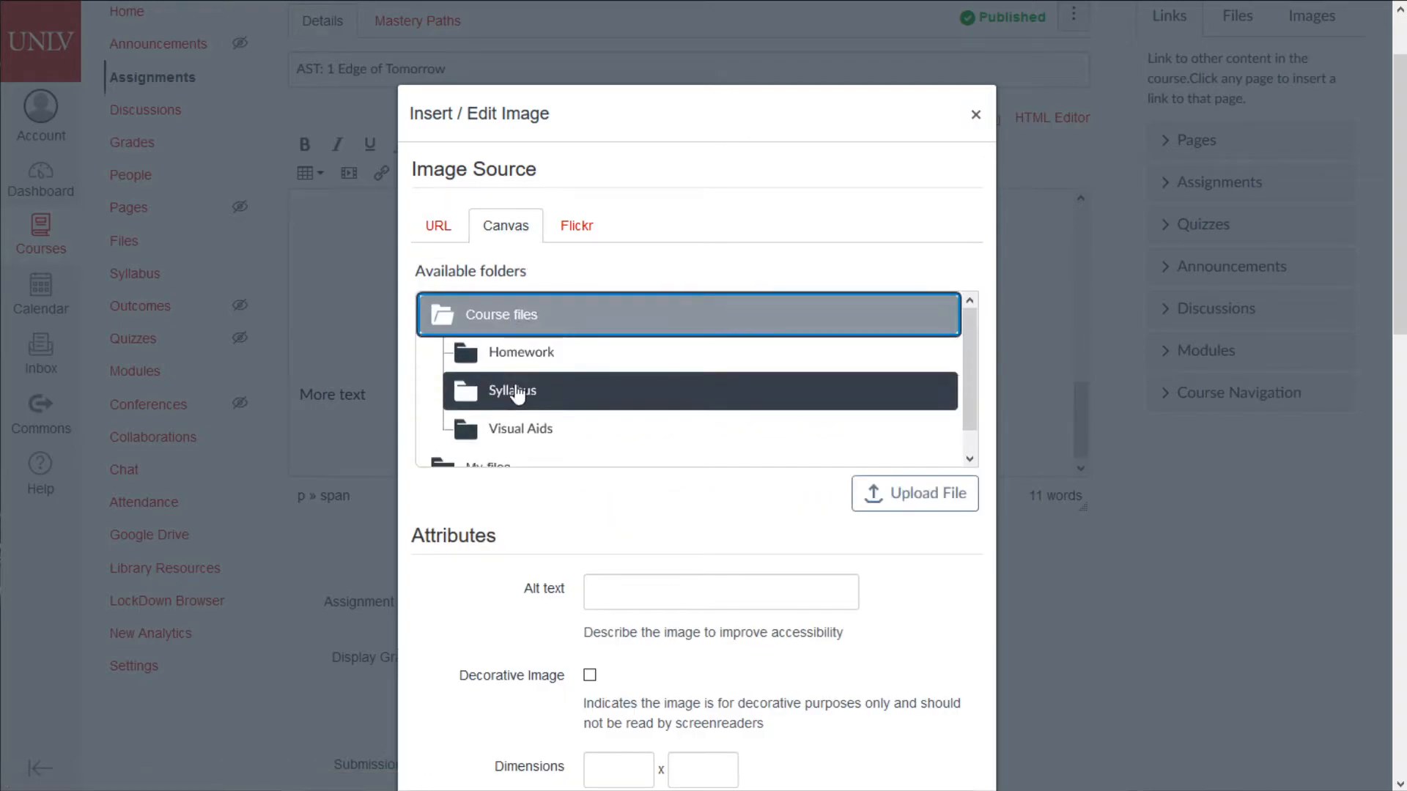
pyautogui.click(555, 432)
pyautogui.scroll(-1, 550, 428)
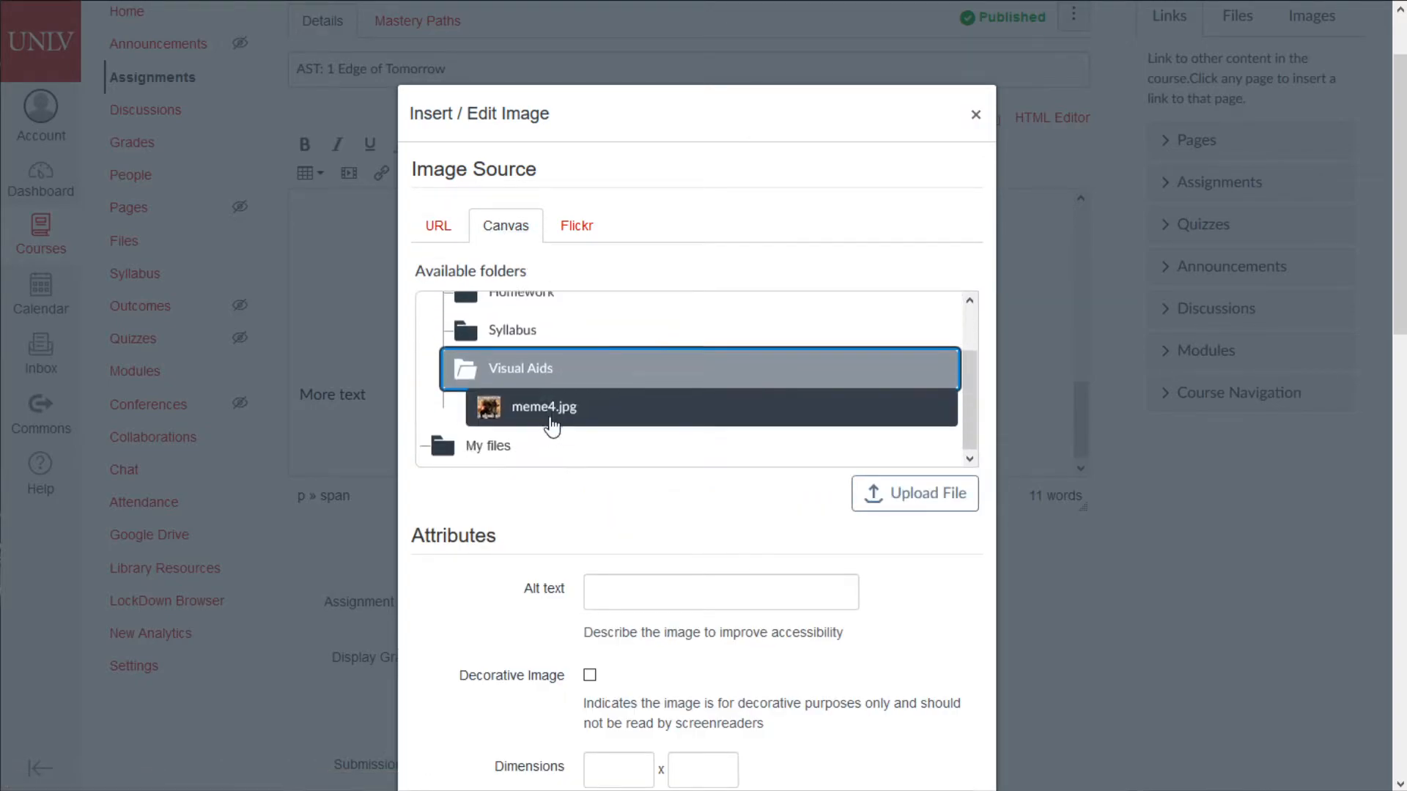
pyautogui.scroll(1, 550, 381)
pyautogui.click(553, 359)
pyautogui.click(556, 396)
pyautogui.scroll(-1, 572, 424)
pyautogui.click(527, 337)
pyautogui.scroll(-2, 596, 396)
pyautogui.scroll(-3, 718, 493)
pyautogui.click(853, 599)
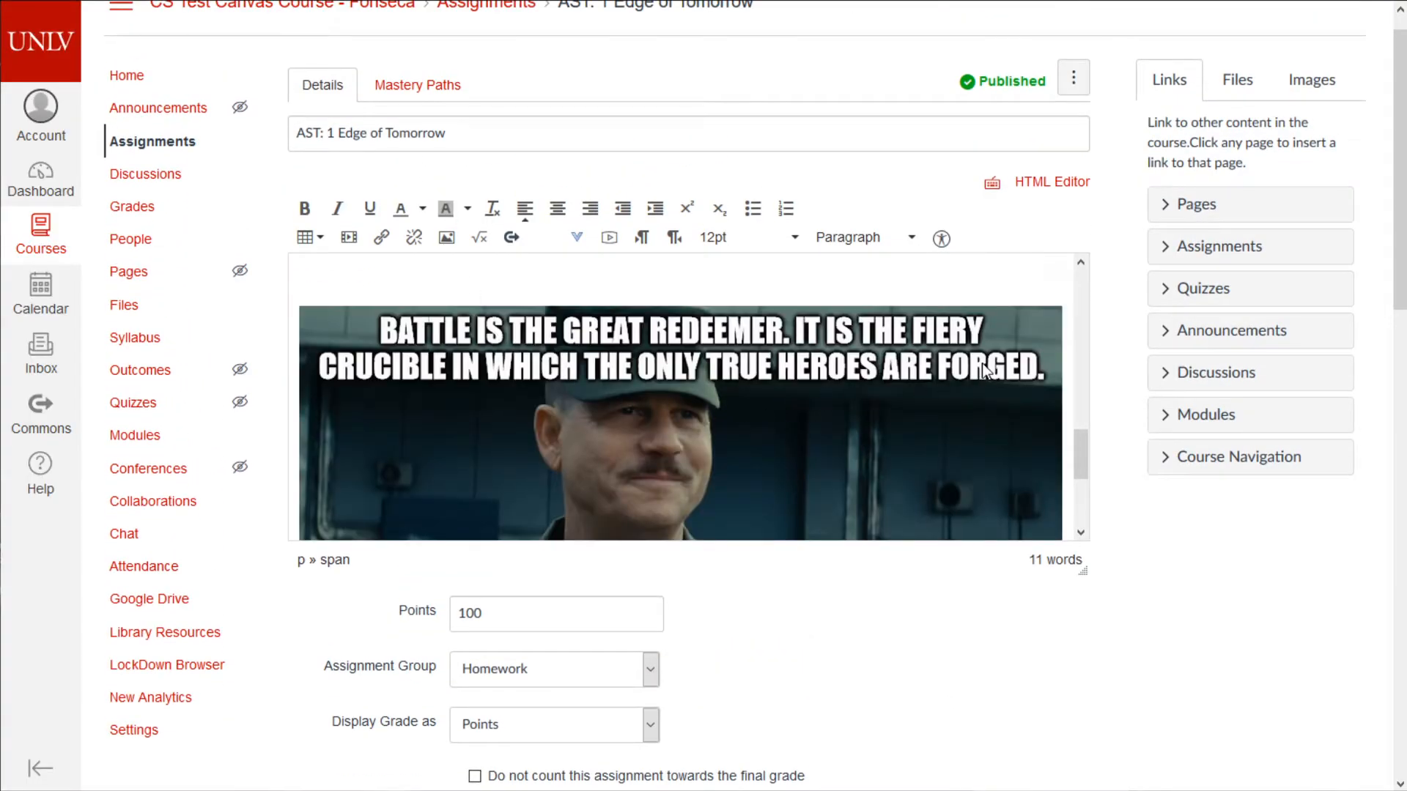
# - Shrink the inserted battle meme with its corner handle
pyautogui.scroll(-3, 983, 370)
pyautogui.click(982, 371)
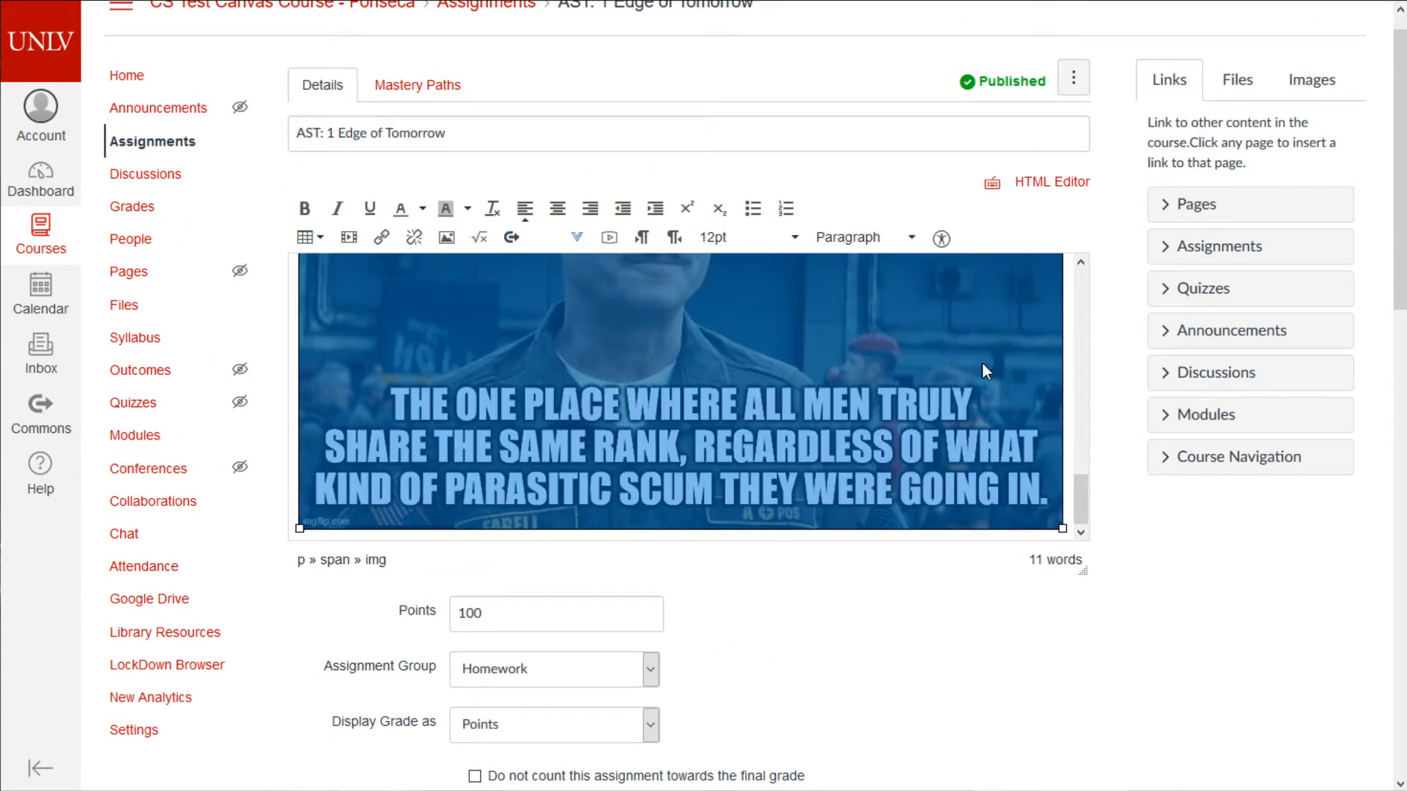
pyautogui.scroll(3, 1026, 410)
pyautogui.moveTo(1061, 284); pyautogui.dragTo(563, 399)
pyautogui.click(668, 424)
pyautogui.scroll(1, 400, 419)
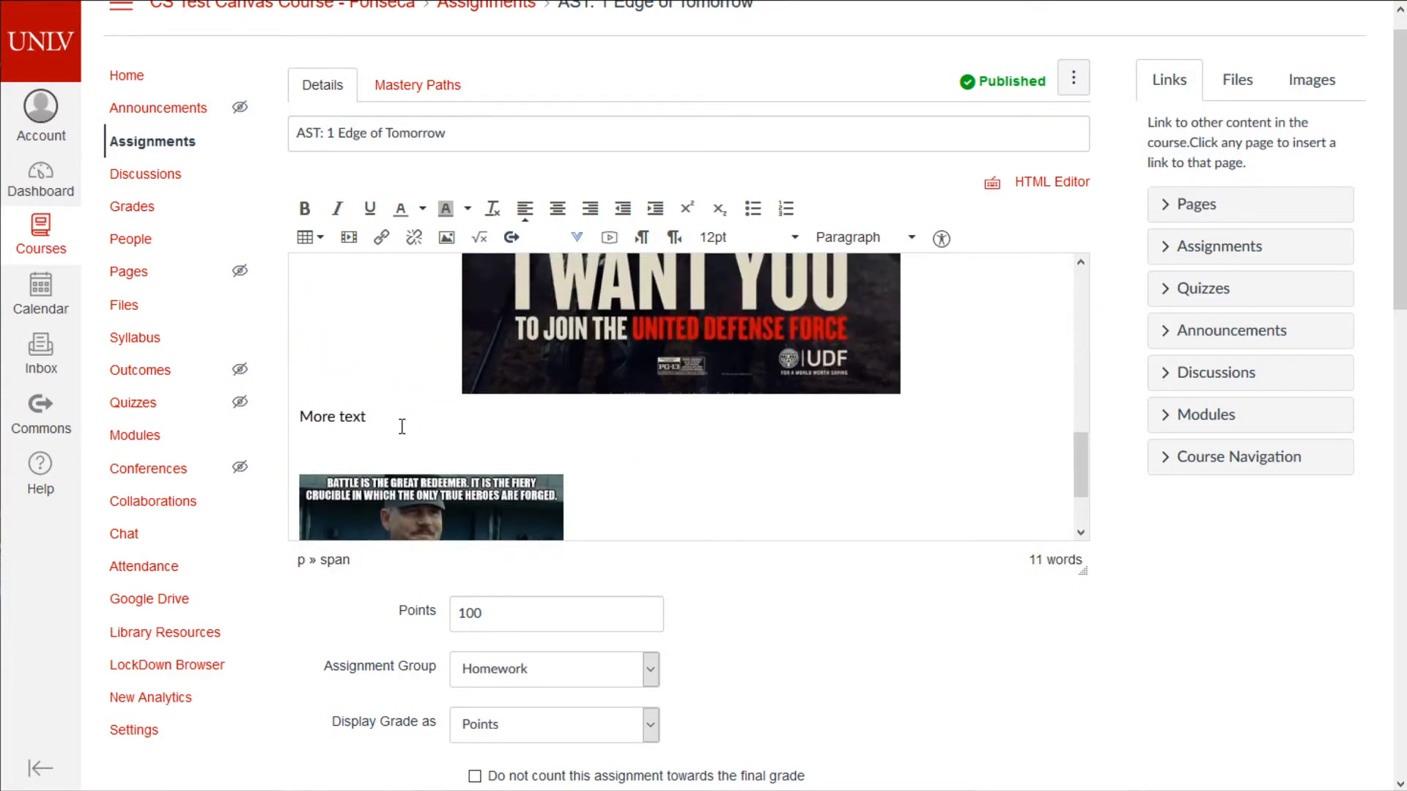
pyautogui.scroll(2, 439, 416)
pyautogui.scroll(-3, 578, 515)
# - Type 'Assignment PDF:' on a new line below the meme
pyautogui.press('Return')
pyautogui.press('Return')
pyautogui.press('Return')
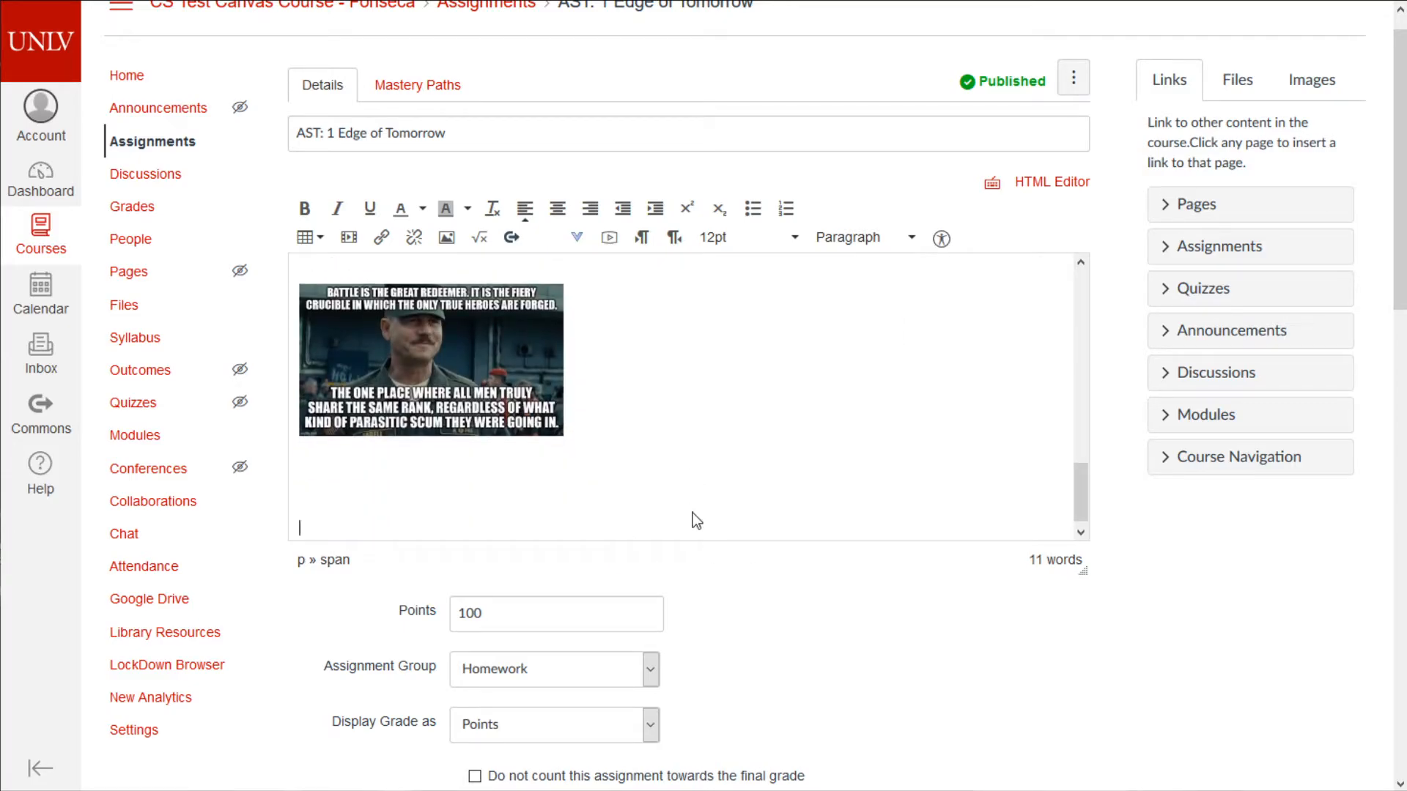
pyautogui.write('Assignment')
pyautogui.scroll(-1, 743, 505)
pyautogui.write('PDF:')
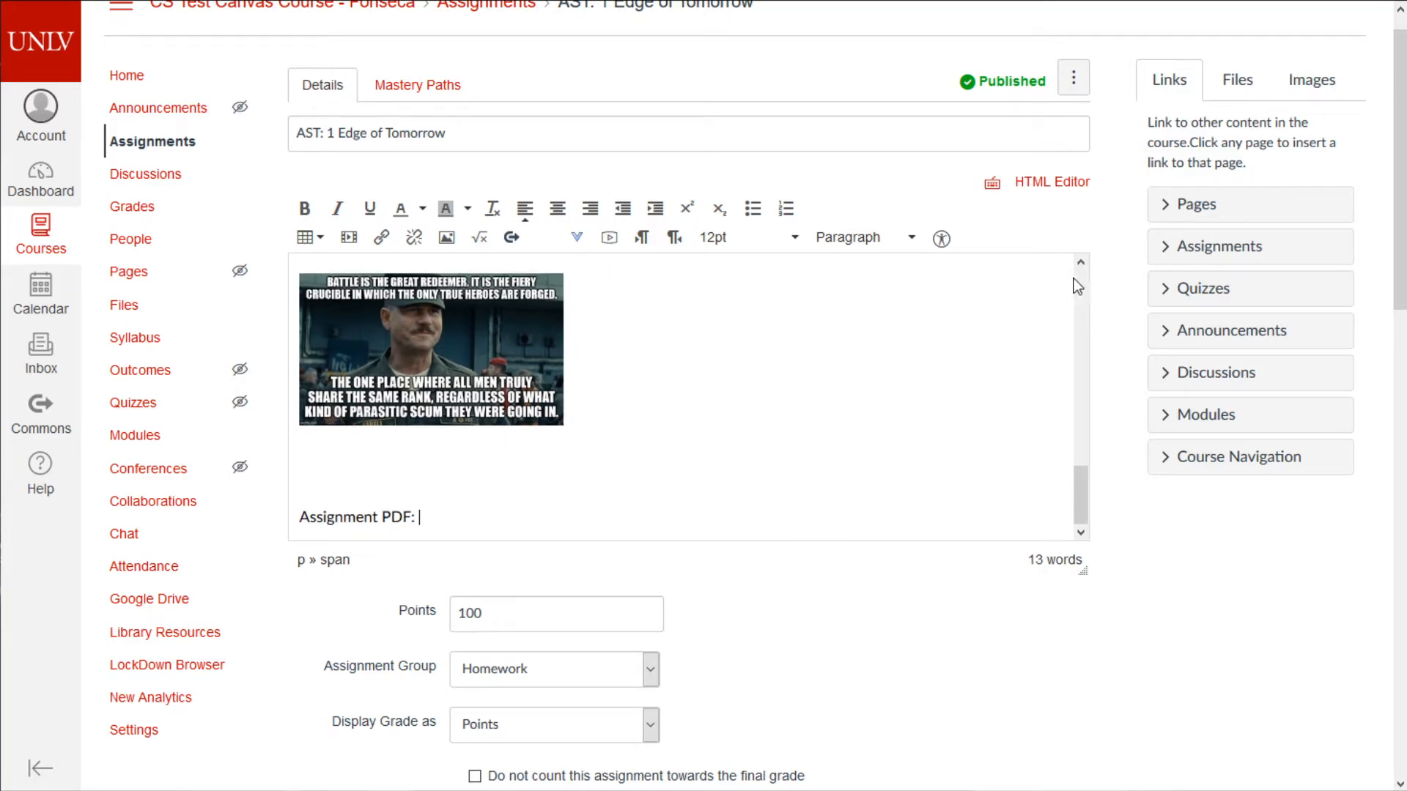
# - Insert meme4.jpg from the sidebar Images list and delete the old battle meme
pyautogui.click(1257, 85)
pyautogui.click(1314, 86)
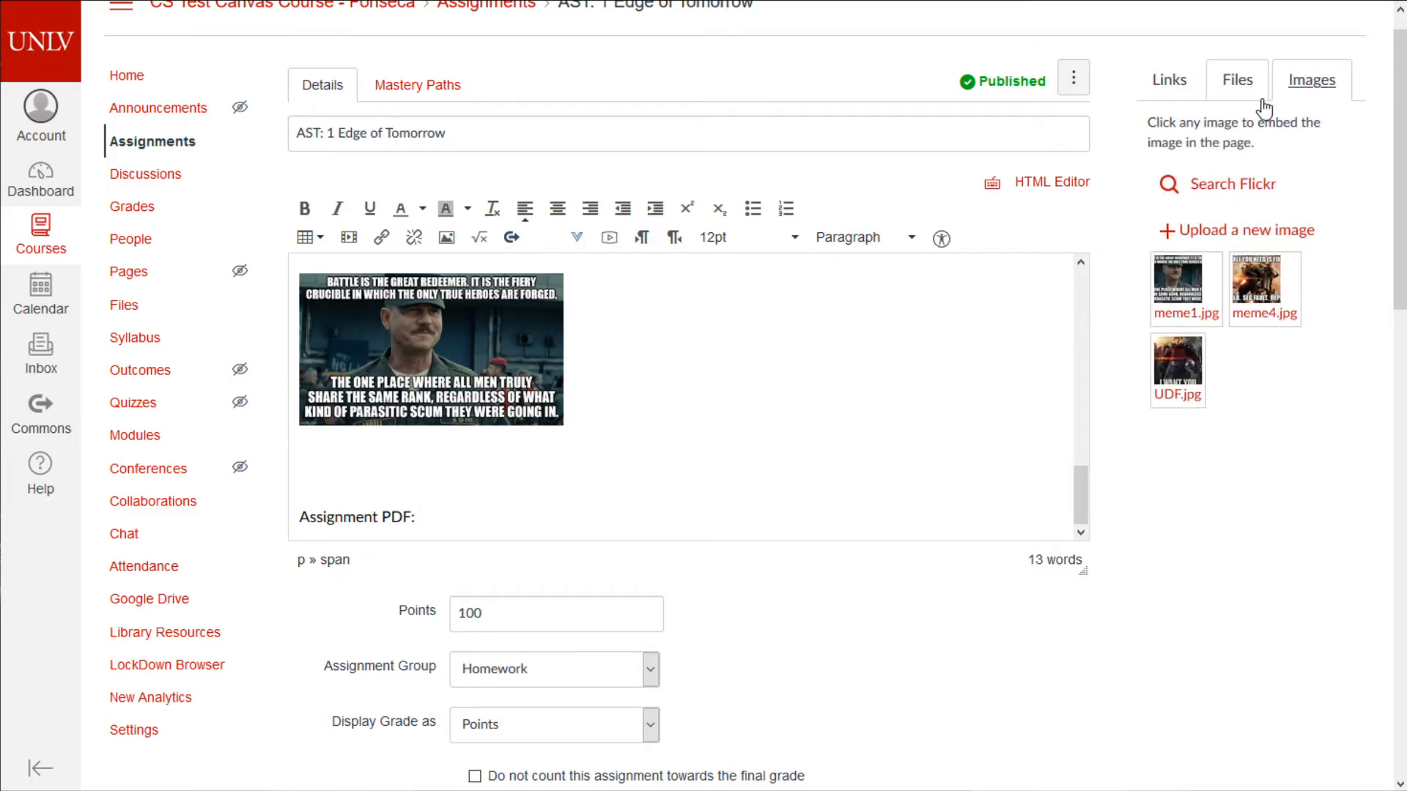
pyautogui.click(644, 460)
pyautogui.click(1248, 289)
pyautogui.scroll(-5, 673, 472)
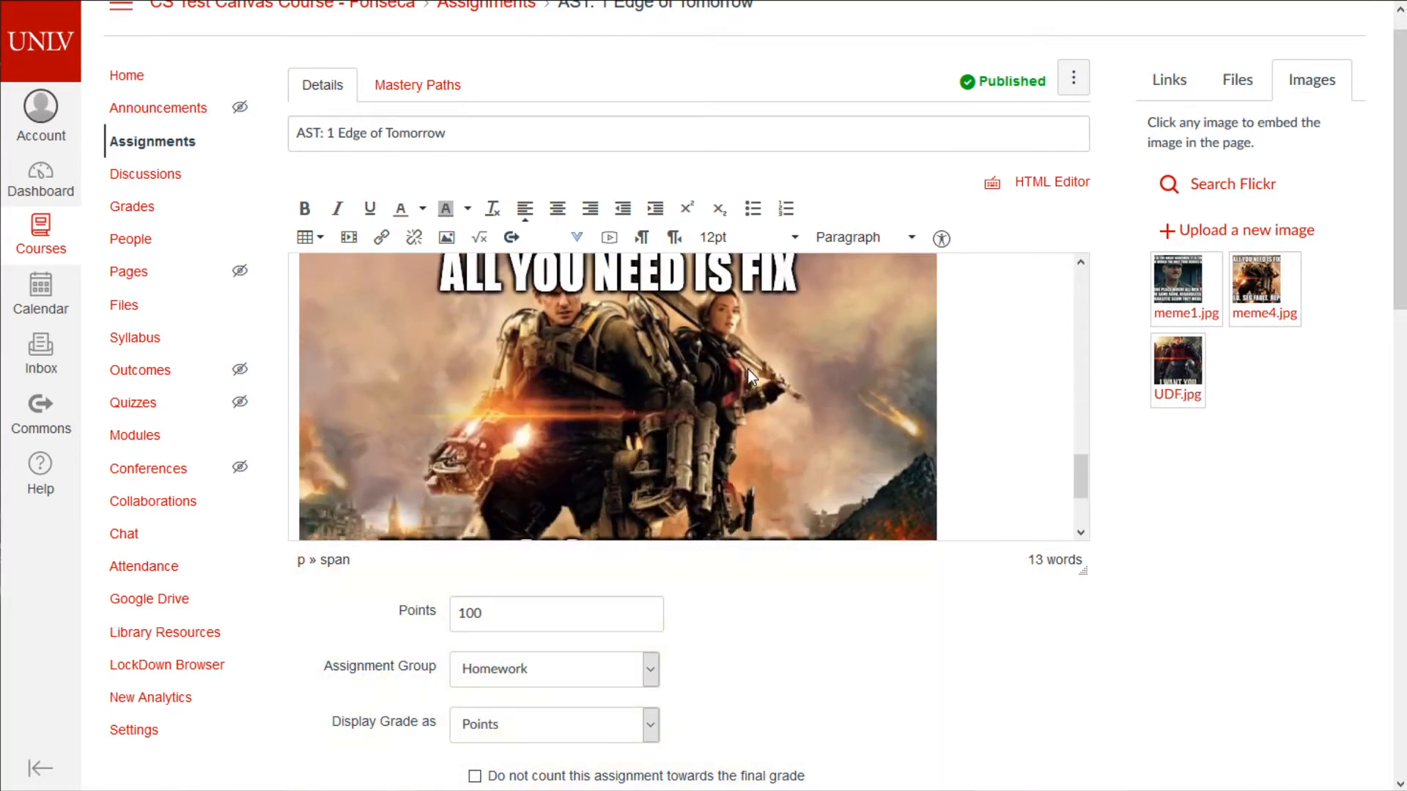
pyautogui.click(763, 368)
pyautogui.scroll(3, 764, 368)
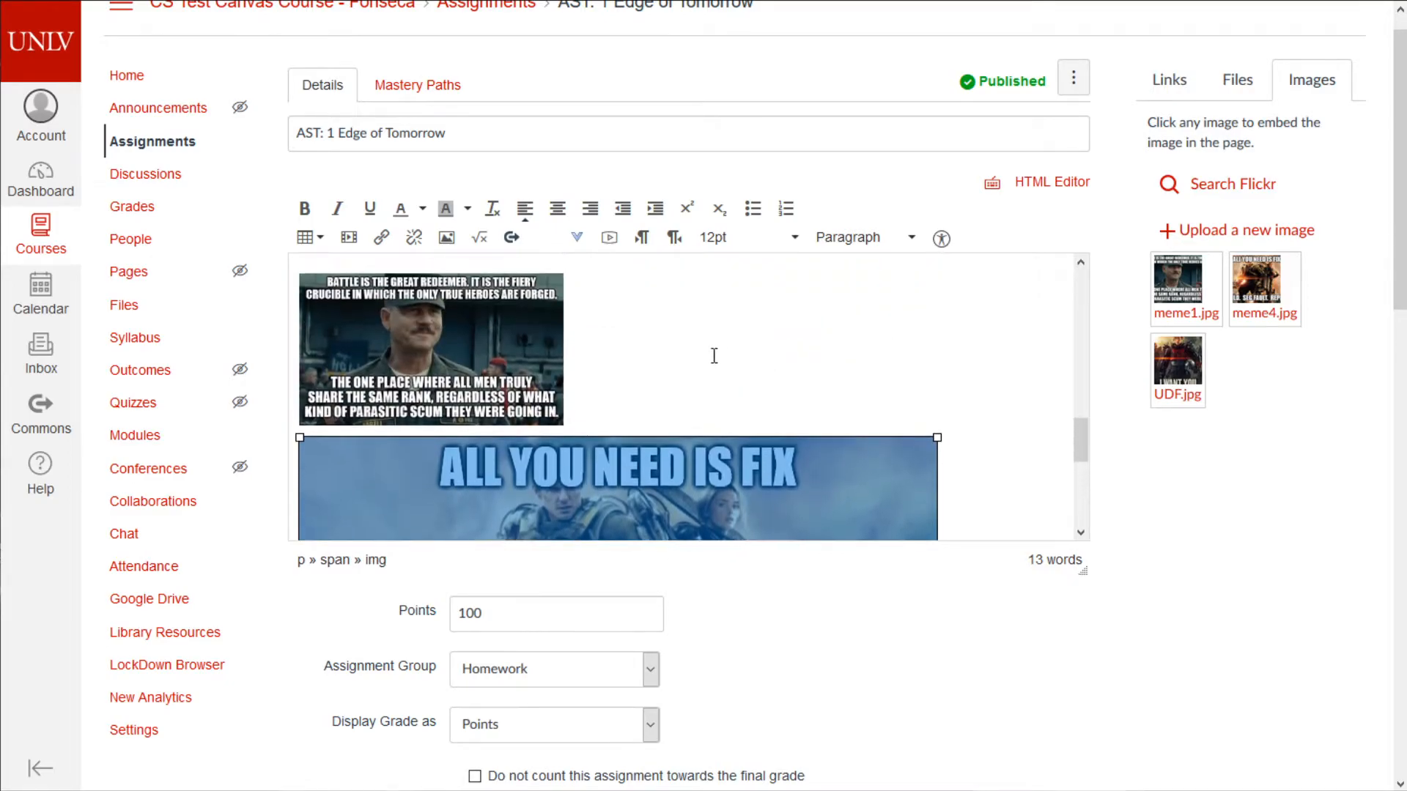
pyautogui.click(527, 358)
pyautogui.press('Delete')
# - Shrink the 'All you need is fix' image and place the caret after 'Assignment PDF:'
pyautogui.scroll(3, 703, 439)
pyautogui.scroll(-4, 740, 453)
pyautogui.click(837, 352)
pyautogui.scroll(1, 879, 366)
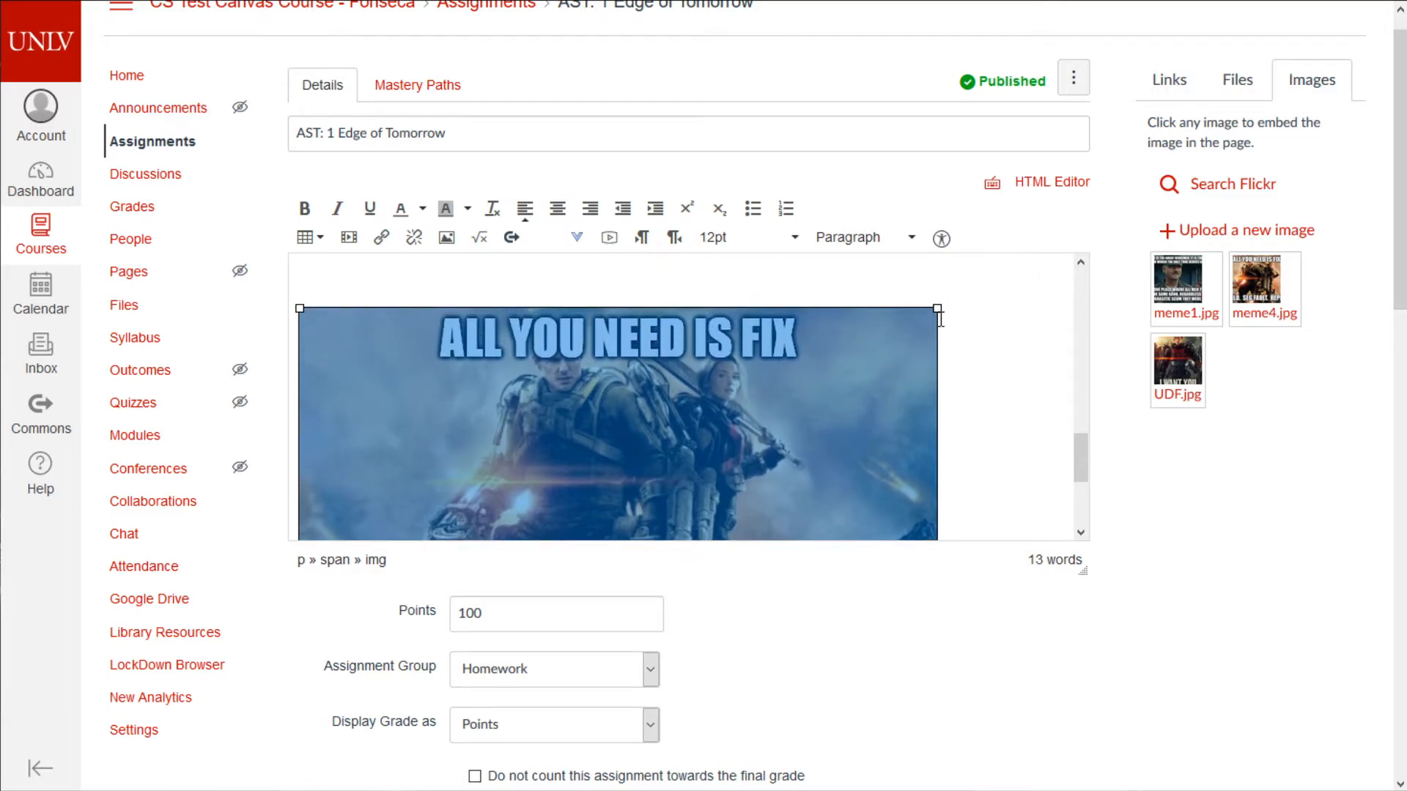
pyautogui.moveTo(938, 309); pyautogui.dragTo(636, 405)
pyautogui.click(771, 430)
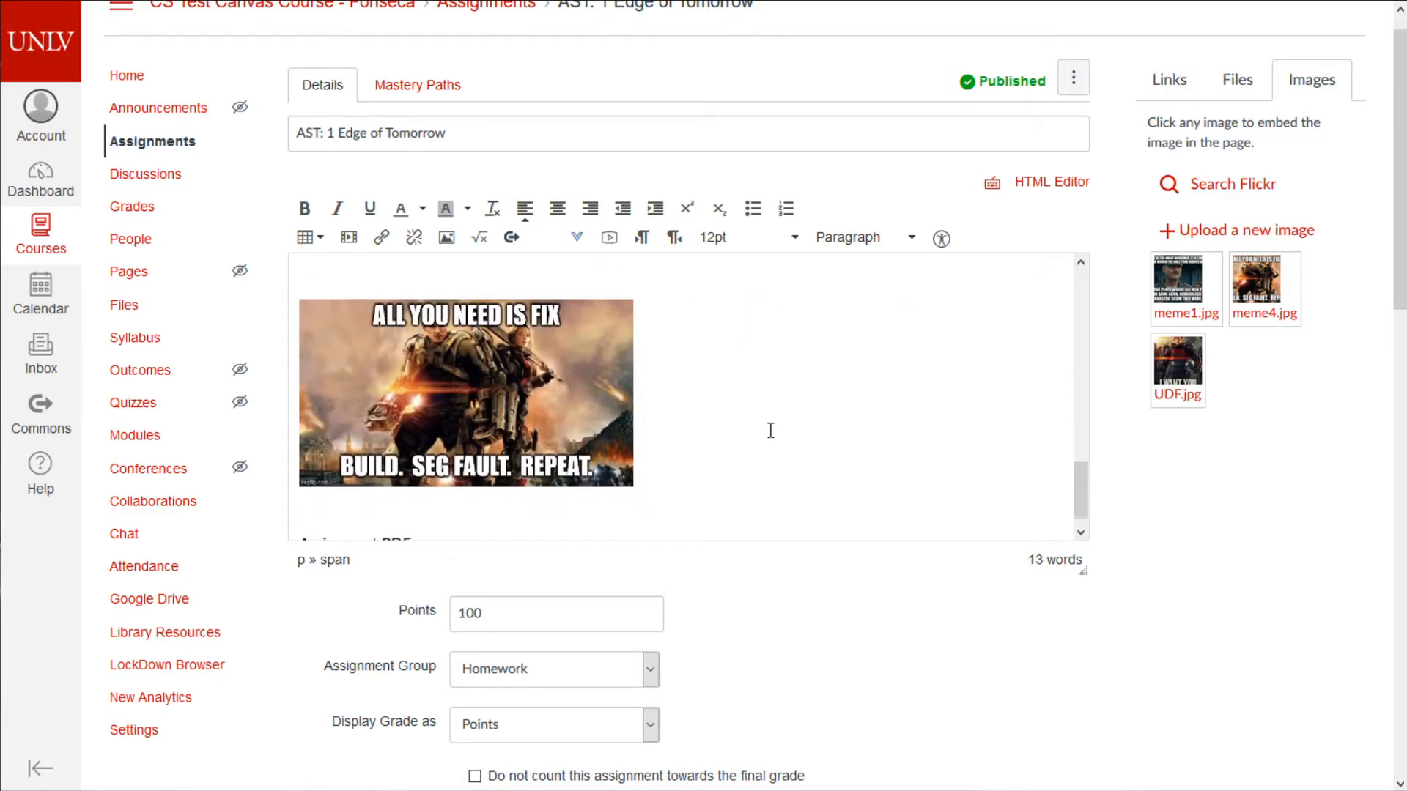
pyautogui.scroll(-1, 733, 455)
pyautogui.click(579, 516)
pyautogui.click(1231, 90)
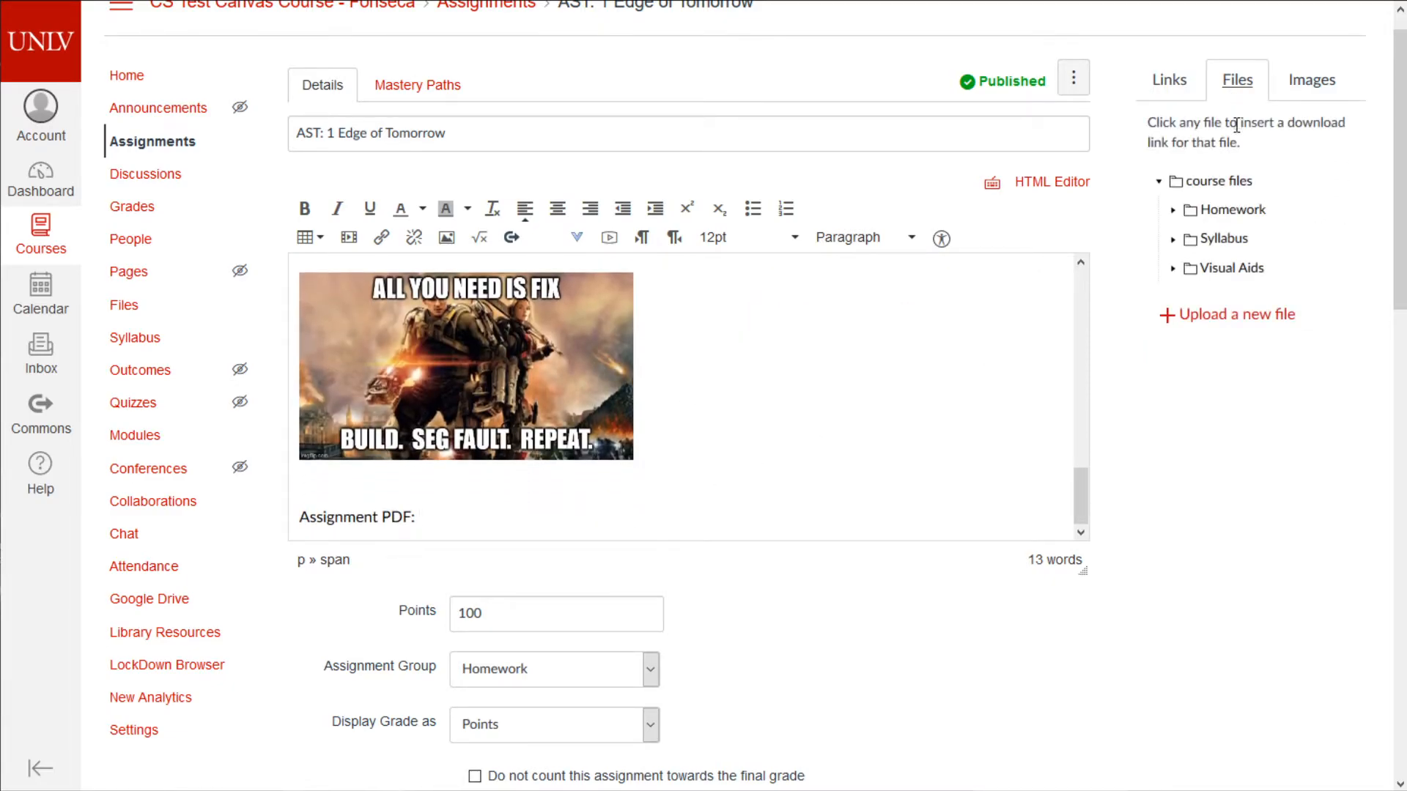
# - Link Assignment 9.pdf from Homework > AST1 after 'Assignment PDF:'
pyautogui.click(1246, 219)
pyautogui.click(1241, 250)
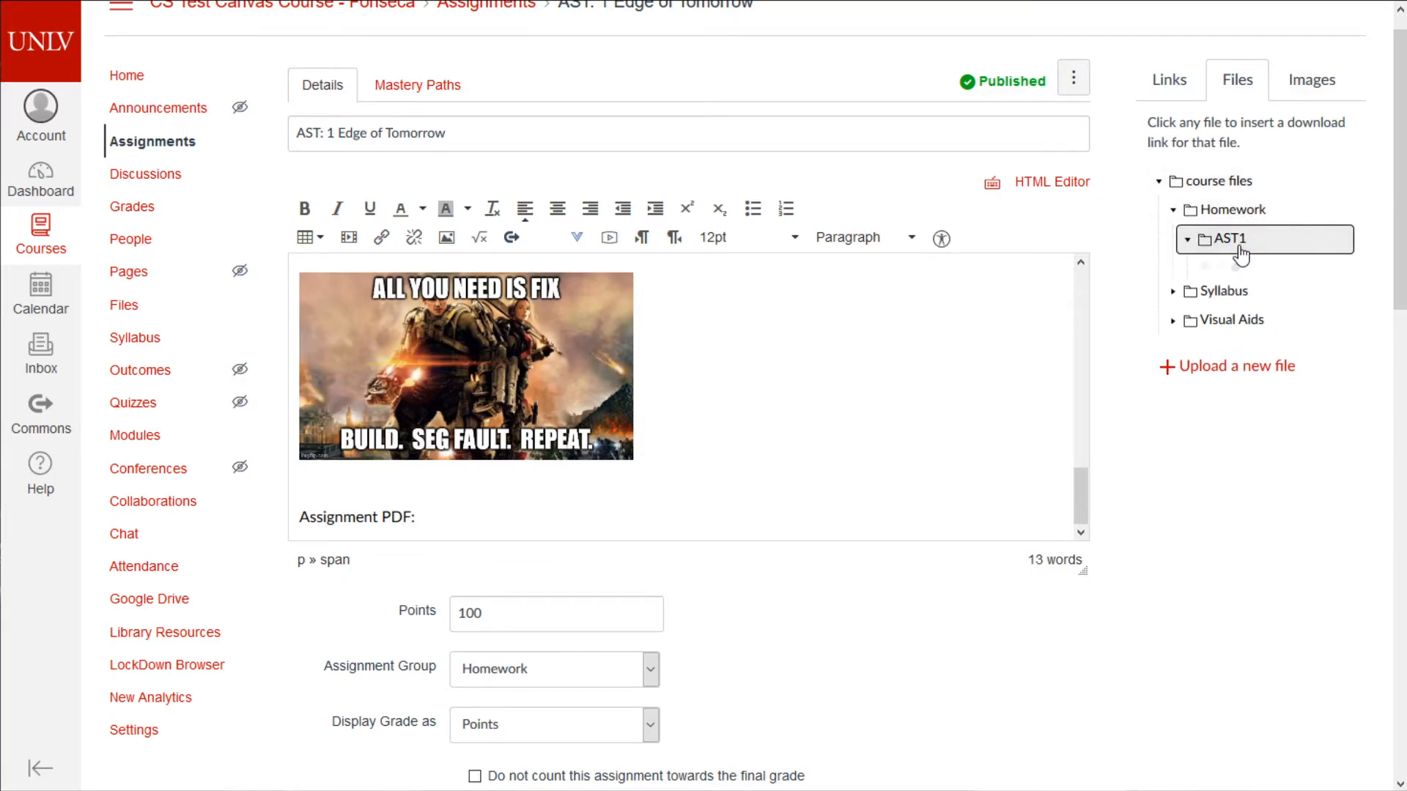
pyautogui.click(574, 525)
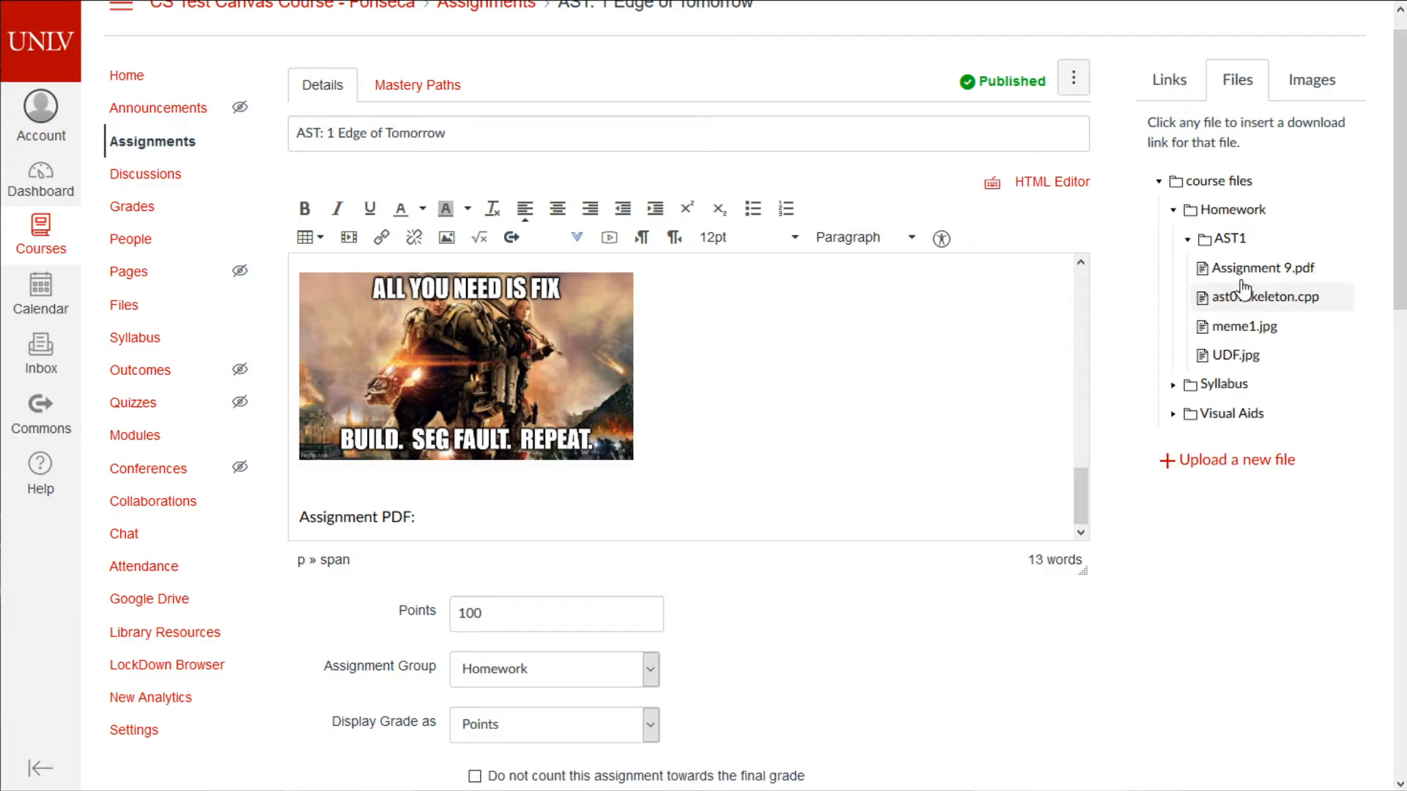
pyautogui.click(1266, 269)
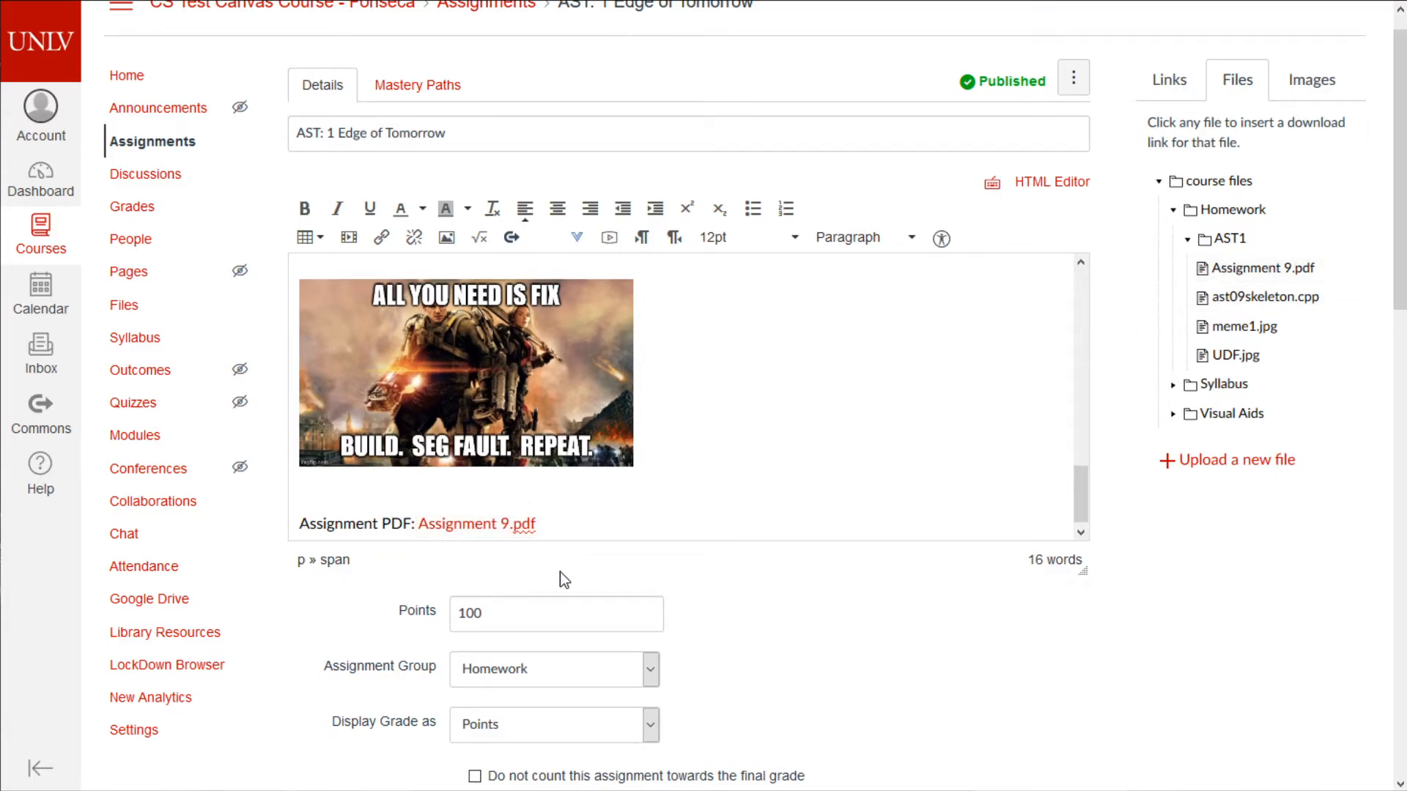
# - Relabel the PDF link as 'THE PDF' and start a new line below it
pyautogui.click(475, 525)
pyautogui.hotkey('shift', 'End')
pyautogui.hotkey('shift', 'Left')
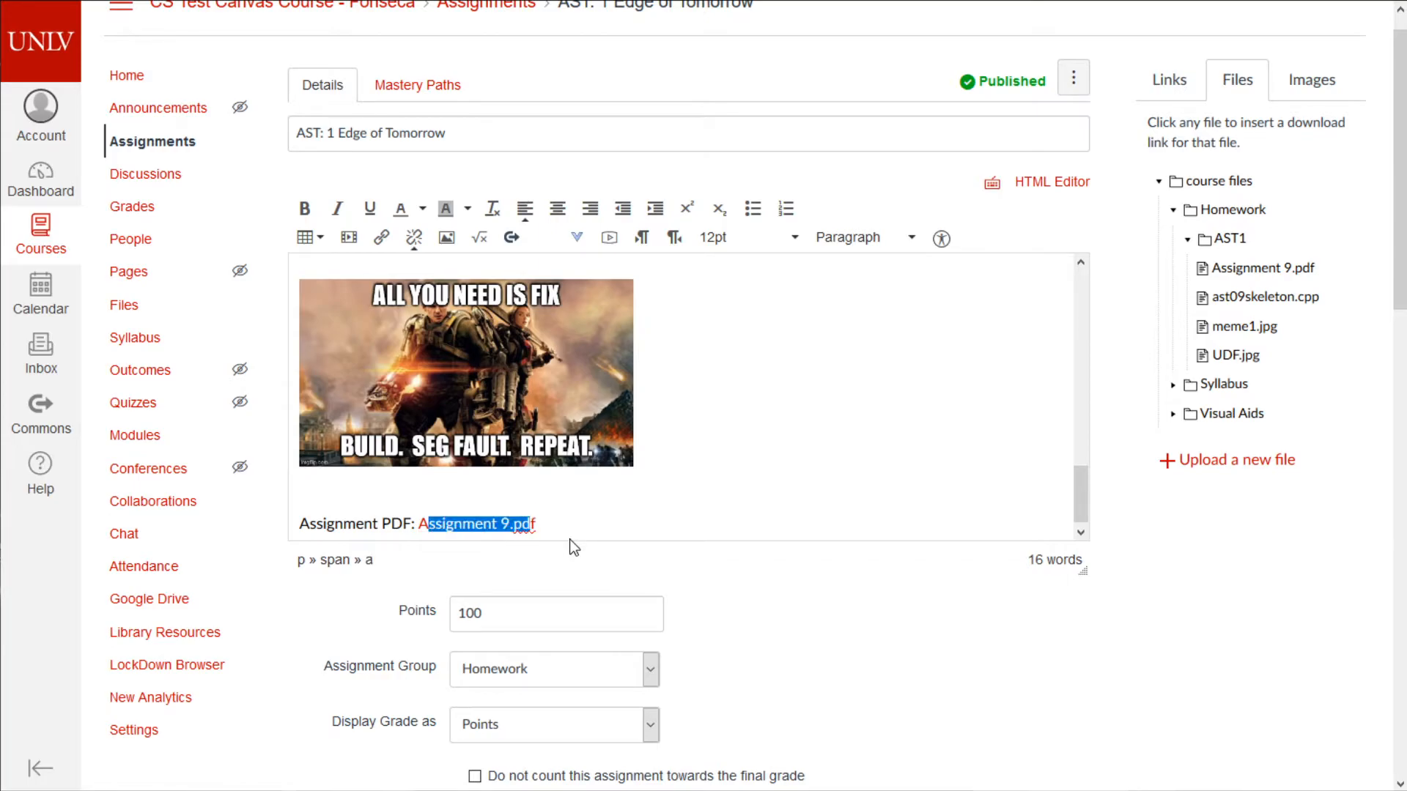
pyautogui.write('THE PDF')
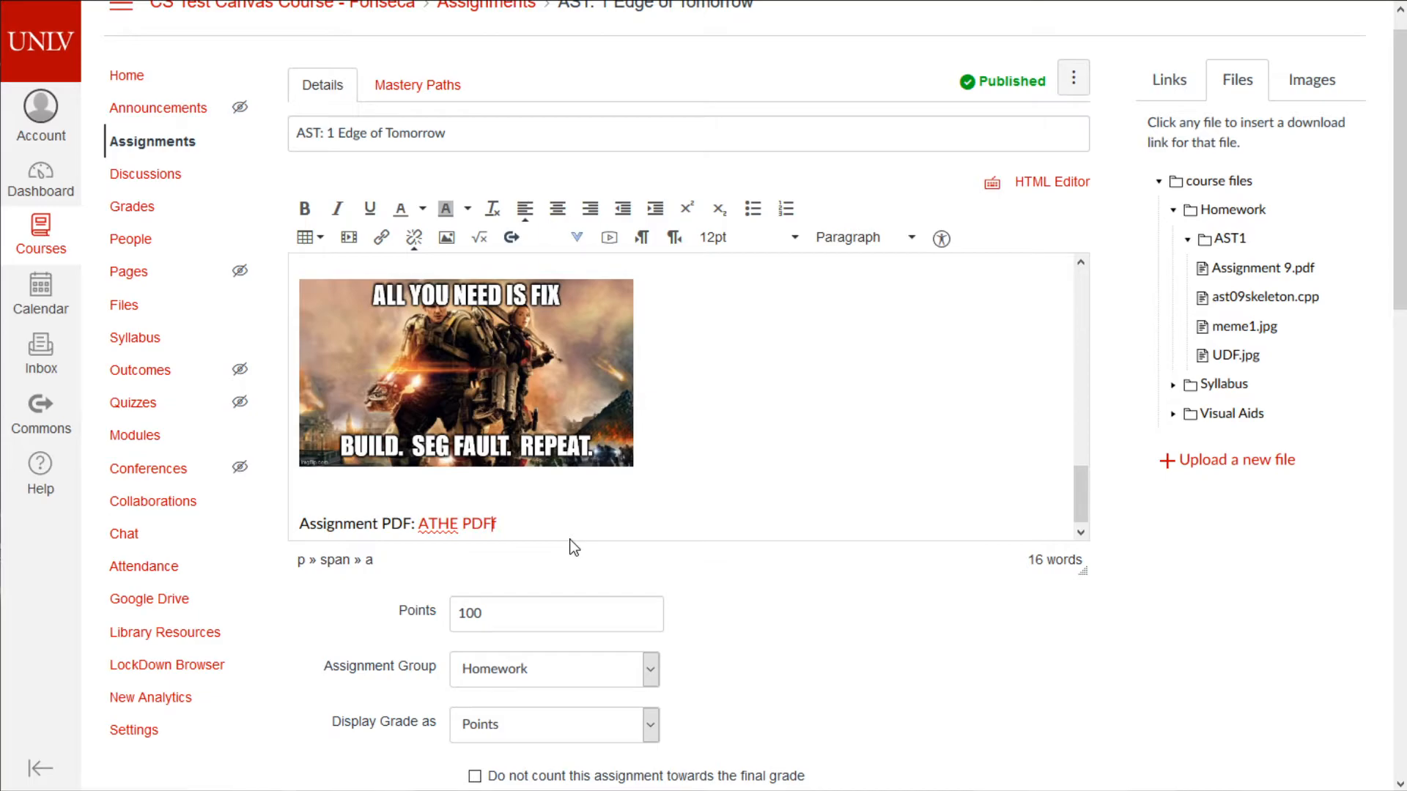
pyautogui.press('BackSpace')
pyautogui.press('BackSpace')
pyautogui.press('BackSpace')
pyautogui.press('BackSpace')
pyautogui.press('BackSpace')
pyautogui.press('BackSpace')
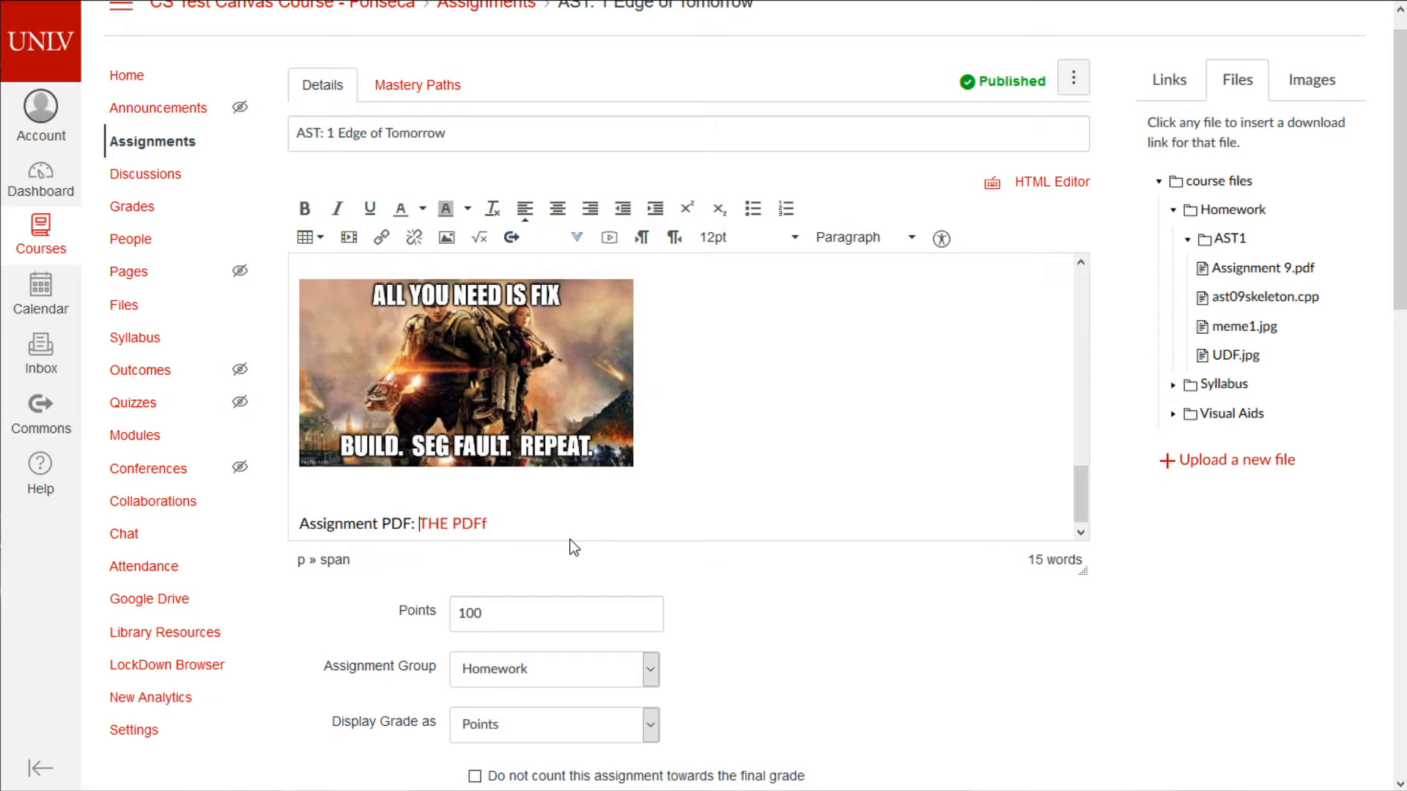
pyautogui.press('End')
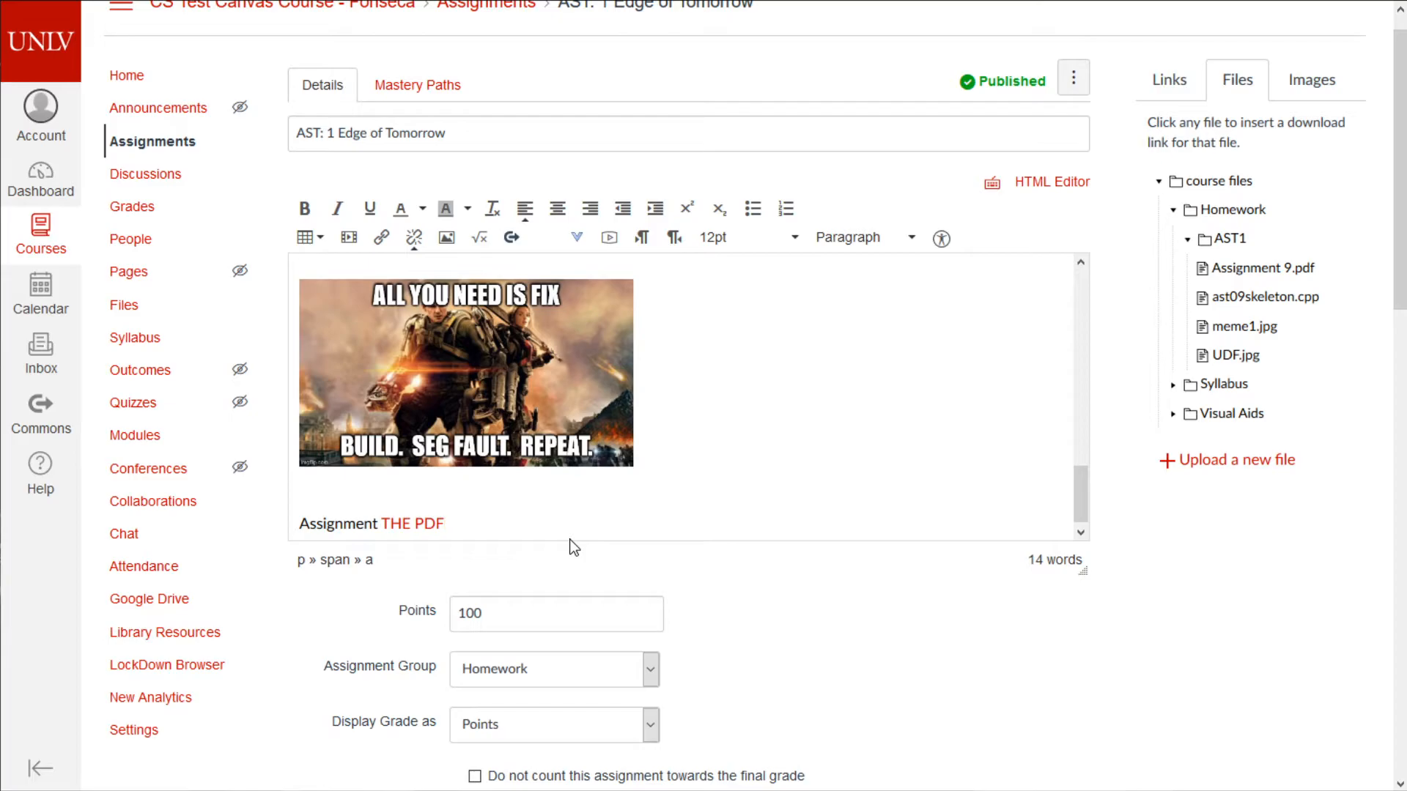
pyautogui.press('Left')
pyautogui.press('Left')
pyautogui.press('Left')
pyautogui.press('Left')
pyautogui.press('Left')
pyautogui.press('Left')
pyautogui.press('Left')
pyautogui.press('Left')
pyautogui.press('Left')
pyautogui.press('Left')
pyautogui.press('Left')
pyautogui.press('Left')
pyautogui.press('Left')
pyautogui.press('Left')
pyautogui.press('Return')
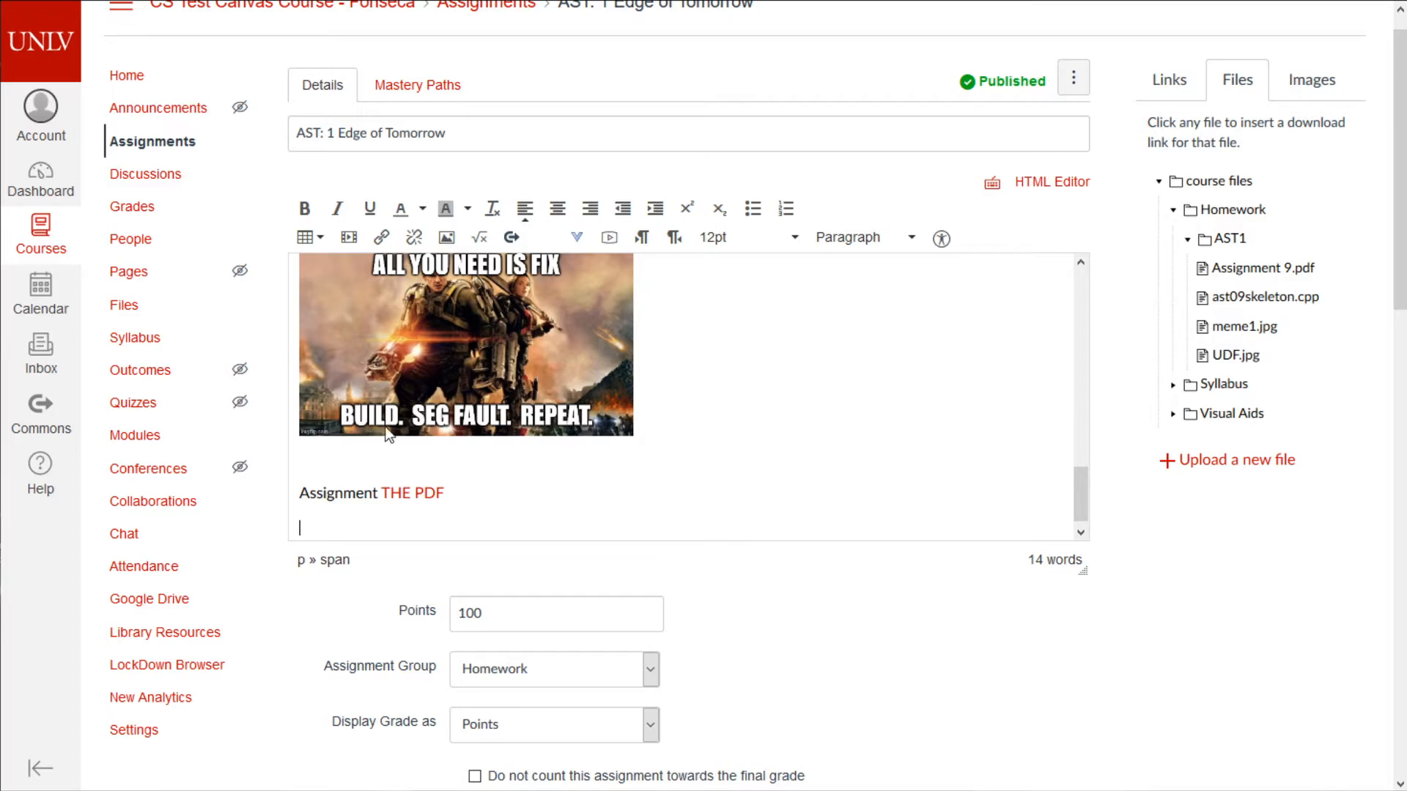
# - In the HTML editor, change the PDF link label to 'Assignment9.pdf'
pyautogui.click(1051, 182)
pyautogui.moveTo(527, 440); pyautogui.dragTo(305, 222)
pyautogui.click(578, 400)
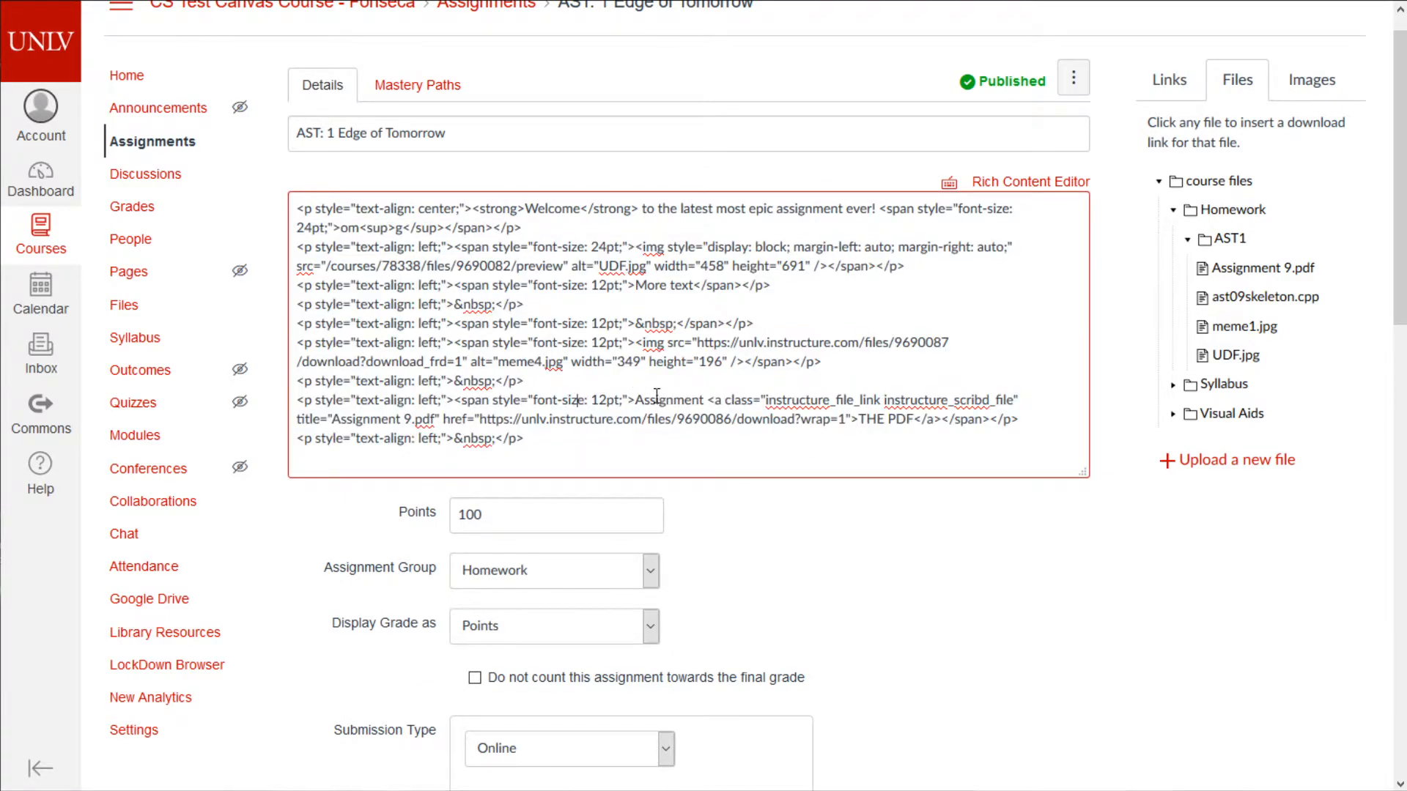
pyautogui.moveTo(579, 440); pyautogui.dragTo(437, 412)
pyautogui.click(464, 437)
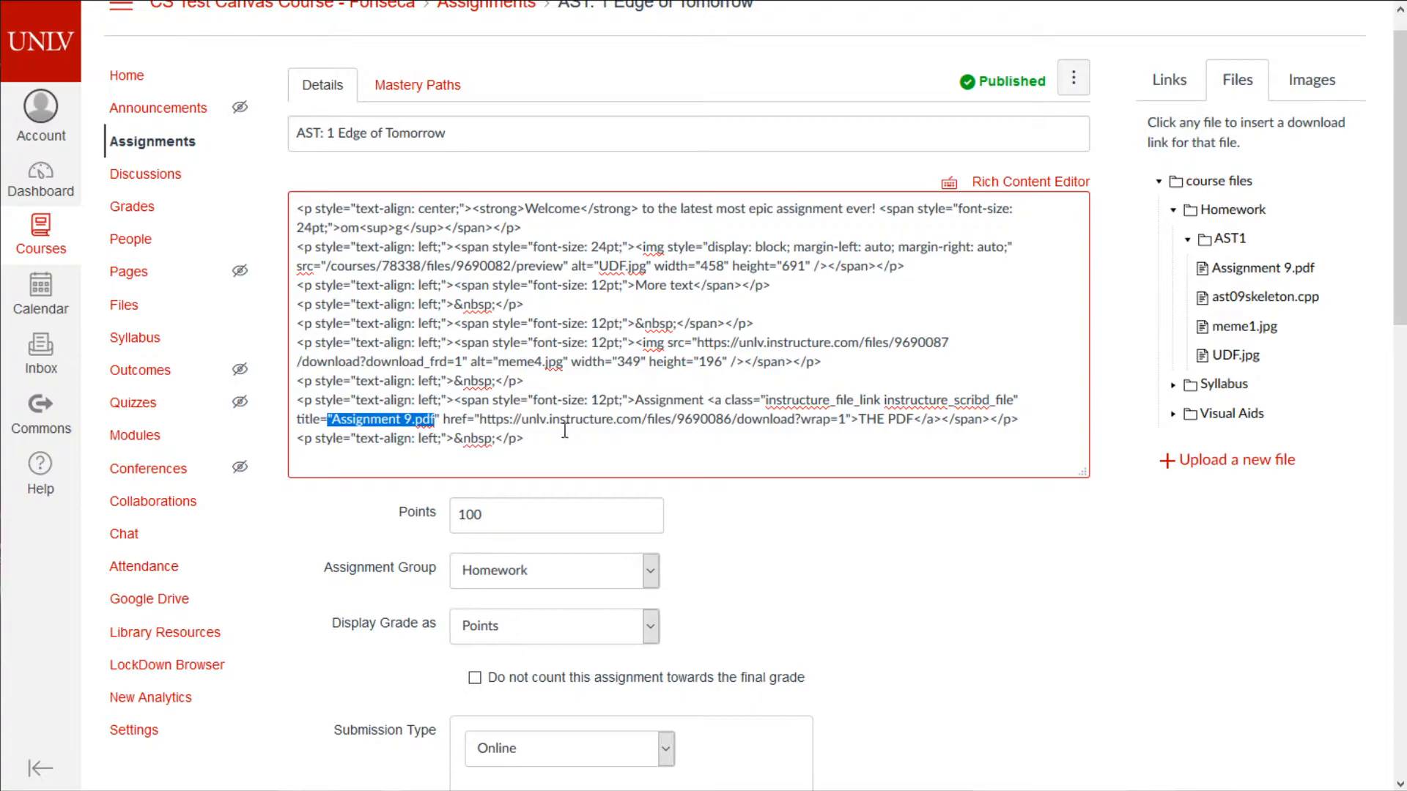
pyautogui.moveTo(757, 420); pyautogui.dragTo(815, 424)
pyautogui.click(919, 429)
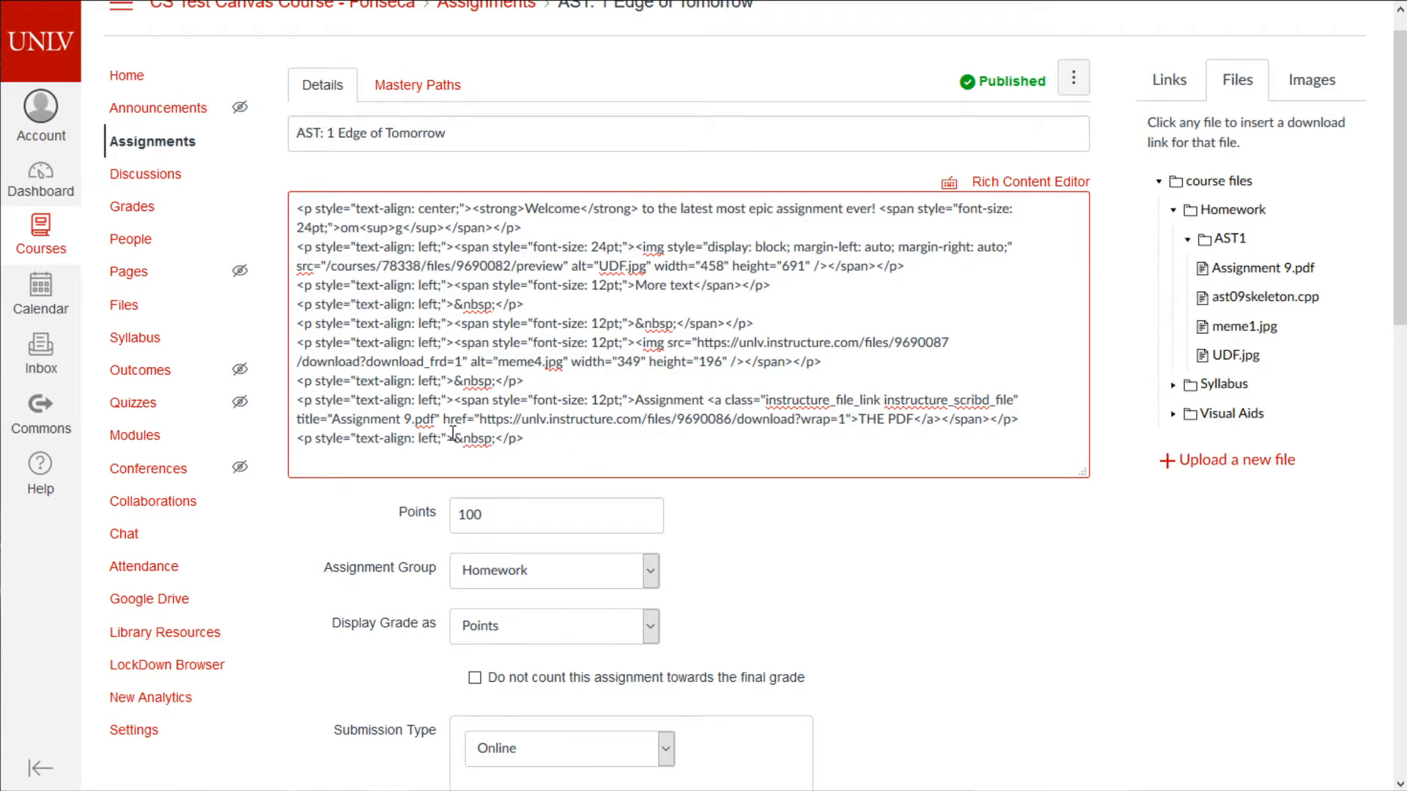
pyautogui.moveTo(859, 419); pyautogui.dragTo(918, 415)
pyautogui.write('Assignment')
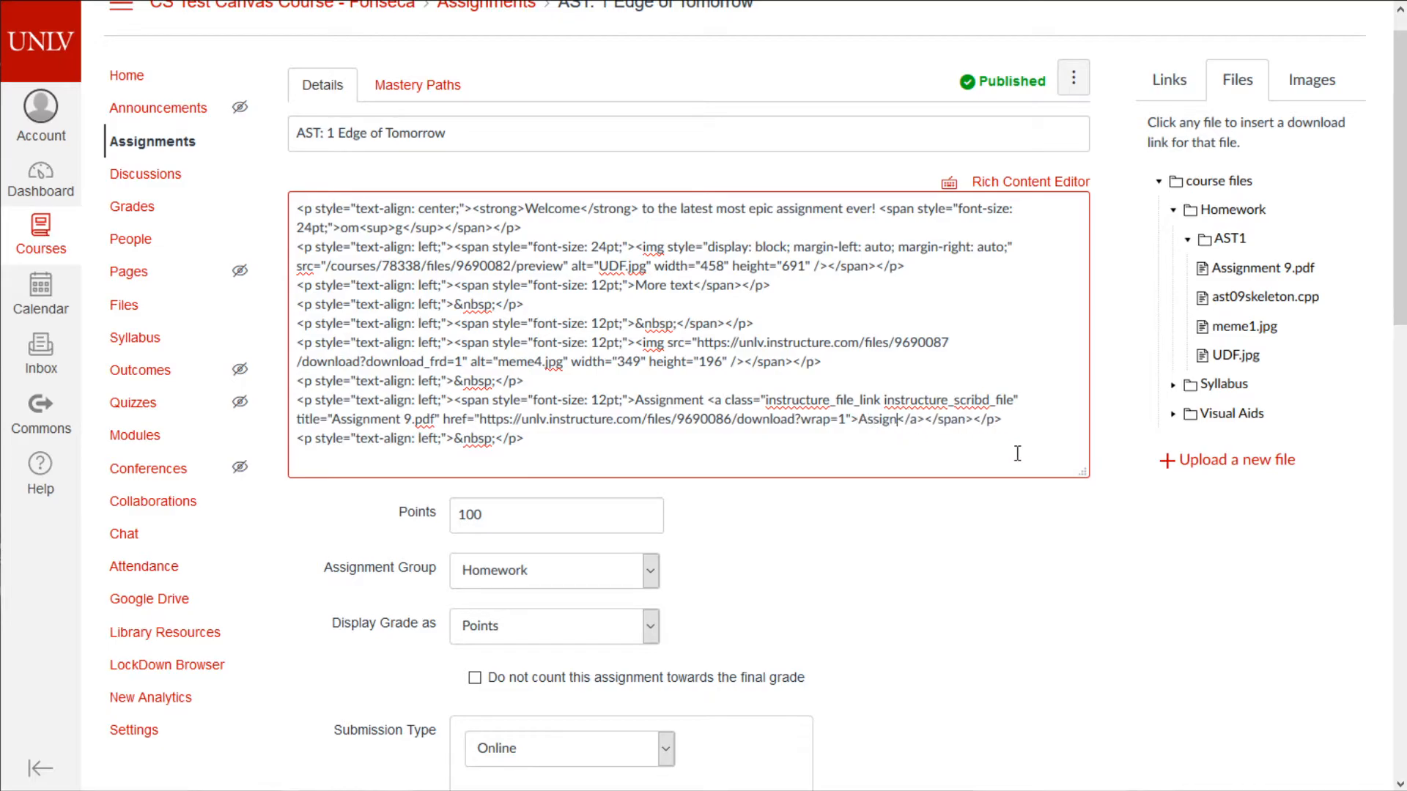
pyautogui.write('8')
pyautogui.write('.pdf')
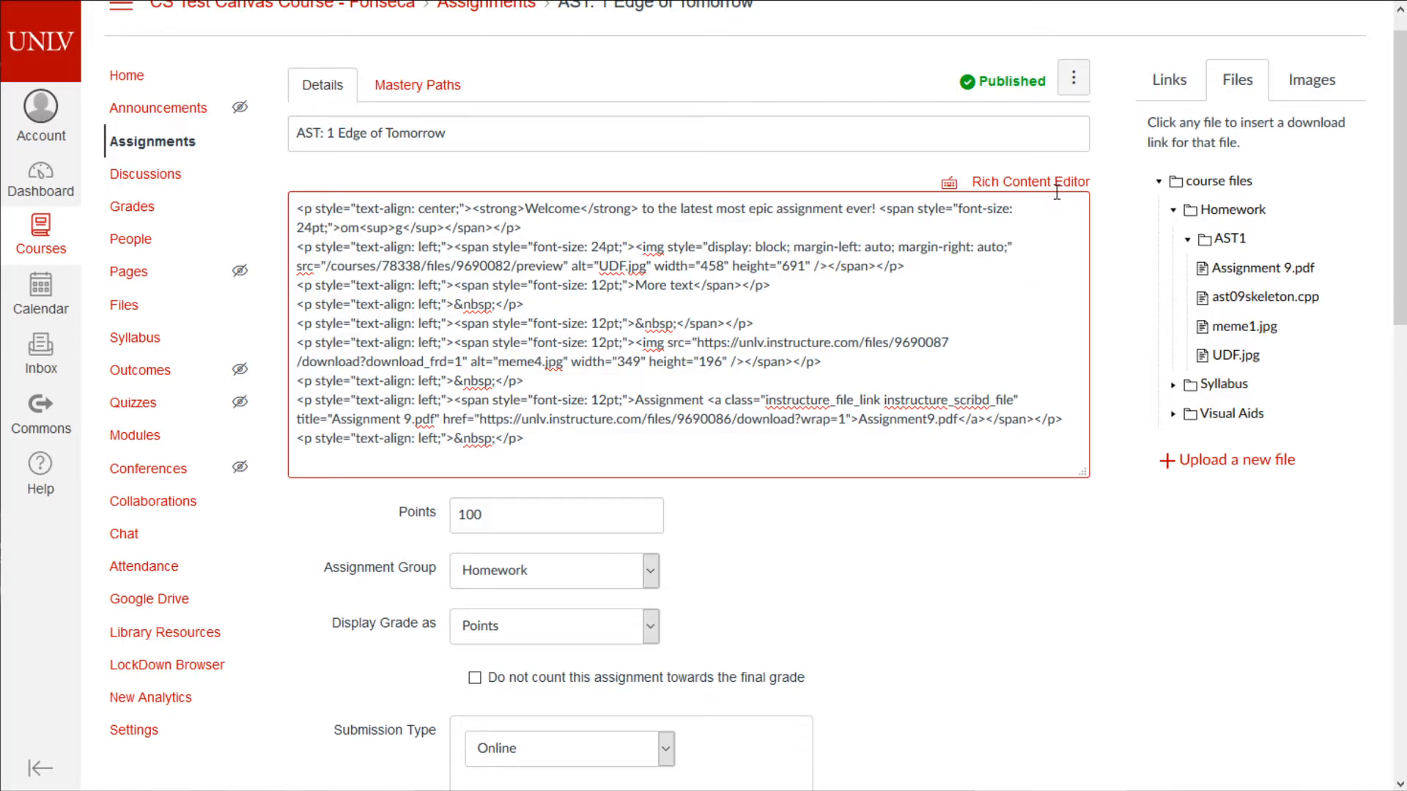
pyautogui.click(1056, 187)
# - Replace the lead-in word 'Assignment' with 'The File:' before the link
pyautogui.moveTo(378, 492); pyautogui.dragTo(292, 493)
pyautogui.press('BackSpace')
pyautogui.write('Te')
pyautogui.press('BackSpace')
pyautogui.write('he File:')
pyautogui.press('Delete')
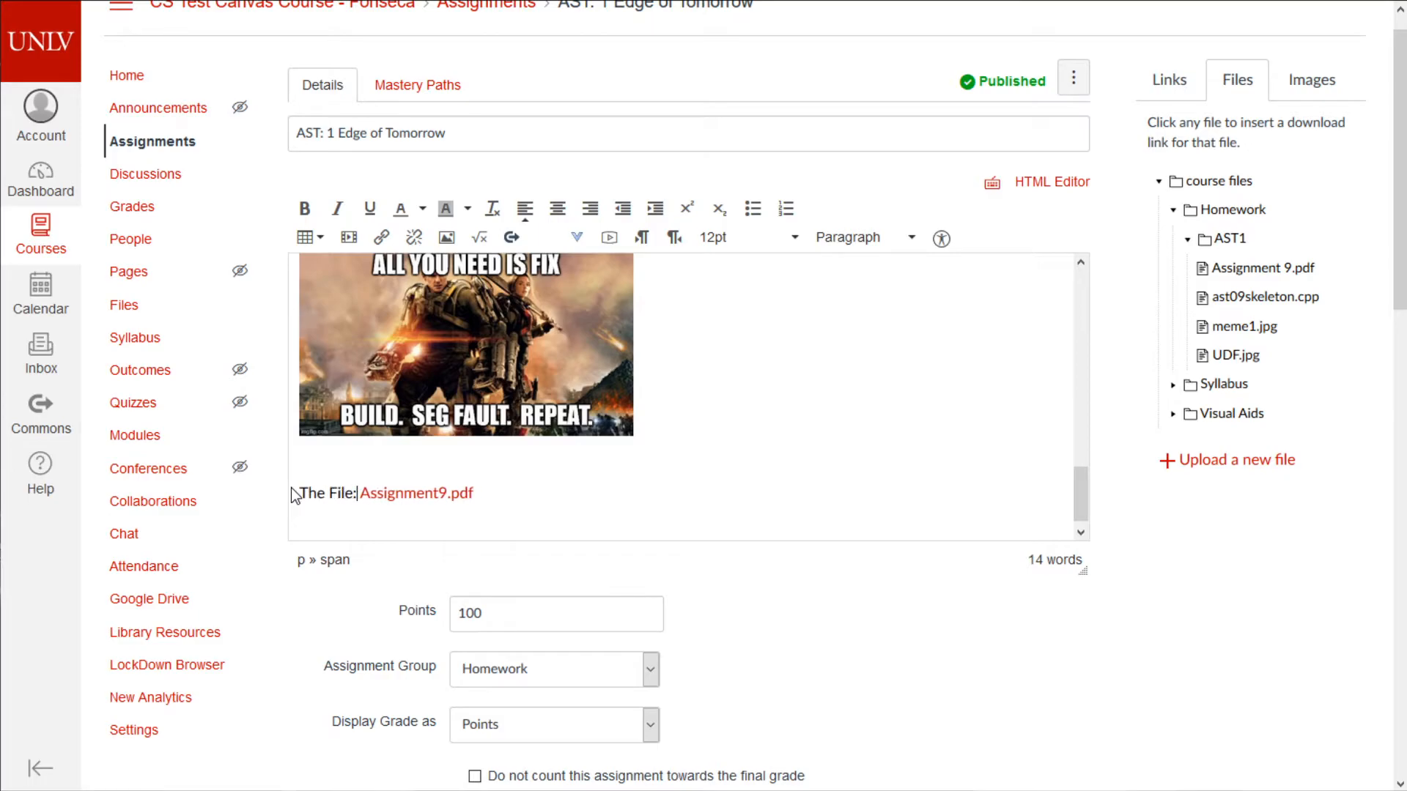
# - Add a 'Skeleton Code:' line linking ast09skeleton.cpp
pyautogui.click(507, 488)
pyautogui.click(551, 517)
pyautogui.press('Return')
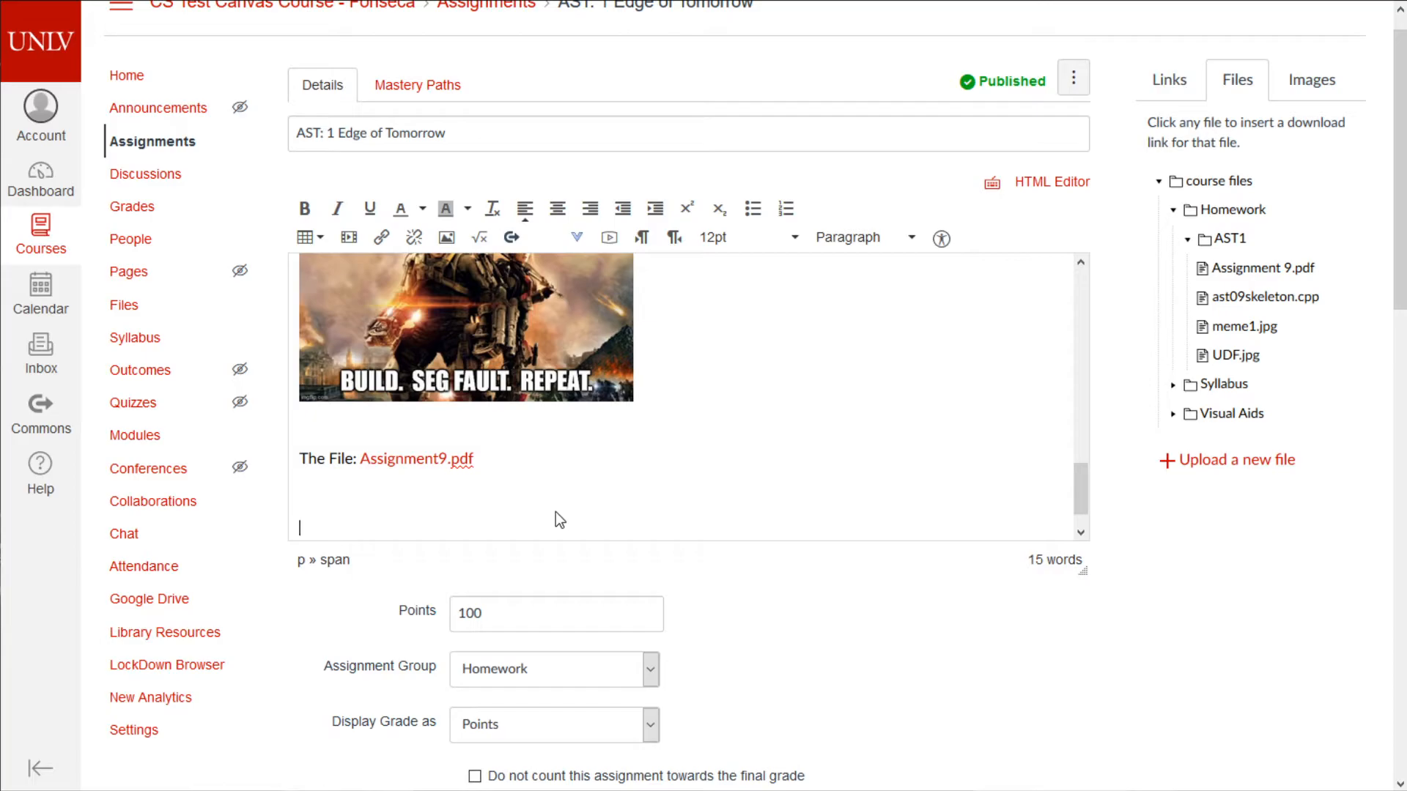
pyautogui.write('Skeleton Code:')
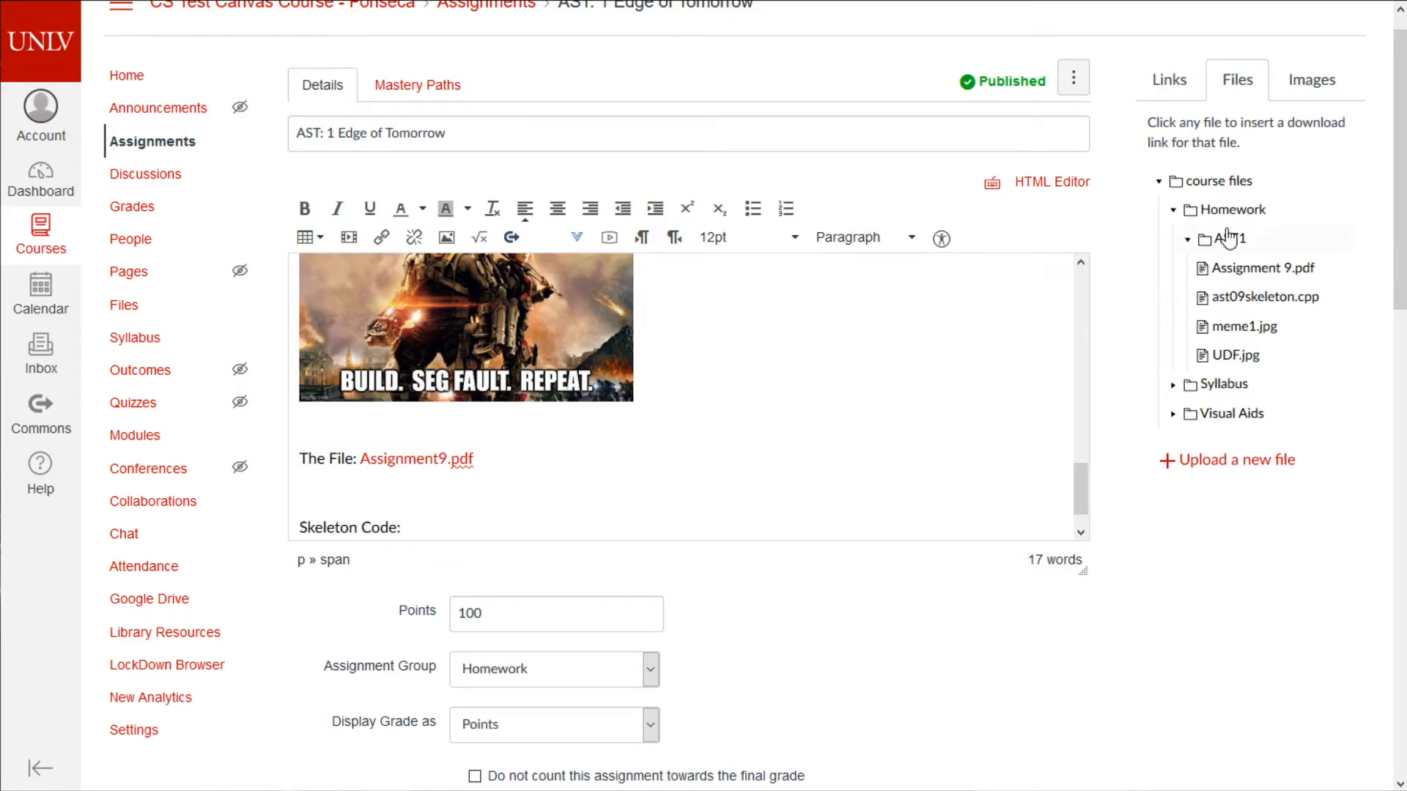
pyautogui.click(1275, 297)
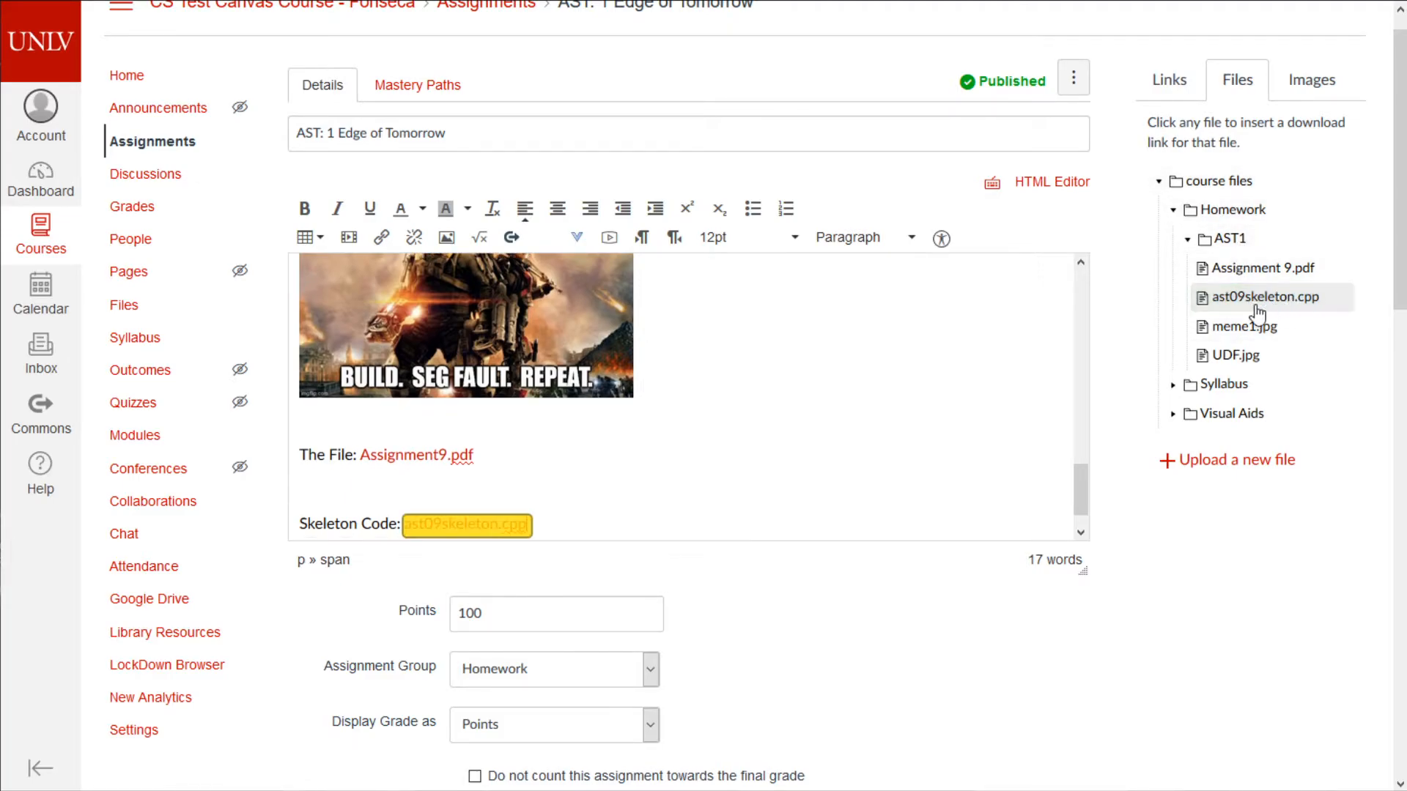
# - Add a closing 'Good luck' line and save the assignment
pyautogui.press('Return')
pyautogui.scroll(-2, 679, 484)
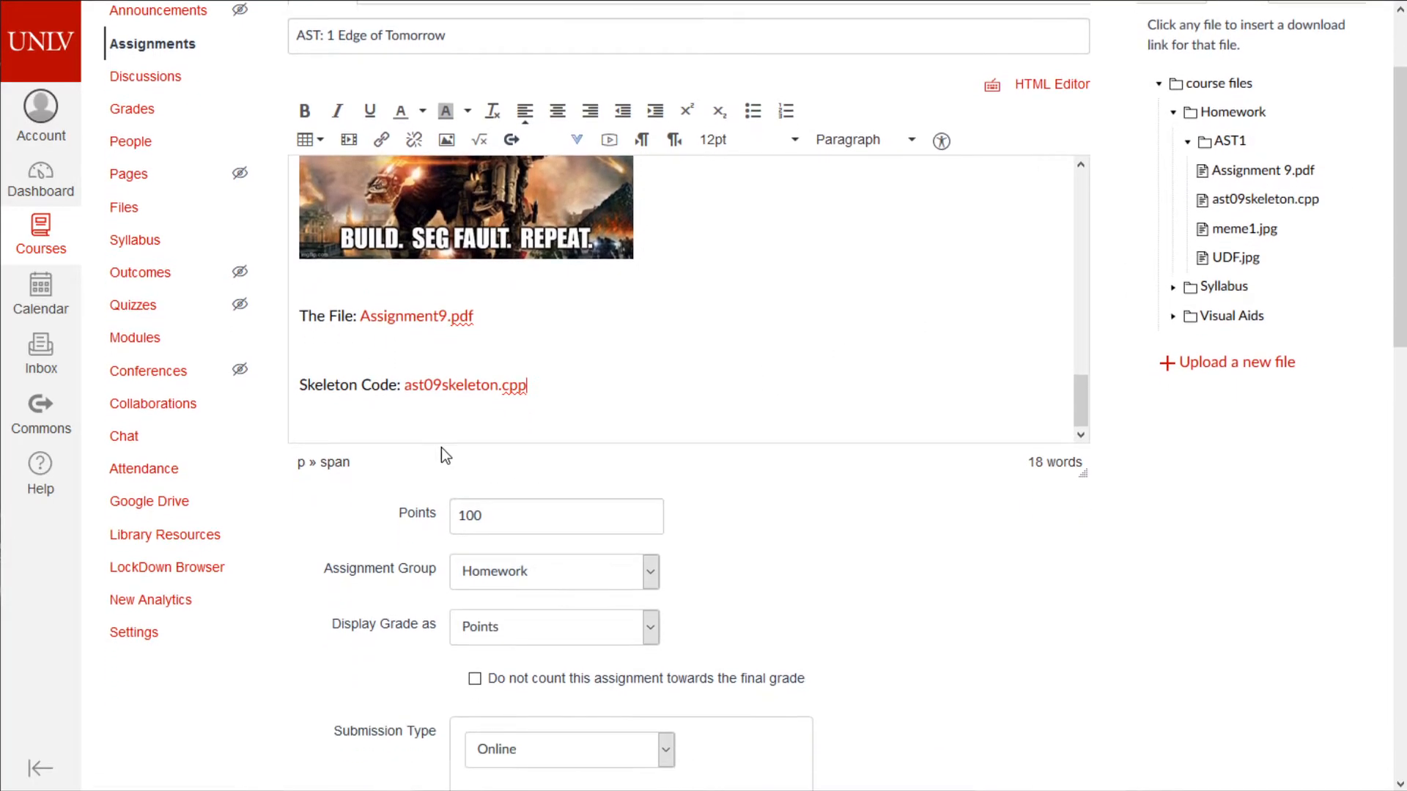
pyautogui.write('Good luck!')
pyautogui.scroll(-15, 616, 547)
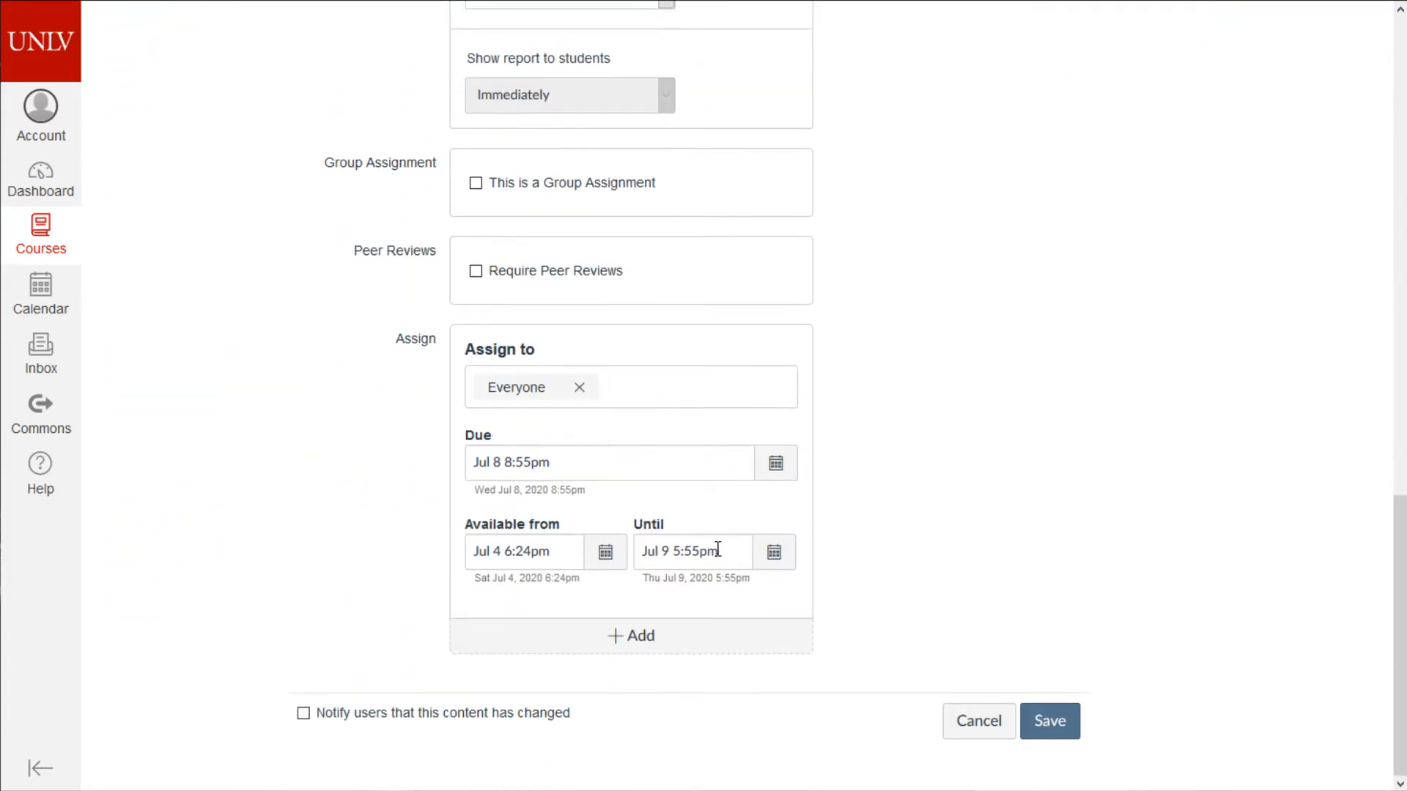
pyautogui.click(1067, 724)
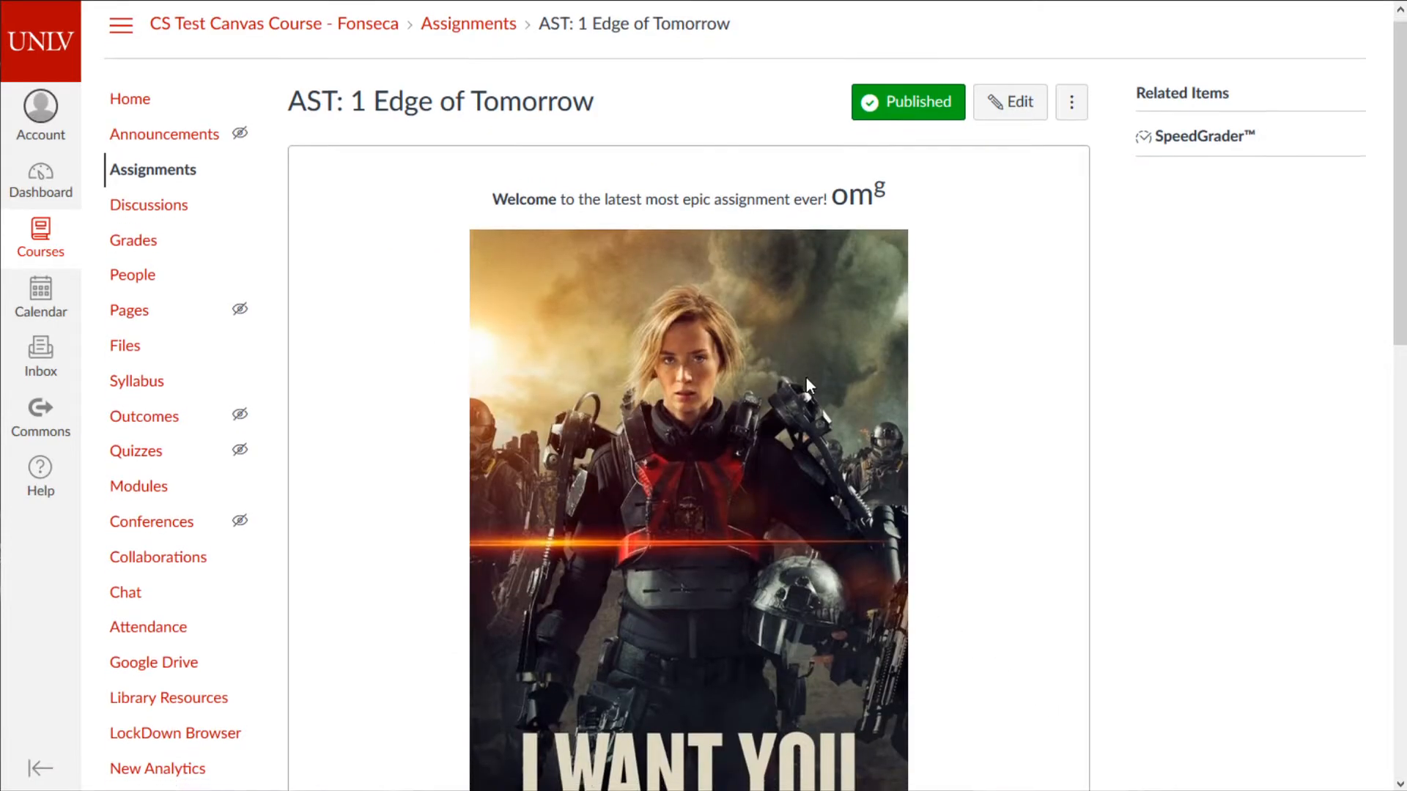
# - Open the inline preview of Assignment9.pdf on the saved assignment page
pyautogui.scroll(-4, 806, 377)
pyautogui.scroll(4, 822, 424)
pyautogui.scroll(-12, 822, 425)
pyautogui.scroll(12, 820, 429)
pyautogui.scroll(-5, 820, 429)
pyautogui.scroll(-5, 814, 423)
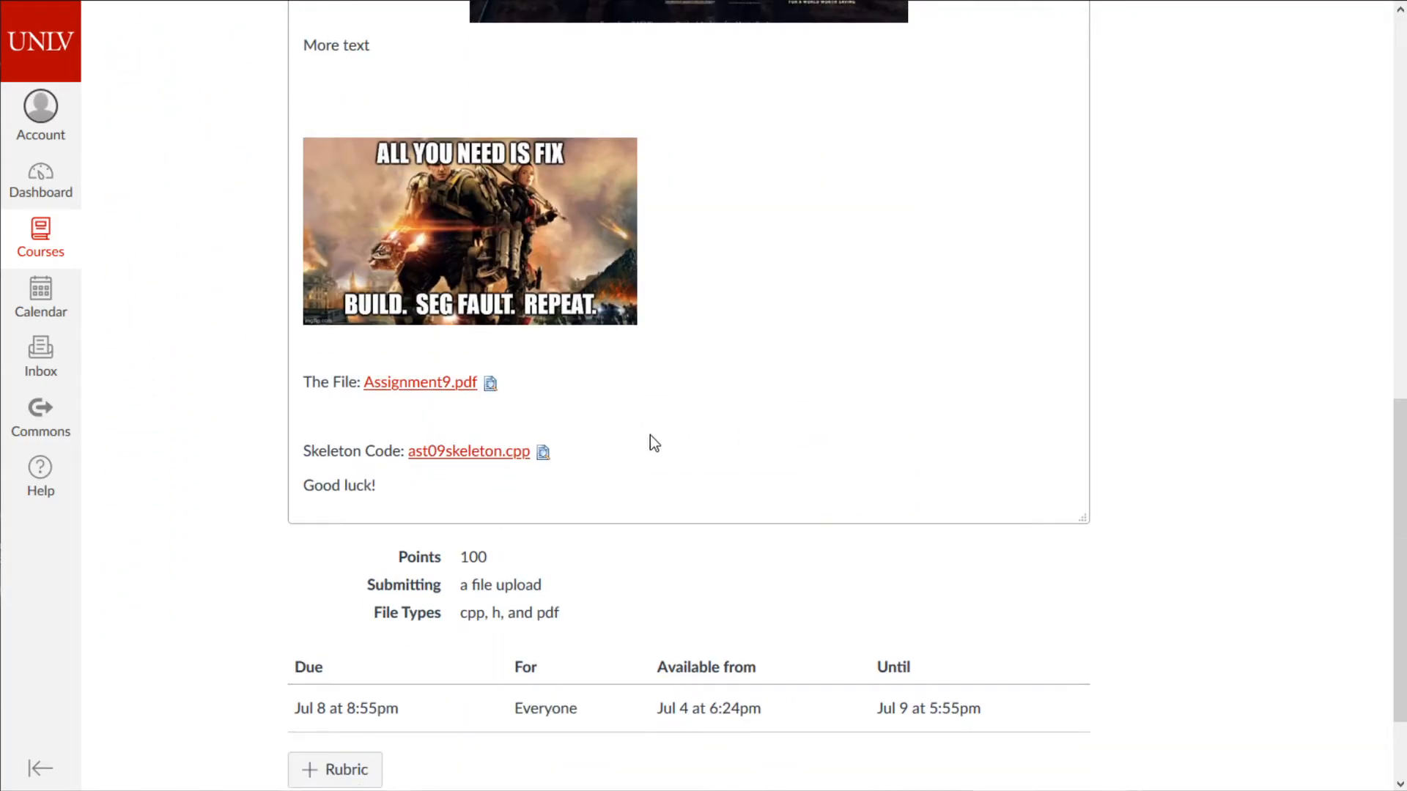
pyautogui.click(491, 386)
# - Scroll through the Assignment9.pdf preview showing the CS 302 Operation Downfall handout
pyautogui.scroll(-3, 1108, 471)
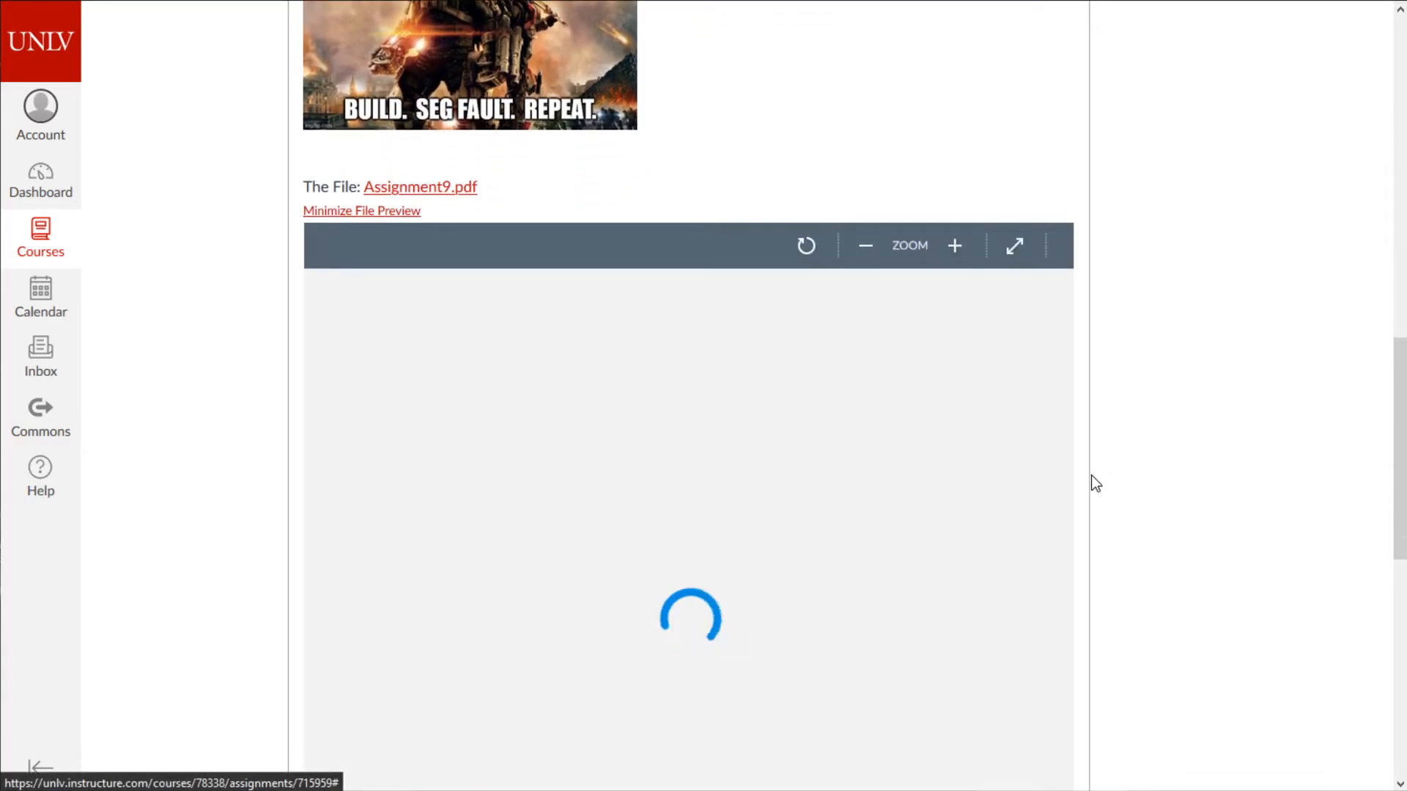
pyautogui.scroll(-5, 910, 398)
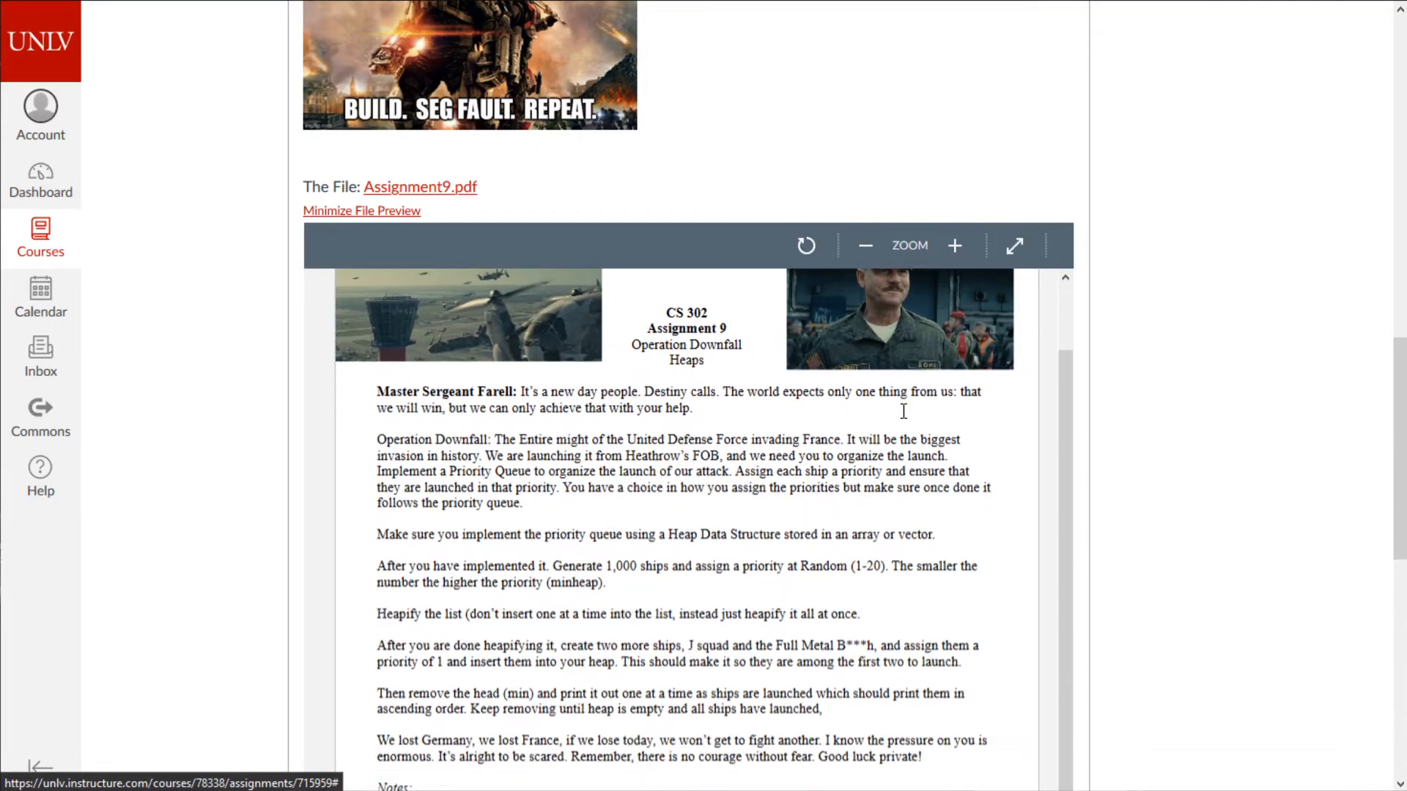
pyautogui.scroll(-5, 914, 411)
pyautogui.scroll(10, 1053, 435)
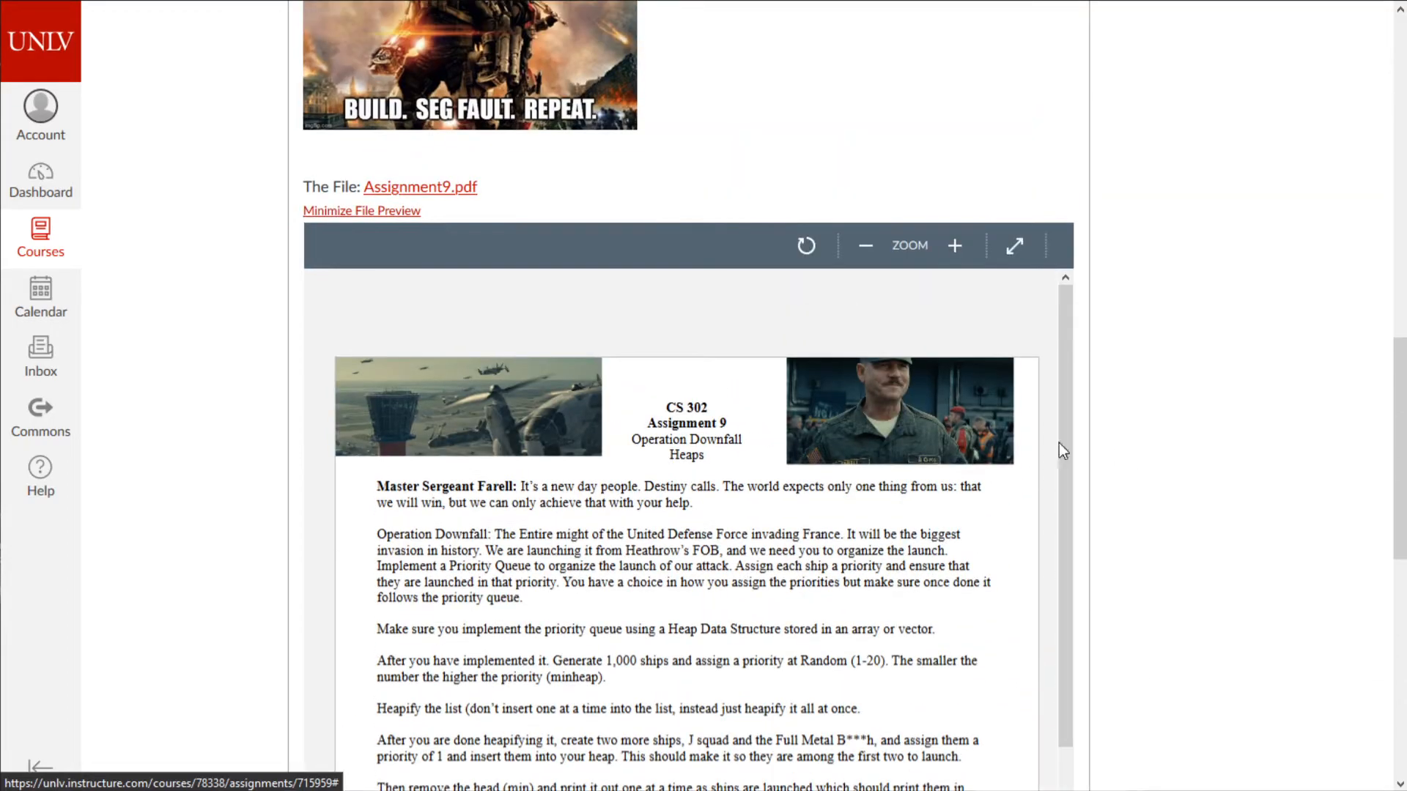
pyautogui.scroll(-10, 724, 451)
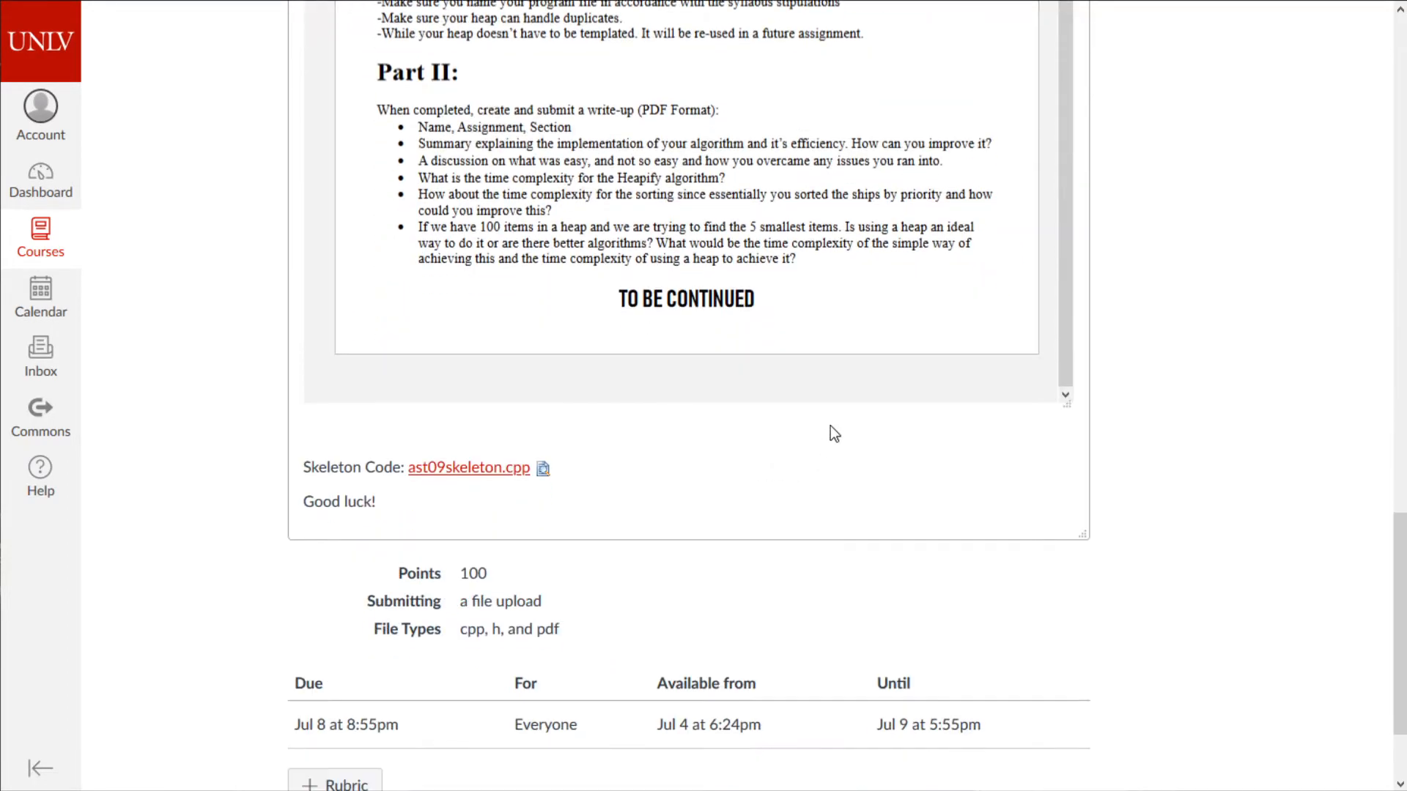
pyautogui.scroll(5, 1125, 475)
pyautogui.scroll(10, 832, 398)
pyautogui.scroll(-10, 942, 487)
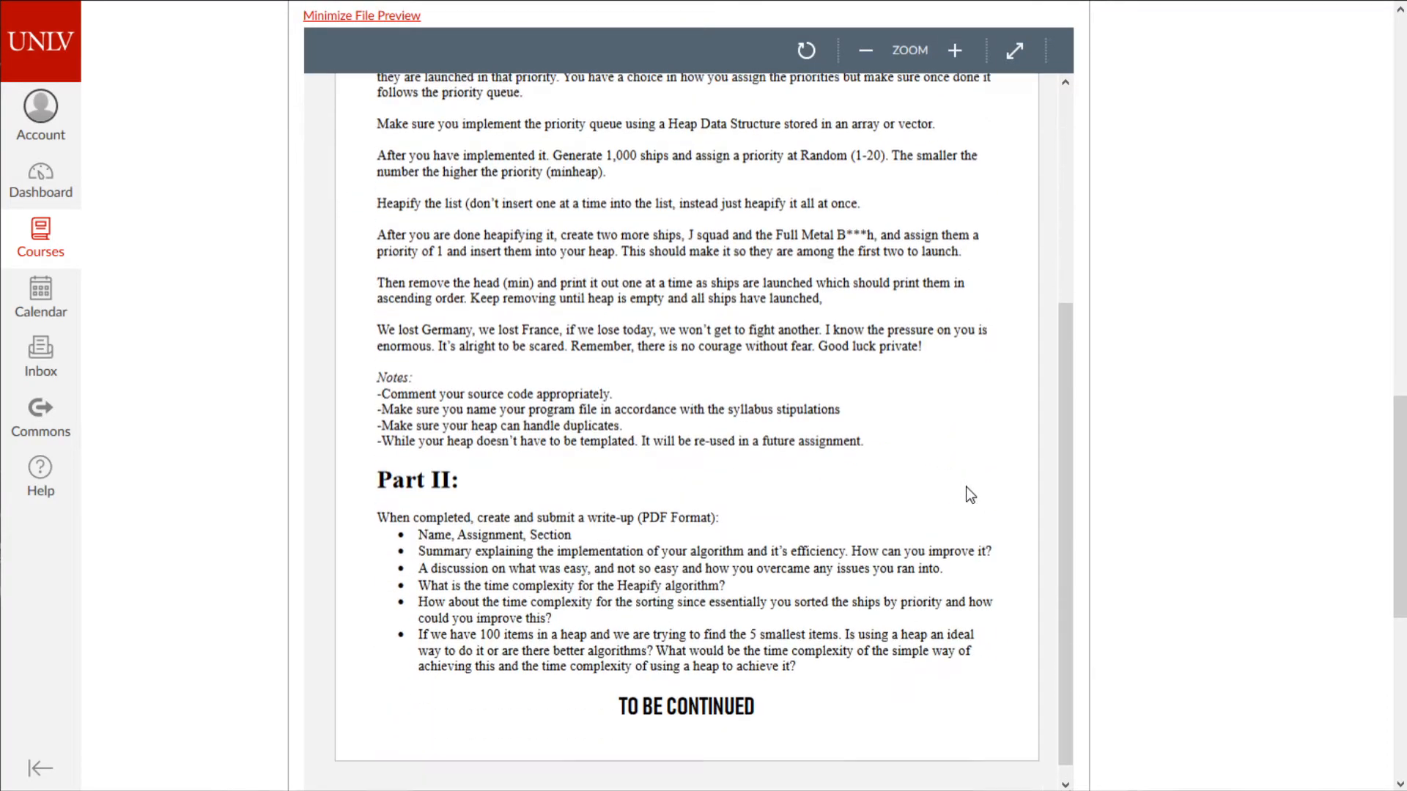
pyautogui.scroll(-5, 1050, 536)
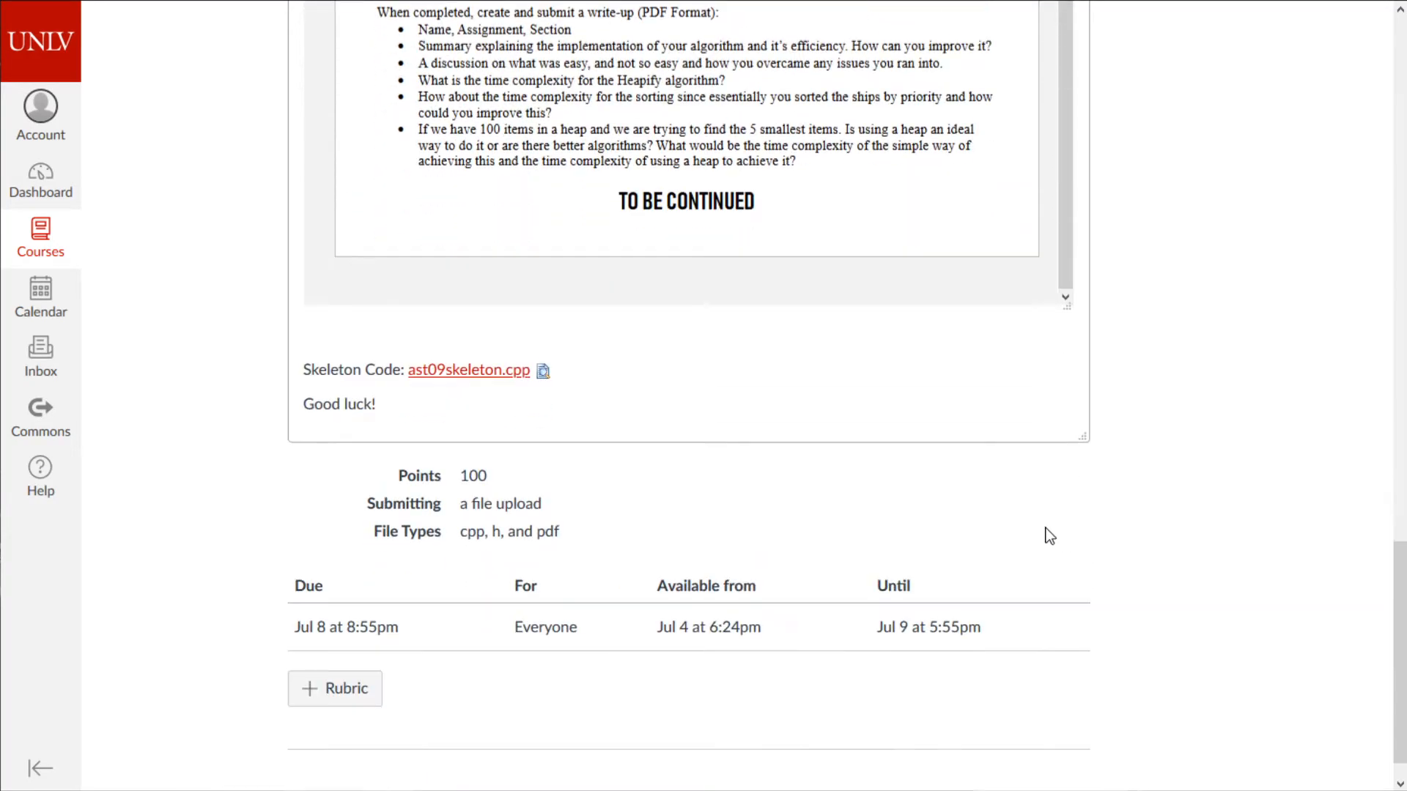
# - Expand the ast09skeleton.cpp inline preview and scroll through the skeleton code
pyautogui.click(543, 372)
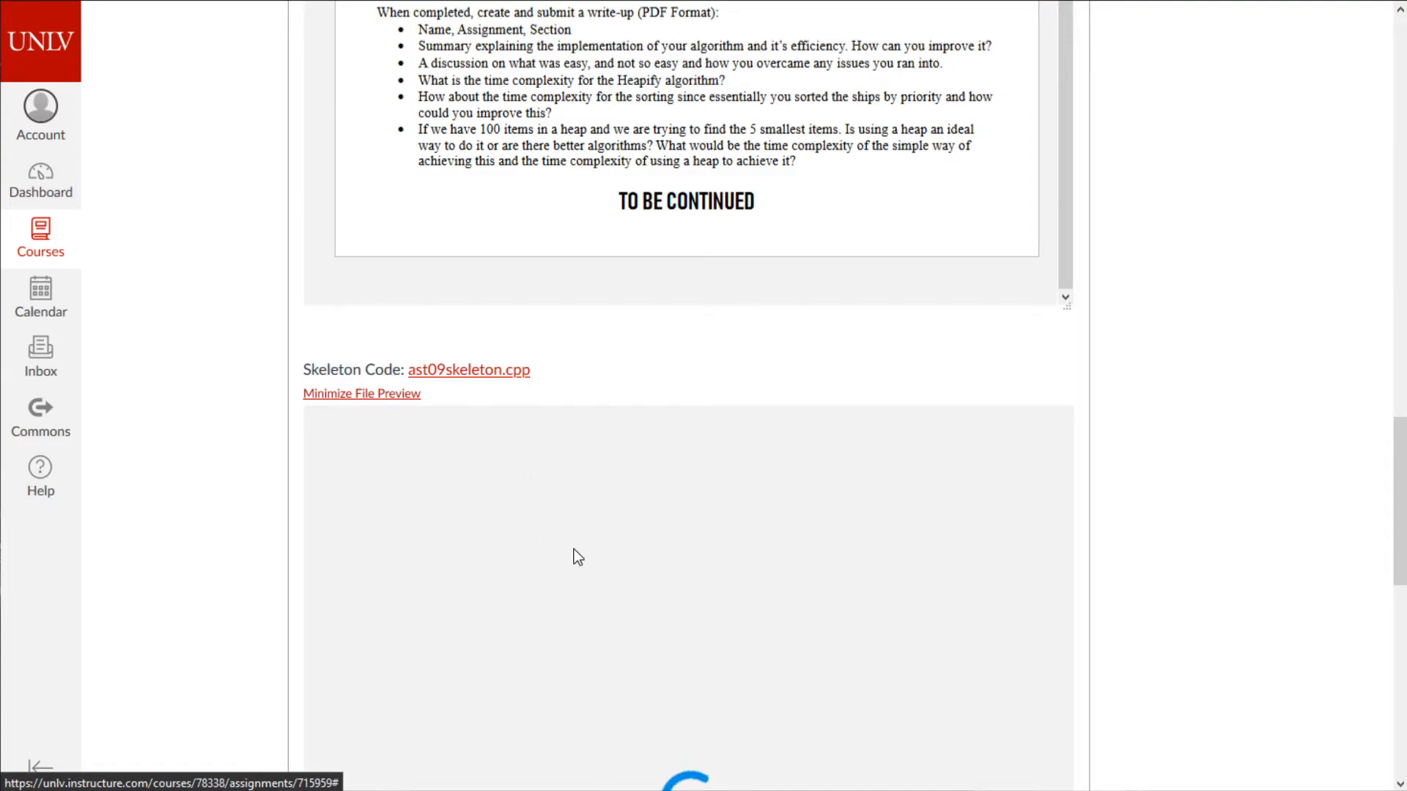
pyautogui.scroll(-3, 579, 556)
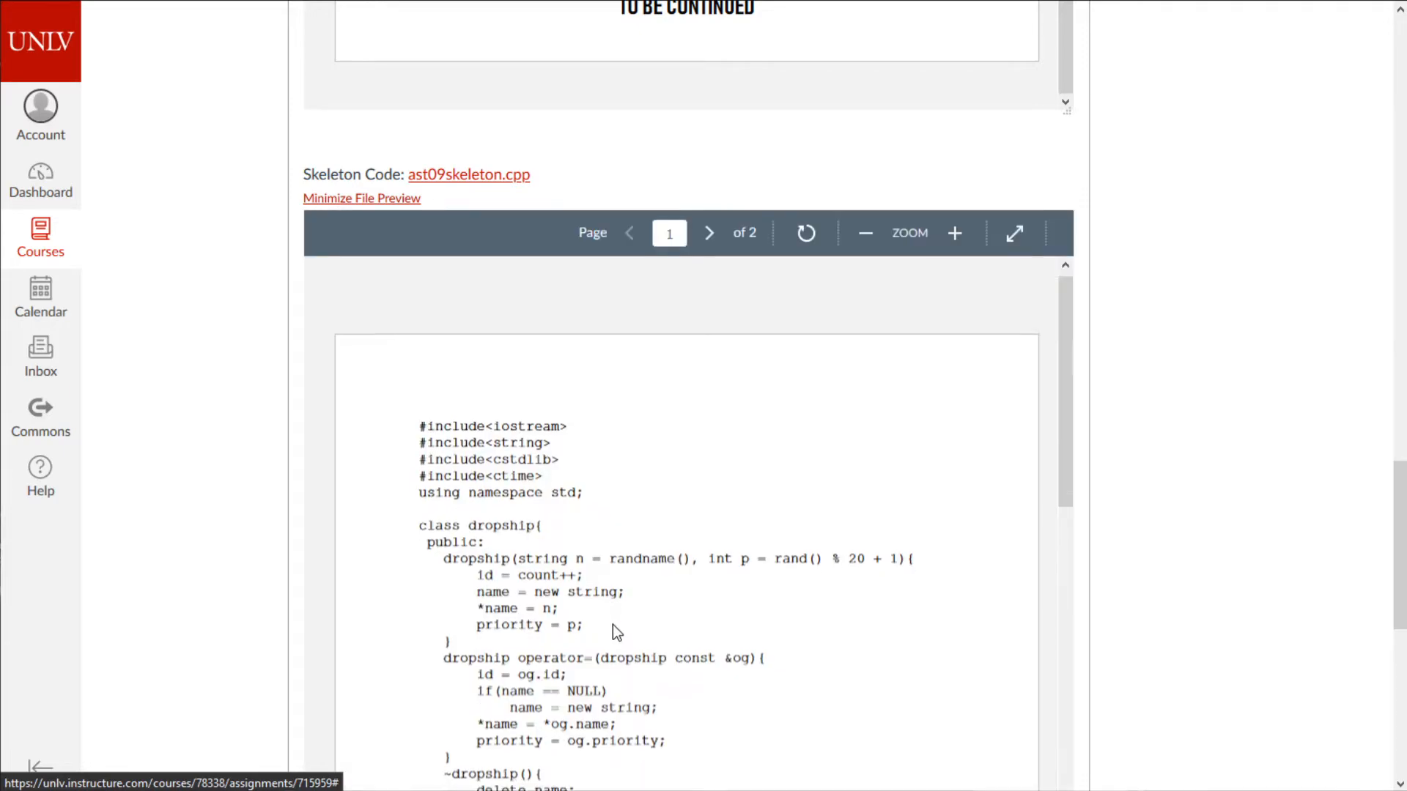
pyautogui.scroll(-3, 612, 631)
pyautogui.scroll(-15, 613, 627)
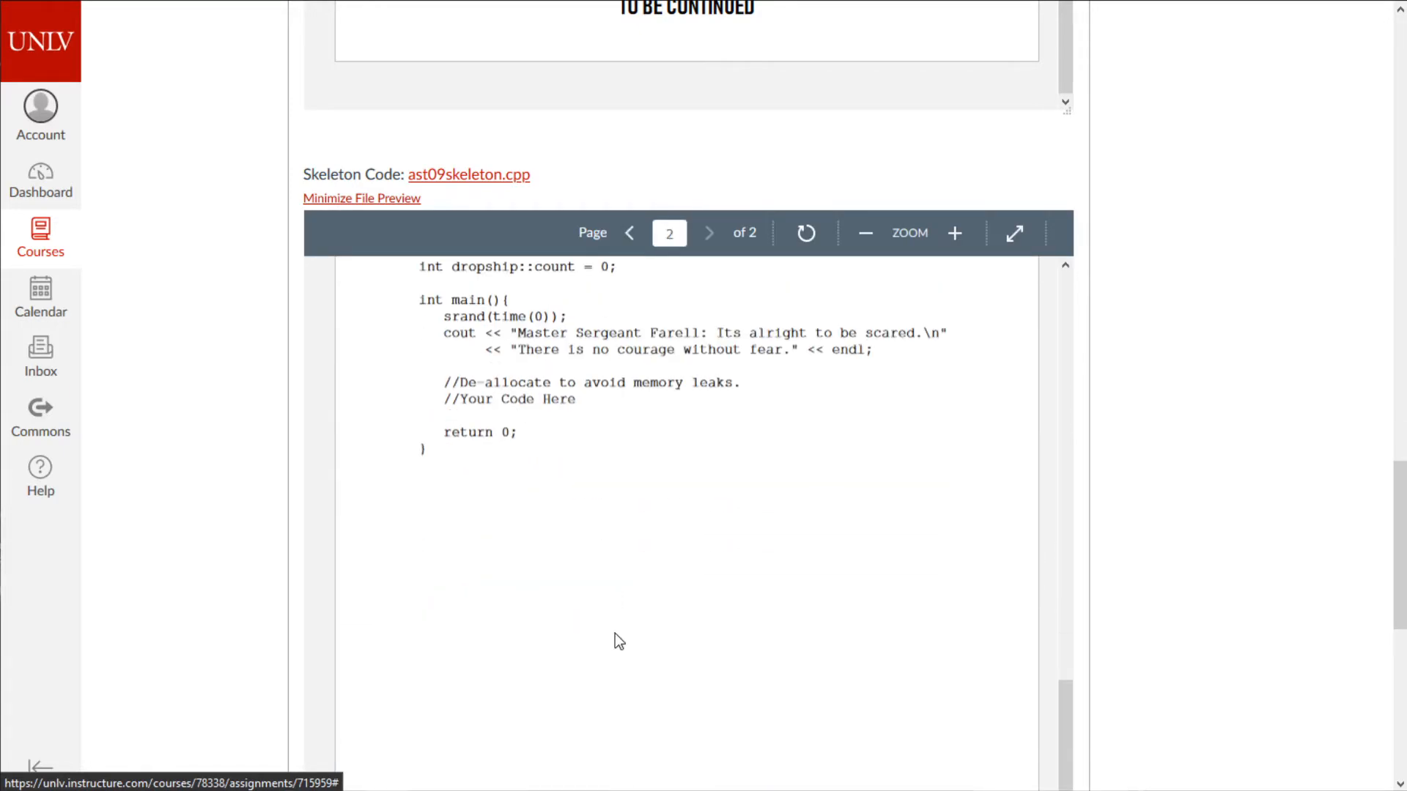
pyautogui.scroll(15, 614, 632)
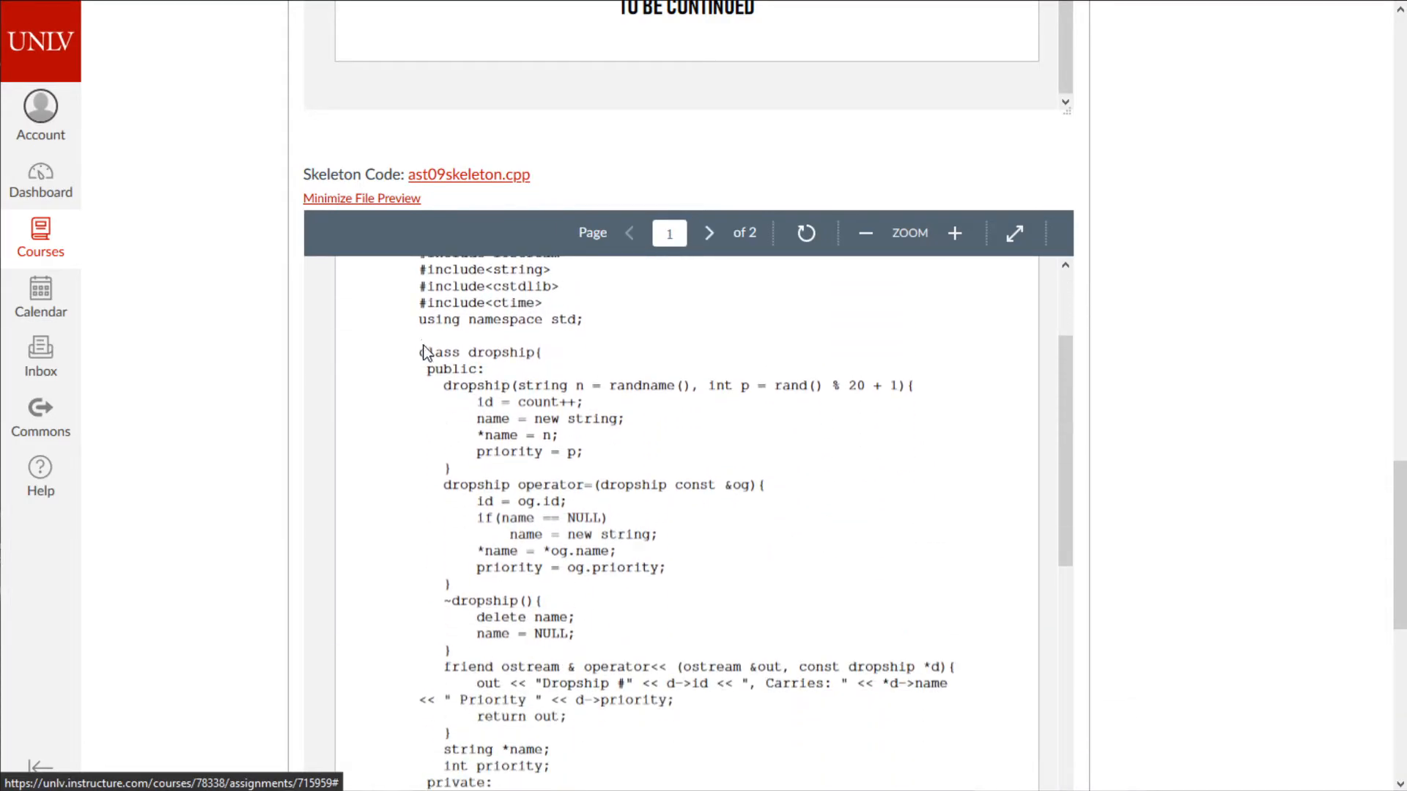
# - Highlight the first code block and the Priority output line in the skeleton code
pyautogui.moveTo(424, 353); pyautogui.dragTo(715, 485)
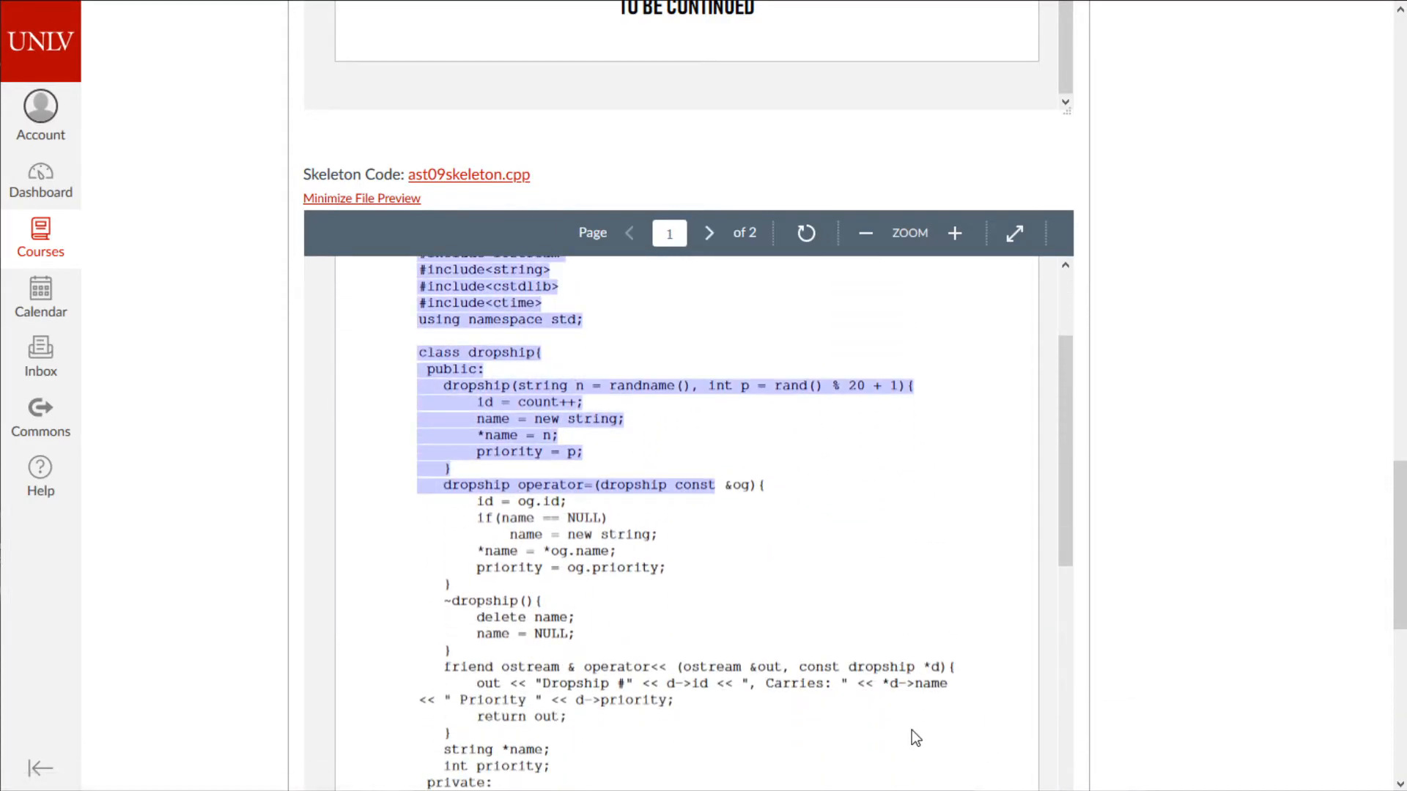
pyautogui.click(824, 744)
pyautogui.moveTo(642, 702); pyautogui.dragTo(406, 702)
pyautogui.scroll(-10, 944, 663)
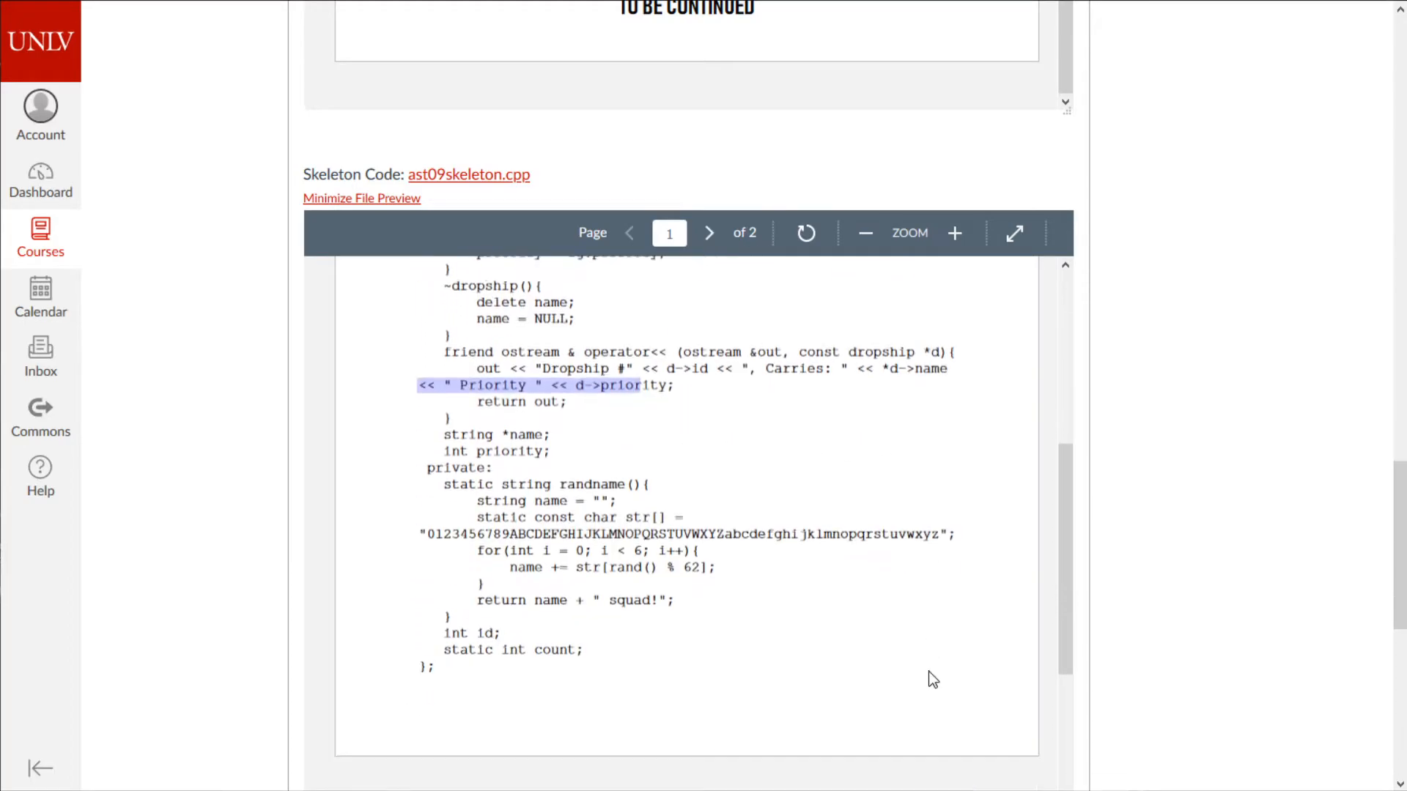
pyautogui.scroll(5, 915, 674)
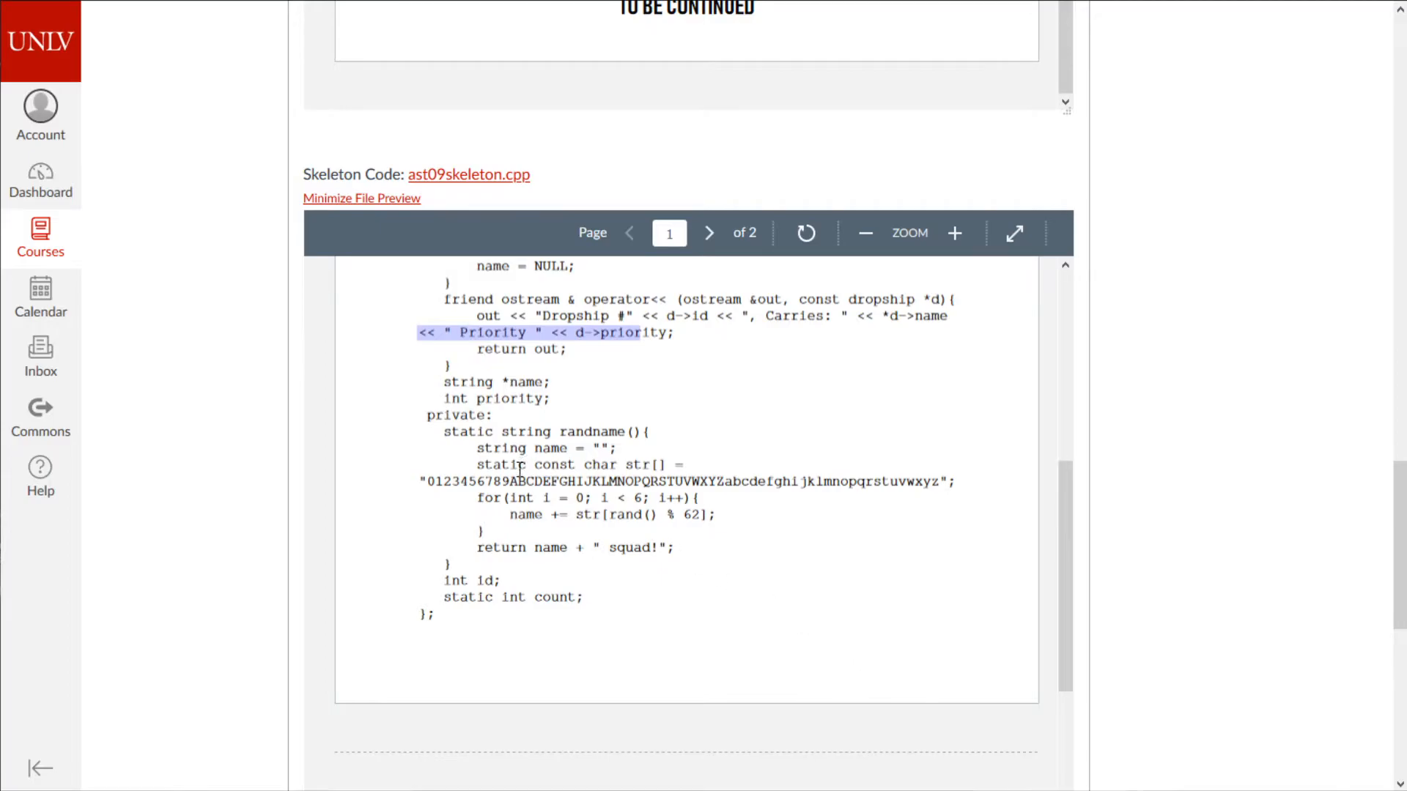
pyautogui.moveTo(478, 482); pyautogui.dragTo(723, 655)
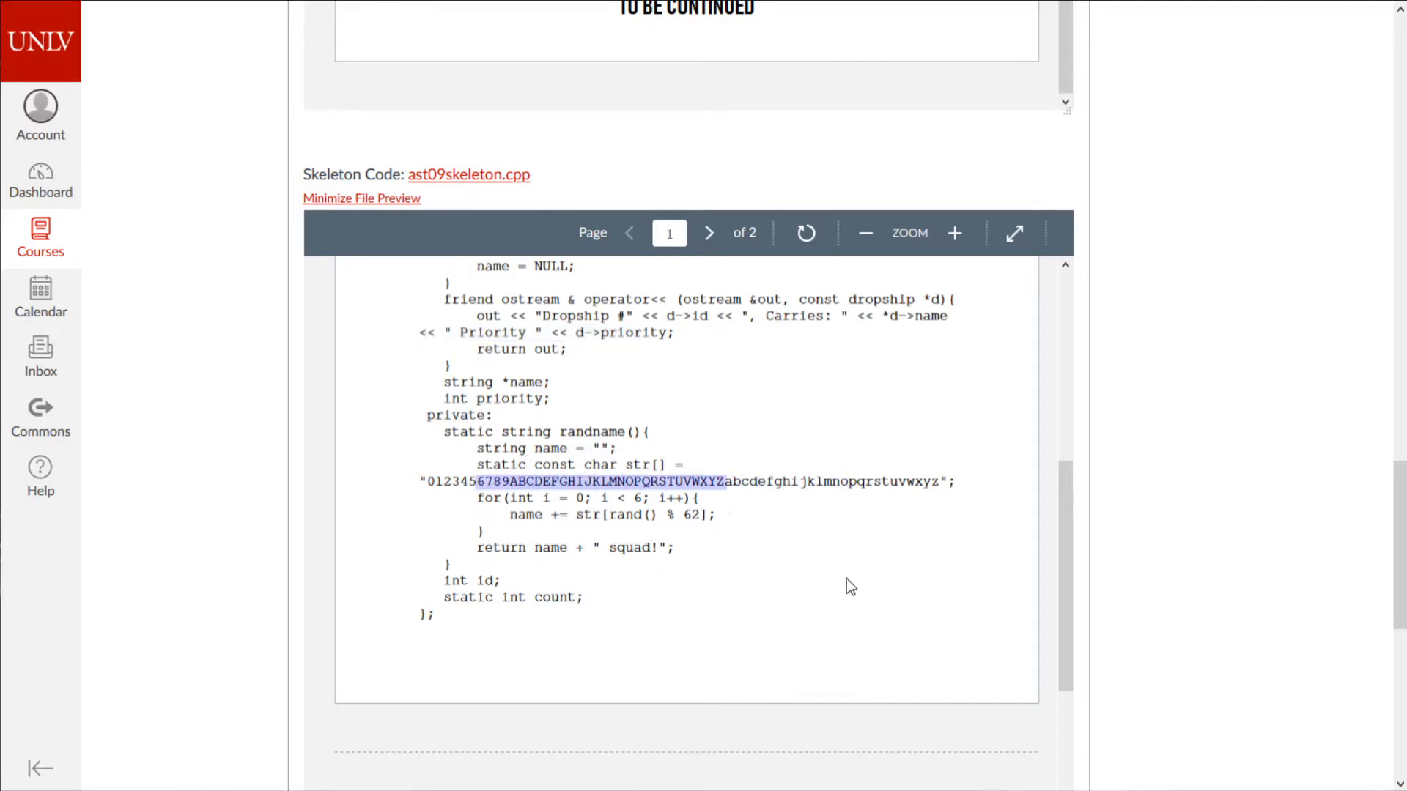
# - Minimize the skeleton code preview so the Good luck! line and details show
pyautogui.scroll(2, 809, 589)
pyautogui.scroll(3, 809, 588)
pyautogui.scroll(-2, 754, 590)
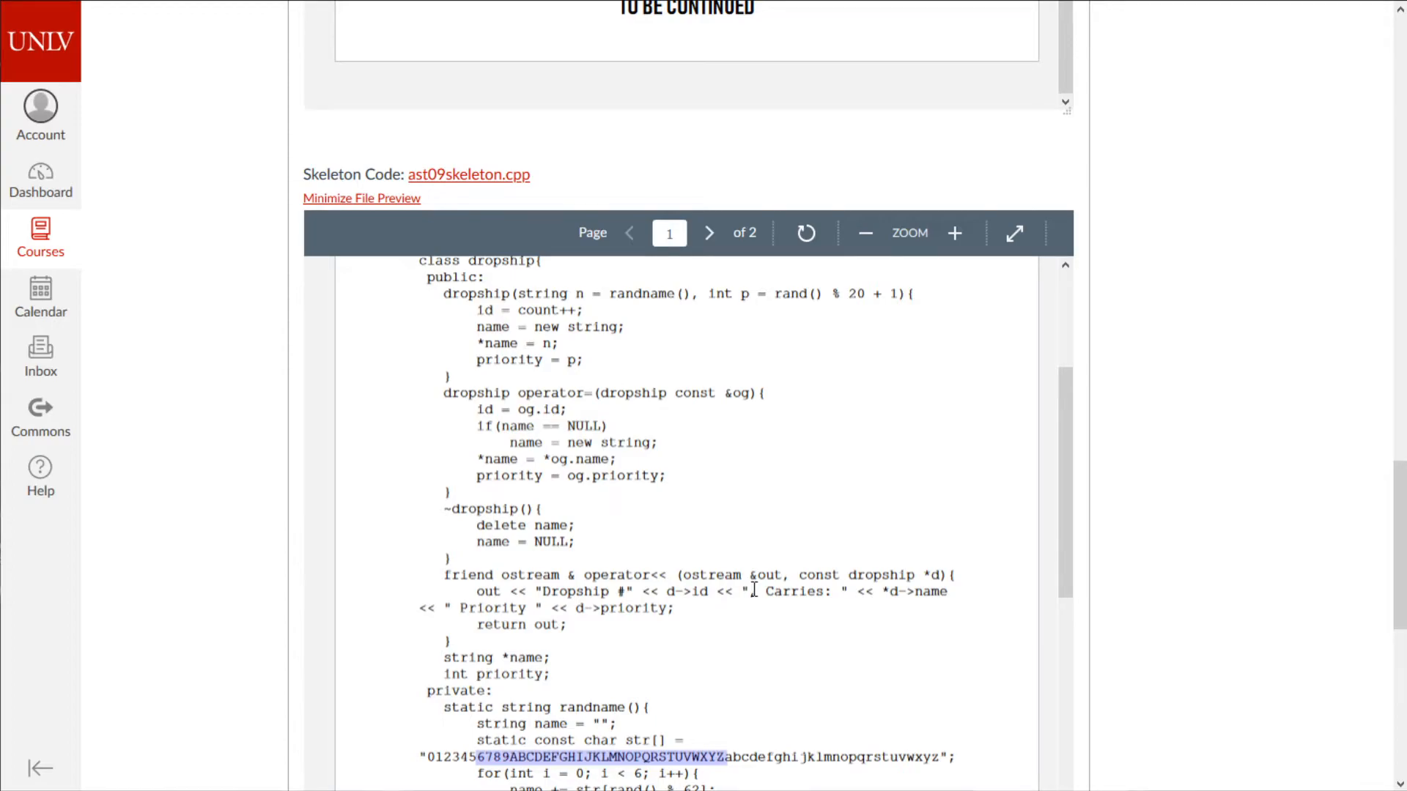
pyautogui.scroll(-2, 754, 590)
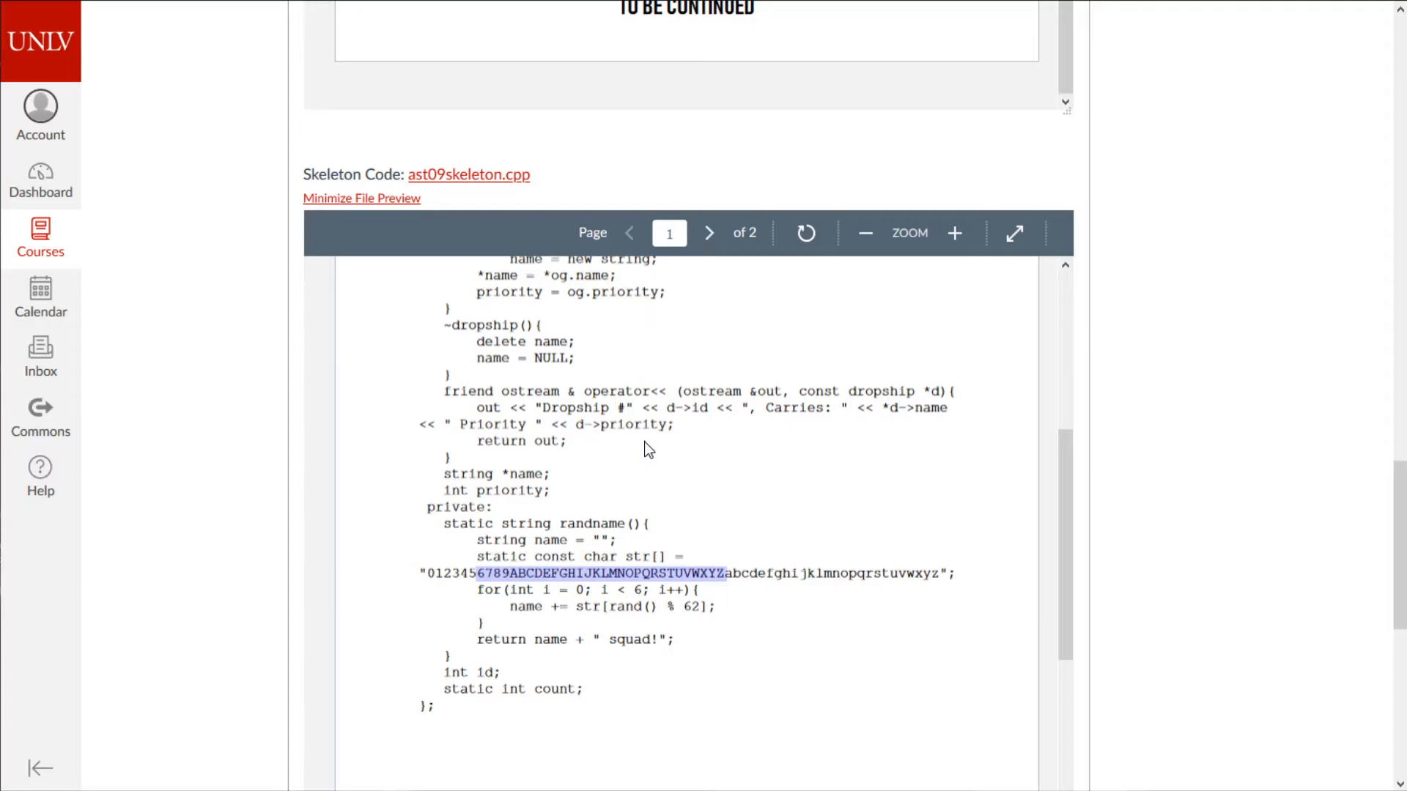
pyautogui.click(381, 199)
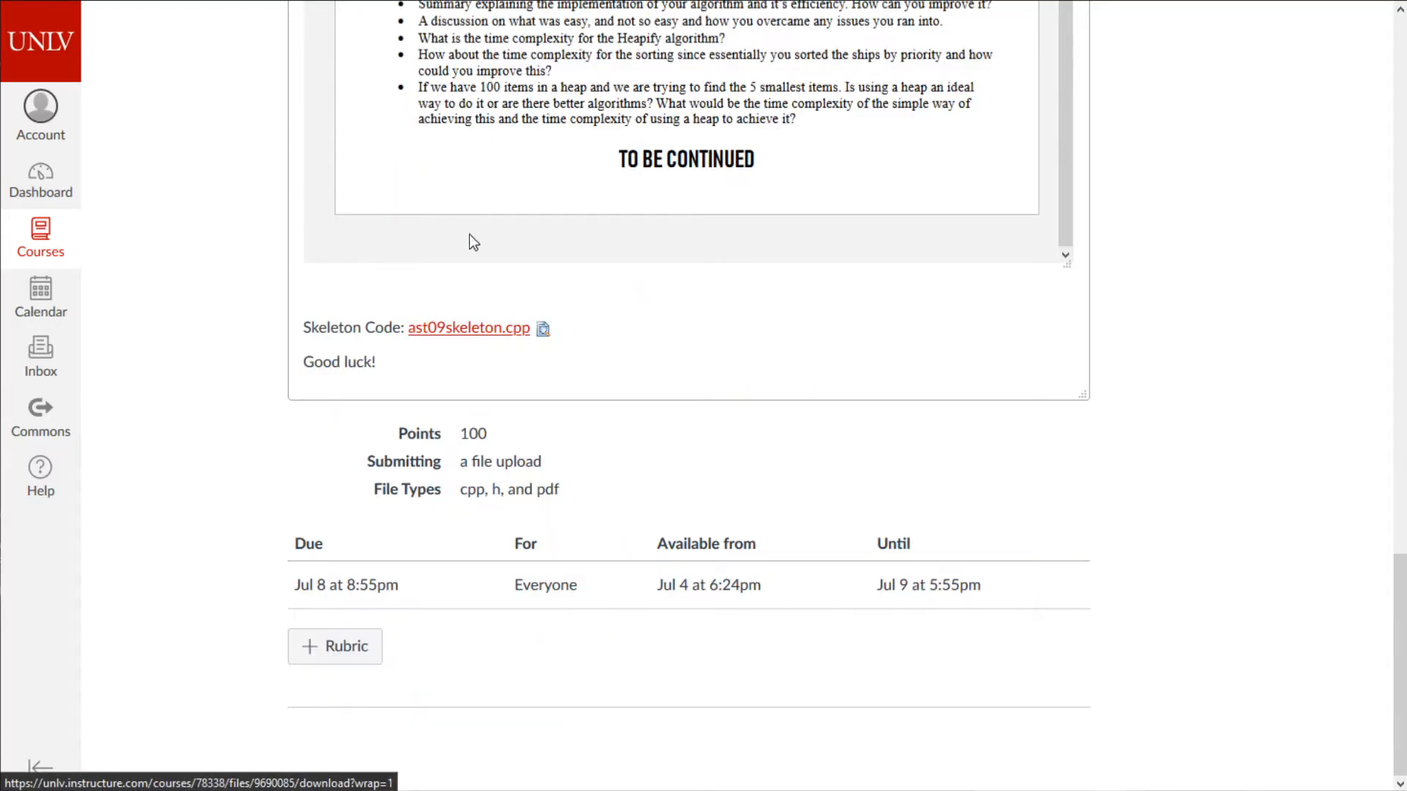
pyautogui.click(467, 338)
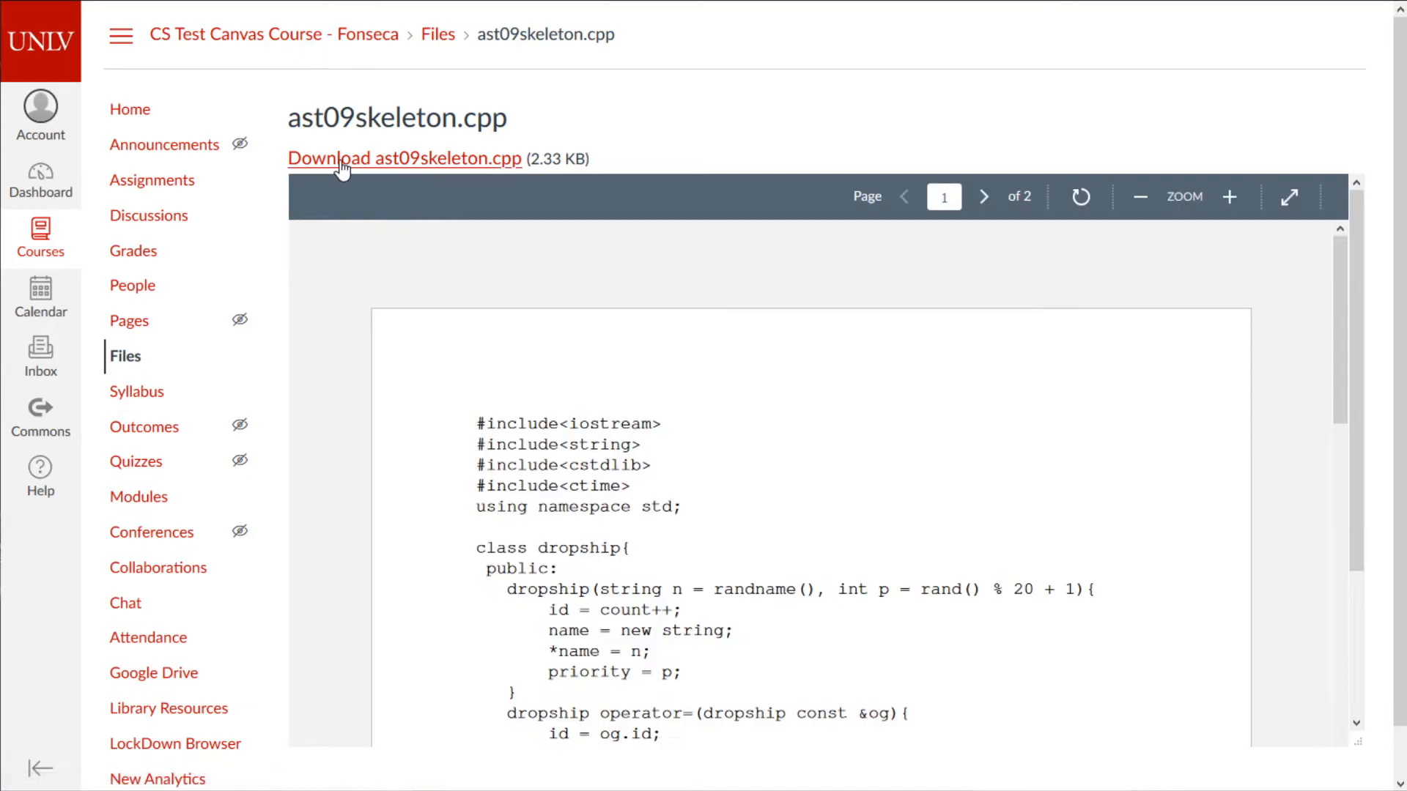
pyautogui.click(360, 166)
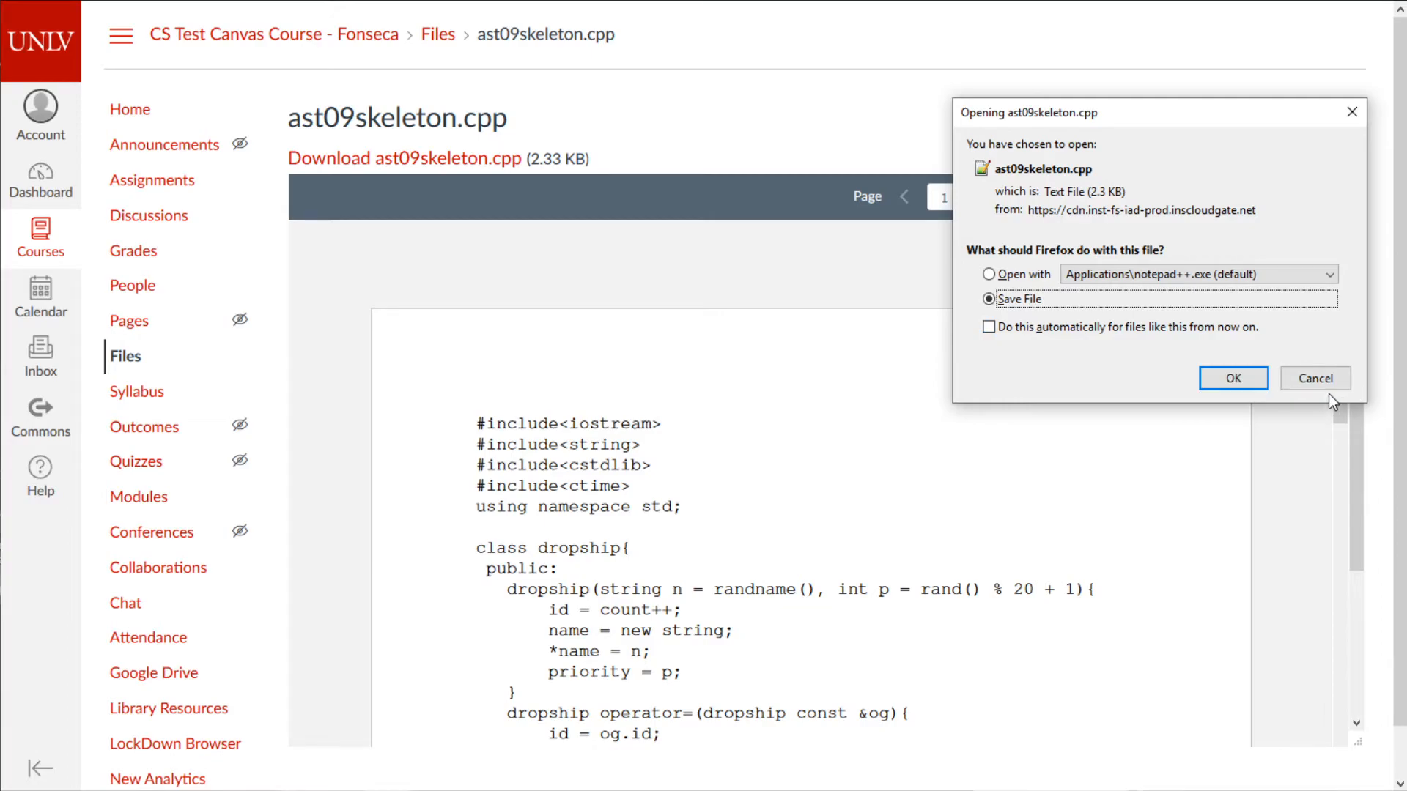
pyautogui.click(1324, 380)
pyautogui.hotkey('alt', 'Left')
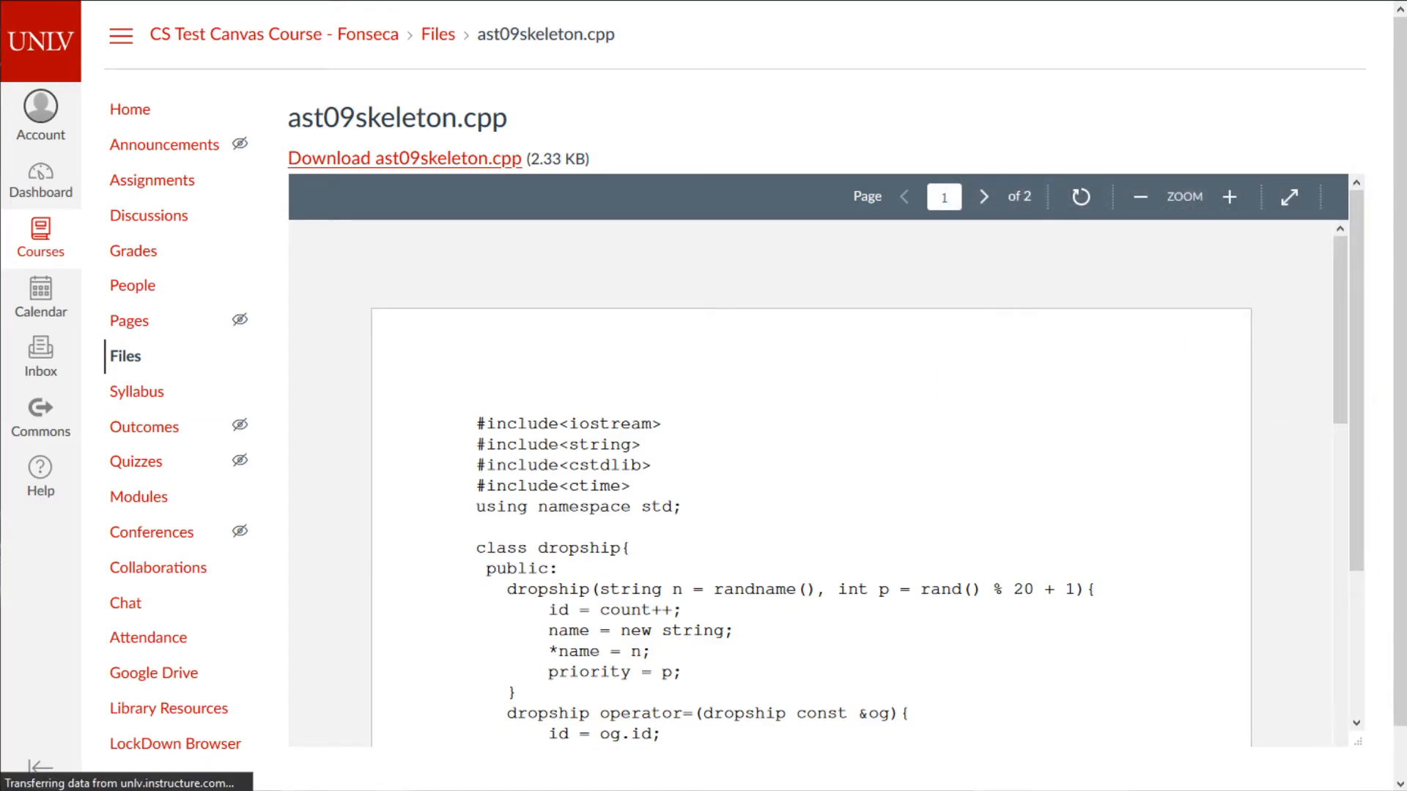
pyautogui.scroll(5, 784, 466)
pyautogui.scroll(5, 781, 460)
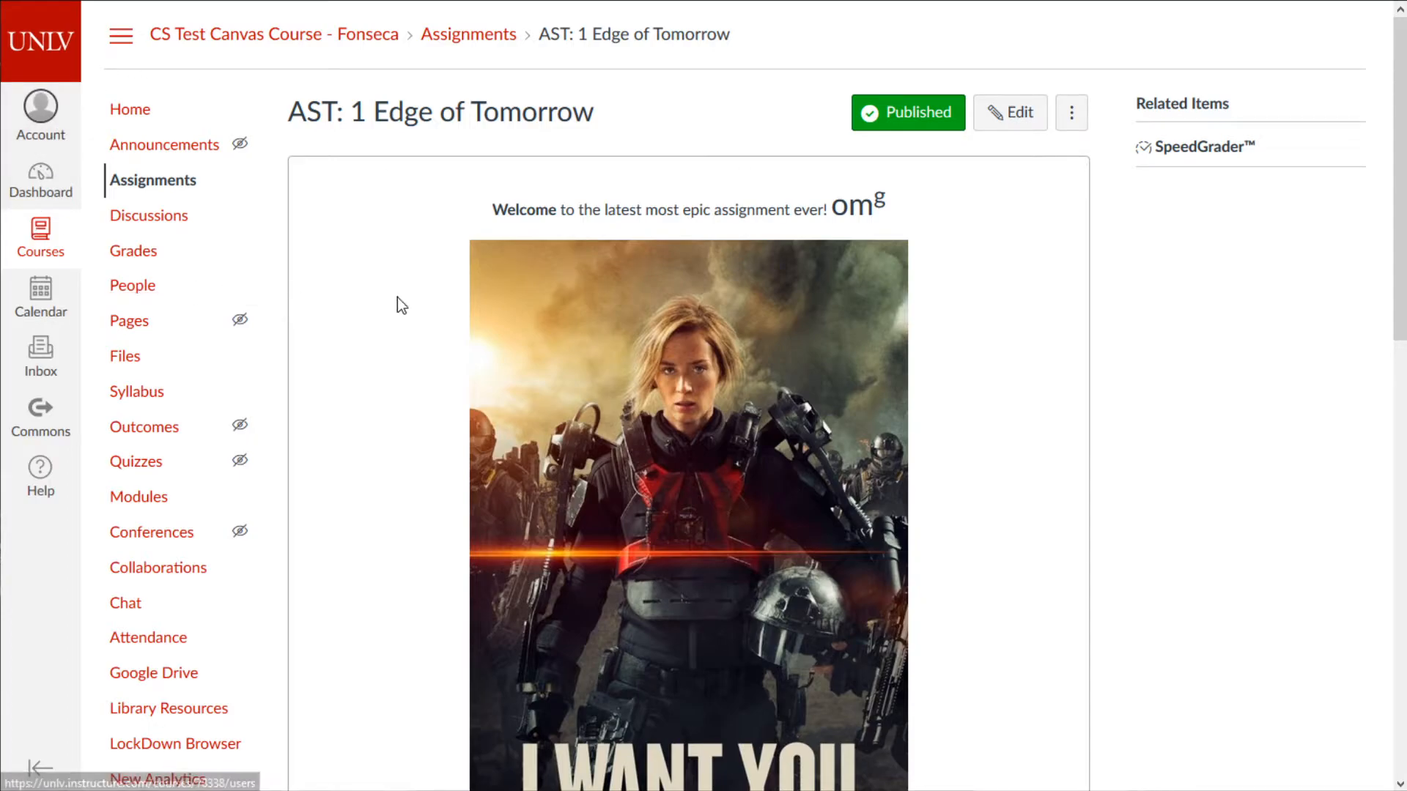
pyautogui.click(55, 192)
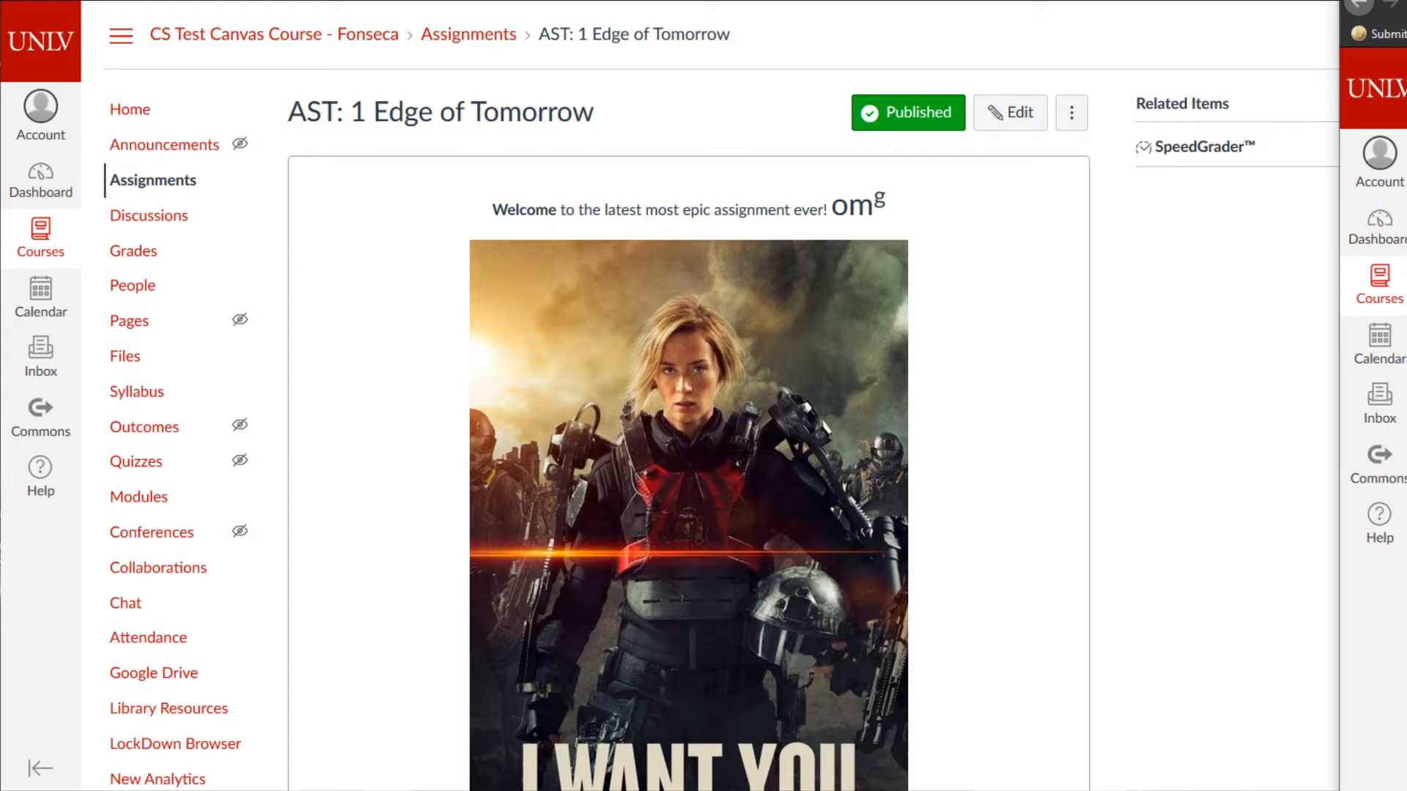
# - Switch to the window with CS 302 Assignment 11: Operation Downfall…Again? and review the page
pyautogui.click(1360, 6)
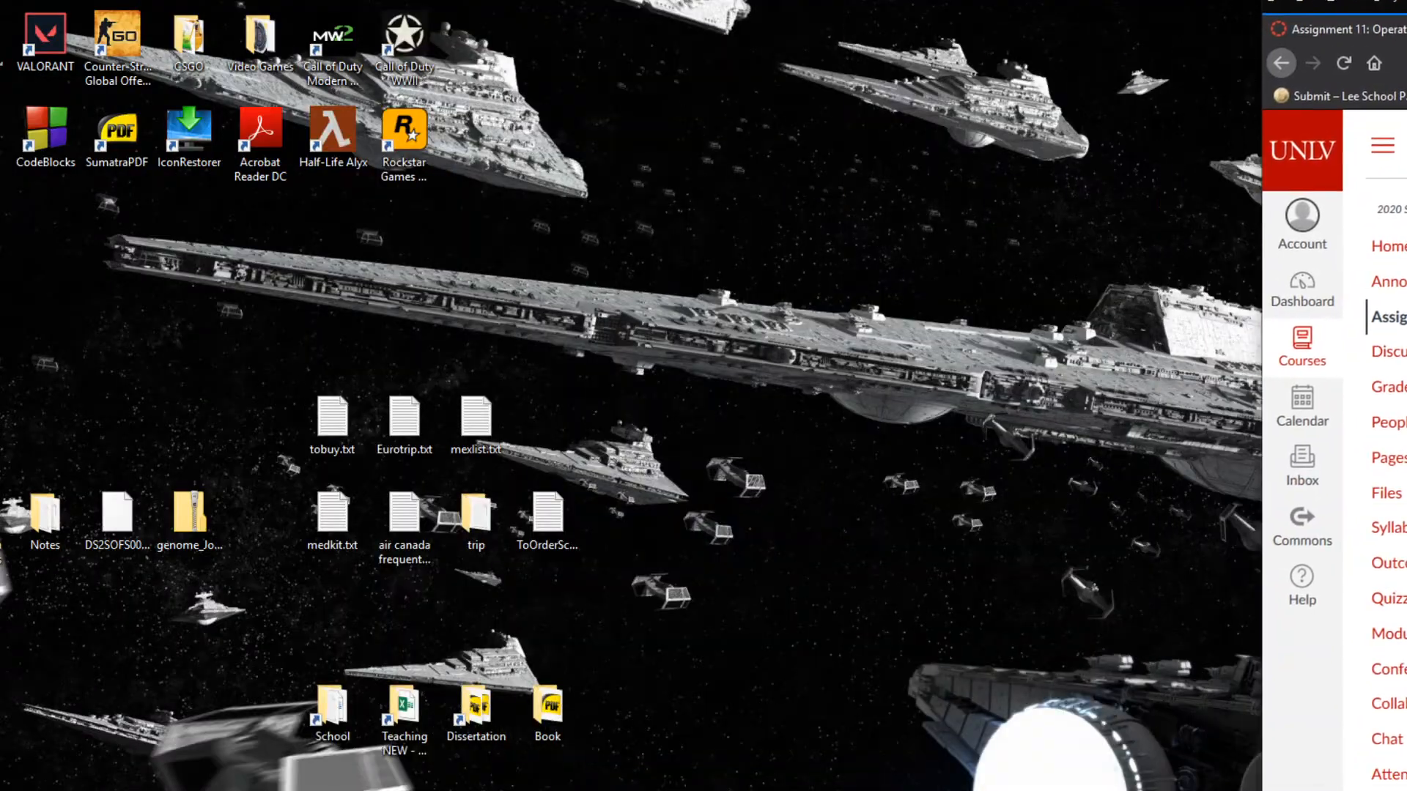
pyautogui.moveTo(1315, 15); pyautogui.dragTo(53, 0)
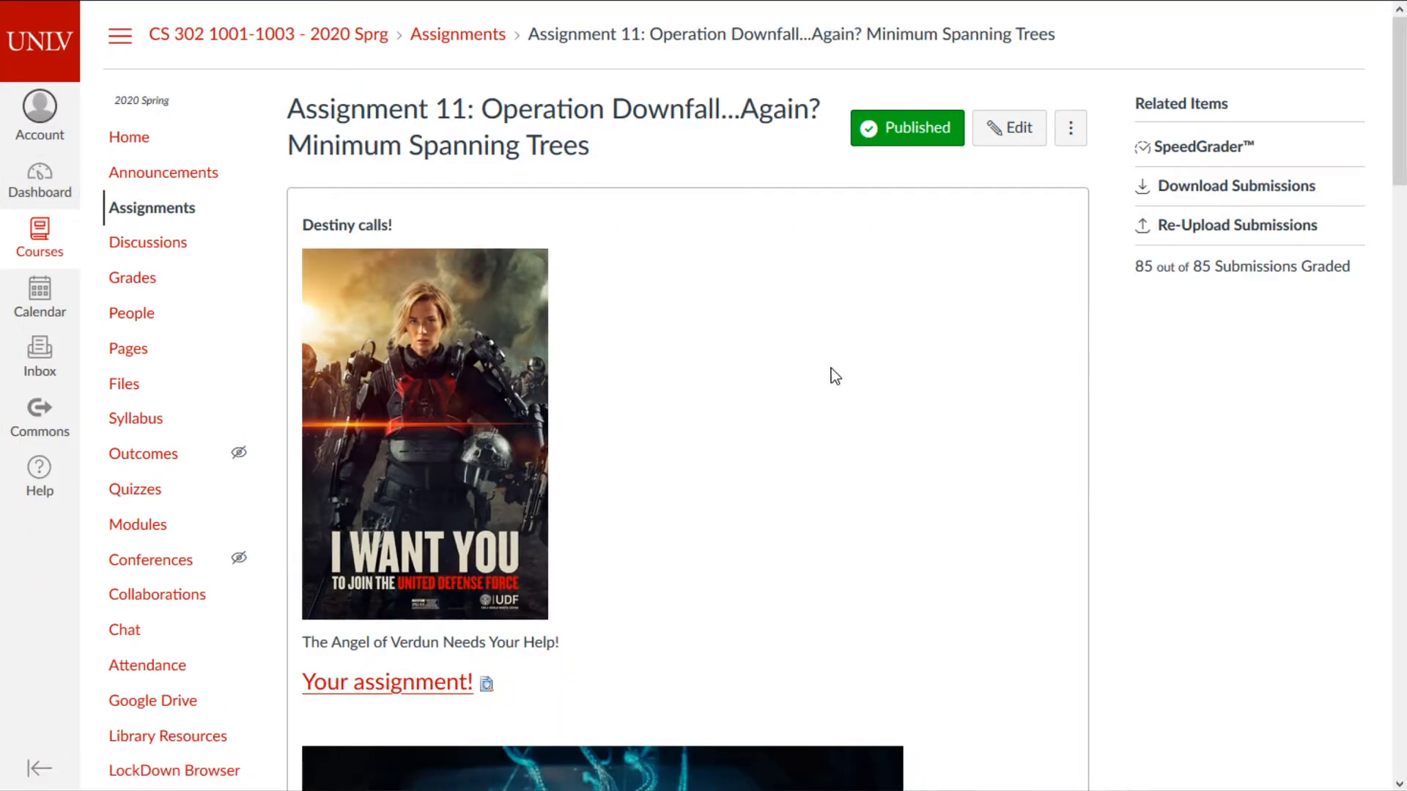
pyautogui.scroll(-3, 831, 367)
pyautogui.scroll(-4, 834, 378)
pyautogui.moveTo(340, 221); pyautogui.dragTo(427, 220)
pyautogui.scroll(-2, 716, 310)
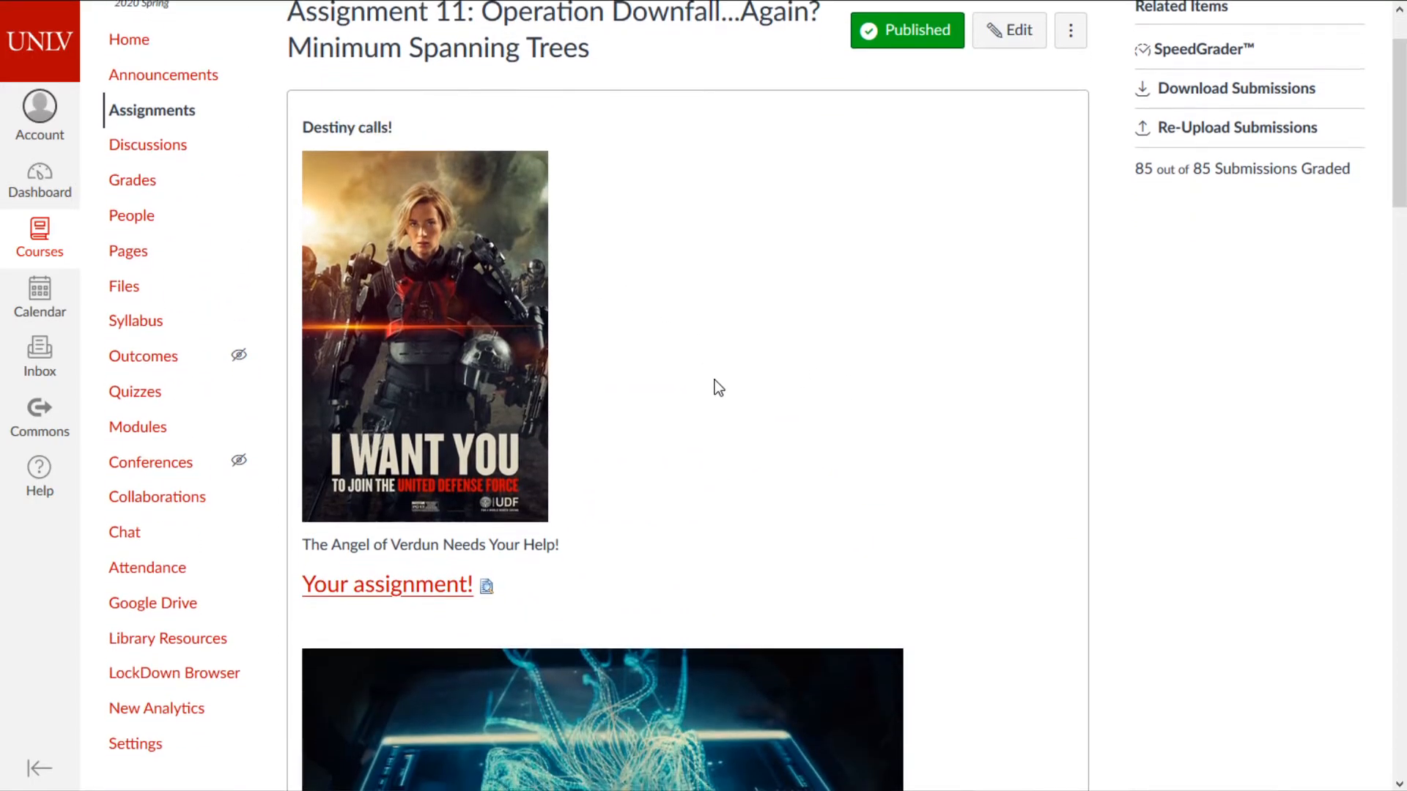
pyautogui.scroll(-5, 638, 387)
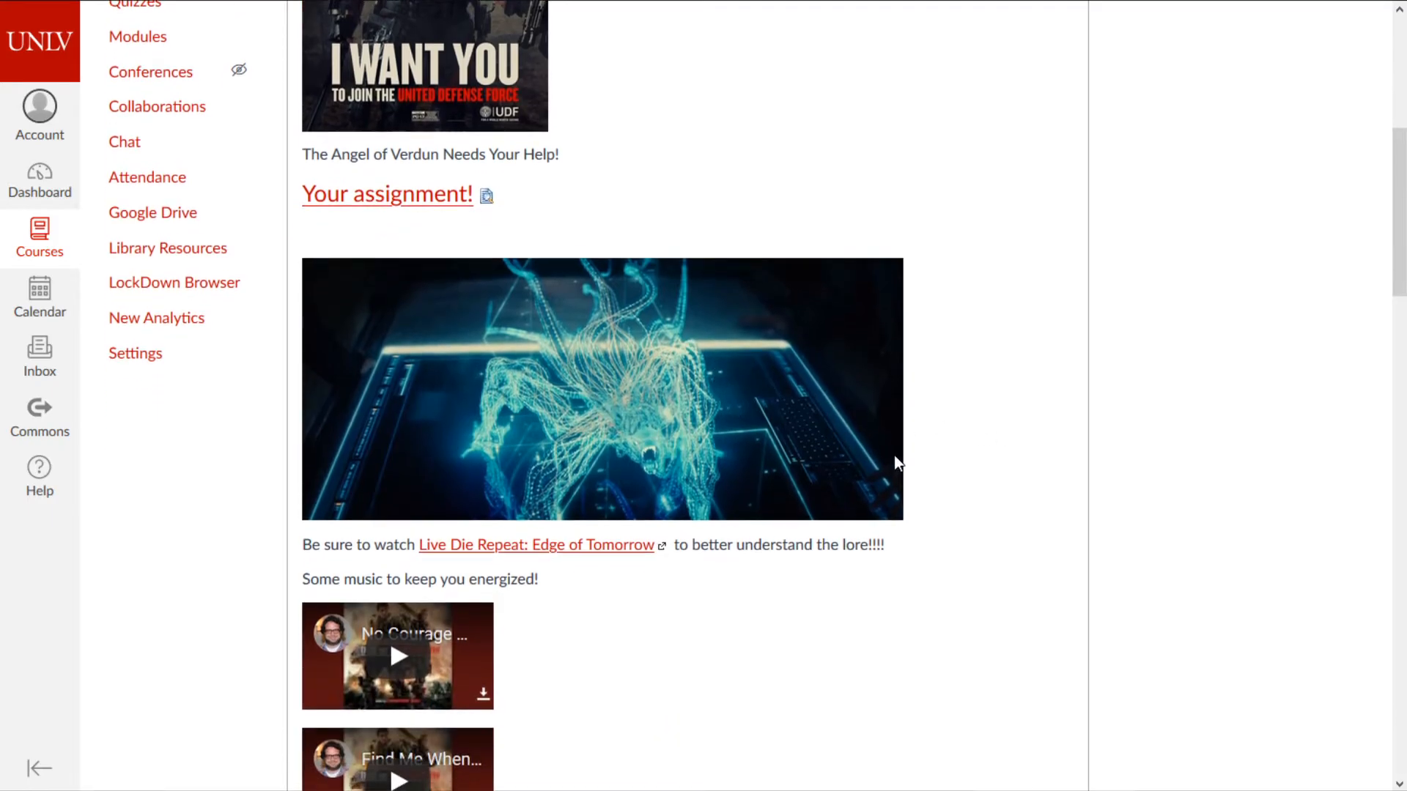
pyautogui.scroll(-6, 886, 448)
pyautogui.scroll(-20, 914, 466)
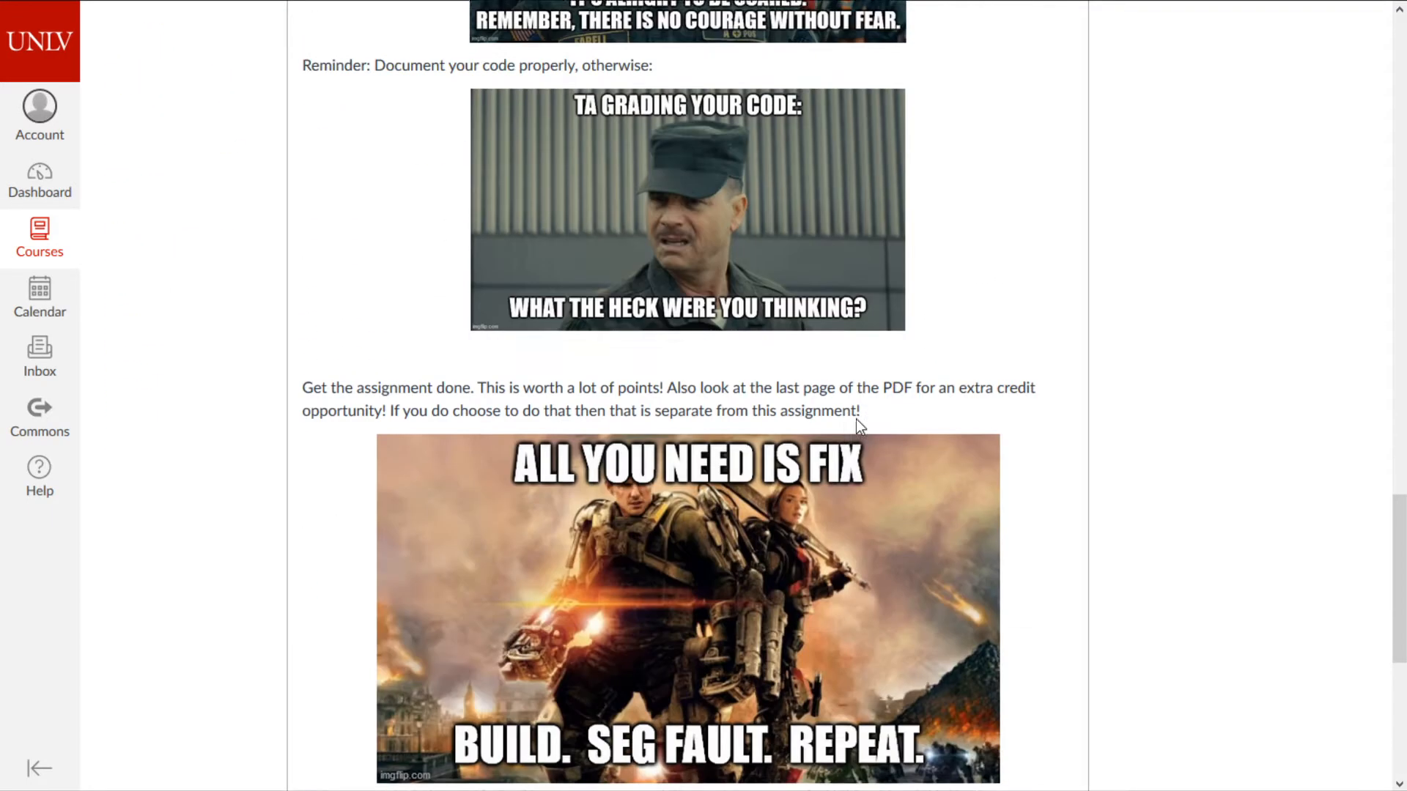
pyautogui.scroll(20, 878, 426)
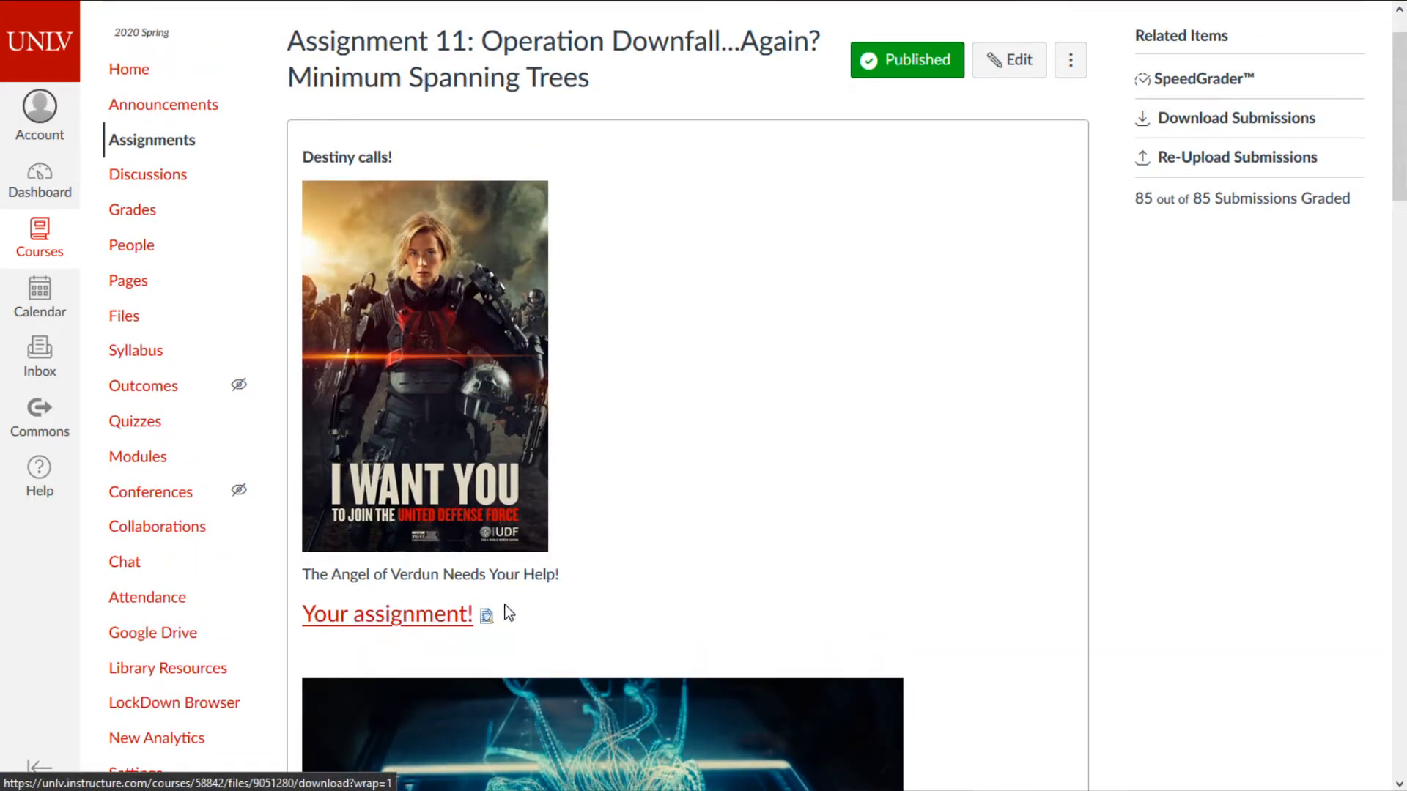
# - Expand the Your assignment! PDF preview and page through its seven pages
pyautogui.click(486, 619)
pyautogui.scroll(-5, 1002, 508)
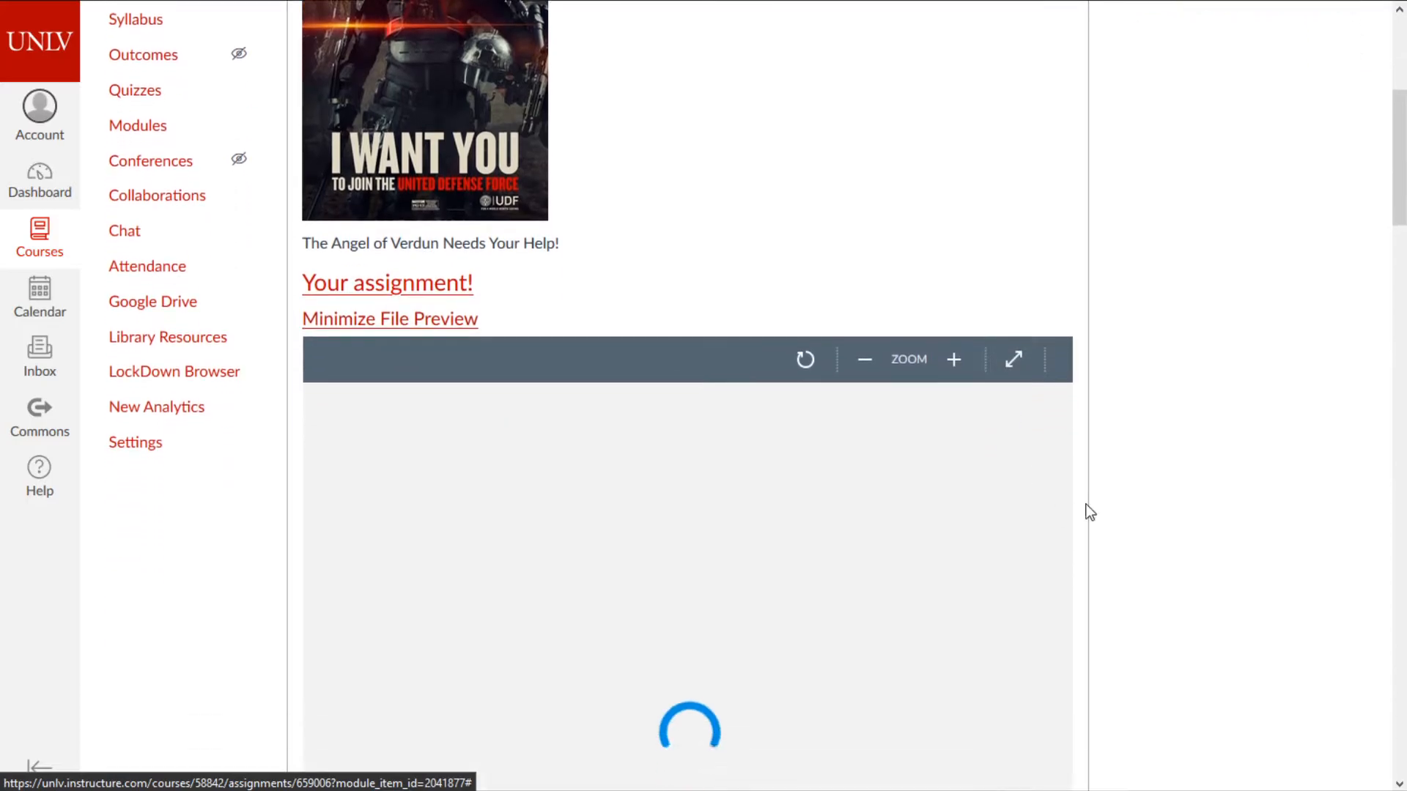
pyautogui.scroll(-1, 1108, 411)
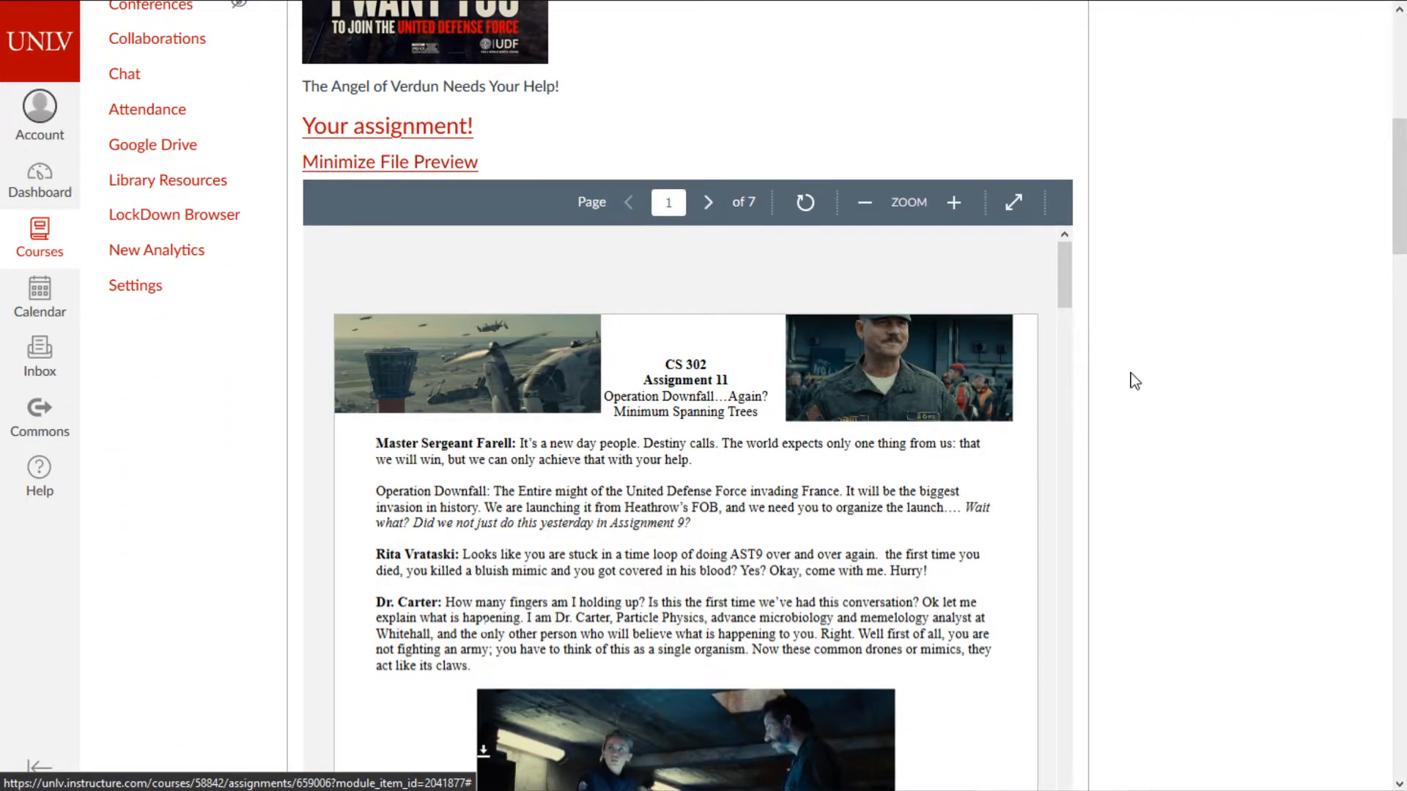
pyautogui.scroll(-1, 1085, 330)
pyautogui.moveTo(1073, 183); pyautogui.dragTo(976, 487)
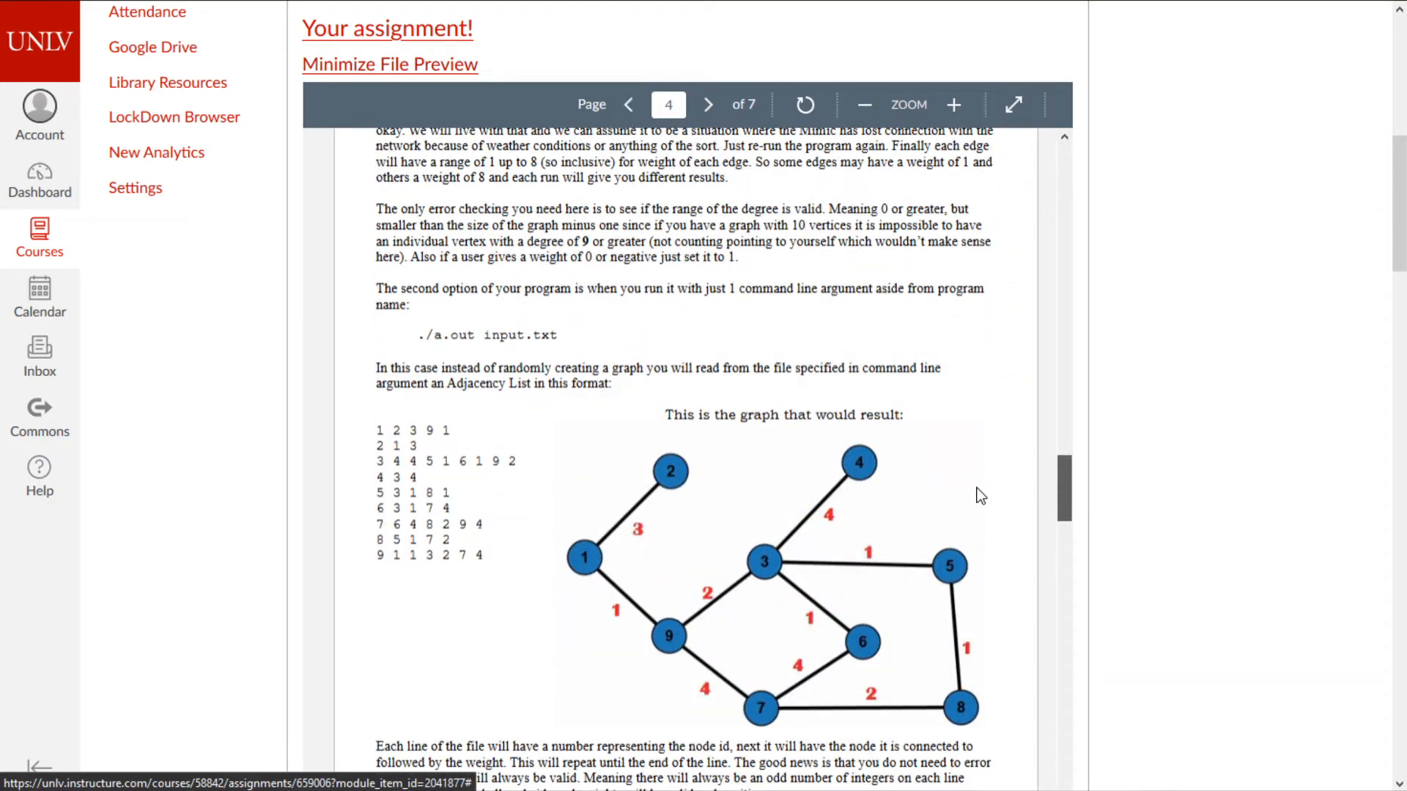
pyautogui.scroll(15, 981, 497)
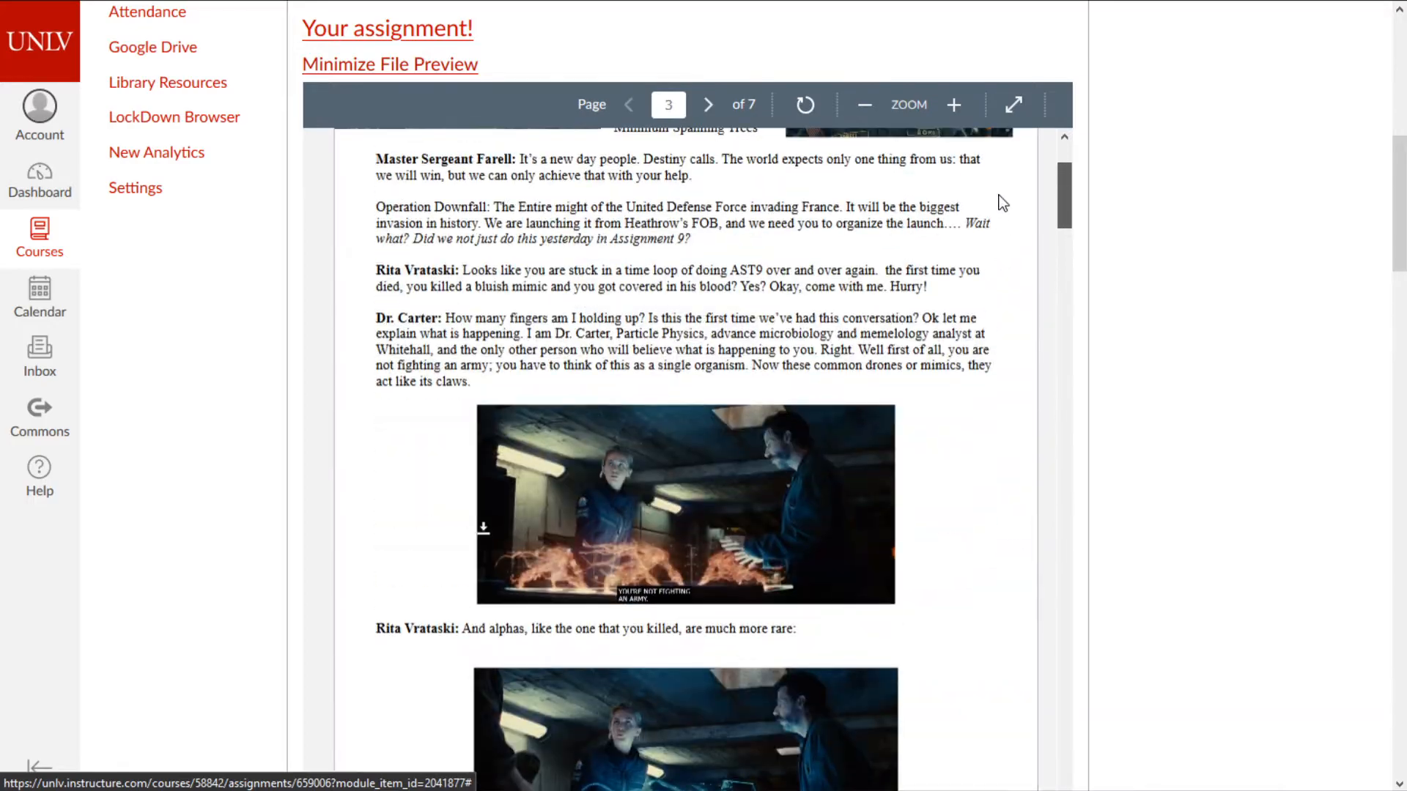
pyautogui.moveTo(1064, 177); pyautogui.dragTo(1065, 770)
pyautogui.scroll(-5, 1137, 580)
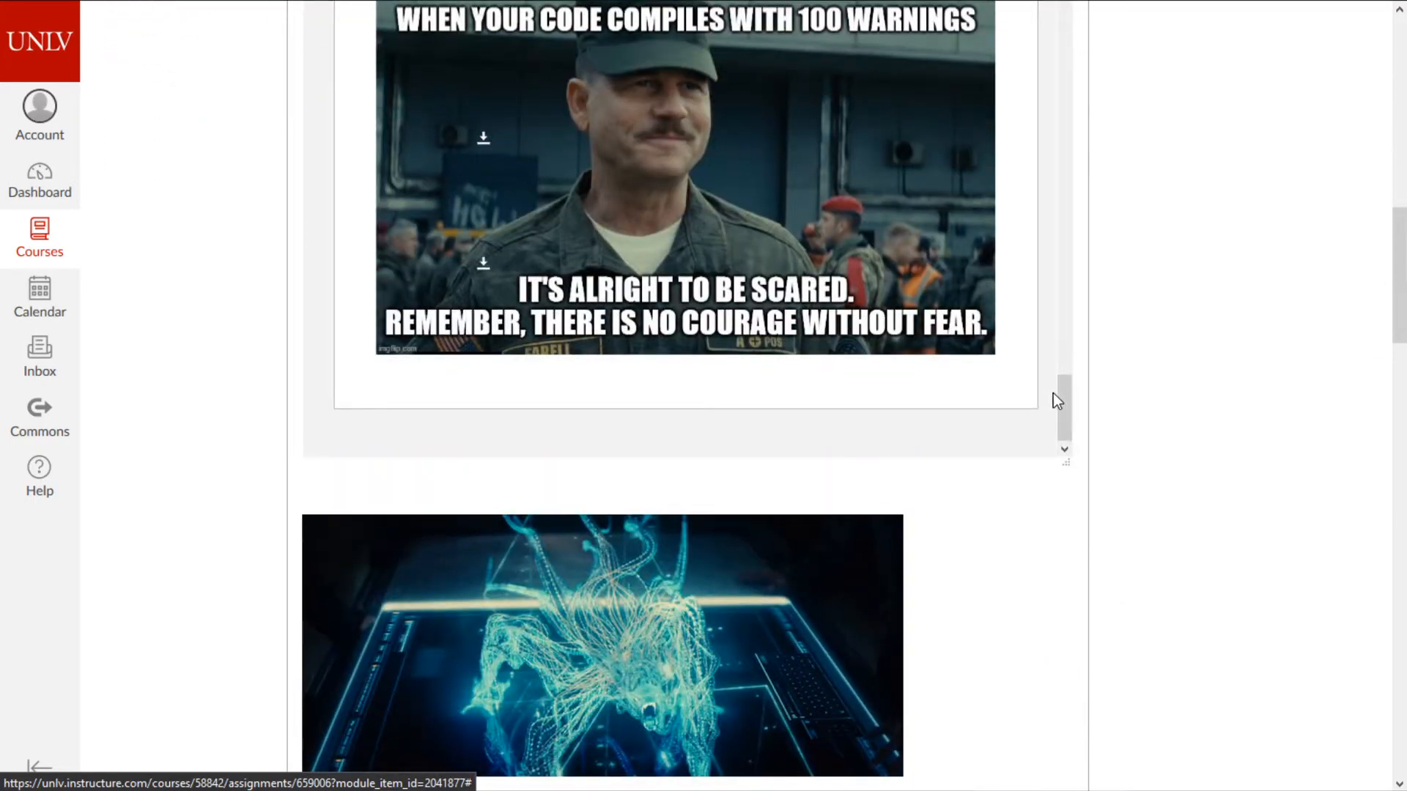
pyautogui.scroll(-20, 1089, 469)
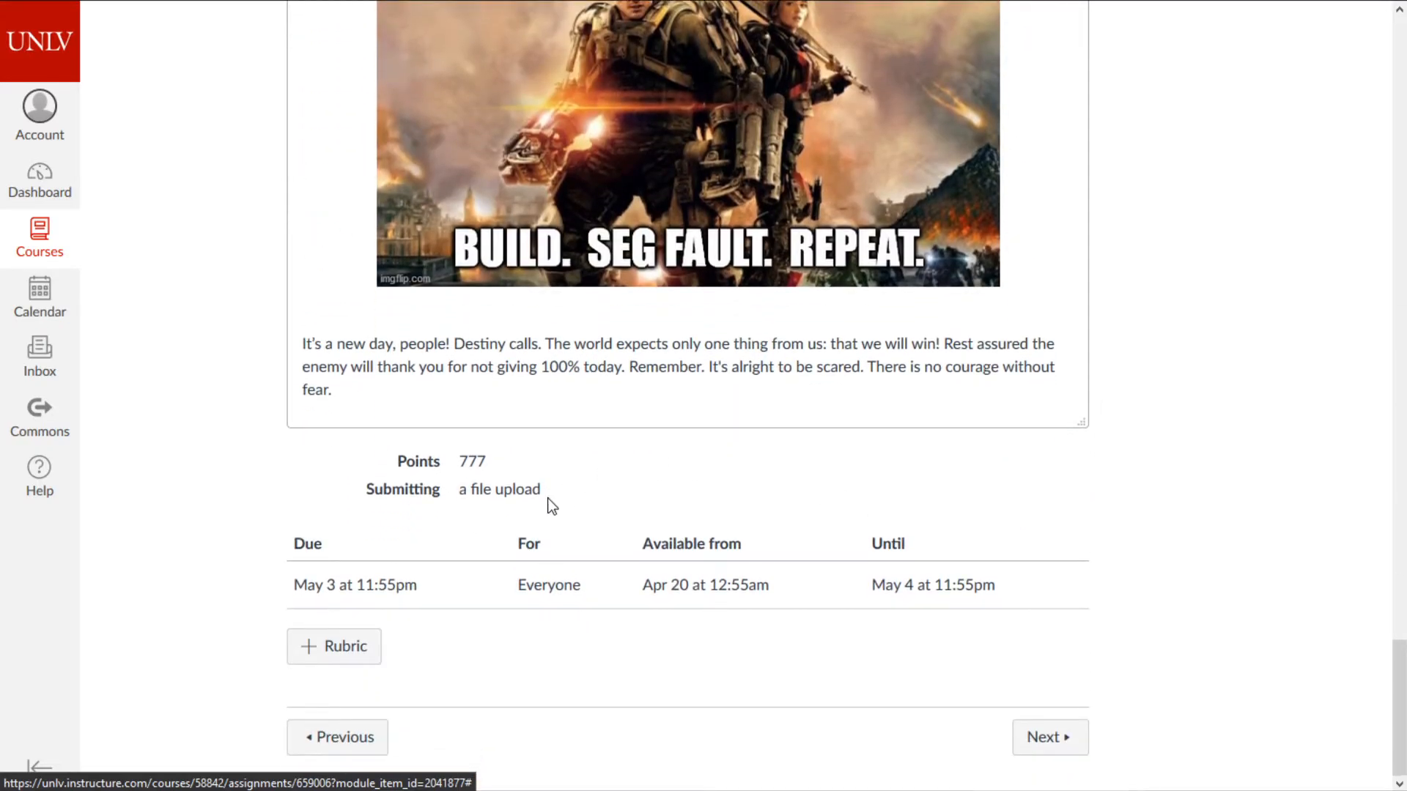
# - Highlight the 777 points, May 3 11:55pm due date, availability dates and audience
pyautogui.doubleClick(472, 462)
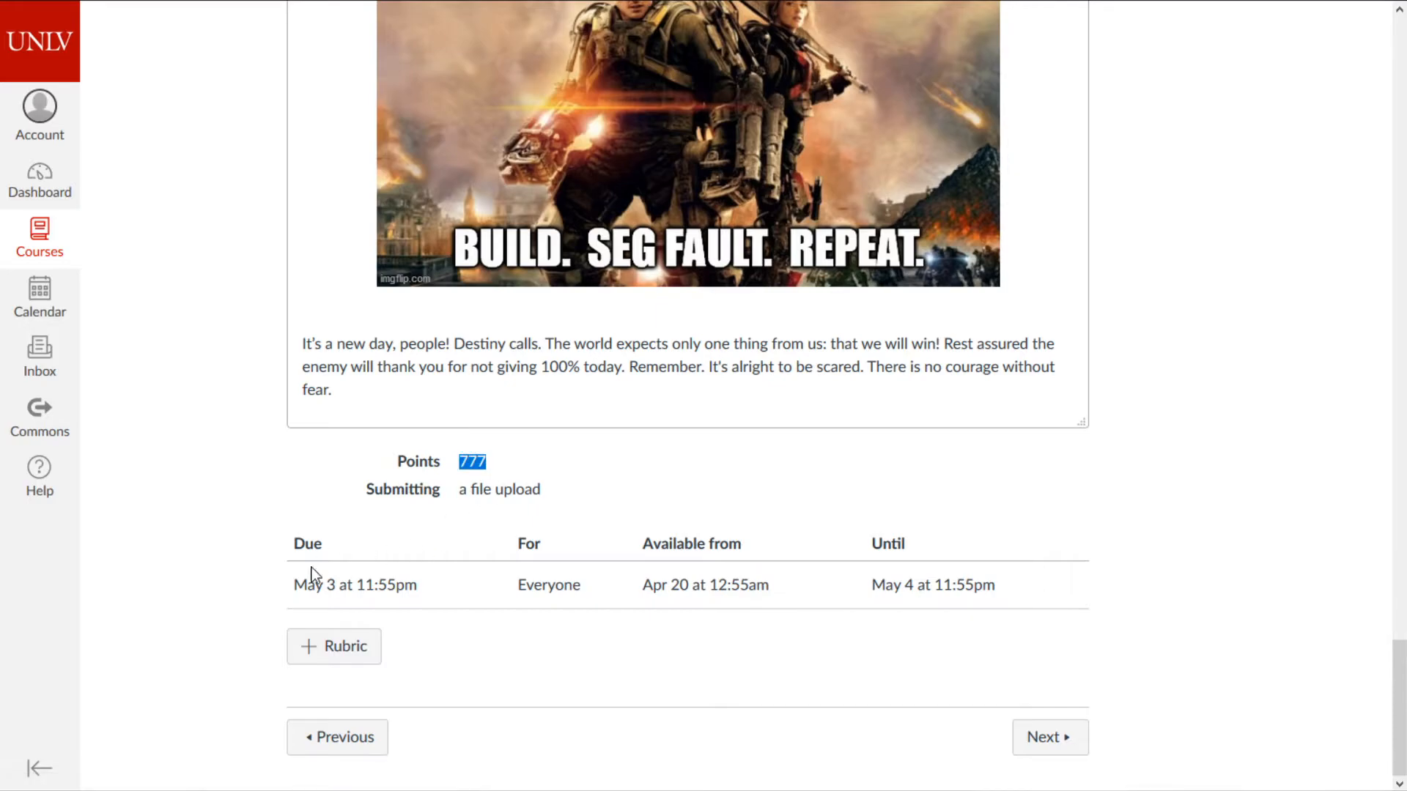
pyautogui.moveTo(315, 584); pyautogui.dragTo(400, 572)
pyautogui.moveTo(644, 585); pyautogui.dragTo(766, 586)
pyautogui.moveTo(872, 585); pyautogui.dragTo(1018, 594)
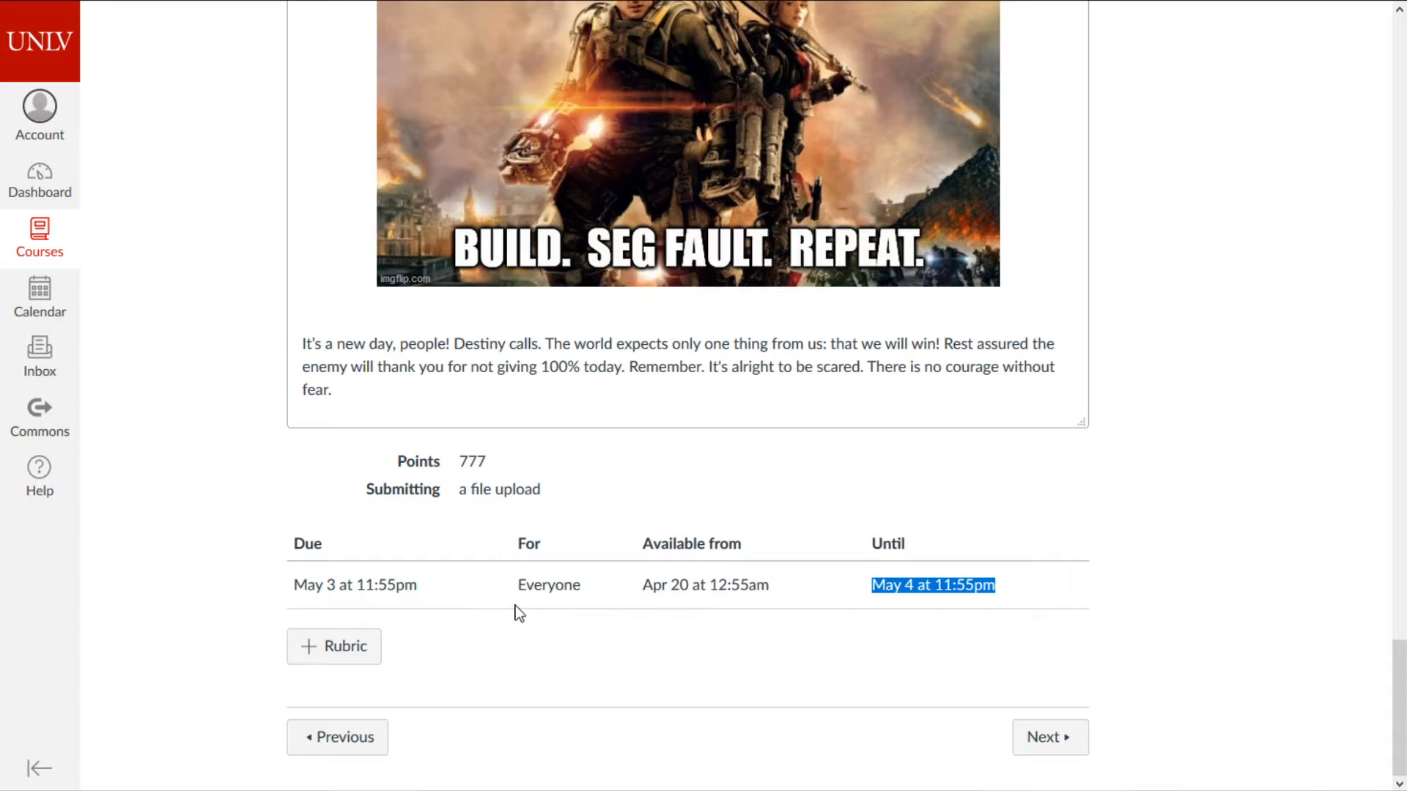
pyautogui.moveTo(518, 586); pyautogui.dragTo(579, 583)
pyautogui.click(595, 587)
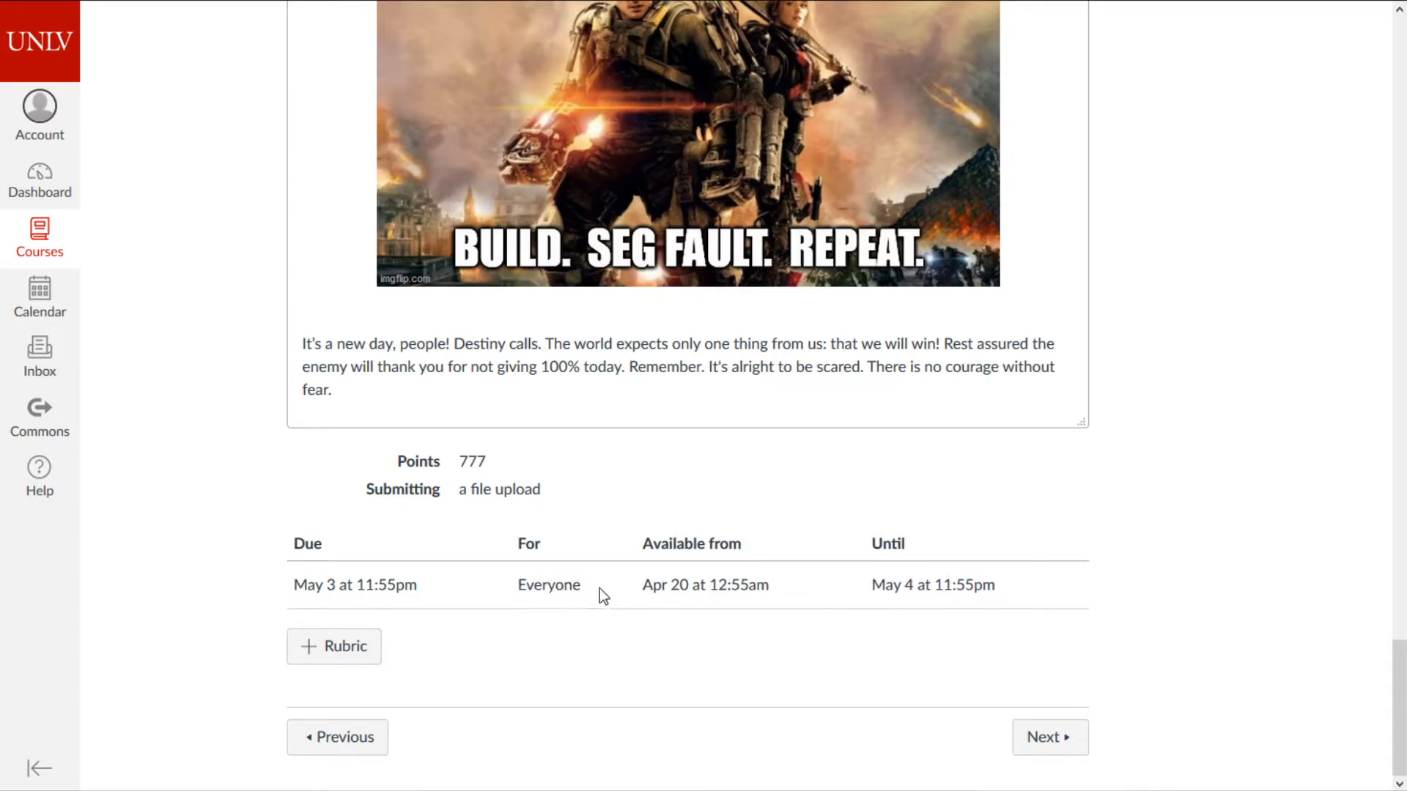
# - Return to the page top and highlight the 85 out of 85 Submissions Graded line
pyautogui.middleClick(764, 692)
pyautogui.scroll(15, 764, 692)
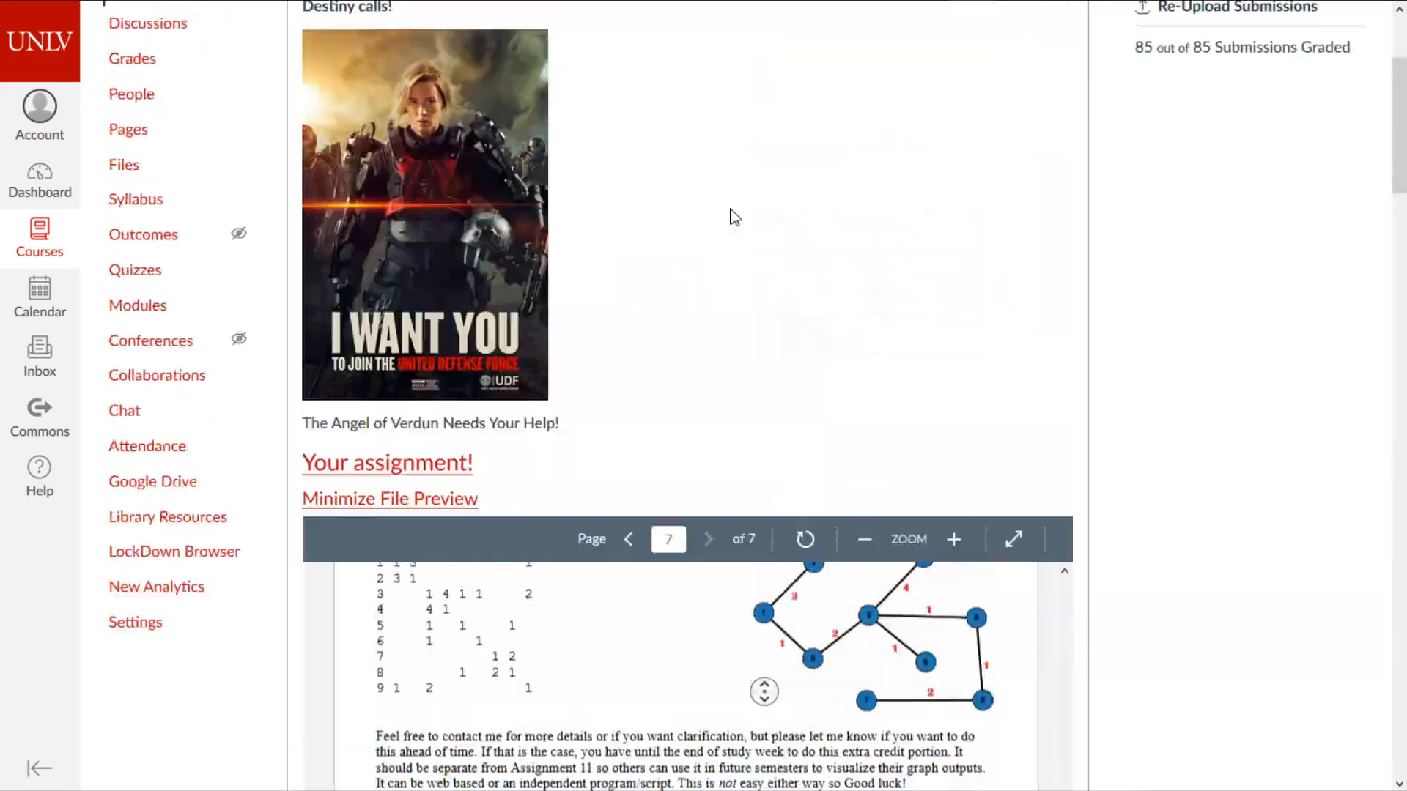
pyautogui.click(754, 290)
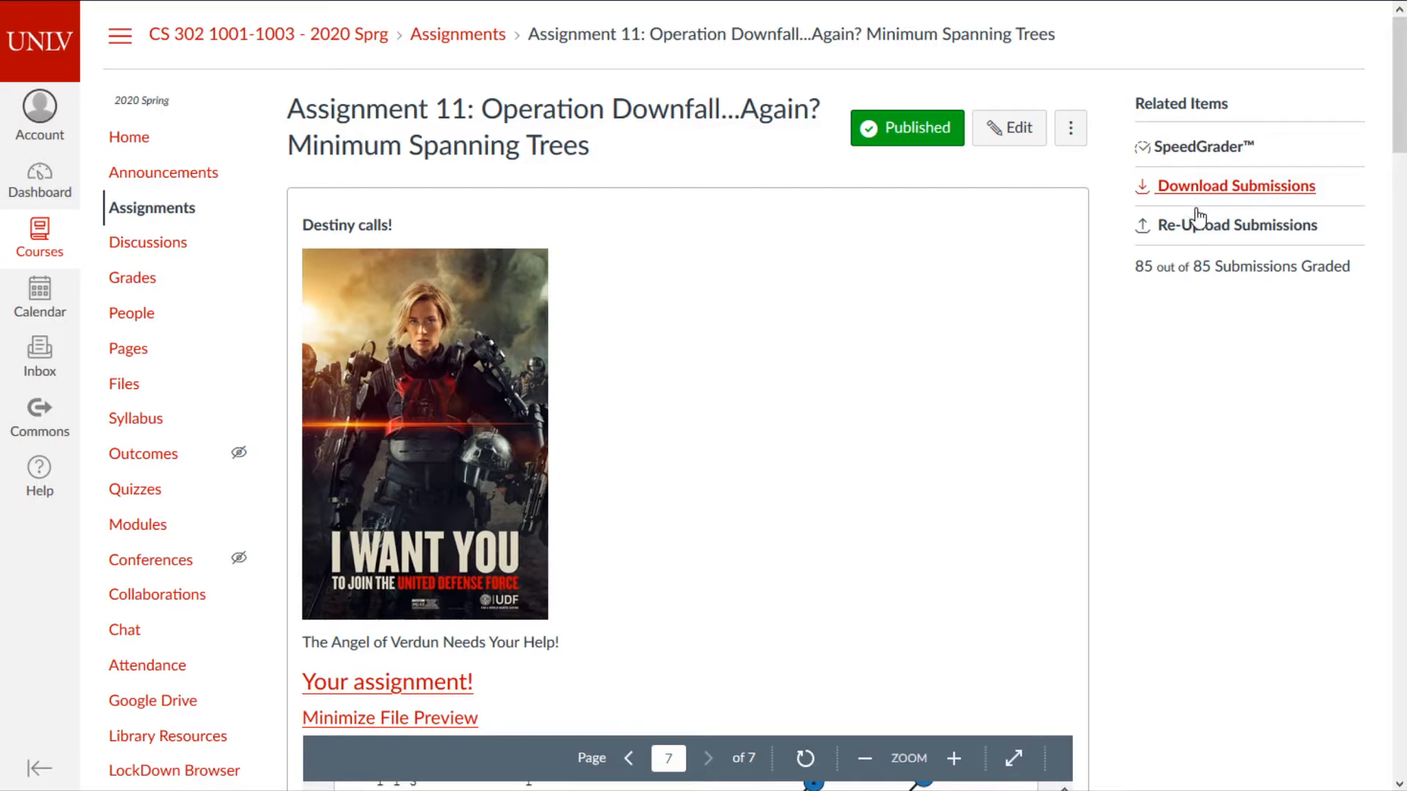
pyautogui.moveTo(1136, 267); pyautogui.dragTo(1350, 253)
pyautogui.click(1253, 330)
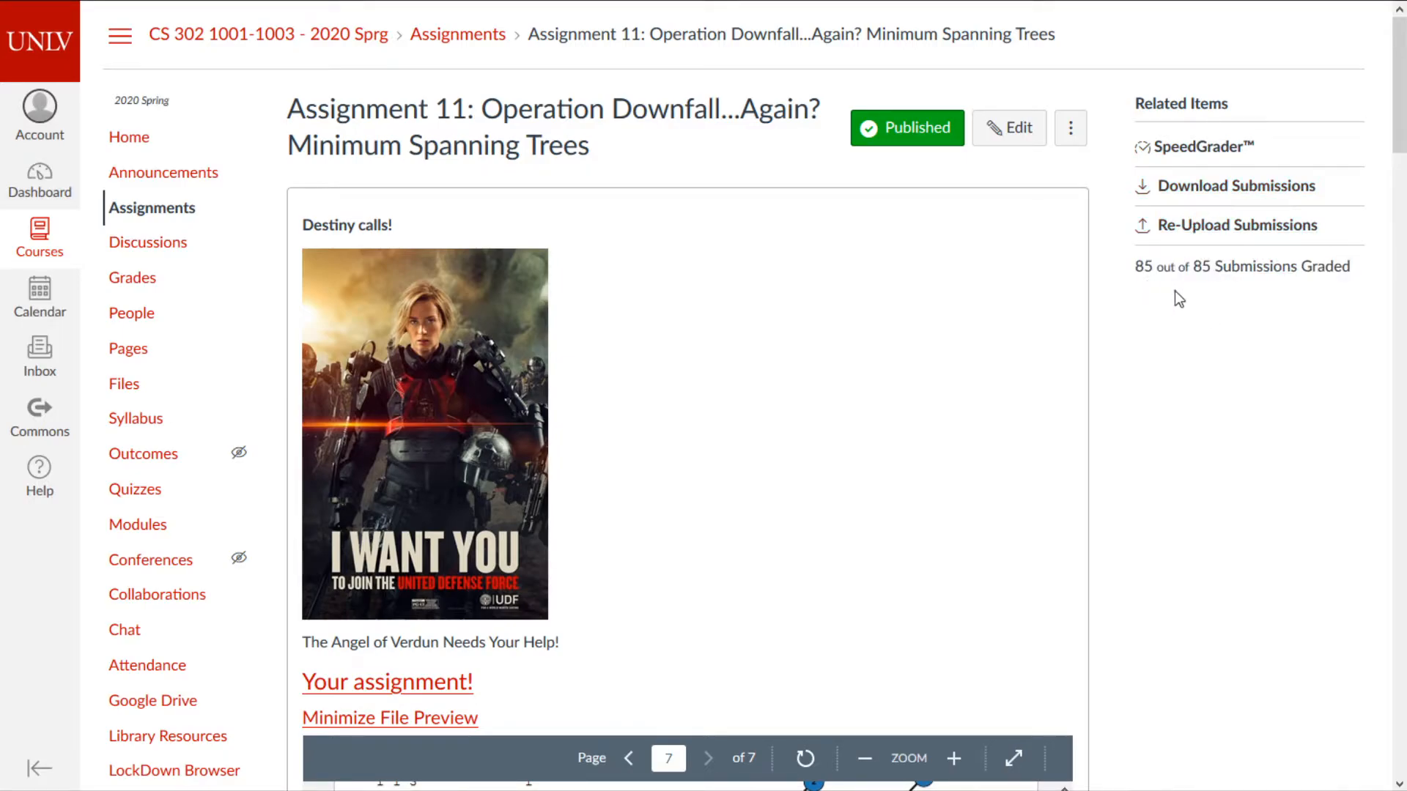
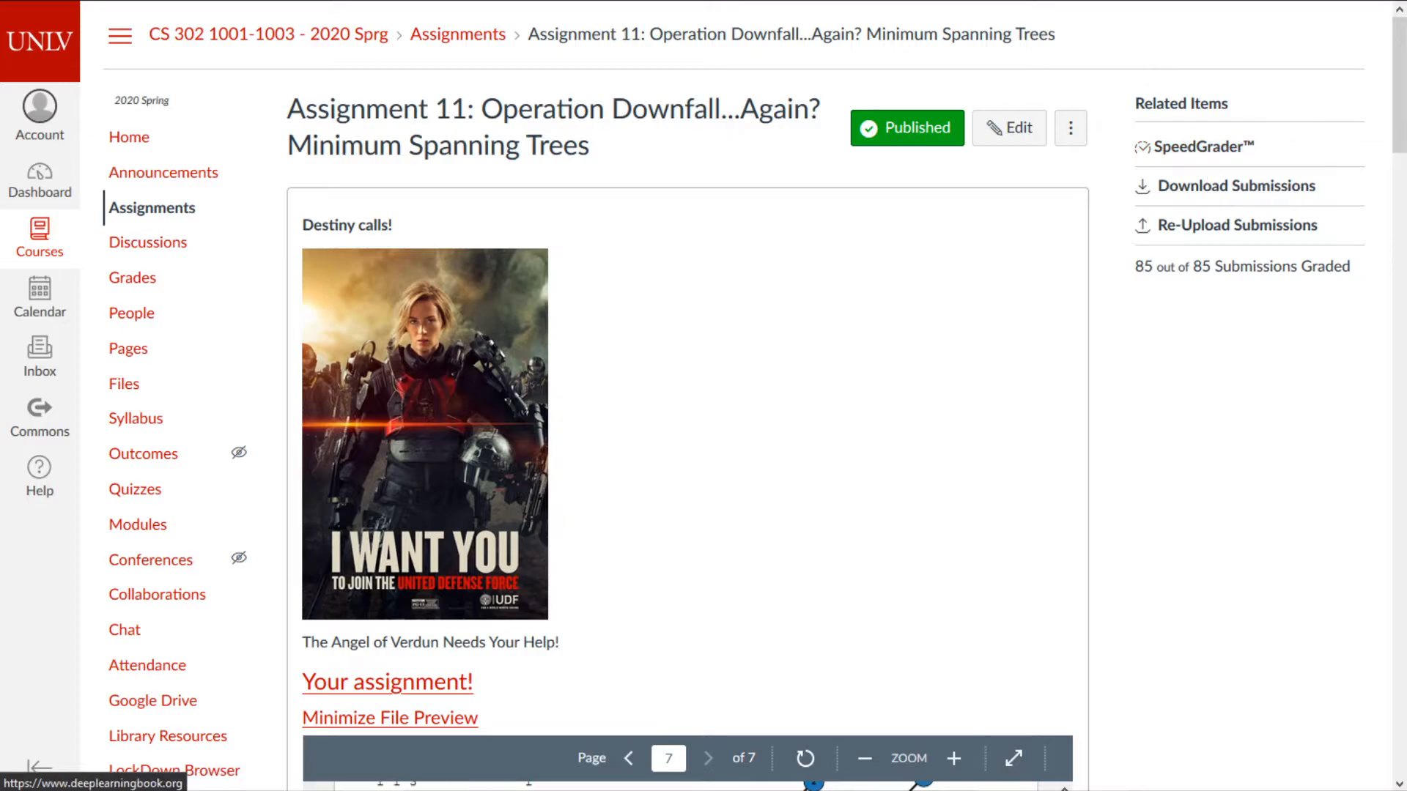
# - Set the Assignment 11 window aside and open the AST: 1 Edge of Tomorrow edit page
pyautogui.moveTo(1209, 2); pyautogui.dragTo(1405, 88)
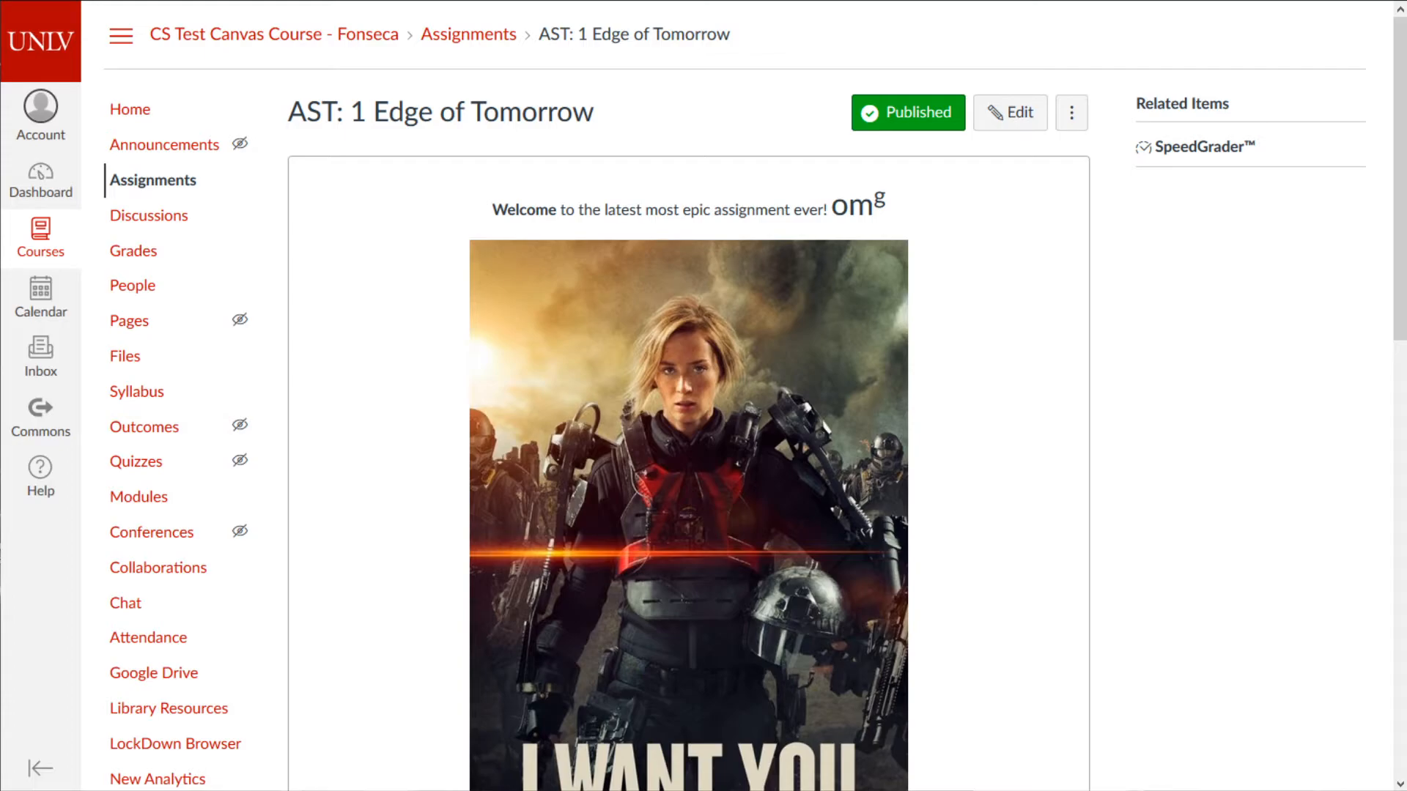
pyautogui.moveTo(2, 44); pyautogui.dragTo(1070, 1)
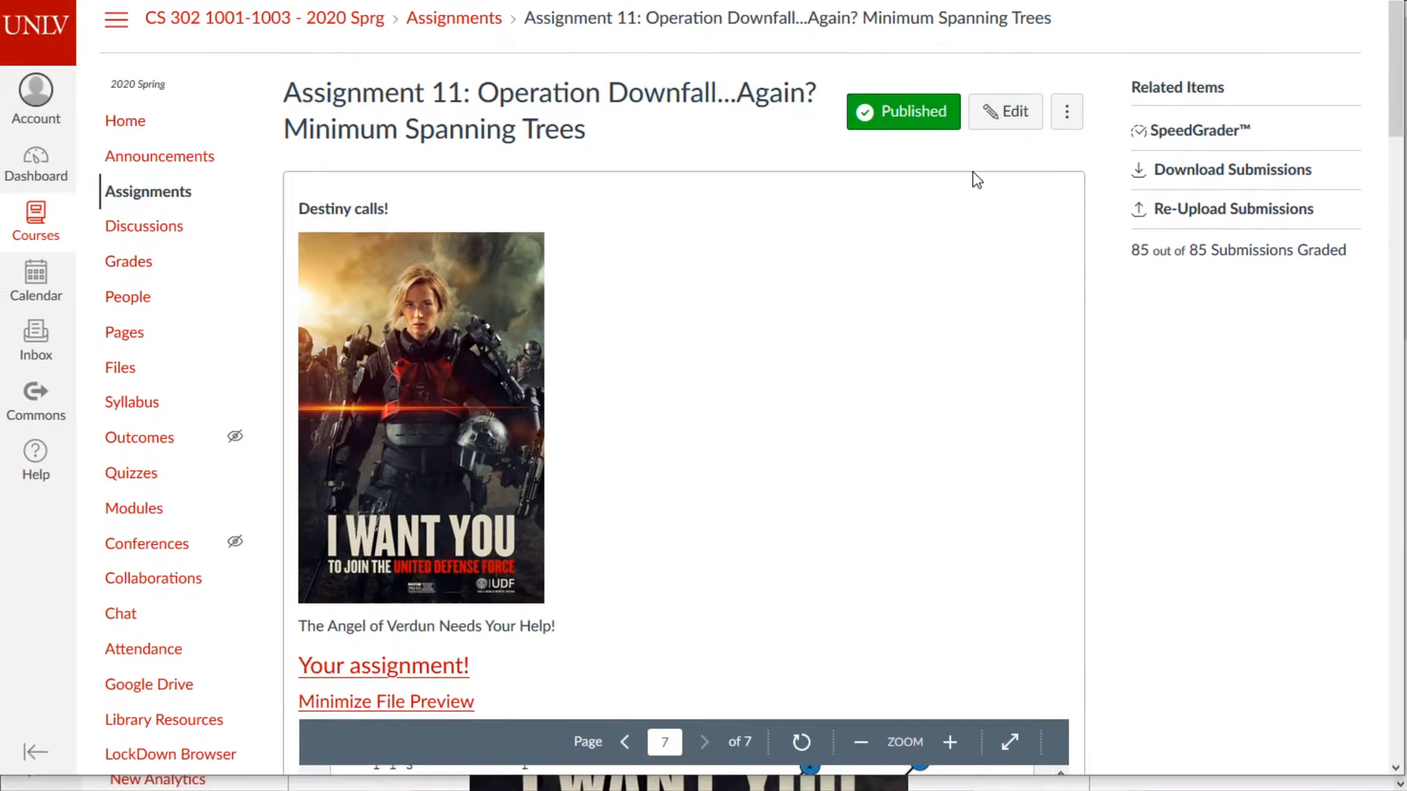
pyautogui.scroll(-15, 973, 157)
pyautogui.scroll(10, 961, 315)
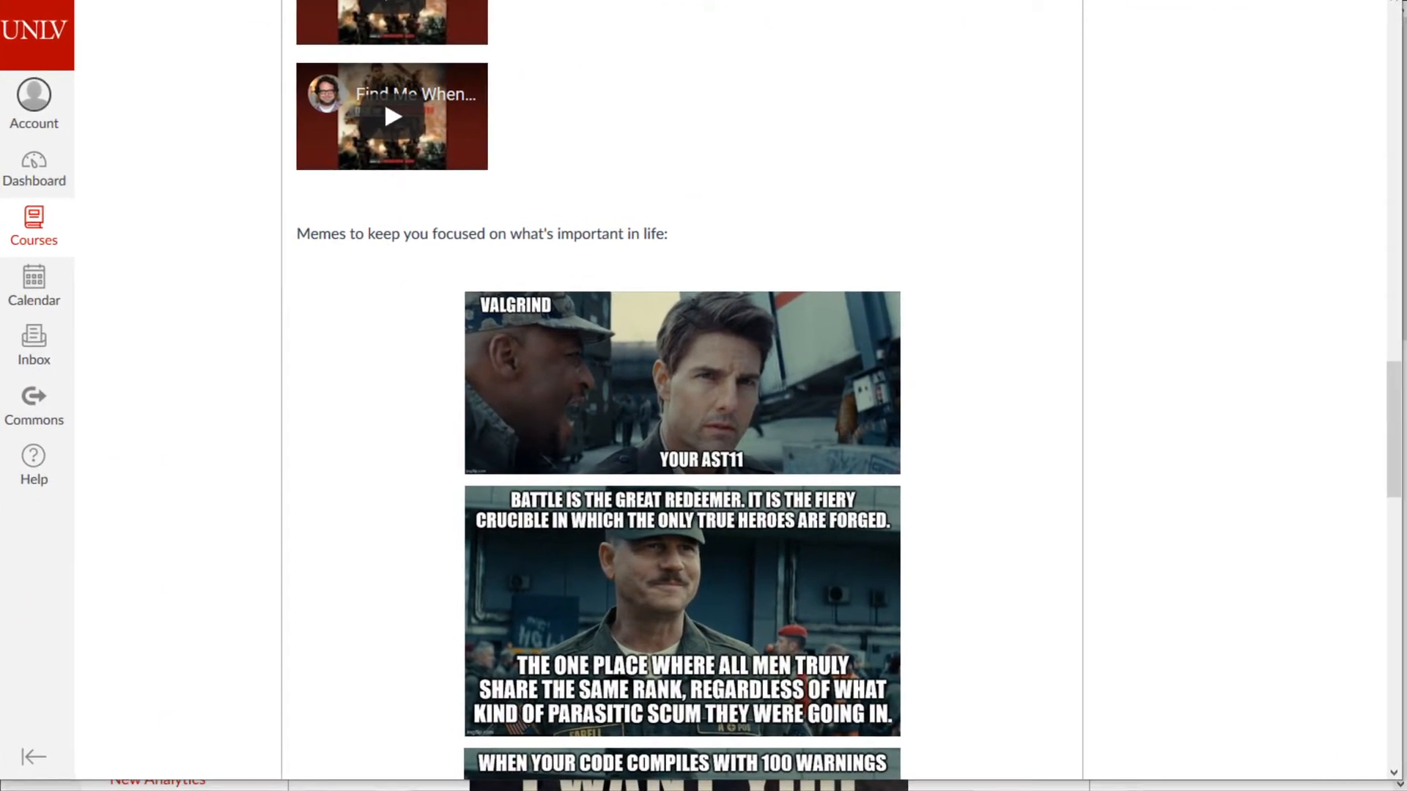
pyautogui.scroll(5, 352, 377)
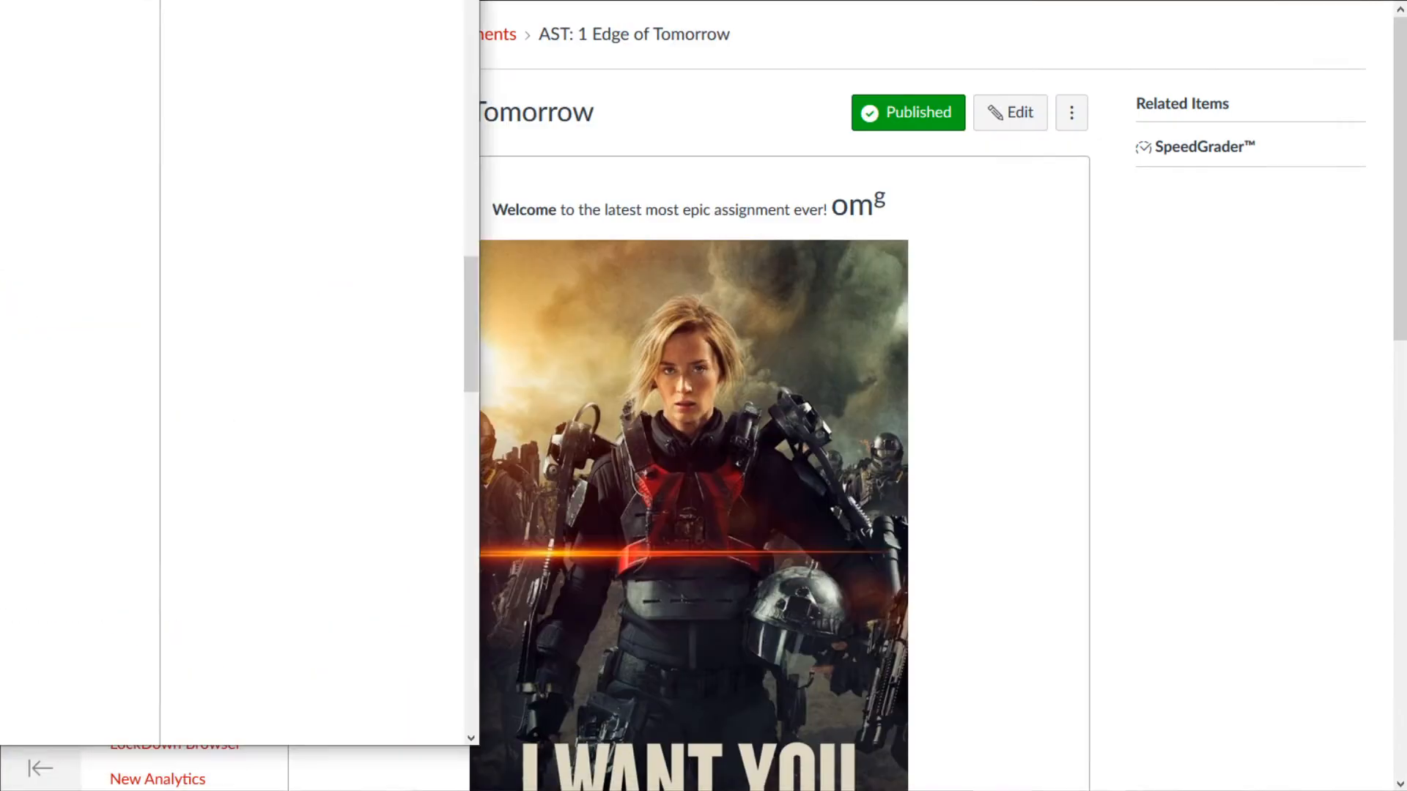
pyautogui.click(1010, 116)
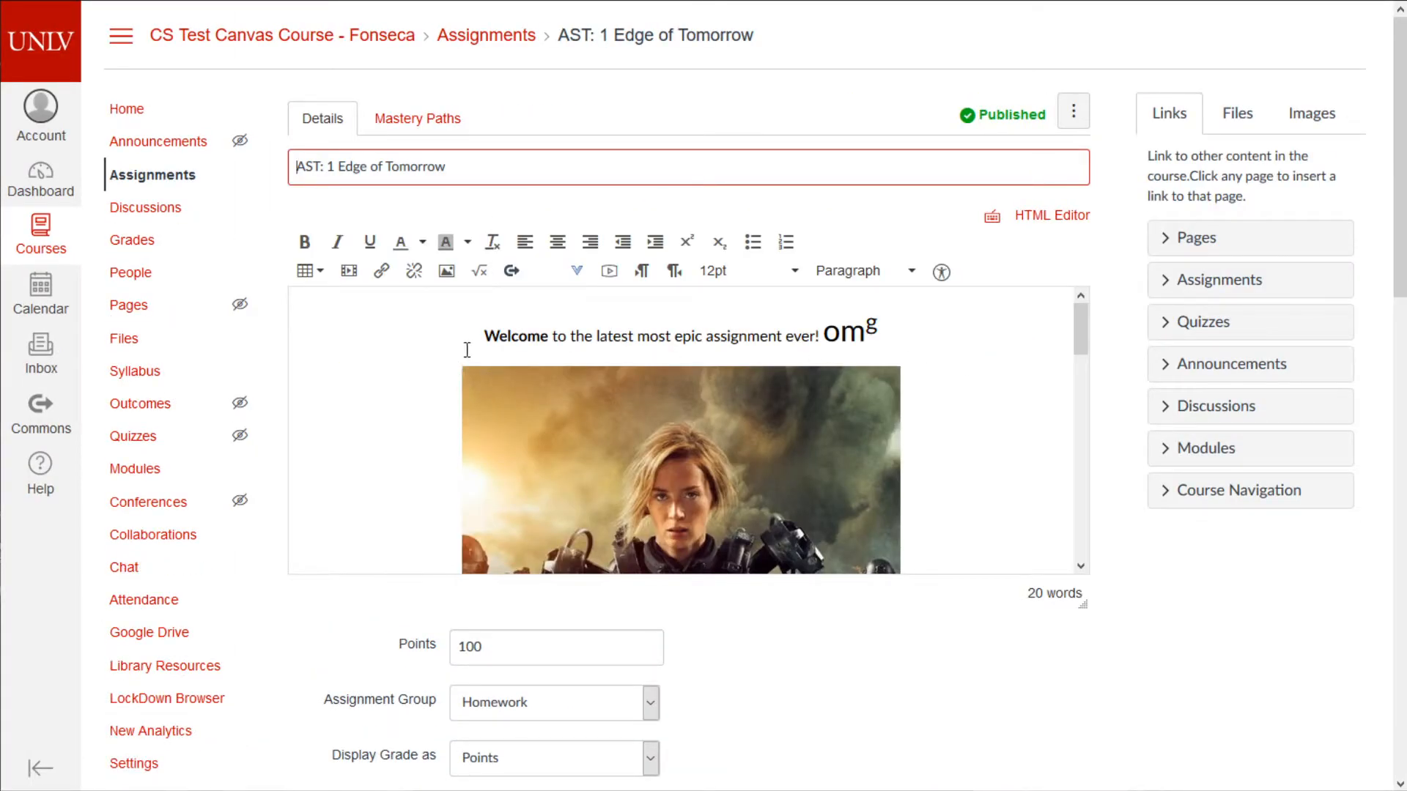
# - Embed the copied YouTube lecture video on a new line below 'More text'
pyautogui.click(479, 342)
pyautogui.scroll(-6, 500, 373)
pyautogui.click(413, 499)
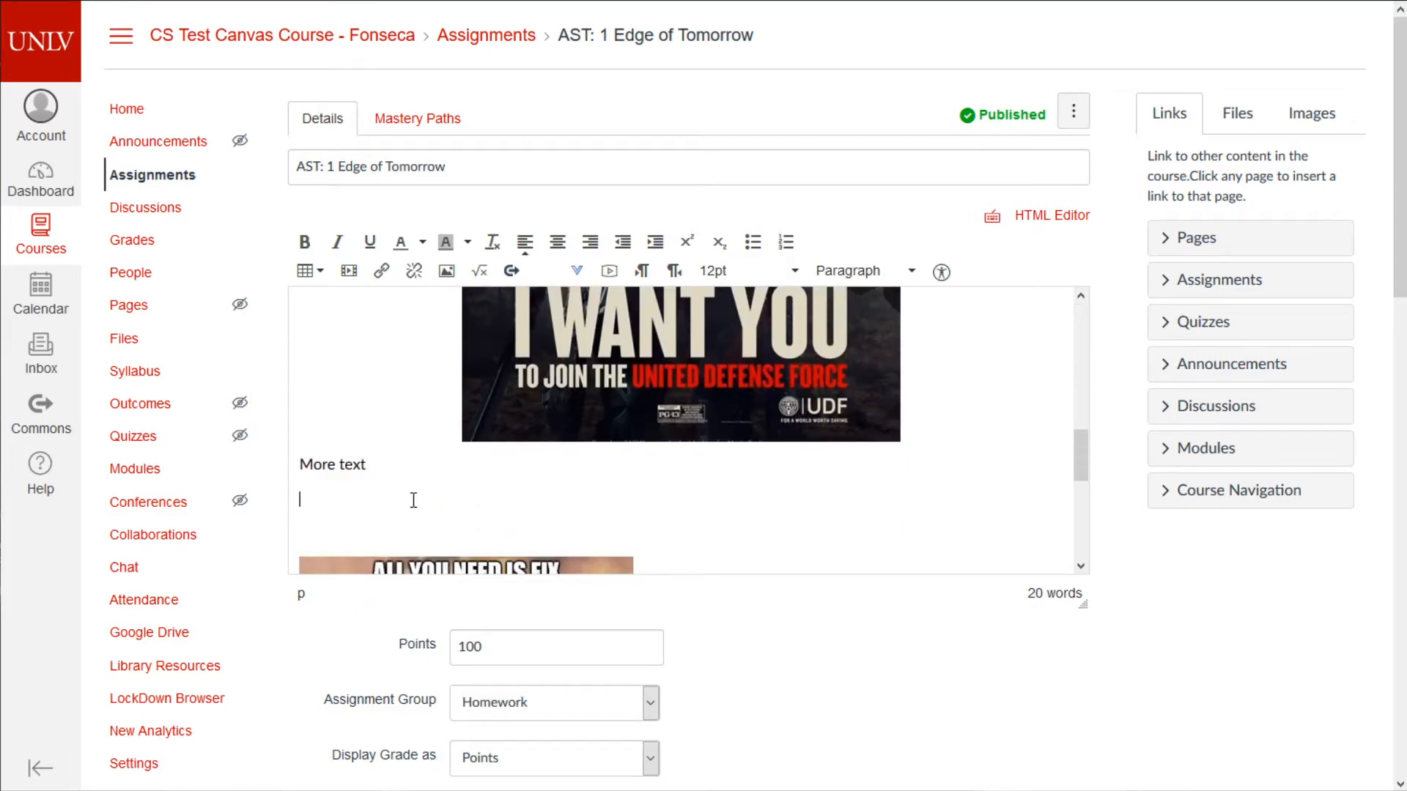
pyautogui.press('Return')
pyautogui.press('Return')
pyautogui.press('Return')
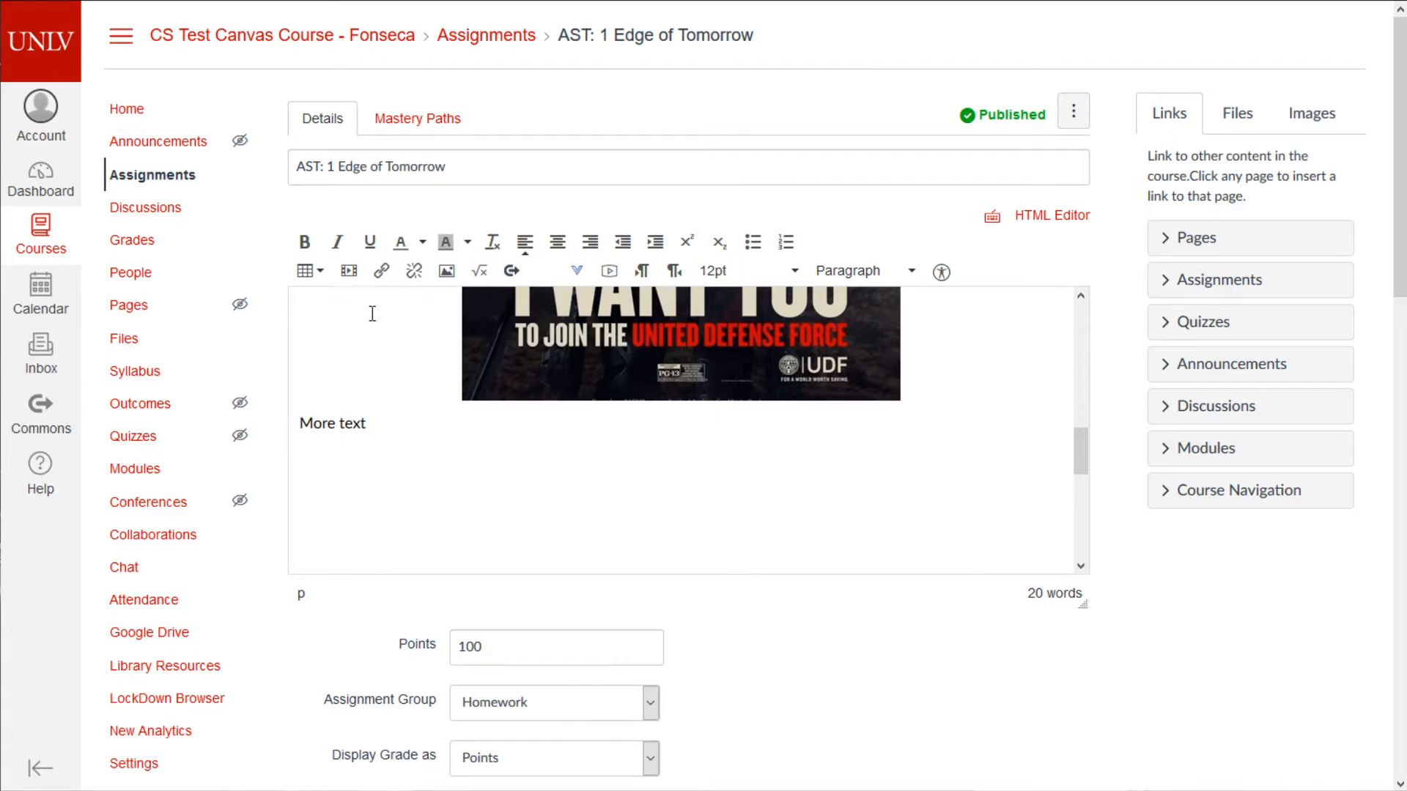
pyautogui.click(349, 270)
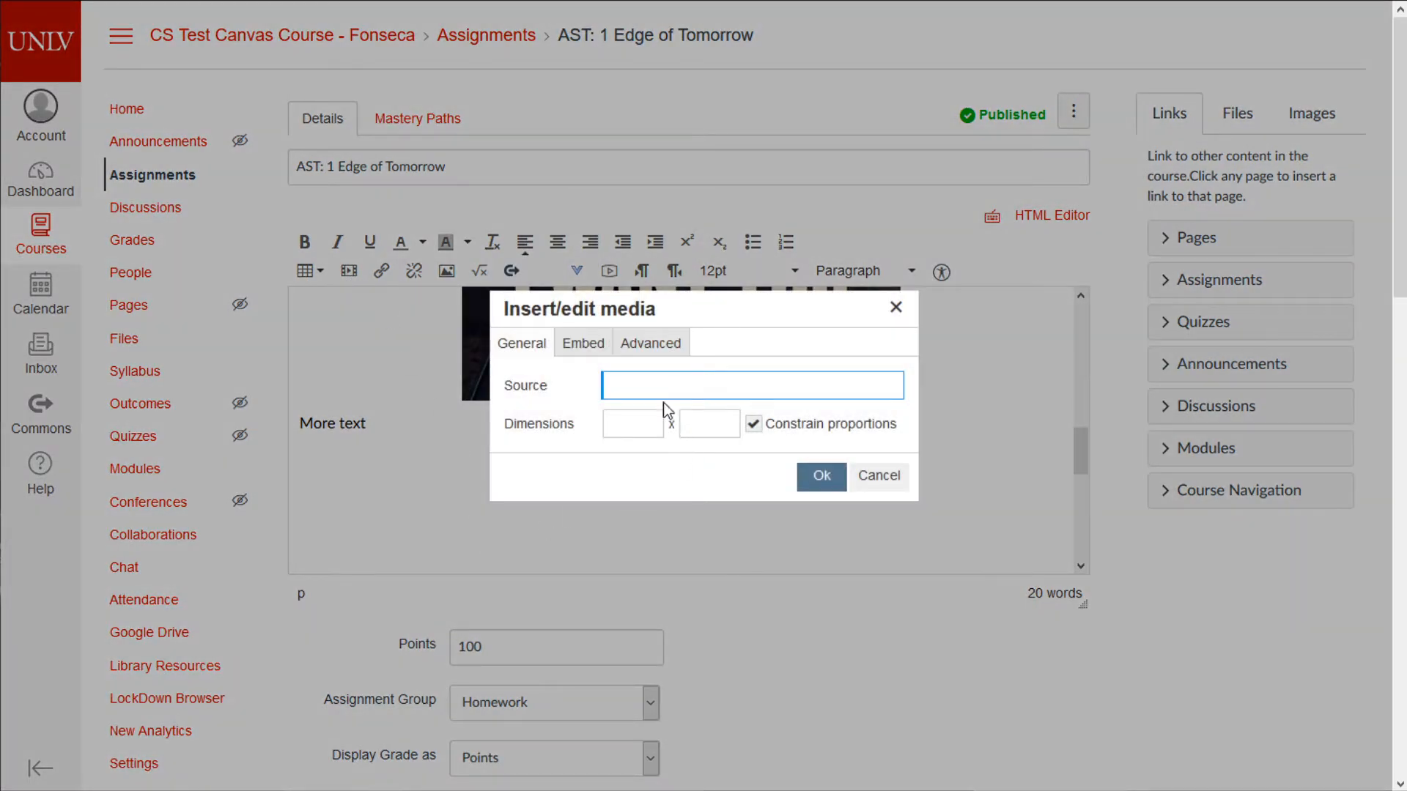
pyautogui.write('https://www.youtube.com/watch?v=mnh2tzq9WKo')
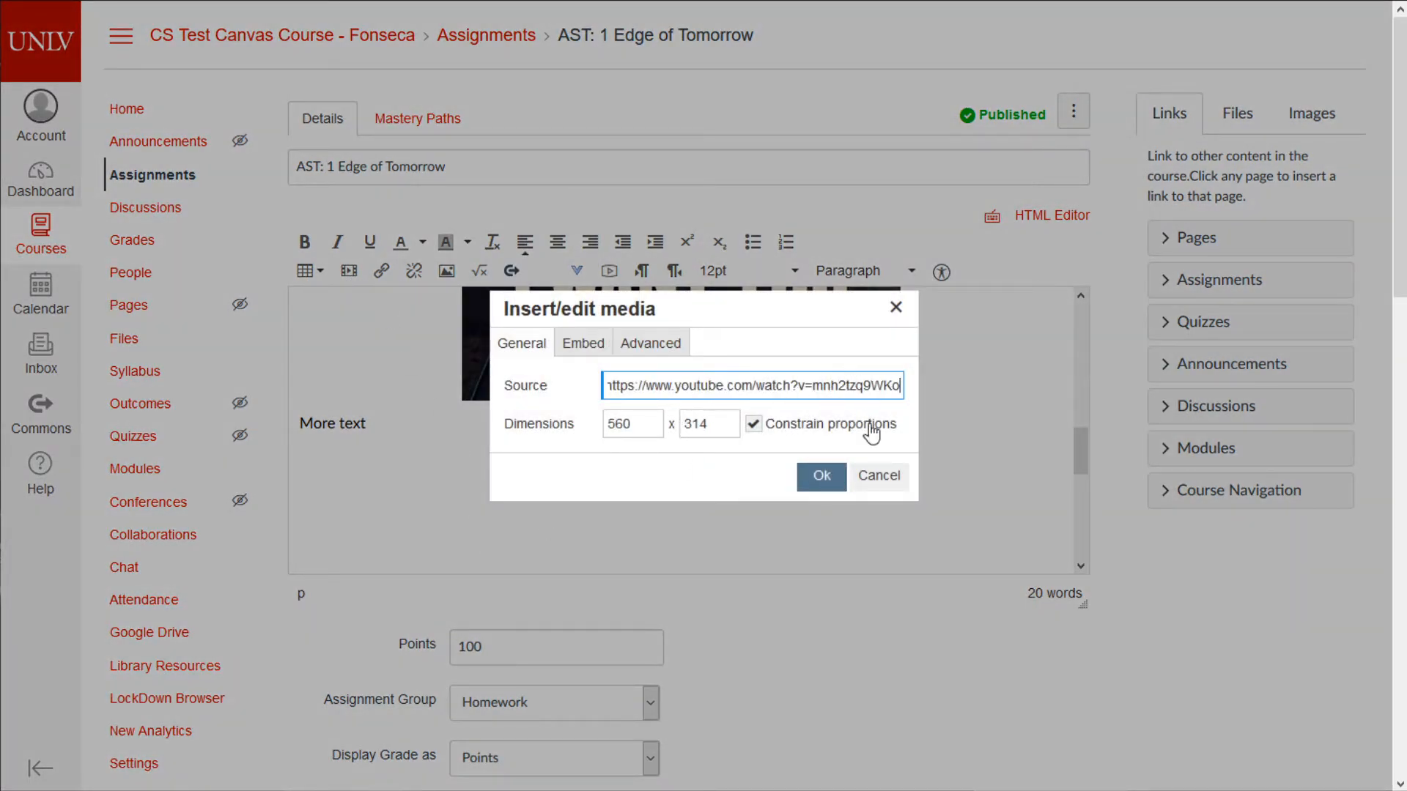
pyautogui.click(831, 482)
# - Check the embedded video in the HTML Editor view, then save the assignment
pyautogui.scroll(2, 810, 454)
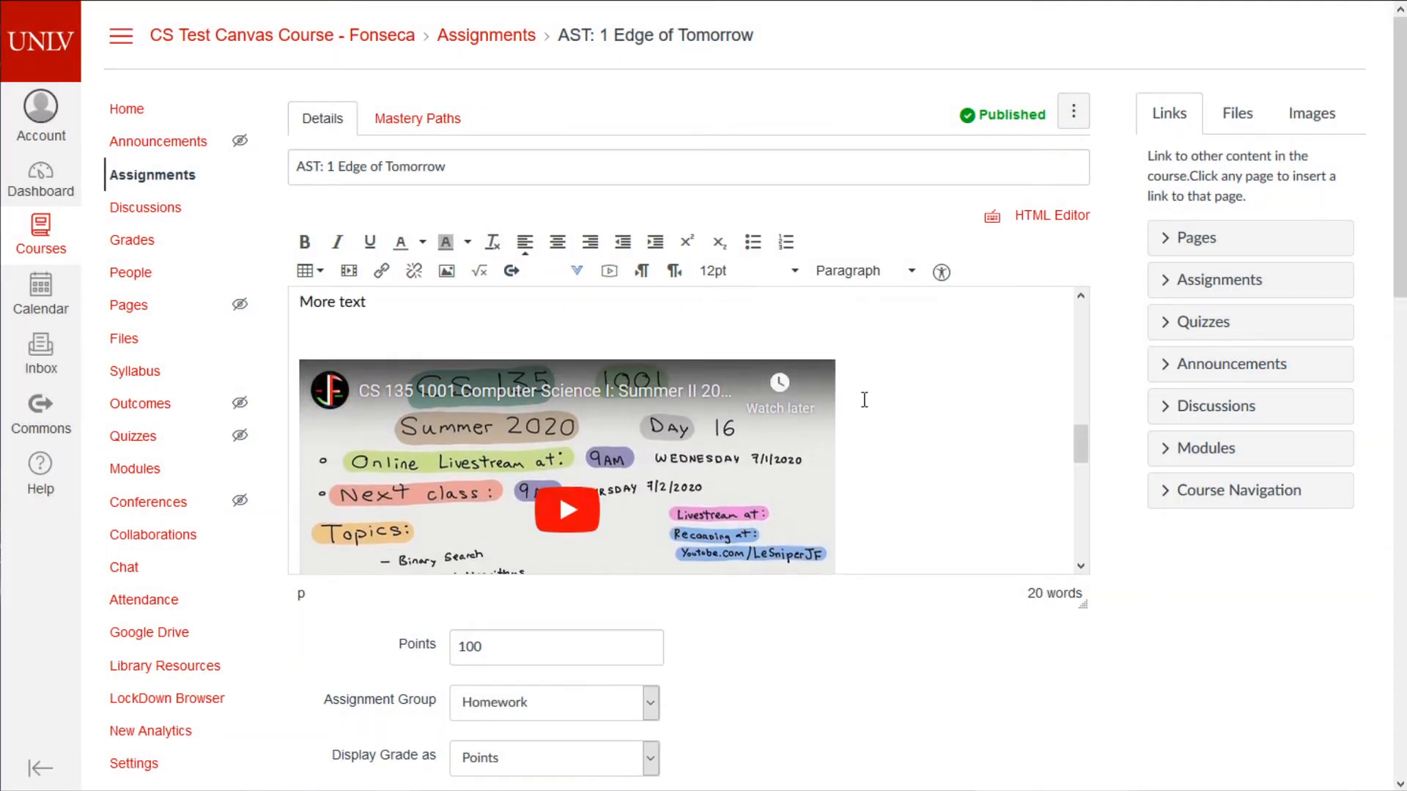
pyautogui.scroll(-4, 848, 528)
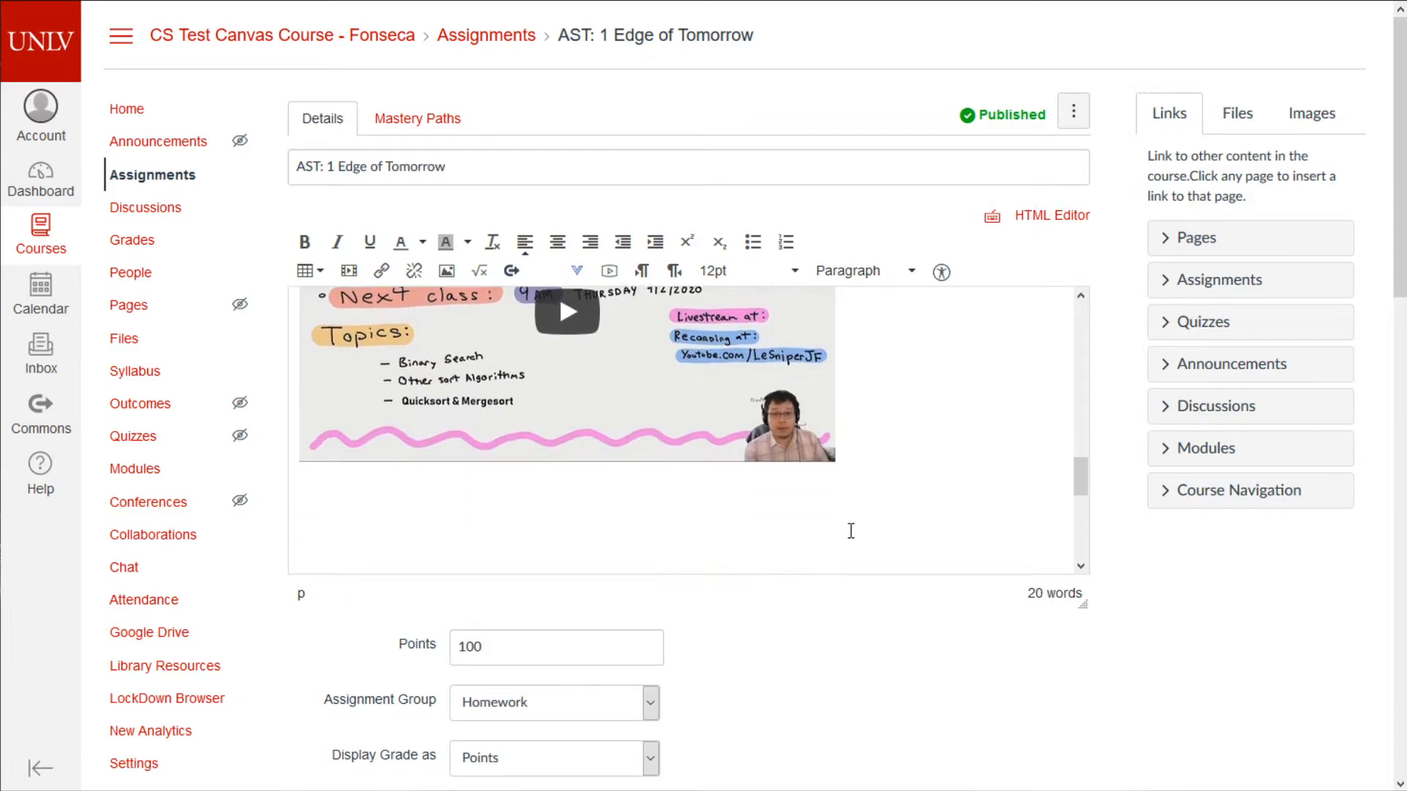
pyautogui.click(1050, 217)
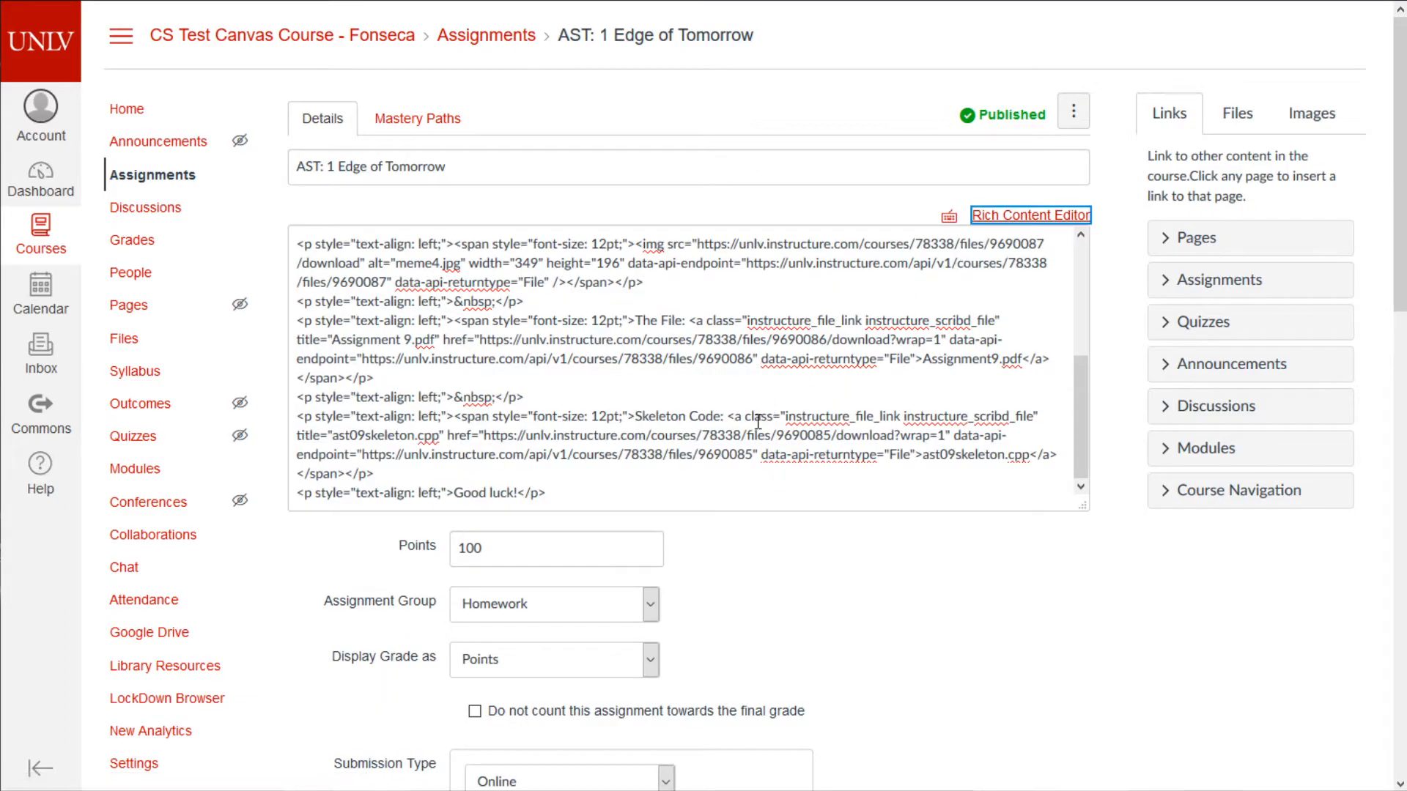
pyautogui.click(1005, 219)
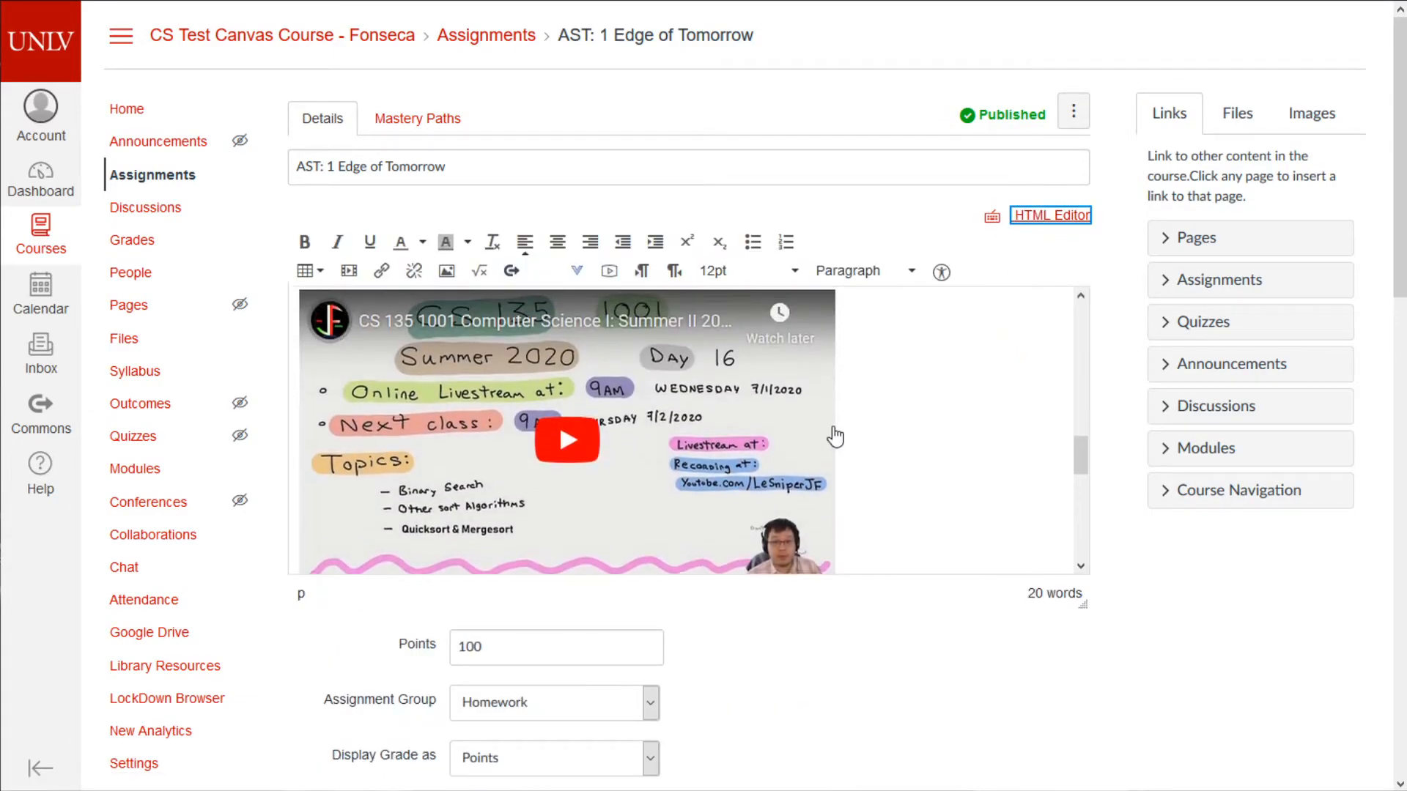
pyautogui.scroll(2, 910, 464)
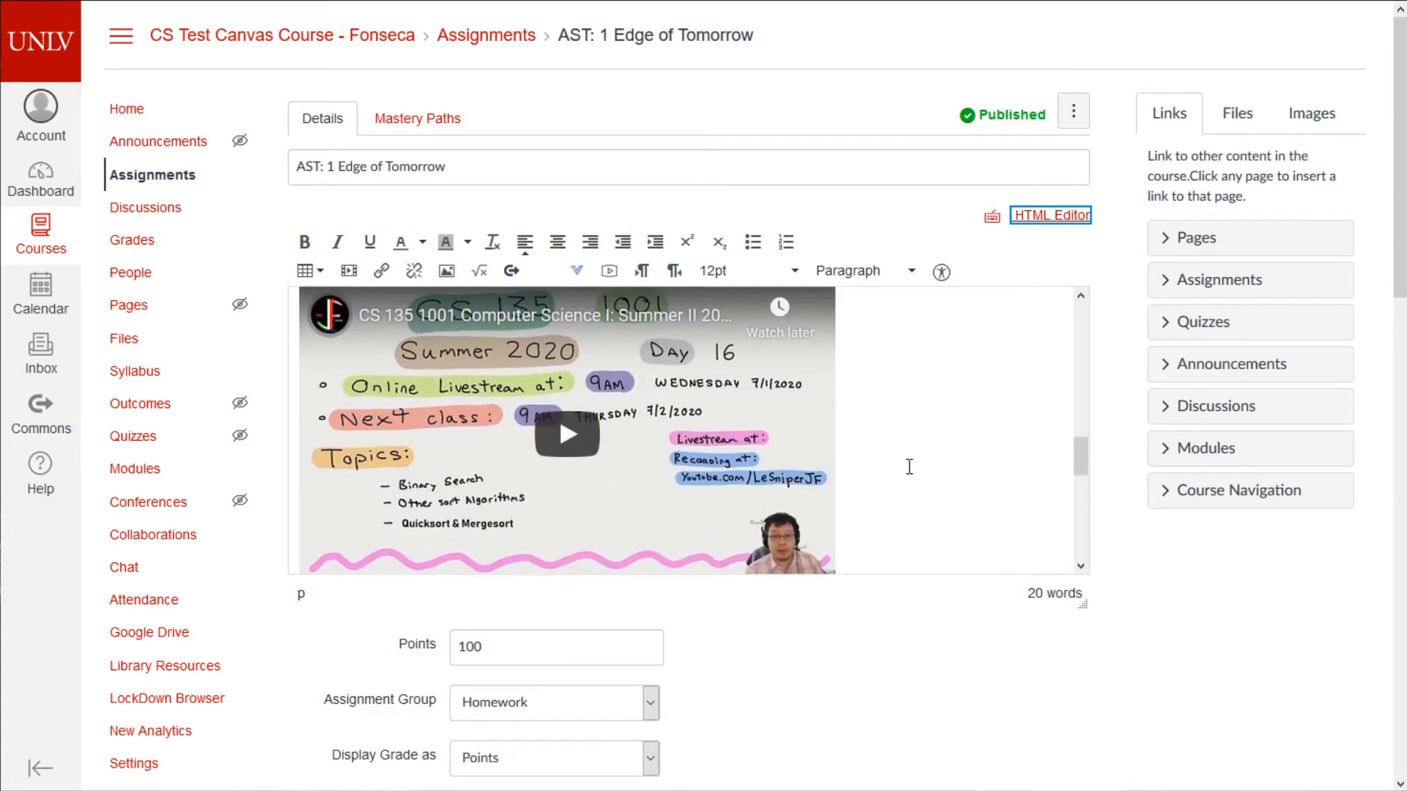
pyautogui.click(553, 347)
pyautogui.scroll(-2, 909, 474)
pyautogui.scroll(2, 890, 489)
pyautogui.scroll(-3, 965, 540)
pyautogui.scroll(2, 917, 532)
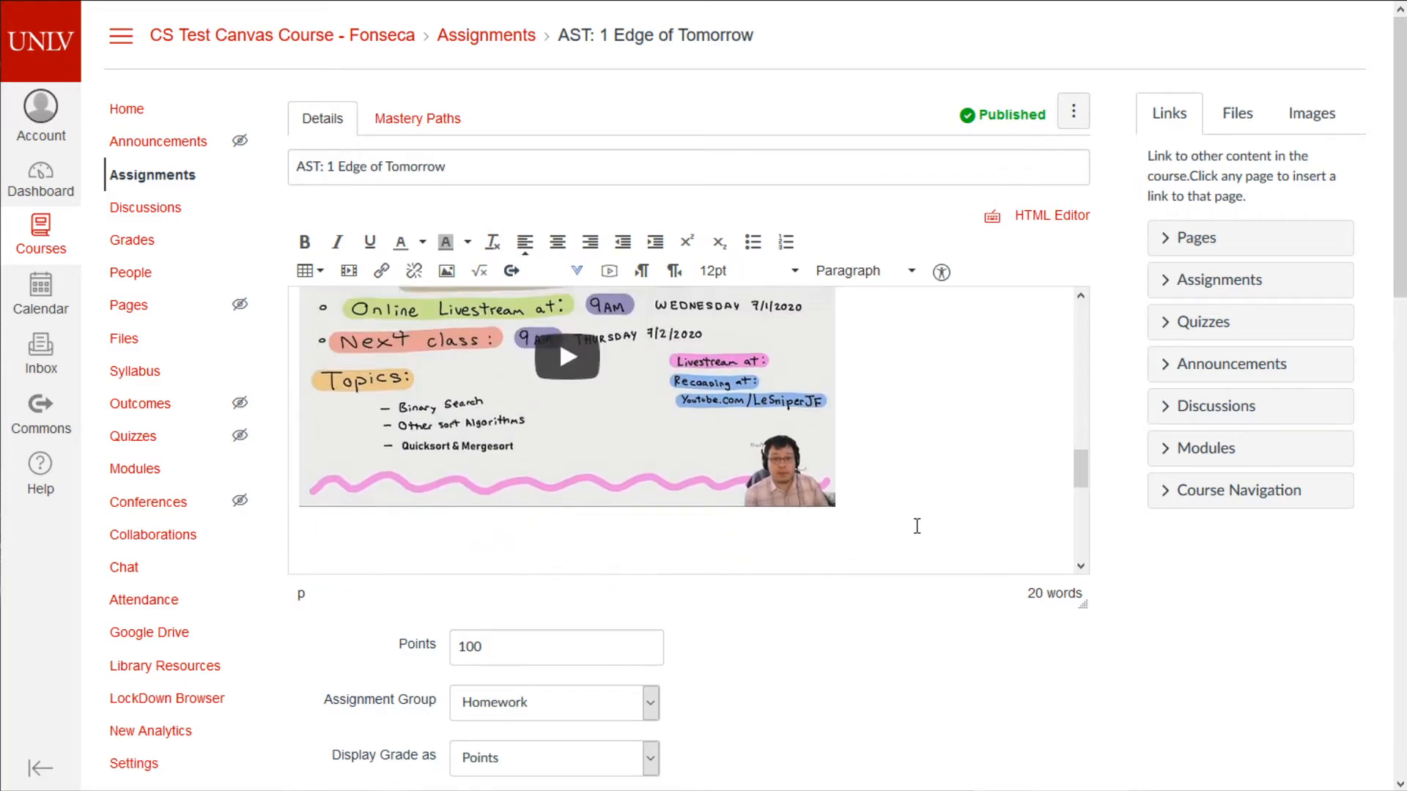
pyautogui.scroll(-10, 1014, 588)
pyautogui.scroll(-7, 1041, 602)
pyautogui.click(1058, 722)
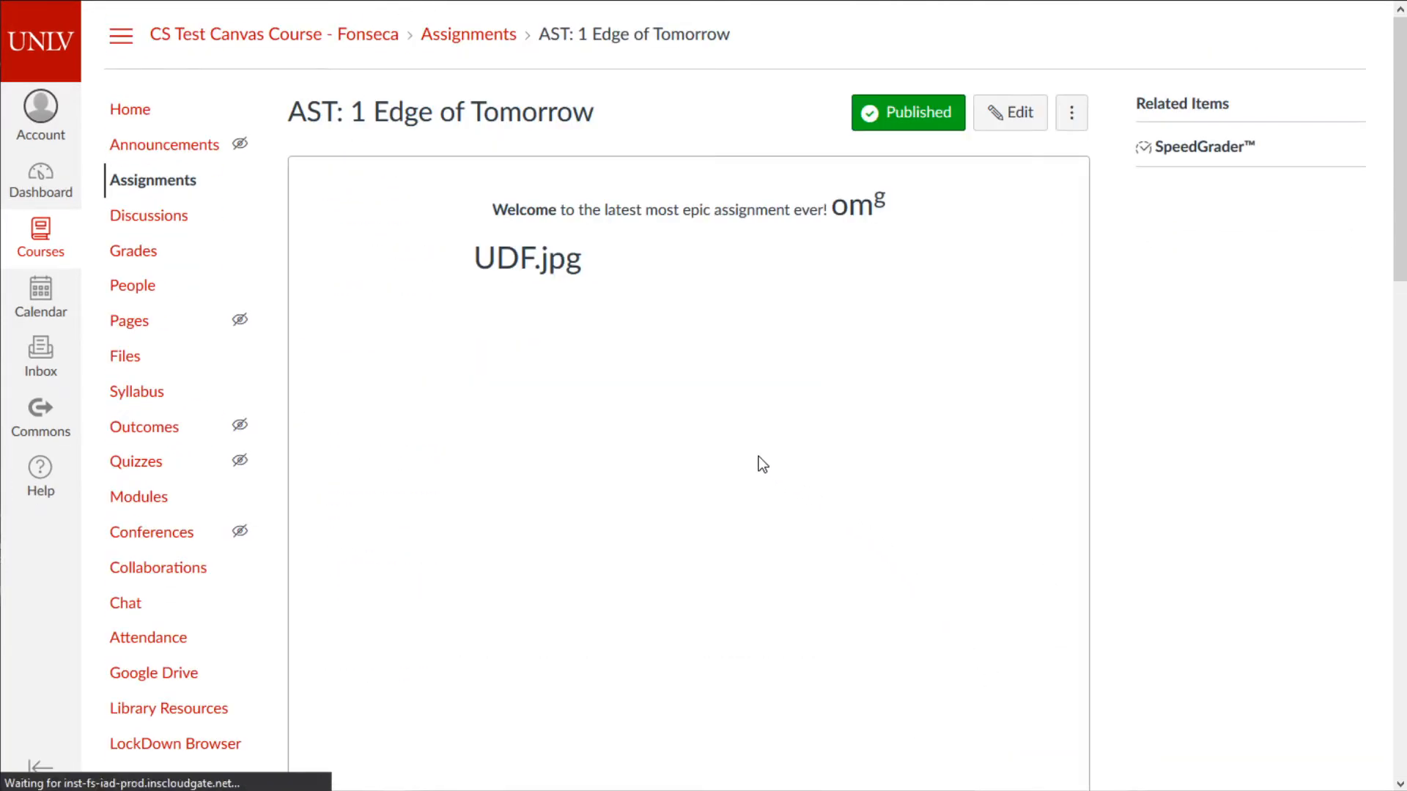
# - Test the embedded lecture video by playing it, jumping to 13:09 and pausing
pyautogui.scroll(-2, 742, 456)
pyautogui.scroll(-7, 742, 455)
pyautogui.click(609, 453)
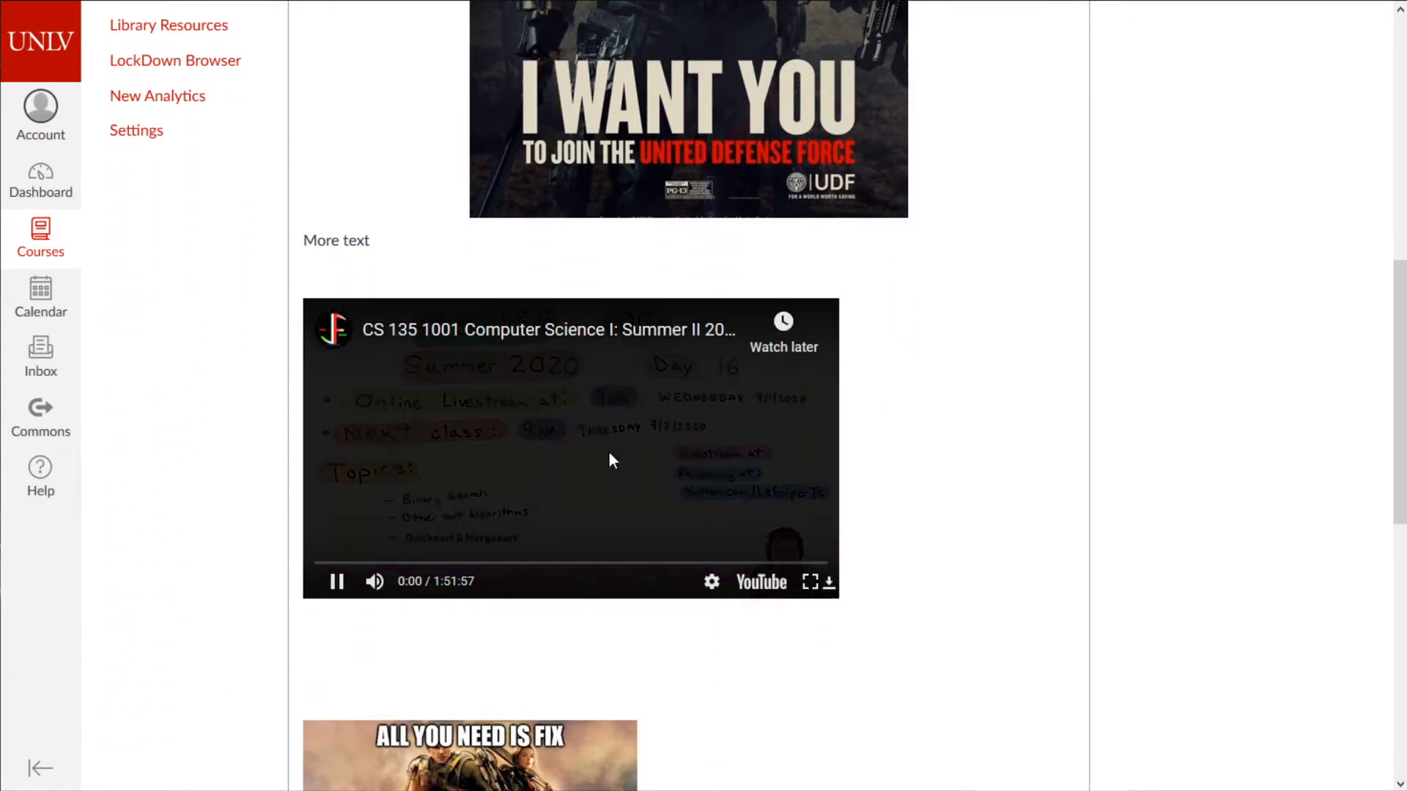
pyautogui.click(374, 563)
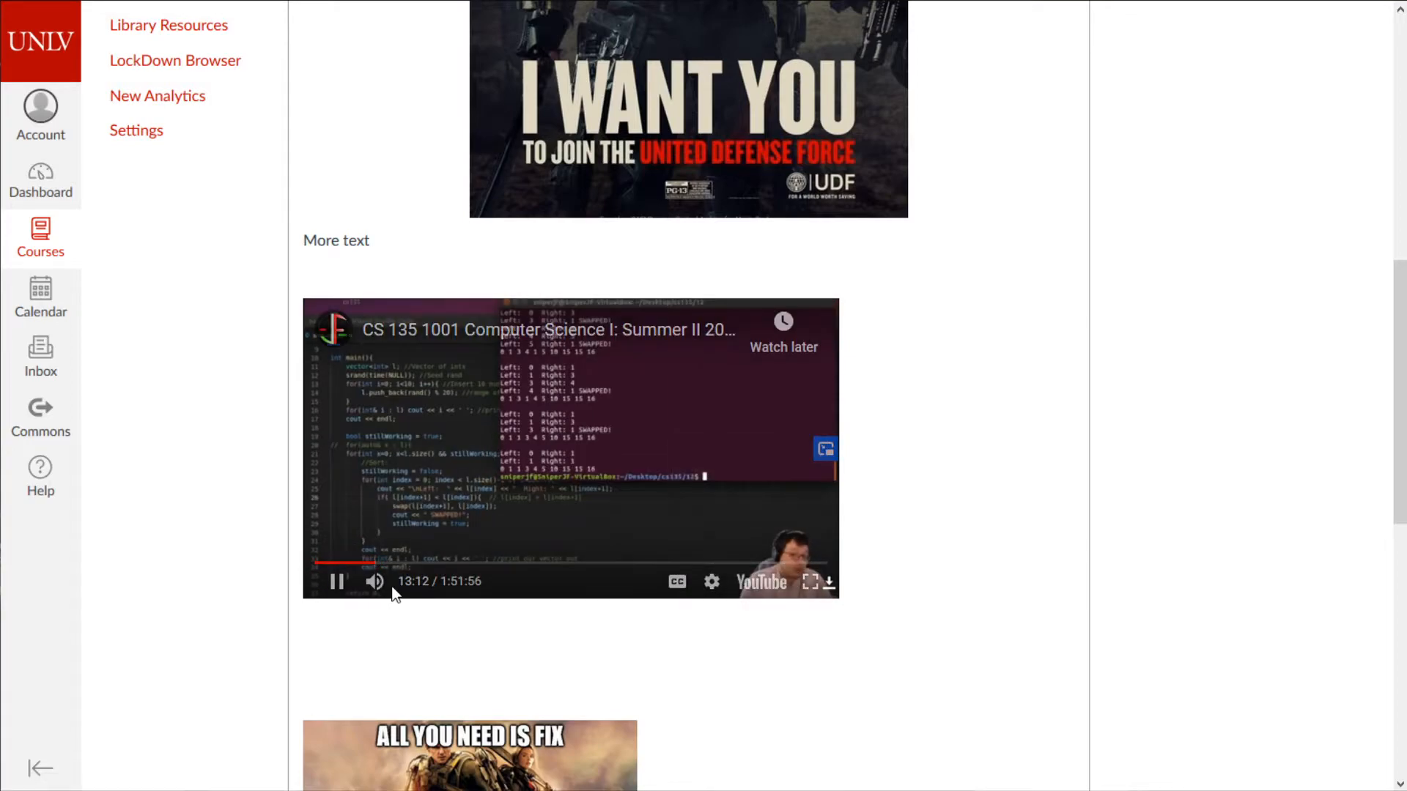
pyautogui.click(316, 591)
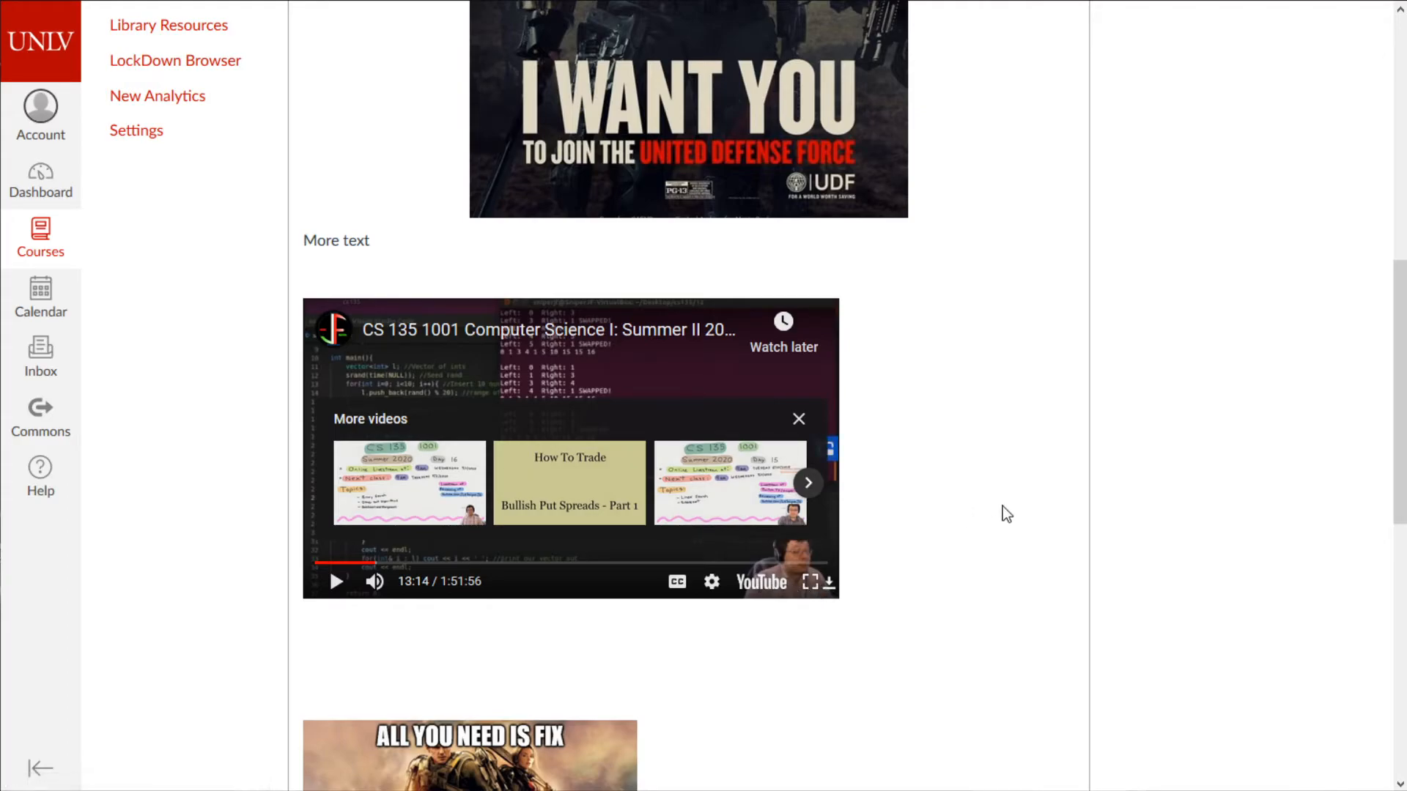
# - Scroll through the saved AST: 1 assignment page to review its description and video
pyautogui.scroll(3, 1015, 525)
pyautogui.scroll(7, 848, 481)
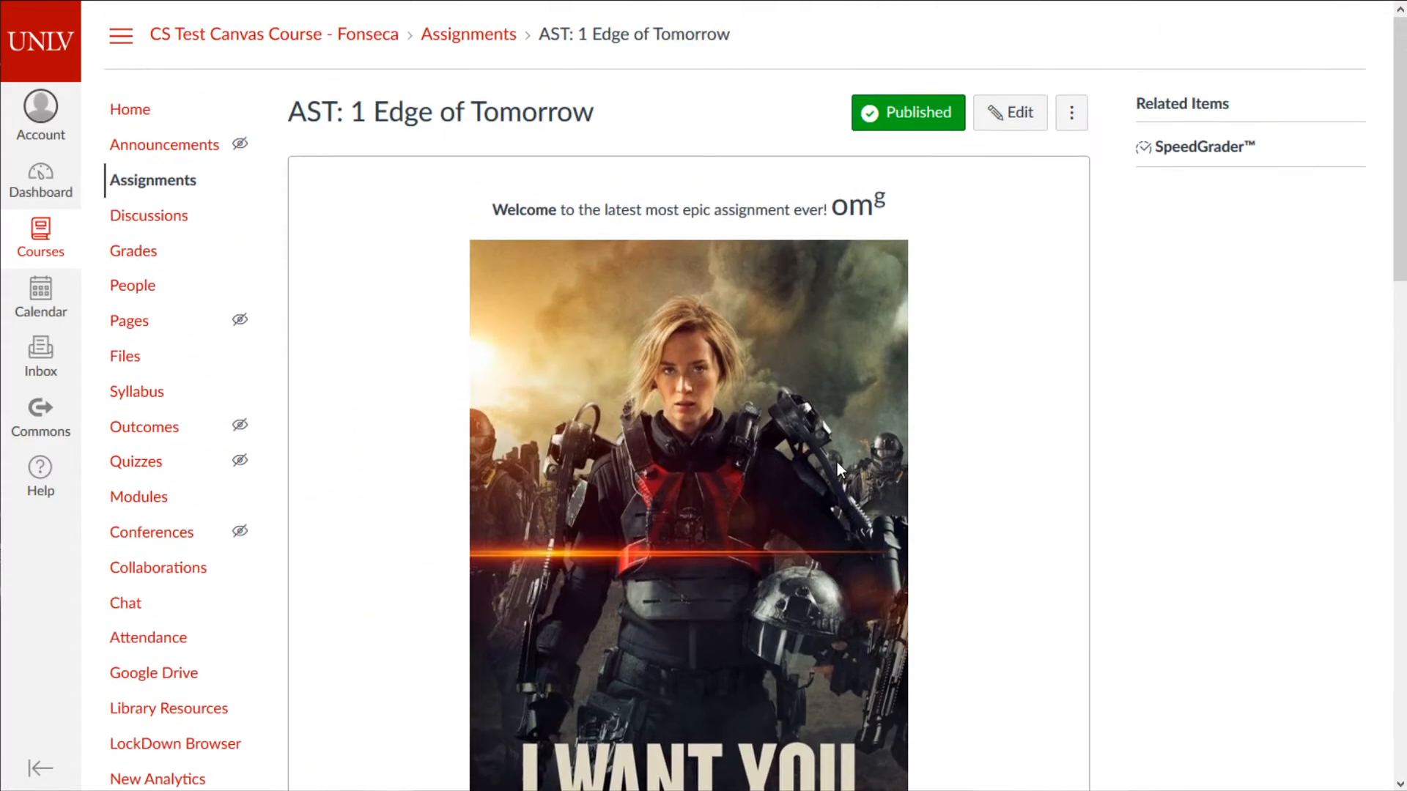
pyautogui.scroll(-9, 837, 460)
pyautogui.scroll(-4, 653, 476)
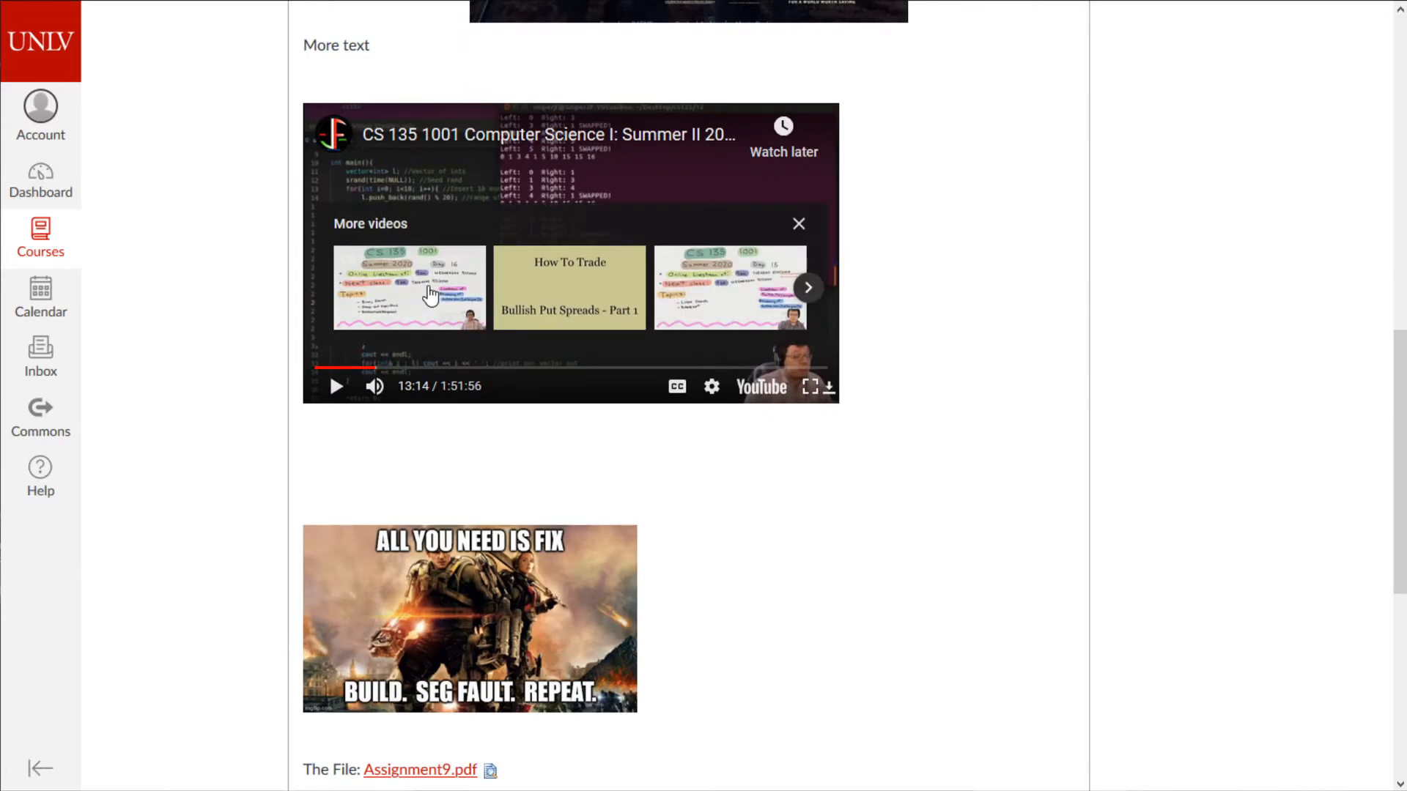
pyautogui.scroll(-6, 330, 308)
pyautogui.scroll(10, 499, 423)
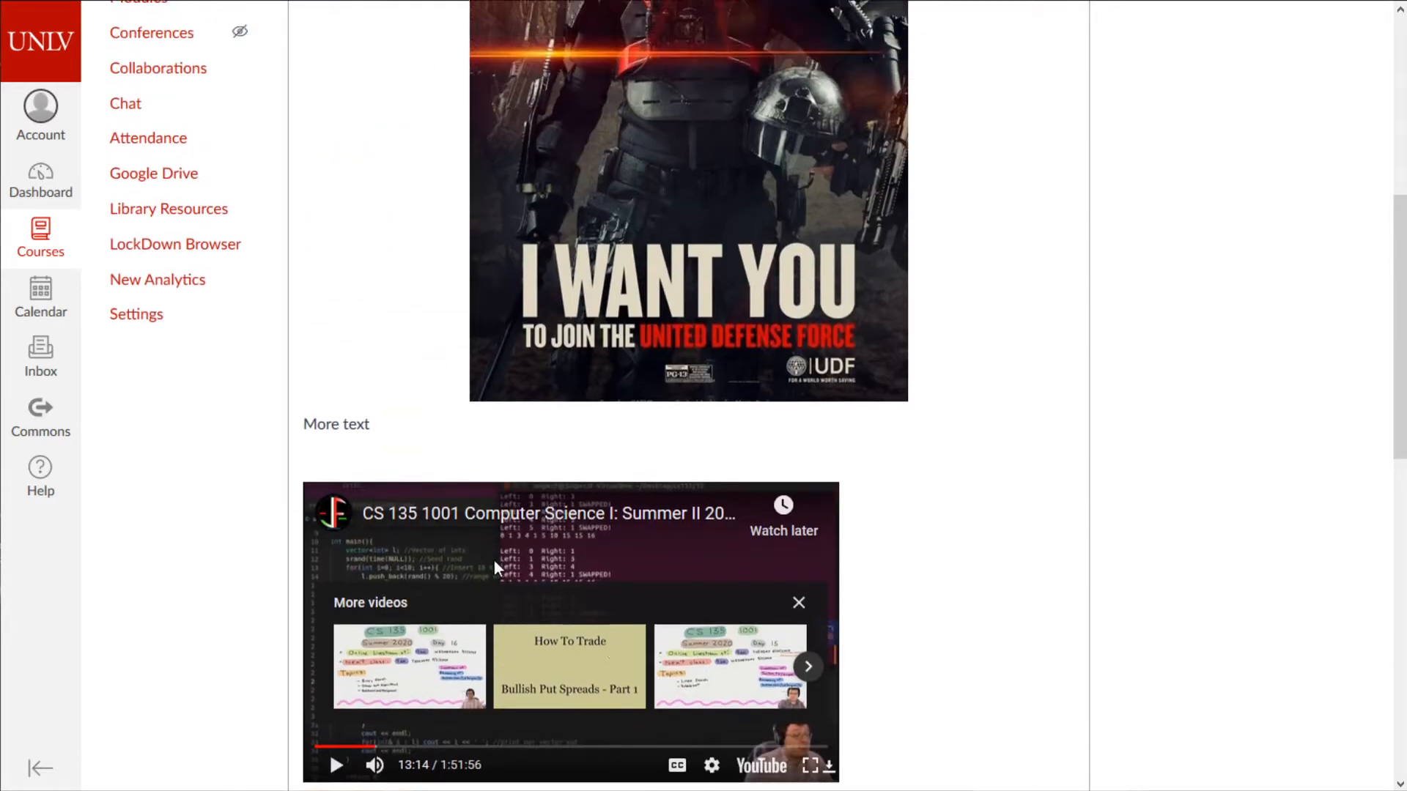
pyautogui.scroll(-6, 654, 441)
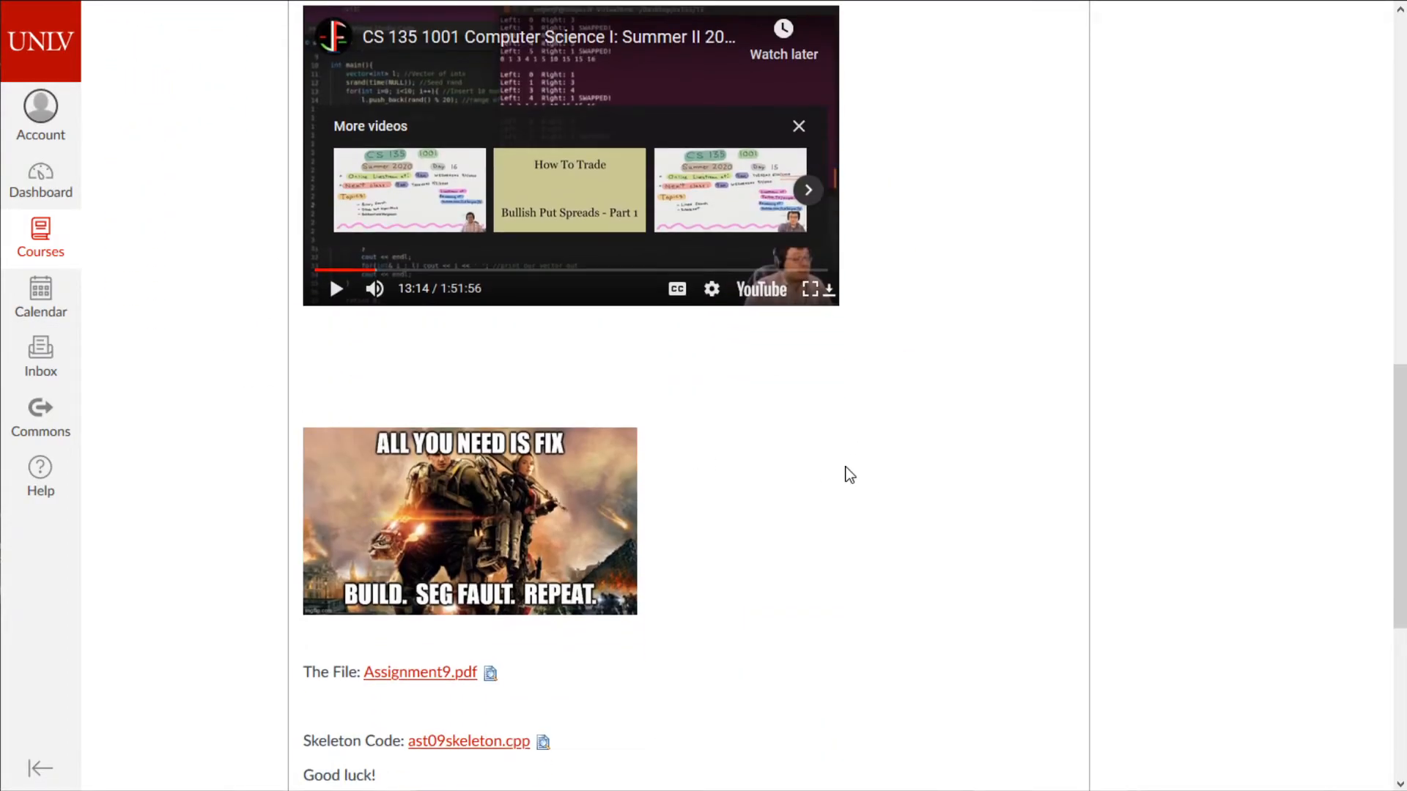
pyautogui.scroll(3, 856, 472)
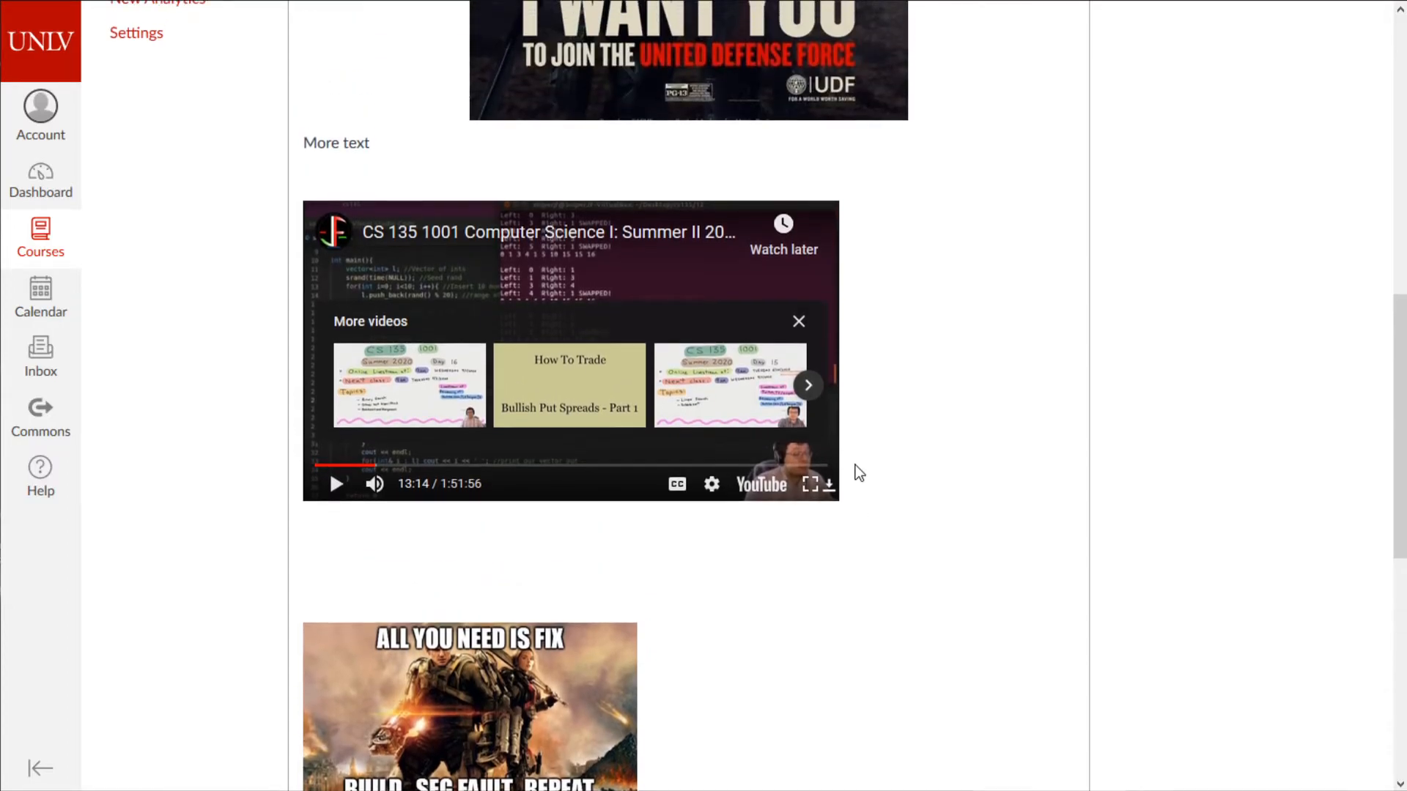
pyautogui.scroll(5, 1142, 381)
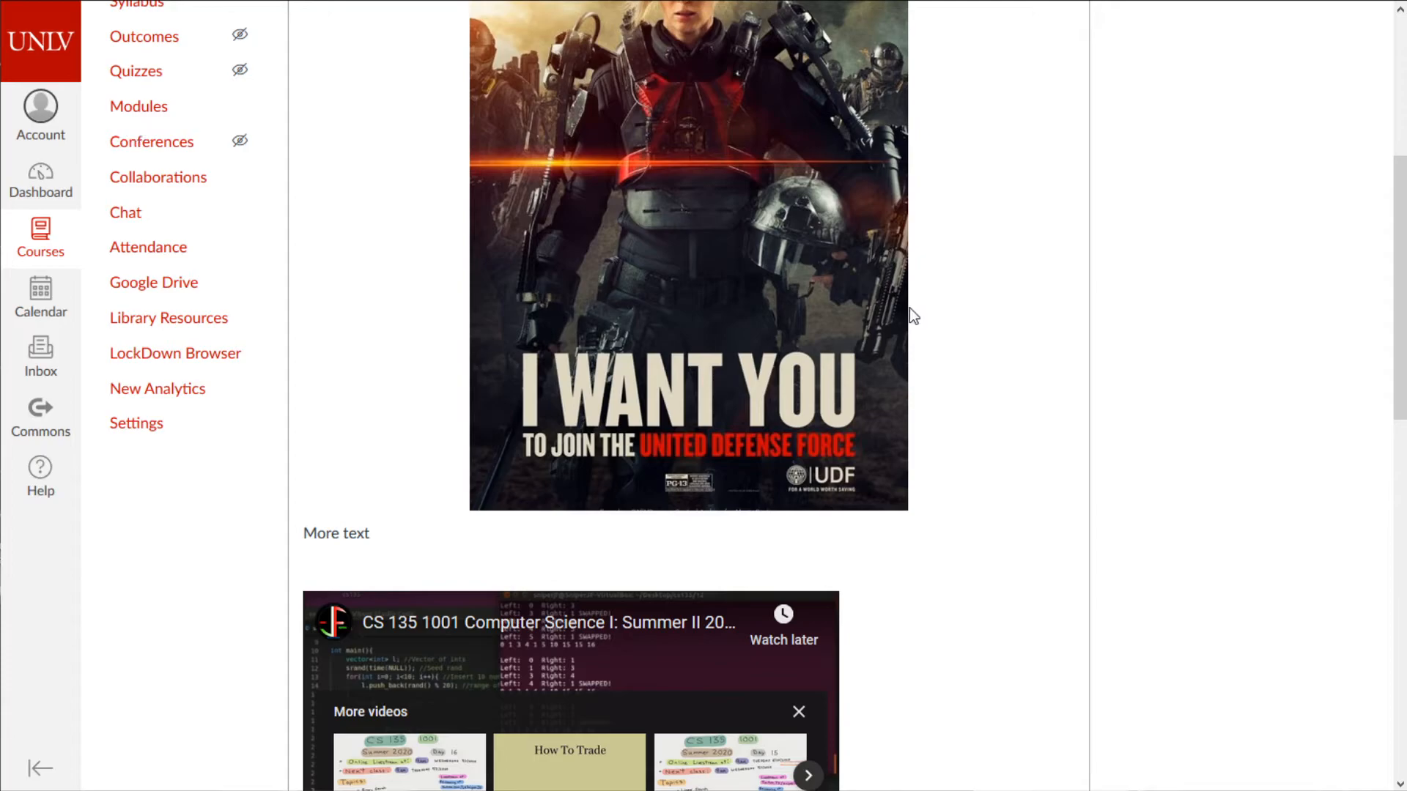
pyautogui.scroll(-5, 1012, 242)
pyautogui.scroll(6, 1026, 215)
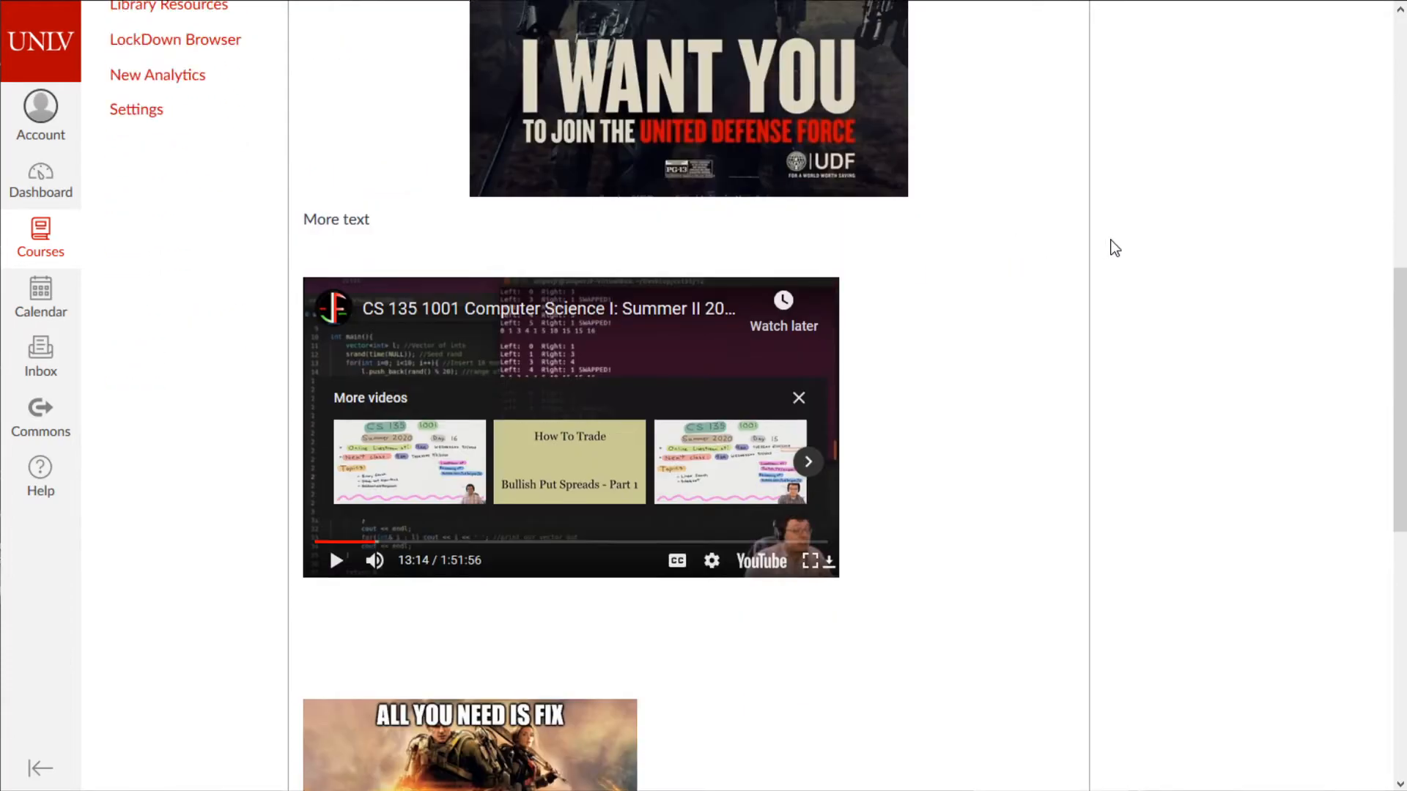
pyautogui.scroll(-7, 1080, 257)
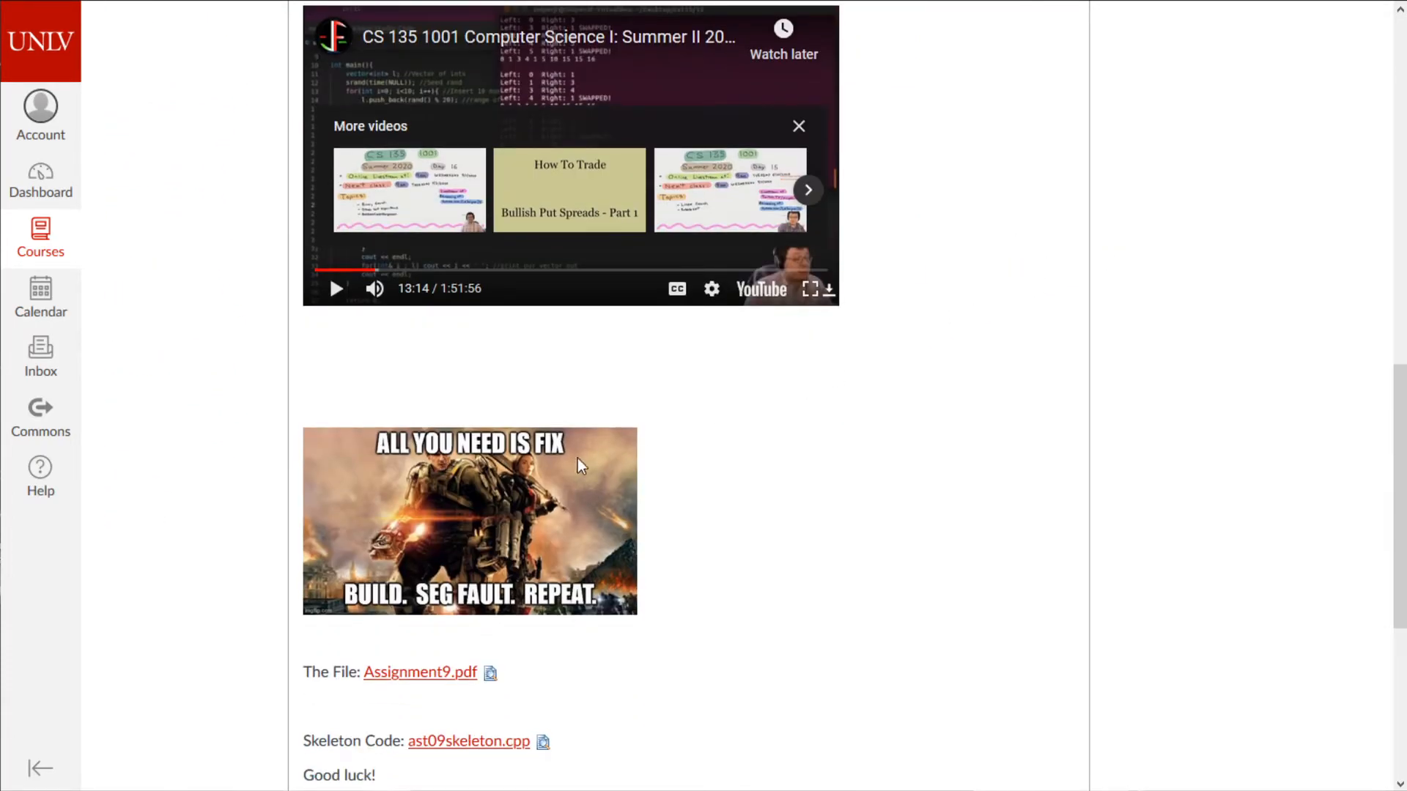
pyautogui.scroll(-5, 1021, 430)
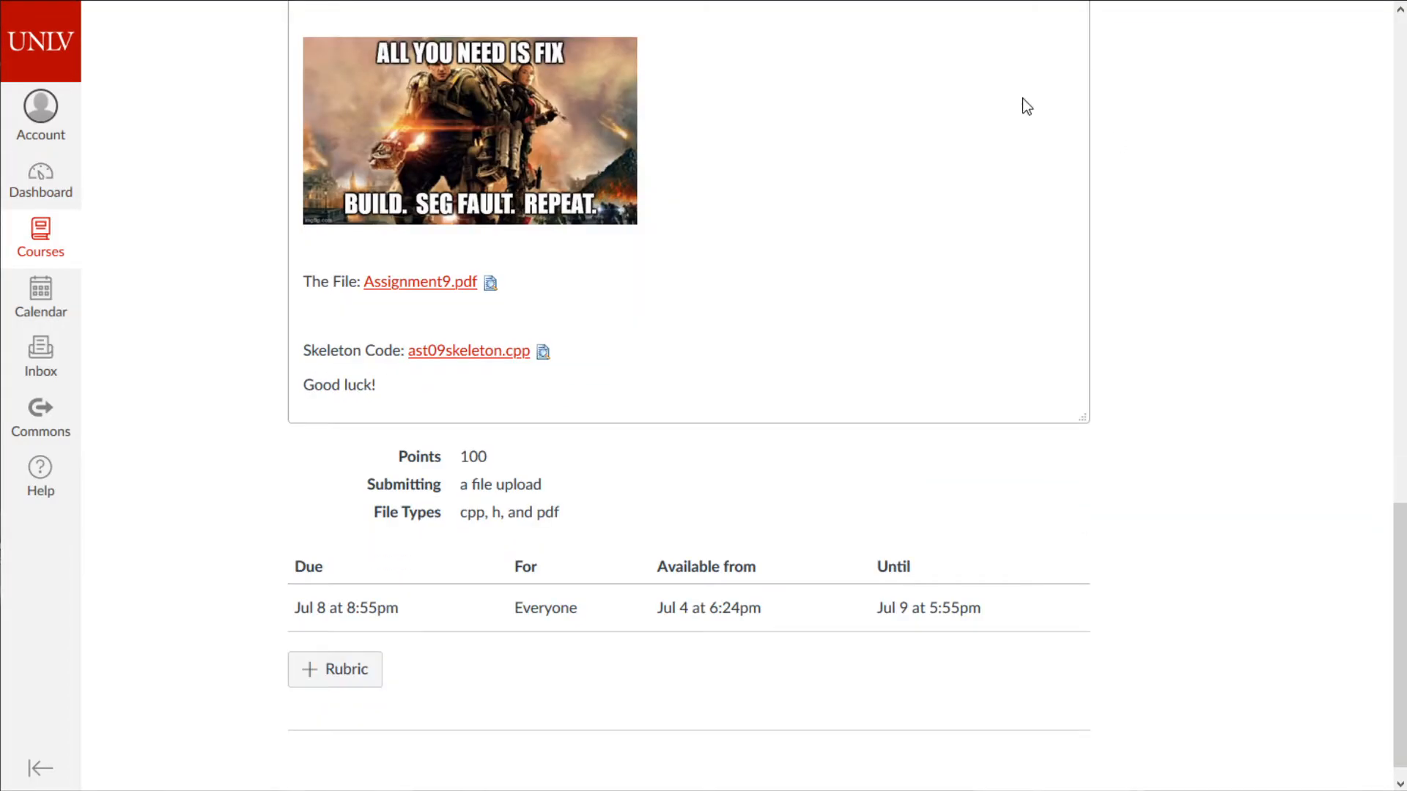
# - Scroll the CS 302 modules down to Week 5 and open Quicksort VS Mergesort
pyautogui.scroll(12, 1022, 99)
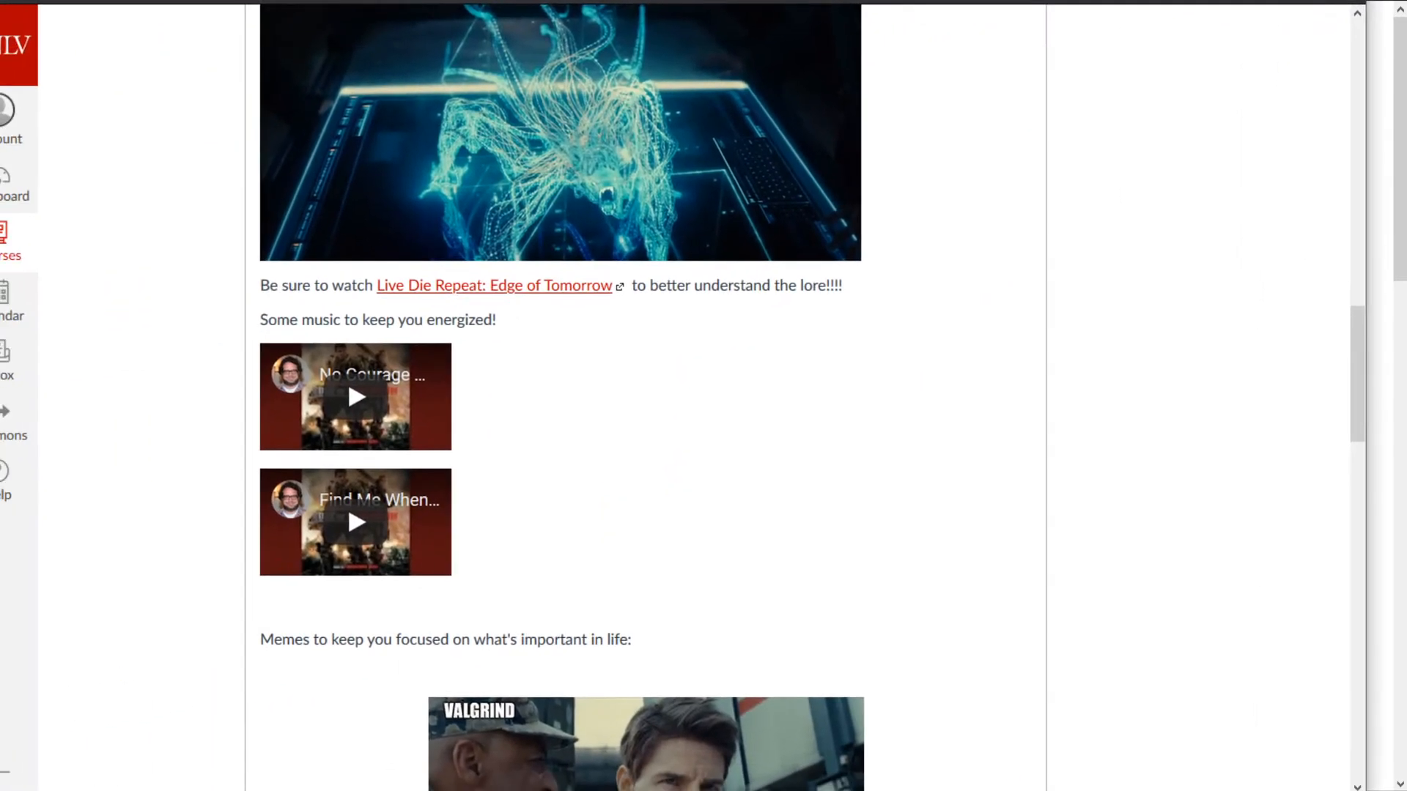
pyautogui.scroll(15, 203, 301)
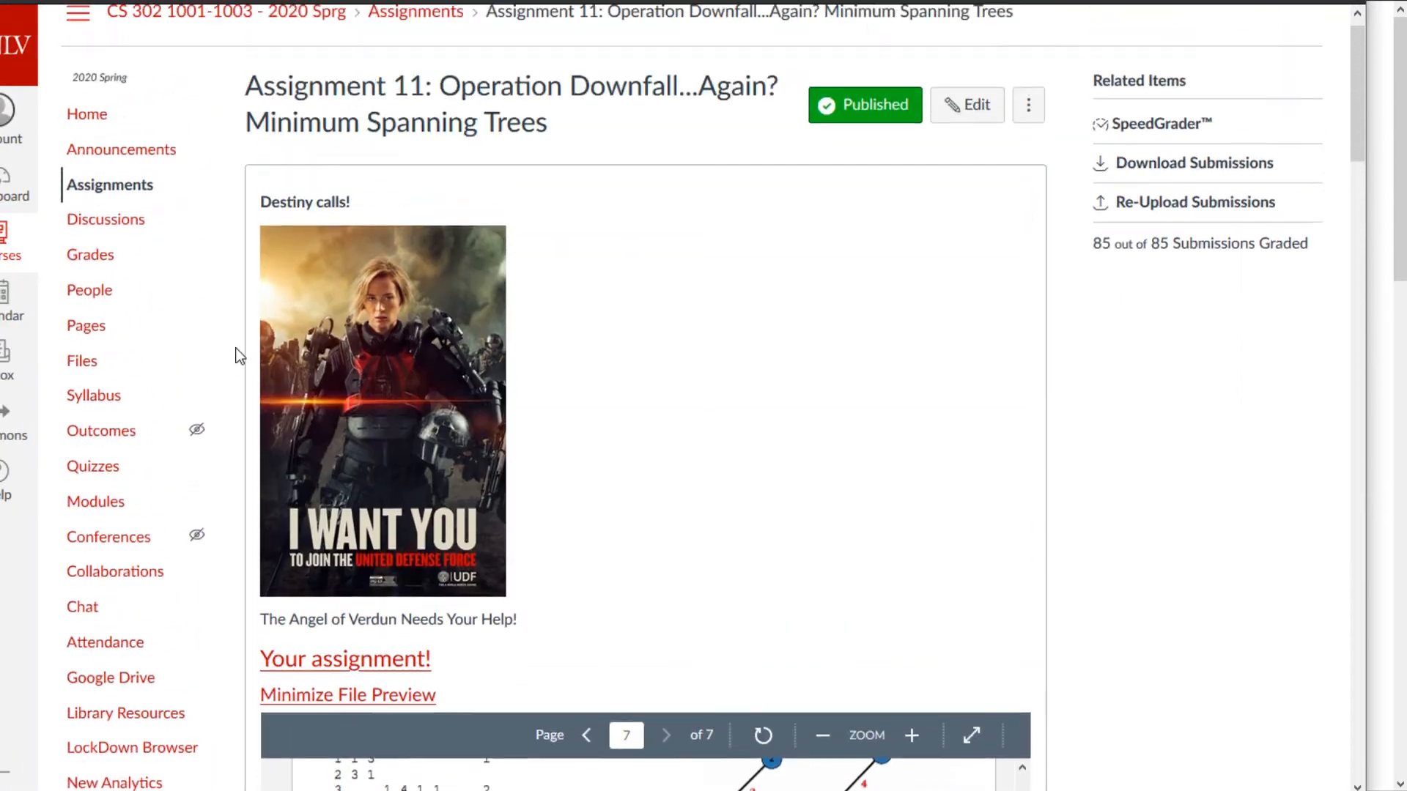
pyautogui.click(85, 141)
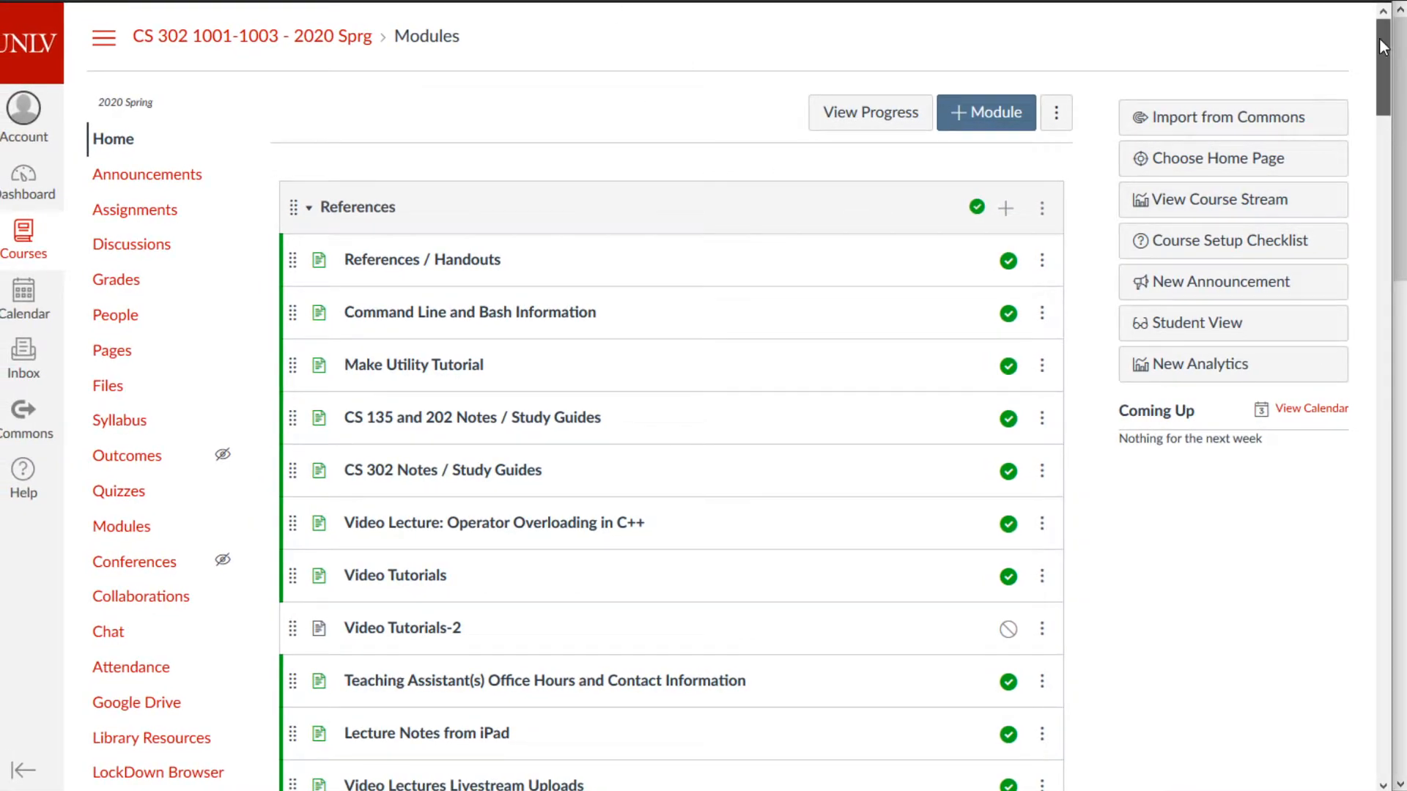
pyautogui.moveTo(1384, 44); pyautogui.dragTo(1383, 60)
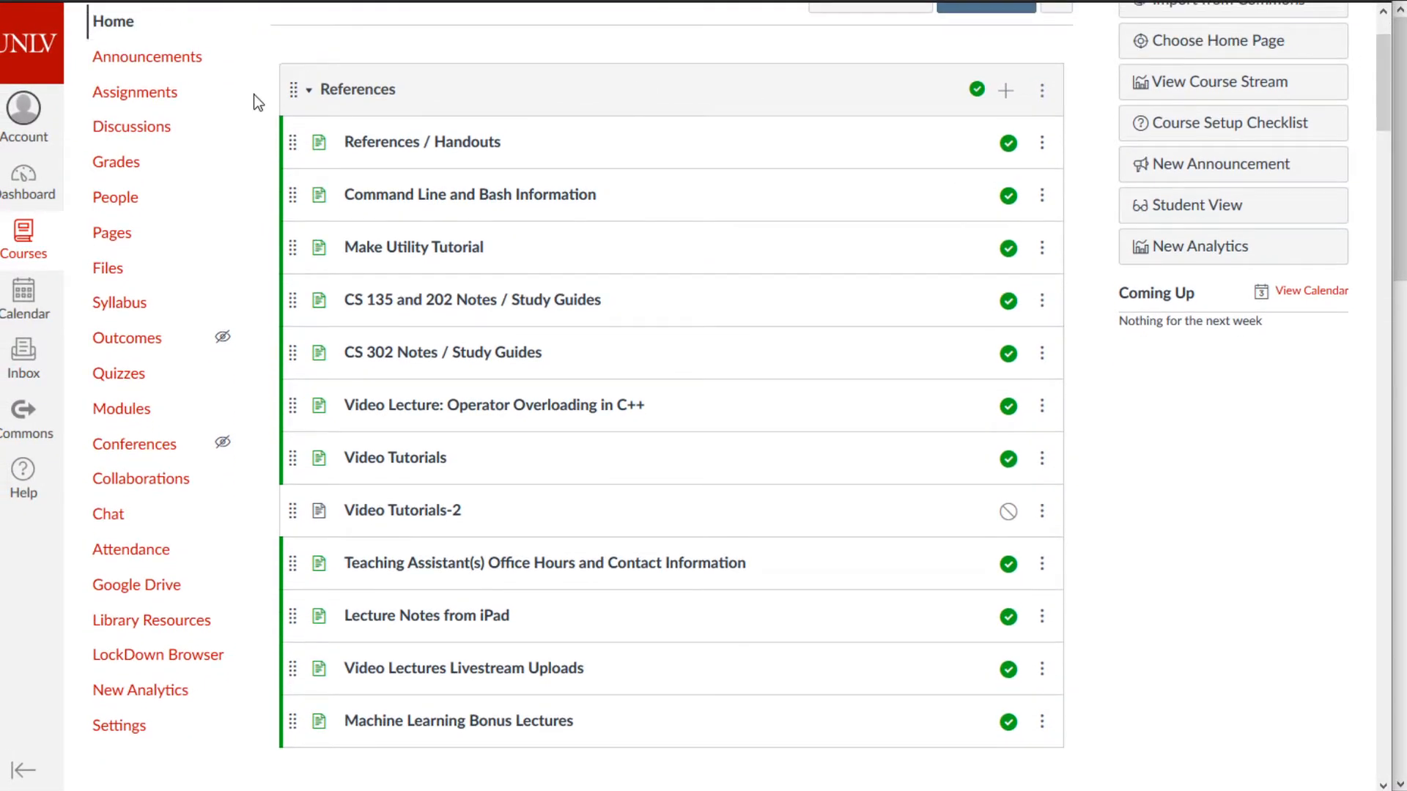
pyautogui.scroll(-3, 888, 424)
pyautogui.scroll(-10, 610, 294)
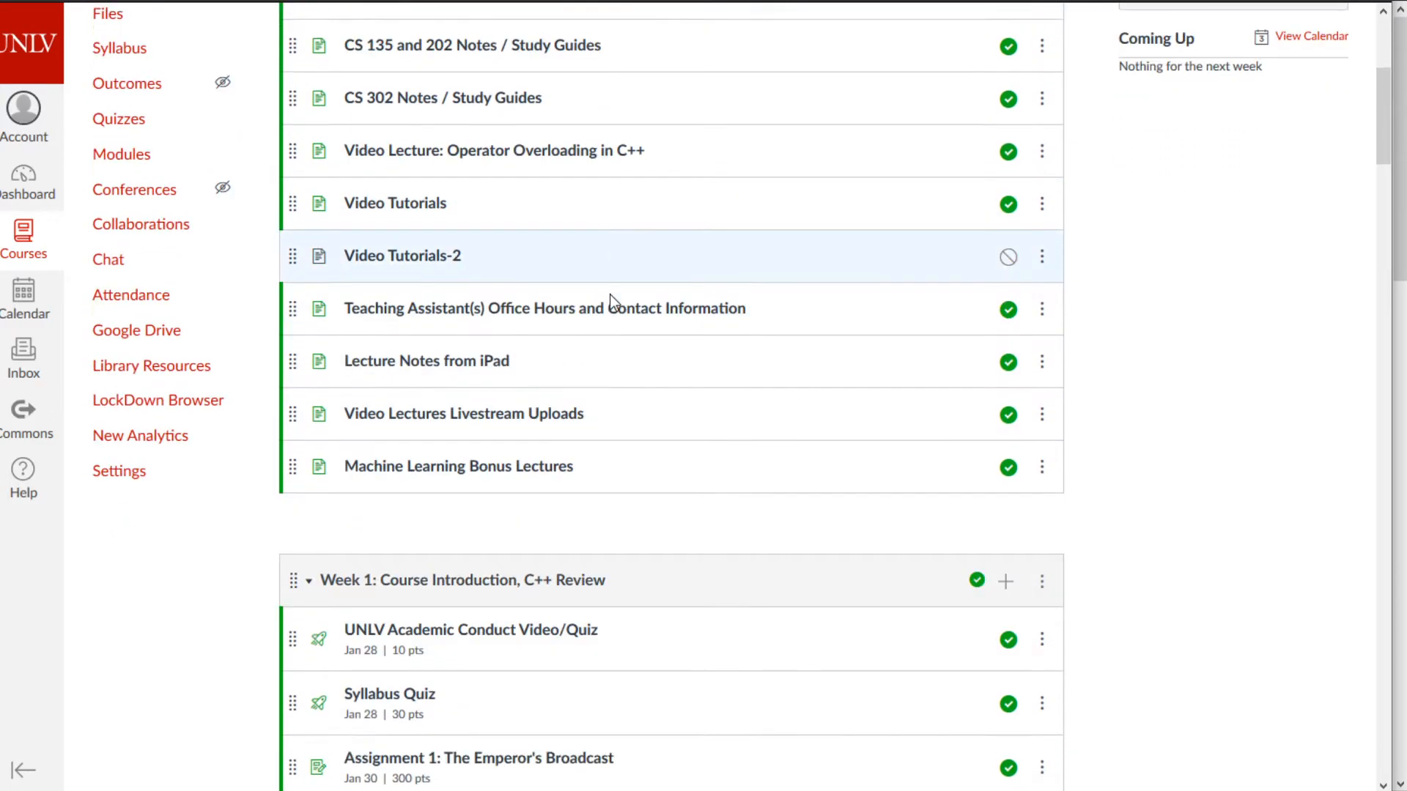
pyautogui.scroll(-14, 553, 195)
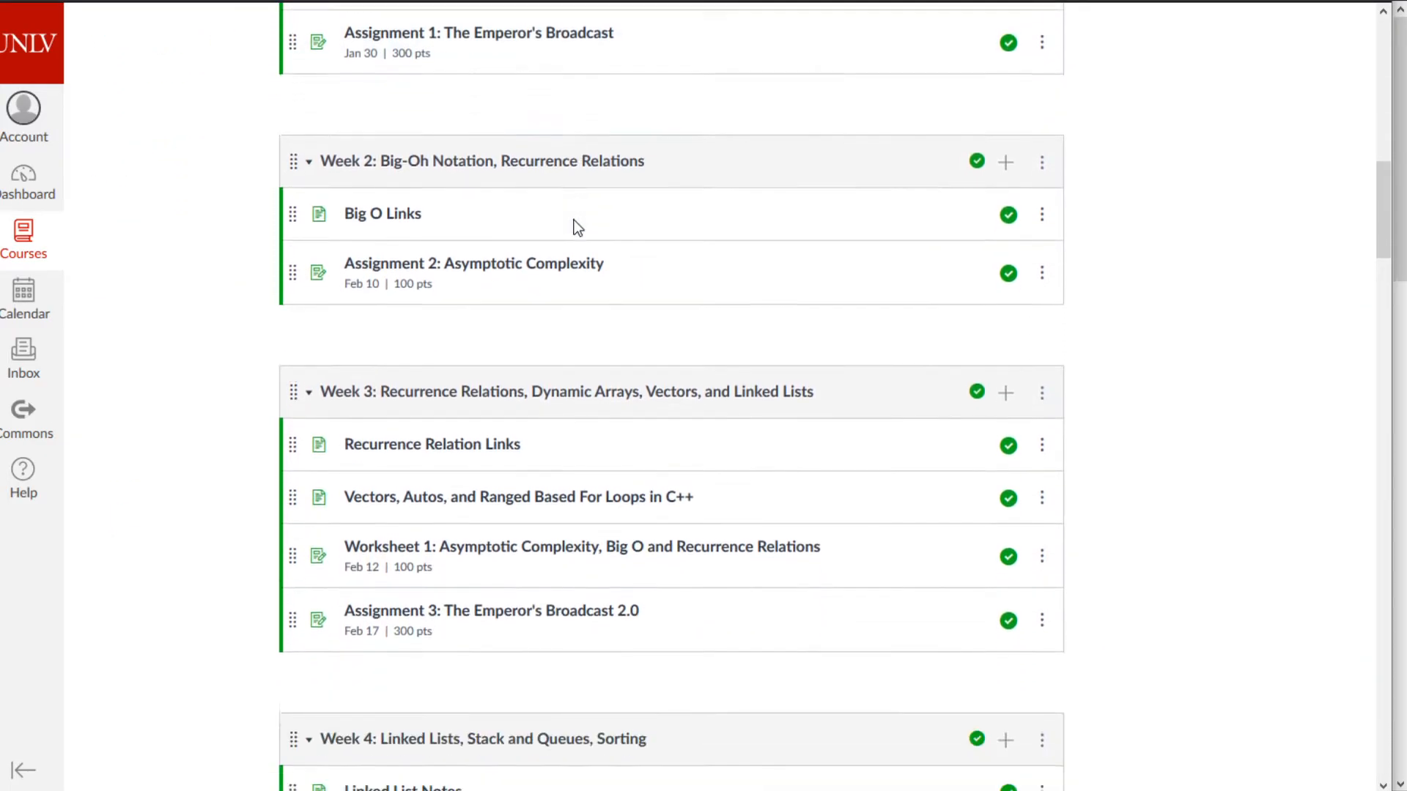
pyautogui.scroll(-3, 595, 233)
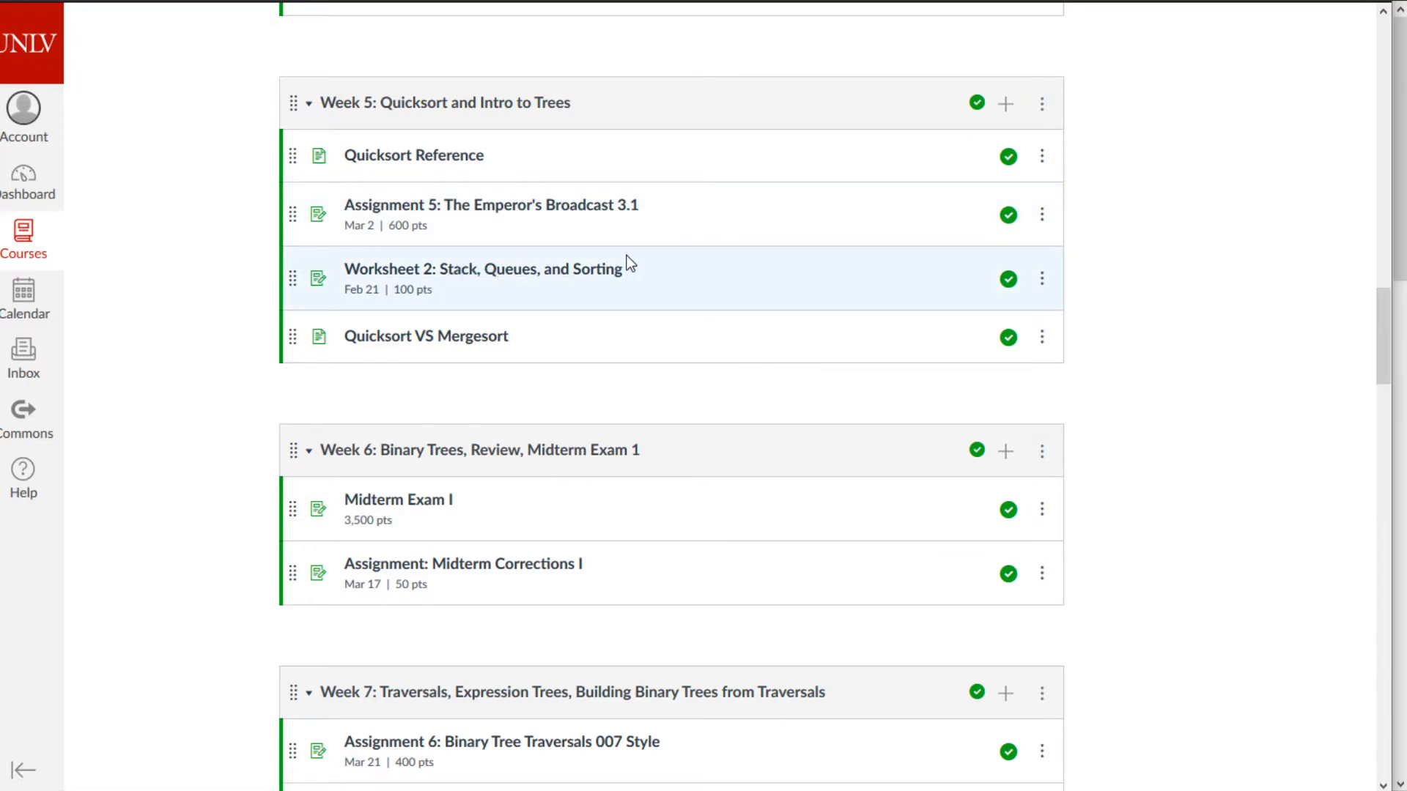
pyautogui.click(418, 338)
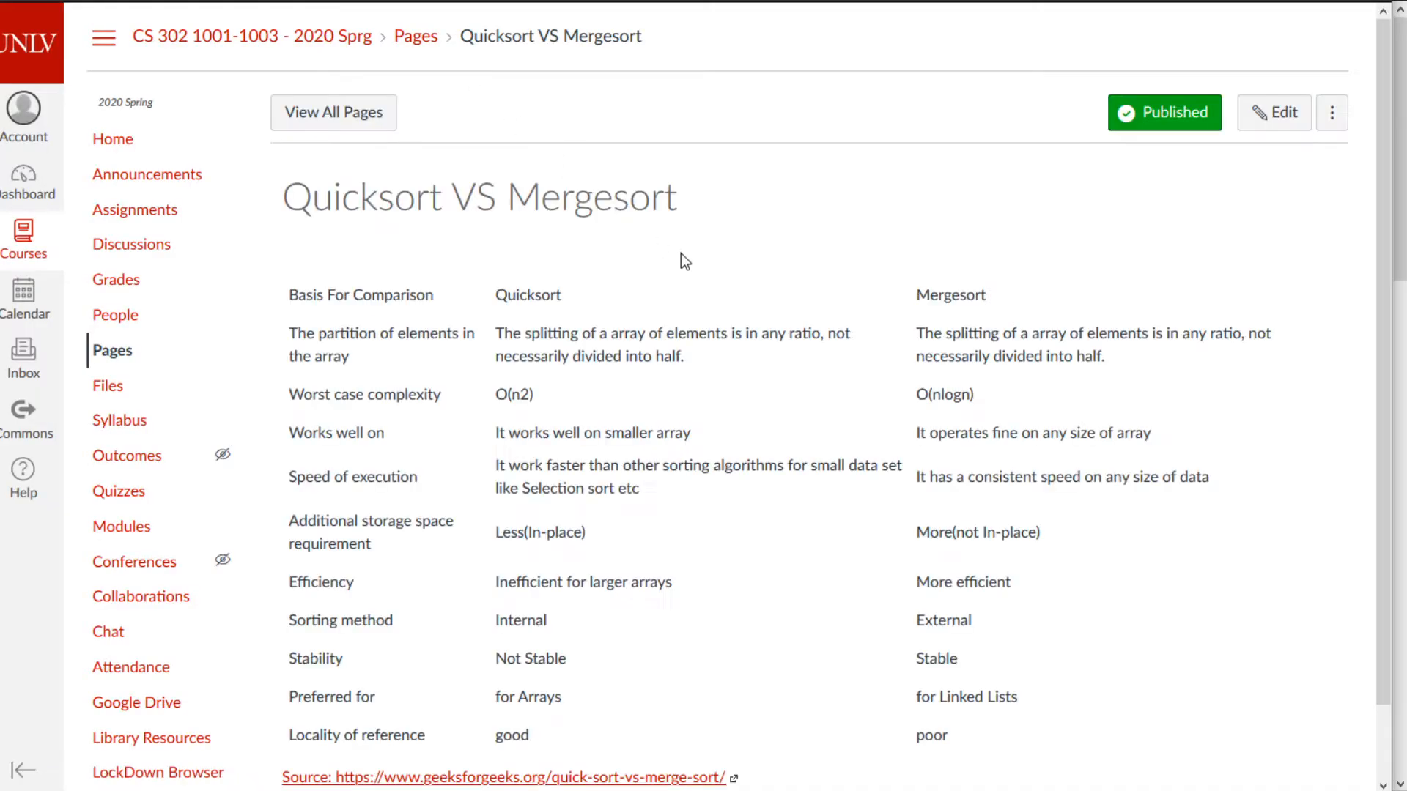
# - Glance over Quicksort VS Mergesort, go back and open the Quicksort Reference page
pyautogui.scroll(-3, 772, 304)
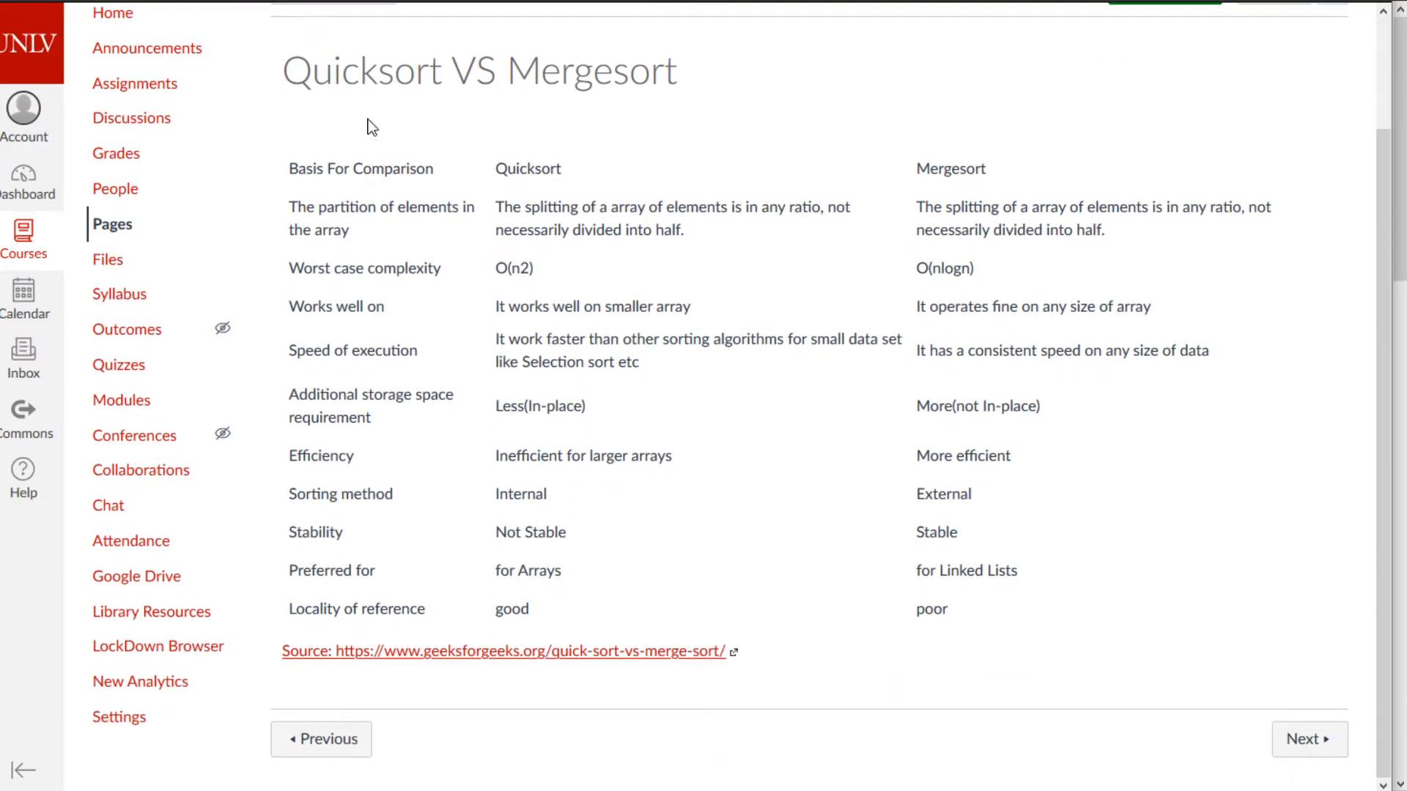
pyautogui.hotkey('alt', 'Left')
pyautogui.click(417, 156)
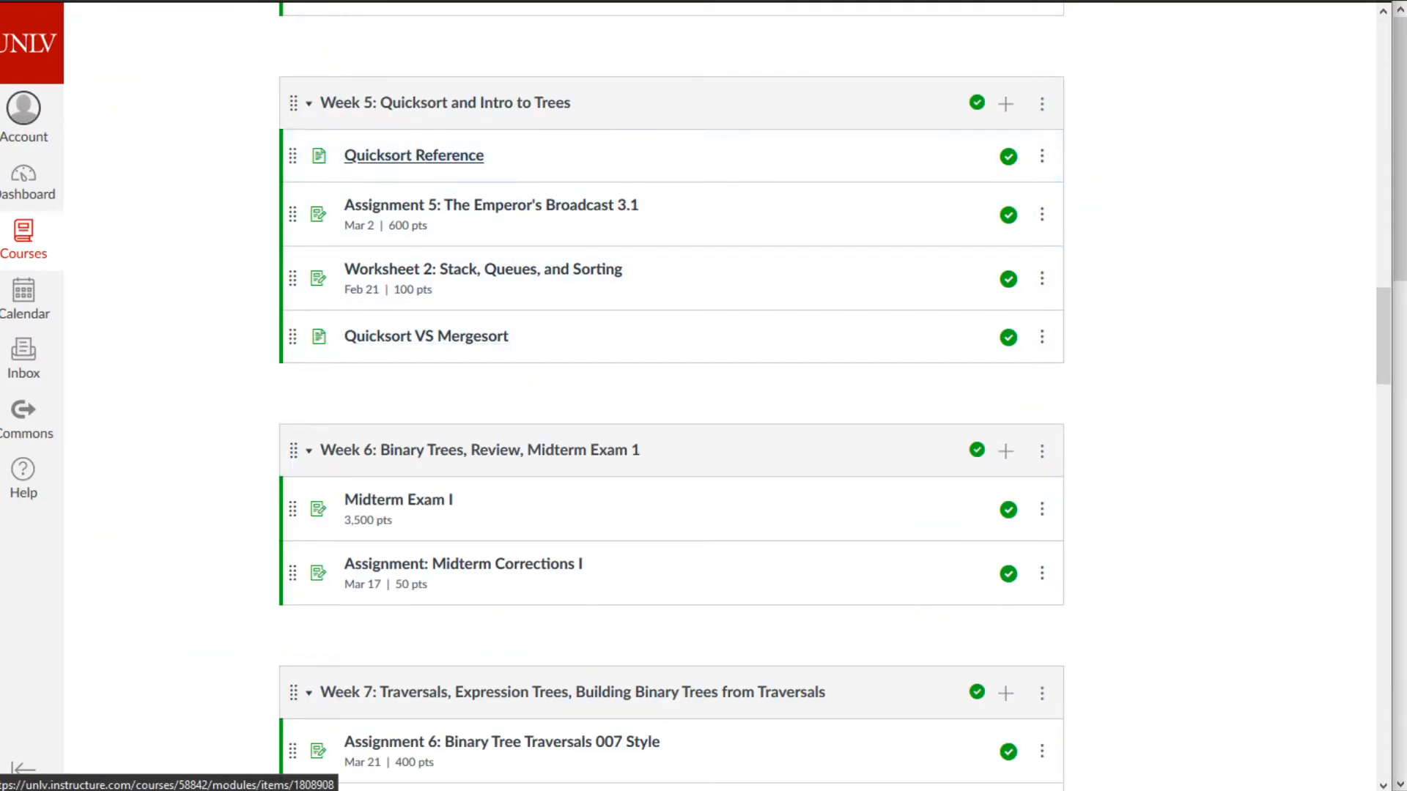
pyautogui.scroll(-10, 618, 314)
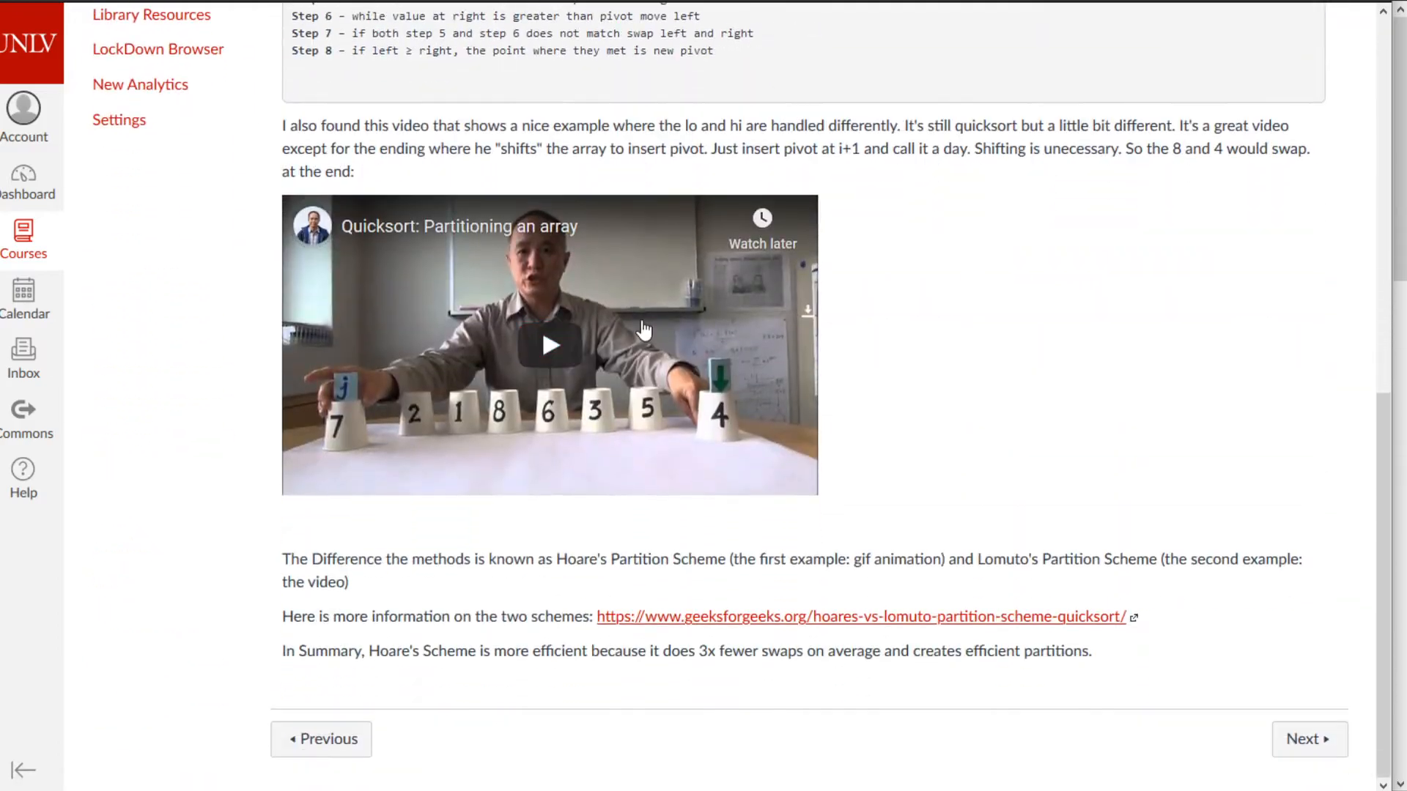
pyautogui.scroll(6, 974, 439)
pyautogui.scroll(5, 974, 439)
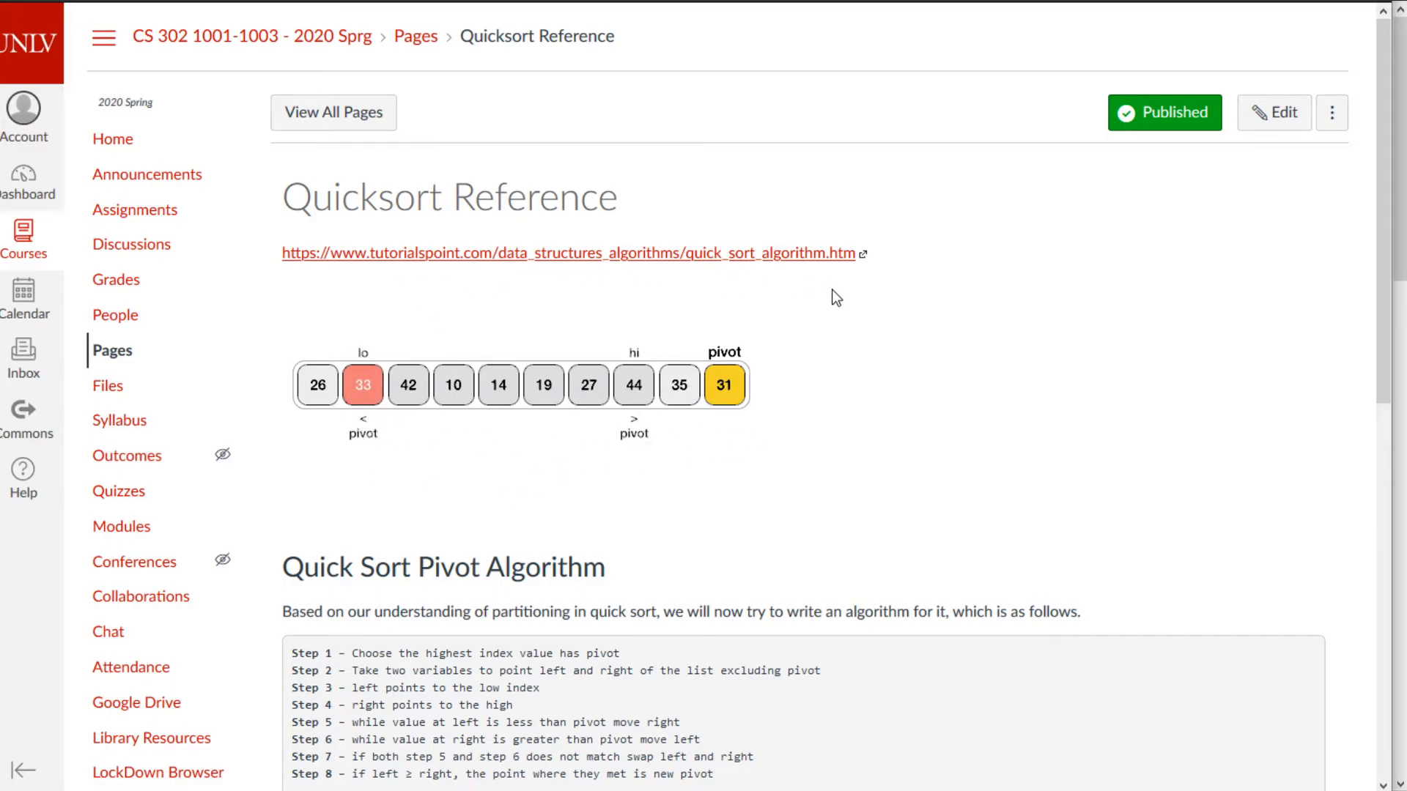
# - Read through the Quicksort Reference algorithm steps, briefly selecting and deselecting text
pyautogui.scroll(-3, 626, 398)
pyautogui.moveTo(599, 579); pyautogui.dragTo(336, 460)
pyautogui.click(418, 511)
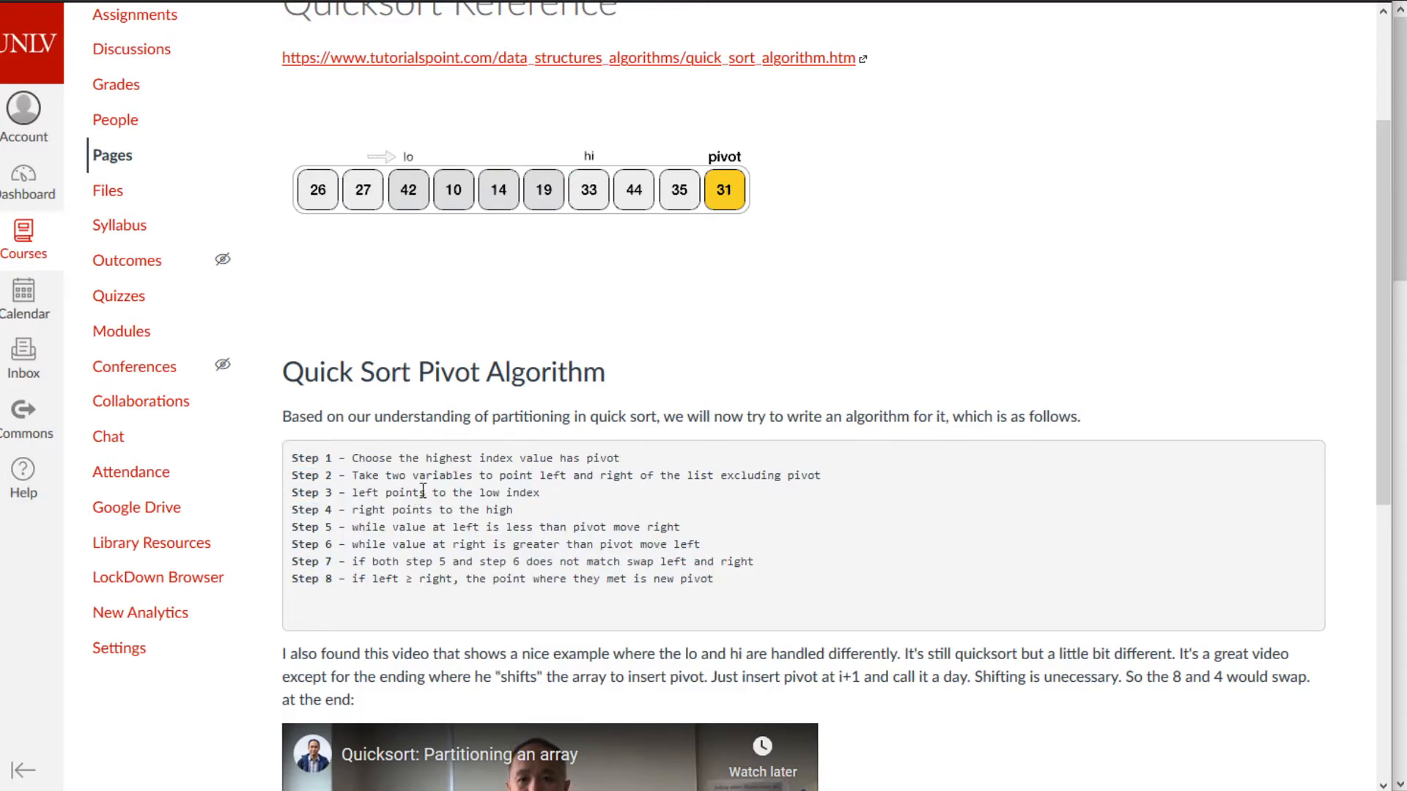
pyautogui.scroll(-3, 429, 488)
pyautogui.scroll(-5, 441, 486)
pyautogui.scroll(7, 803, 536)
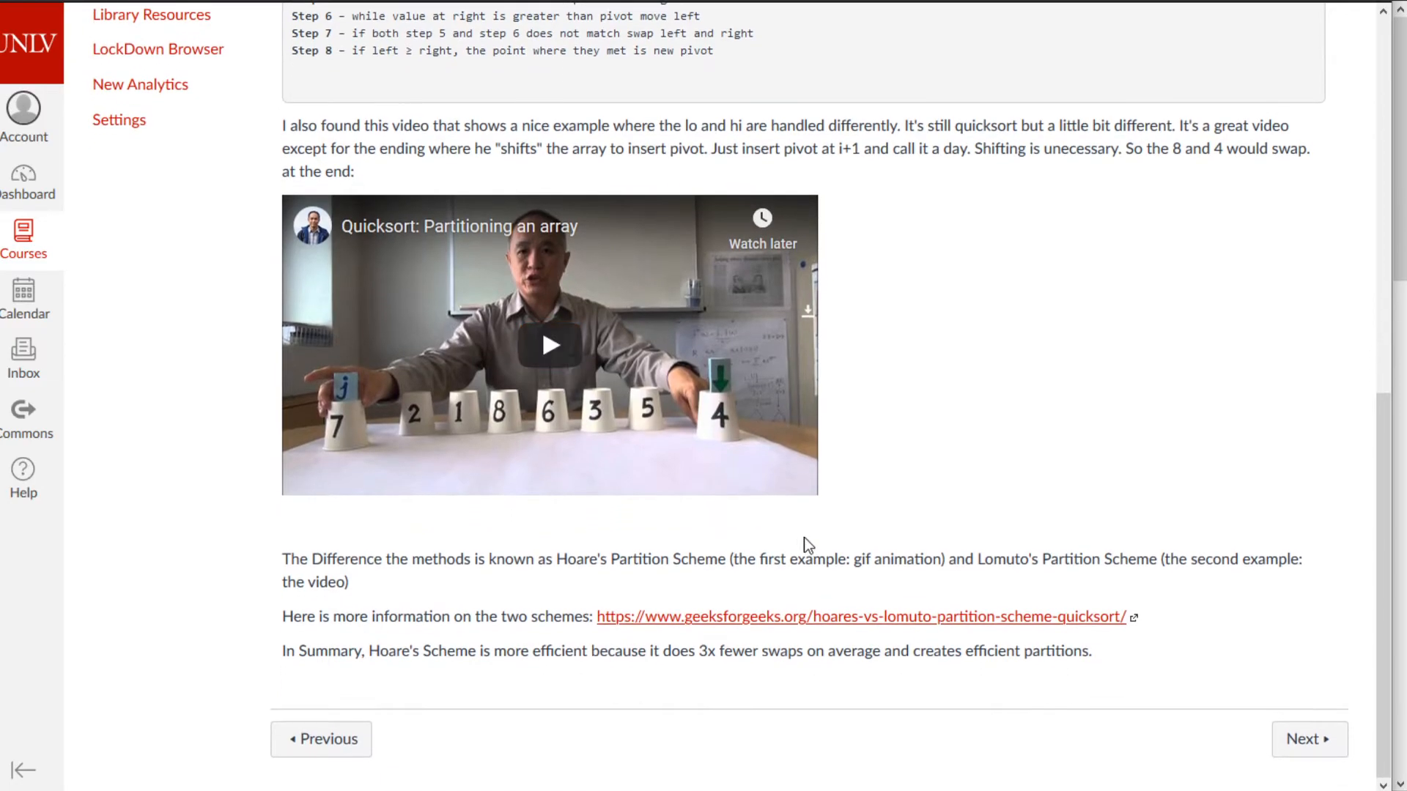
pyautogui.scroll(4, 806, 539)
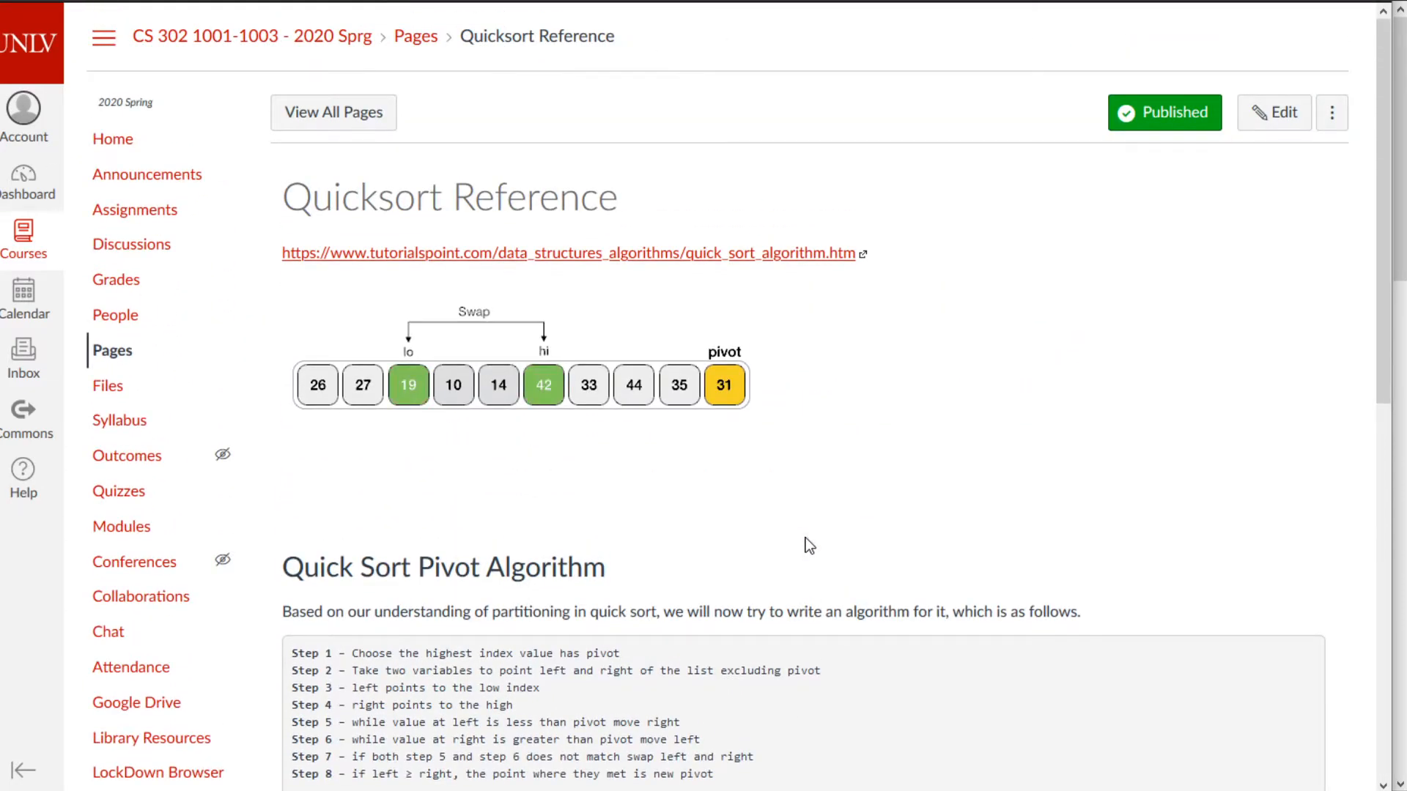
pyautogui.scroll(-10, 755, 530)
pyautogui.scroll(4, 754, 530)
pyautogui.scroll(6, 755, 530)
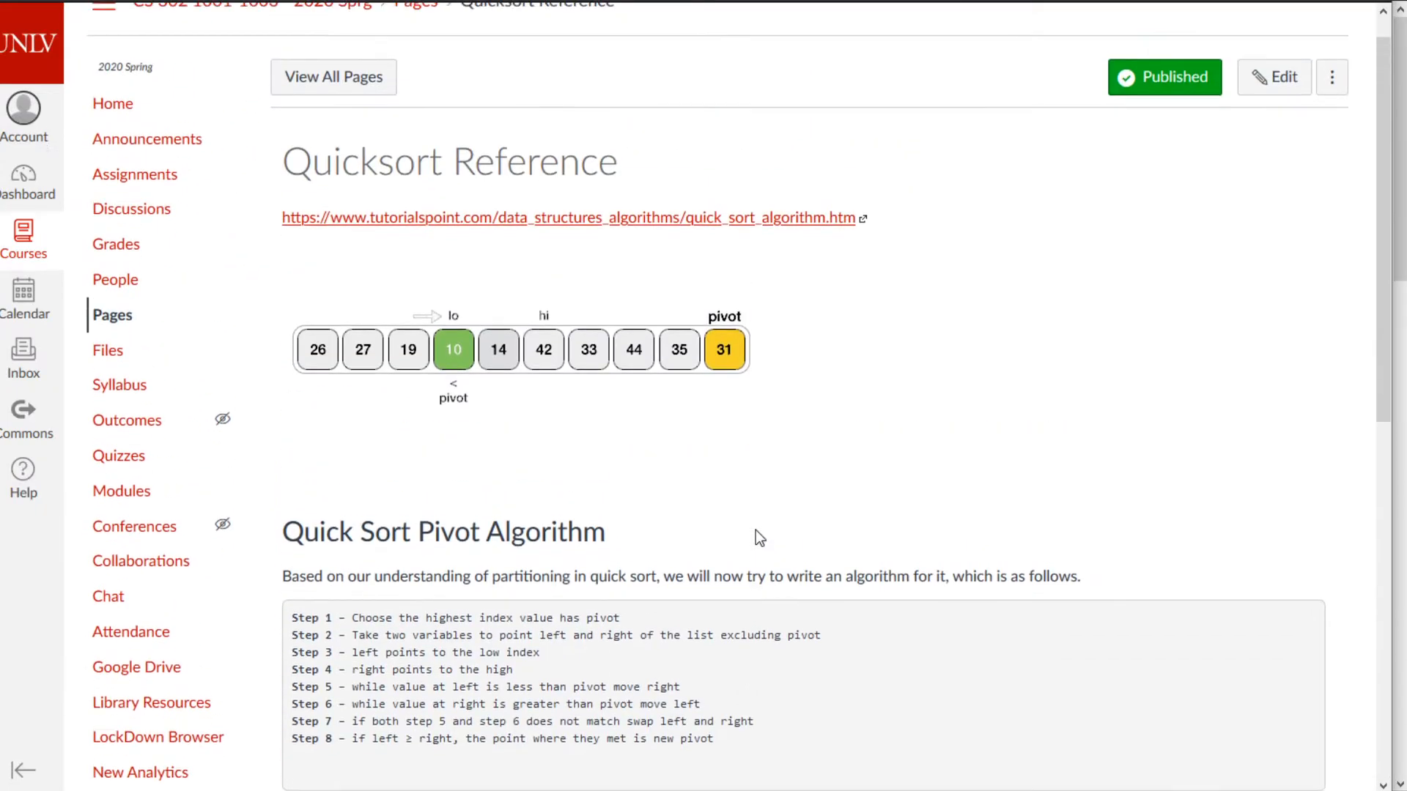
pyautogui.scroll(-10, 754, 530)
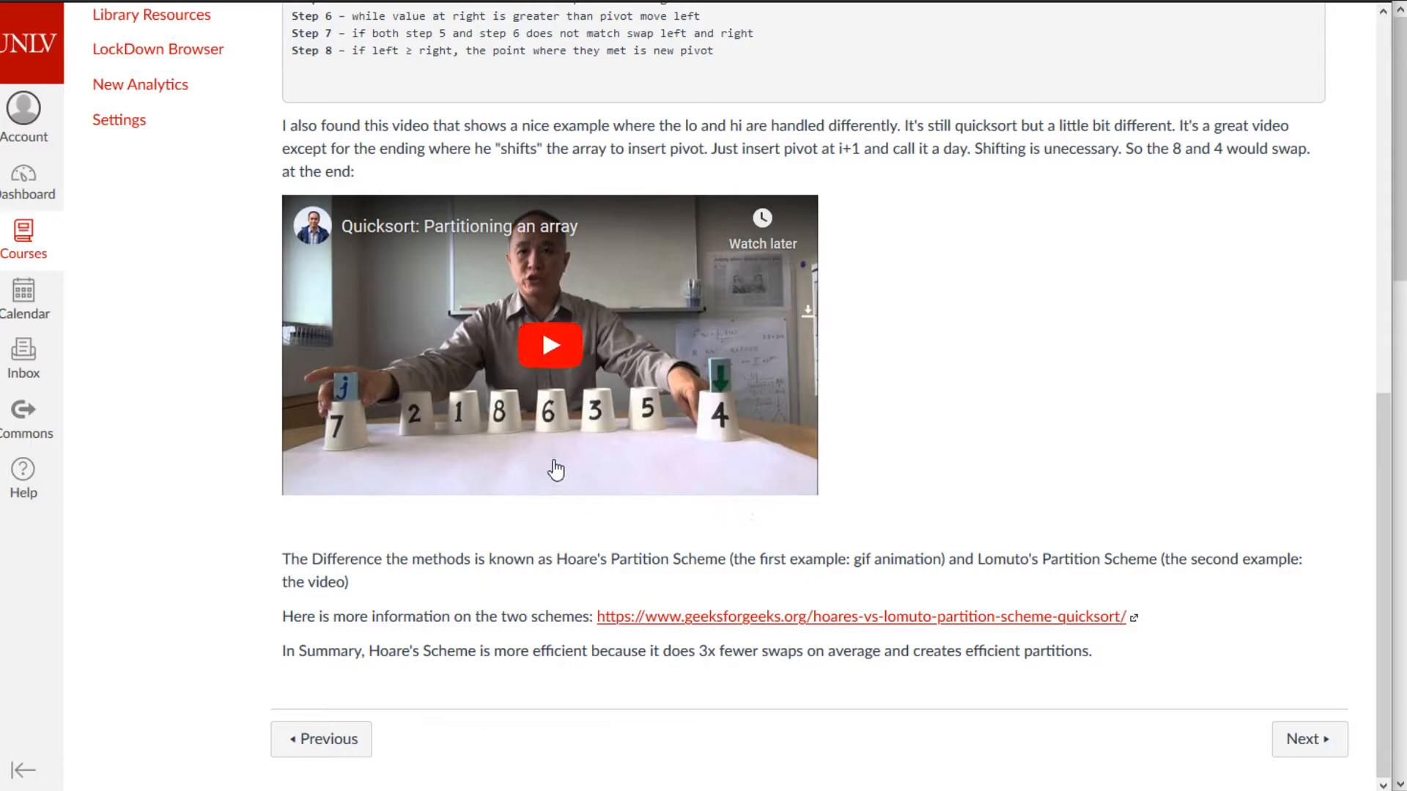
pyautogui.scroll(5, 533, 438)
pyautogui.scroll(4, 532, 432)
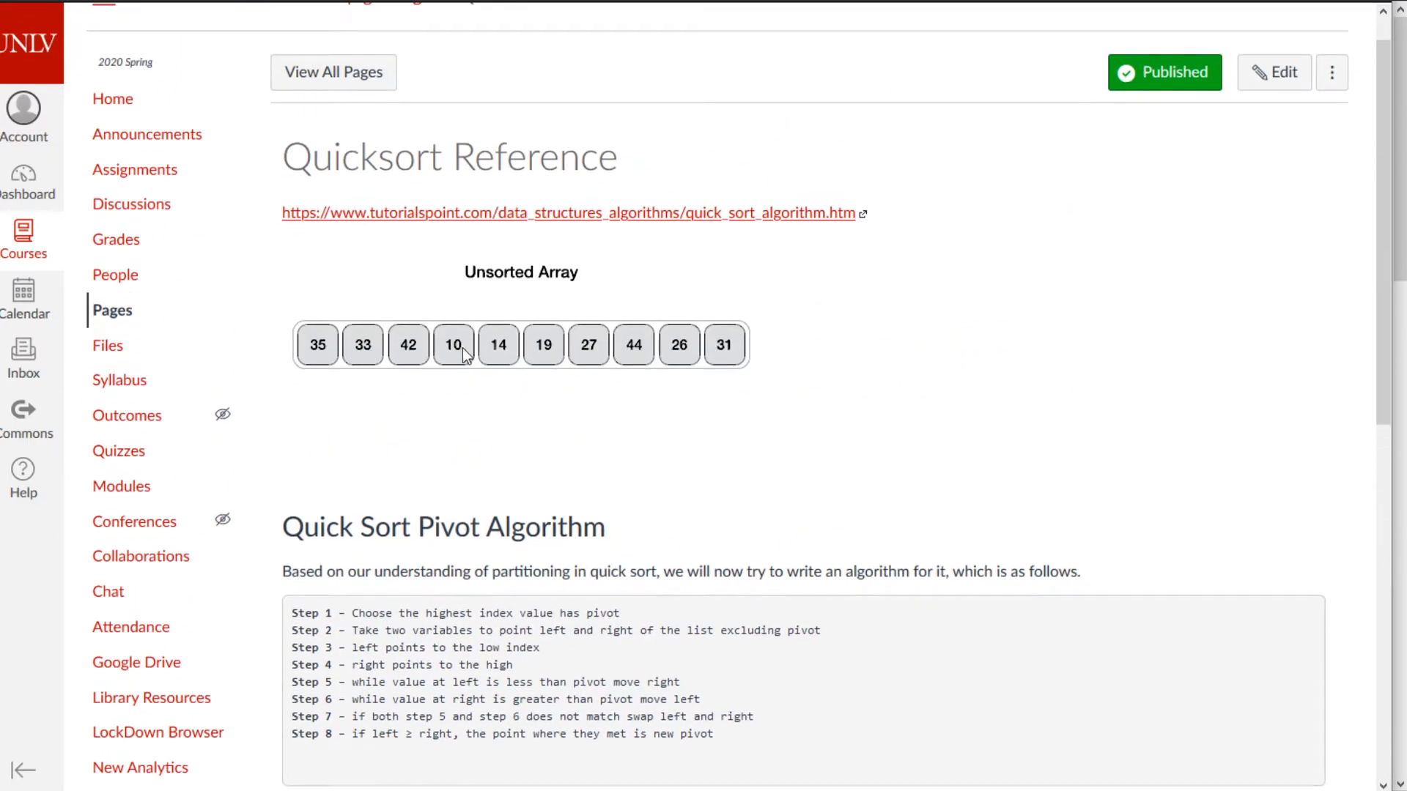
pyautogui.scroll(-7, 462, 348)
pyautogui.scroll(-2, 447, 337)
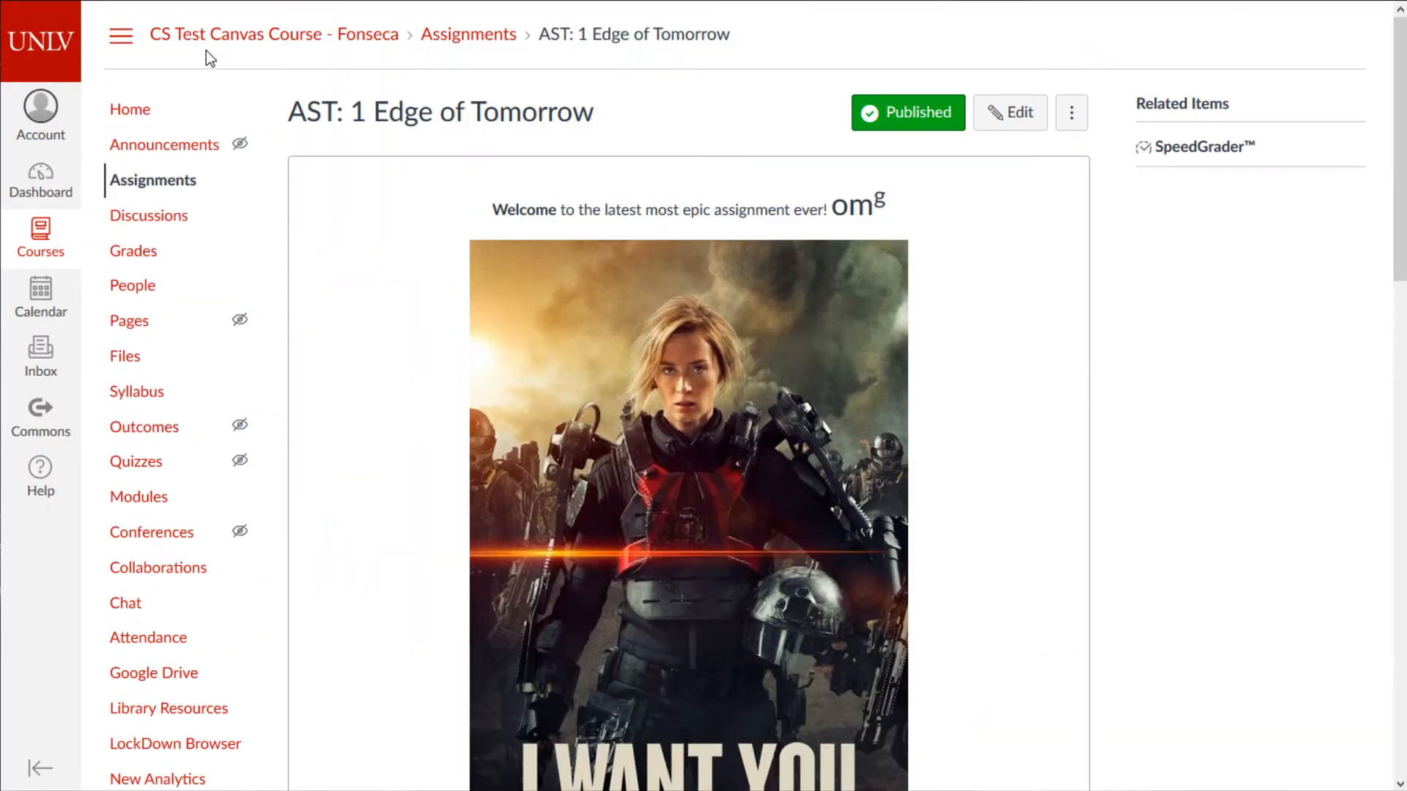
# - From the test course home, add a [ New Page ] item named Cookies to Week 1 and open it
pyautogui.click(159, 185)
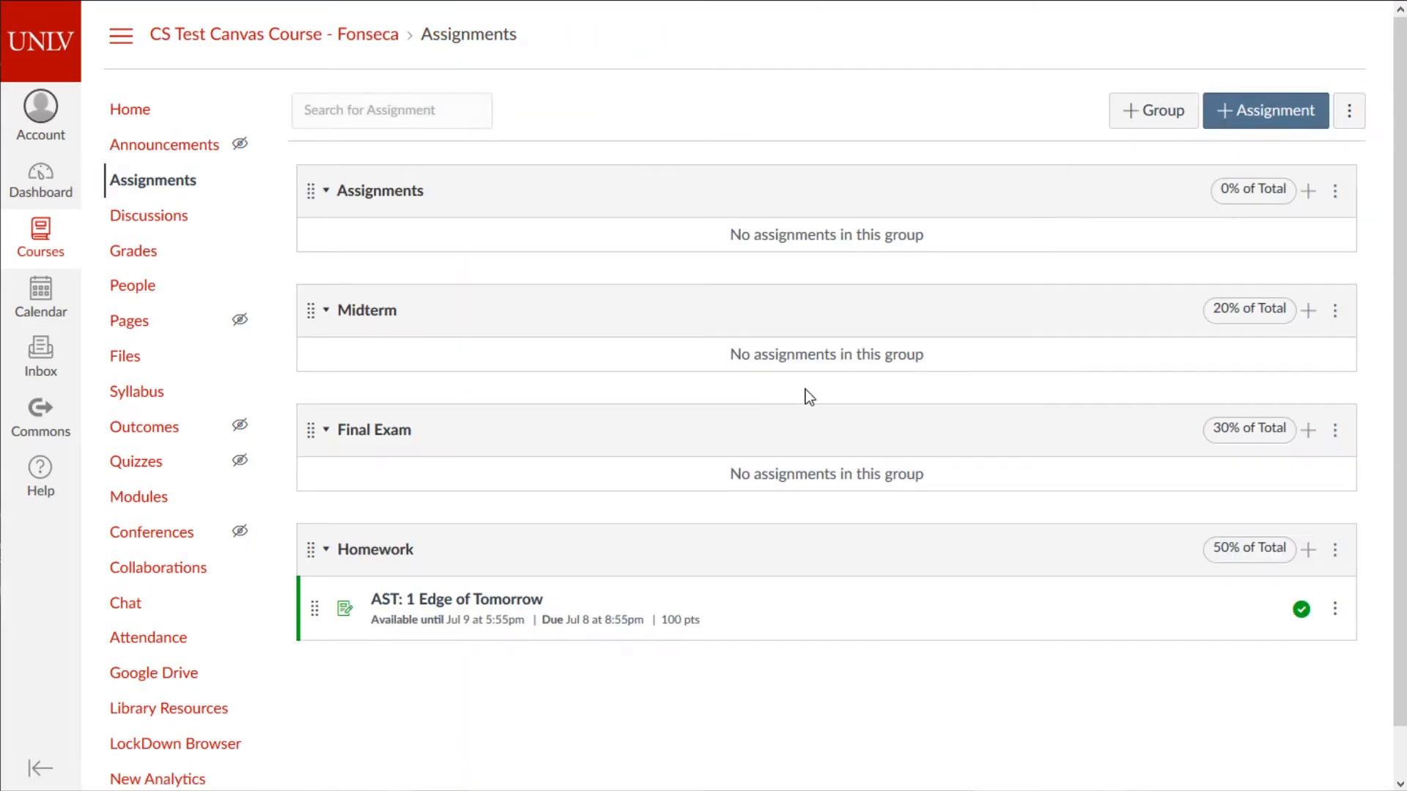
pyautogui.click(119, 117)
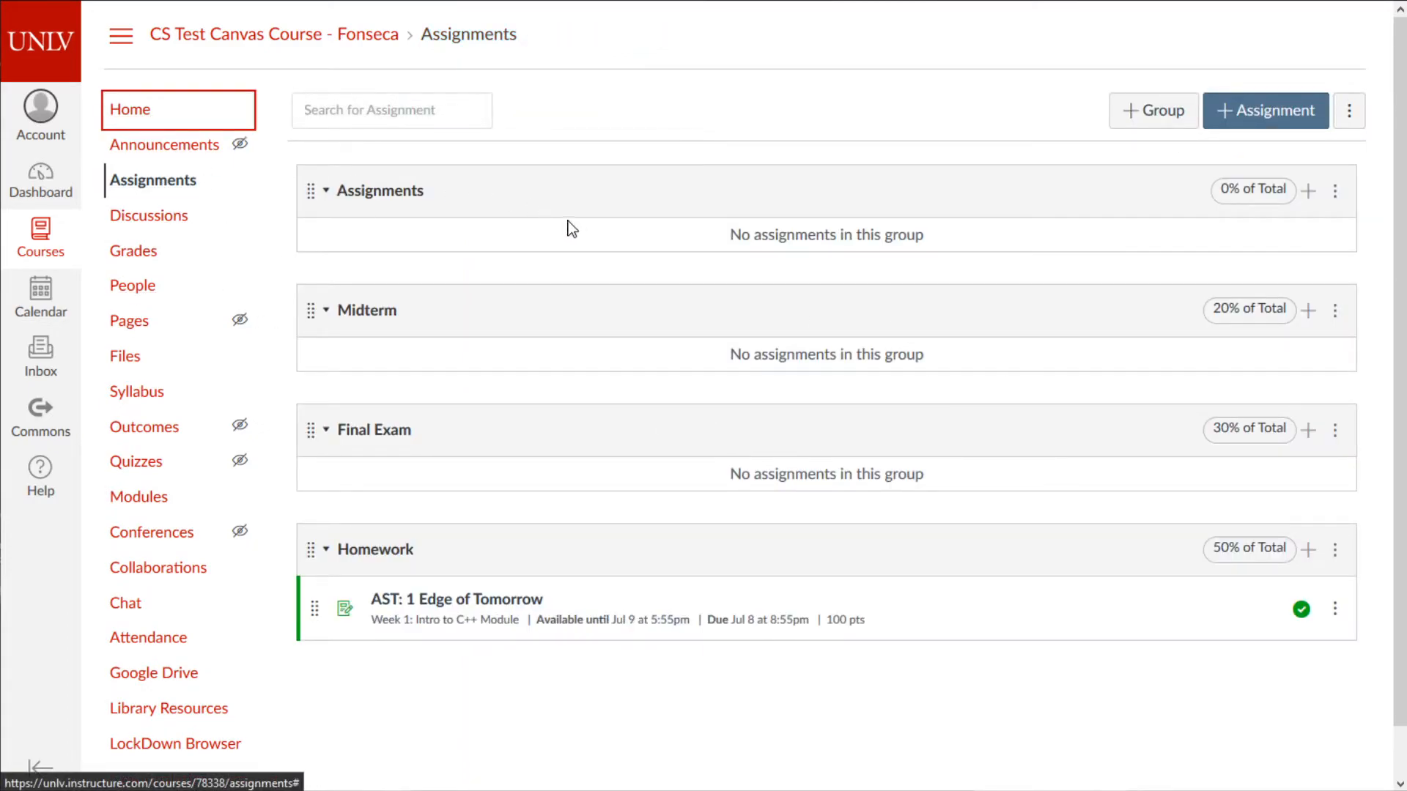
pyautogui.click(1024, 208)
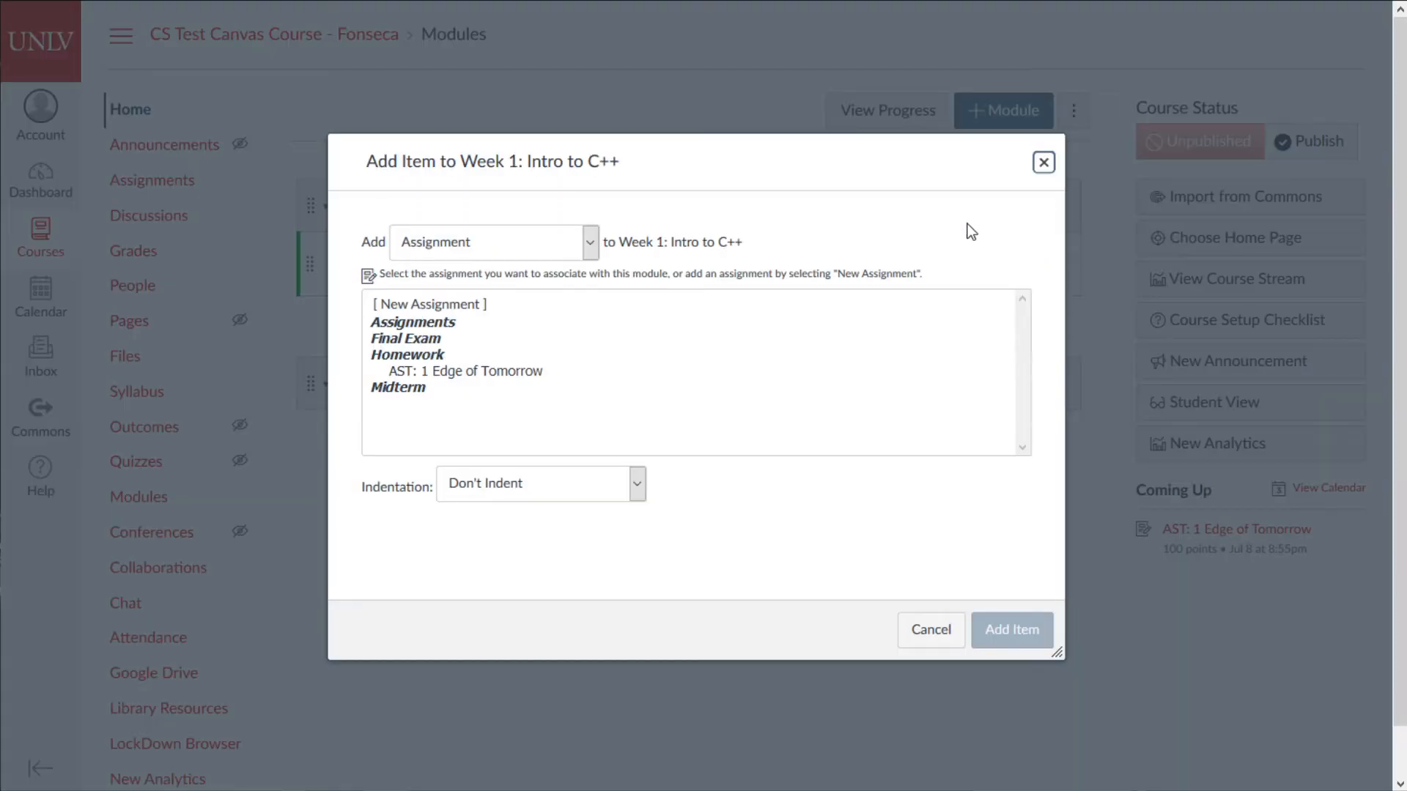
pyautogui.click(485, 242)
pyautogui.click(436, 334)
pyautogui.click(424, 311)
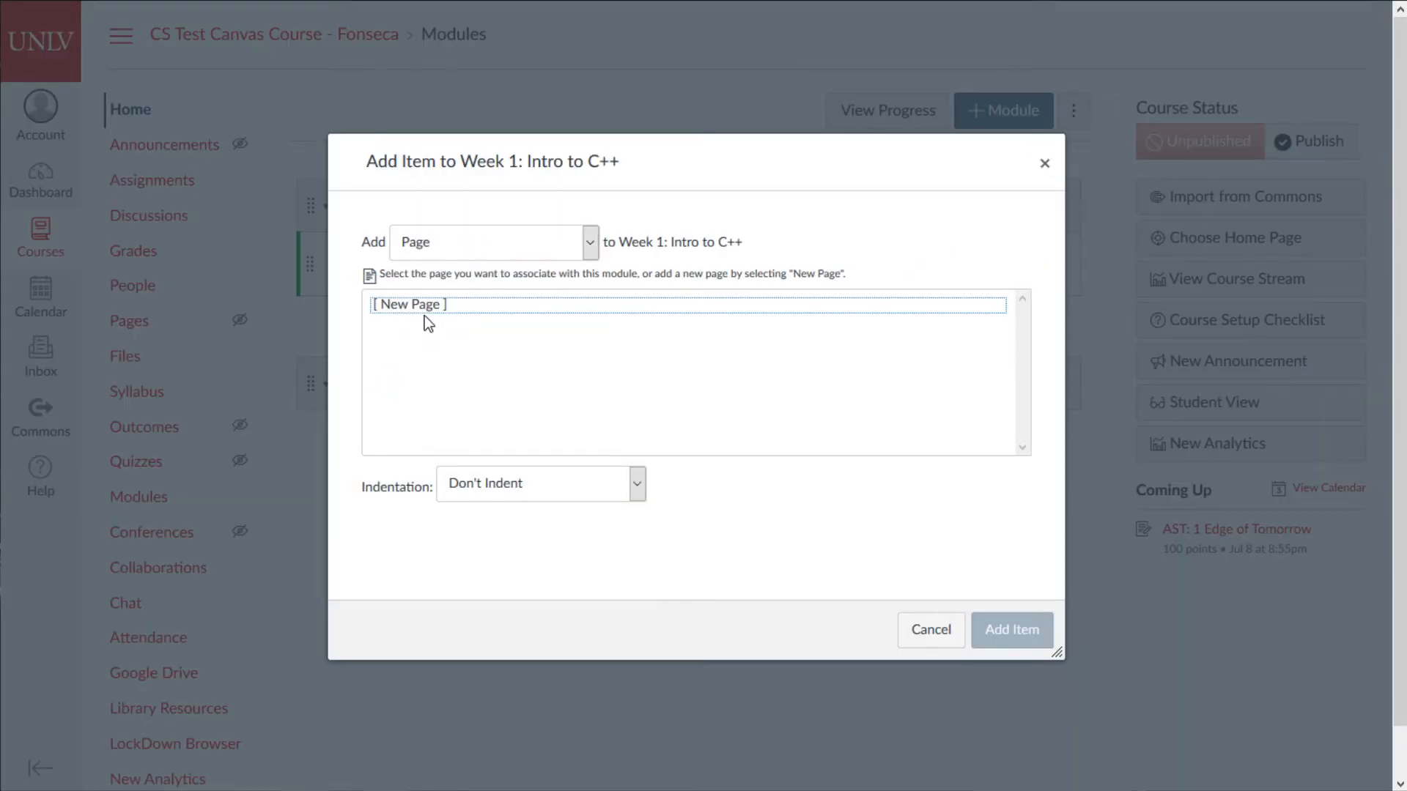
pyautogui.click(473, 482)
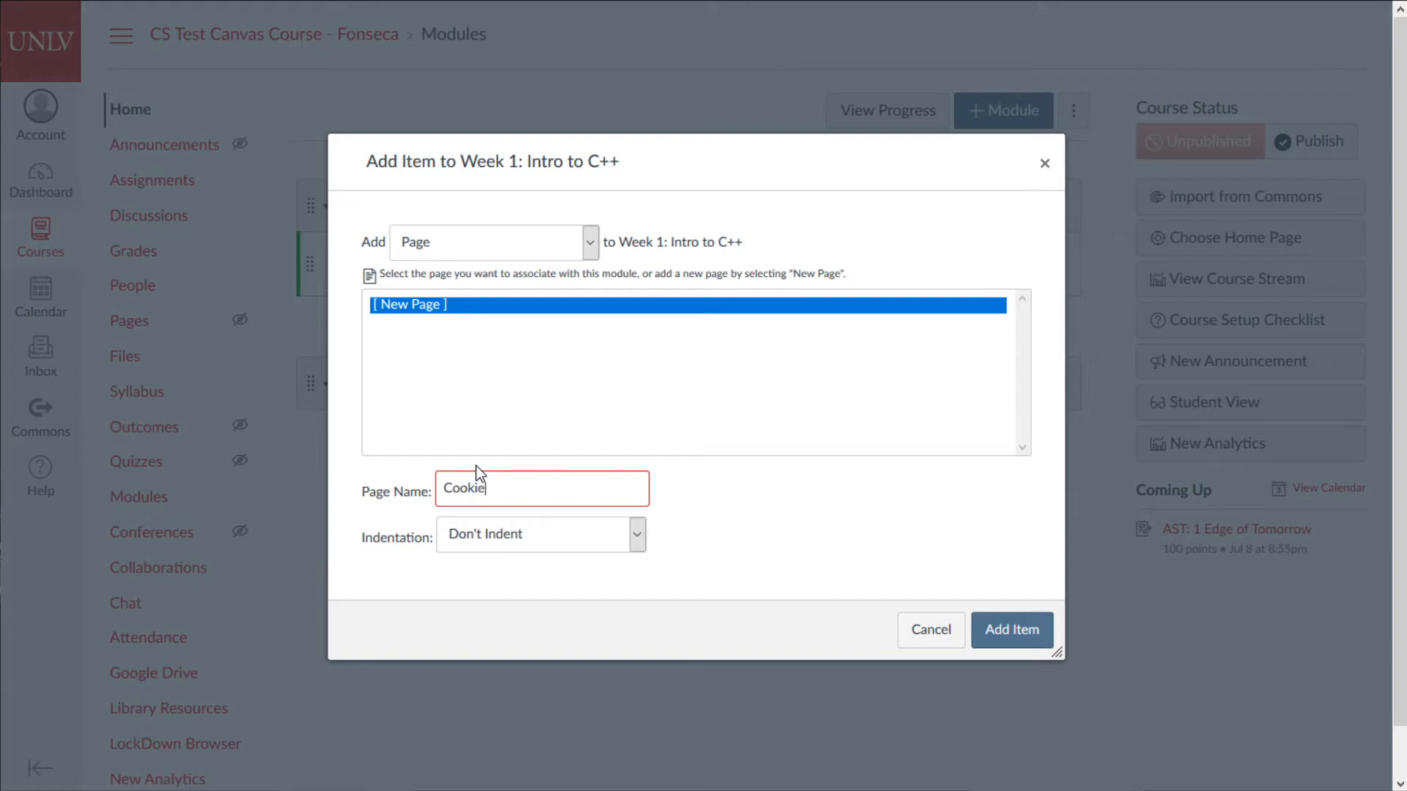
pyautogui.click(1011, 631)
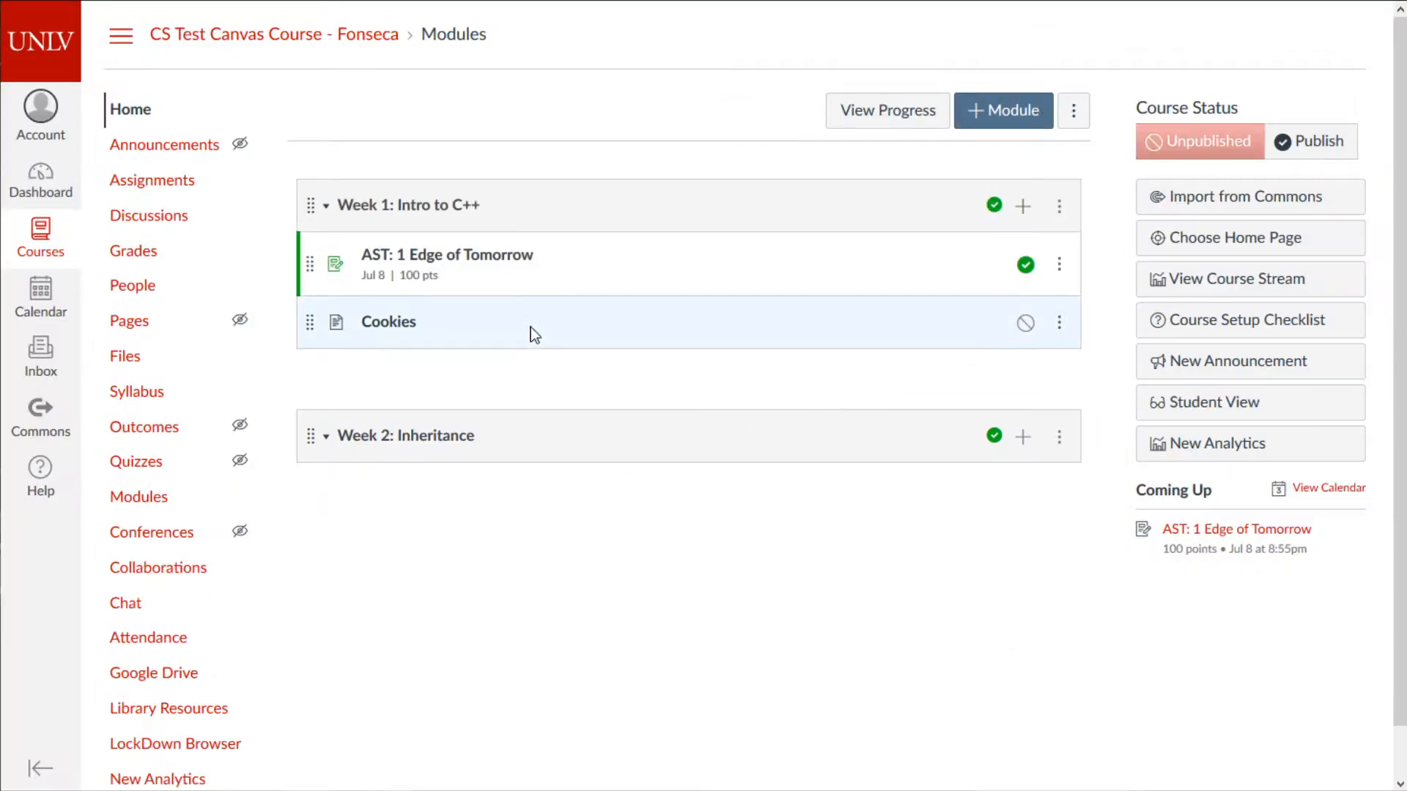
pyautogui.click(400, 329)
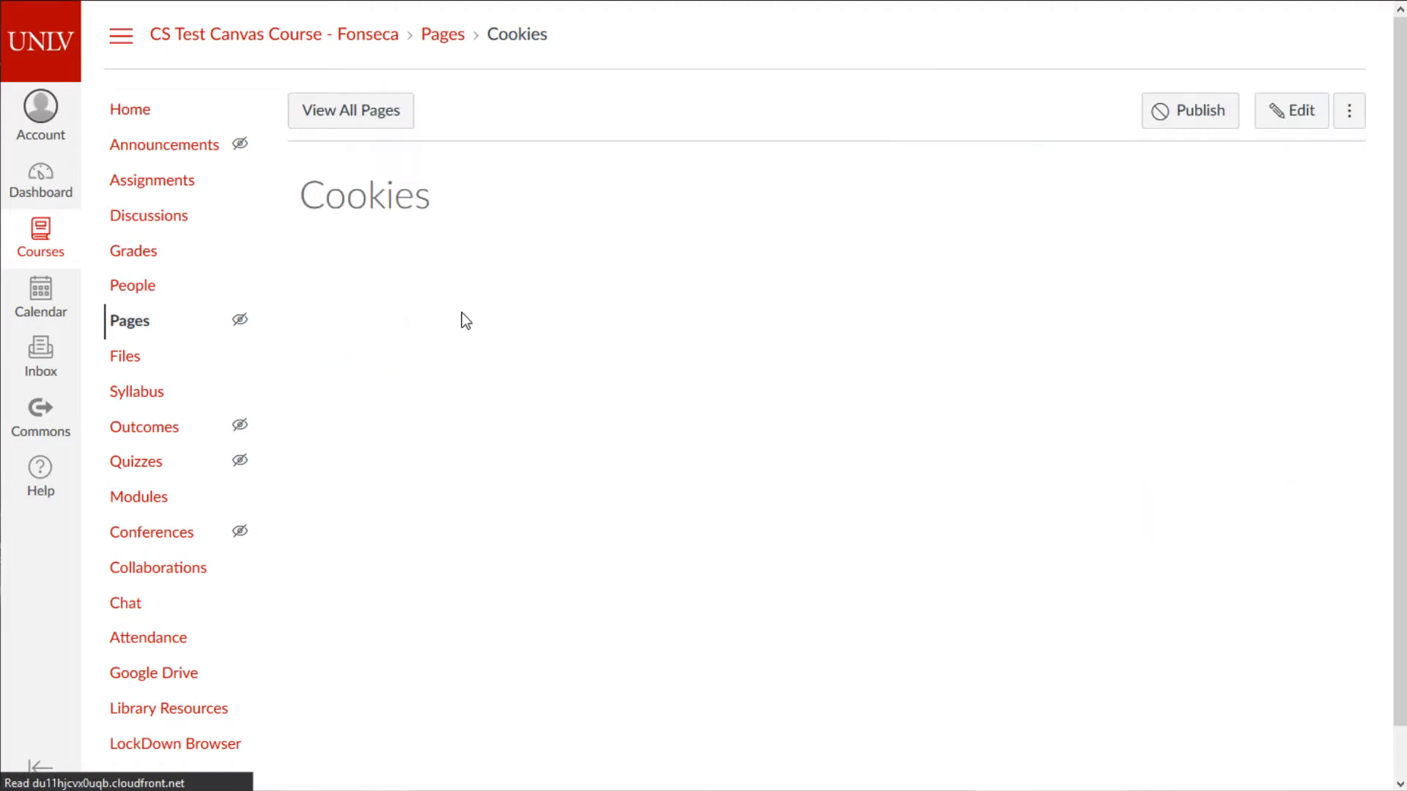
# - Paste the copied Quicksort Reference HTML into the Cookies page's HTML Editor and save it
pyautogui.click(1304, 110)
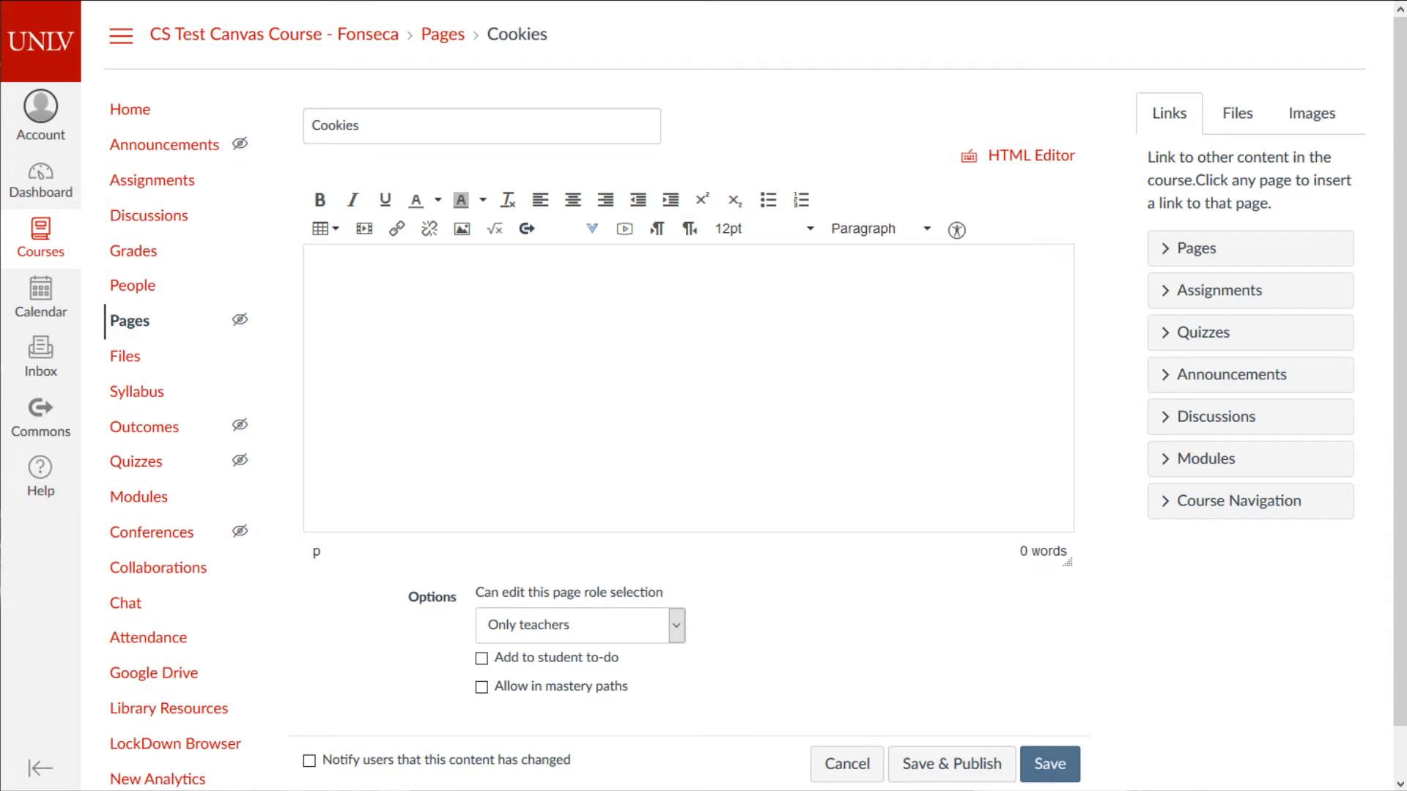
pyautogui.click(974, 156)
pyautogui.hotkey('ctrl', 'v')
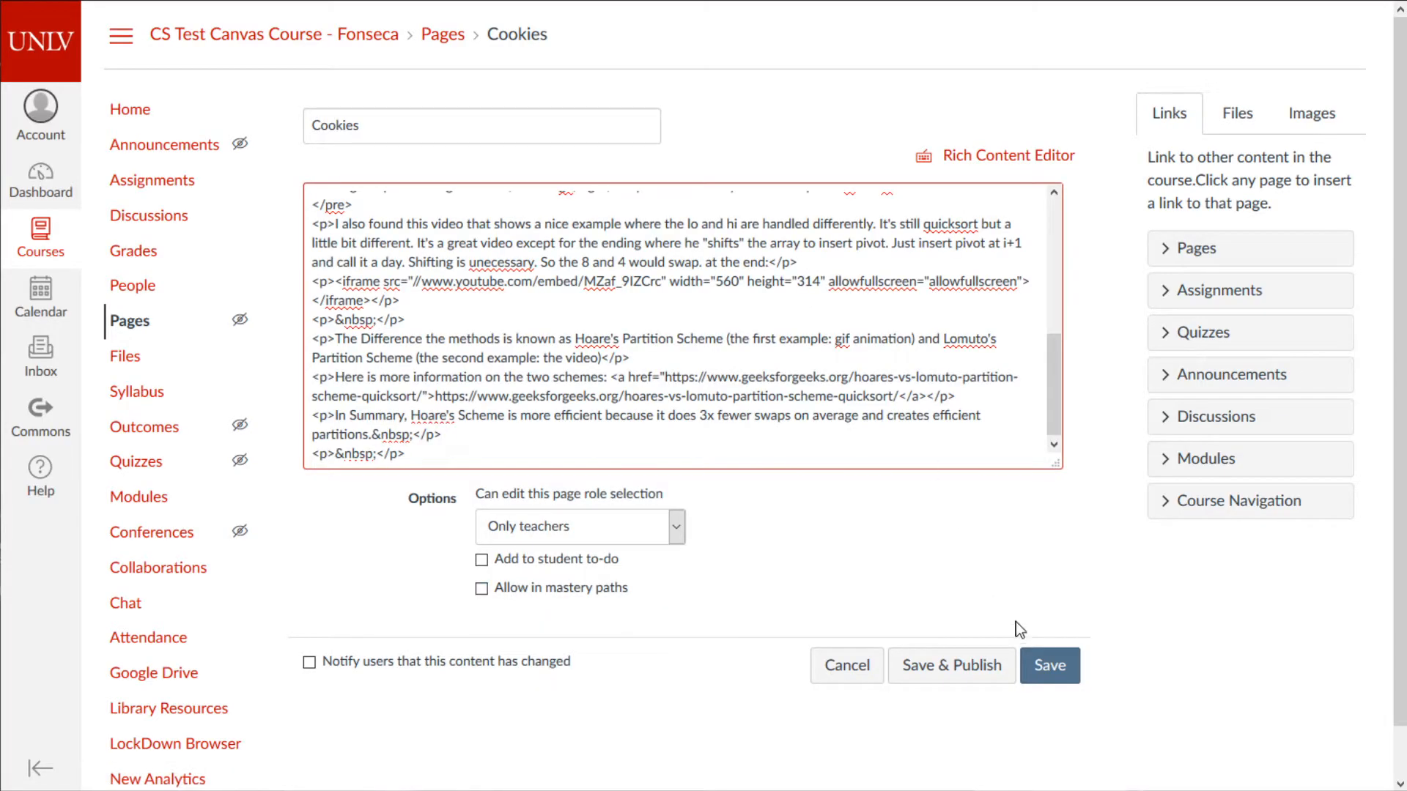
pyautogui.click(1058, 669)
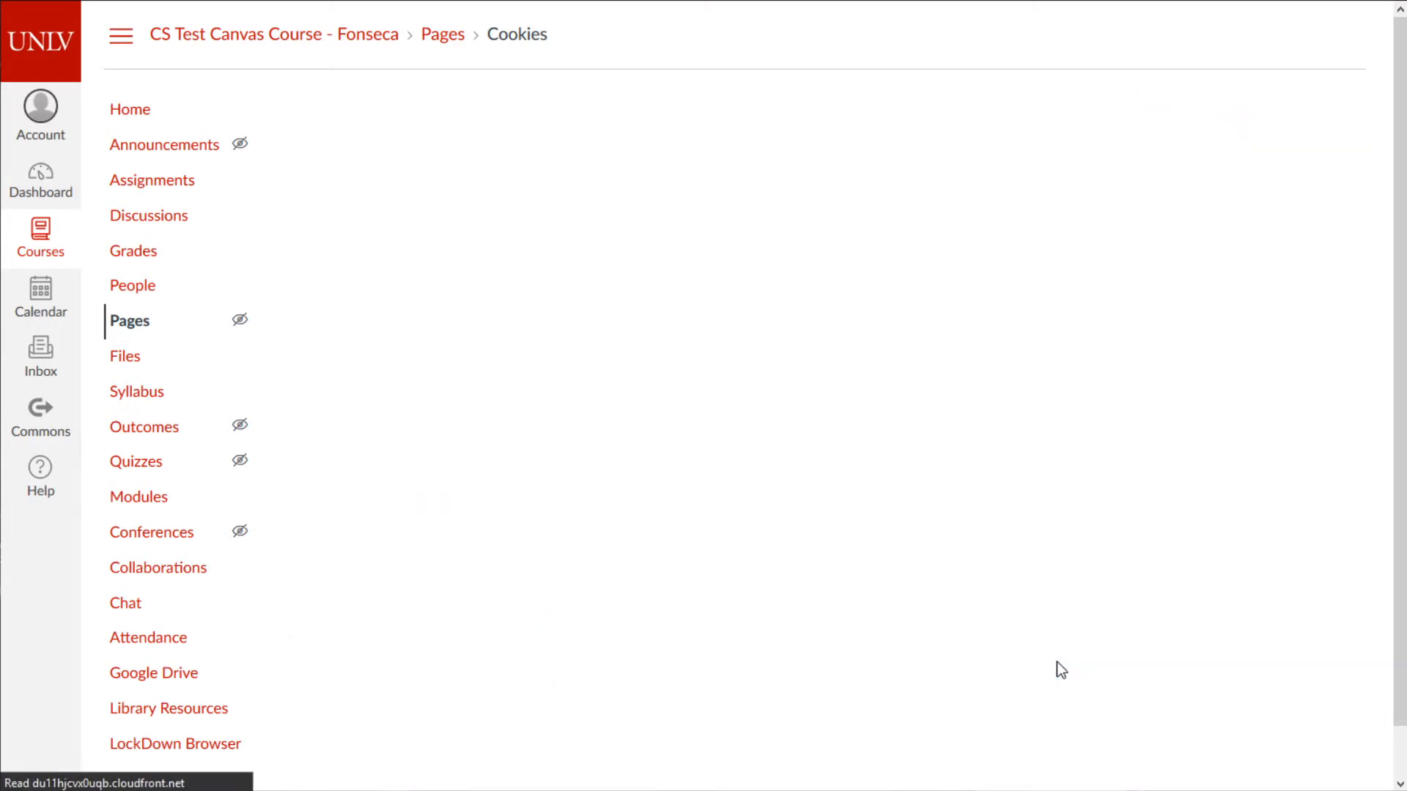
pyautogui.scroll(-10, 930, 587)
pyautogui.scroll(10, 928, 579)
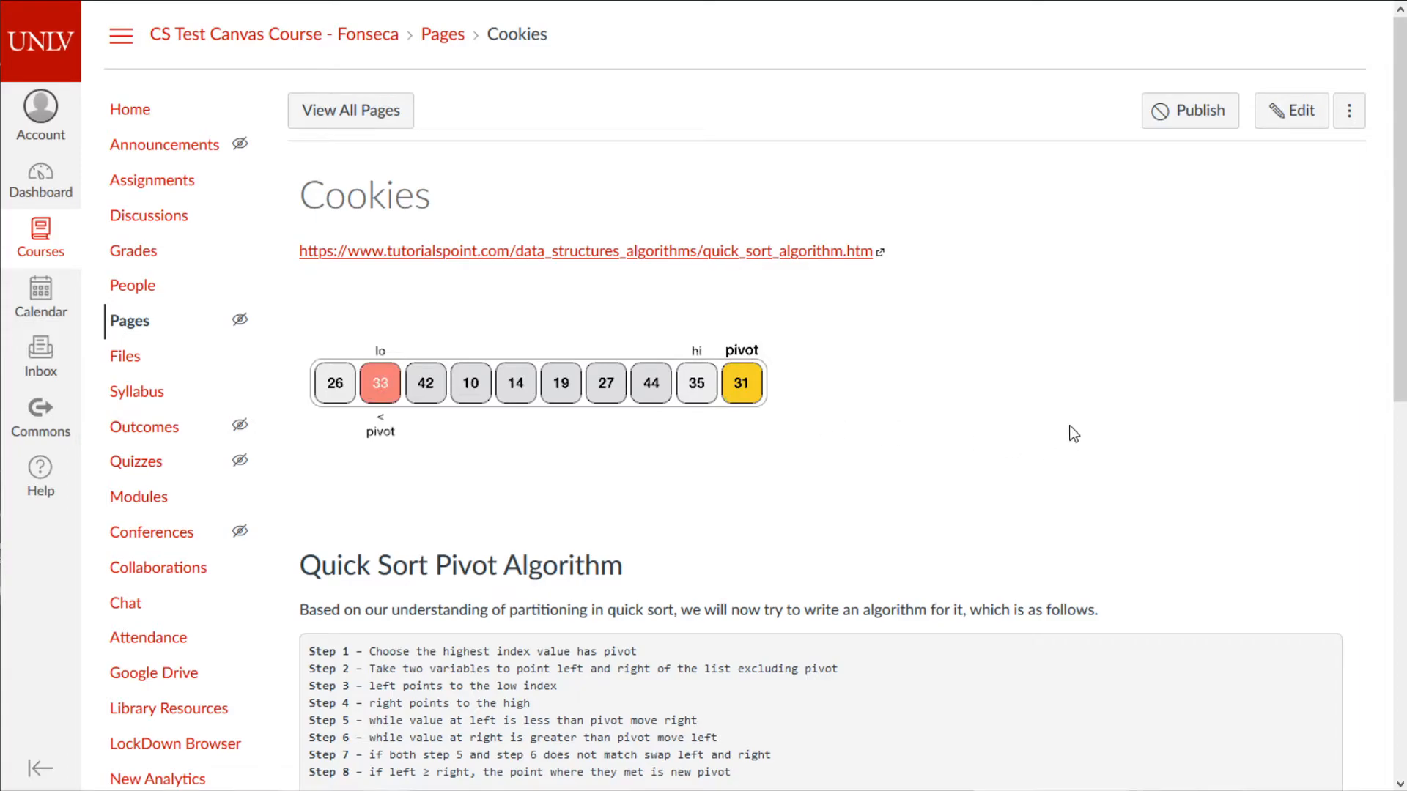
# - Re-save the Cookies page, leaving its 'Can edit this page' setting unchanged
pyautogui.scroll(-10, 1114, 433)
pyautogui.middleClick(1057, 462)
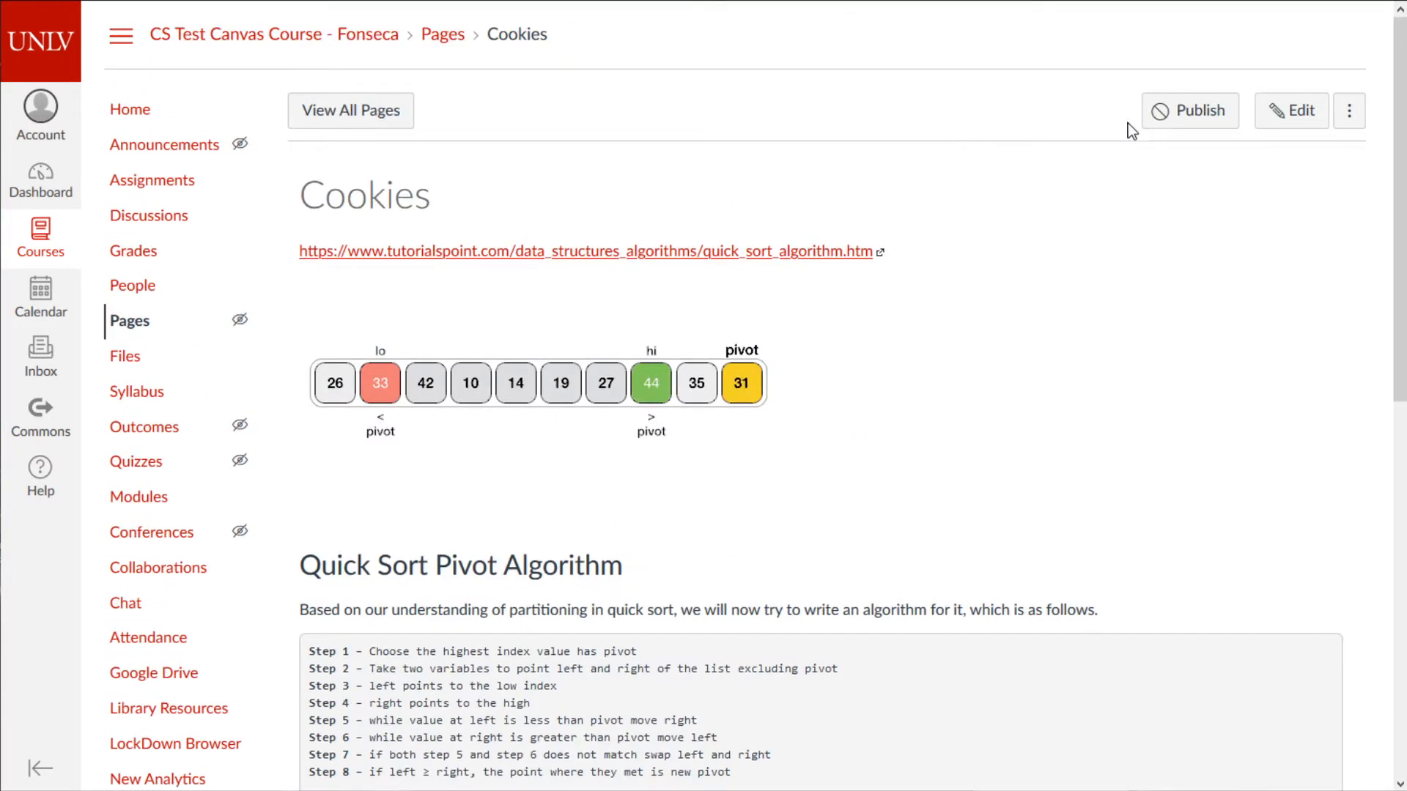
pyautogui.click(1290, 111)
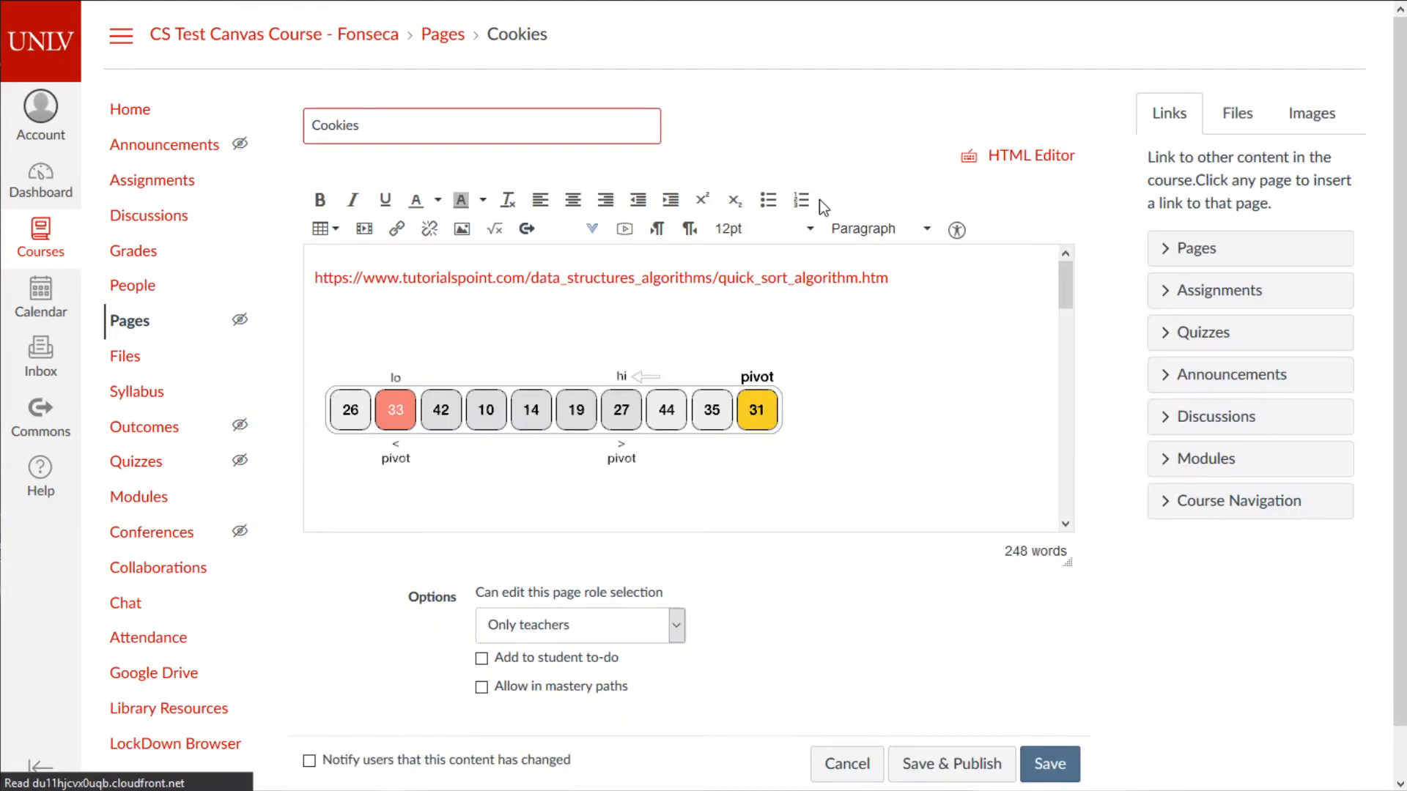
pyautogui.scroll(-10, 707, 382)
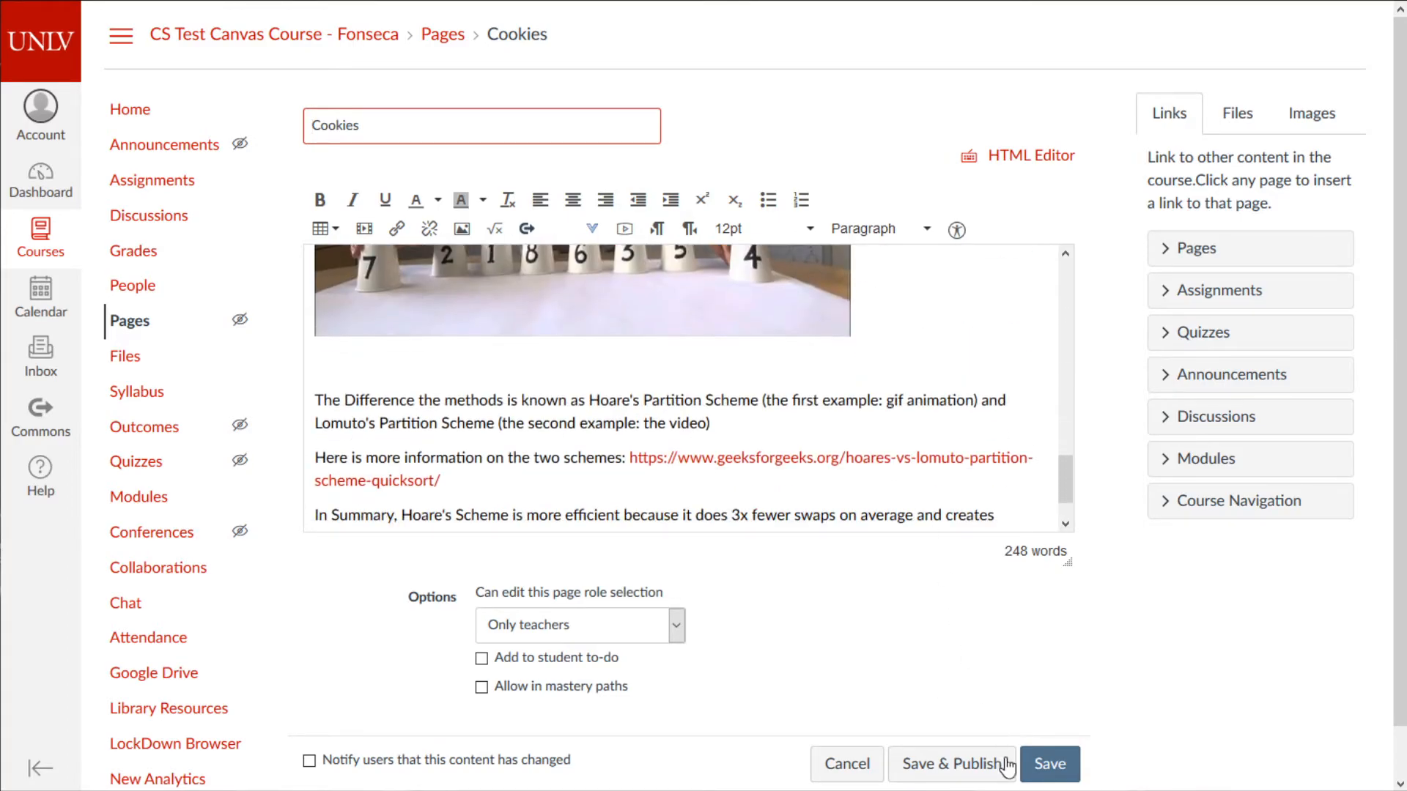
pyautogui.click(1061, 766)
pyautogui.click(650, 632)
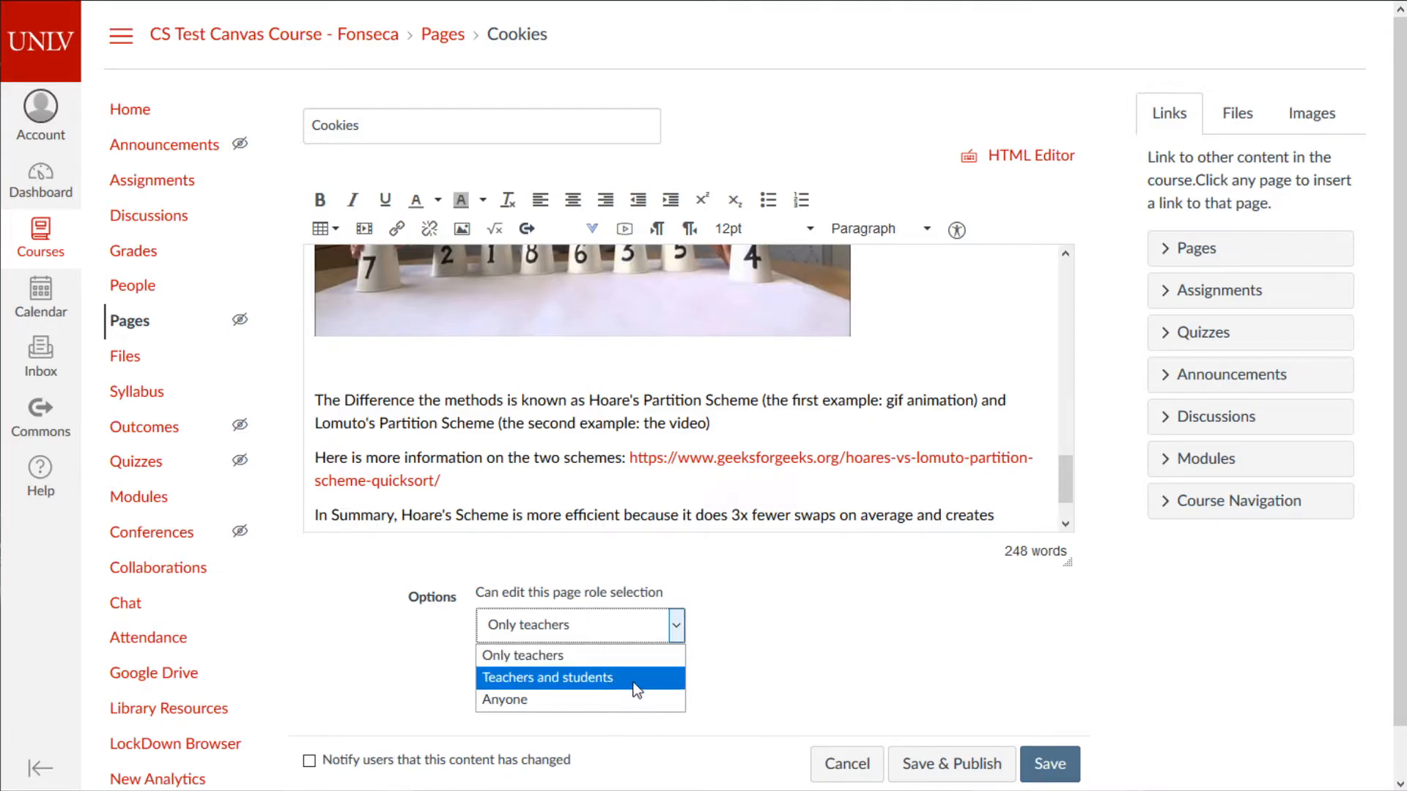
pyautogui.click(833, 630)
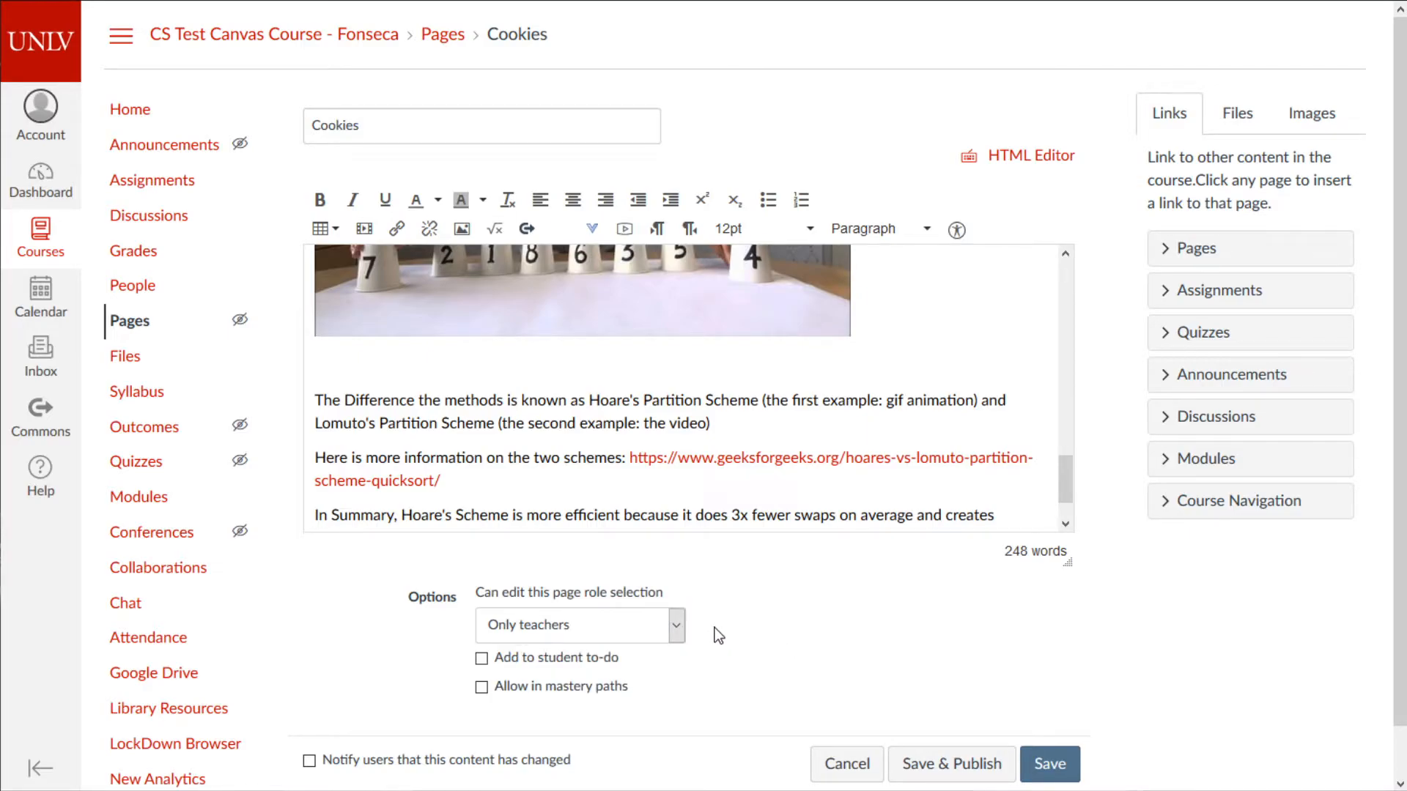
pyautogui.click(1052, 762)
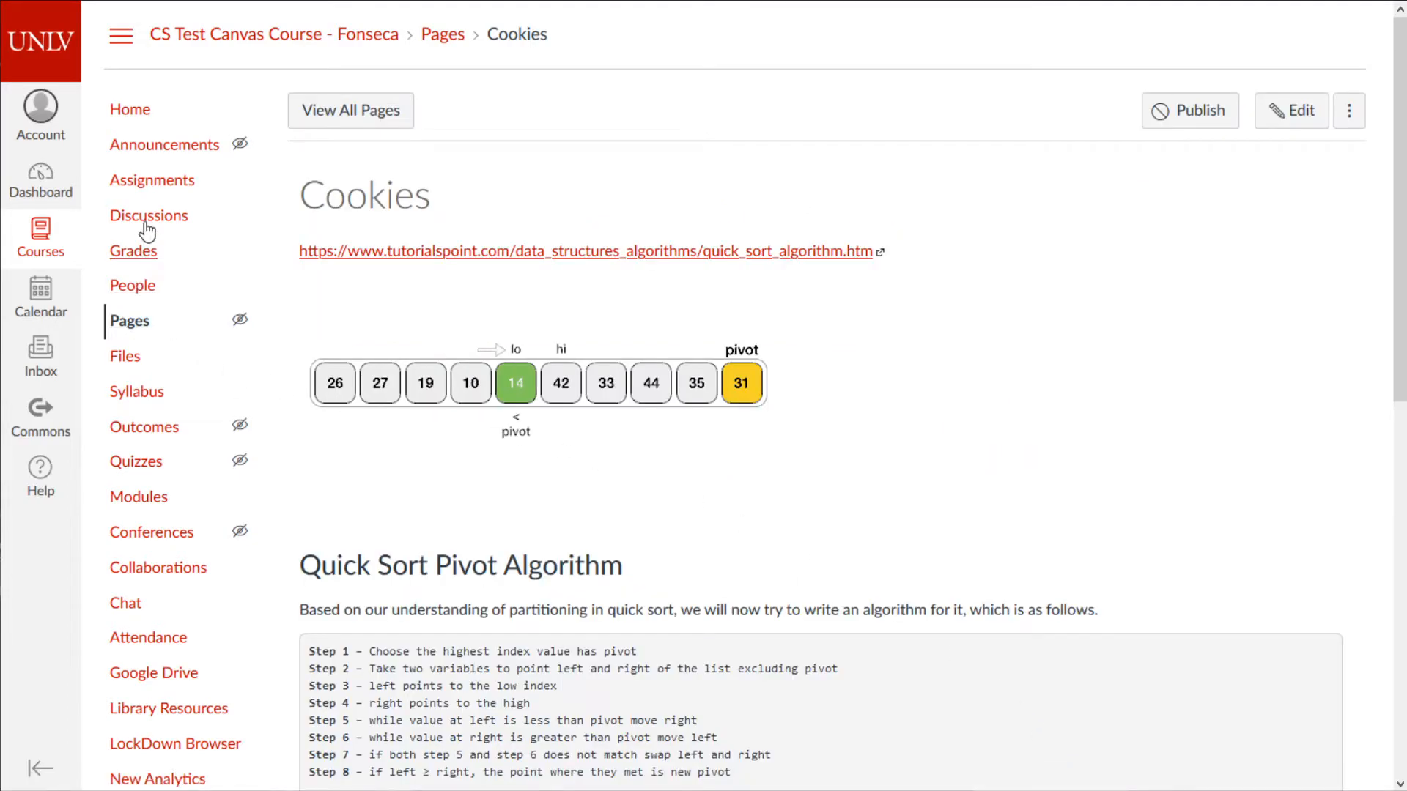
pyautogui.scroll(-8, 657, 565)
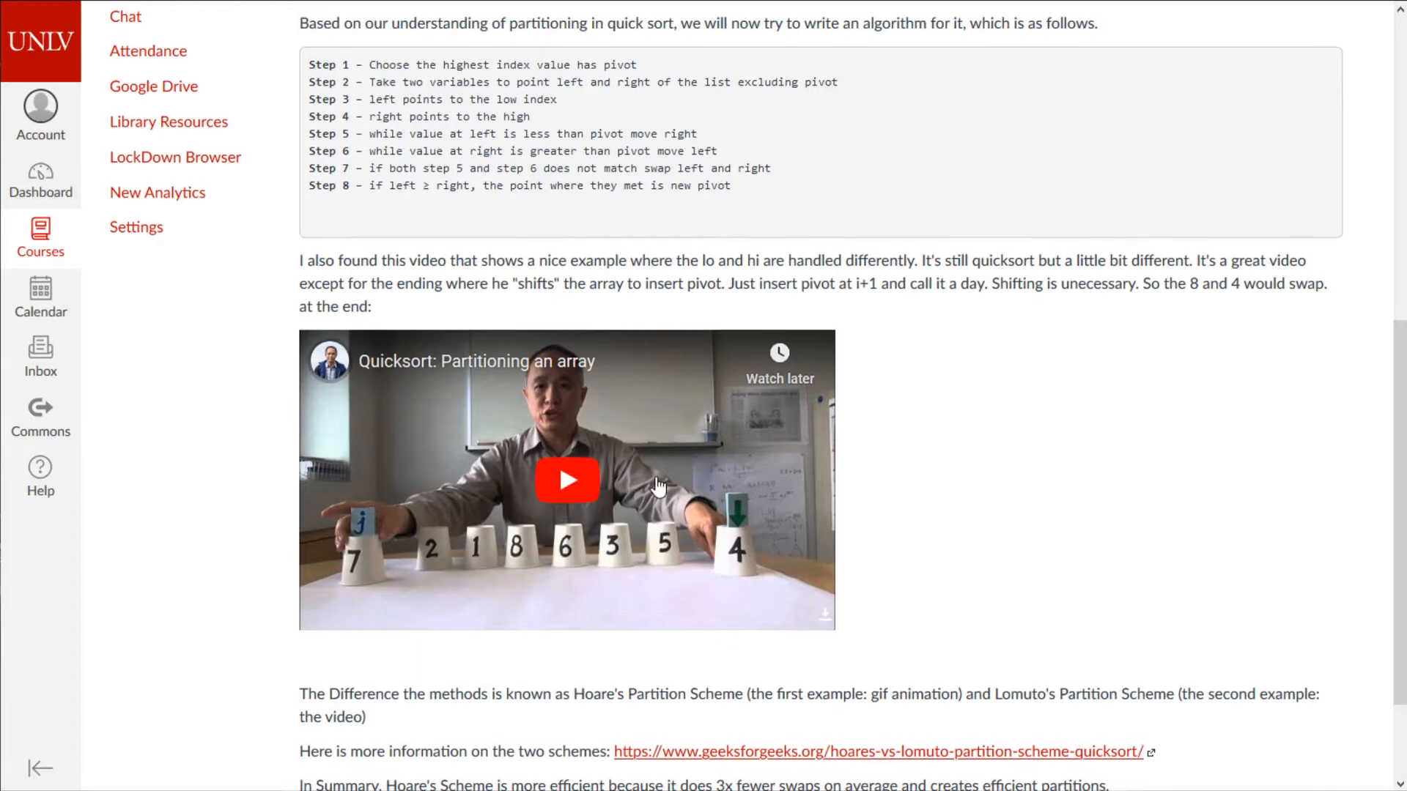
pyautogui.scroll(8, 657, 564)
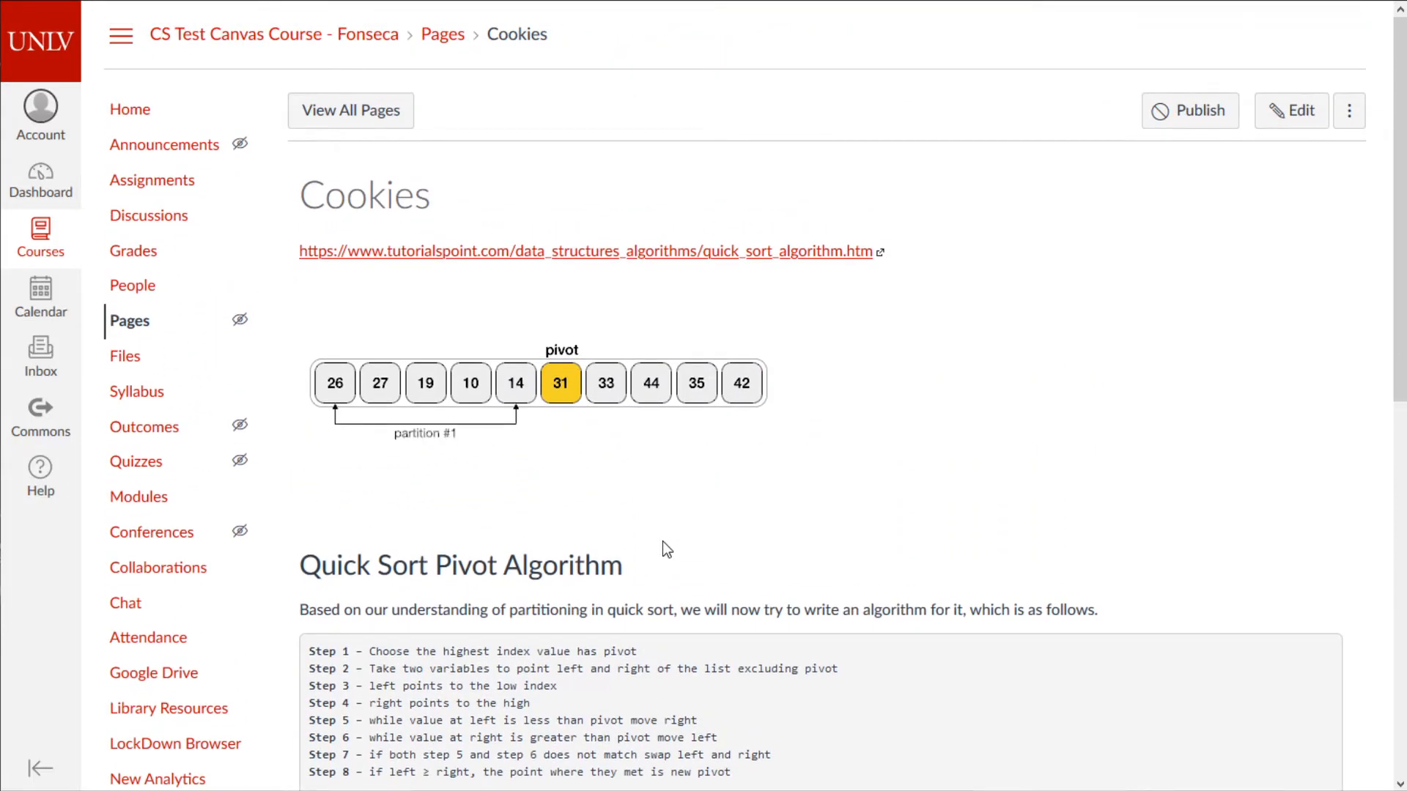
pyautogui.scroll(-8, 663, 546)
pyautogui.scroll(8, 918, 683)
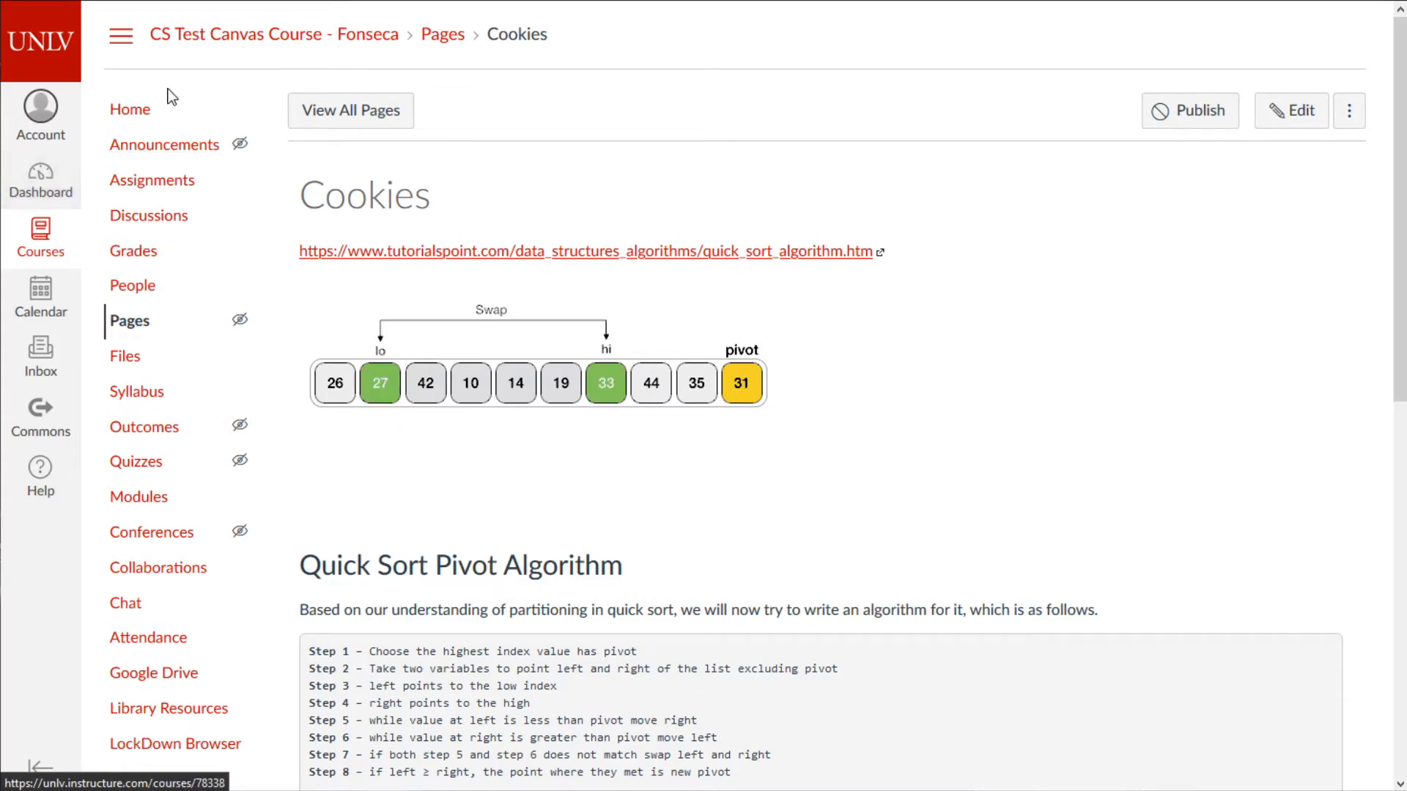
# - Open the CS 302 course's module list and scroll down to Week 8
pyautogui.click(129, 110)
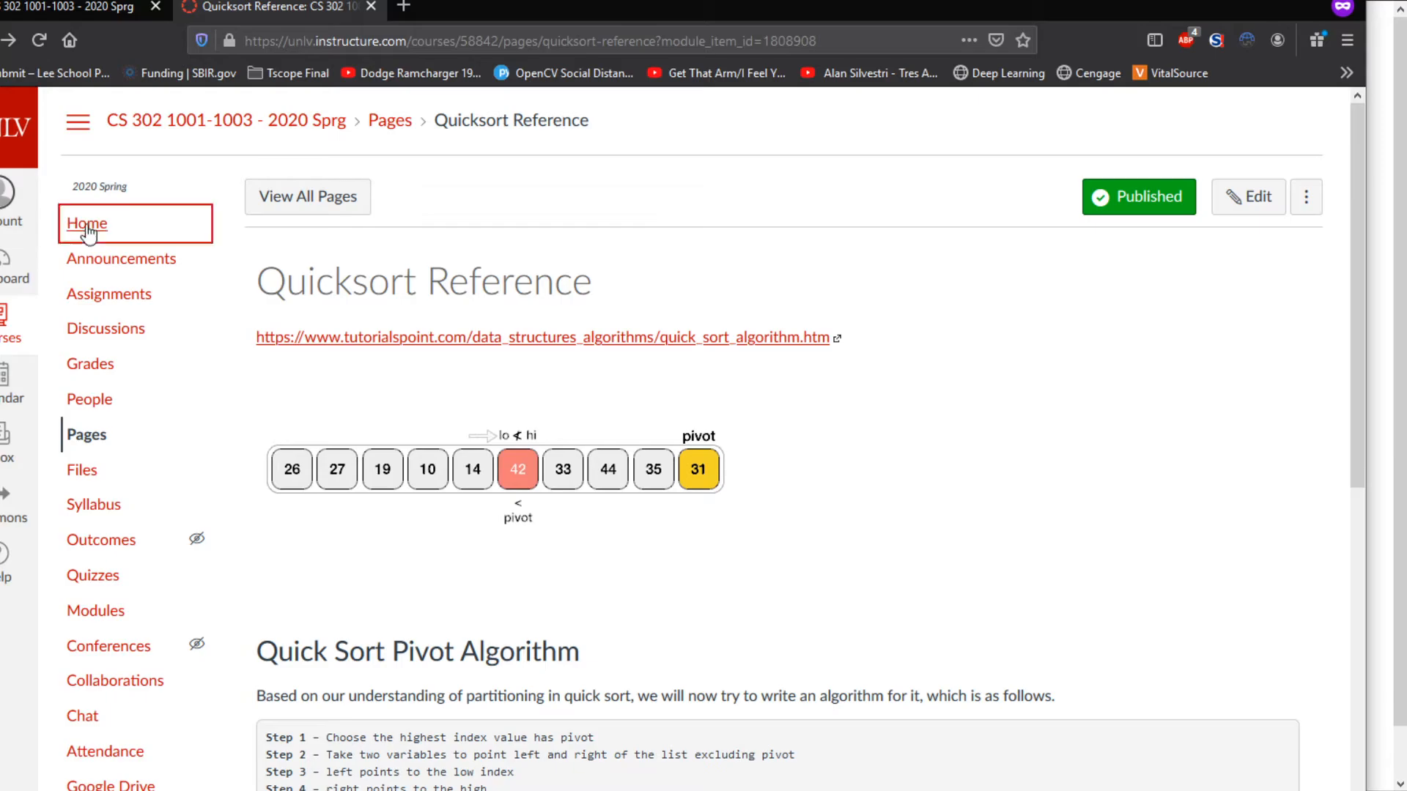
pyautogui.click(87, 233)
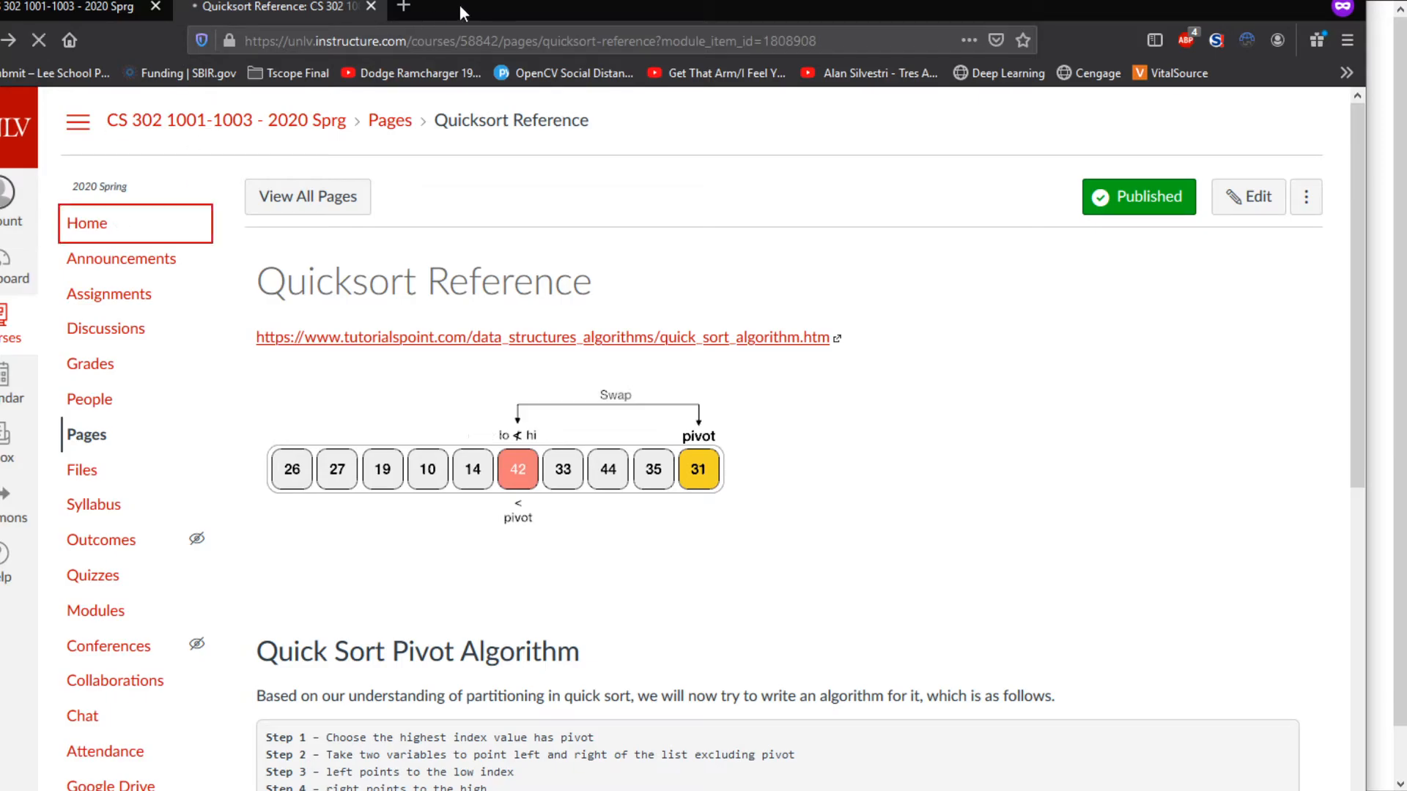
pyautogui.scroll(-20, 430, 433)
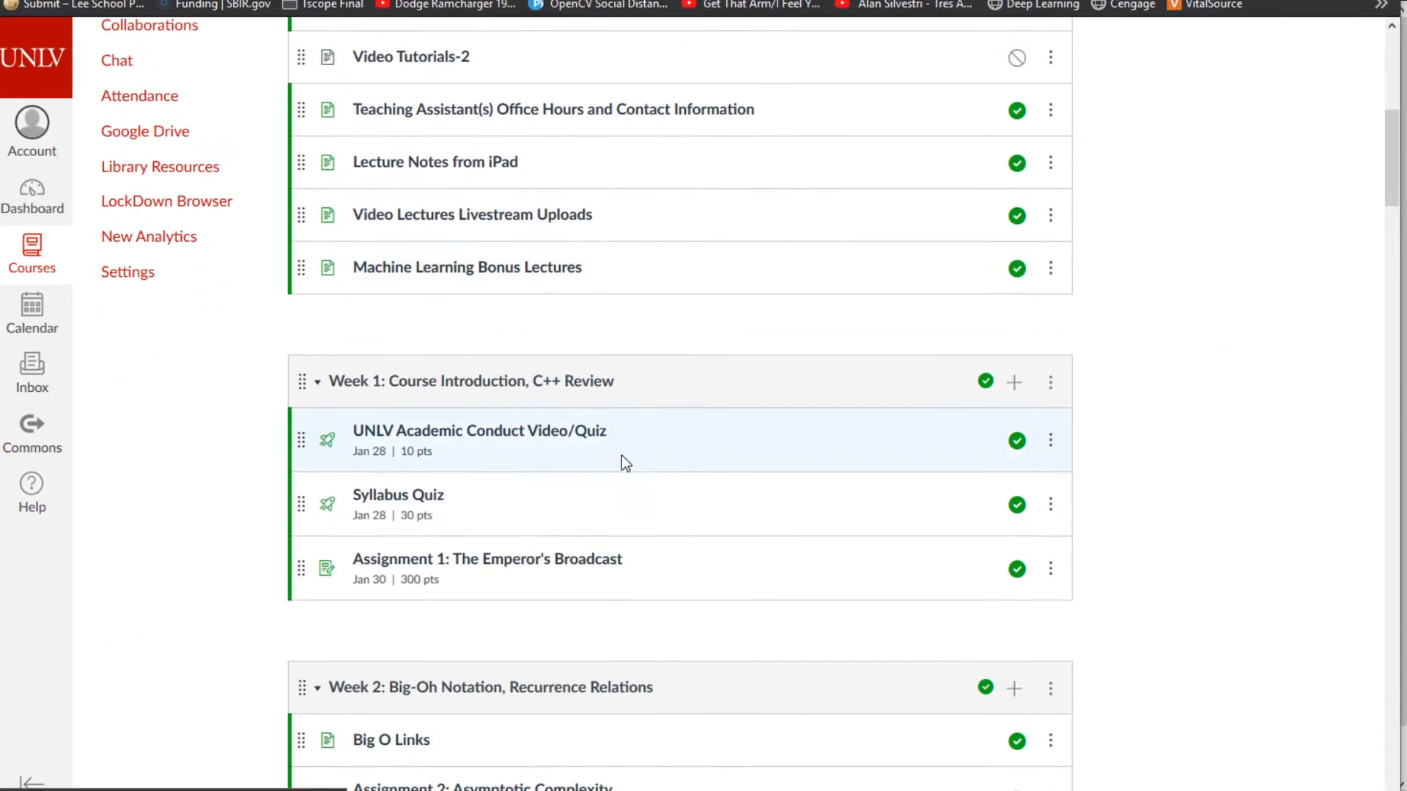
pyautogui.scroll(-4, 605, 474)
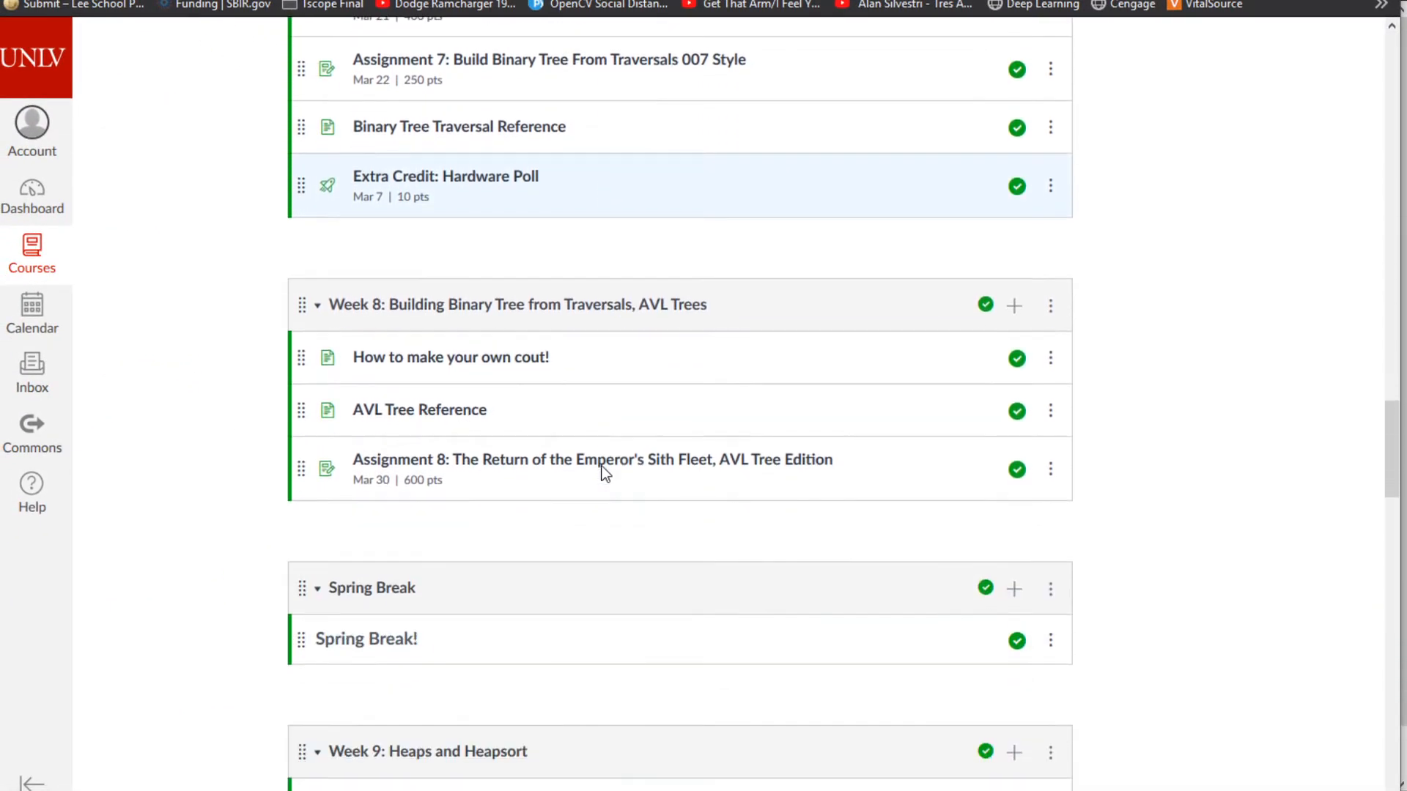
# - Read the Week 8 'How to make your own cout!' page, then return to the test course's home
pyautogui.click(474, 370)
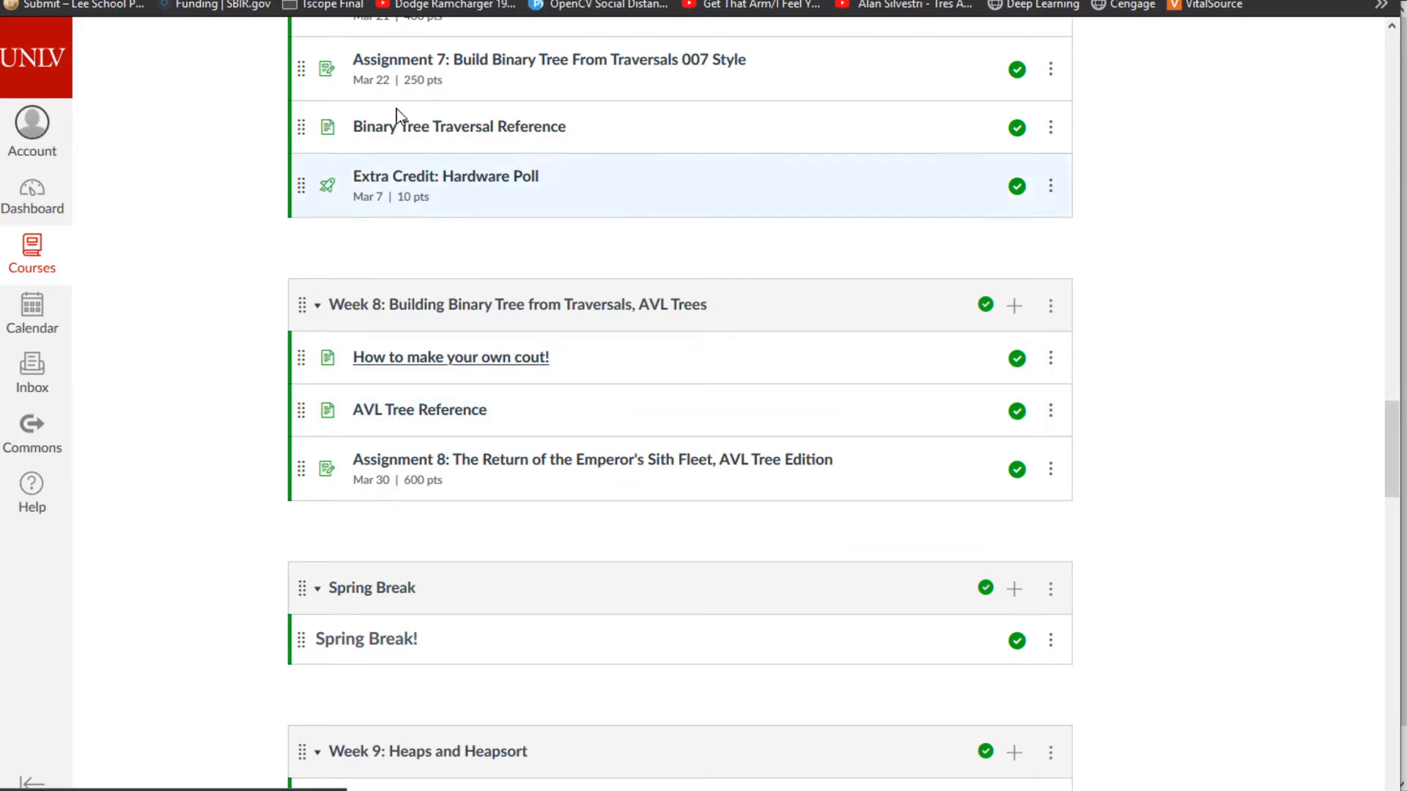
pyautogui.scroll(-5, 943, 371)
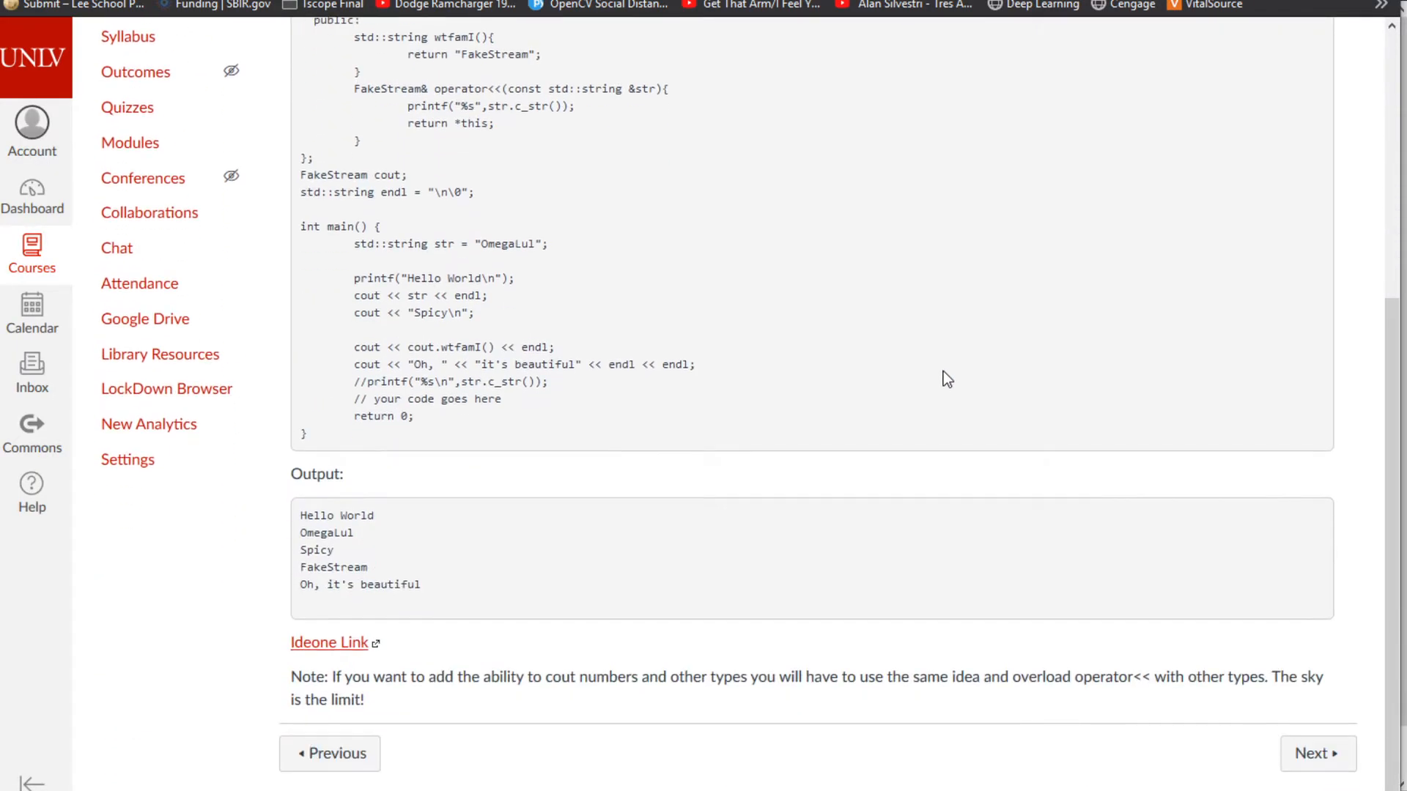
pyautogui.scroll(6, 937, 367)
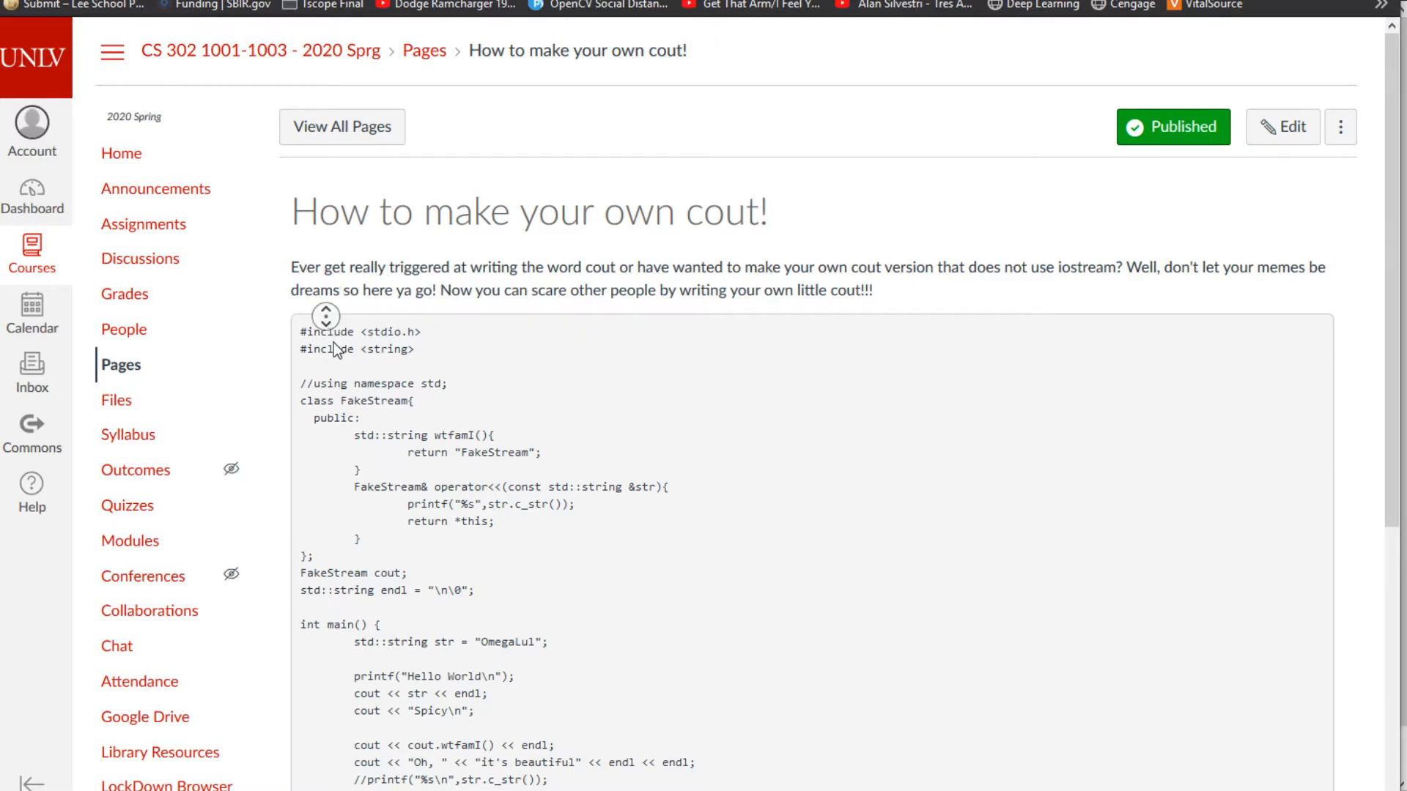
pyautogui.scroll(-5, 325, 311)
pyautogui.scroll(5, 398, 516)
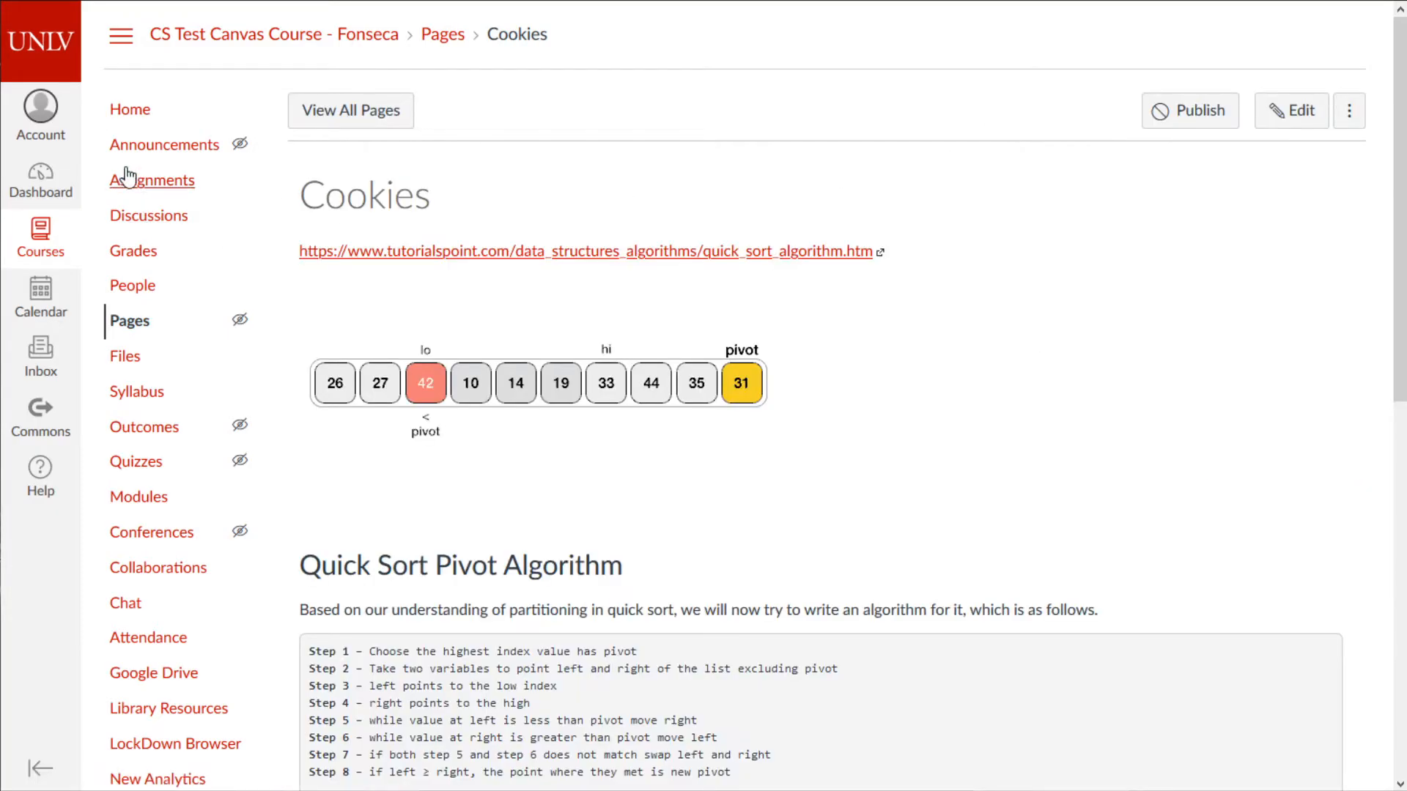
pyautogui.click(139, 107)
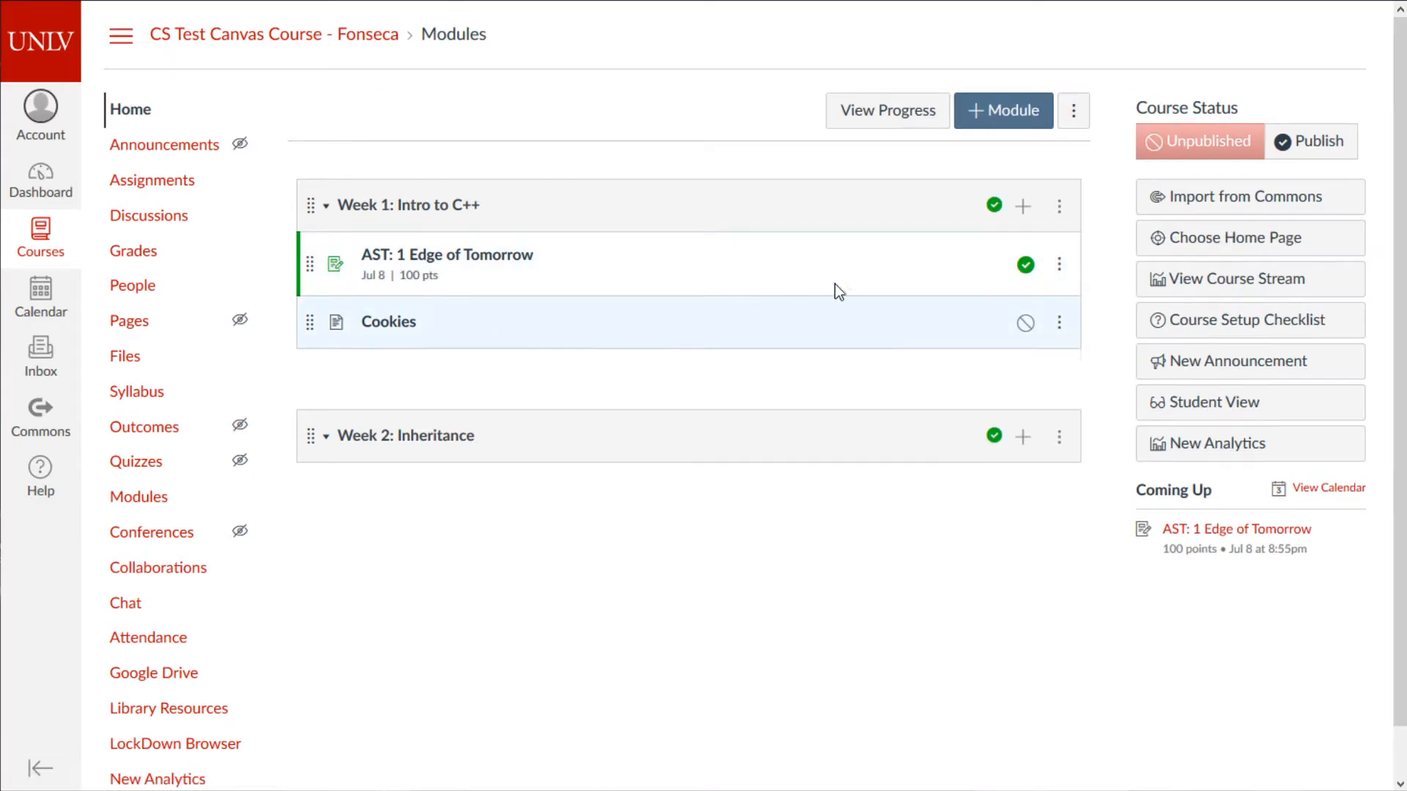
# - Add a [ New Page ] item named code to Week 1 and open it
pyautogui.click(1023, 206)
pyautogui.click(516, 253)
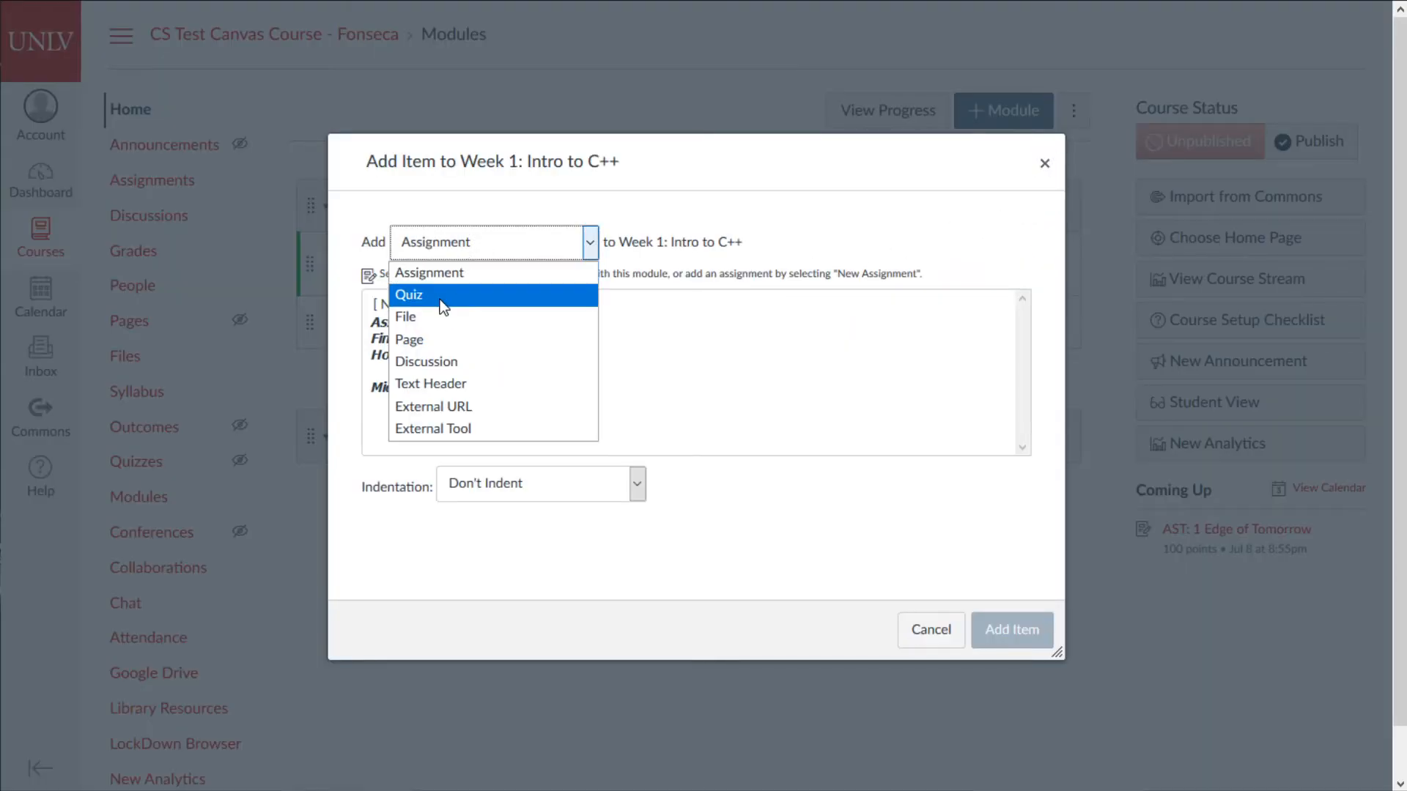
pyautogui.click(436, 340)
pyautogui.click(411, 304)
pyautogui.click(460, 495)
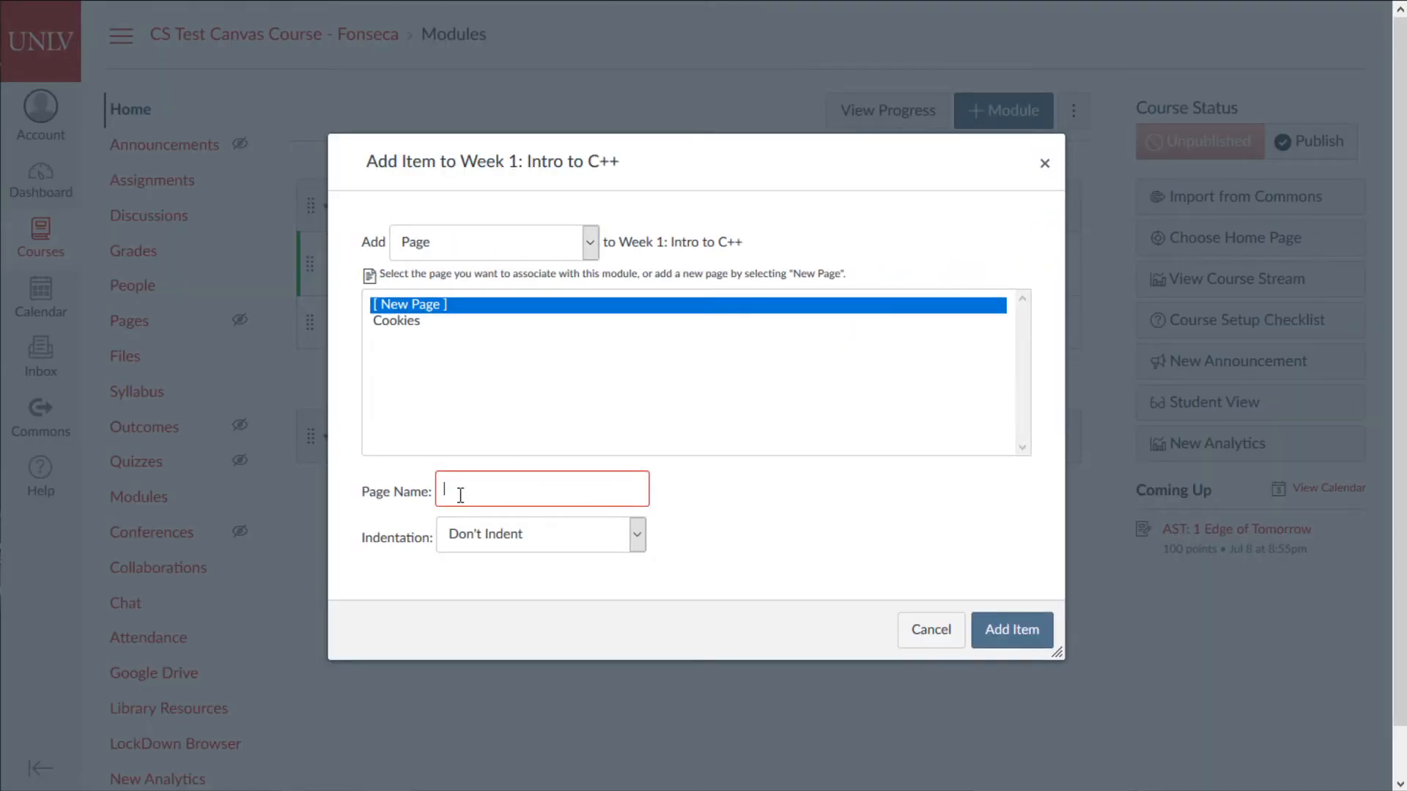
pyautogui.click(1026, 628)
pyautogui.click(363, 375)
# - Paste the make-your-own-cout HTML into the code page's HTML Editor, save, and reopen it for editing
pyautogui.click(1291, 111)
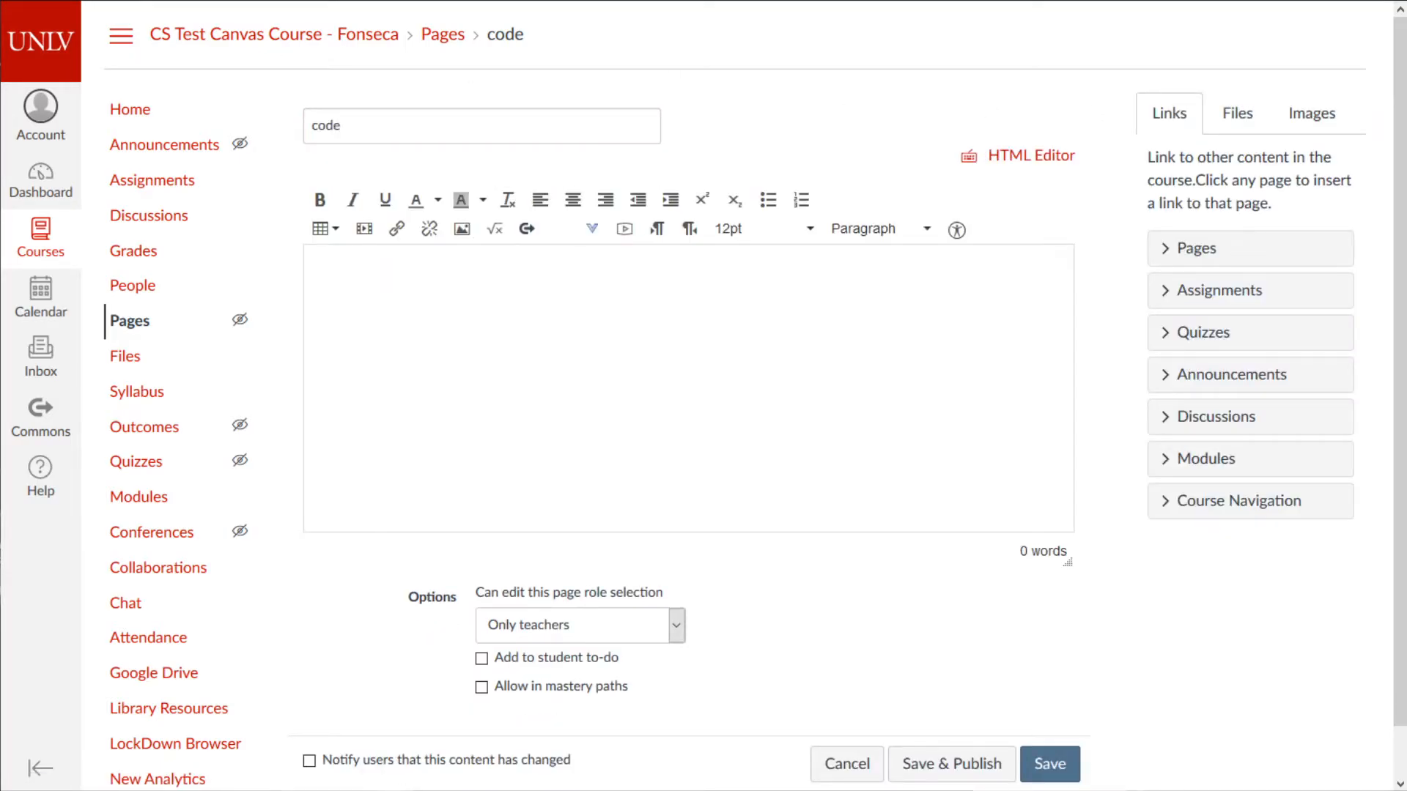
pyautogui.click(1039, 157)
pyautogui.hotkey('ctrl', 'v')
pyautogui.hotkey('ctrl', 'a')
pyautogui.click(806, 387)
pyautogui.click(1056, 667)
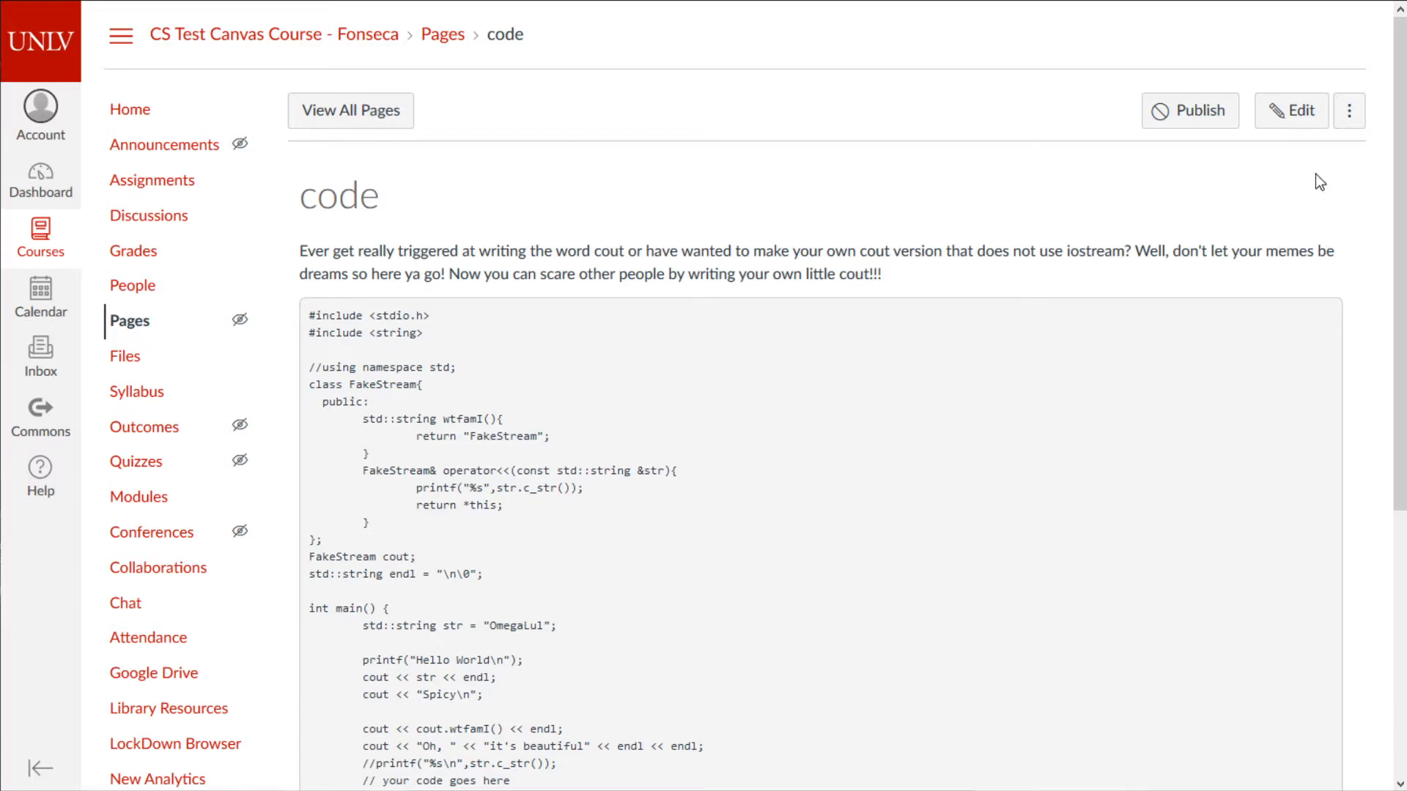
pyautogui.click(1311, 123)
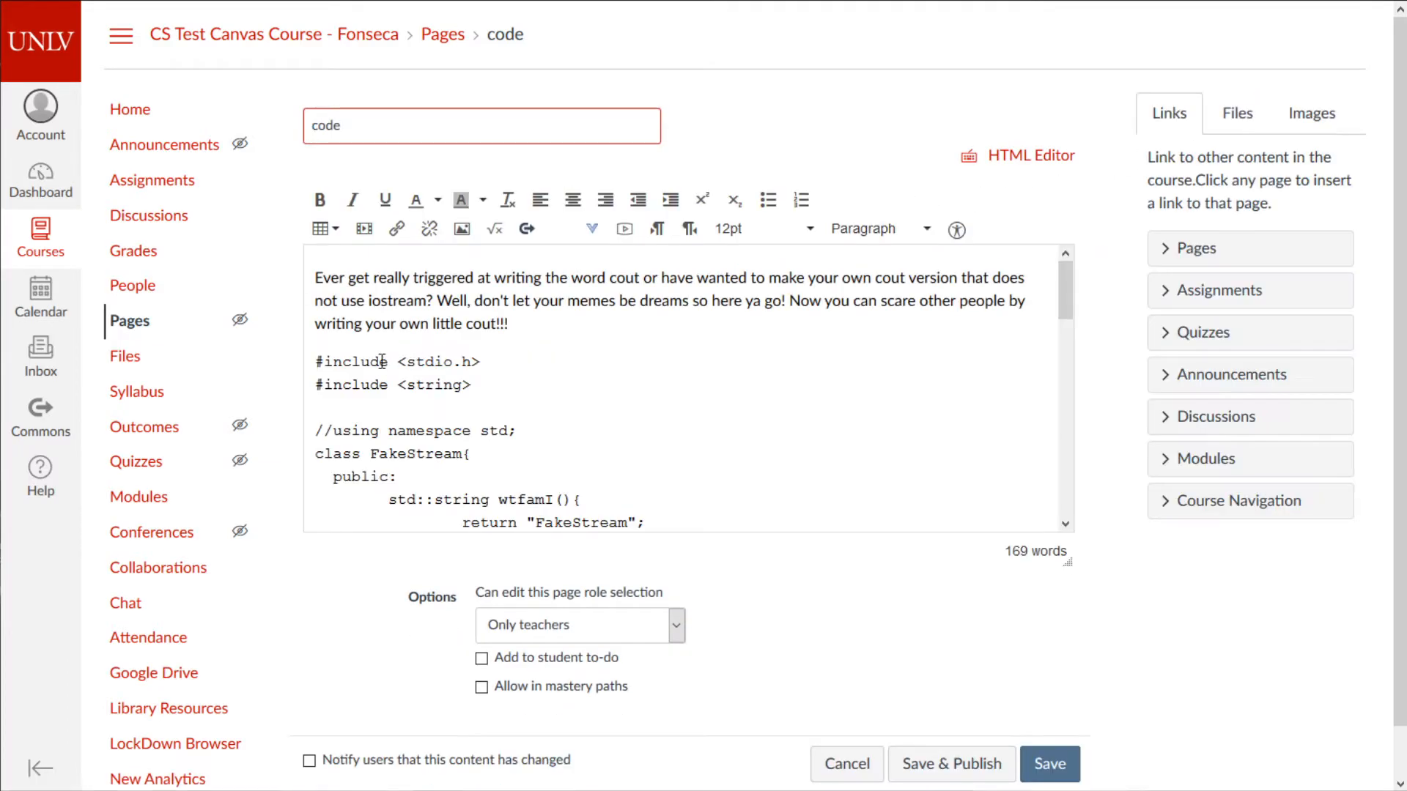
pyautogui.moveTo(419, 369); pyautogui.dragTo(726, 685)
pyautogui.scroll(5, 493, 439)
pyautogui.scroll(10, 493, 439)
pyautogui.moveTo(351, 362); pyautogui.dragTo(406, 362)
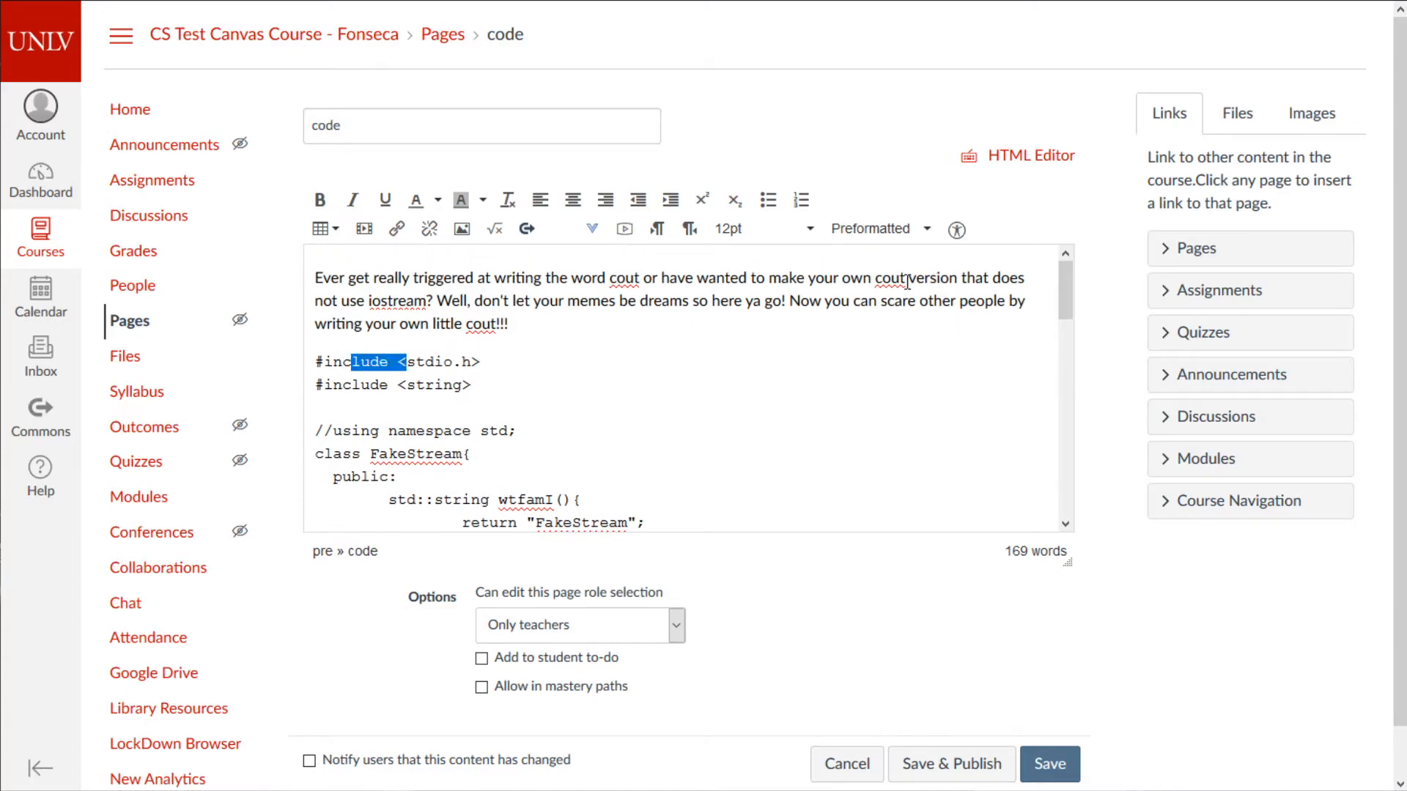
pyautogui.click(473, 304)
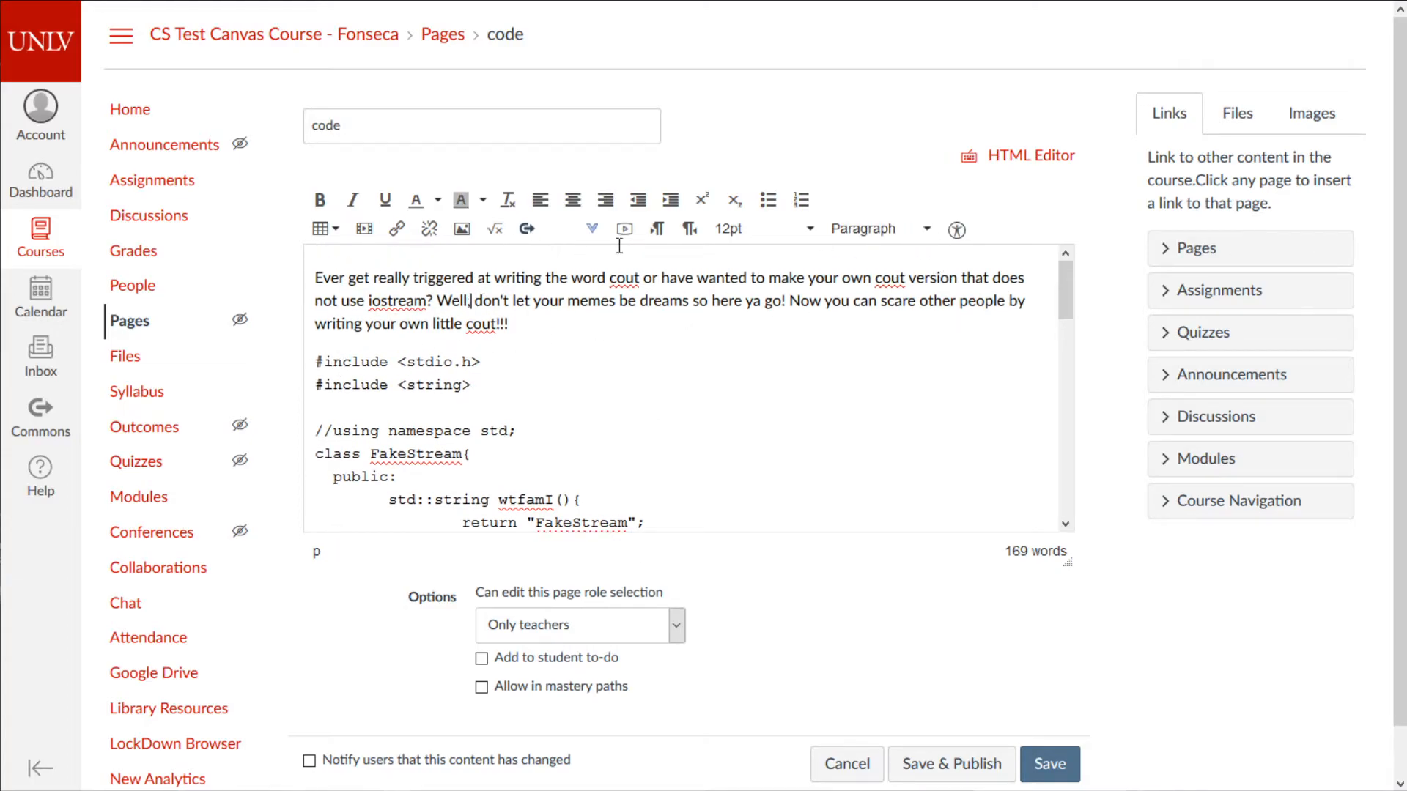
pyautogui.click(927, 230)
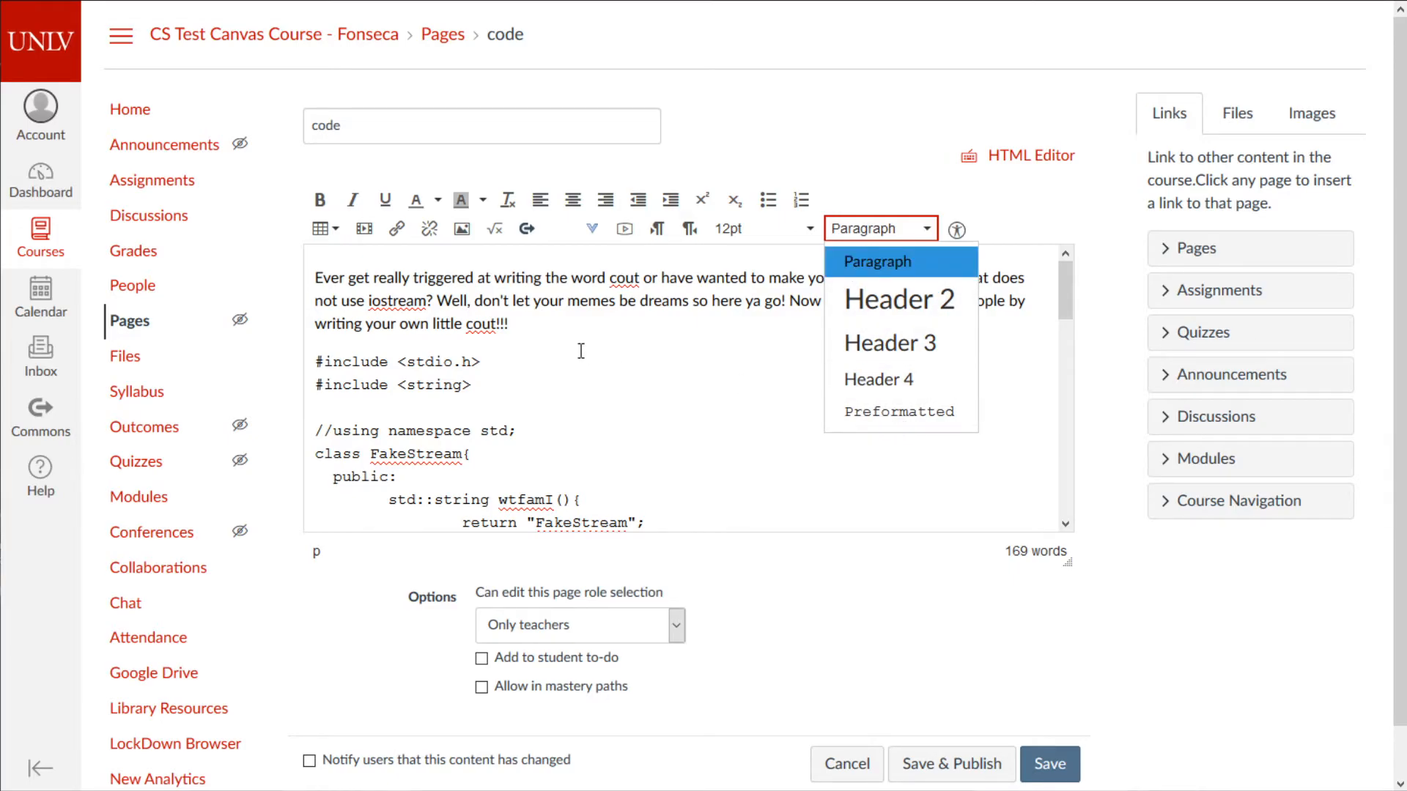
pyautogui.click(503, 337)
pyautogui.moveTo(351, 361); pyautogui.dragTo(524, 467)
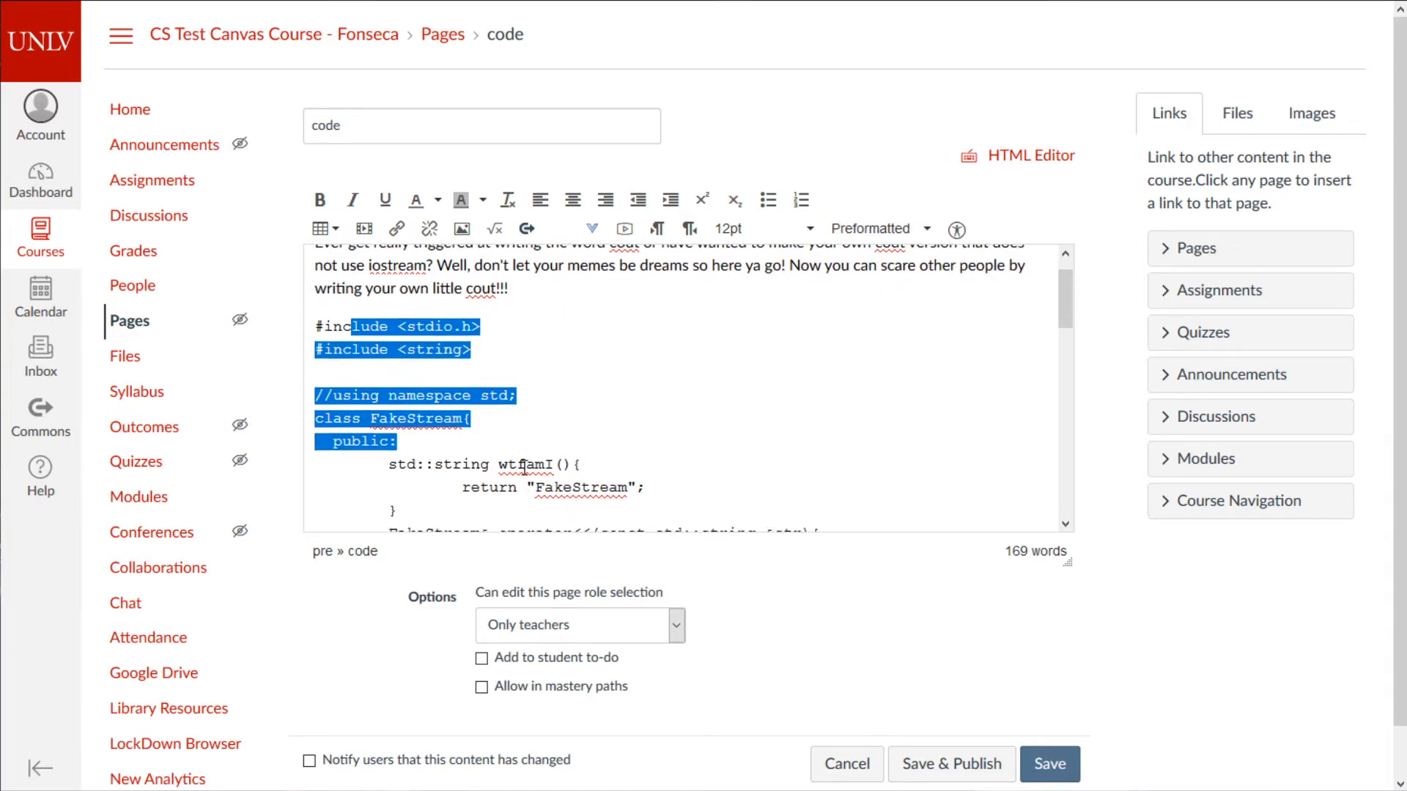
pyautogui.scroll(-2, 524, 467)
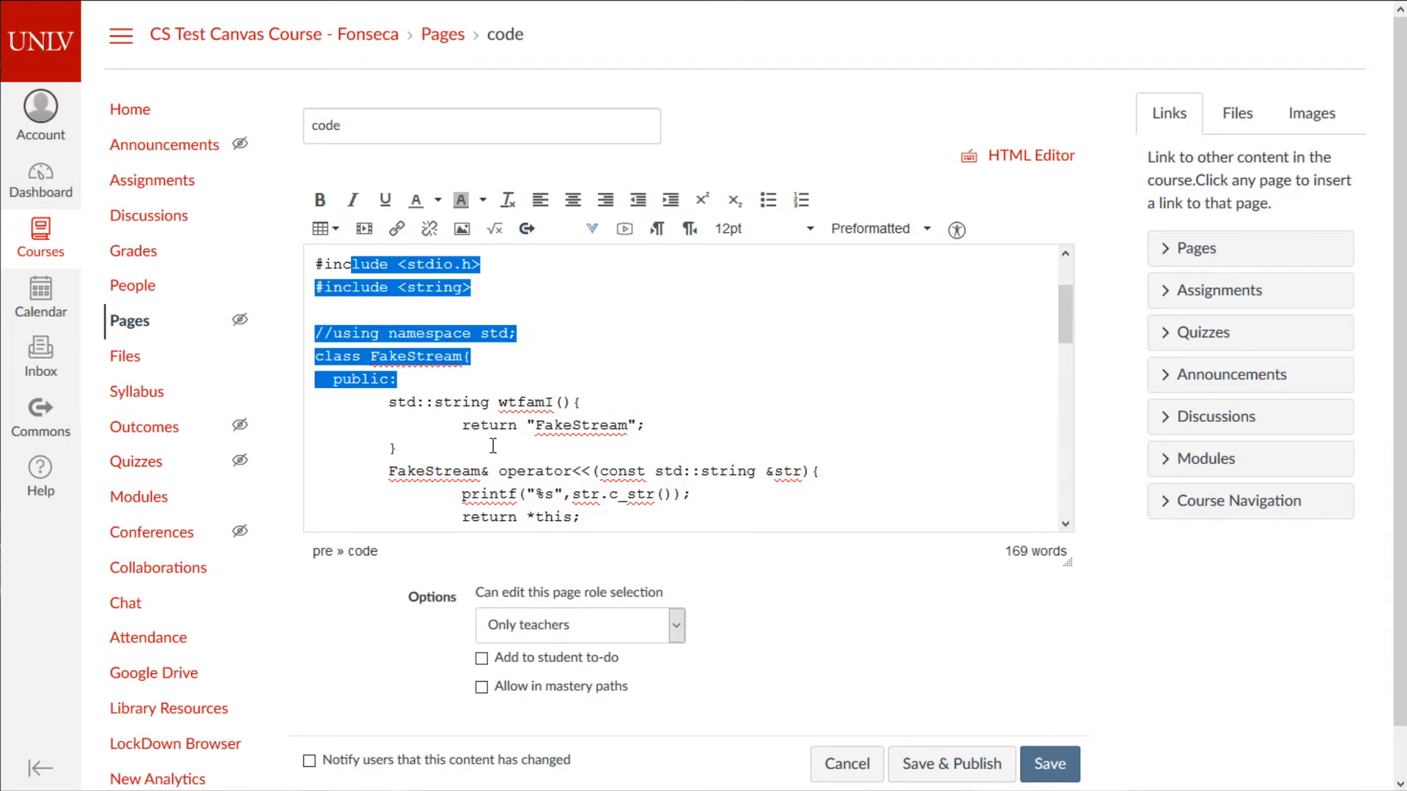
pyautogui.scroll(3, 493, 446)
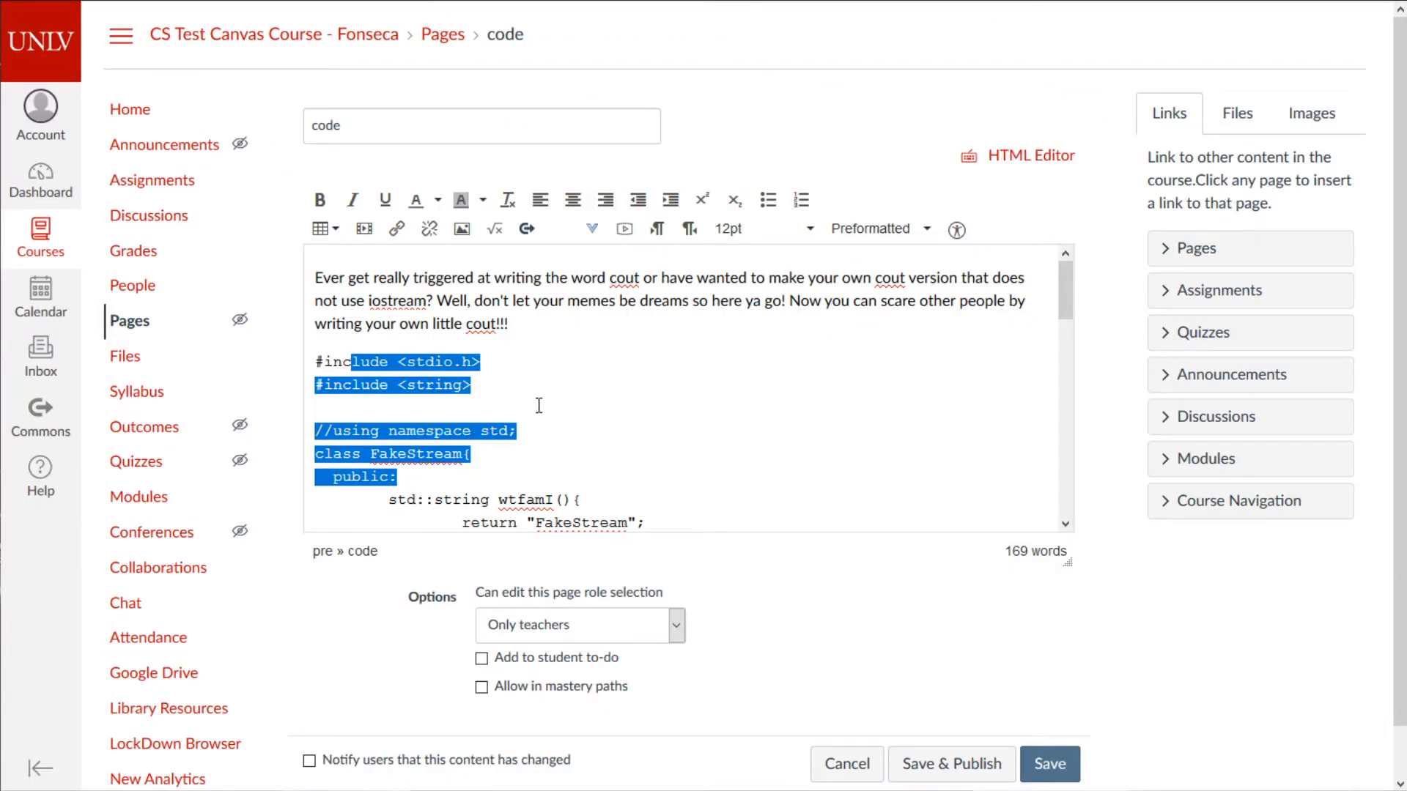
pyautogui.scroll(-6, 550, 440)
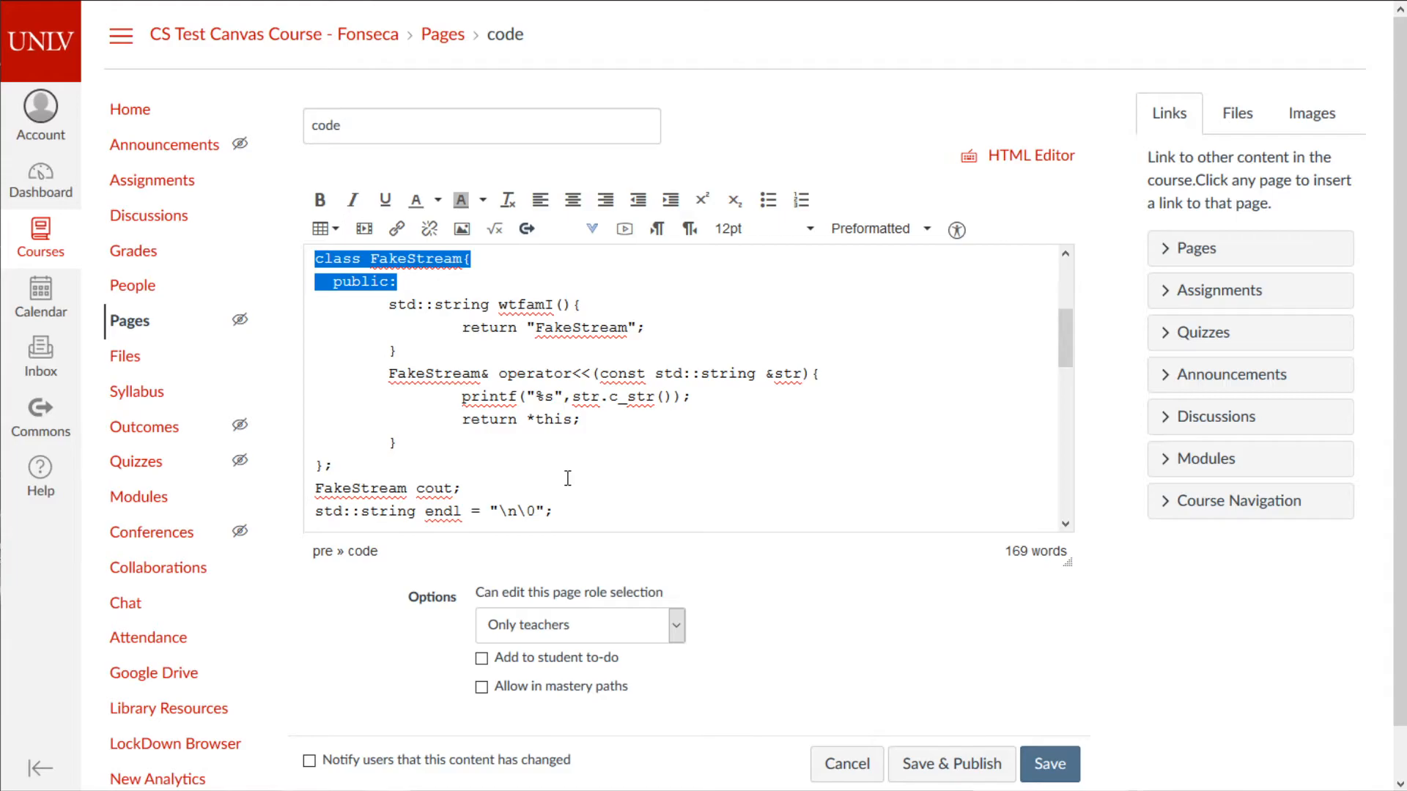
pyautogui.scroll(5, 755, 418)
pyautogui.scroll(-5, 795, 389)
# - Inspect the opening and closing pre/code tags around the code in the HTML source
pyautogui.click(1032, 156)
pyautogui.scroll(10, 413, 357)
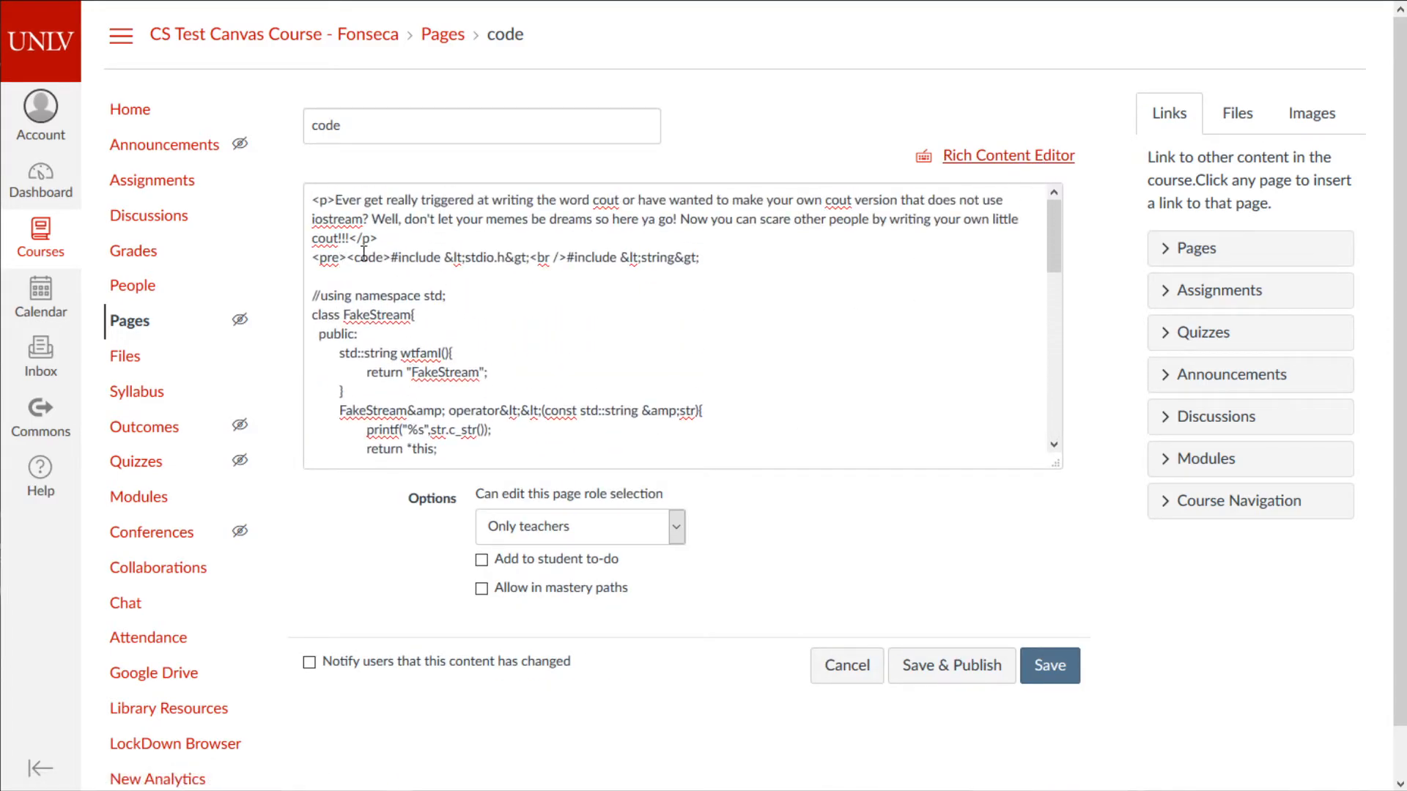
pyautogui.moveTo(390, 258); pyautogui.dragTo(309, 252)
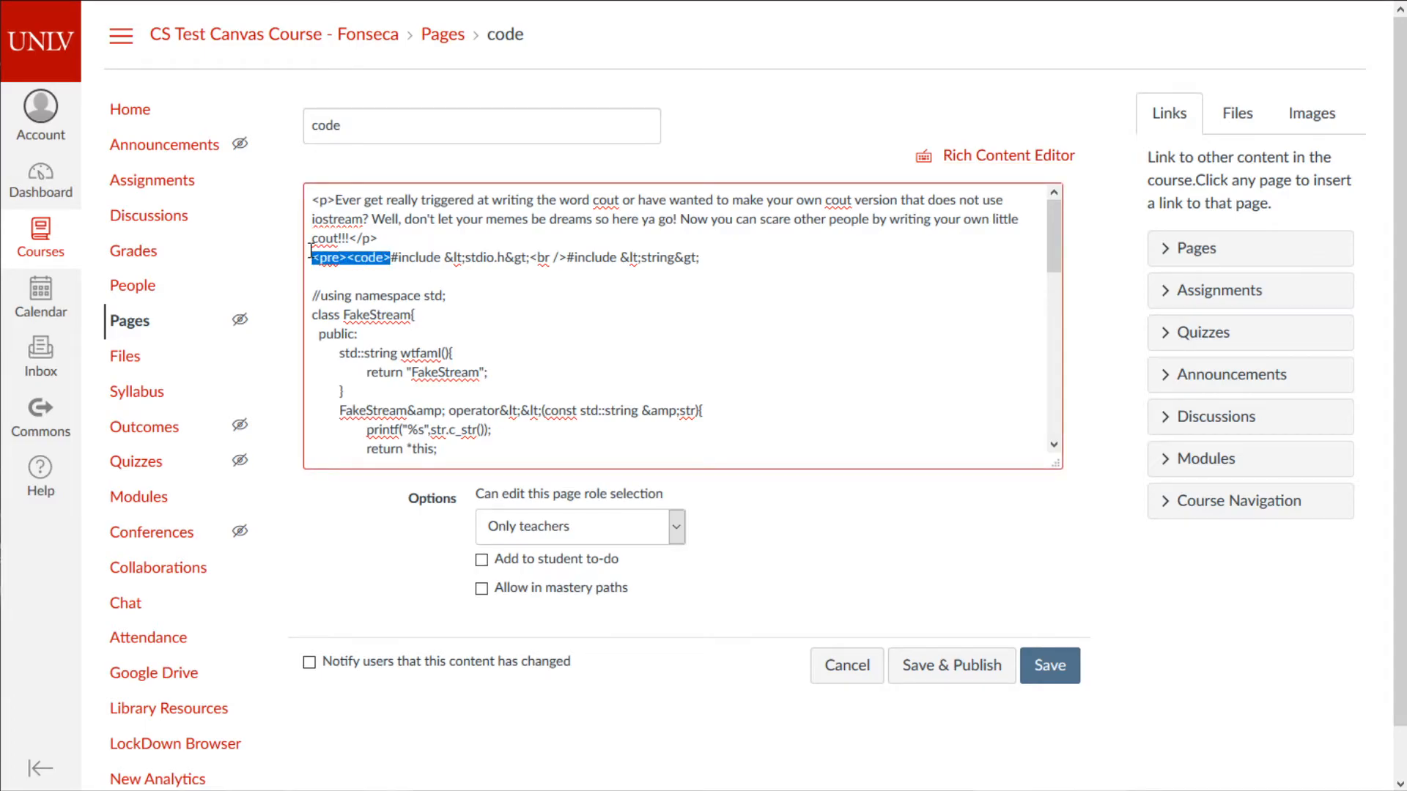
pyautogui.scroll(-10, 574, 292)
pyautogui.moveTo(407, 311); pyautogui.dragTo(319, 302)
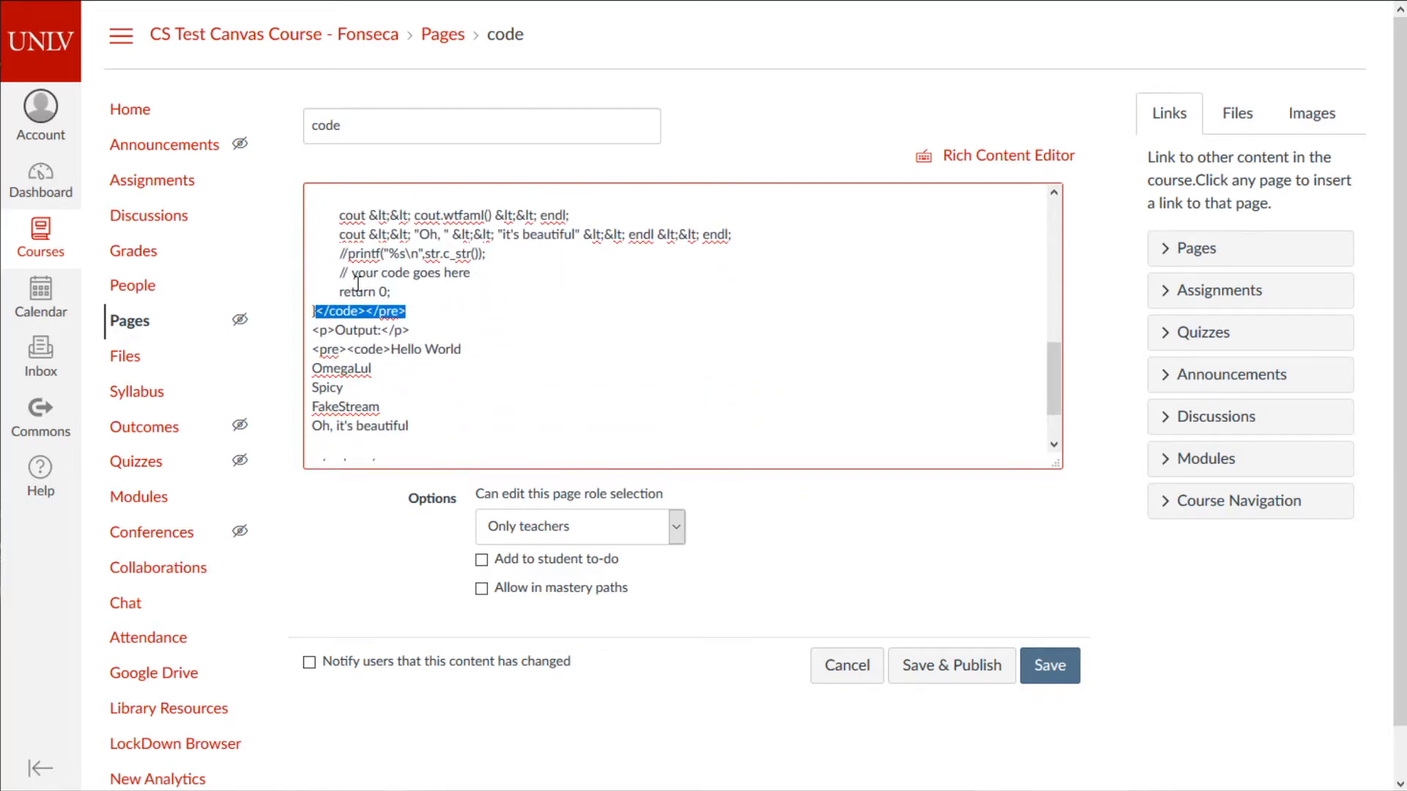
pyautogui.scroll(4, 659, 424)
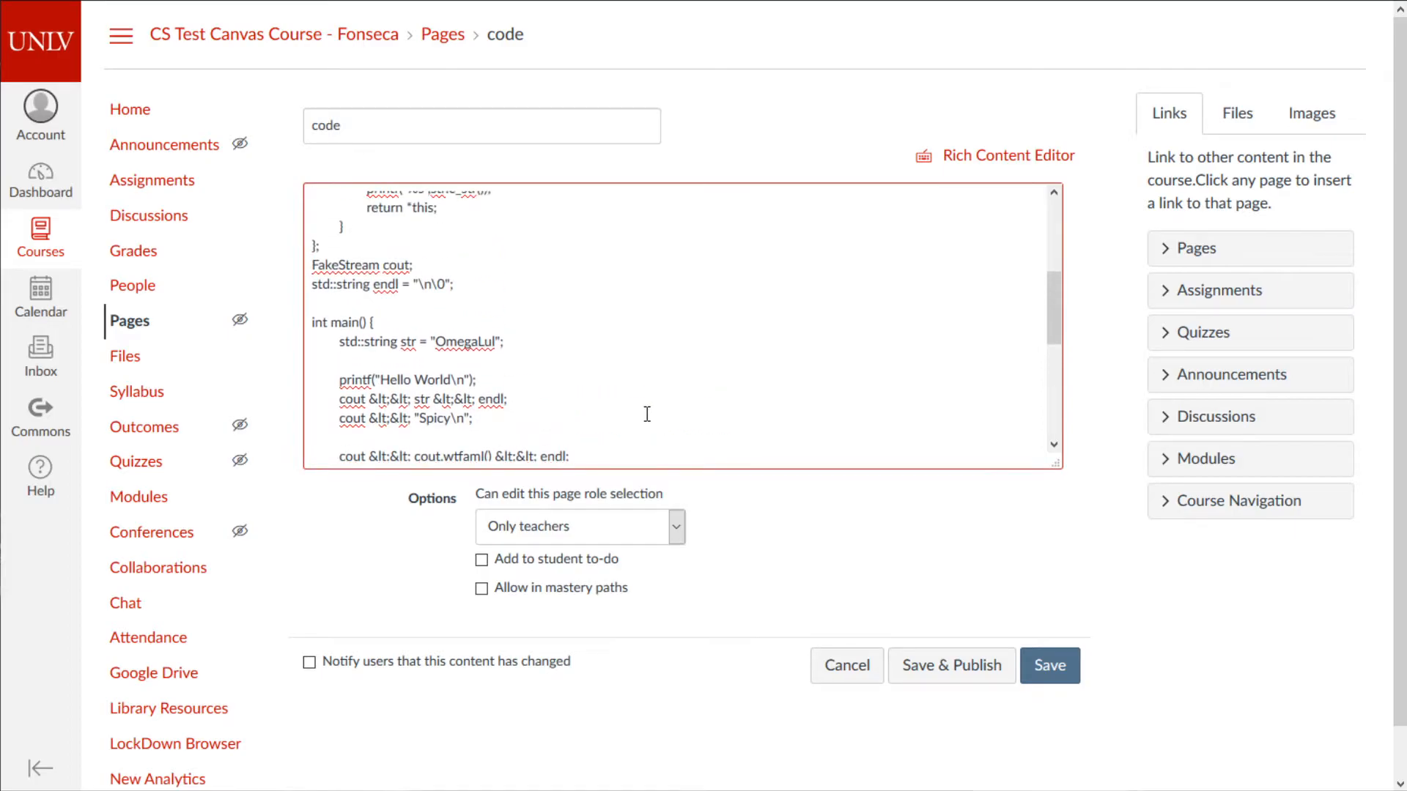
pyautogui.scroll(4, 641, 411)
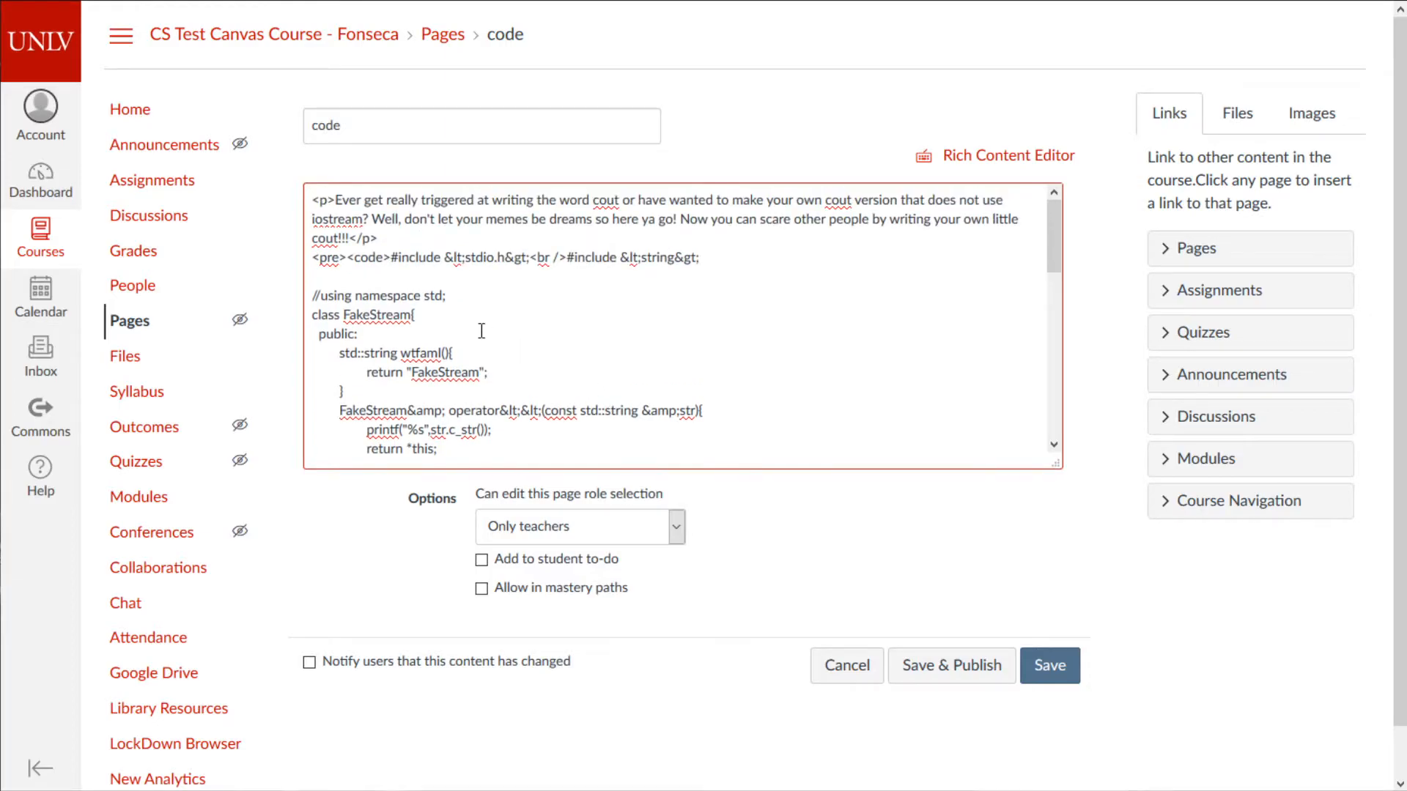
pyautogui.click(953, 156)
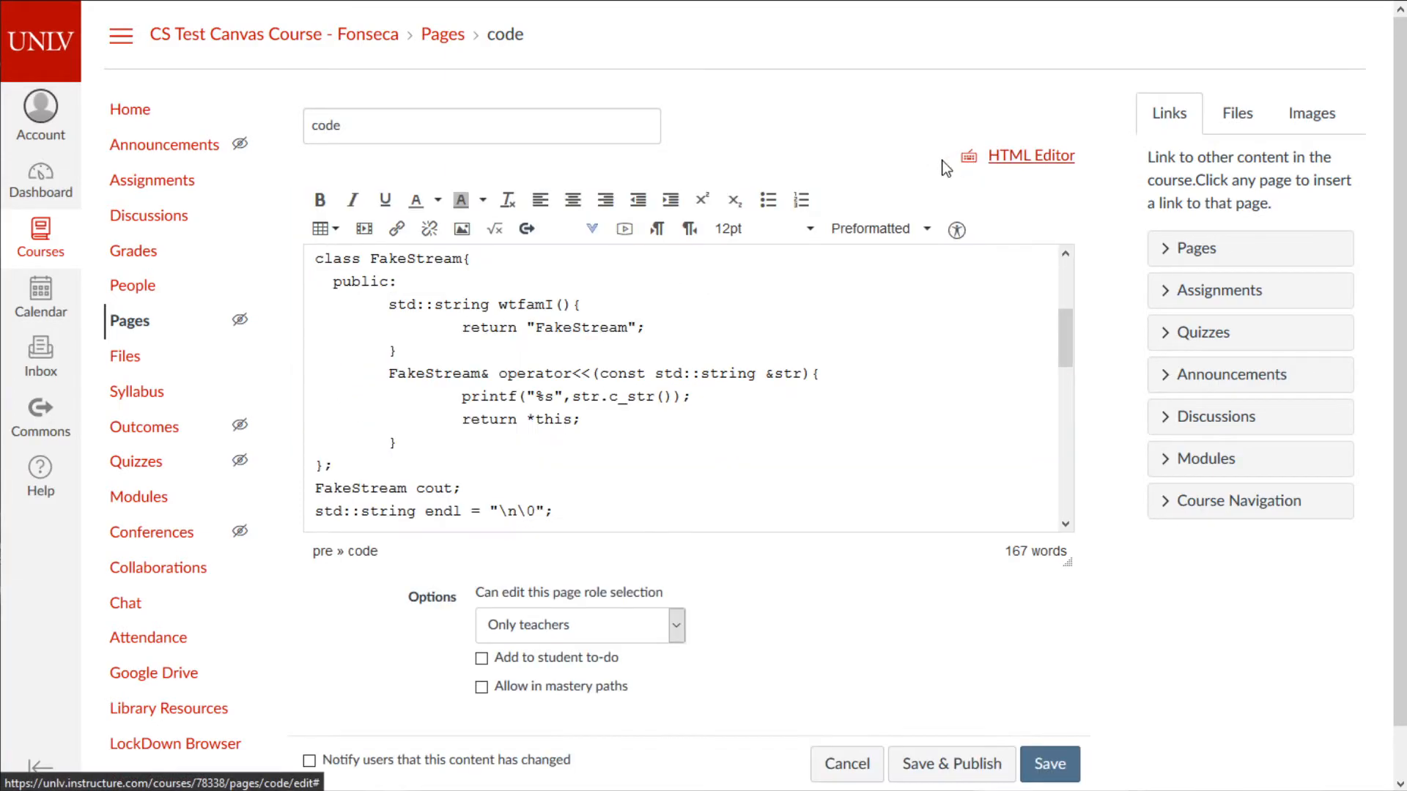
# - Replace the escaped stdio.h header with raw <iostream>, leaving just #include in the rich view
pyautogui.scroll(3, 911, 335)
pyautogui.click(1037, 156)
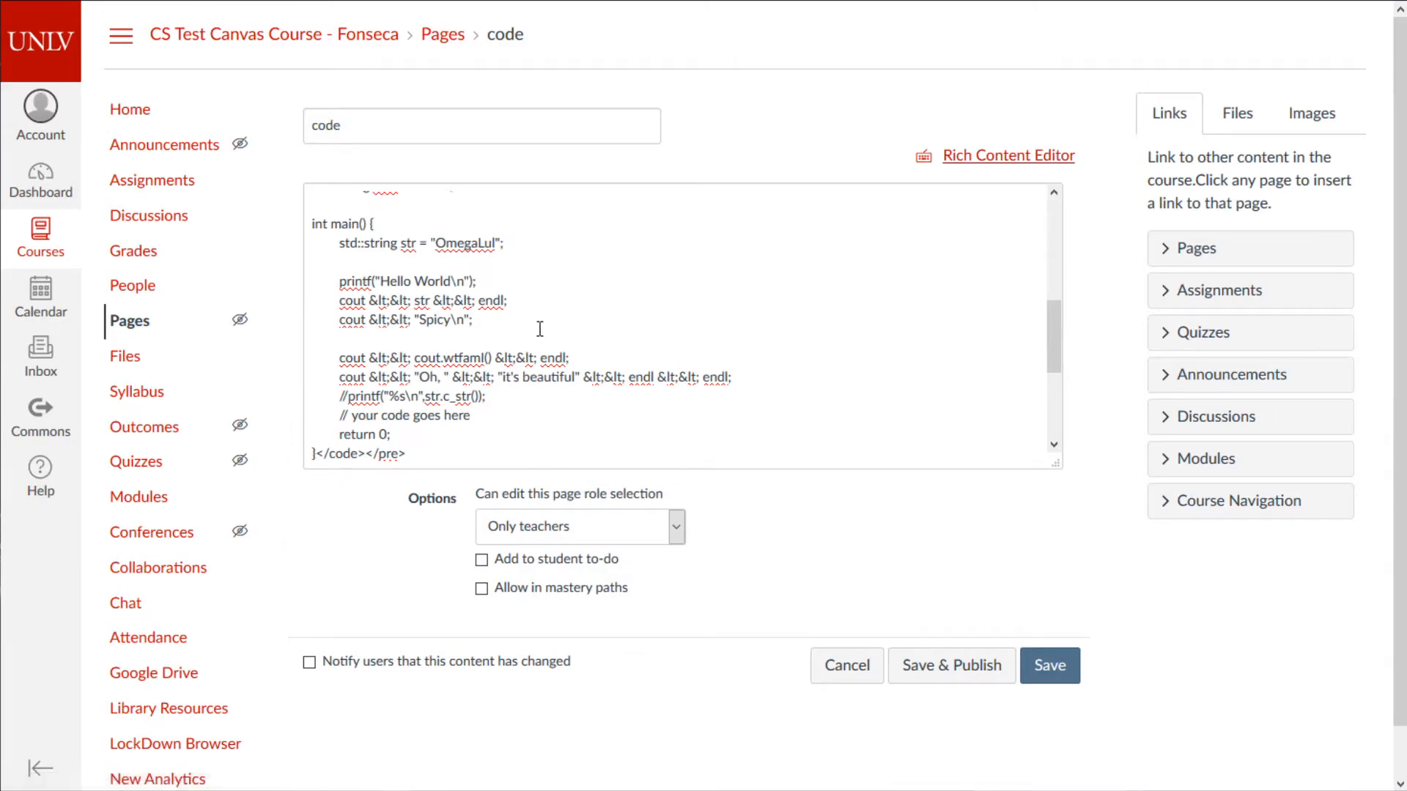
pyautogui.scroll(5, 582, 368)
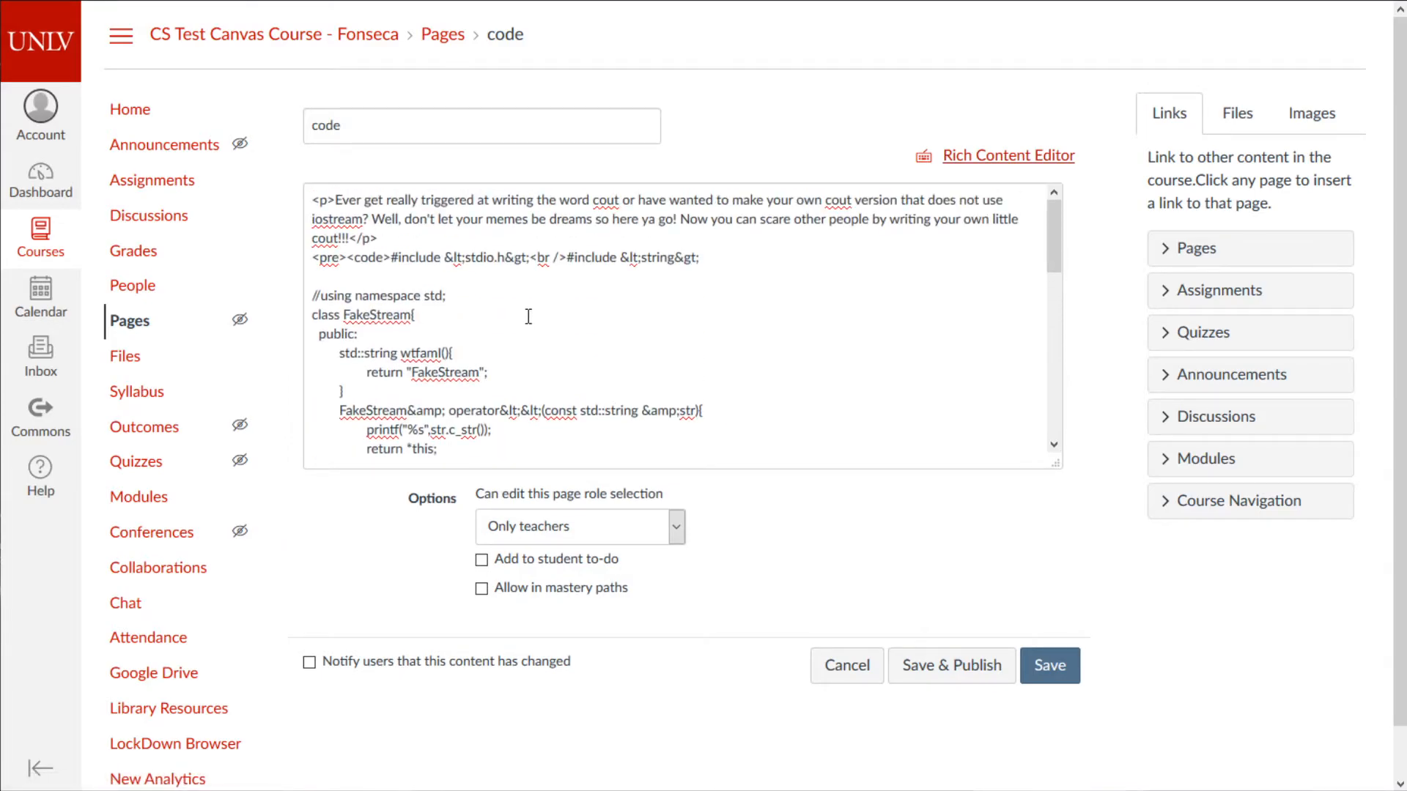
pyautogui.moveTo(447, 259); pyautogui.dragTo(531, 263)
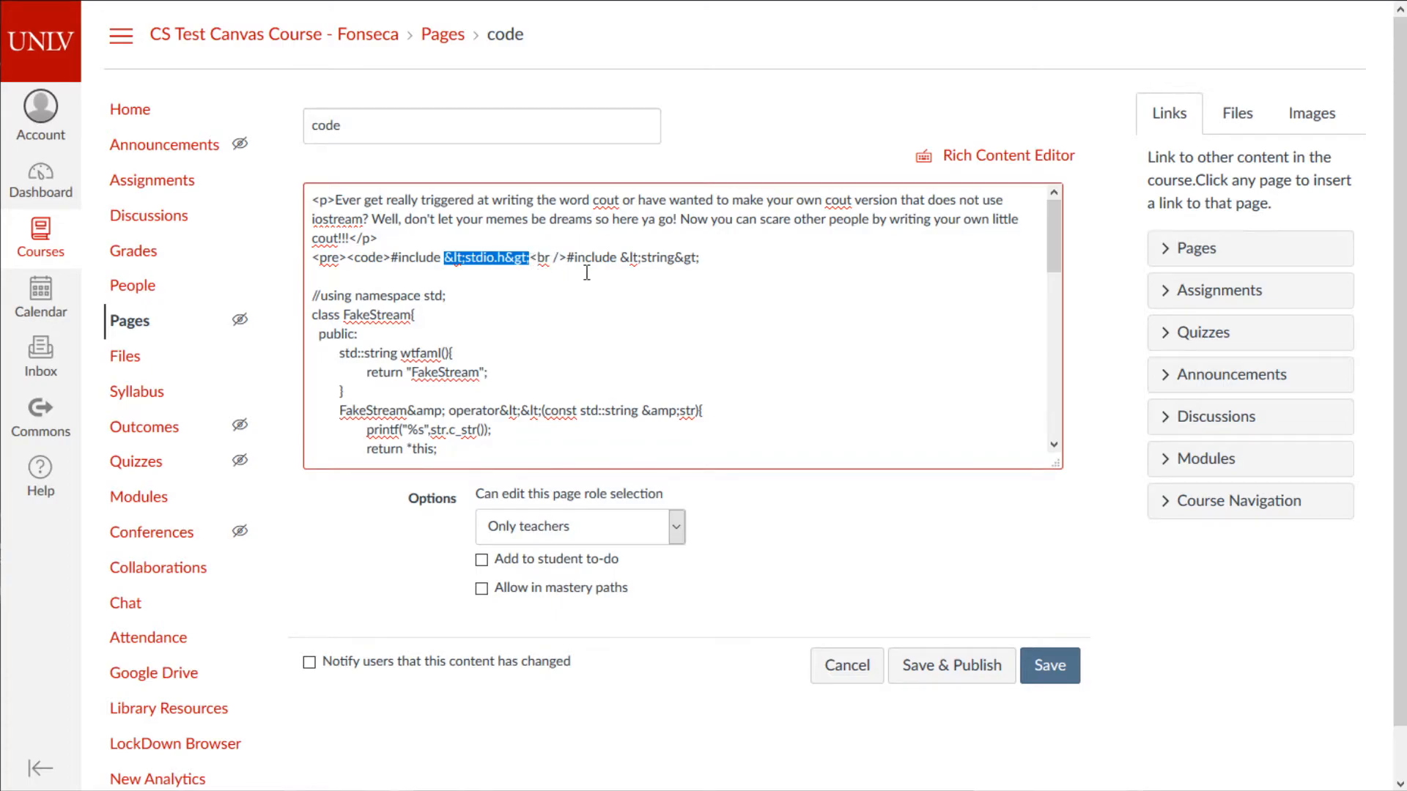
pyautogui.press('BackSpace')
pyautogui.write('<iso')
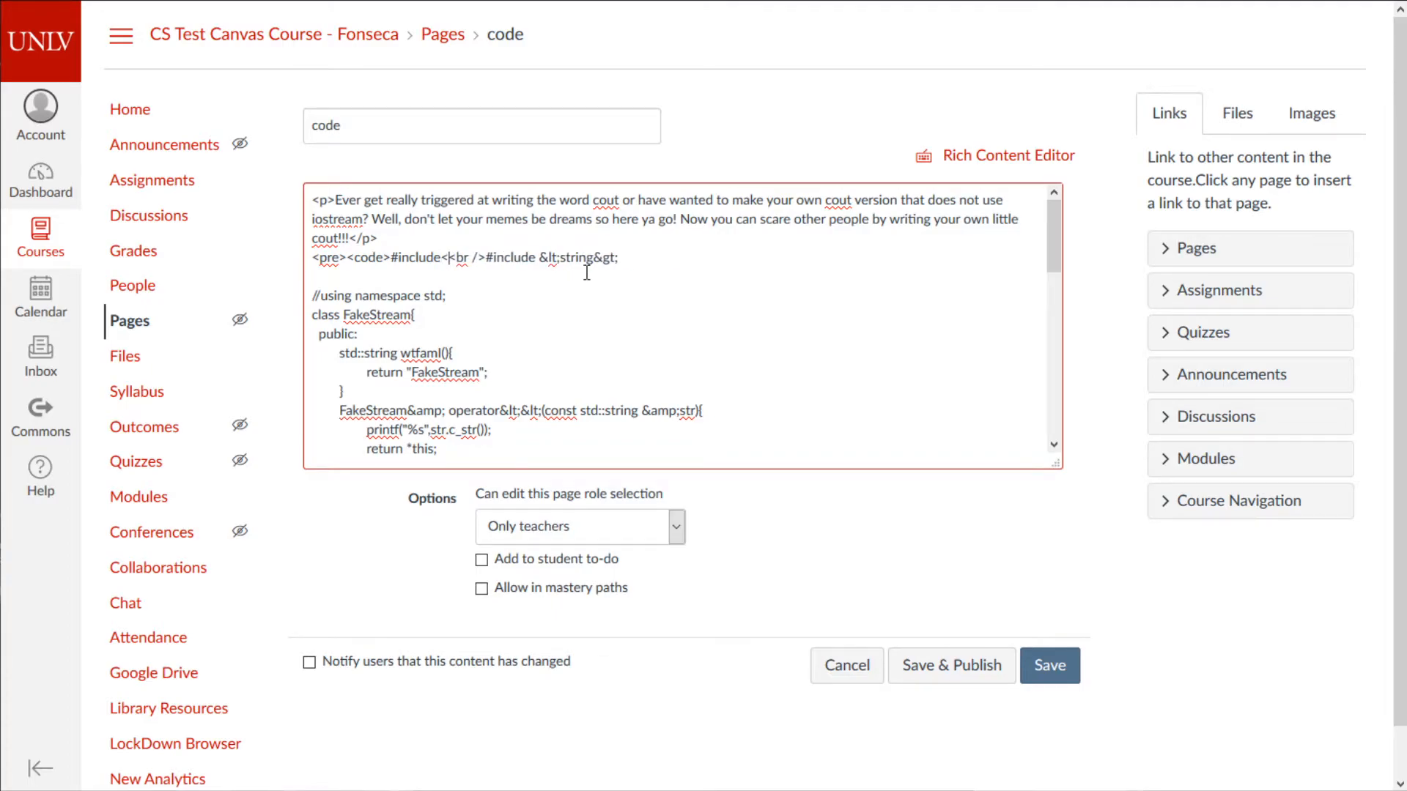
pyautogui.press('BackSpace')
pyautogui.press('BackSpace')
pyautogui.write('ostr')
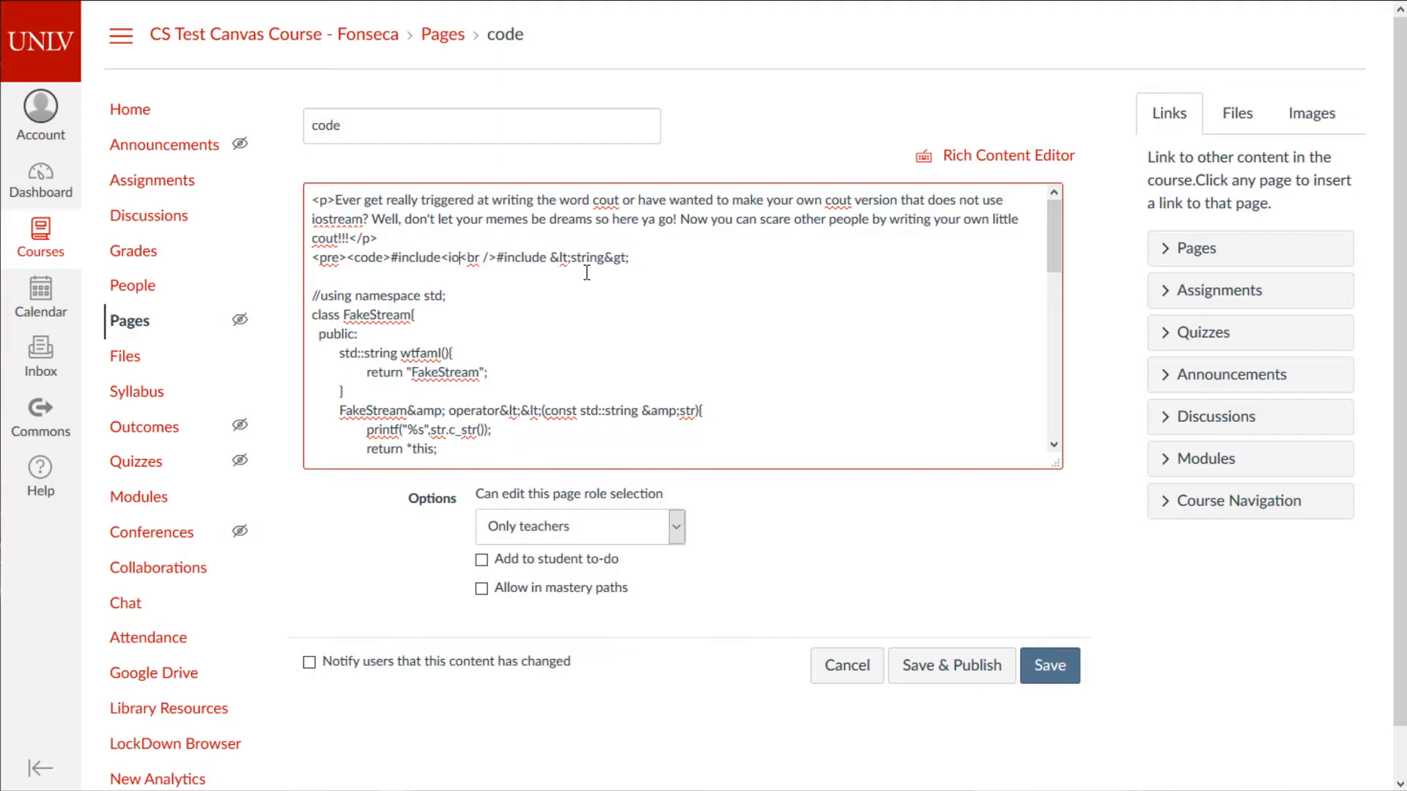
pyautogui.write('eam>')
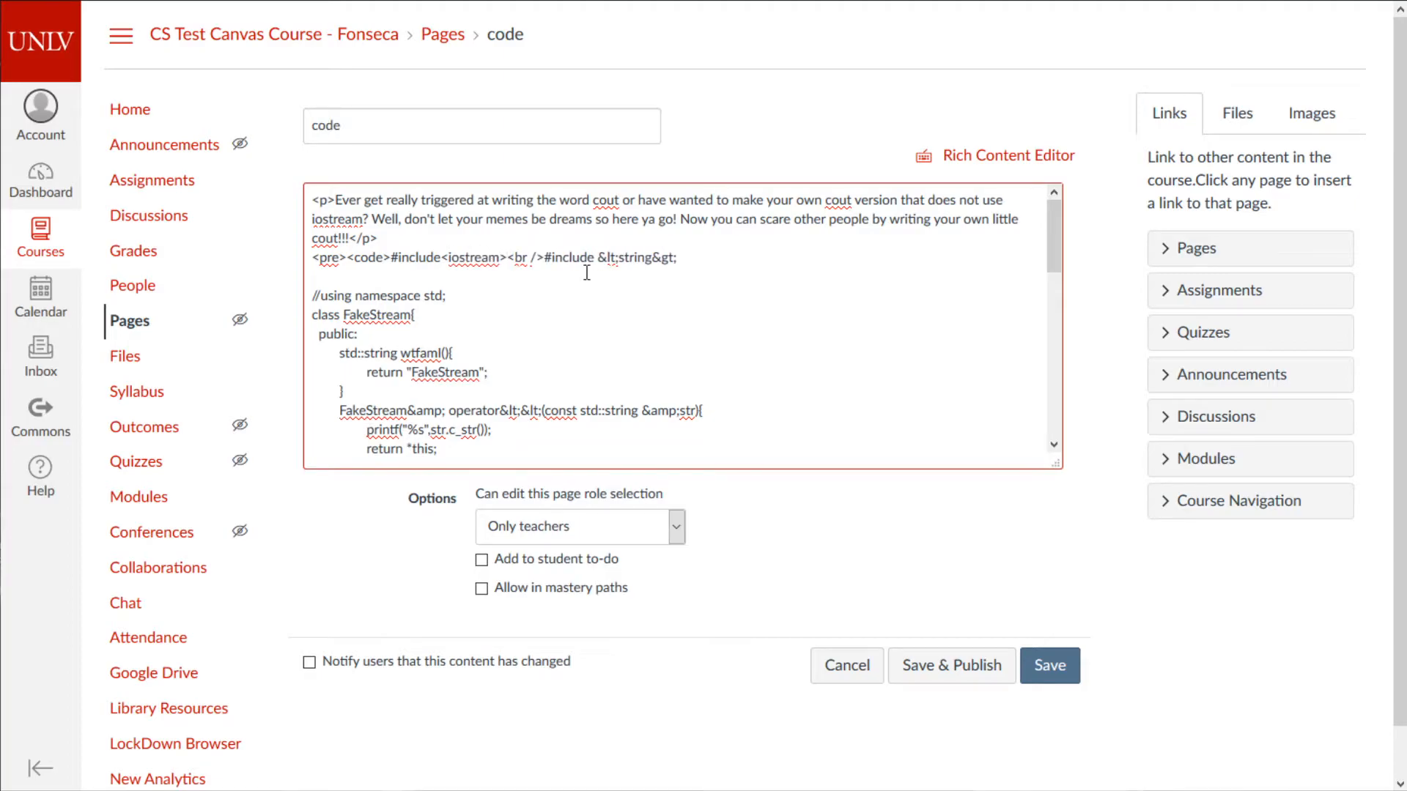
pyautogui.click(974, 156)
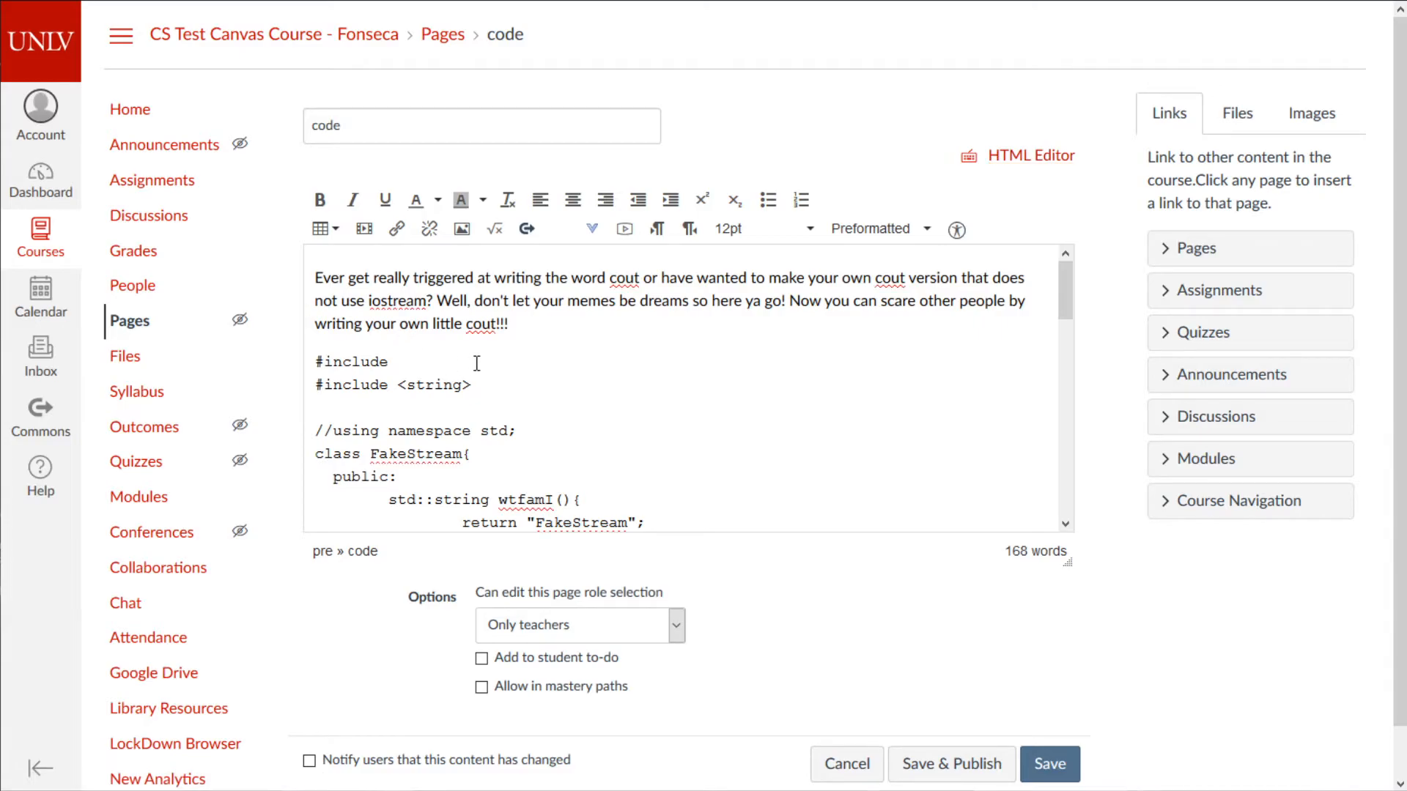
# - Type <iostream> after #include and confirm the source shows &lt;iostream&gt;
pyautogui.write('<>')
pyautogui.write('stream>')
pyautogui.click(1008, 157)
pyautogui.scroll(5, 733, 308)
pyautogui.scroll(5, 692, 346)
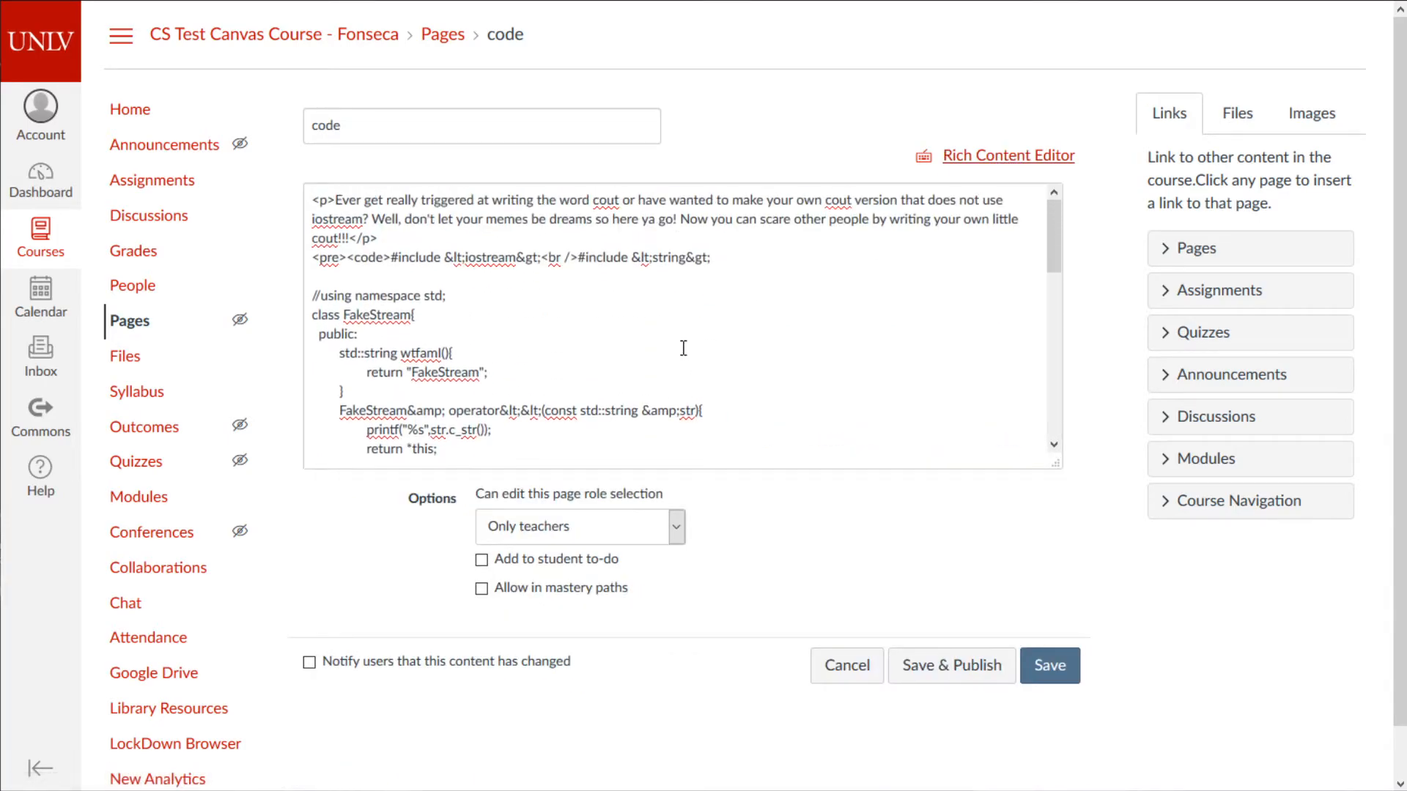
pyautogui.moveTo(445, 259)
pyautogui.mouseDown()
pyautogui.moveTo(478, 259)
pyautogui.moveTo(465, 260)
pyautogui.mouseUp()
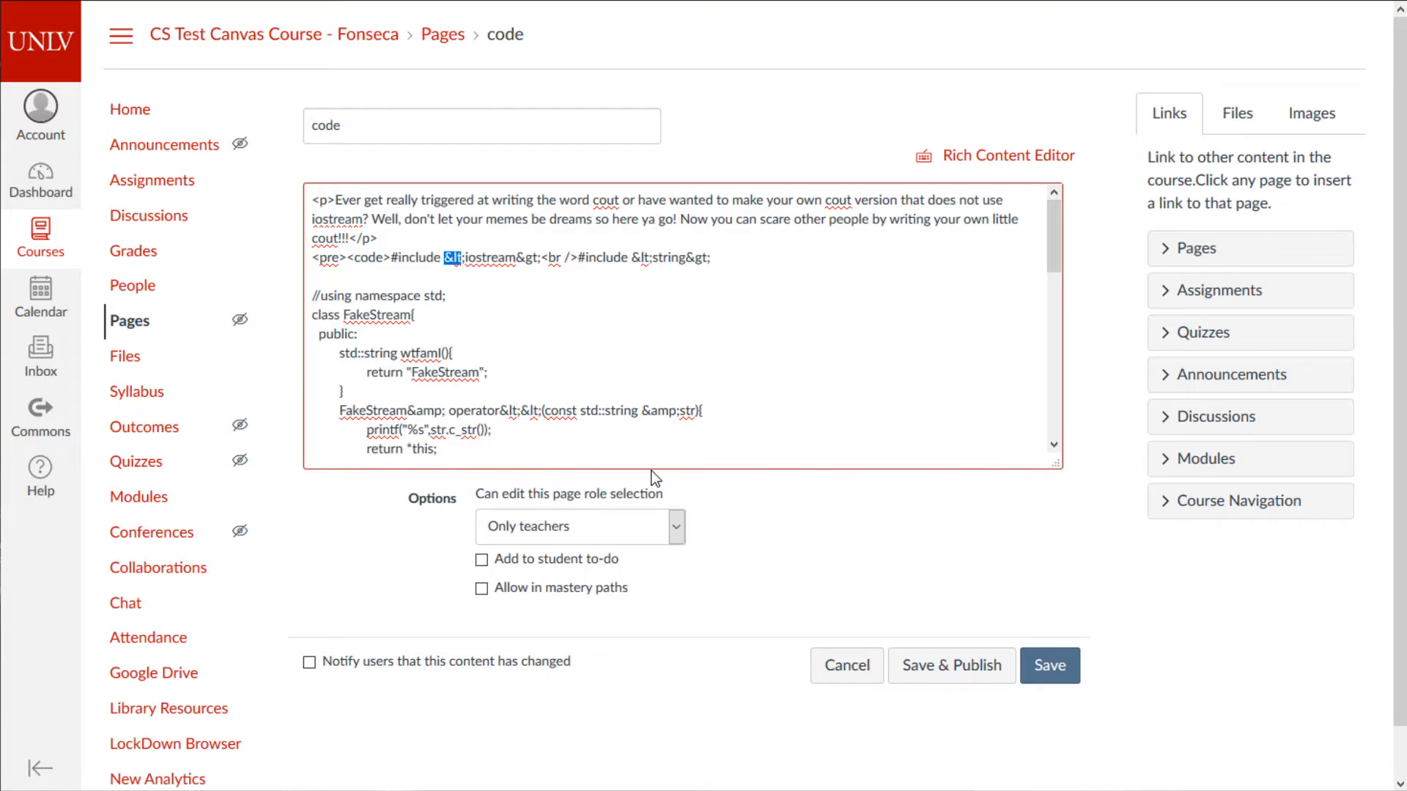
pyautogui.click(504, 301)
# - Save the edited code page from the rich text view
pyautogui.click(993, 158)
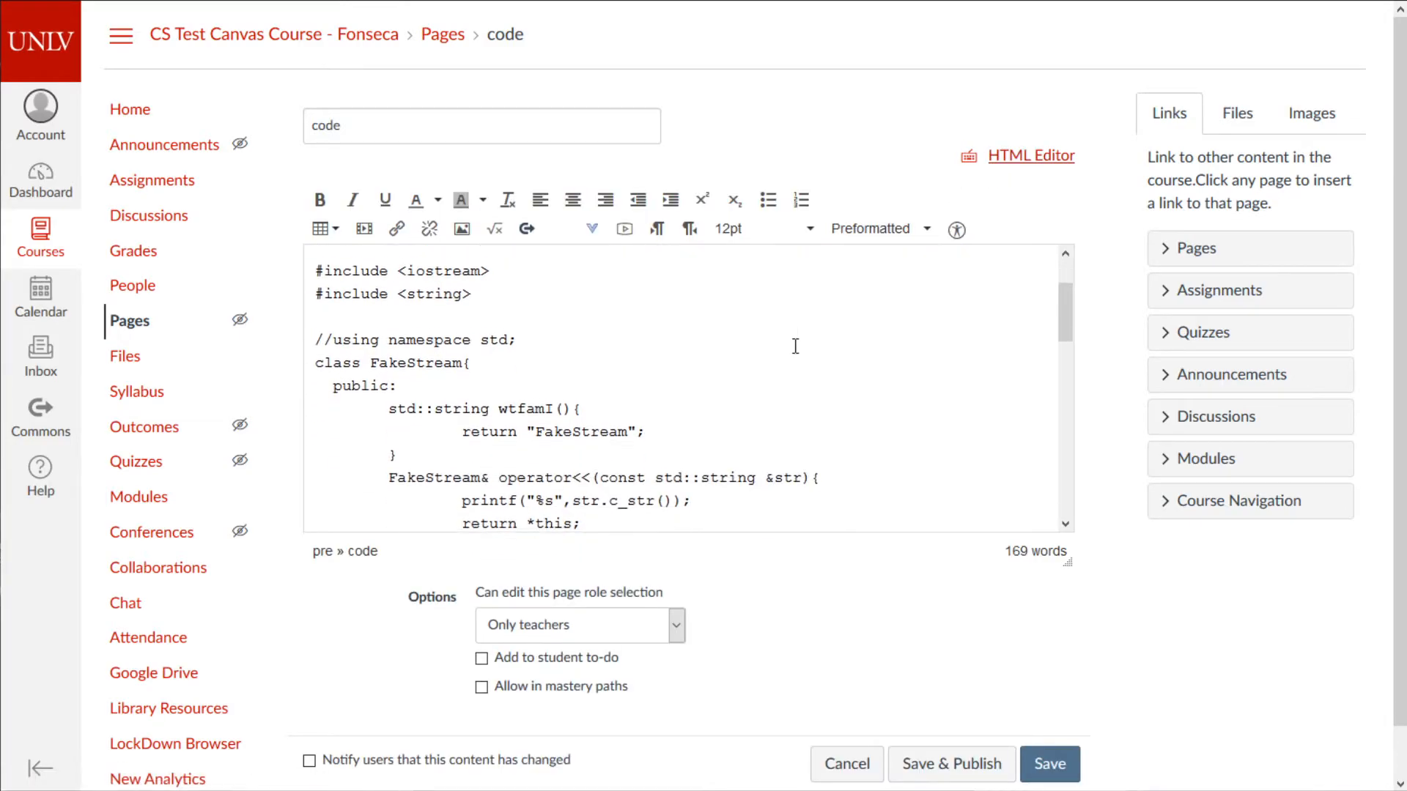
pyautogui.scroll(-1, 719, 396)
pyautogui.scroll(1, 697, 414)
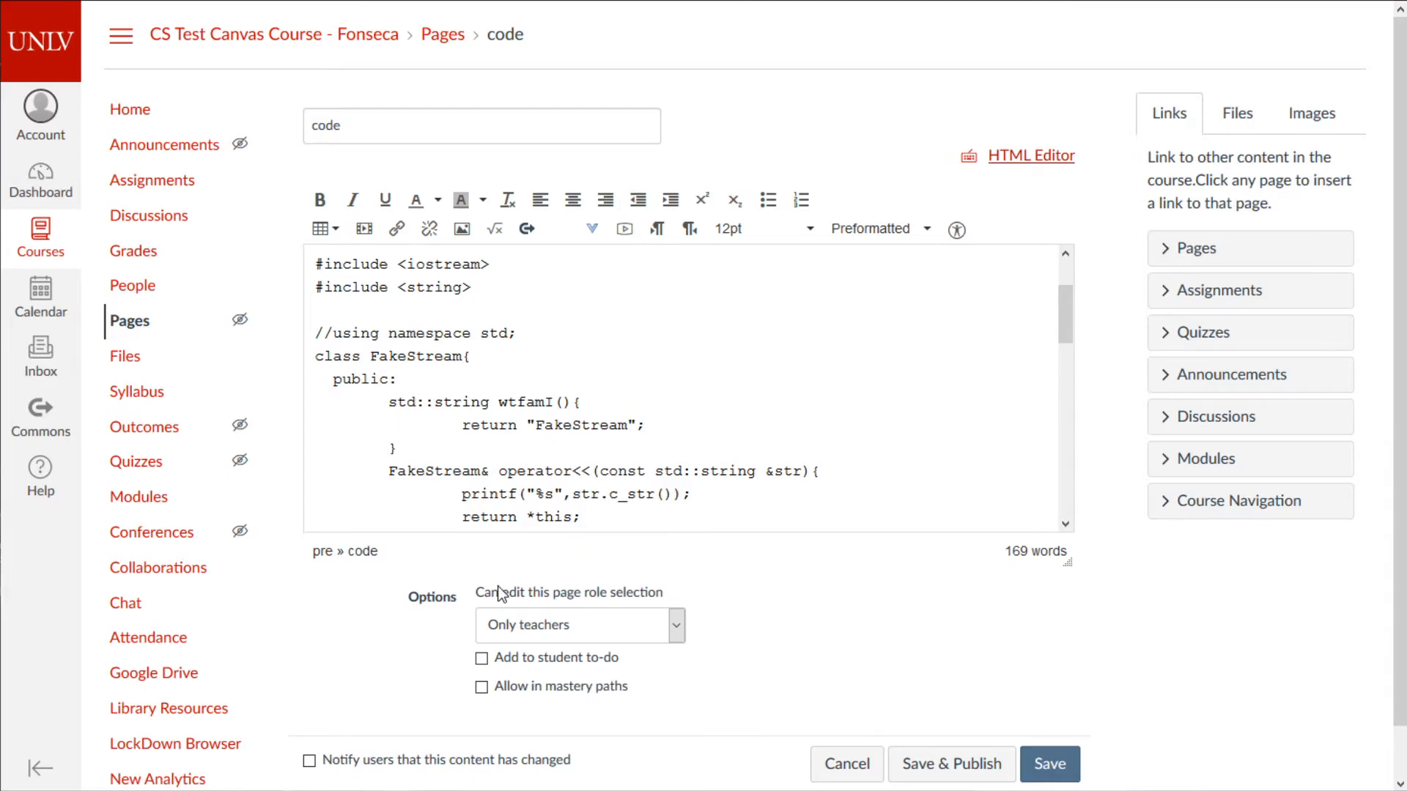
pyautogui.scroll(2, 596, 372)
pyautogui.scroll(-10, 696, 454)
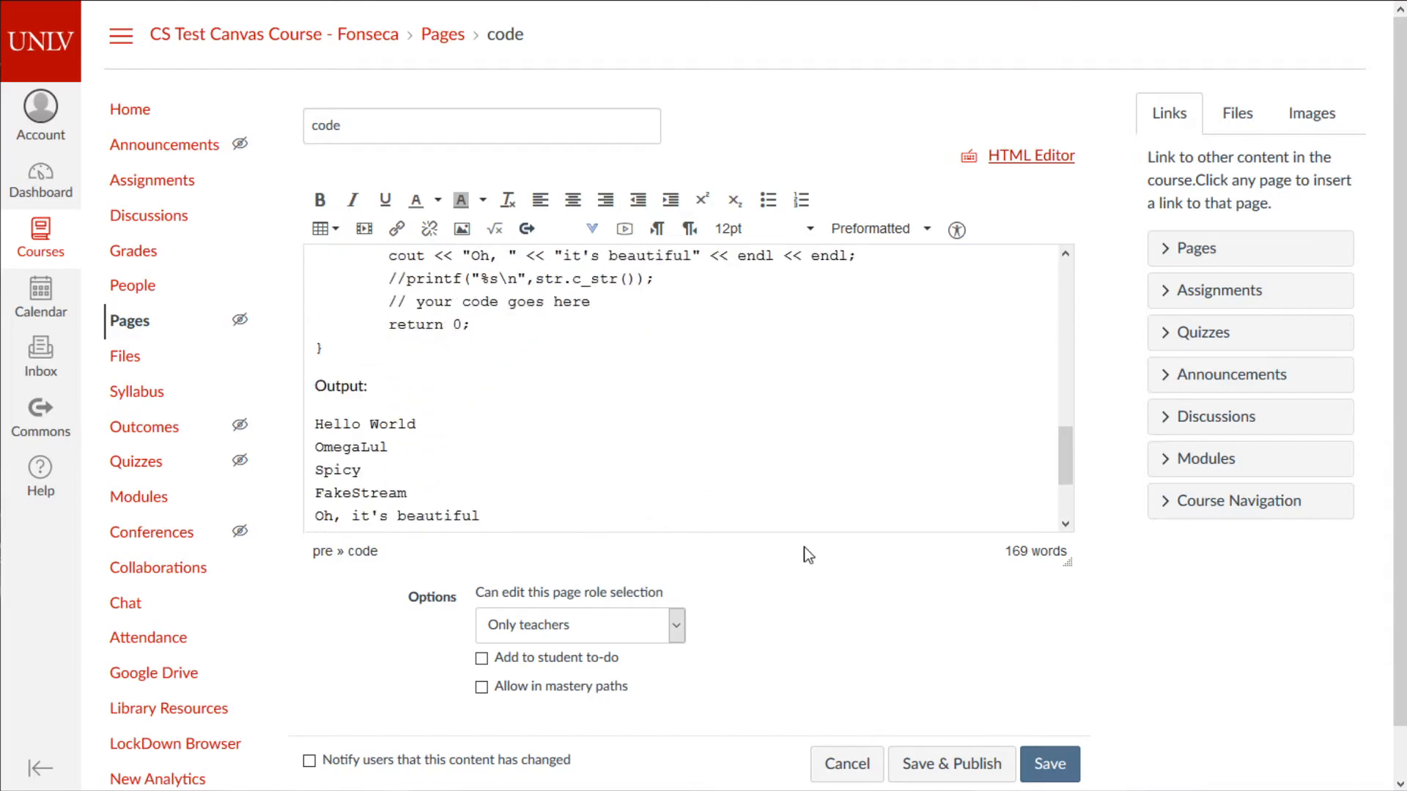
pyautogui.click(1076, 769)
# - Go back to the course home from the navigation
pyautogui.scroll(-3, 728, 469)
pyautogui.scroll(3, 724, 472)
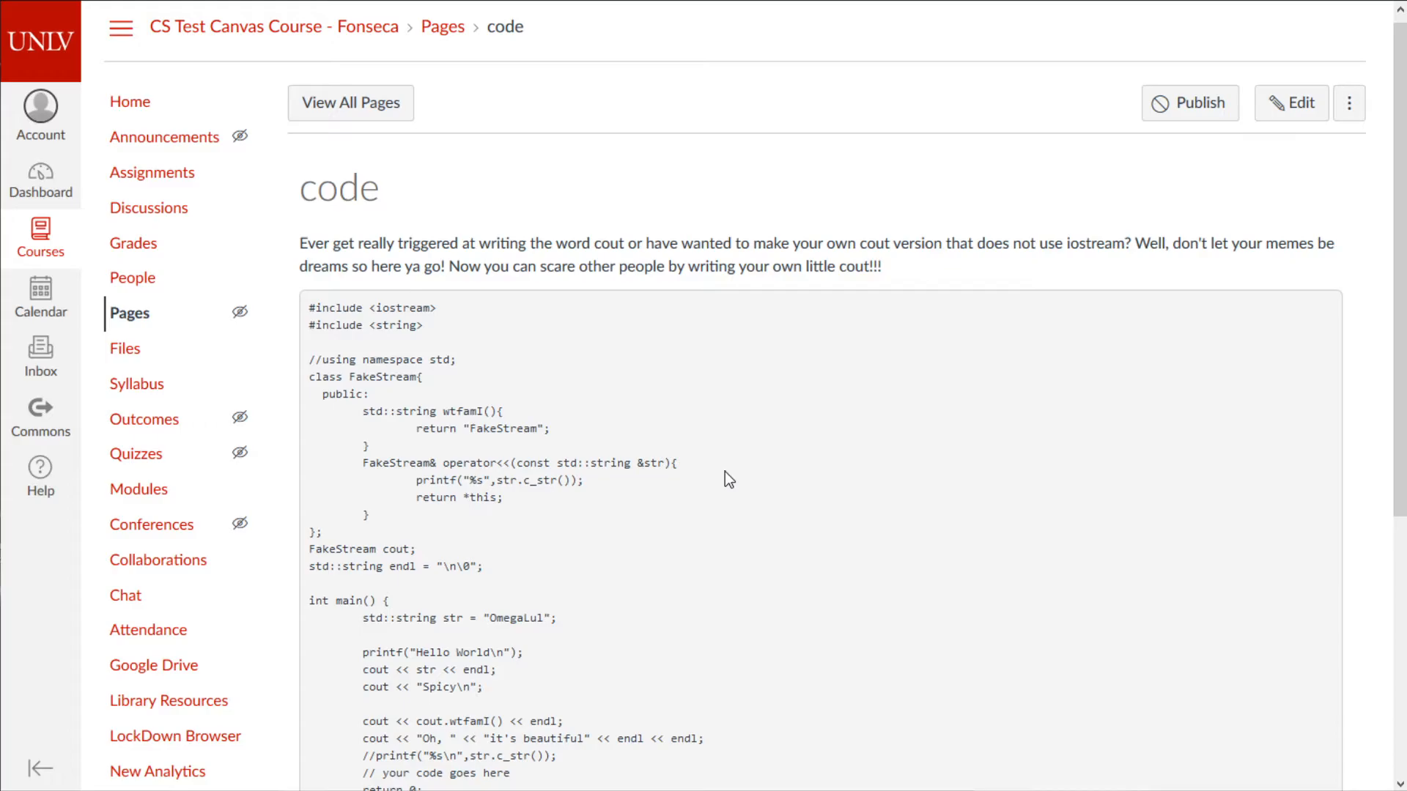
pyautogui.click(132, 101)
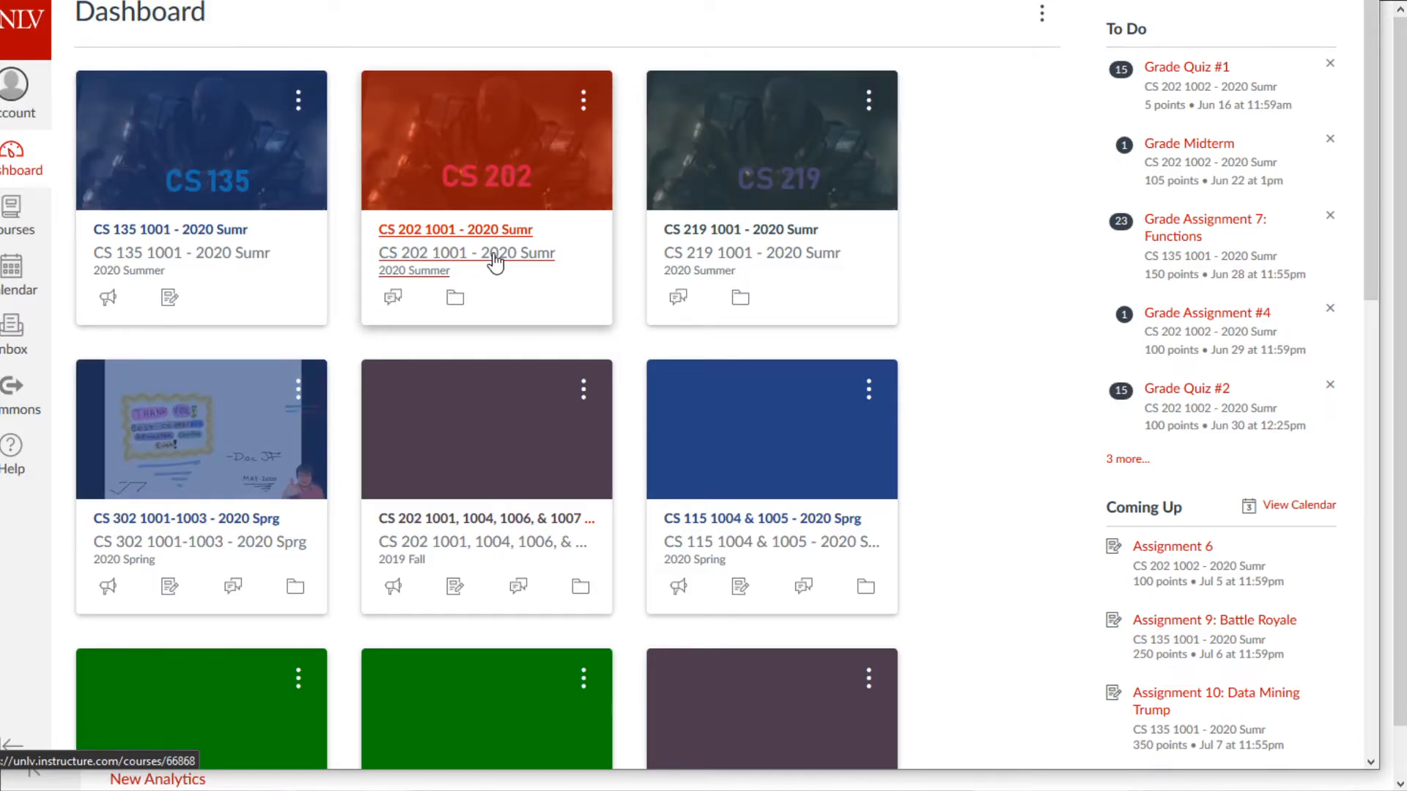
pyautogui.click(496, 262)
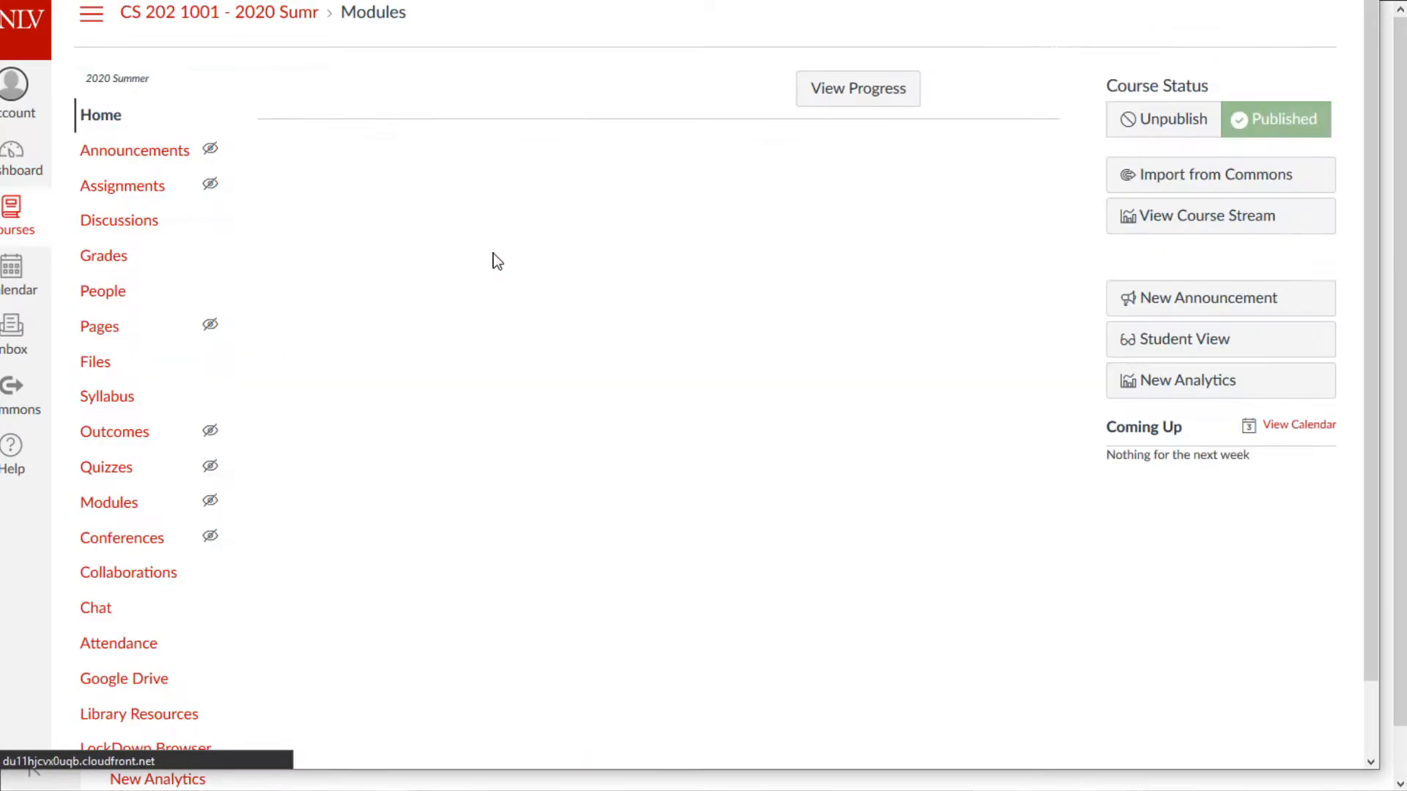
pyautogui.click(6, 110)
pyautogui.click(11, 212)
pyautogui.click(10, 165)
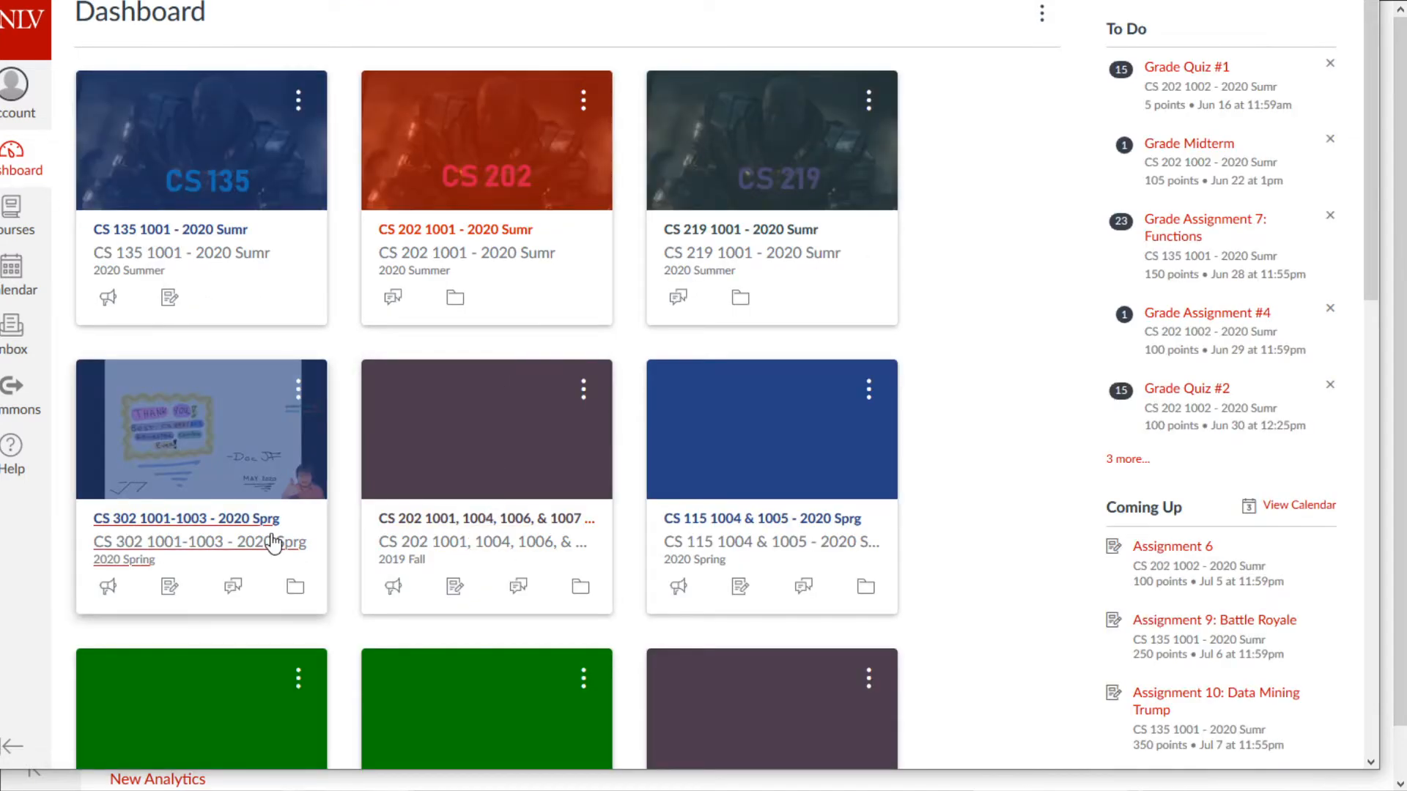
pyautogui.scroll(-1, 327, 573)
pyautogui.scroll(-3, 328, 572)
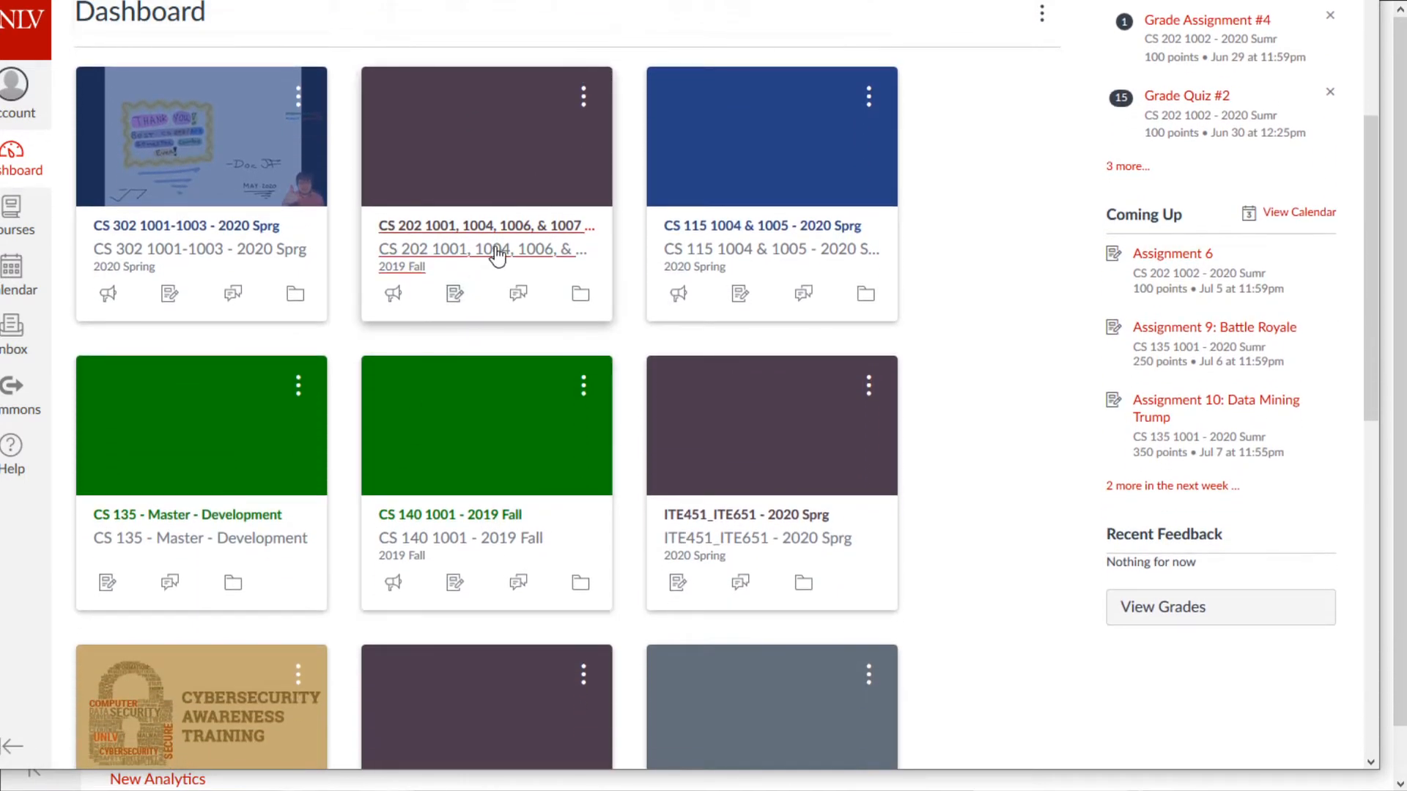
# - Open CS 202 2019 Fall's Week 5 Memory Allocation Sample Code page and select its code
pyautogui.click(497, 249)
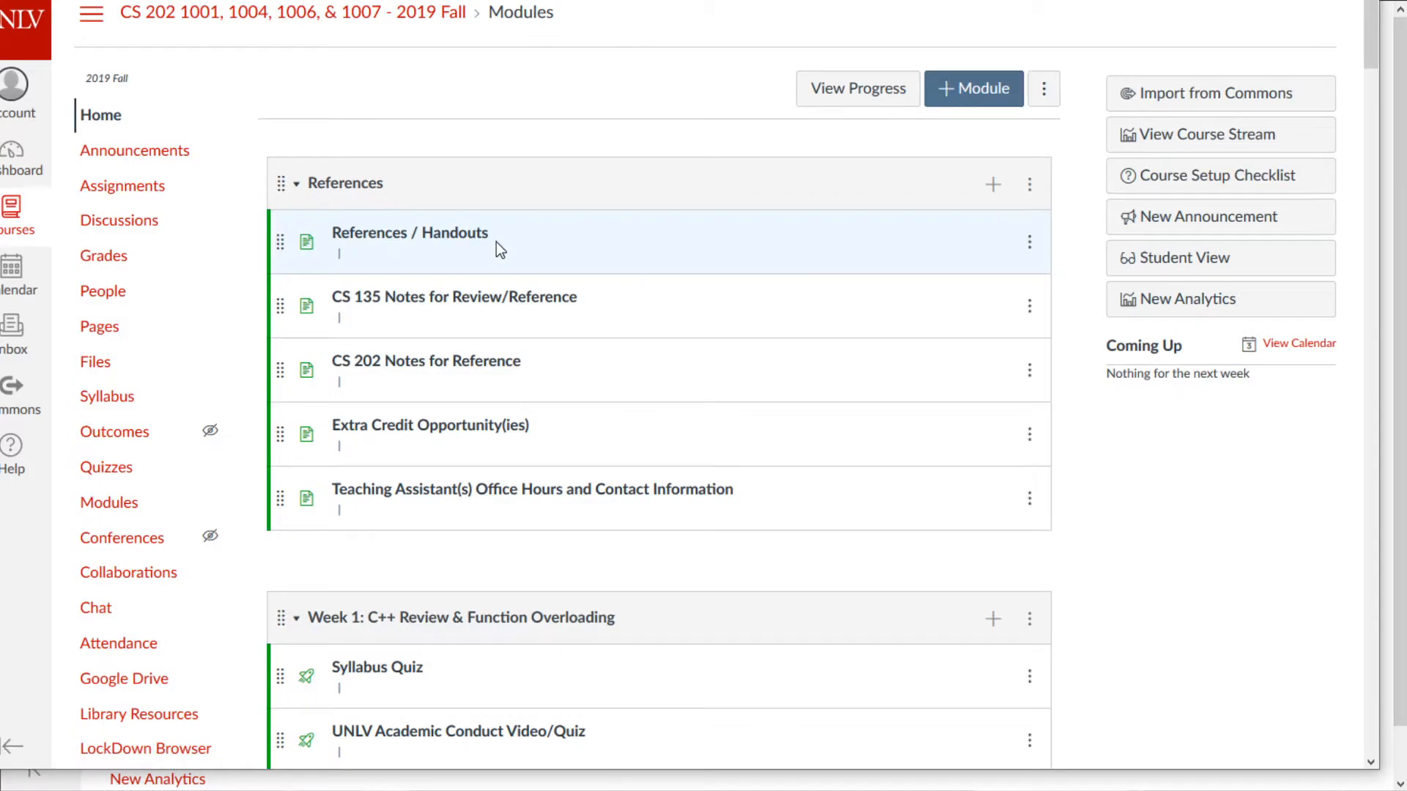
pyautogui.scroll(-4, 1003, 374)
pyautogui.scroll(-20, 1002, 369)
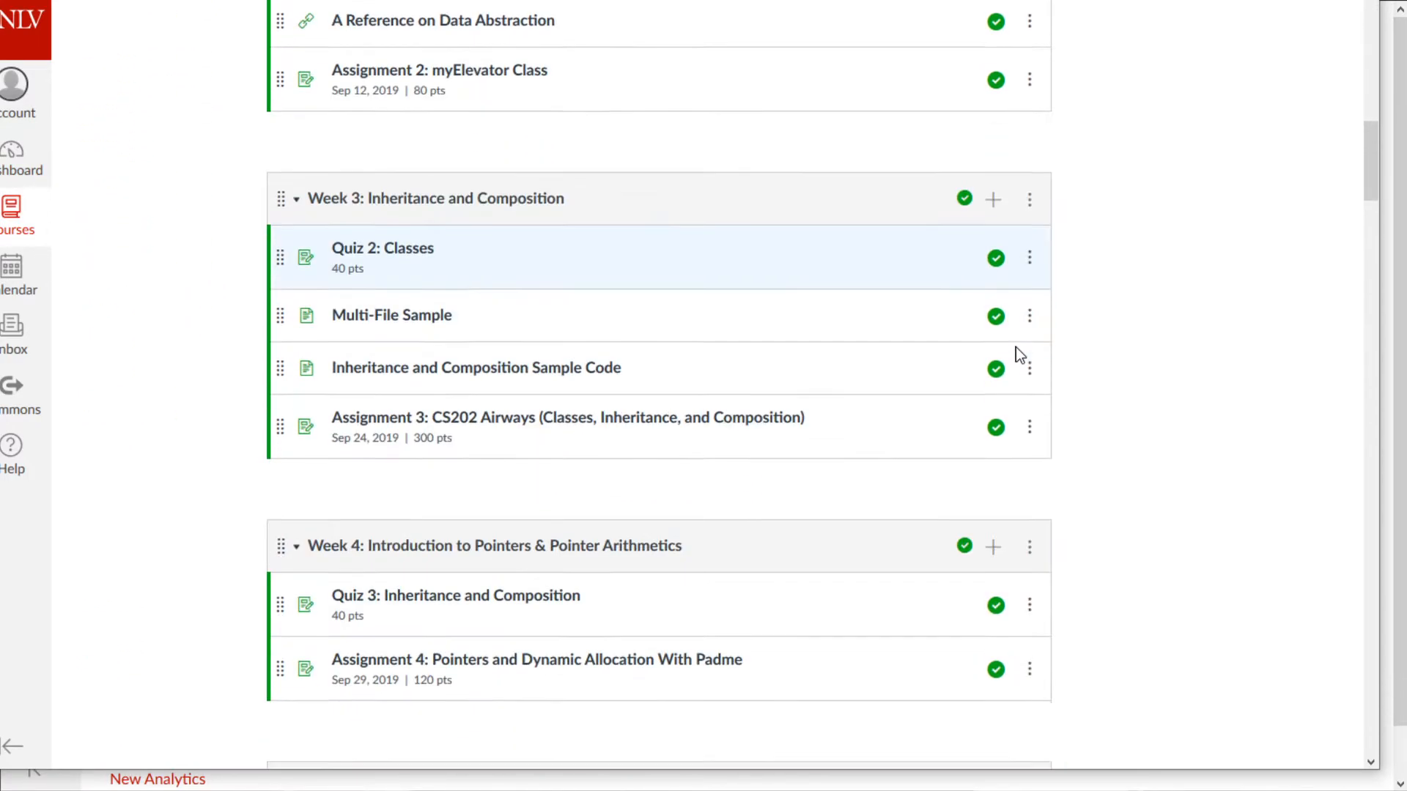
pyautogui.scroll(4, 473, 283)
pyautogui.scroll(-1, 440, 242)
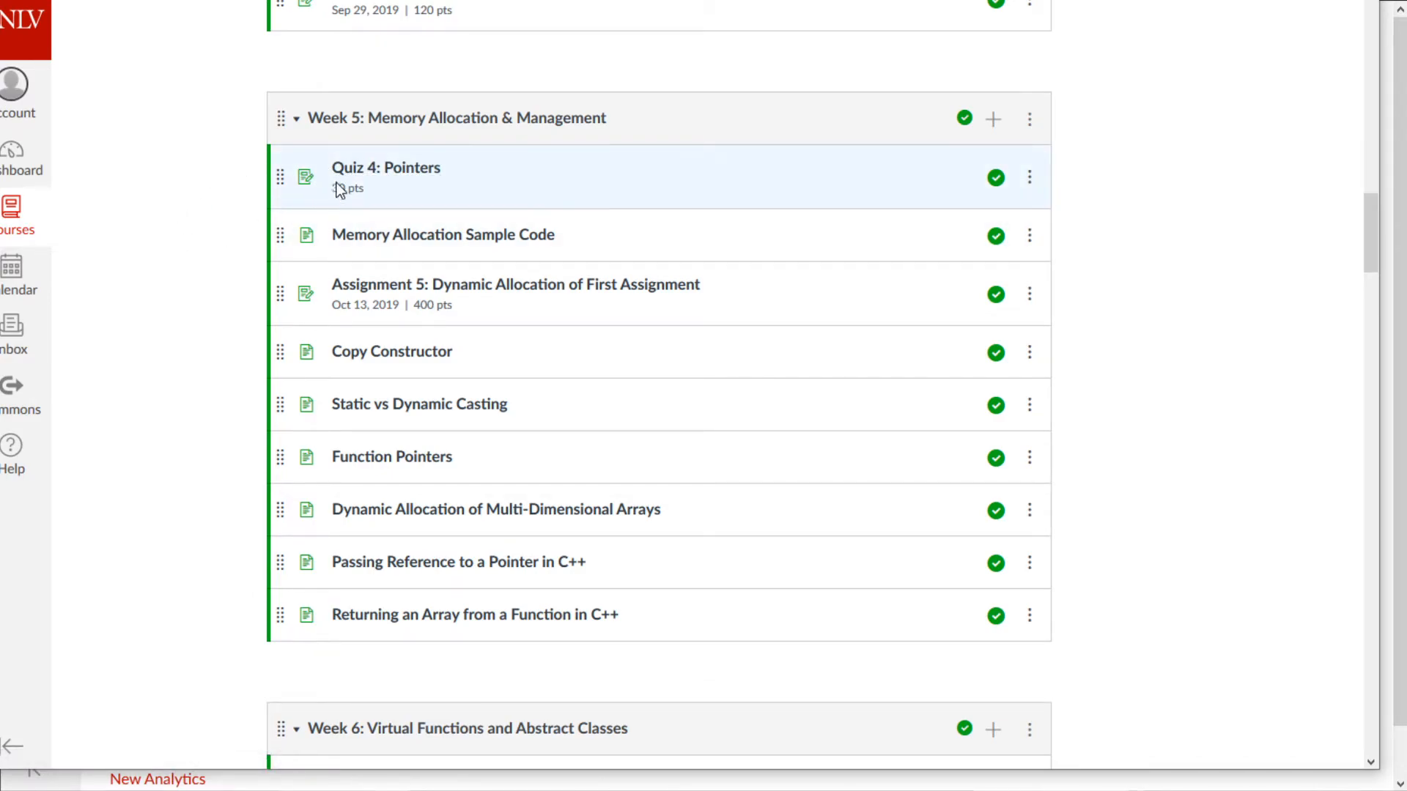
pyautogui.click(381, 247)
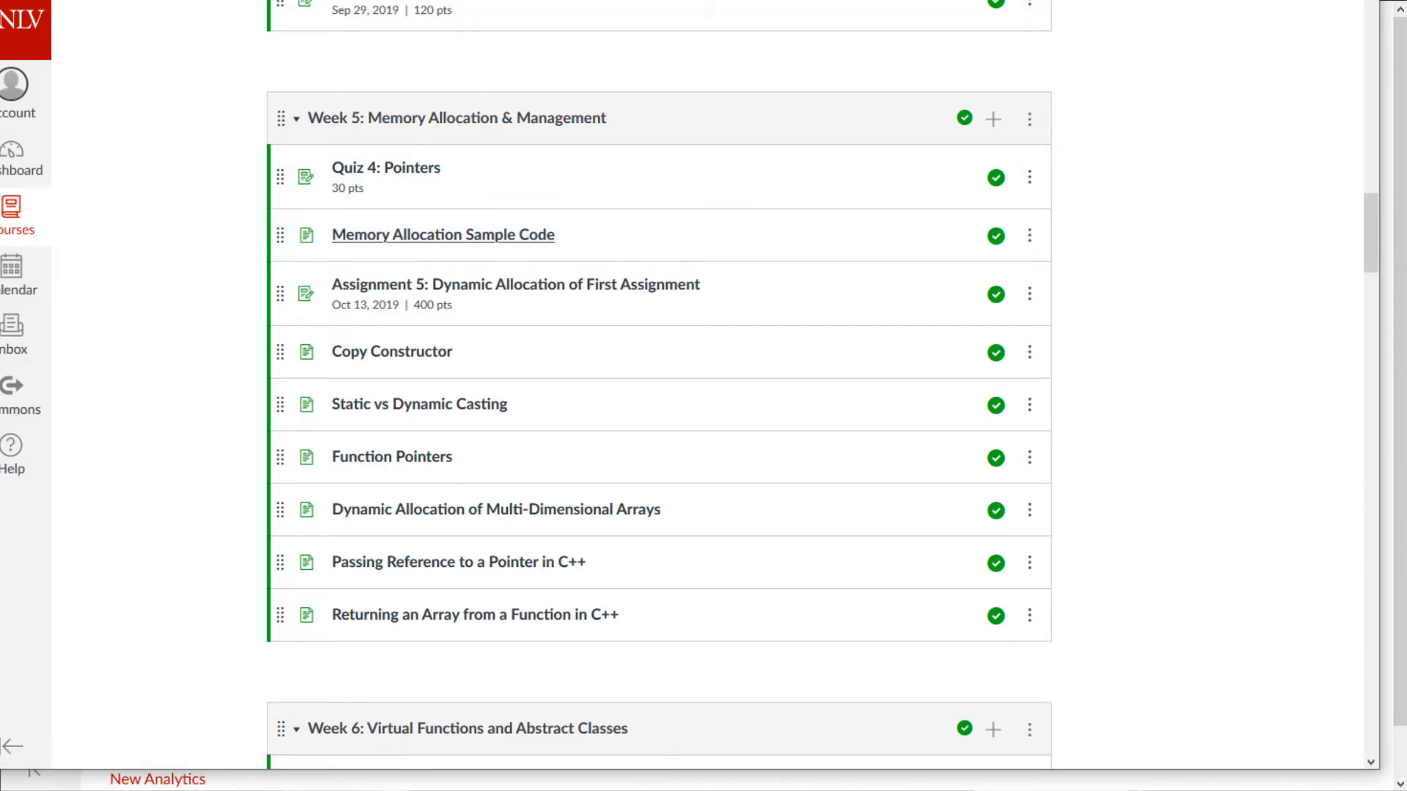
pyautogui.scroll(-15, 747, 229)
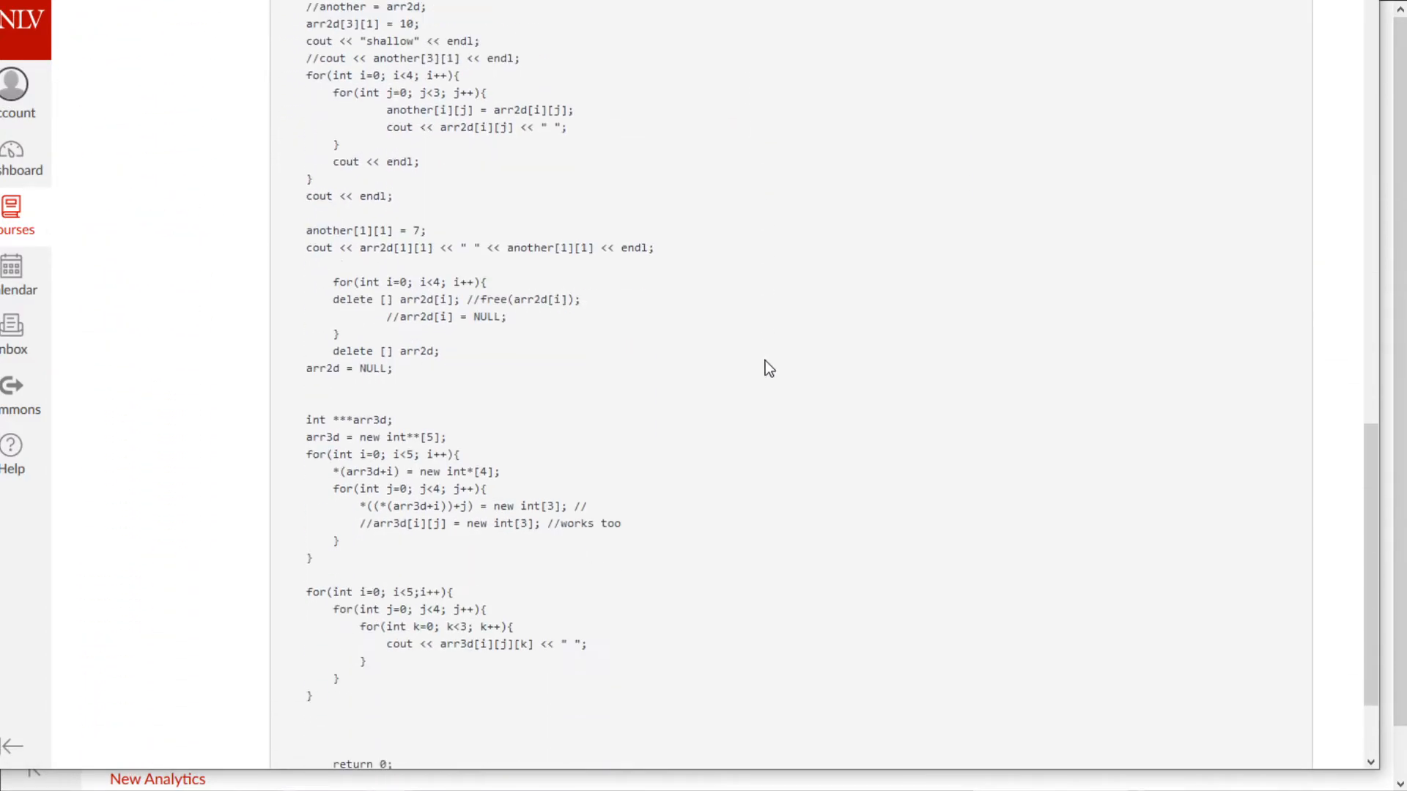
pyautogui.scroll(-3, 763, 359)
pyautogui.moveTo(400, 639); pyautogui.dragTo(360, 323)
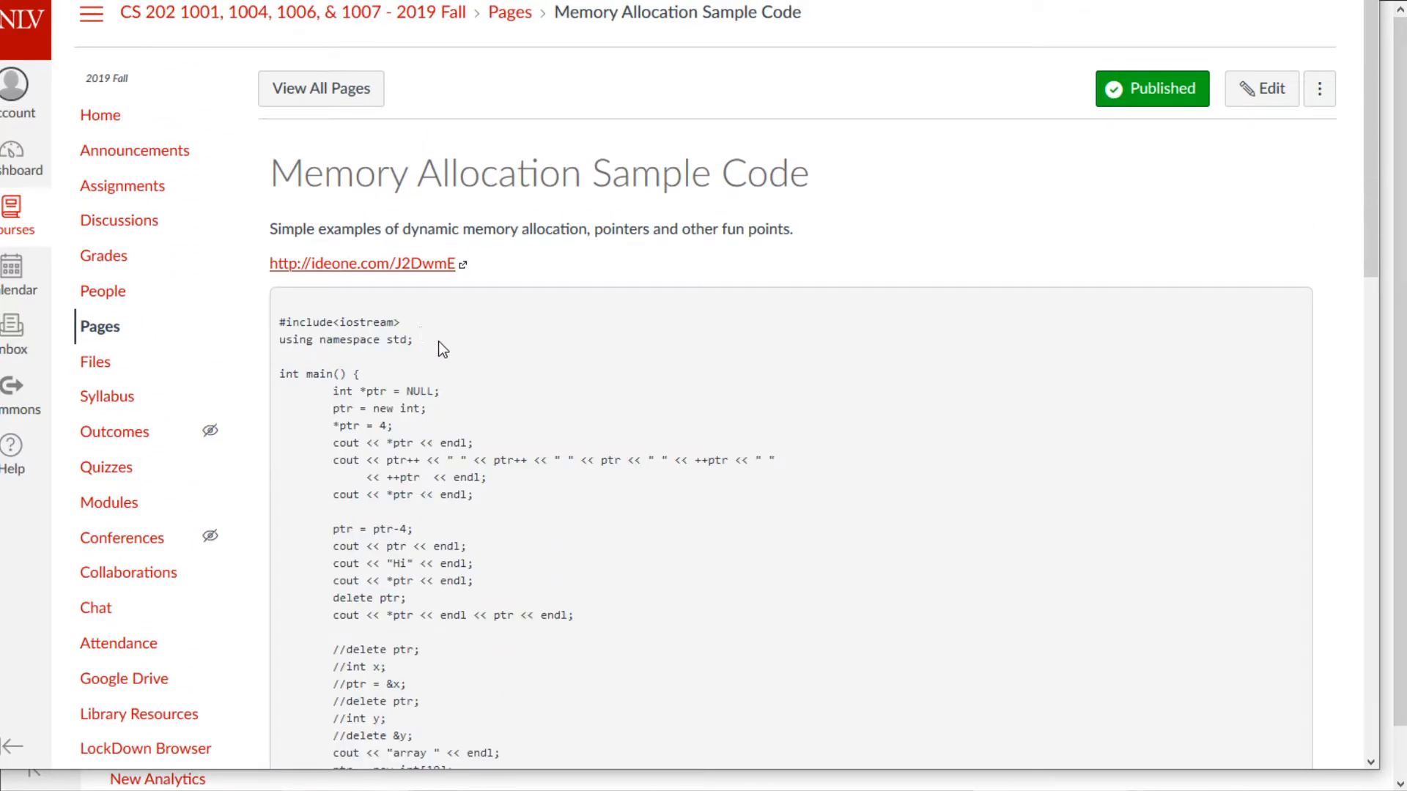
pyautogui.click(405, 265)
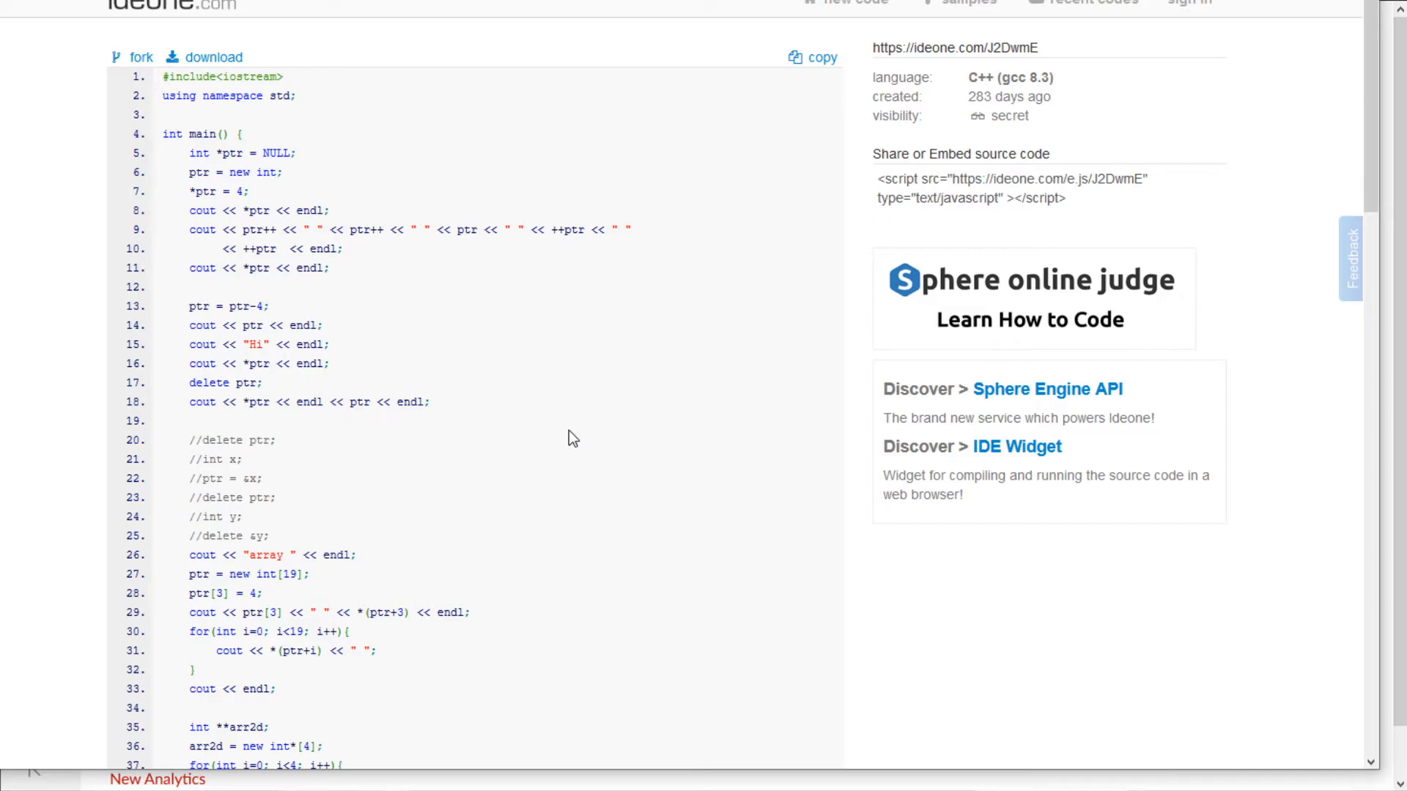
# - Look over the ideone code's visibility details, then close it to return to Canvas
pyautogui.scroll(-15, 508, 353)
pyautogui.scroll(15, 613, 194)
pyautogui.moveTo(1015, 112); pyautogui.dragTo(993, 97)
pyautogui.hotkey('ctrl', 'w')
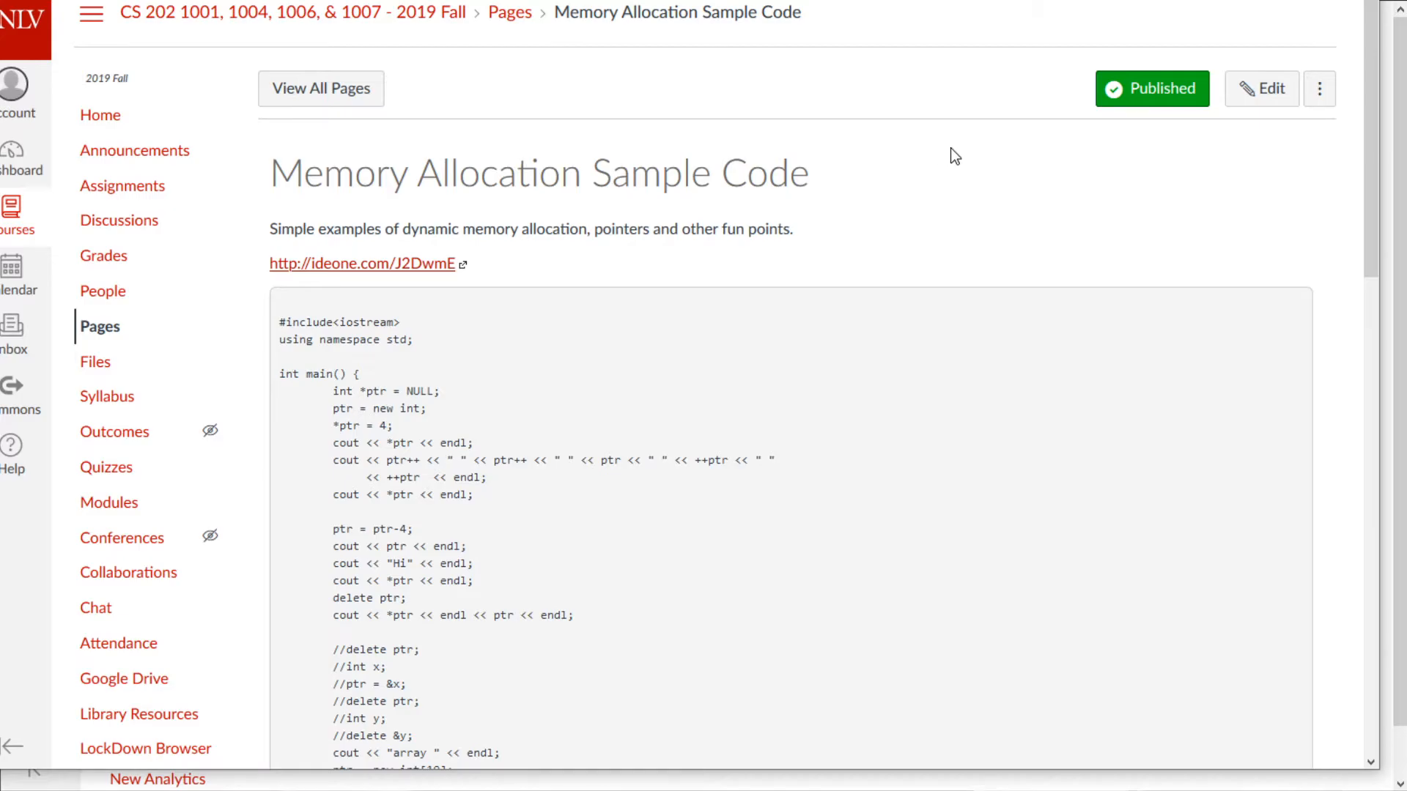
# - From Modules, open Assignment 5: Dynamic Allocation of First Assignment and read through it
pyautogui.scroll(-15, 604, 220)
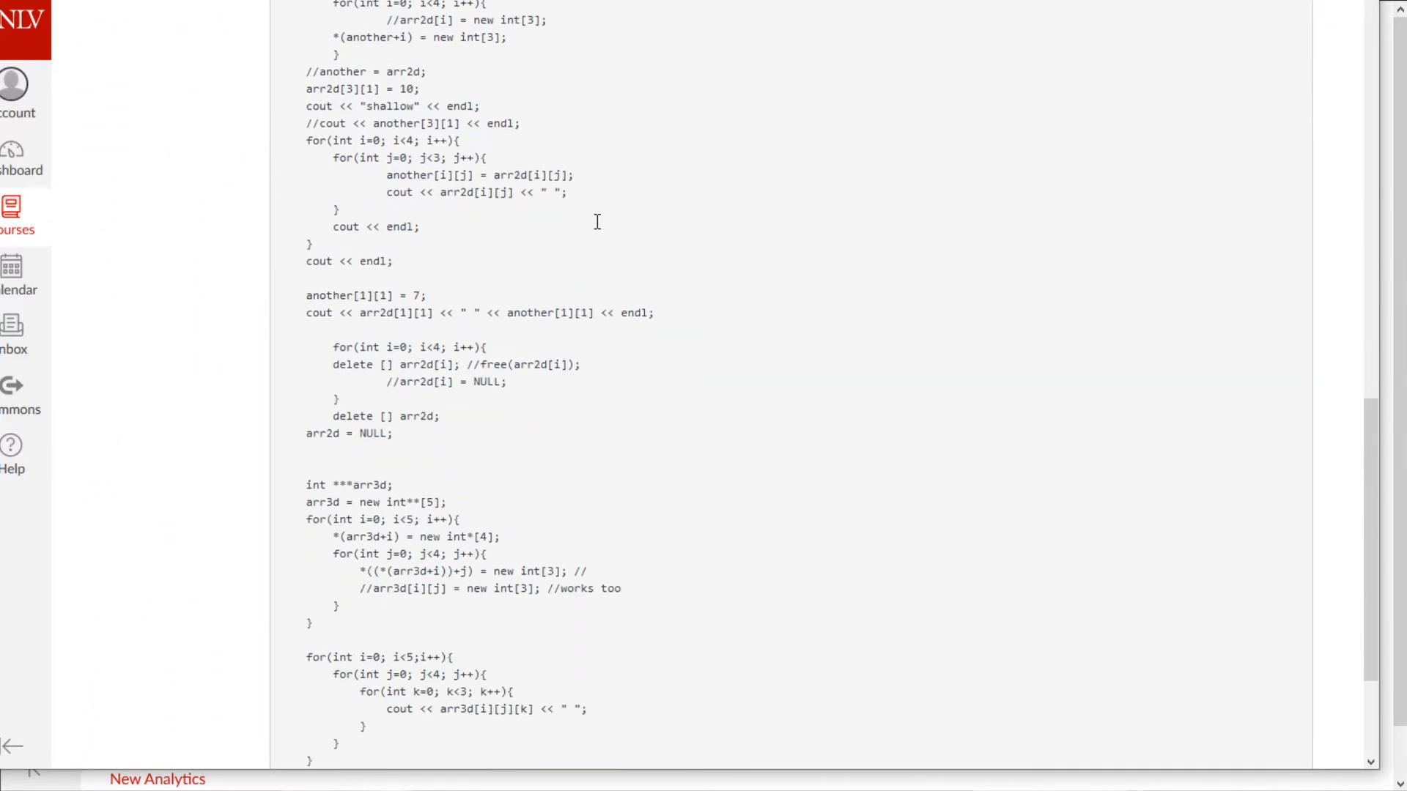
pyautogui.scroll(15, 565, 562)
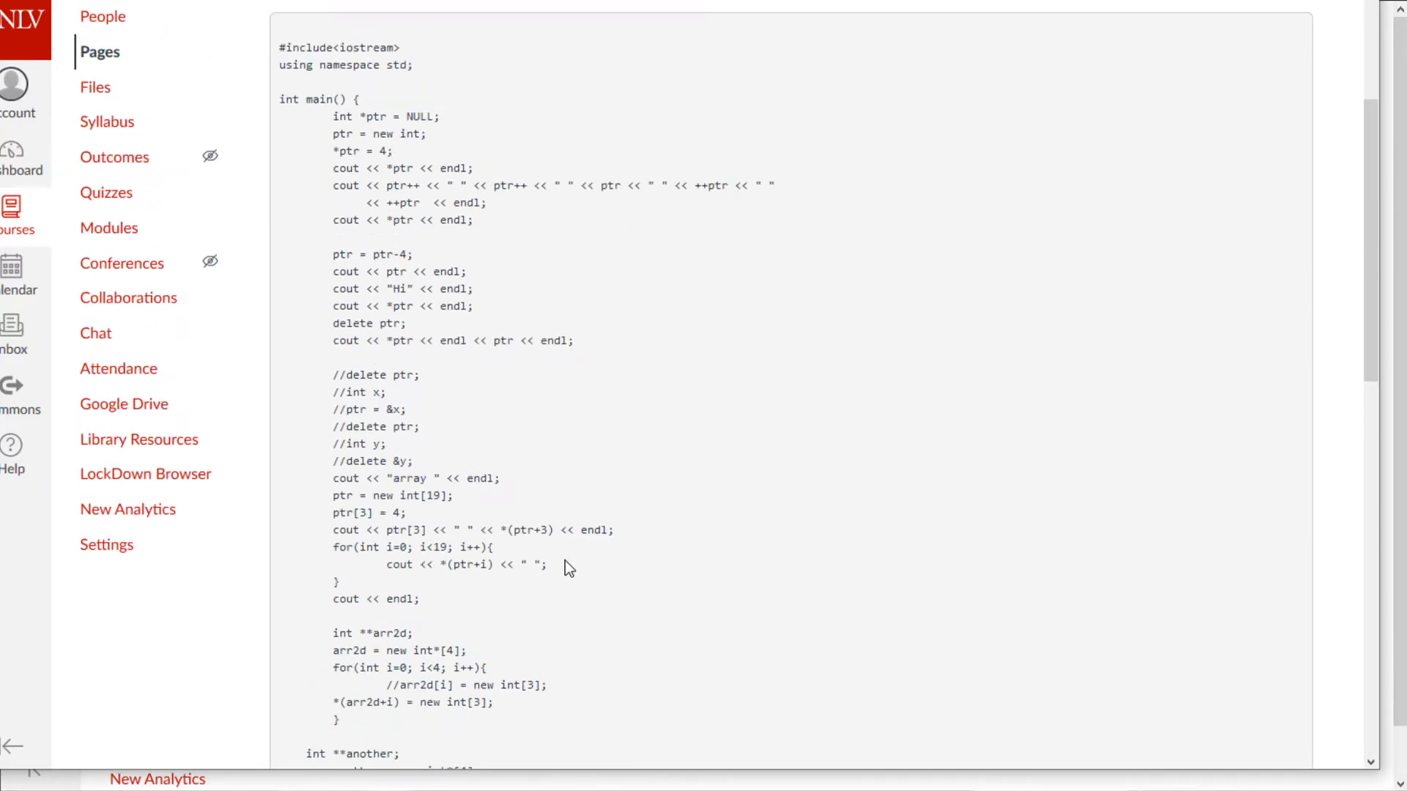
pyautogui.hotkey('alt', 'Left')
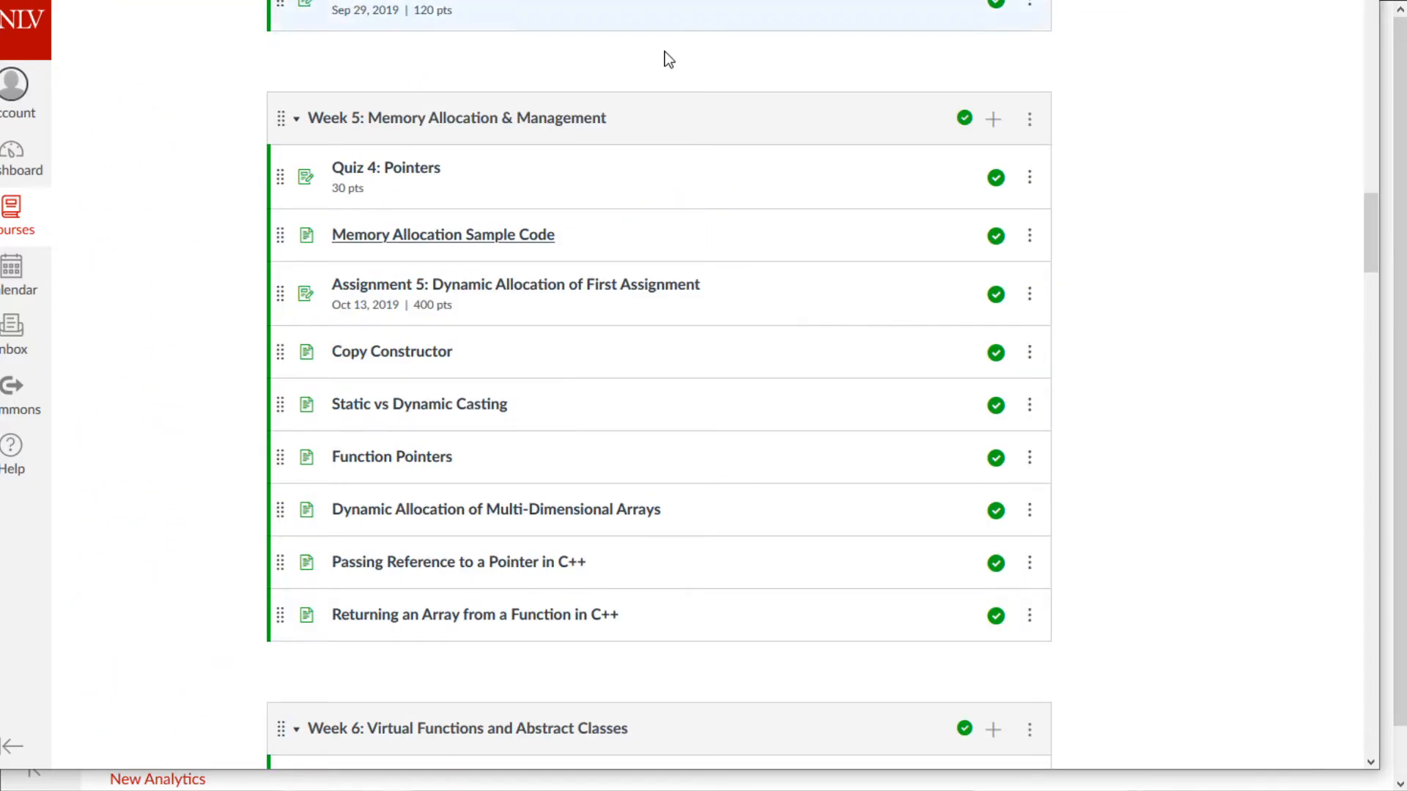
pyautogui.click(576, 300)
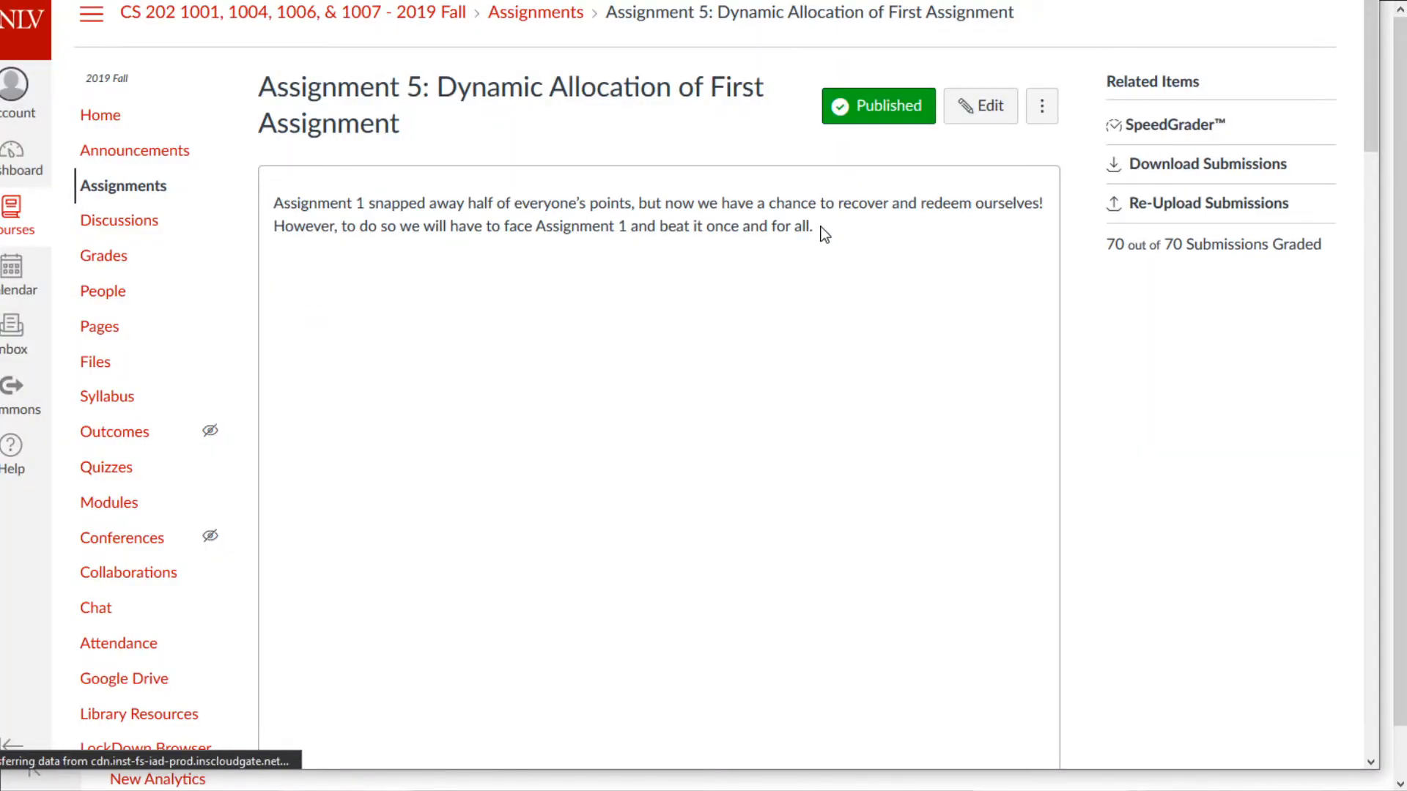
pyautogui.scroll(-15, 909, 296)
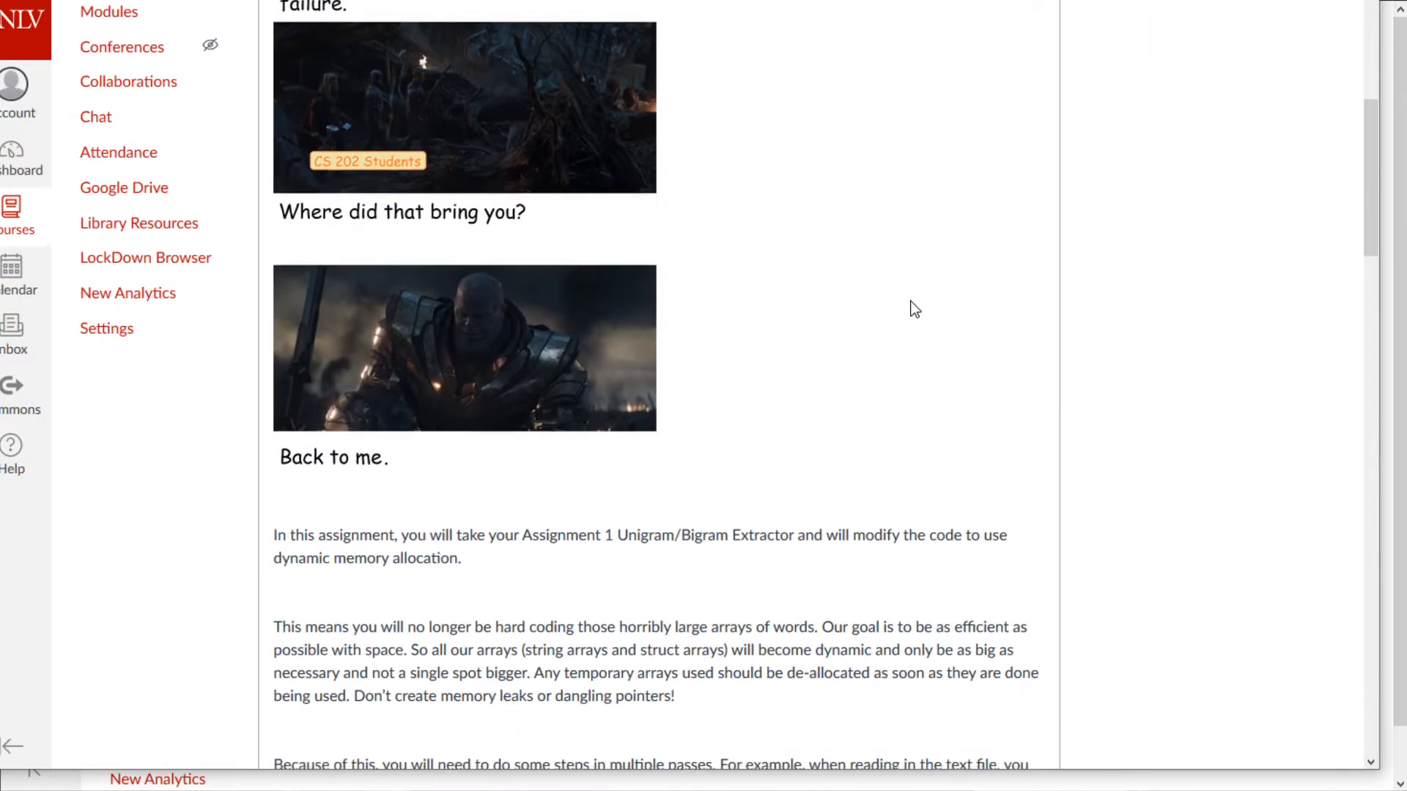
pyautogui.scroll(-10, 912, 307)
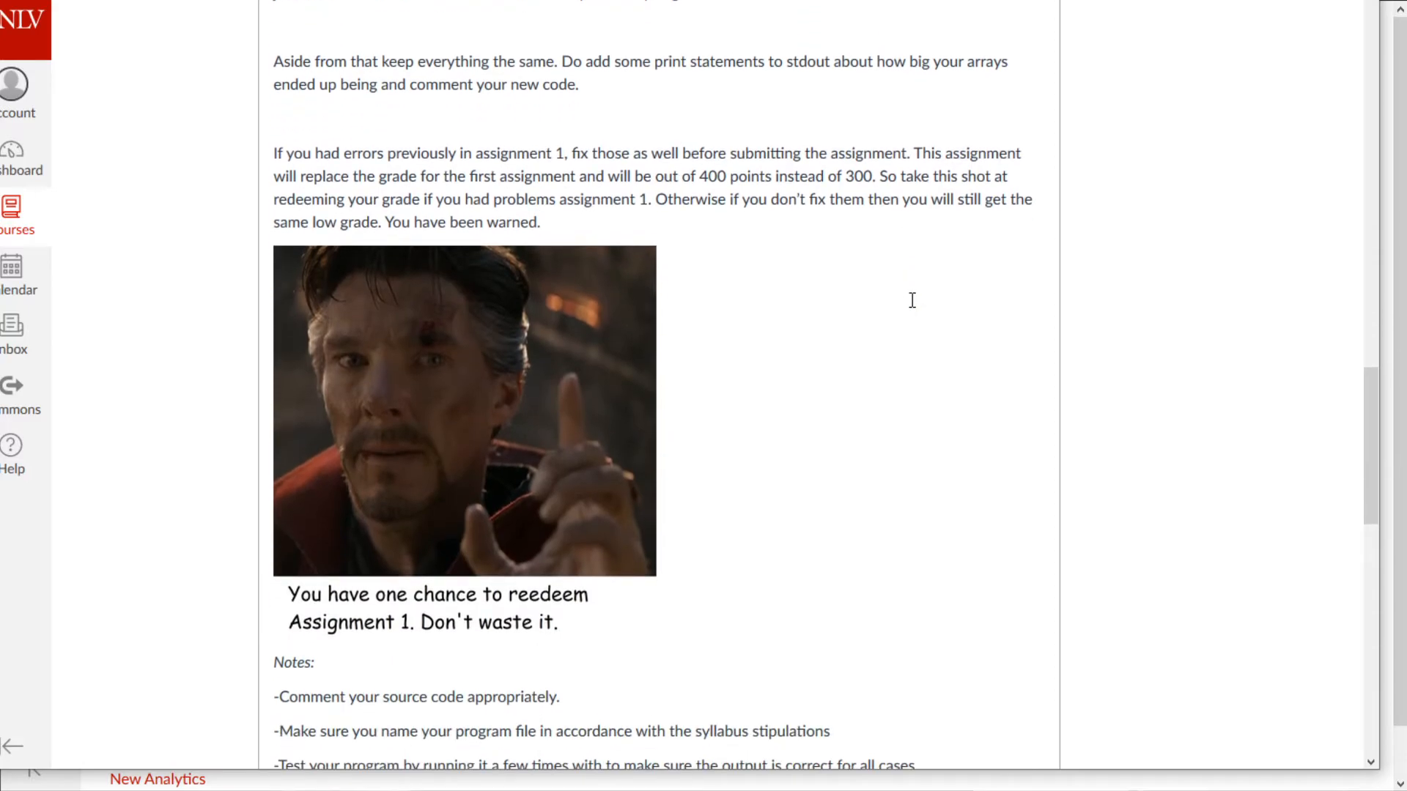
pyautogui.scroll(5, 736, 227)
pyautogui.scroll(12, 741, 228)
pyautogui.moveTo(392, 242); pyautogui.dragTo(554, 488)
pyautogui.scroll(-8, 547, 505)
pyautogui.scroll(-10, 547, 507)
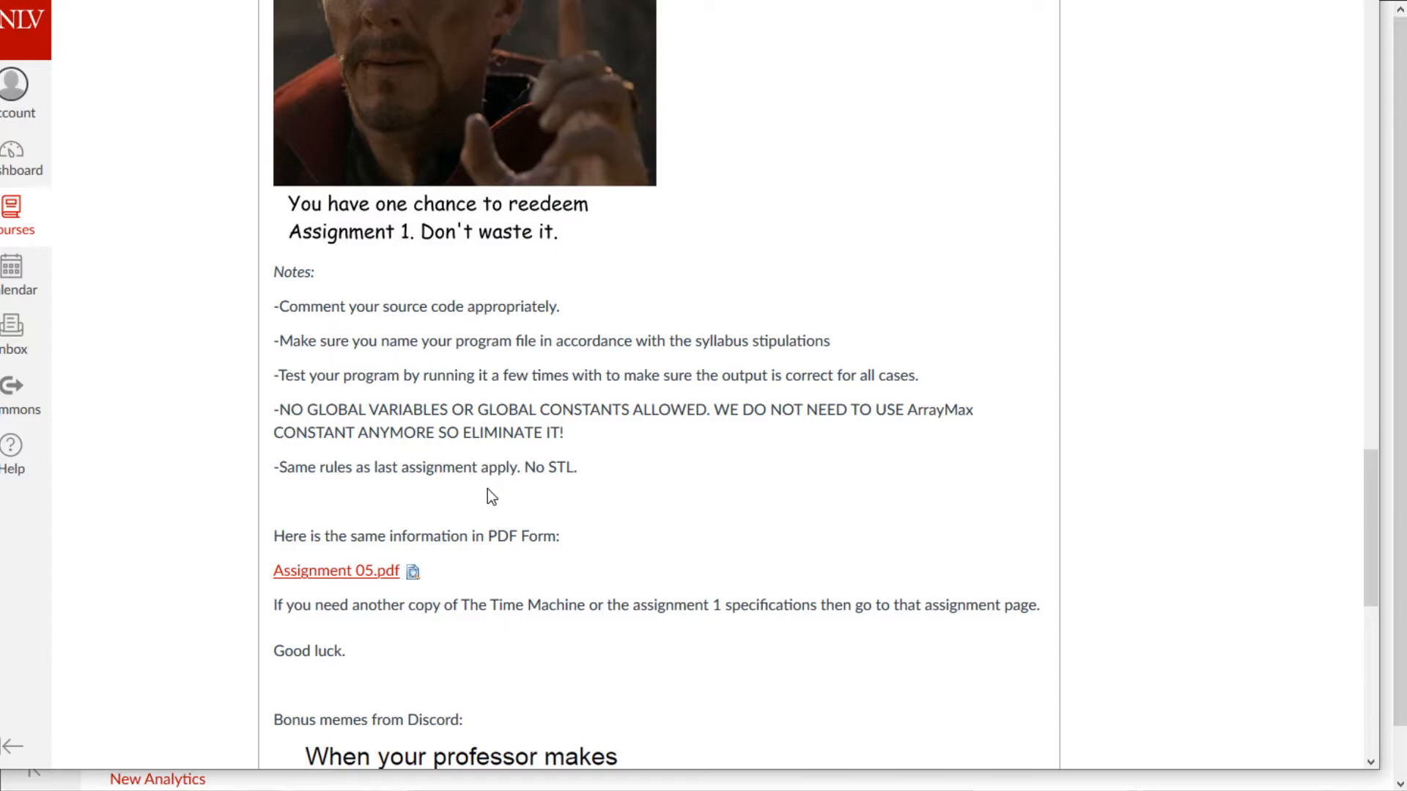
pyautogui.scroll(-3, 512, 477)
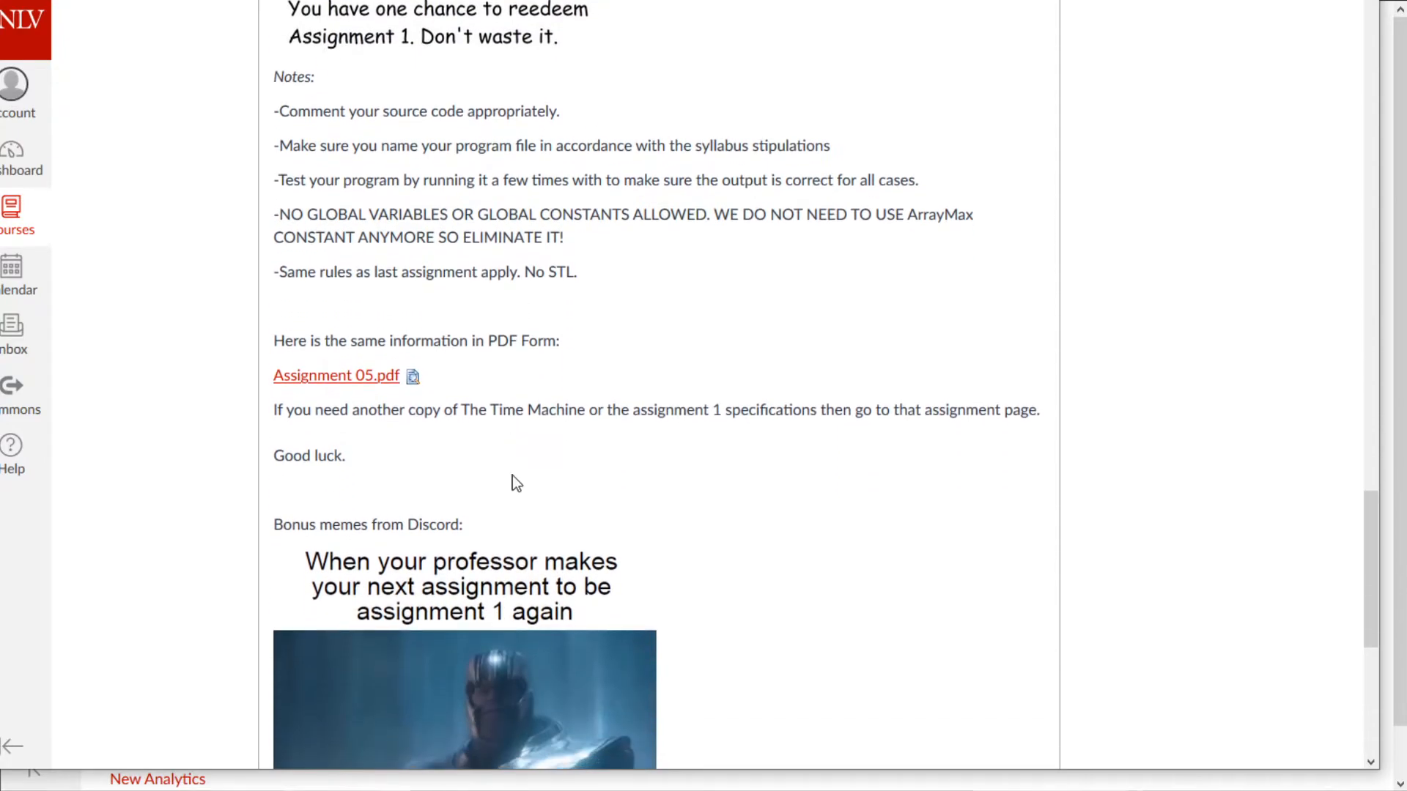
pyautogui.scroll(-4, 515, 346)
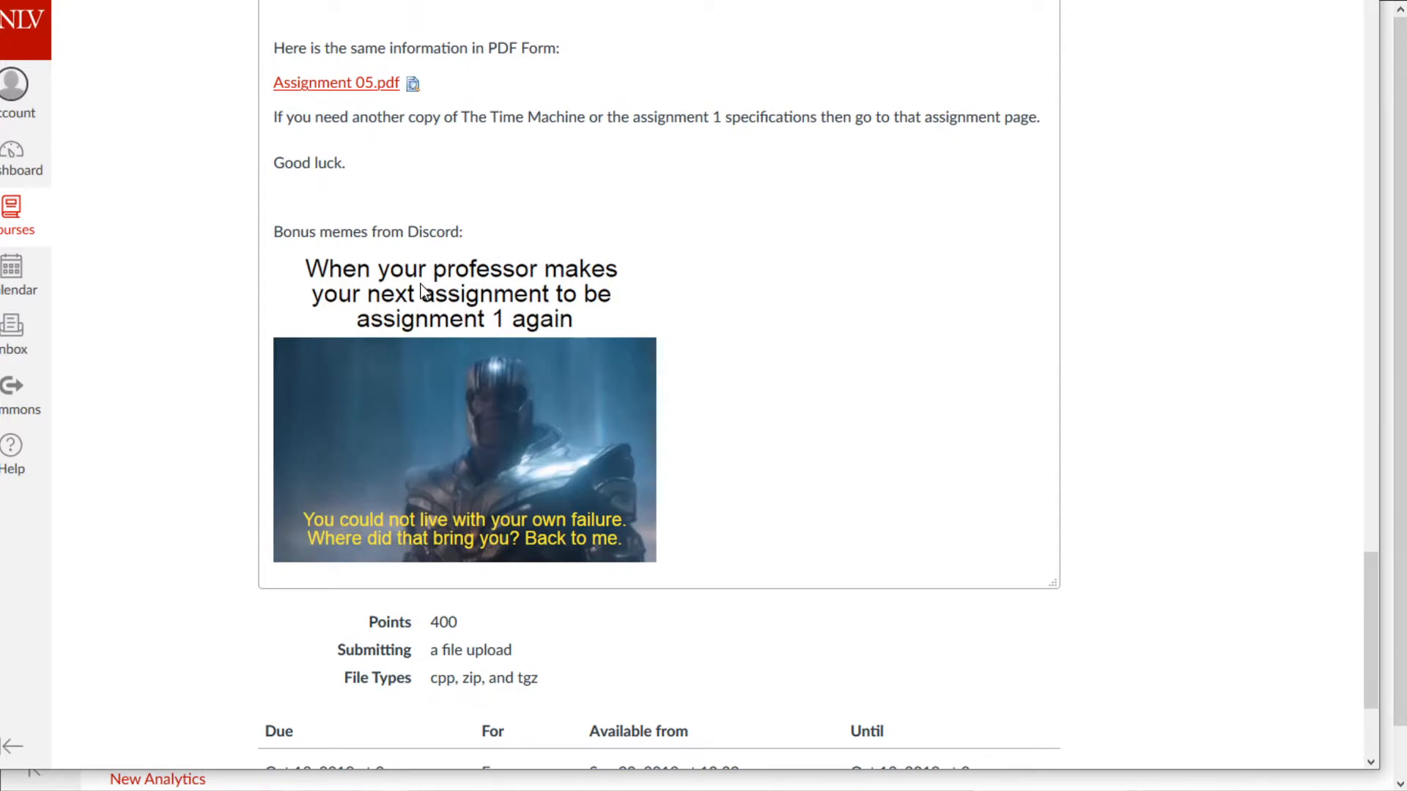
pyautogui.scroll(-3, 985, 308)
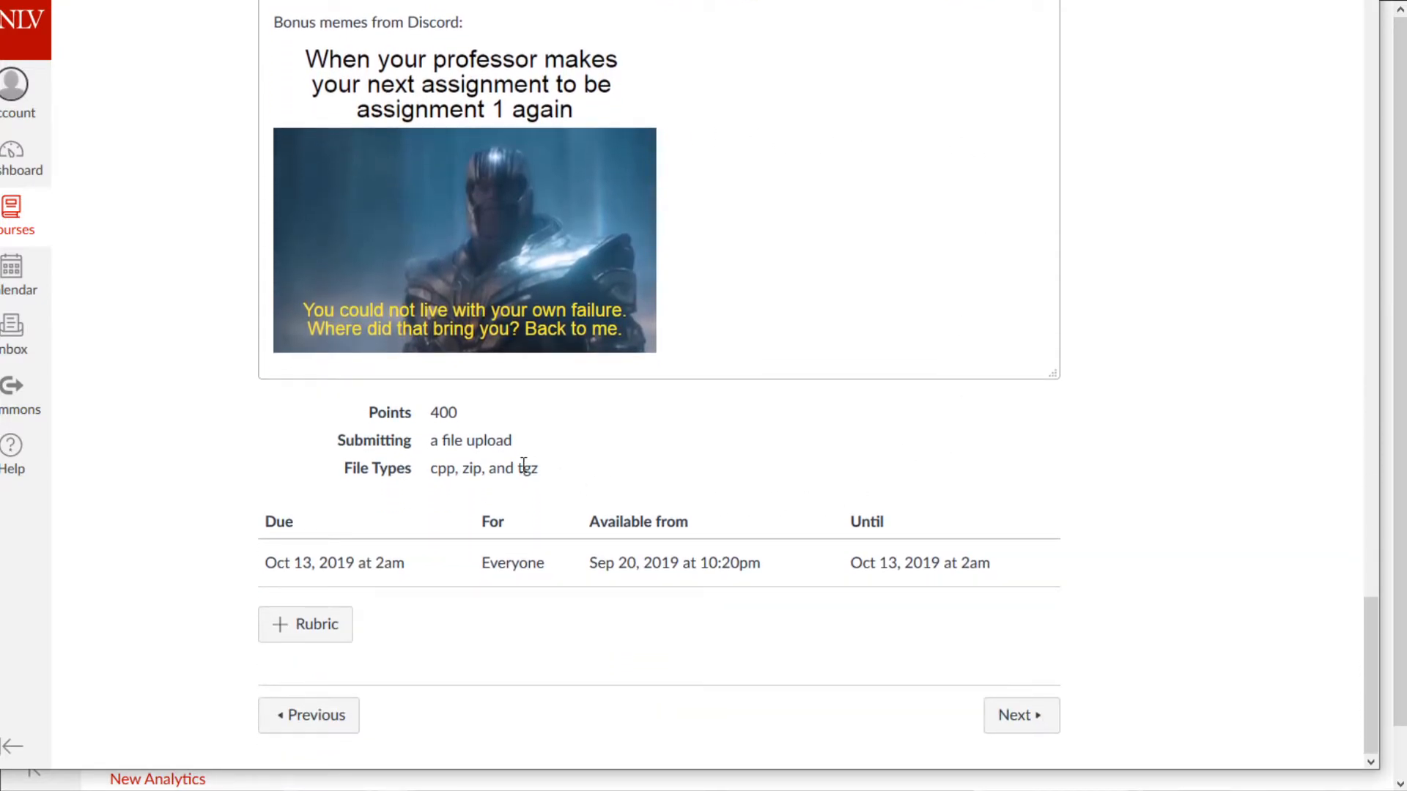
# - Check the allowed file types (cpp, zip, tgz), then go back to the Modules list
pyautogui.moveTo(540, 472); pyautogui.dragTo(433, 471)
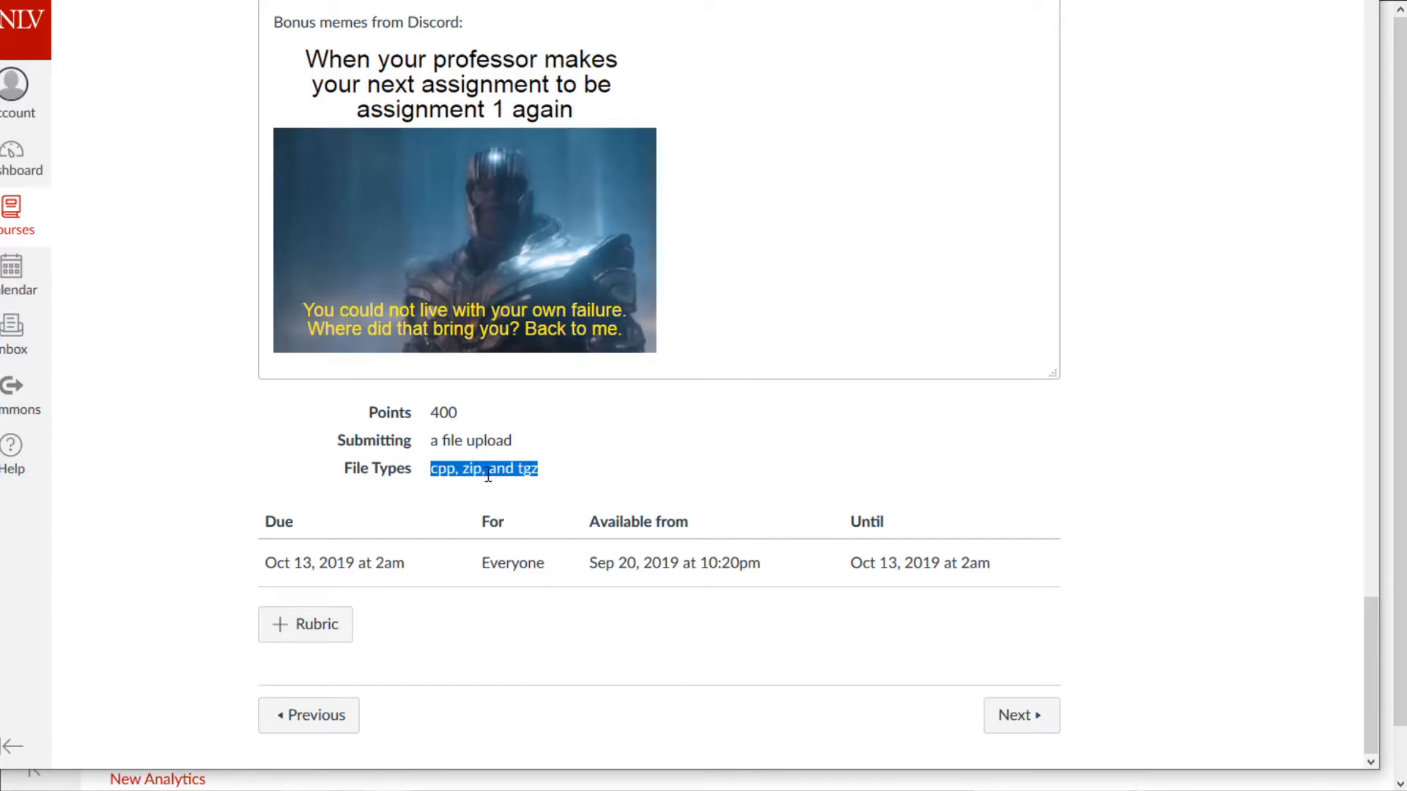
pyautogui.middleClick(554, 467)
pyautogui.scroll(20, 554, 467)
pyautogui.middleClick(246, 81)
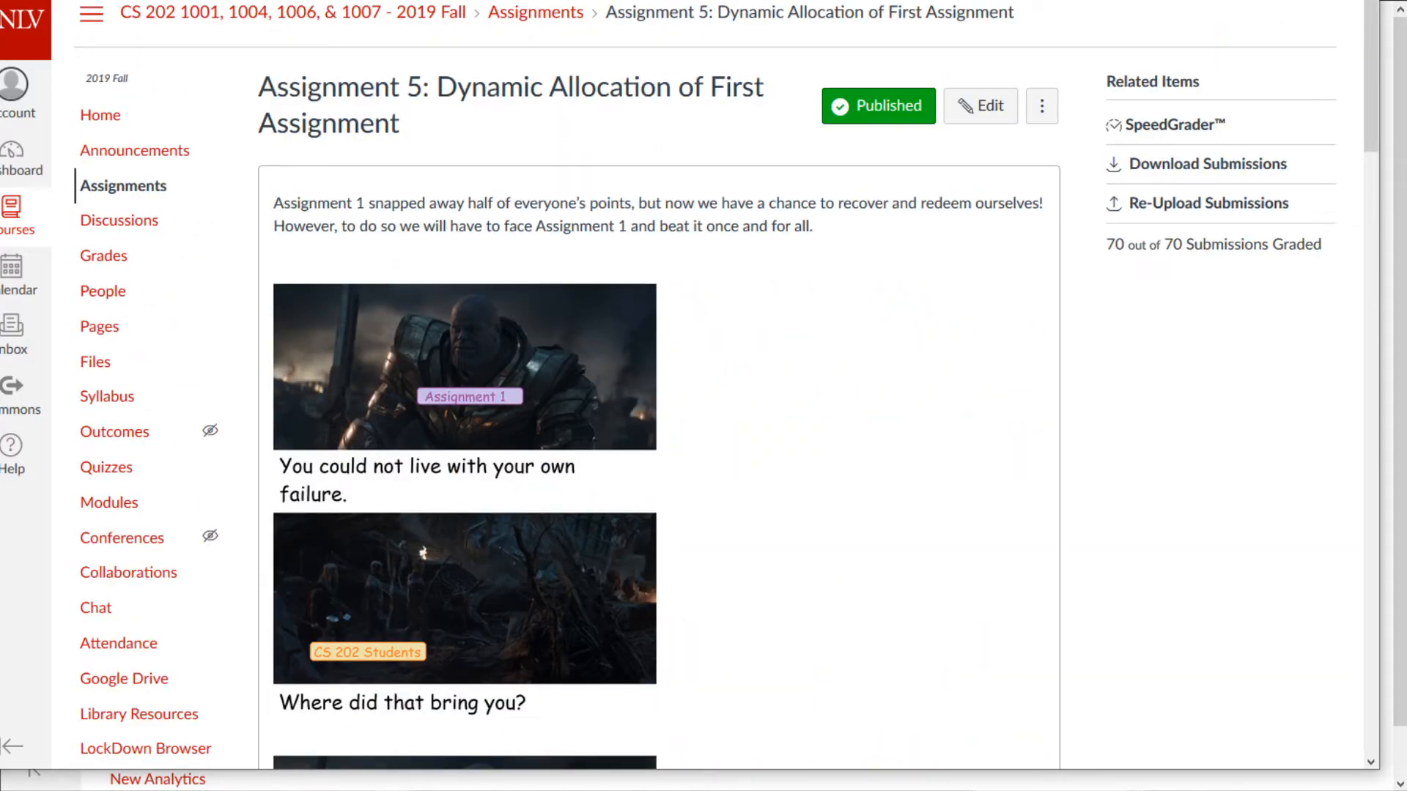
pyautogui.hotkey('alt', 'Left')
pyautogui.scroll(-15, 747, 366)
pyautogui.scroll(-8, 750, 375)
pyautogui.middleClick(1146, 572)
pyautogui.middleClick(488, 192)
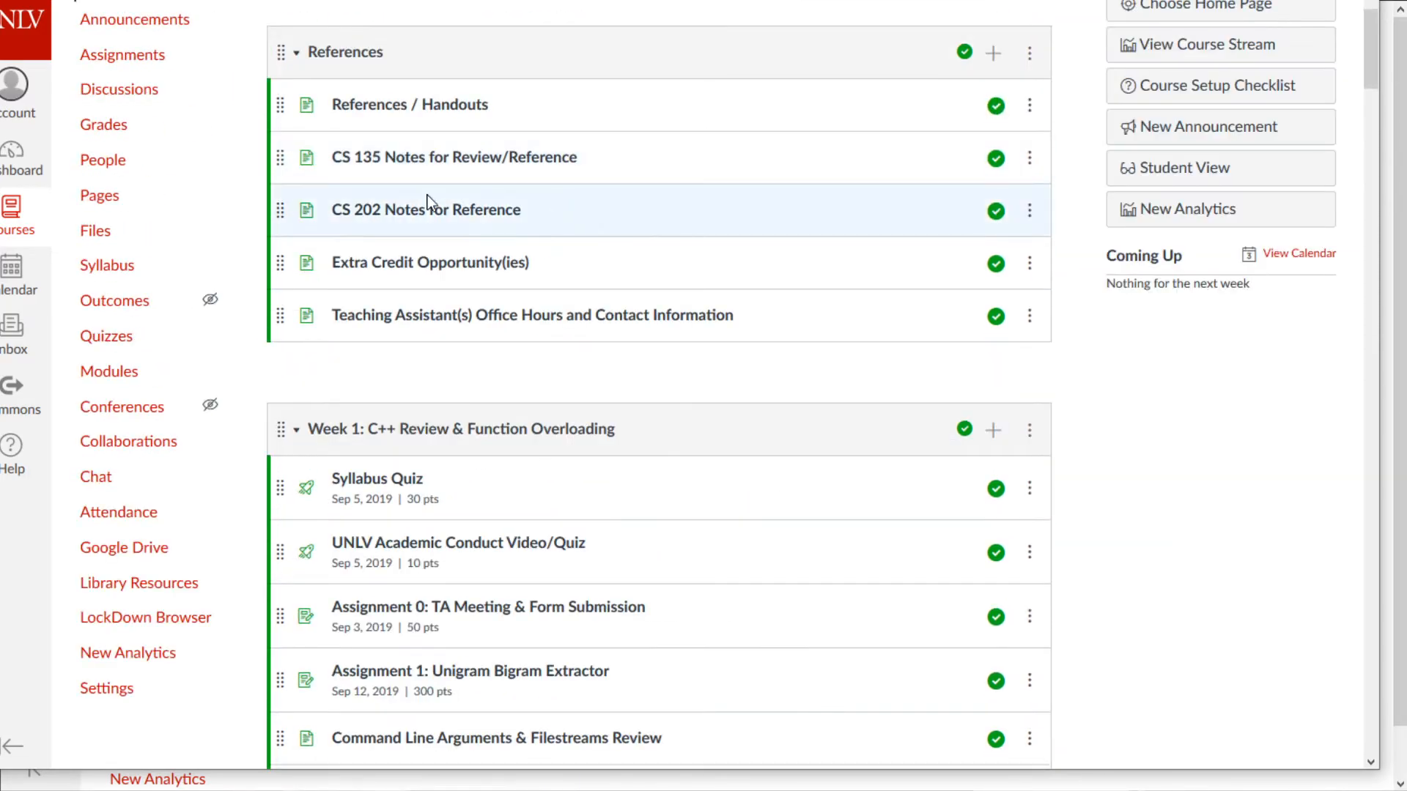
# - Browse the old course's Assignments list
pyautogui.click(117, 55)
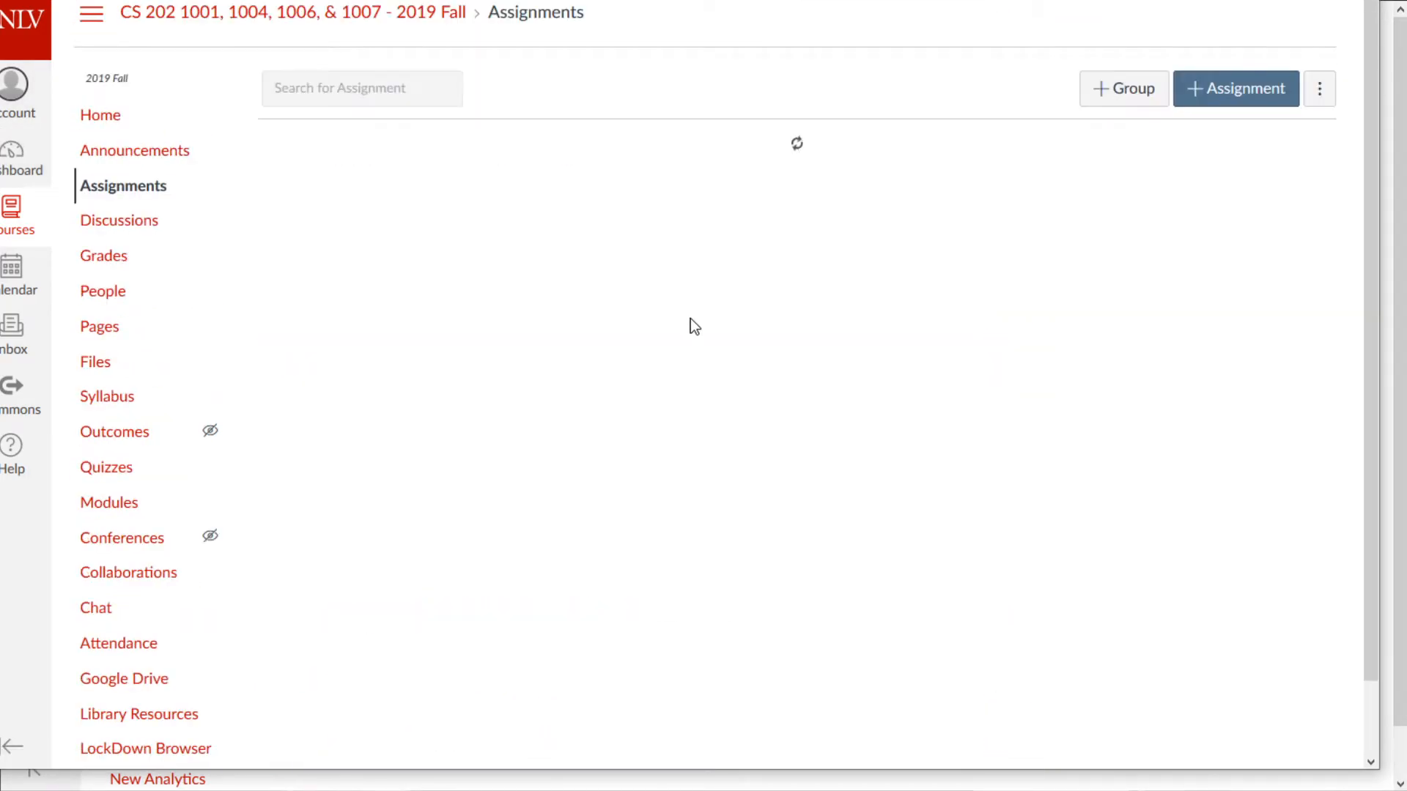
pyautogui.scroll(-1, 448, 252)
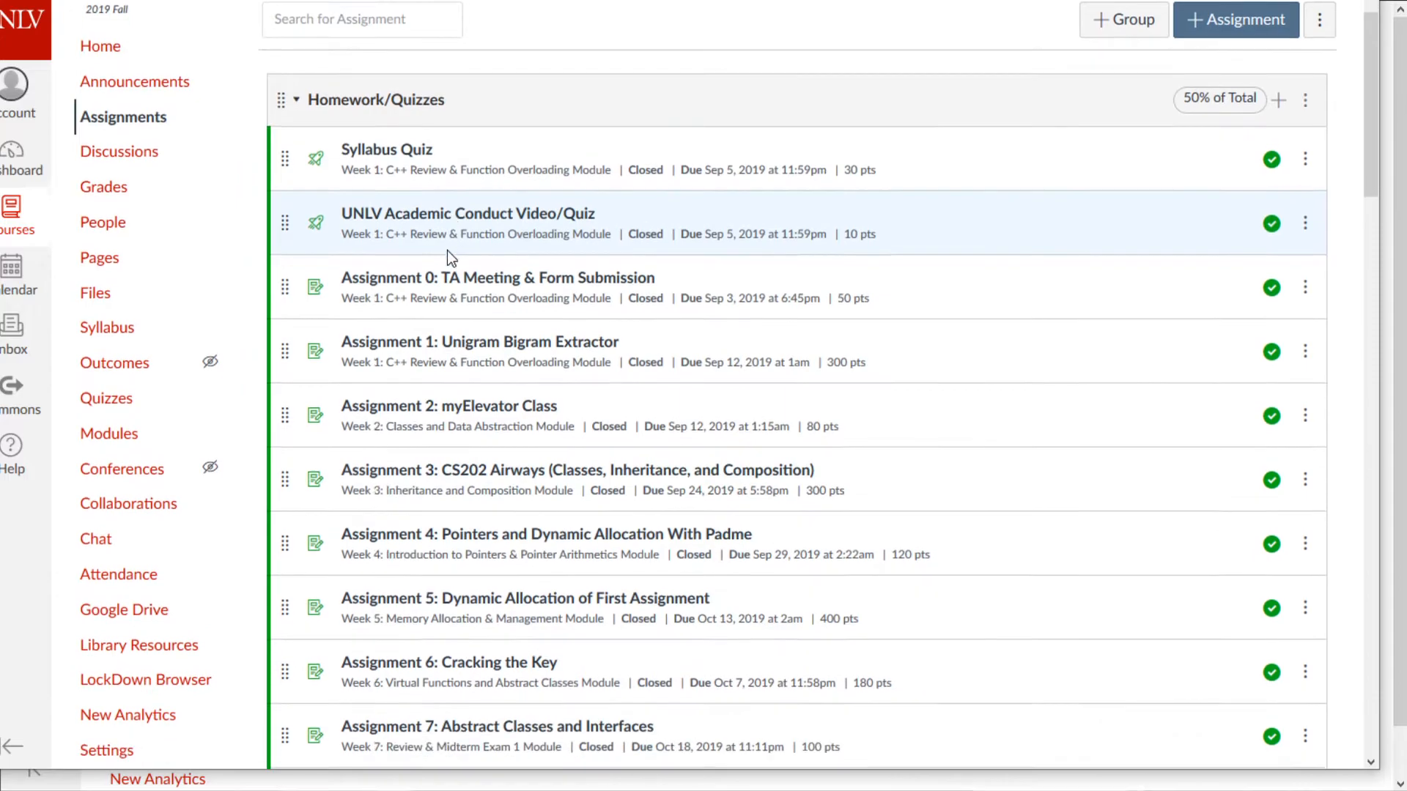
pyautogui.scroll(-10, 447, 294)
pyautogui.scroll(12, 451, 314)
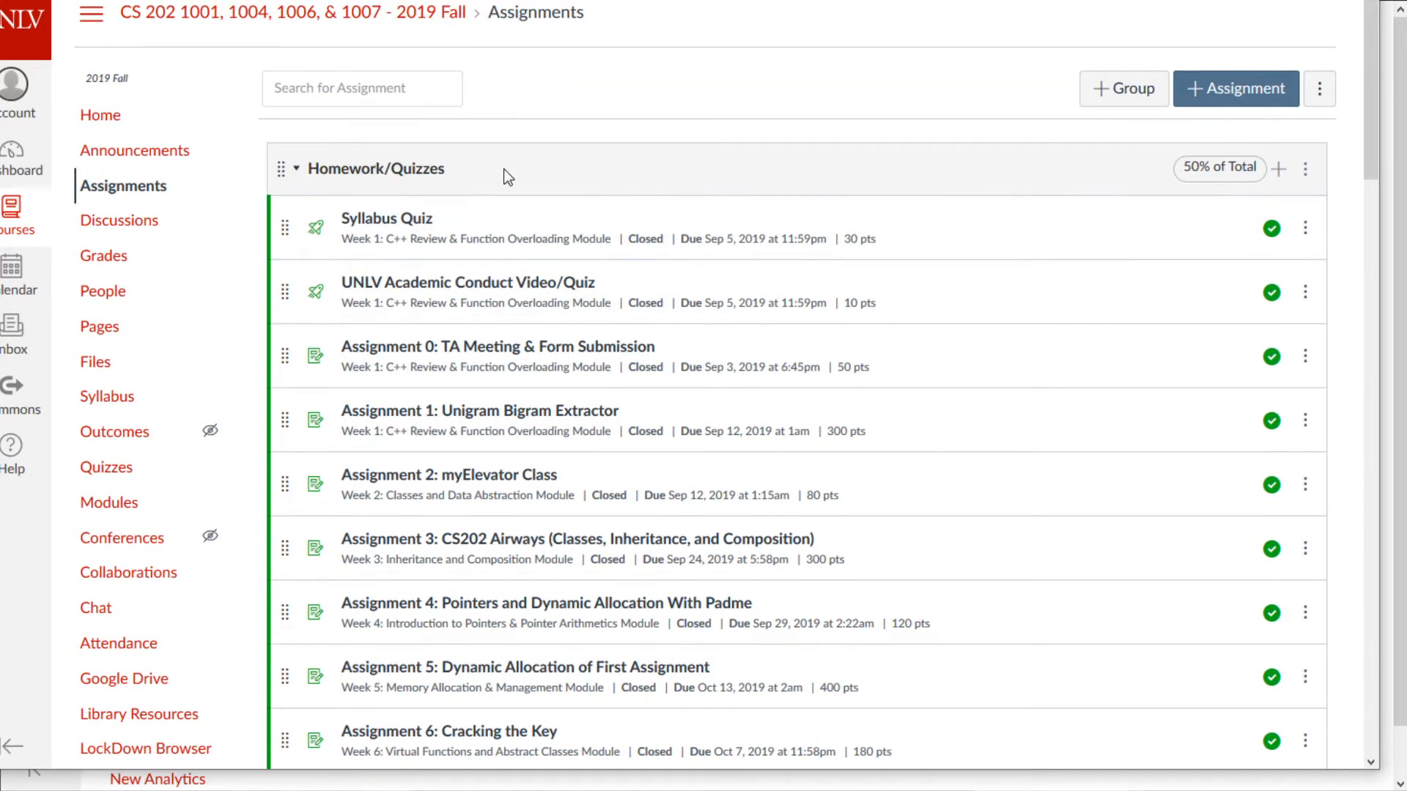
pyautogui.scroll(-20, 1142, 286)
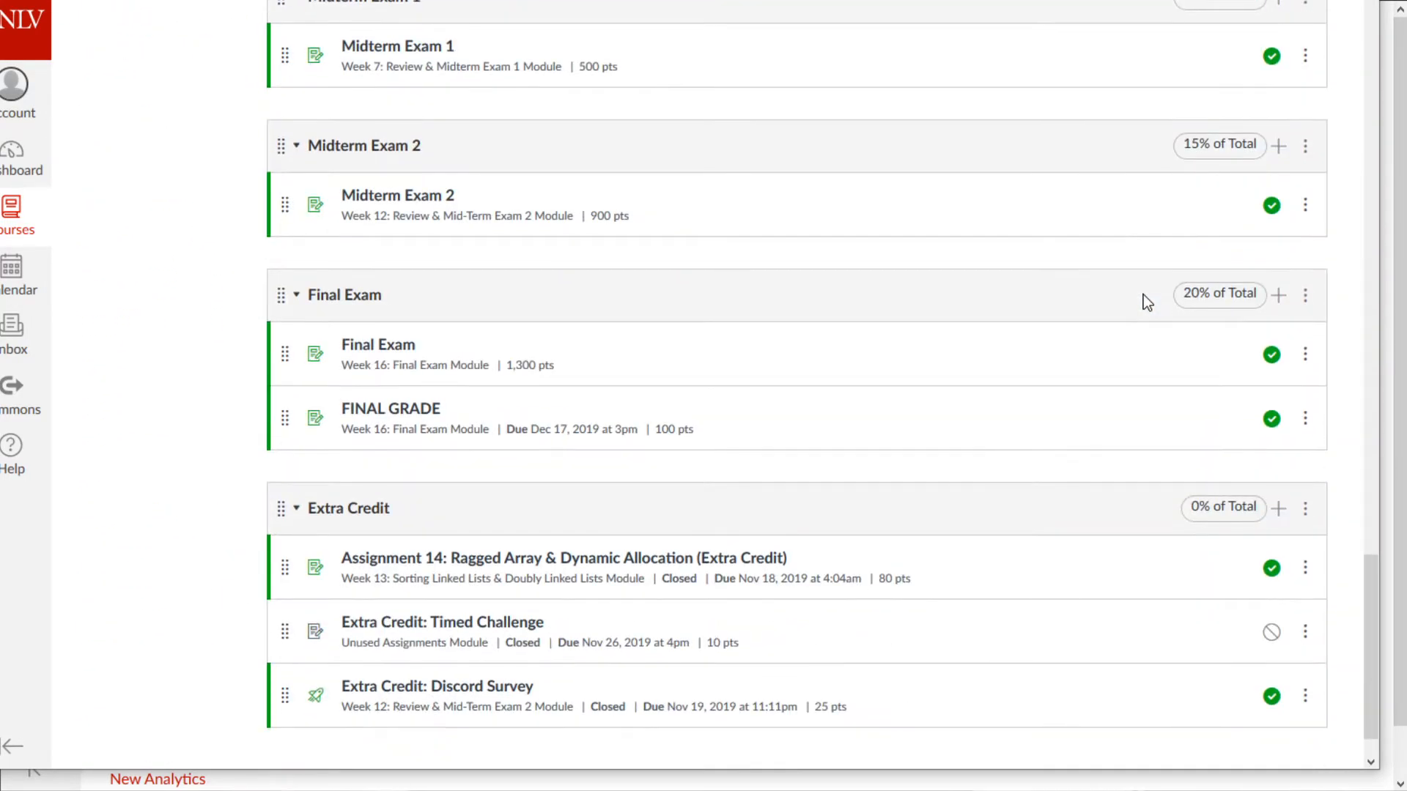
pyautogui.scroll(3, 1144, 295)
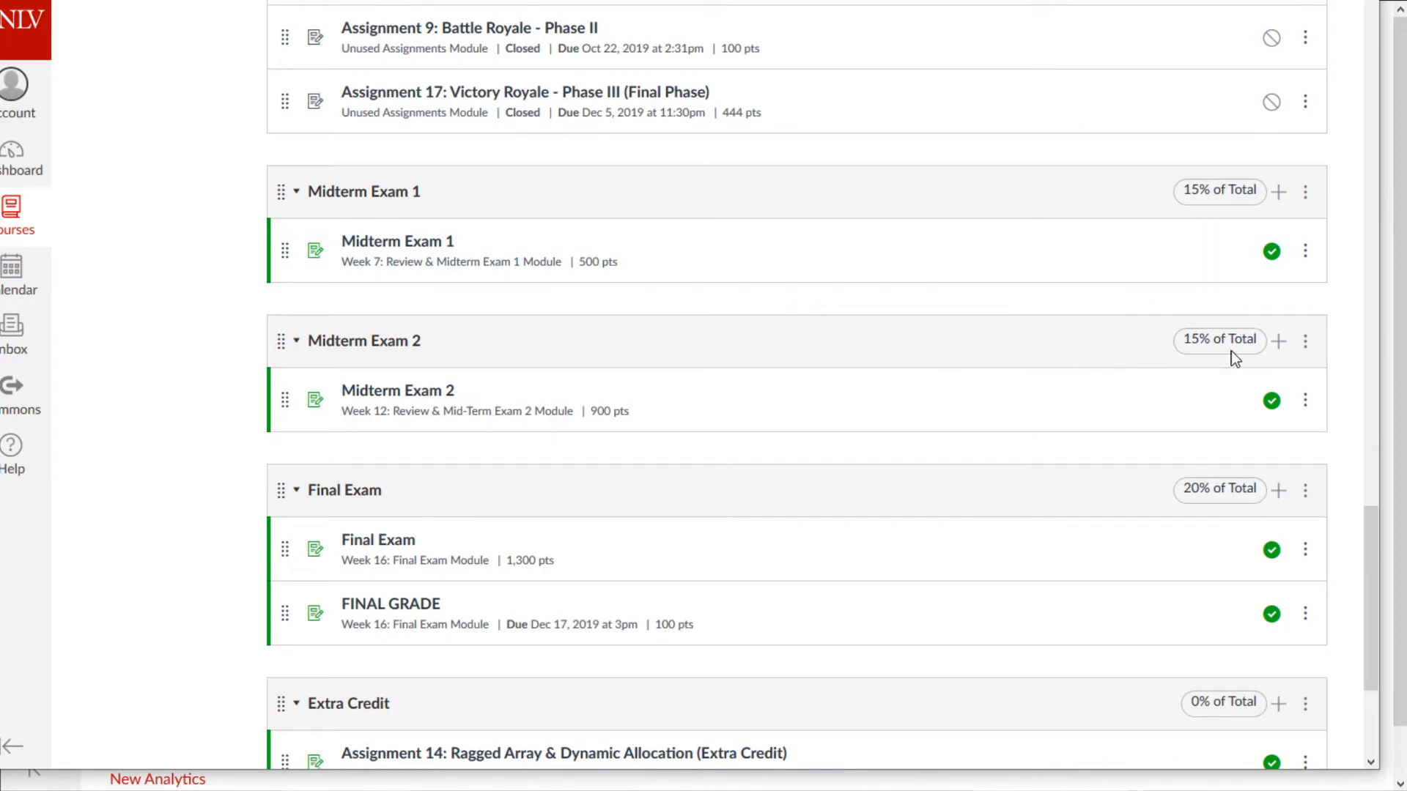
pyautogui.scroll(-3, 1173, 506)
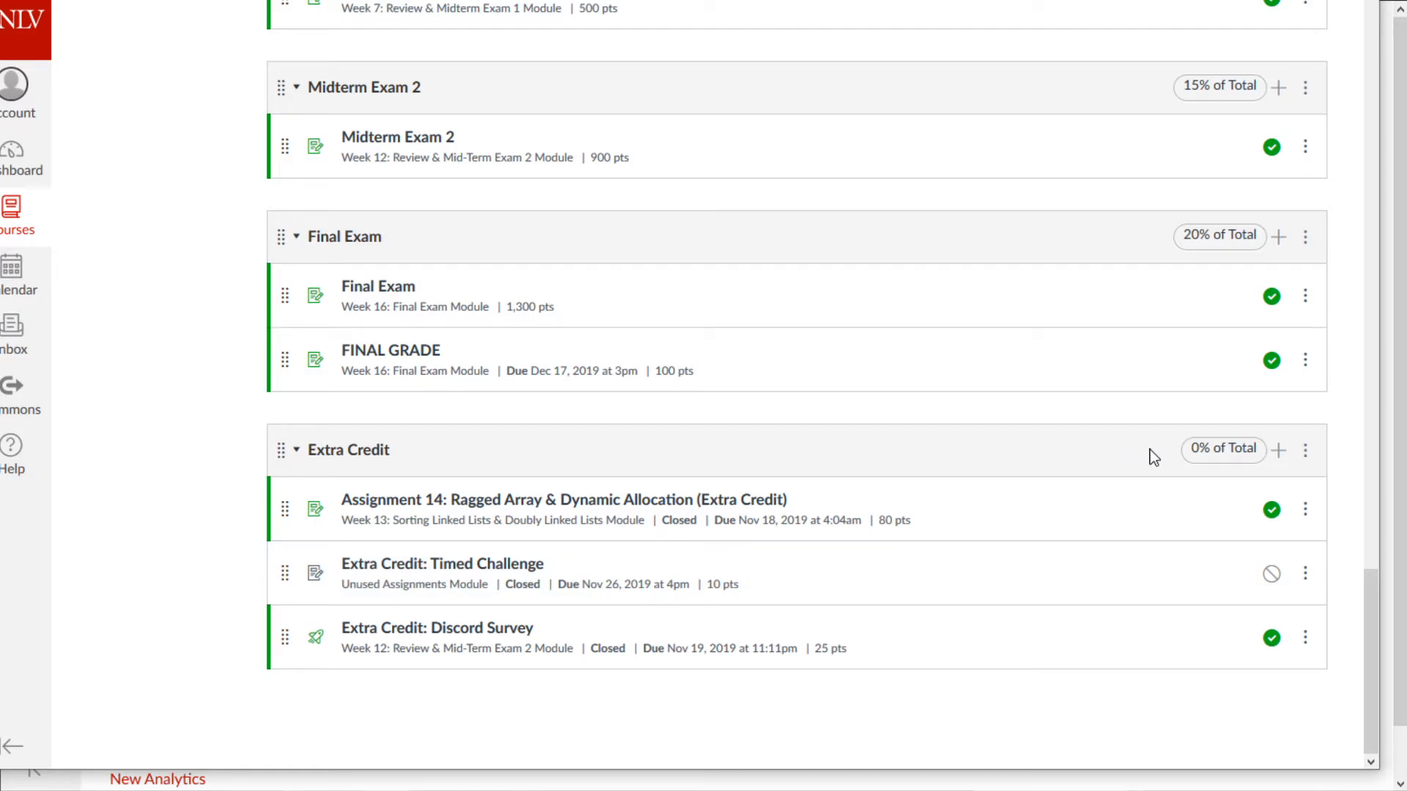
pyautogui.scroll(20, 769, 367)
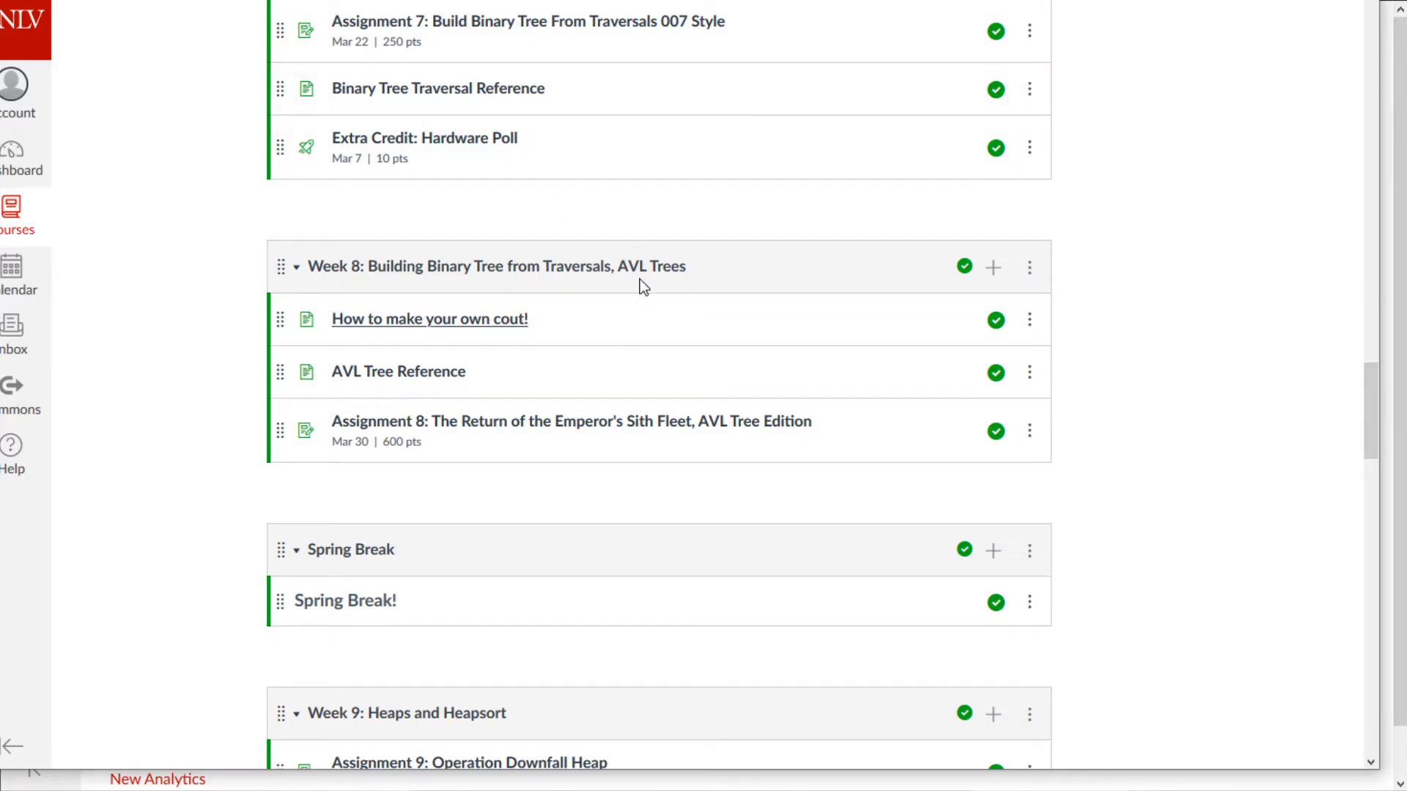
pyautogui.scroll(7, 660, 396)
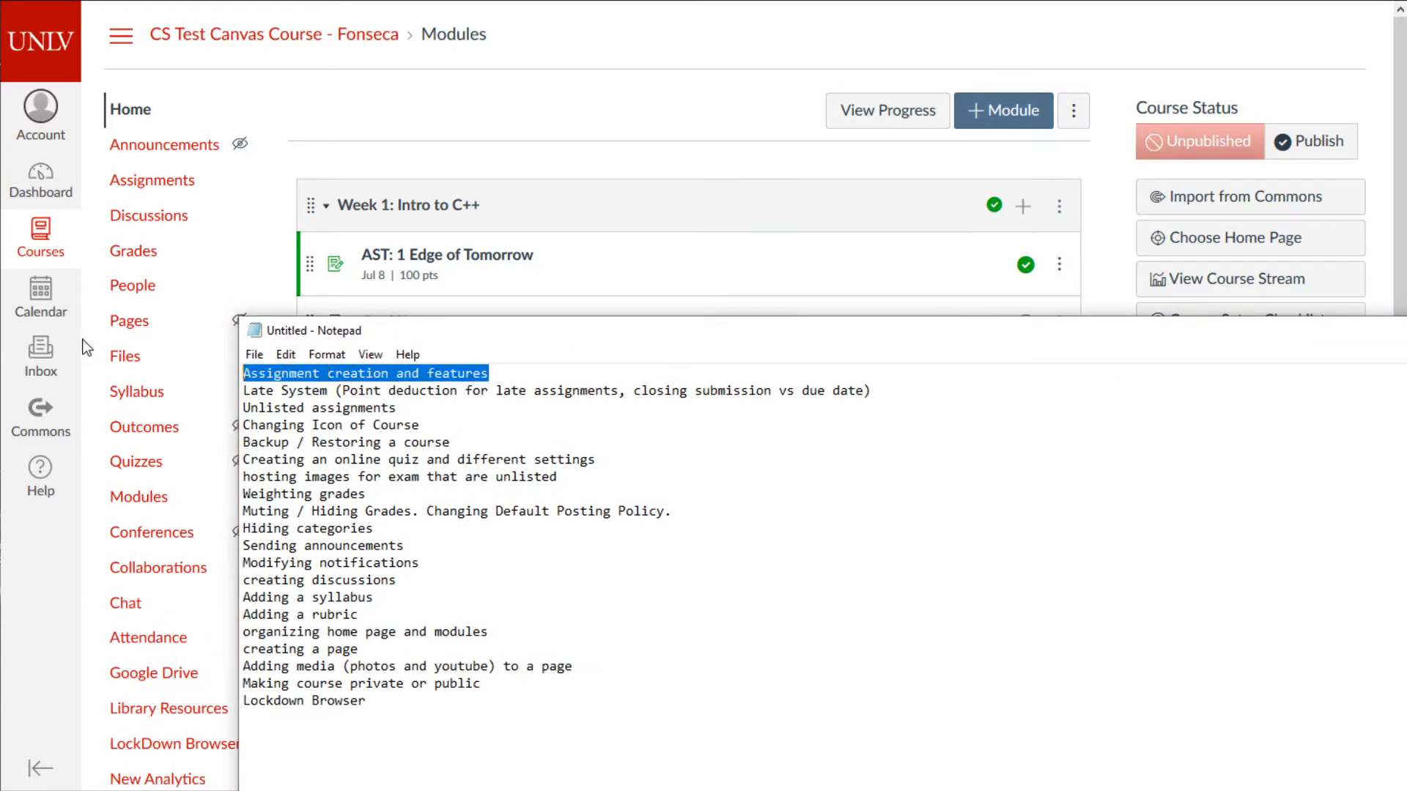
# - Delete the 'Assignment creation and features' and 'Unlisted assignments' lines from the Notepad topics
pyautogui.press('Delete')
pyautogui.press('Delete')
pyautogui.moveTo(242, 407); pyautogui.dragTo(211, 389)
pyautogui.click(429, 389)
pyautogui.press('Delete')
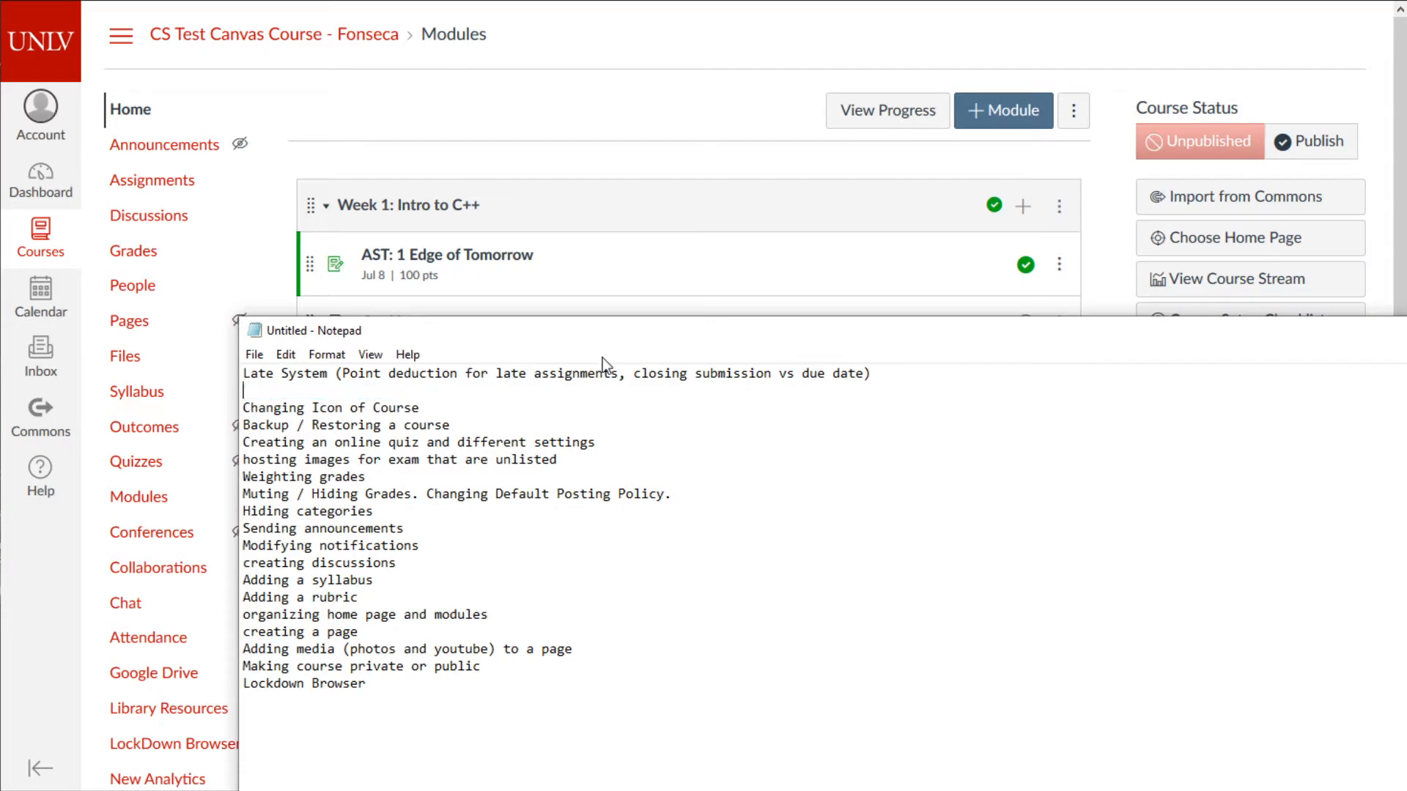
# - Publish the Week 1 Cookies page and open it in the editor
pyautogui.click(1024, 321)
pyautogui.click(1025, 376)
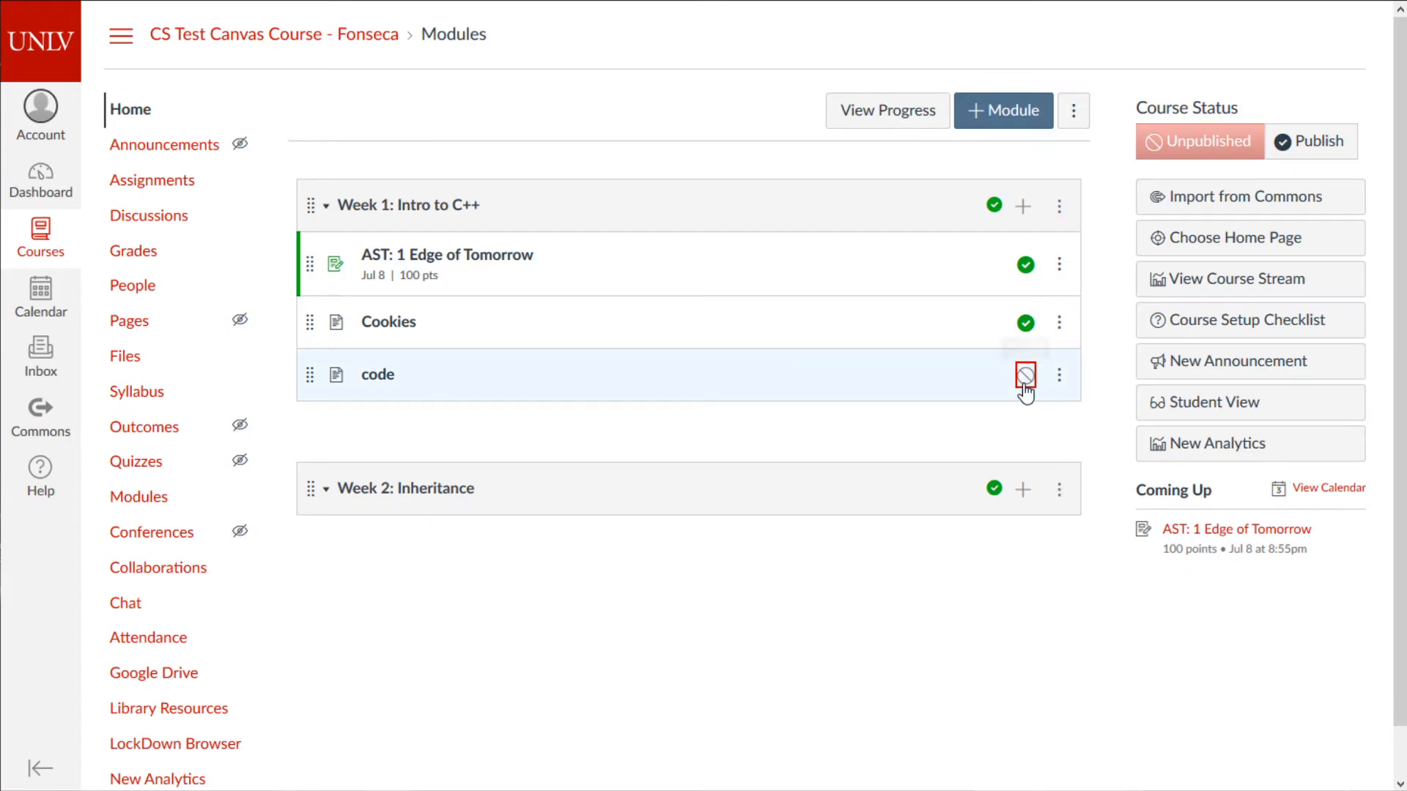
pyautogui.click(369, 330)
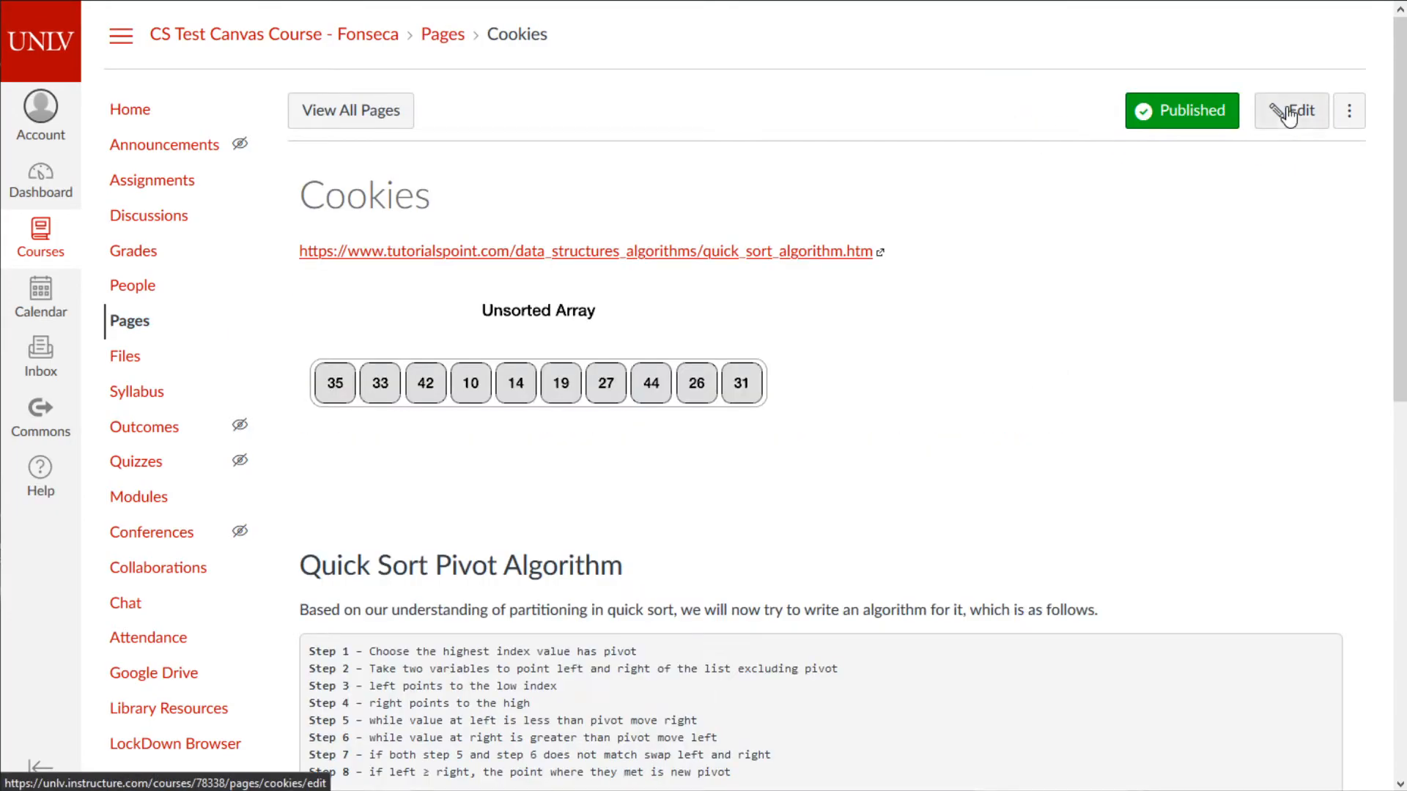
pyautogui.click(1288, 115)
pyautogui.scroll(-2, 1093, 605)
pyautogui.scroll(2, 1138, 597)
pyautogui.scroll(-2, 971, 569)
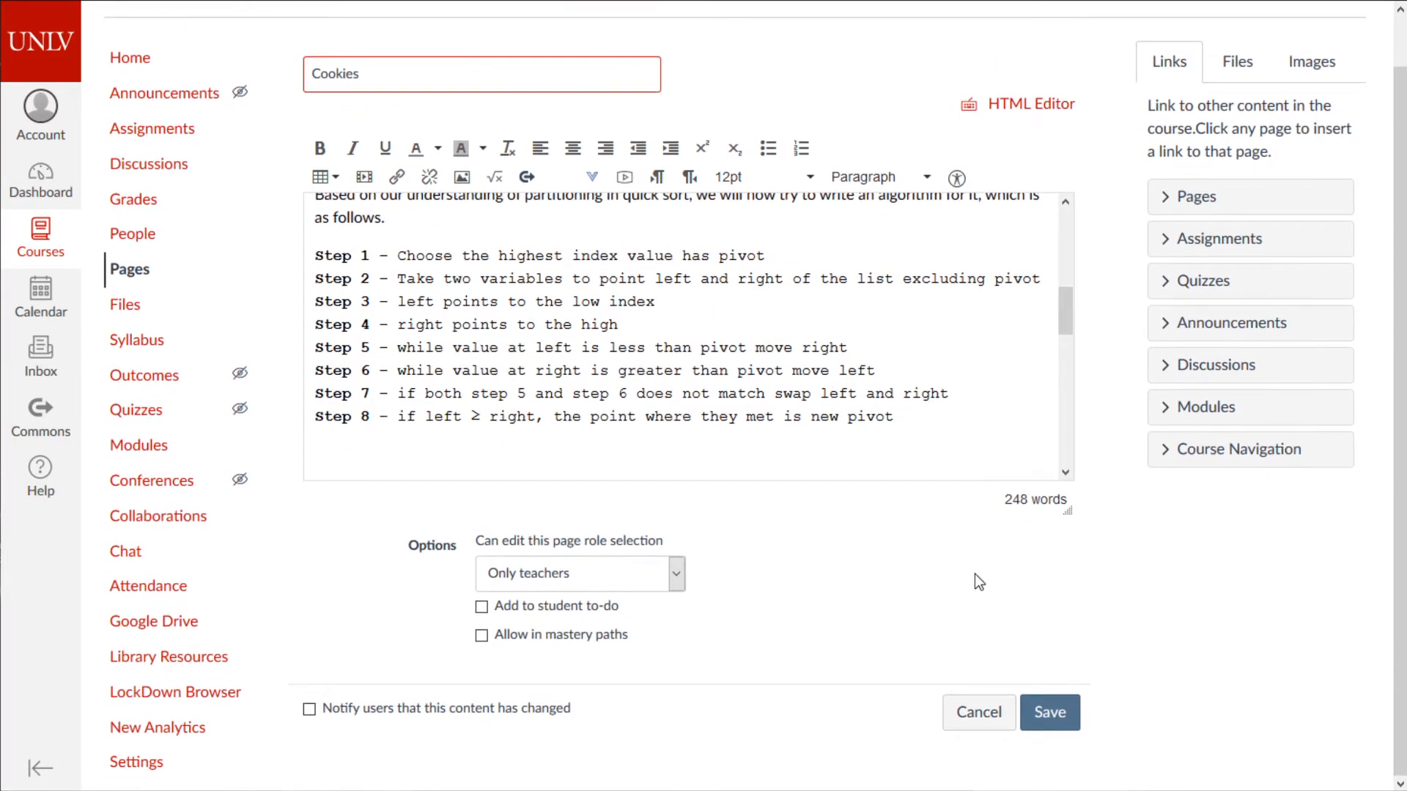
pyautogui.scroll(1, 870, 578)
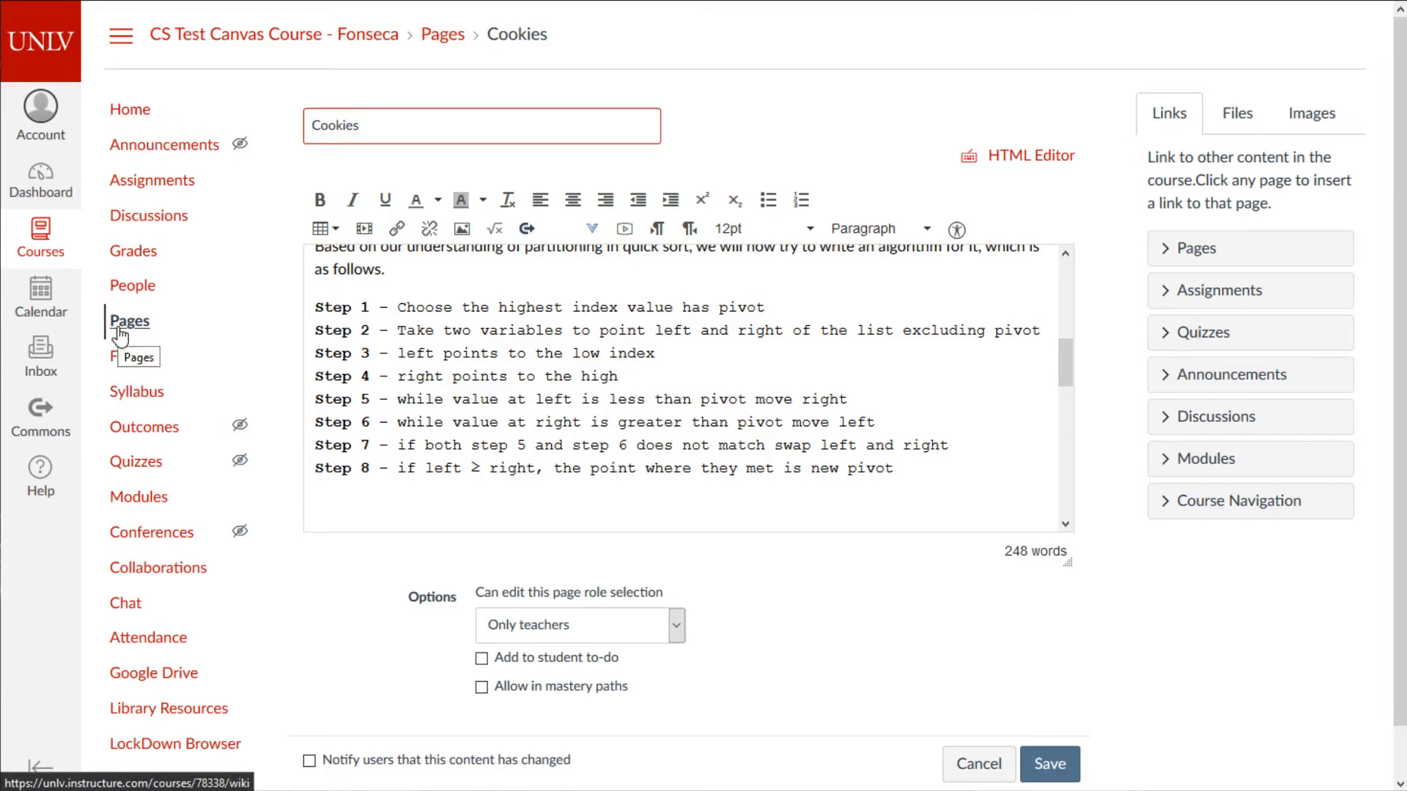
# - Return to the course home and enlarge the Notepad topic notes over it
pyautogui.click(129, 110)
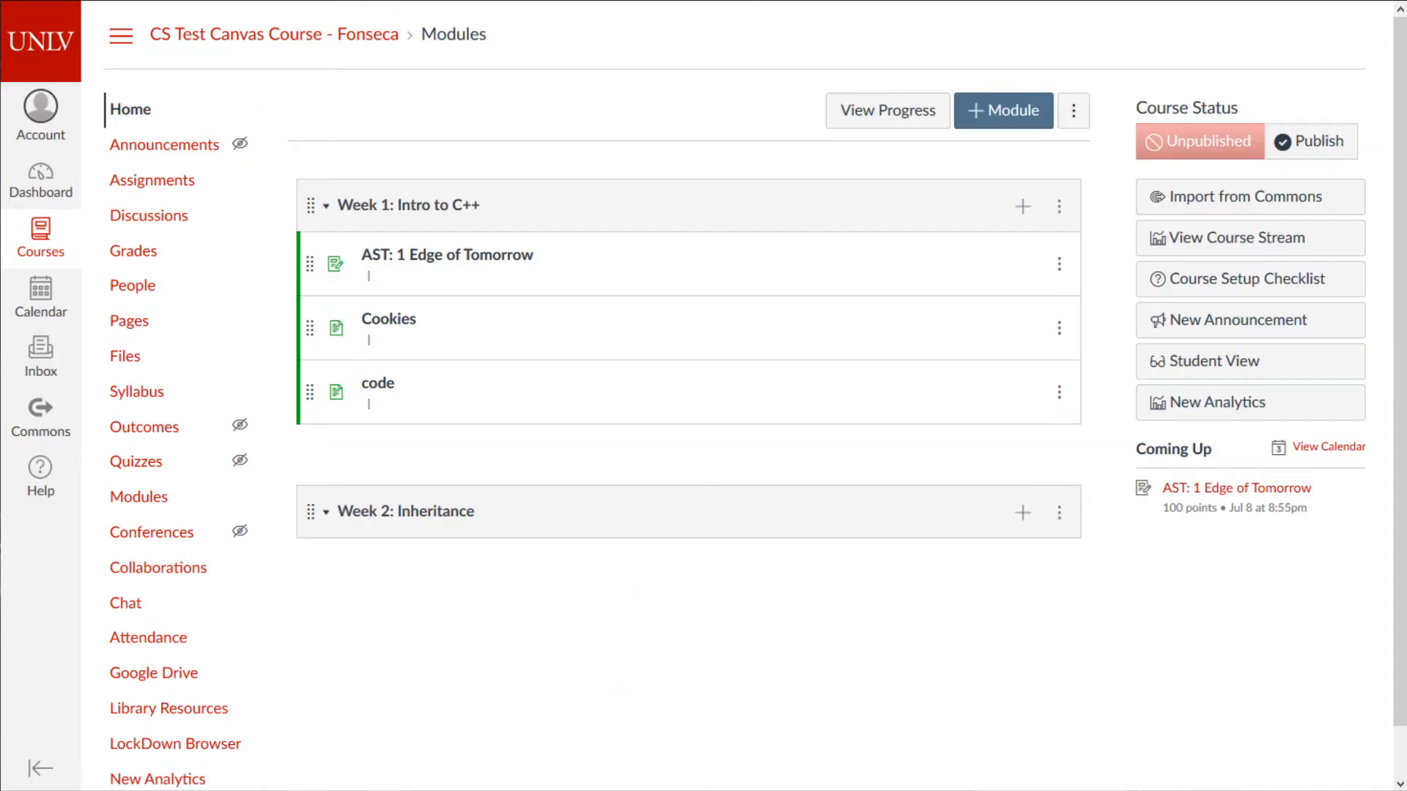
pyautogui.moveTo(880, 790); pyautogui.dragTo(865, 379)
pyautogui.moveTo(755, 585); pyautogui.dragTo(755, 790)
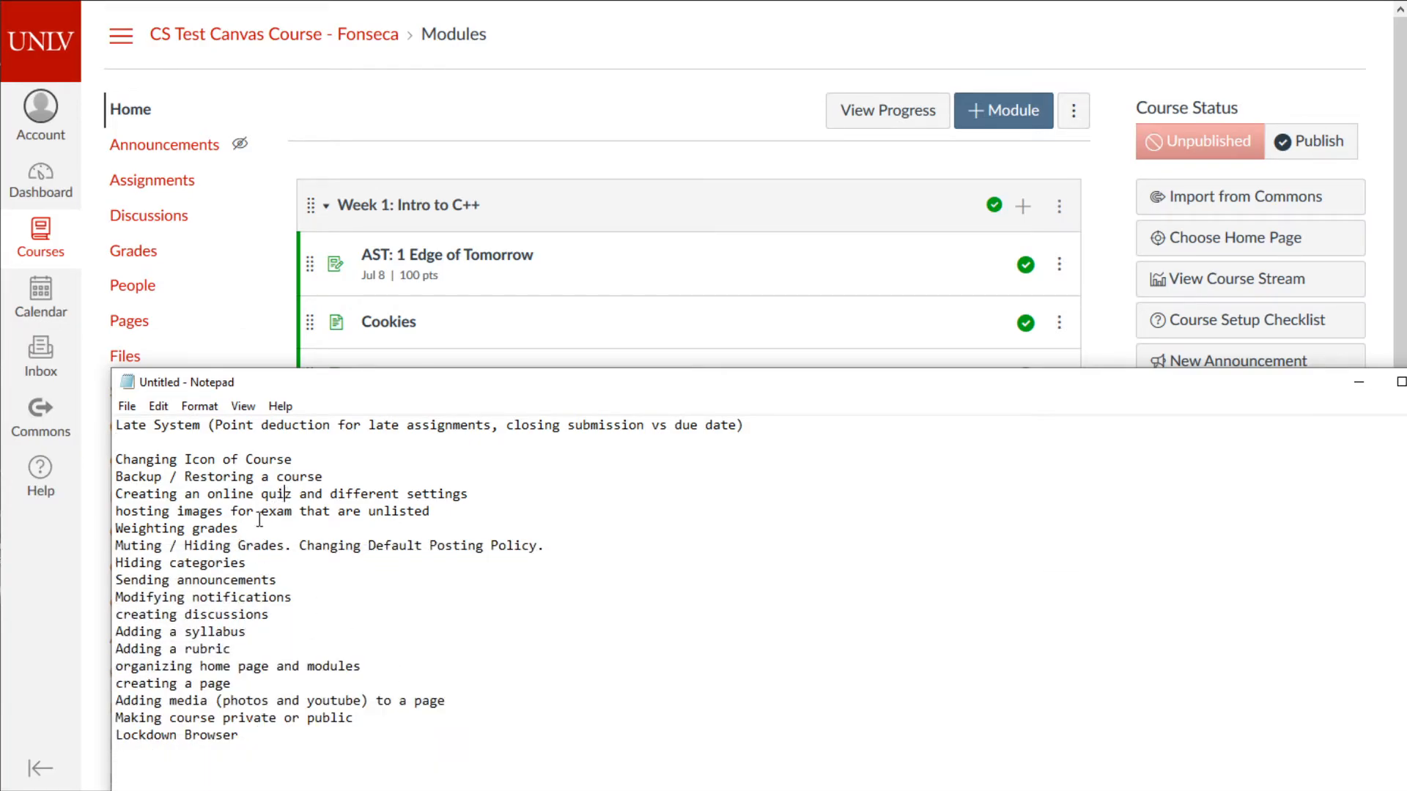
# - Leave the Notepad notes and open the test course's gradebook with its assignment-group weights
pyautogui.moveTo(188, 425); pyautogui.dragTo(513, 425)
pyautogui.click(1265, 363)
pyautogui.click(132, 250)
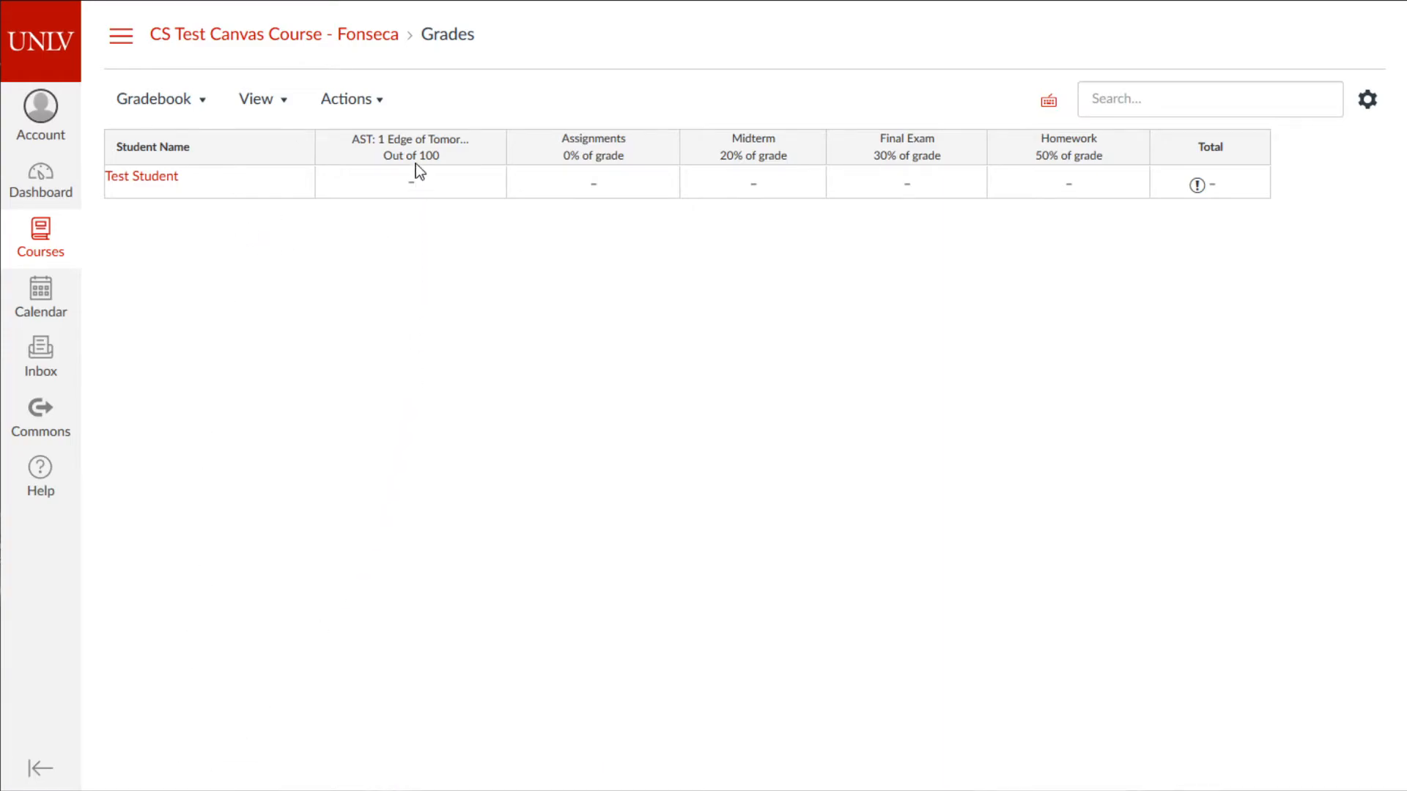
# - Enter 50 for Test Student on AST: 1 Edge of Tomorrow, making Homework and Total 50%
pyautogui.moveTo(416, 156)
pyautogui.mouseDown()
pyautogui.moveTo(618, 151)
pyautogui.moveTo(371, 147)
pyautogui.moveTo(433, 148)
pyautogui.mouseUp()
pyautogui.click(397, 181)
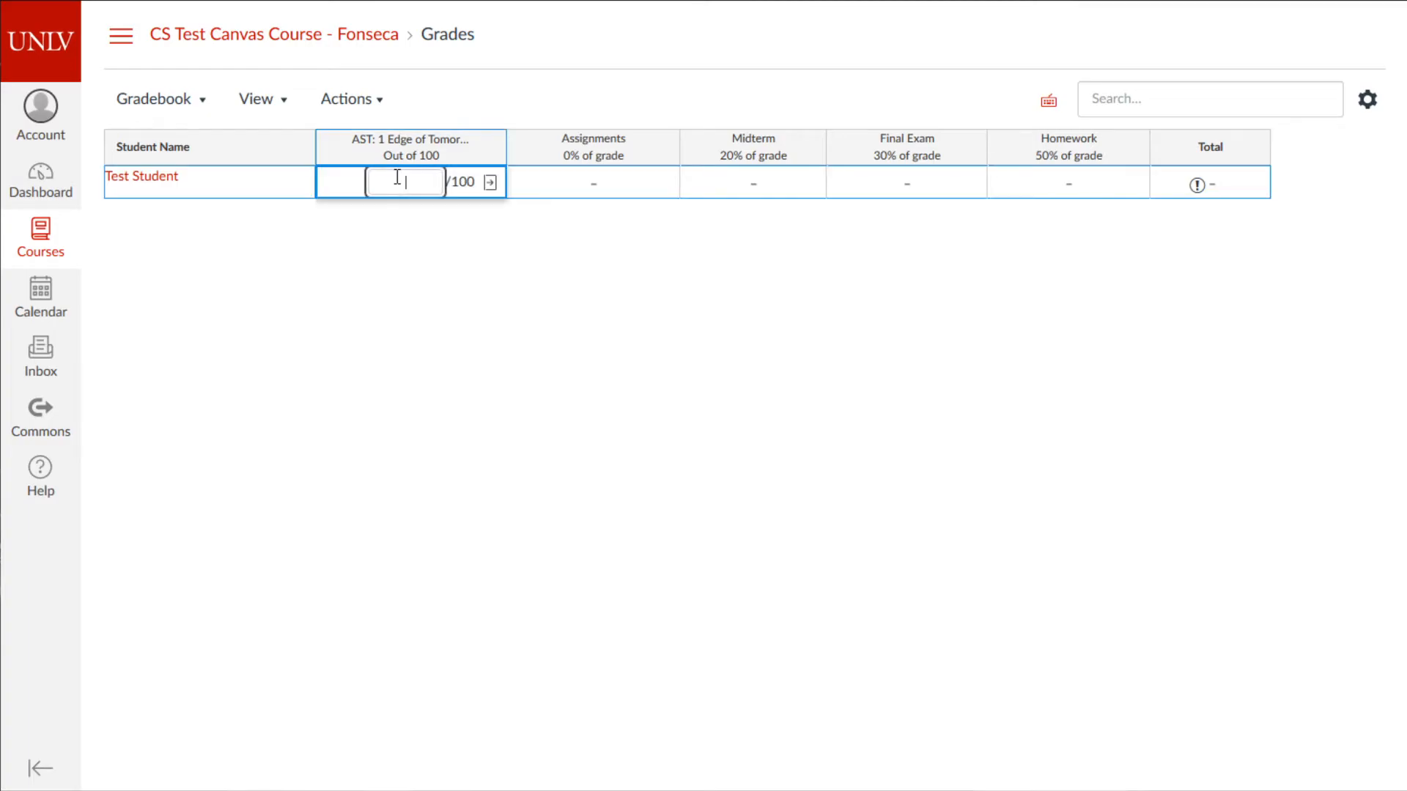
pyautogui.write('50')
pyautogui.press('Tab')
pyautogui.click(590, 384)
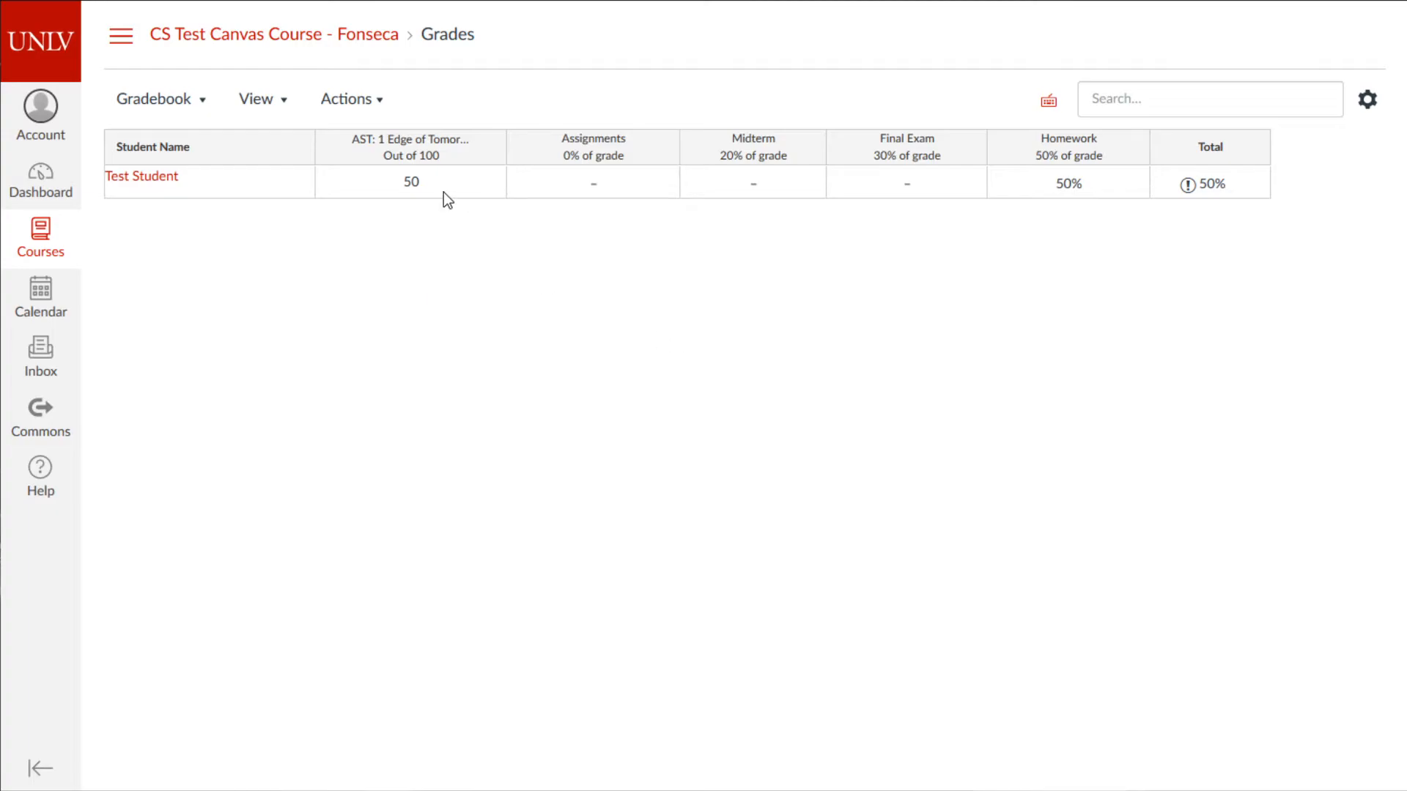
pyautogui.click(1370, 103)
# - Bring up the gradebook Late Policies settings, with missing and late automation both off
pyautogui.click(491, 151)
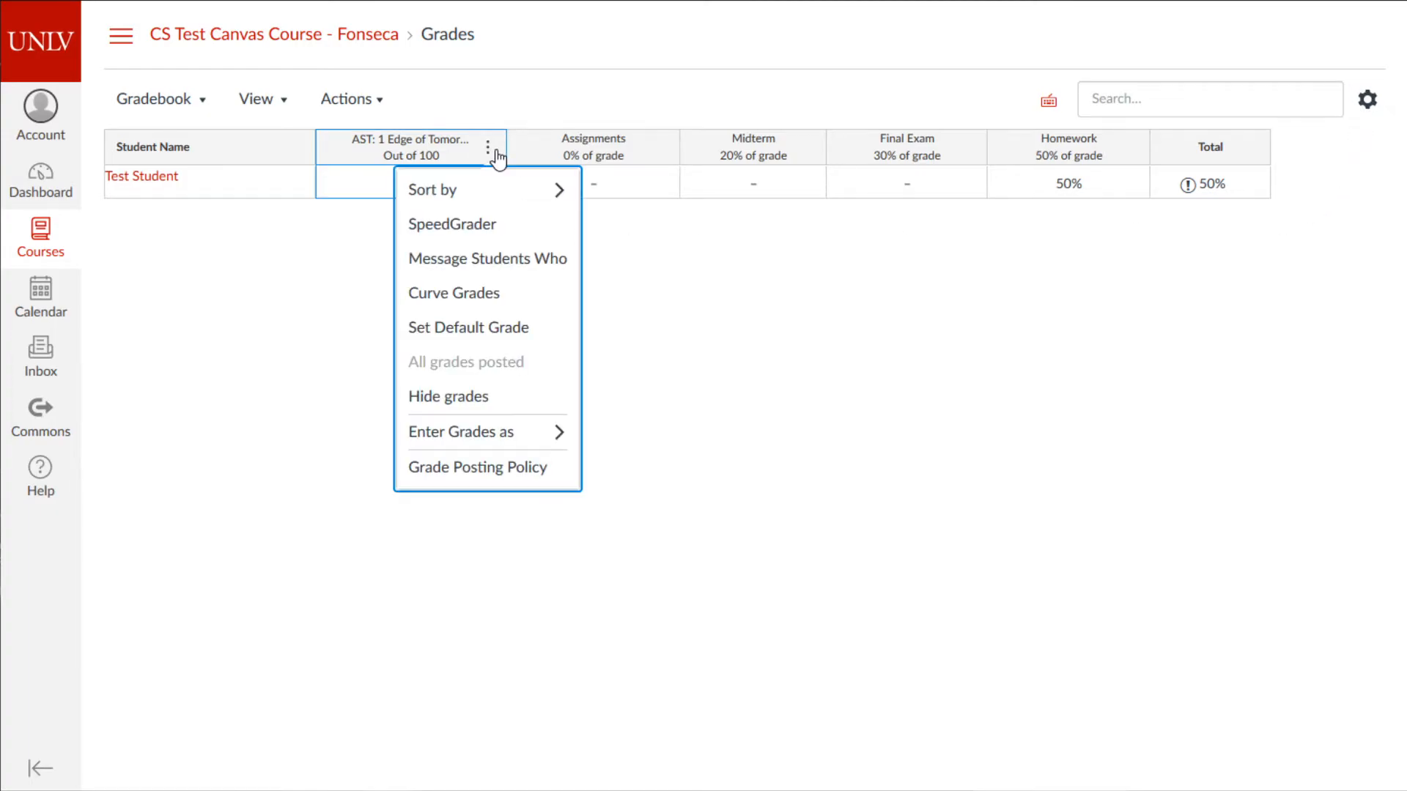
pyautogui.click(1017, 321)
pyautogui.click(1364, 104)
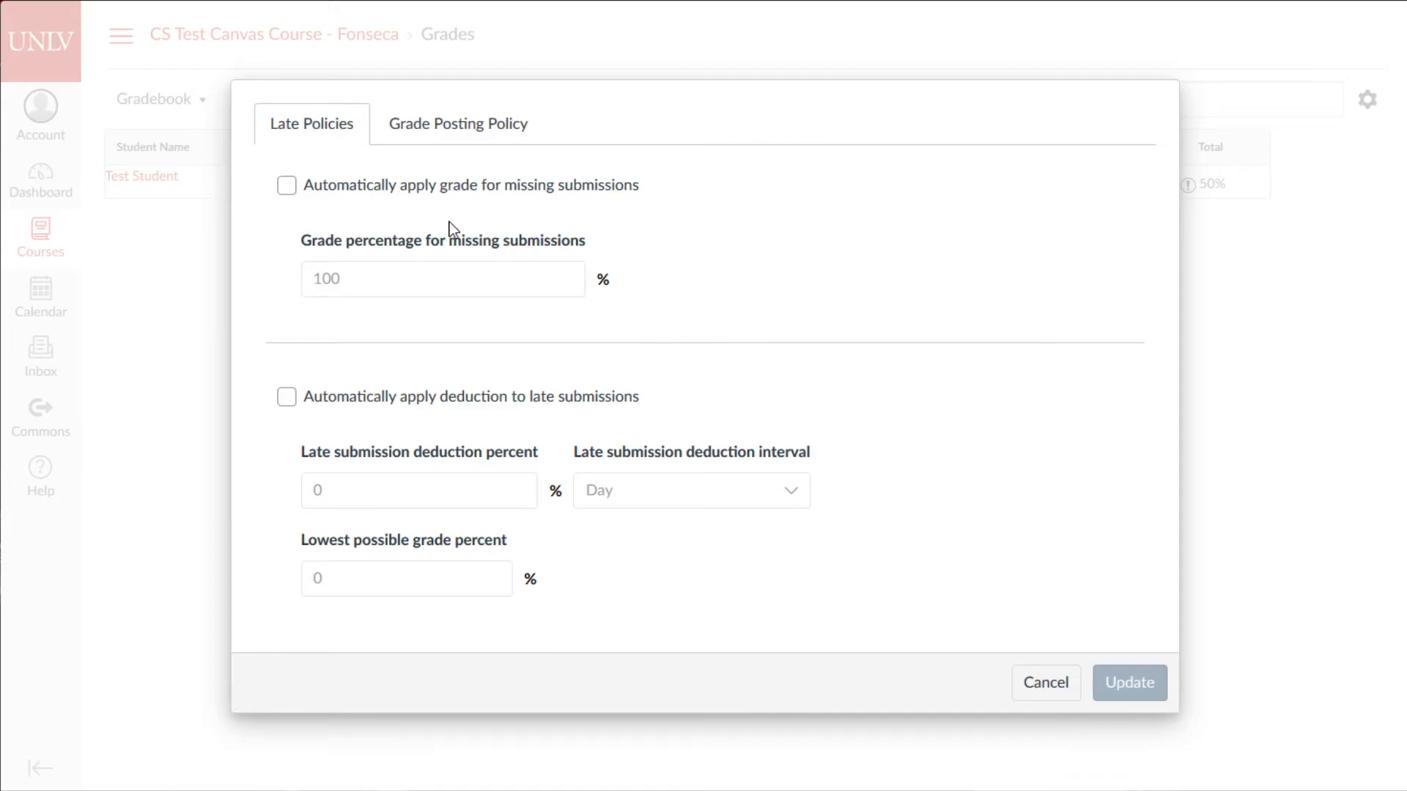
# - Turn on automatic late-submission deduction of 2% per hour
pyautogui.click(286, 399)
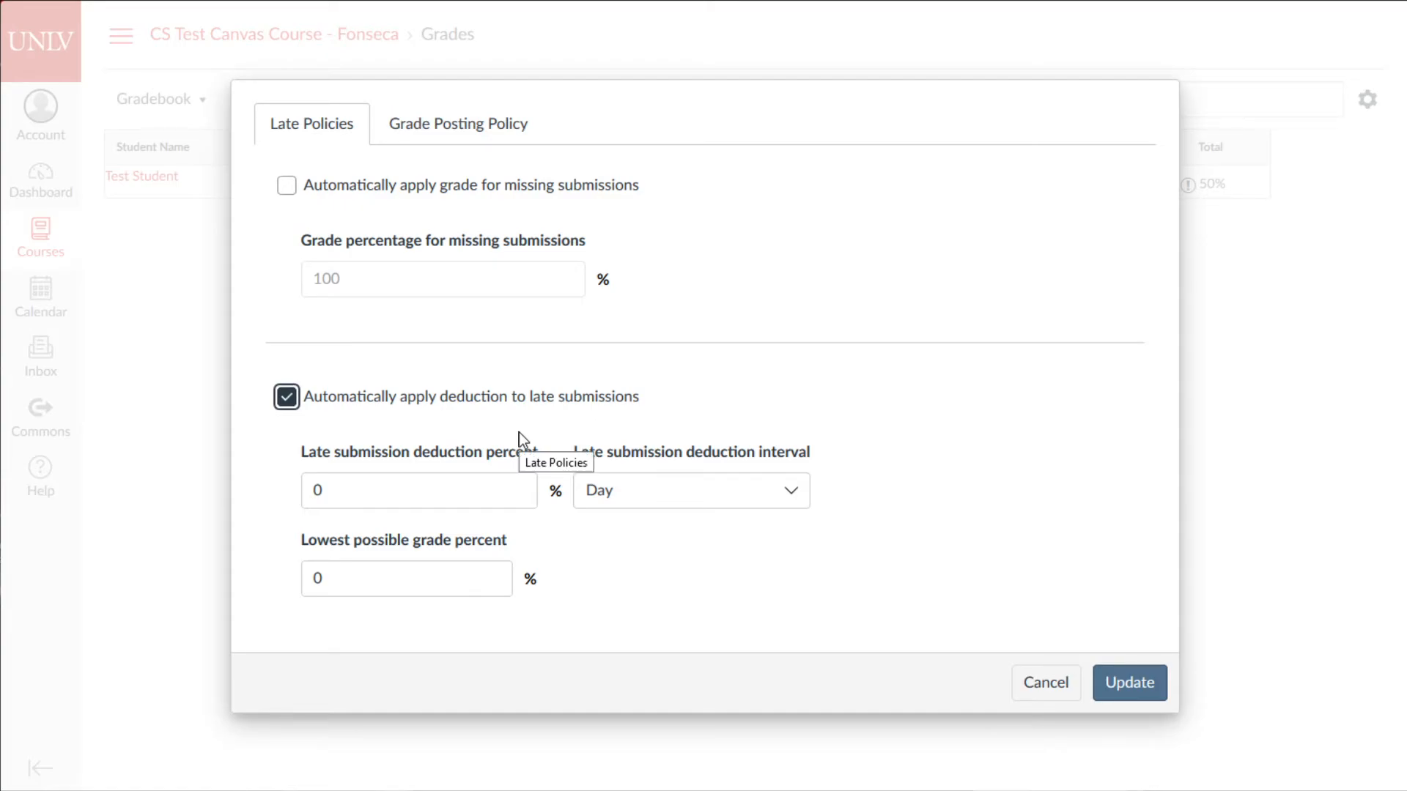
pyautogui.click(437, 487)
pyautogui.click(585, 490)
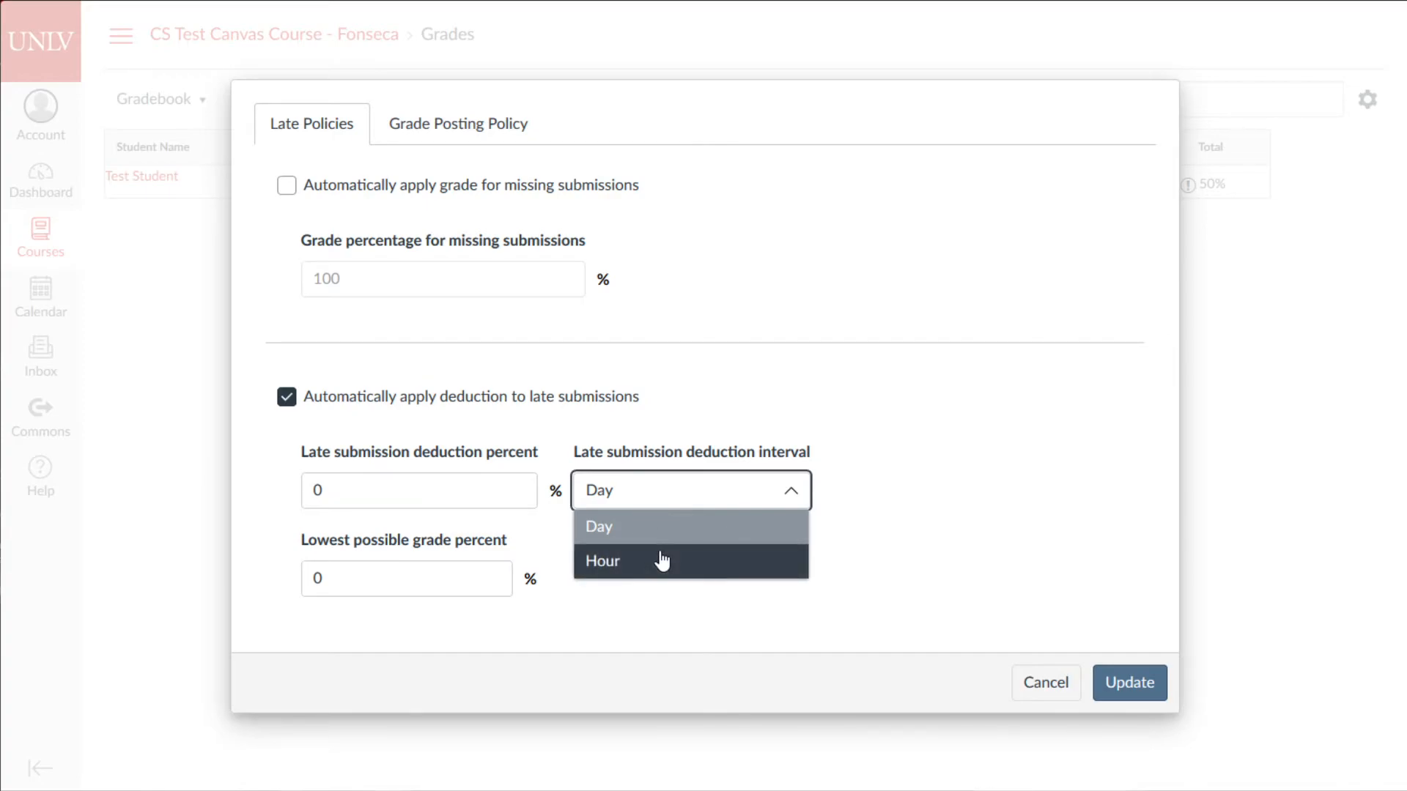
pyautogui.click(455, 496)
pyautogui.write('2')
pyautogui.click(629, 503)
pyautogui.click(621, 558)
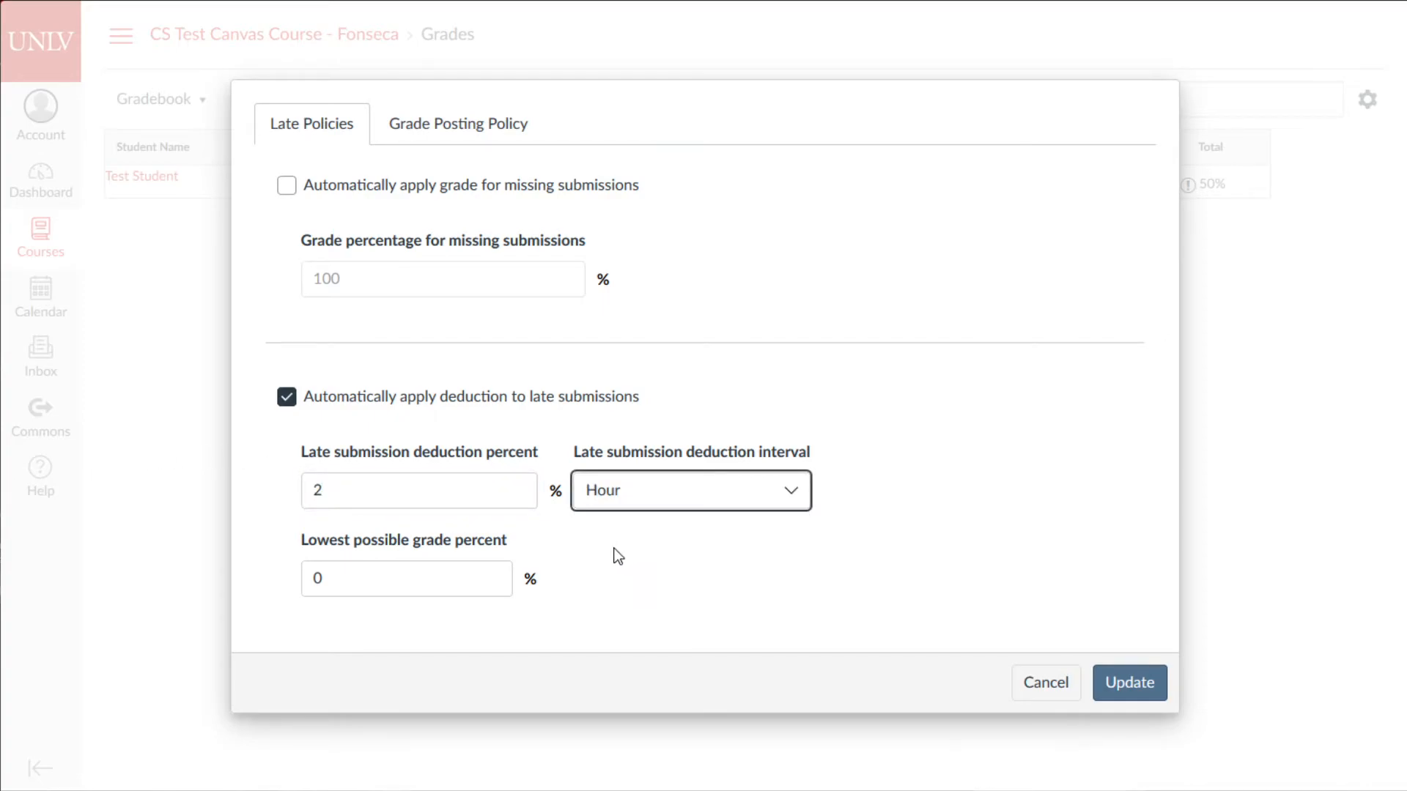
# - Leave the lowest possible grade at 0% and keep Hour as the deduction interval
pyautogui.click(480, 580)
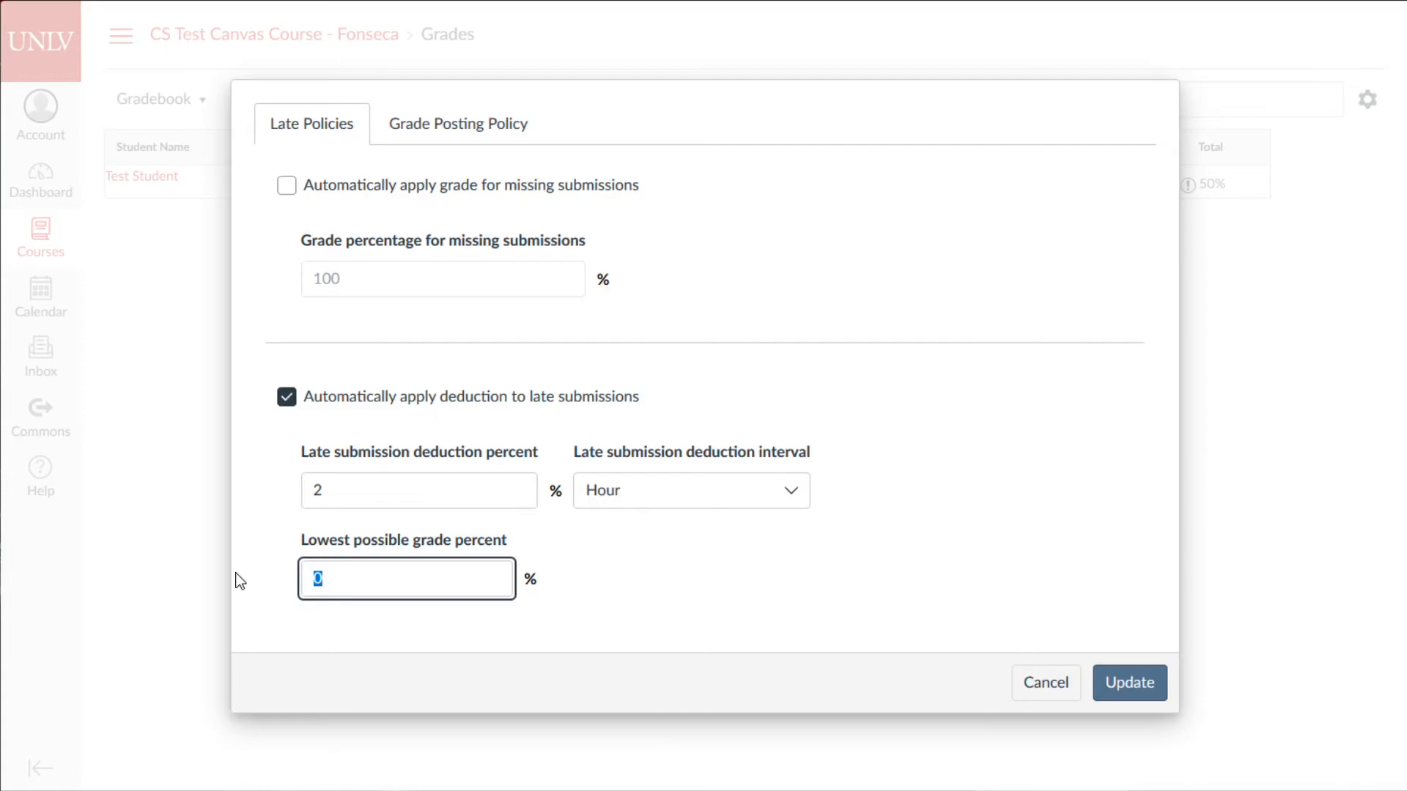
pyautogui.click(674, 568)
pyautogui.click(669, 506)
pyautogui.click(931, 513)
pyautogui.click(756, 481)
pyautogui.click(894, 466)
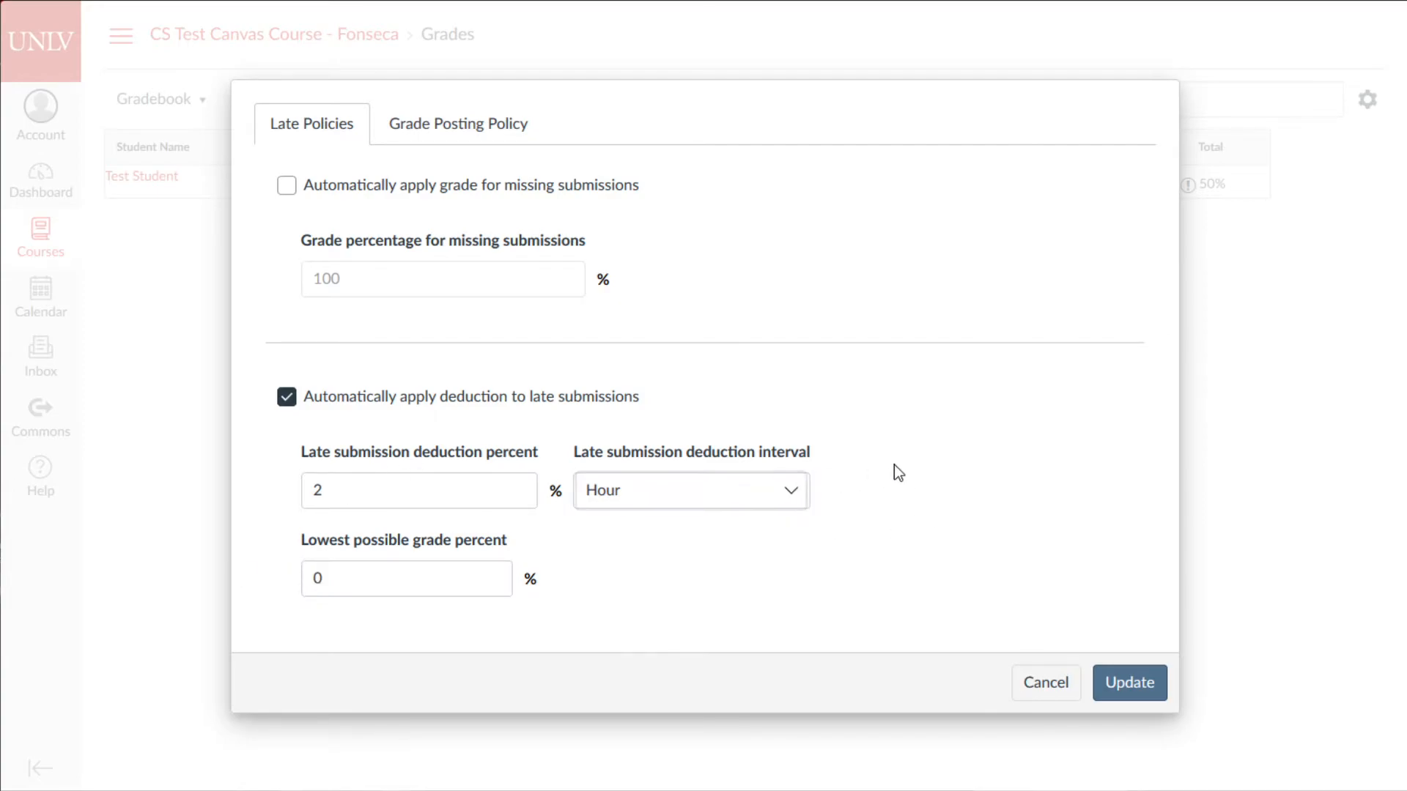
pyautogui.click(779, 490)
pyautogui.click(939, 494)
pyautogui.click(378, 568)
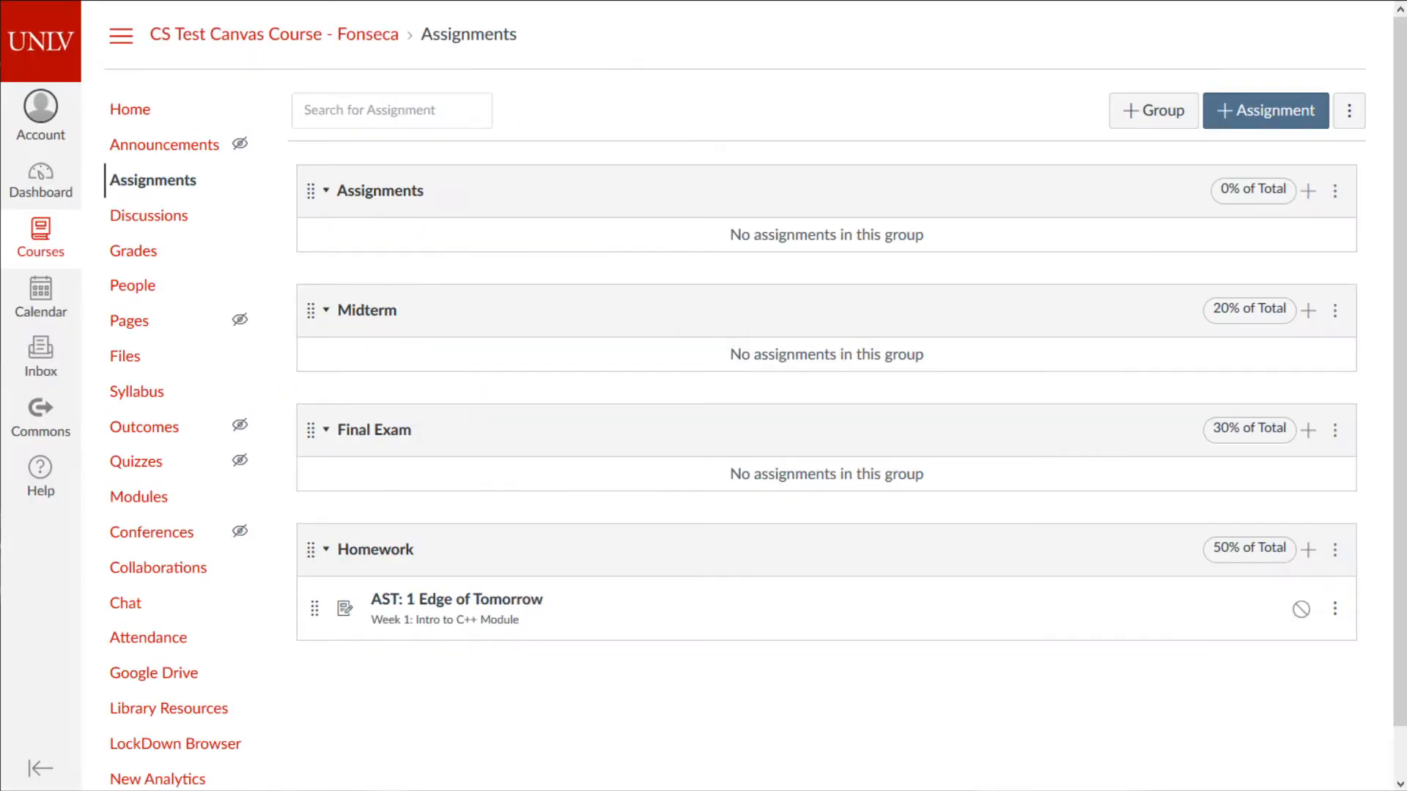
# - Edit AST: 1 Edge of Tomorrow and review its Jul 8 due and Jul 9 until dates
pyautogui.click(512, 602)
pyautogui.click(1012, 113)
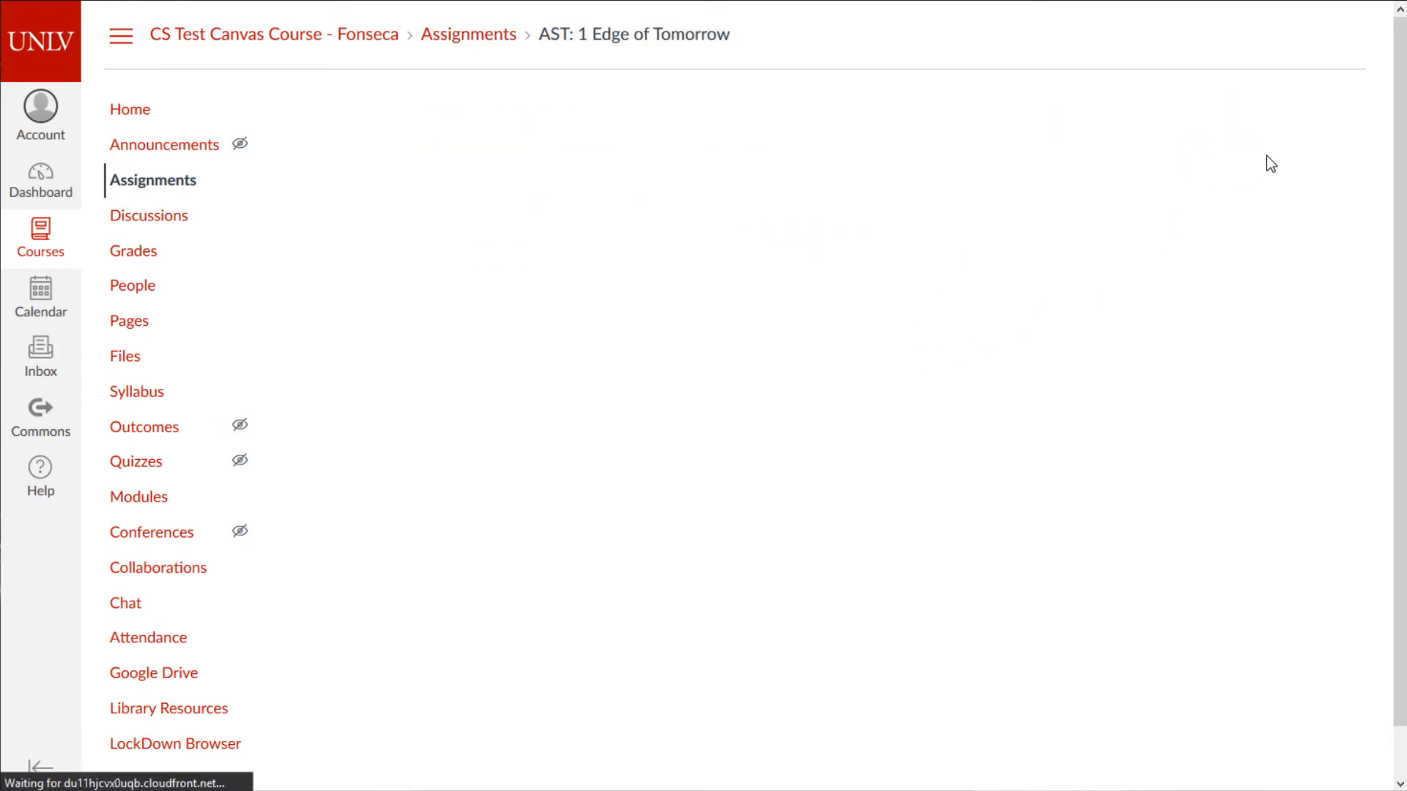
pyautogui.middleClick(1097, 303)
pyautogui.middleClick(1012, 771)
pyautogui.moveTo(666, 526); pyautogui.dragTo(637, 540)
pyautogui.moveTo(489, 440); pyautogui.dragTo(461, 437)
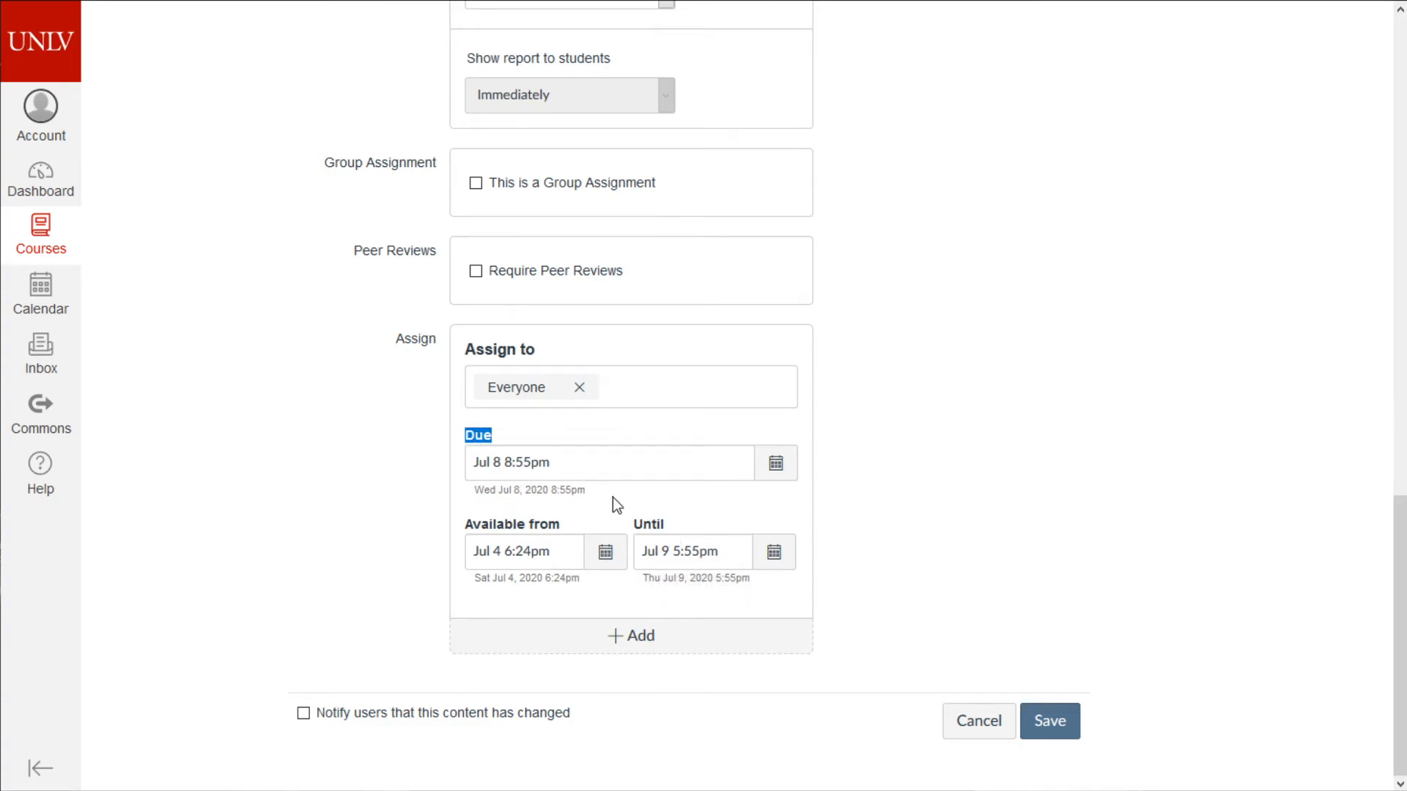
pyautogui.moveTo(639, 534); pyautogui.dragTo(690, 527)
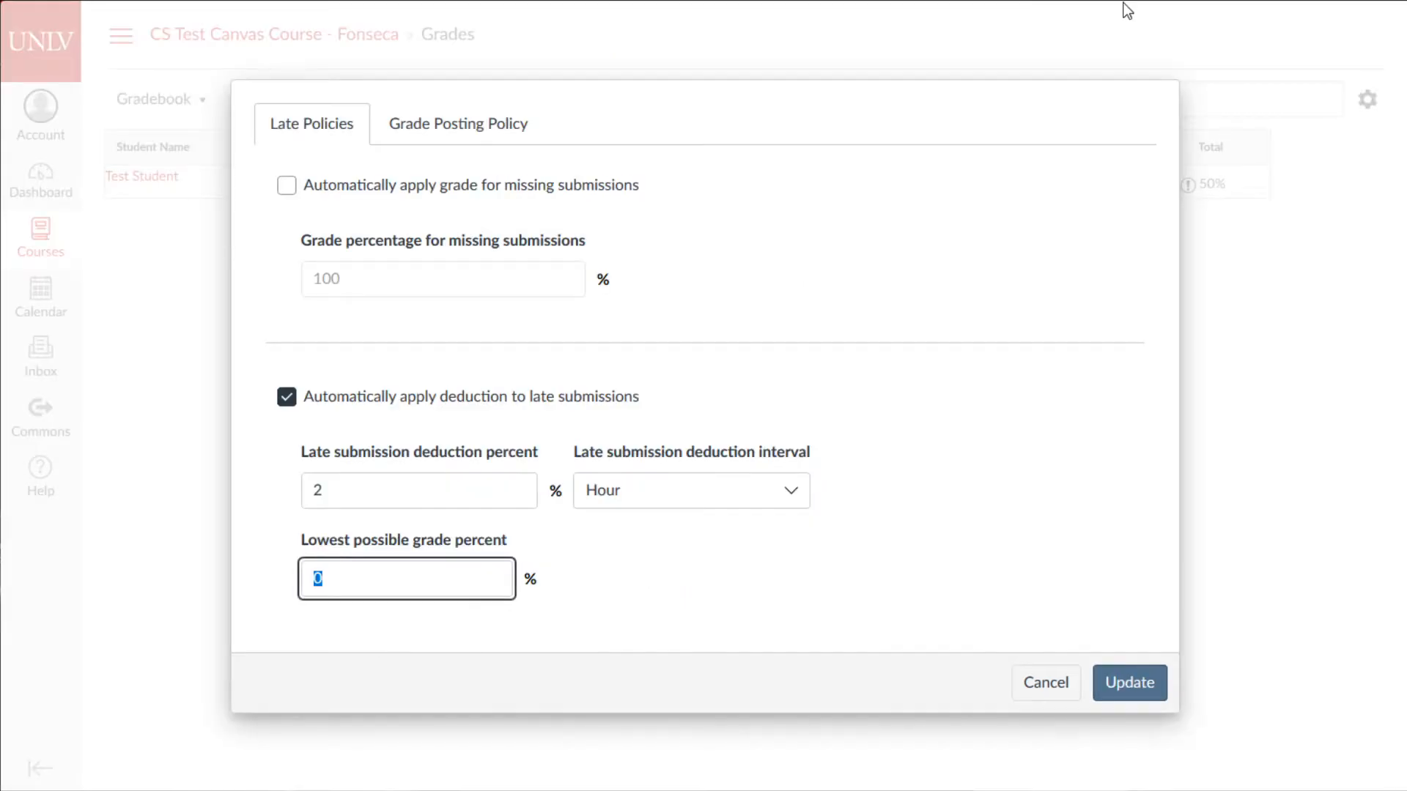
# - Re-enable the 2% per hour late deduction after briefly toggling it off
pyautogui.click(660, 593)
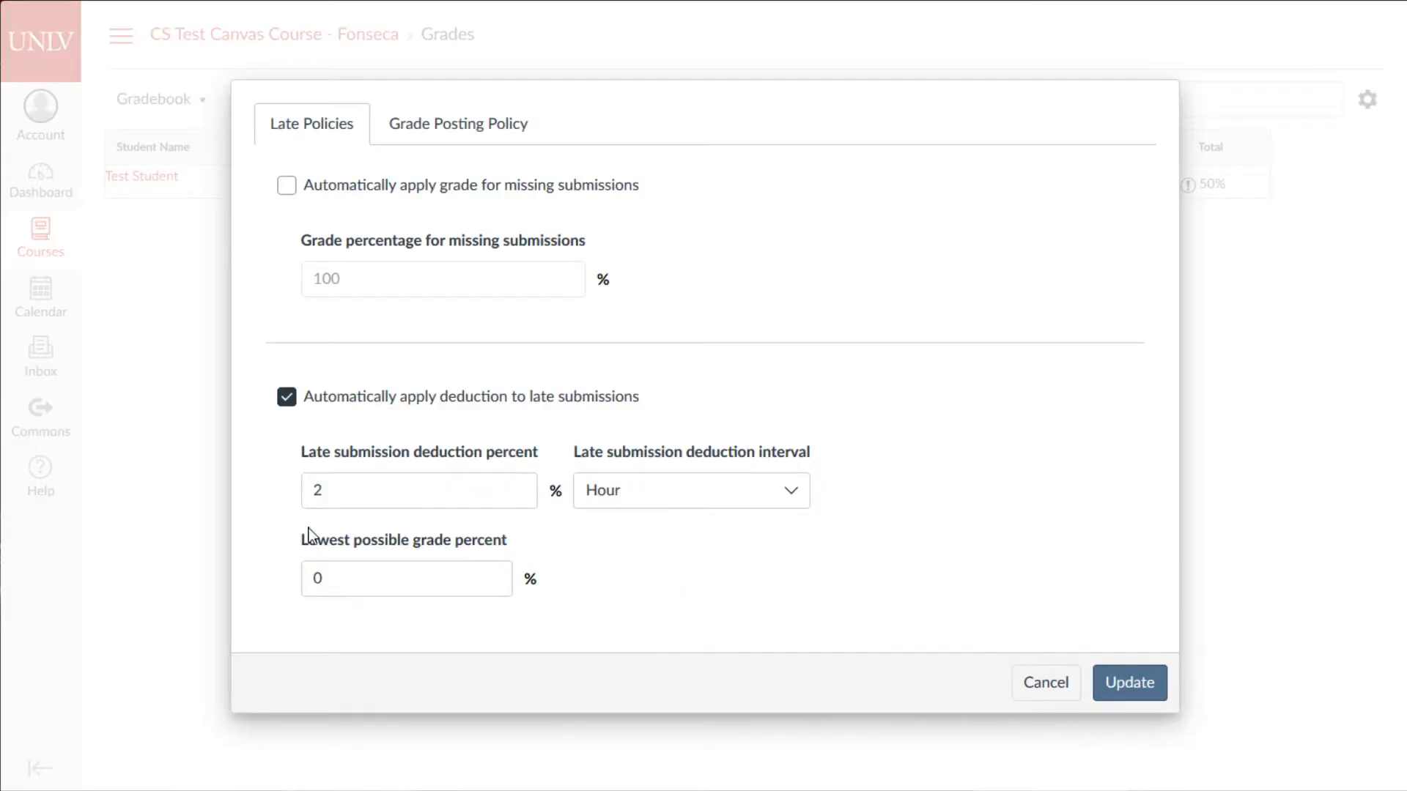
pyautogui.click(343, 490)
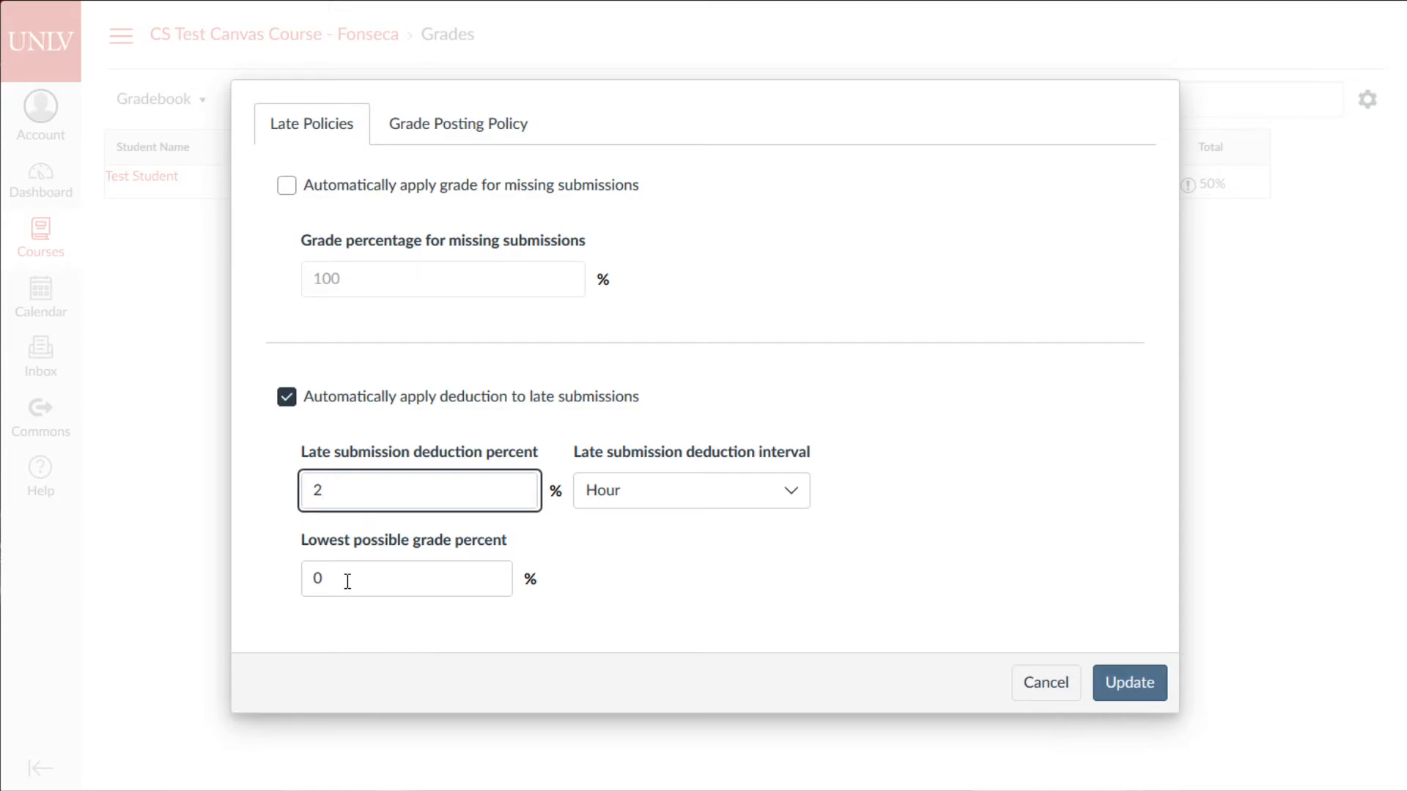
pyautogui.press('Tab')
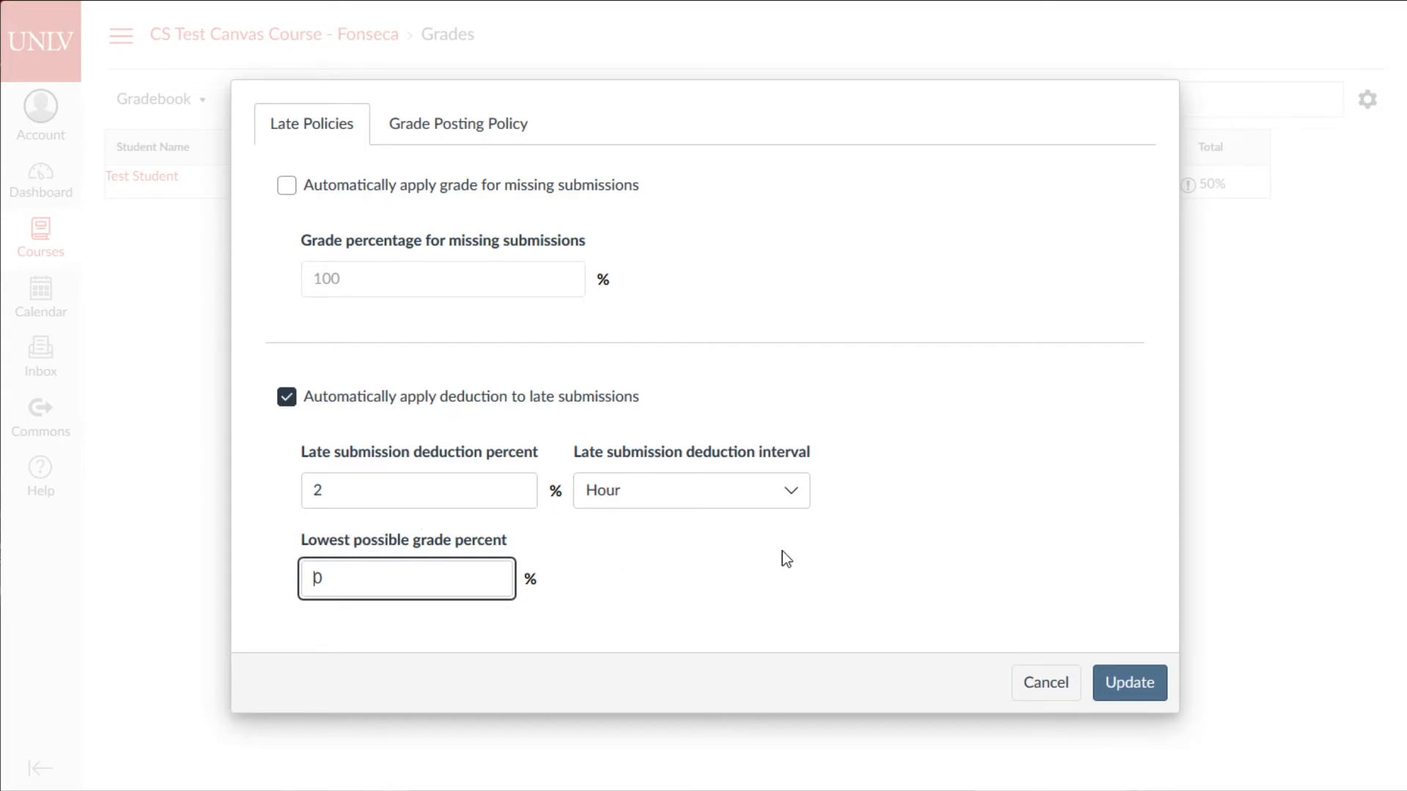
pyautogui.hotkey('shift', 'Tab')
pyautogui.hotkey('shift', 'Tab')
pyautogui.hotkey('shift', 'Tab')
pyautogui.press('space')
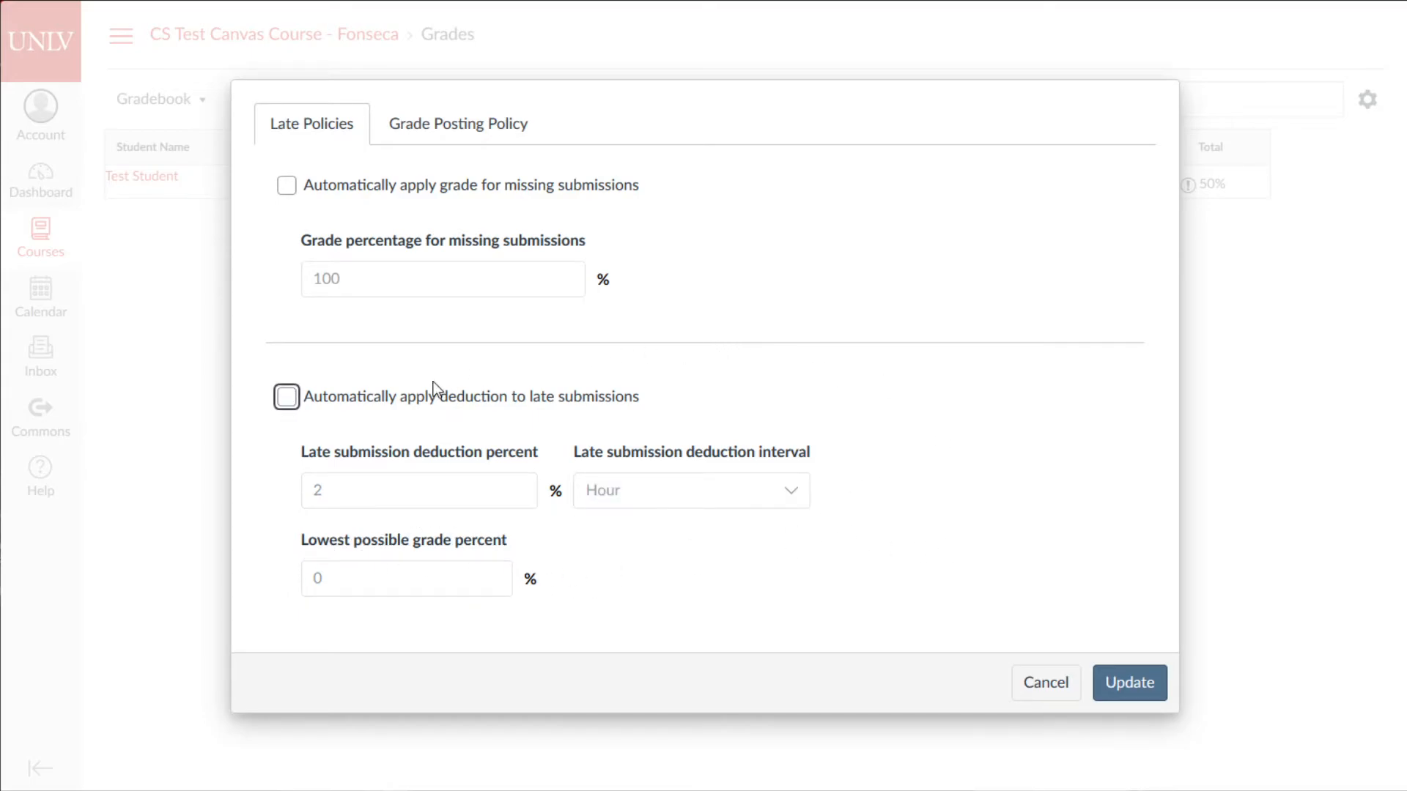
pyautogui.click(288, 398)
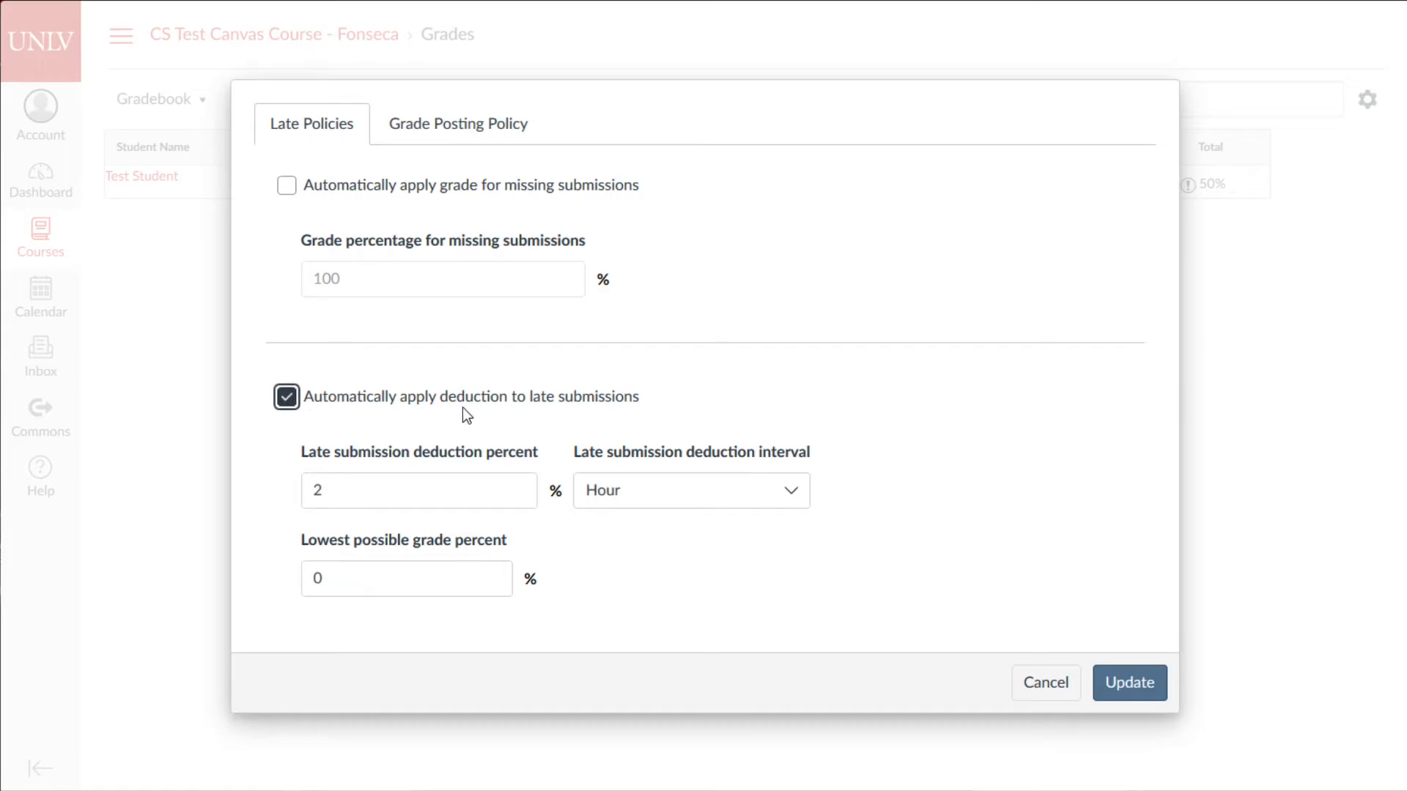
# - Automatically give missing submissions a 0% grade
pyautogui.click(293, 191)
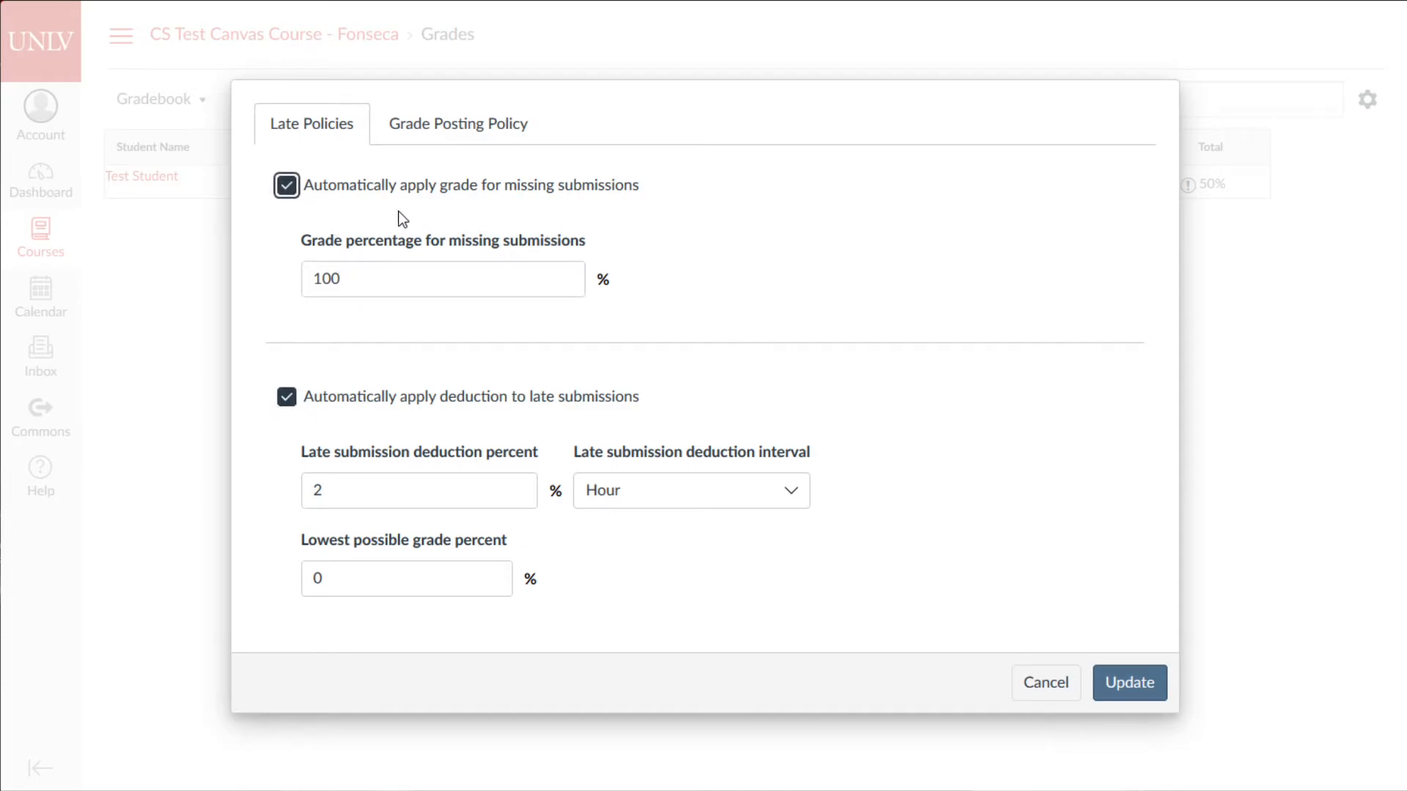
pyautogui.press('Tab')
pyautogui.write('0')
pyautogui.click(813, 327)
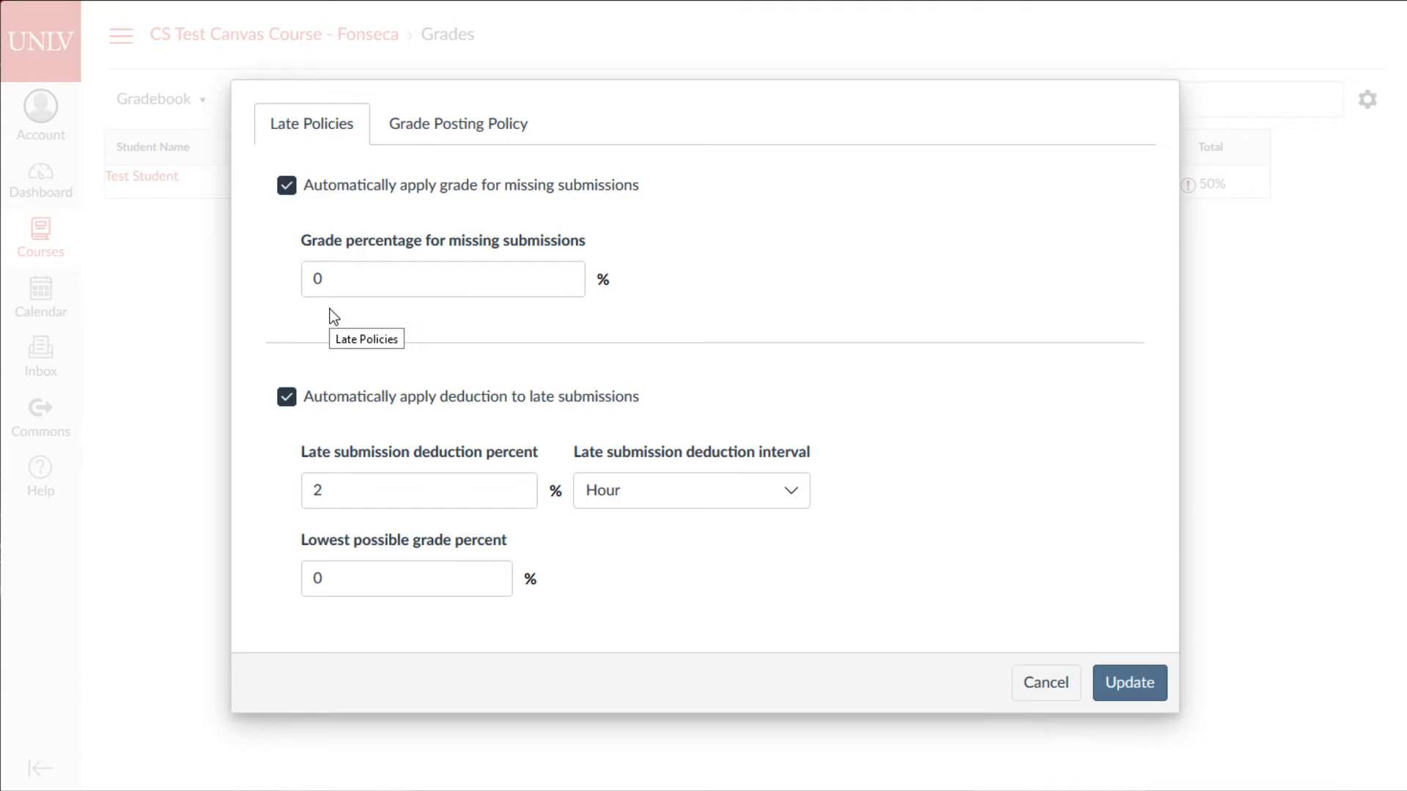
# - Set the grade posting policy to Manually Post Grades and save with Update
pyautogui.click(391, 144)
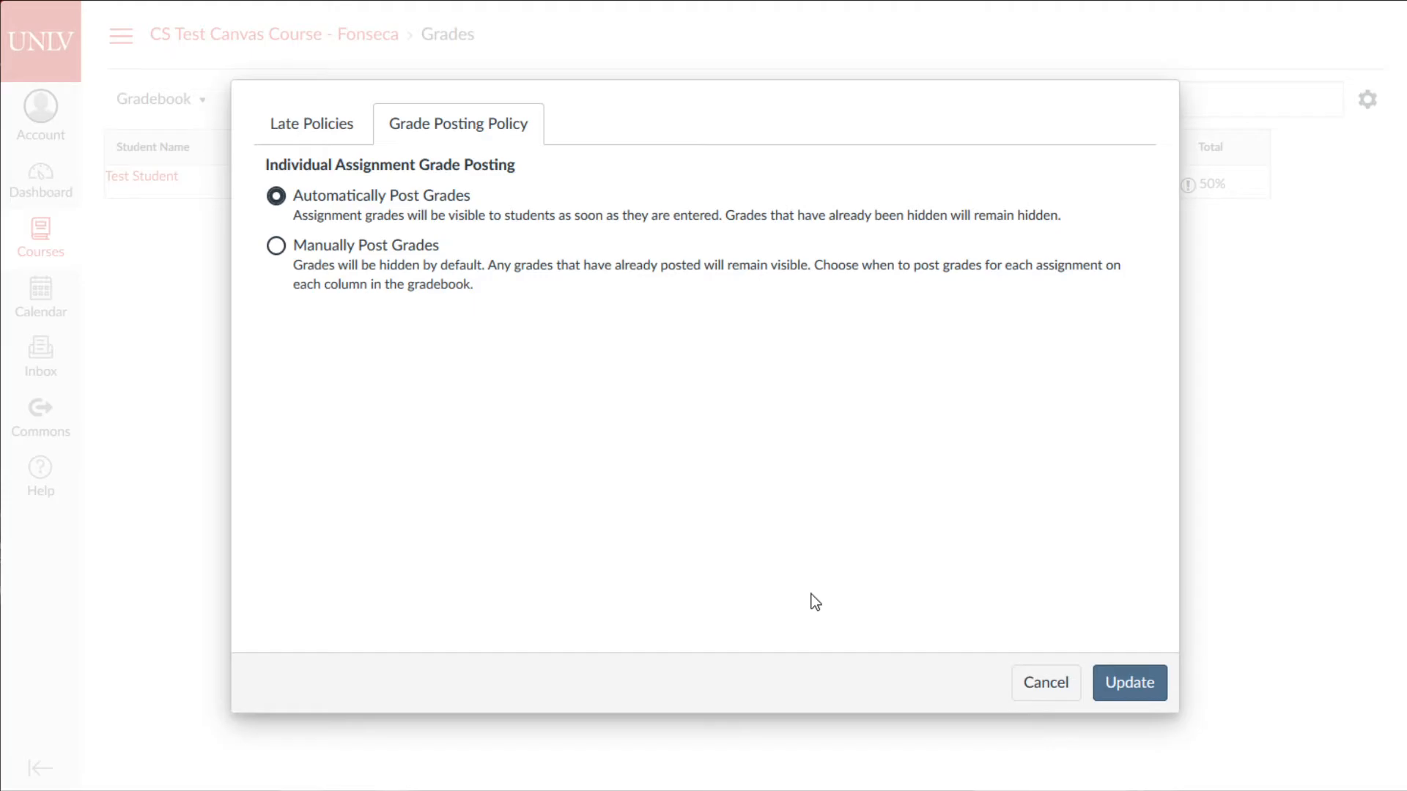
pyautogui.click(274, 250)
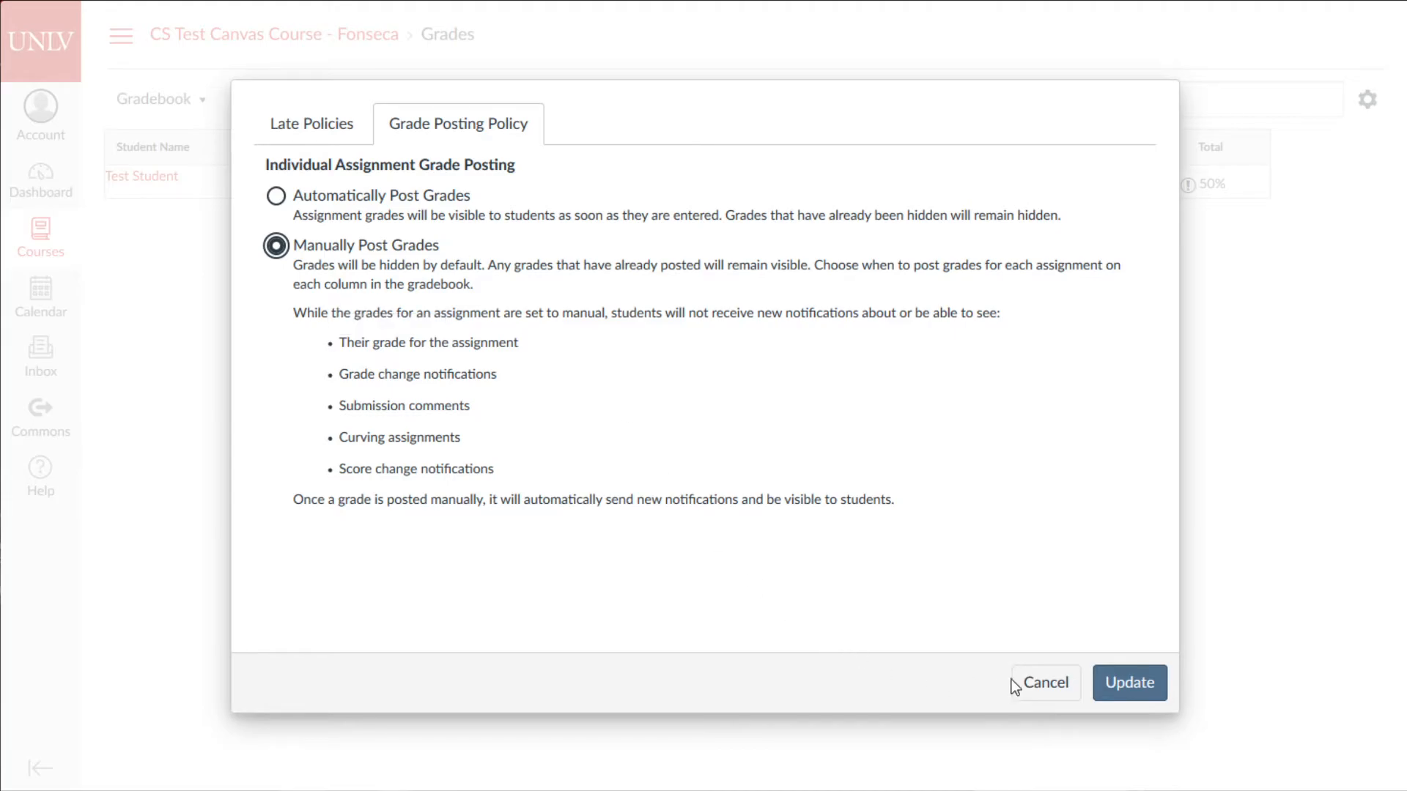
pyautogui.click(1108, 689)
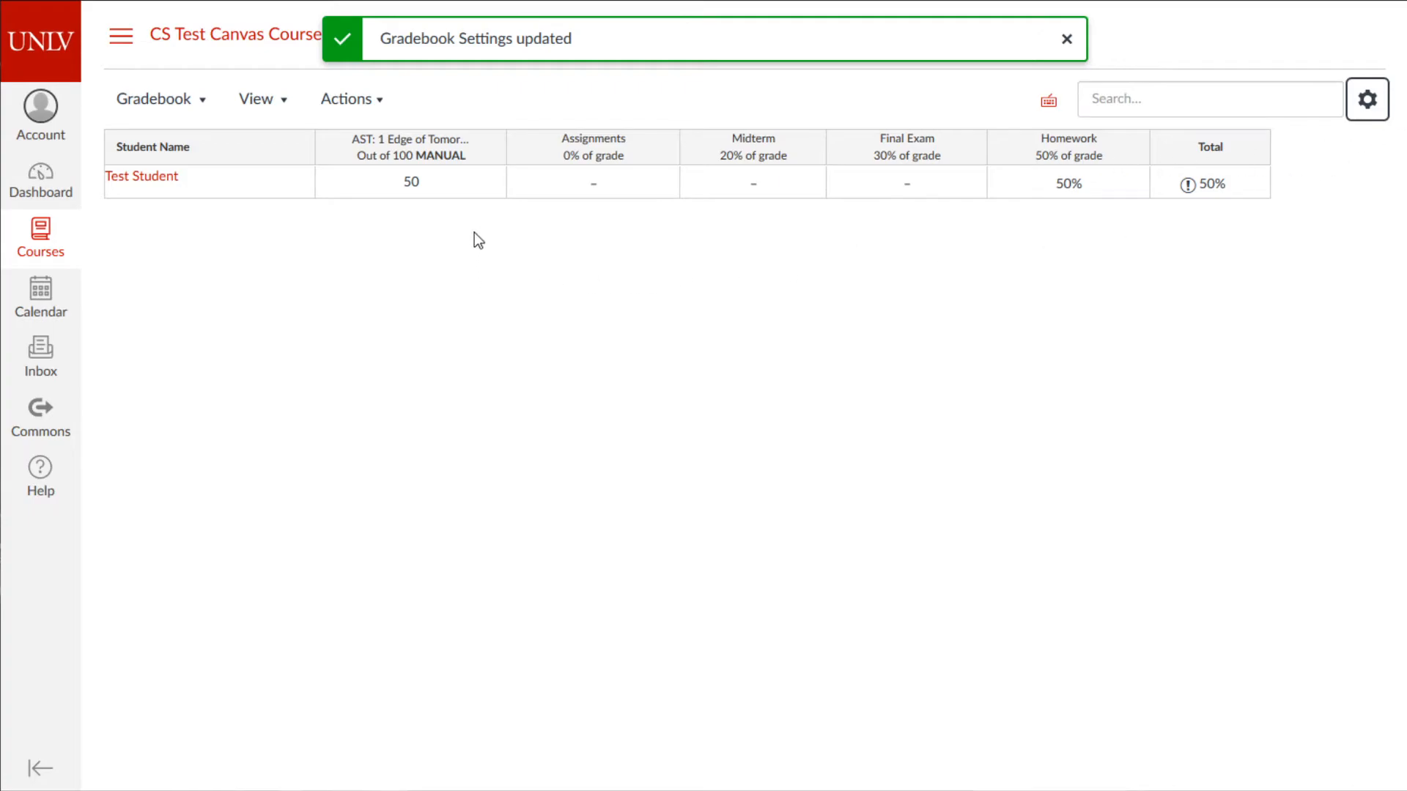
# - Check the AST: 1 Edge of Tomorrow column options, showing its grades already posted
pyautogui.click(487, 148)
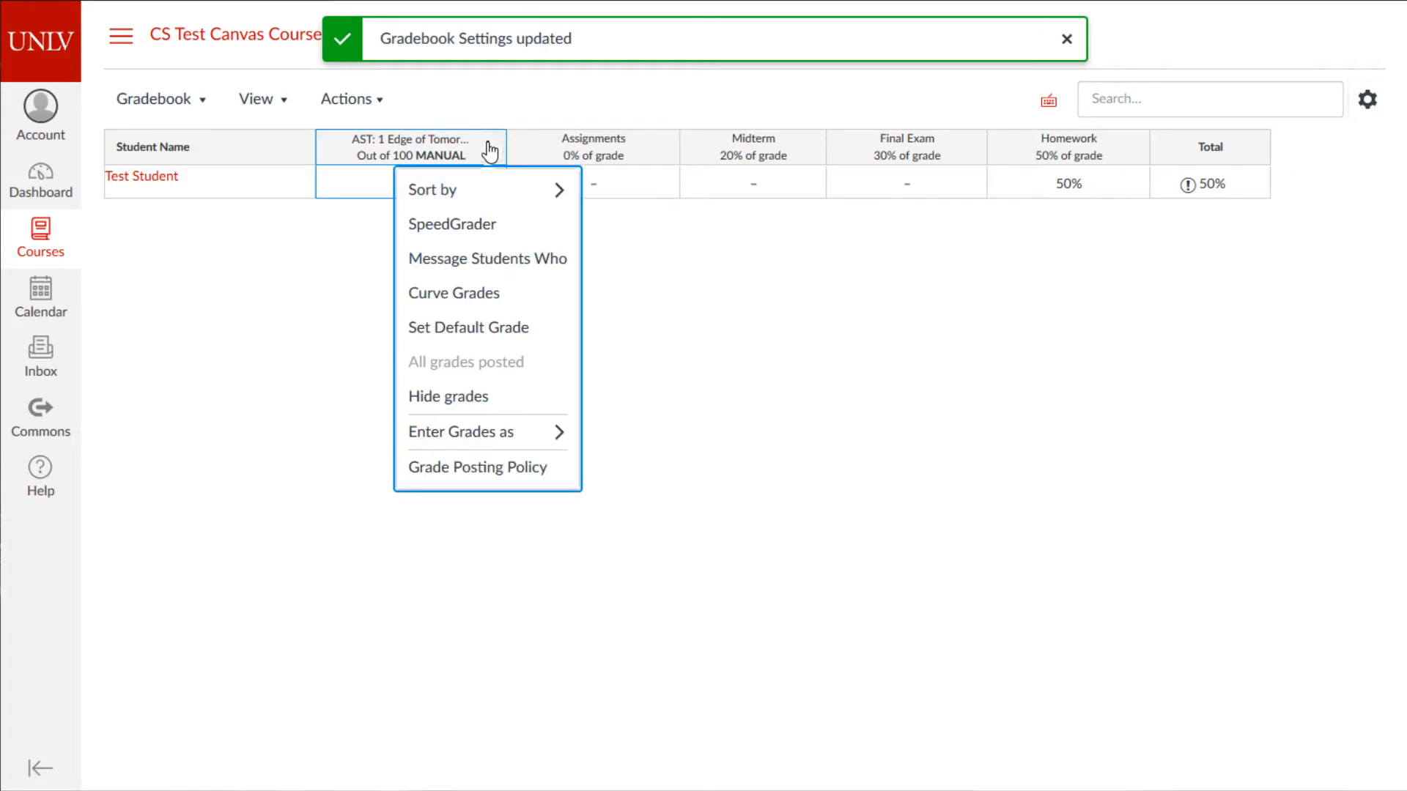
pyautogui.click(641, 253)
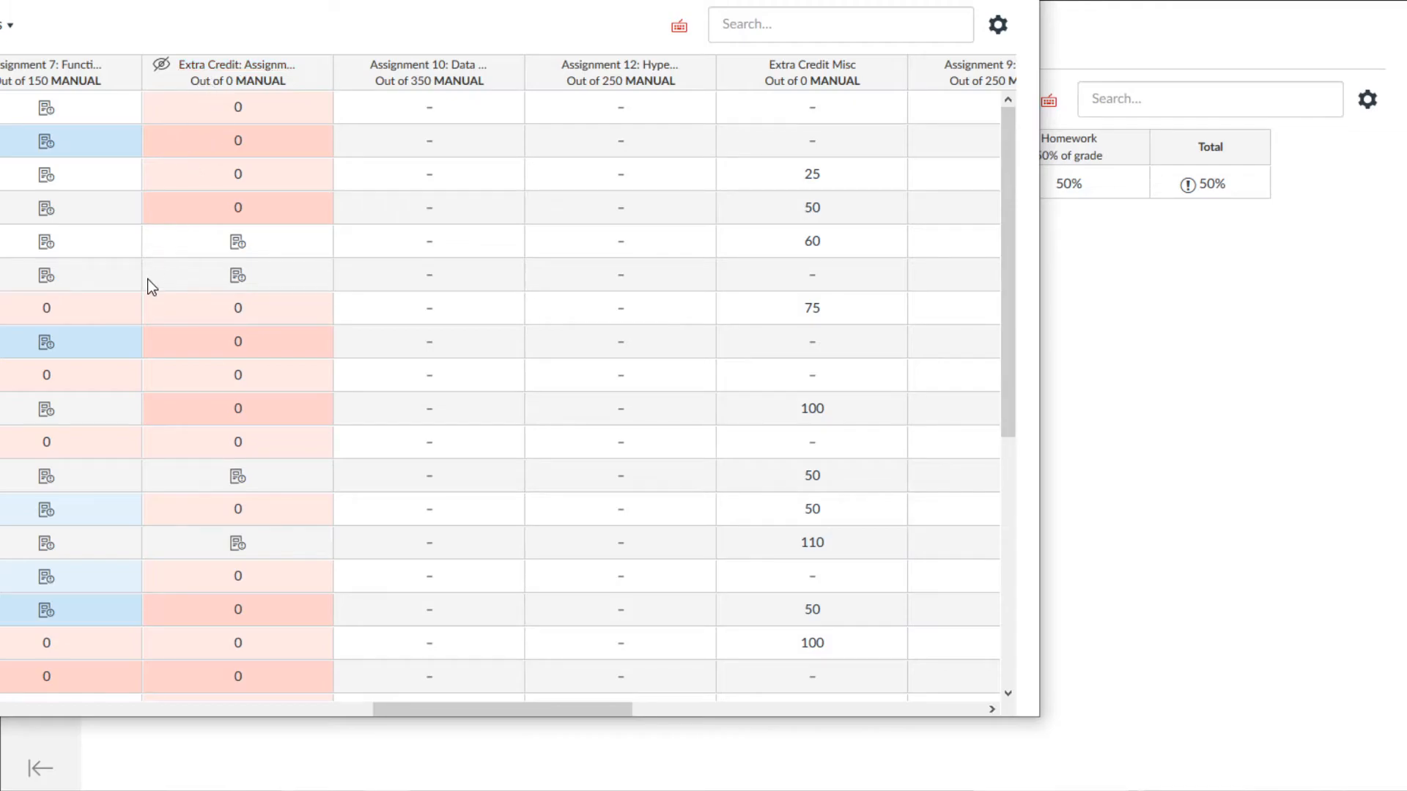
pyautogui.scroll(-4, 161, 344)
pyautogui.scroll(4, 173, 341)
pyautogui.scroll(-5, 251, 305)
pyautogui.scroll(5, 276, 389)
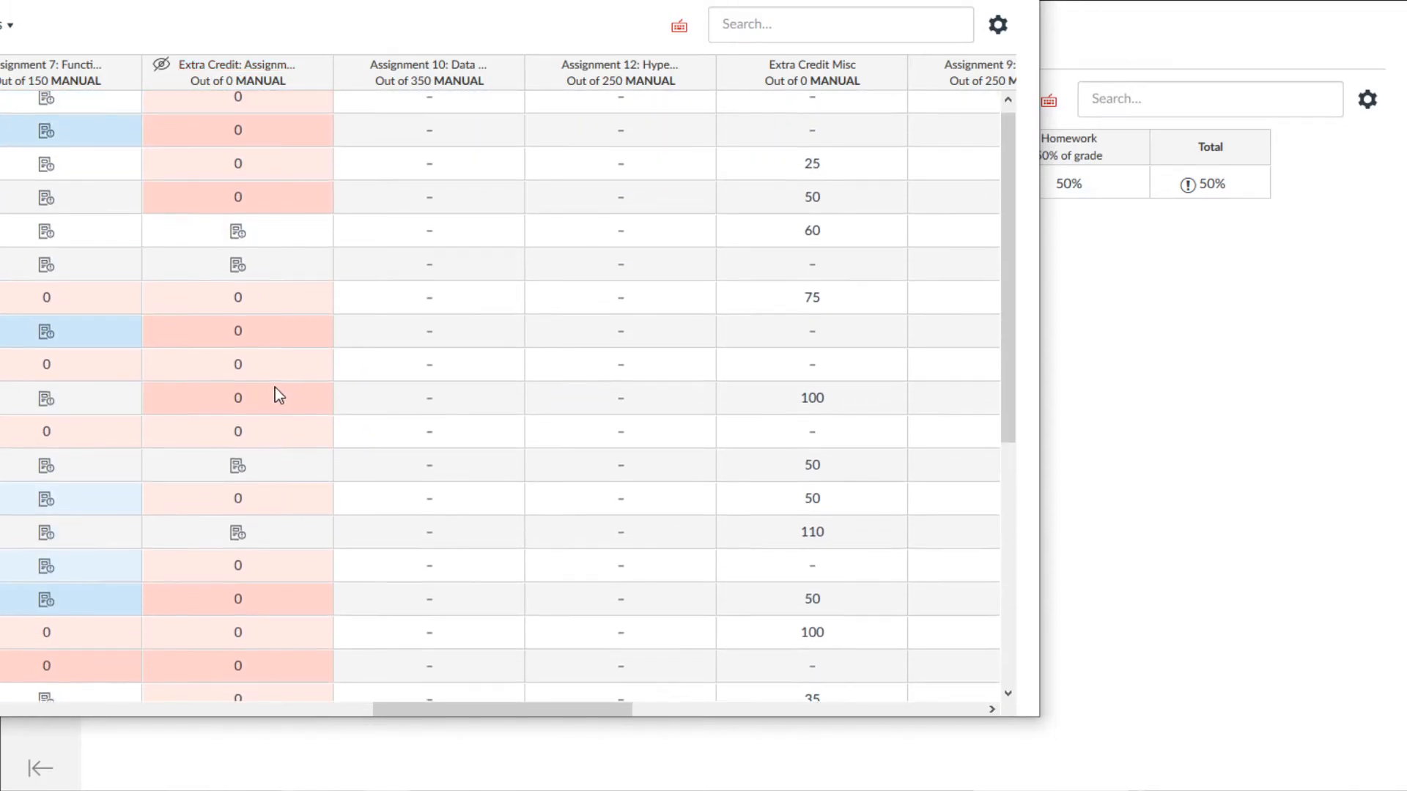
pyautogui.scroll(-4, 249, 330)
pyautogui.scroll(4, 227, 301)
pyautogui.scroll(-5, 147, 264)
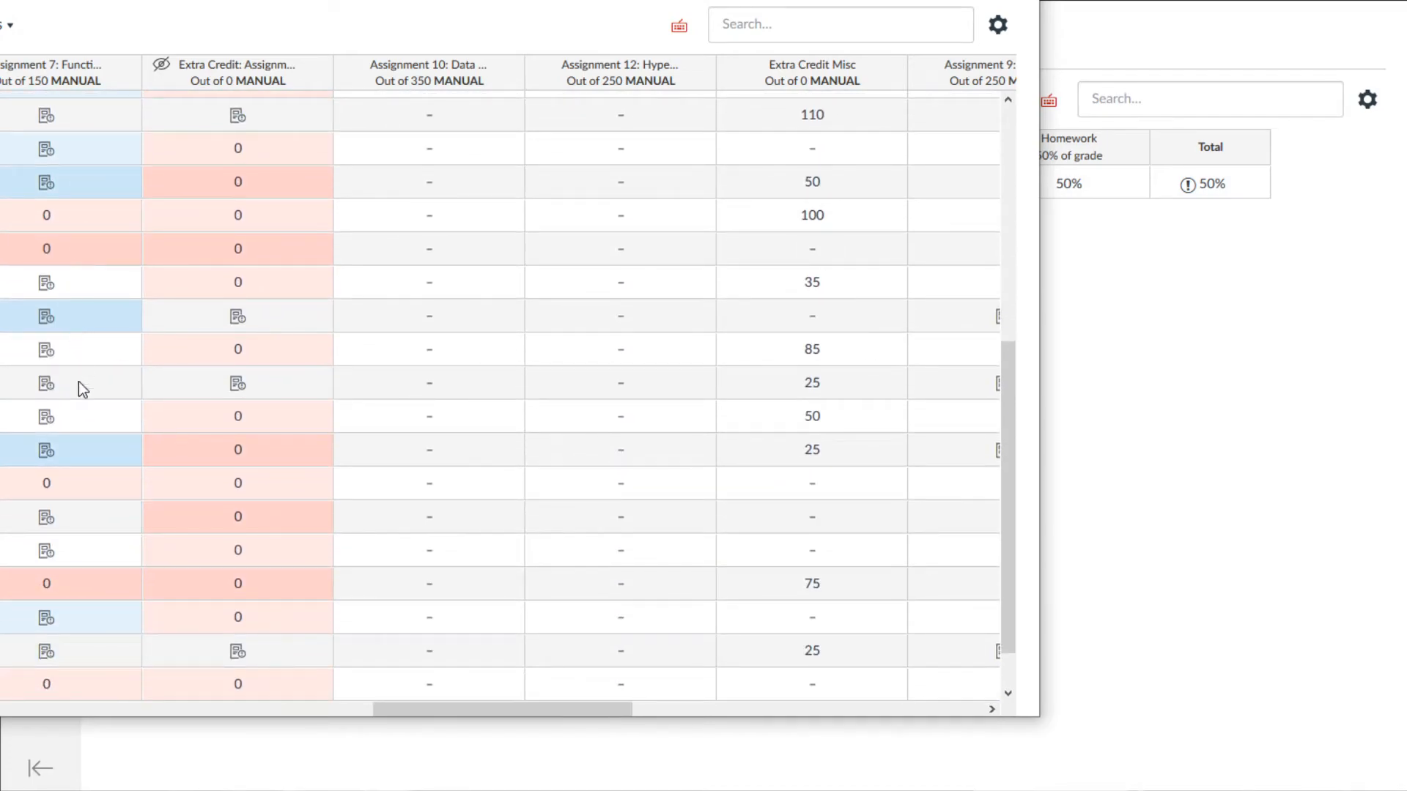
pyautogui.scroll(5, 82, 396)
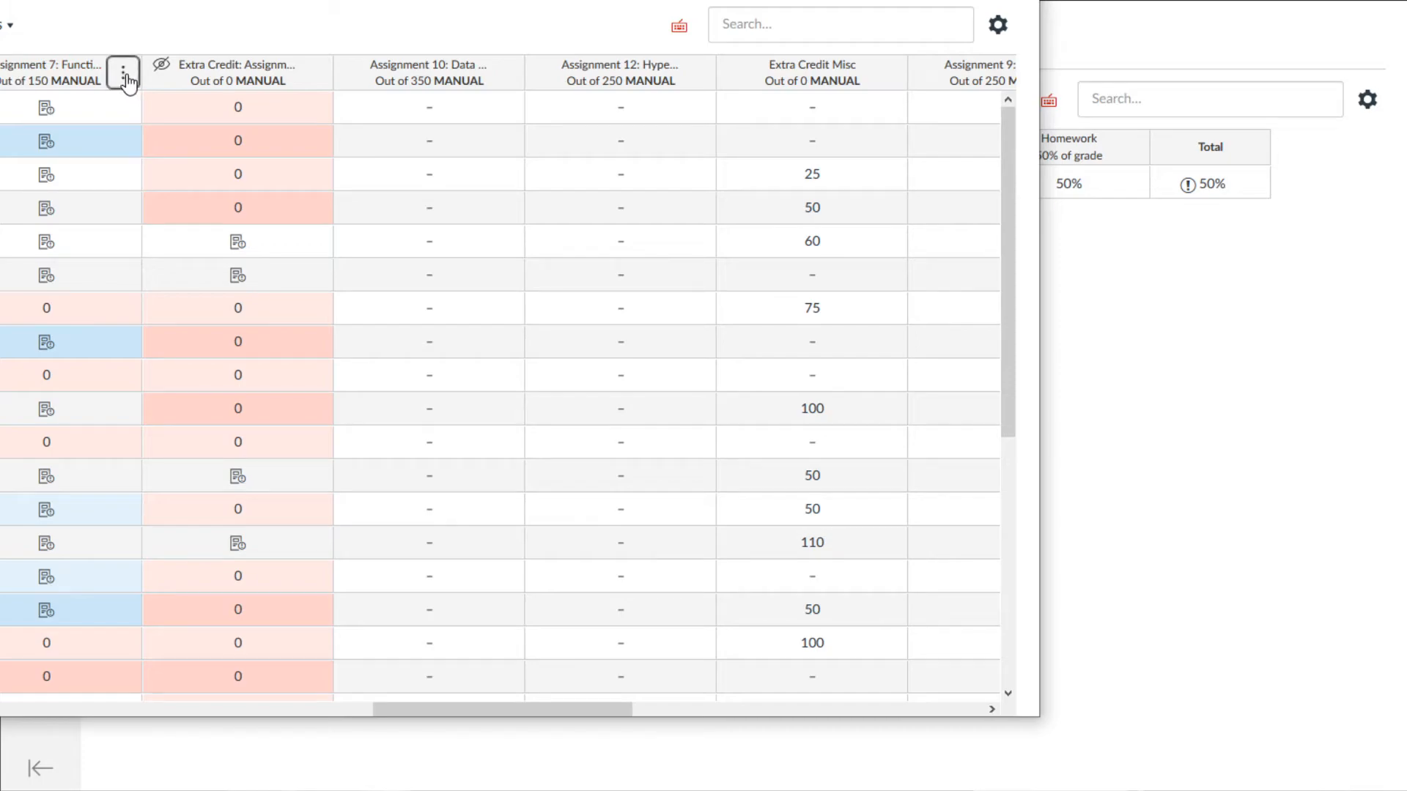
pyautogui.click(123, 73)
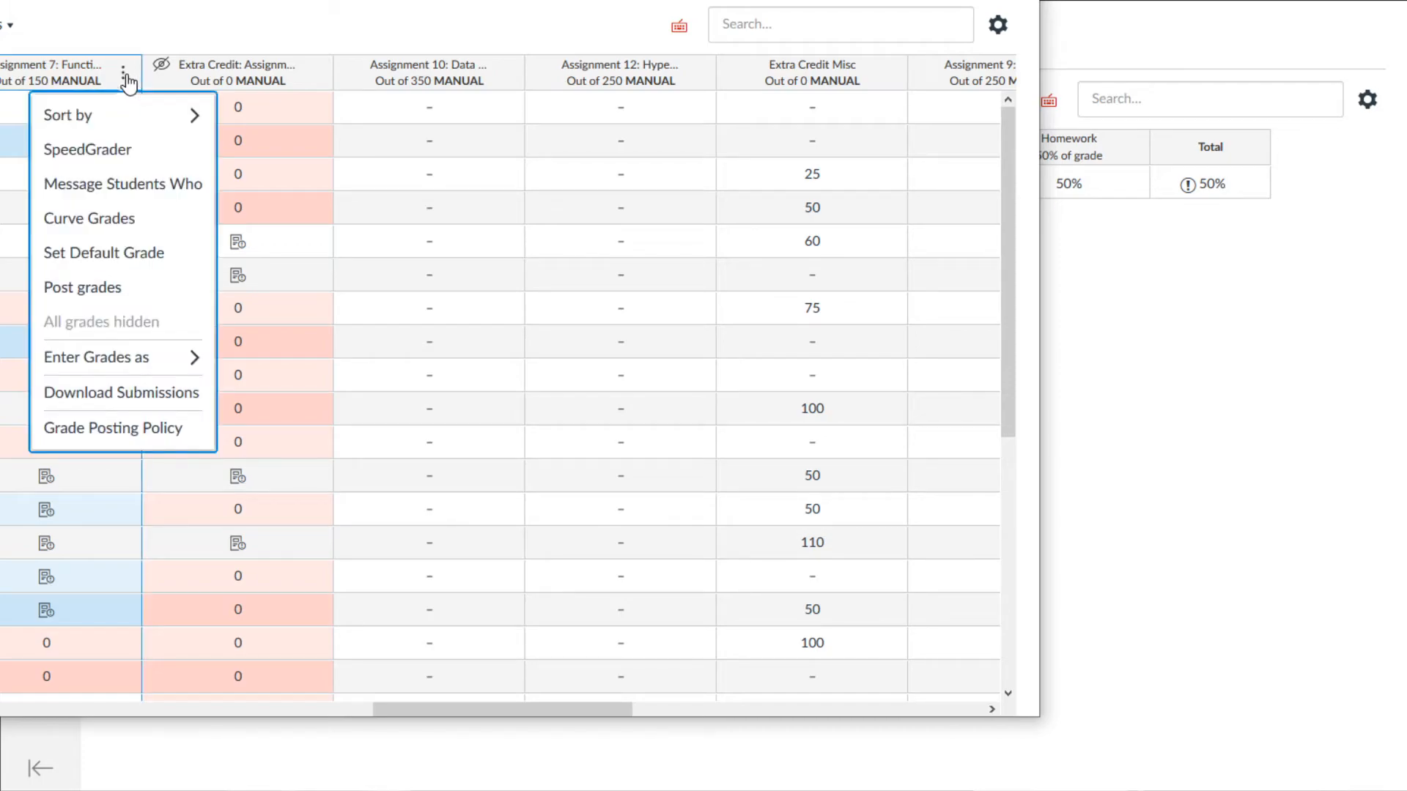
pyautogui.click(102, 301)
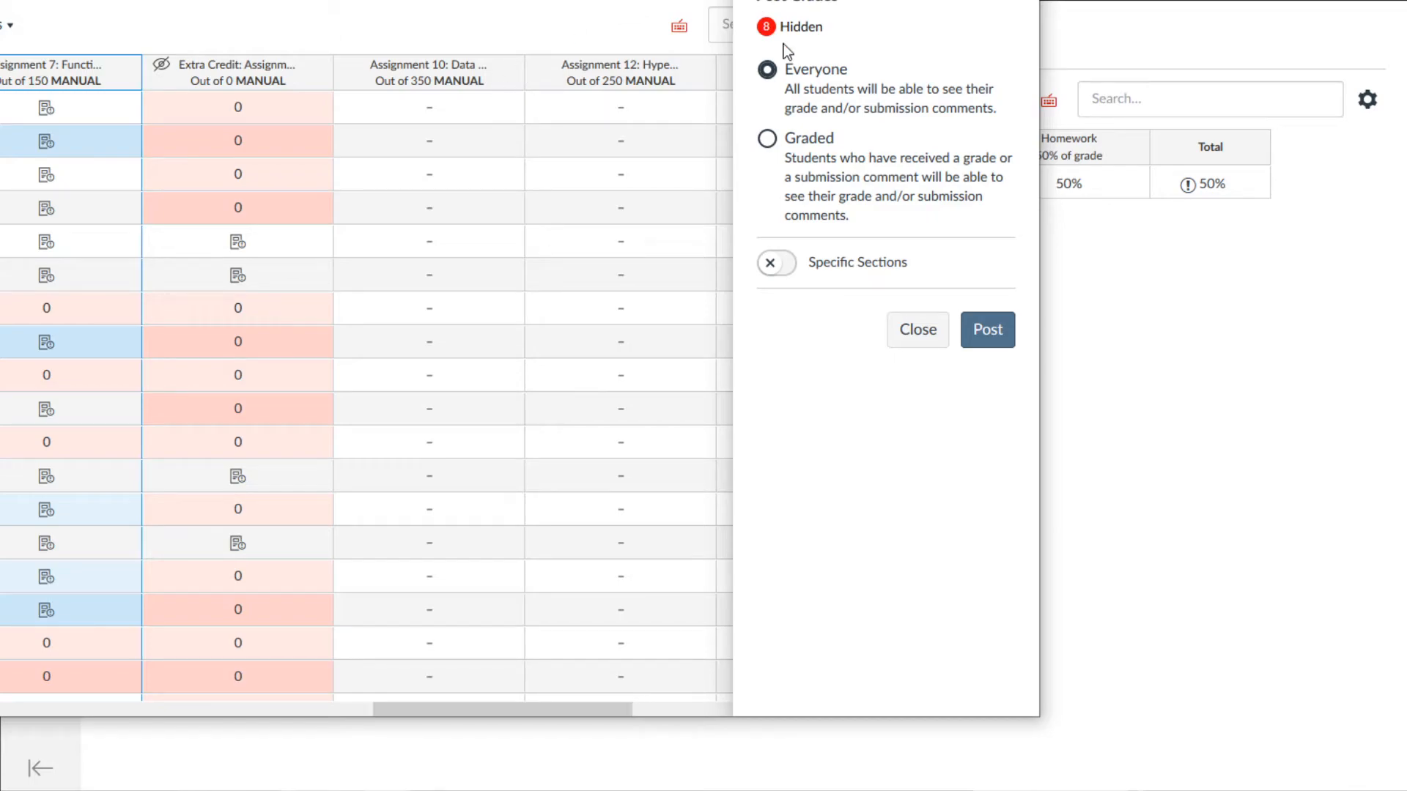
pyautogui.press('Escape')
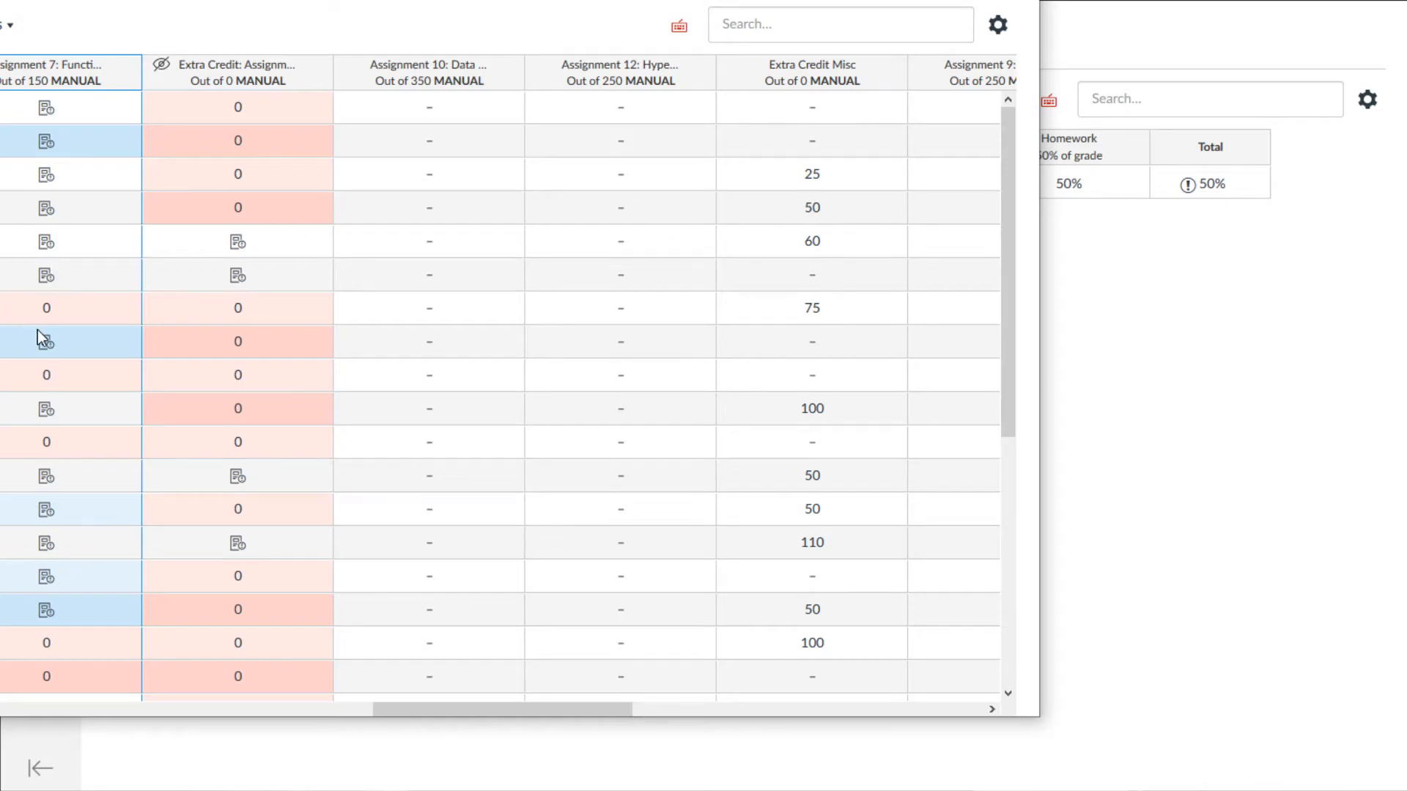
# - Scroll down the gradebook toward the Assignment 6: File I/O submissions
pyautogui.scroll(-1, 88, 446)
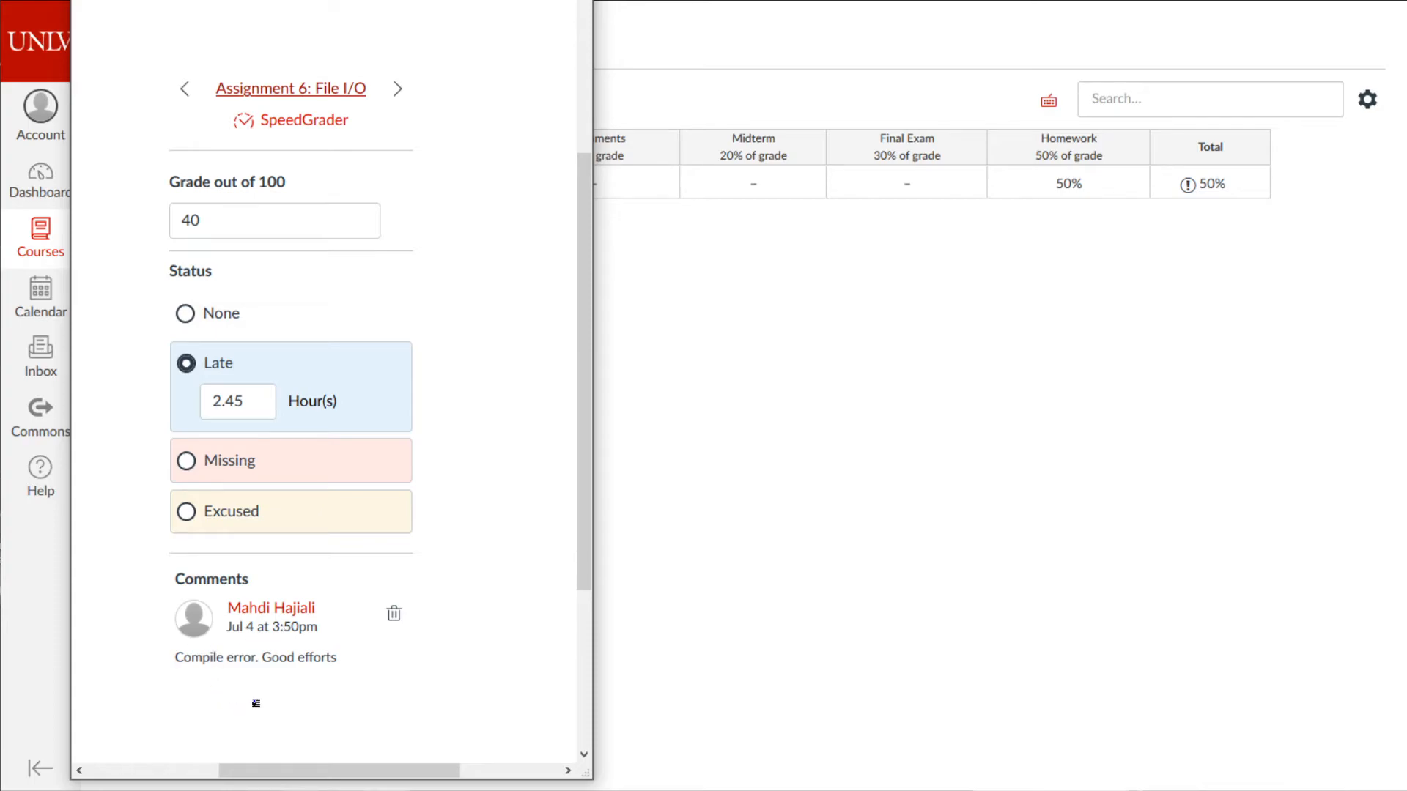
pyautogui.moveTo(264, 669); pyautogui.dragTo(339, 667)
pyautogui.hotkey('alt', 'Tab')
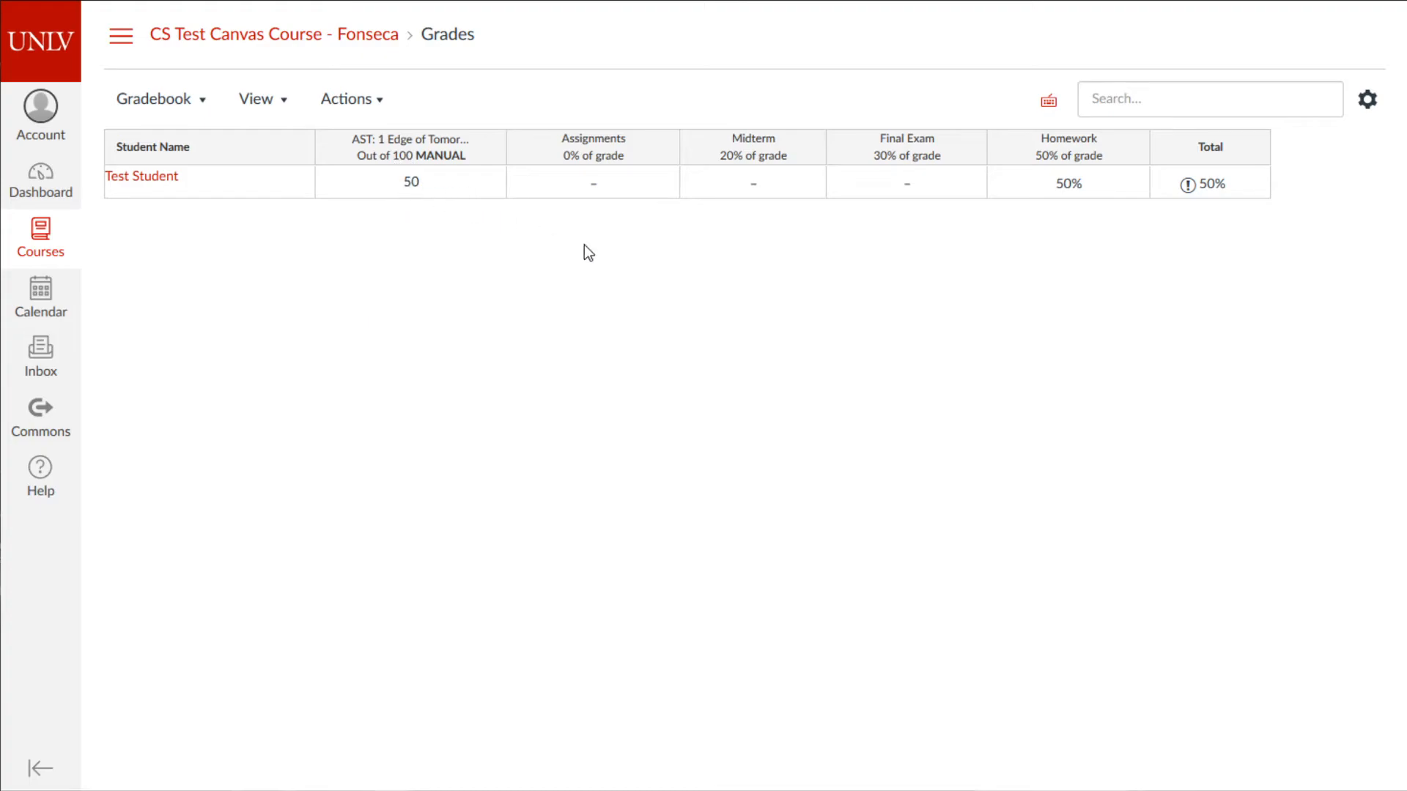
# - Review the total score warning, late policy settings and Total column sorting without changes
pyautogui.click(1190, 186)
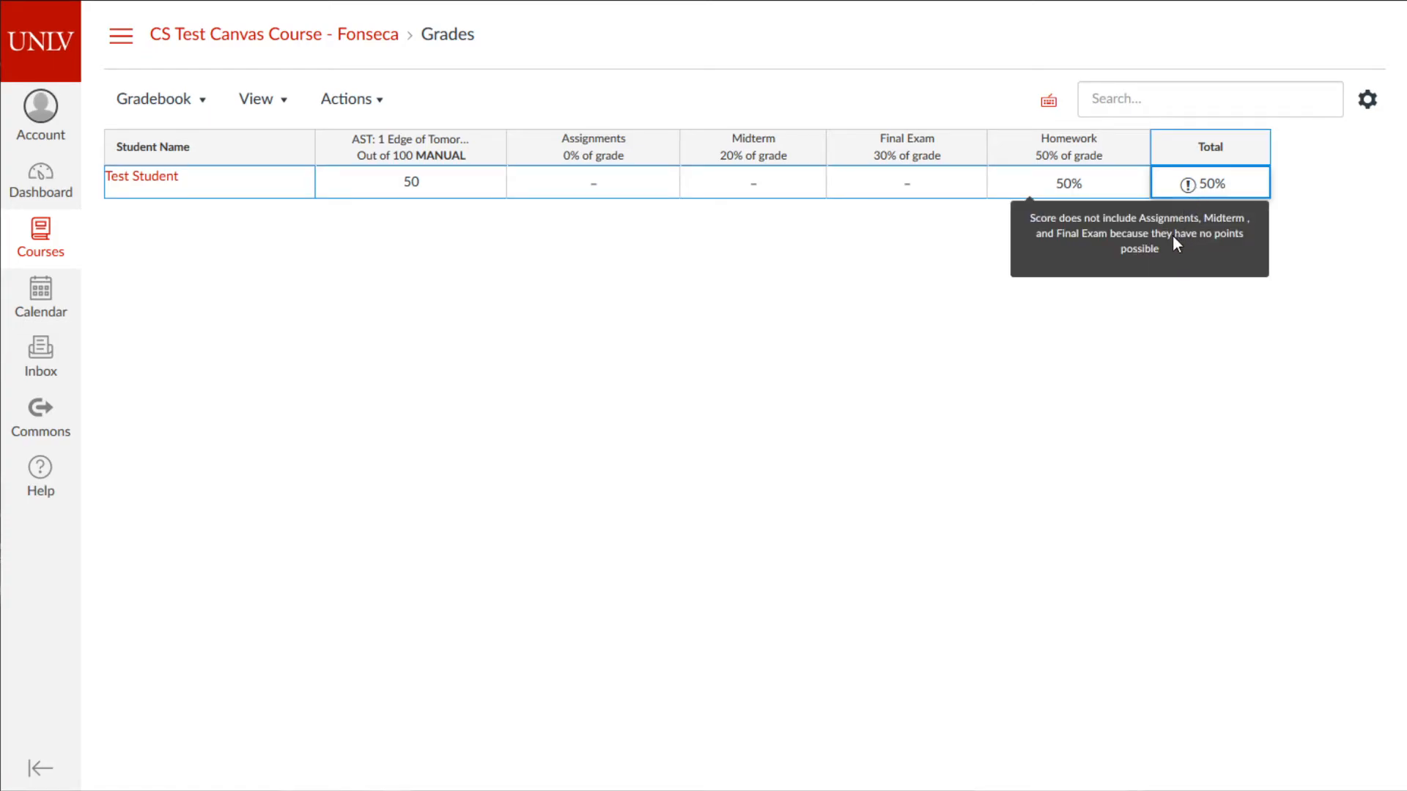
pyautogui.click(1167, 379)
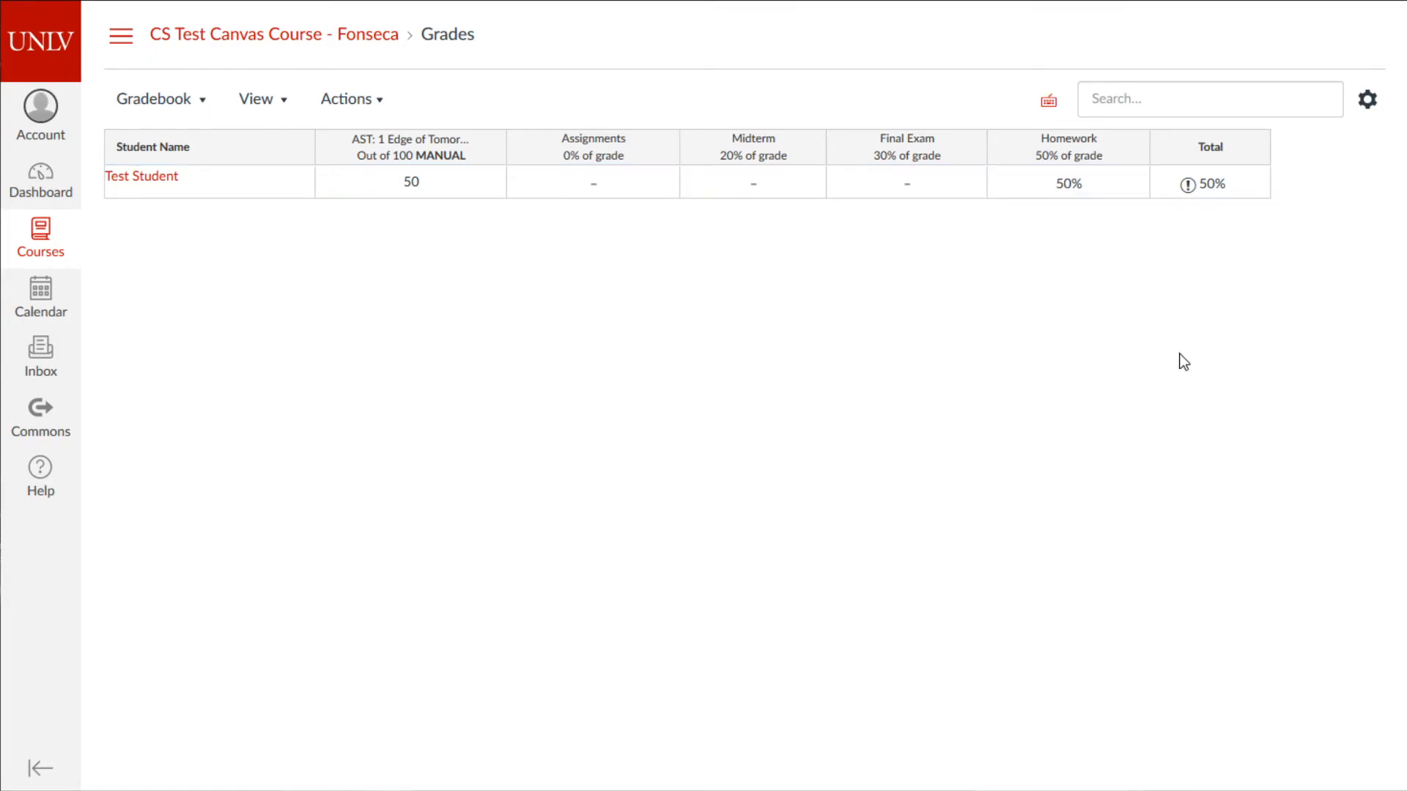
pyautogui.click(1368, 100)
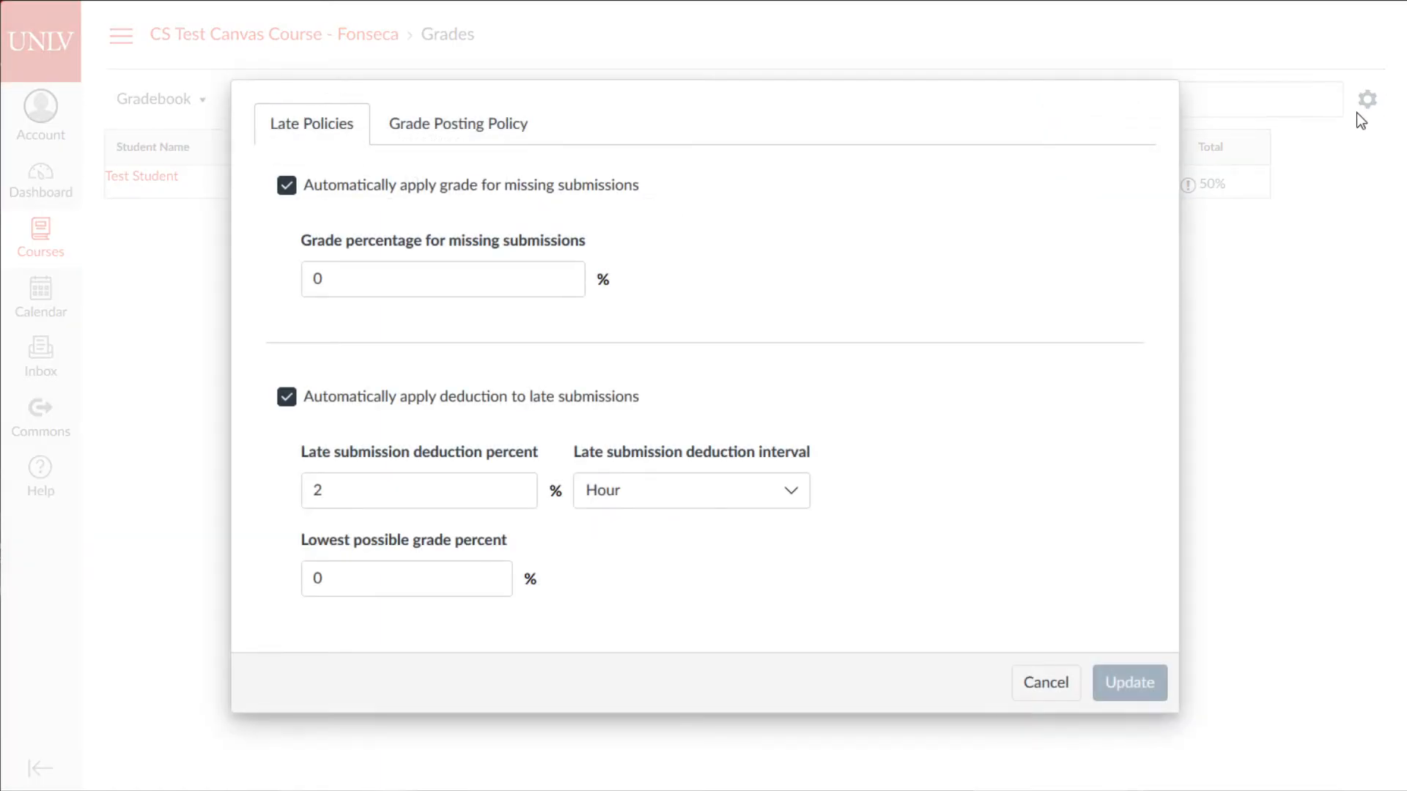
pyautogui.click(1055, 686)
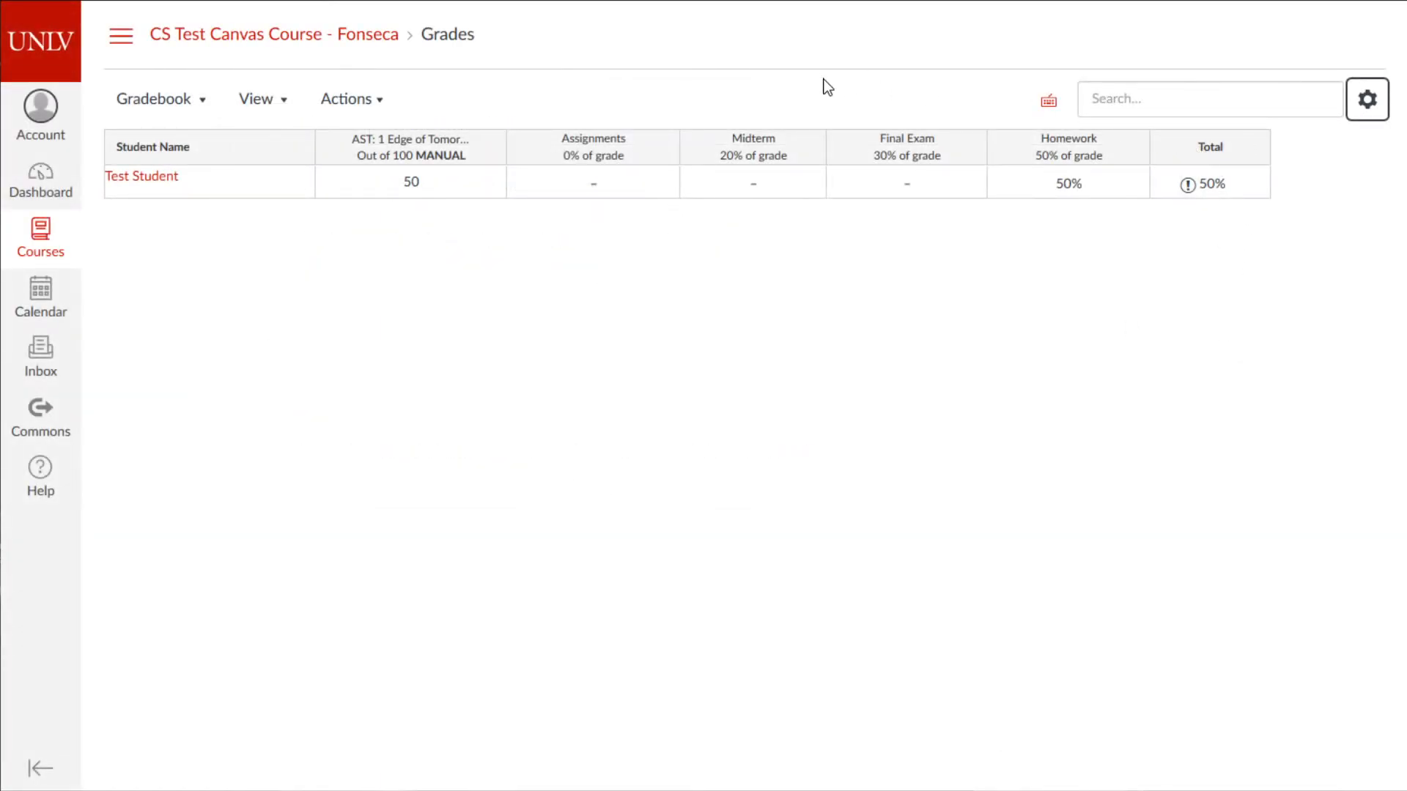
pyautogui.click(1252, 148)
pyautogui.moveTo(1269, 187)
pyautogui.click(1068, 381)
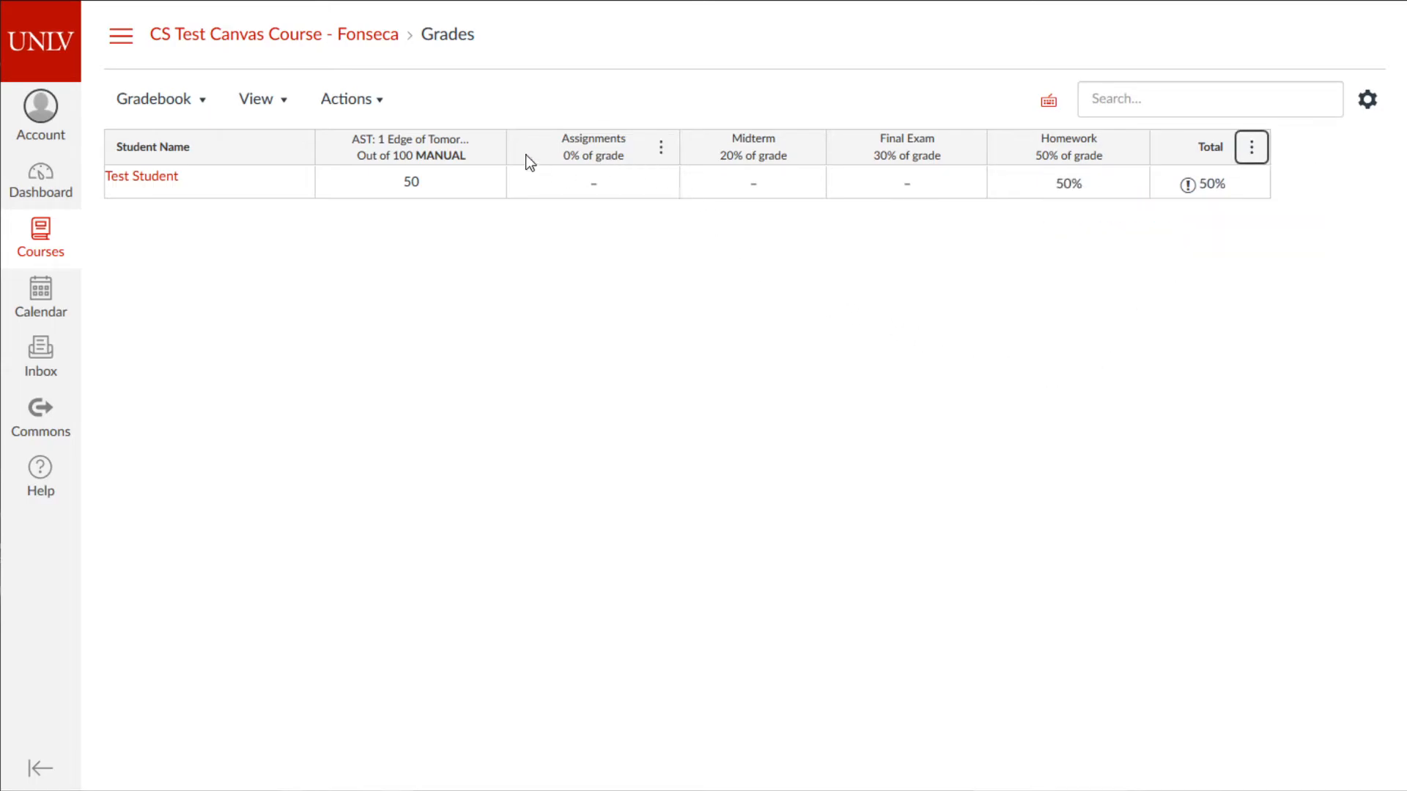
# - Browse the import/export and view menus, then open Test Student's summary tray
pyautogui.click(365, 103)
pyautogui.click(494, 338)
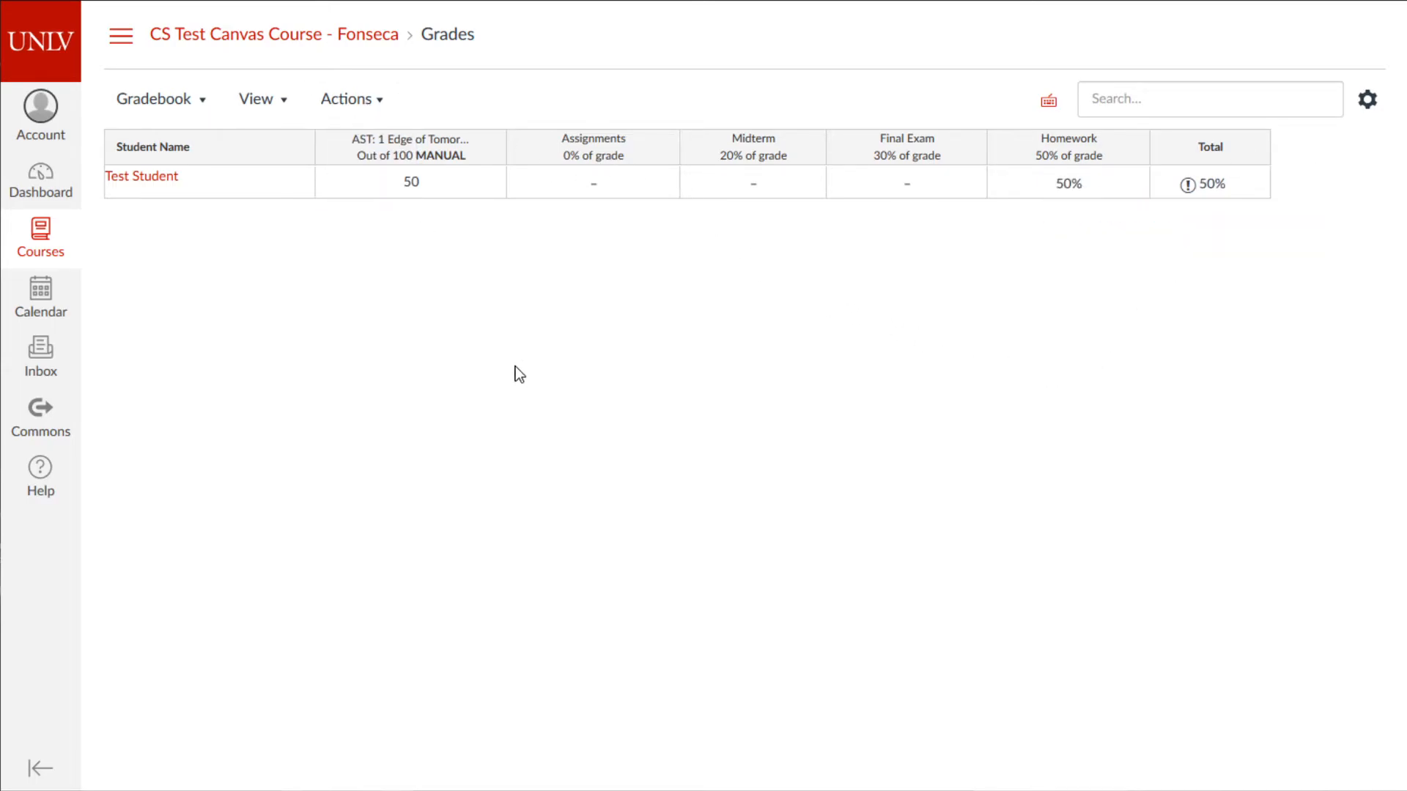
pyautogui.click(364, 110)
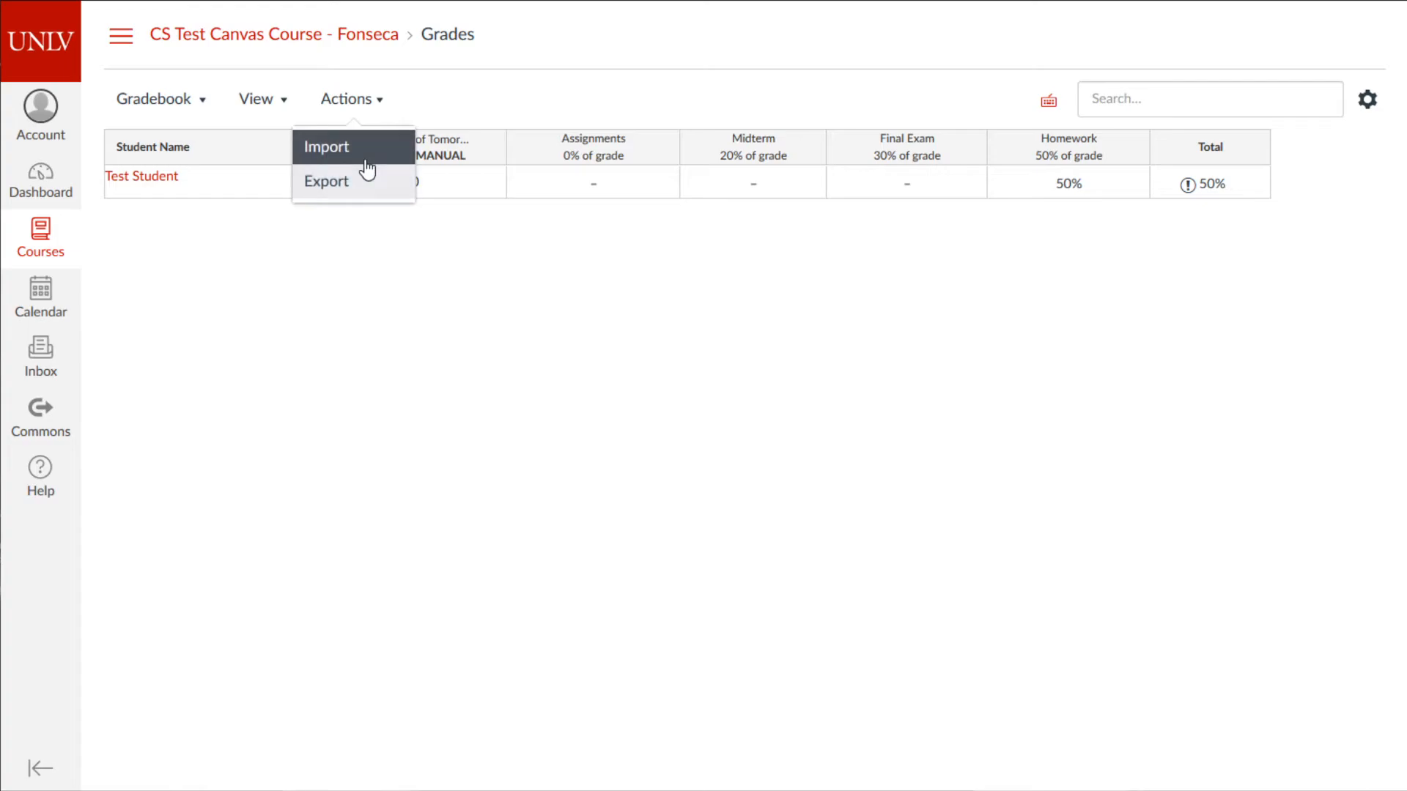
pyautogui.click(678, 283)
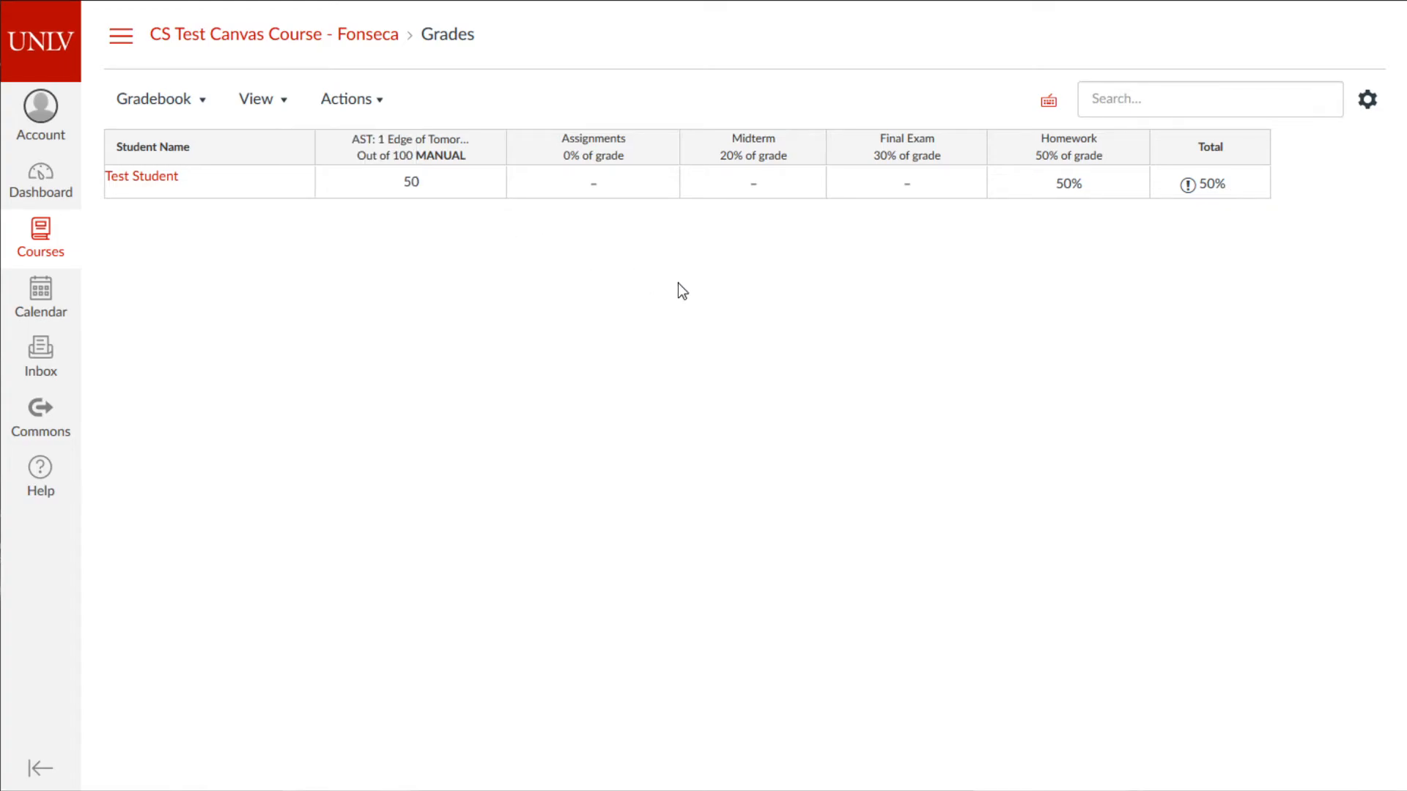
pyautogui.click(256, 96)
pyautogui.click(196, 107)
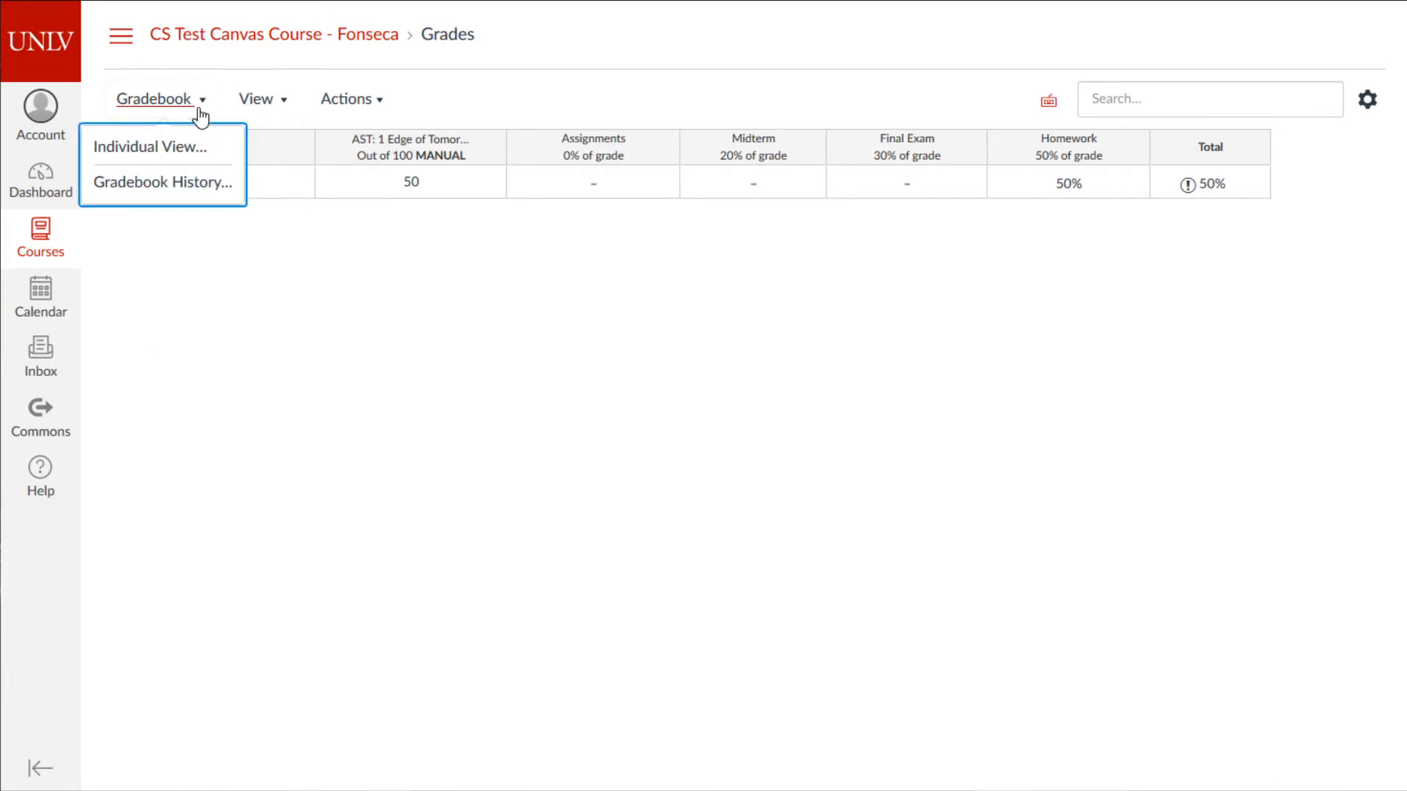
pyautogui.click(546, 306)
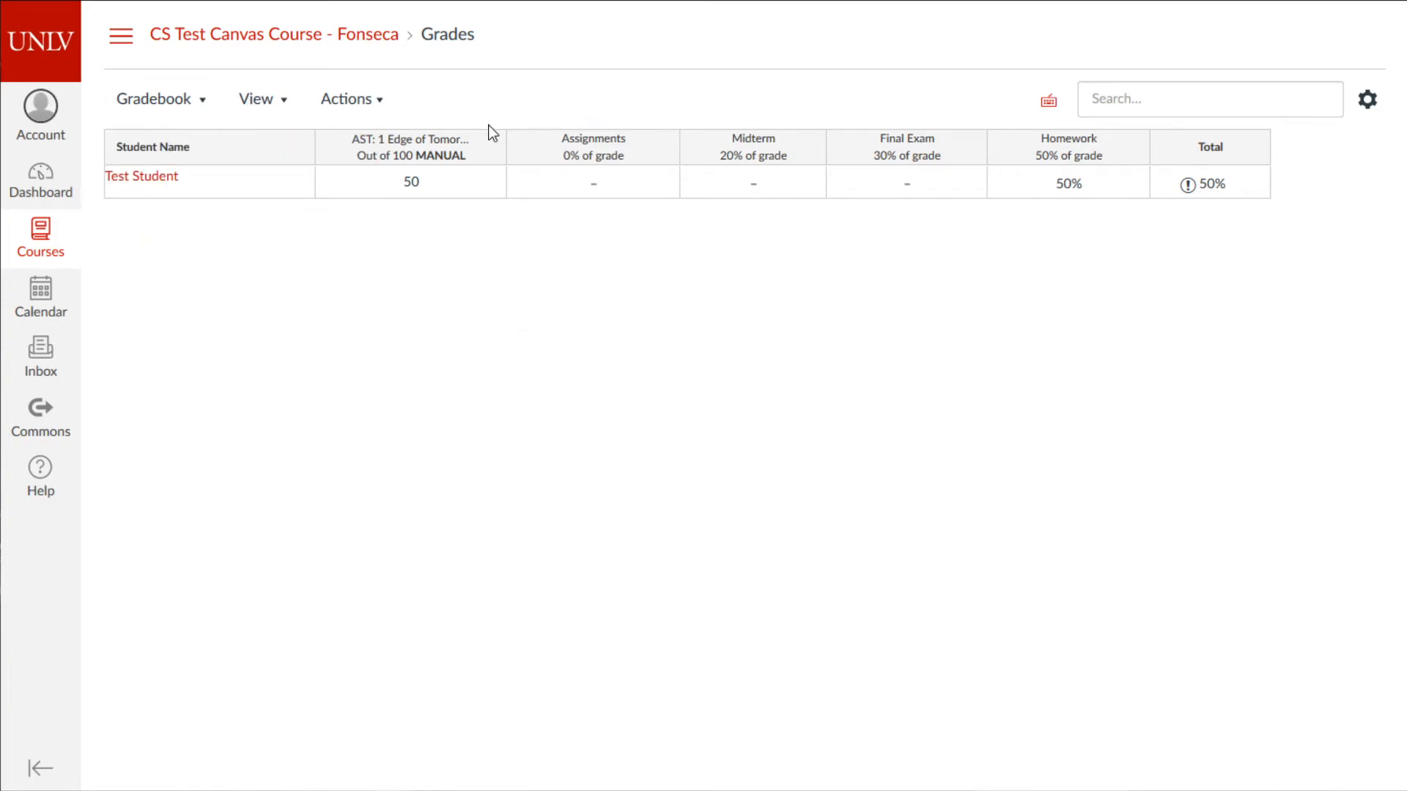
pyautogui.click(152, 176)
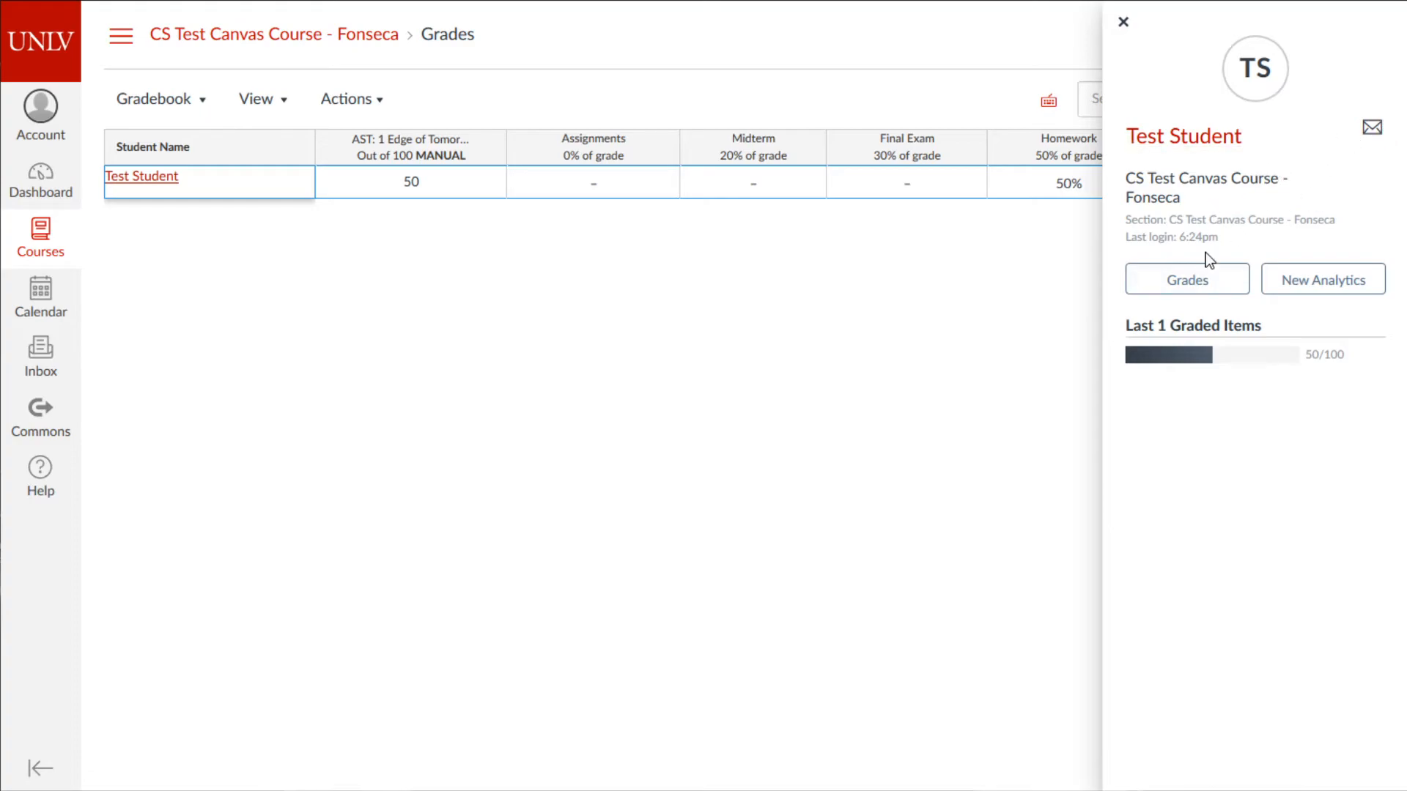
pyautogui.click(1196, 146)
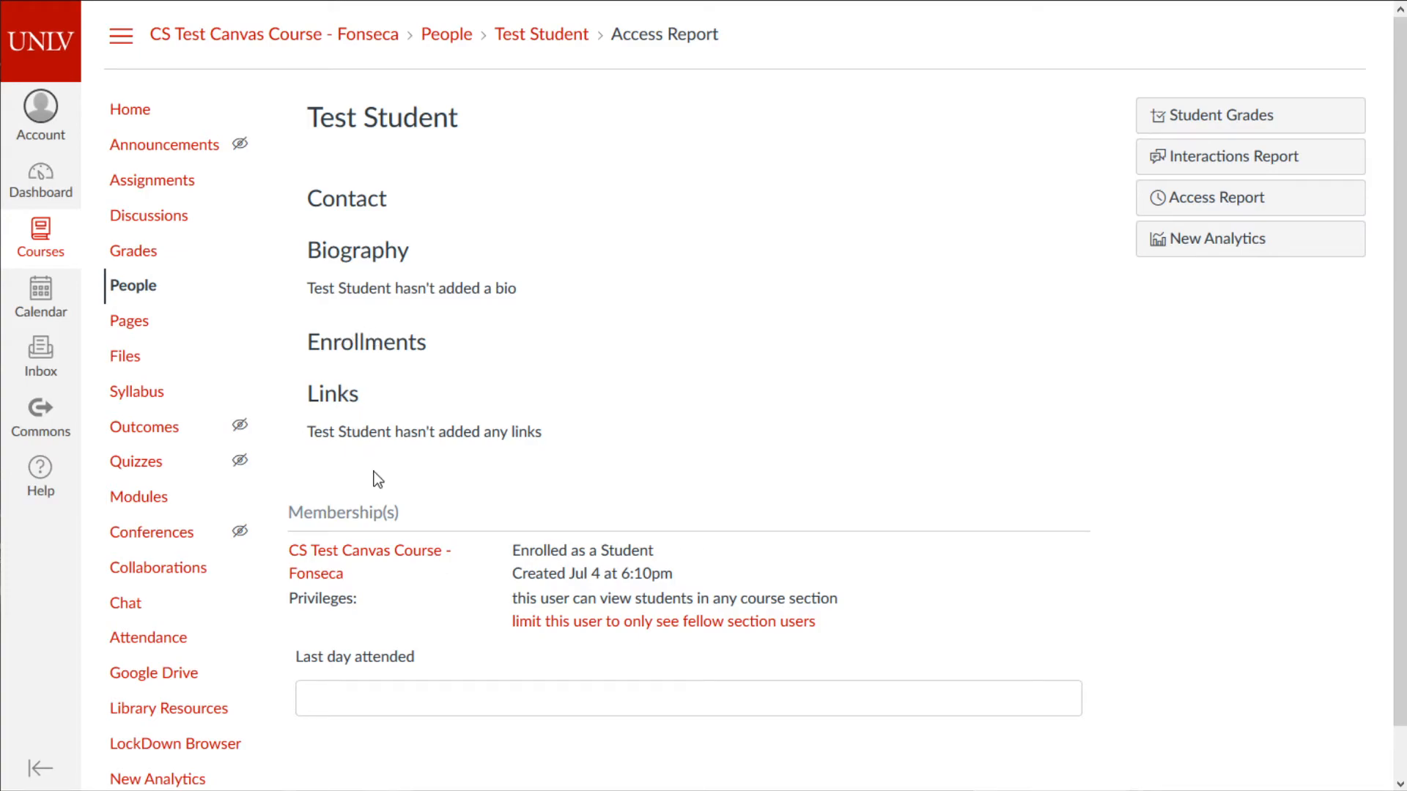
pyautogui.scroll(-1, 374, 477)
pyautogui.scroll(1, 450, 516)
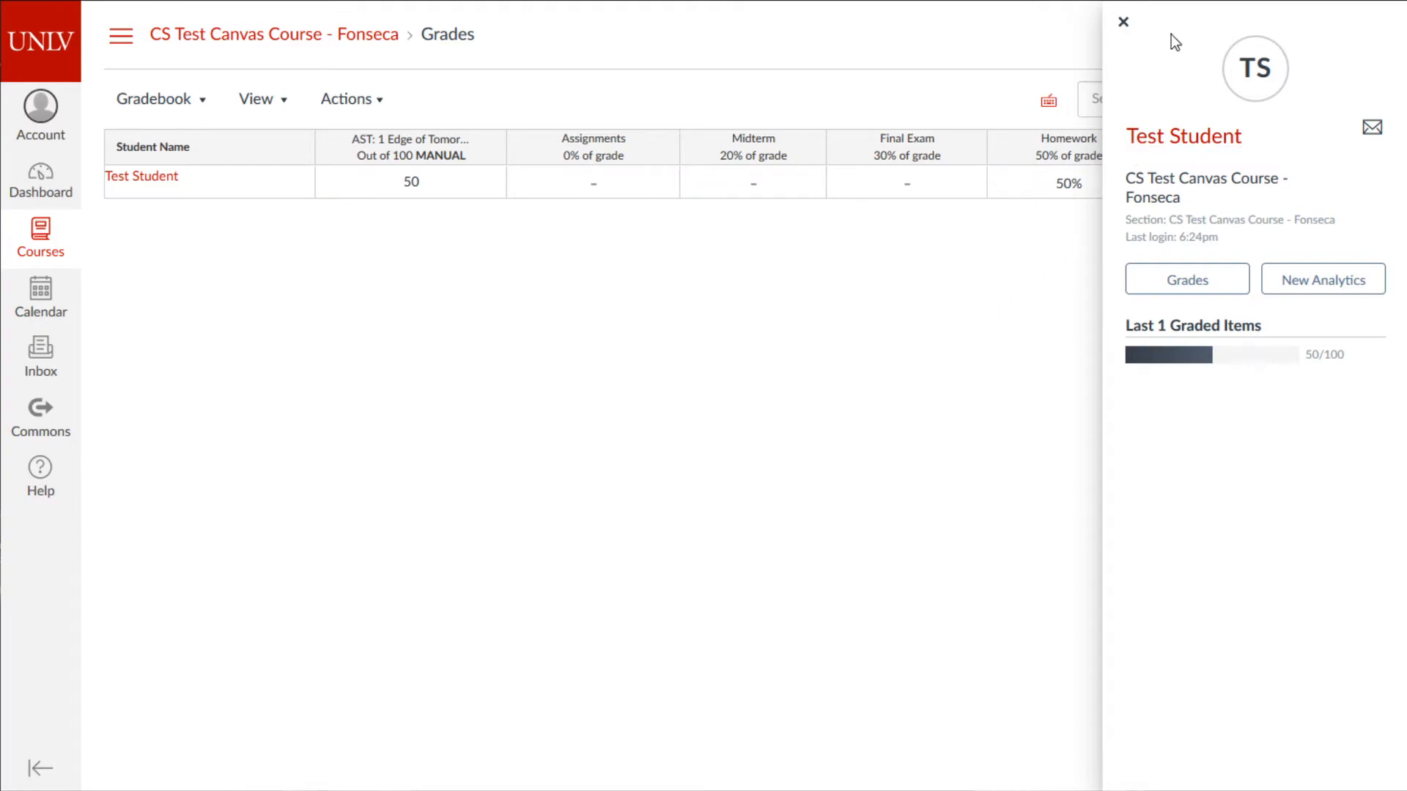
pyautogui.click(1123, 22)
pyautogui.click(151, 181)
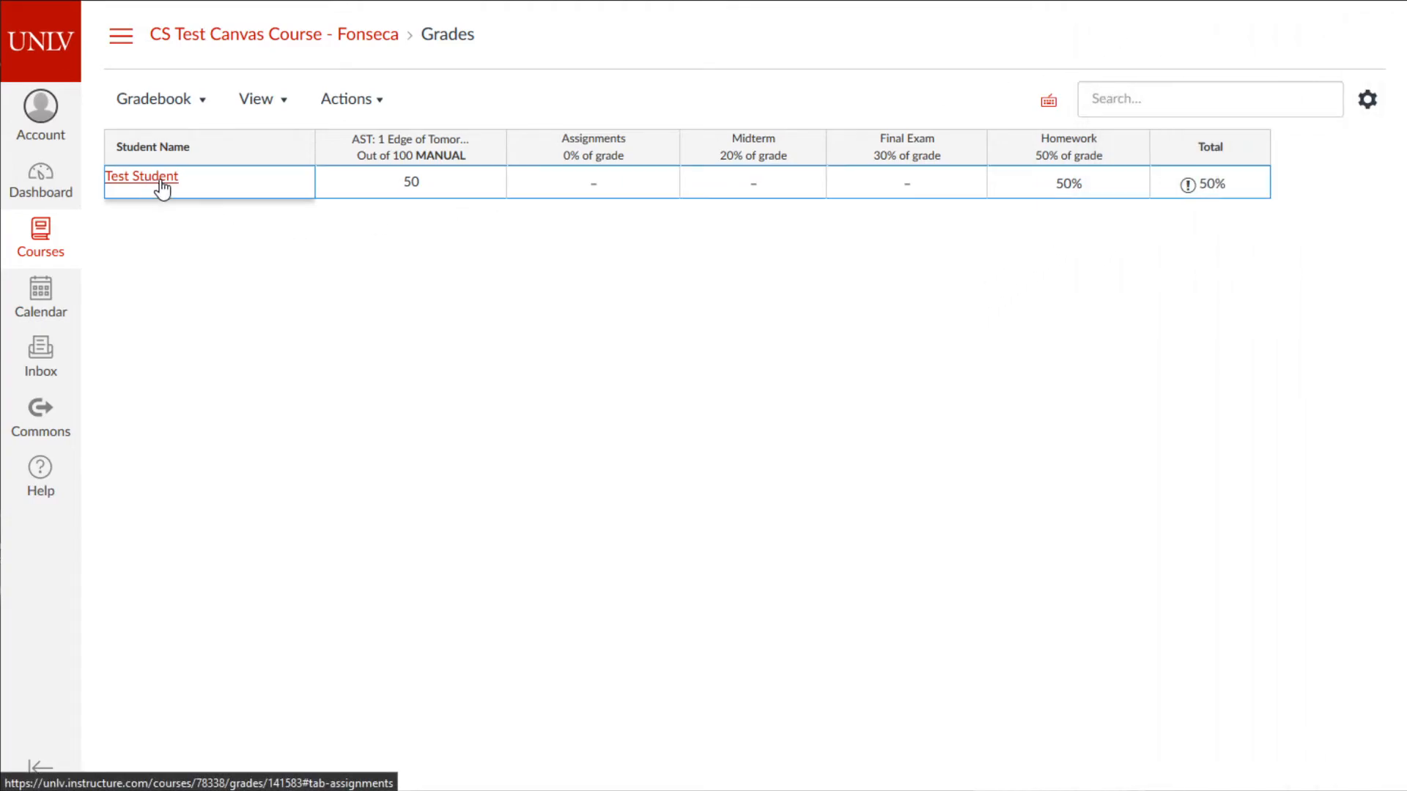
# - Draft and discard a message to Test Student, then open their course profile page
pyautogui.click(1365, 144)
pyautogui.click(558, 471)
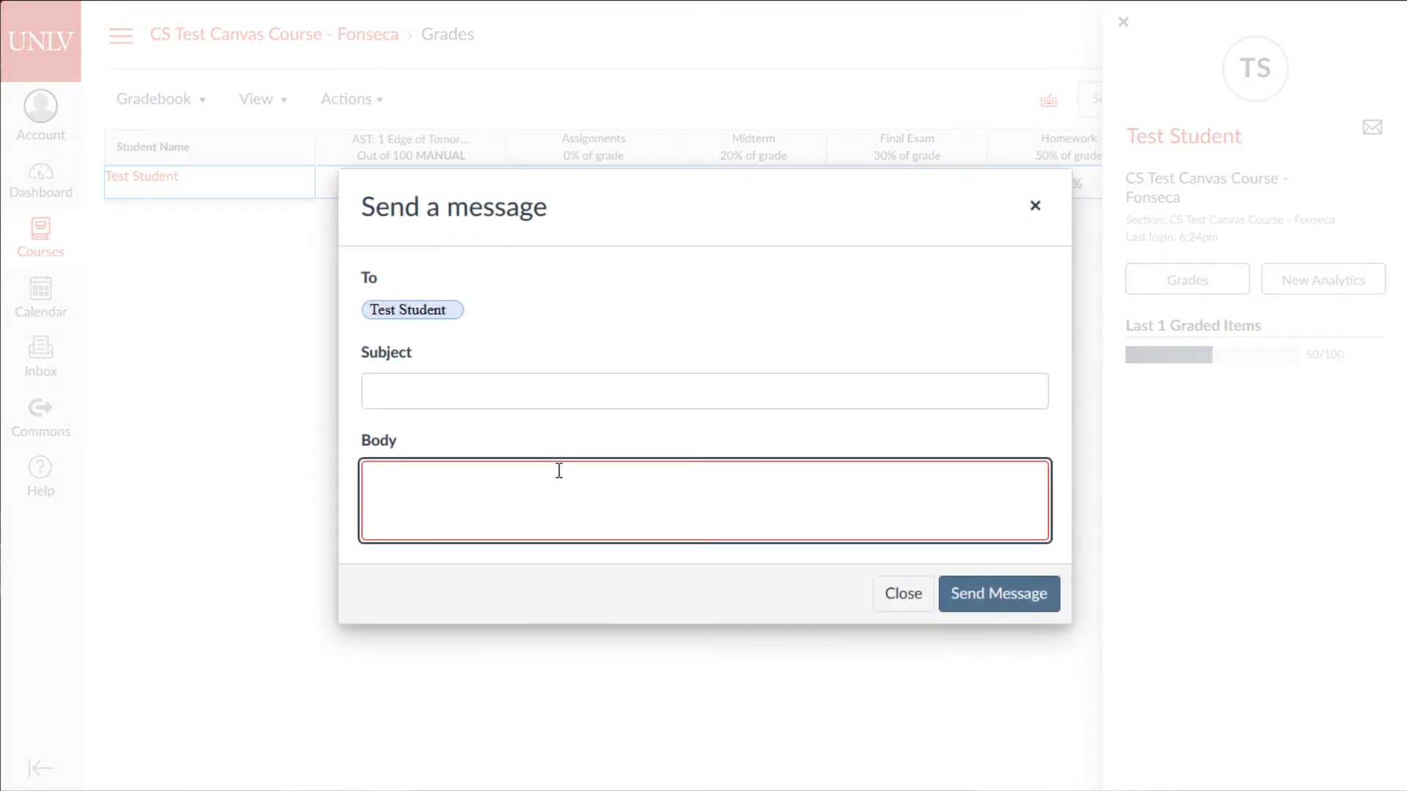
pyautogui.write('whoi')
pyautogui.click(1035, 206)
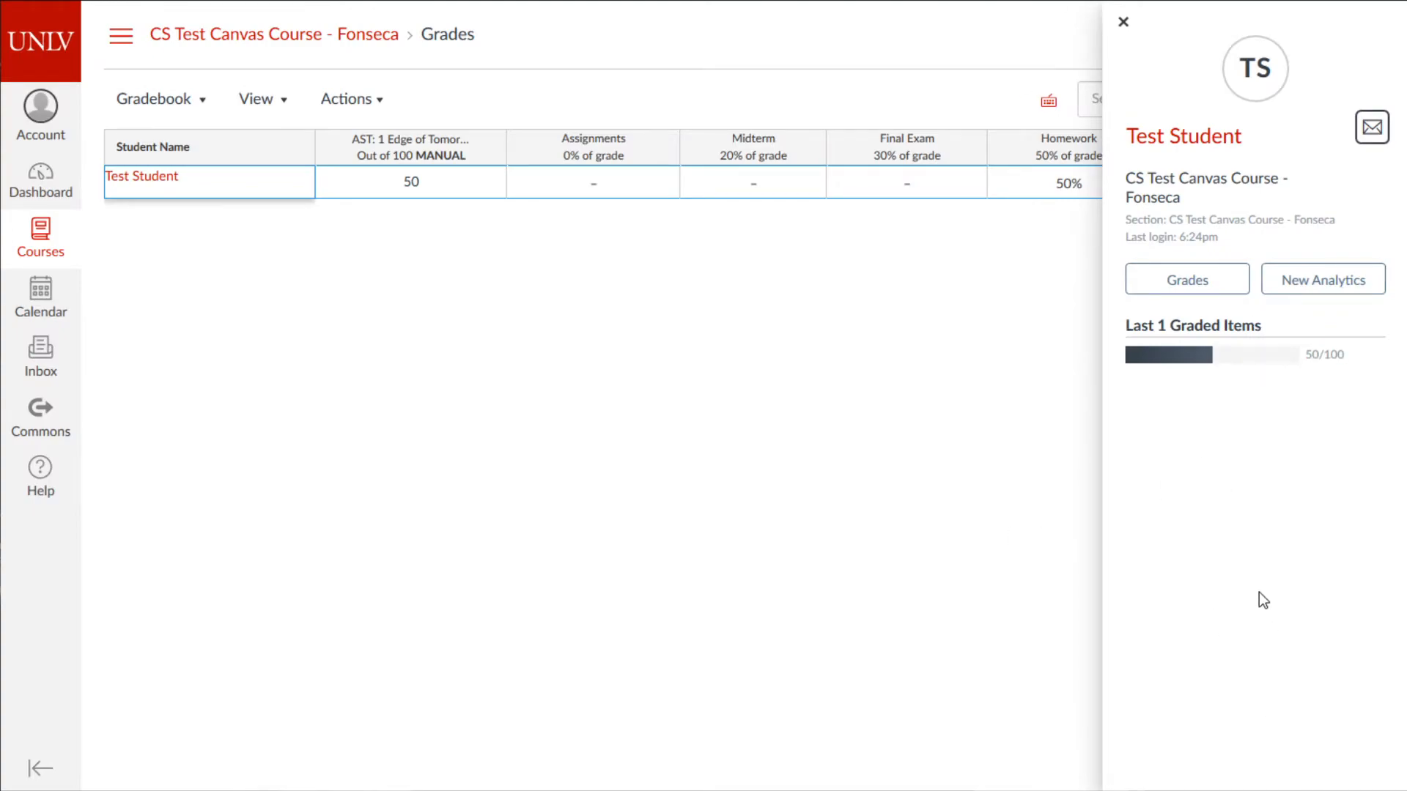
pyautogui.click(1187, 147)
pyautogui.scroll(-1, 477, 593)
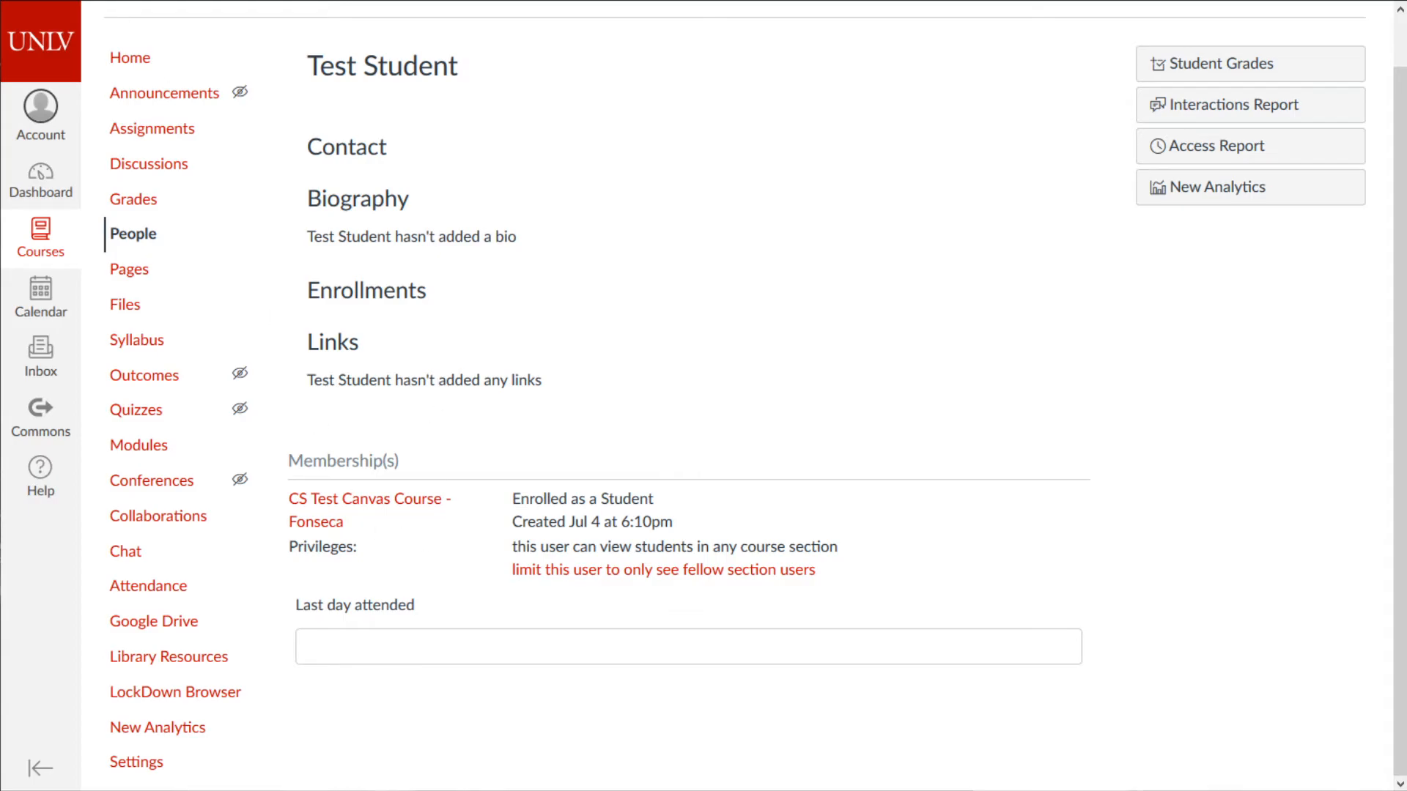
# - Return to the gradebook, bring up the Notepad topic list, and delete the Late System line
pyautogui.hotkey('alt', 'Left')
pyautogui.moveTo(900, 790); pyautogui.dragTo(914, 286)
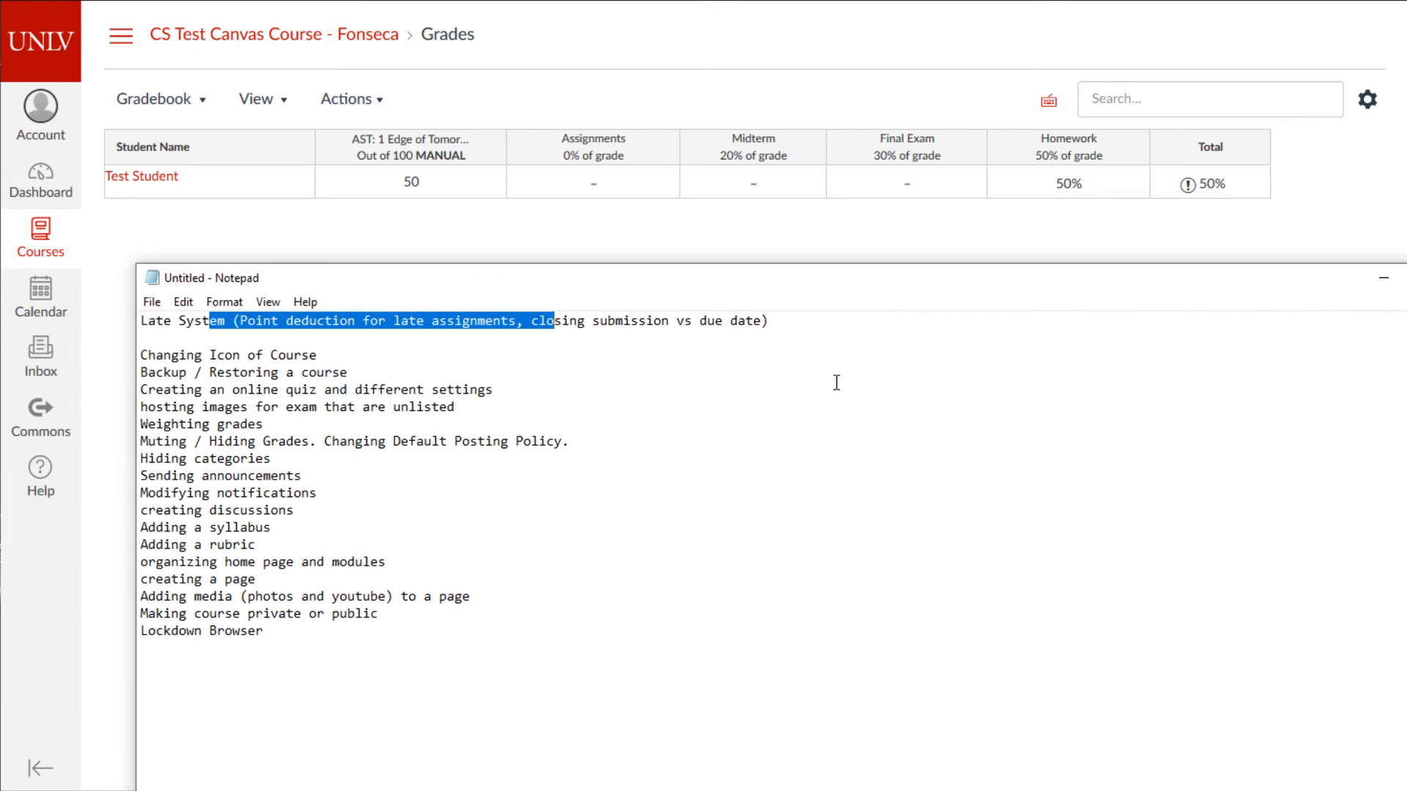
pyautogui.moveTo(494, 657); pyautogui.dragTo(286, 446)
pyautogui.click(503, 472)
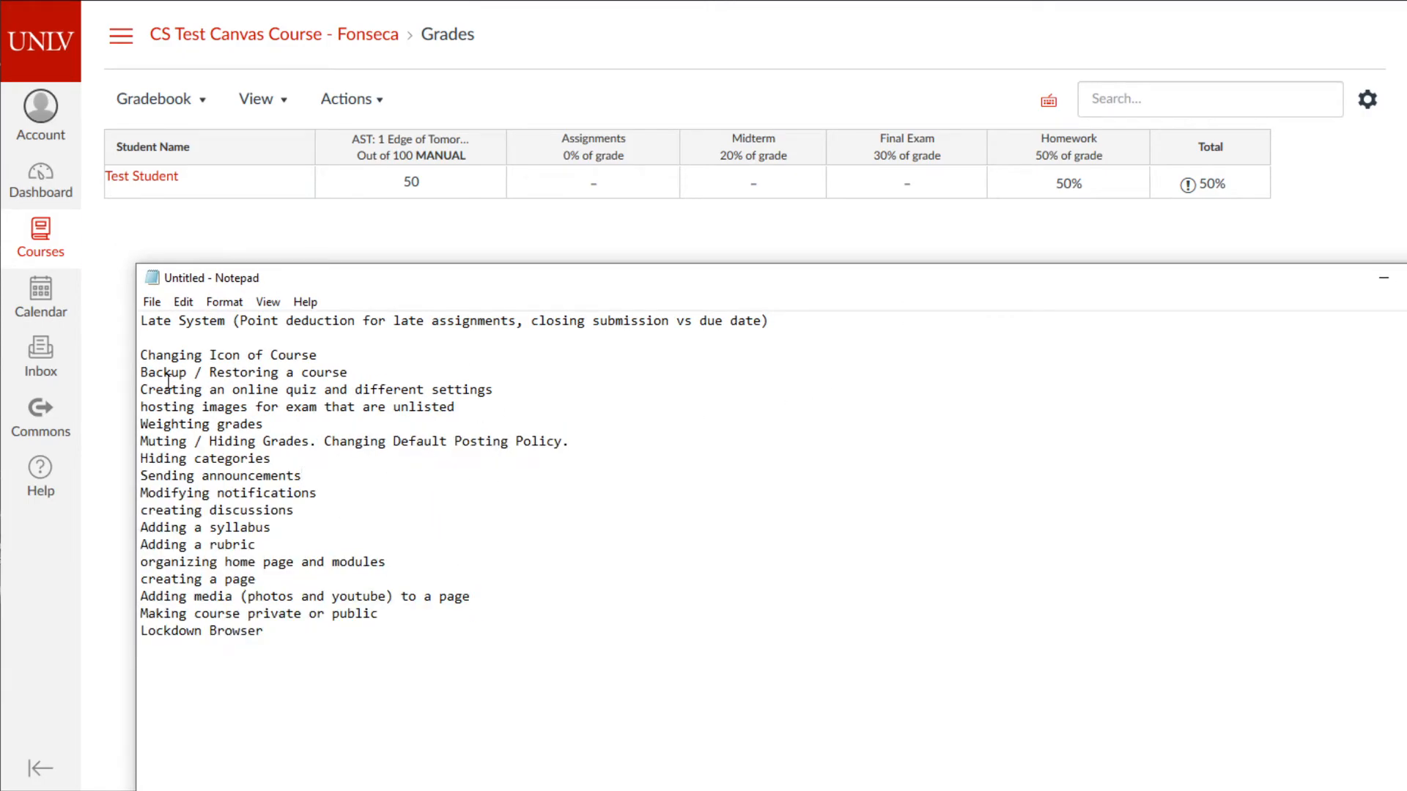
pyautogui.moveTo(164, 334); pyautogui.dragTo(131, 316)
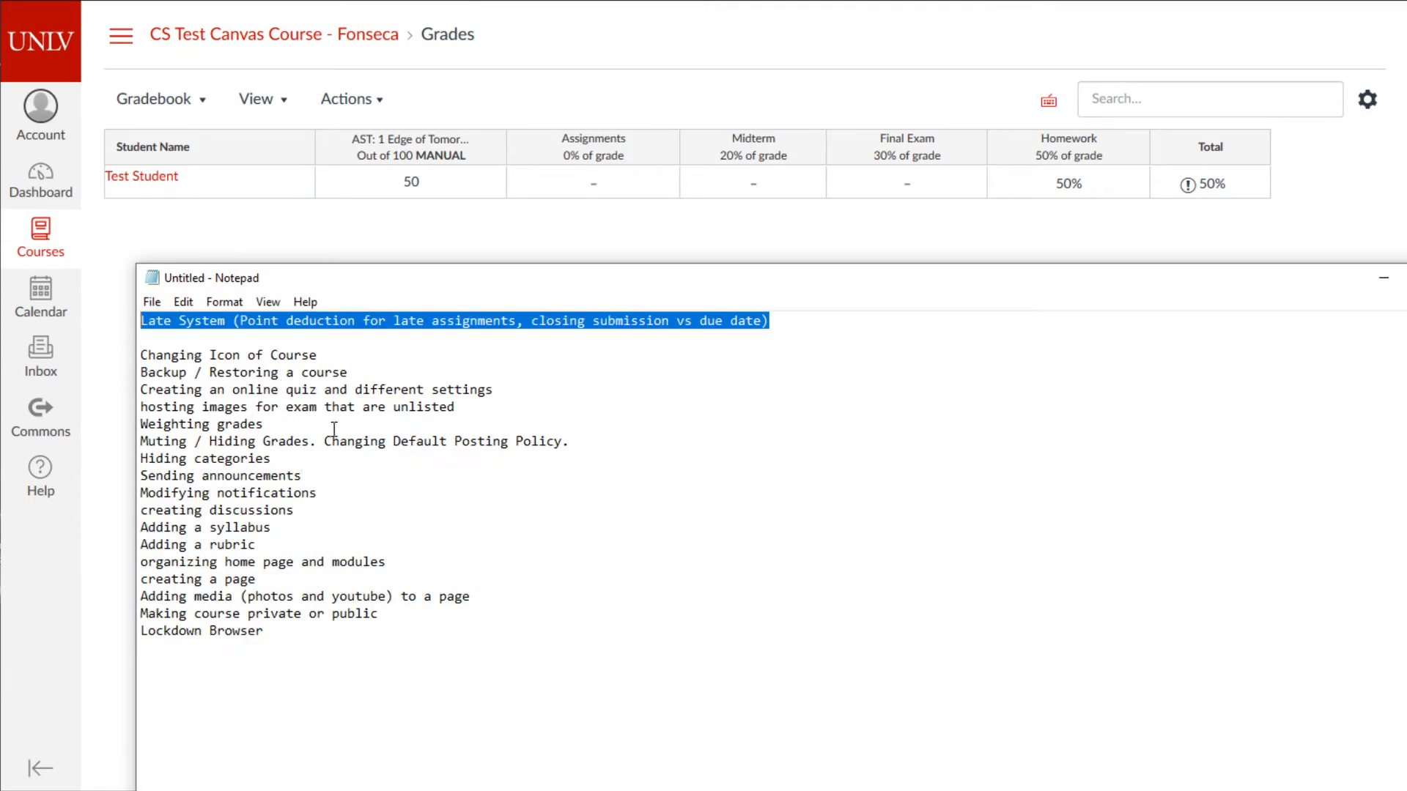
pyautogui.press('Delete')
pyautogui.press('Delete')
pyautogui.press('Delete')
# - Delete the hosting unlisted exam images line from the topic list
pyautogui.moveTo(347, 323); pyautogui.dragTo(123, 316)
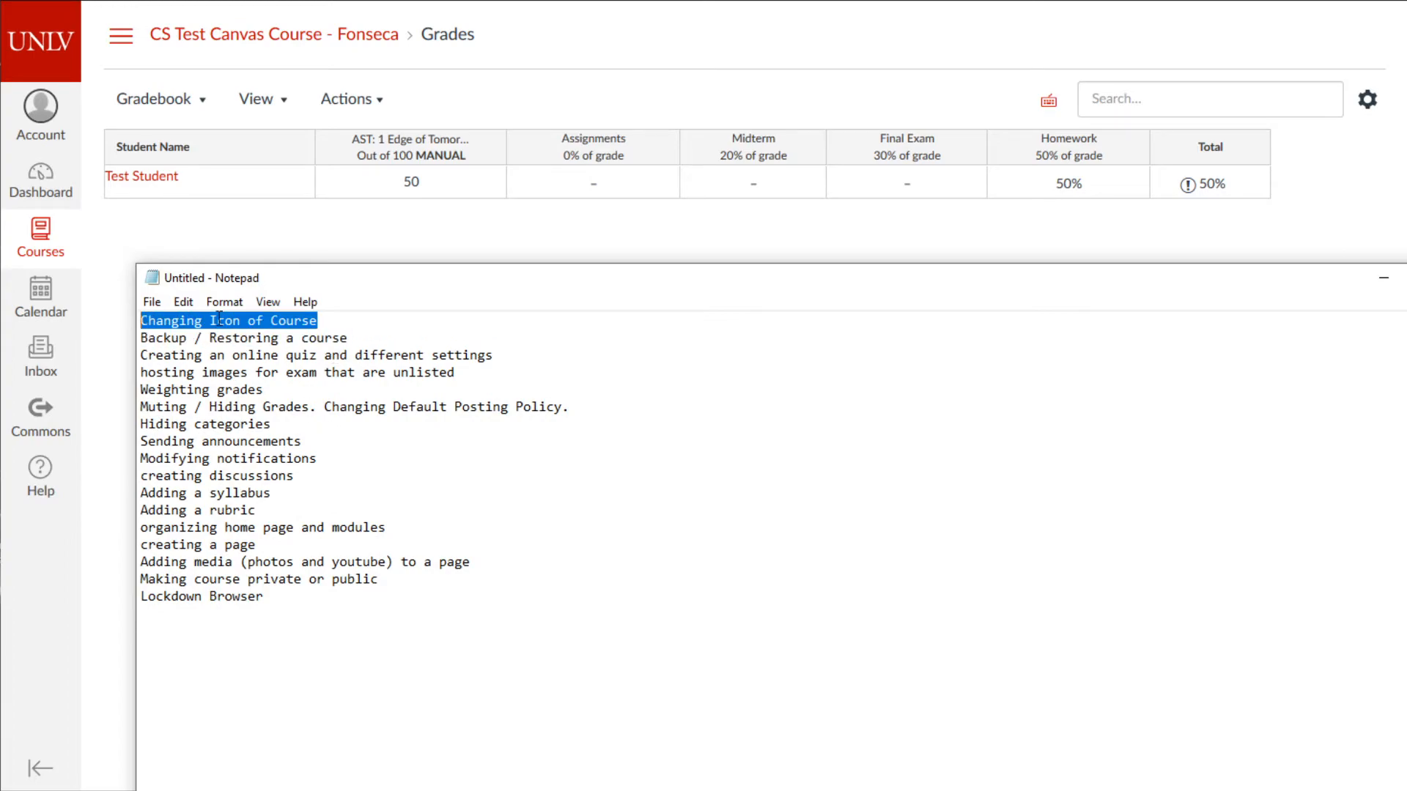
pyautogui.moveTo(194, 356); pyautogui.dragTo(233, 355)
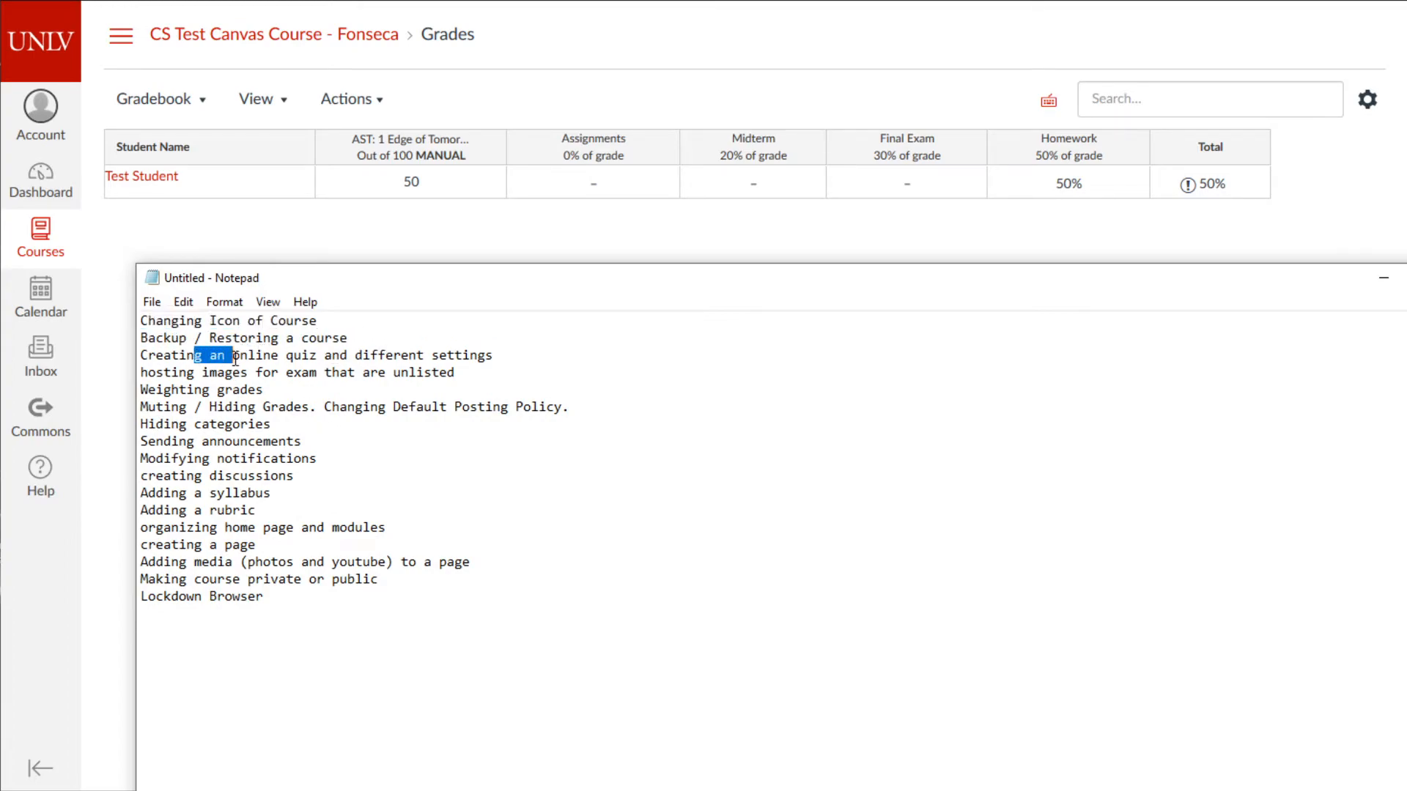
pyautogui.moveTo(456, 372); pyautogui.dragTo(140, 374)
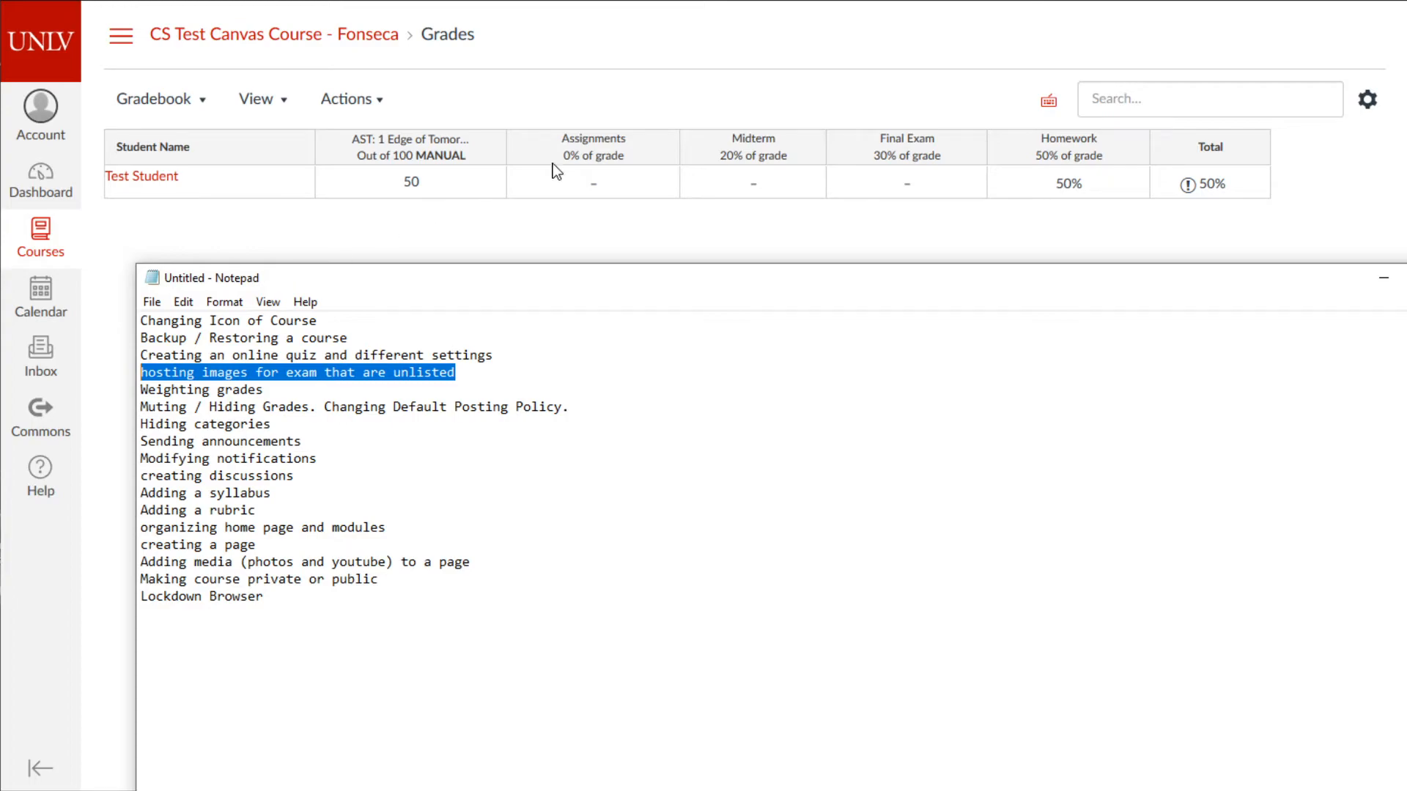
pyautogui.click(443, 357)
pyautogui.moveTo(463, 384); pyautogui.dragTo(126, 372)
pyautogui.click(266, 373)
pyautogui.moveTo(490, 371); pyautogui.dragTo(64, 374)
pyautogui.press('Delete')
# - Delete the Weighting grades, Muting / Hiding Grades and Changing Default Posting Policy lines
pyautogui.moveTo(265, 389); pyautogui.dragTo(140, 389)
pyautogui.press('Delete')
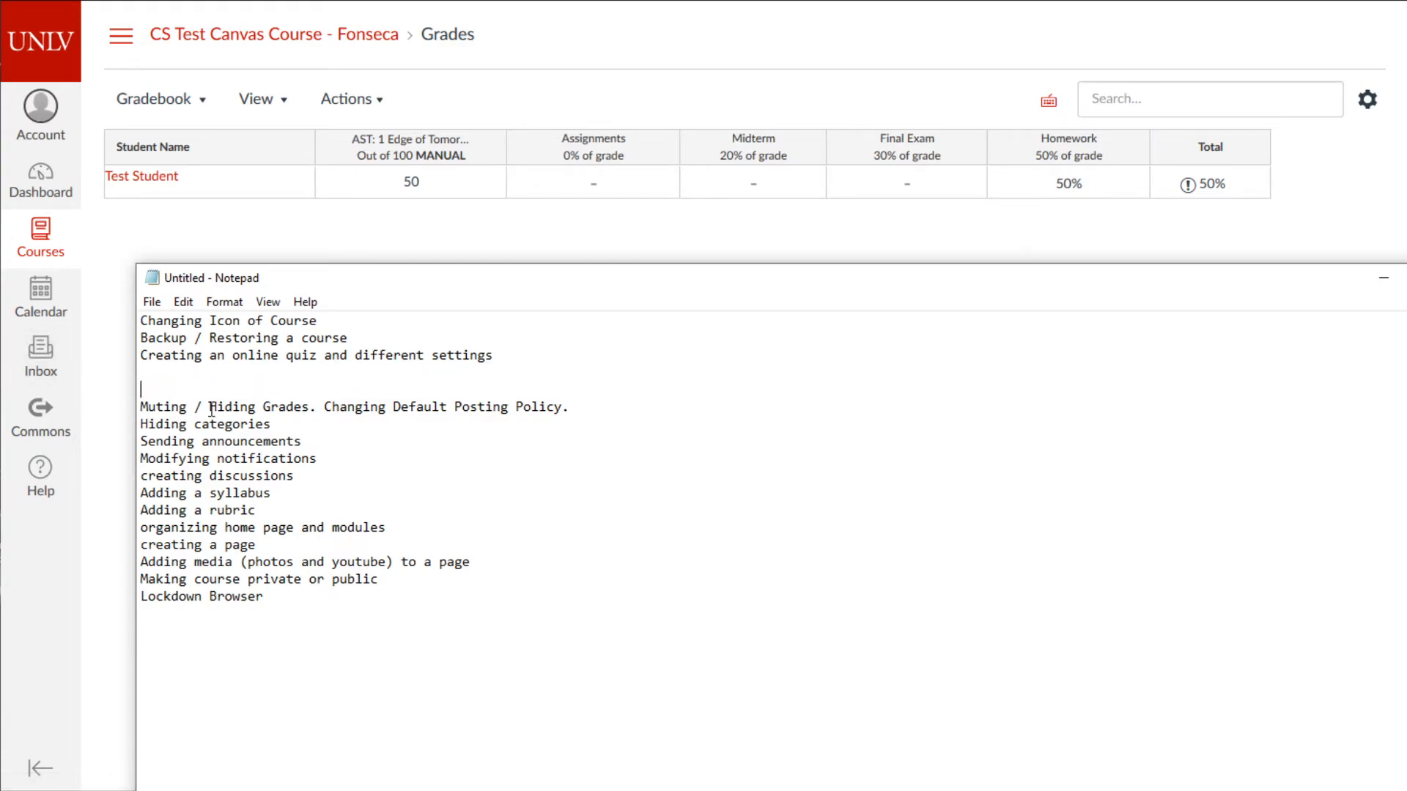
pyautogui.press('Delete')
pyautogui.moveTo(314, 389); pyautogui.dragTo(111, 385)
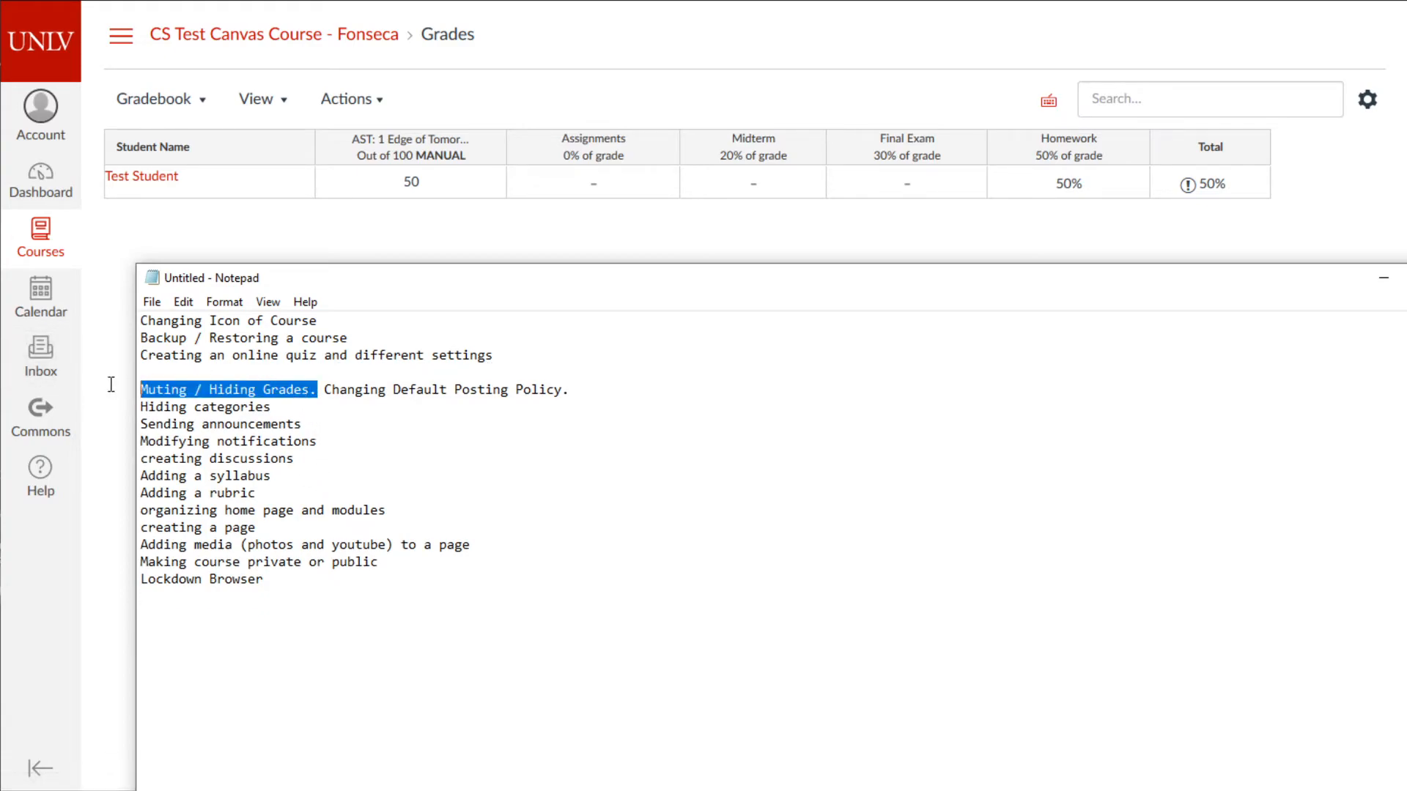
pyautogui.press('Delete')
pyautogui.moveTo(427, 385); pyautogui.dragTo(147, 375)
pyautogui.press('Delete')
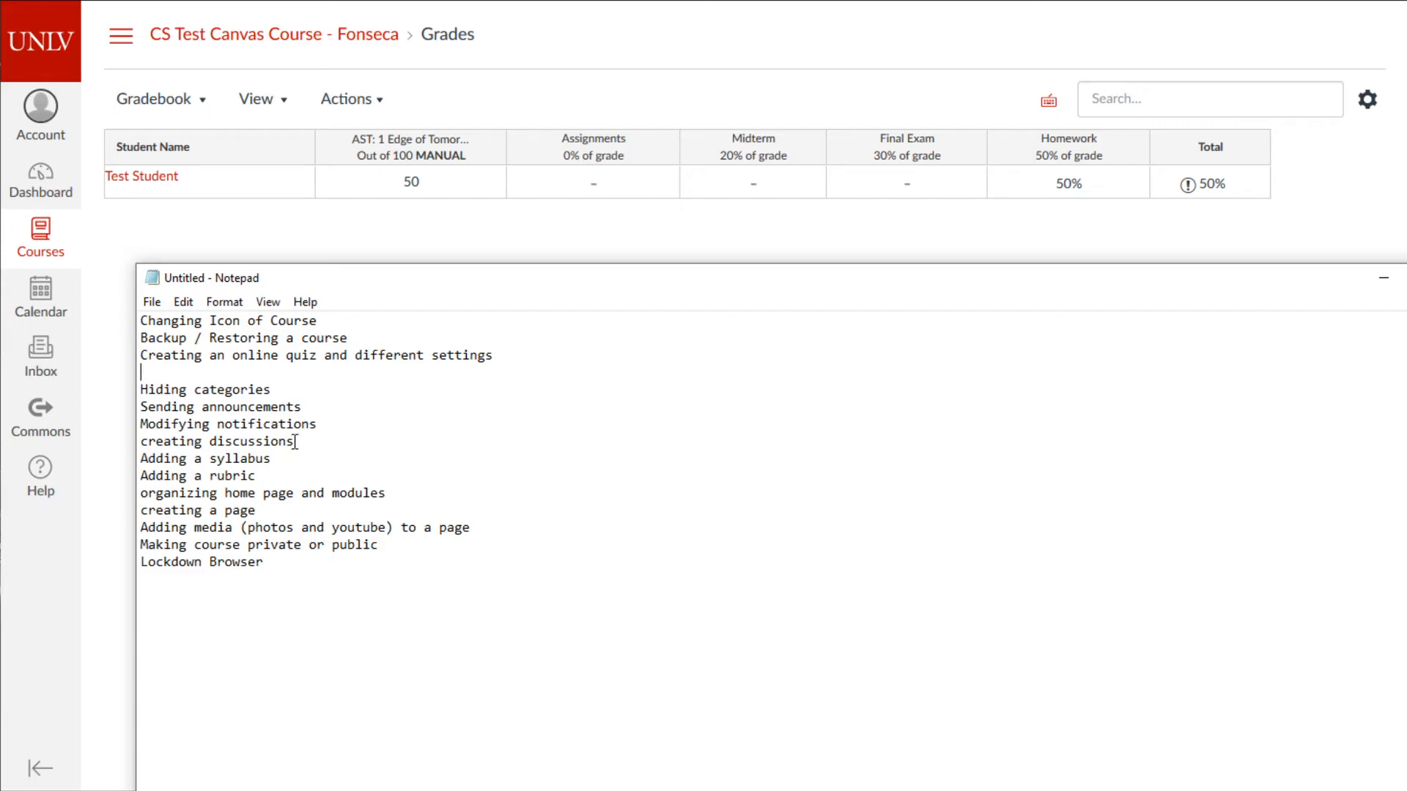
# - Delete the organizing home page, creating a page and adding media topic lines
pyautogui.moveTo(281, 459); pyautogui.dragTo(68, 455)
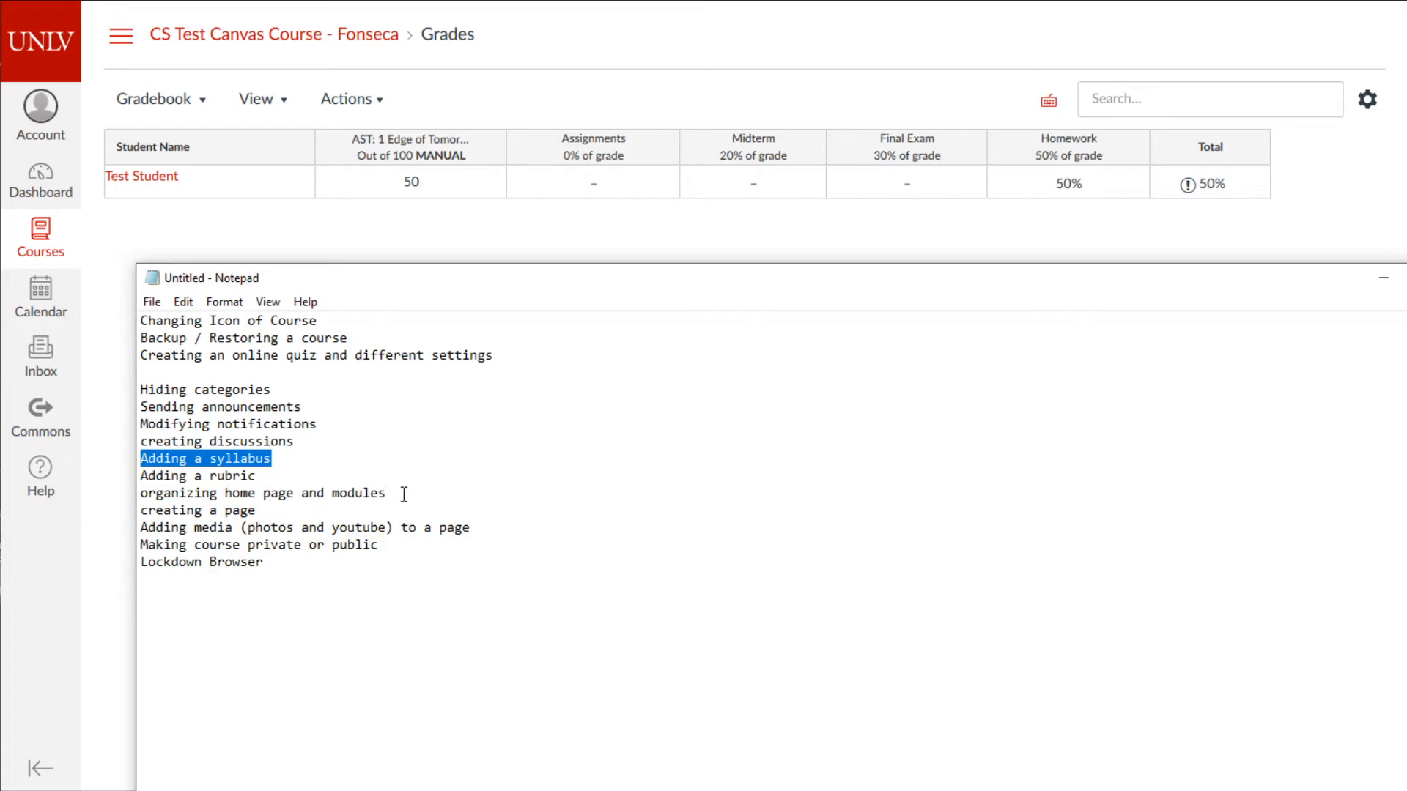
pyautogui.moveTo(402, 493); pyautogui.dragTo(84, 485)
pyautogui.press('Delete')
pyautogui.press('Delete')
pyautogui.moveTo(258, 493); pyautogui.dragTo(125, 498)
pyautogui.press('Delete')
pyautogui.press('Delete')
pyautogui.moveTo(486, 493); pyautogui.dragTo(133, 499)
pyautogui.press('Delete')
pyautogui.press('Delete')
# - Remove the blank line after the quiz topic and move Notepad aside to reveal the gradebook
pyautogui.moveTo(389, 493); pyautogui.dragTo(145, 507)
pyautogui.click(224, 372)
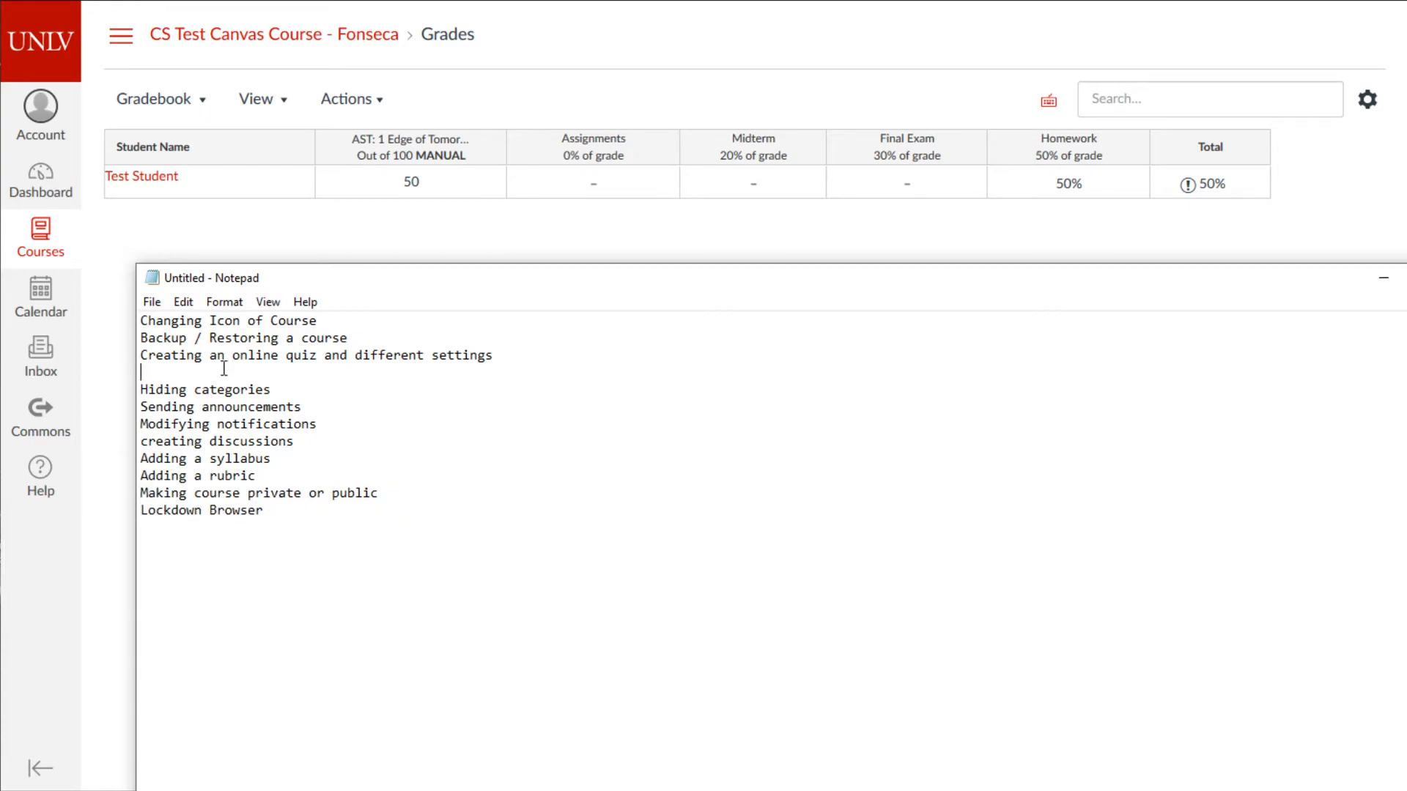
pyautogui.press('Delete')
pyautogui.moveTo(309, 275); pyautogui.dragTo(173, 790)
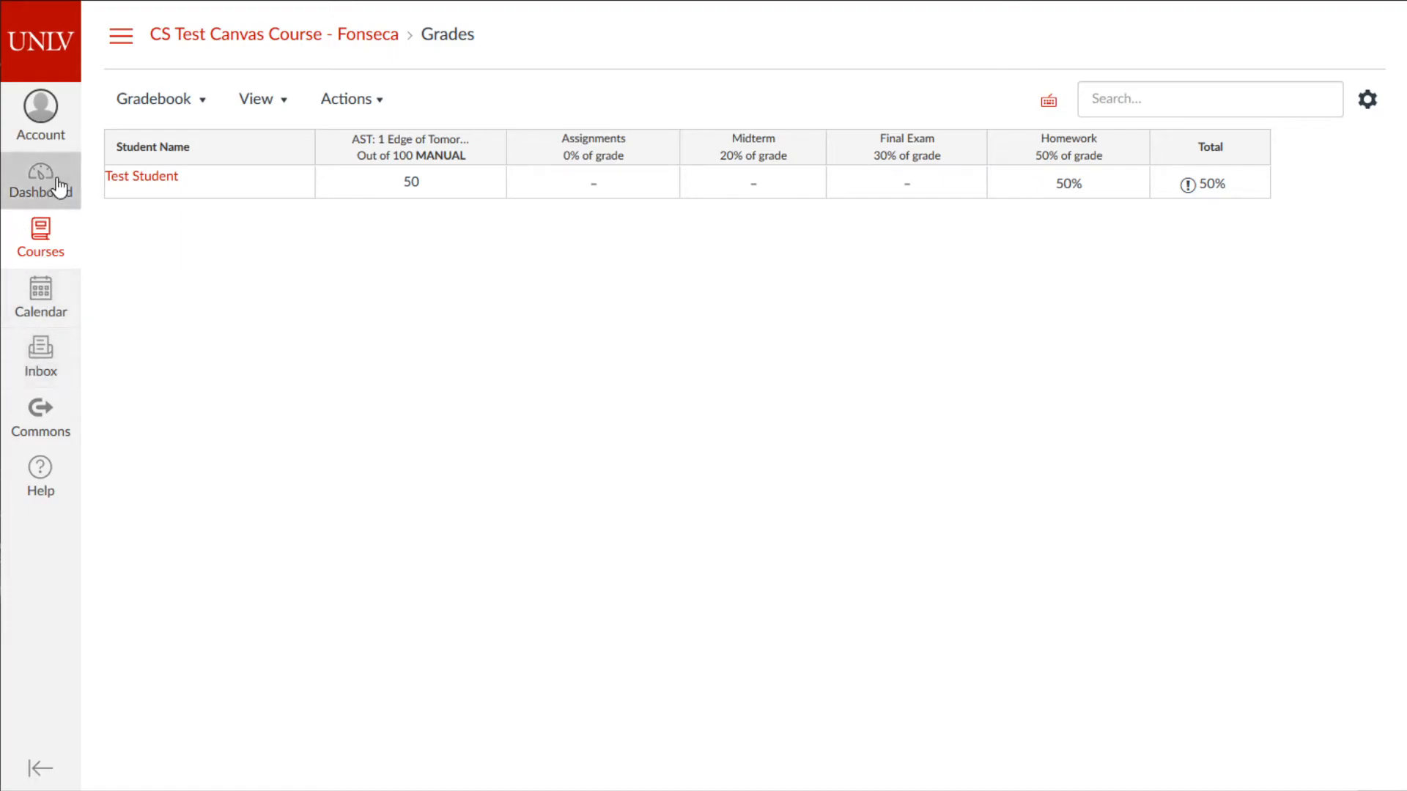
# - Go from the course Modules page to CS Test Canvas Course Settings, showing Course Details
pyautogui.click(217, 39)
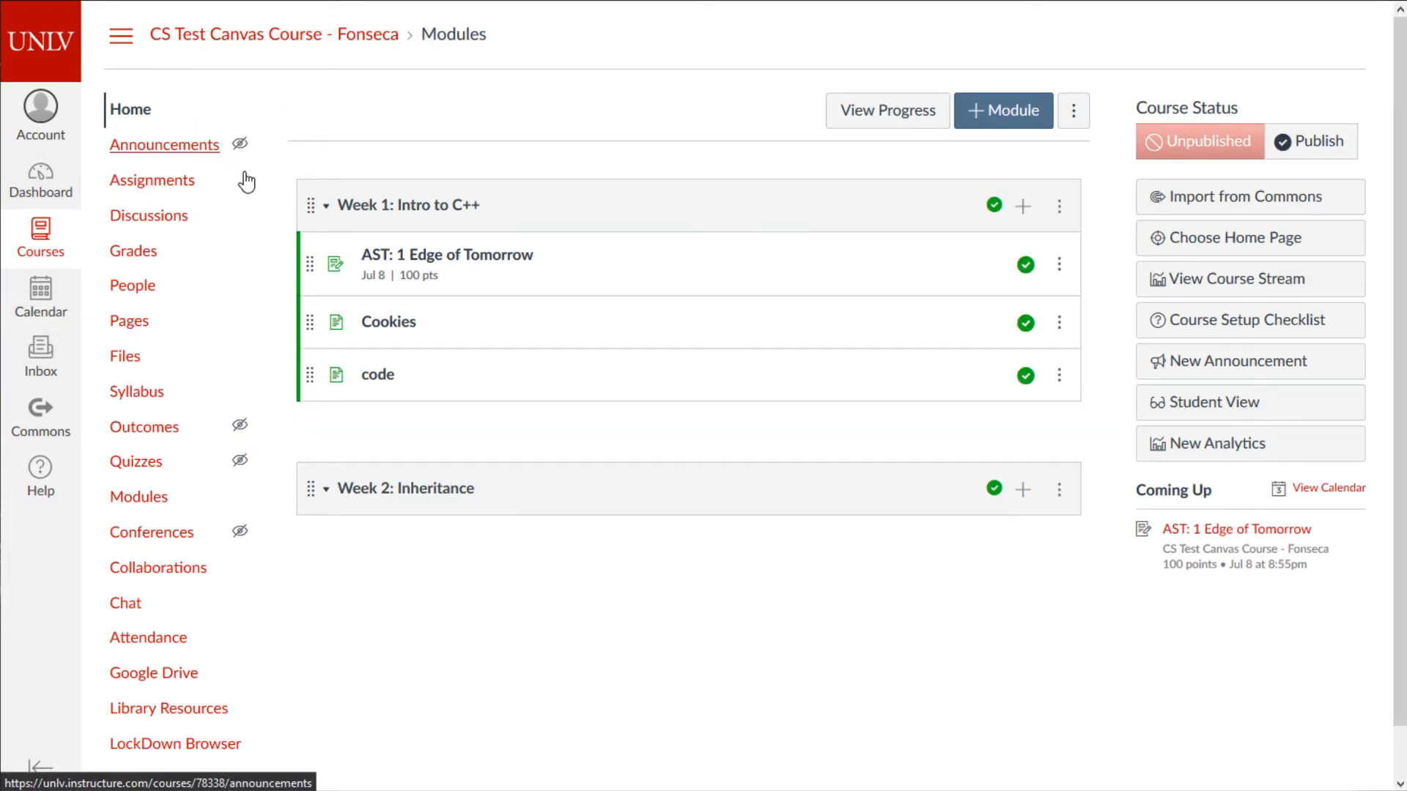
pyautogui.scroll(-1, 194, 316)
pyautogui.click(147, 763)
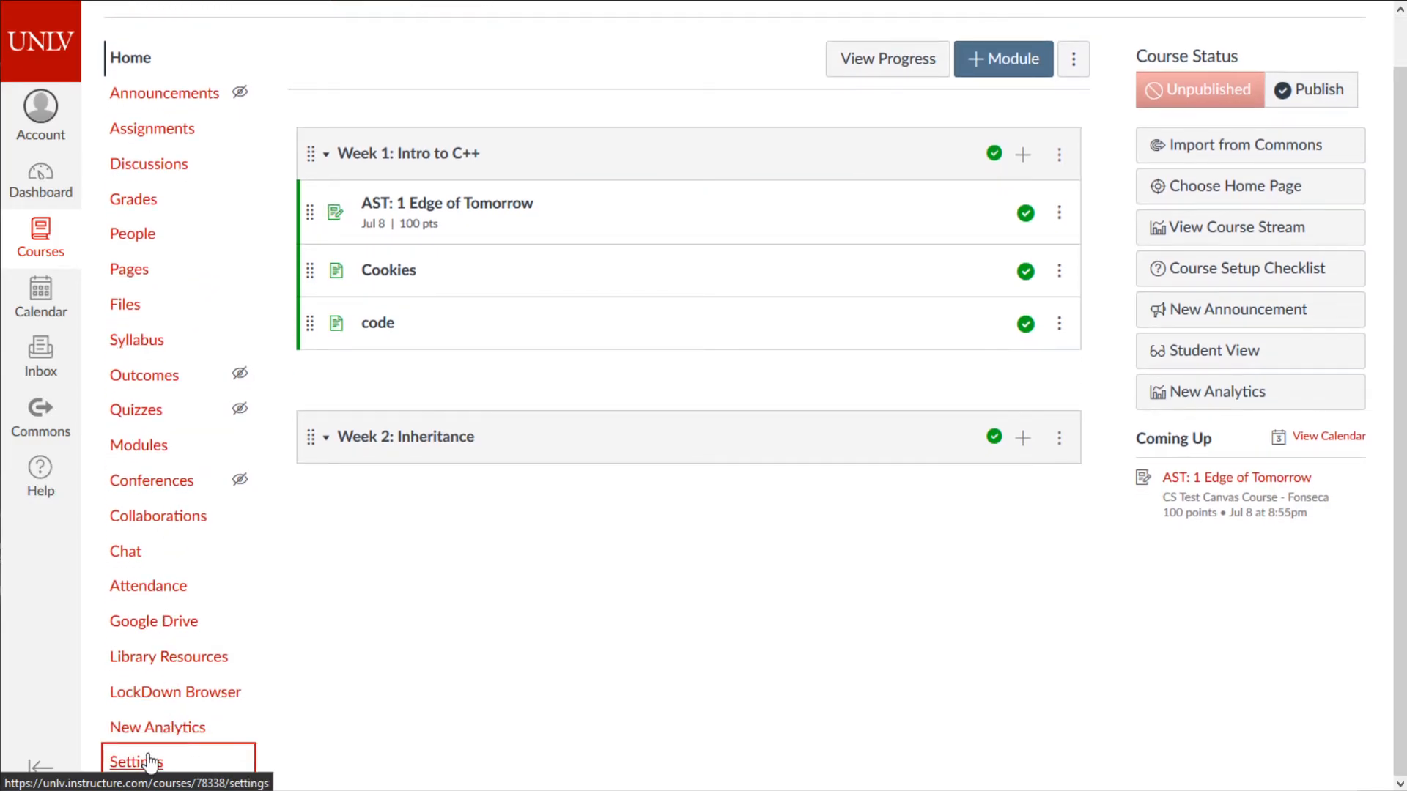
pyautogui.scroll(-2, 677, 575)
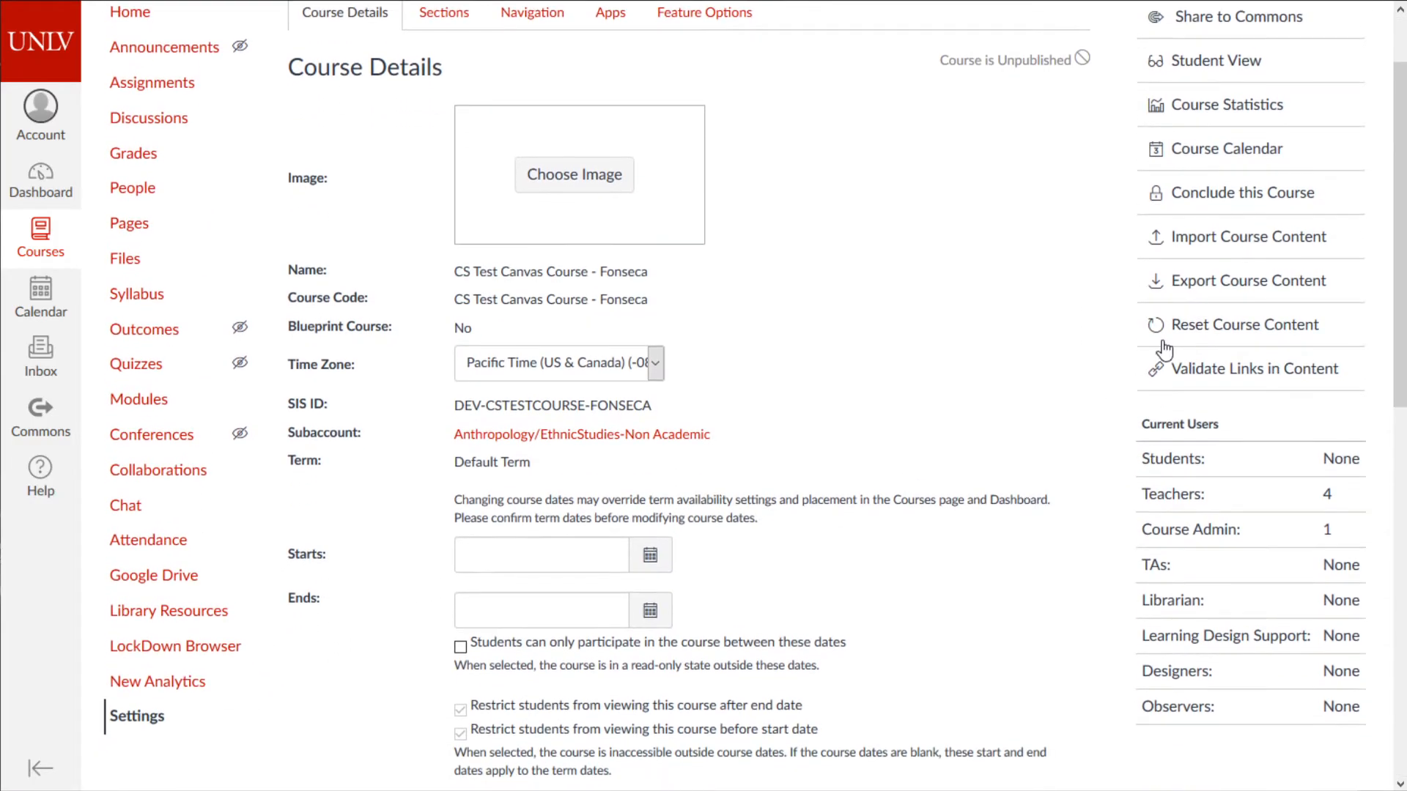
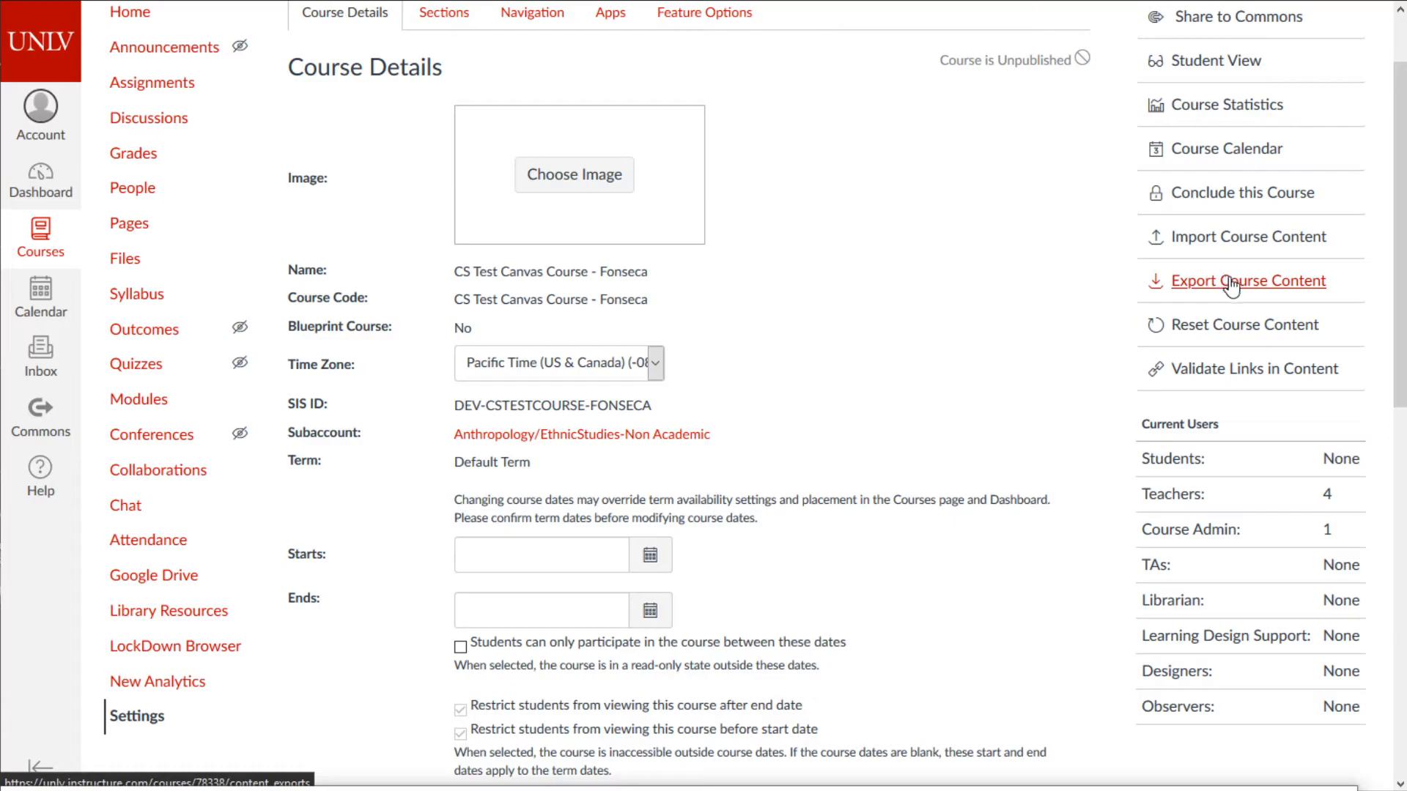
# - Create a full Course content export, skip its download, and return to the course home page
pyautogui.click(1230, 286)
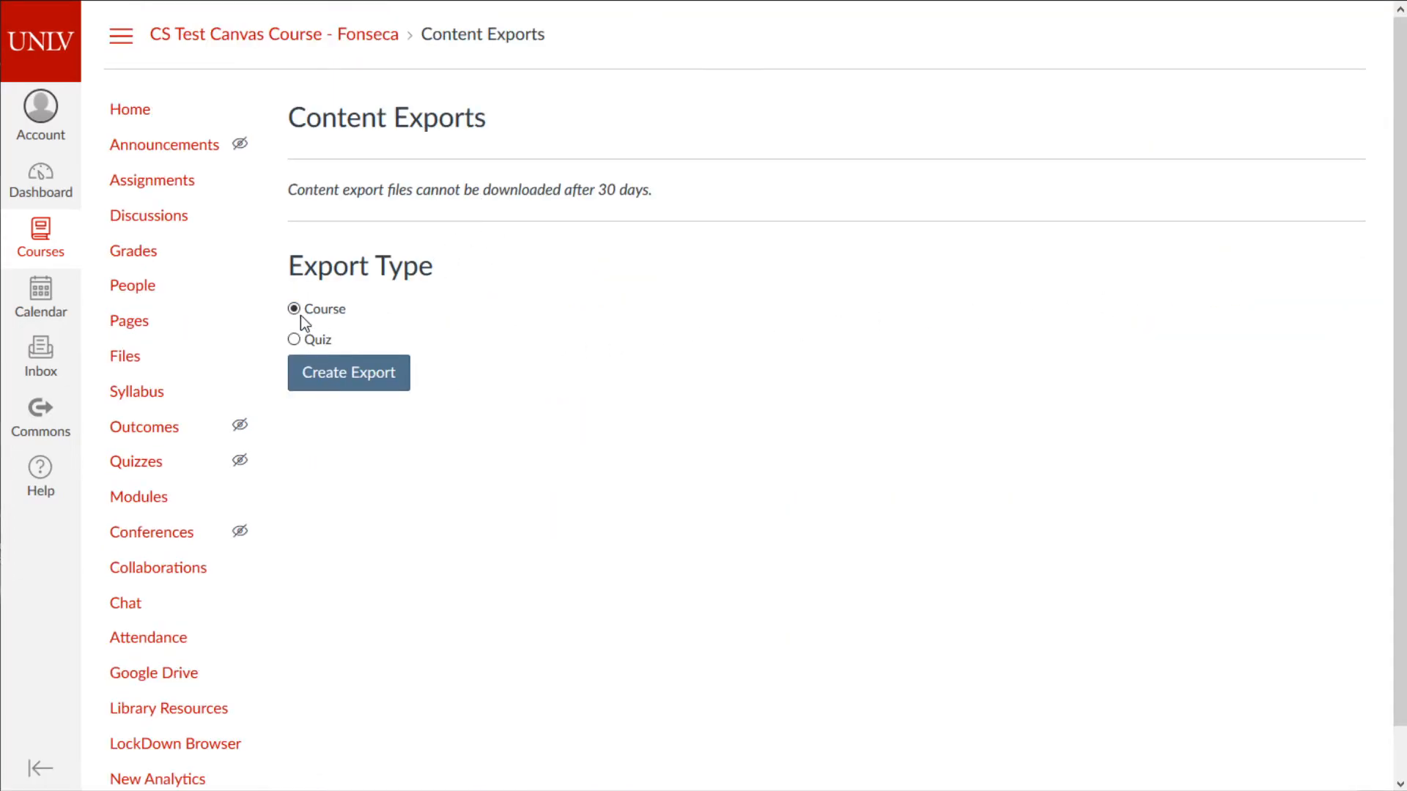
pyautogui.click(330, 387)
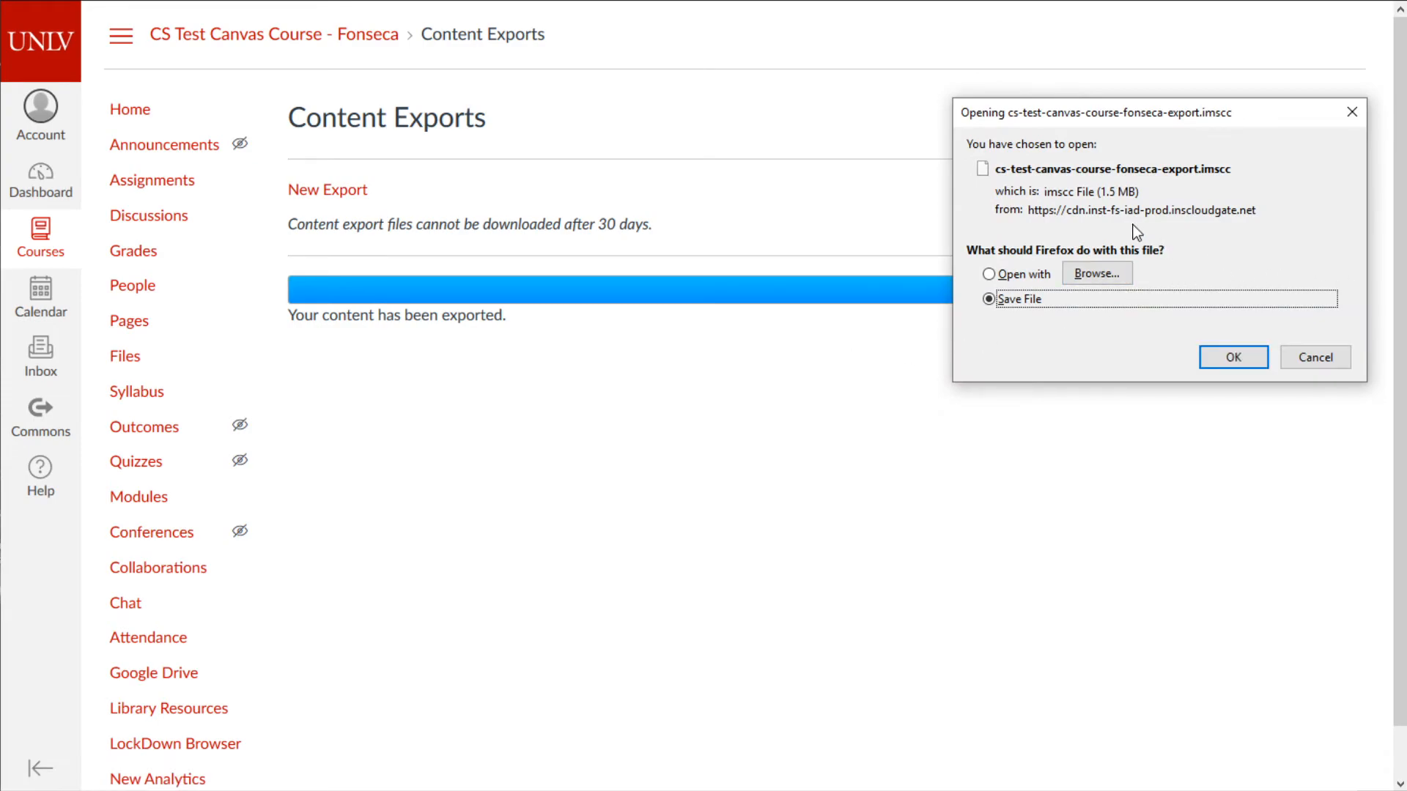
pyautogui.click(1322, 362)
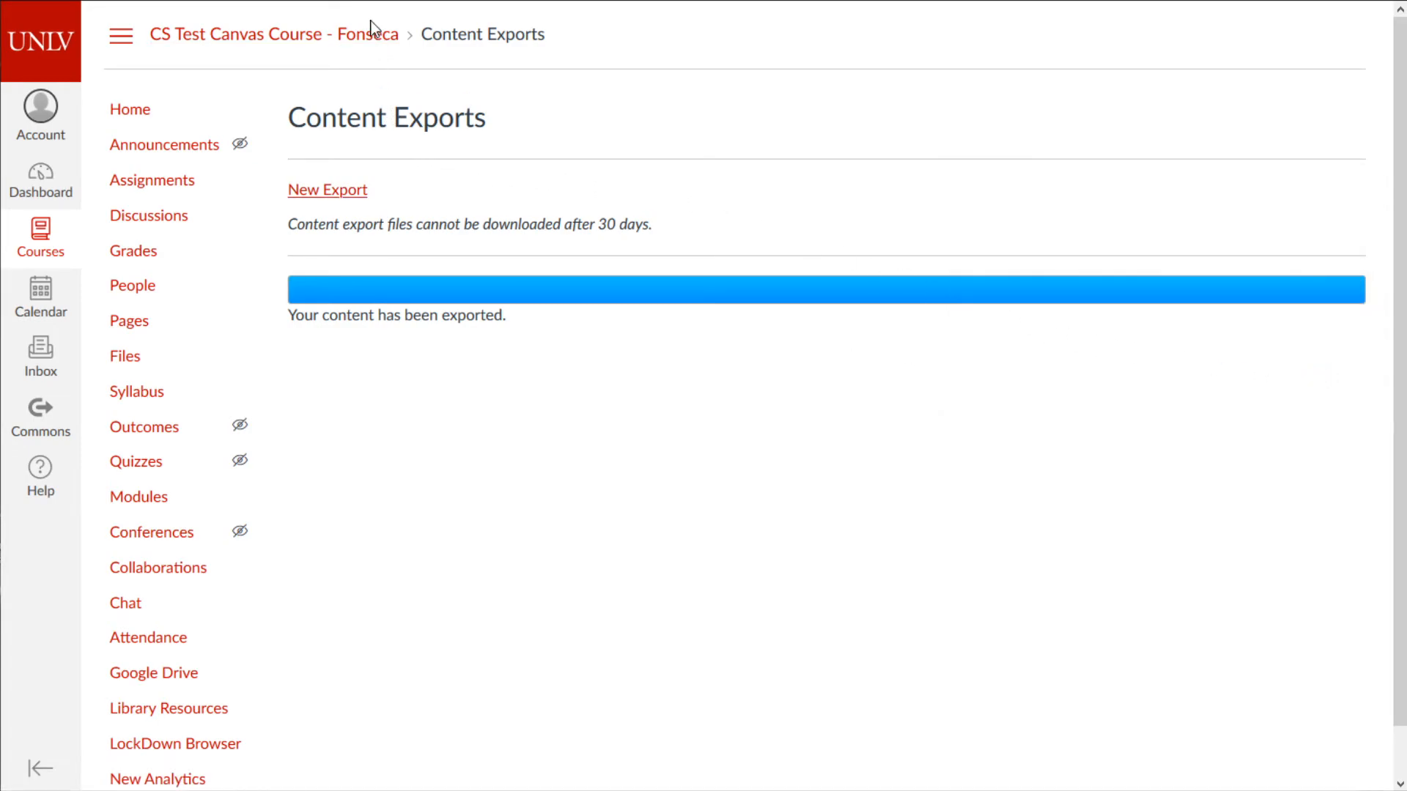
pyautogui.click(367, 41)
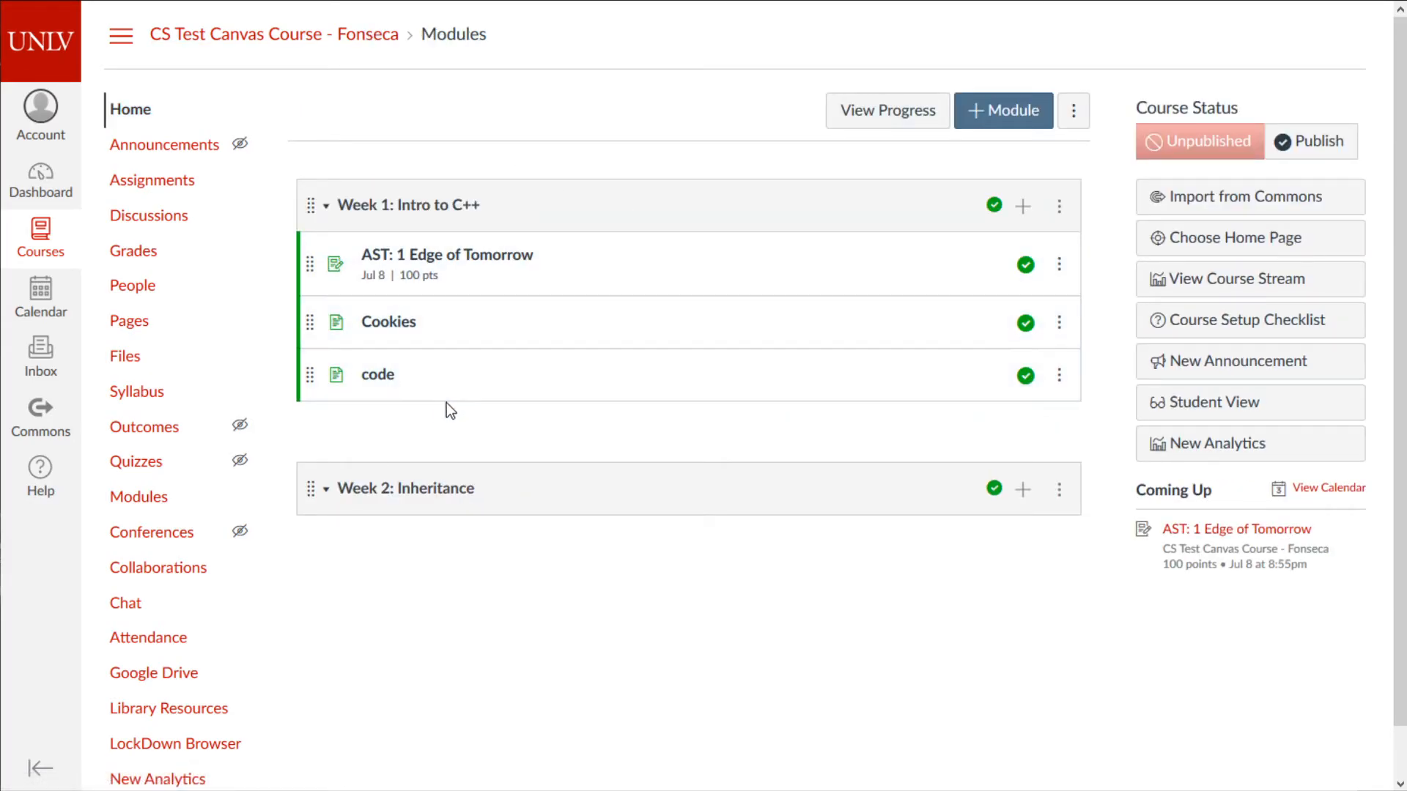
# - From course Settings, open Import Course Content and view the Content Type list without choosing one
pyautogui.scroll(-1, 468, 450)
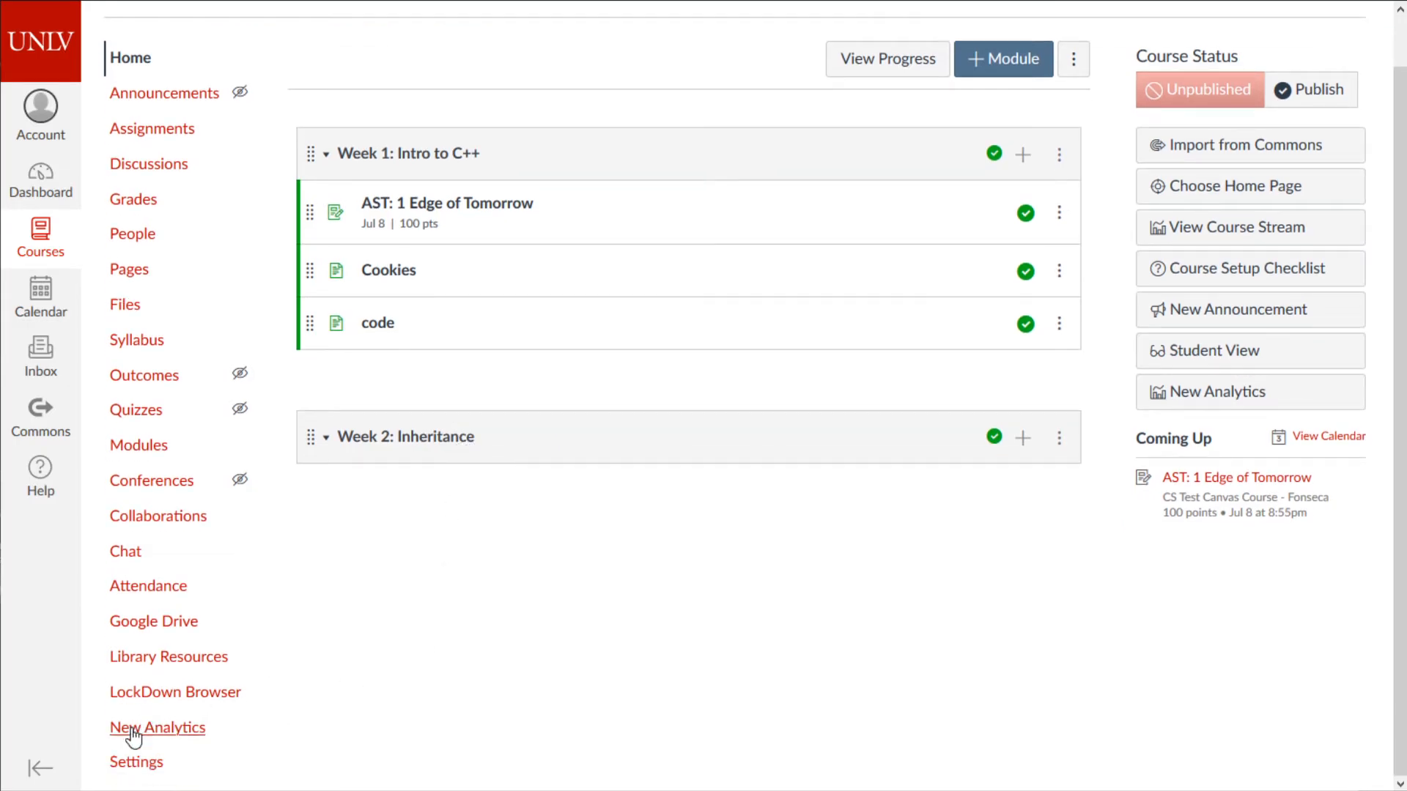
pyautogui.click(136, 765)
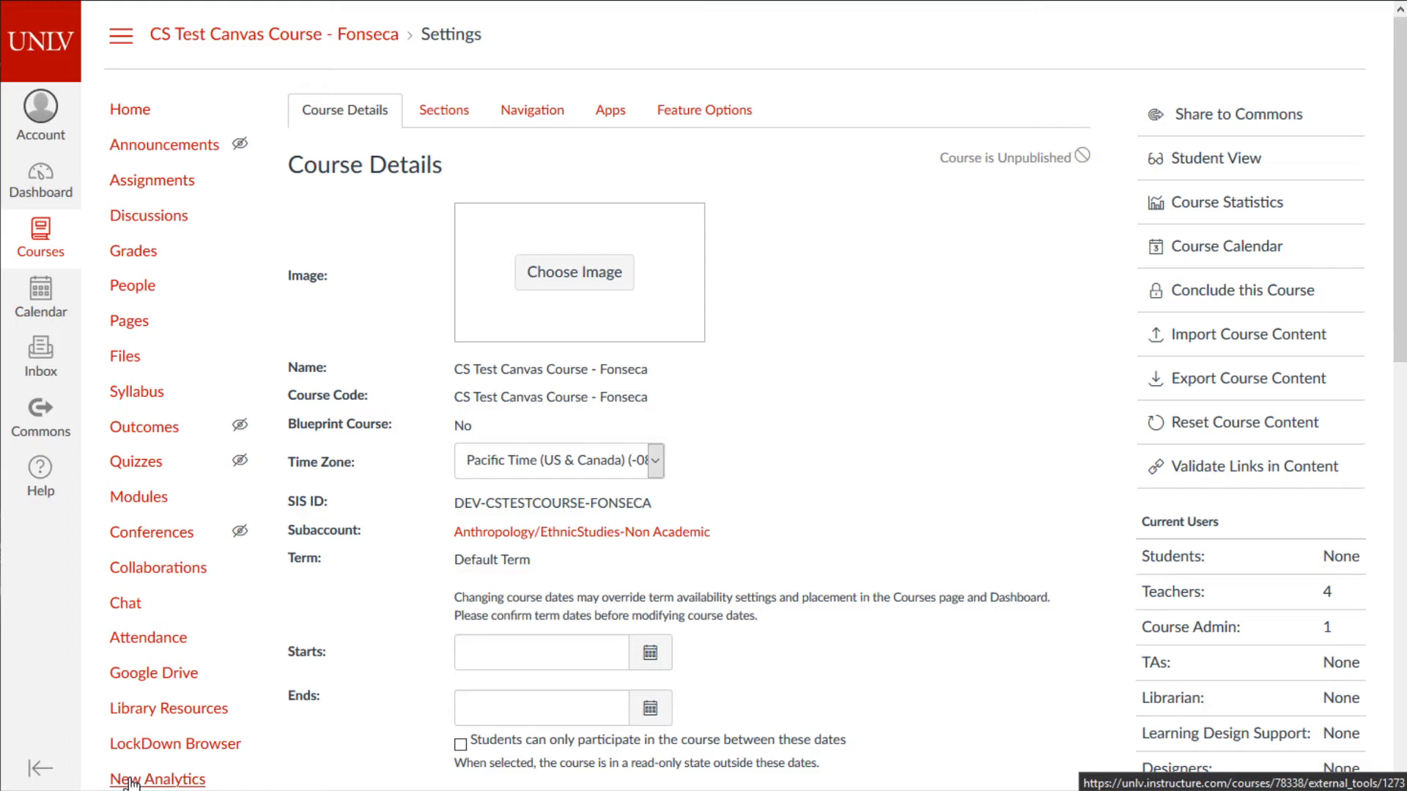
pyautogui.click(1238, 335)
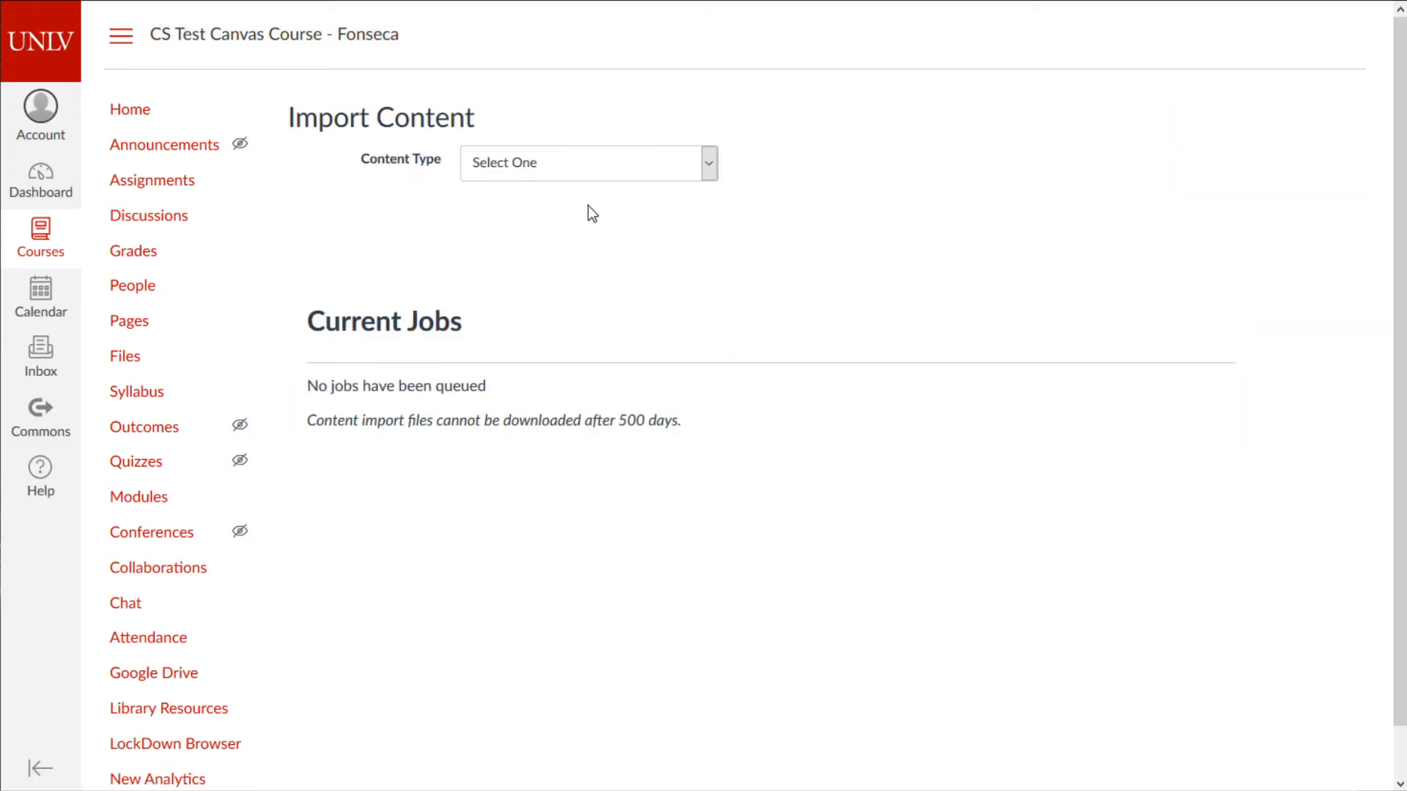
pyautogui.click(557, 170)
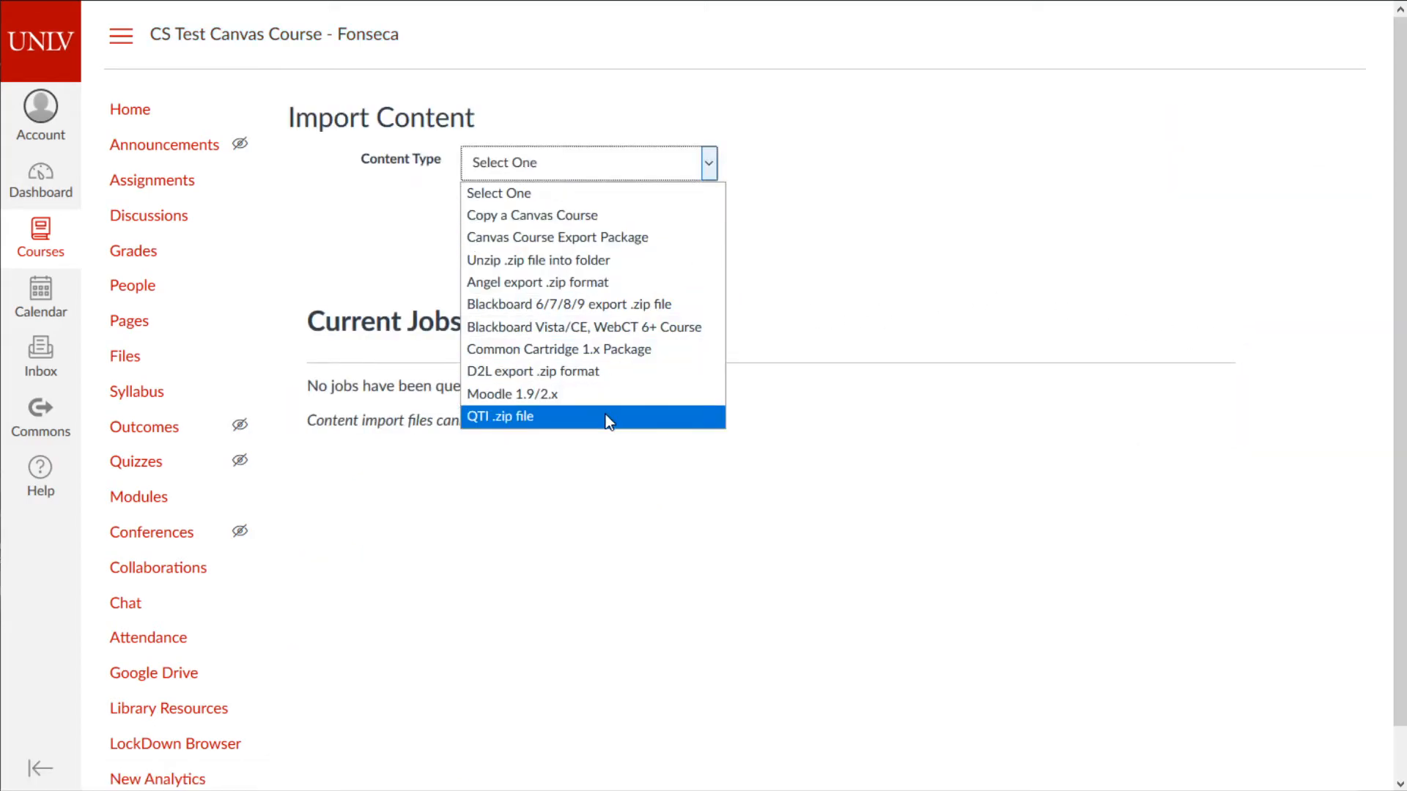
pyautogui.click(768, 574)
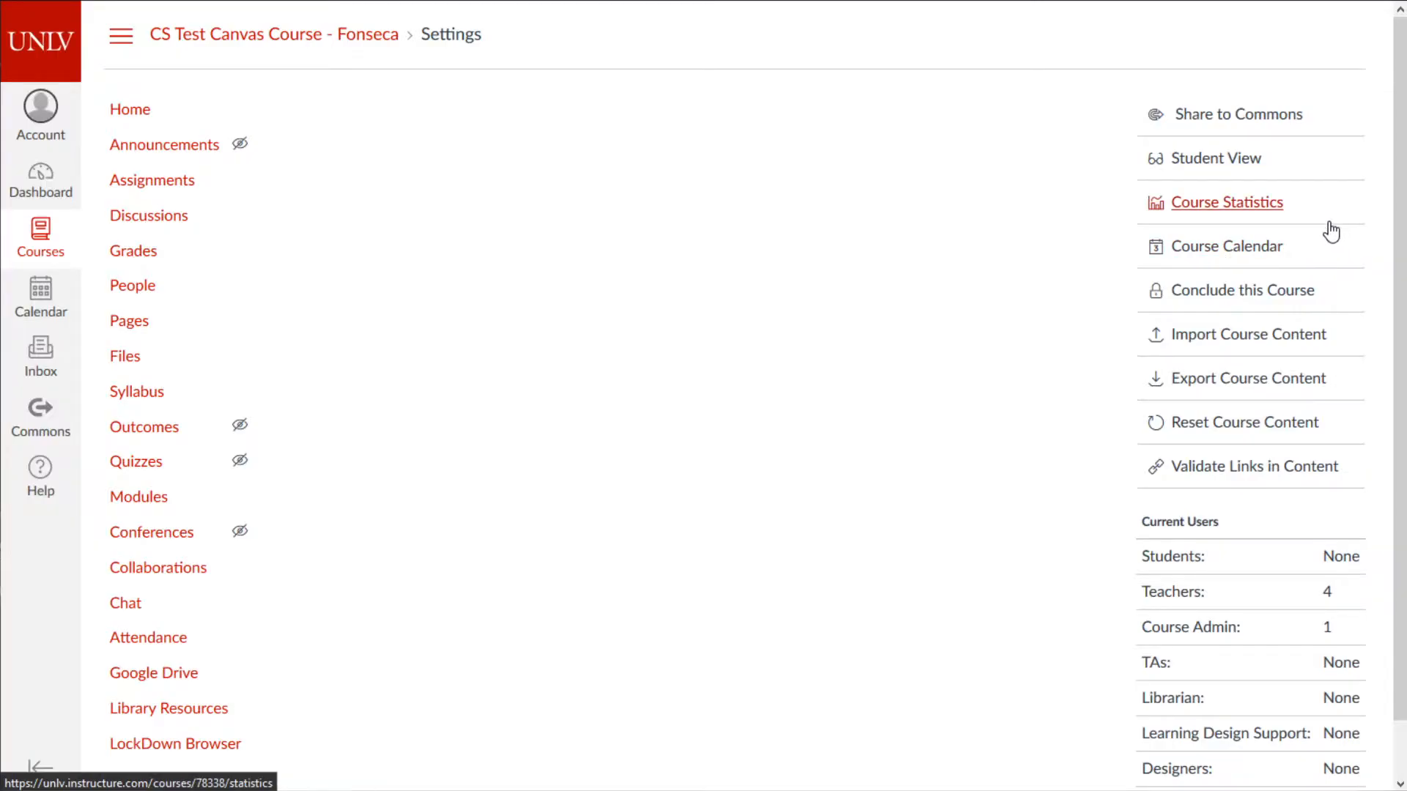
# - Open the course export page and start, then cancel, downloading the earlier export file
pyautogui.click(1265, 381)
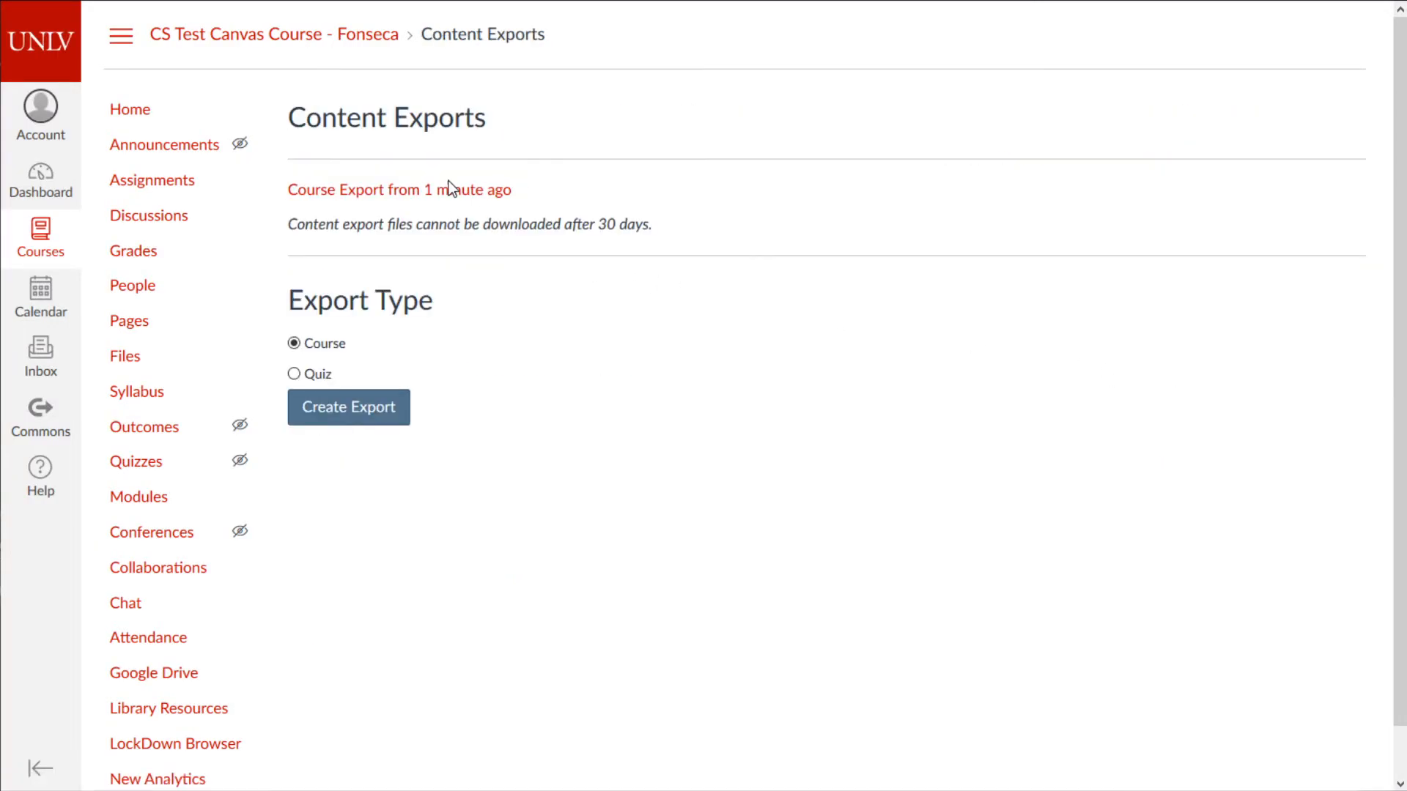
pyautogui.click(550, 209)
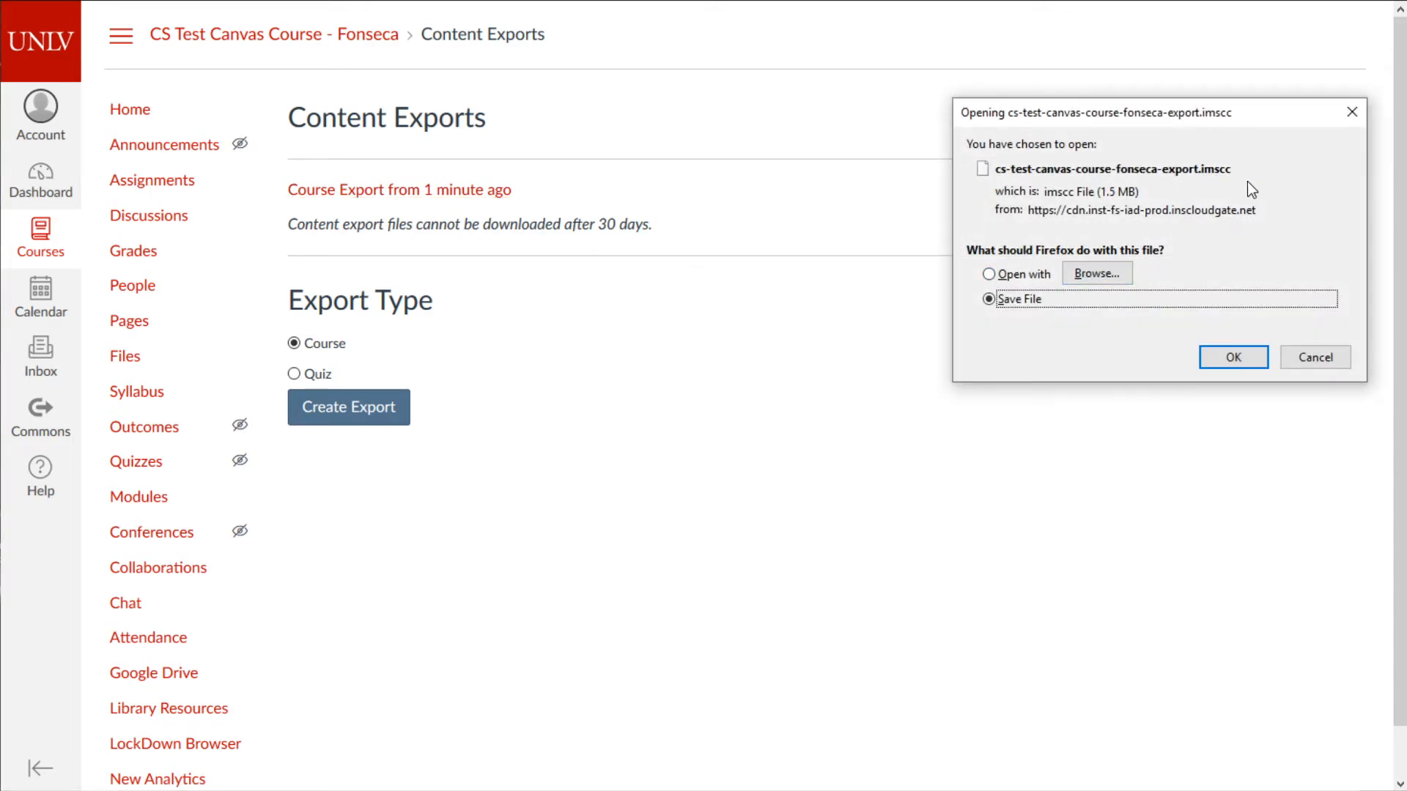
pyautogui.click(1304, 361)
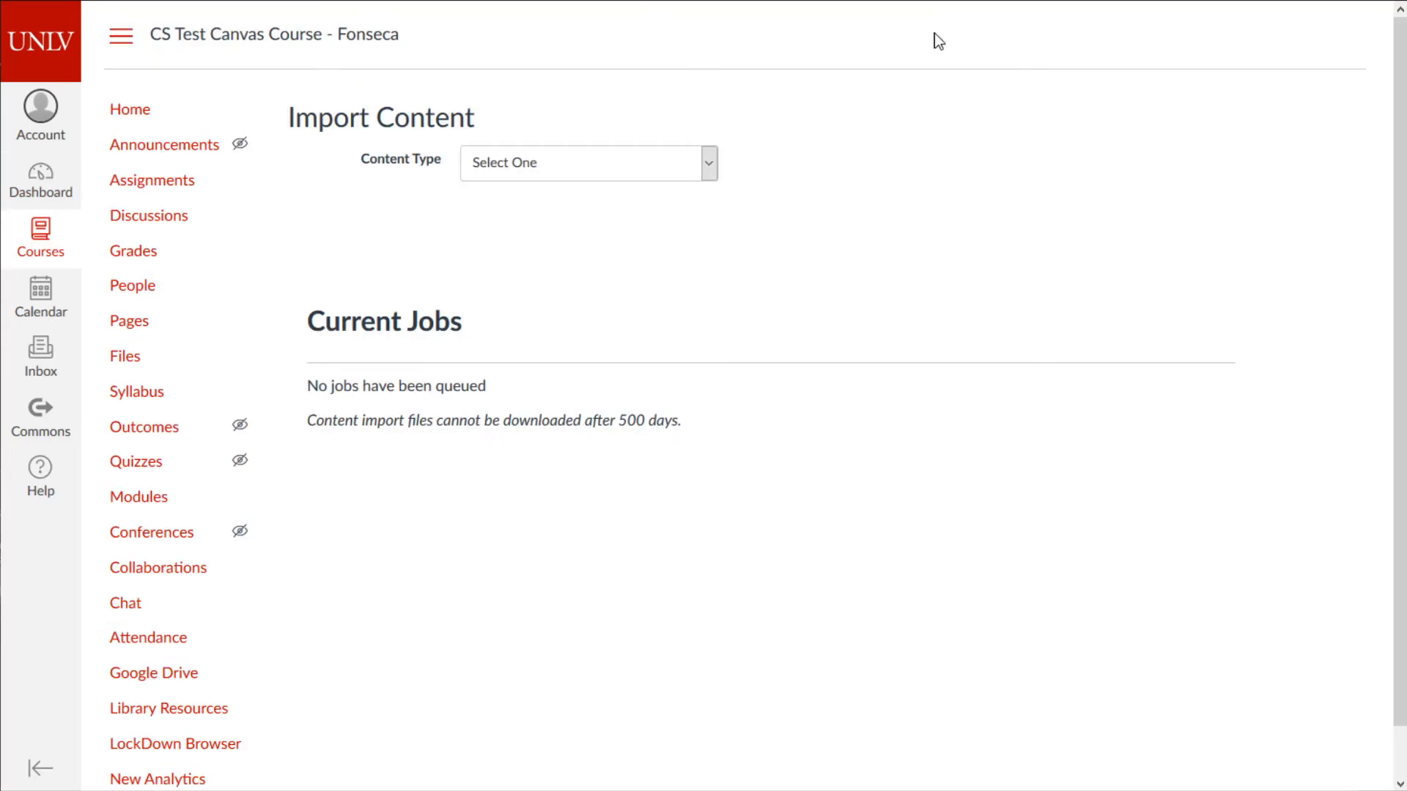
# - Import via Copy a Canvas Course from CS 135 1001 - 2020 Sumr with Select specific content
pyautogui.click(541, 173)
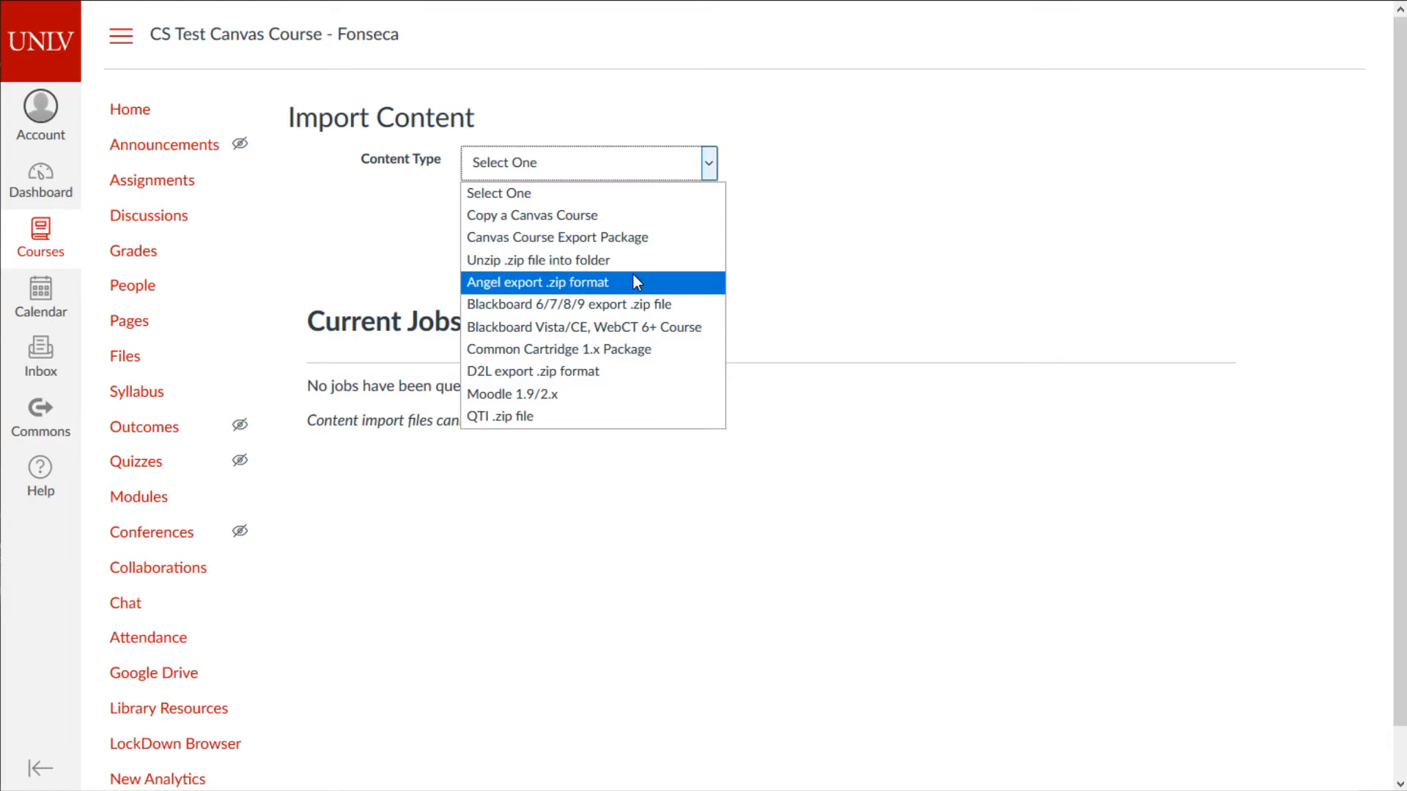
pyautogui.click(606, 218)
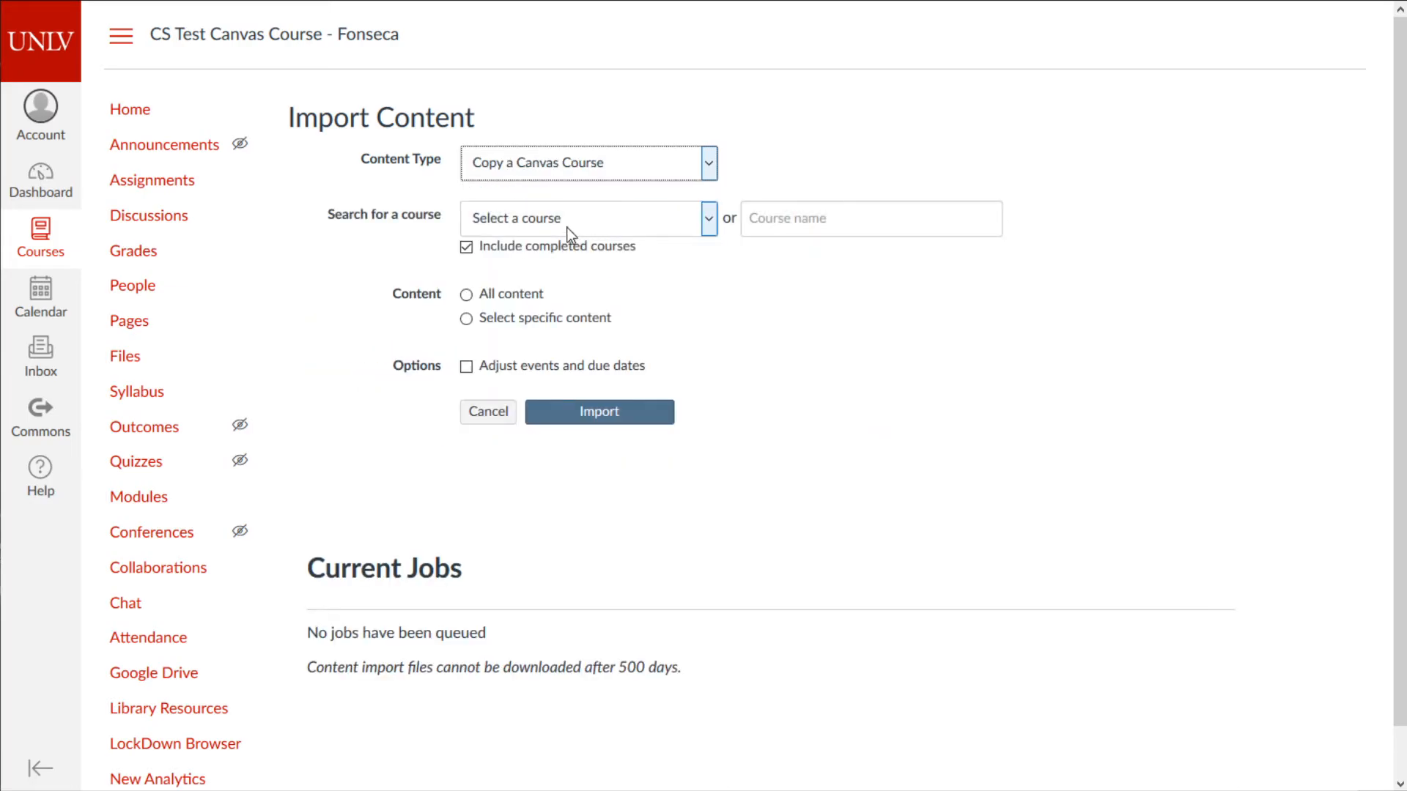
pyautogui.click(566, 224)
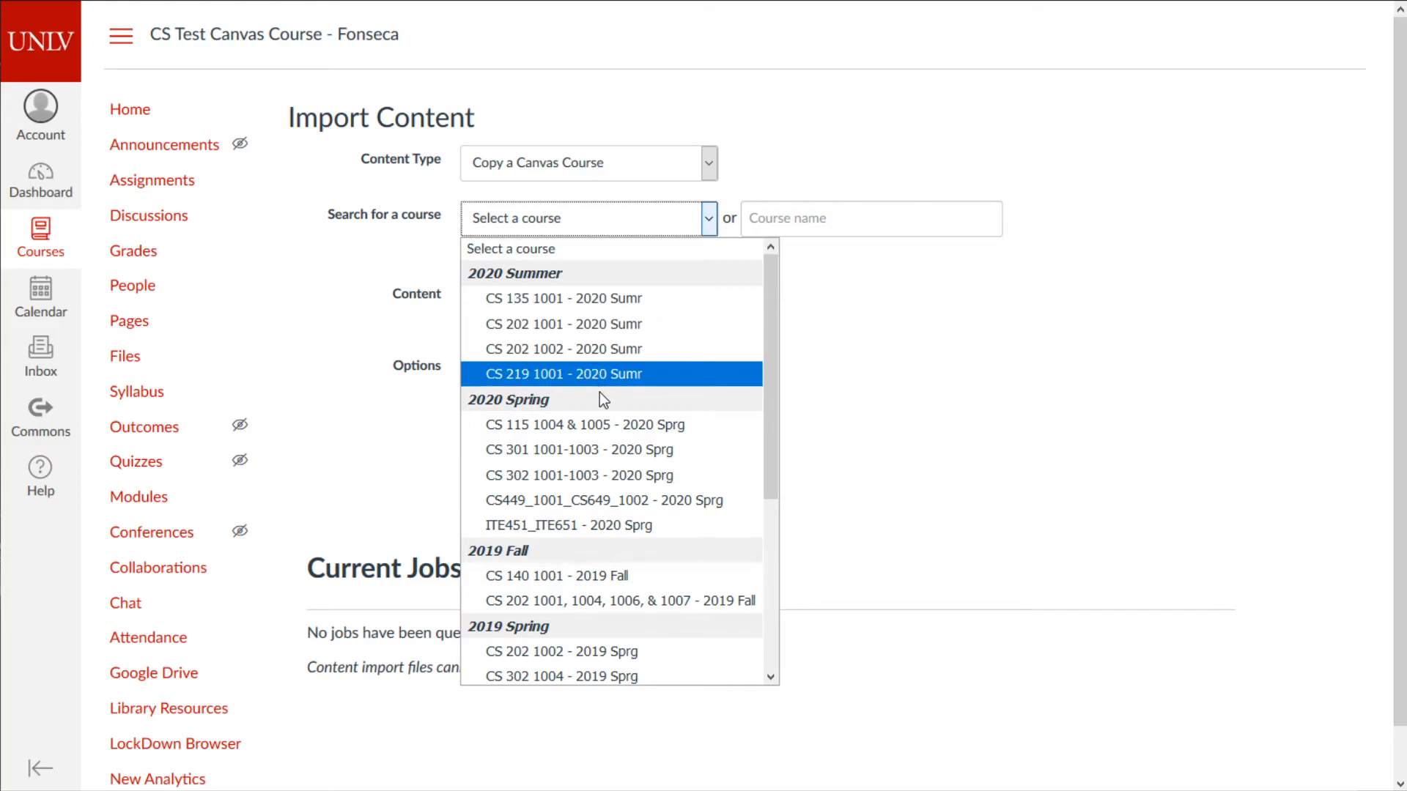
pyautogui.click(602, 308)
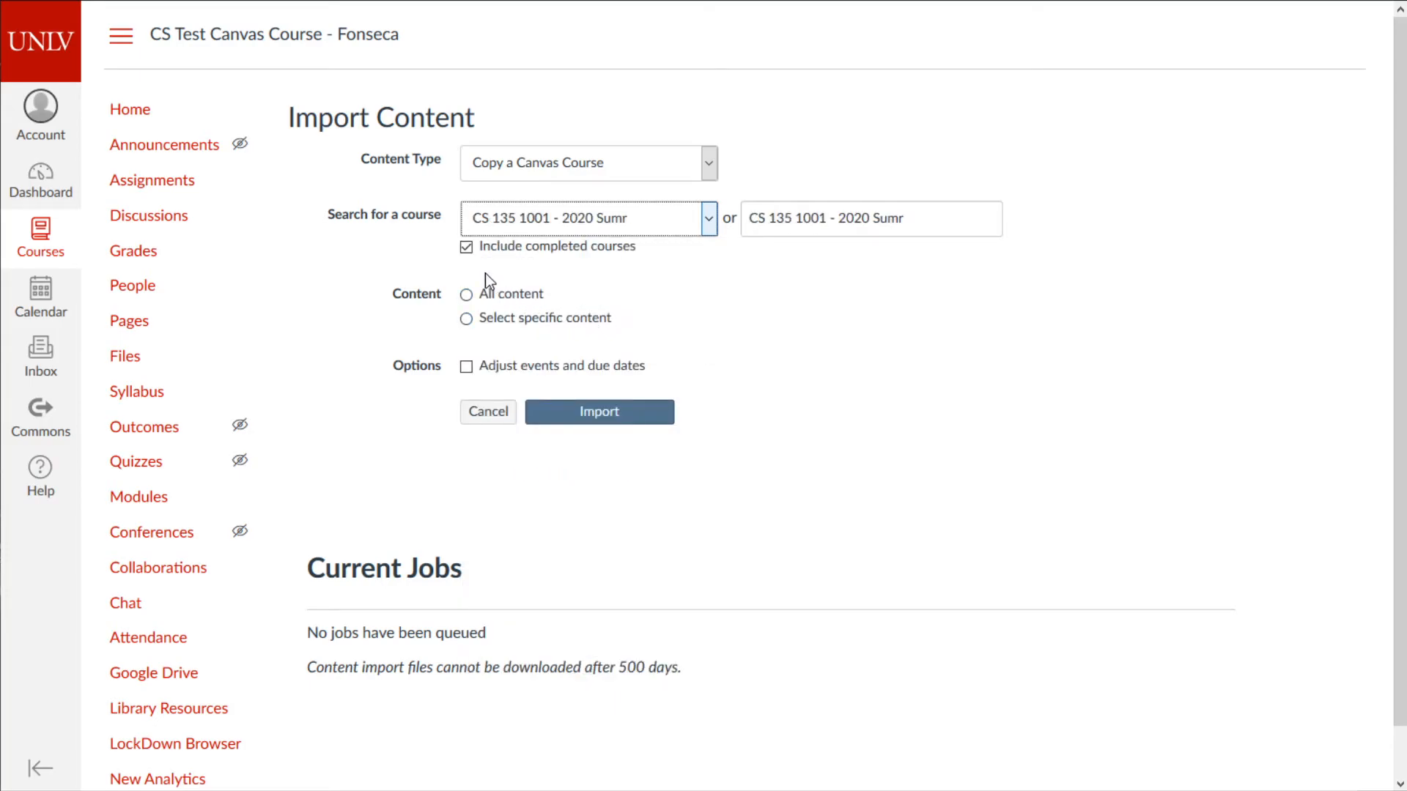
pyautogui.click(467, 319)
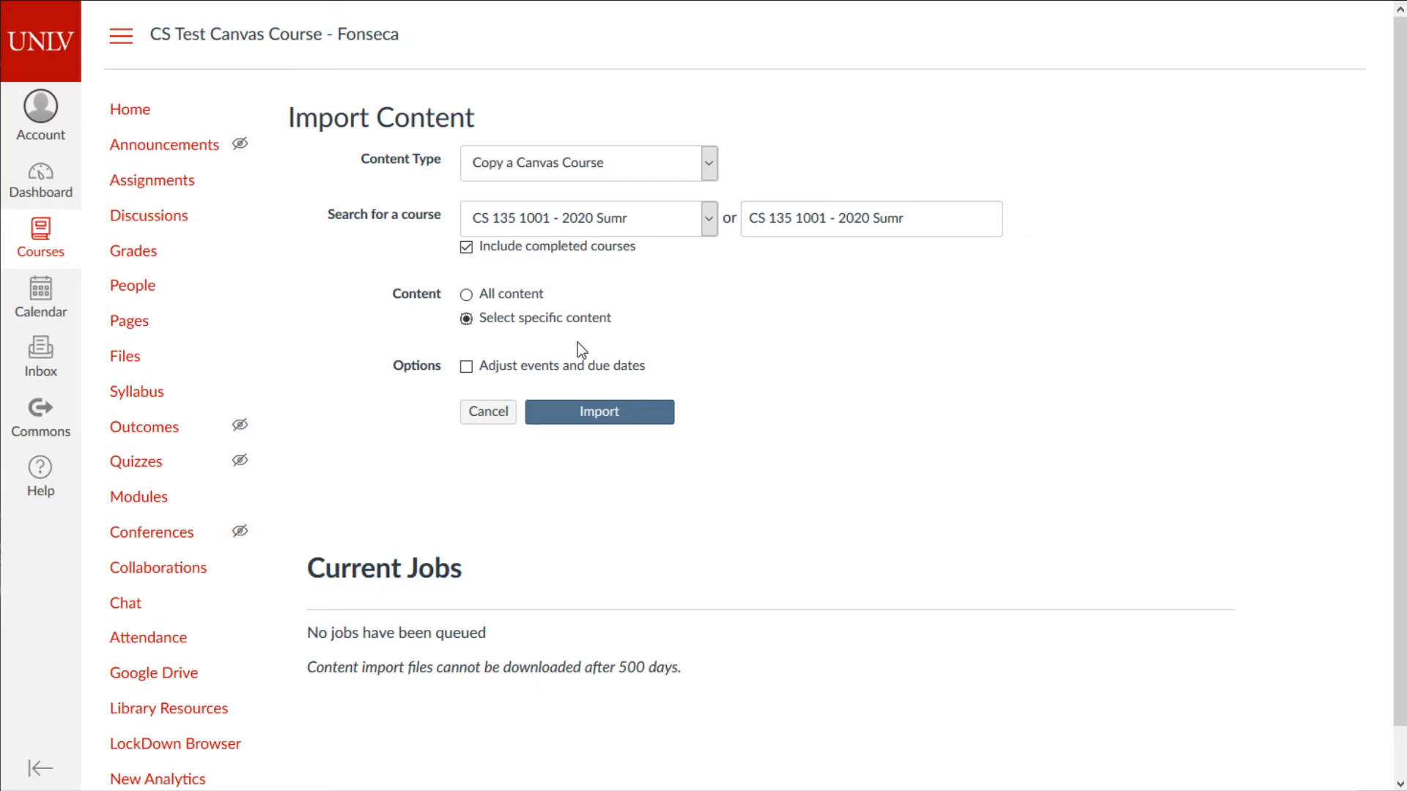
pyautogui.click(613, 417)
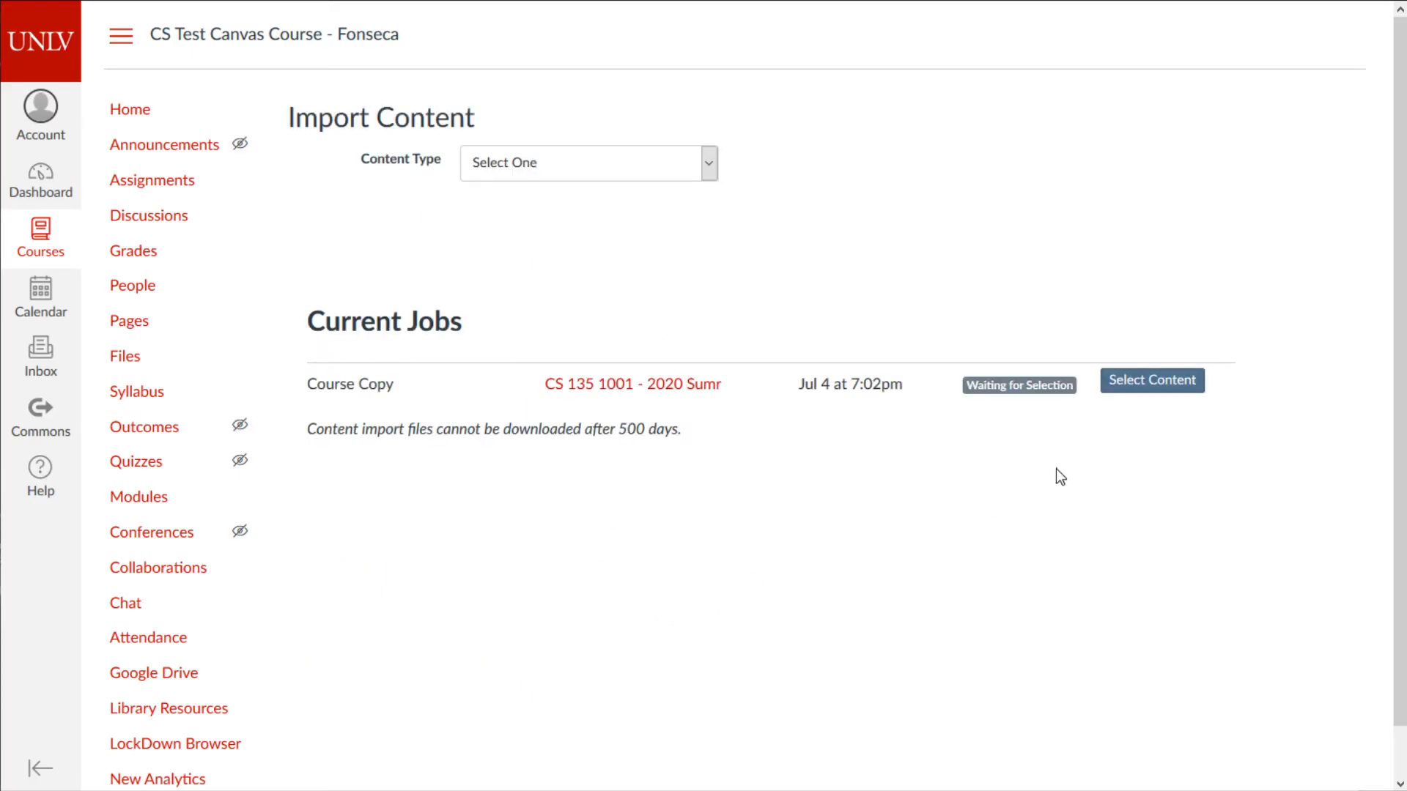
pyautogui.click(1176, 387)
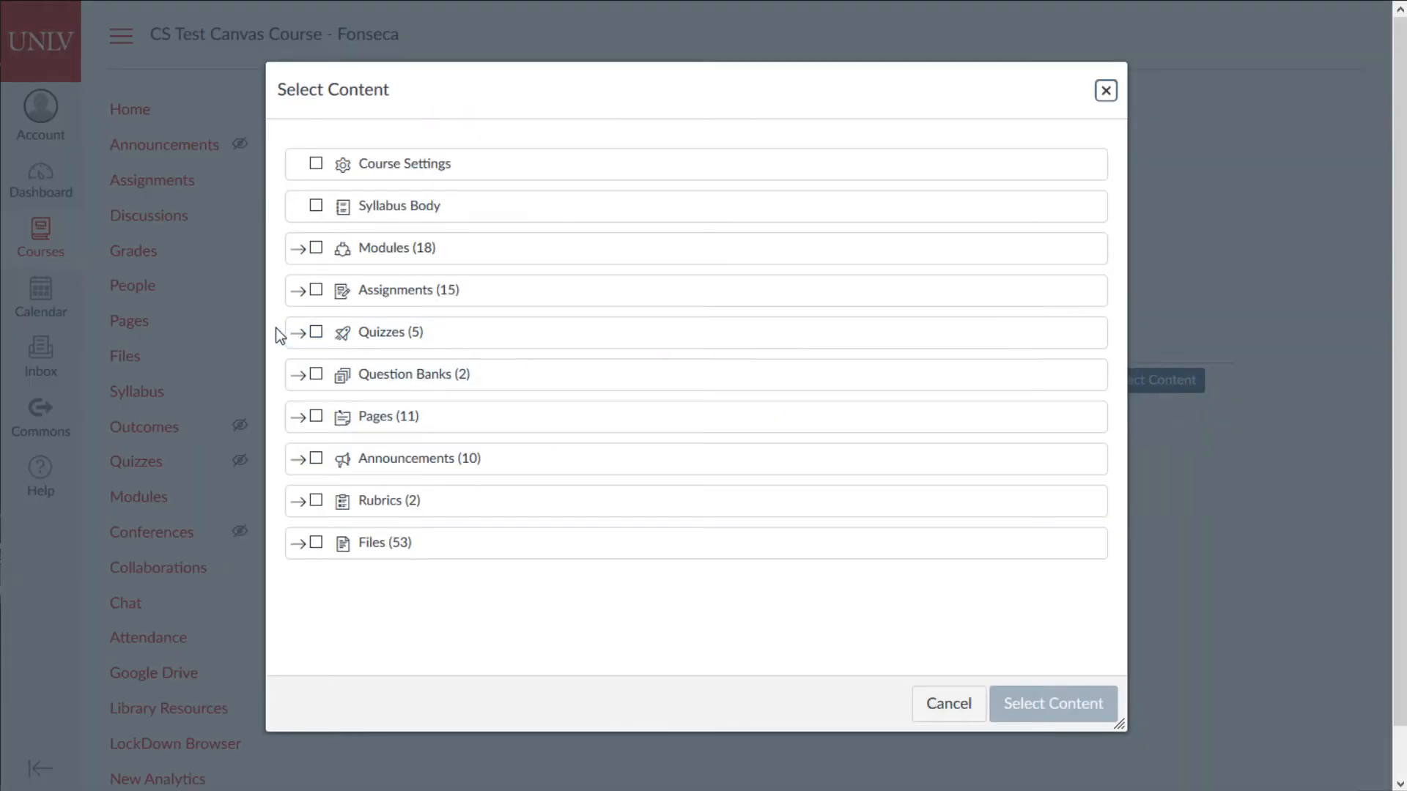
# - Pick the UNLV Academic Conduct Video/Quiz and both Programming Assignments rubrics, then confirm the selection
pyautogui.click(297, 333)
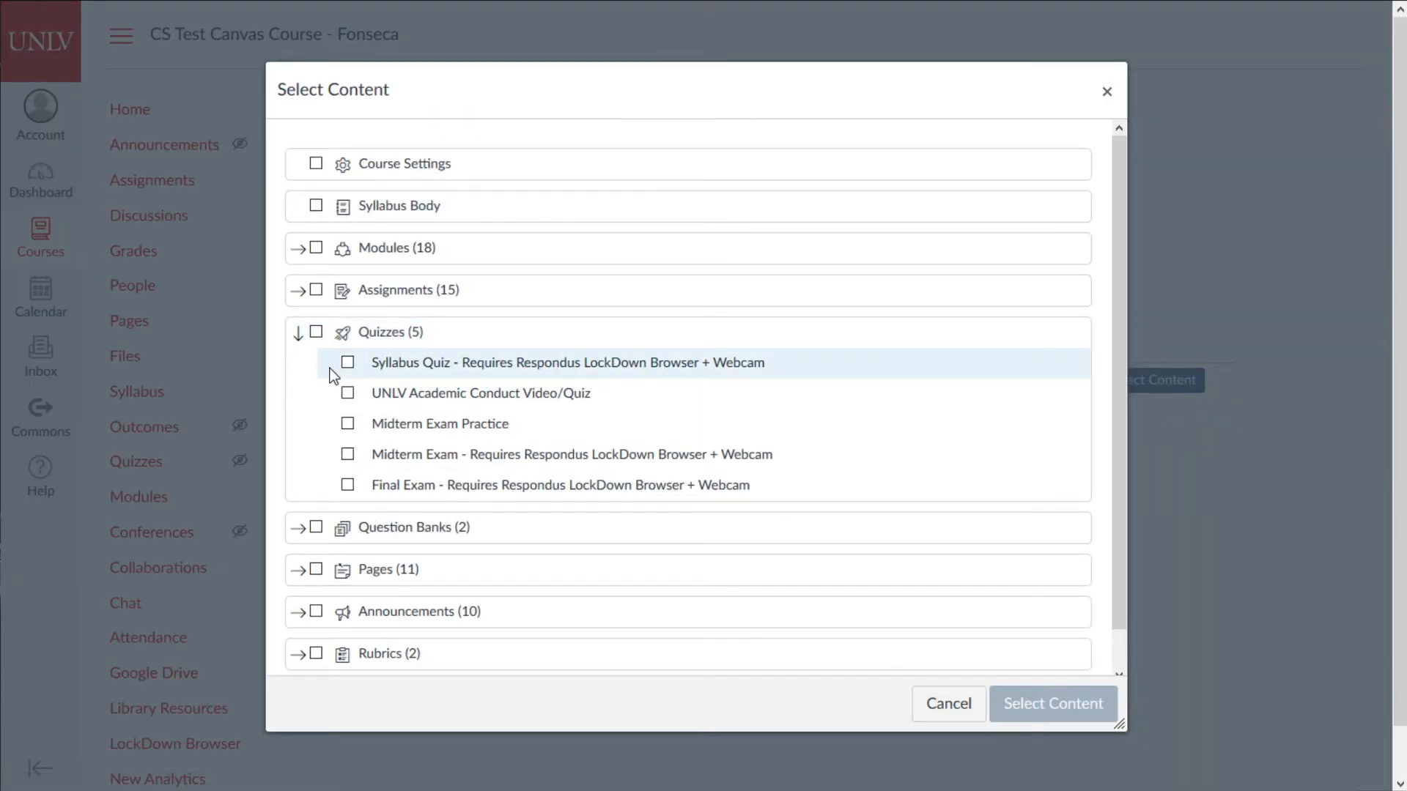
pyautogui.click(349, 394)
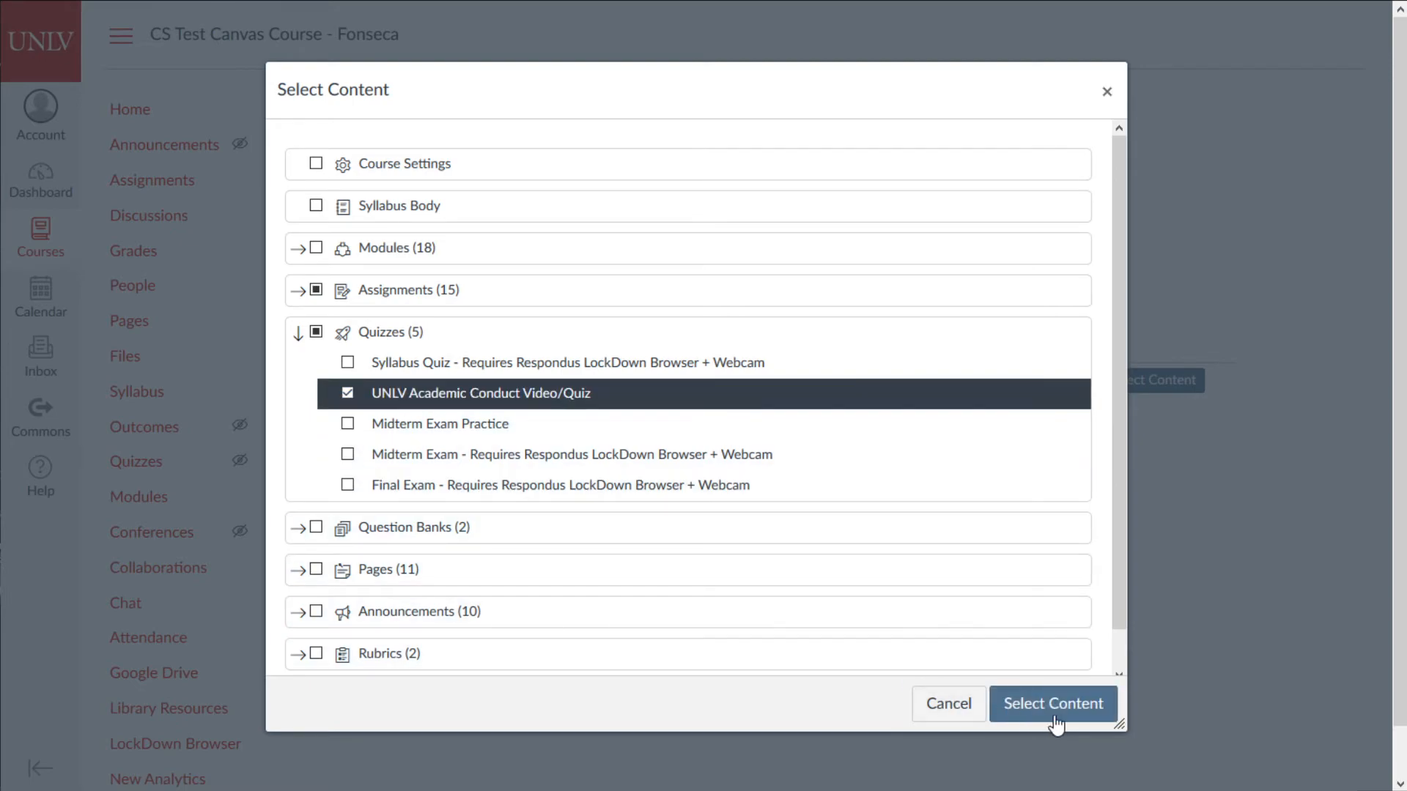
pyautogui.scroll(-1, 559, 564)
pyautogui.click(298, 537)
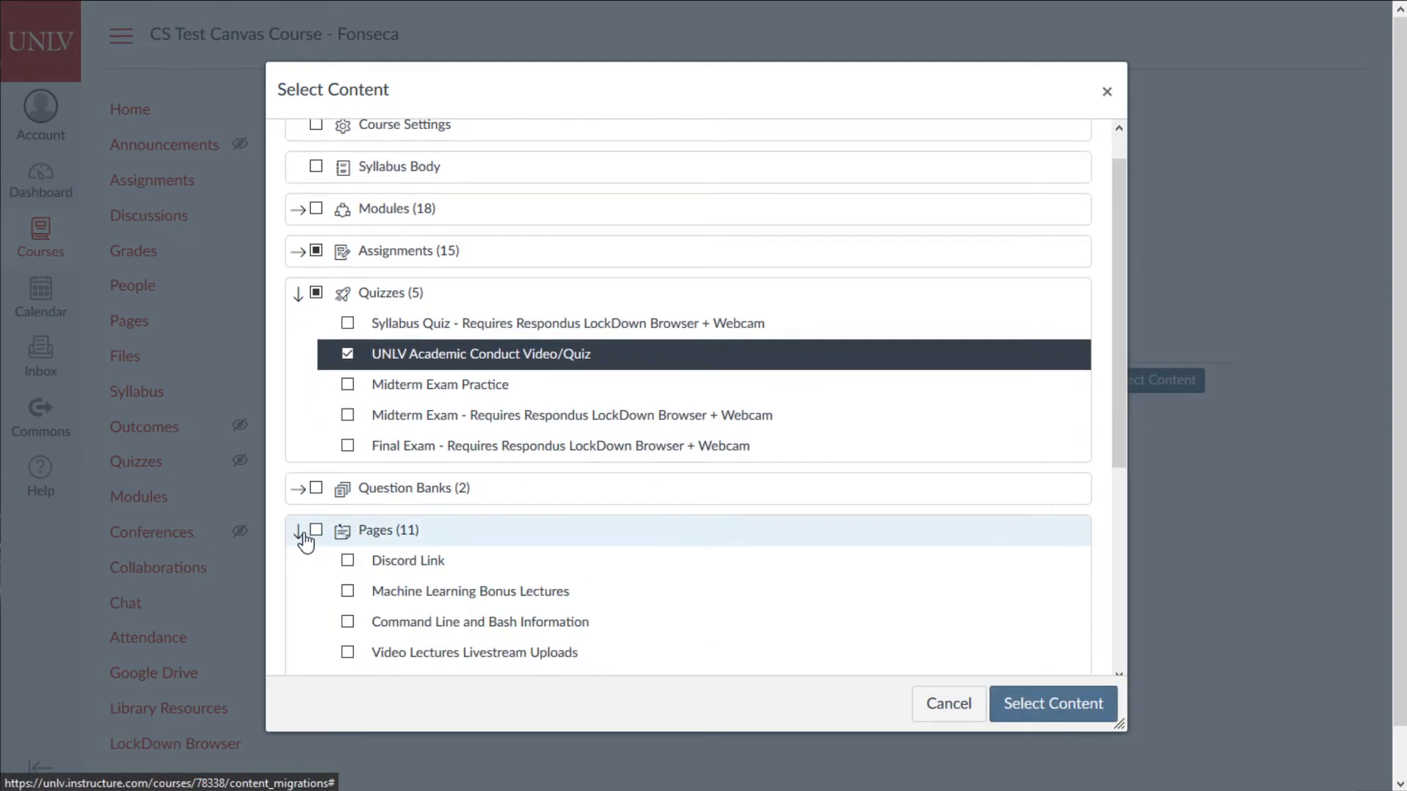
pyautogui.scroll(-3, 323, 543)
pyautogui.scroll(-1, 341, 551)
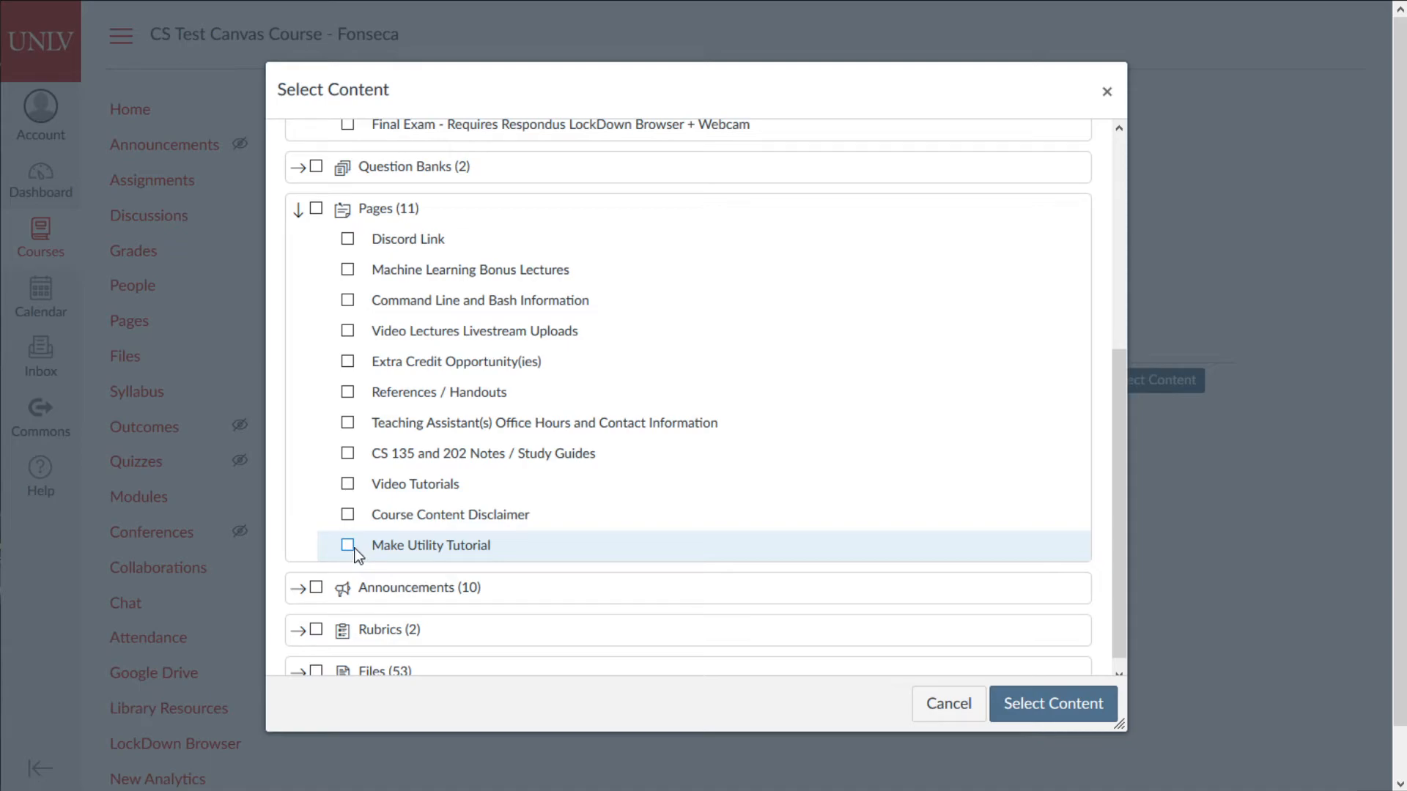
pyautogui.scroll(-1, 355, 484)
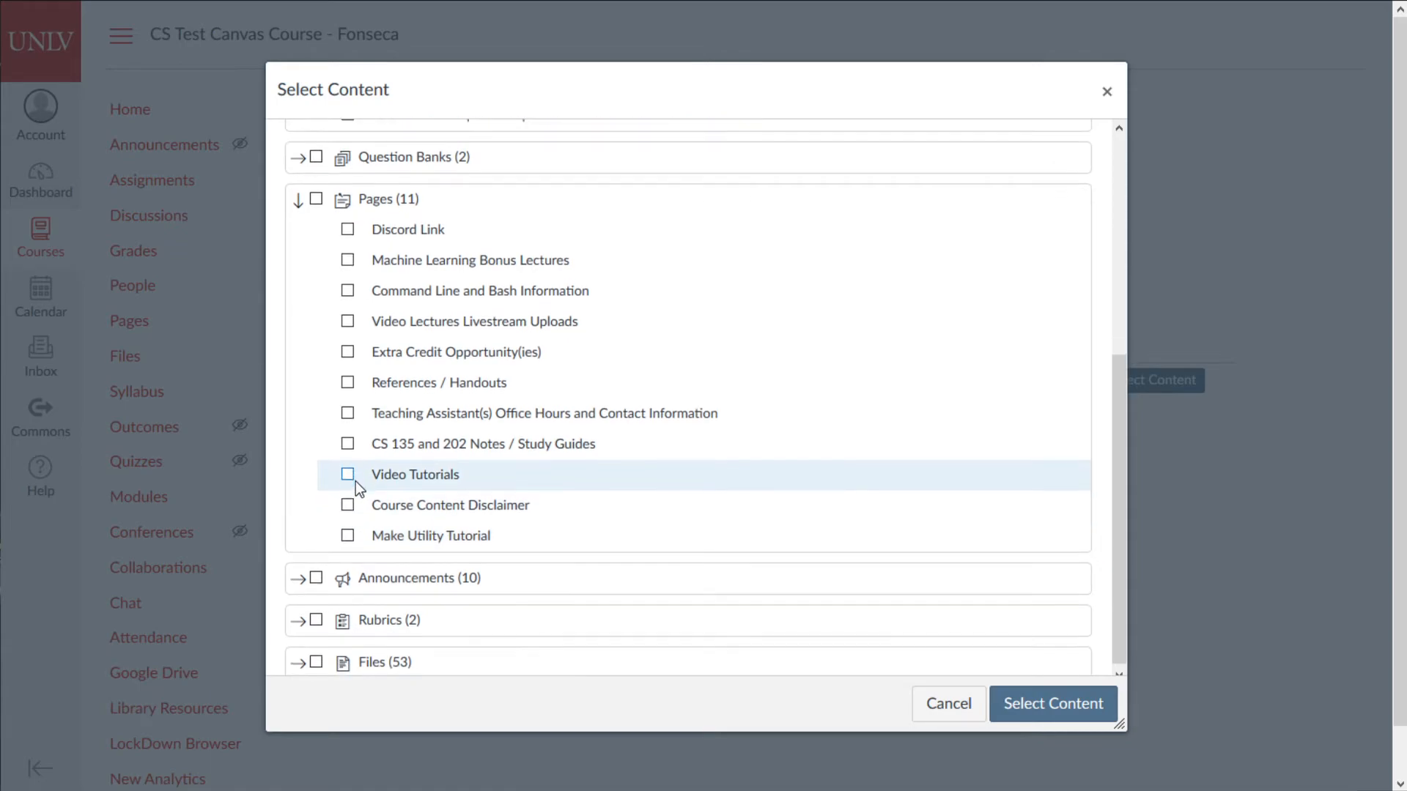
pyautogui.click(300, 616)
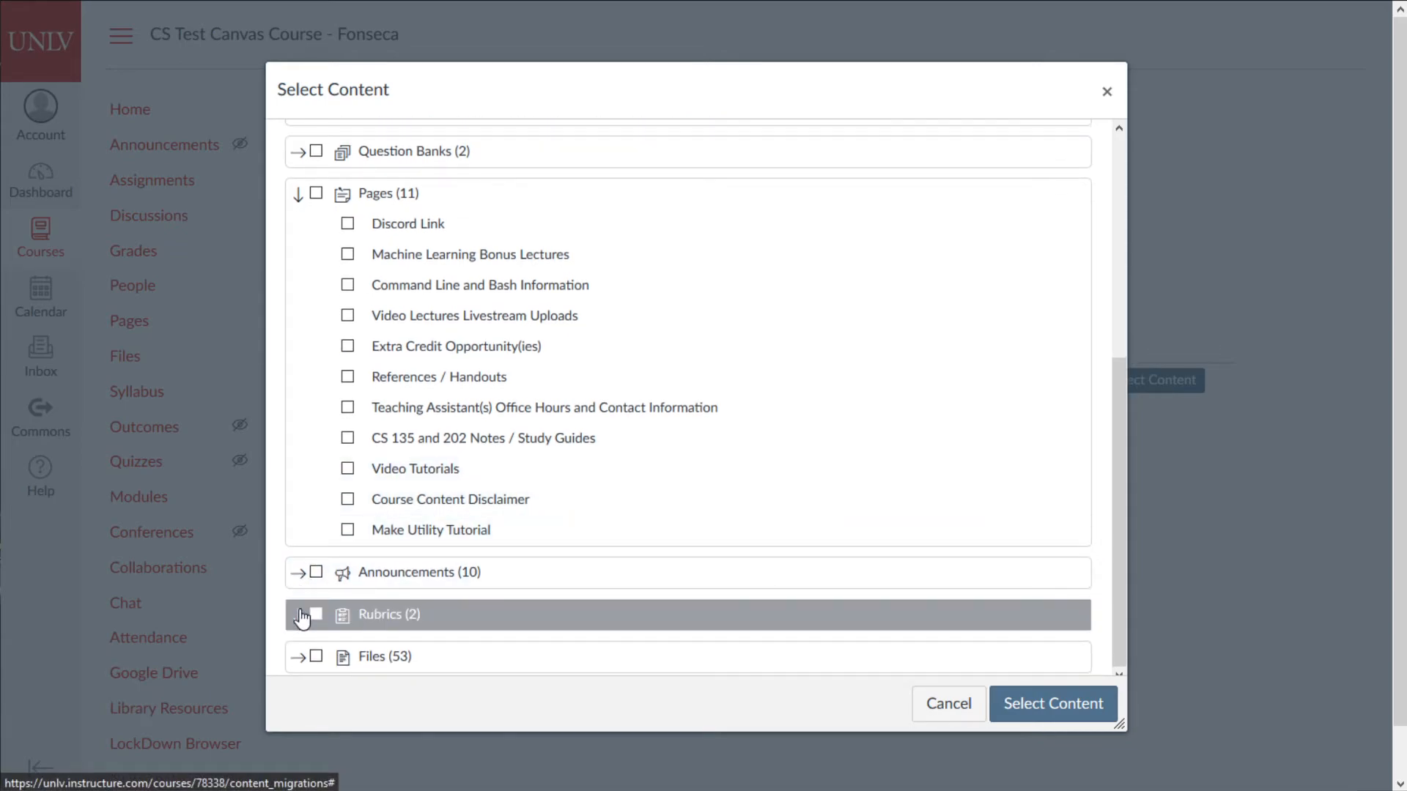
pyautogui.click(347, 566)
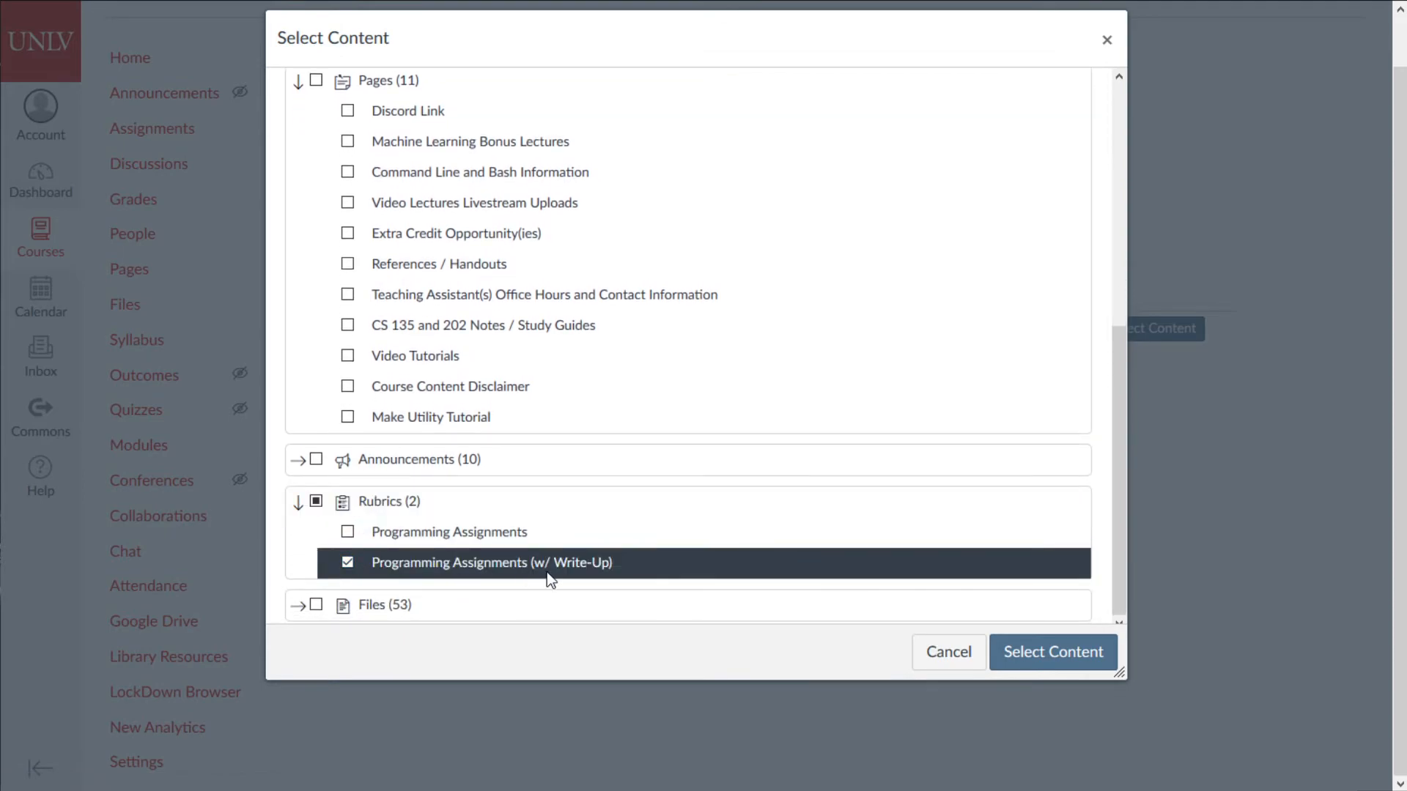
pyautogui.click(349, 541)
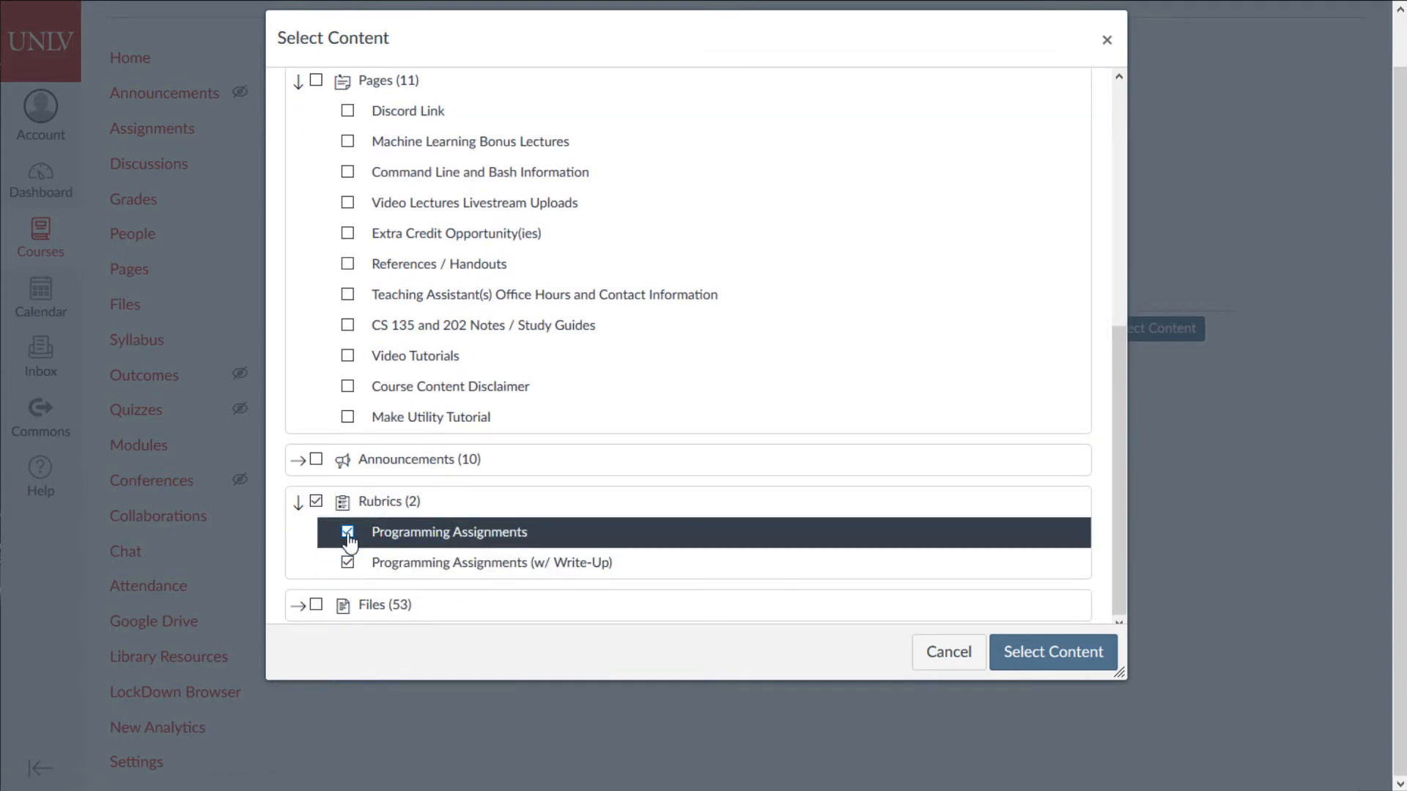
pyautogui.click(1096, 651)
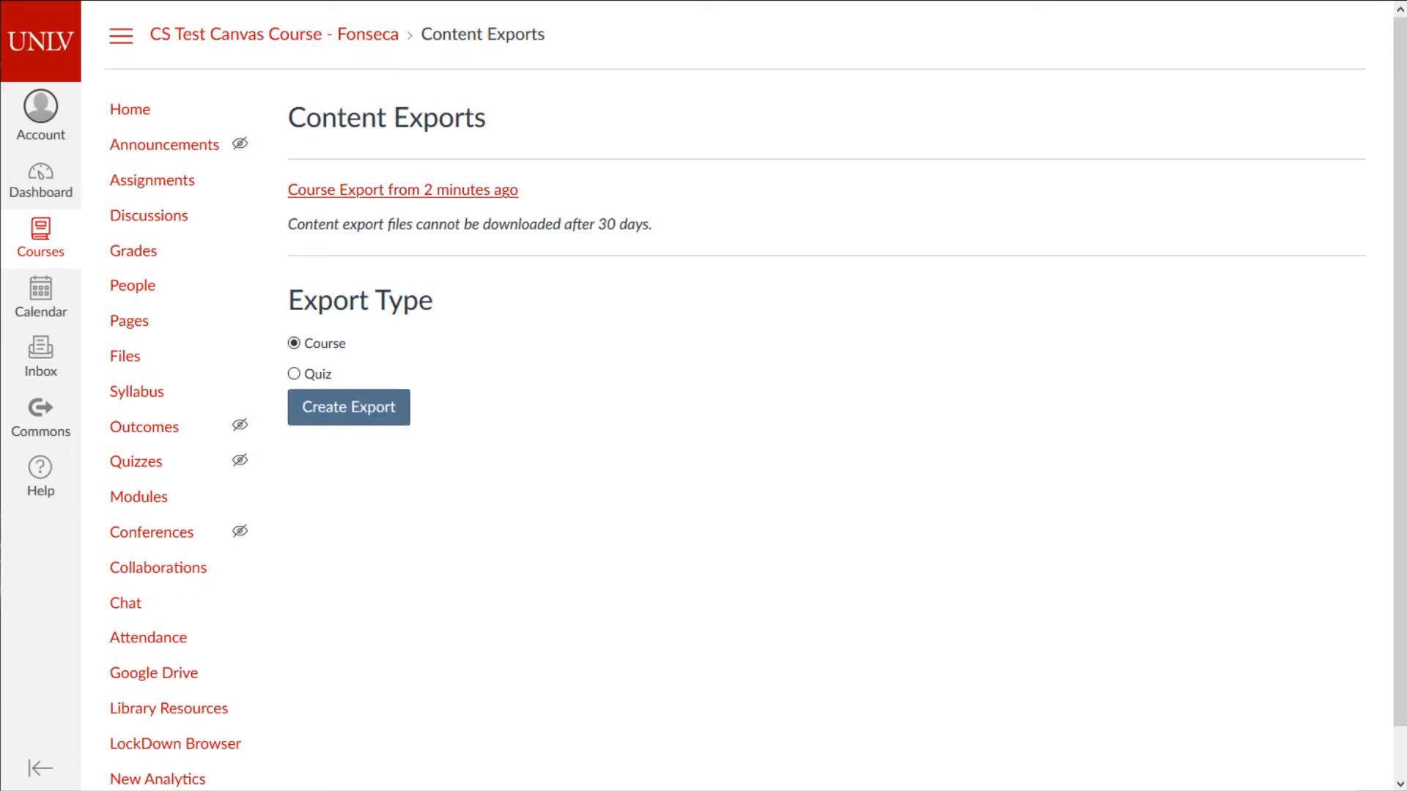
# - Navigate from course Settings through the course home to the Dashboard
pyautogui.scroll(-1, 191, 736)
pyautogui.click(151, 751)
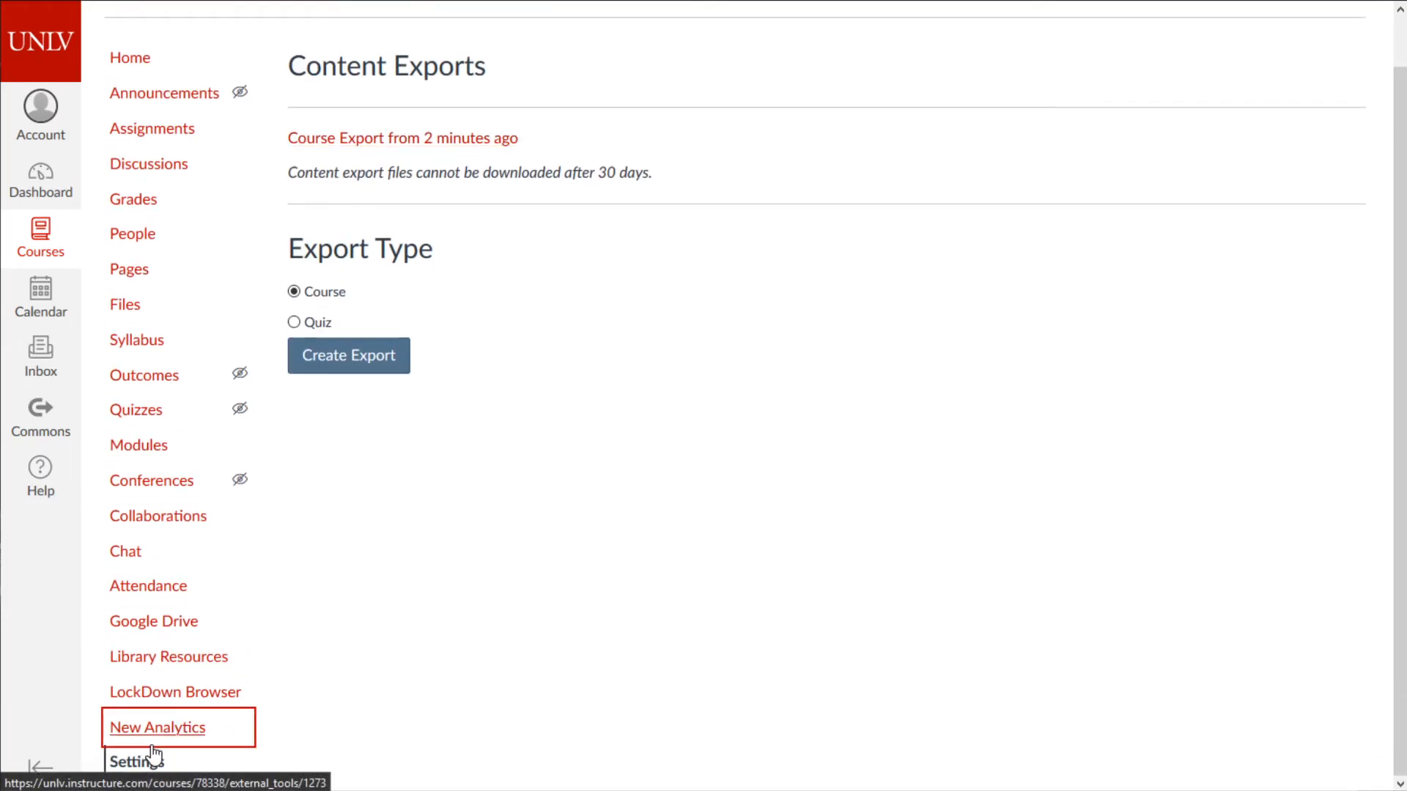
pyautogui.scroll(-1, 153, 763)
pyautogui.click(156, 762)
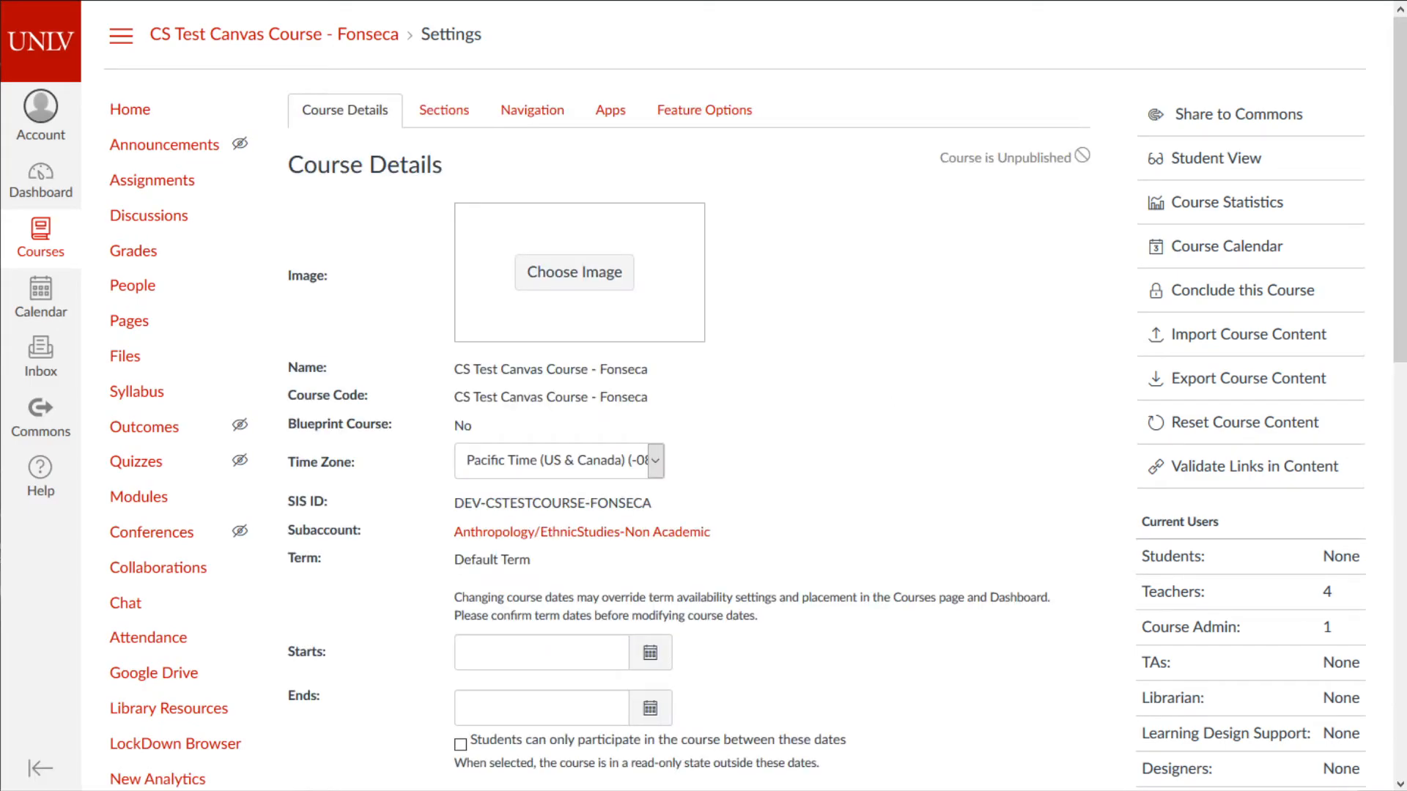
pyautogui.click(130, 109)
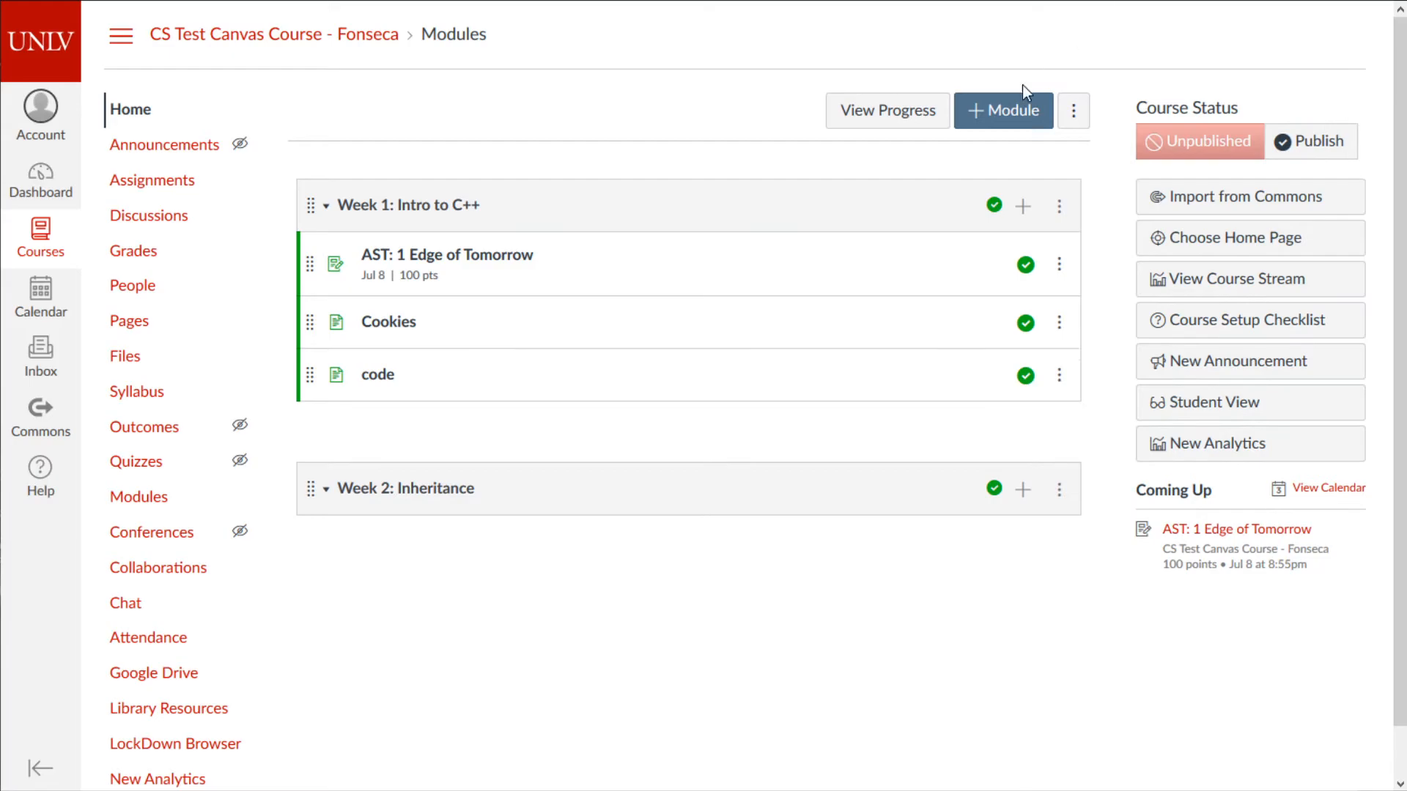
pyautogui.click(38, 182)
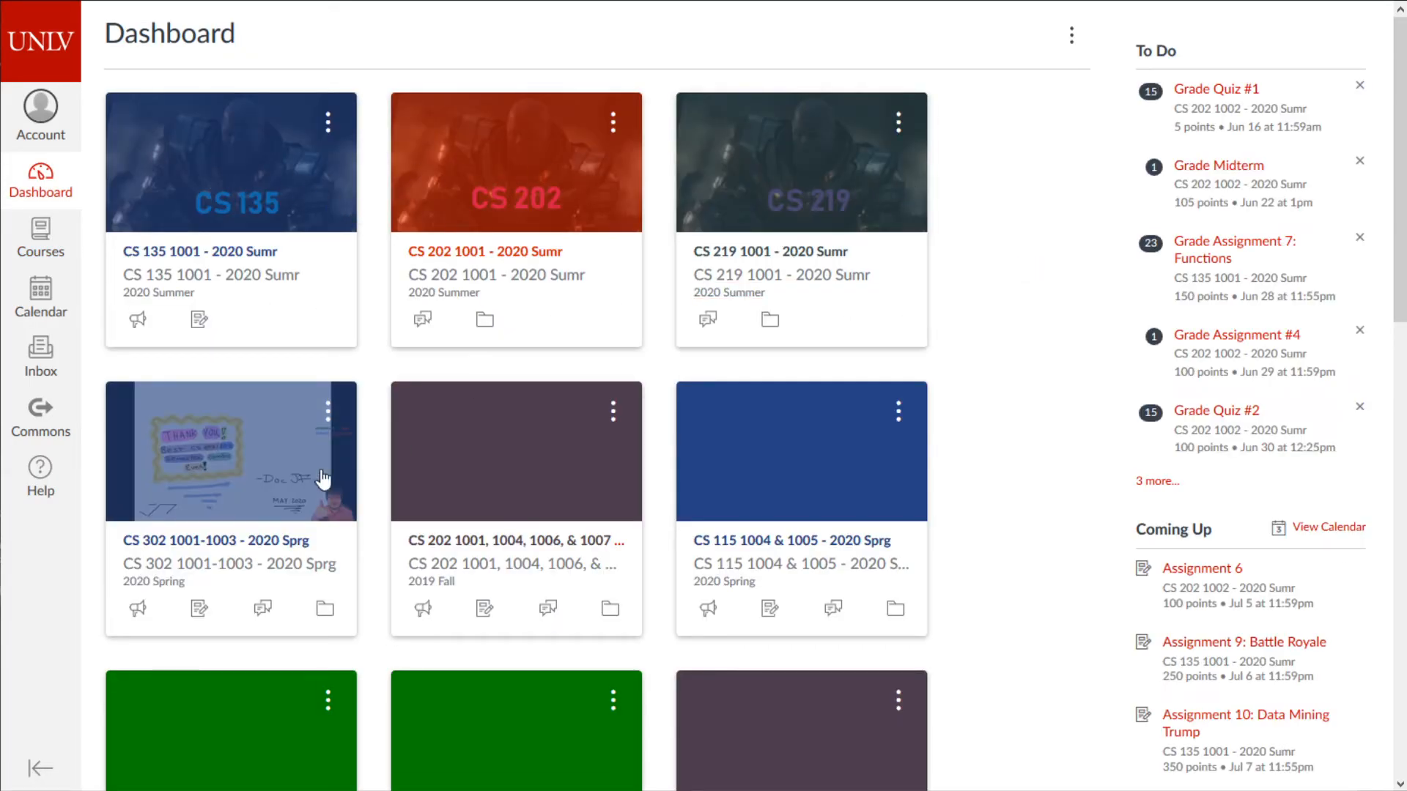
# - Change the CS Test Canvas Course card colour to olive #8D9900
pyautogui.scroll(-5, 656, 371)
pyautogui.scroll(-7, 670, 446)
pyautogui.scroll(7, 638, 493)
pyautogui.scroll(-7, 628, 481)
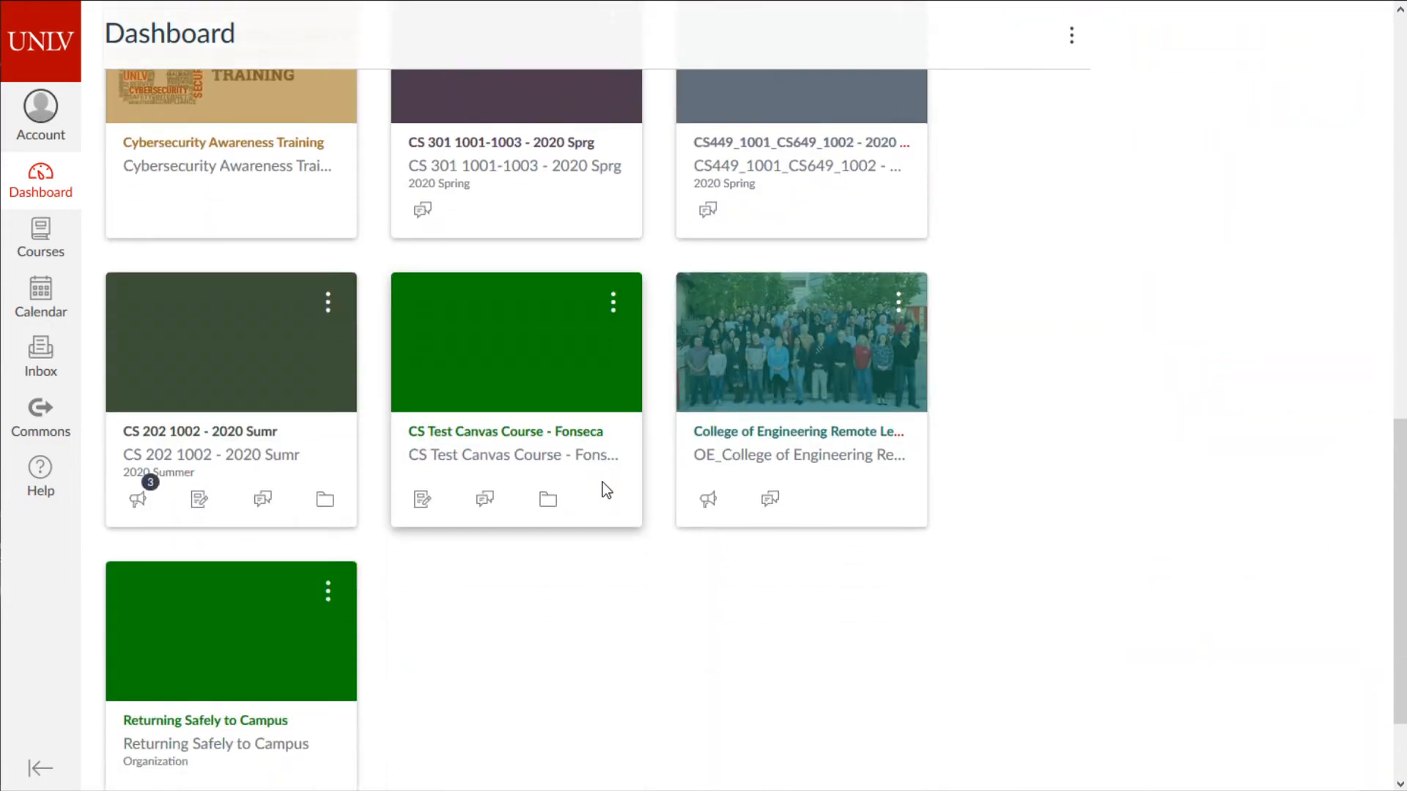
pyautogui.click(613, 302)
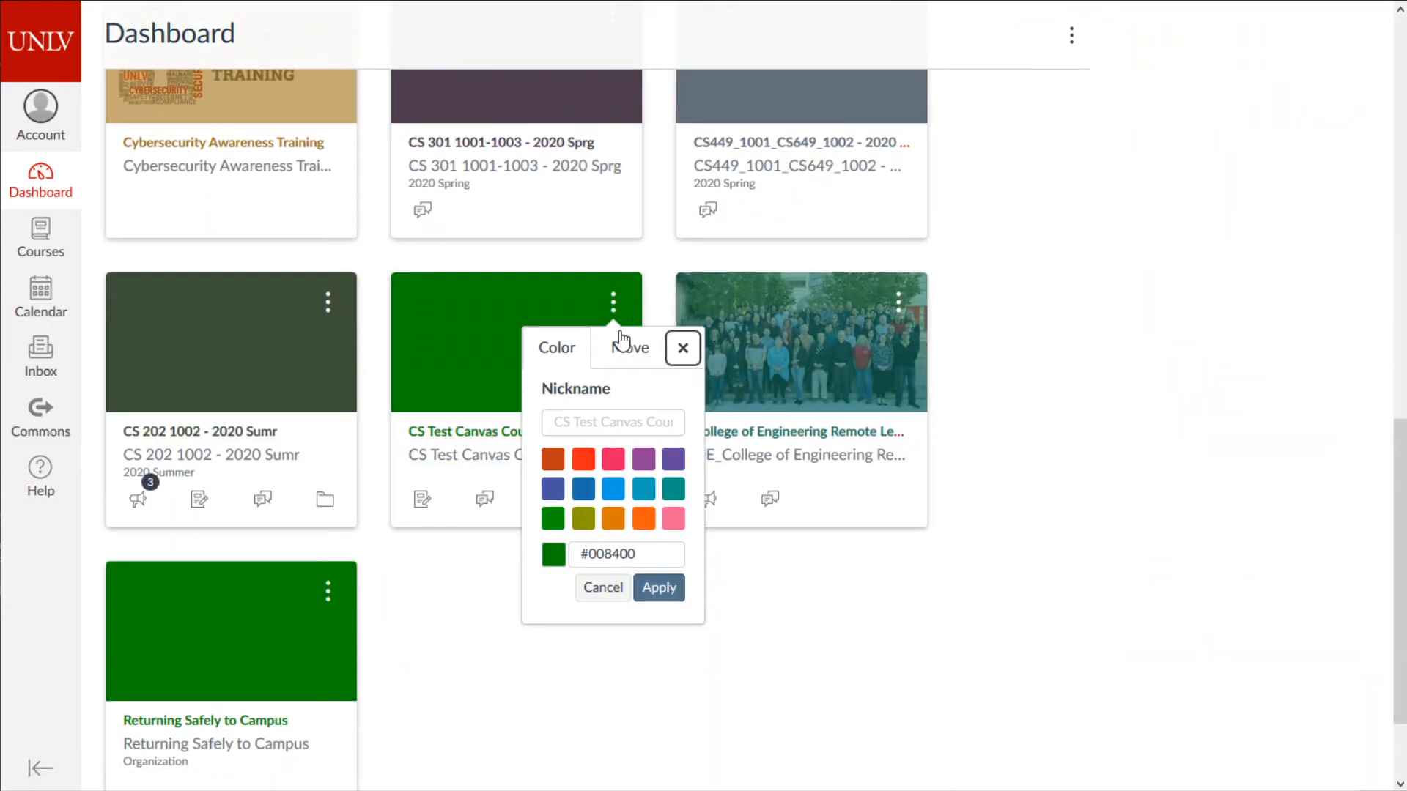
pyautogui.click(583, 518)
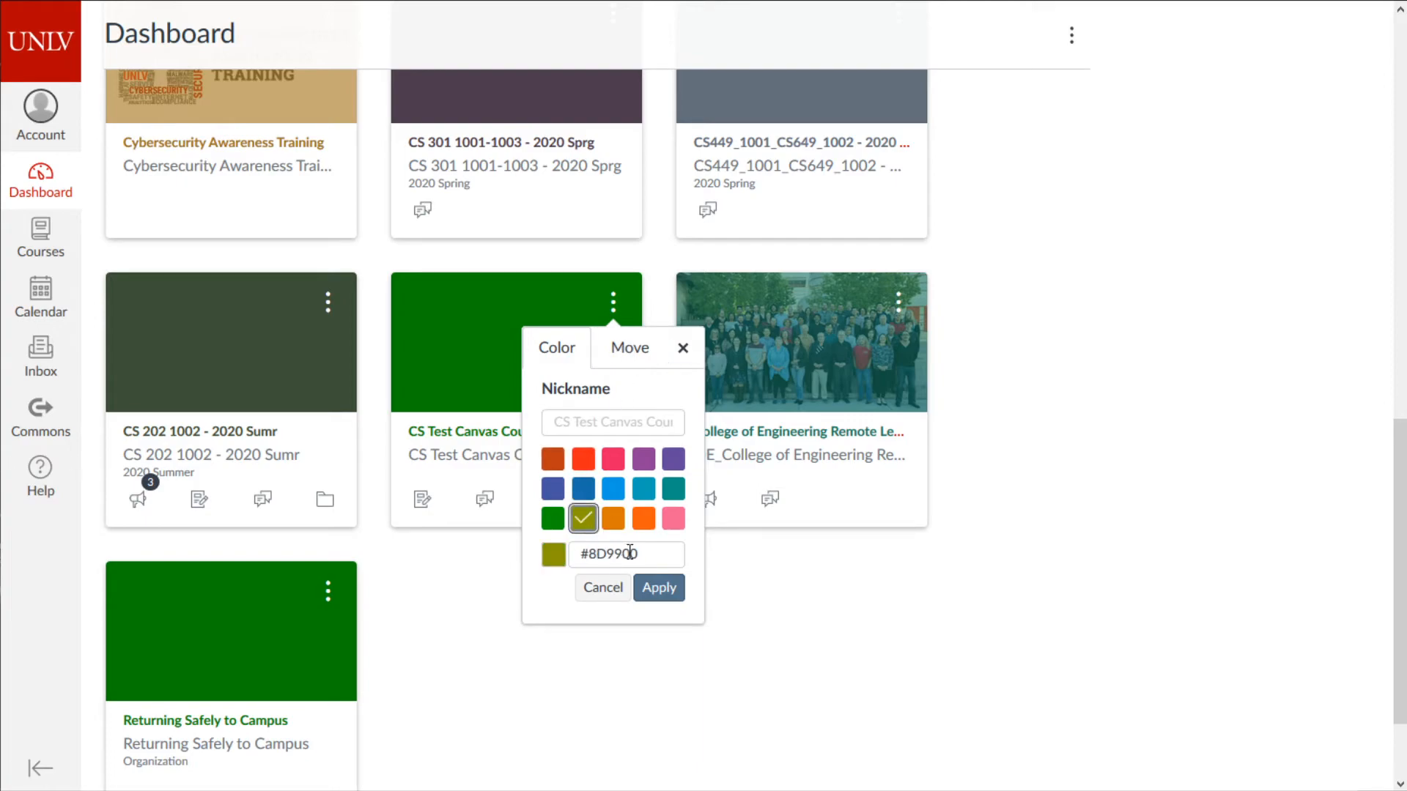
pyautogui.click(669, 601)
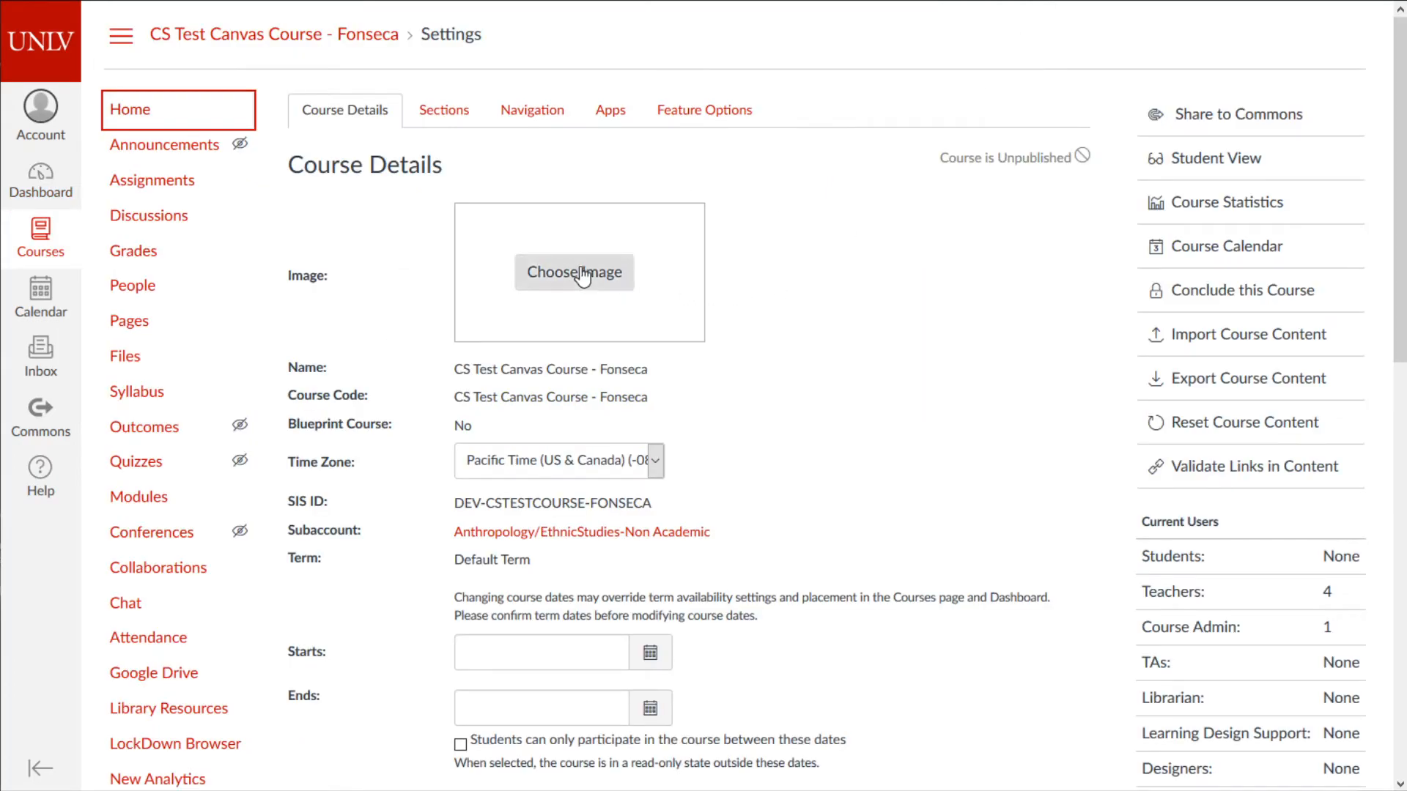
# - Upload ast12.png from the Assignment12 memes folder as the course image
pyautogui.click(578, 273)
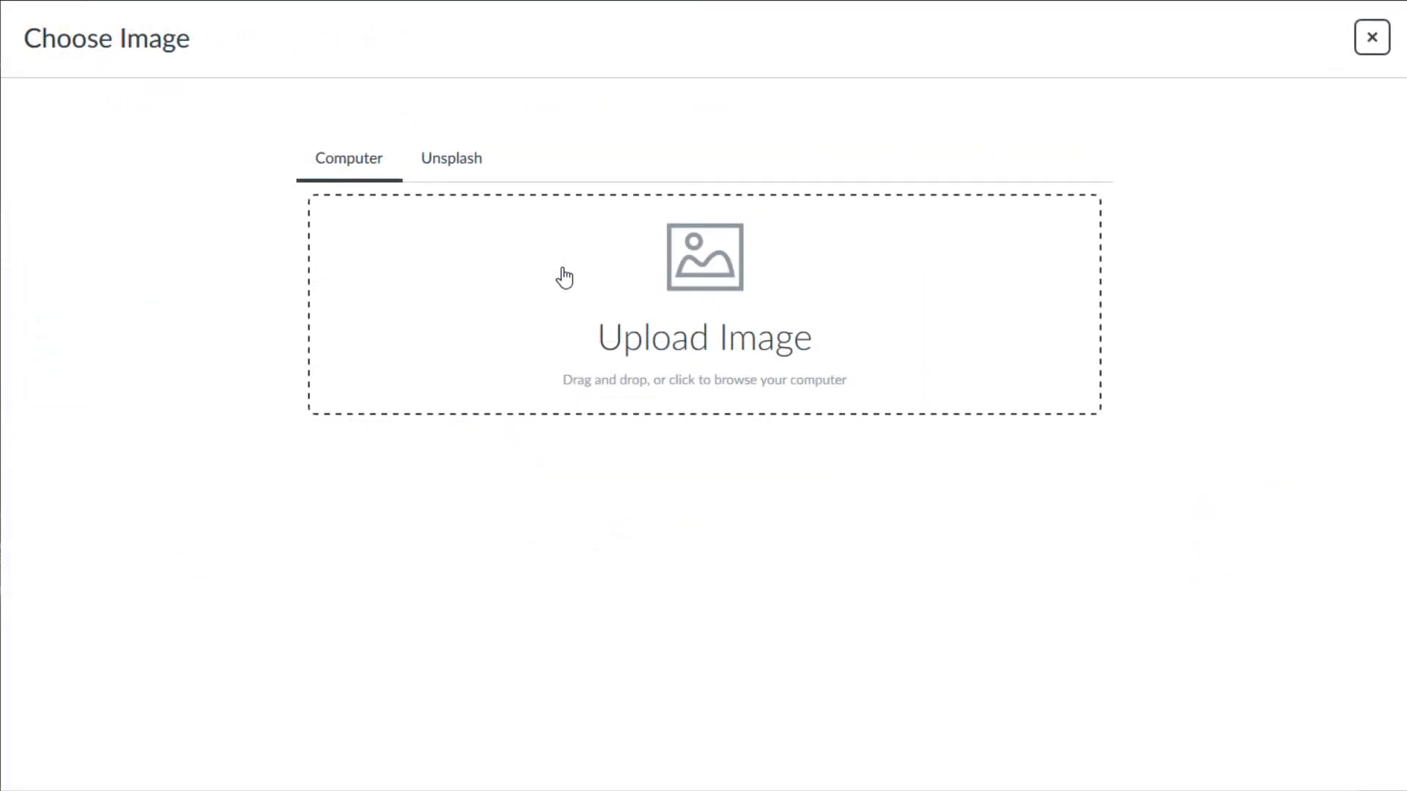
pyautogui.click(653, 315)
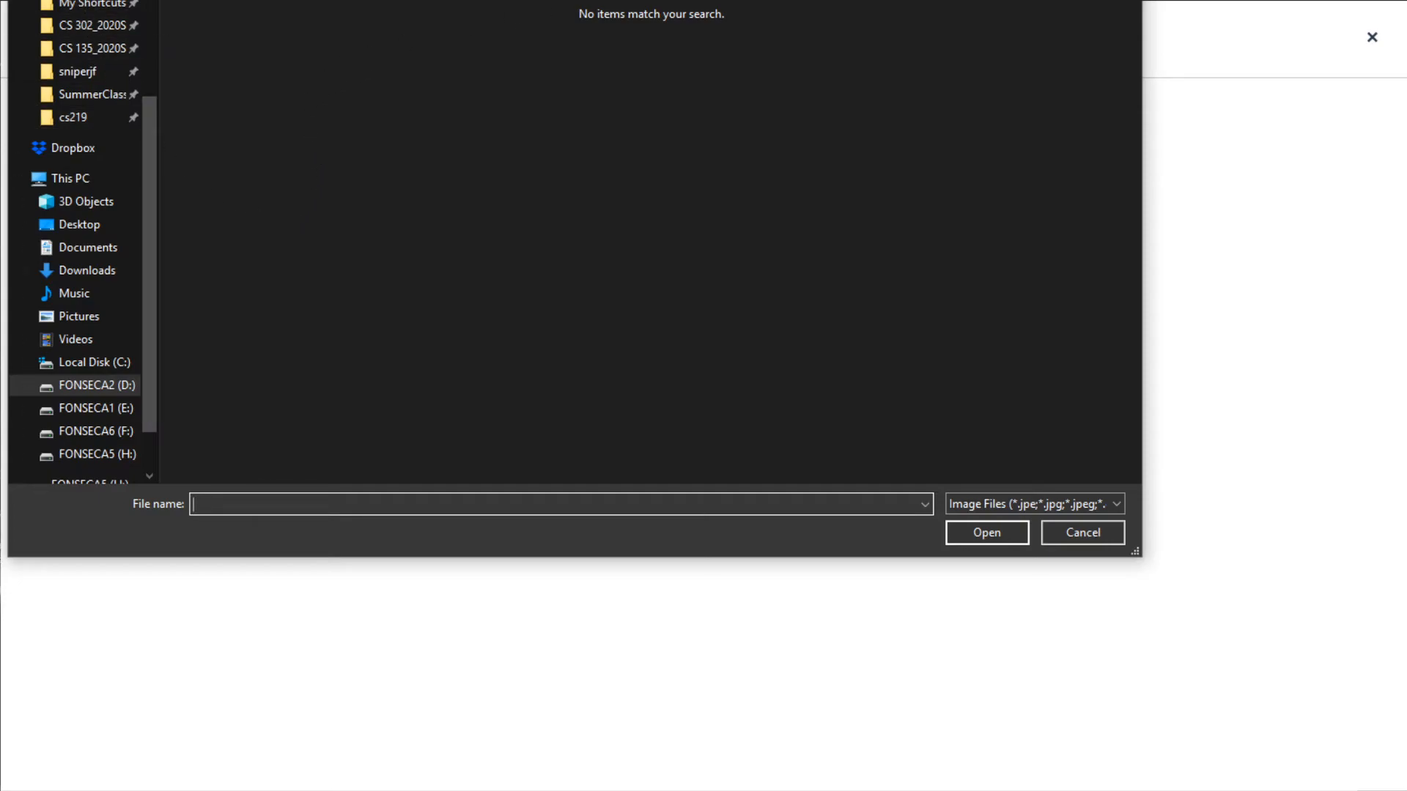
pyautogui.doubleClick(297, 176)
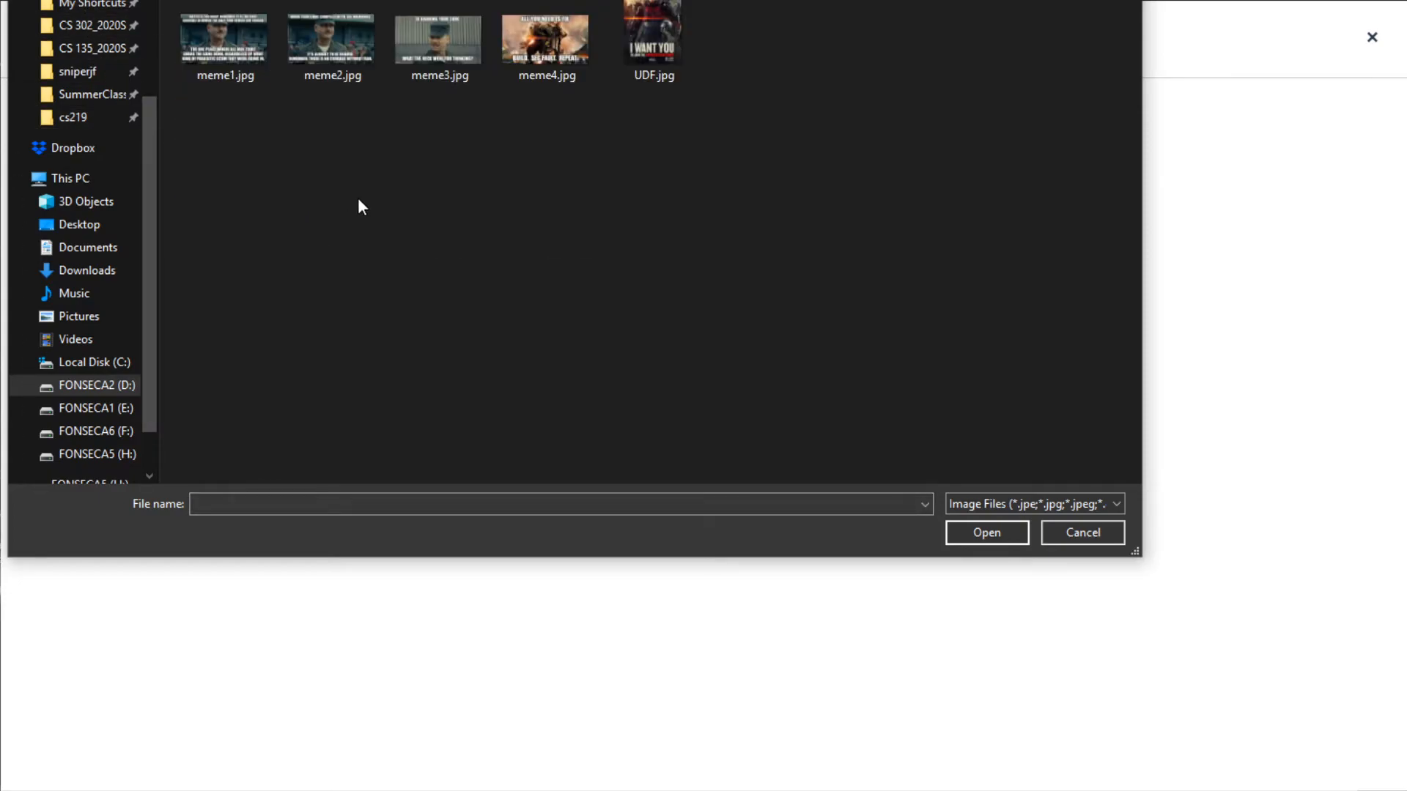
pyautogui.click(619, 0)
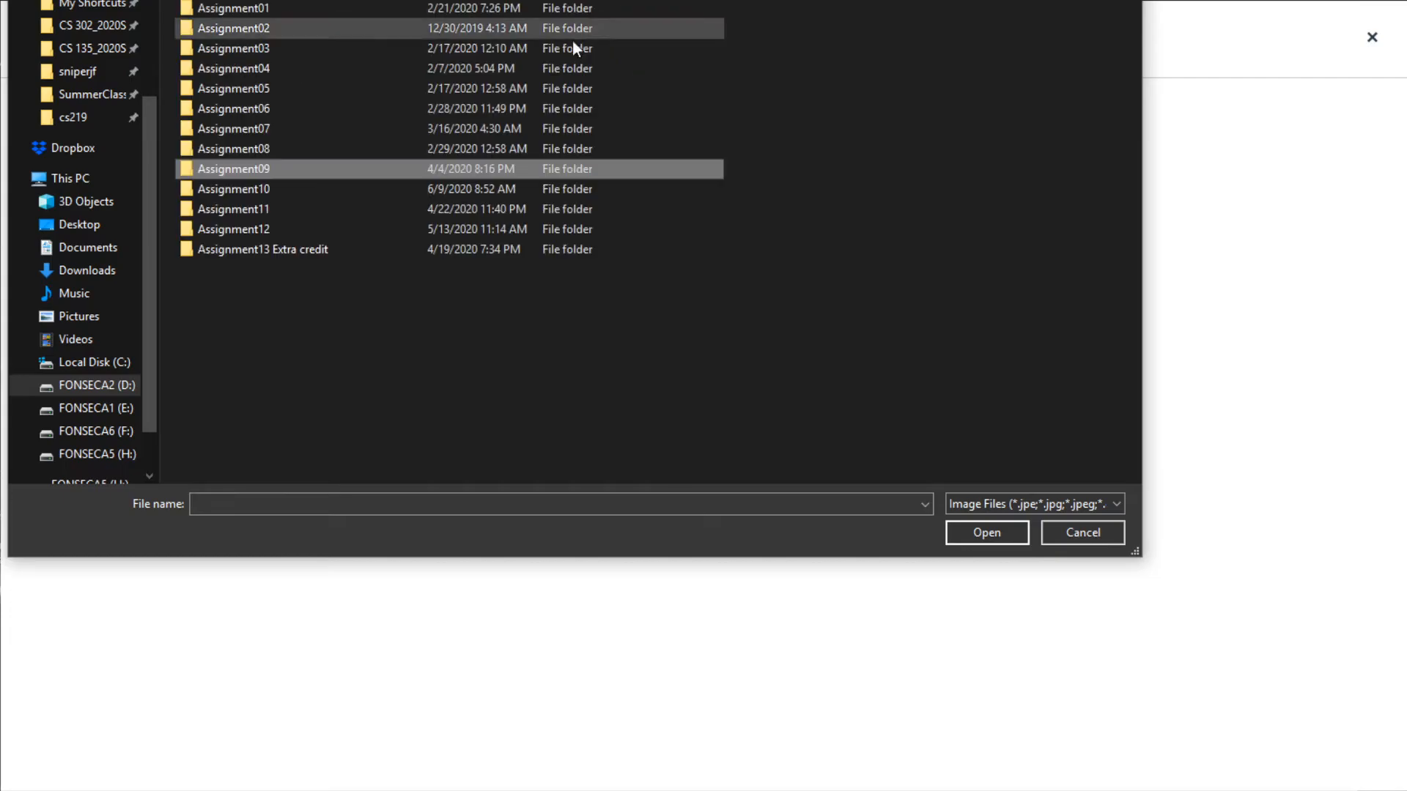
pyautogui.doubleClick(361, 224)
pyautogui.doubleClick(342, 29)
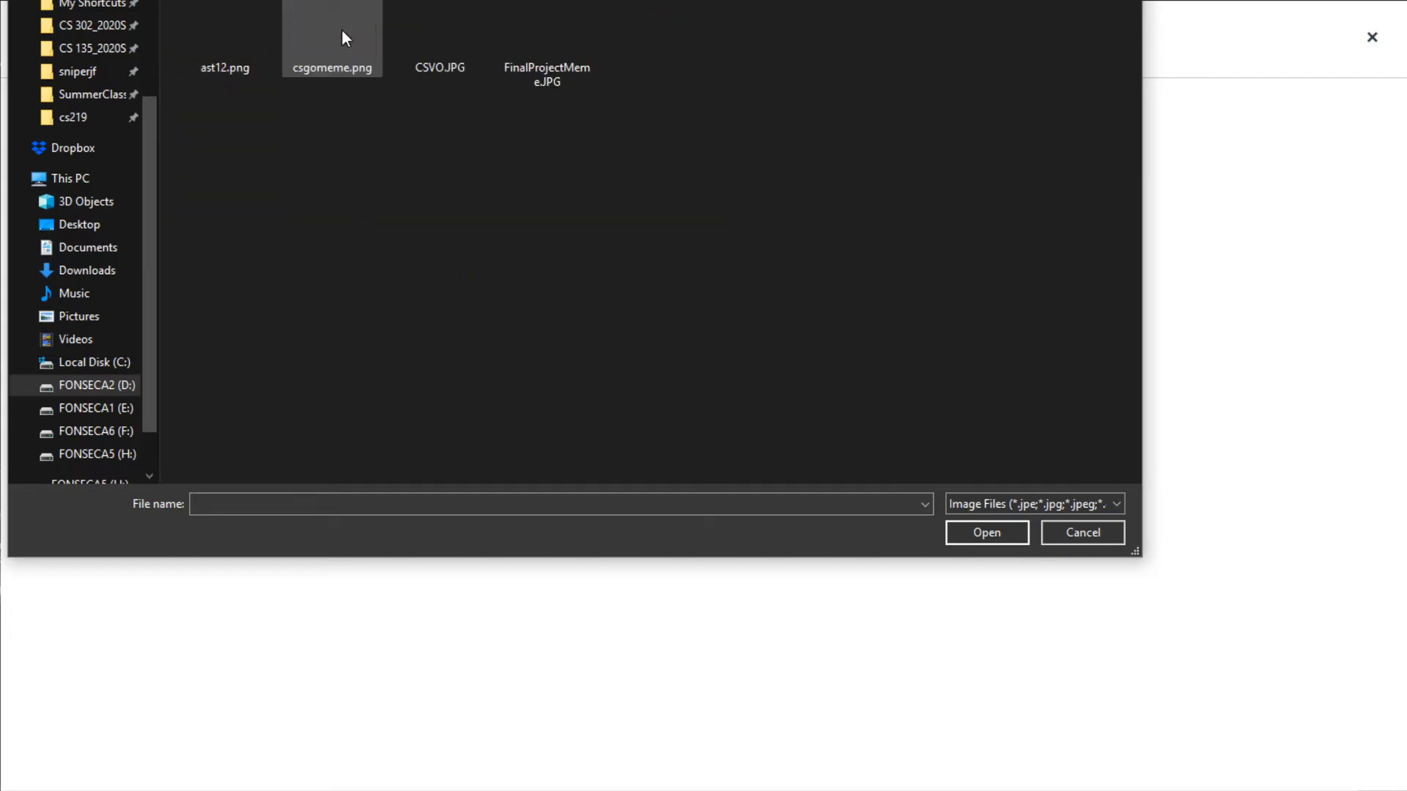
pyautogui.click(271, 29)
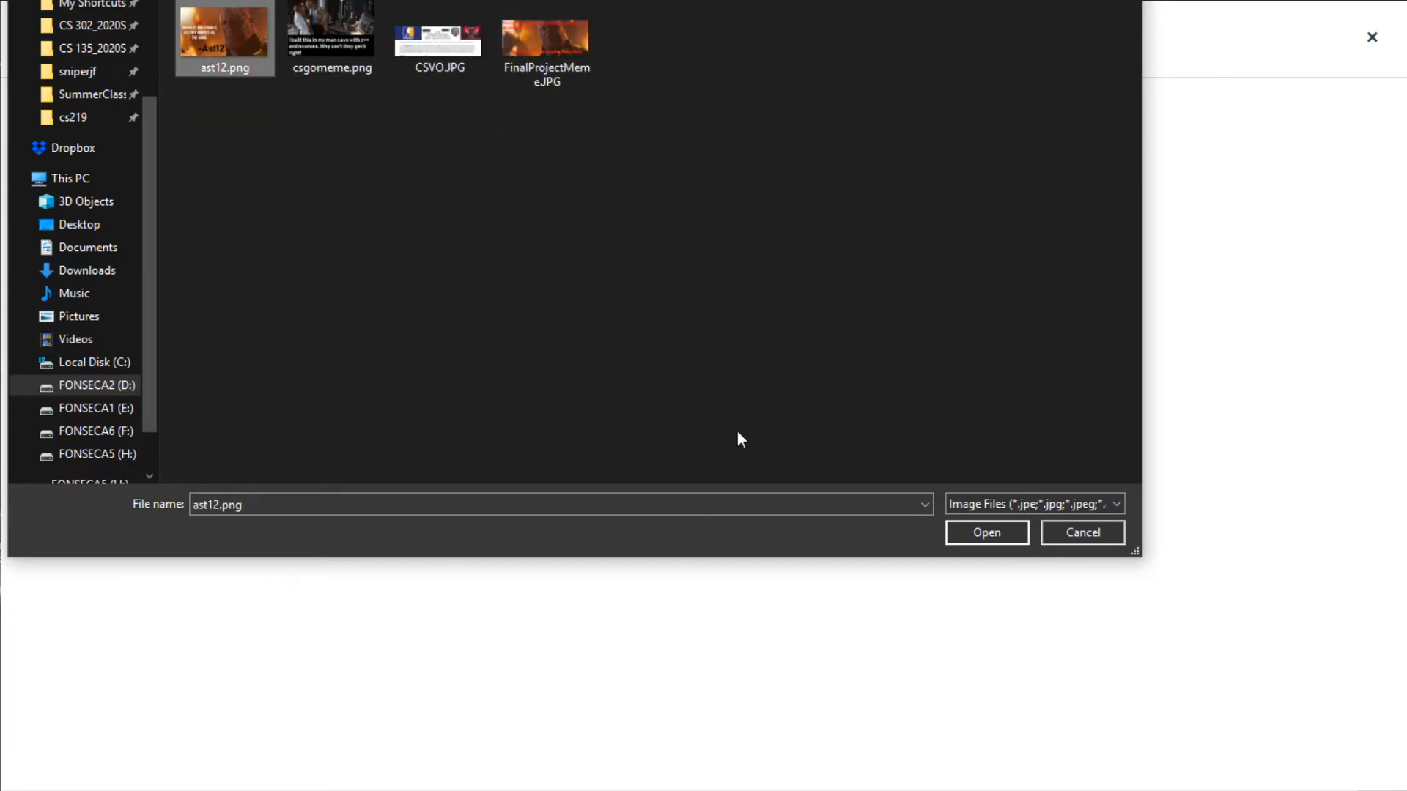
pyautogui.click(992, 537)
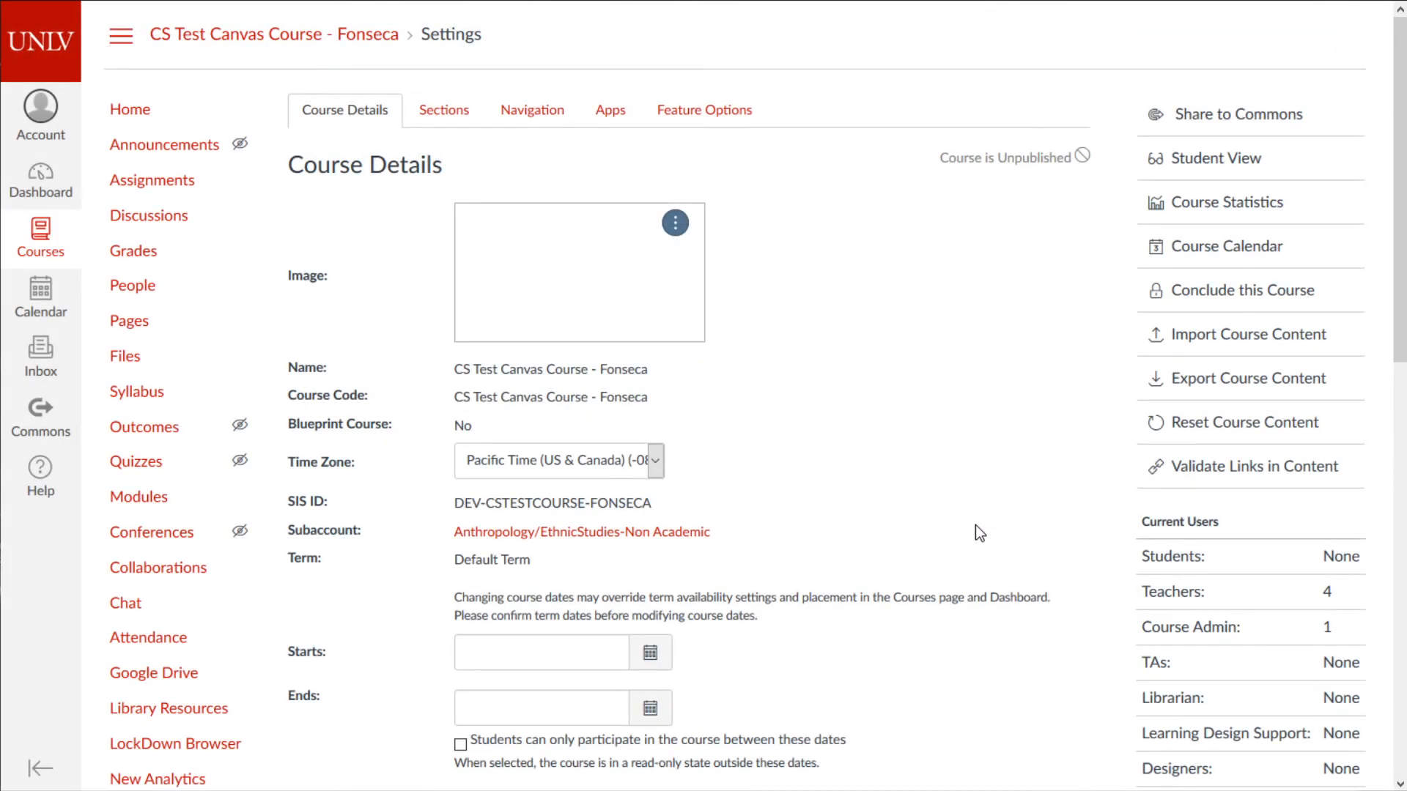
# - Update the course details, then check the Dashboard card, closing its colour options unchanged
pyautogui.scroll(-10, 969, 506)
pyautogui.click(1049, 698)
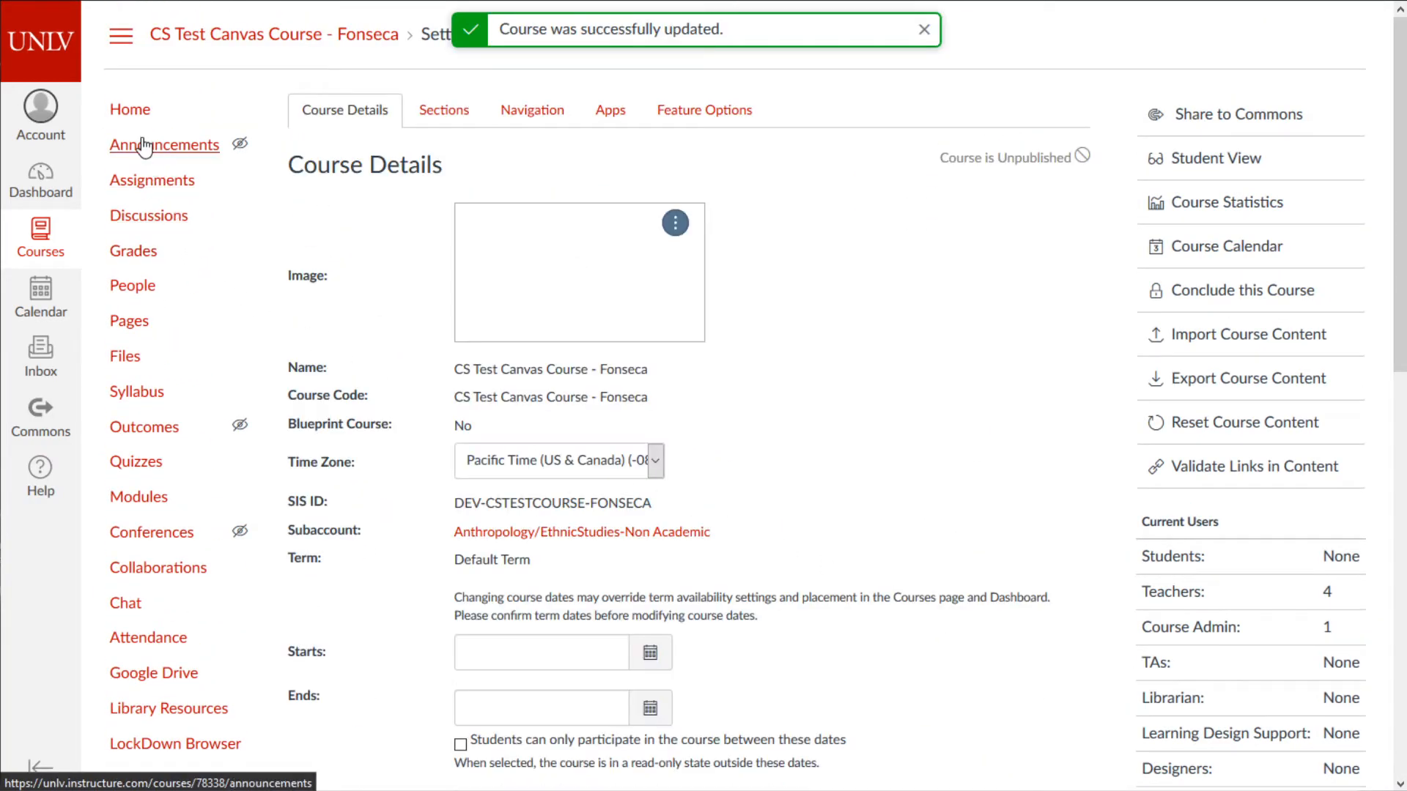
pyautogui.click(56, 179)
pyautogui.scroll(-15, 618, 469)
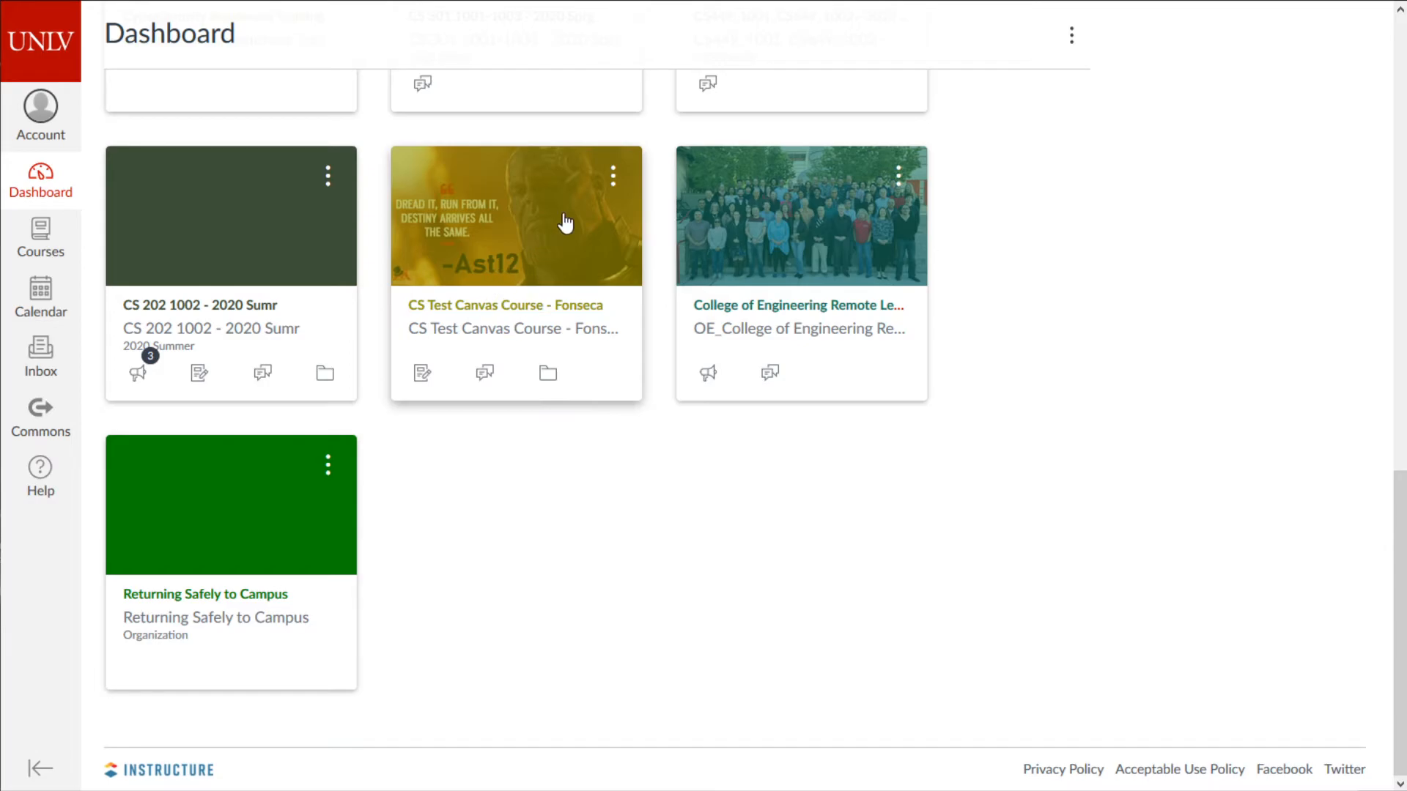
pyautogui.click(618, 176)
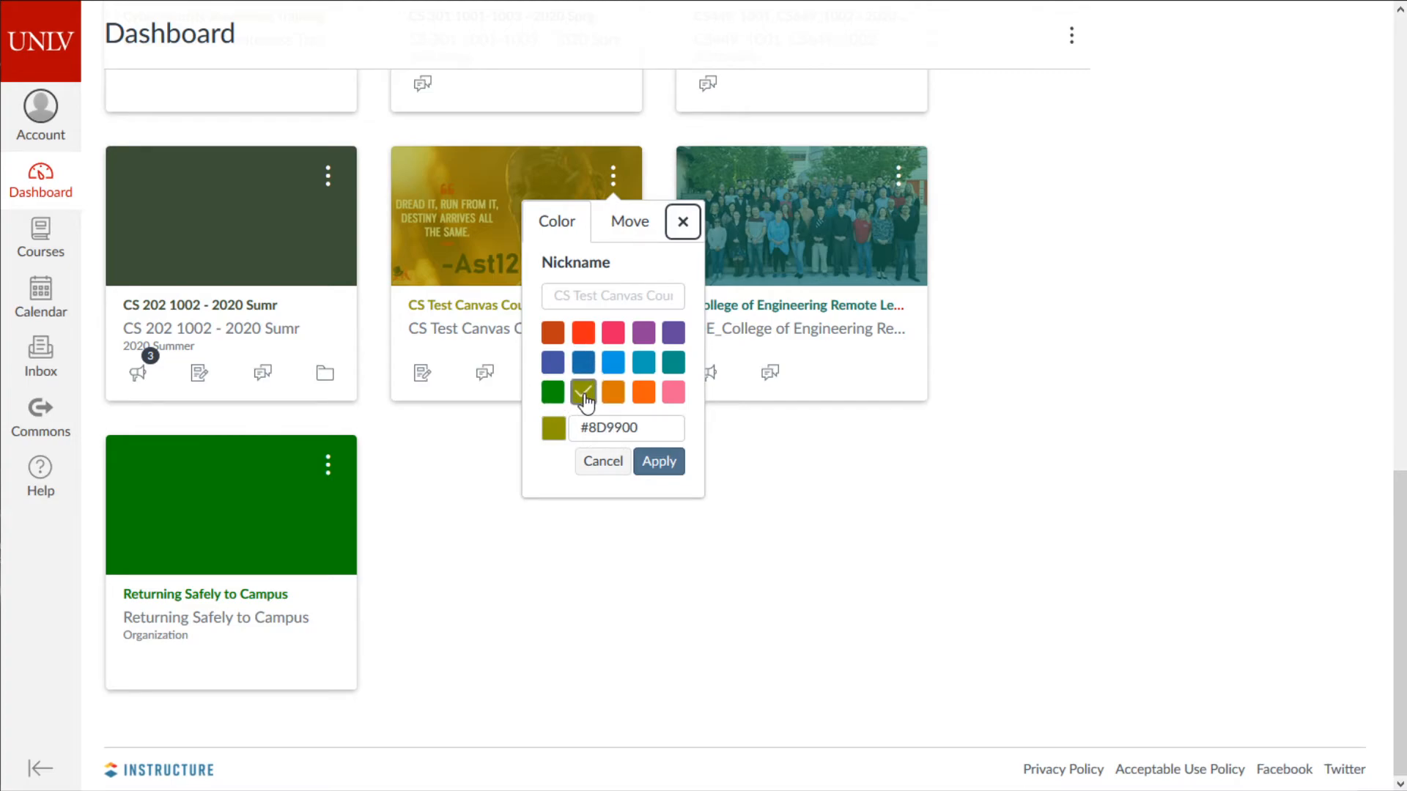
pyautogui.click(674, 230)
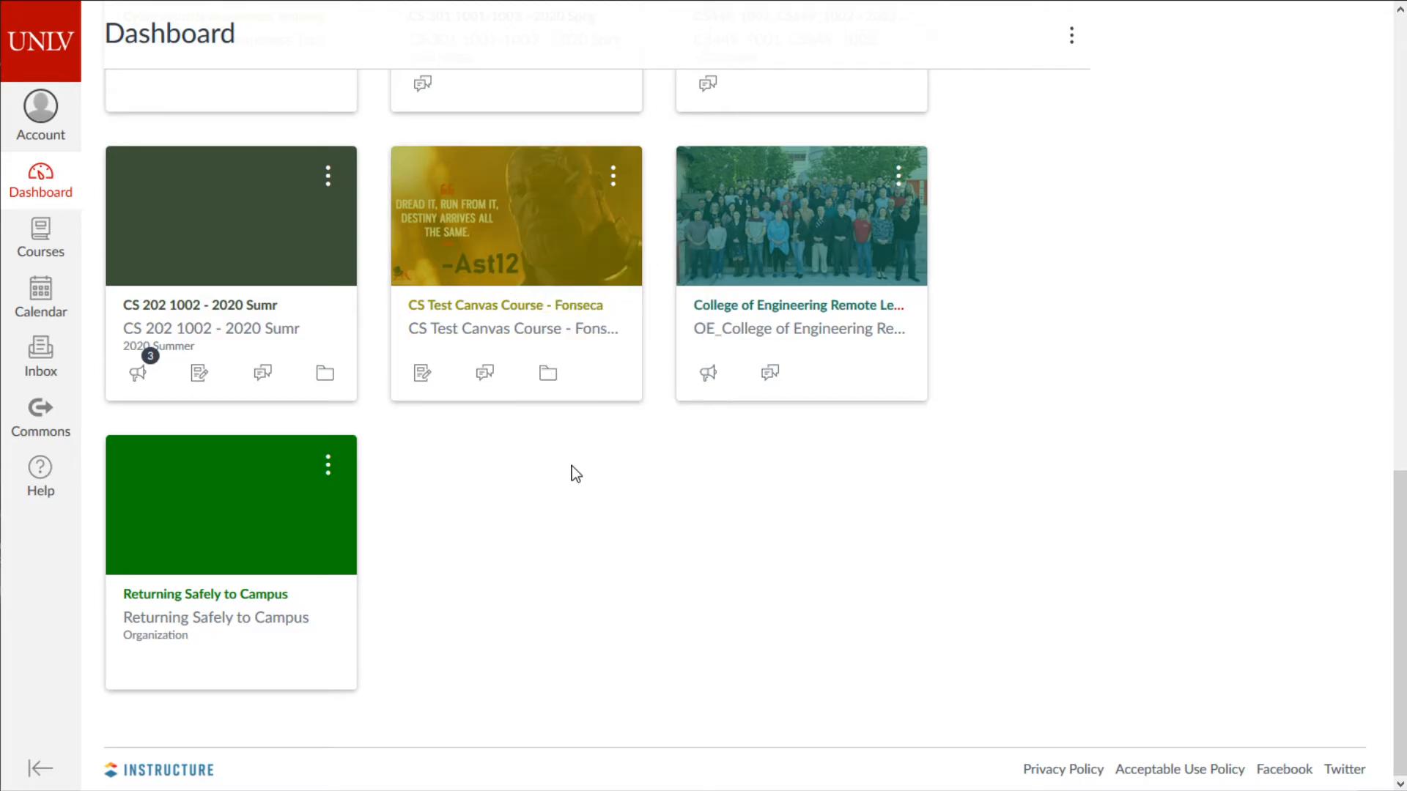
pyautogui.scroll(3, 616, 608)
pyautogui.scroll(-3, 615, 608)
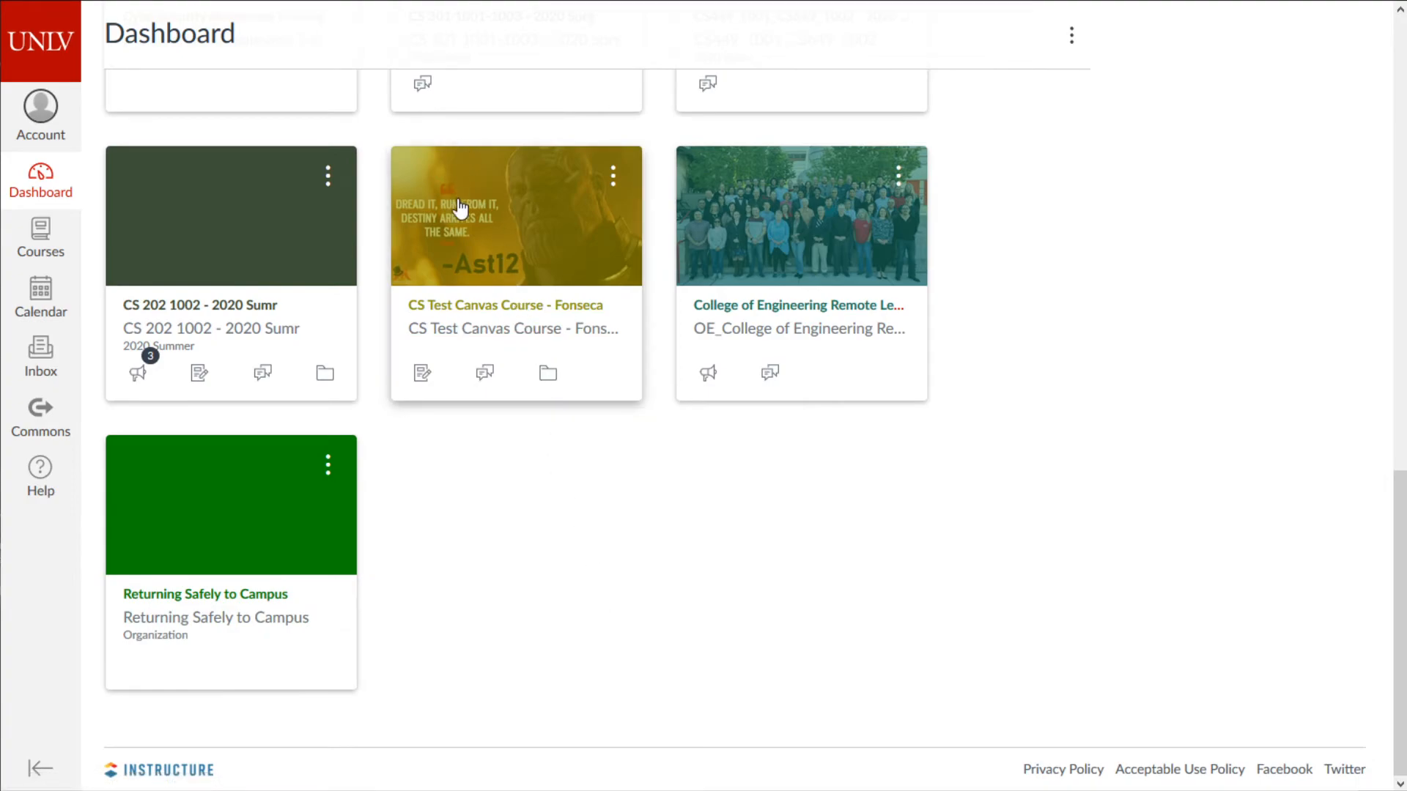
# - Open the CS Test Canvas Course and review the completed CS 135 course-copy job
pyautogui.click(497, 313)
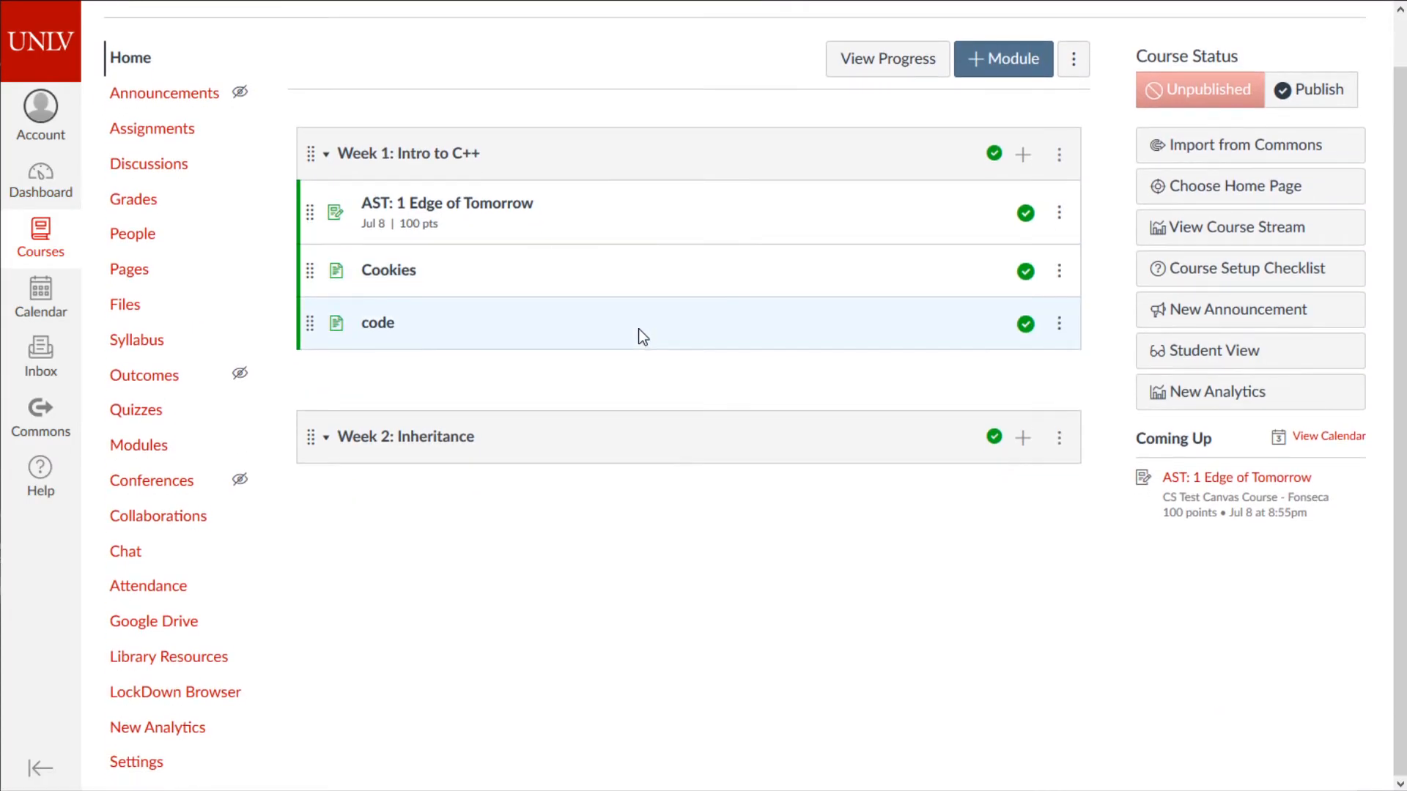
pyautogui.scroll(-1, 644, 336)
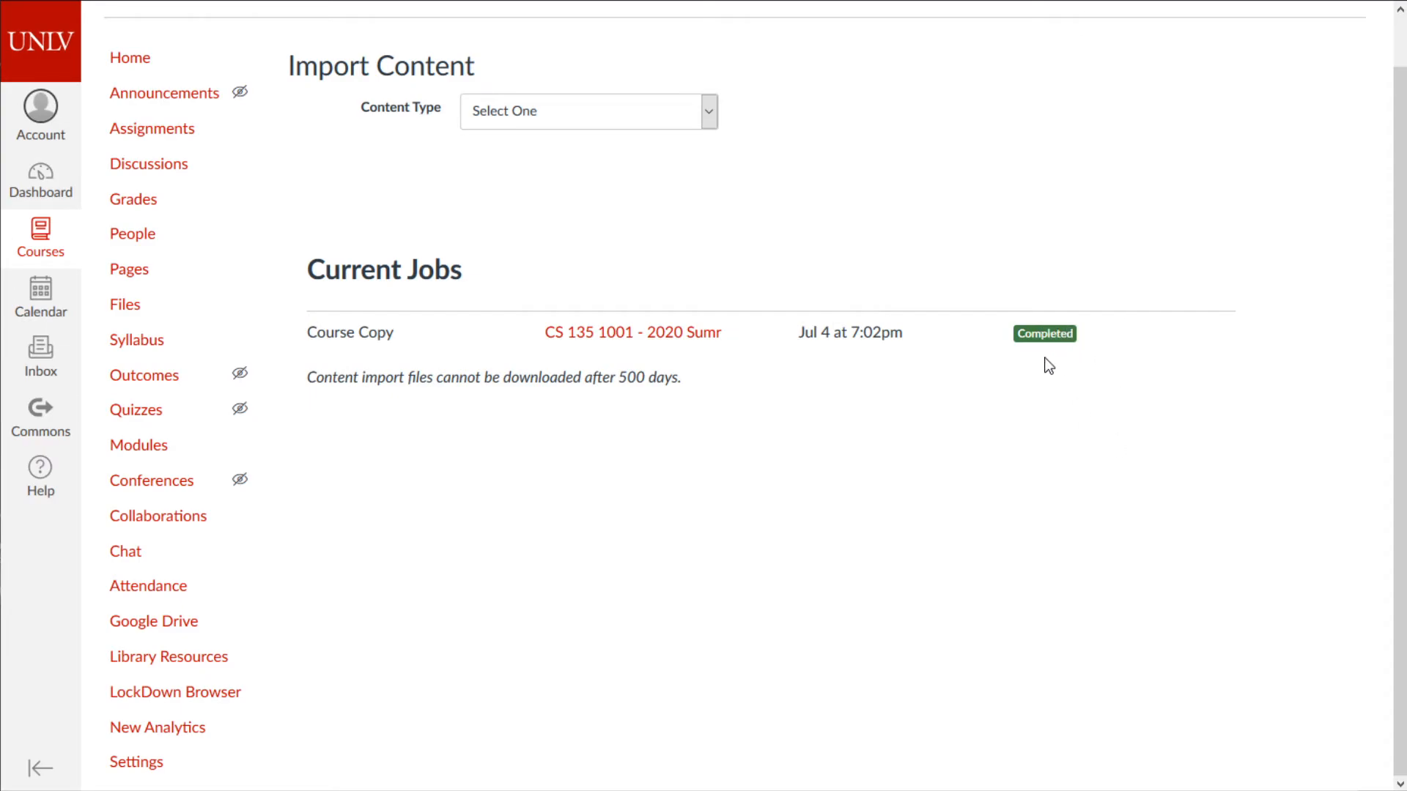
pyautogui.moveTo(925, 359); pyautogui.dragTo(863, 333)
pyautogui.click(866, 325)
pyautogui.click(168, 131)
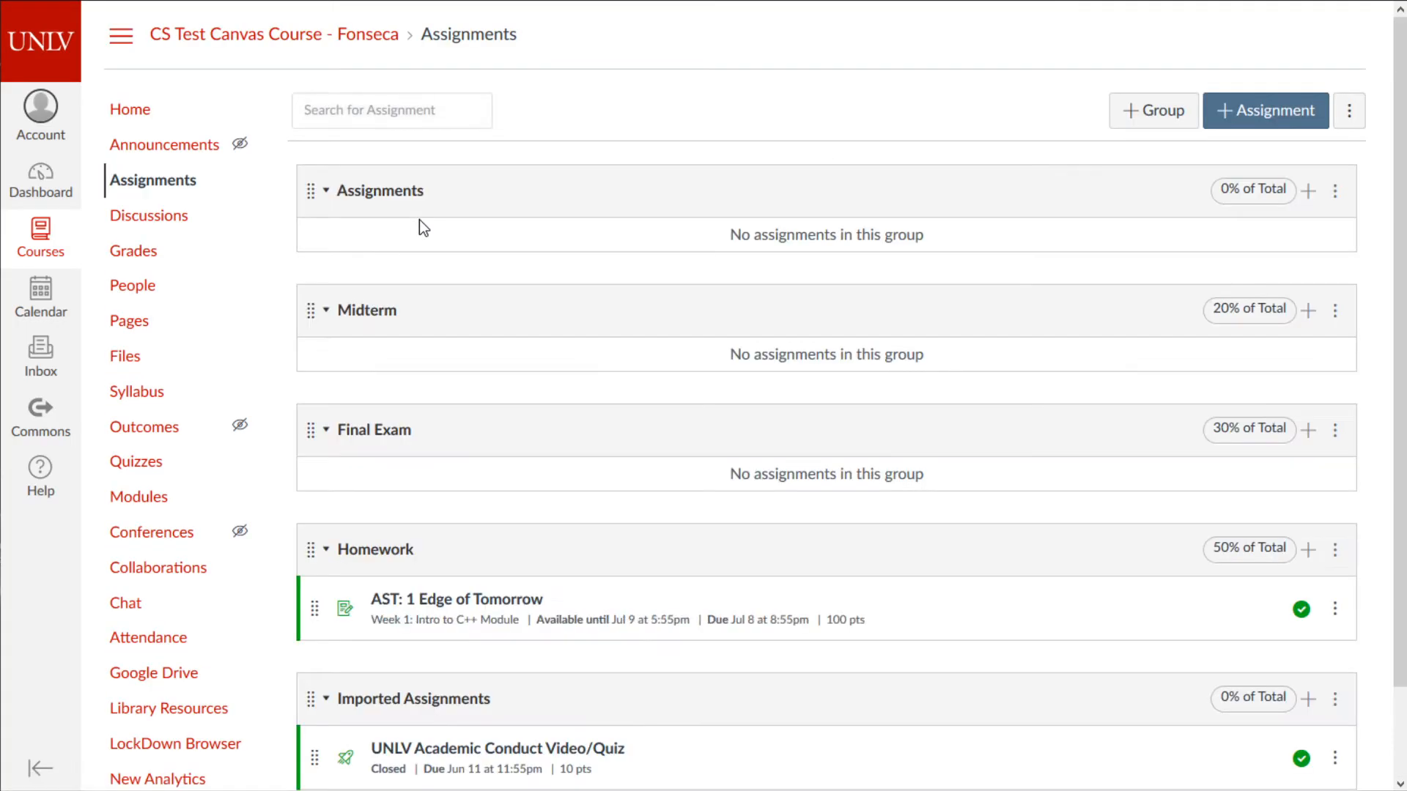
# - Open the UNLV Academic Conduct Video/Quiz, enlarge its description box to see the video, and go Home
pyautogui.scroll(-2, 440, 397)
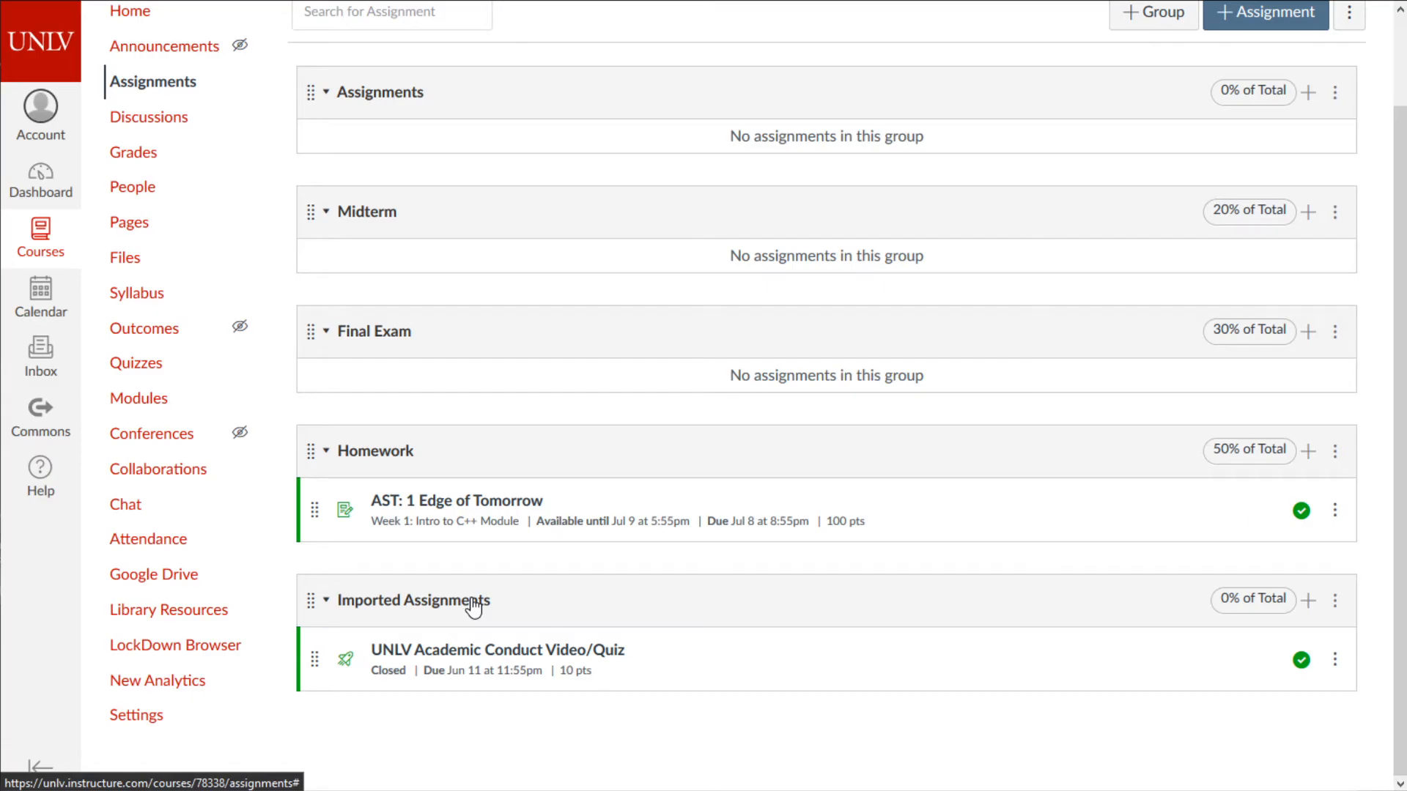
pyautogui.click(471, 654)
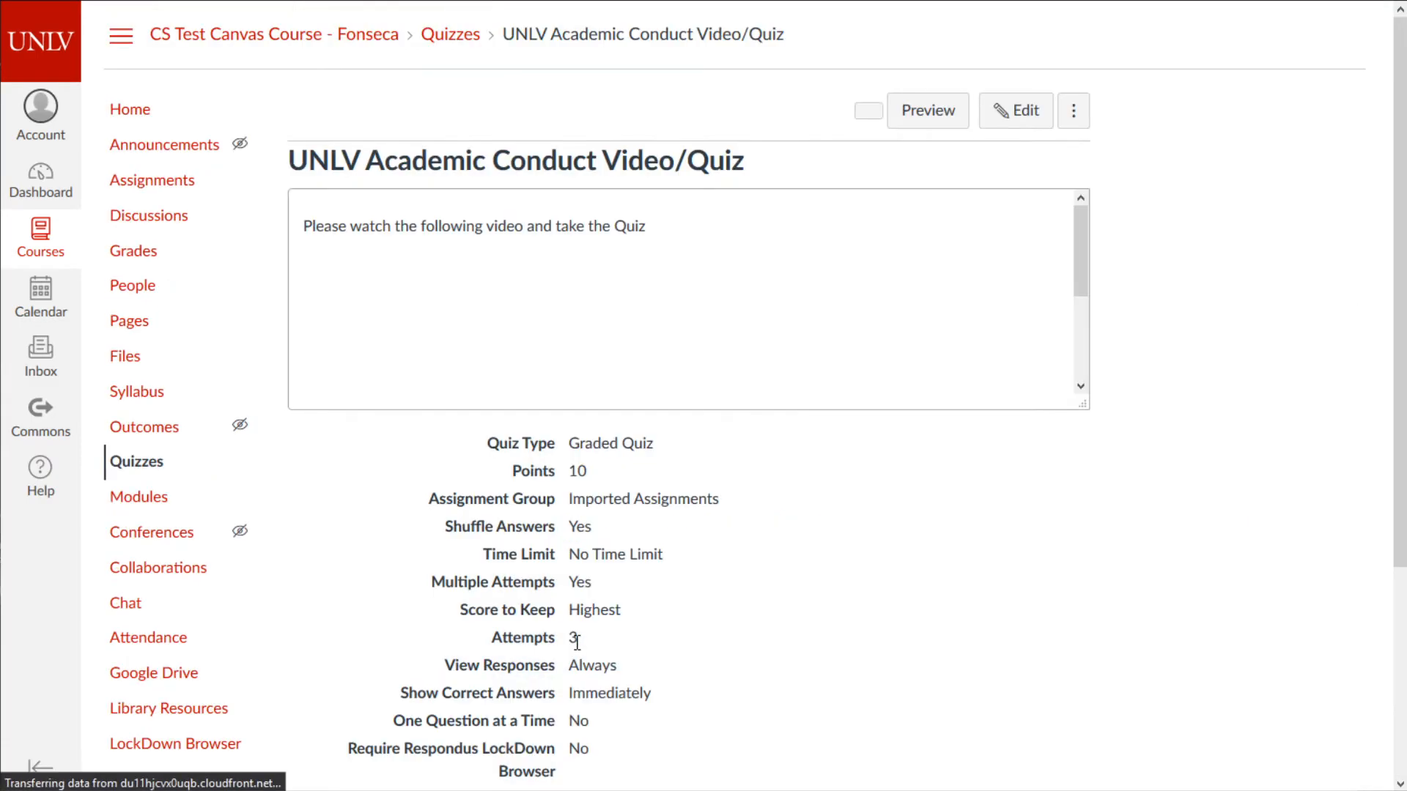
pyautogui.scroll(-4, 755, 513)
pyautogui.scroll(4, 760, 481)
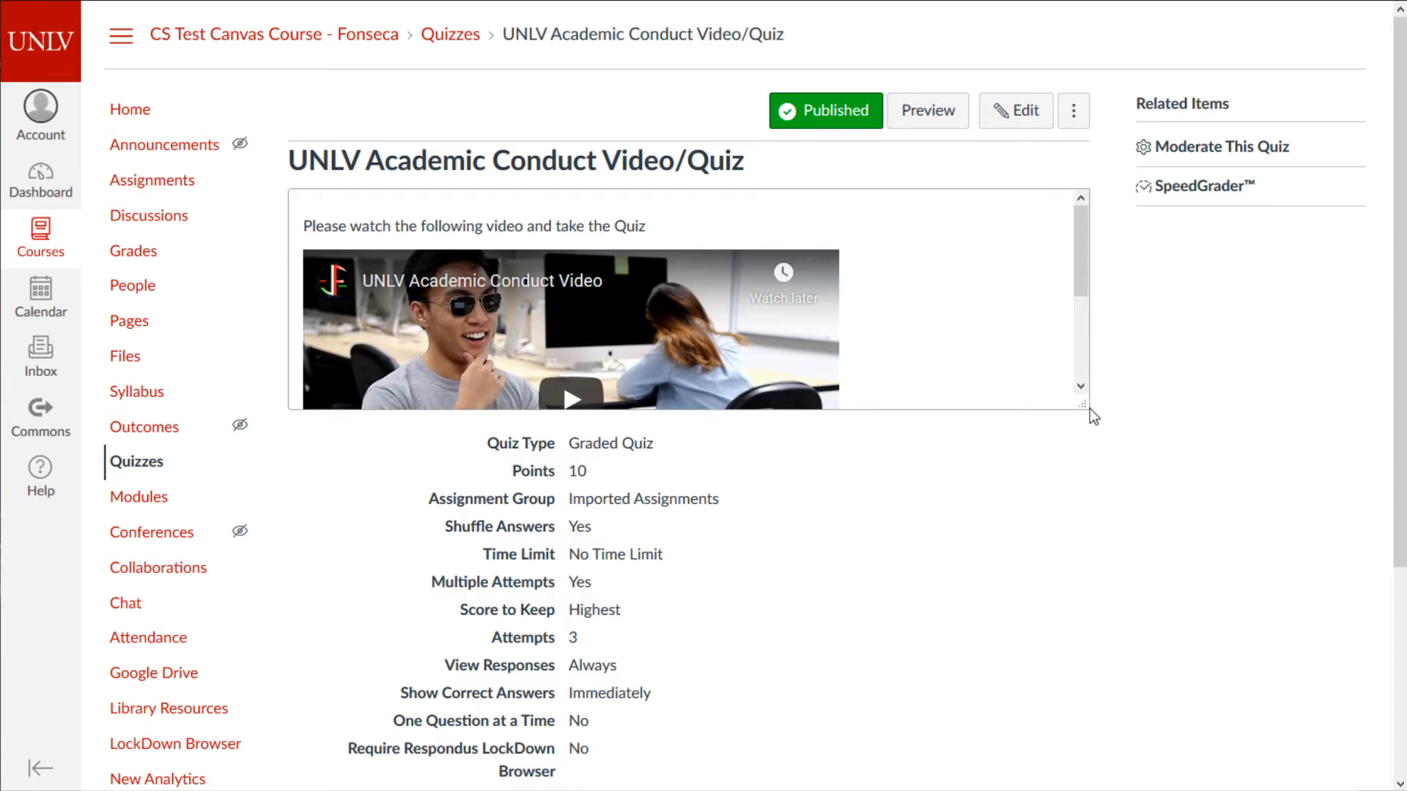
pyautogui.moveTo(1088, 409); pyautogui.dragTo(1078, 649)
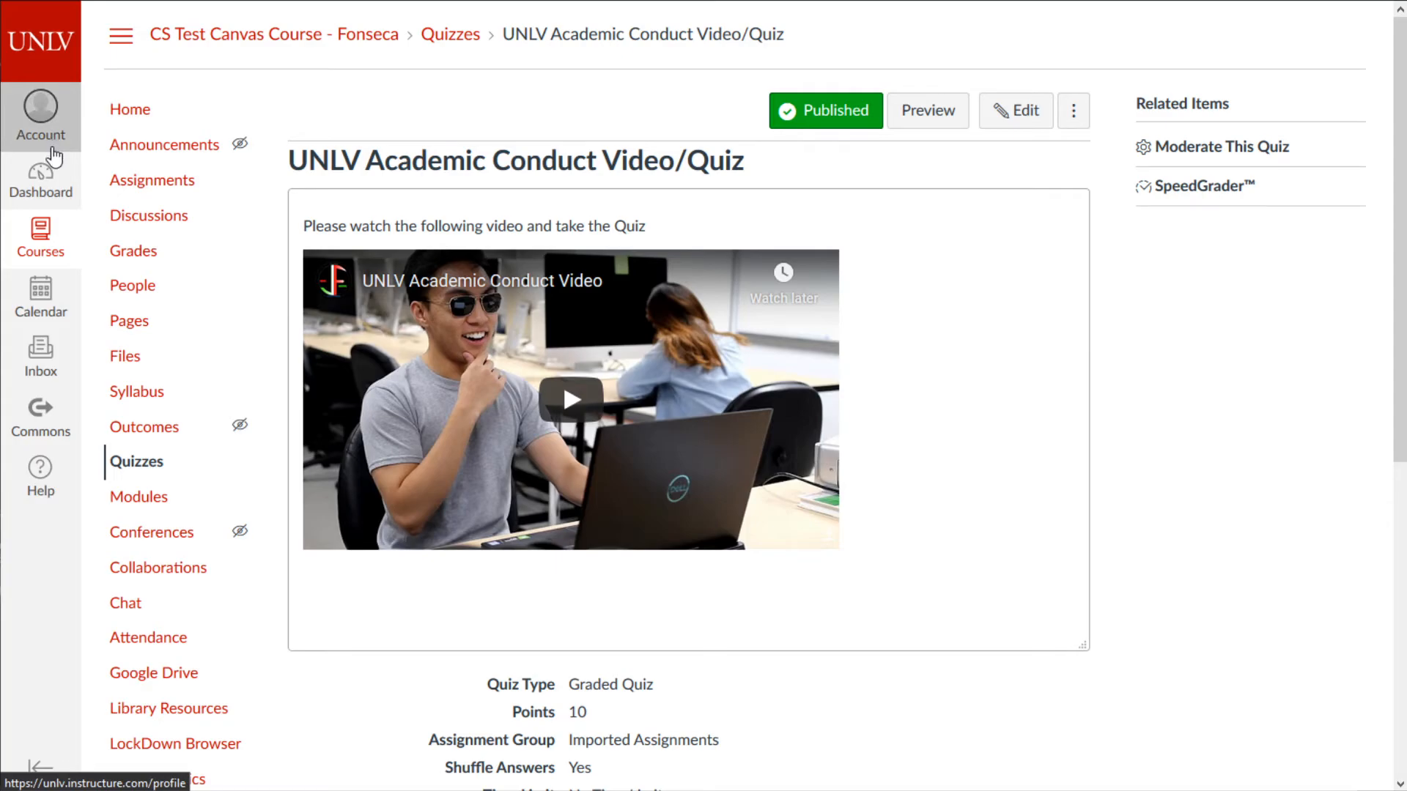
pyautogui.click(117, 118)
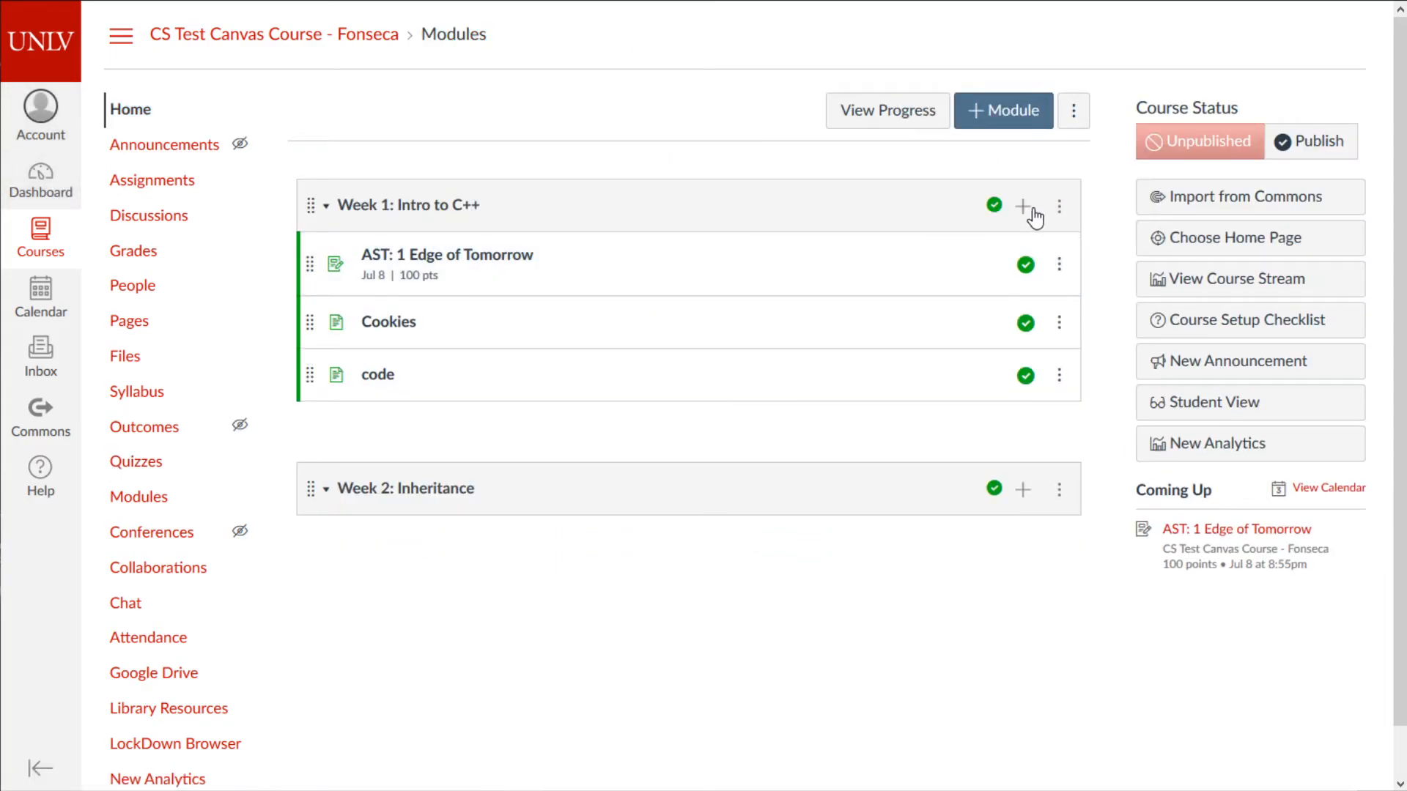
# - Add the UNLV Academic Conduct Video/Quiz as a quiz item to Week 1: Intro to C++
pyautogui.click(1023, 207)
pyautogui.click(556, 248)
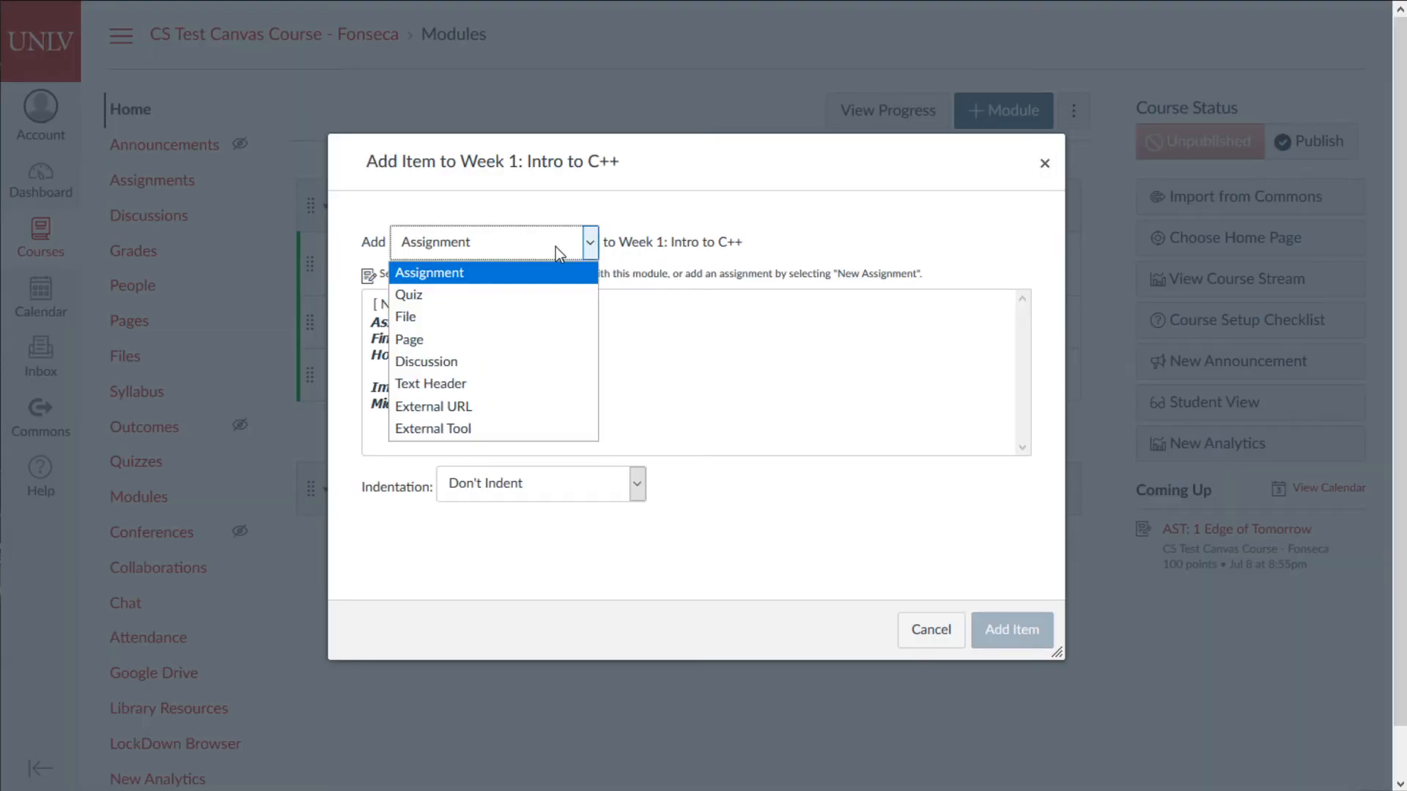
pyautogui.click(434, 295)
pyautogui.click(439, 324)
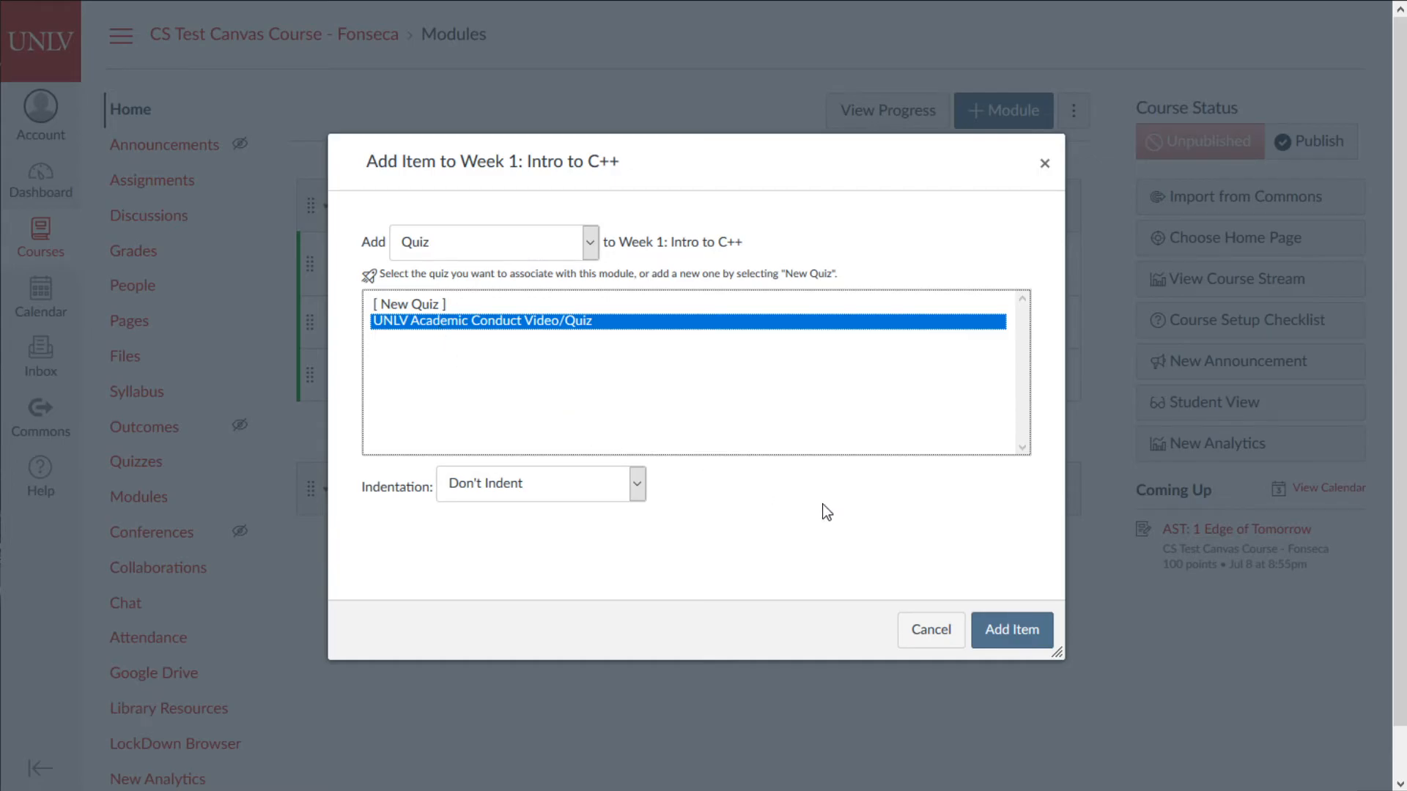
pyautogui.click(1022, 634)
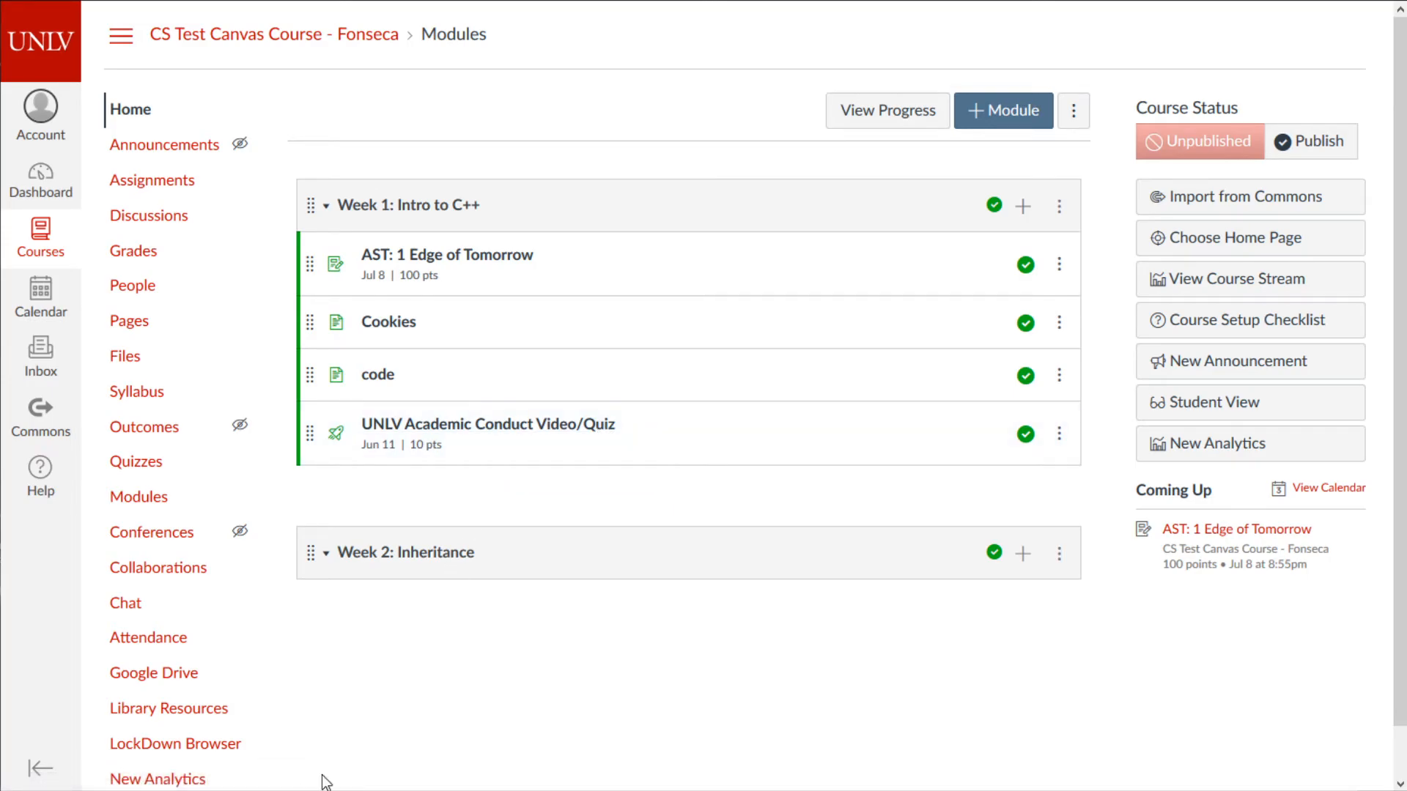
# - Open the added quiz, then return through Quizzes to the course modules
pyautogui.click(525, 432)
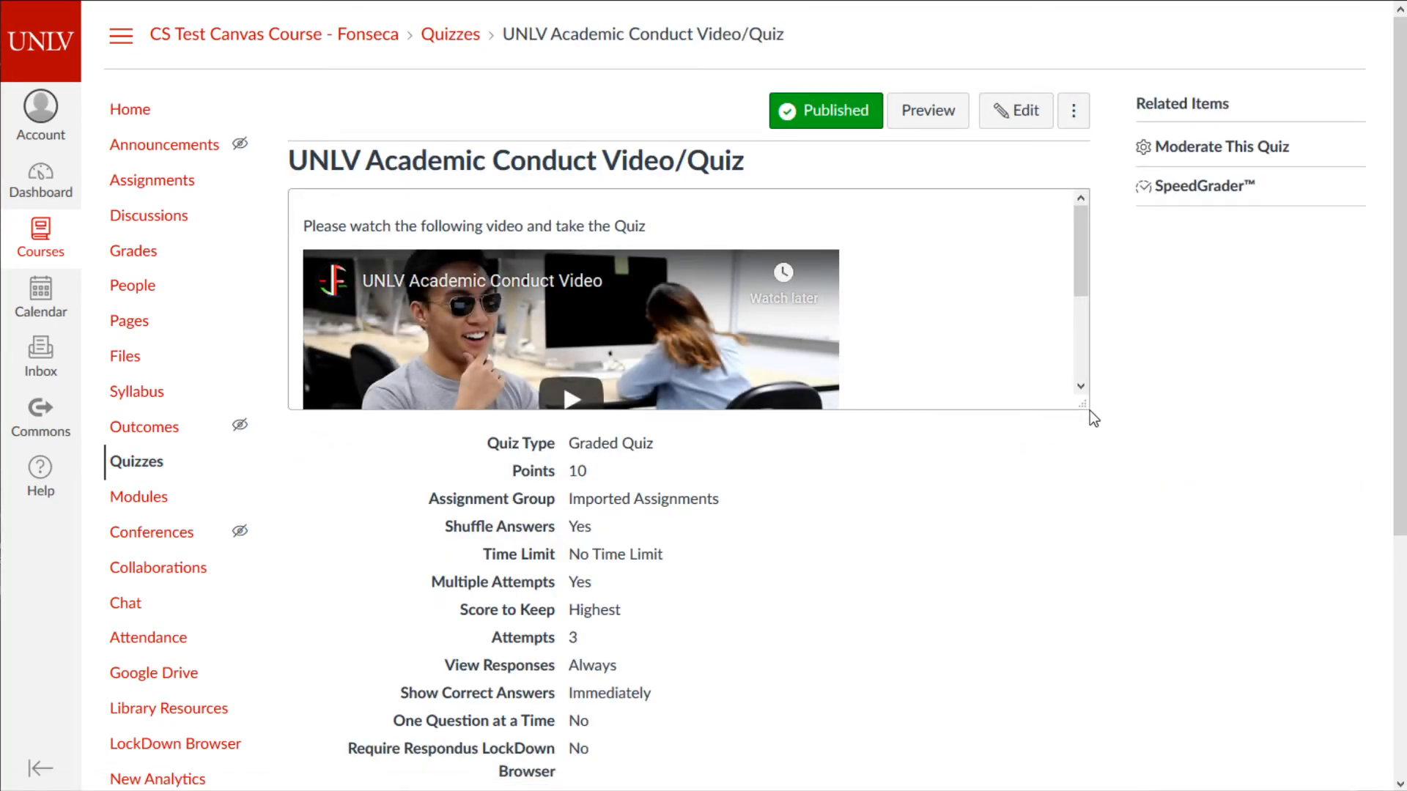
pyautogui.click(138, 462)
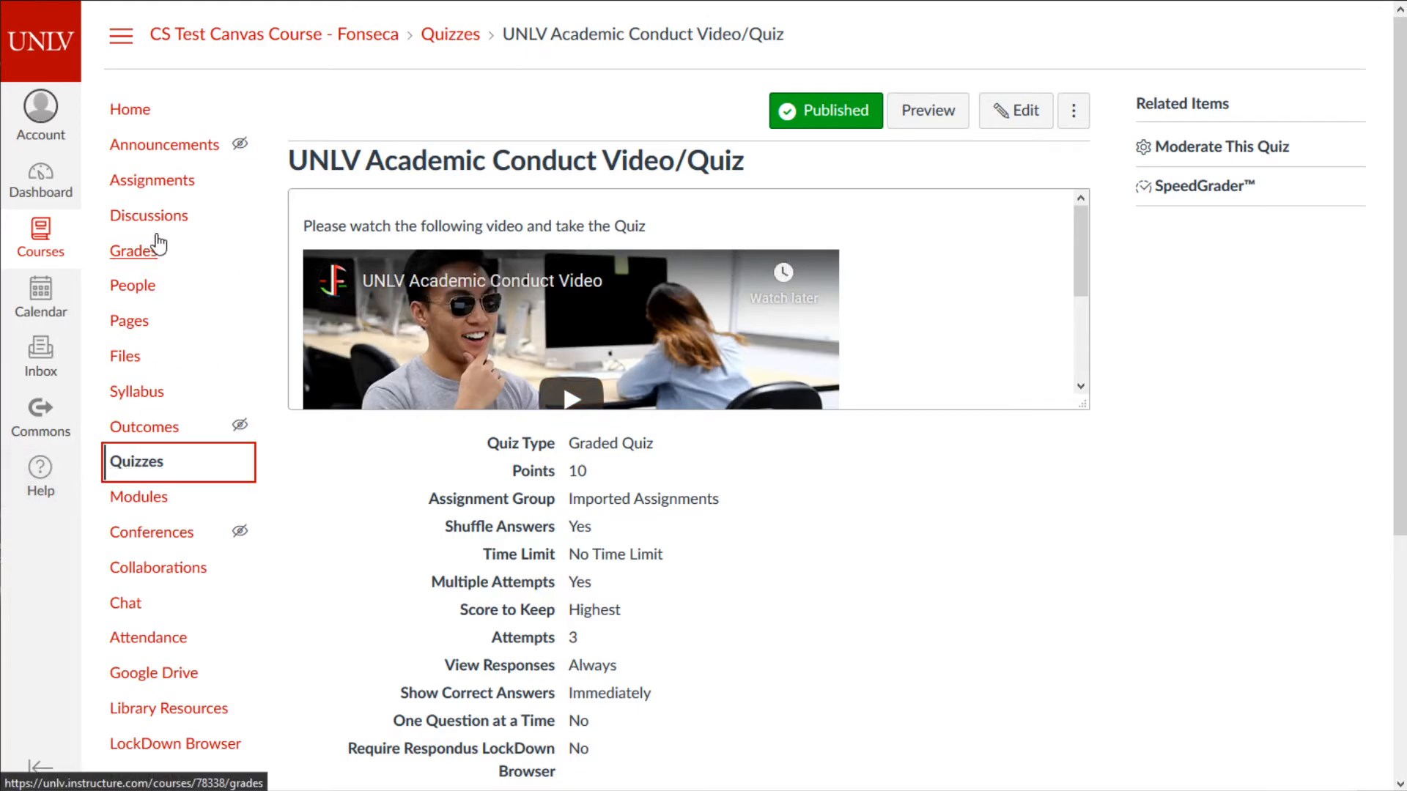
pyautogui.click(138, 111)
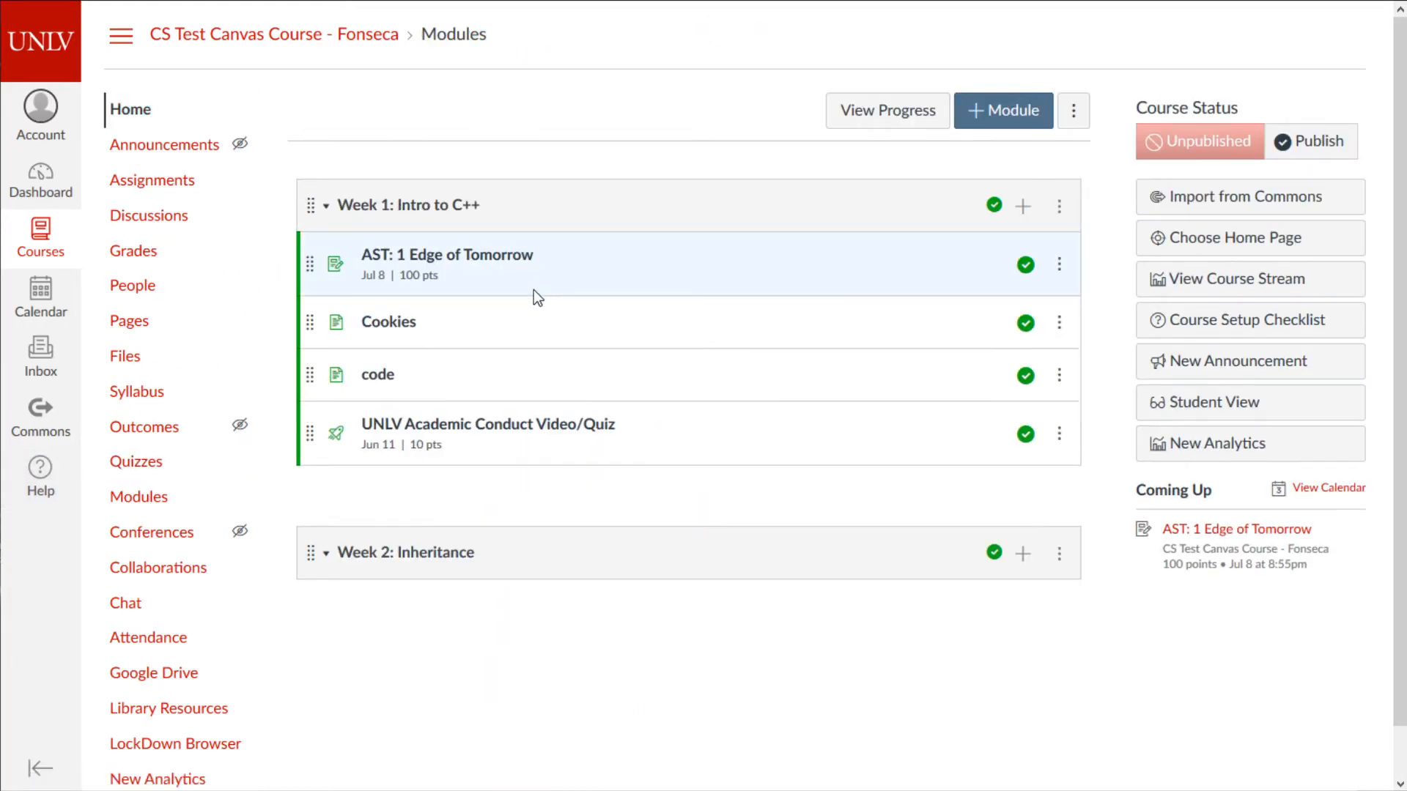
# - Add a [ New Quiz ] item named 'Basic Programming Quiz 1', group Homework, to Week 2: Inheritance
pyautogui.click(1023, 555)
pyautogui.click(425, 243)
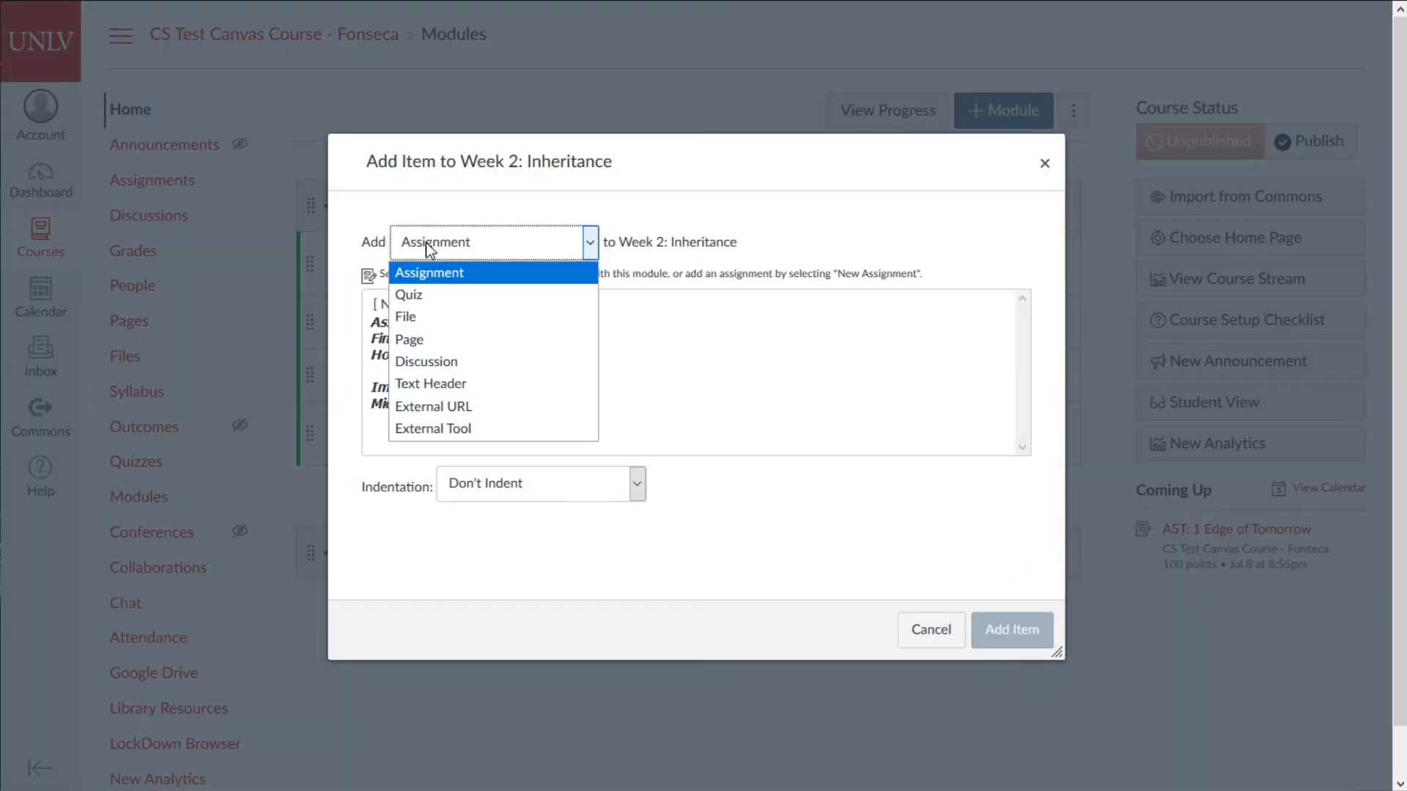
pyautogui.click(441, 290)
pyautogui.click(425, 307)
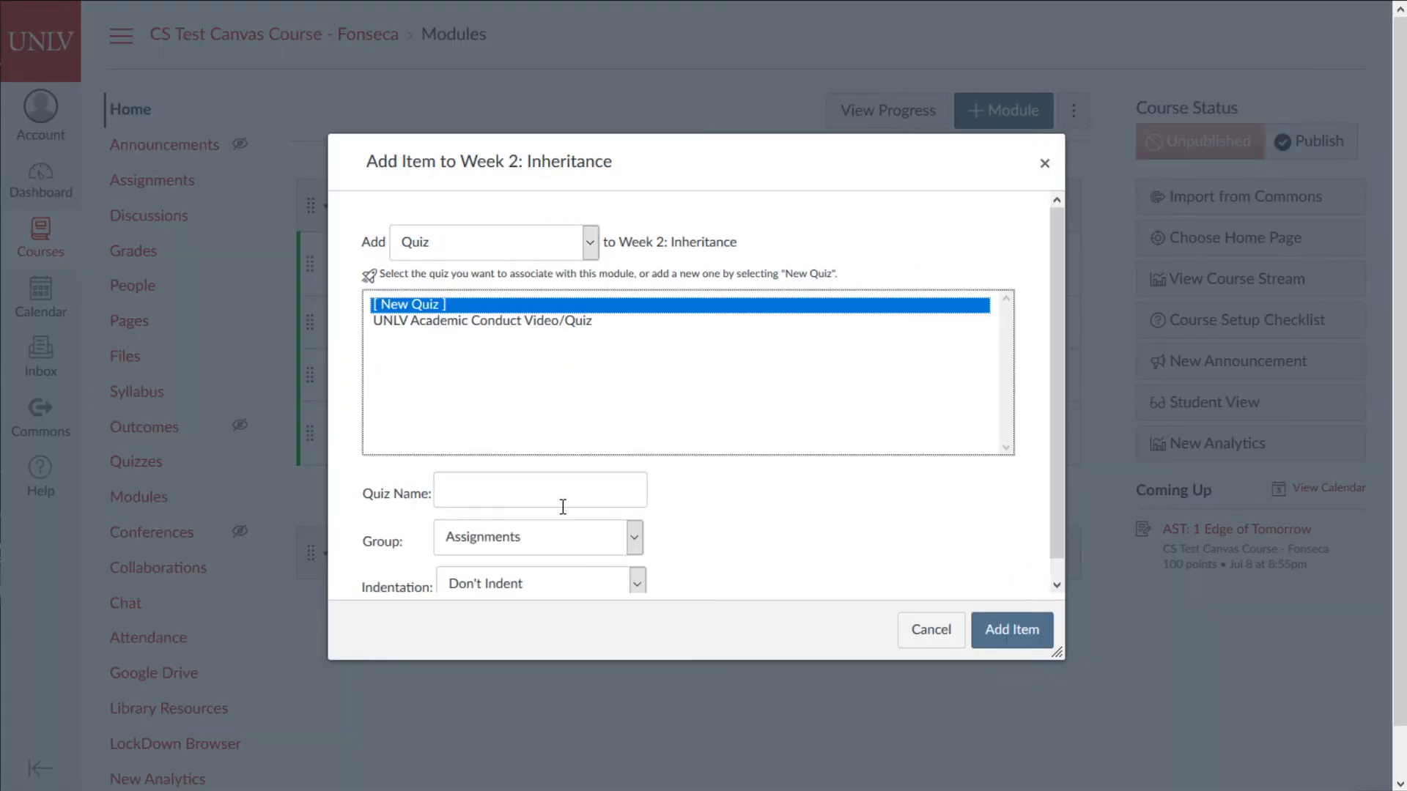
pyautogui.write('Basic ')
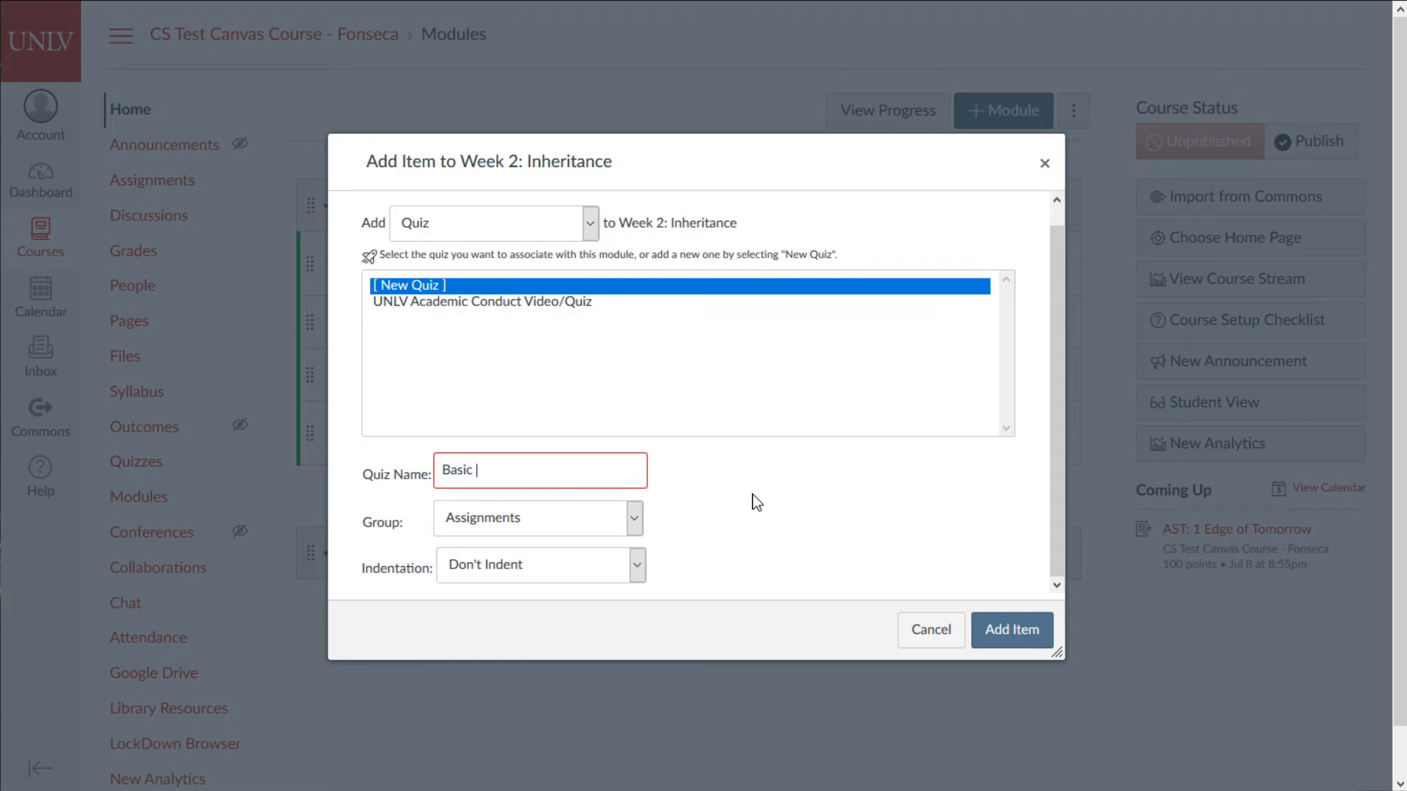
pyautogui.write('Programming Quiz 1')
pyautogui.click(604, 526)
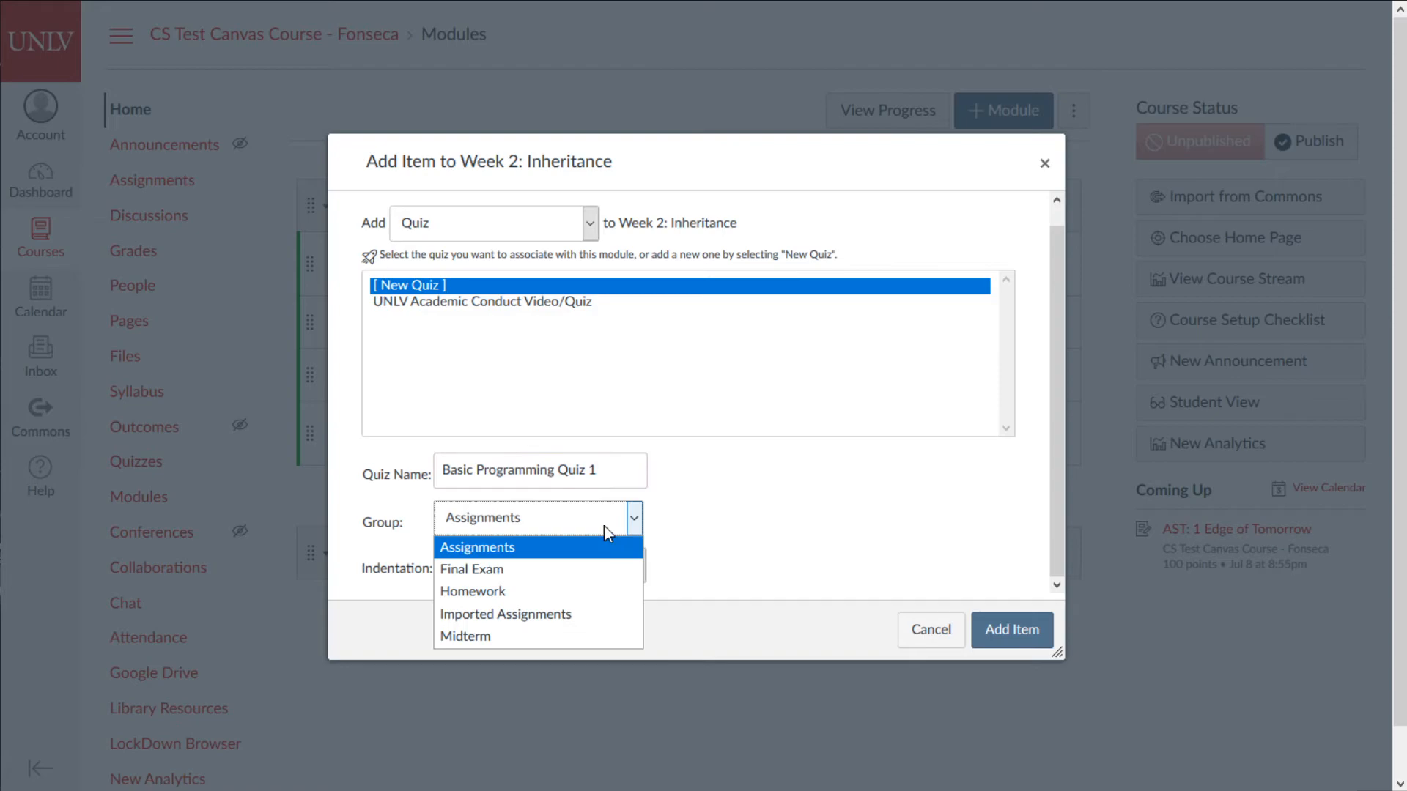
pyautogui.click(569, 598)
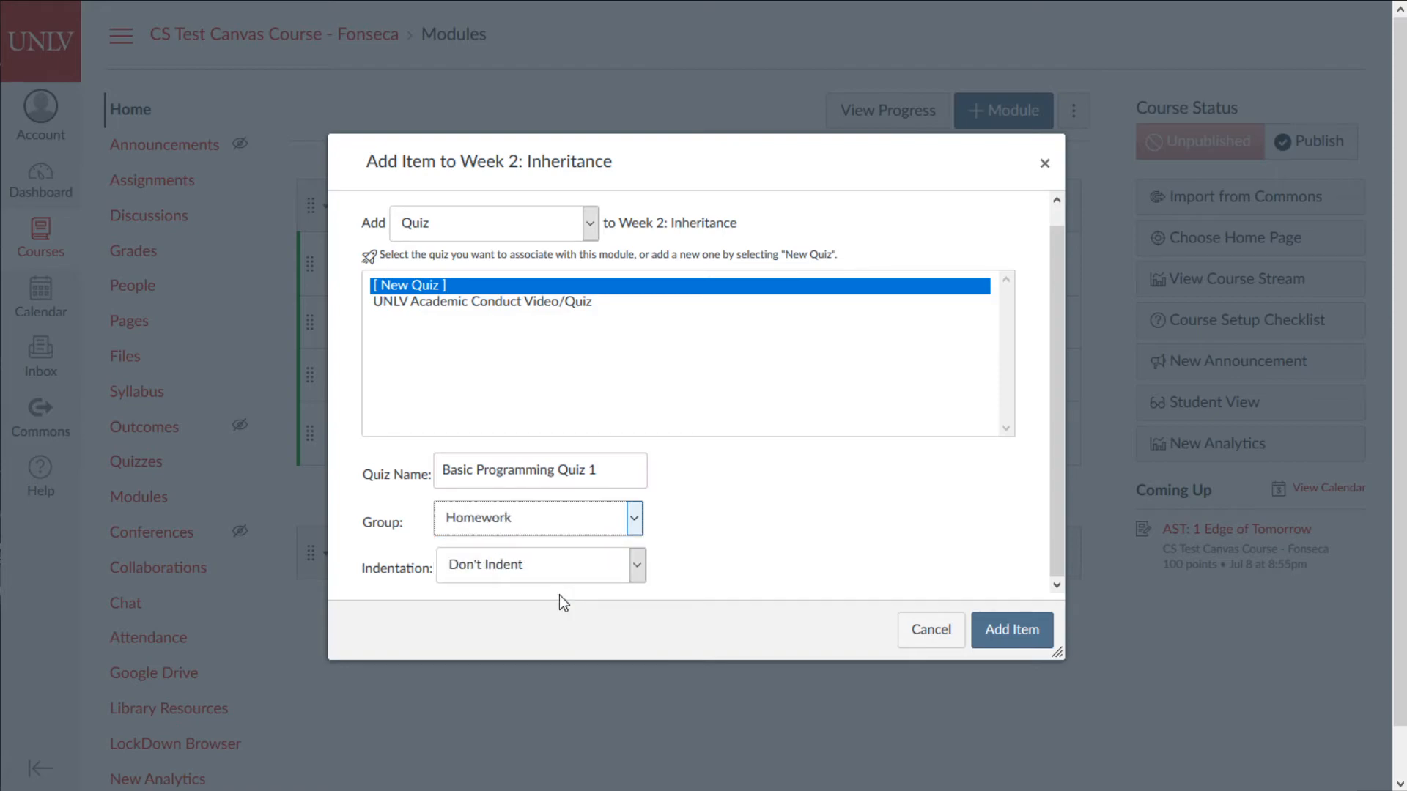
pyautogui.scroll(-1, 894, 542)
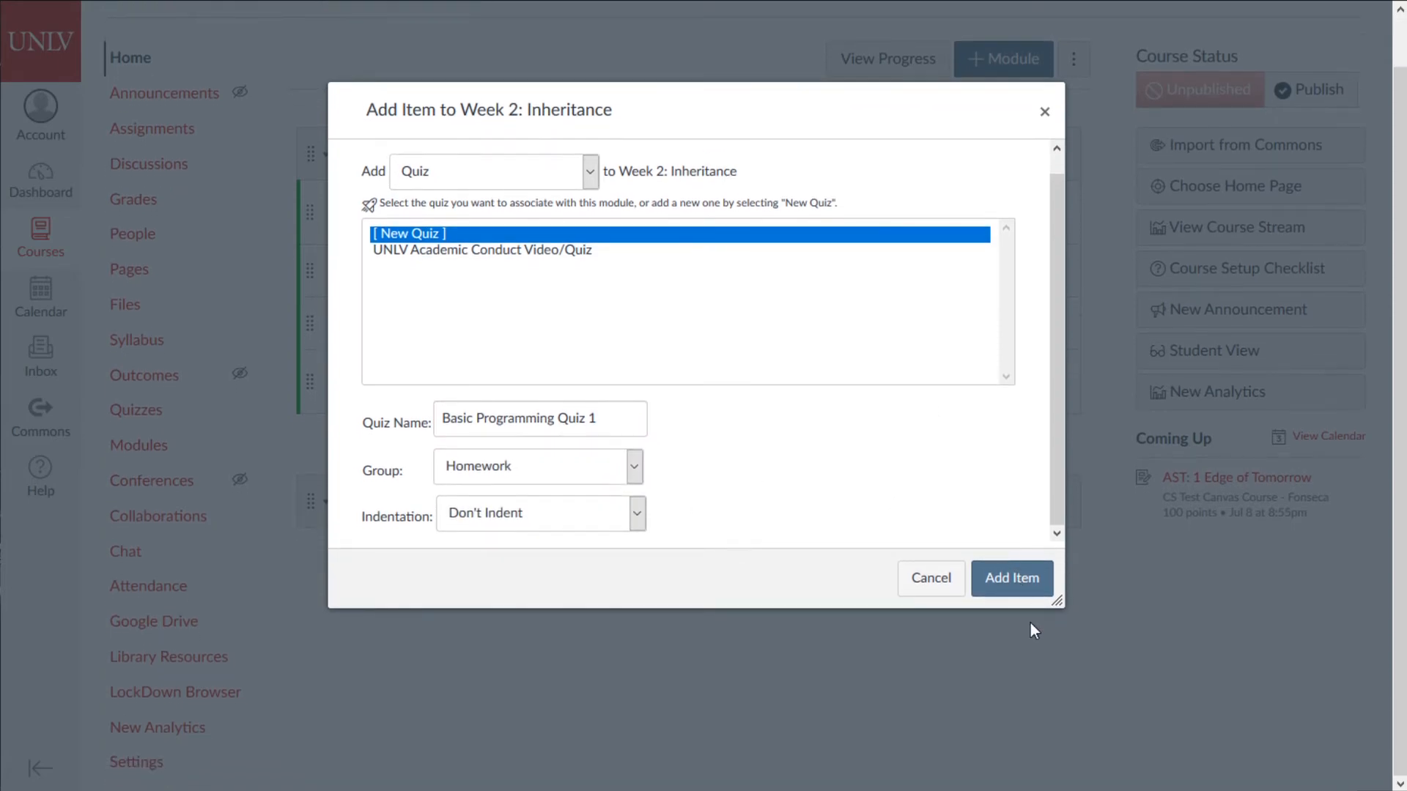
pyautogui.click(1008, 579)
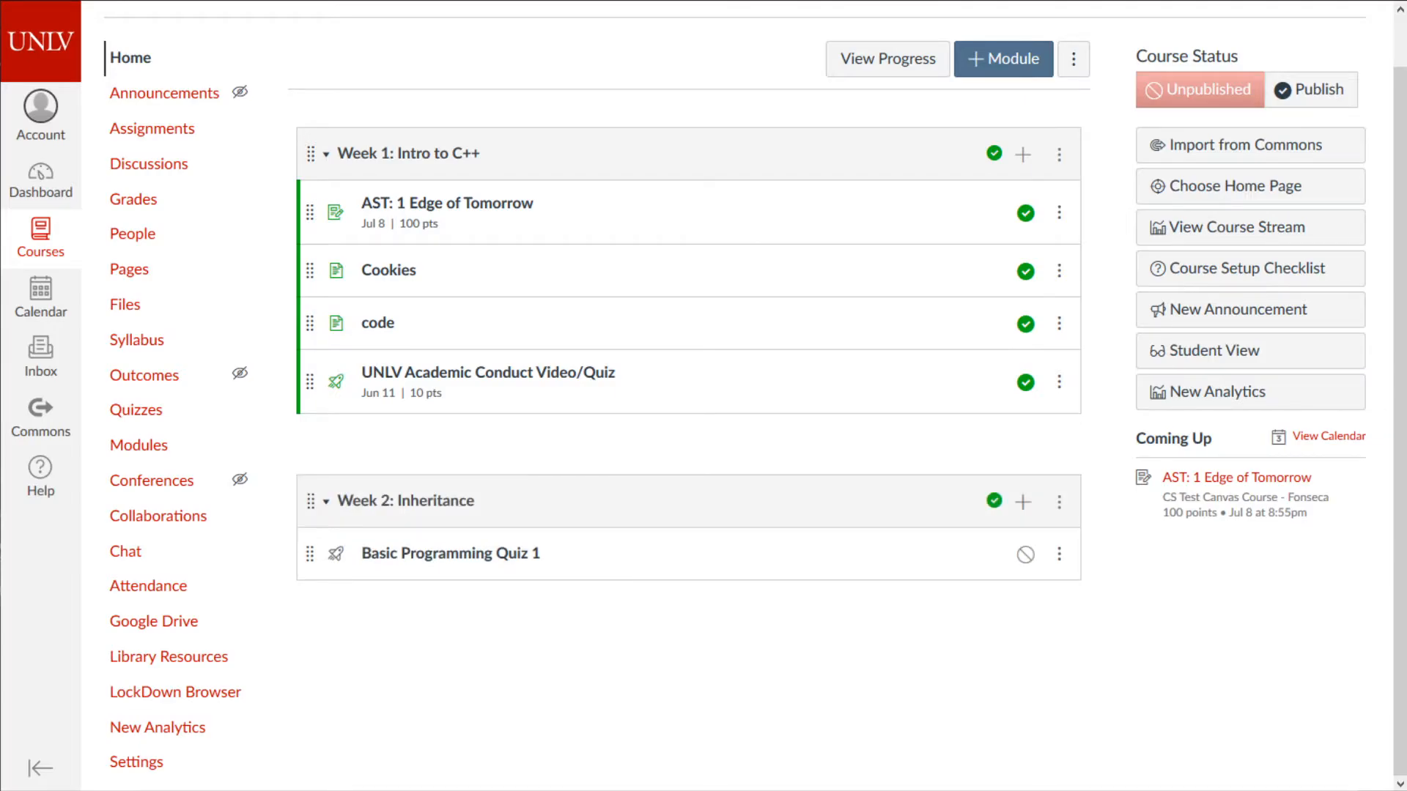
# - Open Basic Programming Quiz 1's edit page and click into the quiz instructions
pyautogui.click(491, 564)
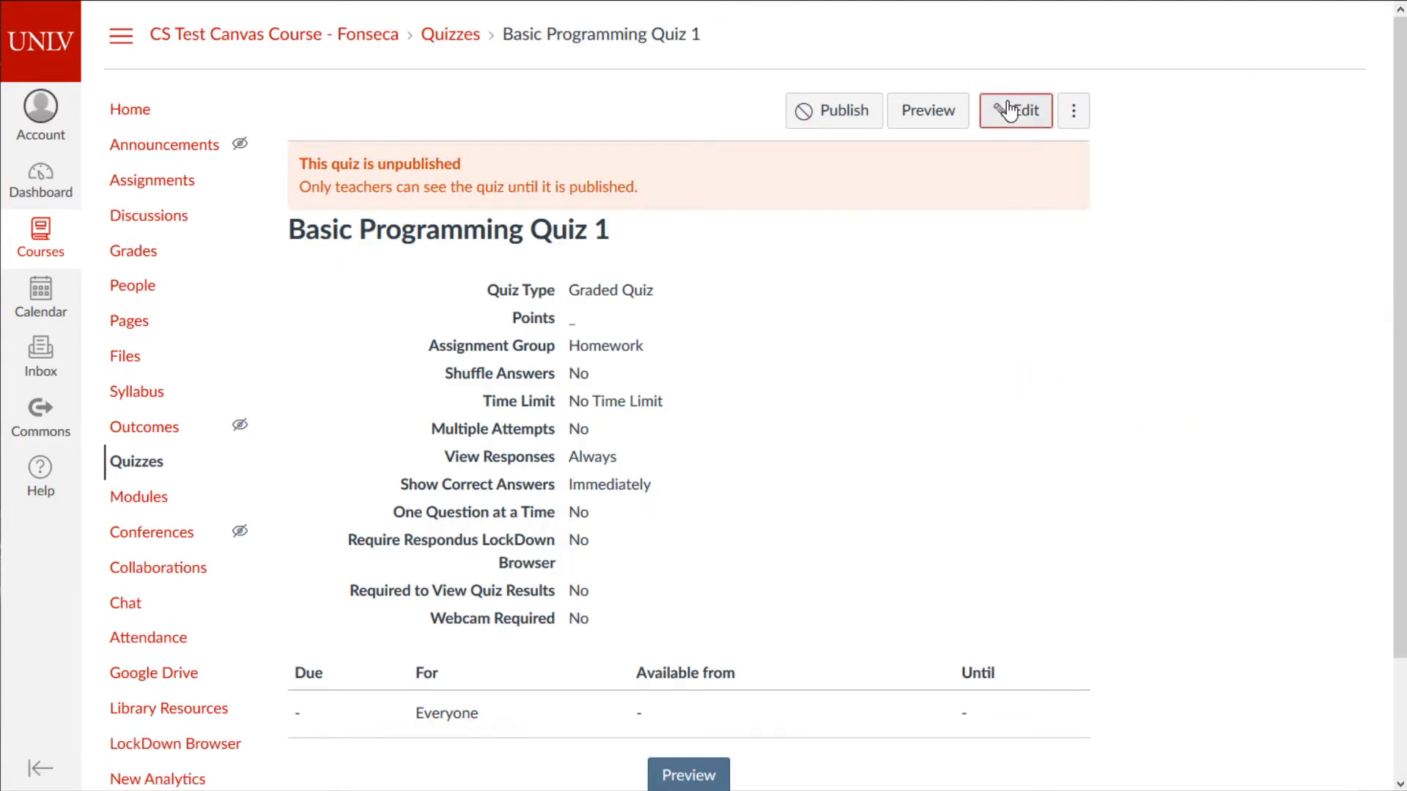
pyautogui.click(1015, 110)
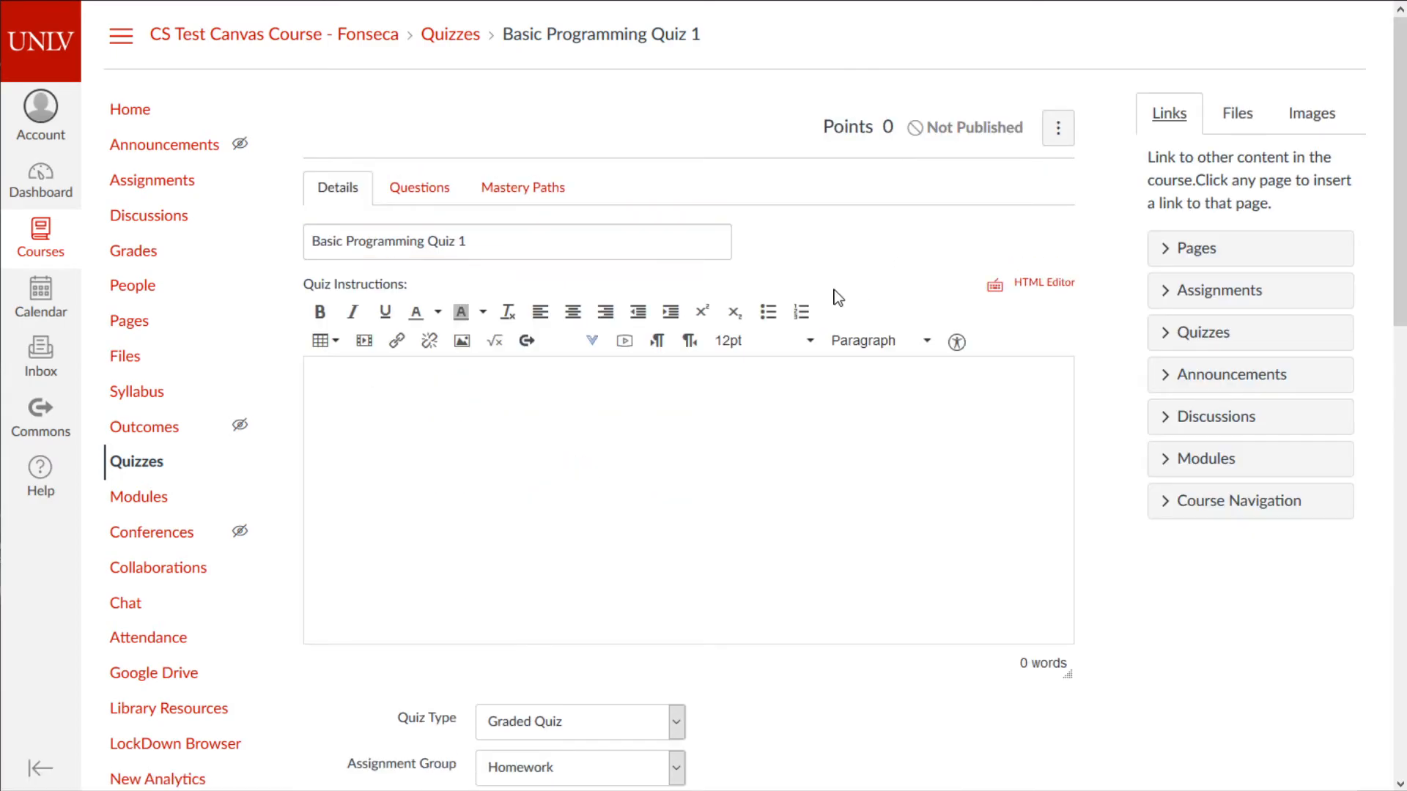
pyautogui.scroll(-3, 660, 241)
pyautogui.click(499, 192)
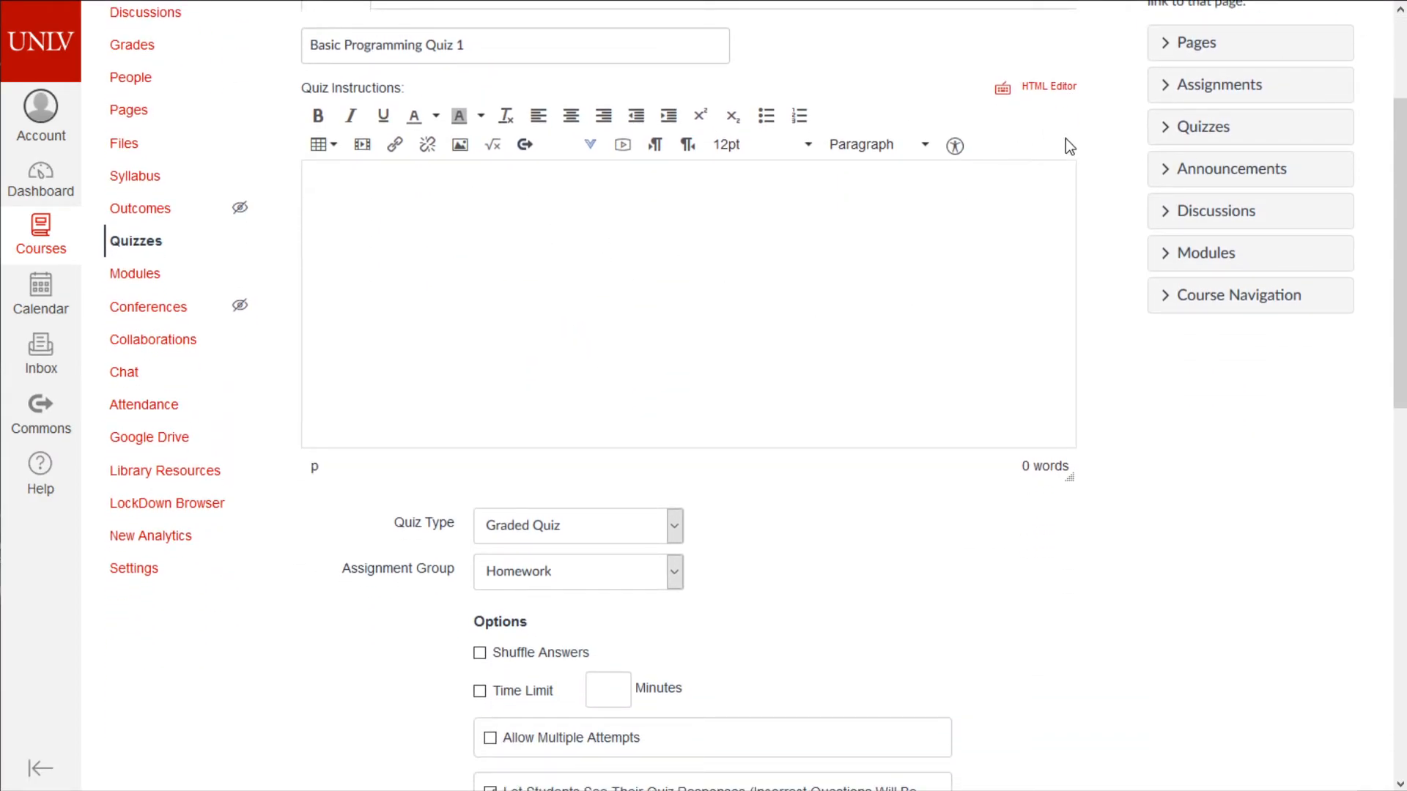
pyautogui.scroll(3, 1061, 141)
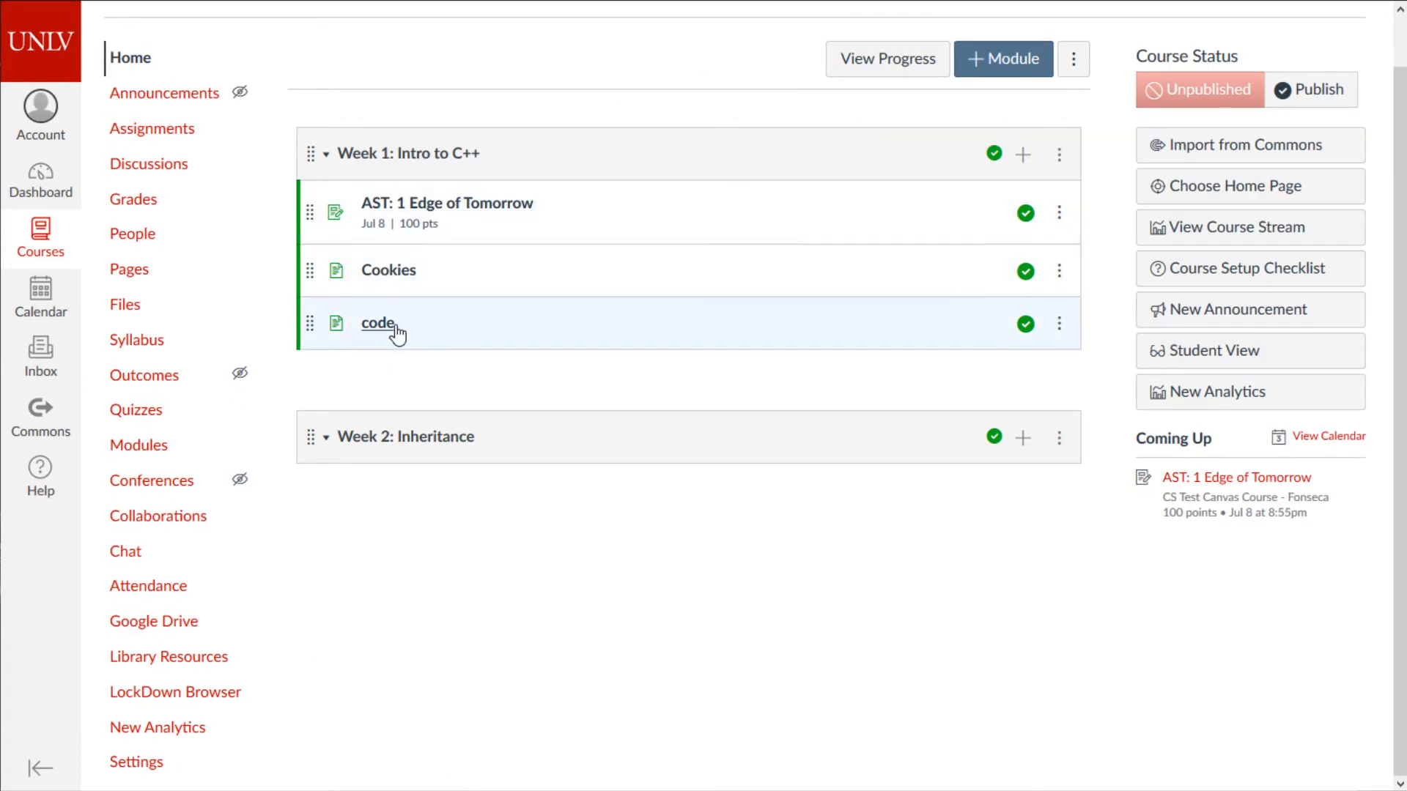
# - Open the Academic Conduct quiz for reference and scroll through its contents
pyautogui.click(423, 381)
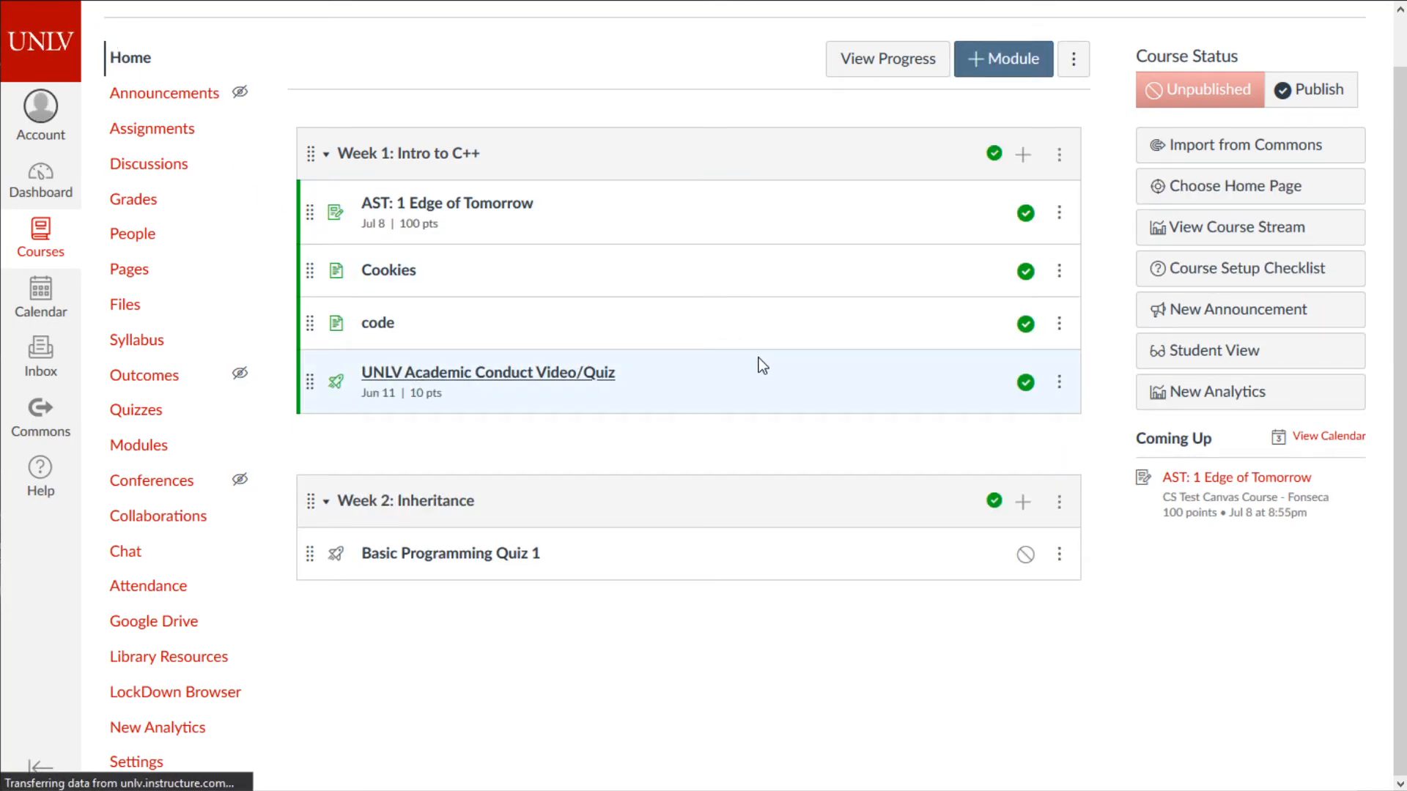
pyautogui.moveTo(1084, 404); pyautogui.dragTo(1085, 700)
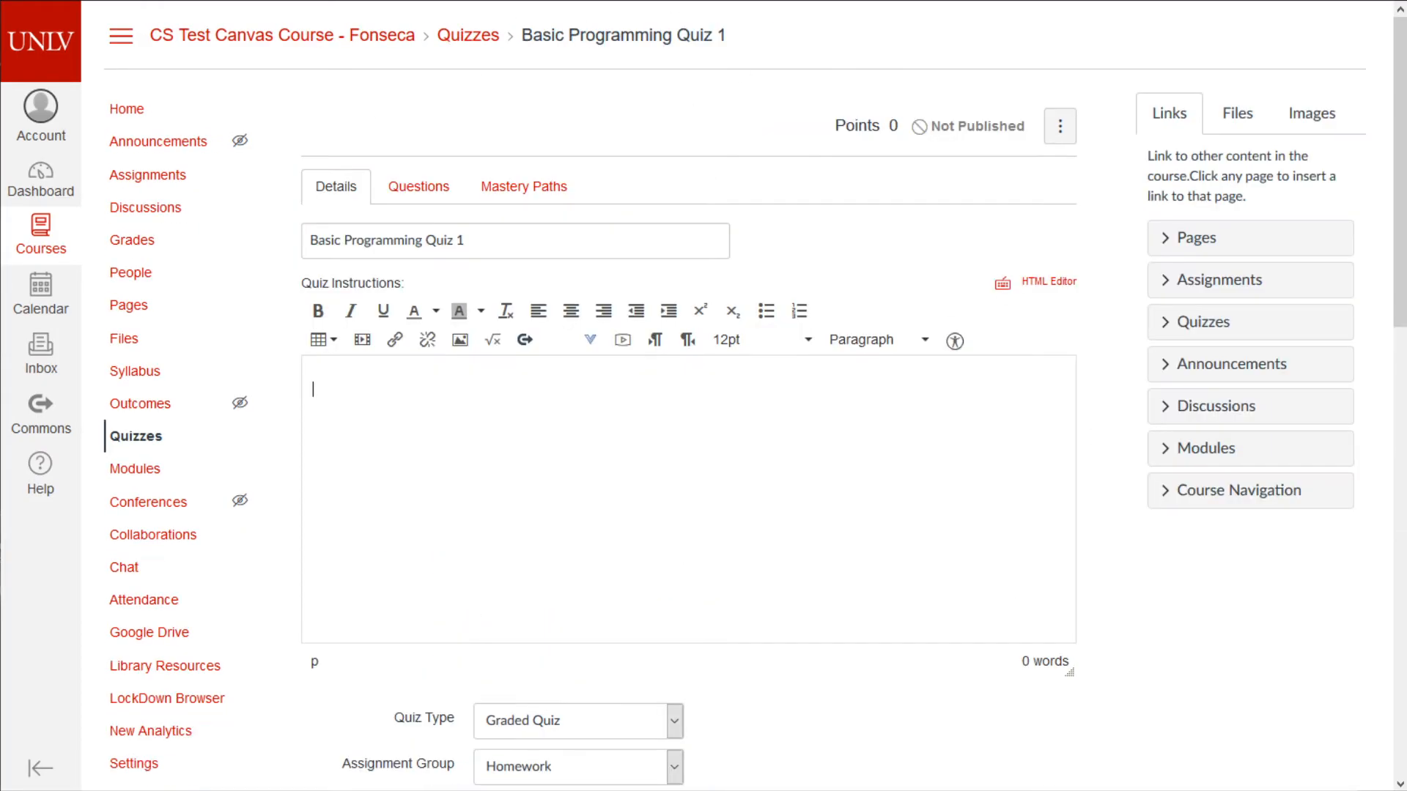
pyautogui.scroll(-1, 838, 352)
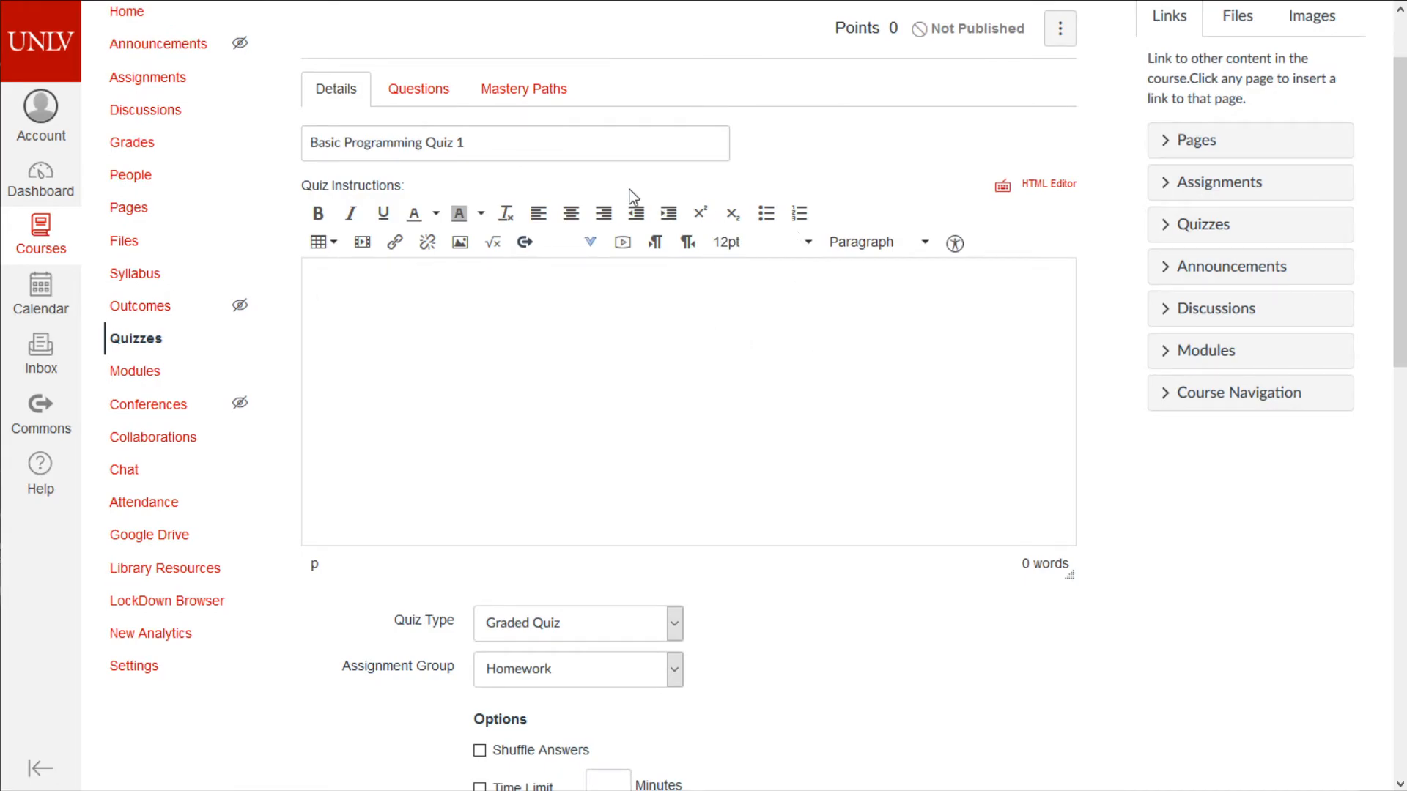
pyautogui.scroll(-1, 664, 442)
pyautogui.scroll(-1, 535, 283)
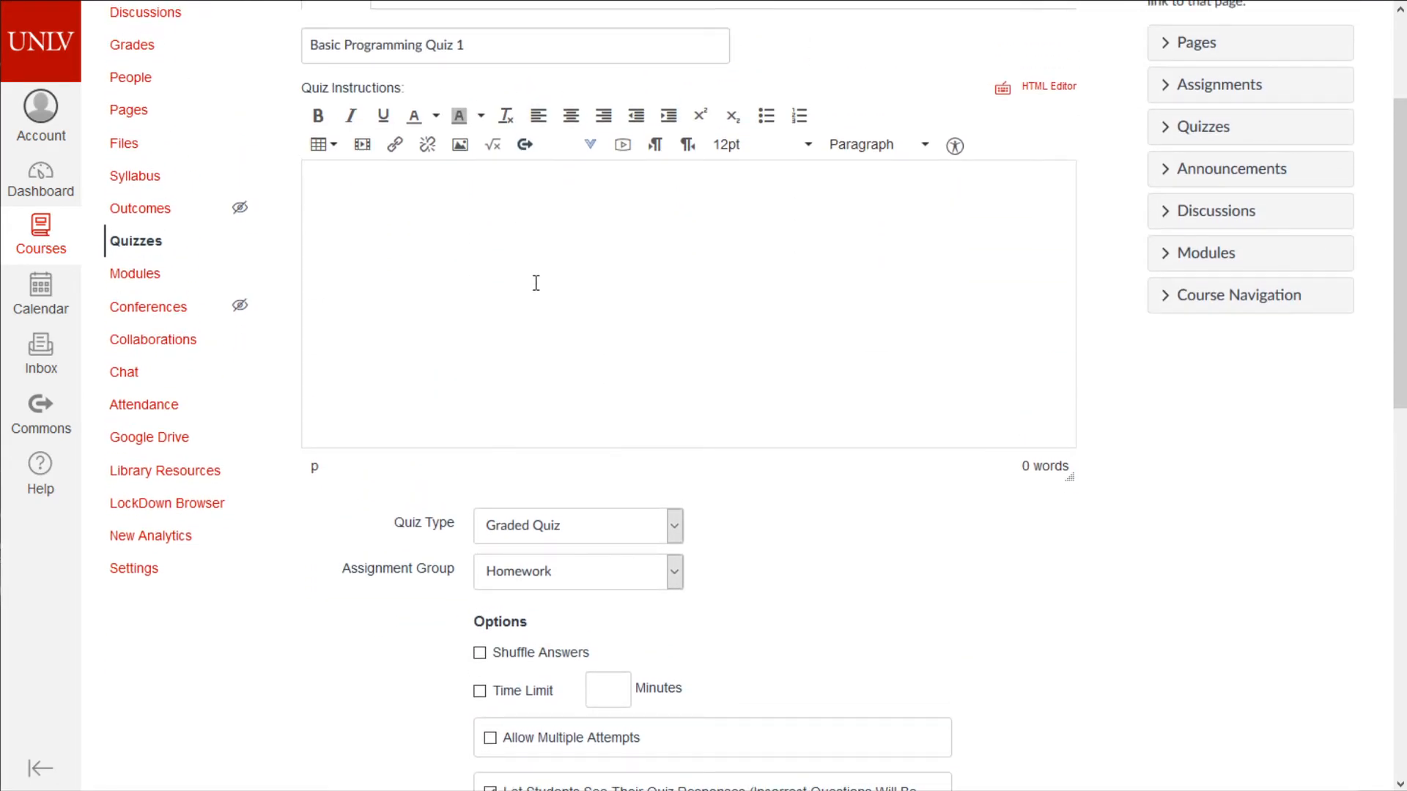
# - Enter 'QUIZ TIME' as the quiz instructions, then check the Quiz Type options
pyautogui.write('QUIZ TIME')
pyautogui.scroll(-4, 719, 490)
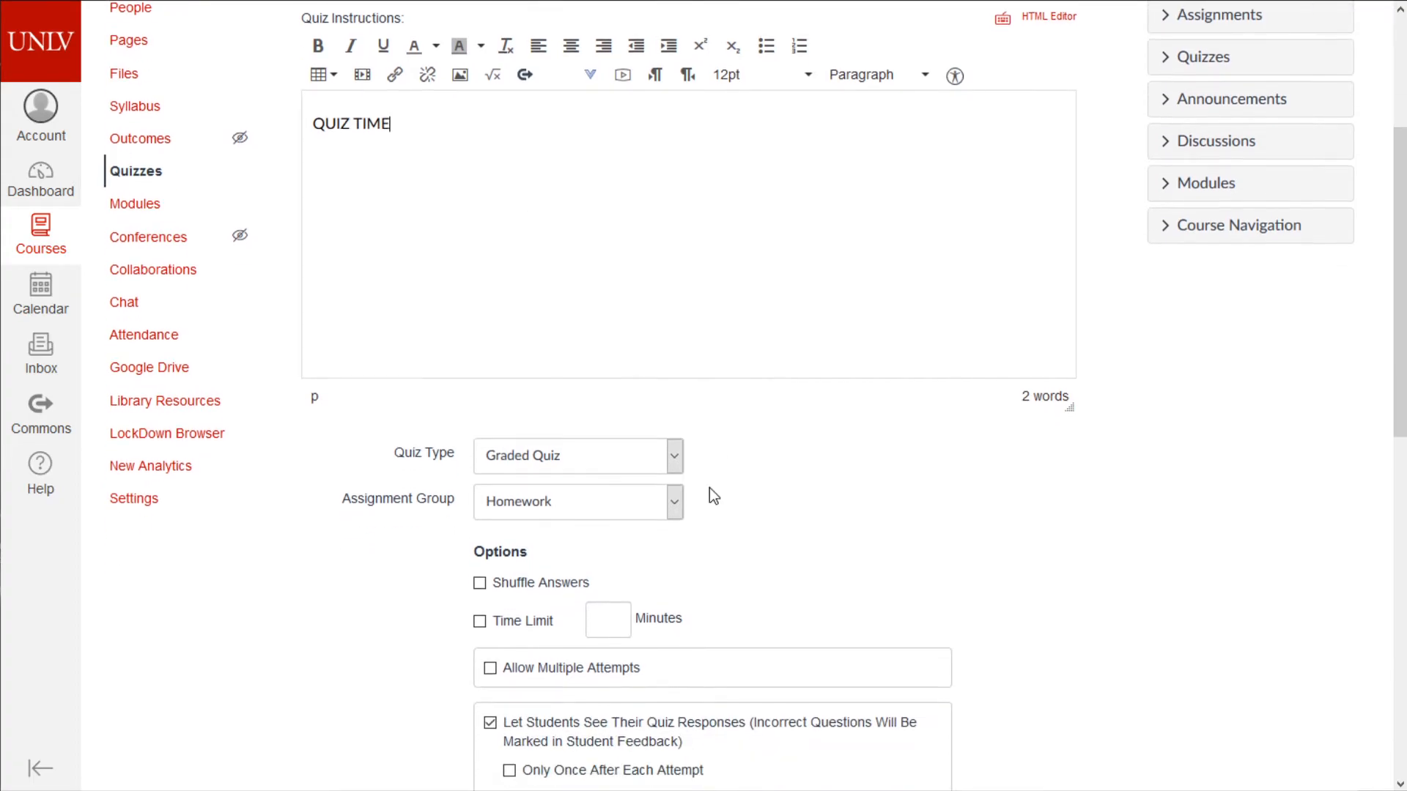
pyautogui.click(648, 232)
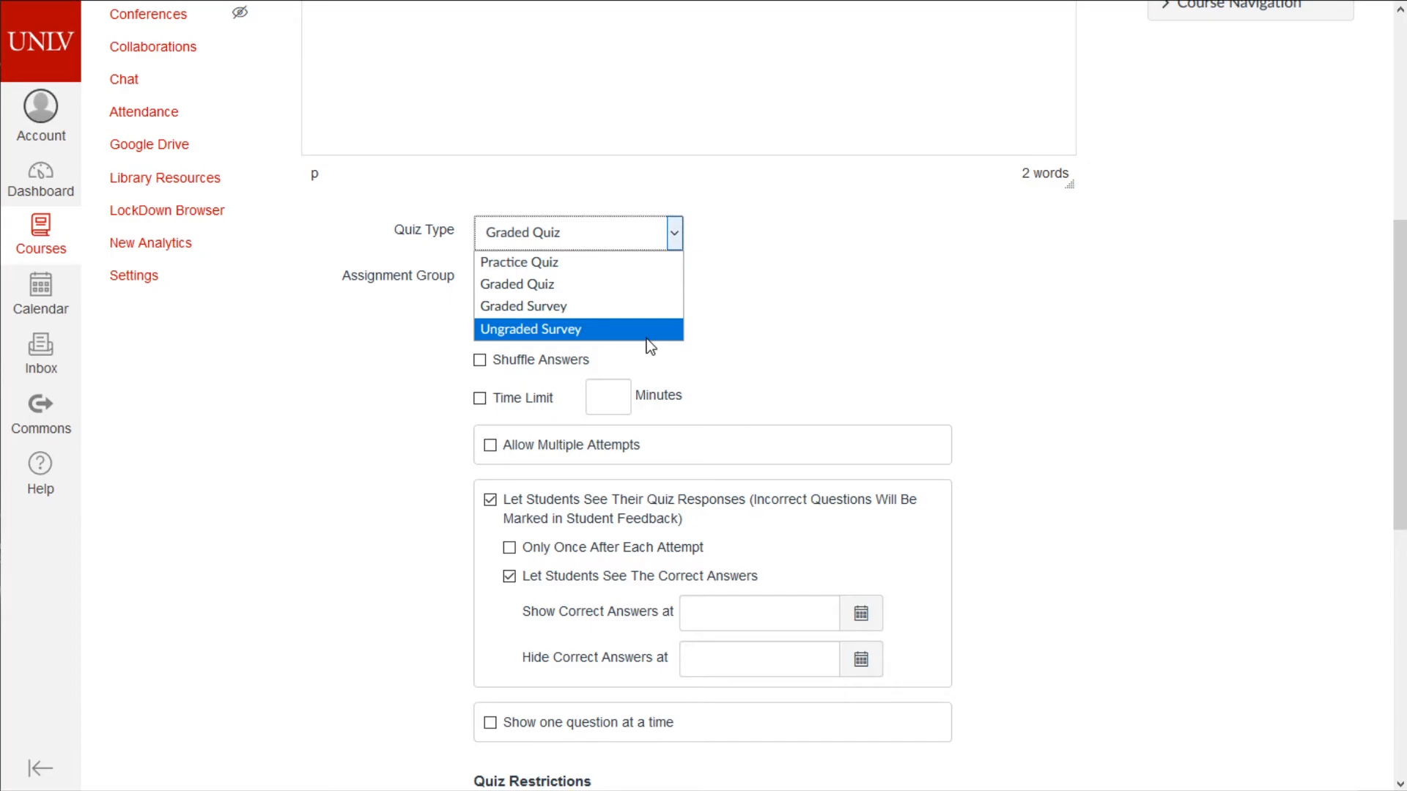
pyautogui.click(623, 308)
pyautogui.click(535, 329)
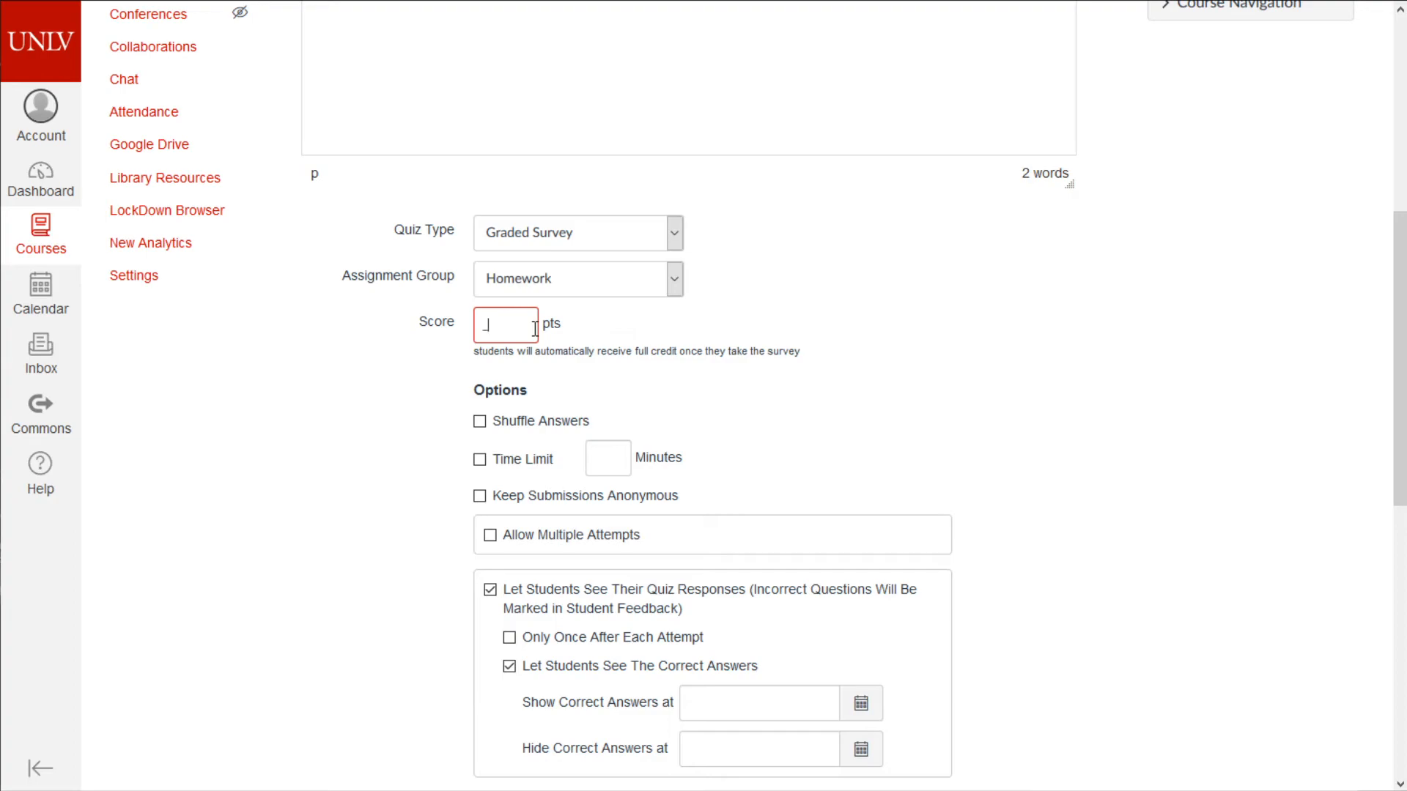
pyautogui.click(562, 224)
pyautogui.click(582, 328)
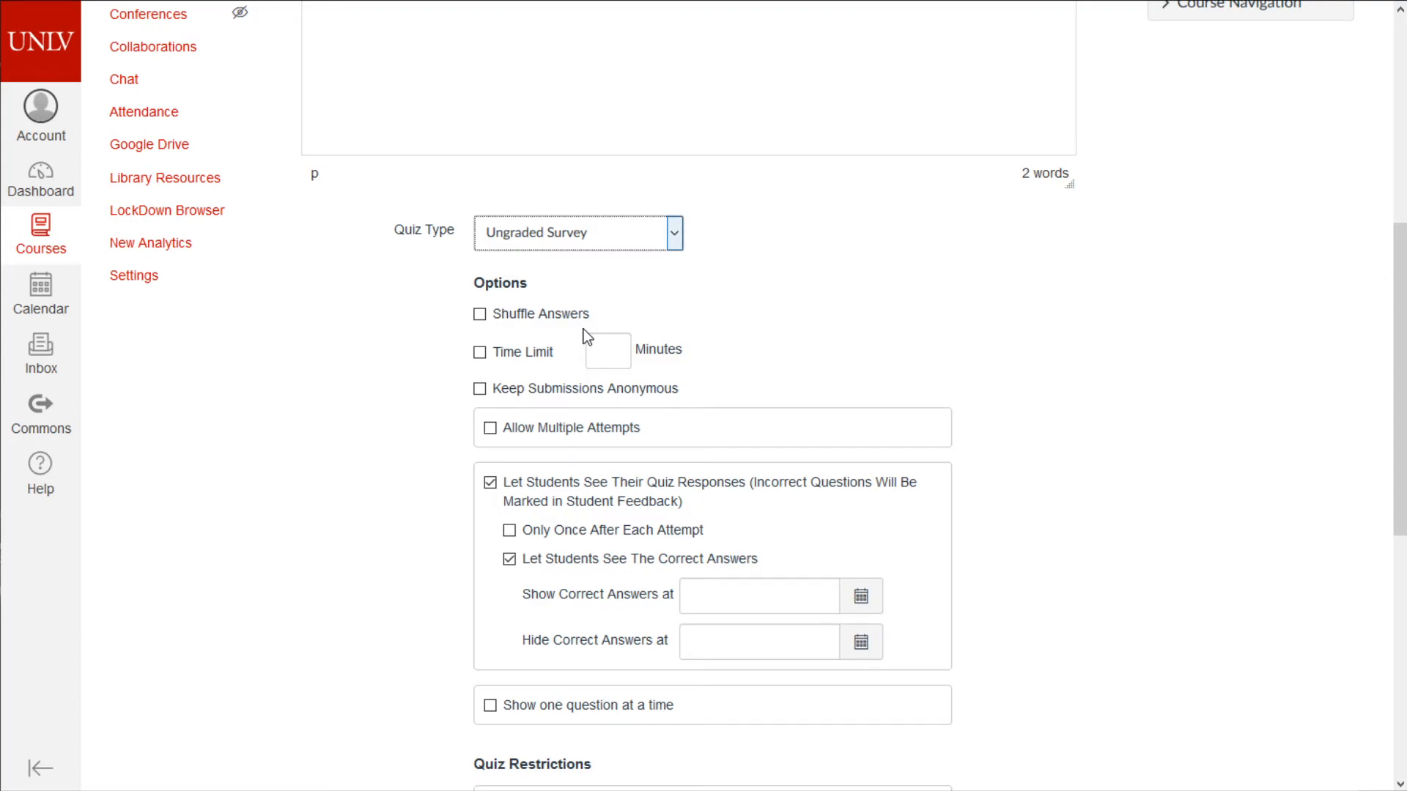
pyautogui.scroll(3, 643, 289)
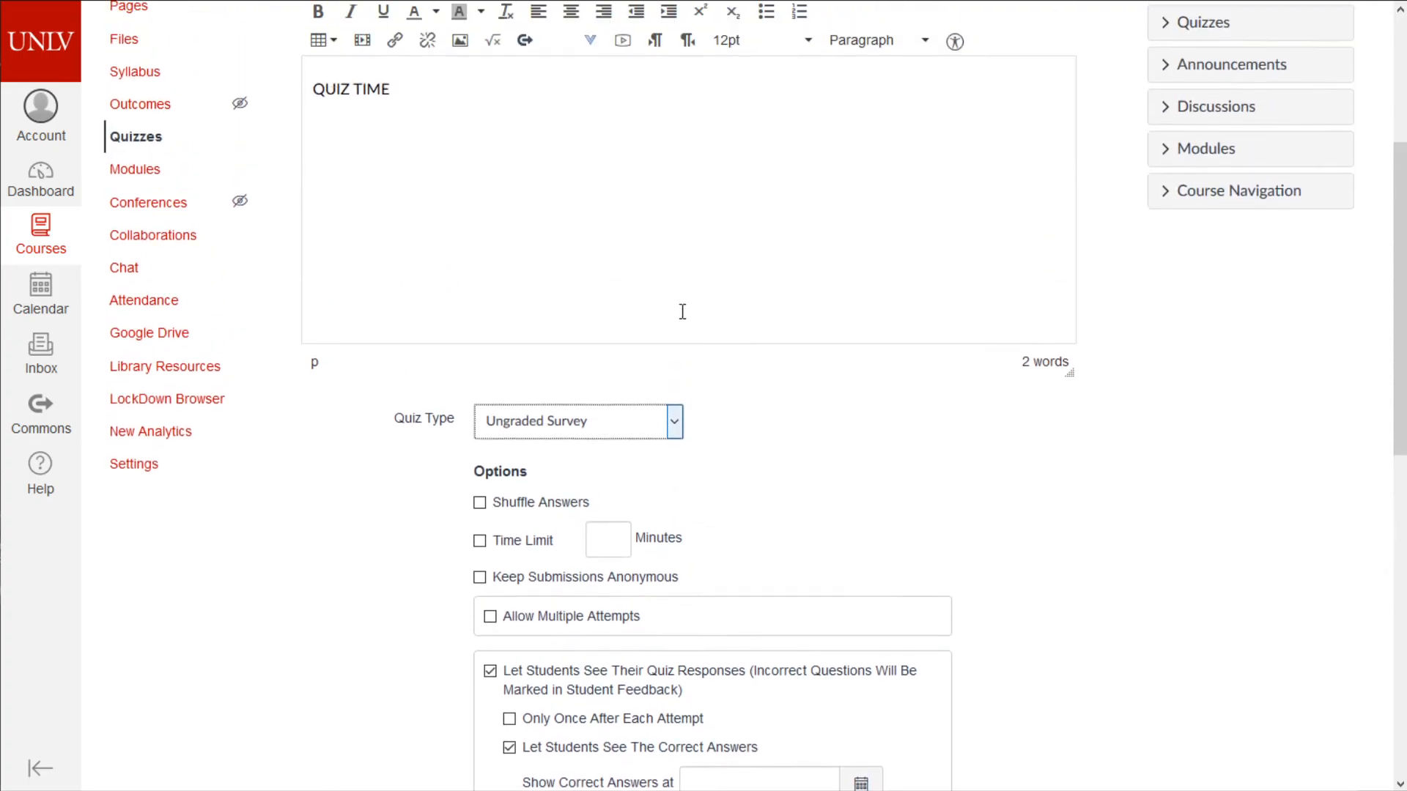
pyautogui.click(674, 433)
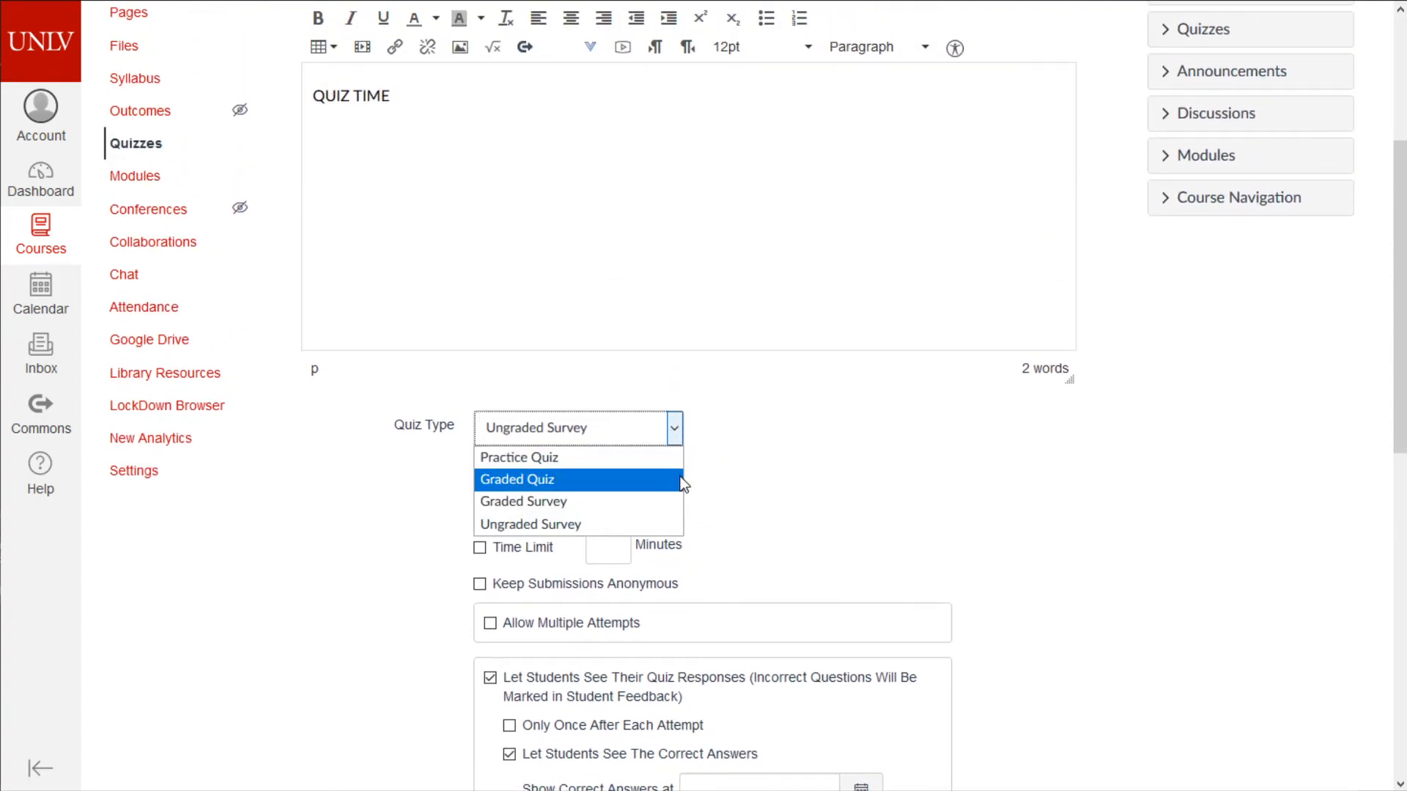
pyautogui.click(681, 479)
pyautogui.scroll(-3, 927, 484)
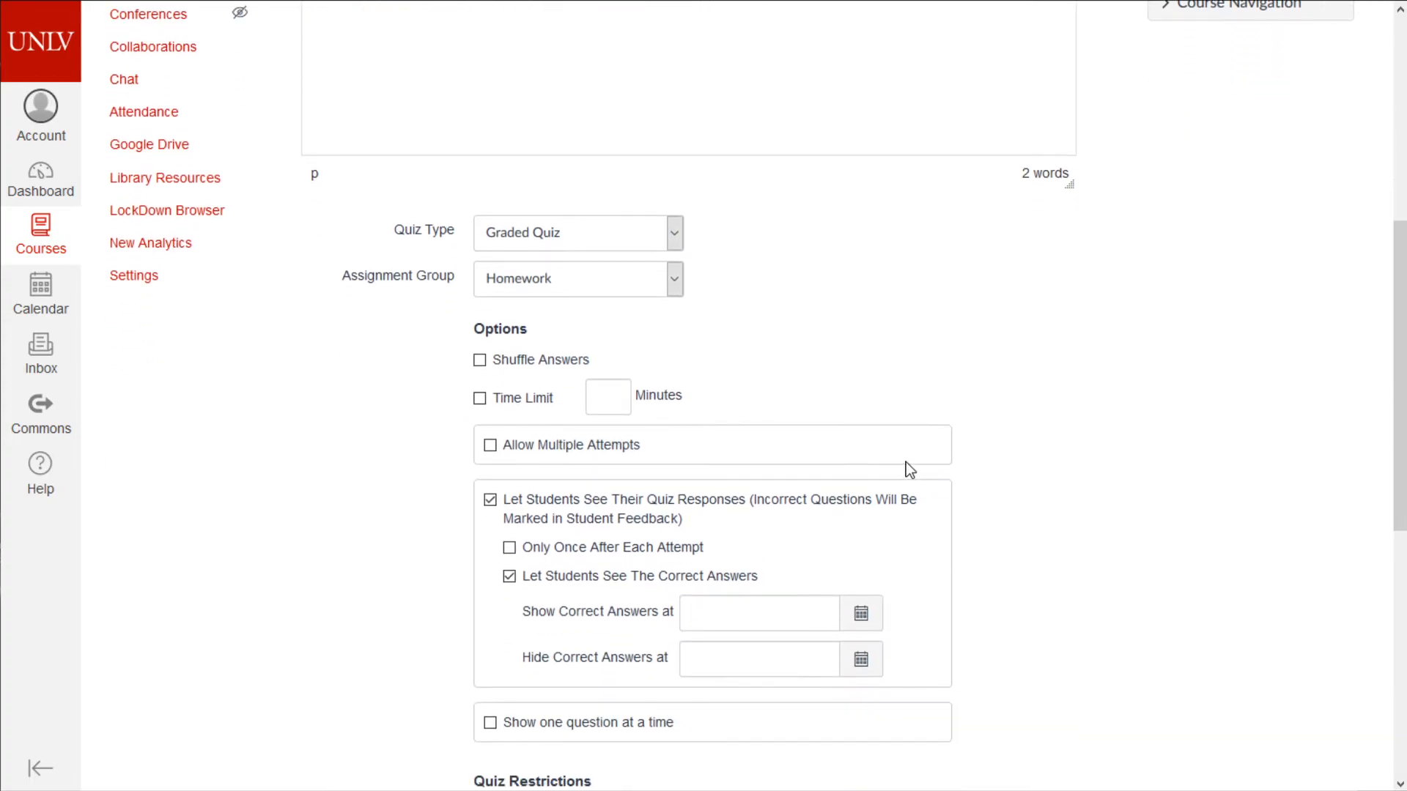
pyautogui.scroll(-3, 912, 471)
# - Turn on a 30-minute time limit for the quiz
pyautogui.scroll(-1, 946, 440)
pyautogui.scroll(1, 949, 441)
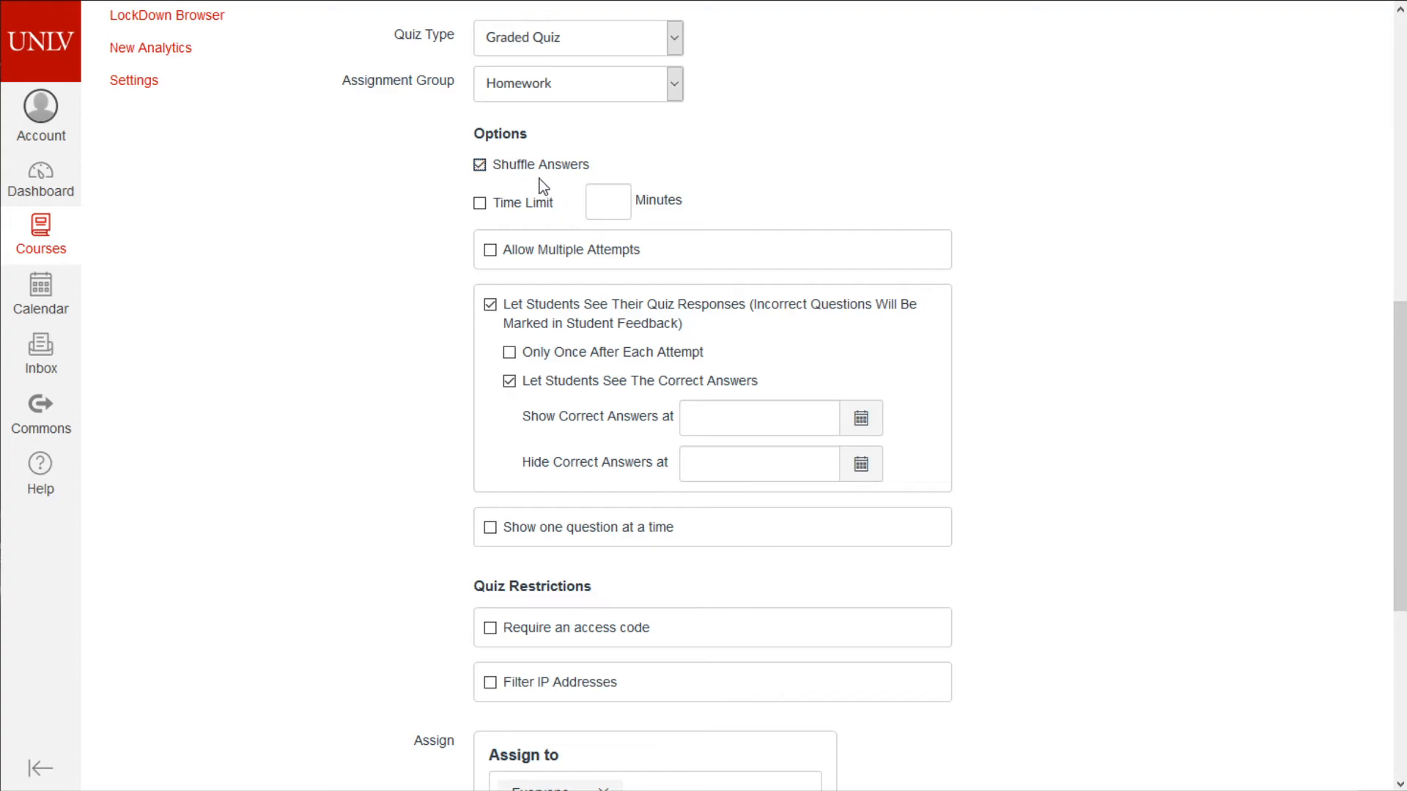
pyautogui.click(528, 204)
pyautogui.write('30')
pyautogui.click(443, 395)
# - Try enabling Allow Multiple Attempts, then turn it back off
pyautogui.click(500, 252)
pyautogui.scroll(3, 637, 242)
pyautogui.scroll(-3, 784, 367)
pyautogui.click(556, 249)
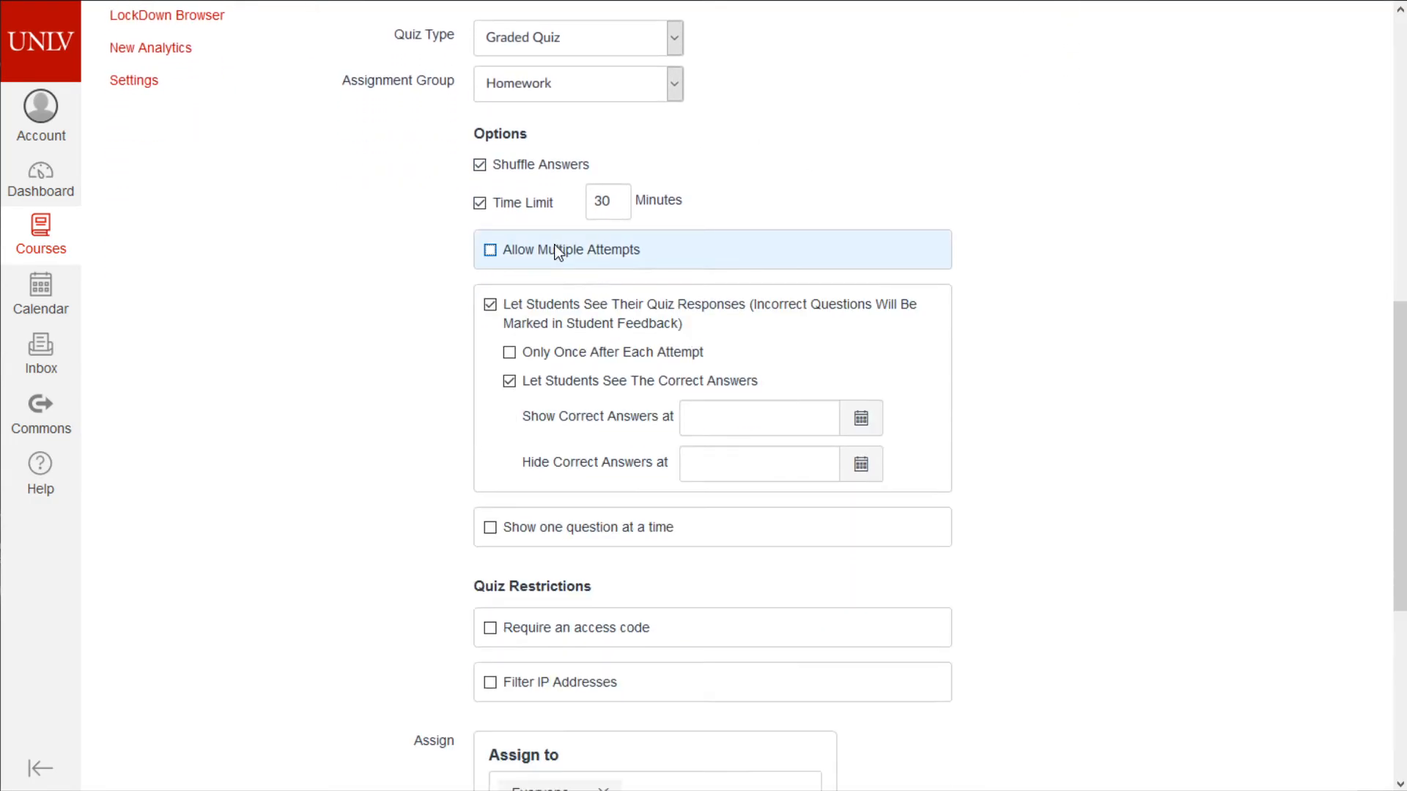
pyautogui.scroll(1, 365, 333)
pyautogui.scroll(5, 367, 340)
pyautogui.scroll(-4, 469, 497)
pyautogui.scroll(-3, 468, 495)
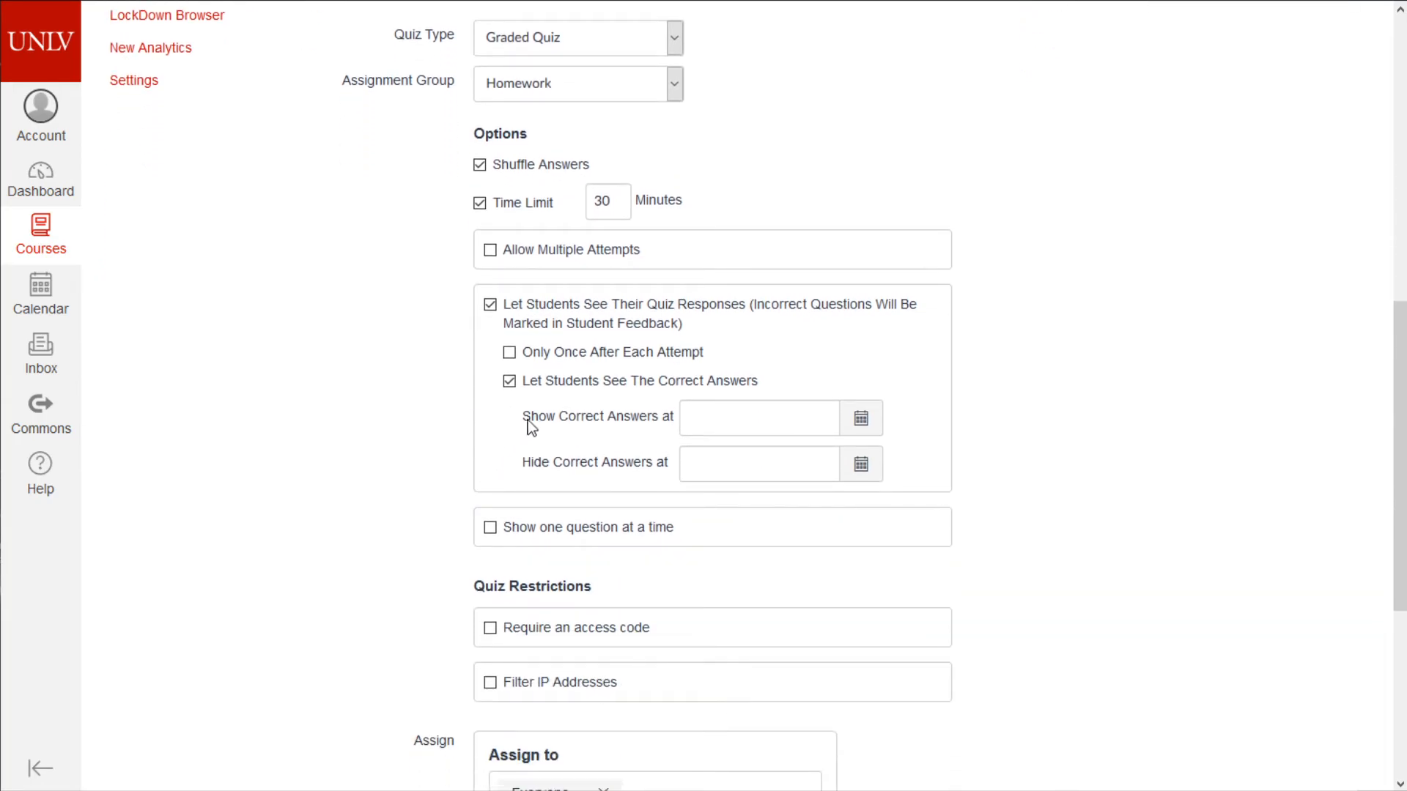
# - Keep the highest score, re-enter the 30-minute limit, and disable multiple attempts
pyautogui.click(544, 252)
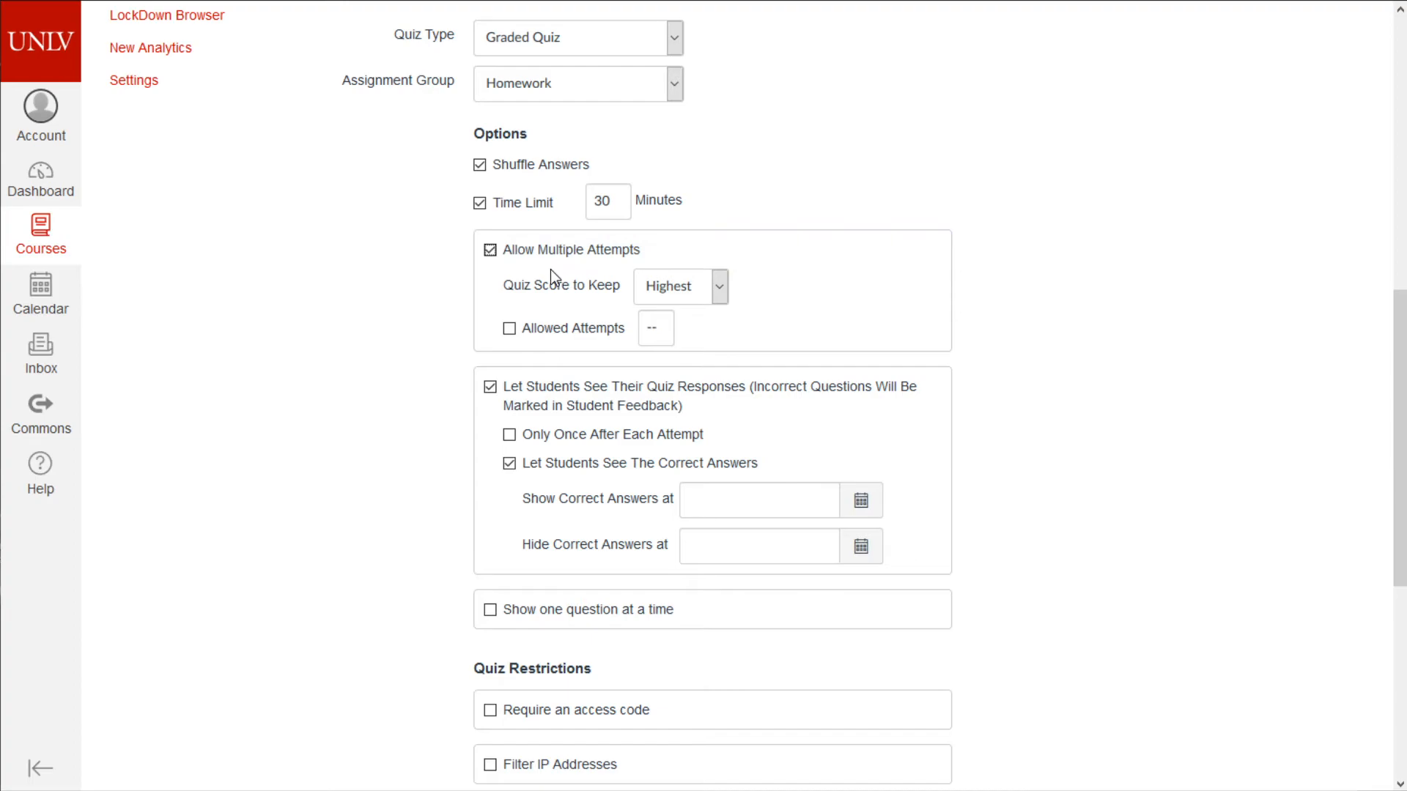
pyautogui.click(680, 295)
pyautogui.click(808, 284)
pyautogui.click(479, 203)
pyautogui.click(479, 203)
pyautogui.write('30')
pyautogui.click(492, 252)
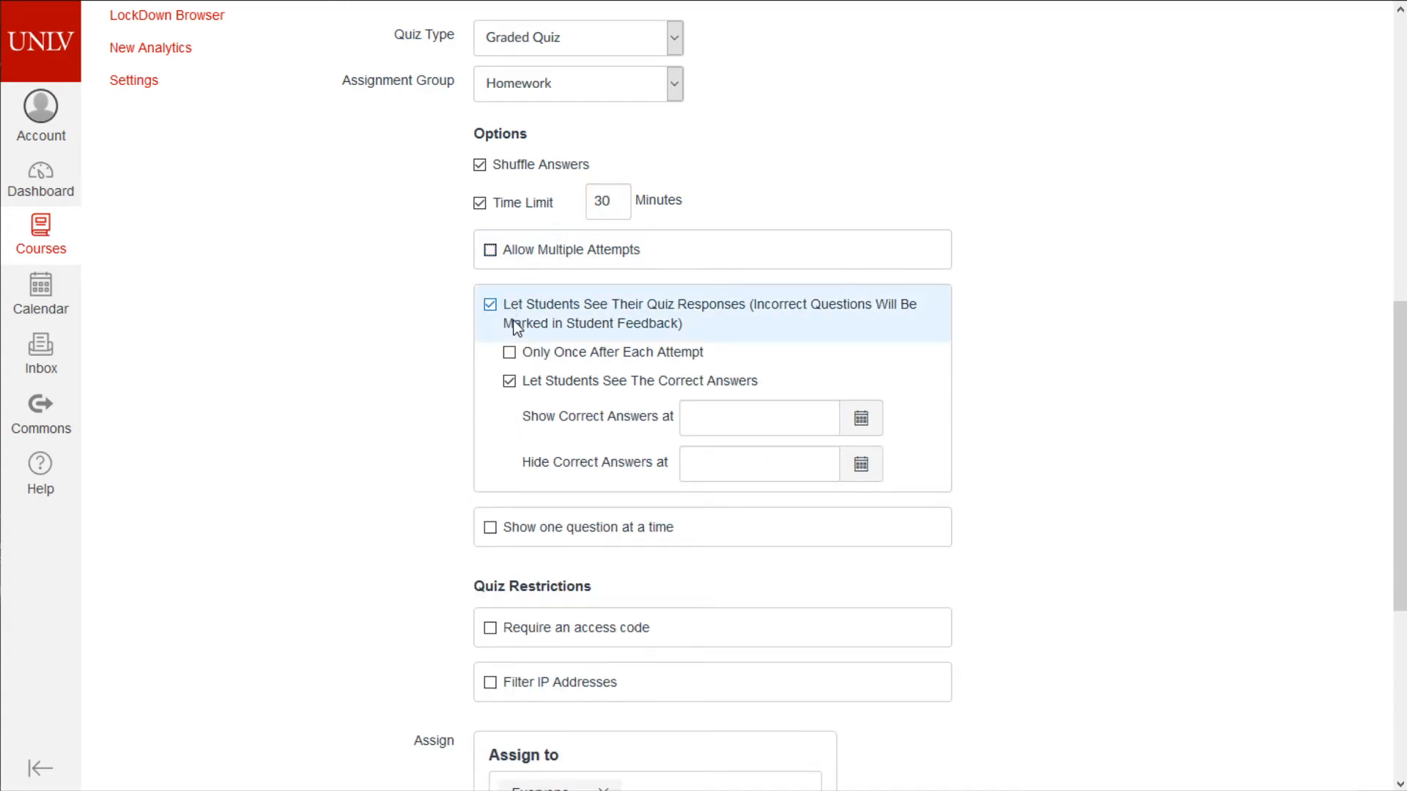
# - Uncheck 'Let Students See Their Quiz Responses', after briefly re-enabling it to view sub-options
pyautogui.click(490, 304)
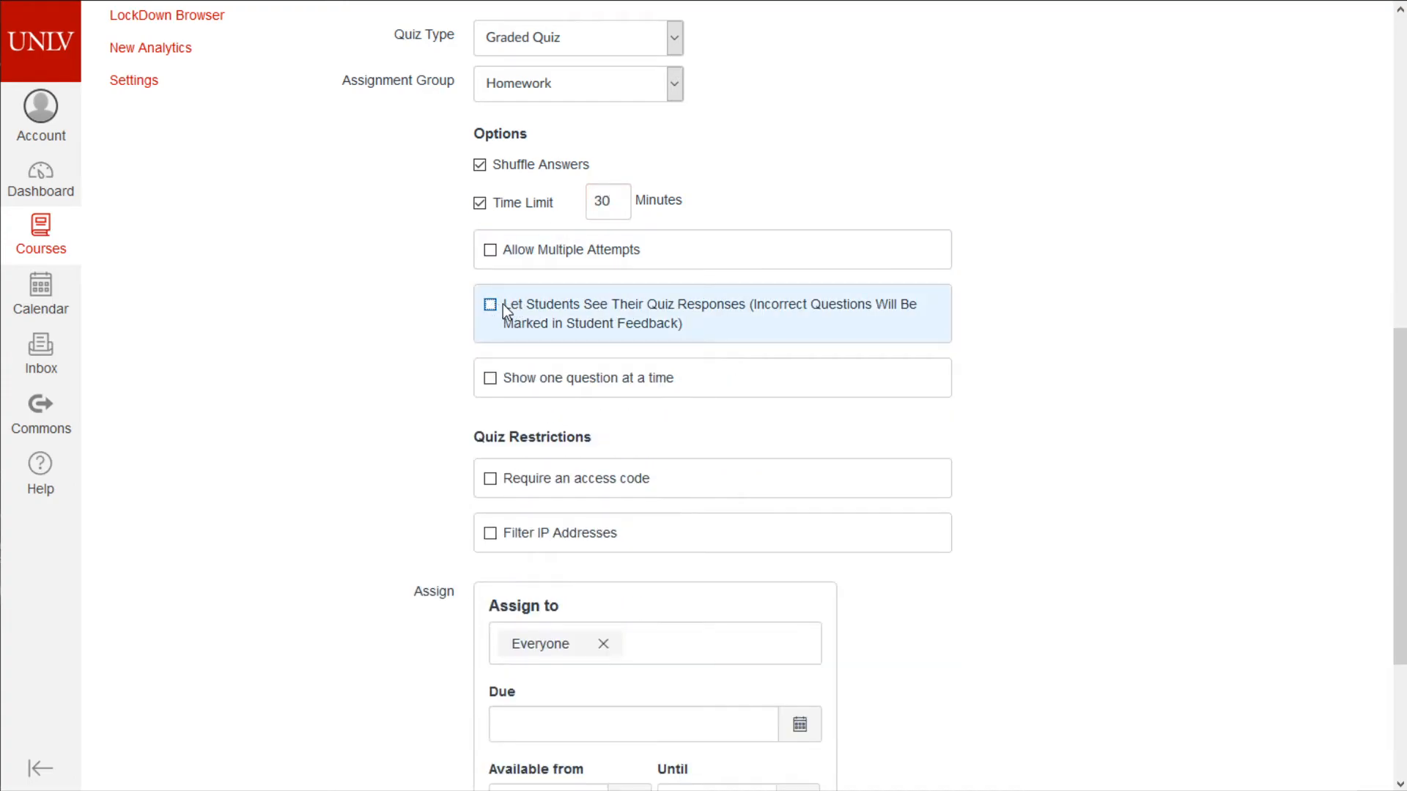
pyautogui.click(635, 305)
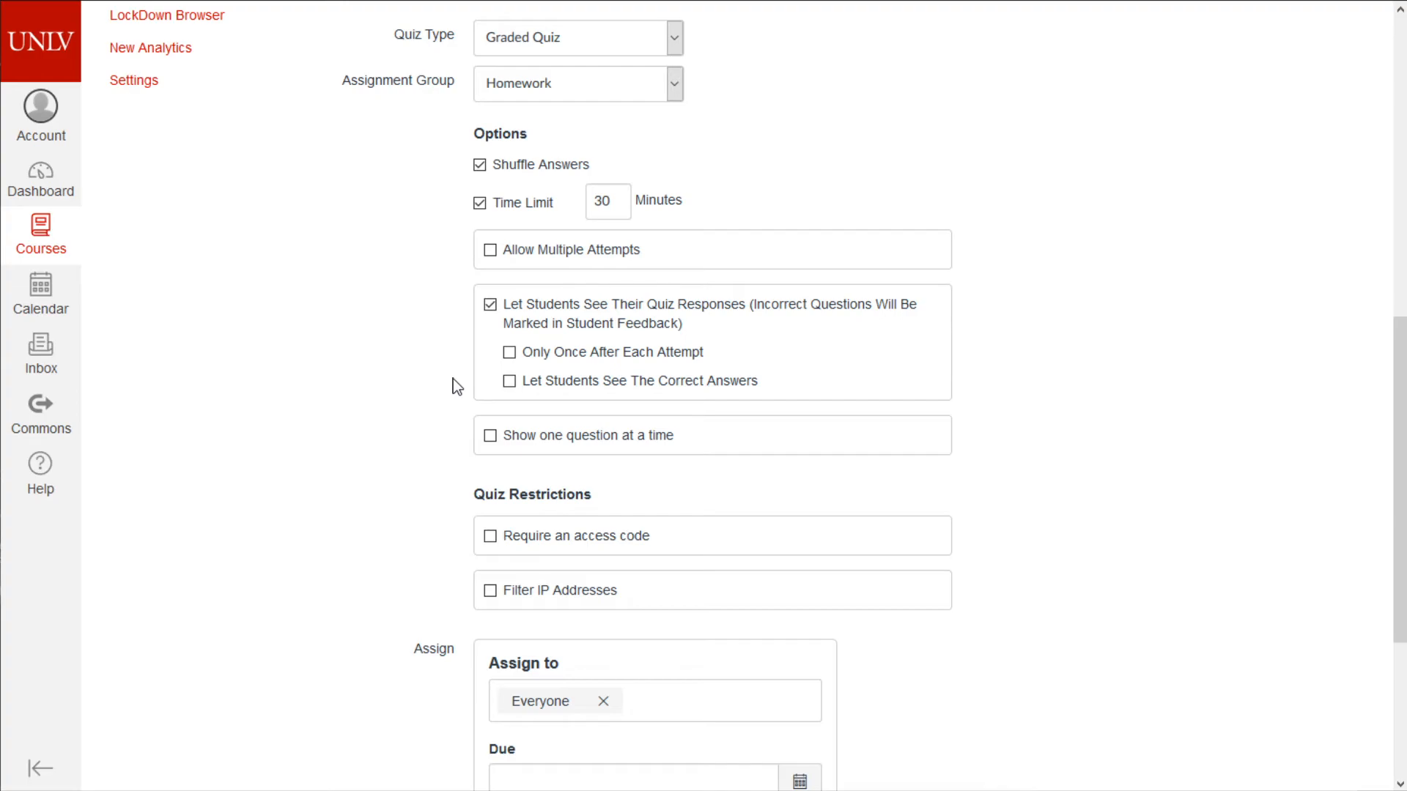
pyautogui.click(512, 329)
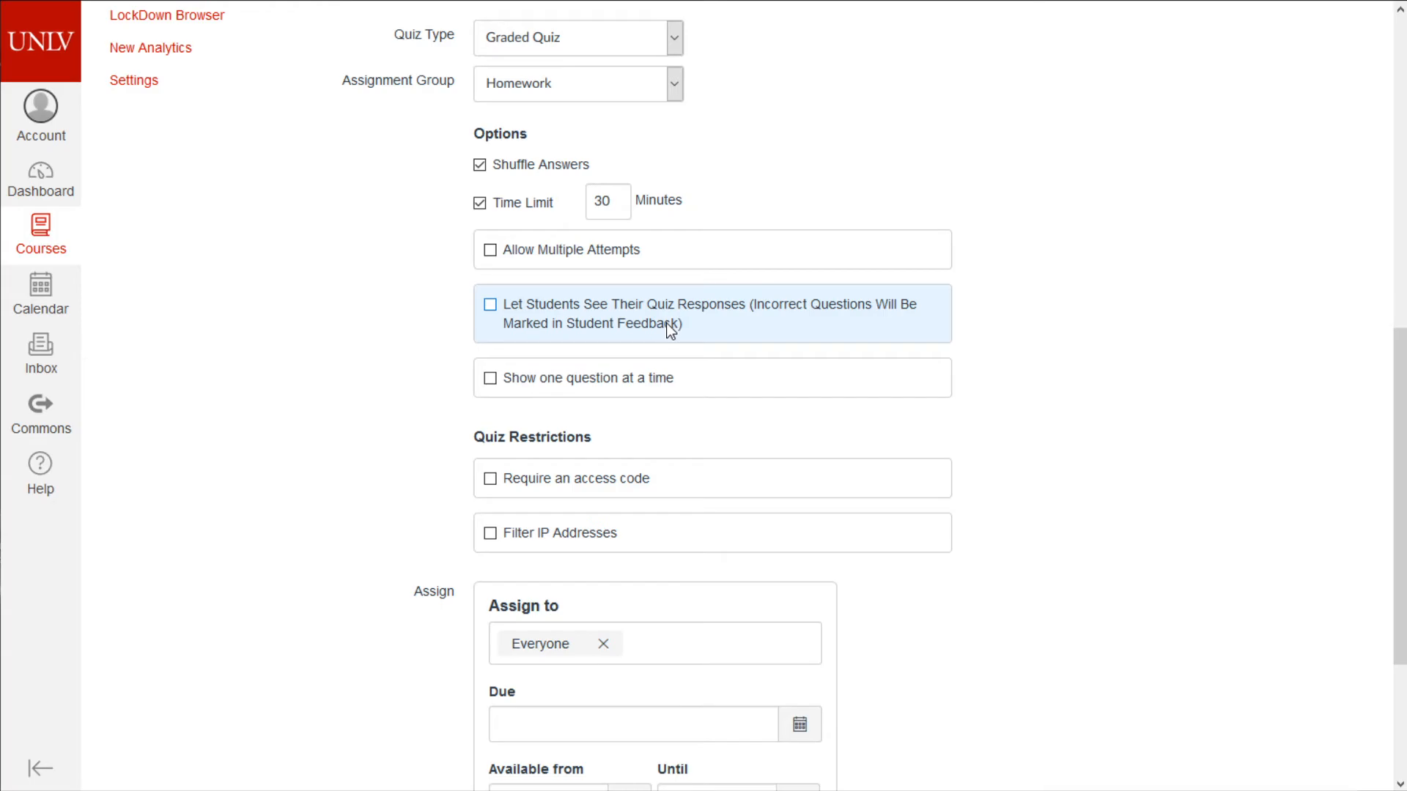
pyautogui.scroll(-3, 666, 323)
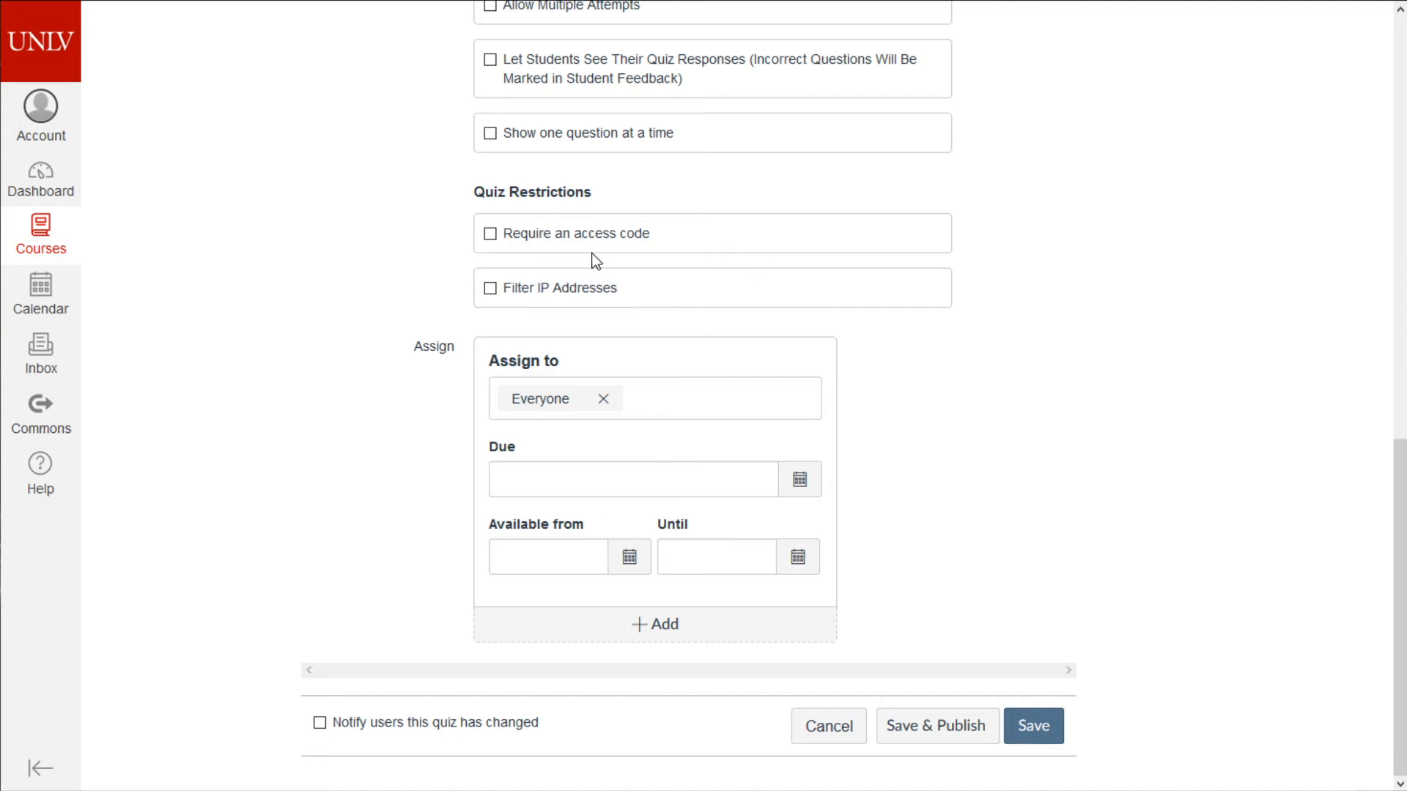
pyautogui.click(582, 237)
pyautogui.click(582, 241)
pyautogui.click(491, 234)
pyautogui.click(491, 234)
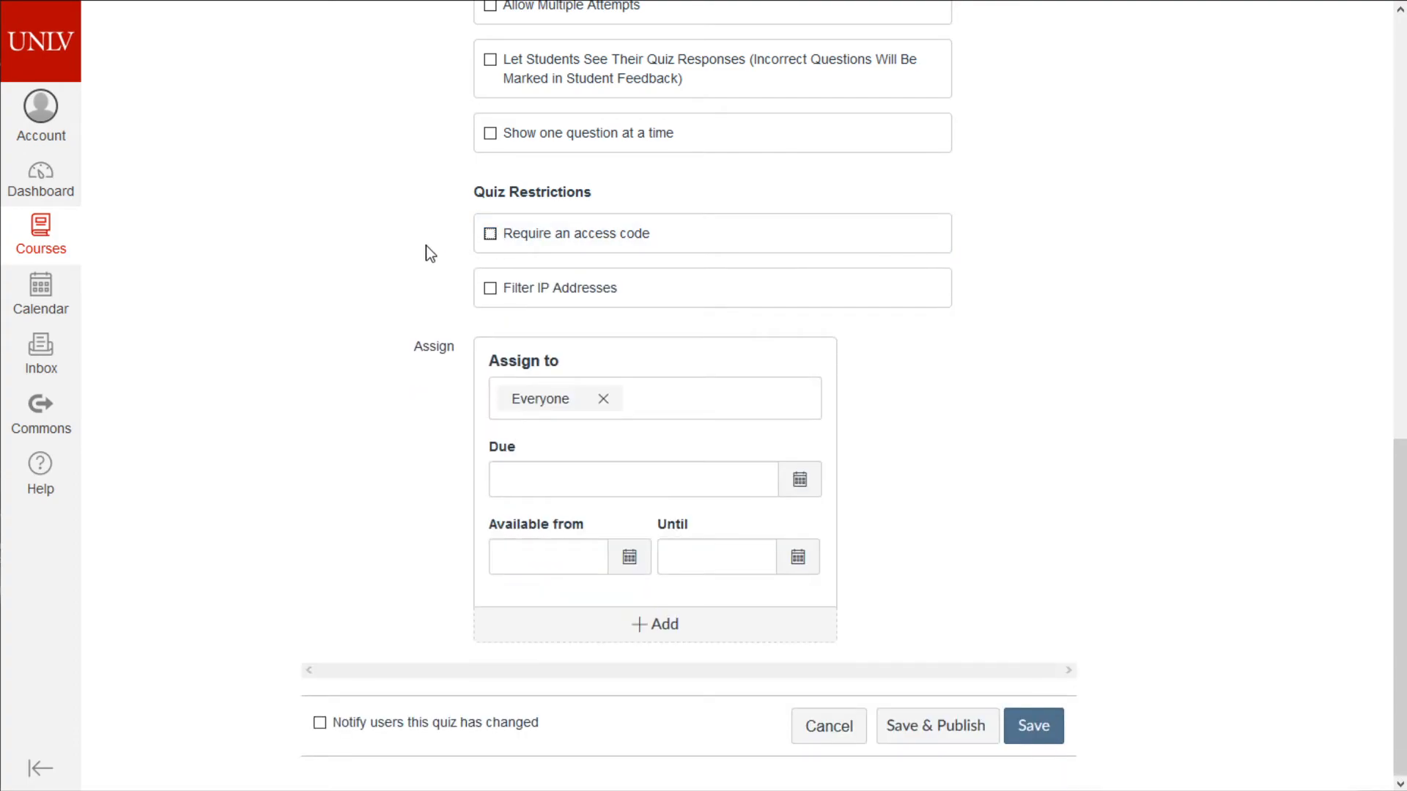
pyautogui.click(542, 289)
pyautogui.click(582, 332)
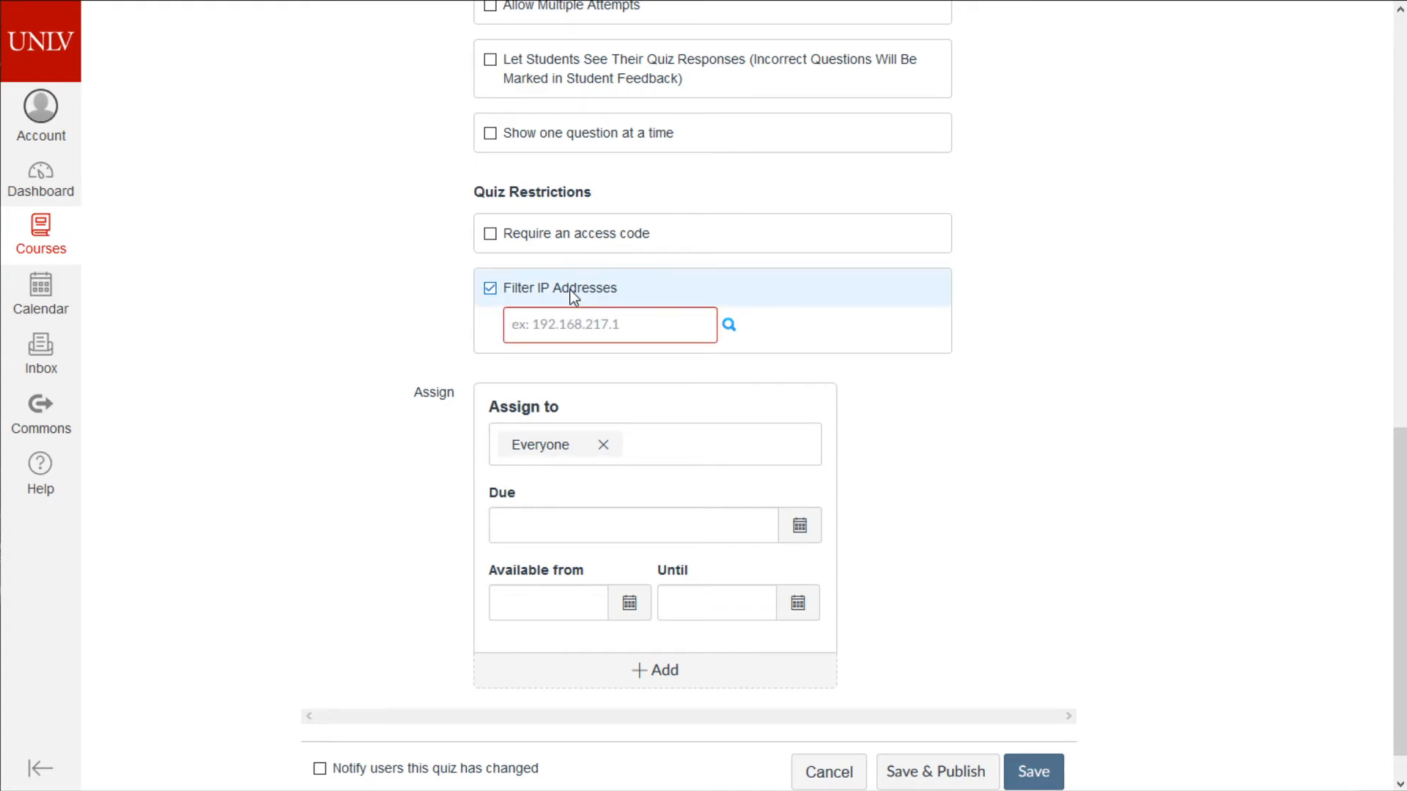
pyautogui.click(573, 291)
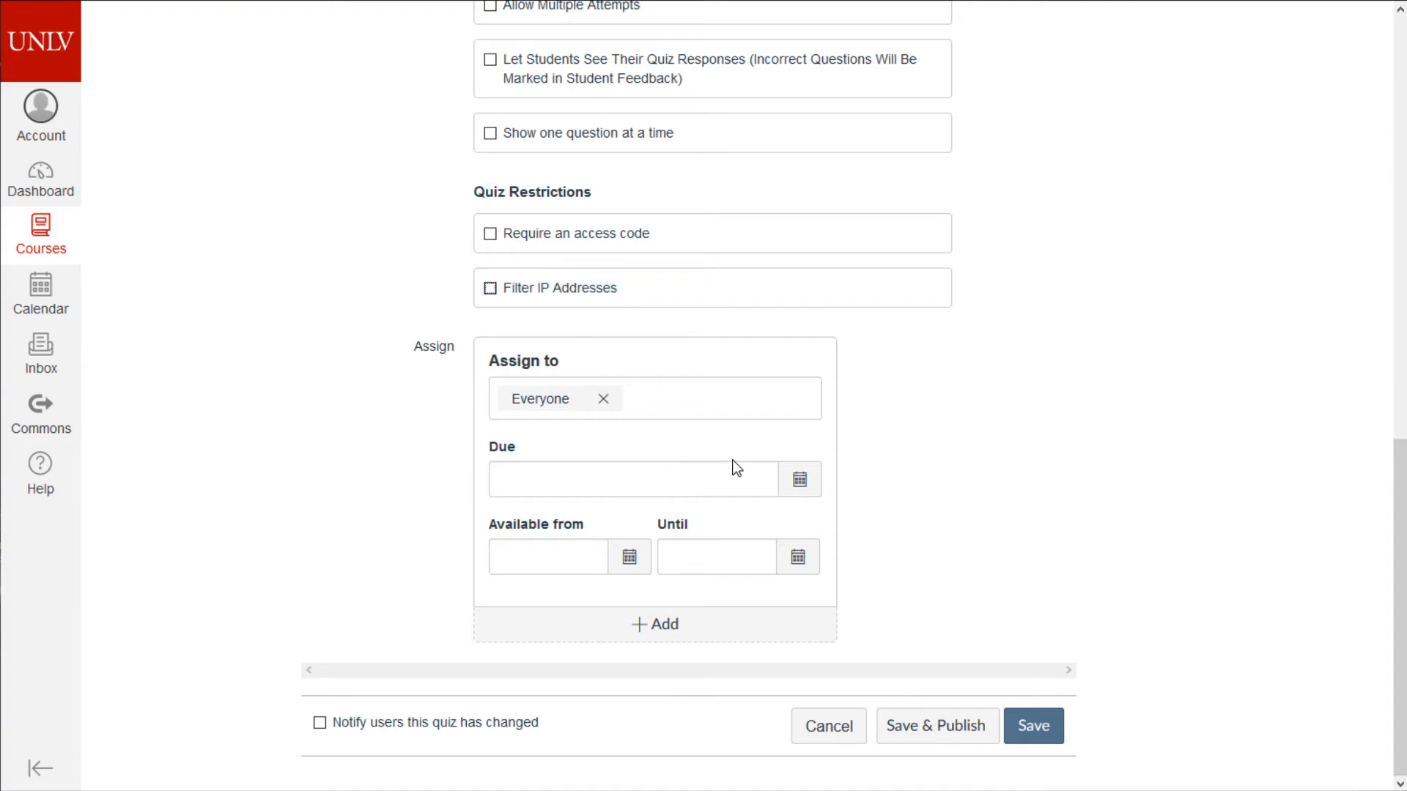
# - Open and close the available-from and due date pickers without choosing a date
pyautogui.click(624, 557)
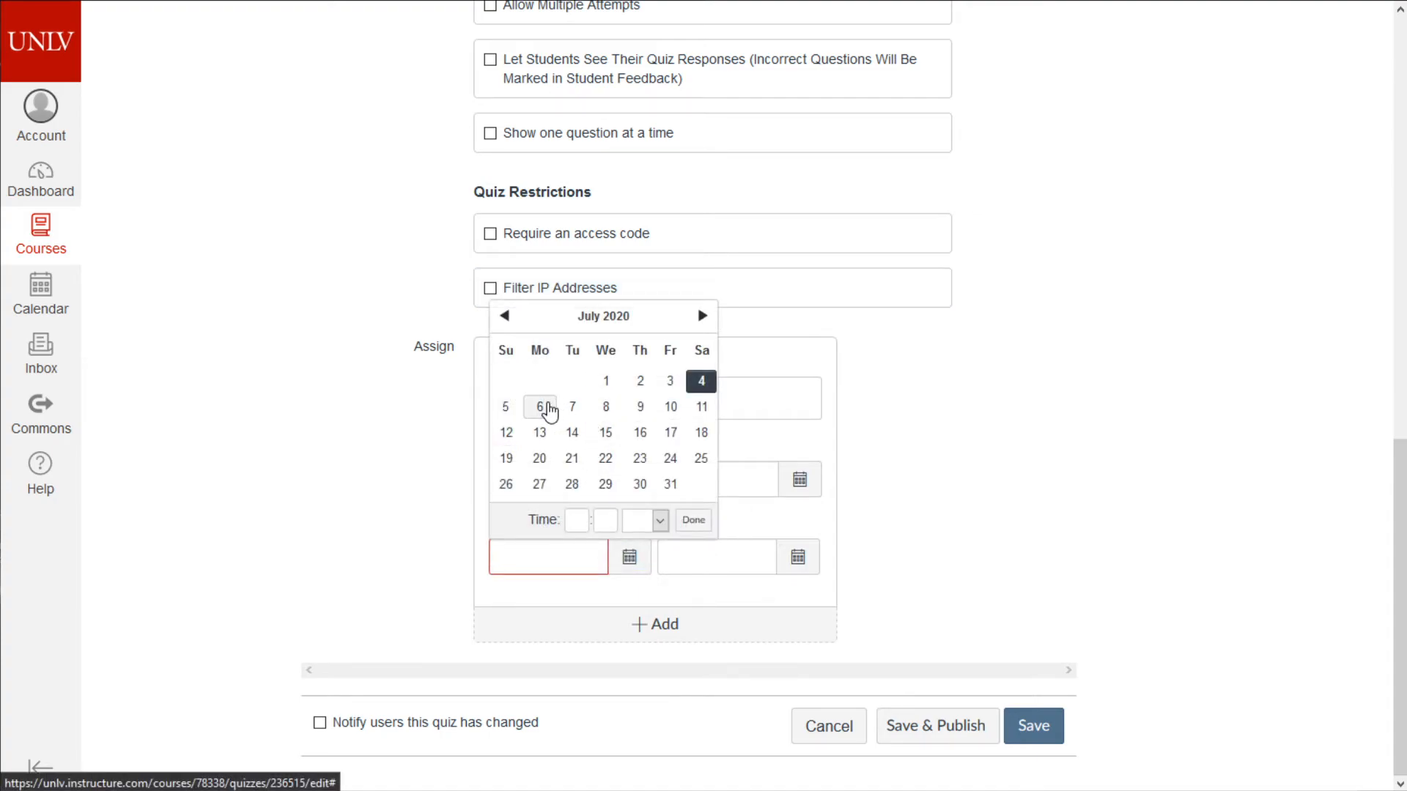
pyautogui.click(1012, 541)
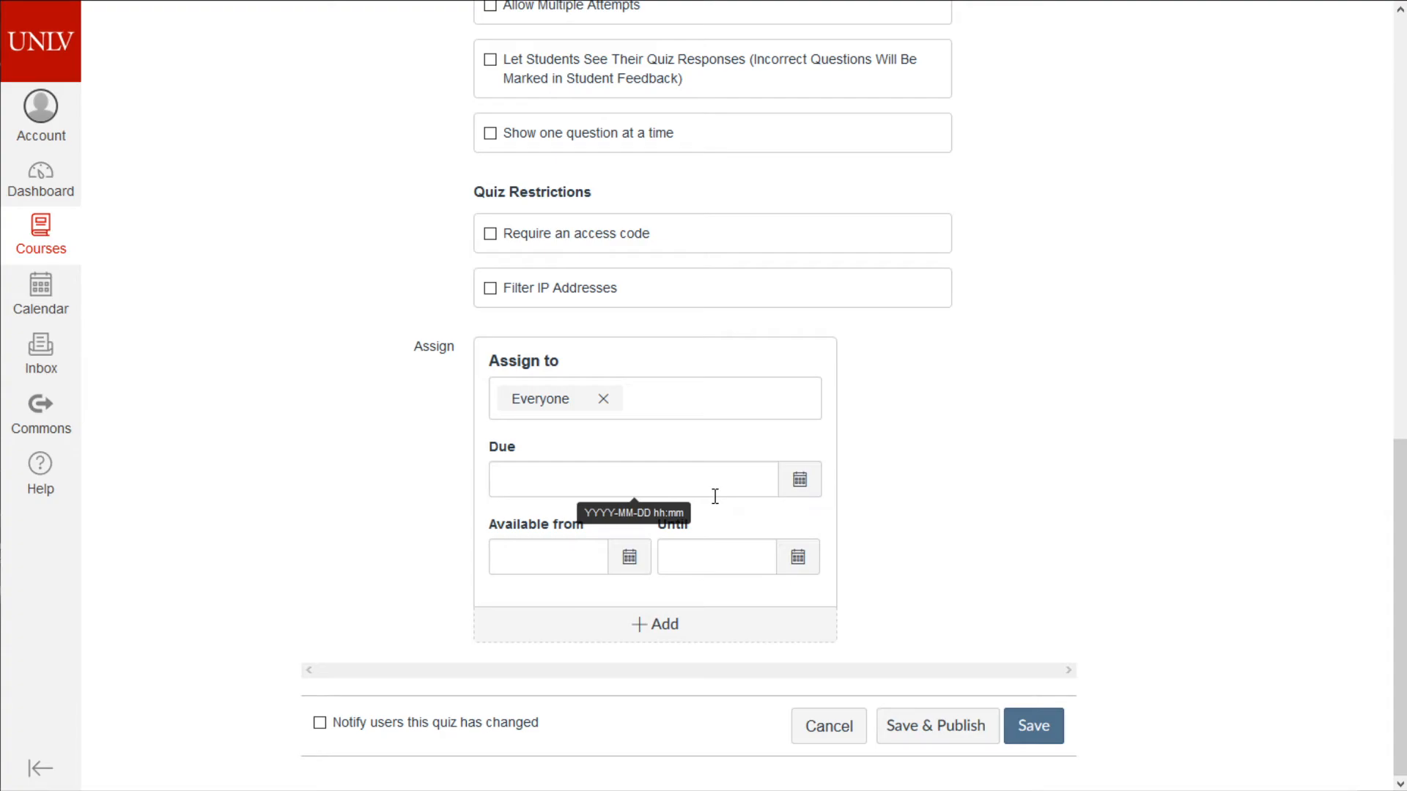
pyautogui.click(799, 479)
pyautogui.click(931, 498)
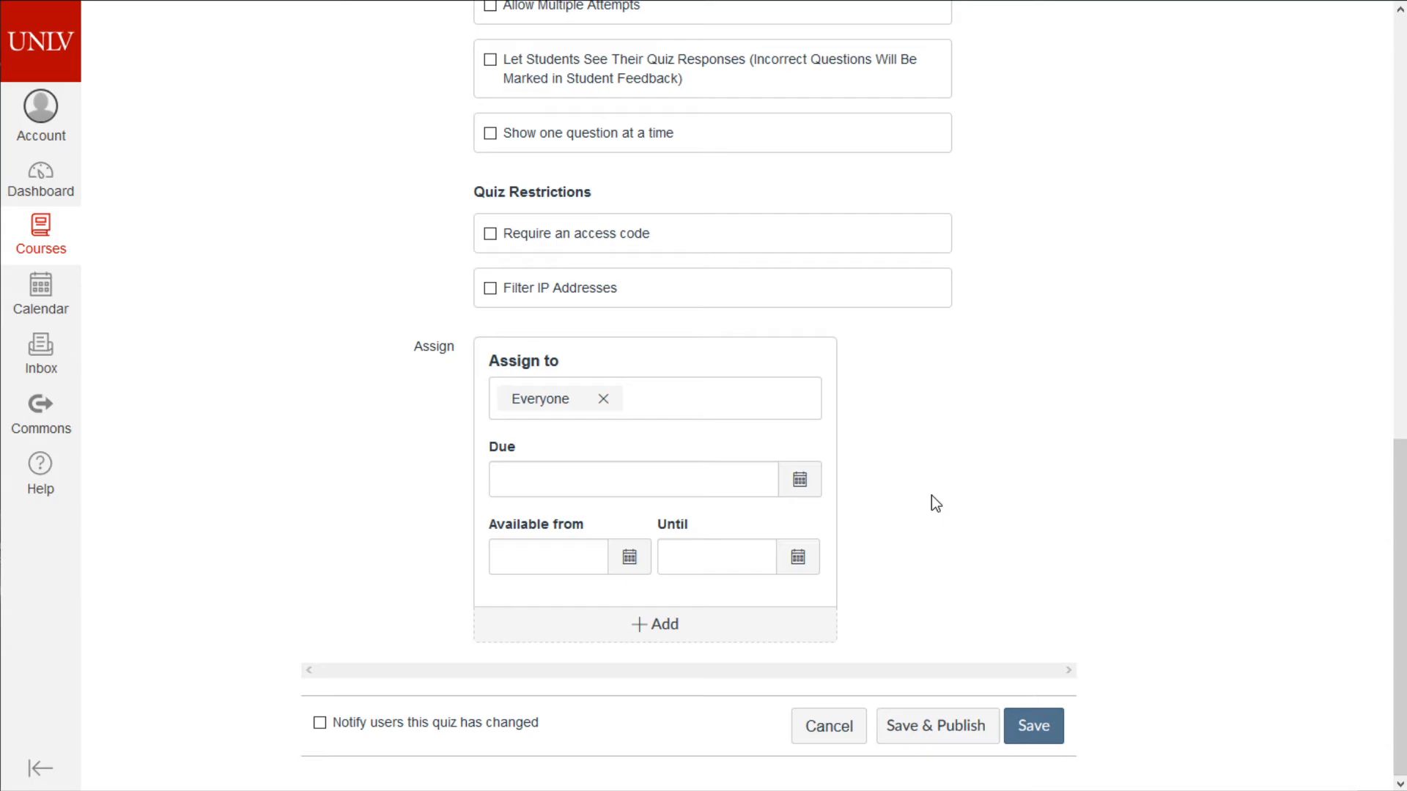
pyautogui.scroll(15, 879, 476)
pyautogui.scroll(-10, 707, 486)
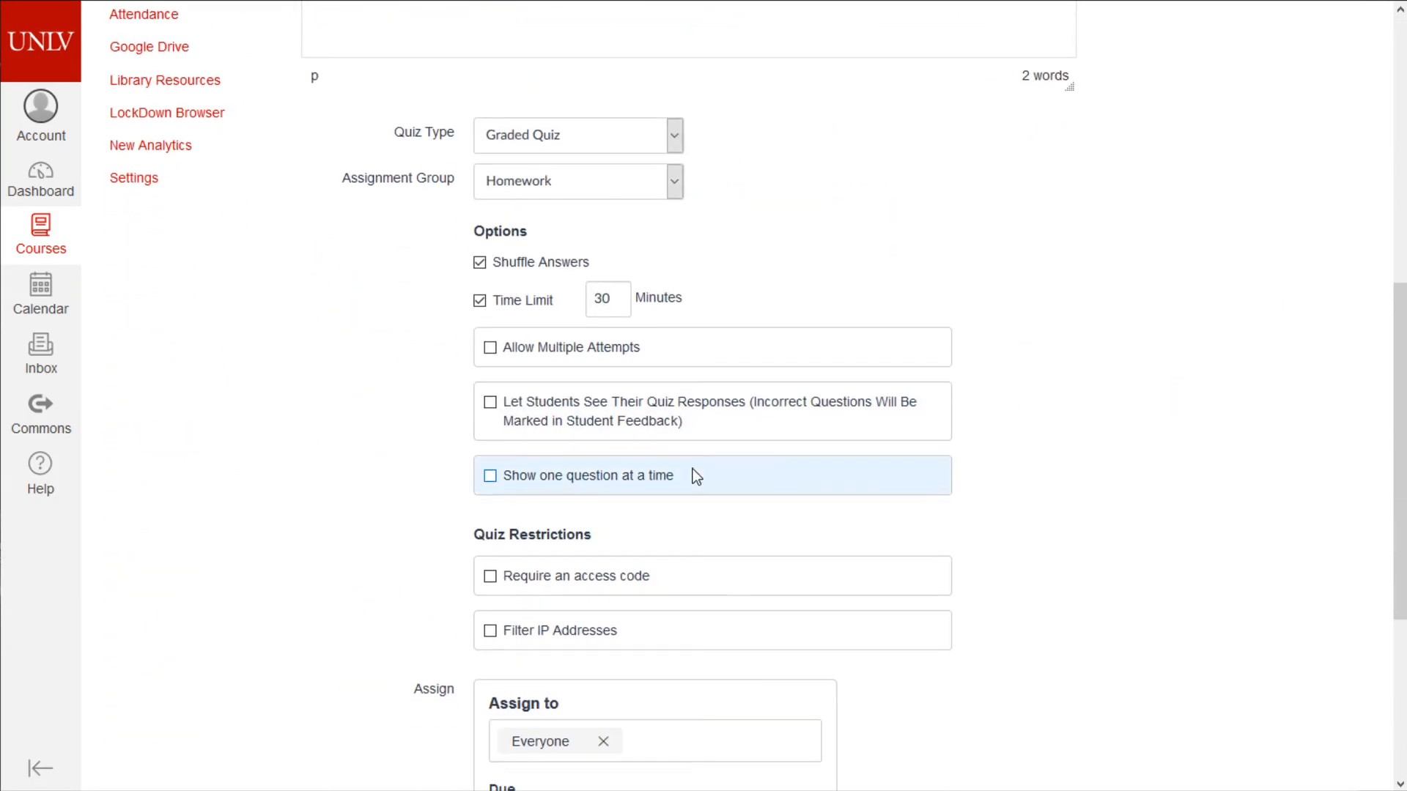
pyautogui.scroll(-4, 590, 315)
pyautogui.scroll(1, 948, 418)
pyautogui.scroll(-1, 823, 355)
# - Set the quiz due date to July 6 at 1:00 pm
pyautogui.click(802, 489)
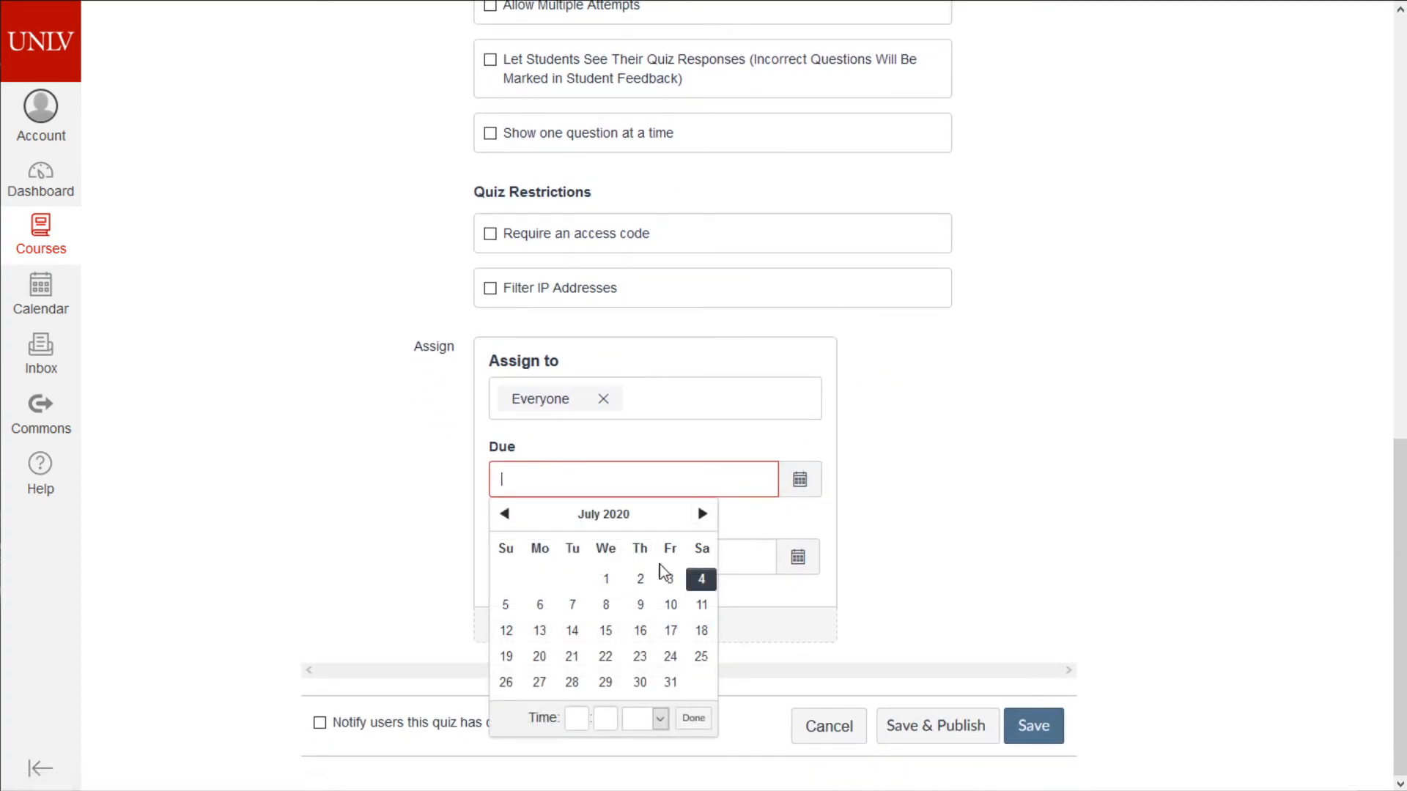
pyautogui.click(540, 605)
pyautogui.click(571, 714)
pyautogui.write('1')
pyautogui.press('Tab')
pyautogui.write('00')
pyautogui.click(696, 716)
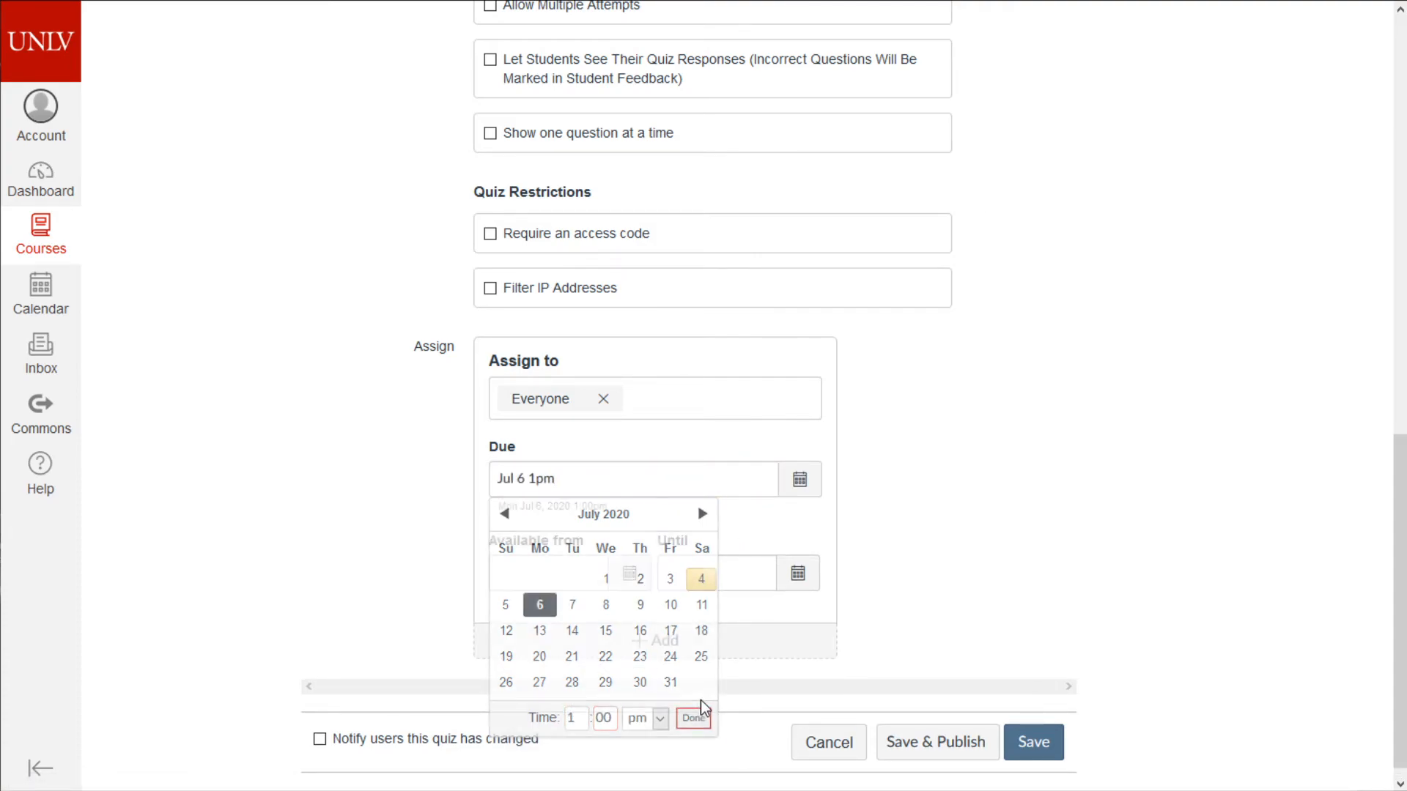
# - Set the Until date to July 6 at 2:00 pm
pyautogui.click(798, 573)
pyautogui.click(708, 422)
pyautogui.click(742, 536)
pyautogui.write('1')
pyautogui.press('Tab')
pyautogui.write('3')
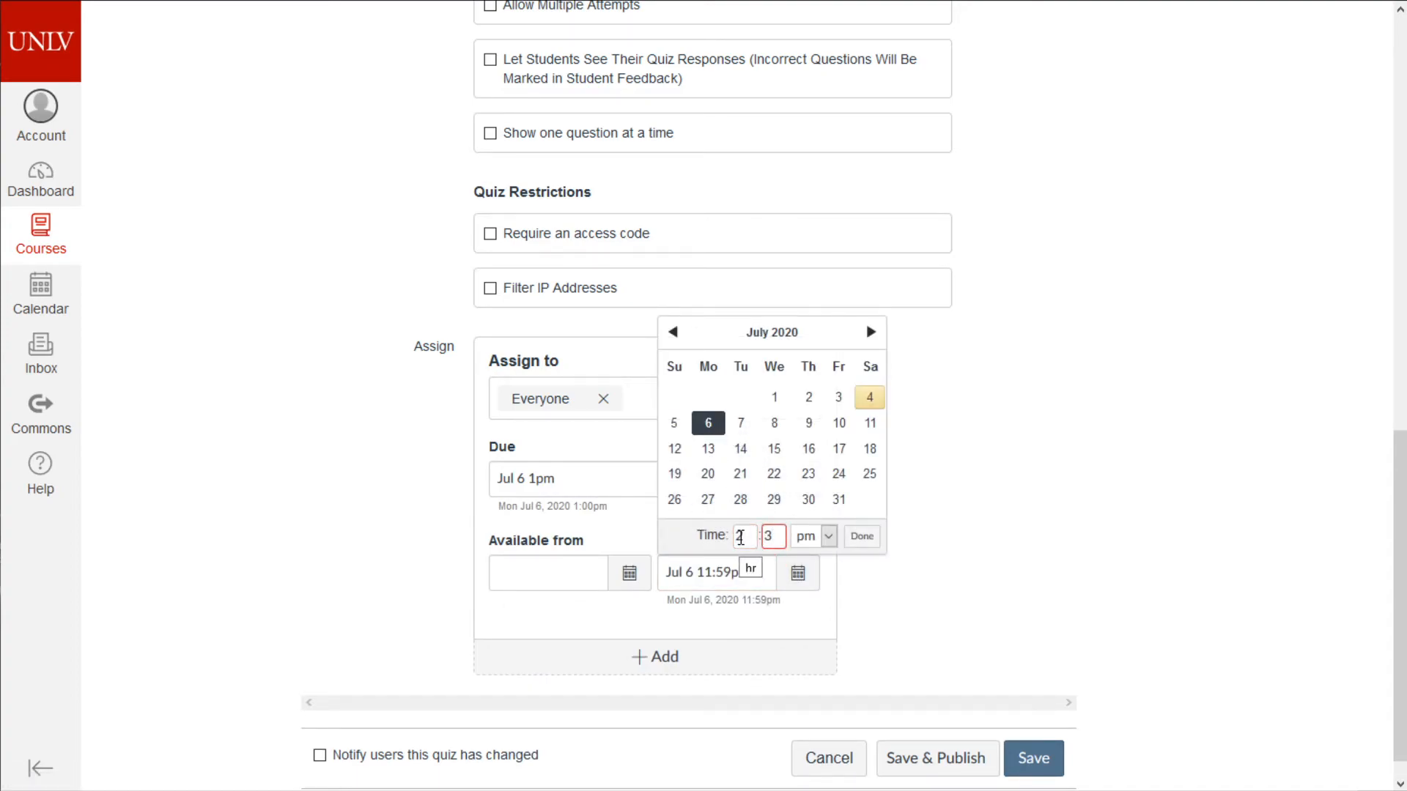
pyautogui.press('BackSpace')
pyautogui.write('00')
pyautogui.click(862, 538)
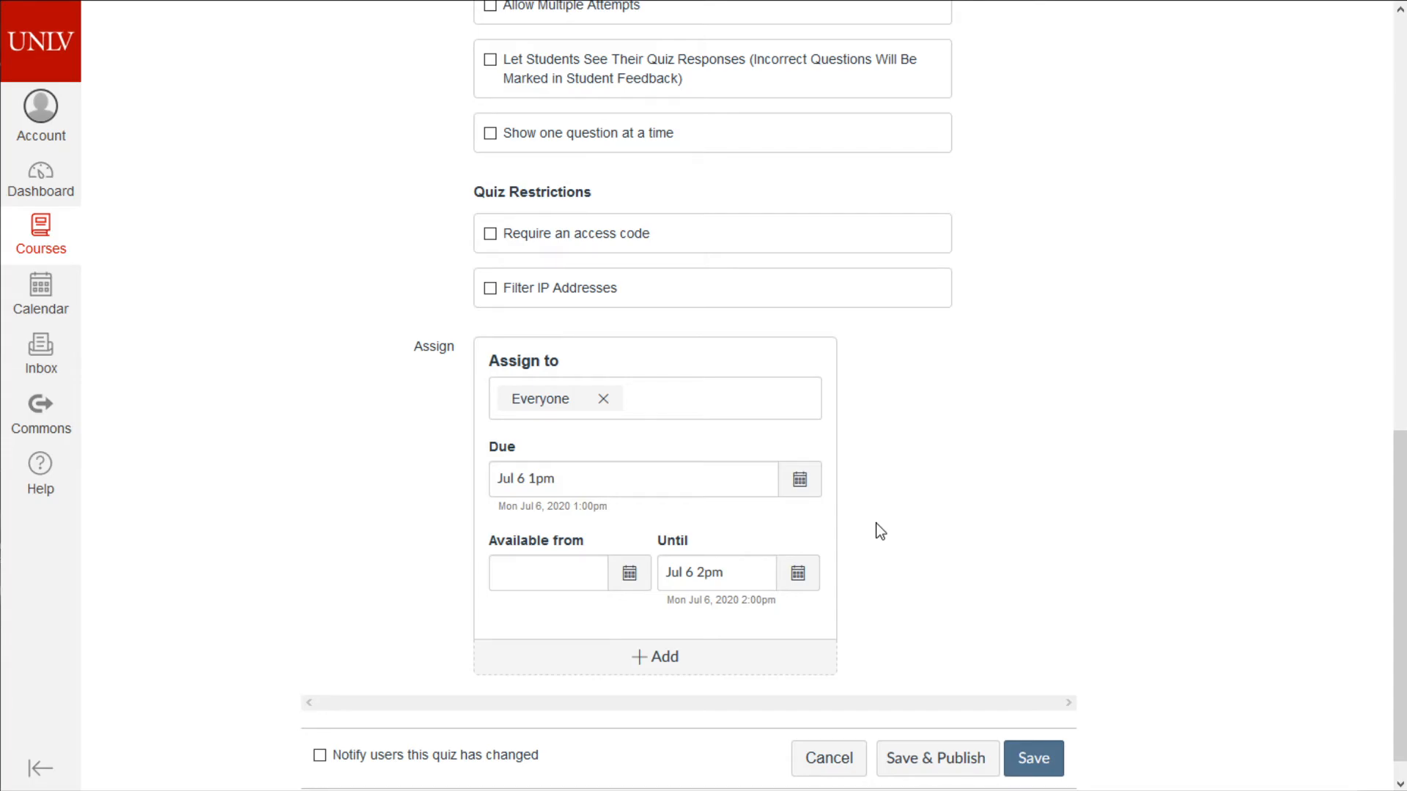
pyautogui.scroll(10, 880, 532)
pyautogui.scroll(-3, 936, 417)
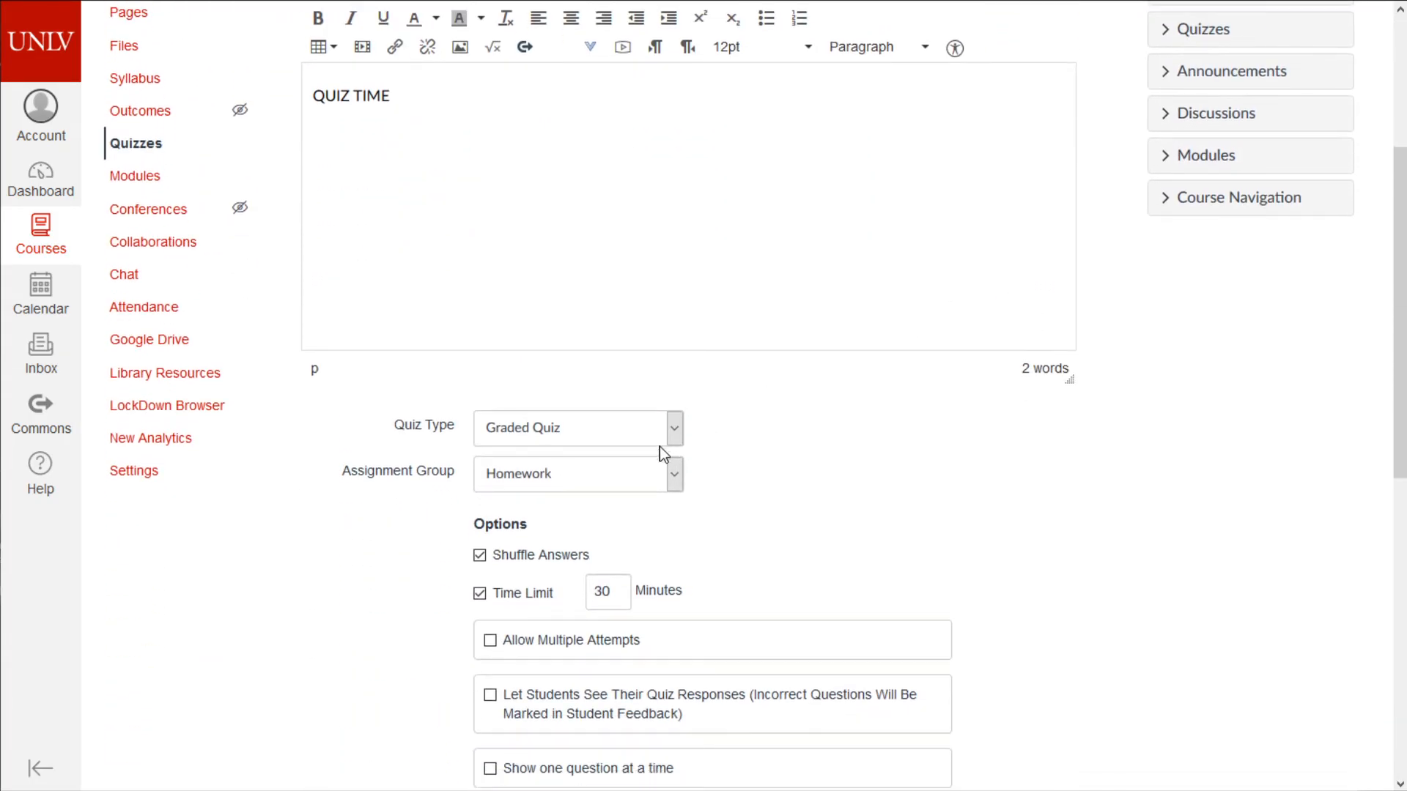
# - Copy the due date into the available-from field and clear the Due field
pyautogui.doubleClick(626, 583)
pyautogui.scroll(-9, 707, 562)
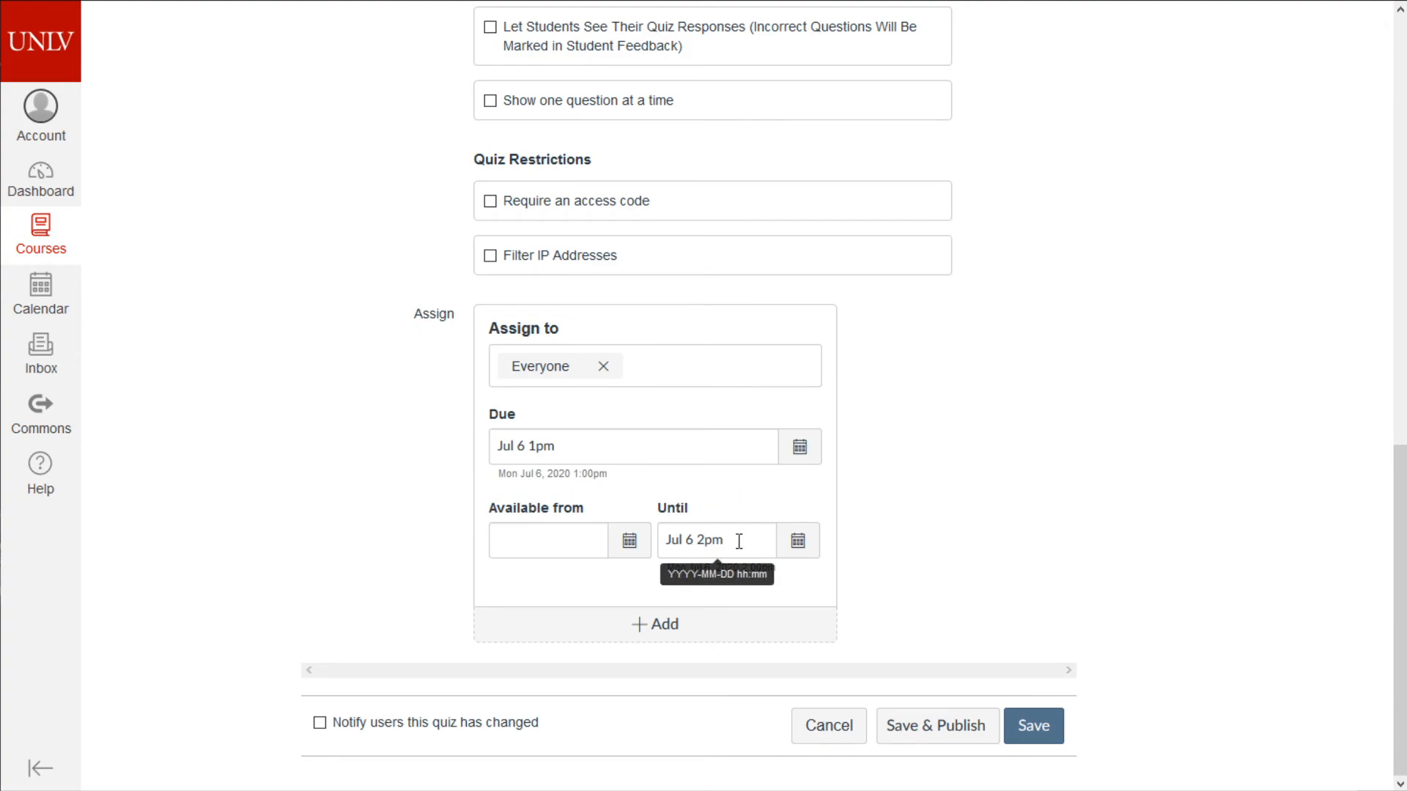
pyautogui.tripleClick(590, 449)
pyautogui.hotkey('ctrl', 'c')
pyautogui.click(506, 540)
pyautogui.hotkey('ctrl', 'v')
pyautogui.click(542, 449)
pyautogui.tripleClick(542, 449)
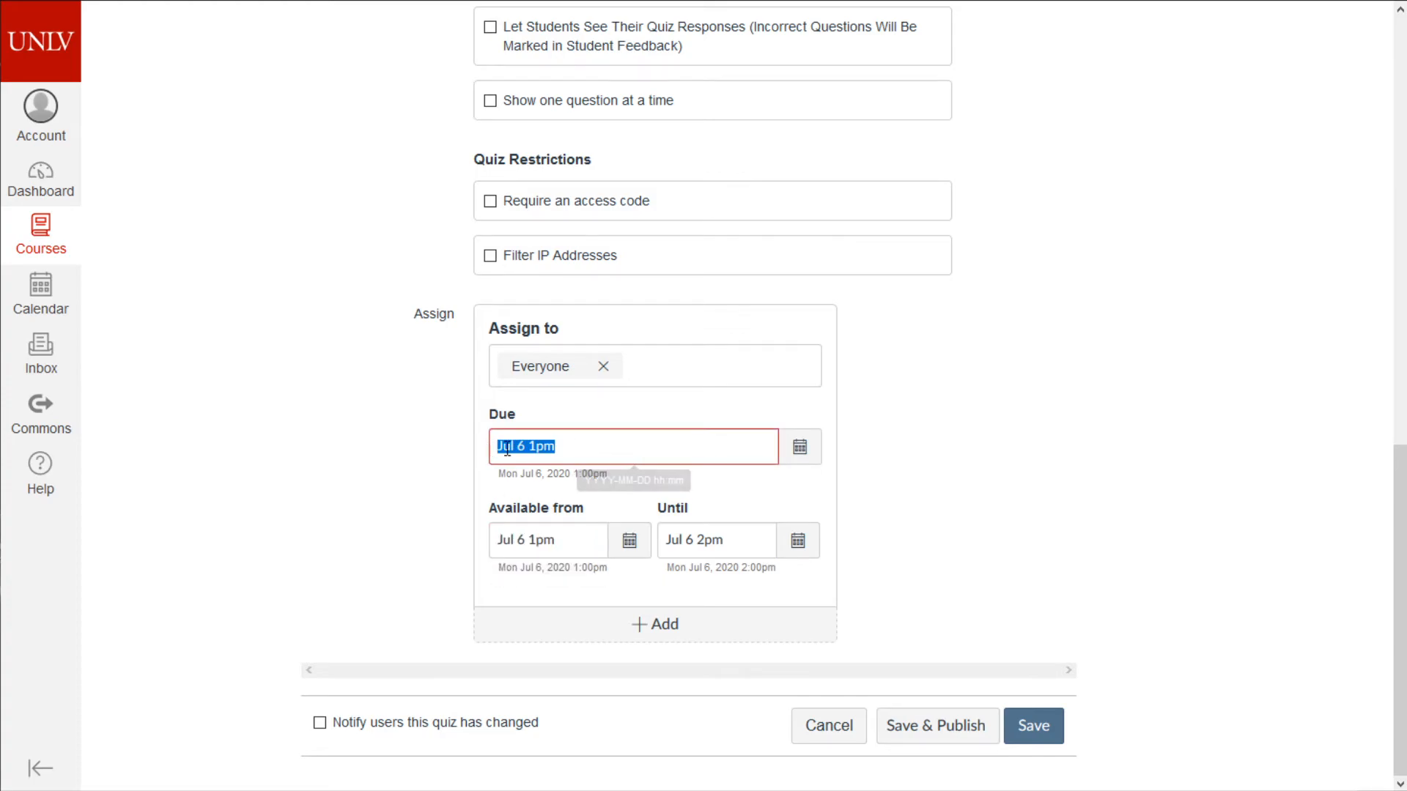
pyautogui.press('BackSpace')
pyautogui.click(391, 510)
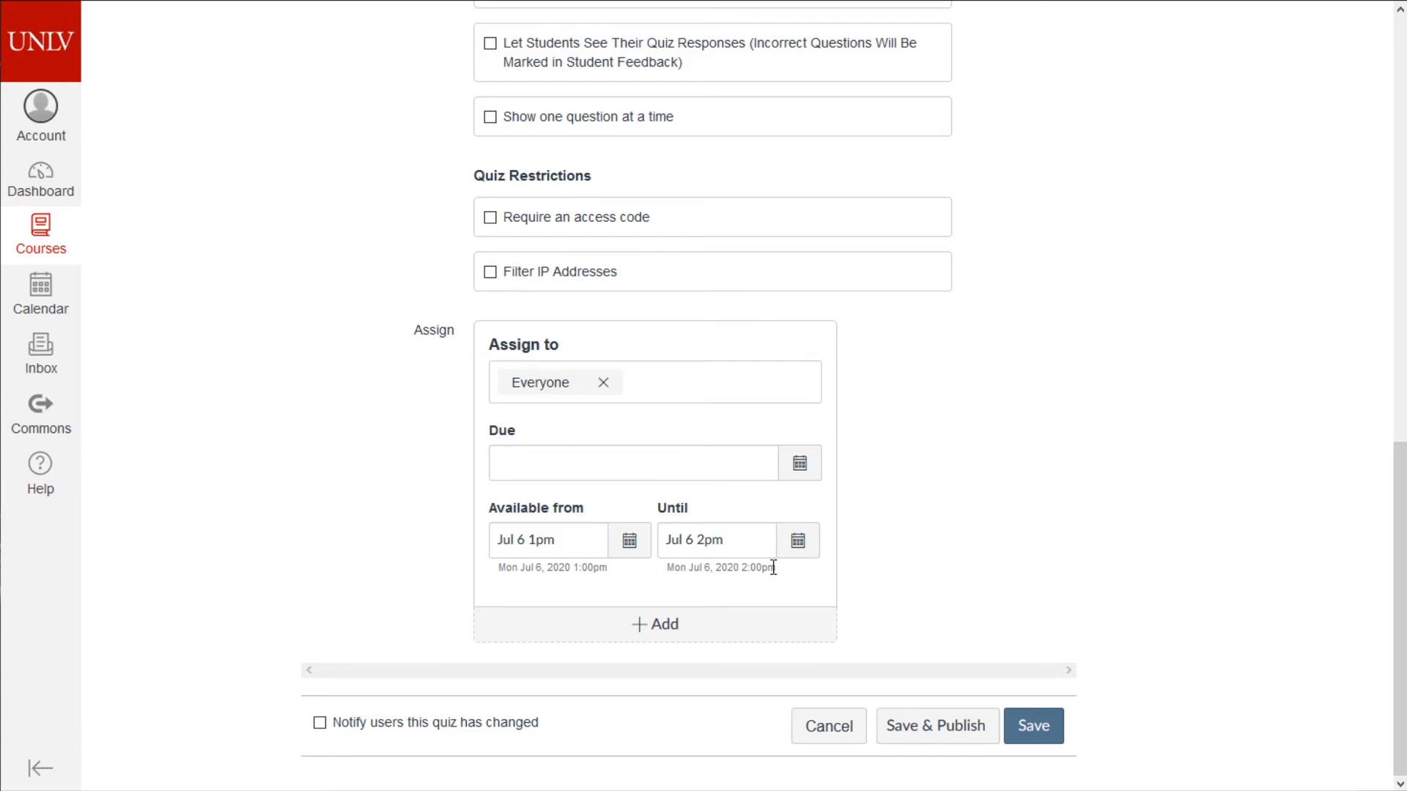
# - Review the 30-minute time limit and scroll down to the availability dates
pyautogui.scroll(10, 1019, 516)
pyautogui.scroll(-3, 939, 535)
pyautogui.doubleClick(603, 526)
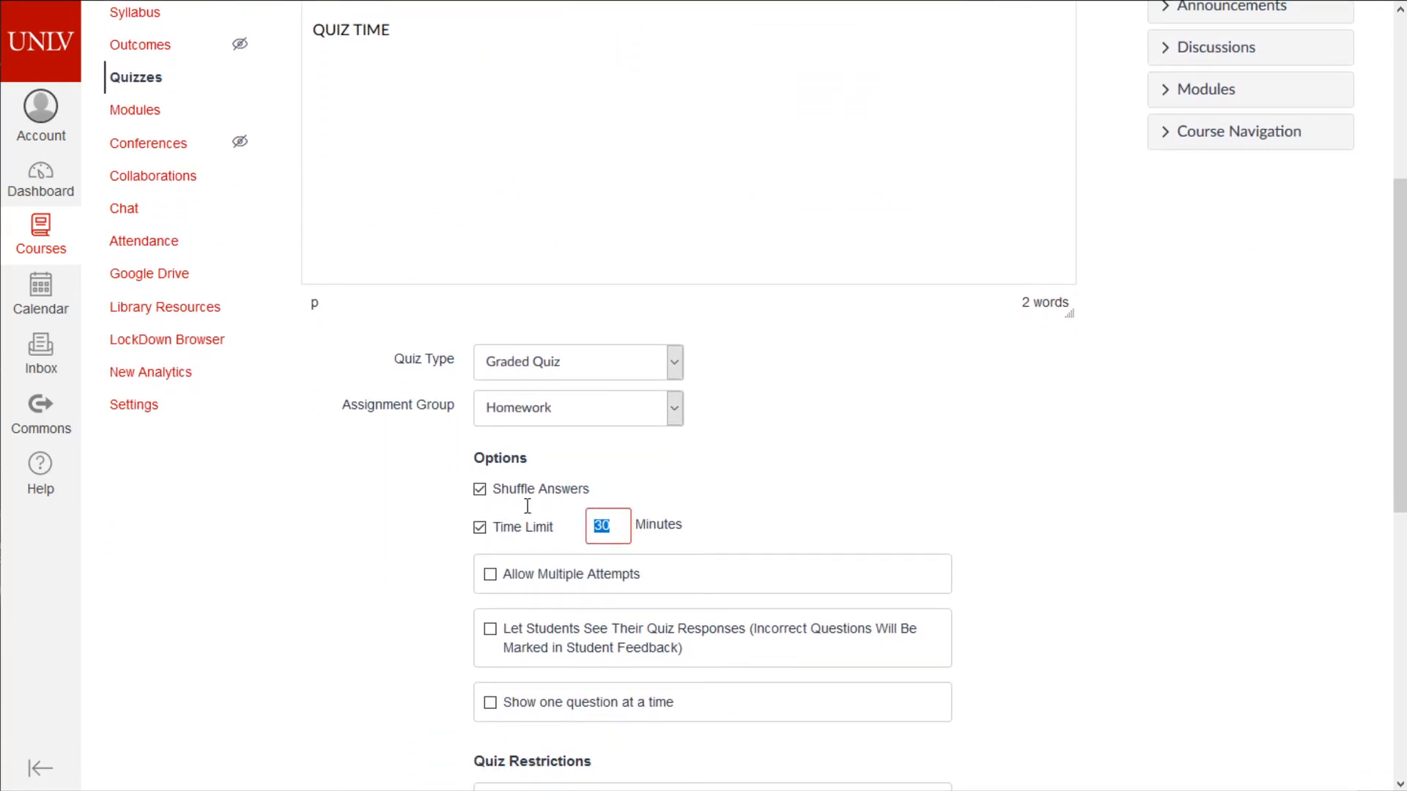
pyautogui.scroll(-5, 626, 542)
pyautogui.scroll(-3, 629, 548)
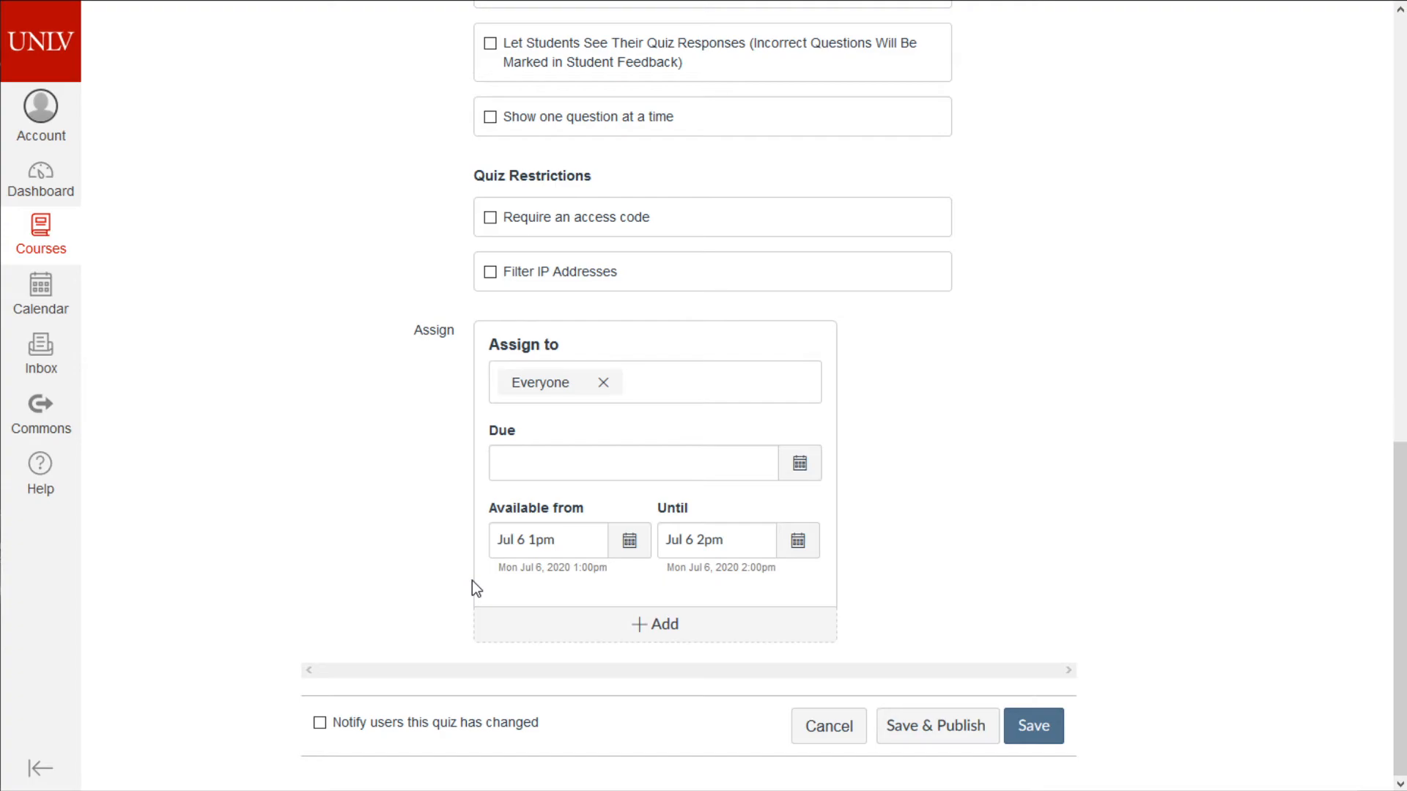
pyautogui.scroll(9, 499, 573)
pyautogui.scroll(-5, 625, 489)
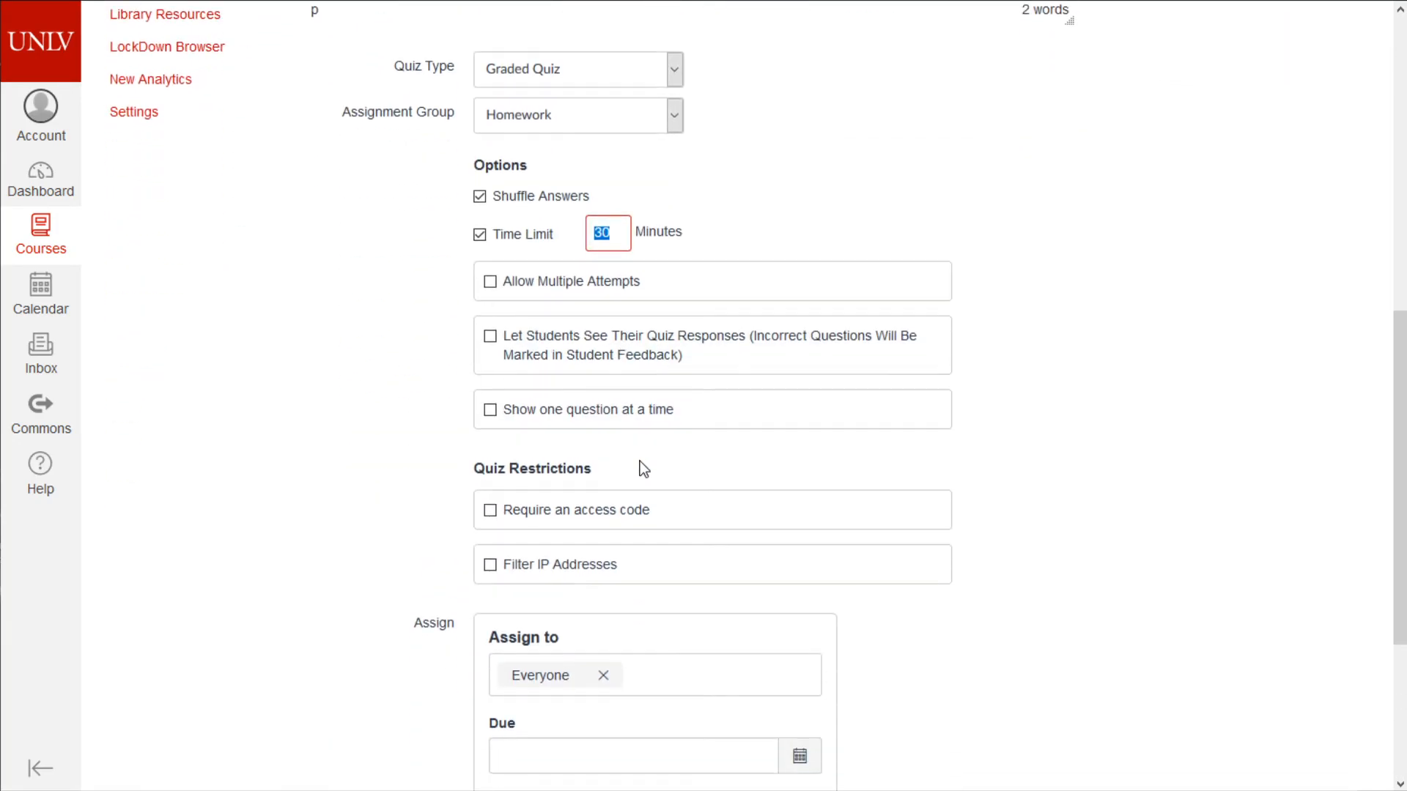
pyautogui.scroll(-4, 640, 461)
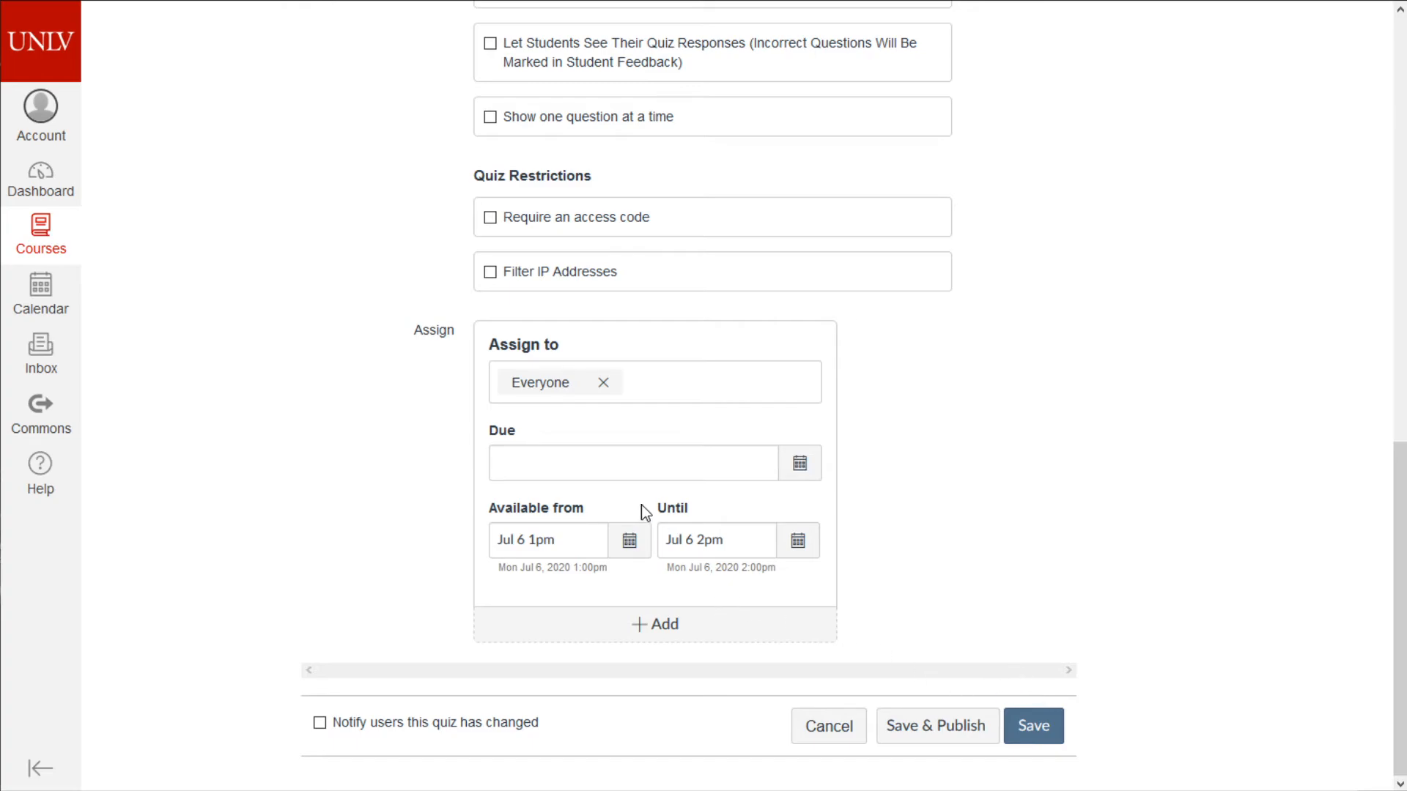
# - Change the Until time to 1:32 pm on Jul 6
pyautogui.click(798, 542)
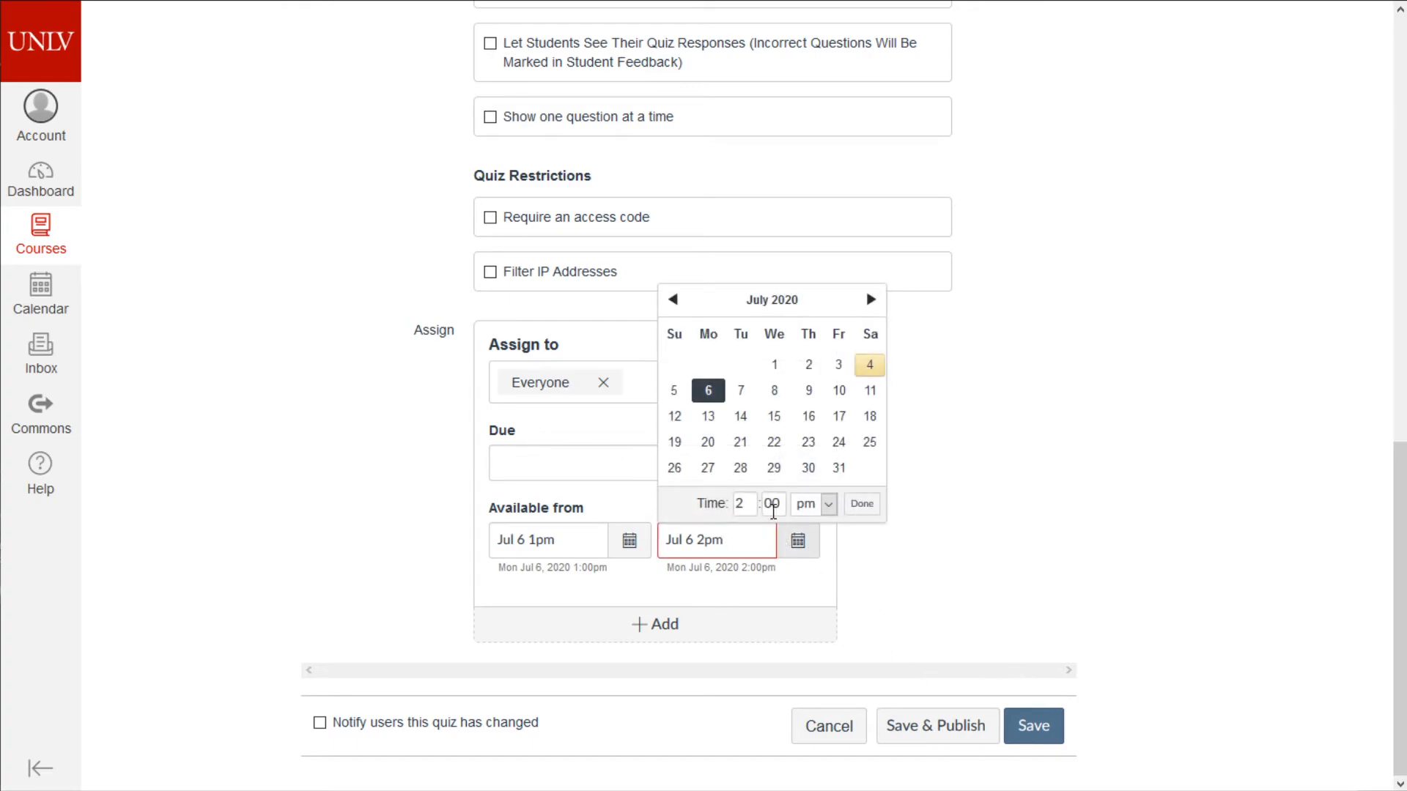
pyautogui.doubleClick(778, 503)
pyautogui.doubleClick(739, 503)
pyautogui.write('1')
pyautogui.doubleClick(778, 503)
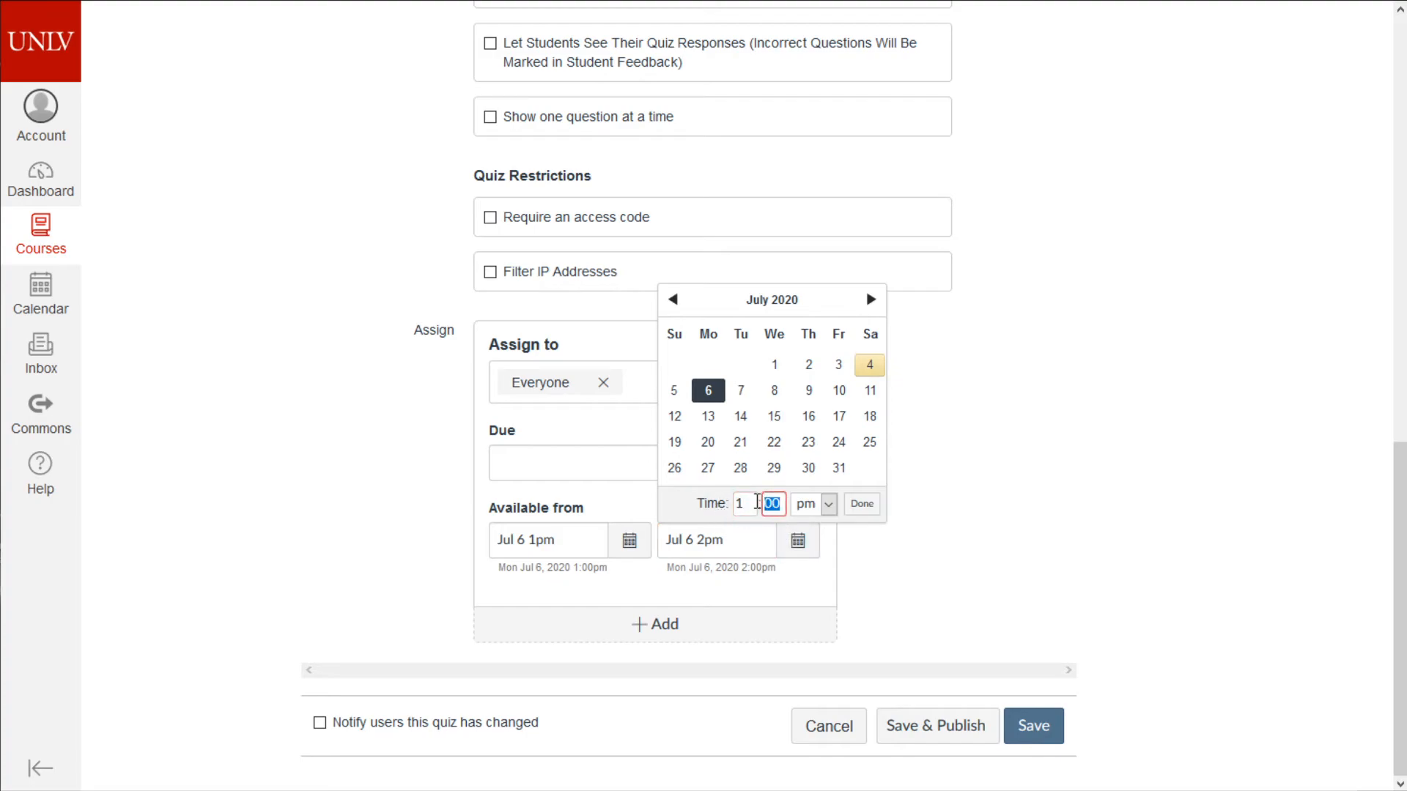
pyautogui.write('02')
pyautogui.moveTo(749, 504)
pyautogui.mouseDown()
pyautogui.moveTo(716, 502)
pyautogui.moveTo(763, 502)
pyautogui.mouseUp()
pyautogui.write('1:32')
pyautogui.click(862, 504)
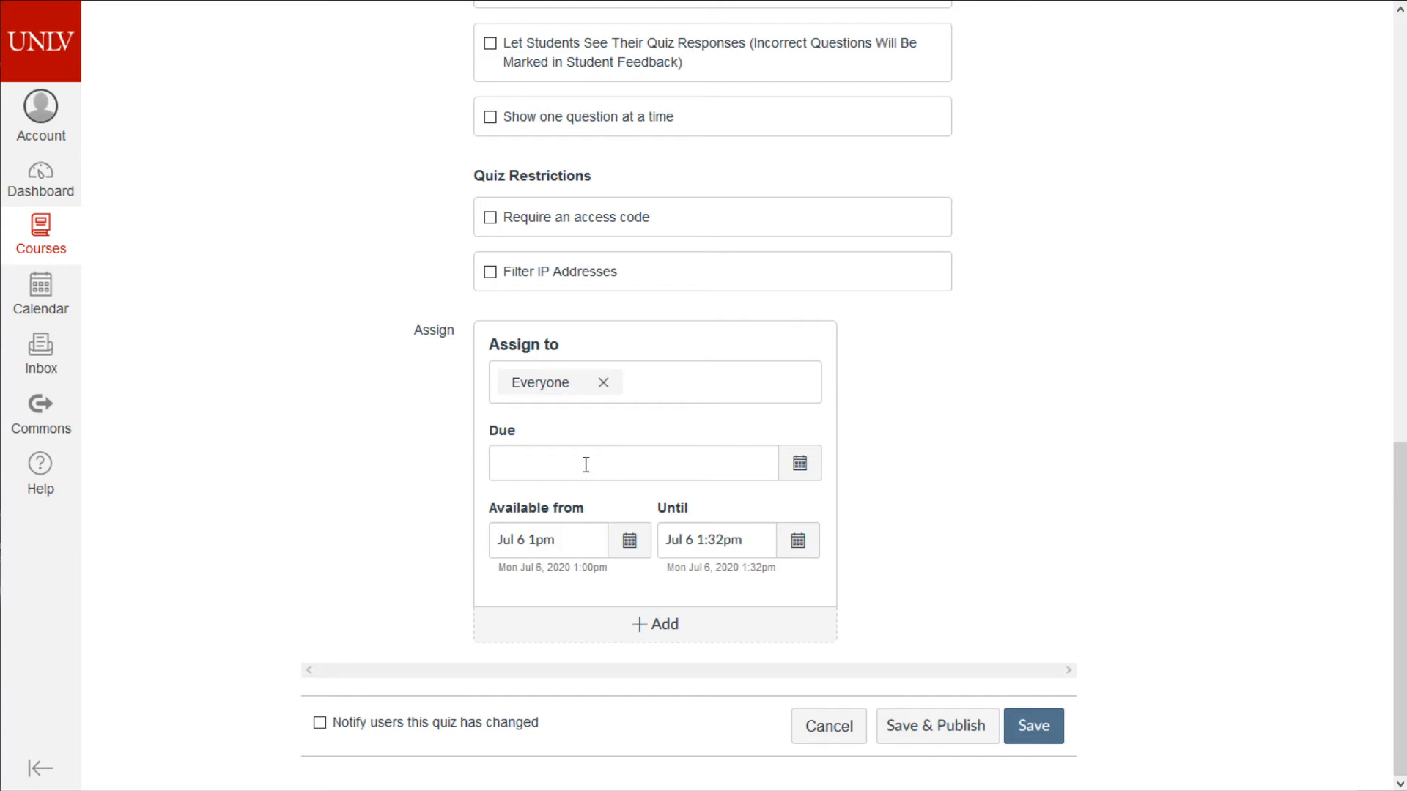
# - Copy the Until date into the empty Due field, making it Jul 6 1:32pm
pyautogui.click(663, 473)
pyautogui.click(757, 540)
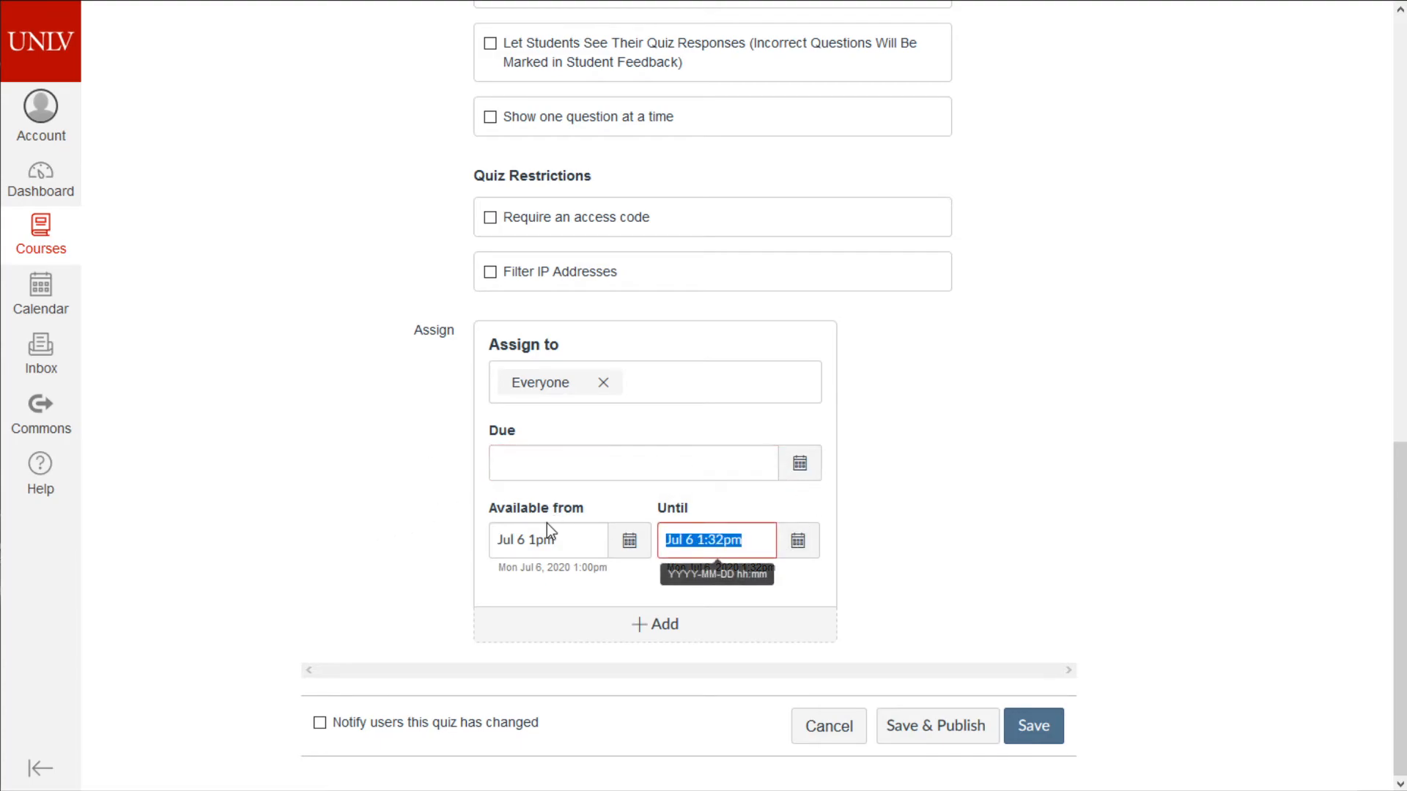
pyautogui.hotkey('ctrl', 'c')
pyautogui.click(700, 473)
pyautogui.hotkey('ctrl', 'v')
pyautogui.click(1011, 535)
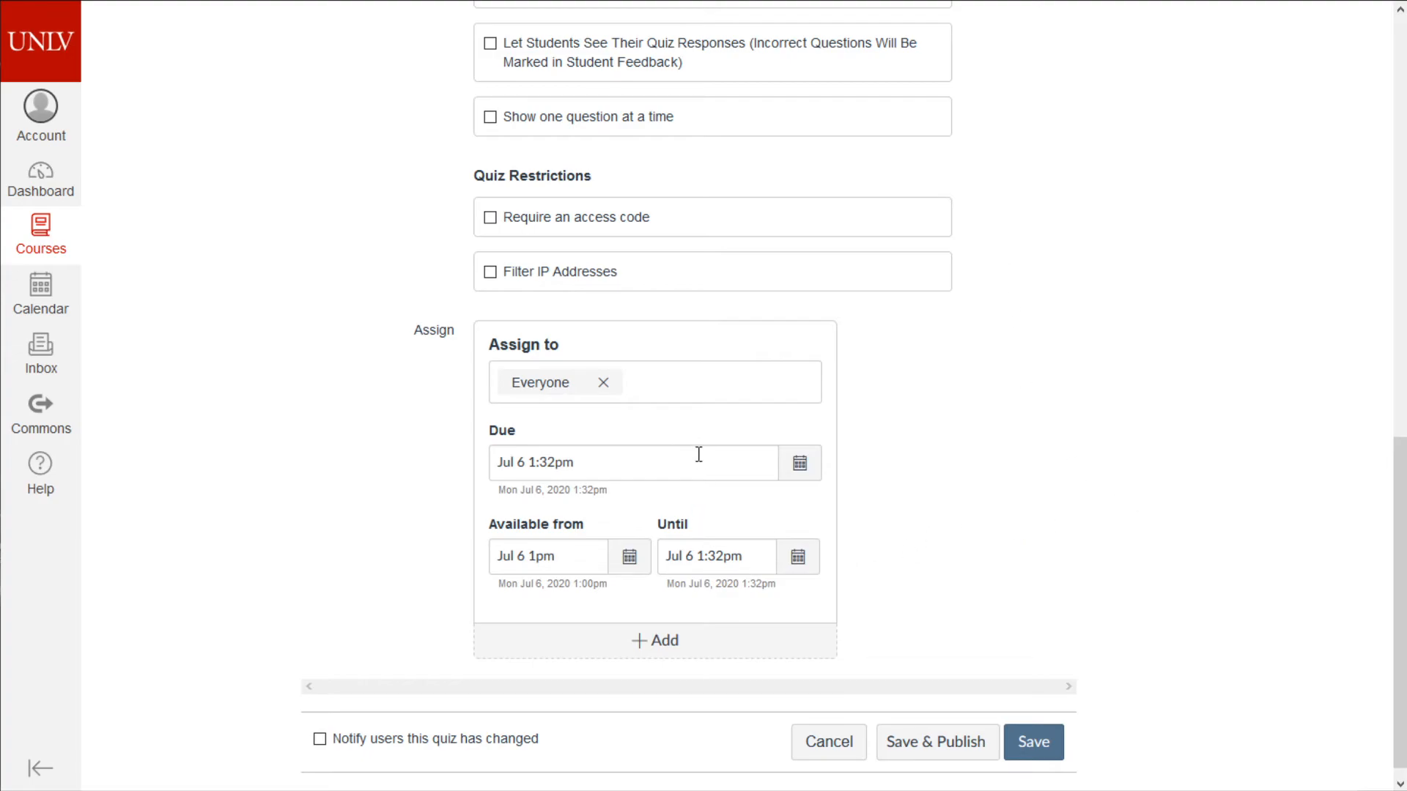
# - Save Basic Programming Quiz 1's updated settings
pyautogui.scroll(3, 1068, 718)
pyautogui.scroll(10, 1068, 719)
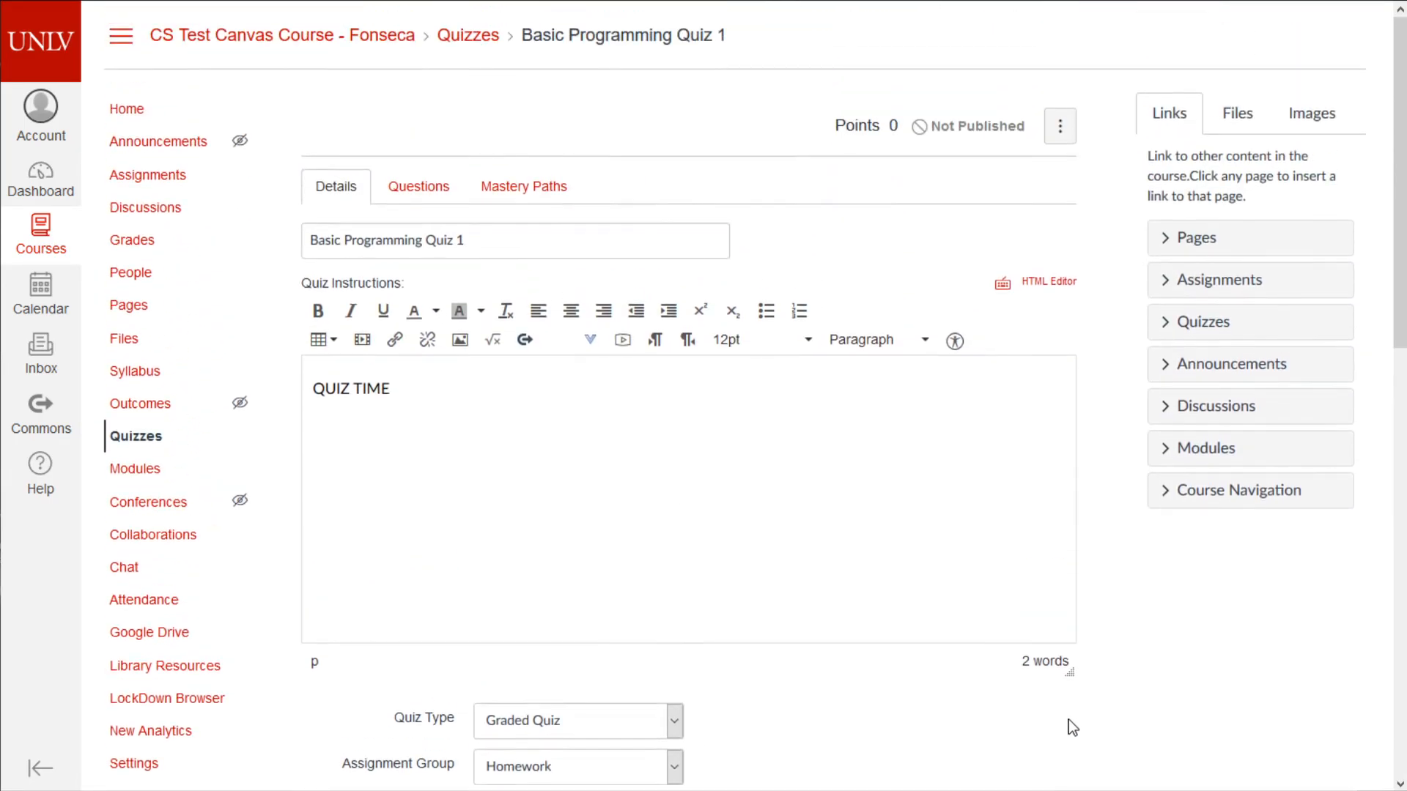
pyautogui.scroll(-20, 1121, 740)
pyautogui.click(1047, 720)
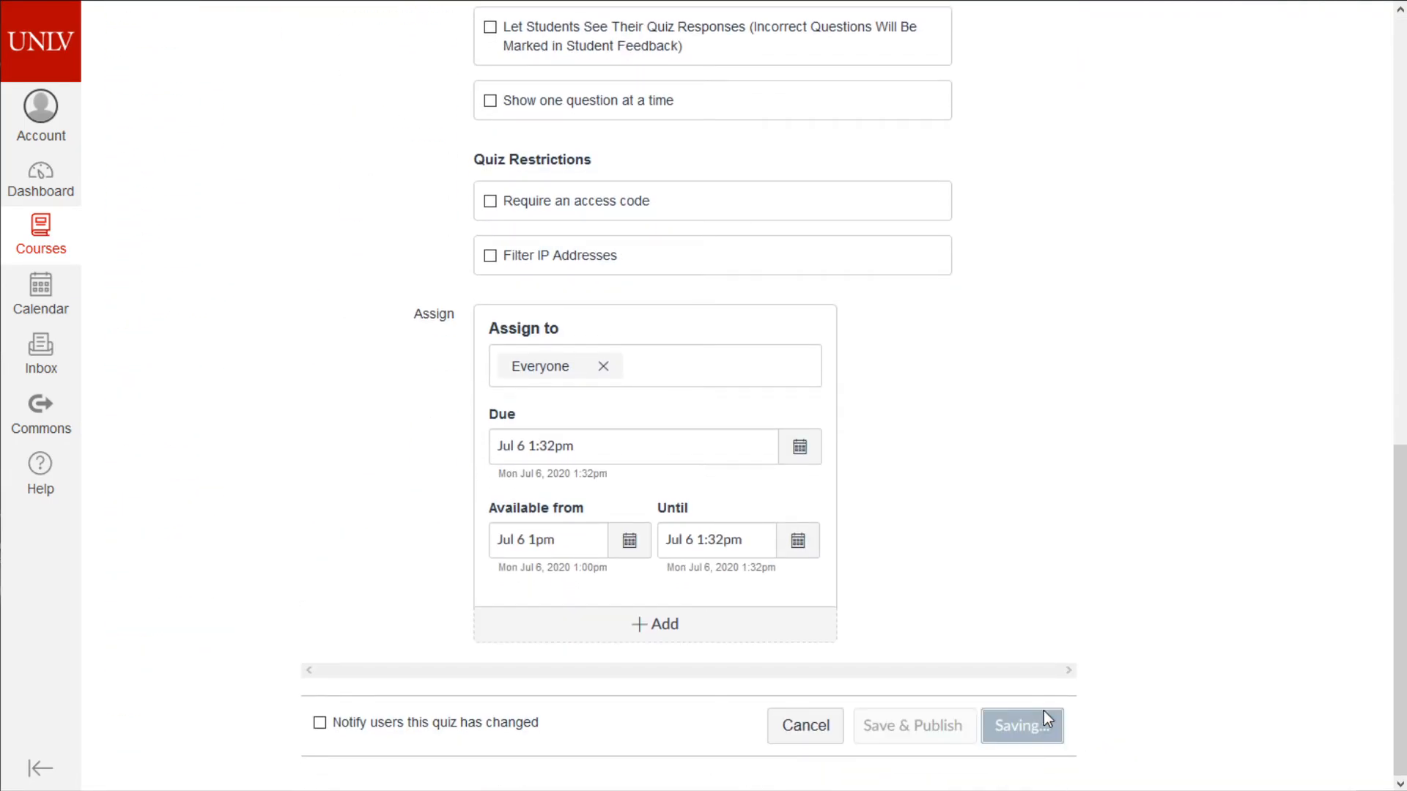
# - Reopen the quiz and add a new Multiple Choice question, selecting its point value
pyautogui.click(1040, 123)
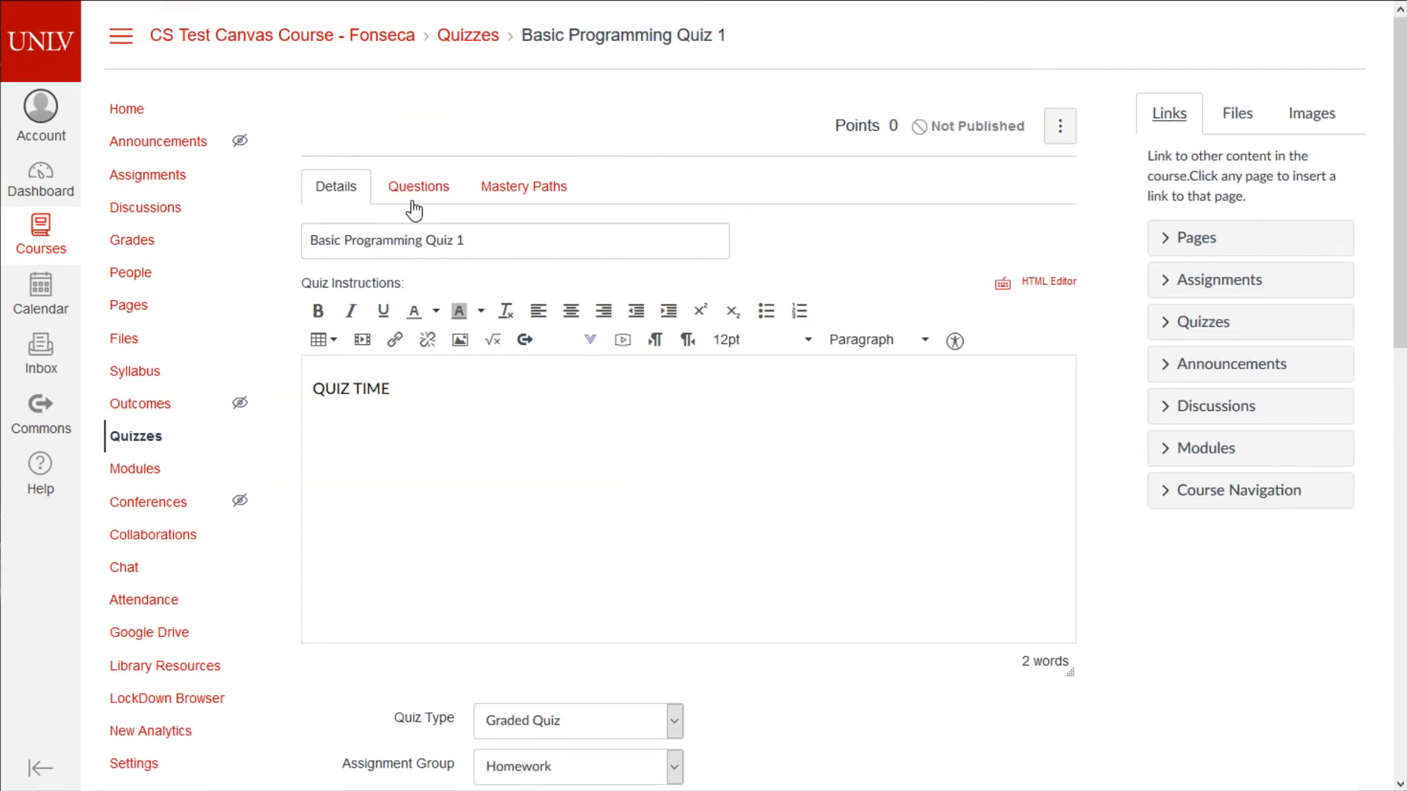
pyautogui.click(414, 192)
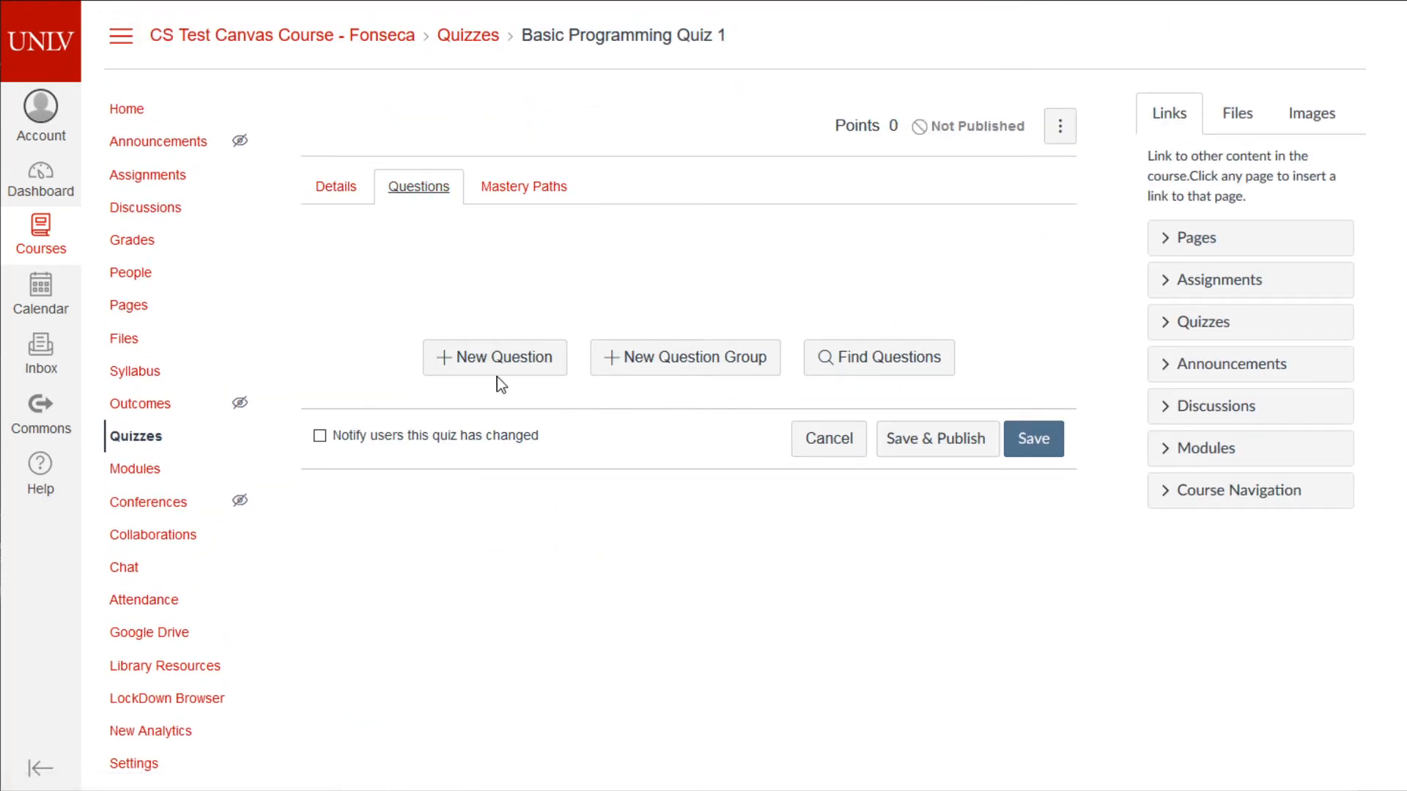
pyautogui.click(535, 367)
pyautogui.scroll(1, 645, 367)
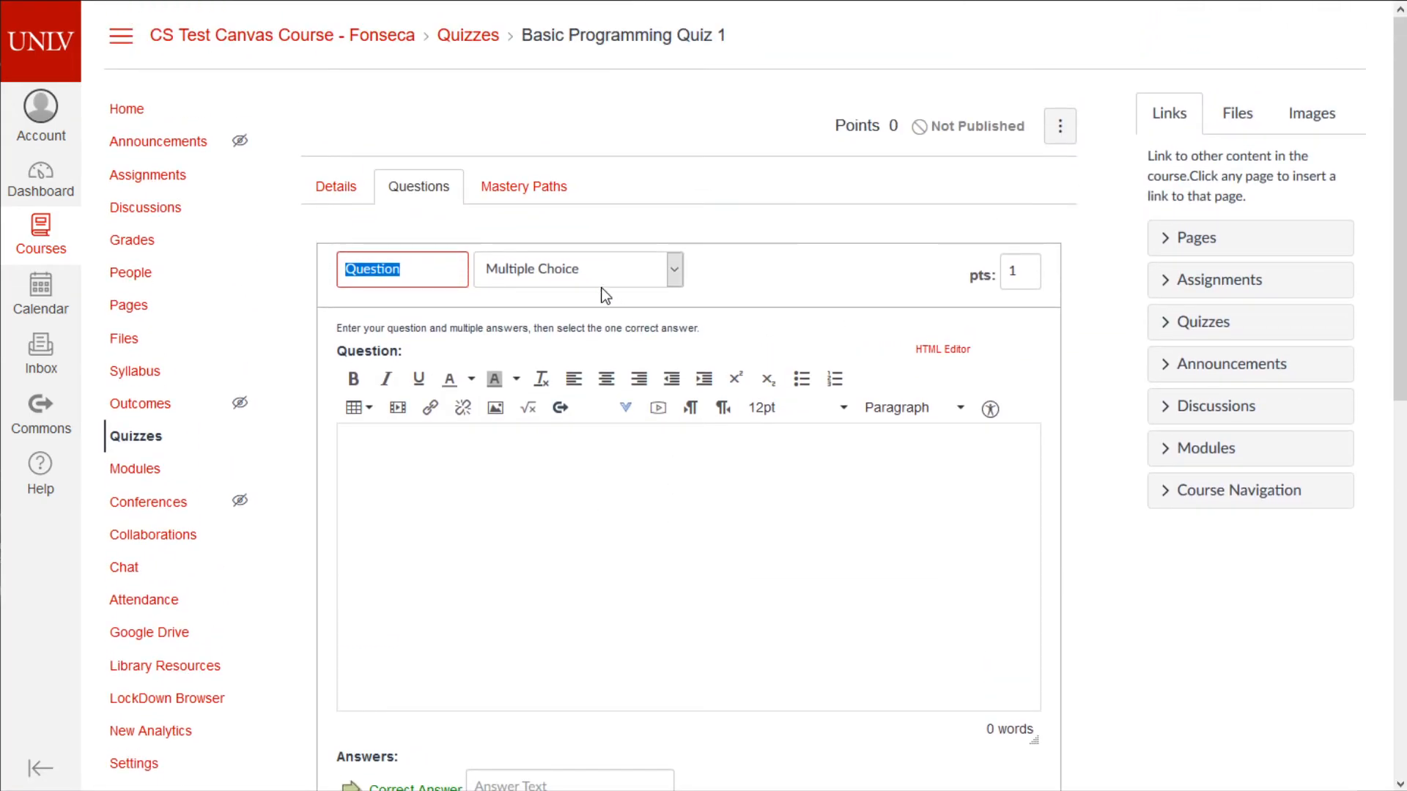
pyautogui.click(601, 285)
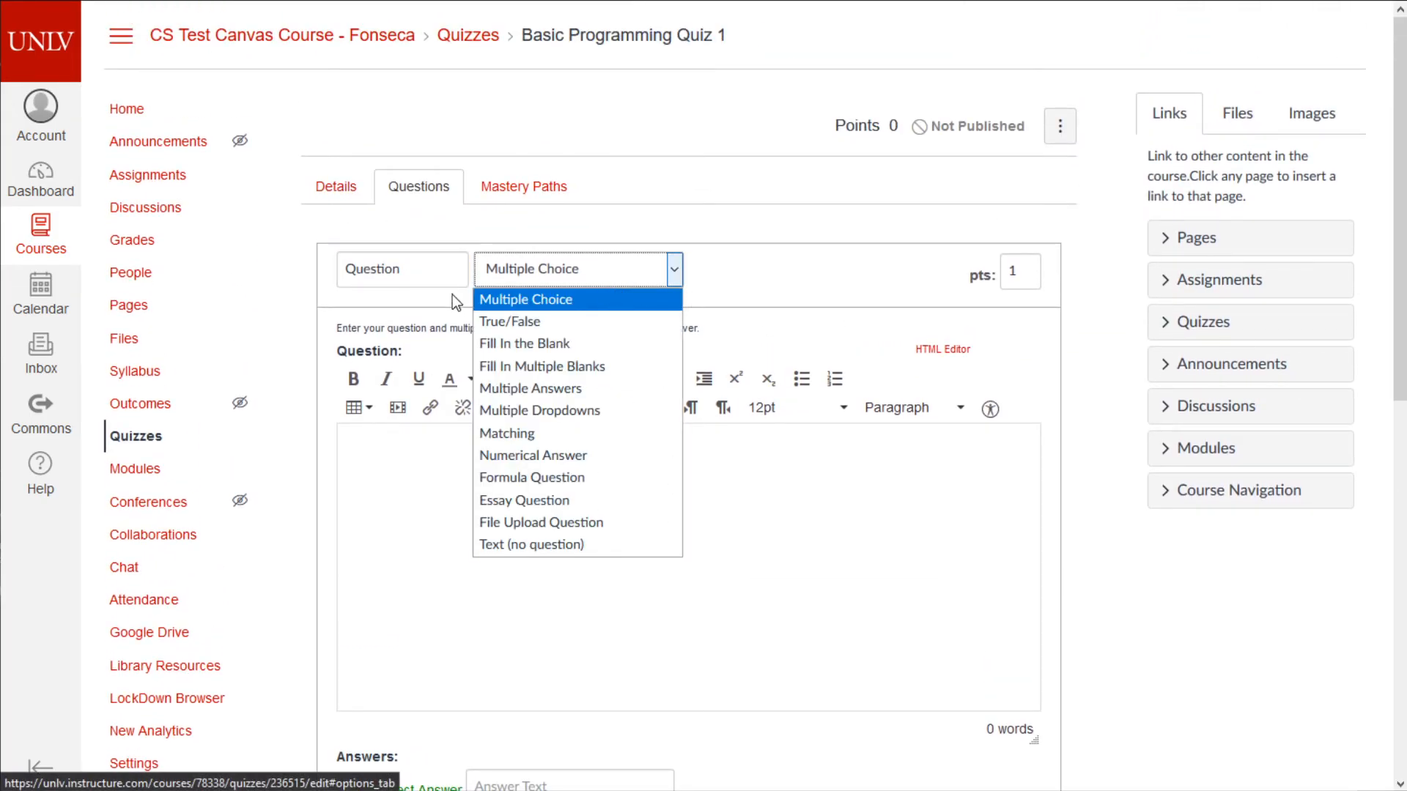
pyautogui.click(385, 269)
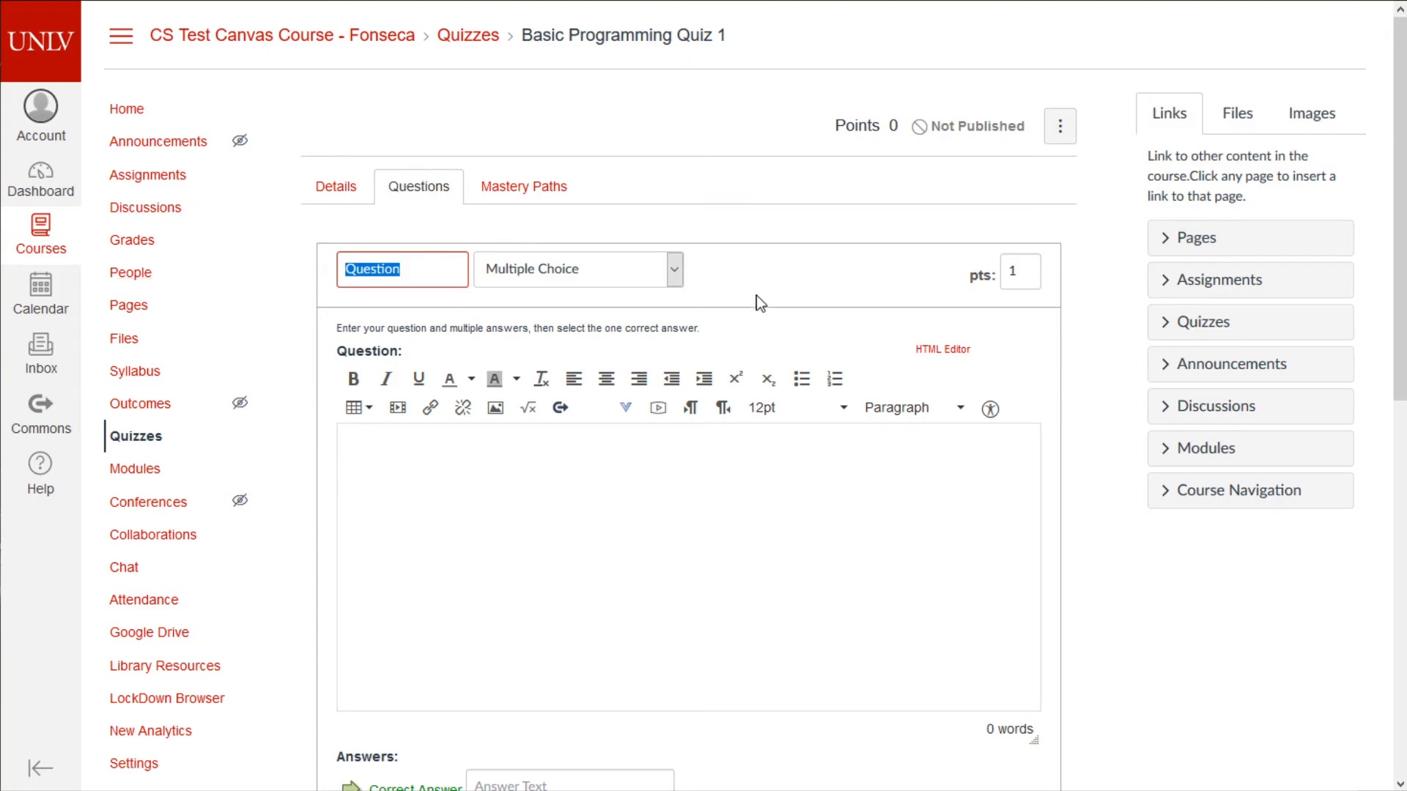
pyautogui.click(1025, 277)
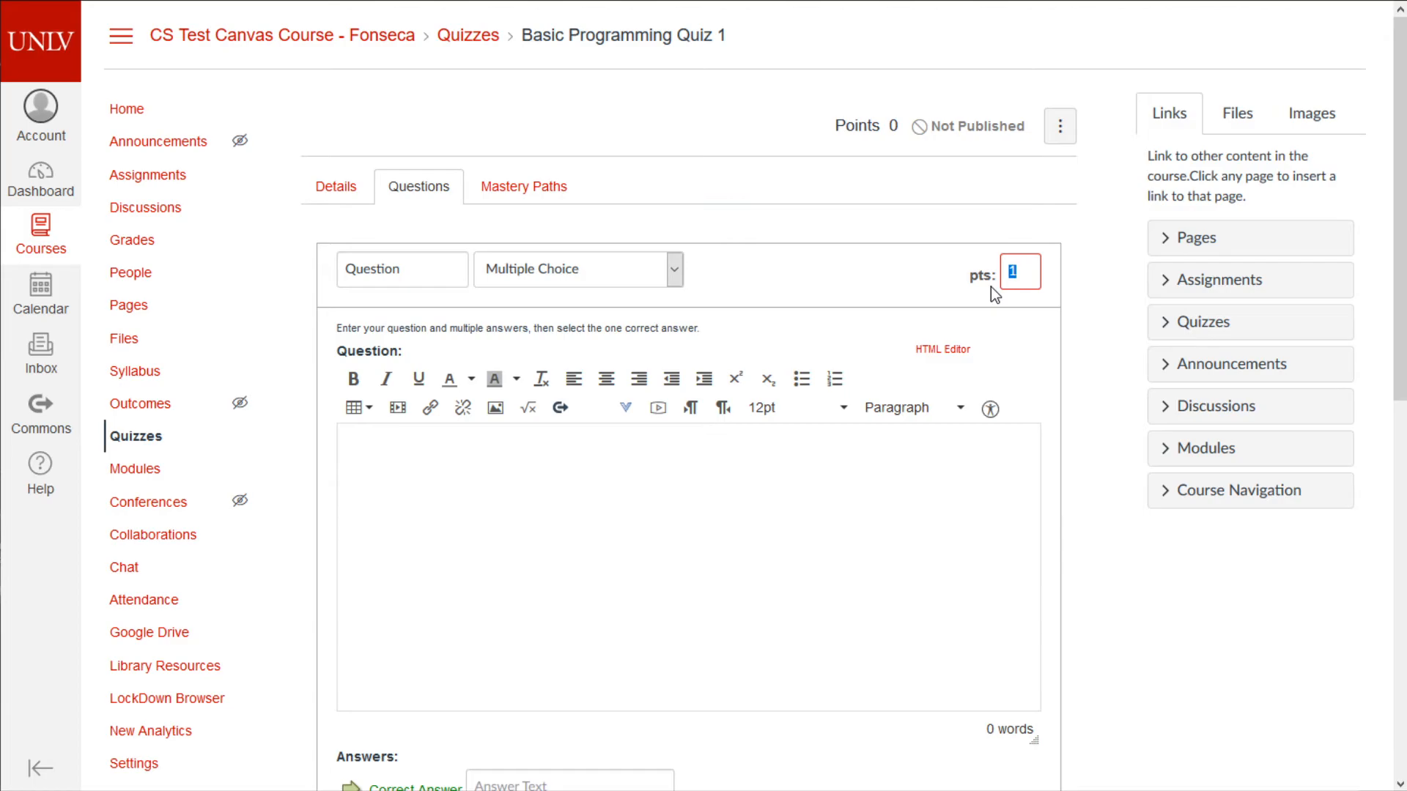
# - Make it a 2-point multiple choice question reading 'WHICH LANGUAGE IS COOLER?'
pyautogui.write('2')
pyautogui.click(833, 615)
pyautogui.click(574, 278)
pyautogui.click(573, 279)
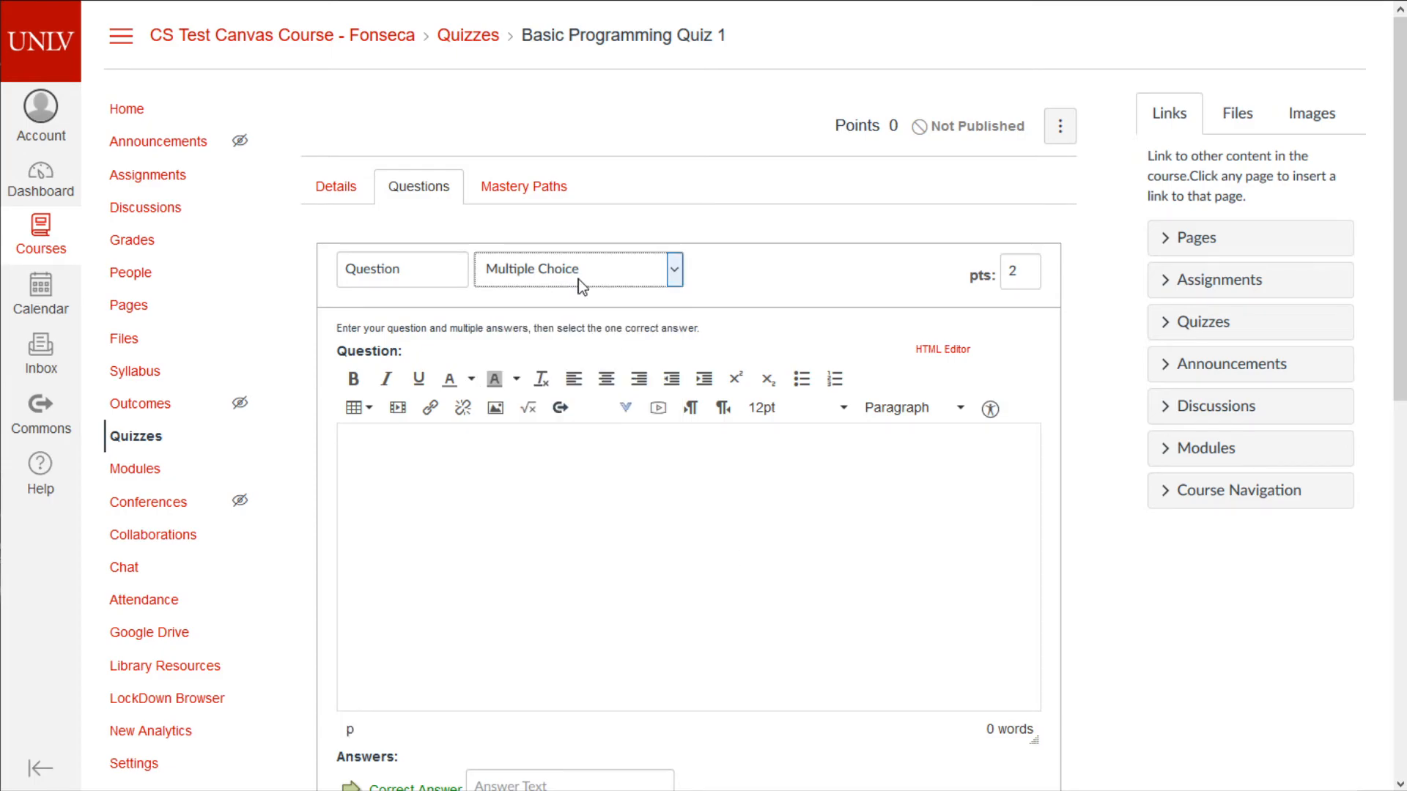
pyautogui.scroll(-4, 578, 525)
pyautogui.write('WHICH LANGUAGE IS COOLER?')
pyautogui.press('Tab')
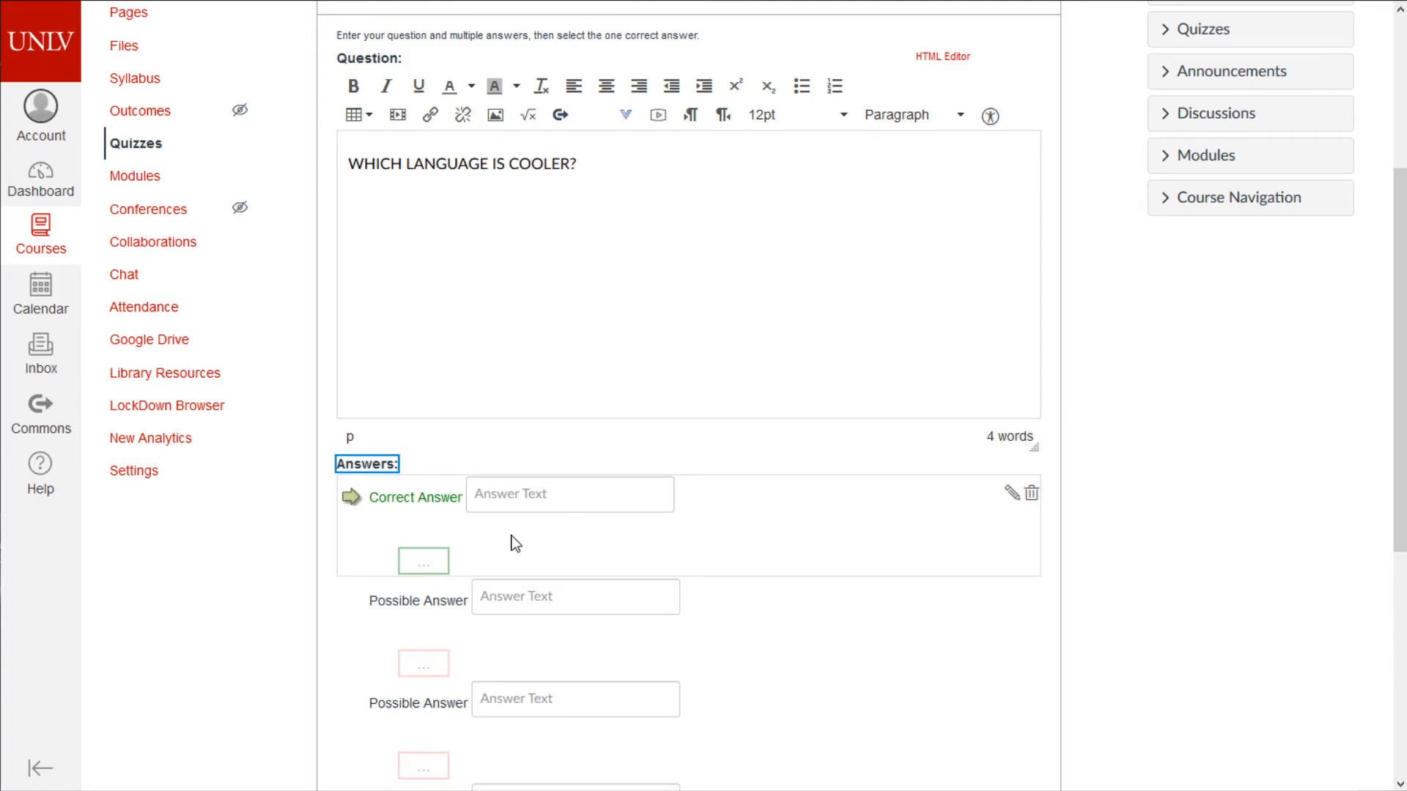
# - Enter C++ and Python as the first two answers
pyautogui.click(548, 504)
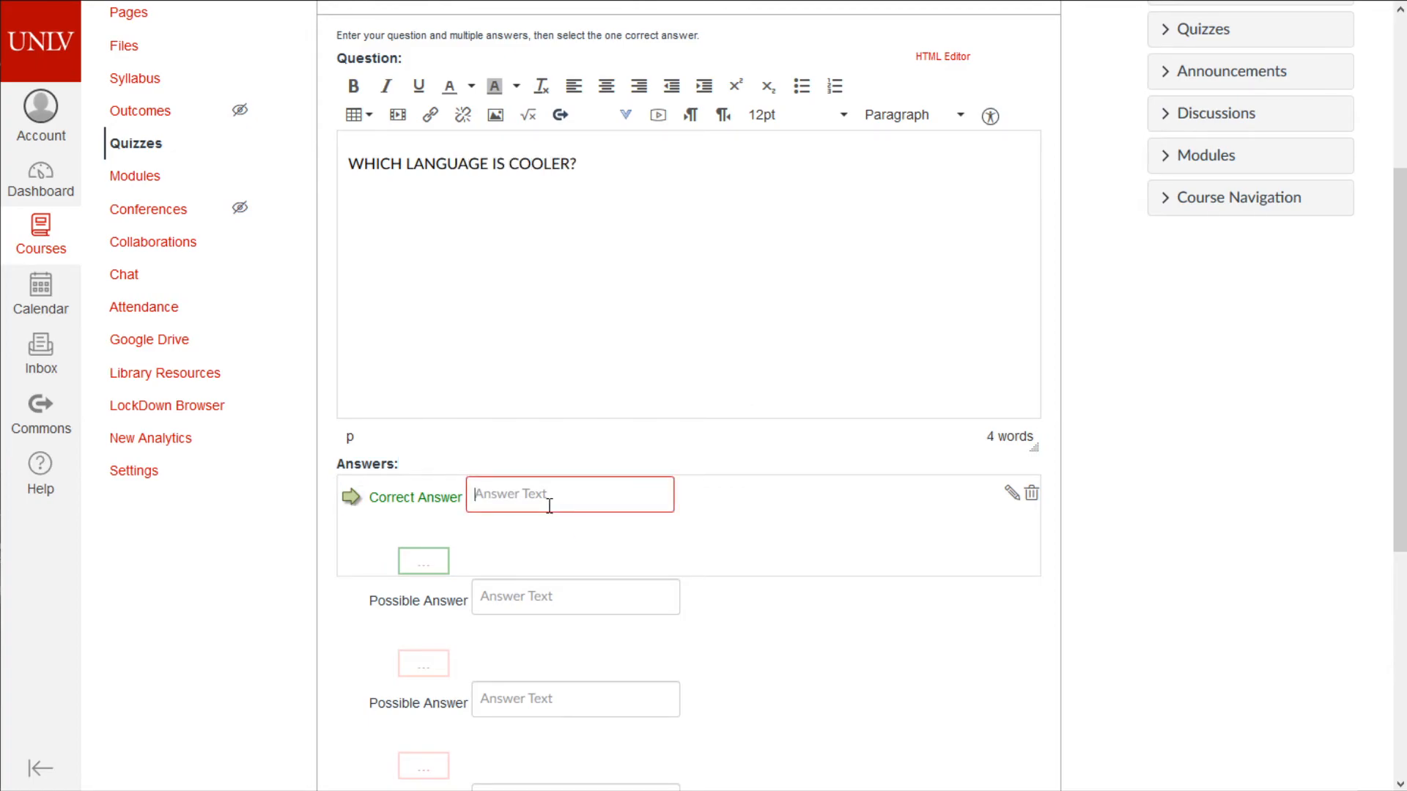
pyautogui.write('C++')
pyautogui.press('Tab')
pyautogui.press('Tab')
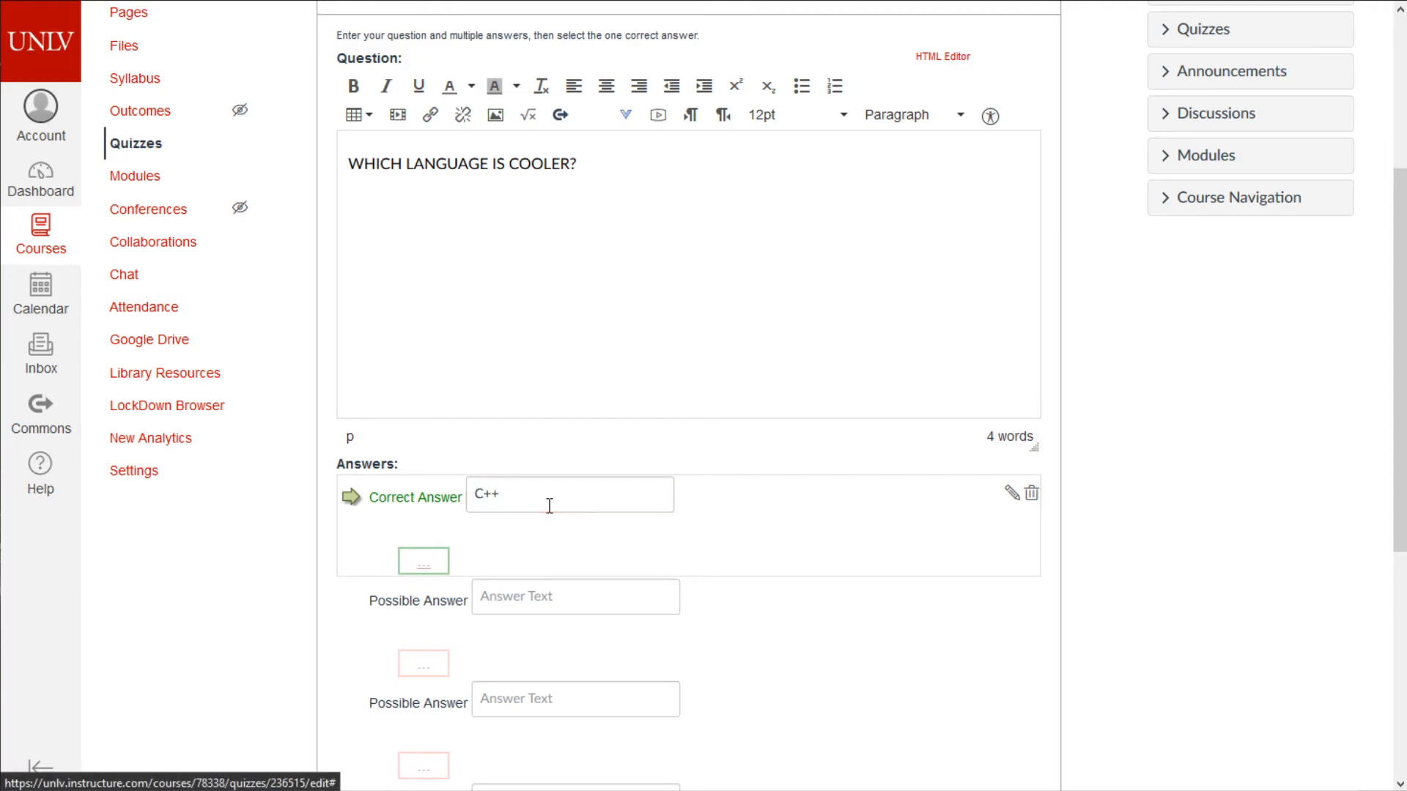
pyautogui.click(492, 597)
pyautogui.write('Python')
# - Add Java and C# as the remaining two answers
pyautogui.click(539, 693)
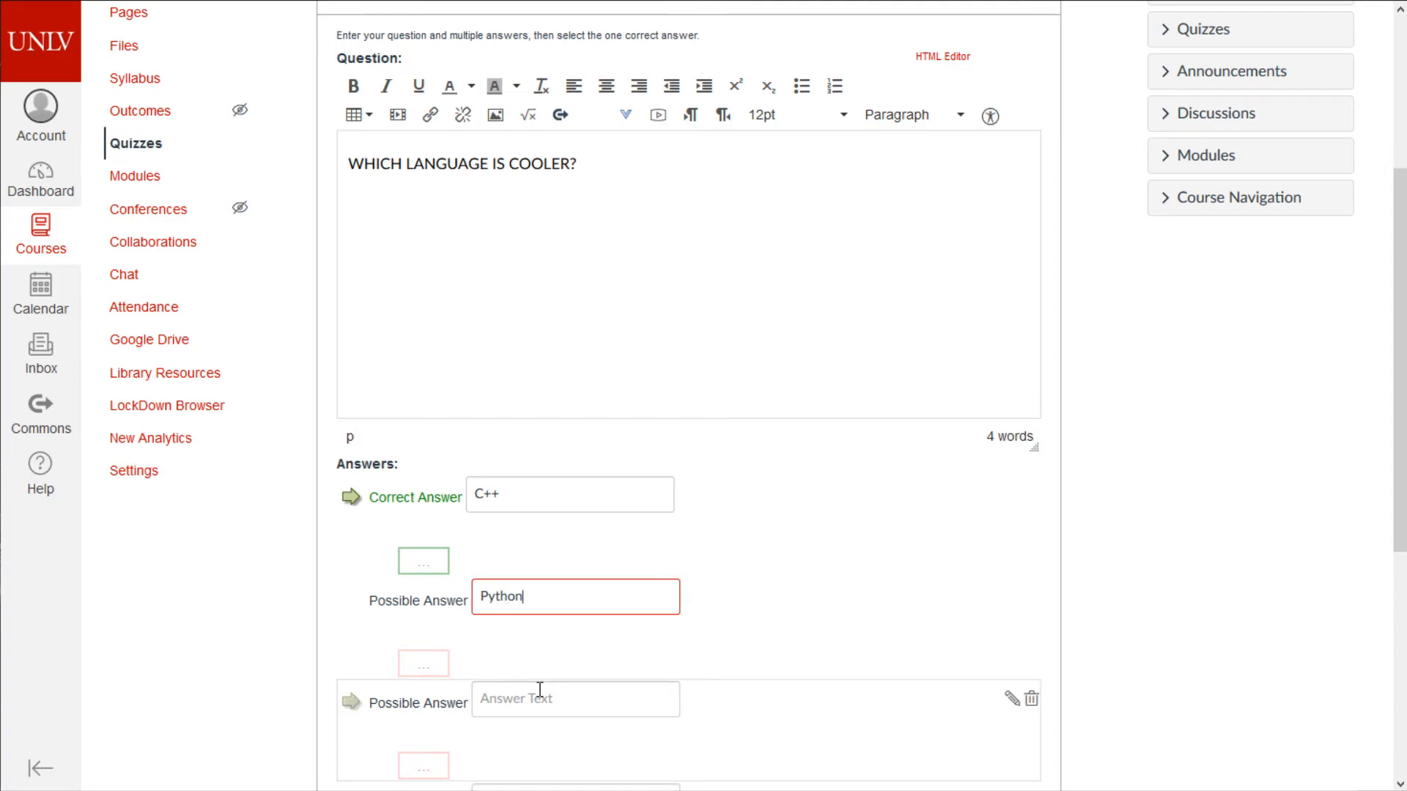
pyautogui.write('Jaca')
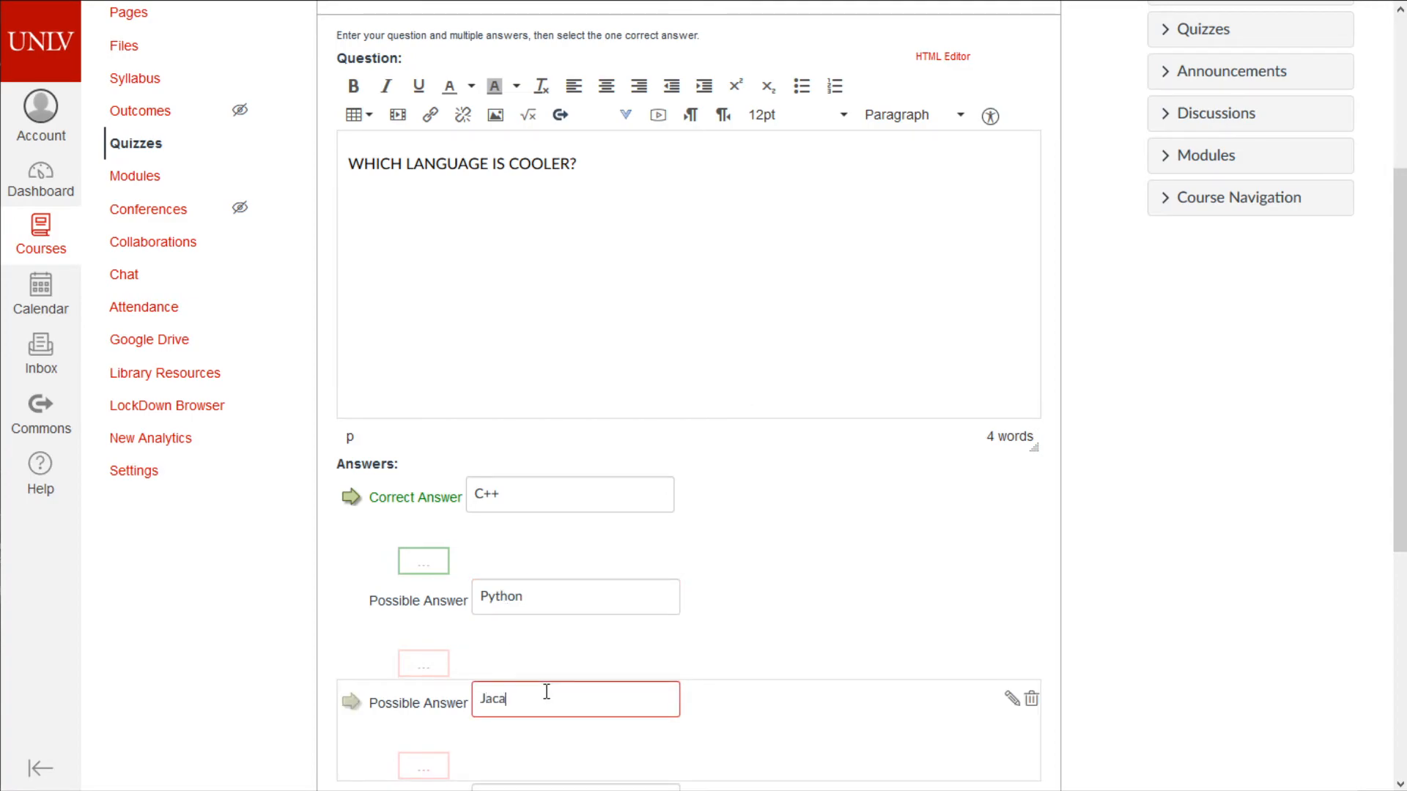
pyautogui.scroll(-2, 546, 691)
pyautogui.press('BackSpace')
pyautogui.press('BackSpace')
pyautogui.write('va')
pyautogui.click(653, 603)
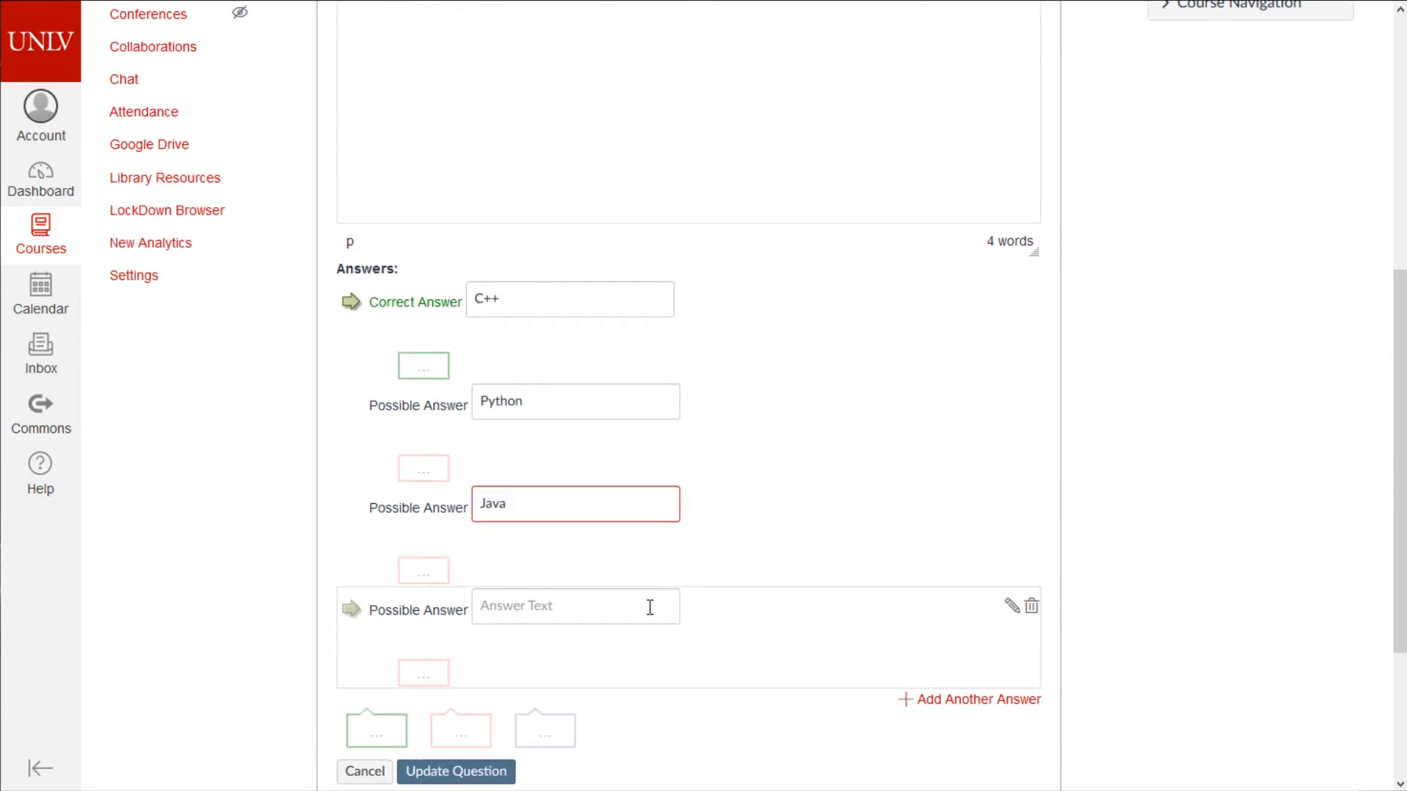
pyautogui.write('C$')
pyautogui.press('BackSpace')
pyautogui.write('#')
pyautogui.click(1202, 367)
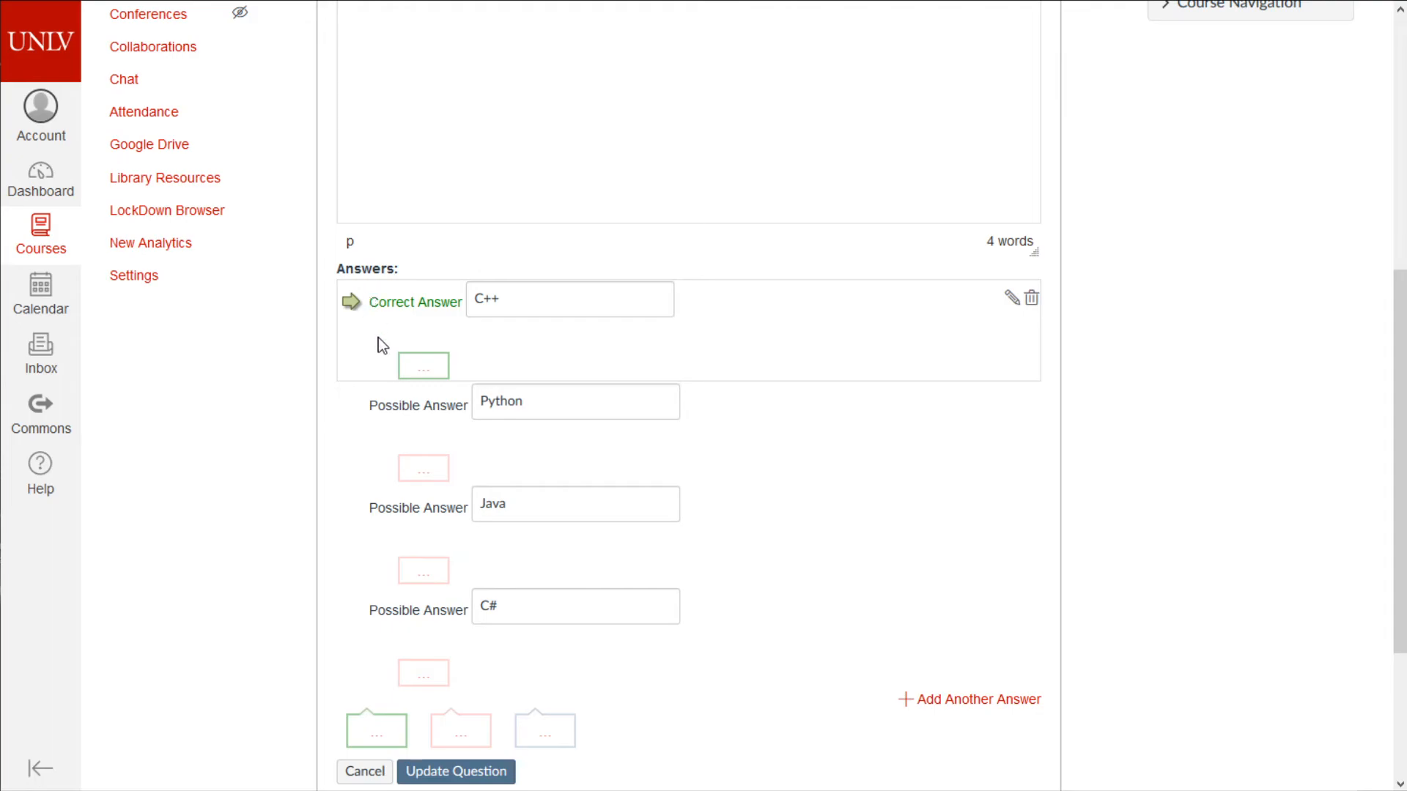
# - Mark Python as the correct answer and save the question
pyautogui.click(353, 404)
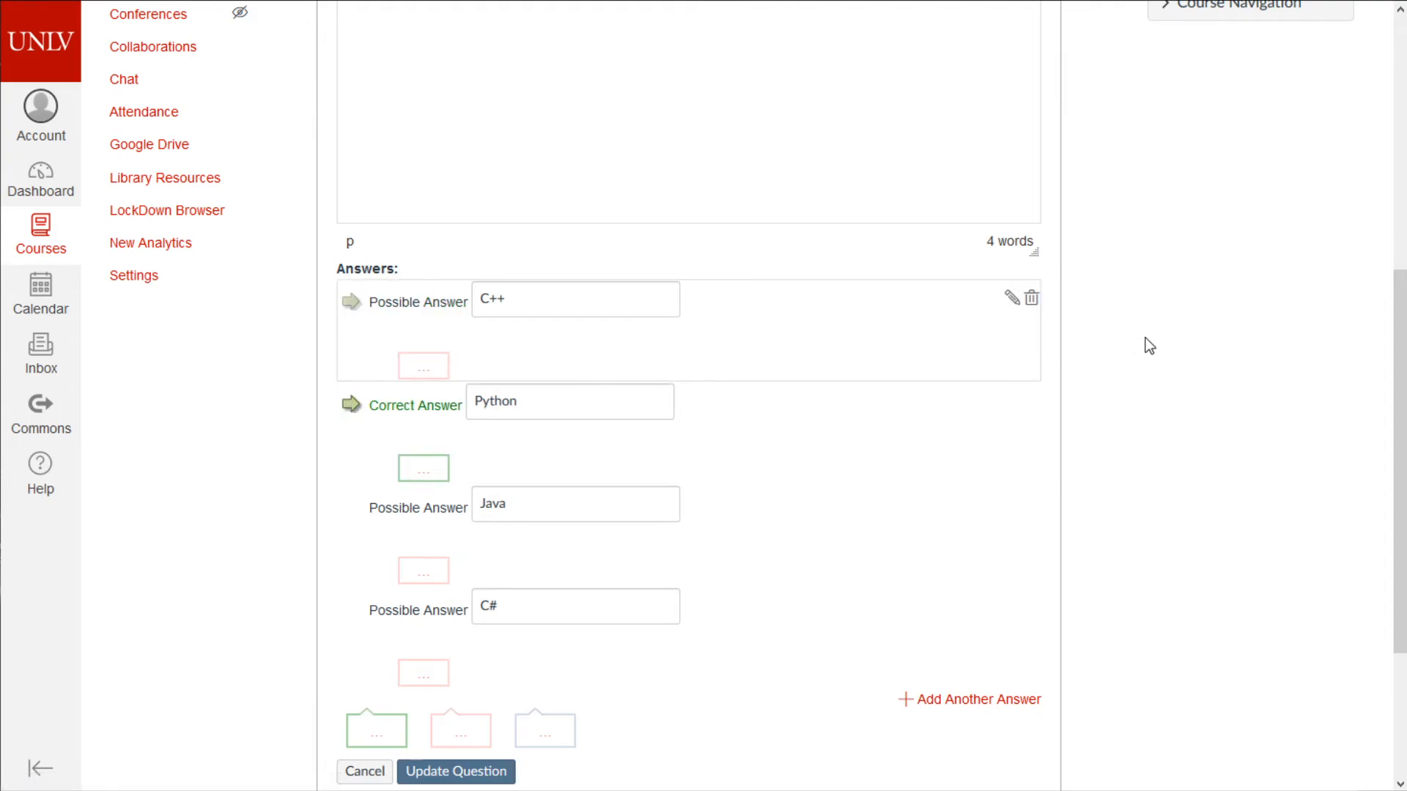
pyautogui.scroll(-1, 1149, 346)
pyautogui.click(349, 205)
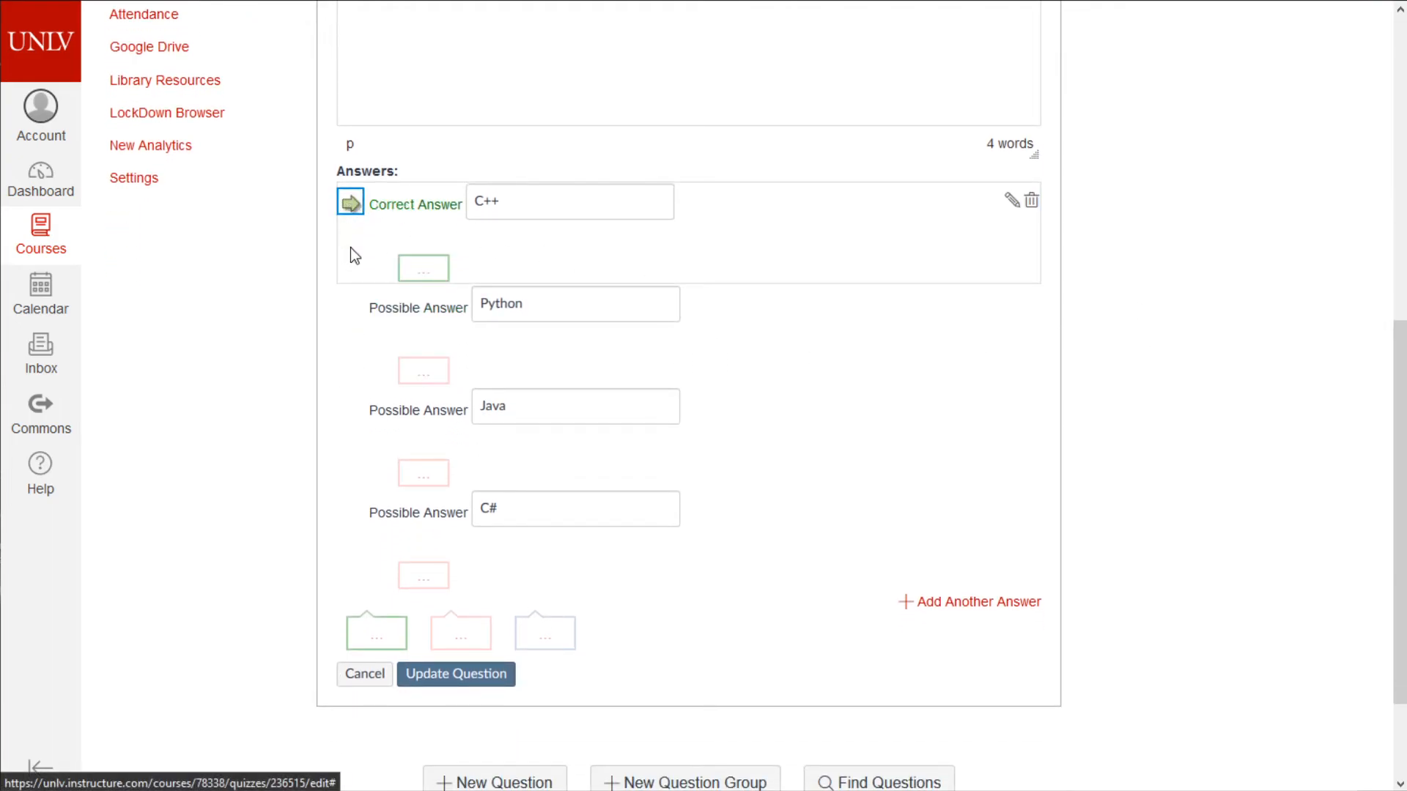
pyautogui.click(351, 308)
pyautogui.scroll(-2, 974, 396)
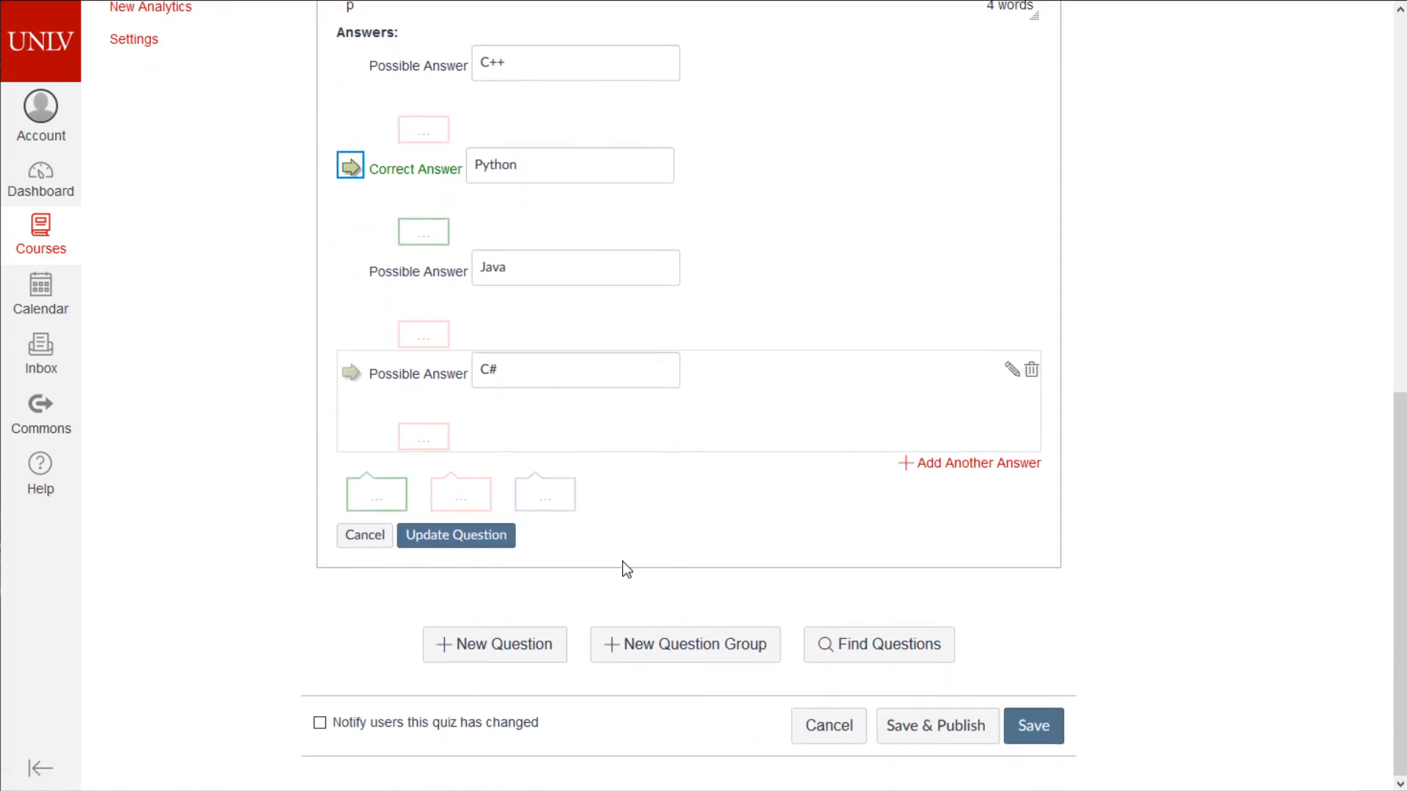
pyautogui.click(499, 546)
# - Reopen the language question to review it, then save it again
pyautogui.moveTo(974, 363)
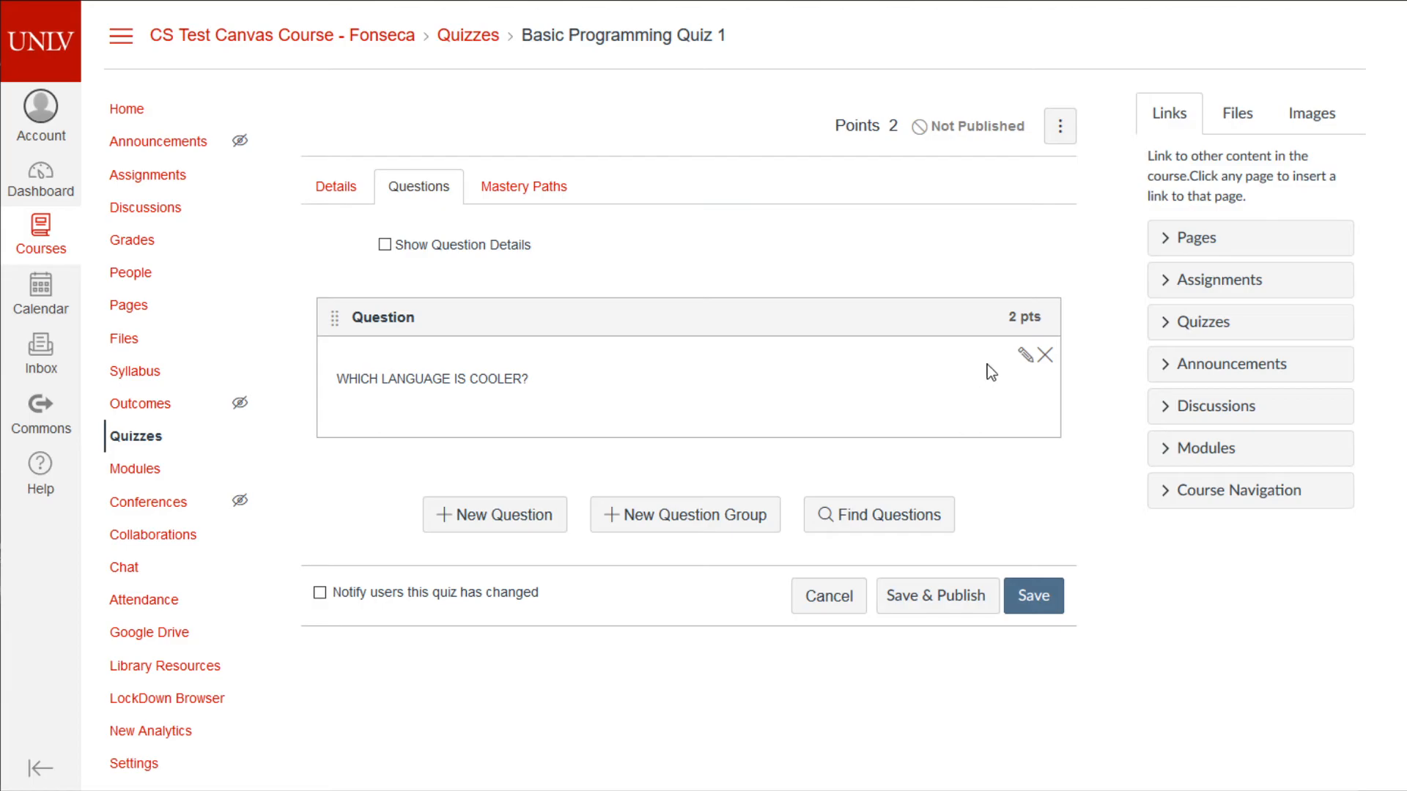
pyautogui.click(1027, 354)
pyautogui.scroll(-4, 1010, 437)
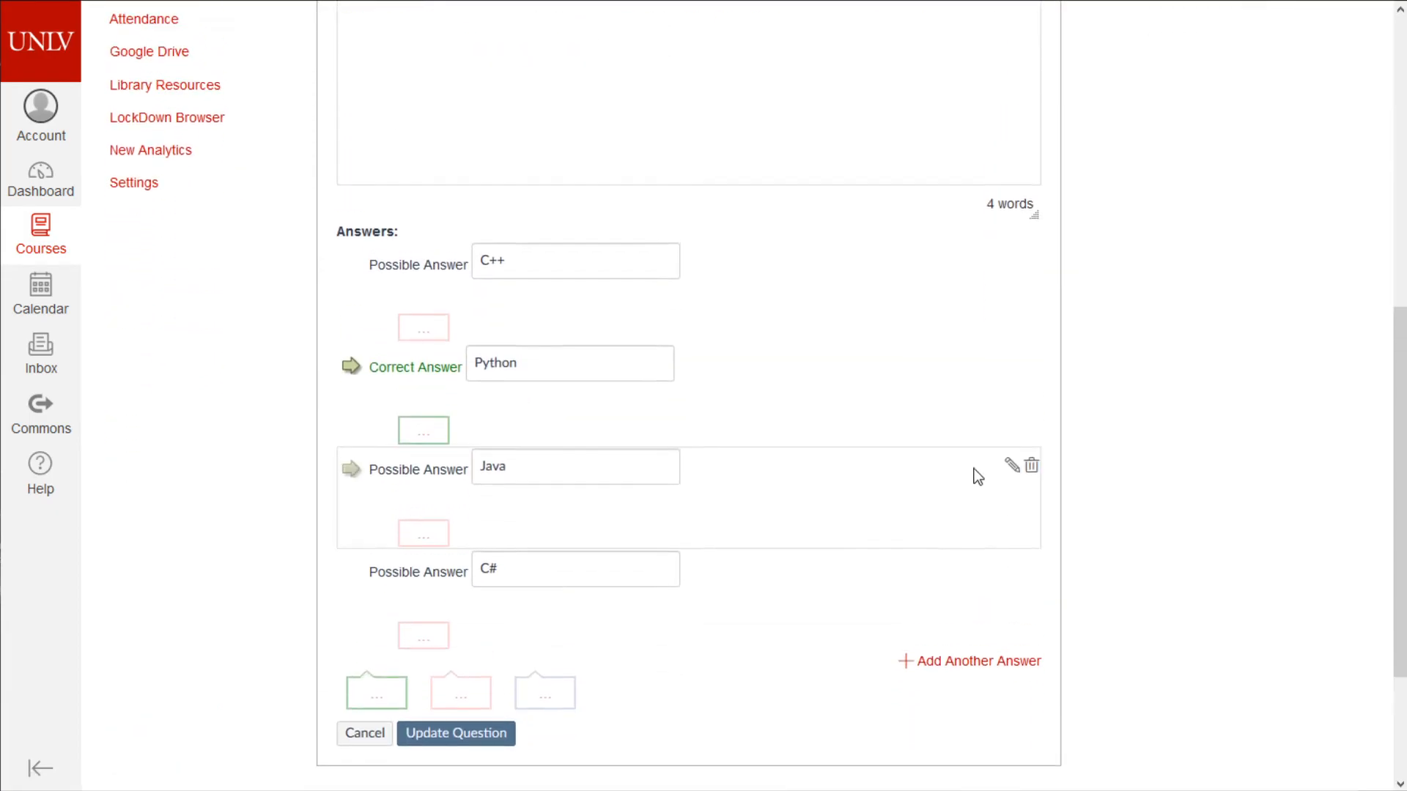
pyautogui.scroll(5, 977, 475)
pyautogui.scroll(-7, 835, 528)
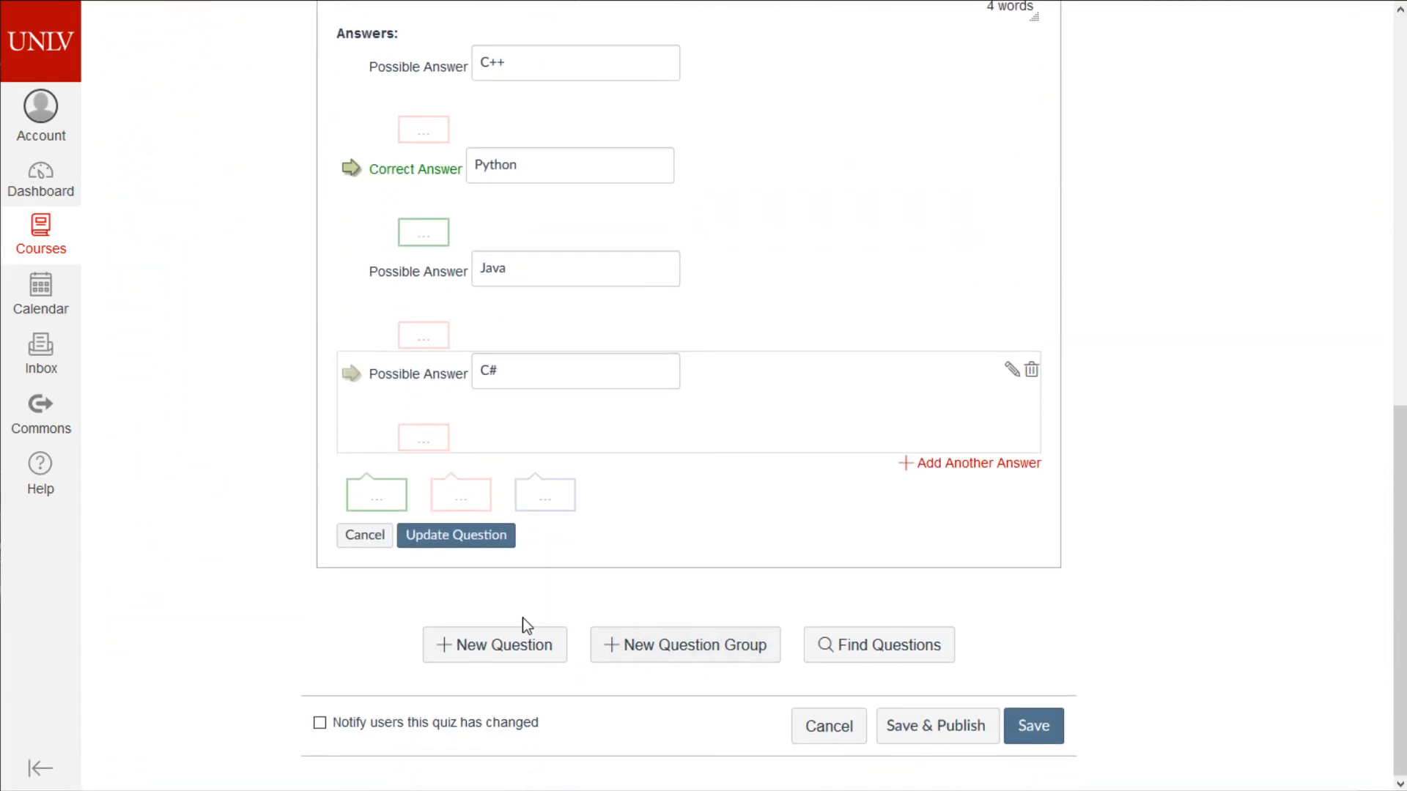
pyautogui.click(487, 546)
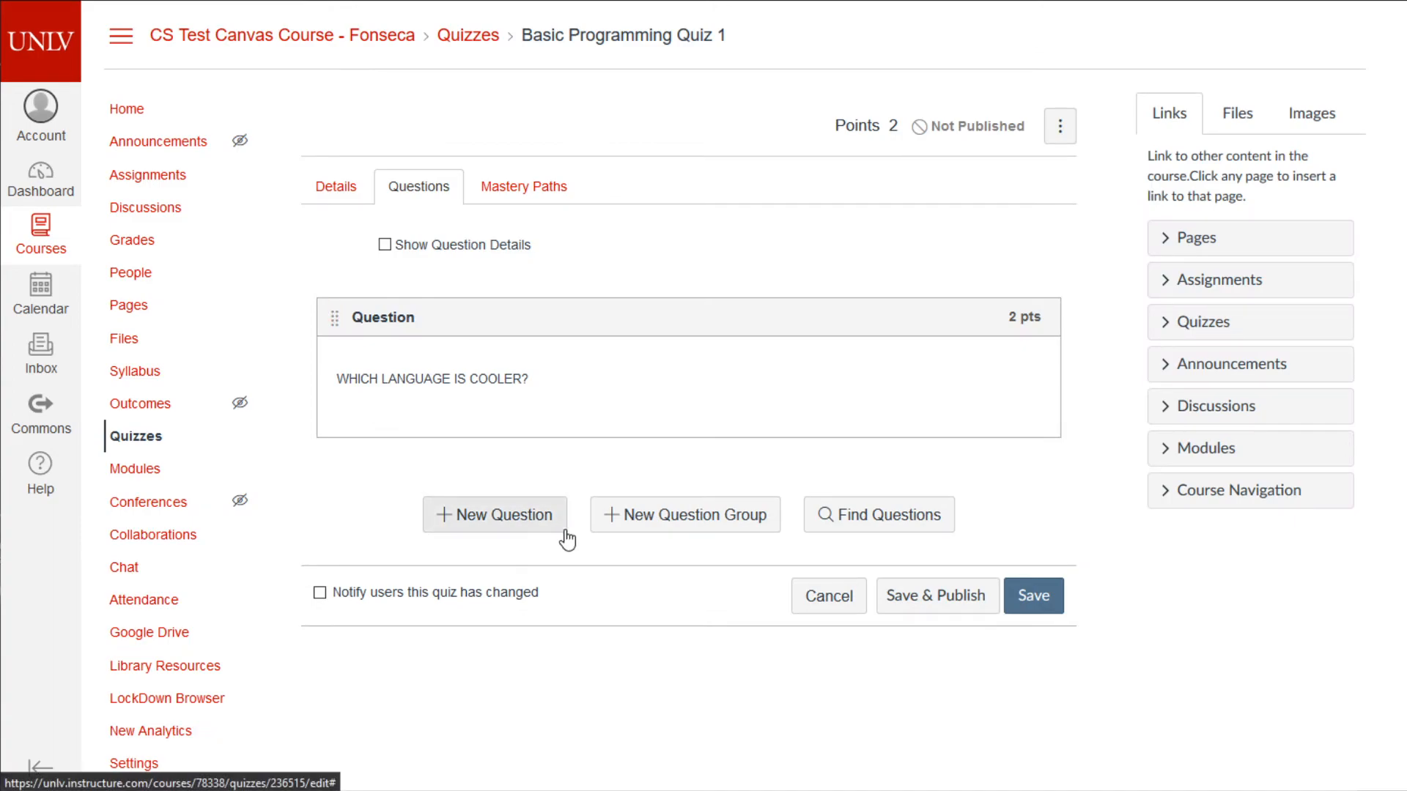
pyautogui.moveTo(829, 364)
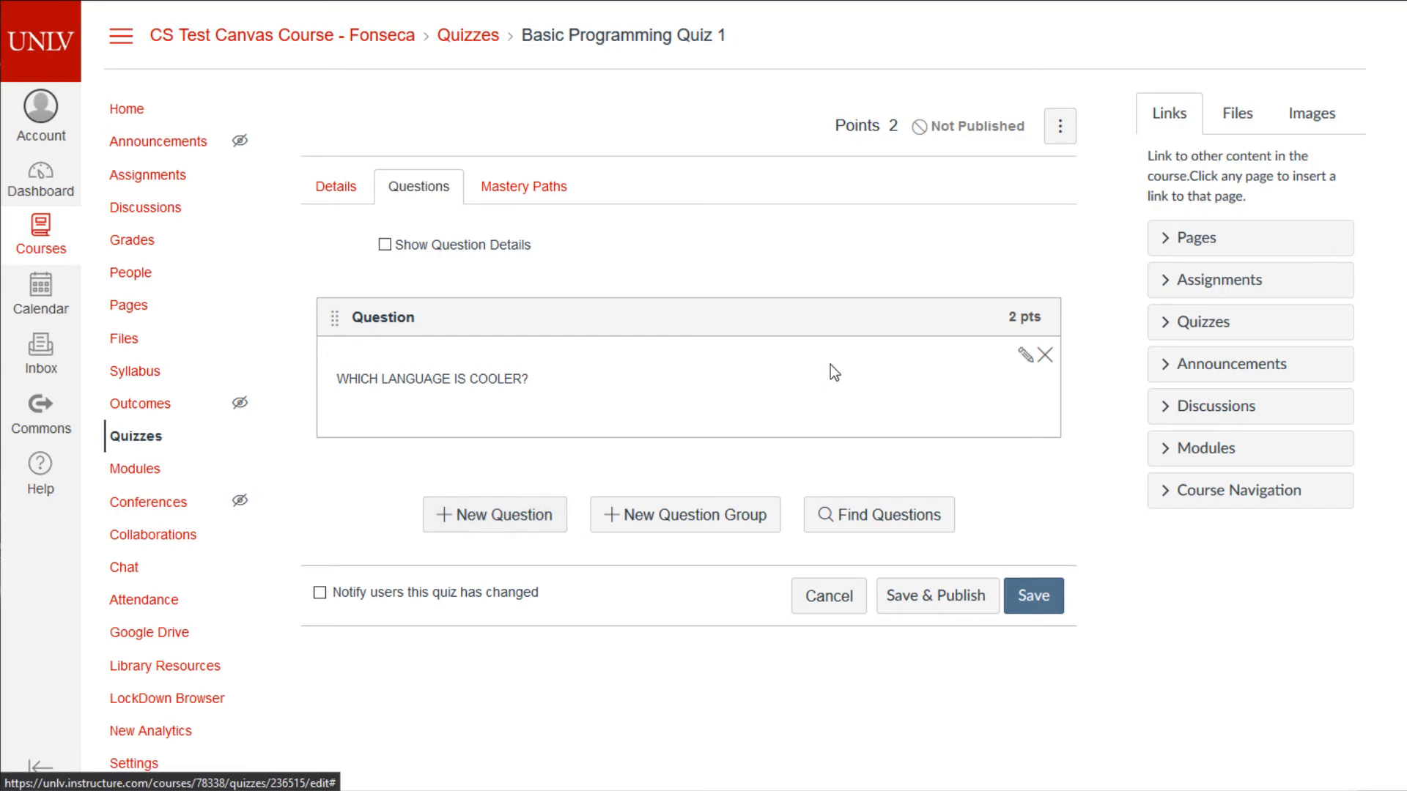
# - Reopen the language question and change its type to Multiple Answers
pyautogui.click(1030, 357)
pyautogui.scroll(3, 641, 176)
pyautogui.click(612, 232)
pyautogui.click(610, 231)
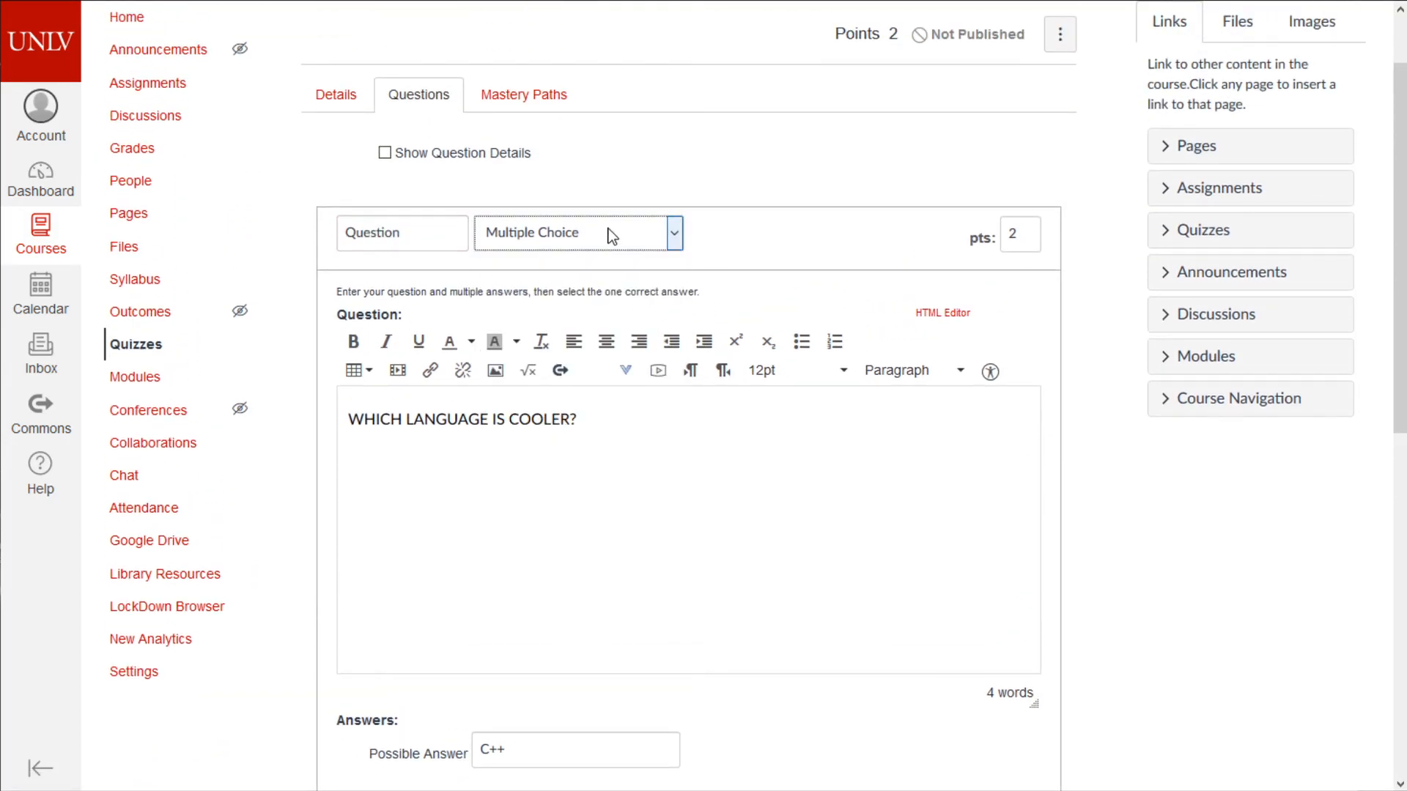
pyautogui.click(613, 233)
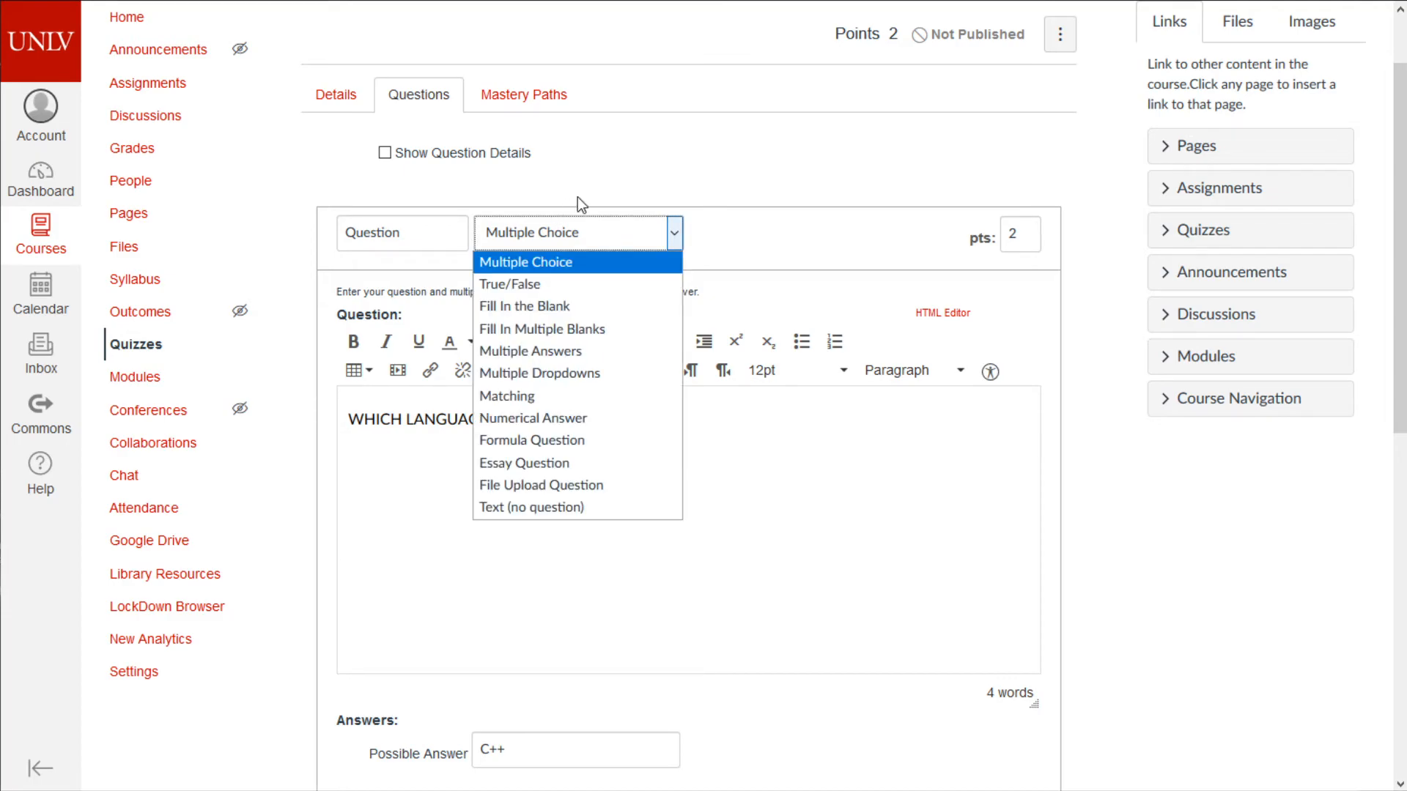
pyautogui.click(821, 483)
pyautogui.scroll(-4, 819, 485)
pyautogui.scroll(3, 820, 485)
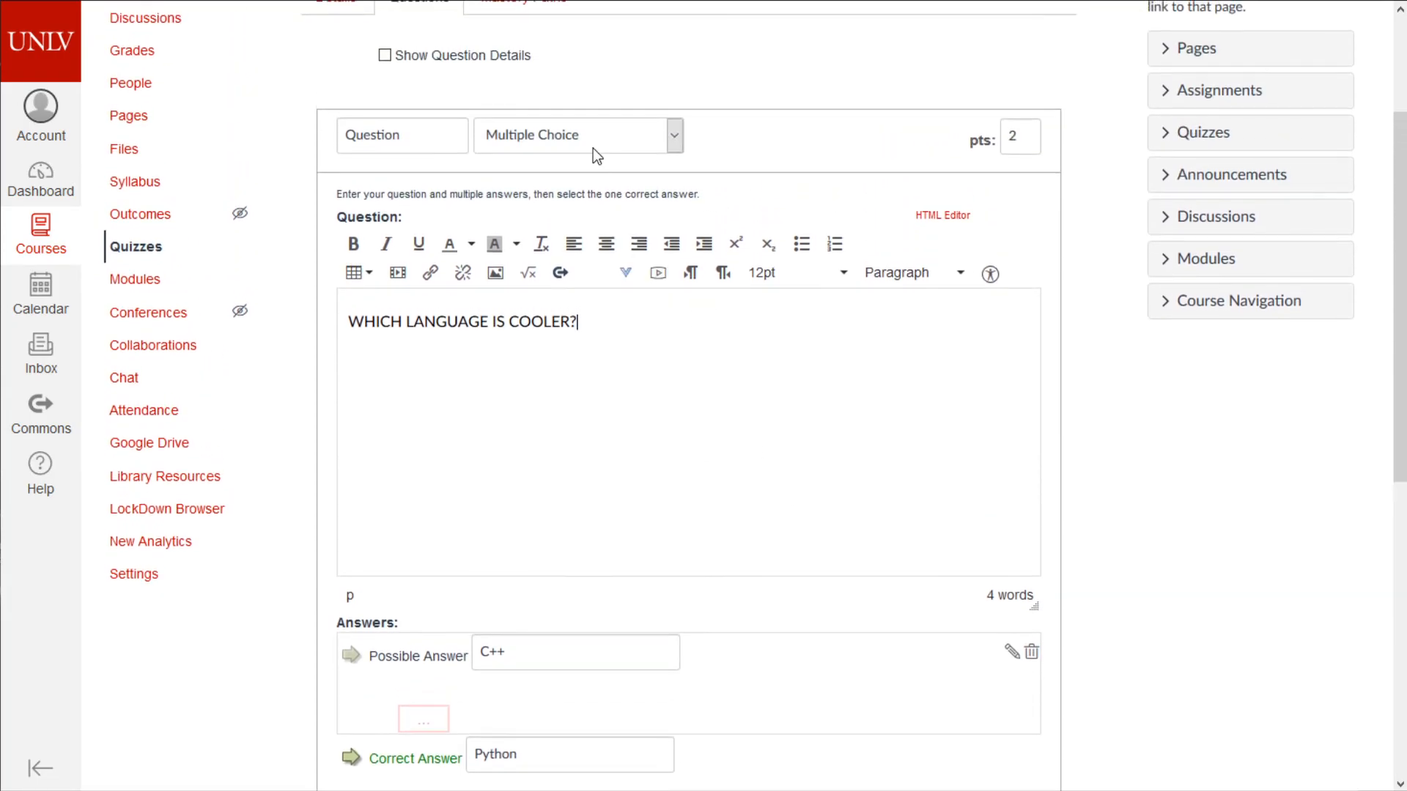
pyautogui.click(589, 135)
pyautogui.scroll(-5, 806, 433)
pyautogui.scroll(4, 736, 451)
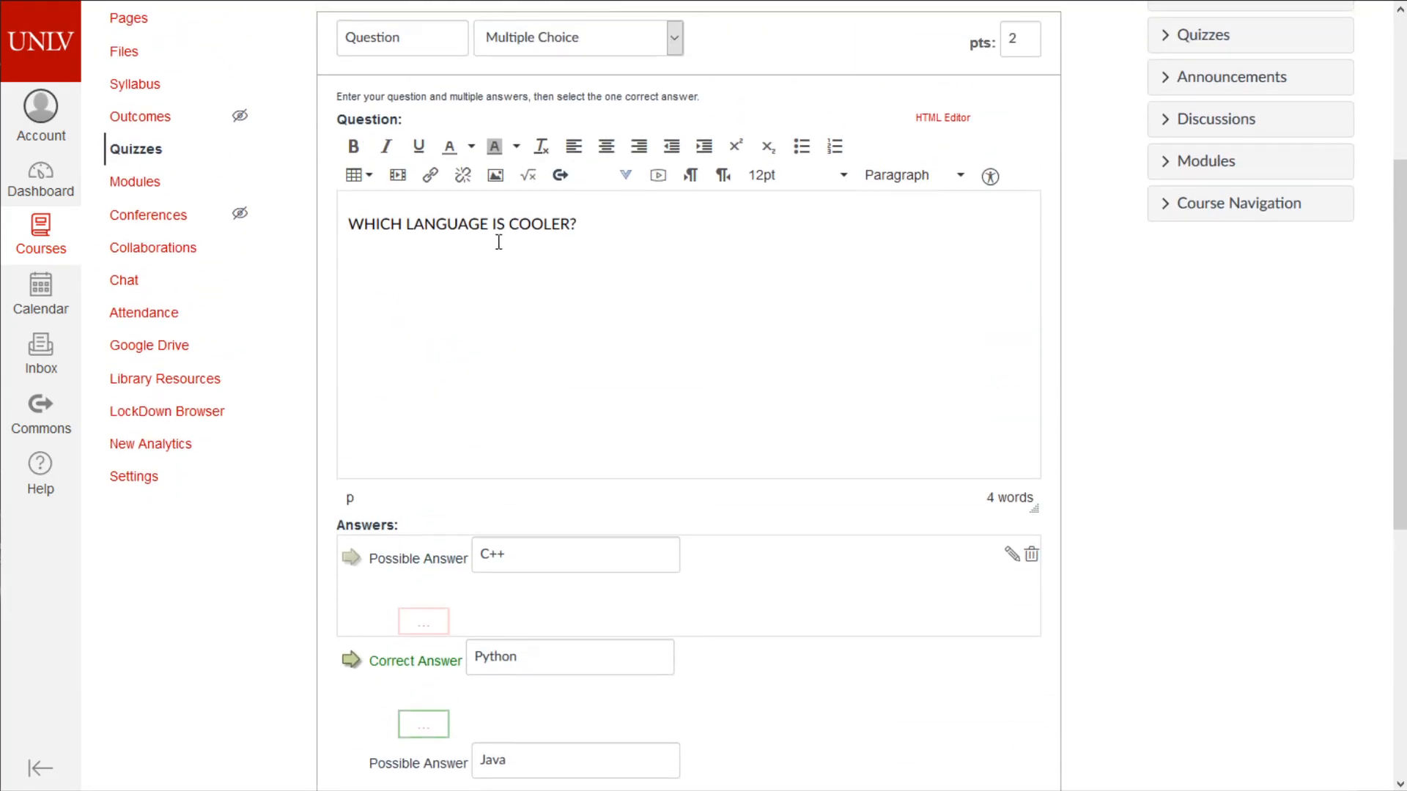
pyautogui.click(561, 54)
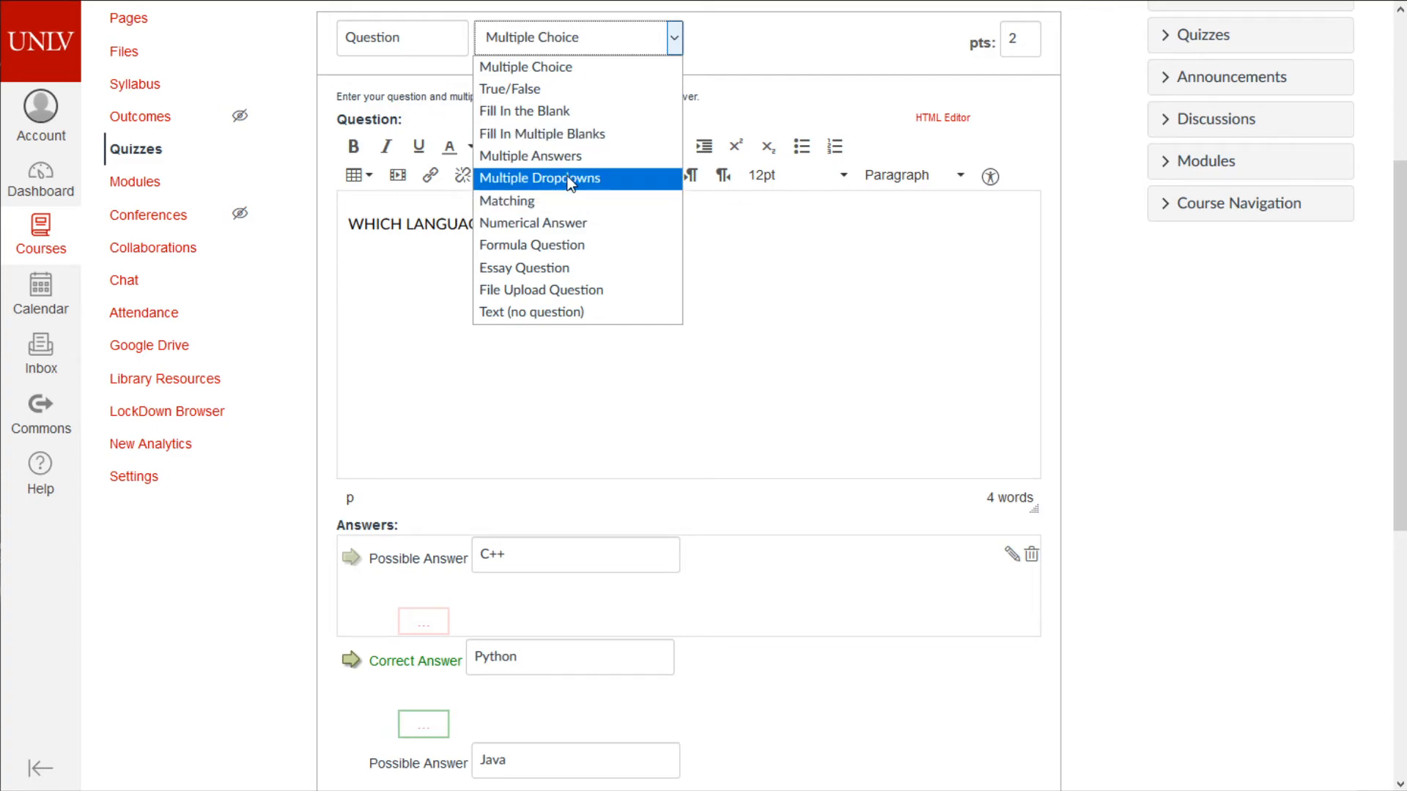
pyautogui.click(566, 156)
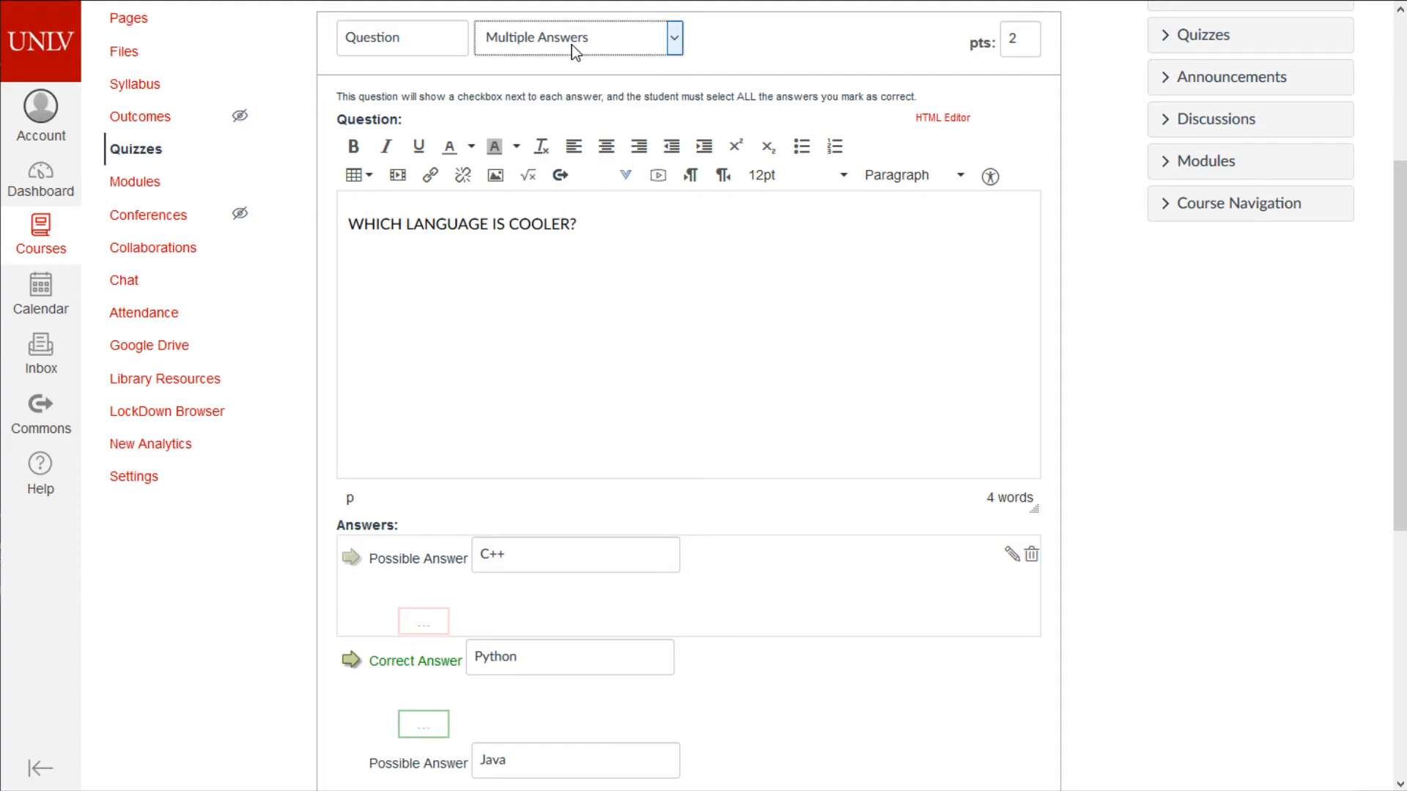
# - Mark C++ correct alongside Python and update the question
pyautogui.moveTo(339, 96); pyautogui.dragTo(897, 89)
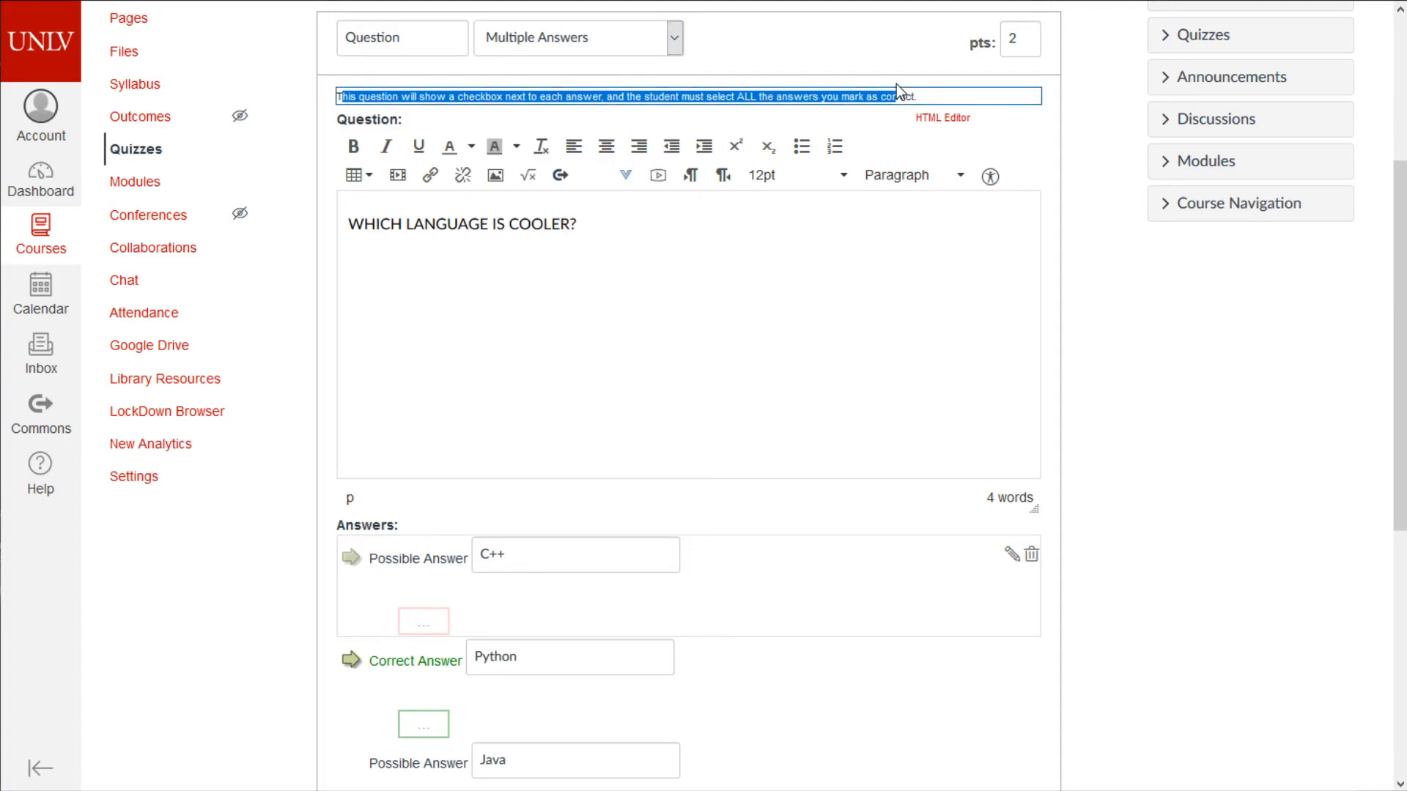
pyautogui.click(792, 338)
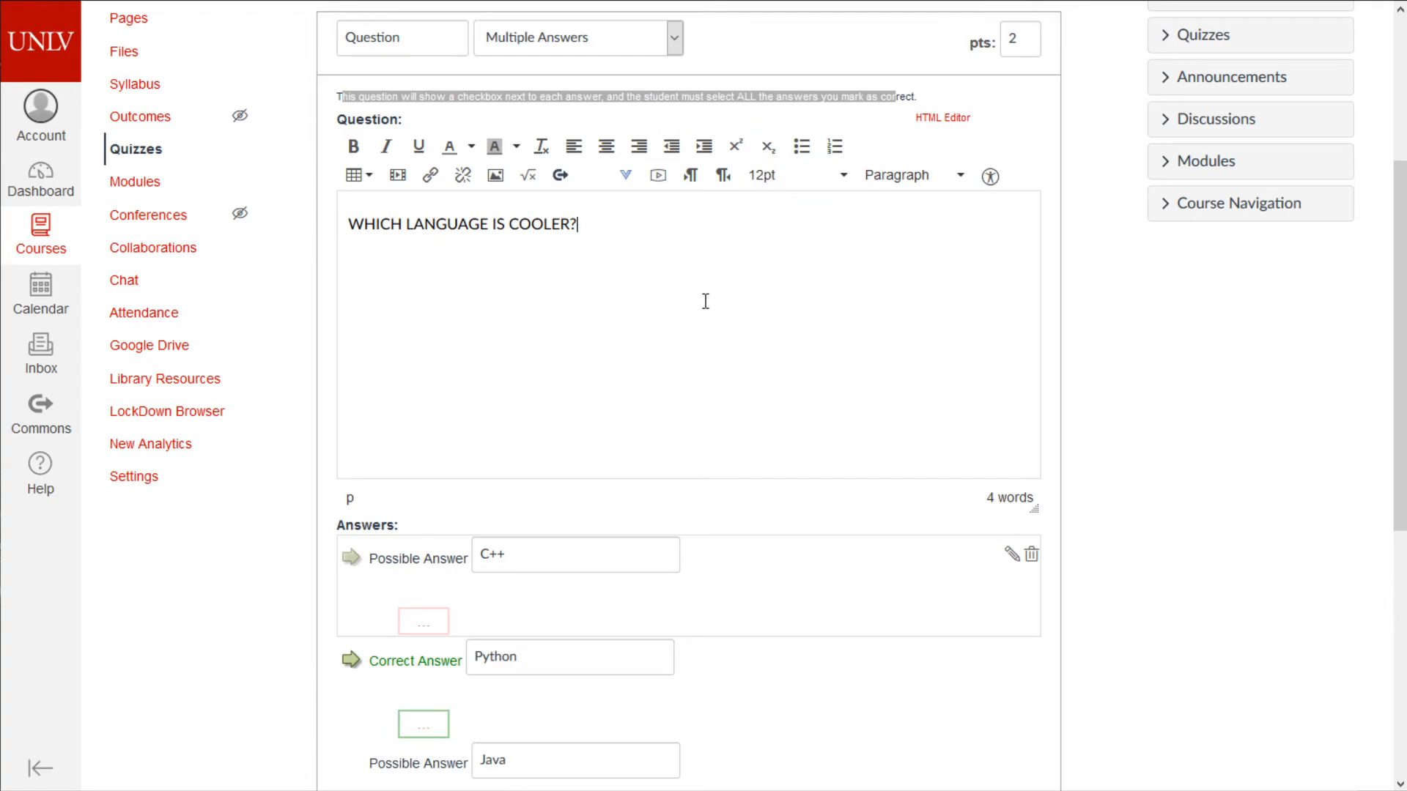
pyautogui.scroll(-5, 675, 317)
pyautogui.click(351, 167)
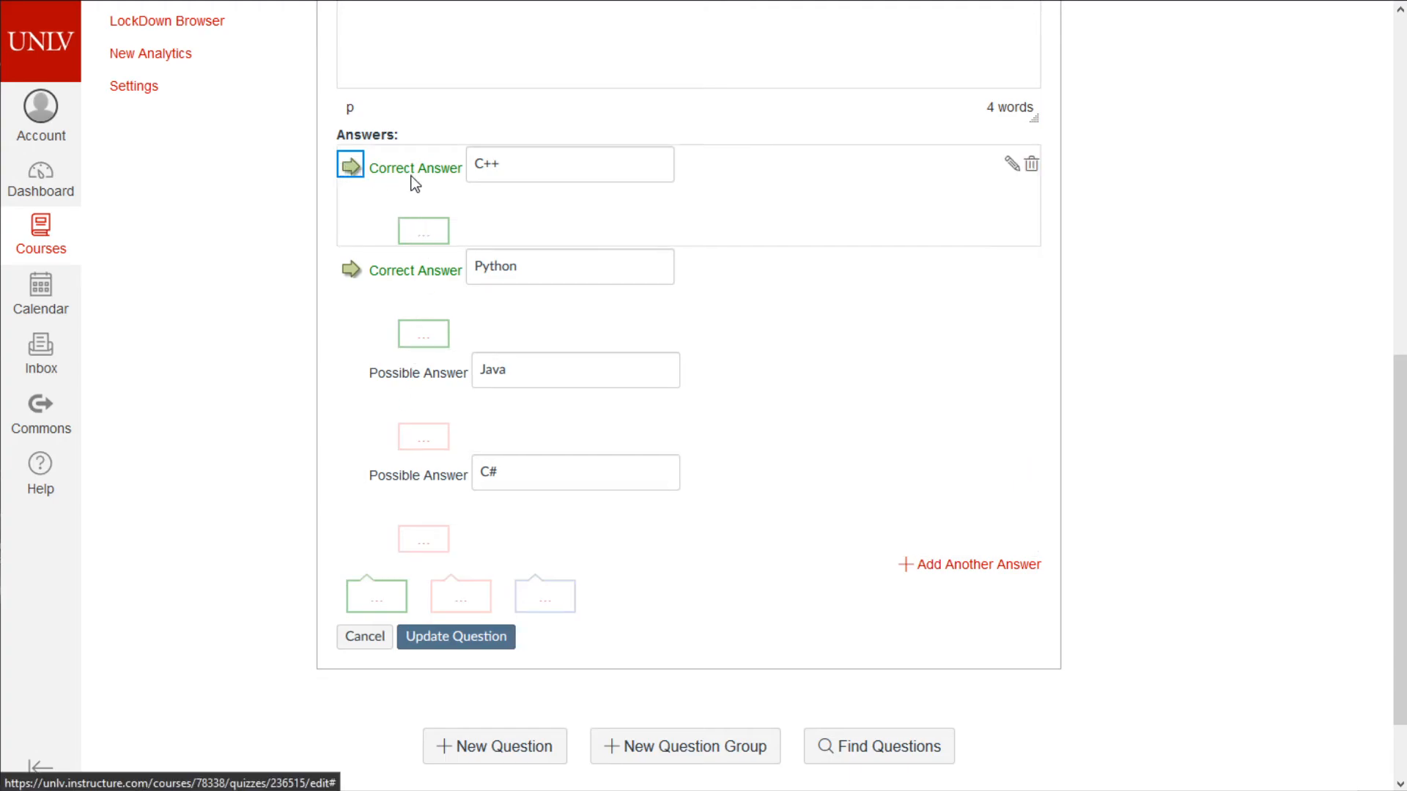
pyautogui.click(455, 637)
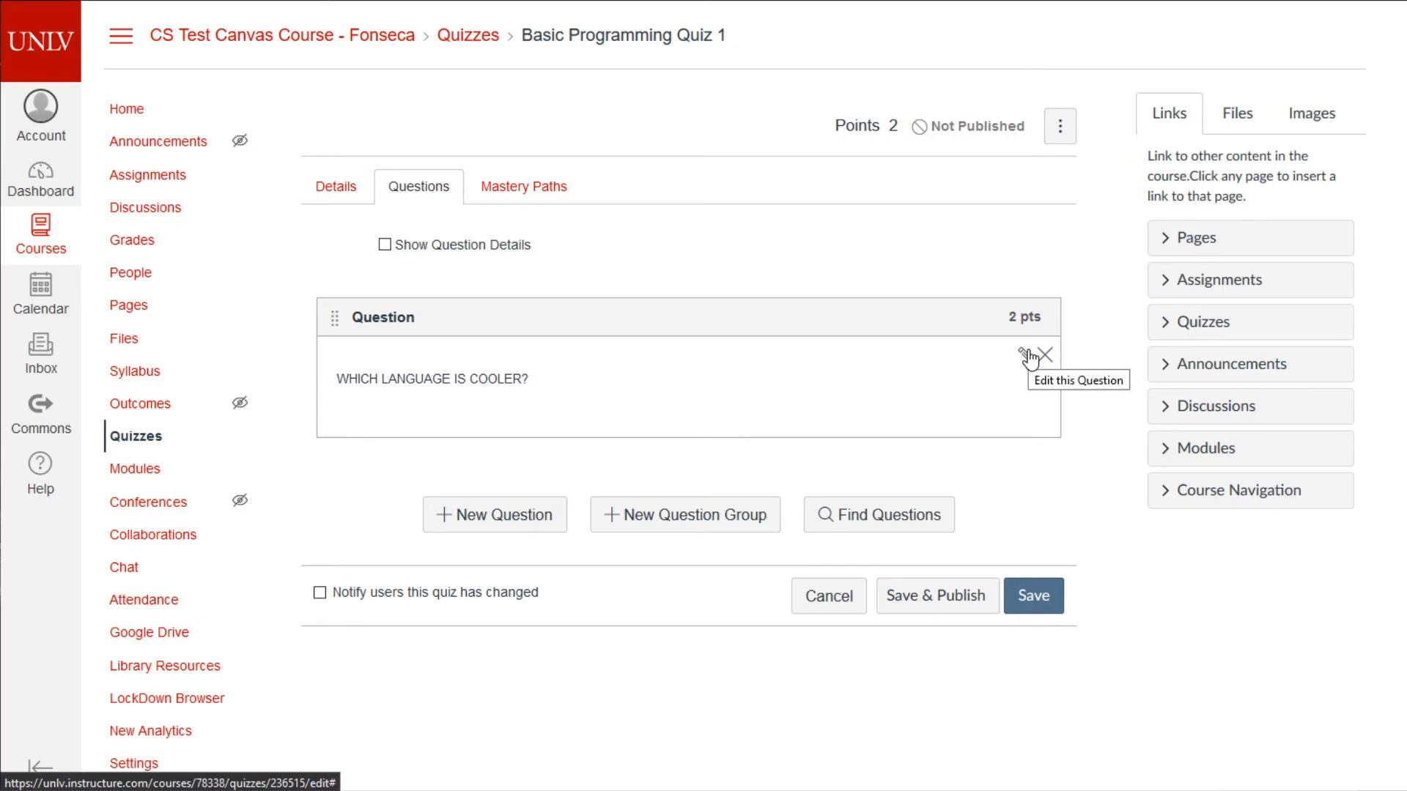
# - Reopen the question and switch its type from True/False to Fill In the Blank
pyautogui.click(1026, 356)
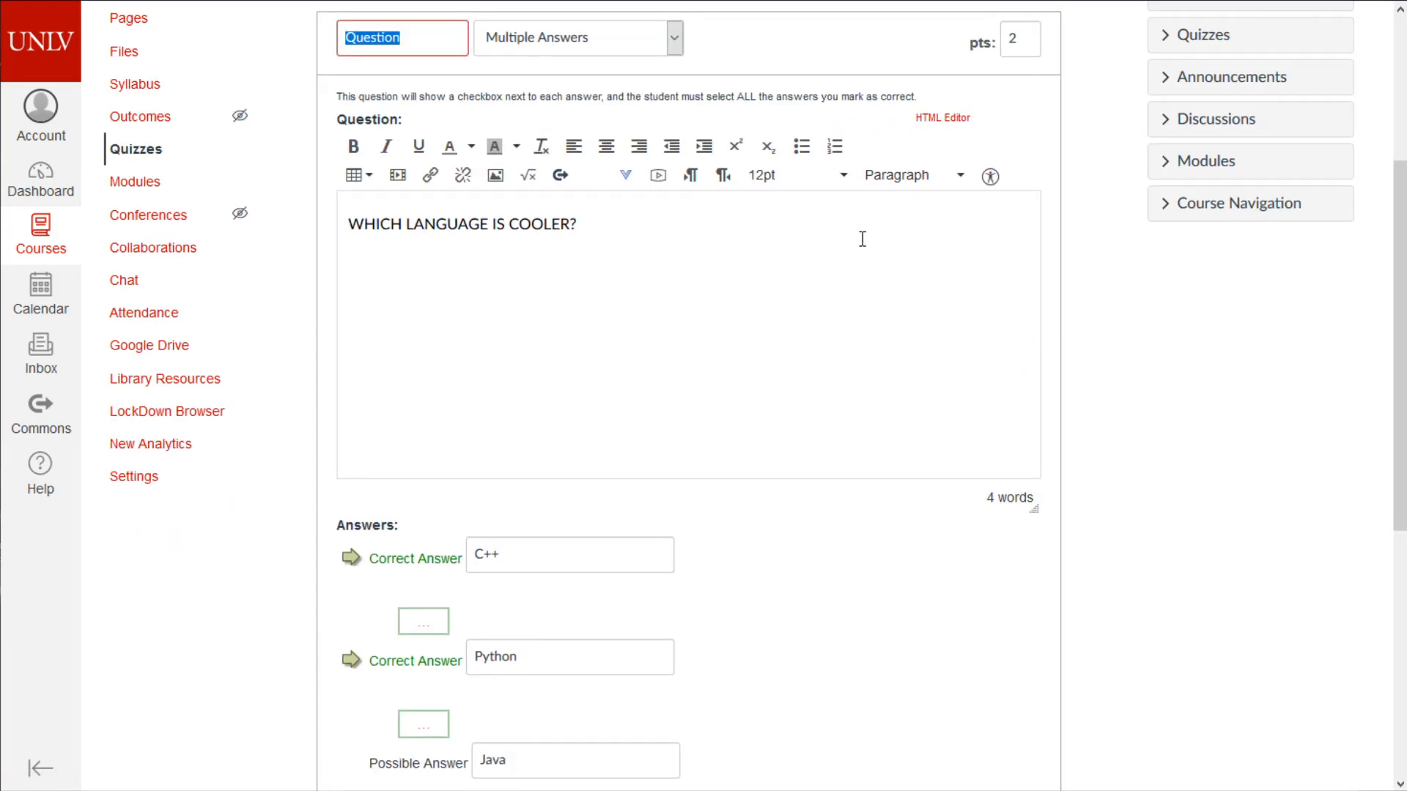
pyautogui.scroll(1, 806, 264)
pyautogui.click(513, 135)
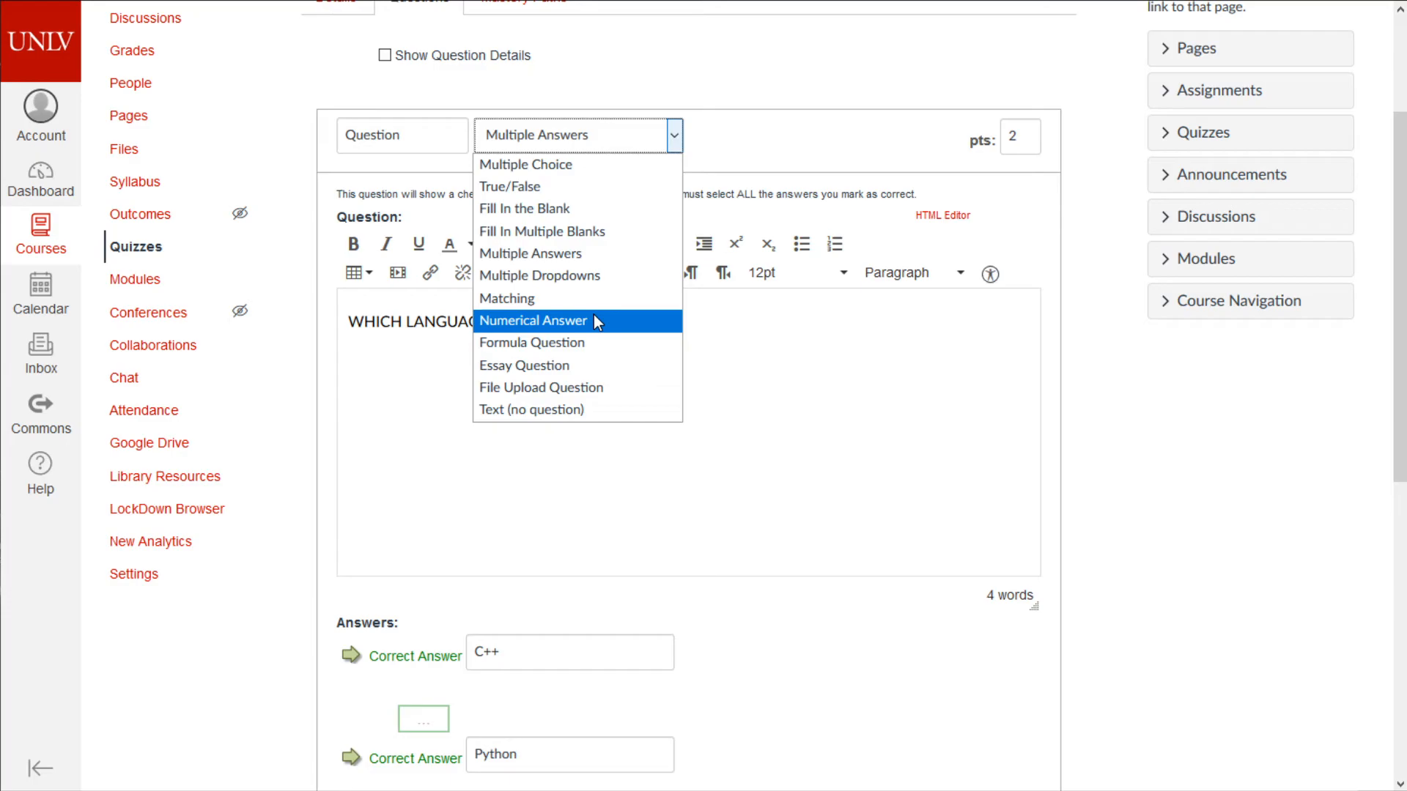
pyautogui.click(565, 186)
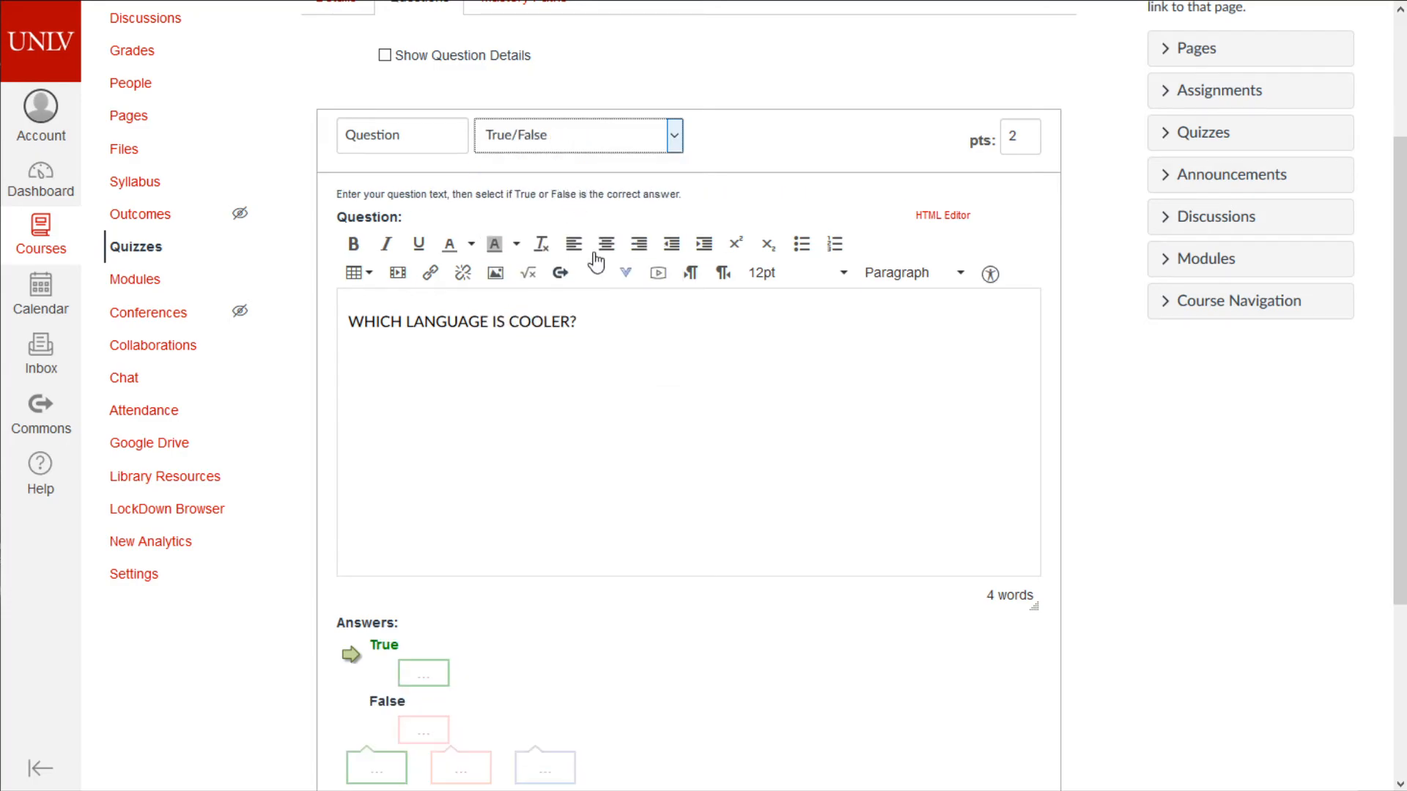
pyautogui.scroll(-3, 590, 246)
pyautogui.moveTo(429, 150); pyautogui.dragTo(378, 488)
pyautogui.scroll(5, 481, 261)
pyautogui.click(659, 317)
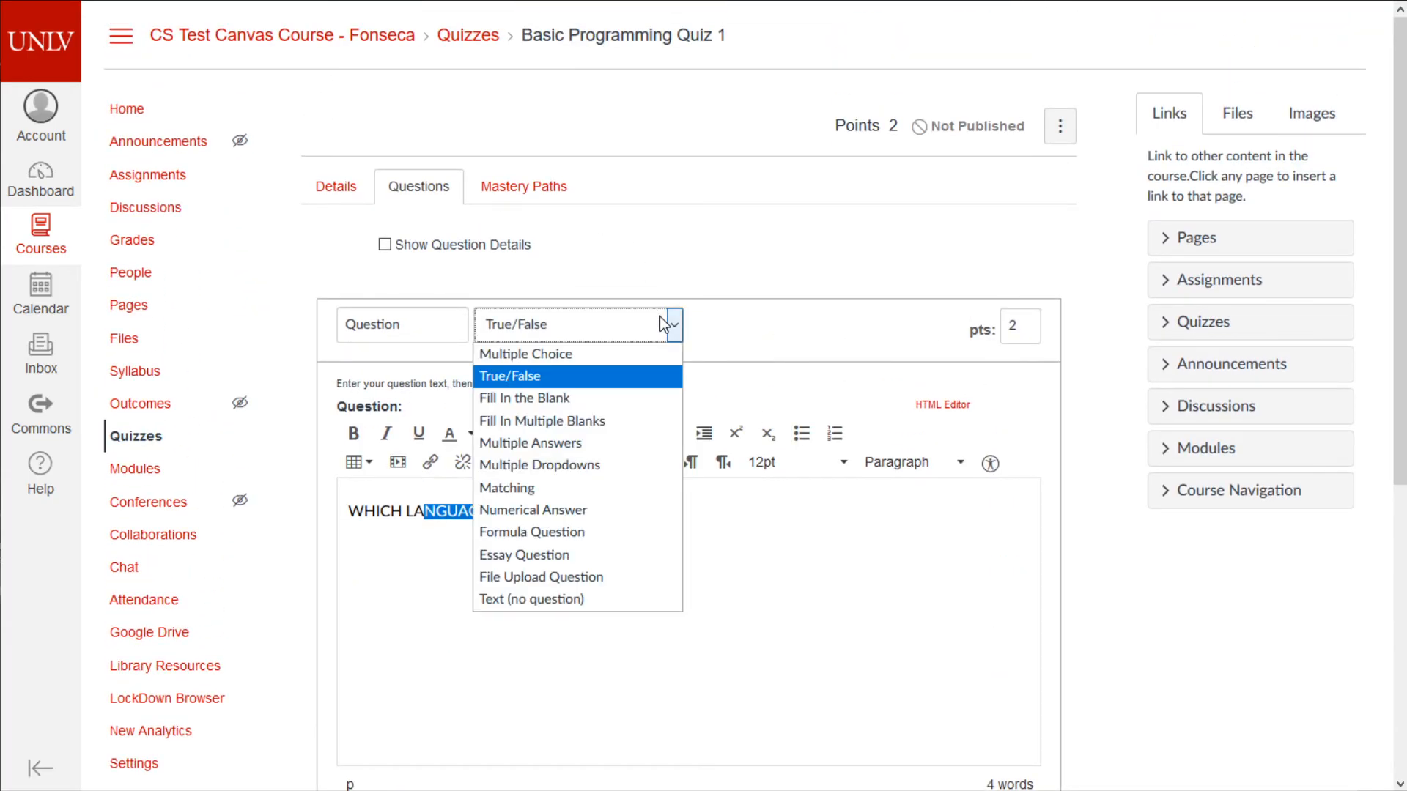
pyautogui.click(640, 398)
# - Replace the question text with 'what is 2+2'
pyautogui.scroll(-7, 659, 445)
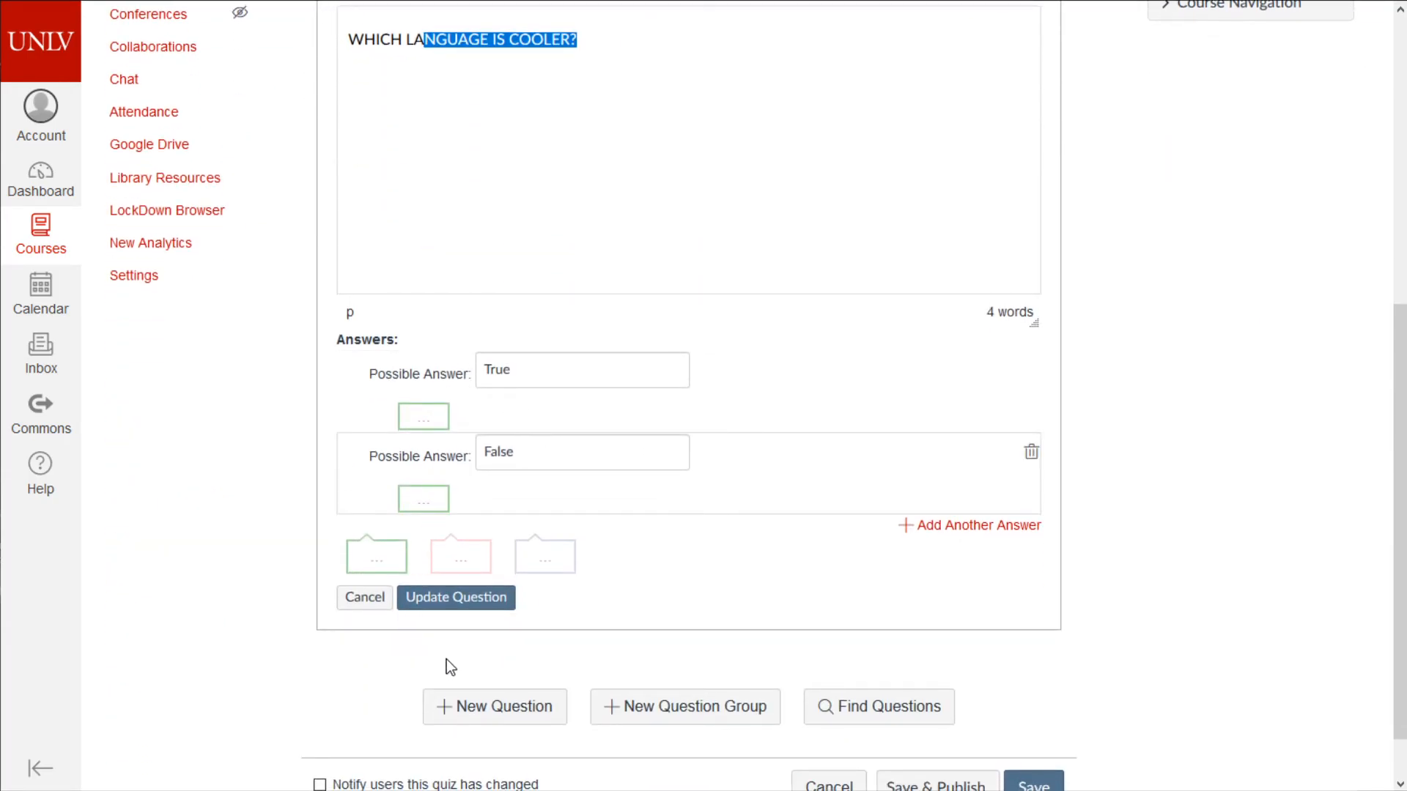
pyautogui.scroll(2, 498, 679)
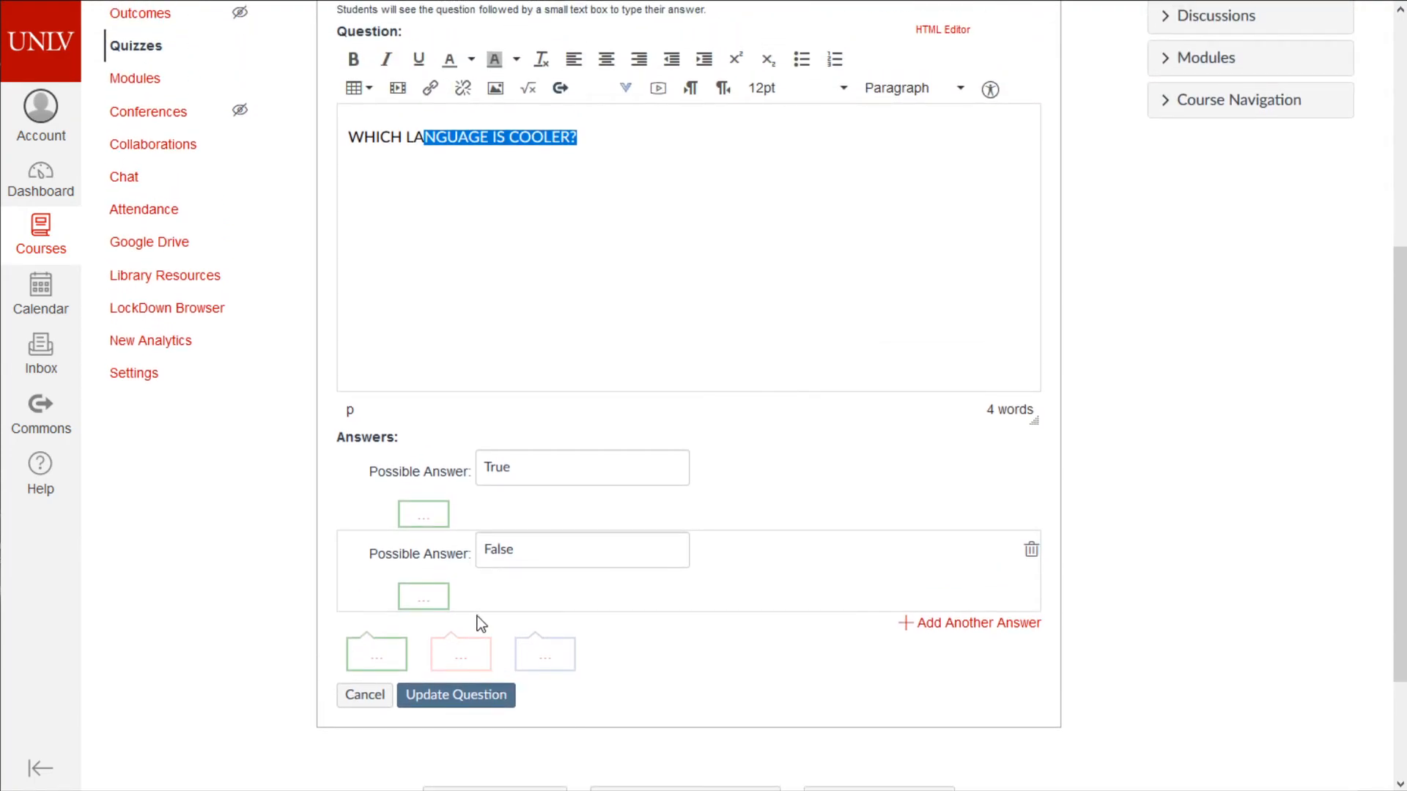
pyautogui.scroll(2, 653, 418)
pyautogui.moveTo(669, 305); pyautogui.dragTo(194, 273)
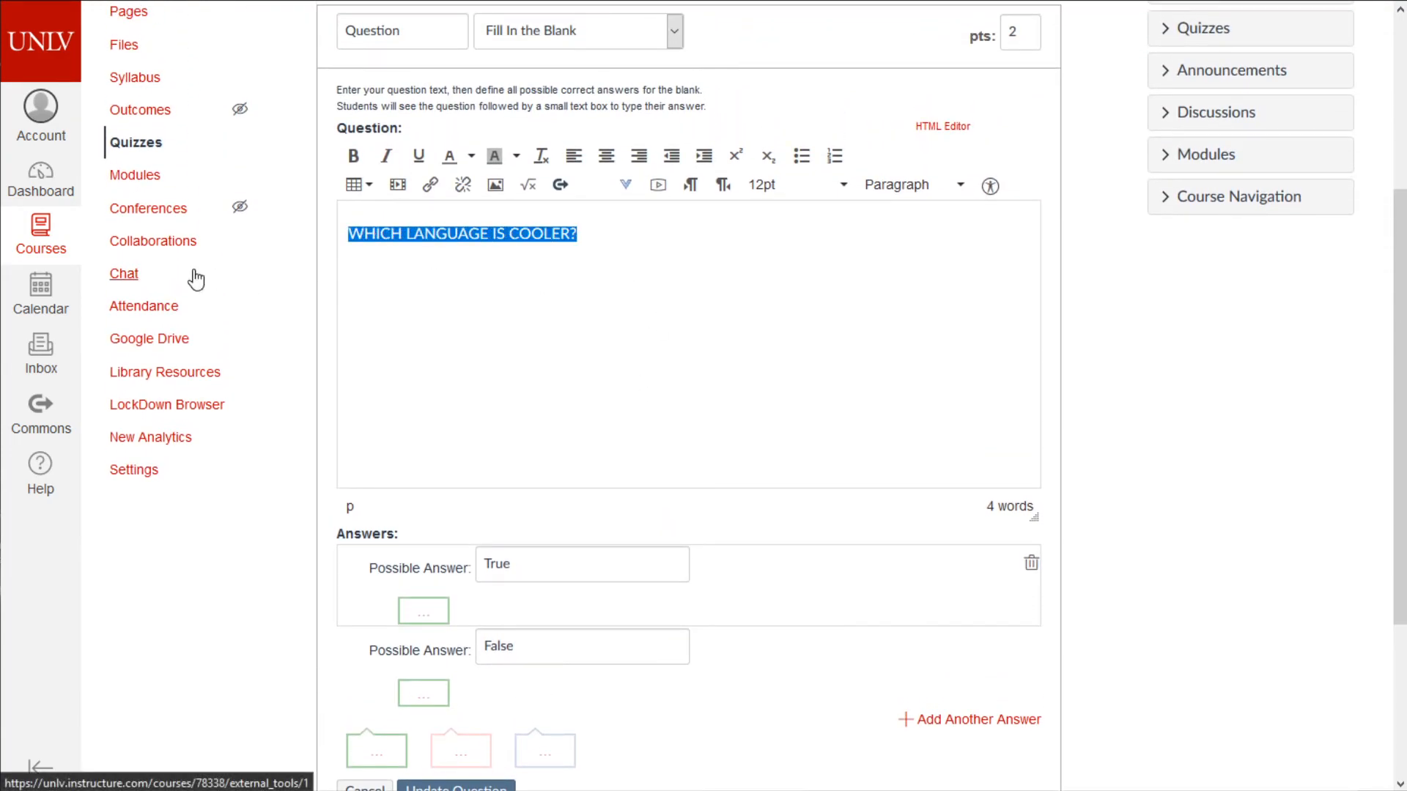
pyautogui.write('2')
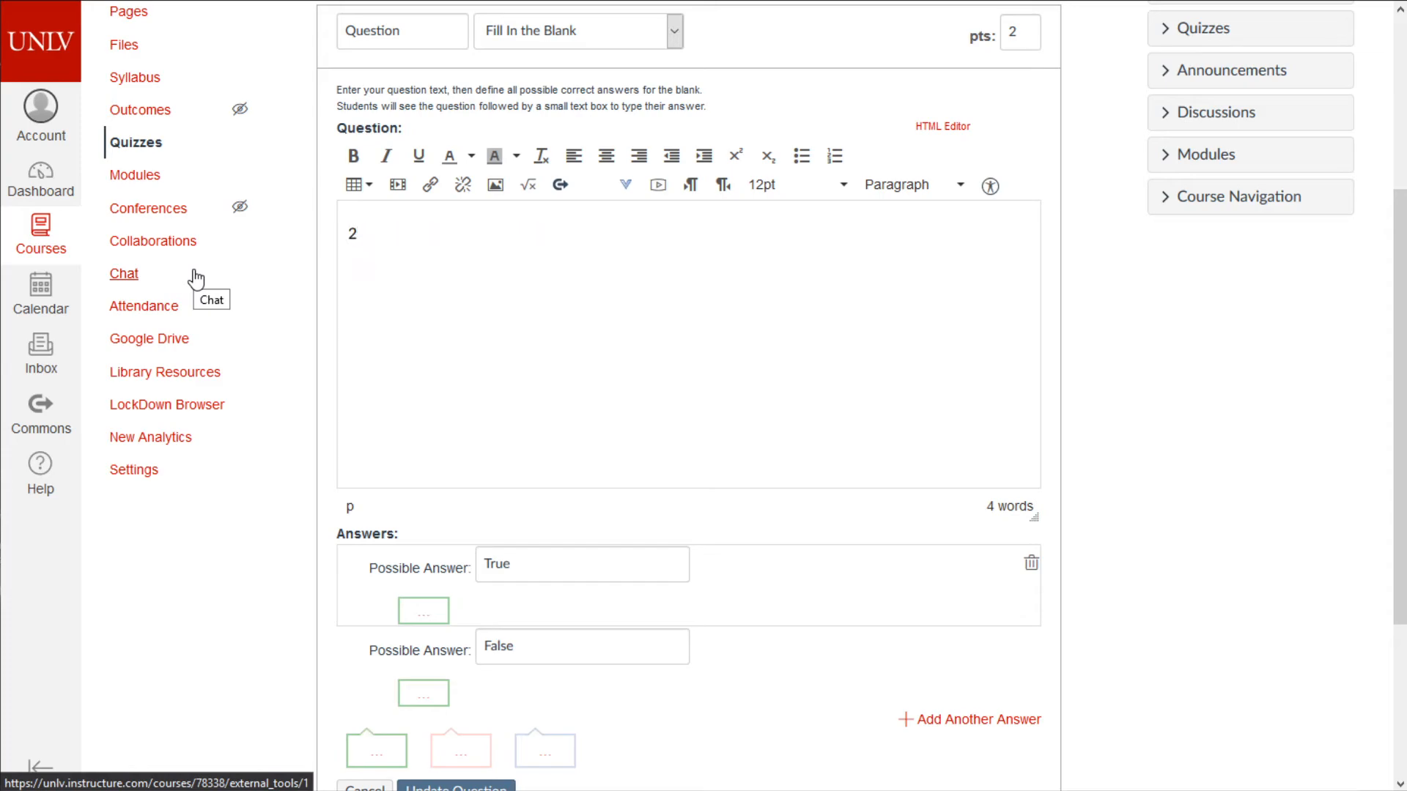
pyautogui.press('BackSpace')
pyautogui.write('what is 2+2')
# - Set the first two accepted answers to 4 and four
pyautogui.moveTo(532, 557); pyautogui.dragTo(455, 562)
pyautogui.write('4')
pyautogui.click(538, 654)
pyautogui.moveTo(539, 653); pyautogui.dragTo(390, 650)
pyautogui.write('foyur')
pyautogui.press('BackSpace')
pyautogui.press('BackSpace')
pyautogui.press('BackSpace')
pyautogui.write('ur')
# - Add Four and Cuatro as accepted answers and save the question
pyautogui.scroll(-1, 388, 652)
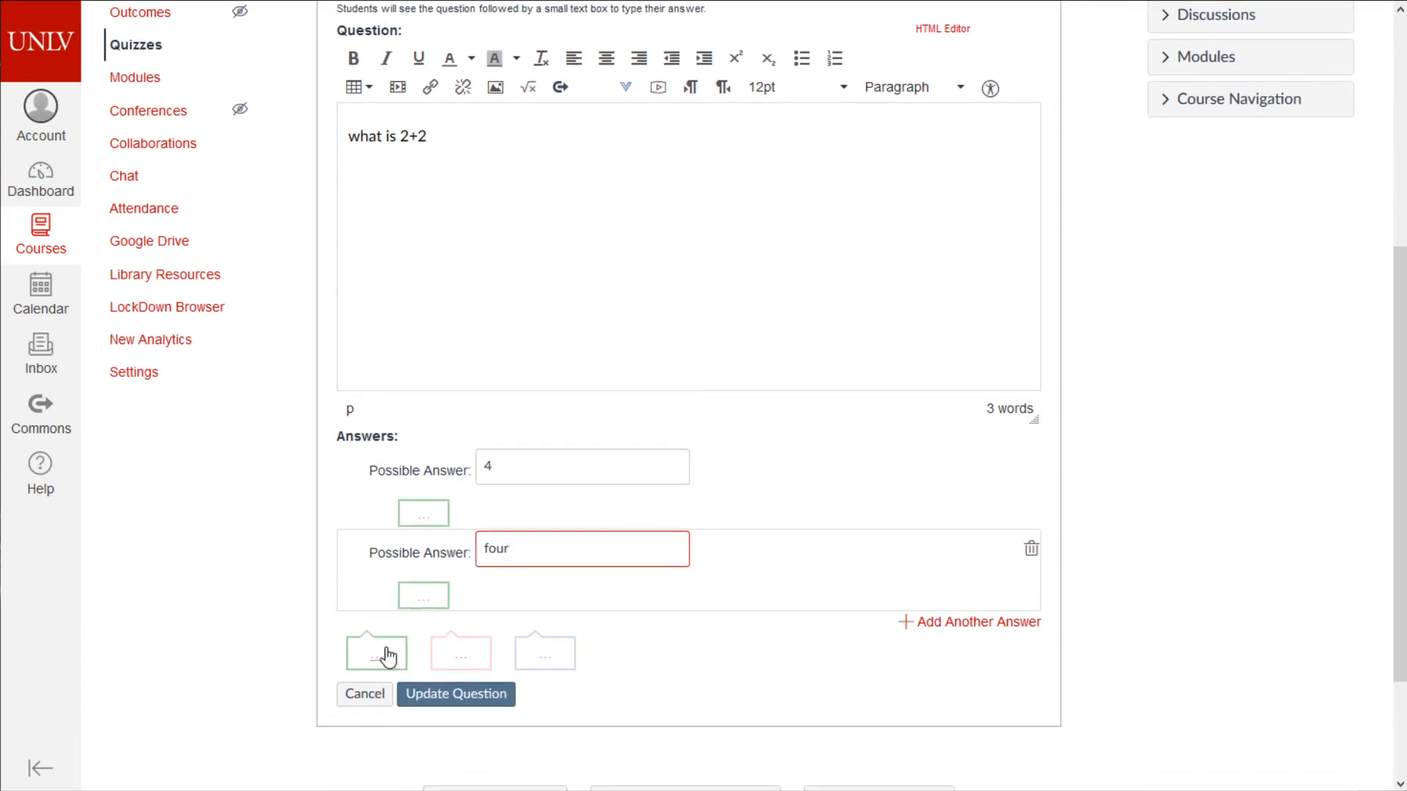
pyautogui.click(1029, 622)
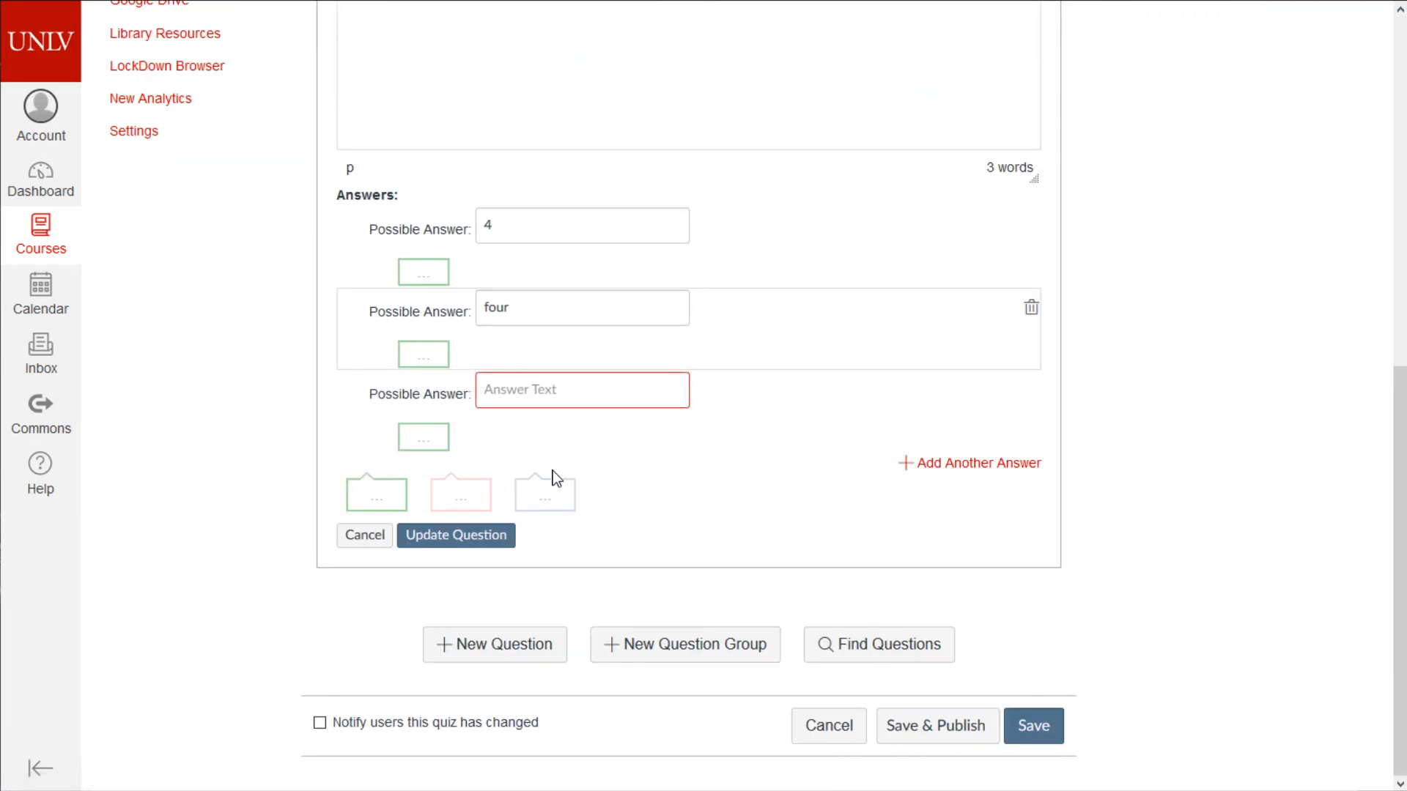
pyautogui.scroll(1, 721, 469)
pyautogui.write('Four')
pyautogui.click(1002, 561)
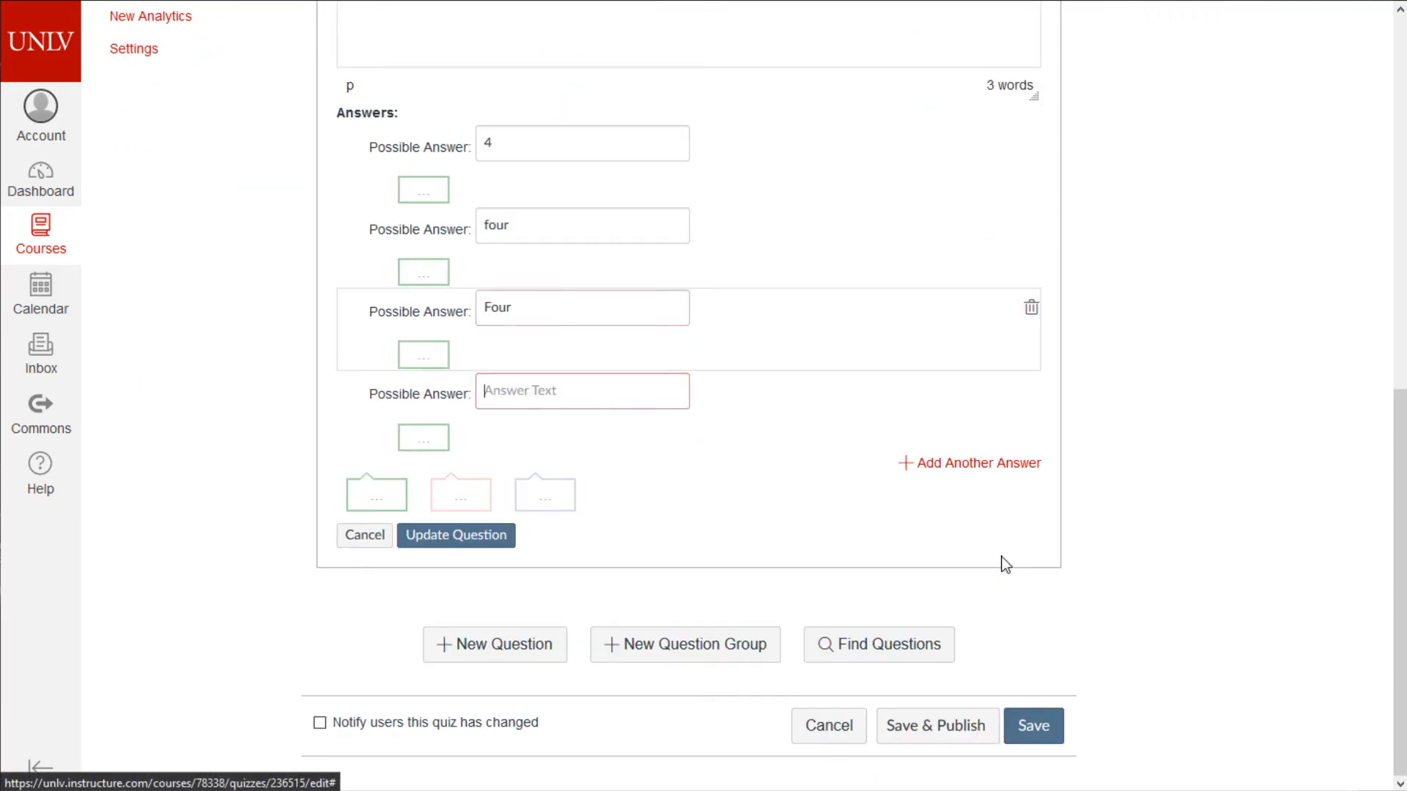
pyautogui.write('Cuatro')
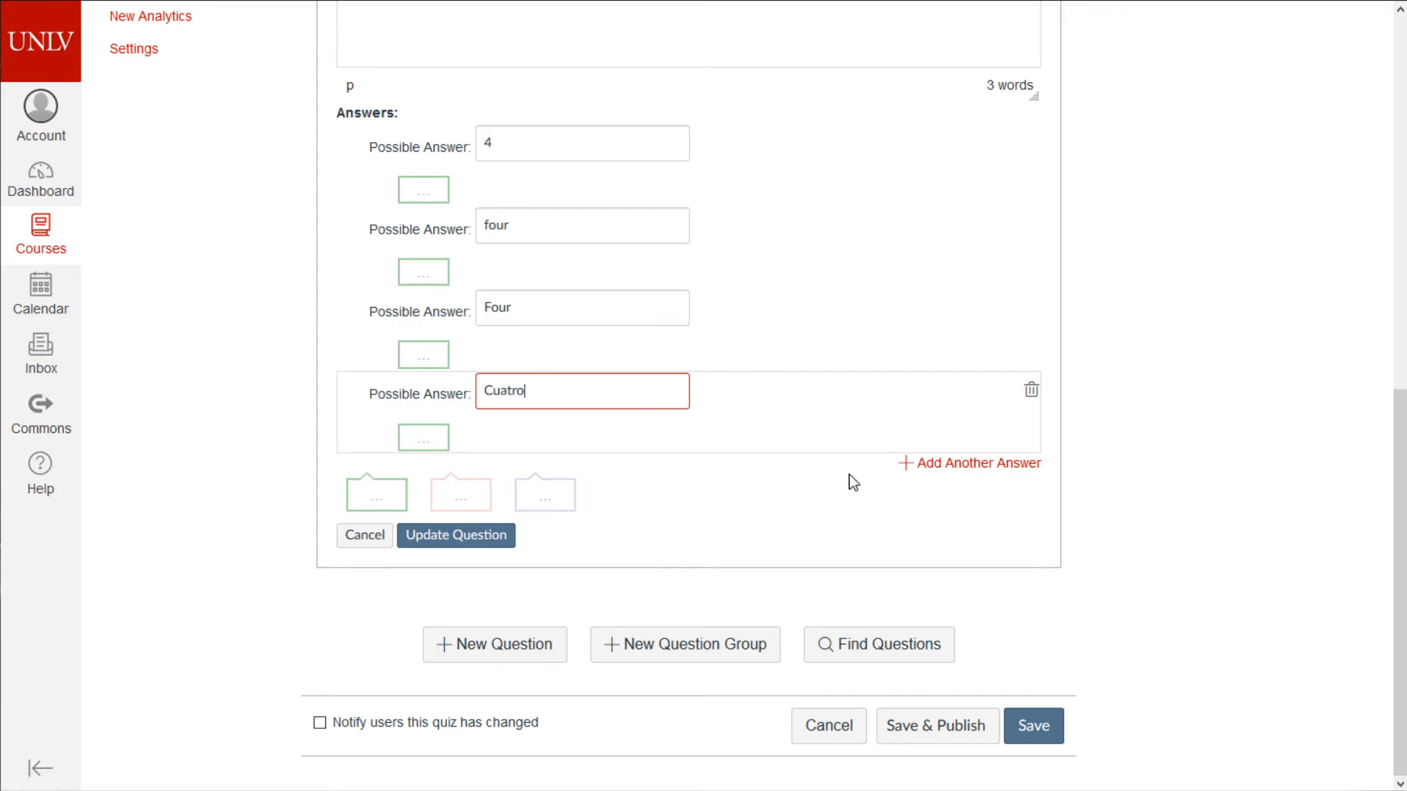
pyautogui.click(459, 536)
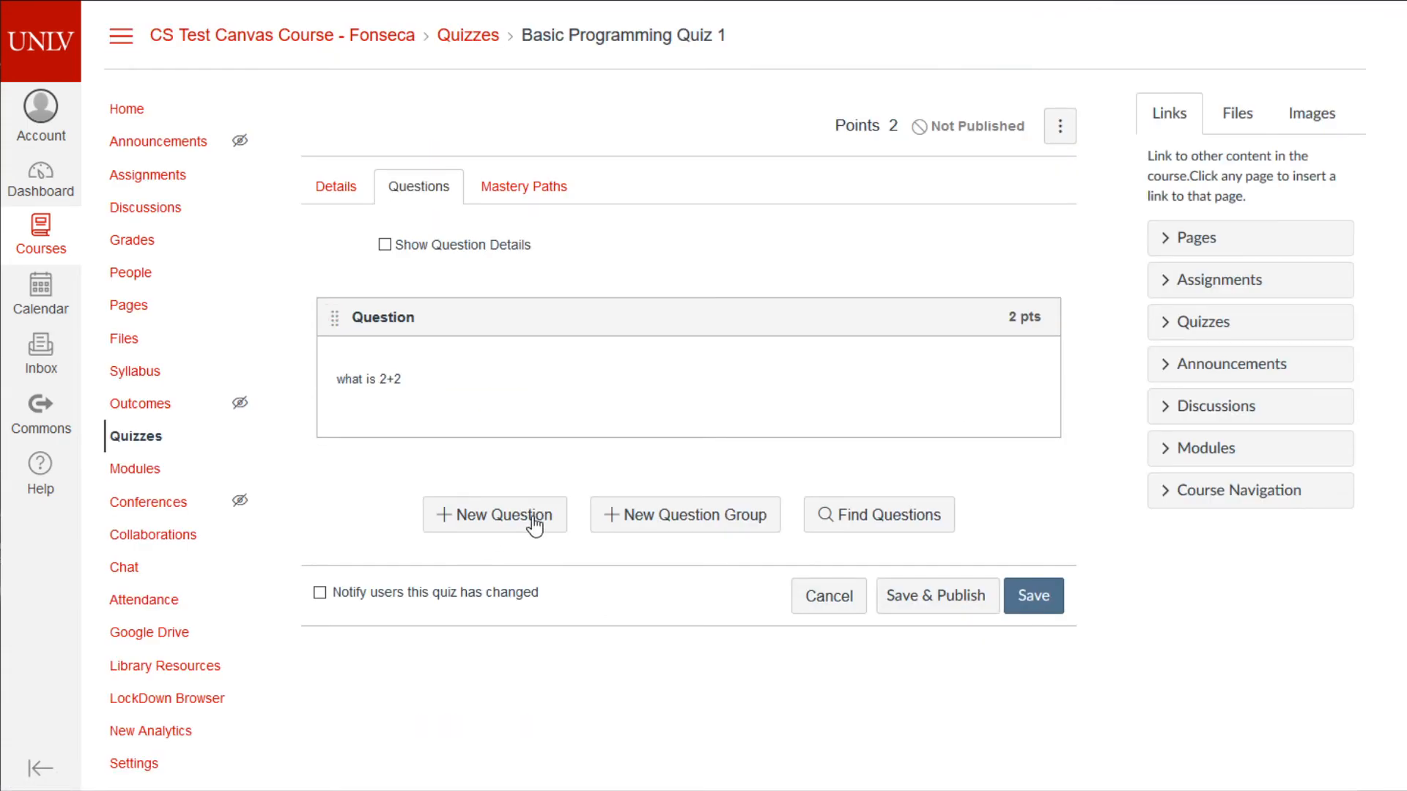
# - Reopen the 2+2 question and close it without changes
pyautogui.click(1026, 354)
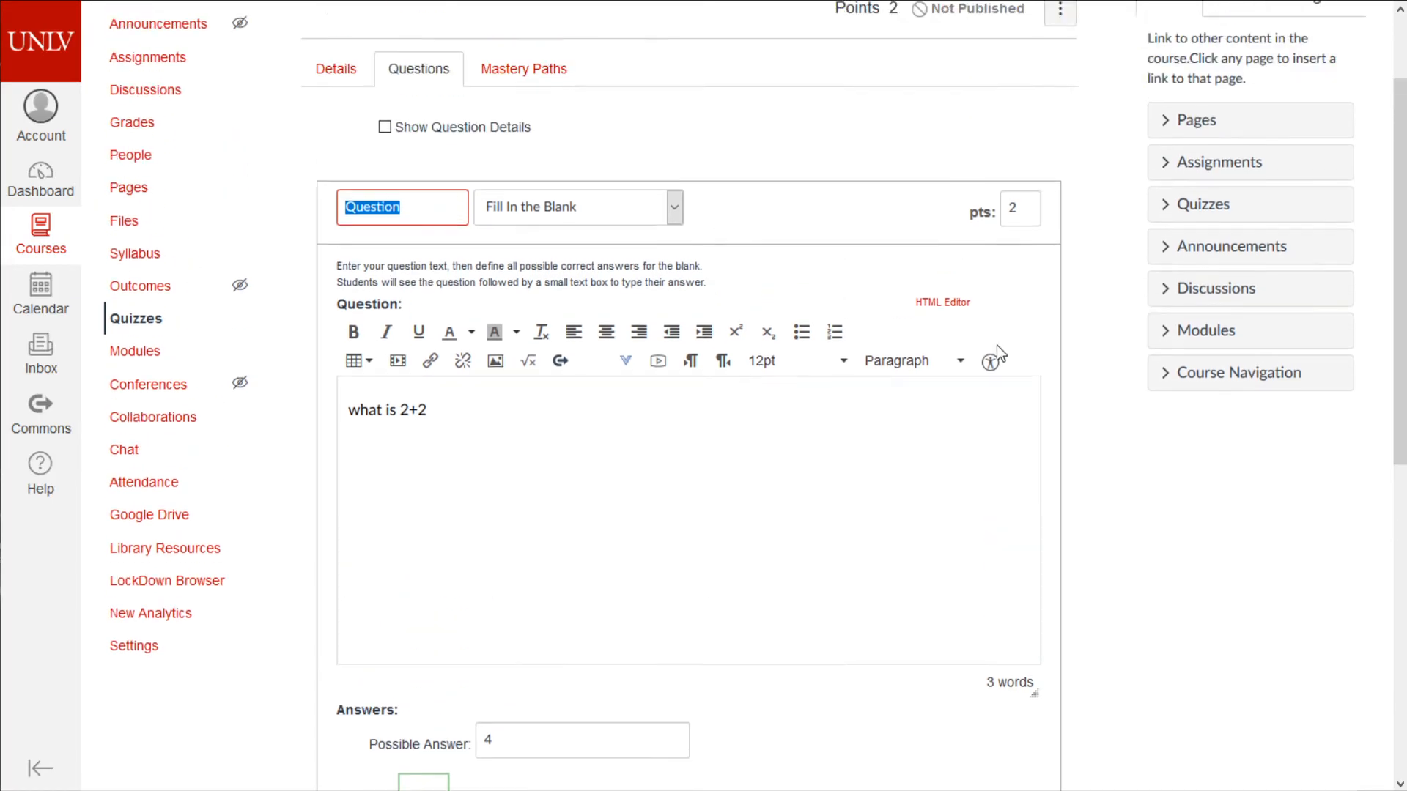
pyautogui.scroll(-5, 1006, 276)
pyautogui.click(471, 537)
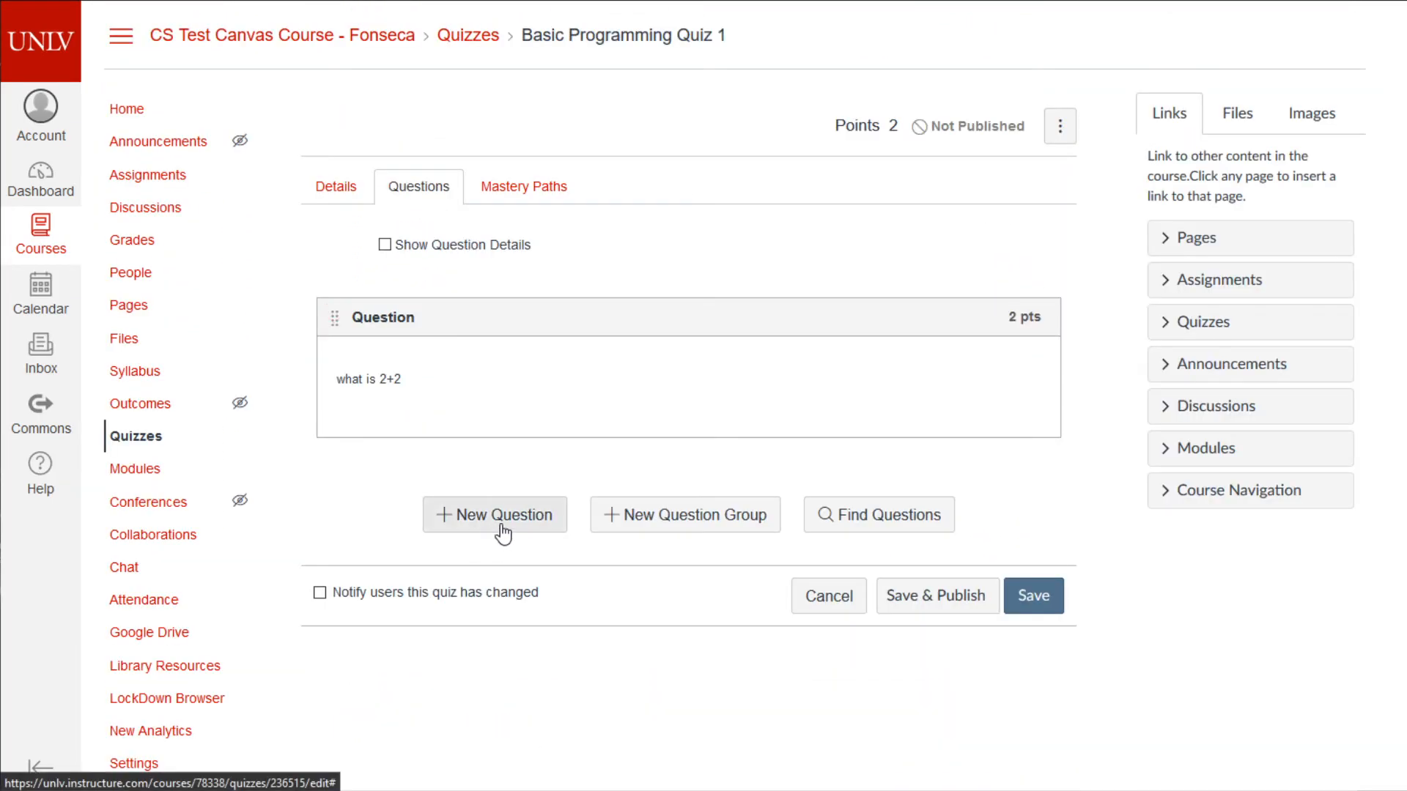
# - Add a new question worth 5 points and set its type to Essay Question
pyautogui.click(502, 540)
pyautogui.click(993, 256)
pyautogui.write('5')
pyautogui.click(664, 247)
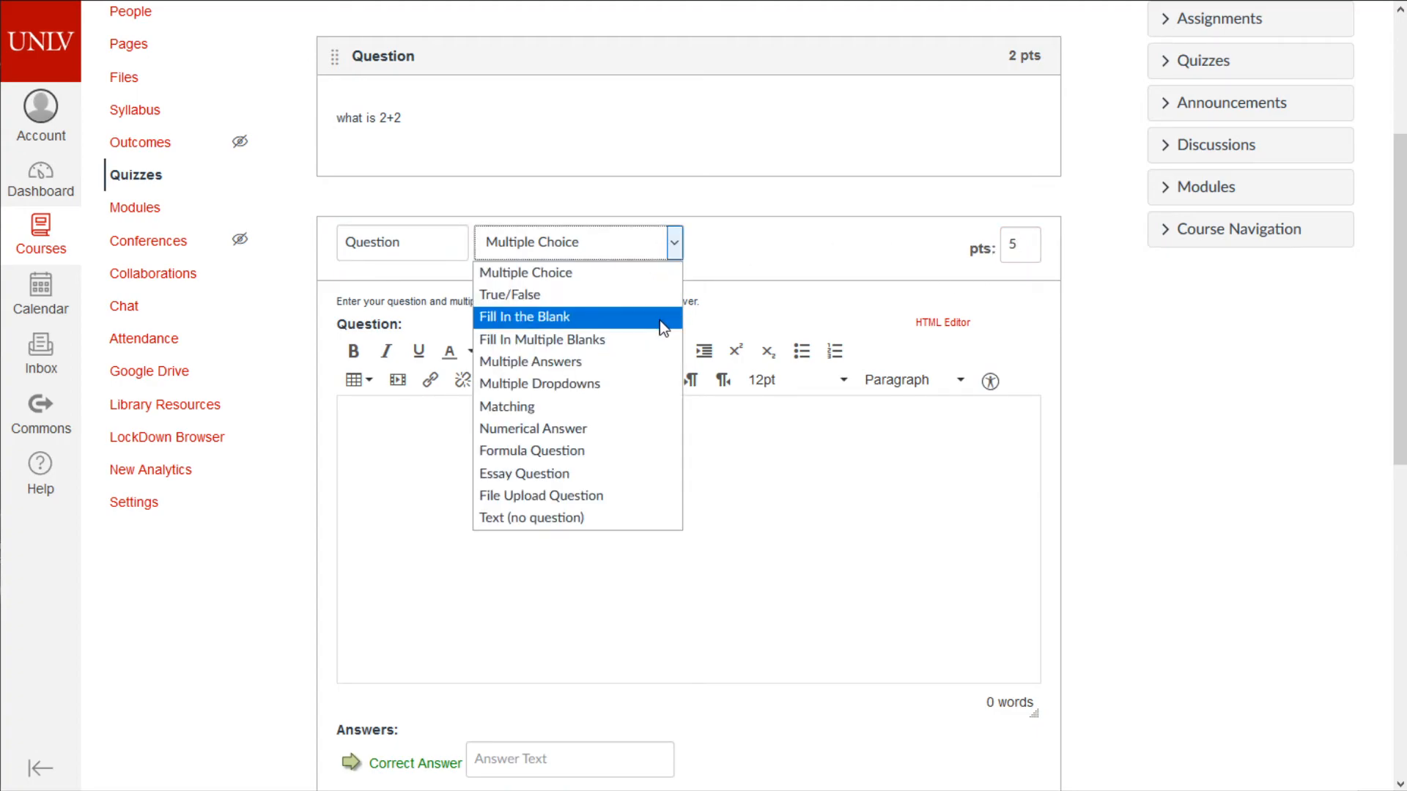
pyautogui.click(581, 473)
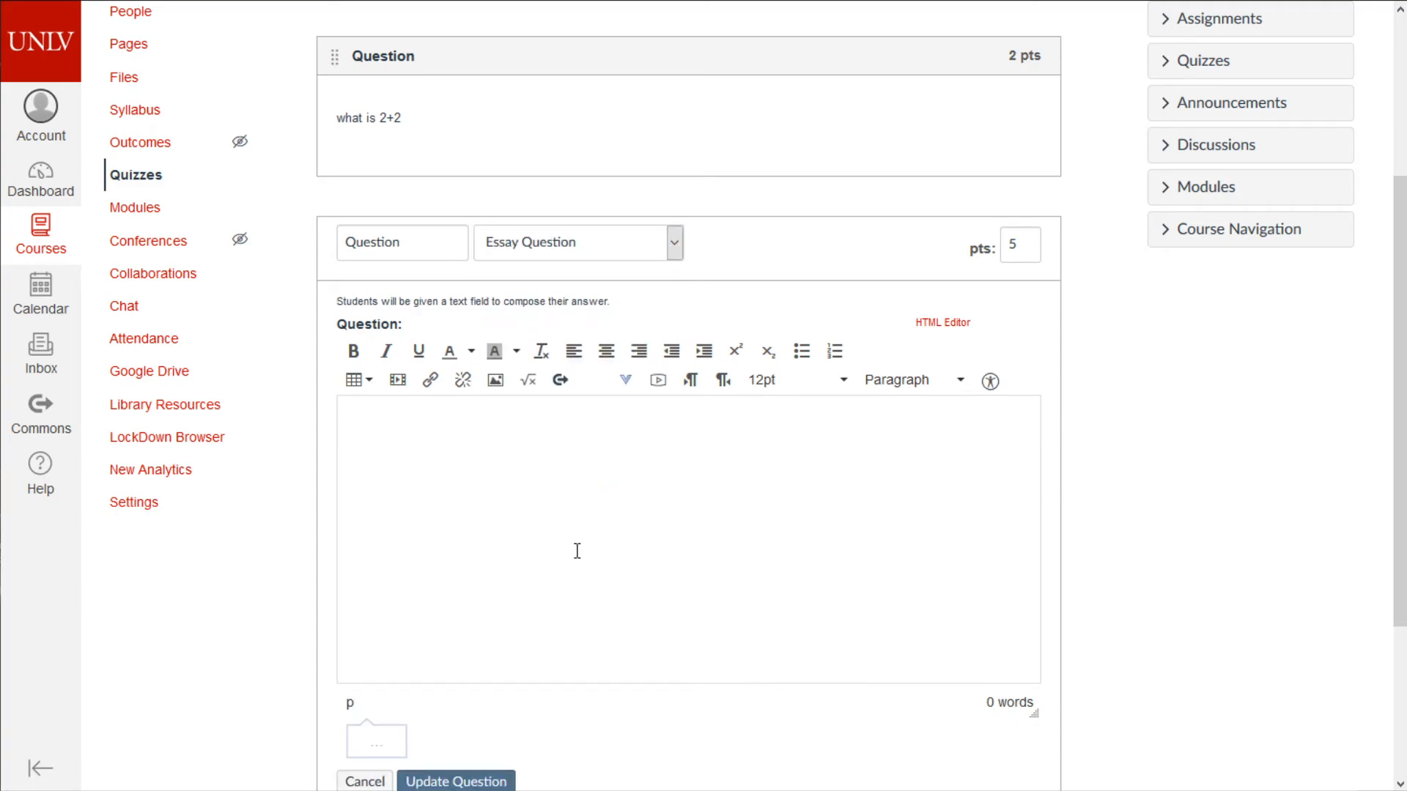
pyautogui.scroll(-3, 576, 555)
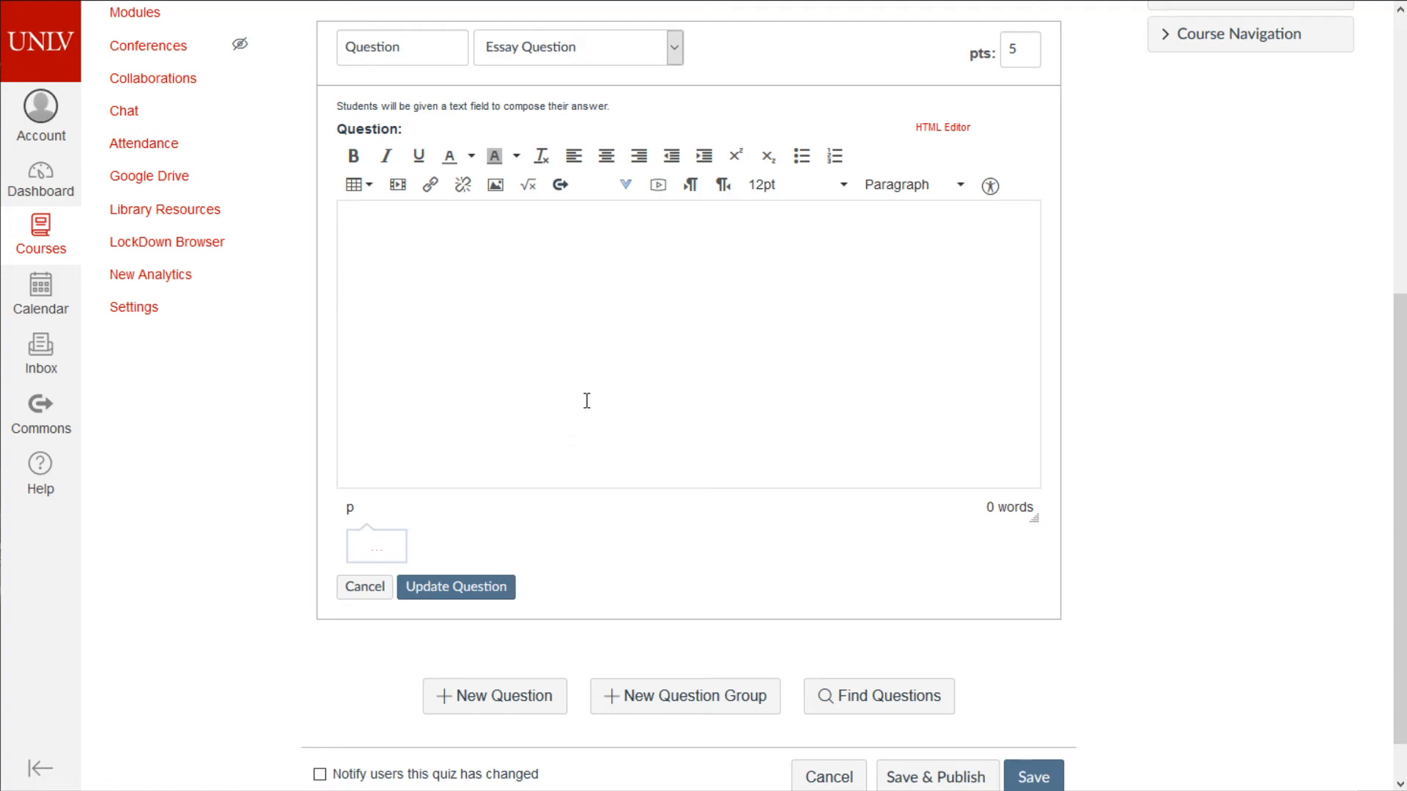
# - Type 'Hi', then add preformatted lines '#include<iostream>' and 'using namespace std;'
pyautogui.write('Hi')
pyautogui.press('Return')
pyautogui.press('Return')
pyautogui.click(960, 184)
pyautogui.click(931, 376)
pyautogui.write('include#')
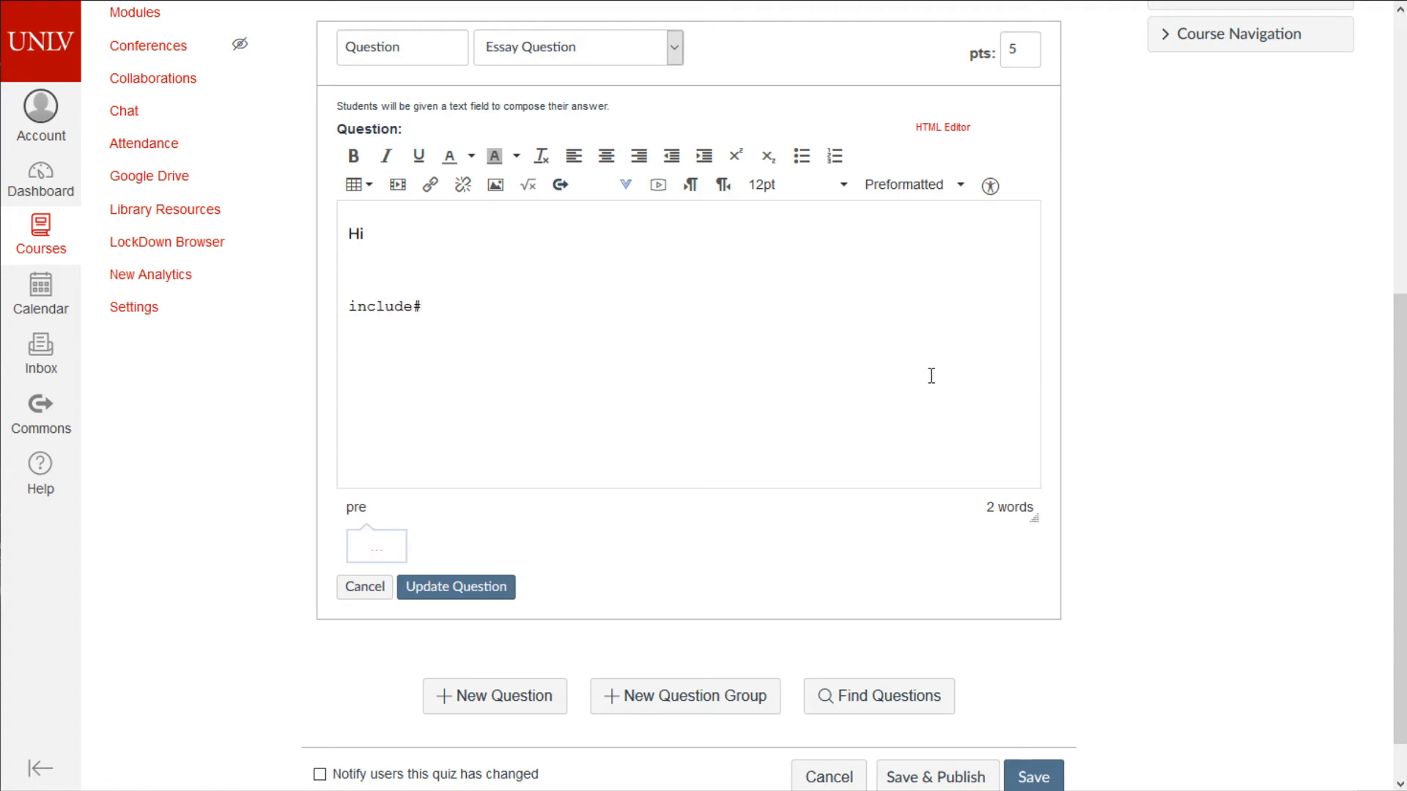
pyautogui.press('BackSpace')
pyautogui.write('<iostream>')
pyautogui.press('Home')
pyautogui.write('#include<iostream> using namespa')
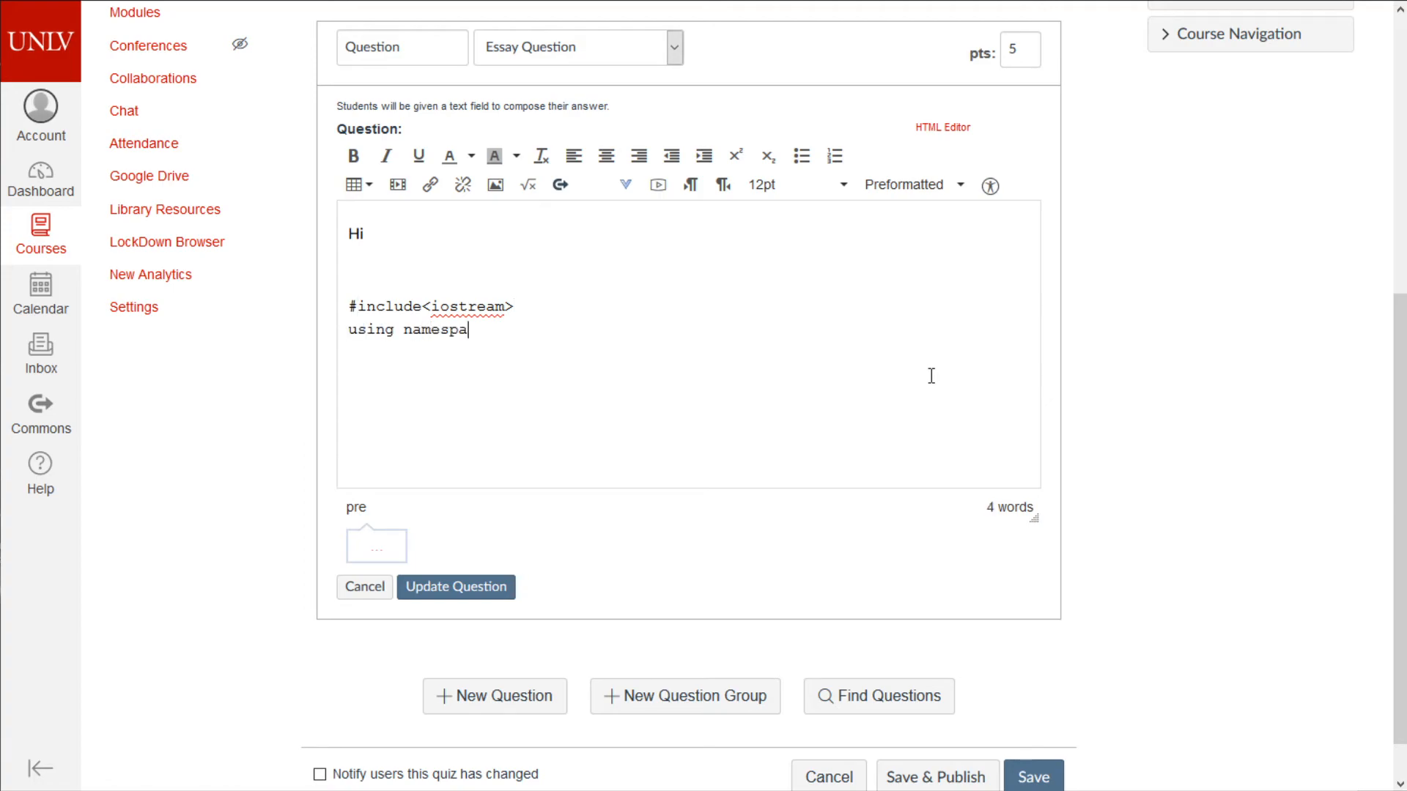
pyautogui.write('ce std;')
pyautogui.press('Return')
pyautogui.press('Tab')
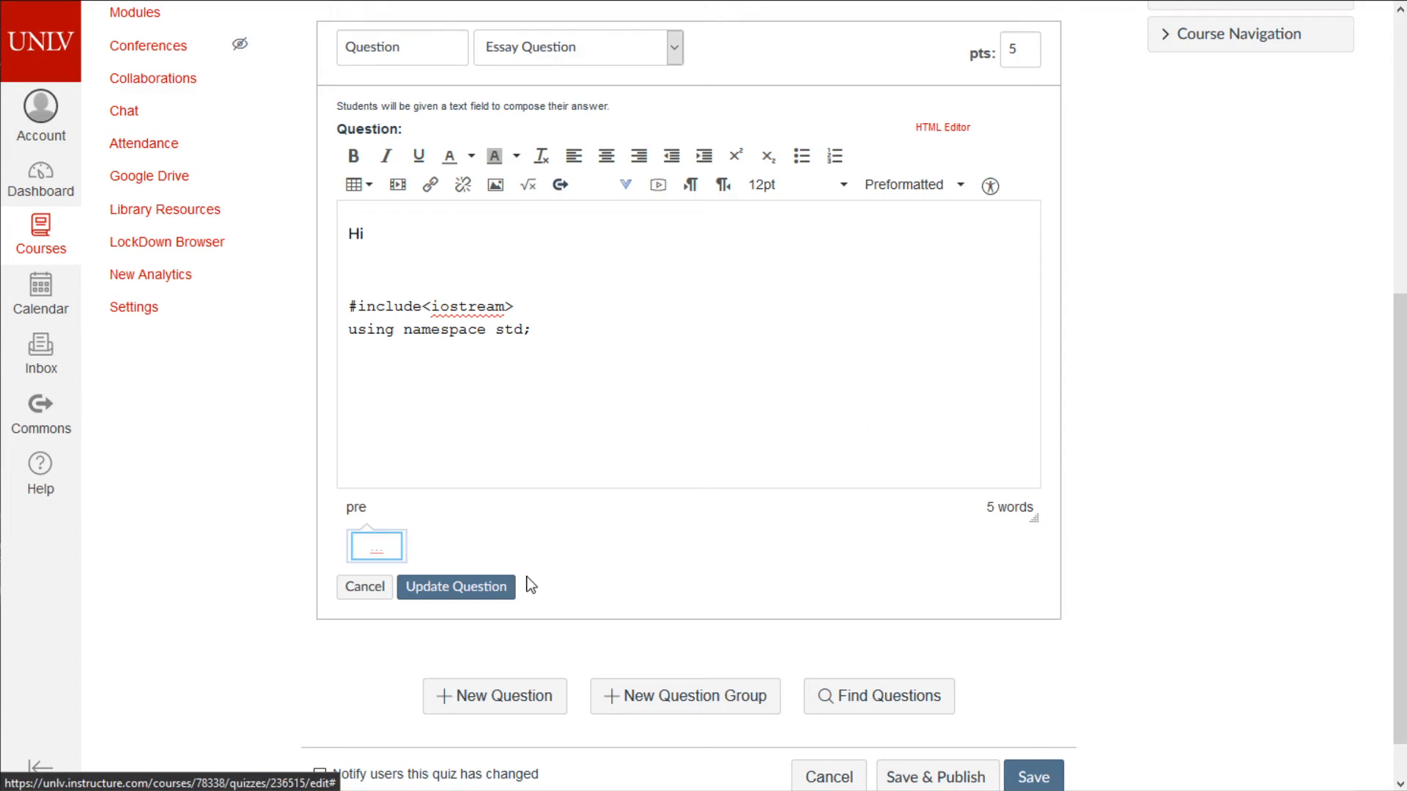
pyautogui.click(374, 368)
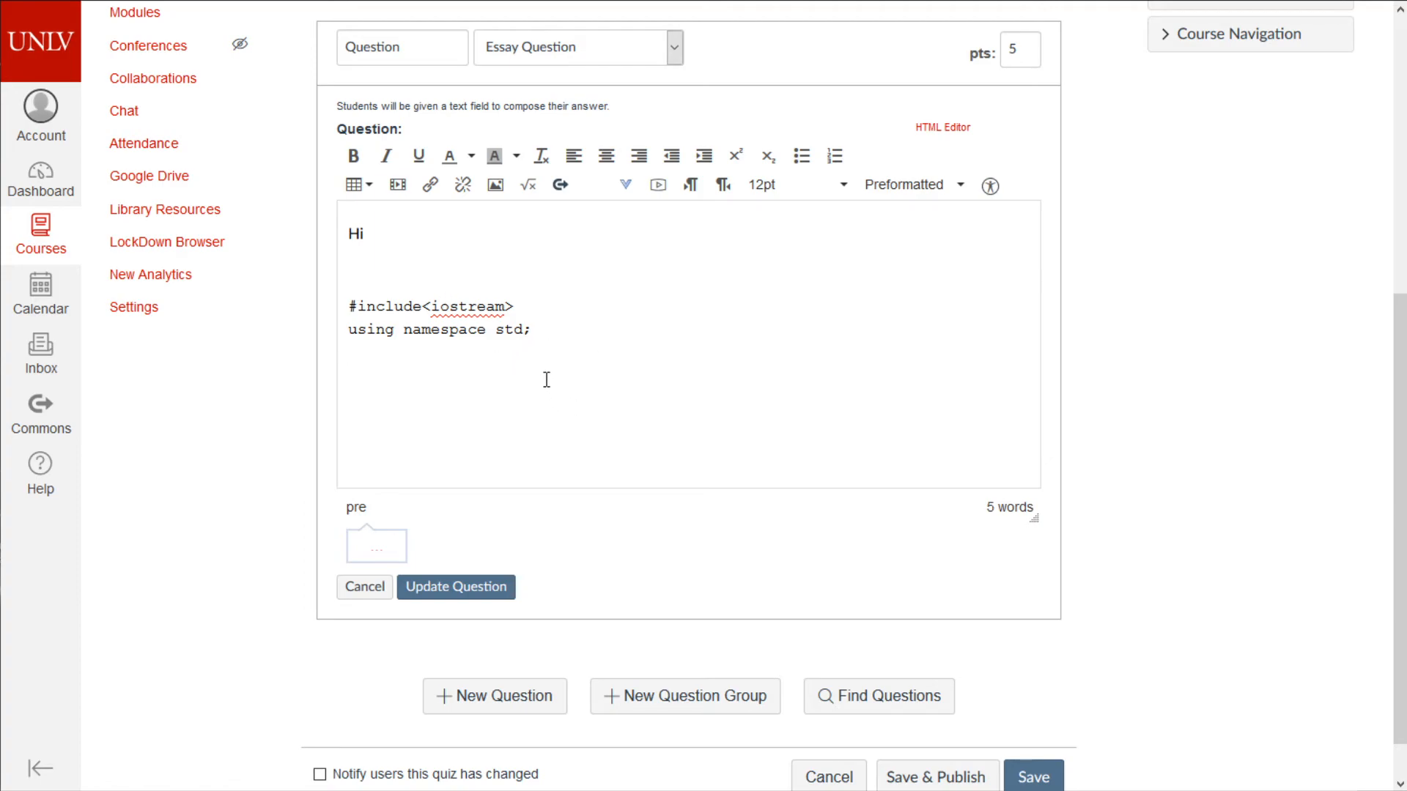
# - In the HTML editor, wrap the code lines in <code> tags inside the <pre> block
pyautogui.click(944, 127)
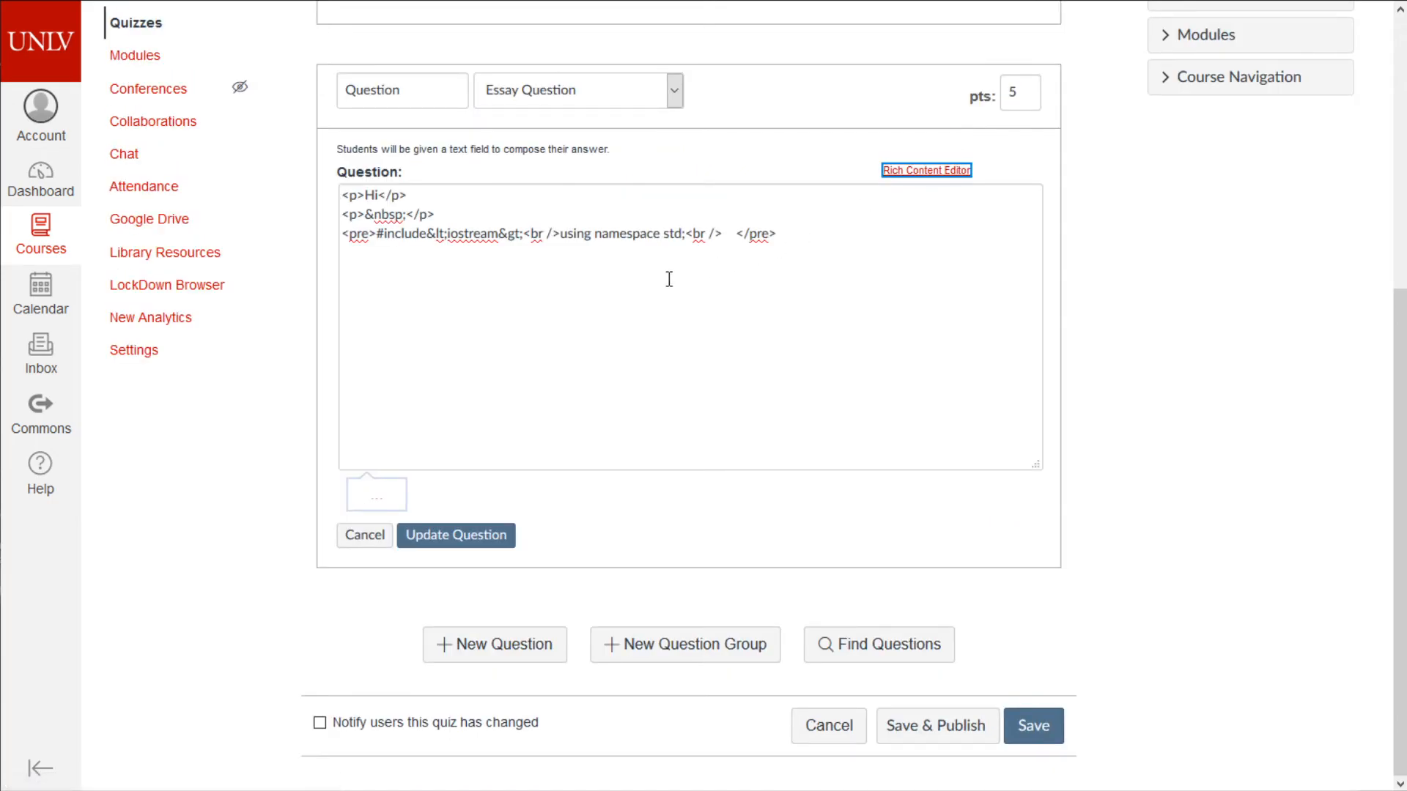
pyautogui.click(394, 236)
pyautogui.write('</')
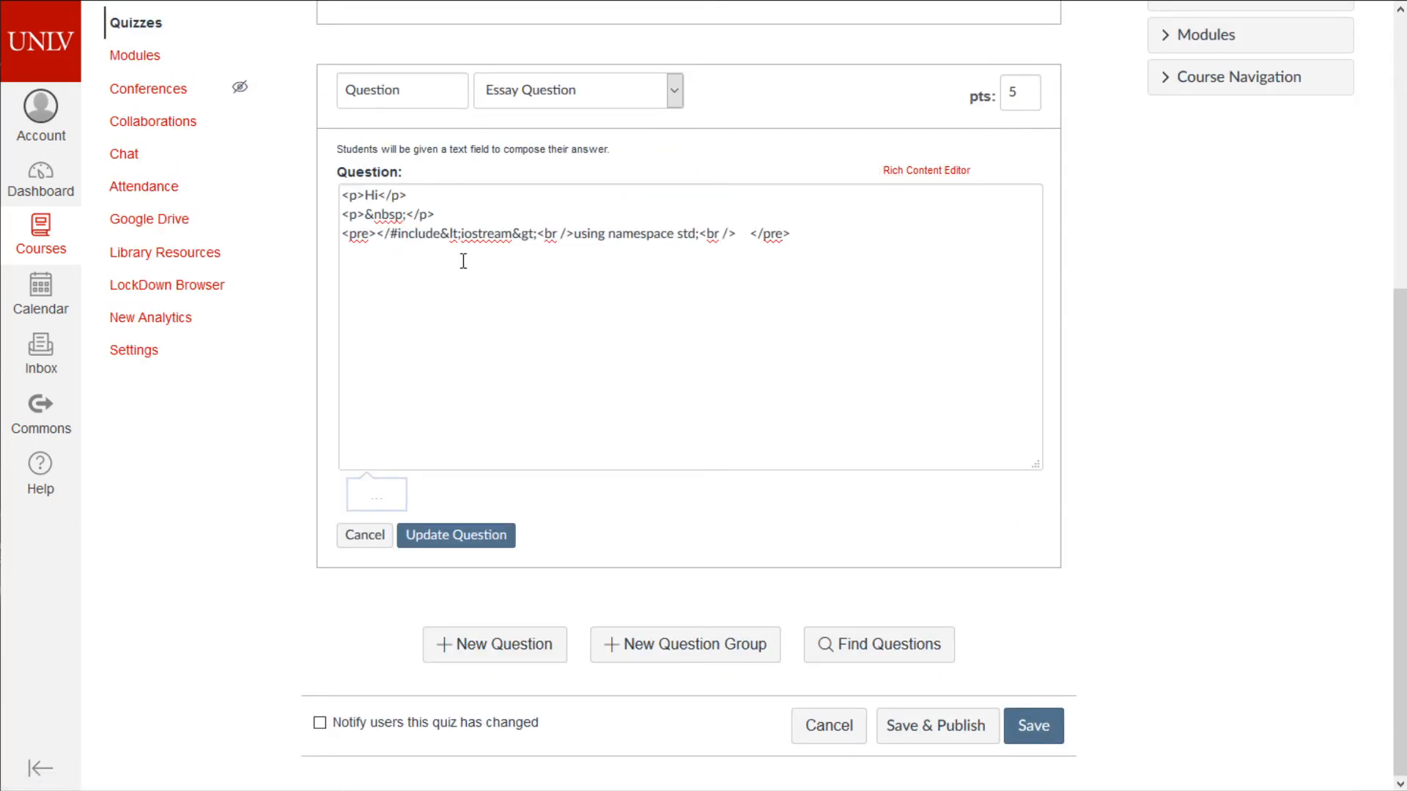
pyautogui.press('BackSpace')
pyautogui.write('code>')
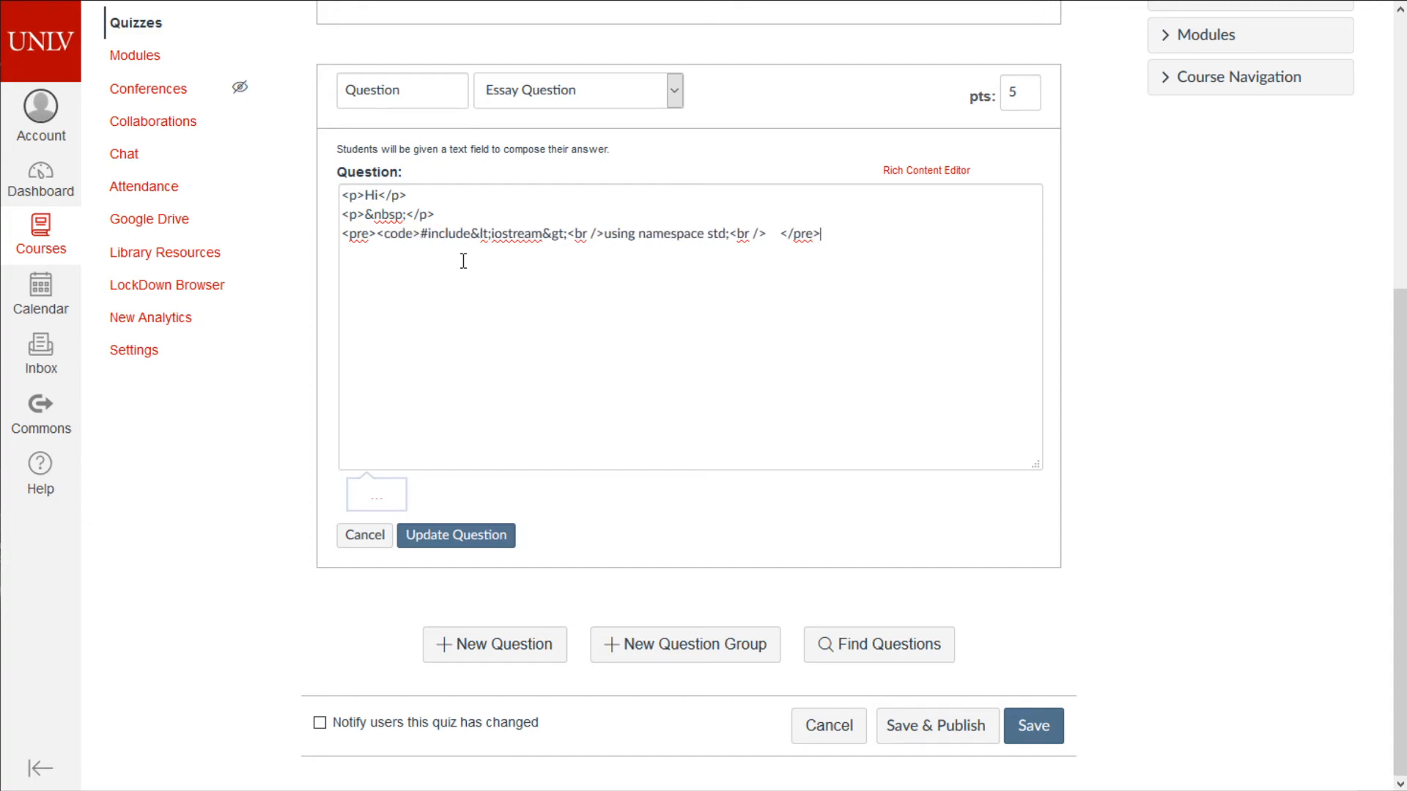
pyautogui.press('Left')
pyautogui.press('Left')
pyautogui.press('Left')
pyautogui.write('</code>')
pyautogui.press('BackSpace')
pyautogui.press('Delete')
pyautogui.press('Delete')
pyautogui.press('Delete')
pyautogui.click(428, 240)
pyautogui.press('Return')
pyautogui.write('\\')
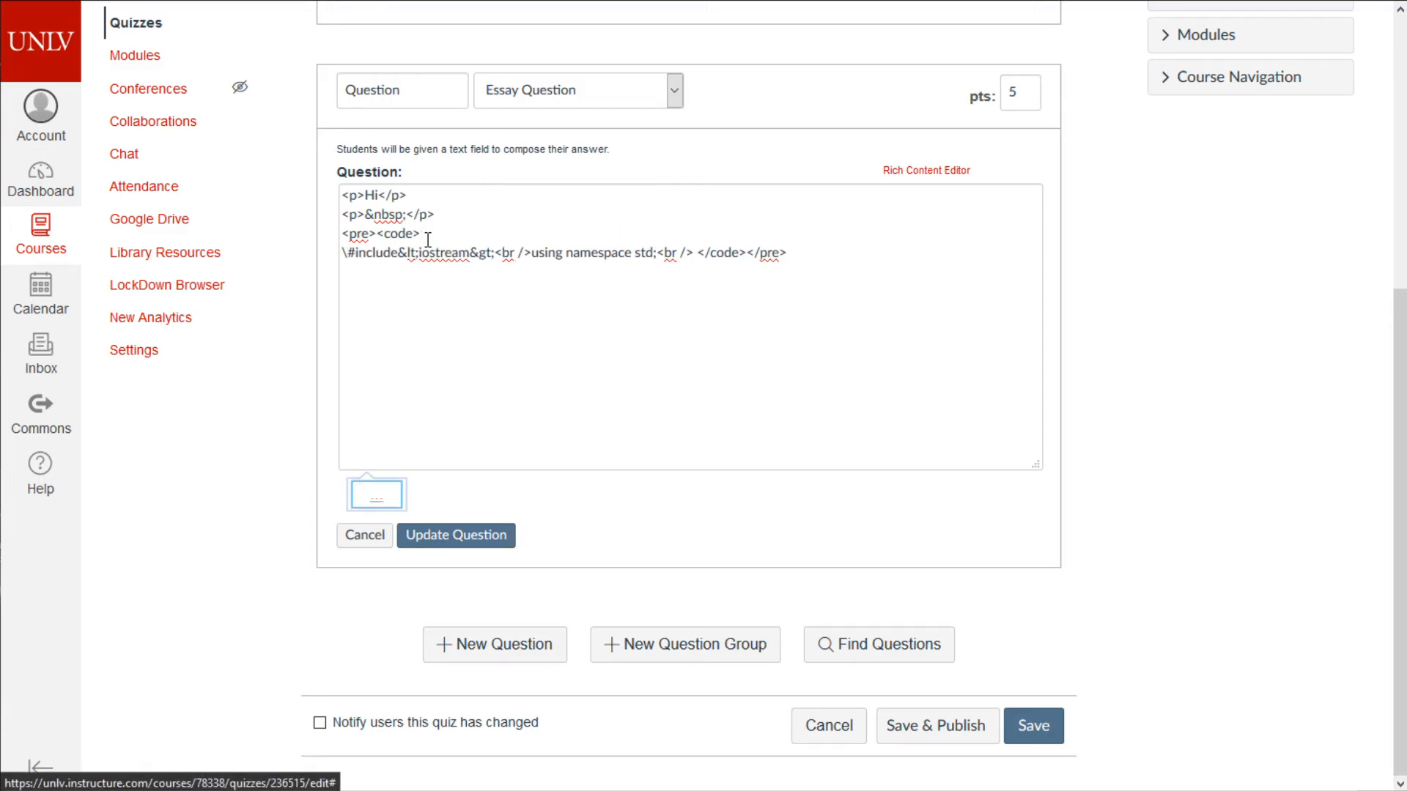
pyautogui.moveTo(624, 253); pyautogui.dragTo(640, 253)
pyautogui.moveTo(799, 279); pyautogui.dragTo(279, 217)
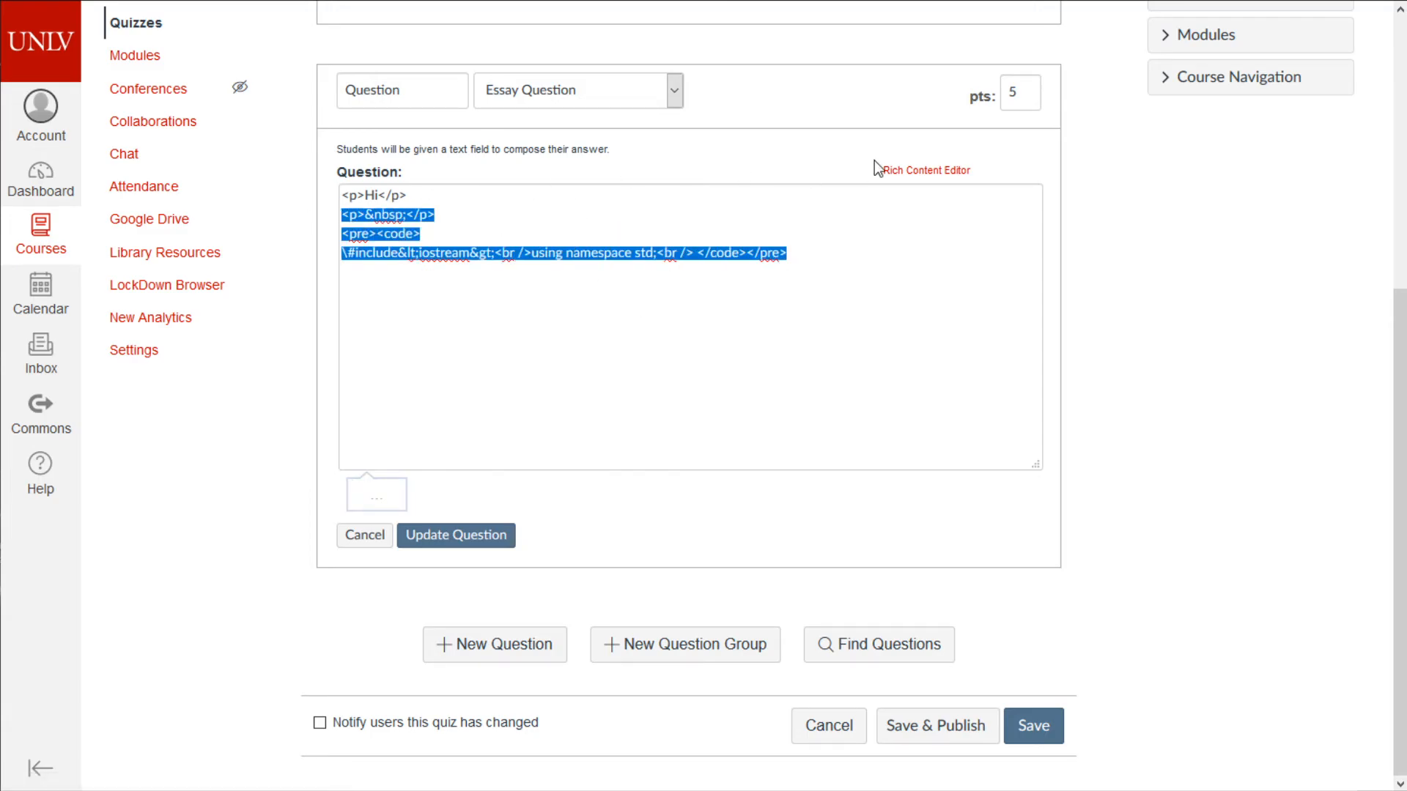
# - Return to the rich editor, keep the Essay Question type, and save the question
pyautogui.click(945, 175)
pyautogui.click(665, 455)
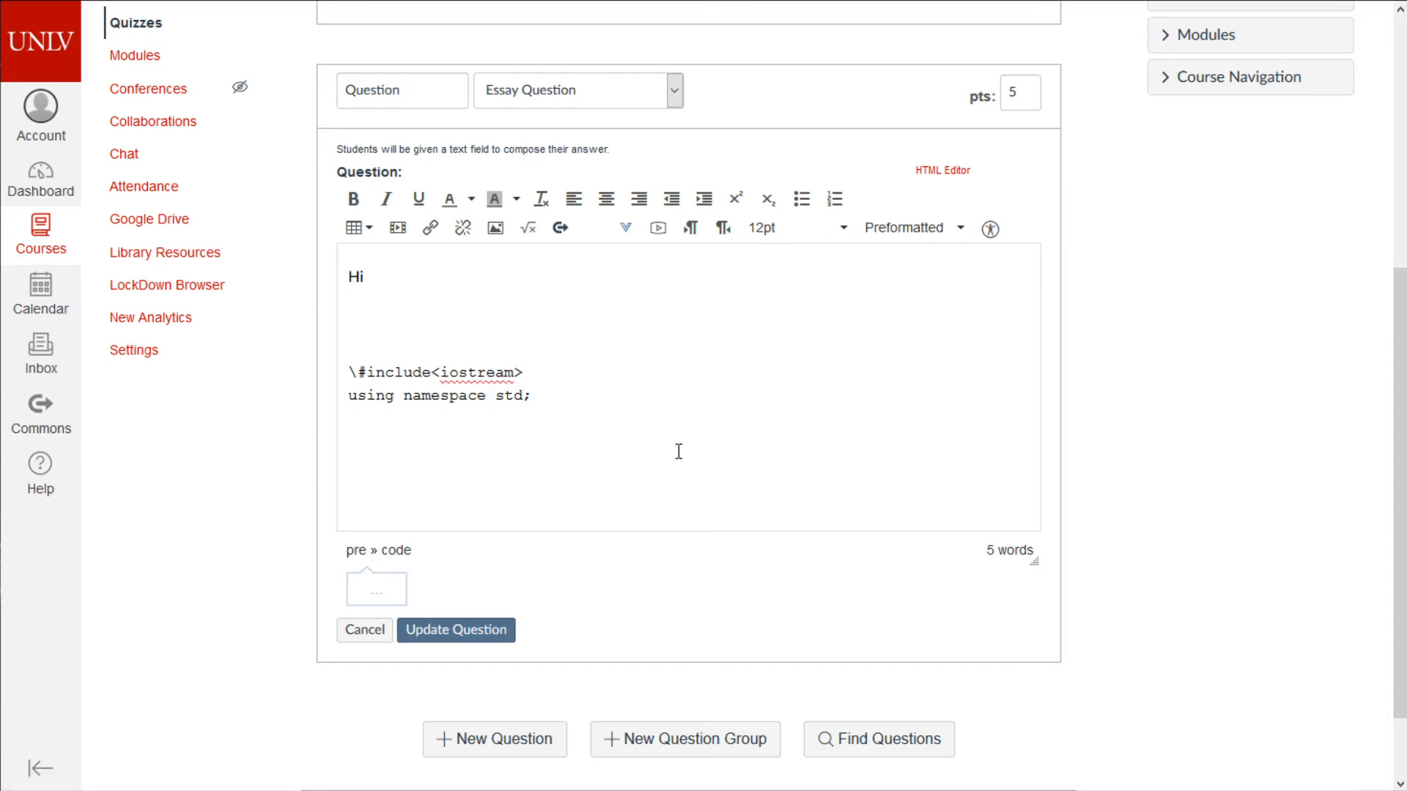
pyautogui.click(522, 88)
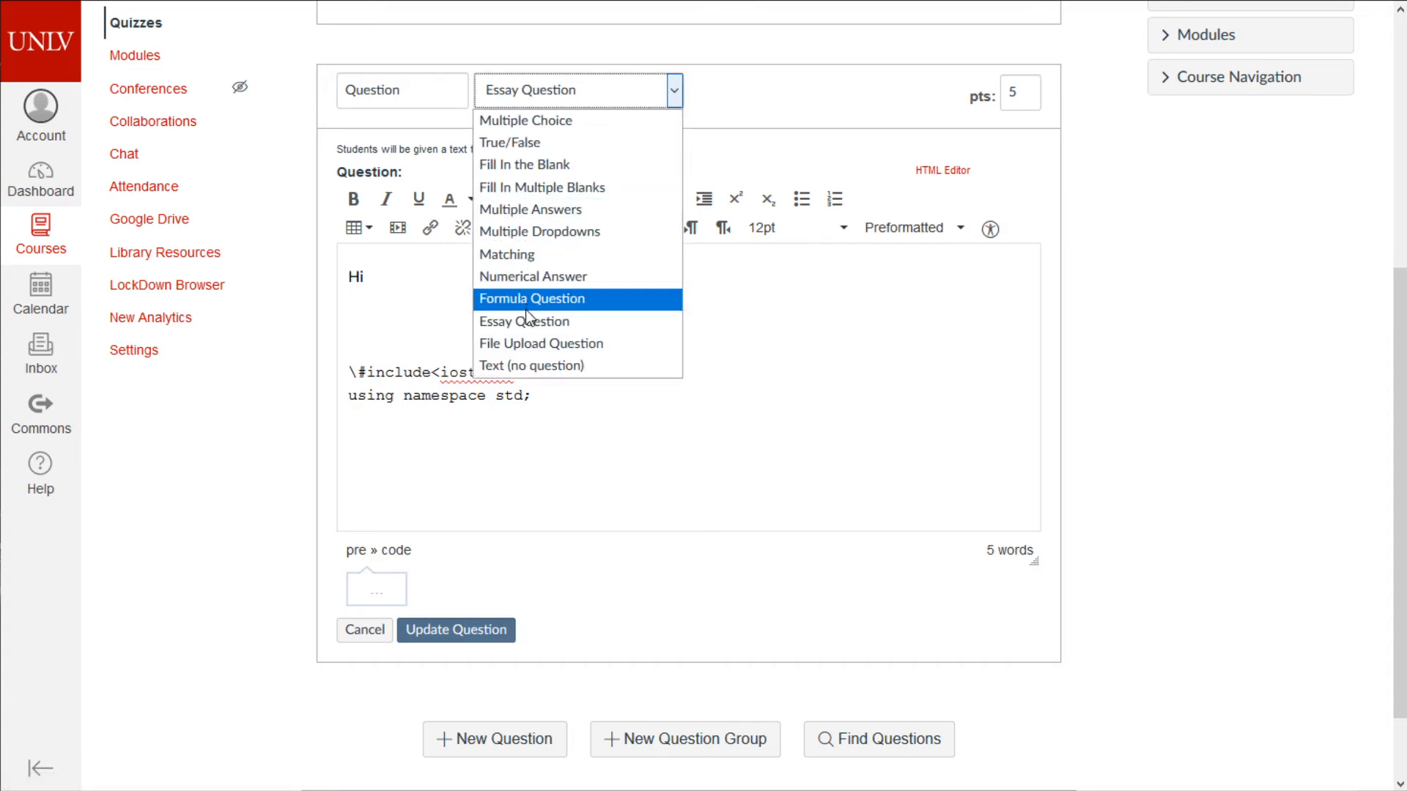
pyautogui.click(529, 345)
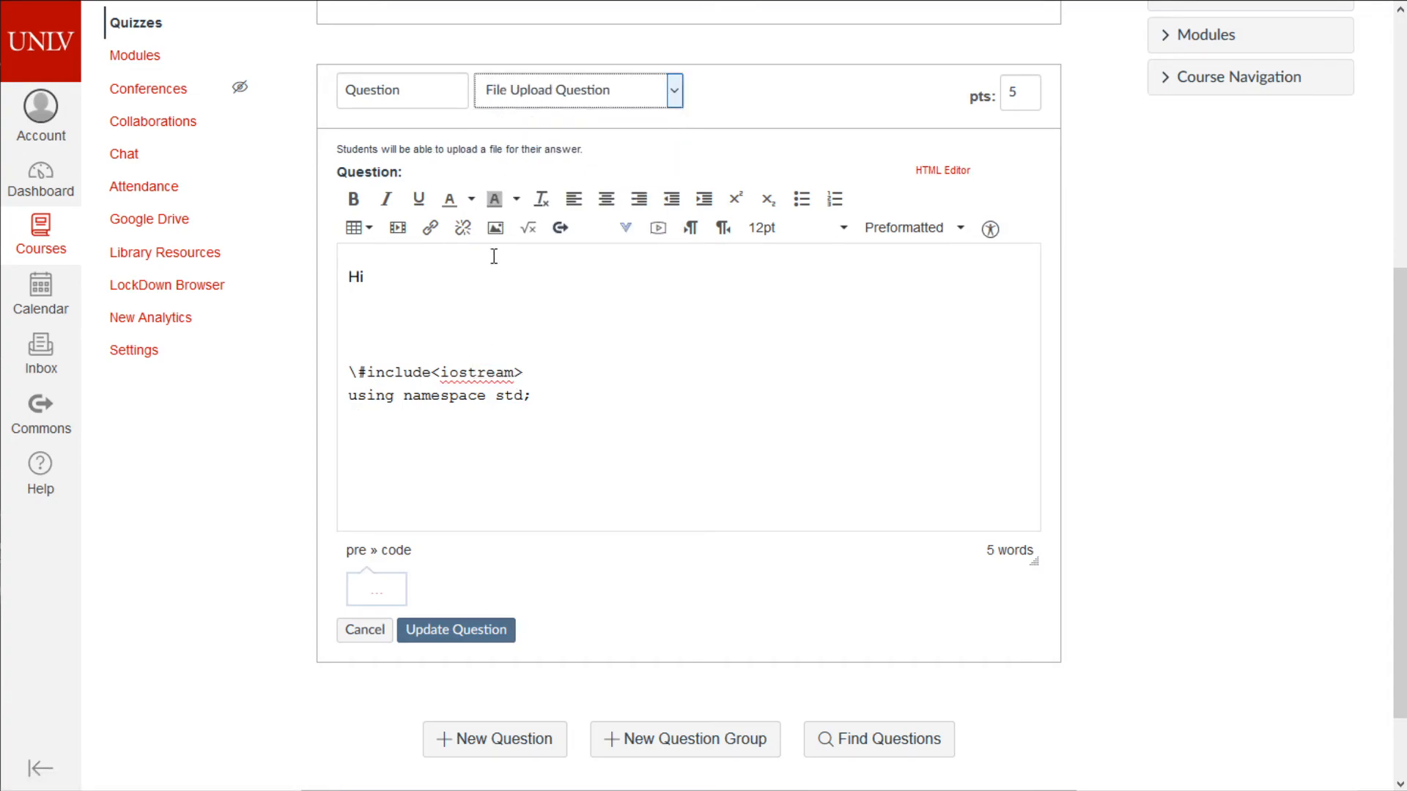
pyautogui.click(612, 86)
pyautogui.click(604, 327)
pyautogui.click(498, 630)
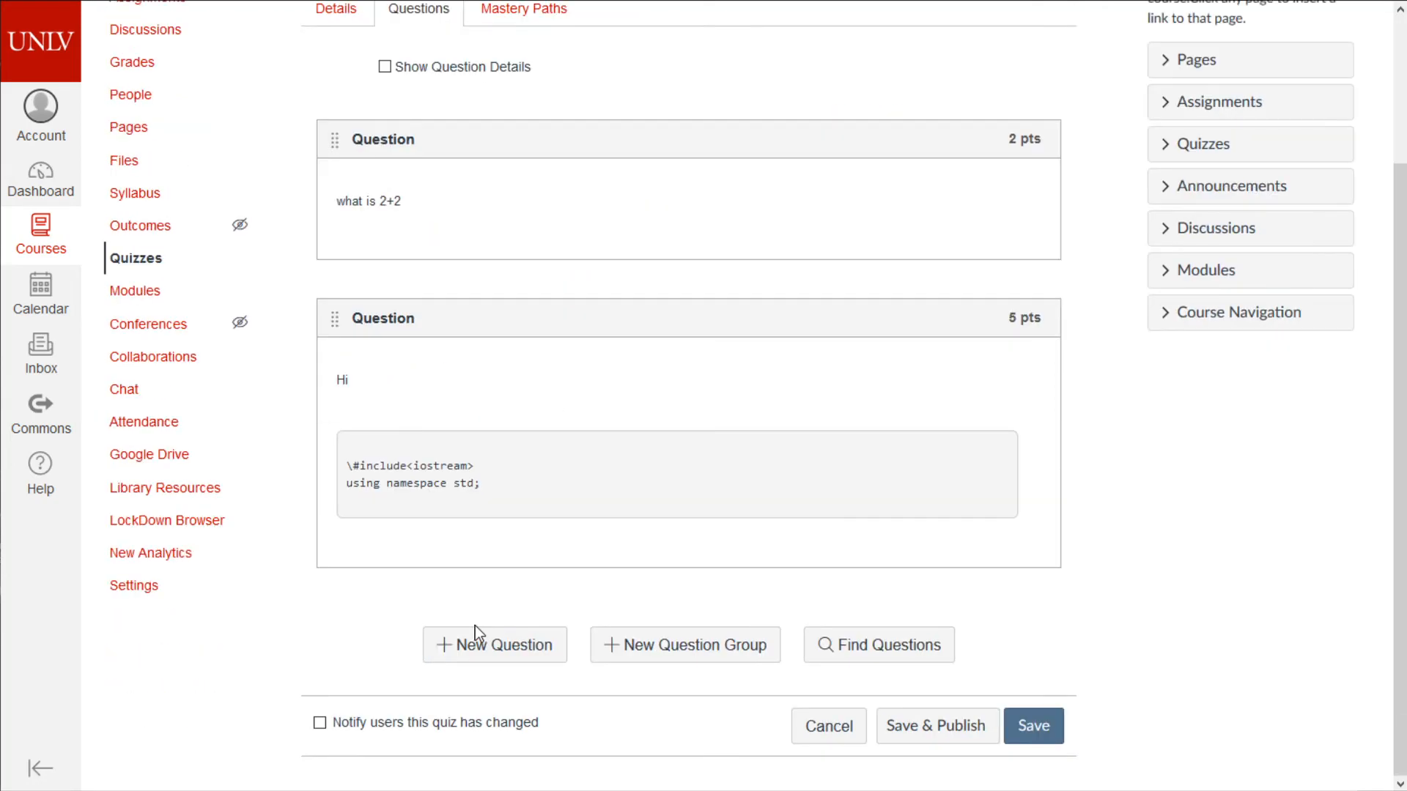
# - Add a File Upload question with the prompt 'Write a program that blahg'
pyautogui.click(525, 651)
pyautogui.click(612, 381)
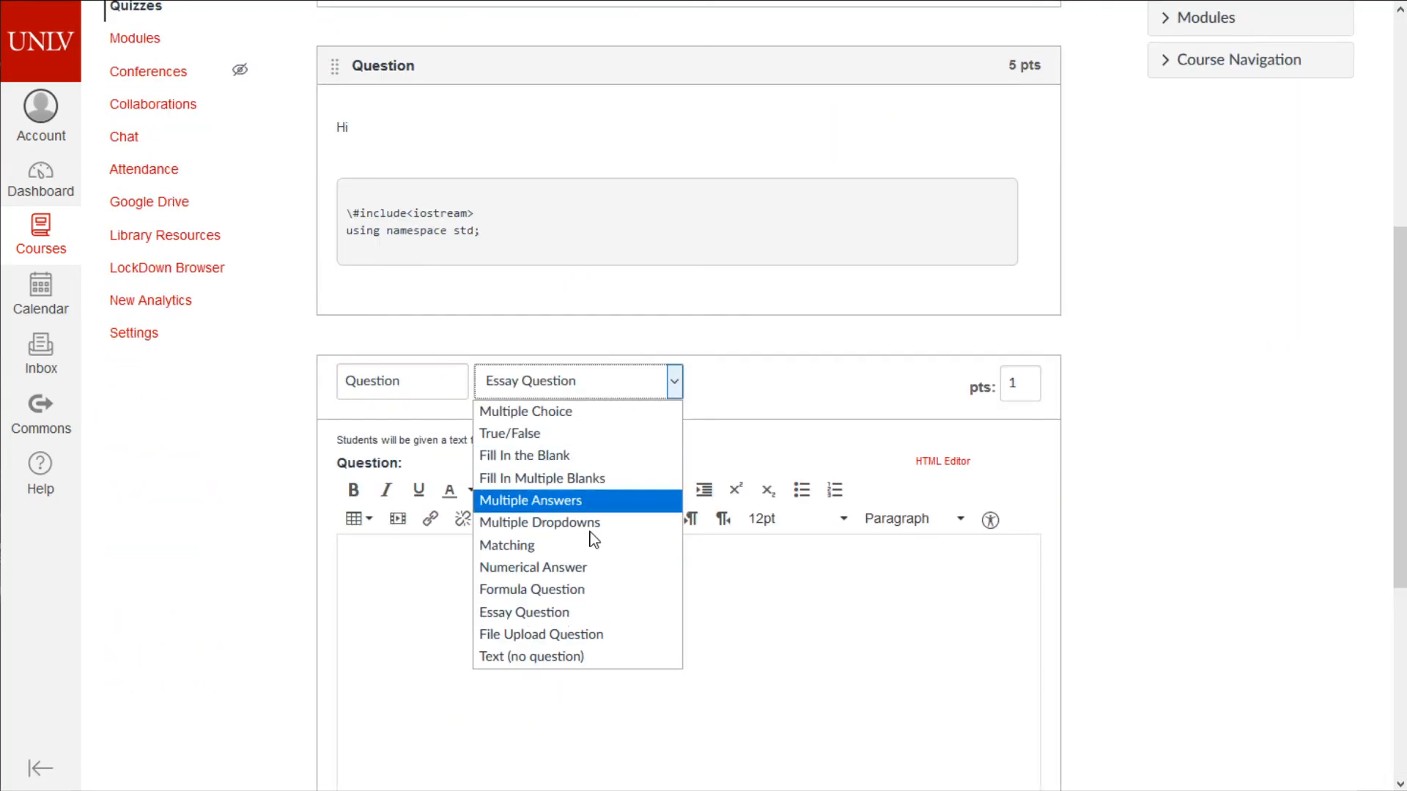
pyautogui.click(565, 633)
pyautogui.scroll(-3, 594, 537)
pyautogui.scroll(-2, 594, 537)
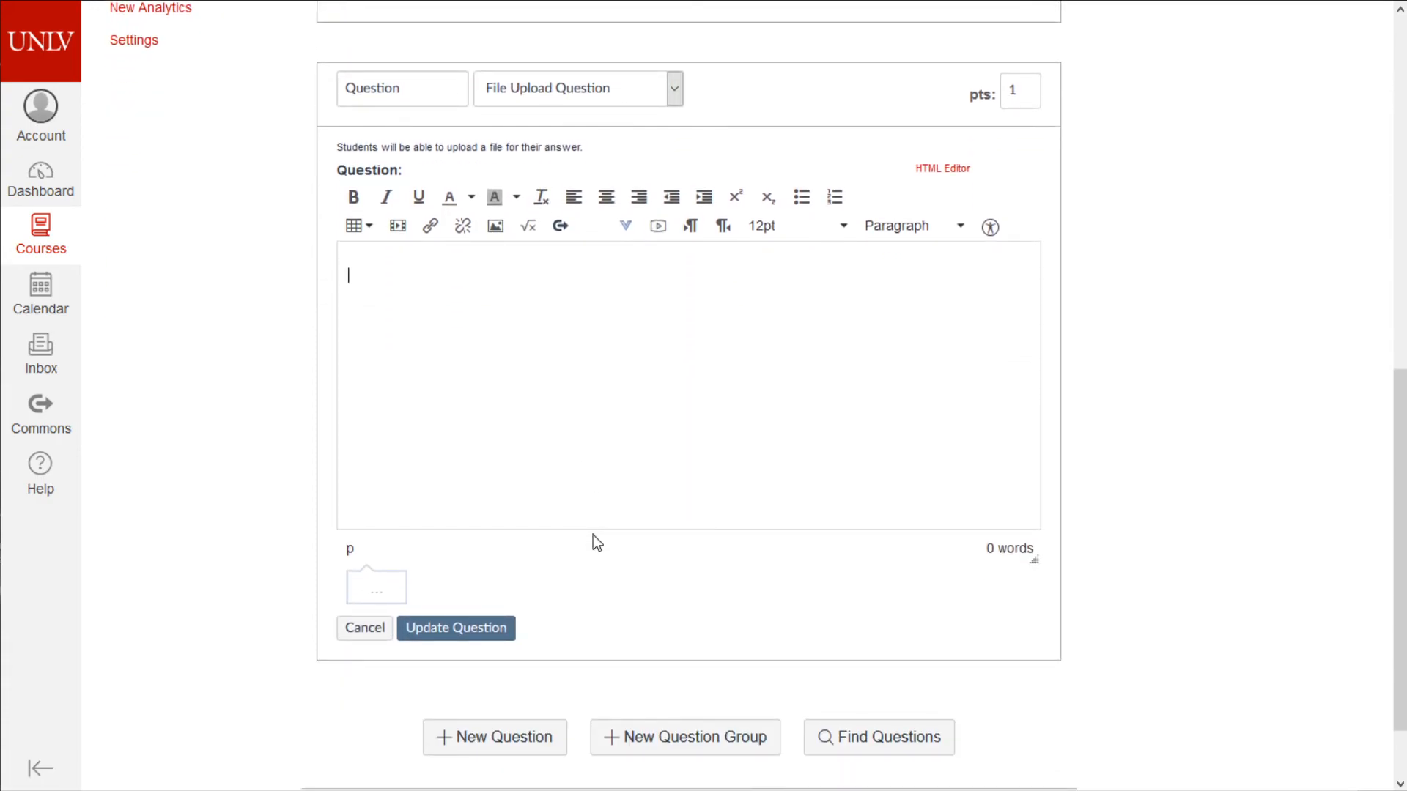
pyautogui.write('Write a program that blahg')
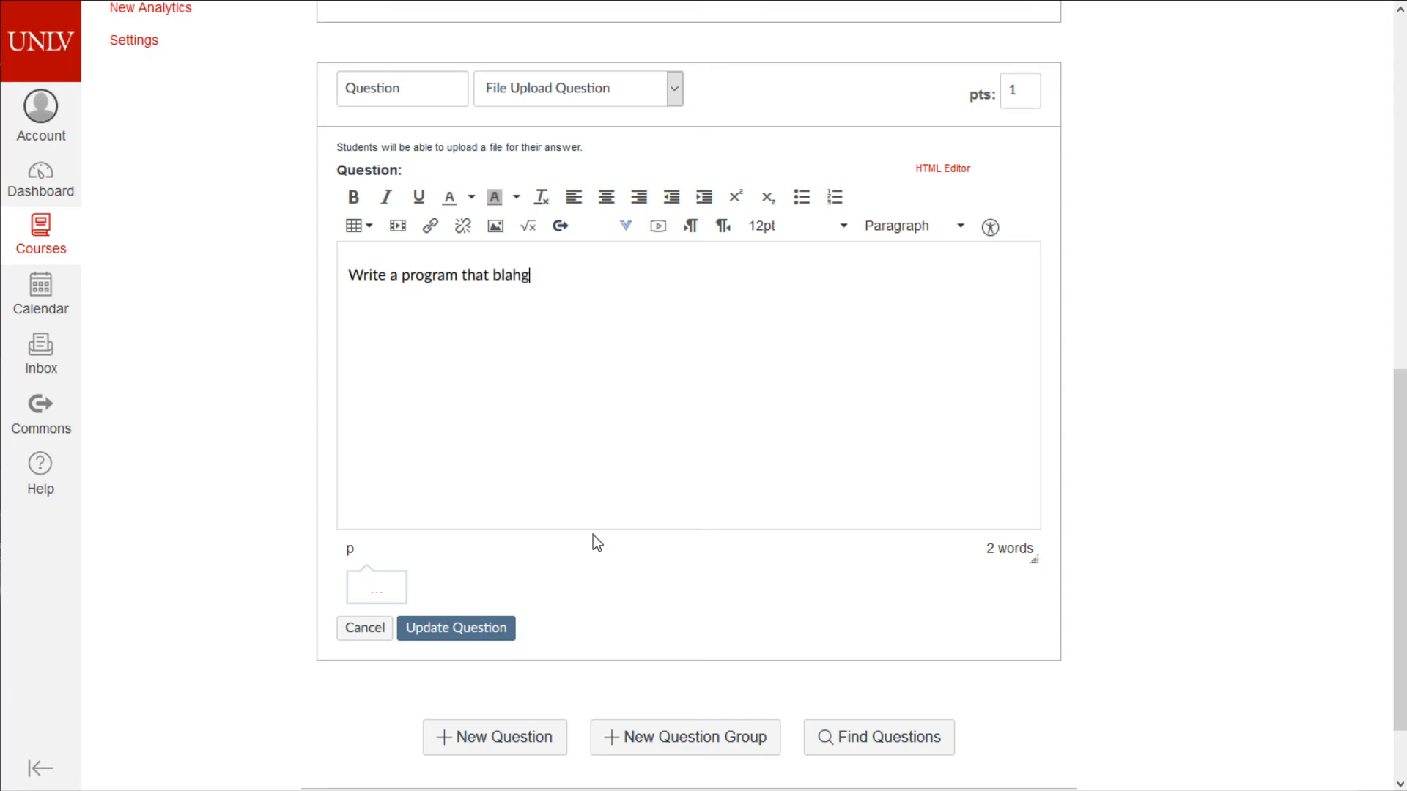
pyautogui.click(507, 635)
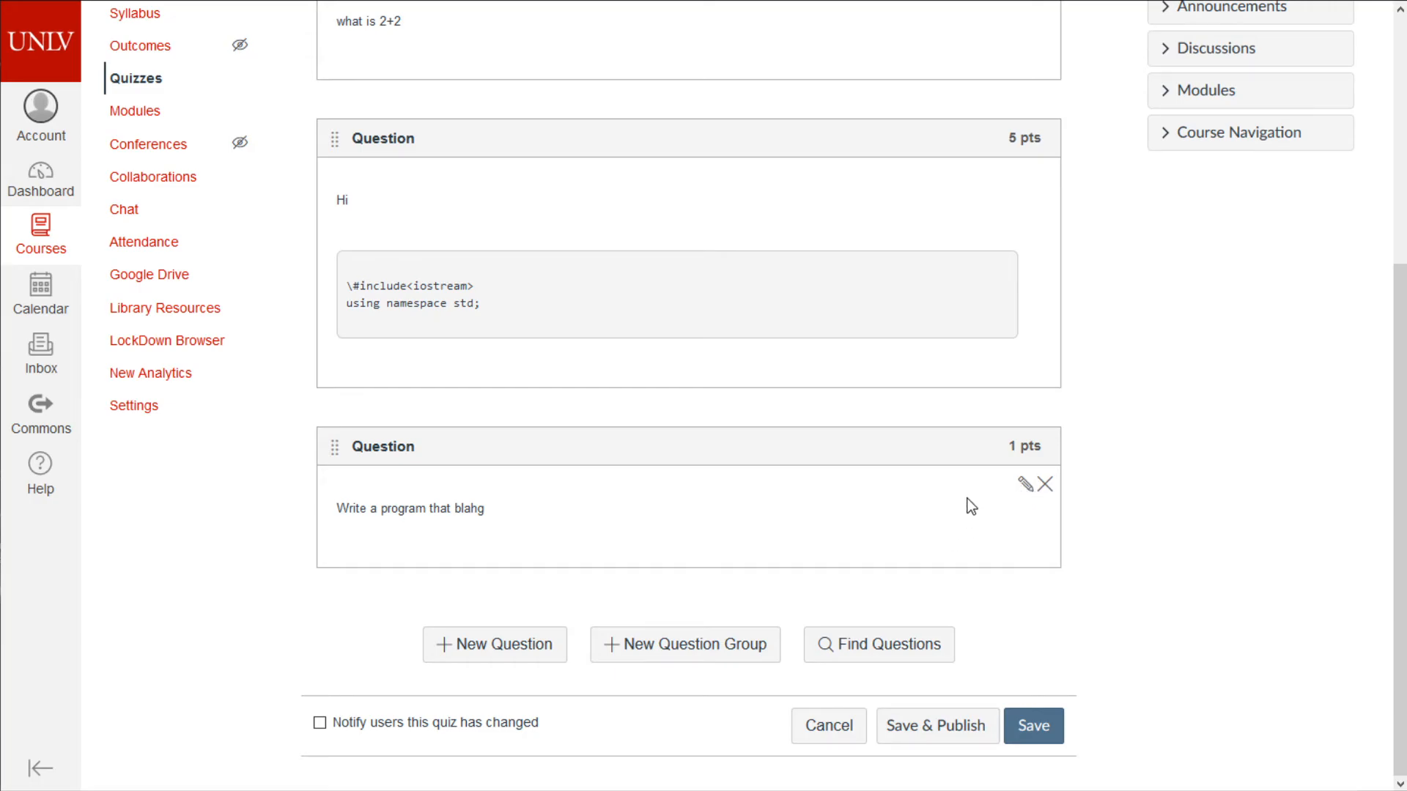
# - Re-save the file upload question, show all answer details, and save the quiz
pyautogui.click(1025, 485)
pyautogui.scroll(-5, 715, 511)
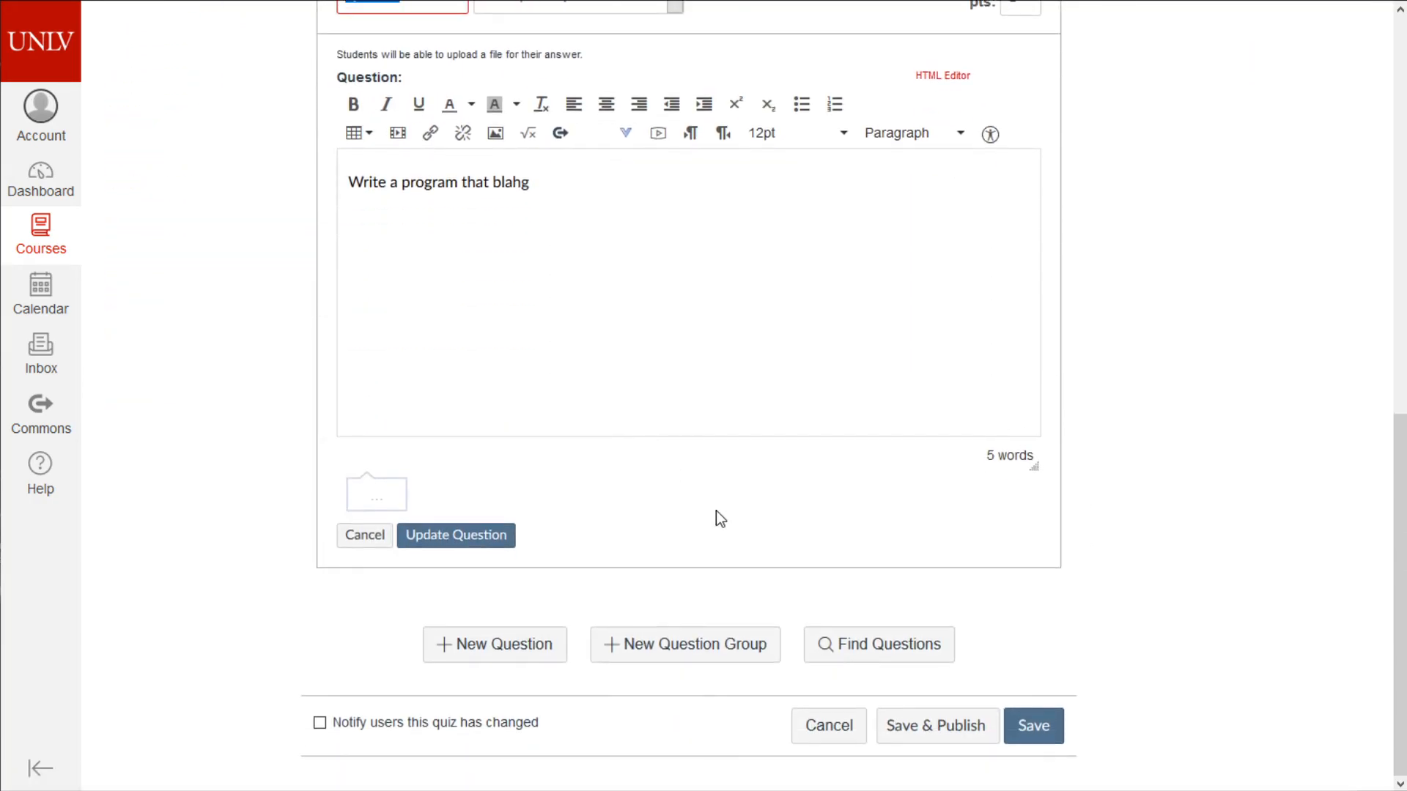
pyautogui.click(505, 547)
pyautogui.scroll(5, 1149, 696)
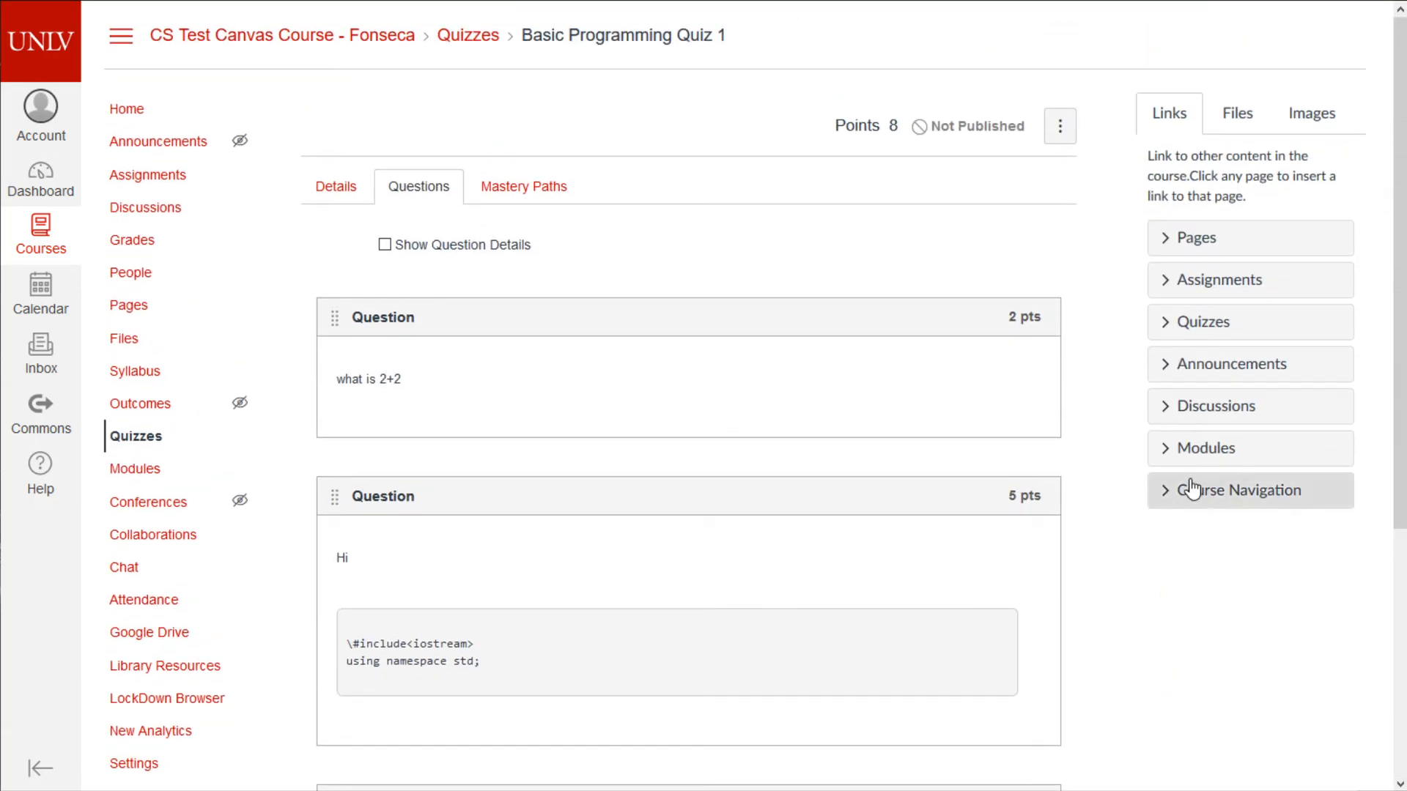
pyautogui.click(415, 246)
pyautogui.scroll(-4, 415, 285)
pyautogui.scroll(-3, 552, 352)
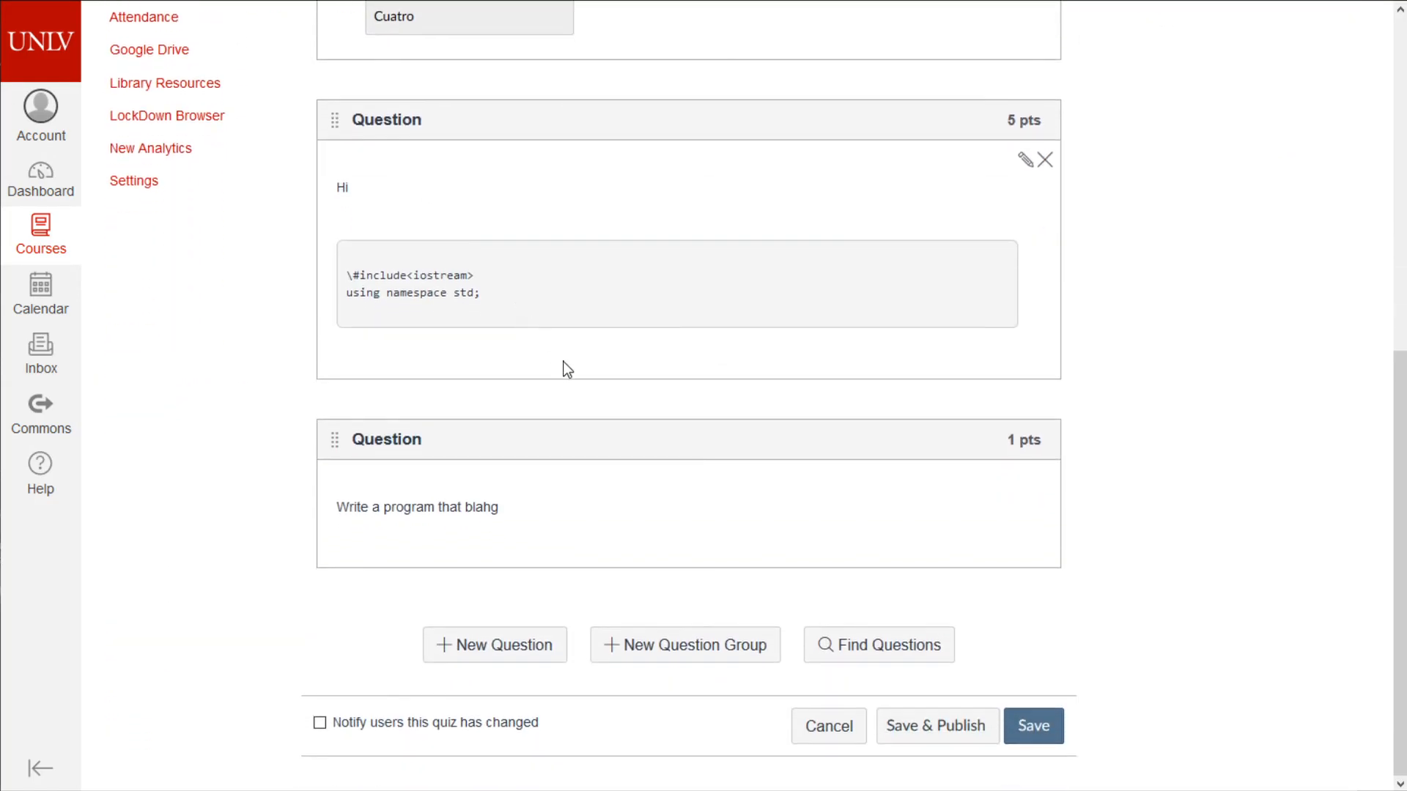
pyautogui.scroll(7, 569, 395)
pyautogui.scroll(-1, 368, 481)
pyautogui.scroll(-6, 864, 380)
pyautogui.click(1026, 726)
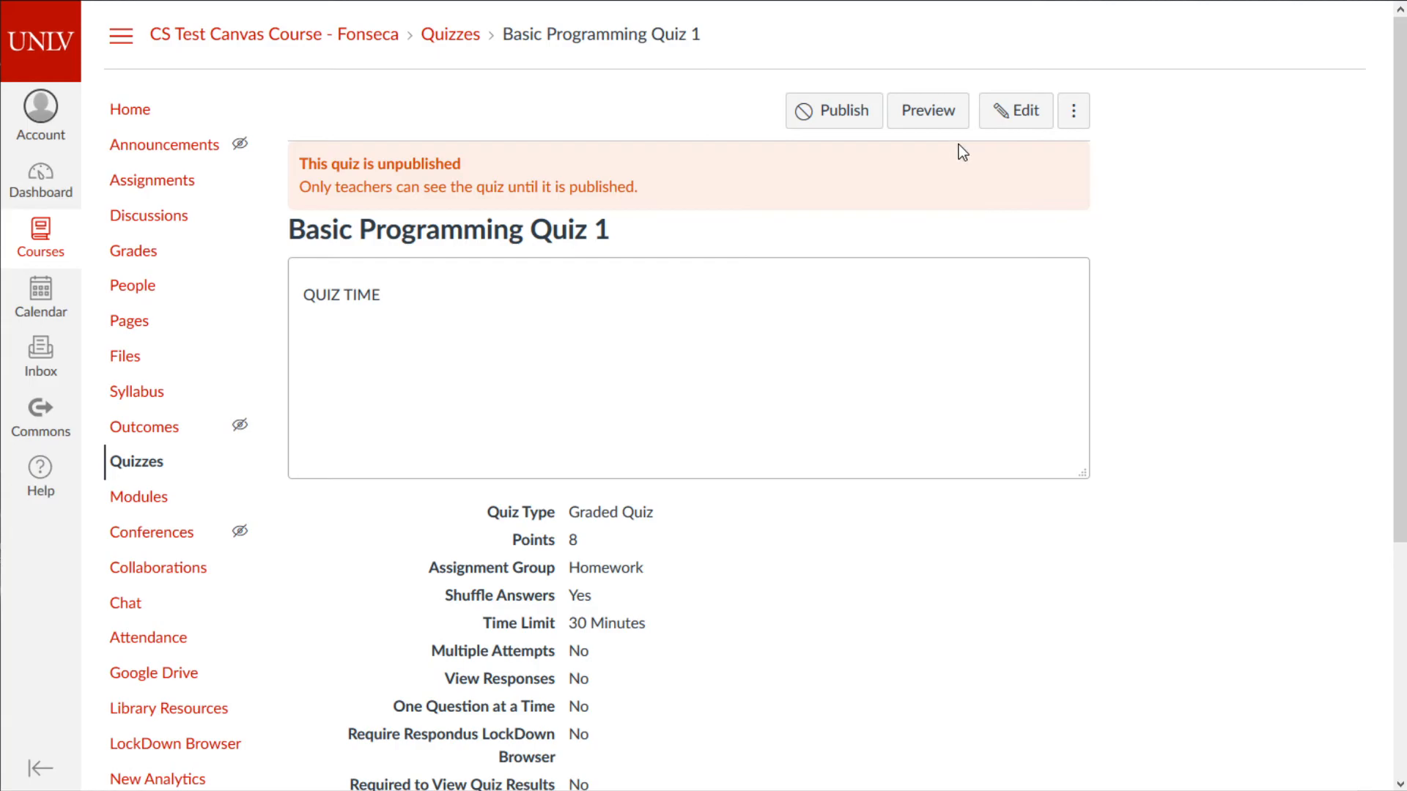
# - Preview the quiz and answer 4 for Question 1
pyautogui.click(946, 133)
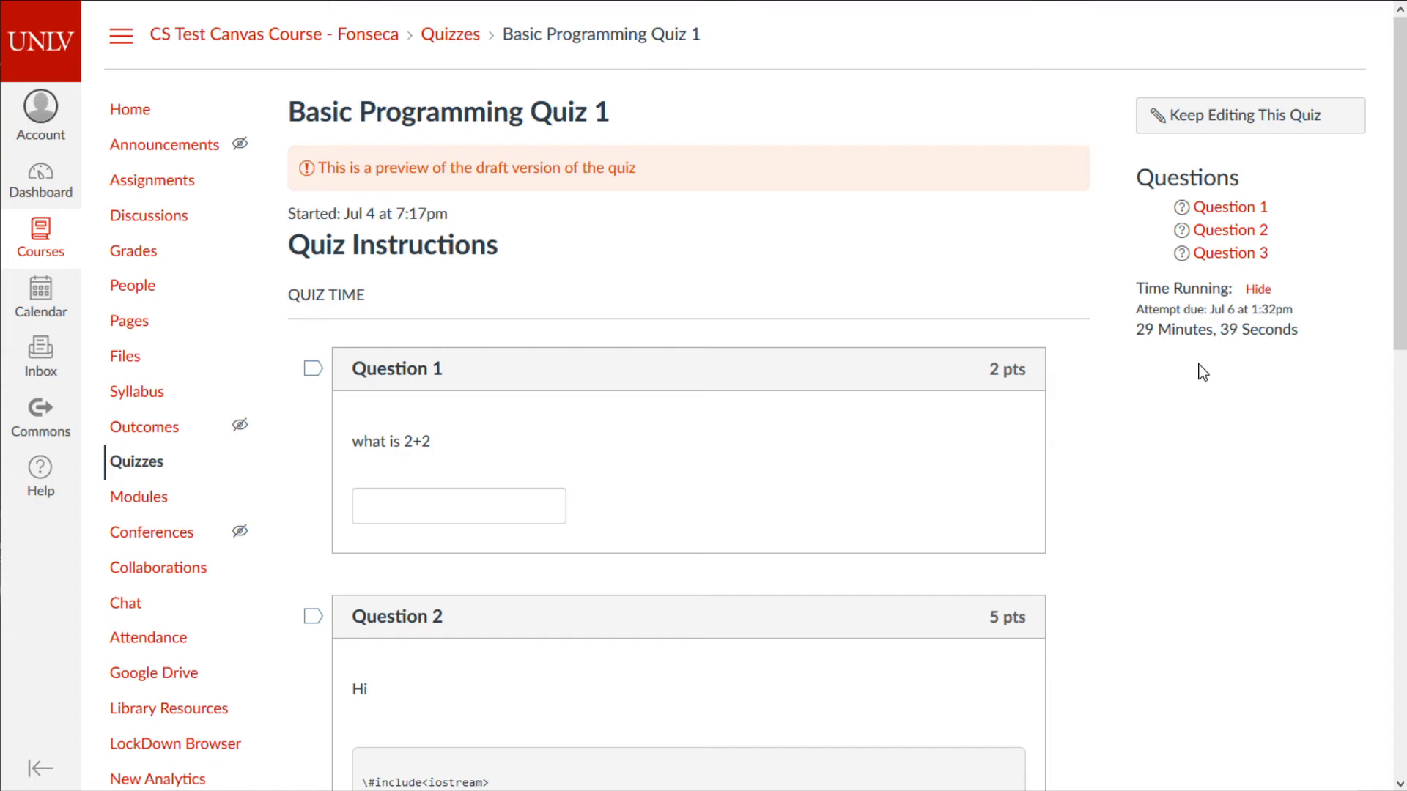
pyautogui.click(535, 506)
pyautogui.scroll(-9, 635, 409)
pyautogui.scroll(9, 634, 408)
pyautogui.scroll(-9, 367, 437)
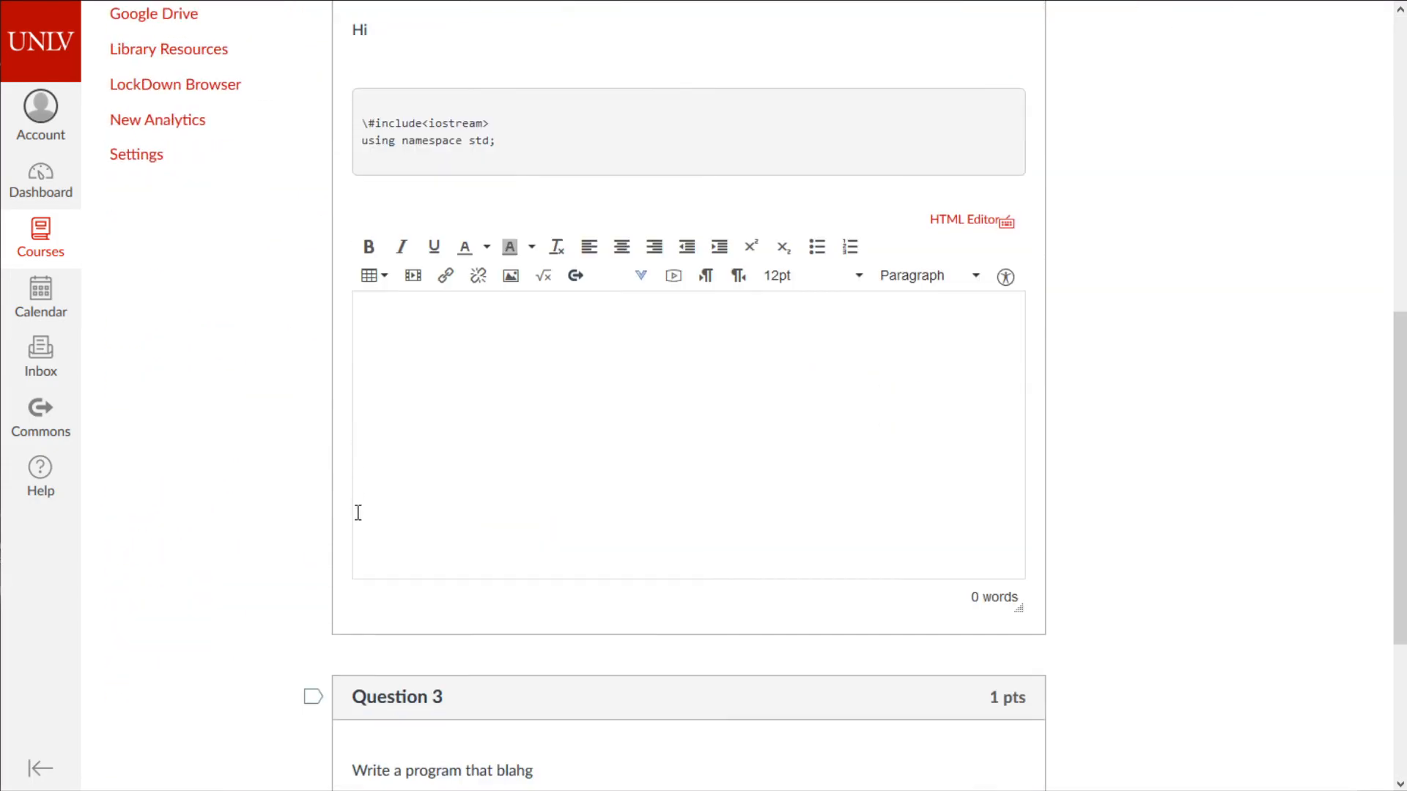
pyautogui.scroll(9, 378, 513)
pyautogui.scroll(-9, 429, 535)
pyautogui.scroll(9, 402, 521)
pyautogui.scroll(-5, 451, 516)
pyautogui.scroll(5, 452, 512)
pyautogui.scroll(-5, 455, 523)
pyautogui.scroll(-3, 454, 519)
pyautogui.scroll(8, 452, 515)
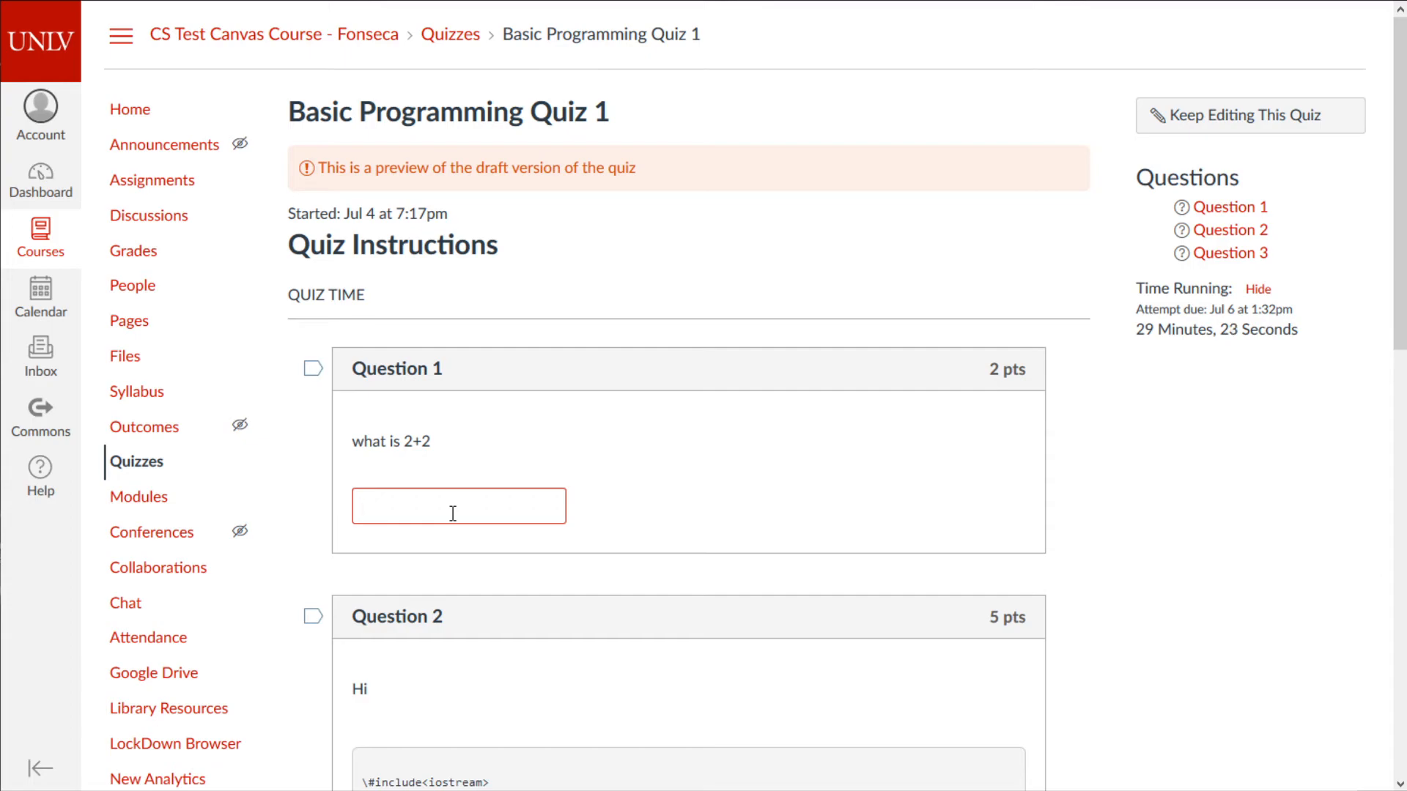
pyautogui.write('4')
# - Write 'Essay answer' as the Question 2 essay response
pyautogui.scroll(-4, 452, 513)
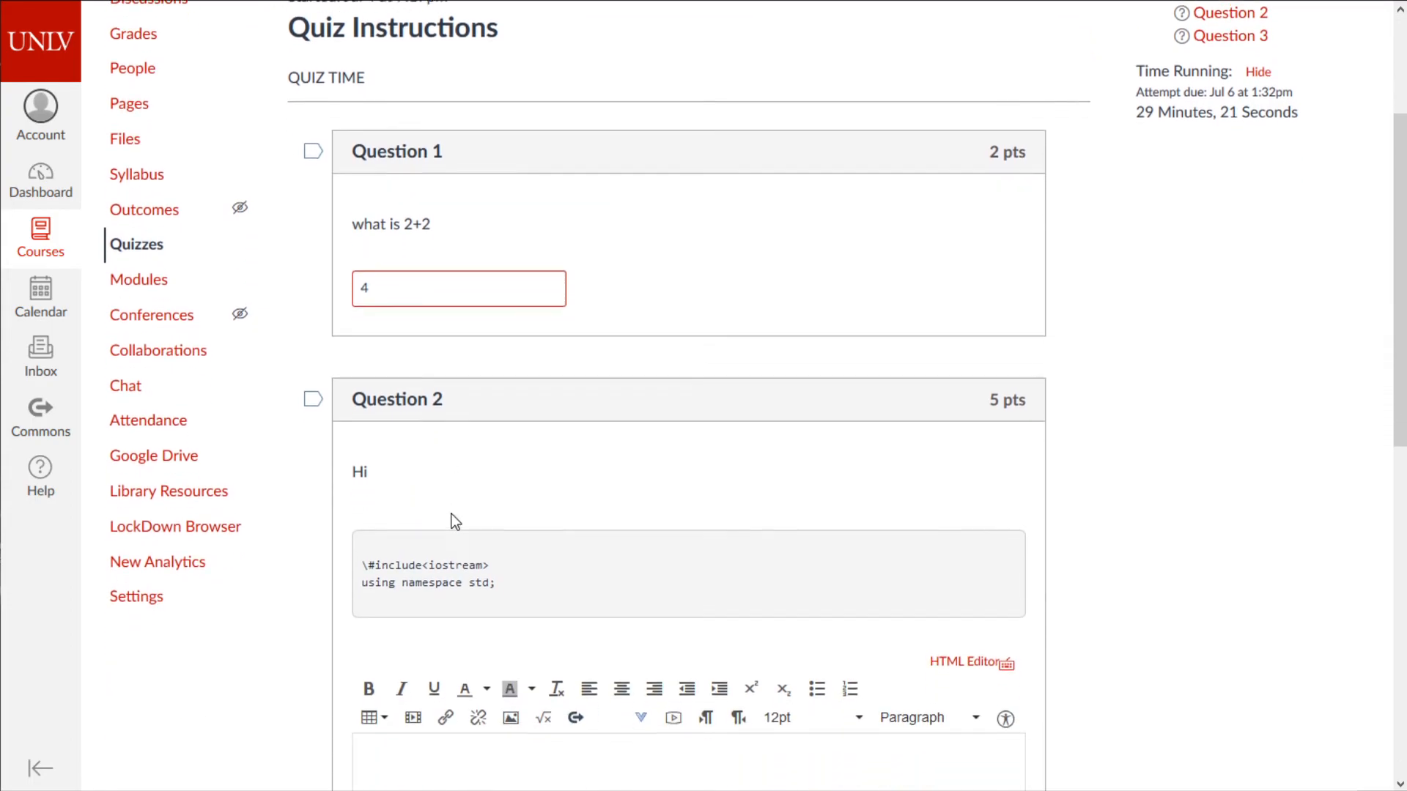
pyautogui.click(534, 684)
pyautogui.scroll(-6, 534, 684)
pyautogui.scroll(3, 518, 635)
pyautogui.scroll(1, 516, 632)
pyautogui.write('Essay answer')
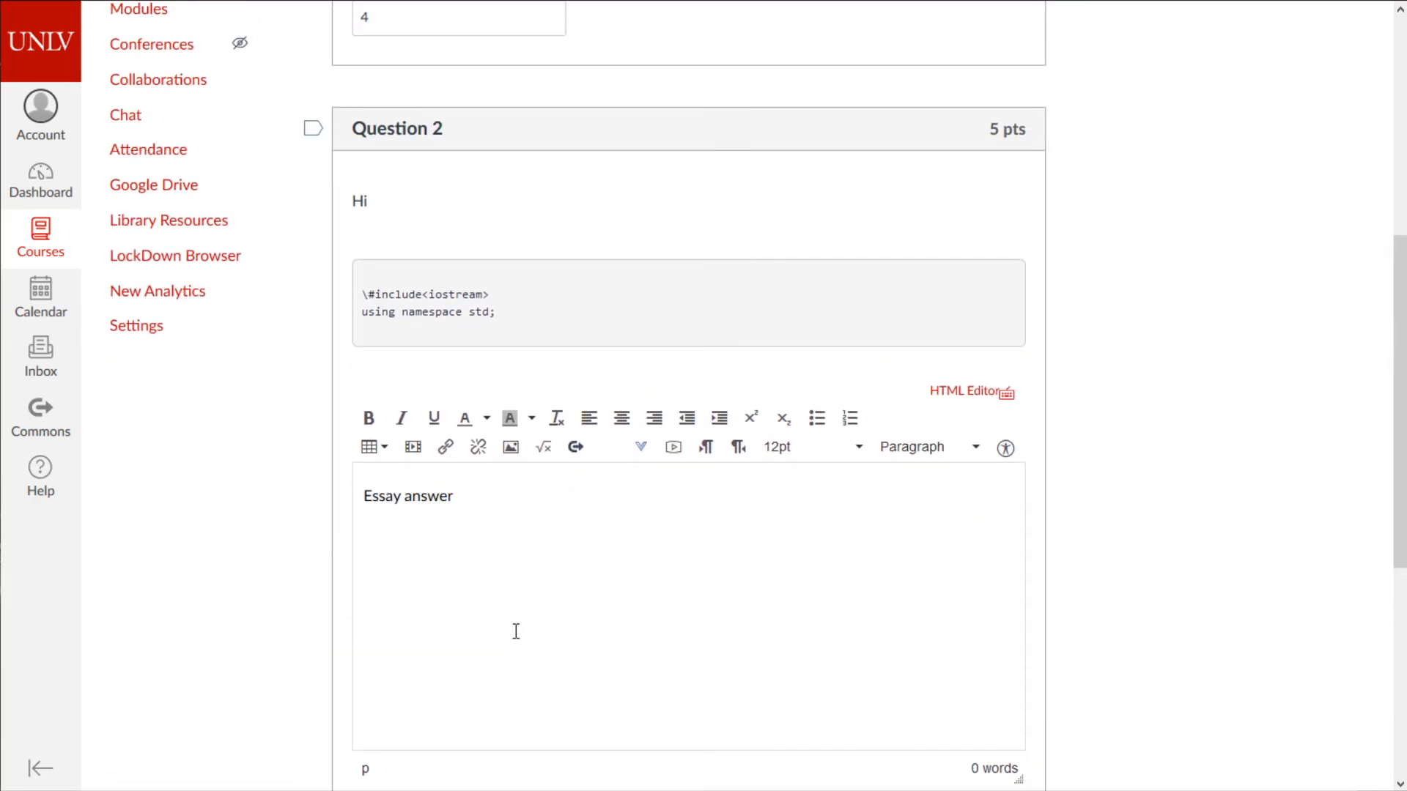
# - Upload ast12.png for Question 3 and submit the preview attempt
pyautogui.scroll(-6, 516, 631)
pyautogui.click(455, 571)
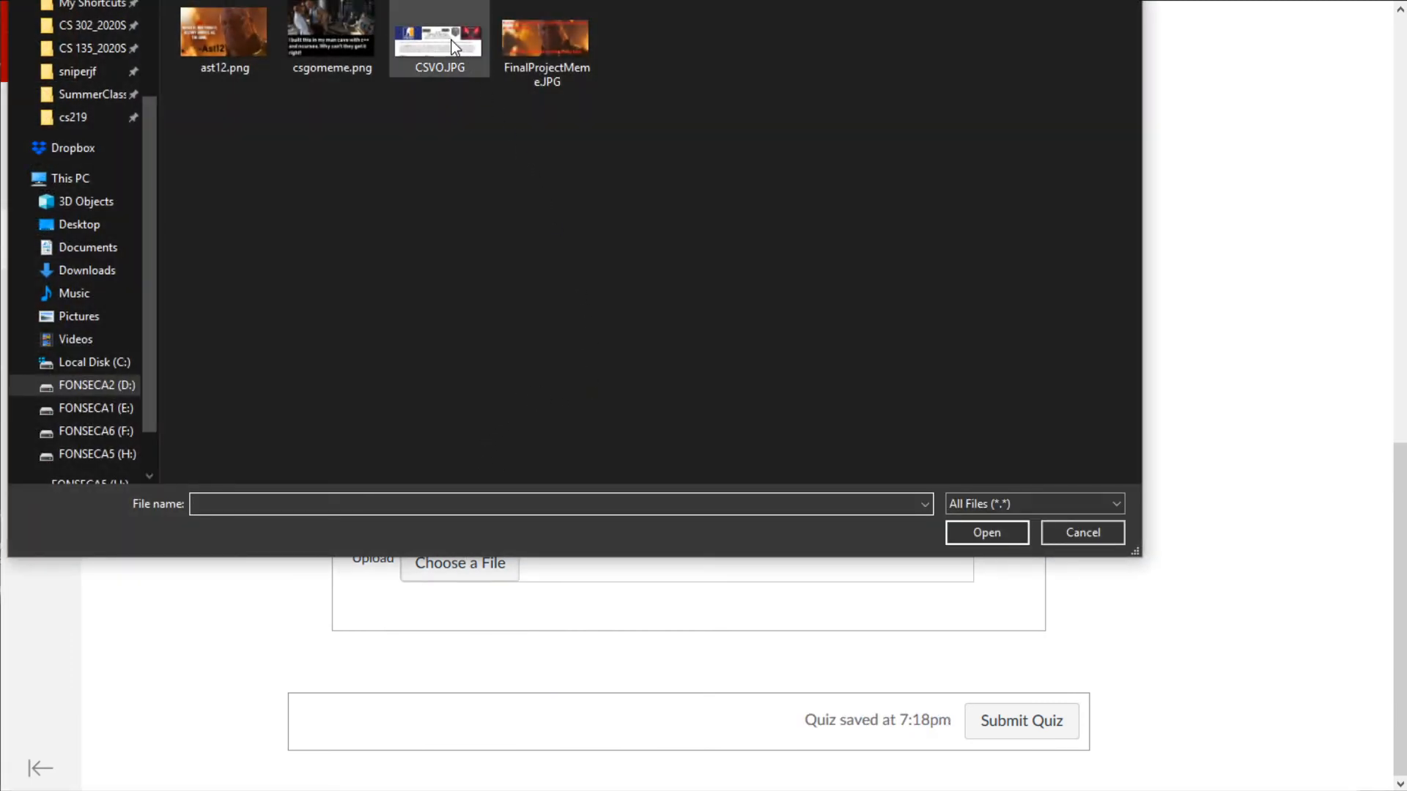
pyautogui.doubleClick(223, 35)
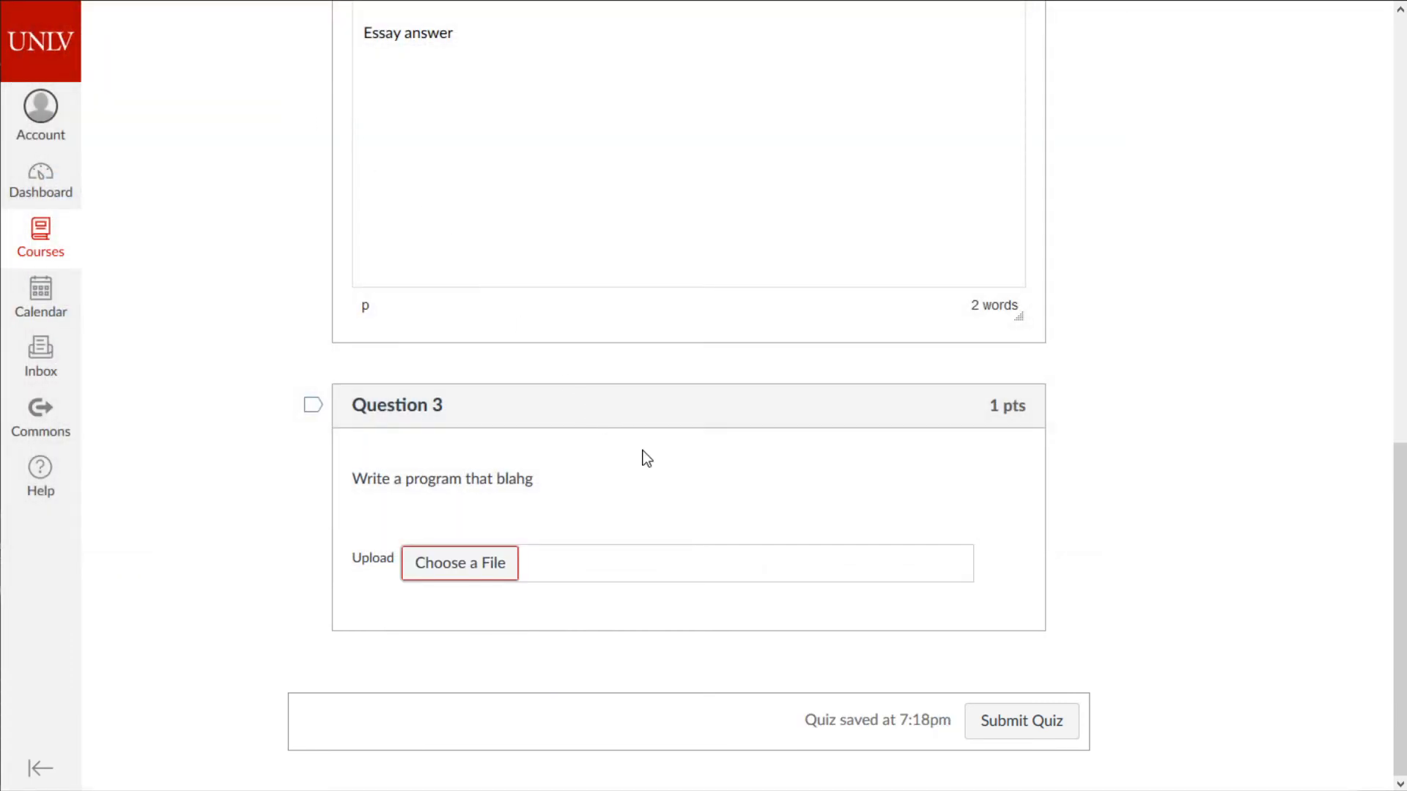
pyautogui.click(1062, 725)
pyautogui.click(772, 333)
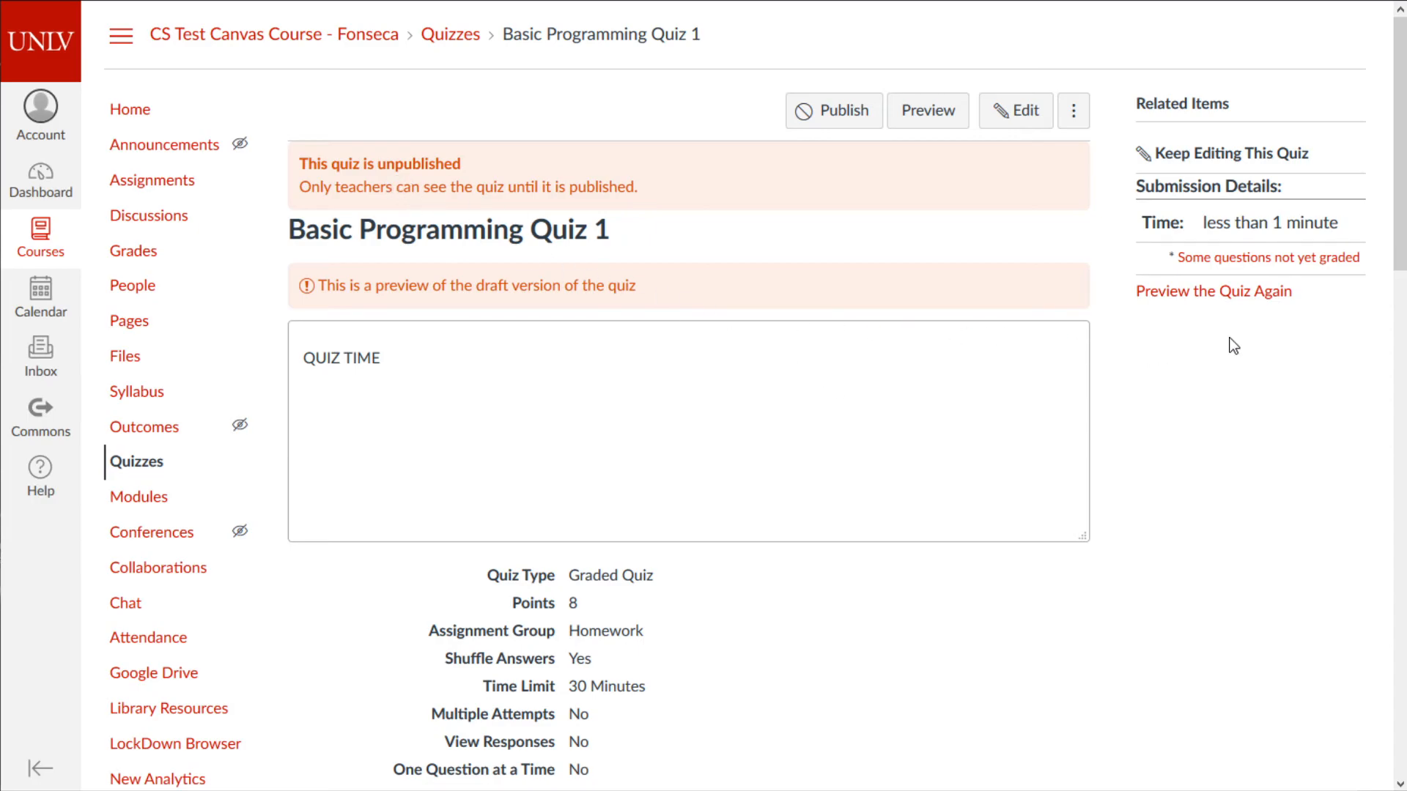
pyautogui.middleClick(1212, 369)
pyautogui.scroll(-15, 1162, 689)
pyautogui.middleClick(1119, 602)
pyautogui.scroll(20, 1062, 410)
pyautogui.scroll(-15, 1080, 416)
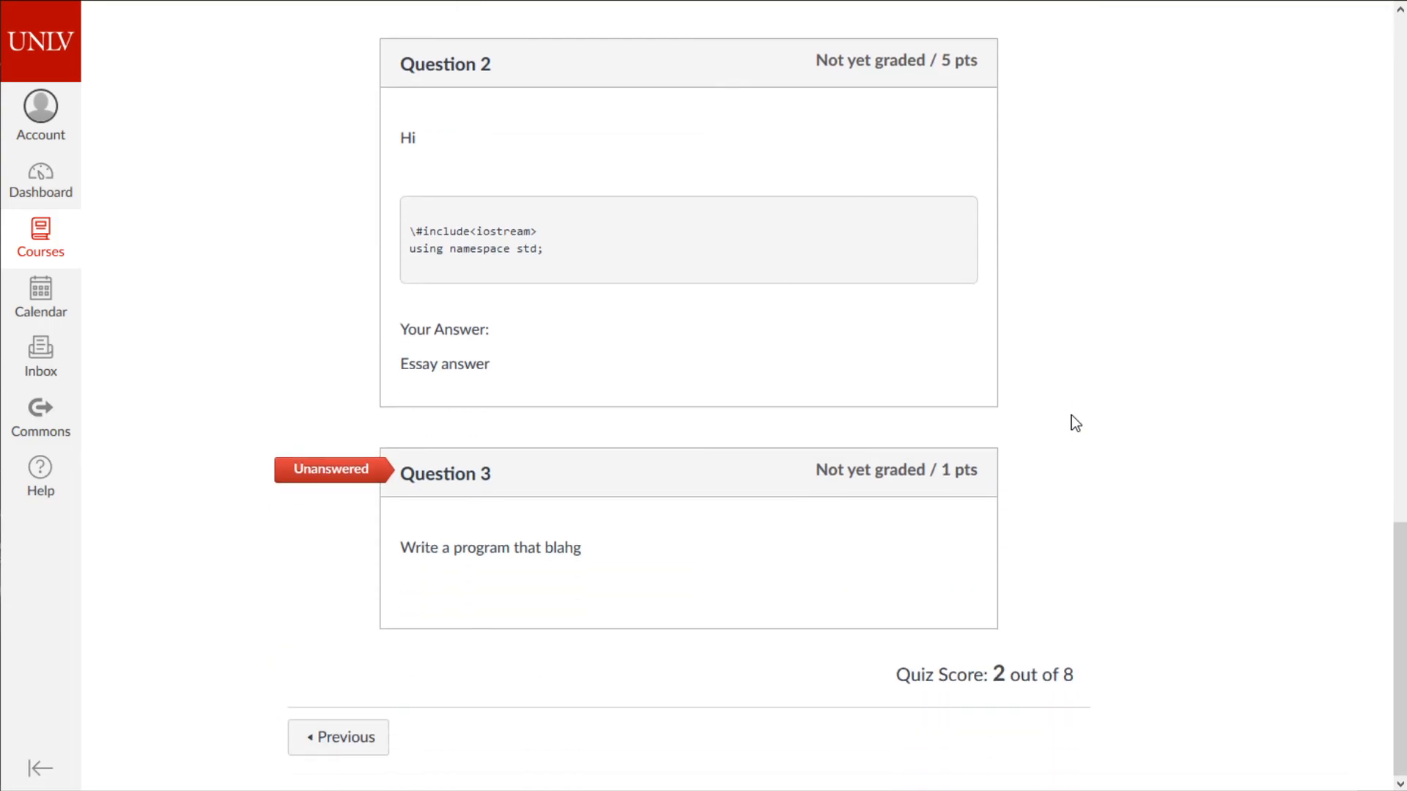
pyautogui.scroll(10, 1073, 419)
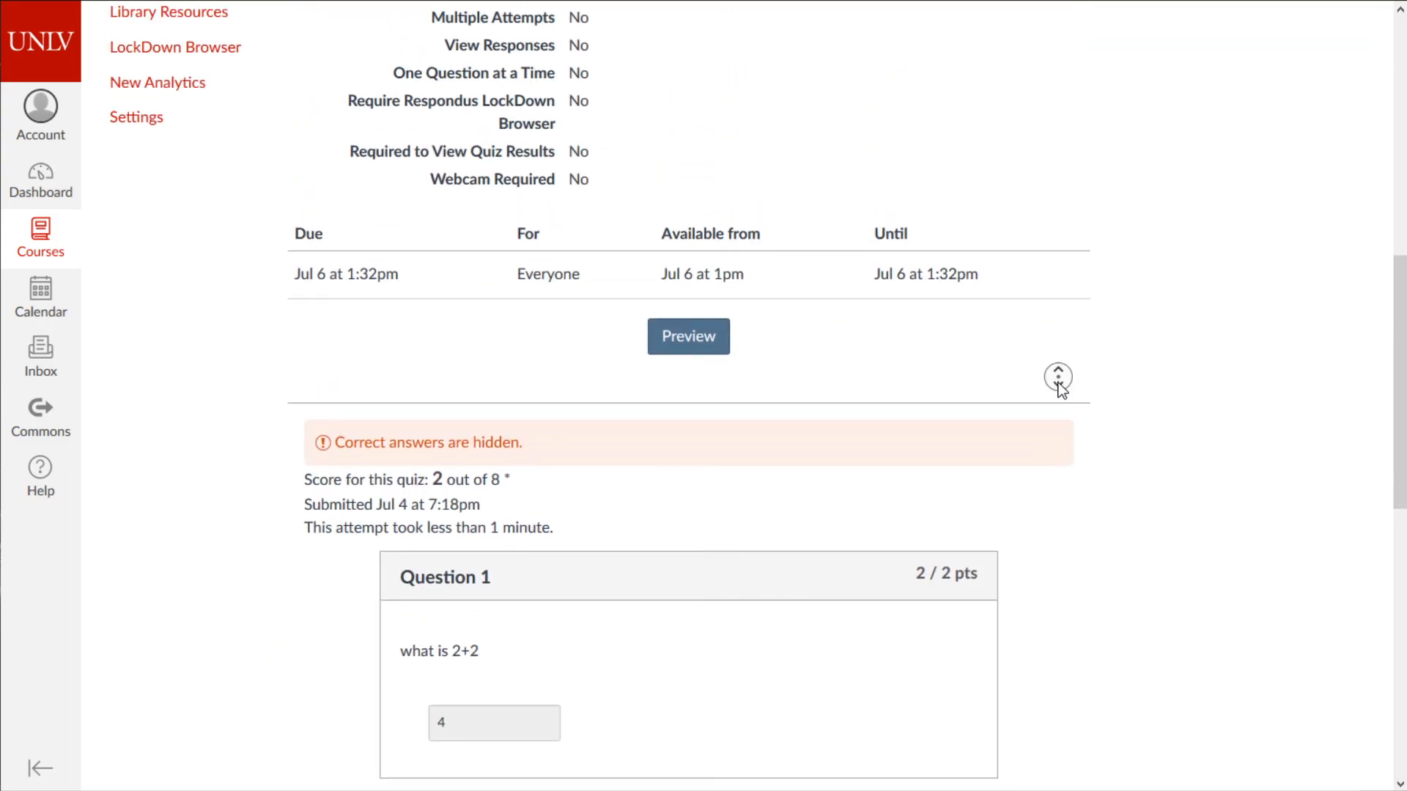
pyautogui.scroll(-4, 1060, 382)
pyautogui.moveTo(909, 288); pyautogui.dragTo(613, 654)
pyautogui.click(432, 428)
pyautogui.scroll(-3, 449, 433)
pyautogui.click(612, 654)
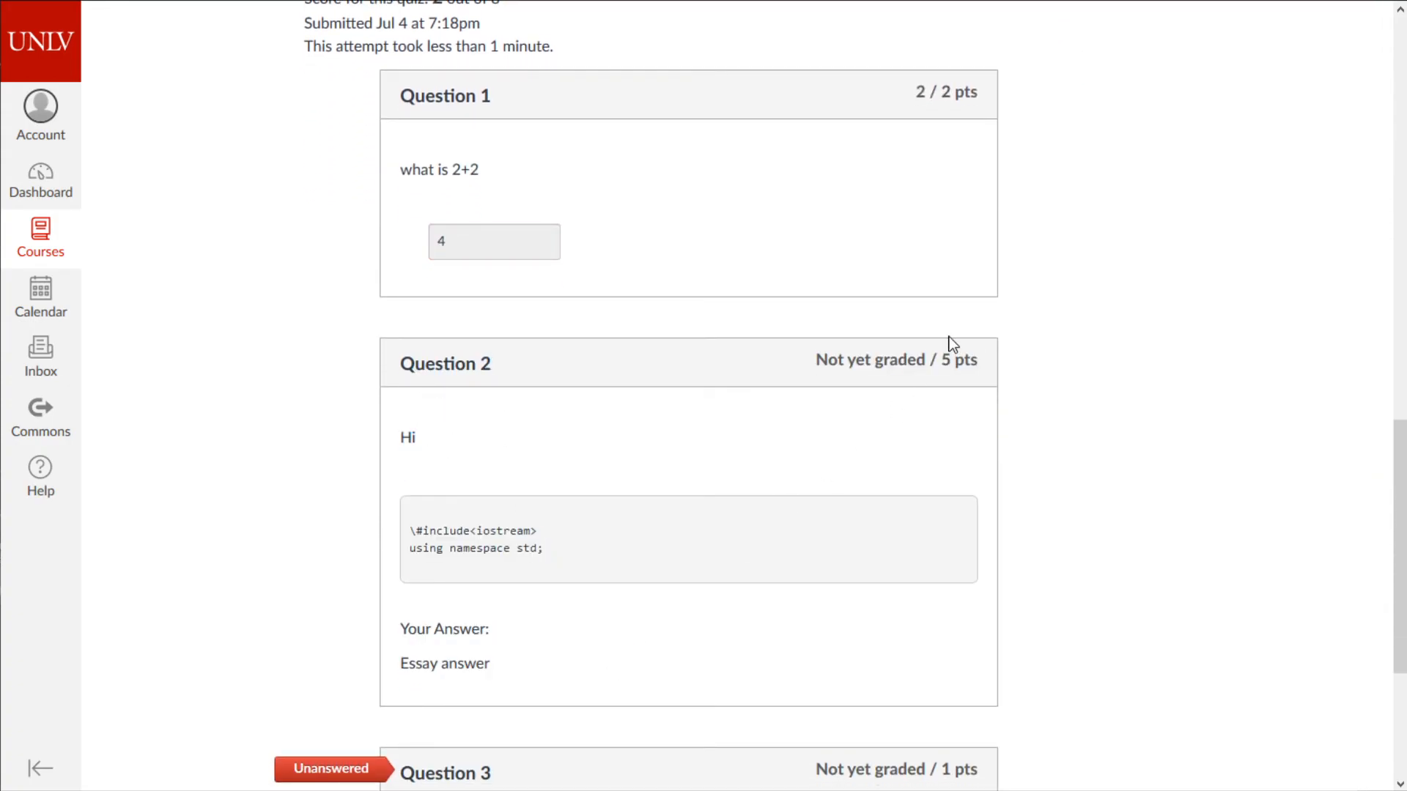
pyautogui.scroll(-4, 949, 366)
pyautogui.moveTo(834, 478); pyautogui.dragTo(941, 511)
pyautogui.click(978, 560)
pyautogui.moveTo(988, 673); pyautogui.dragTo(1085, 673)
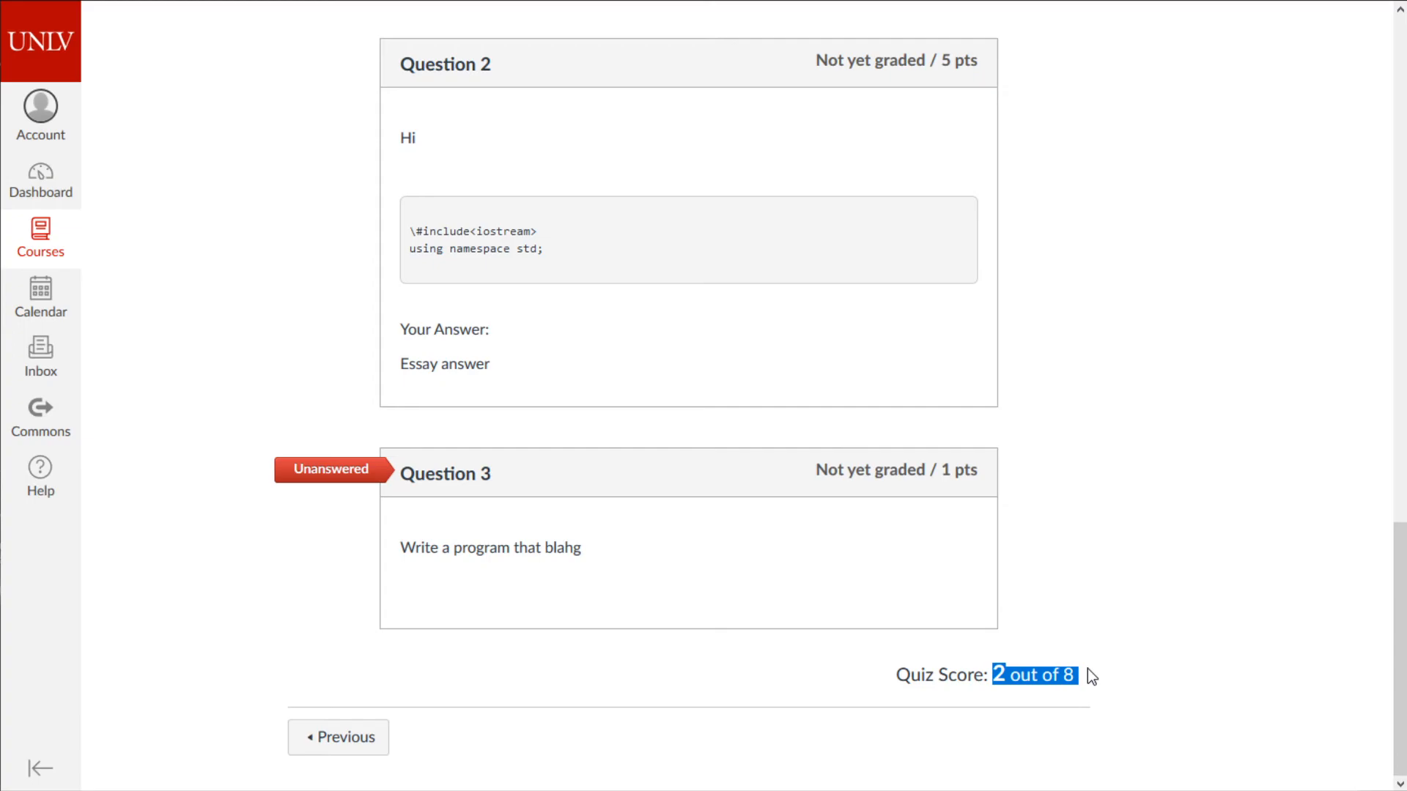
pyautogui.moveTo(1087, 672); pyautogui.dragTo(994, 674)
pyautogui.click(994, 674)
pyautogui.middleClick(991, 673)
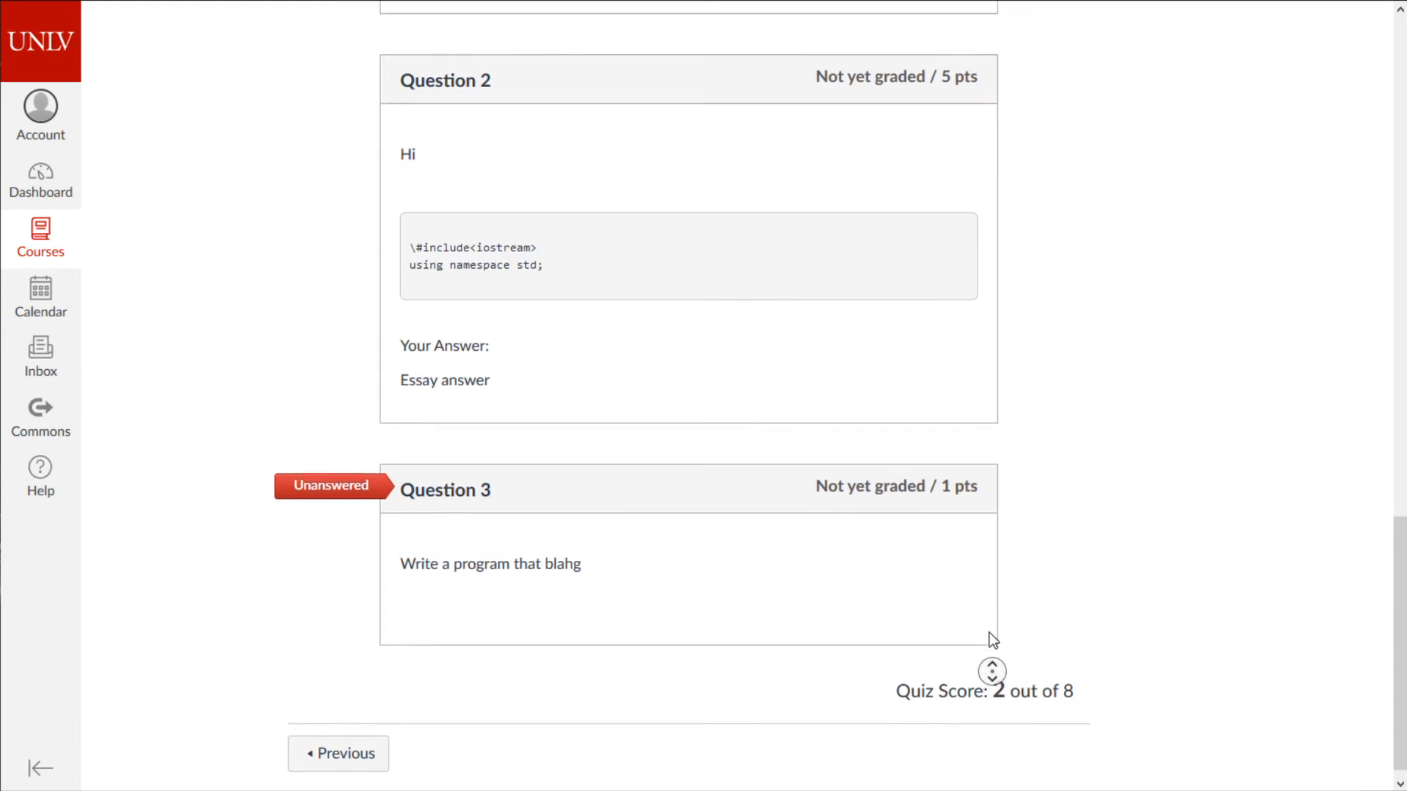
pyautogui.scroll(8, 973, 575)
pyautogui.moveTo(894, 342); pyautogui.dragTo(978, 349)
pyautogui.middleClick(1037, 334)
pyautogui.moveTo(1044, 495); pyautogui.dragTo(839, 292)
pyautogui.middleClick(994, 398)
pyautogui.scroll(20, 918, 189)
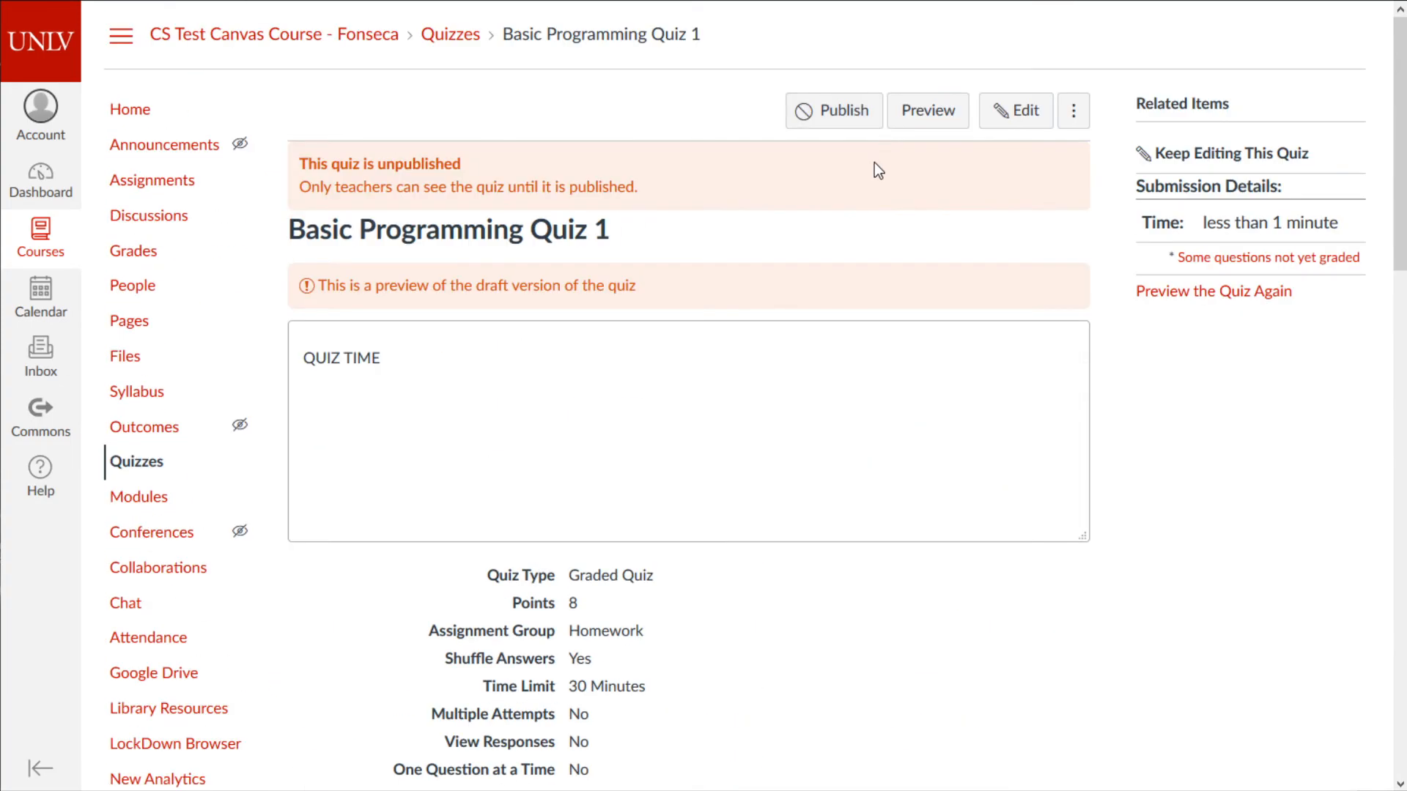
# - Enable 'Show one question at a time' and 'Lock questions after answering', then save the quiz
pyautogui.click(1014, 114)
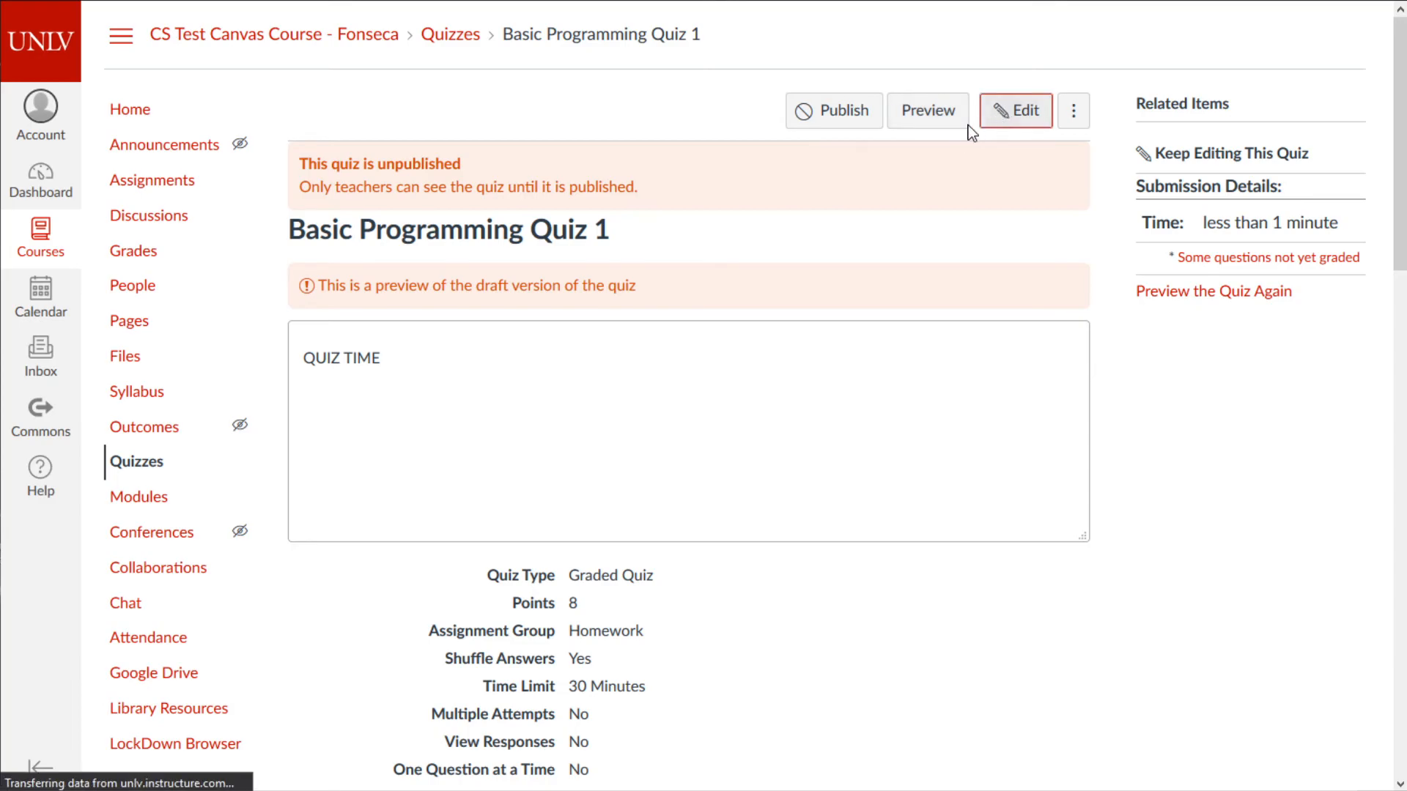
pyautogui.scroll(-8, 640, 379)
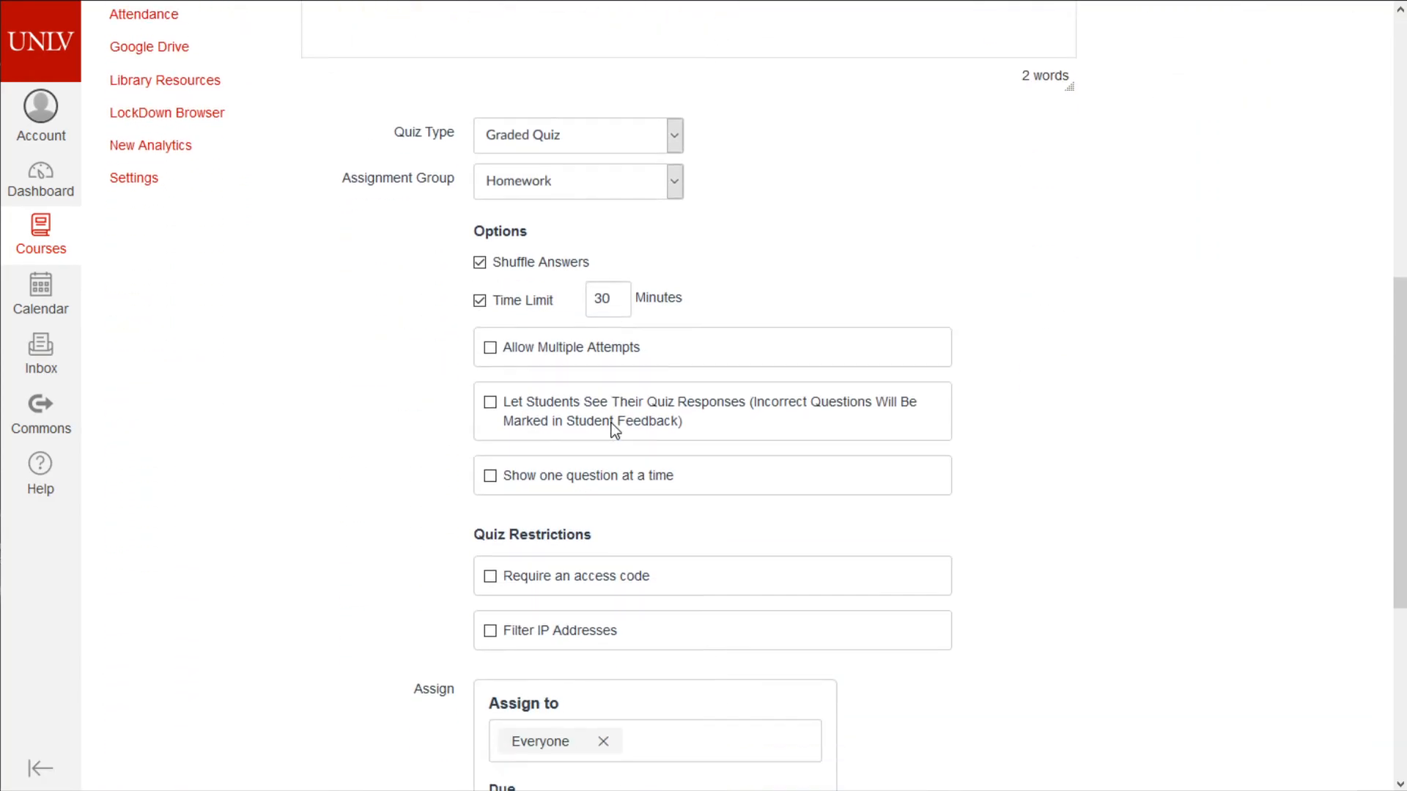
pyautogui.click(575, 477)
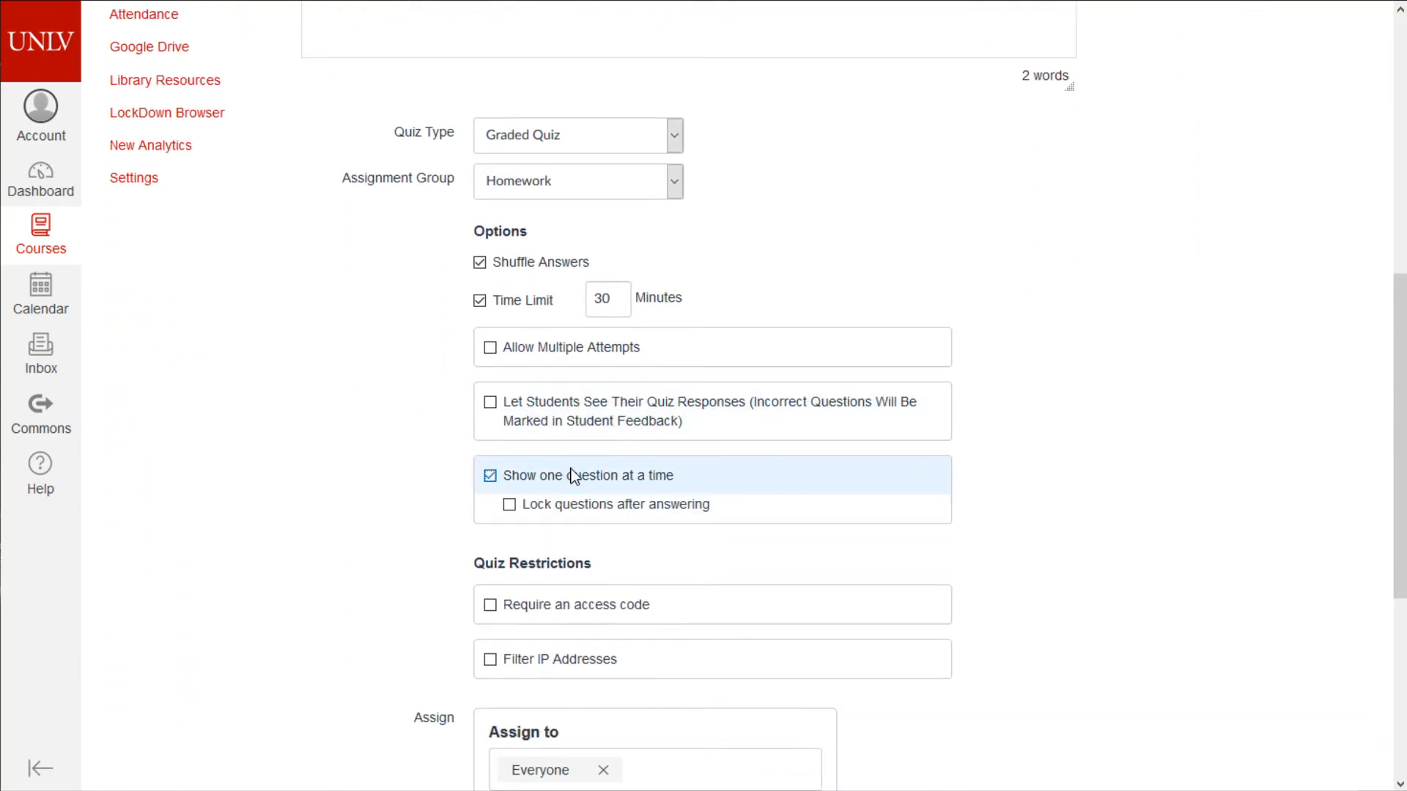
pyautogui.click(662, 514)
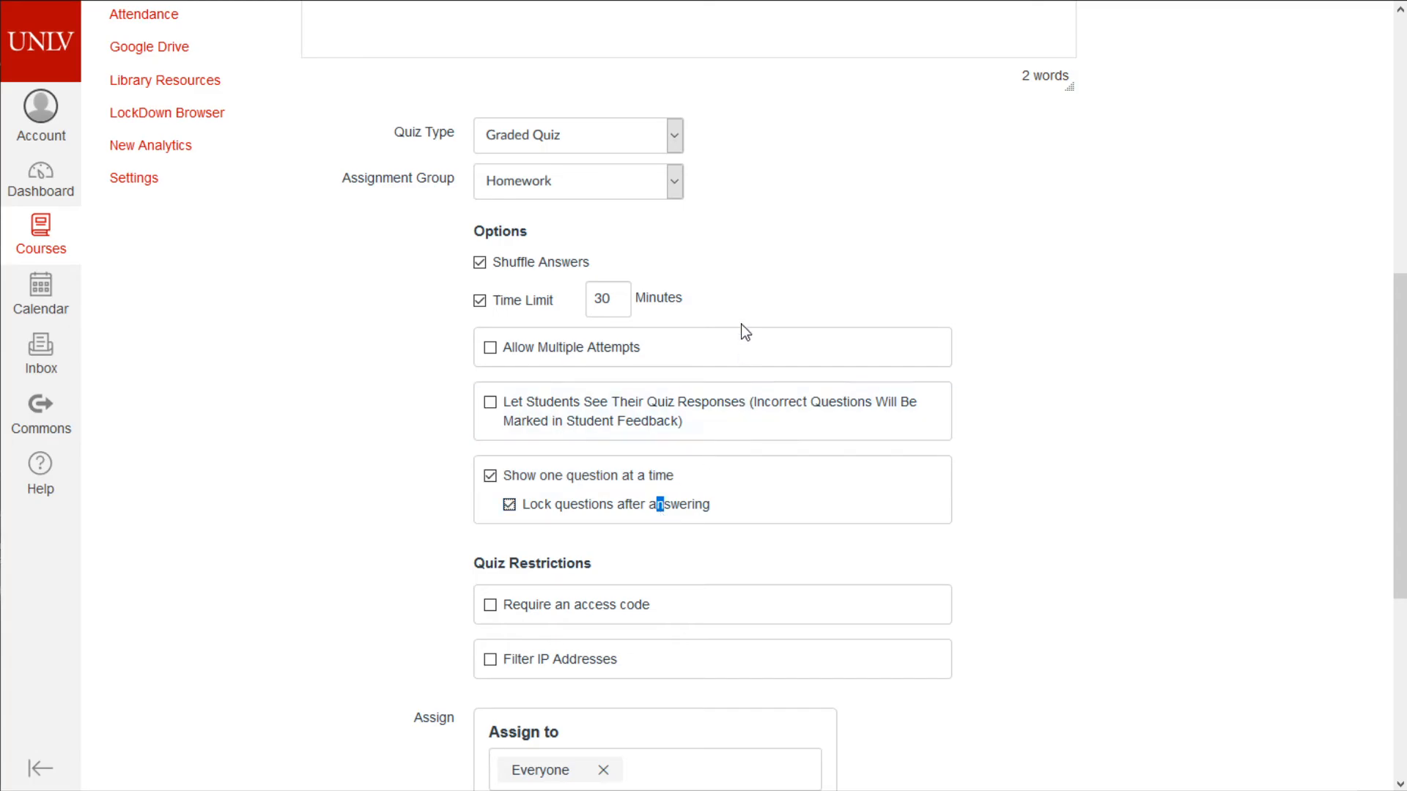
pyautogui.scroll(-5, 763, 376)
pyautogui.click(1020, 732)
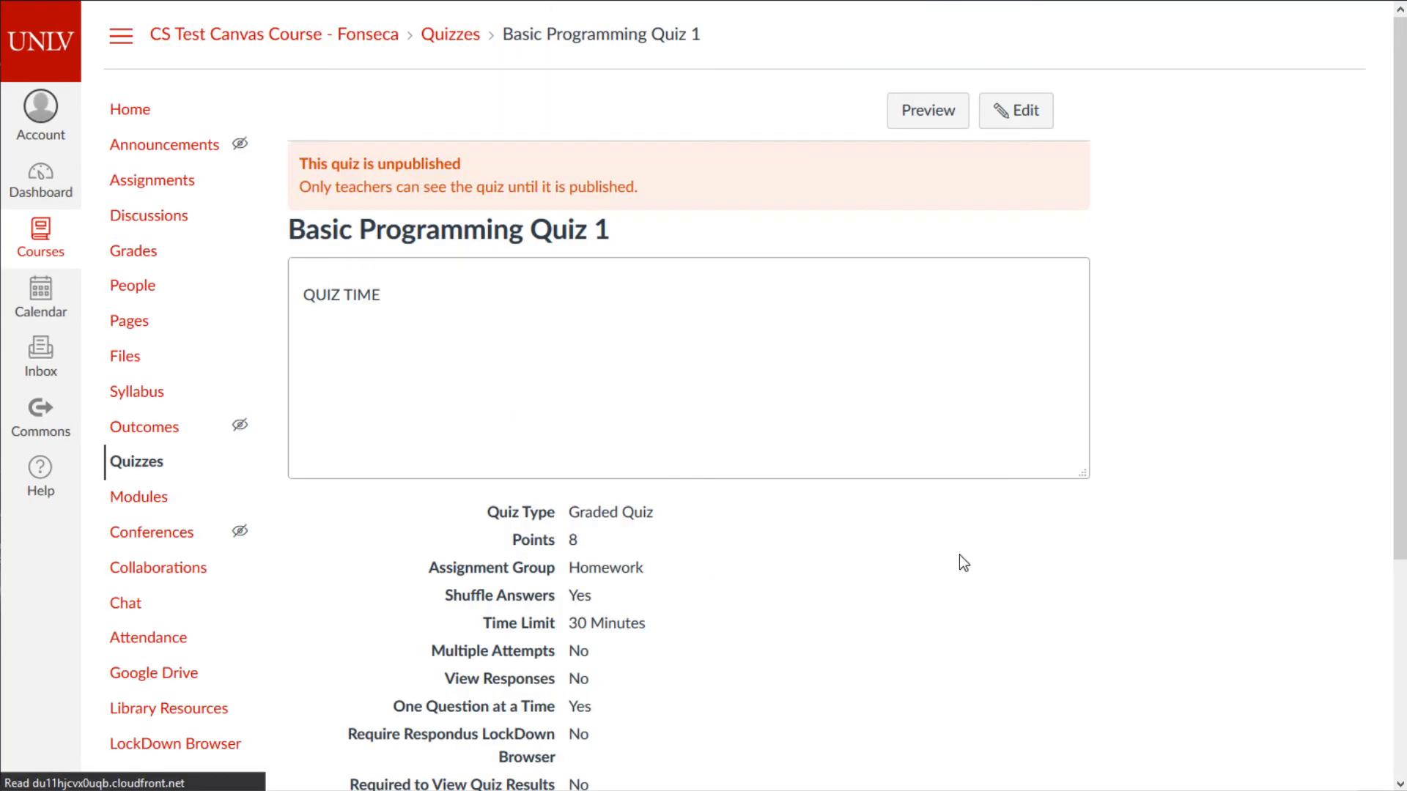
# - Publish Basic Programming Quiz 1 from the course home Modules list
pyautogui.click(145, 117)
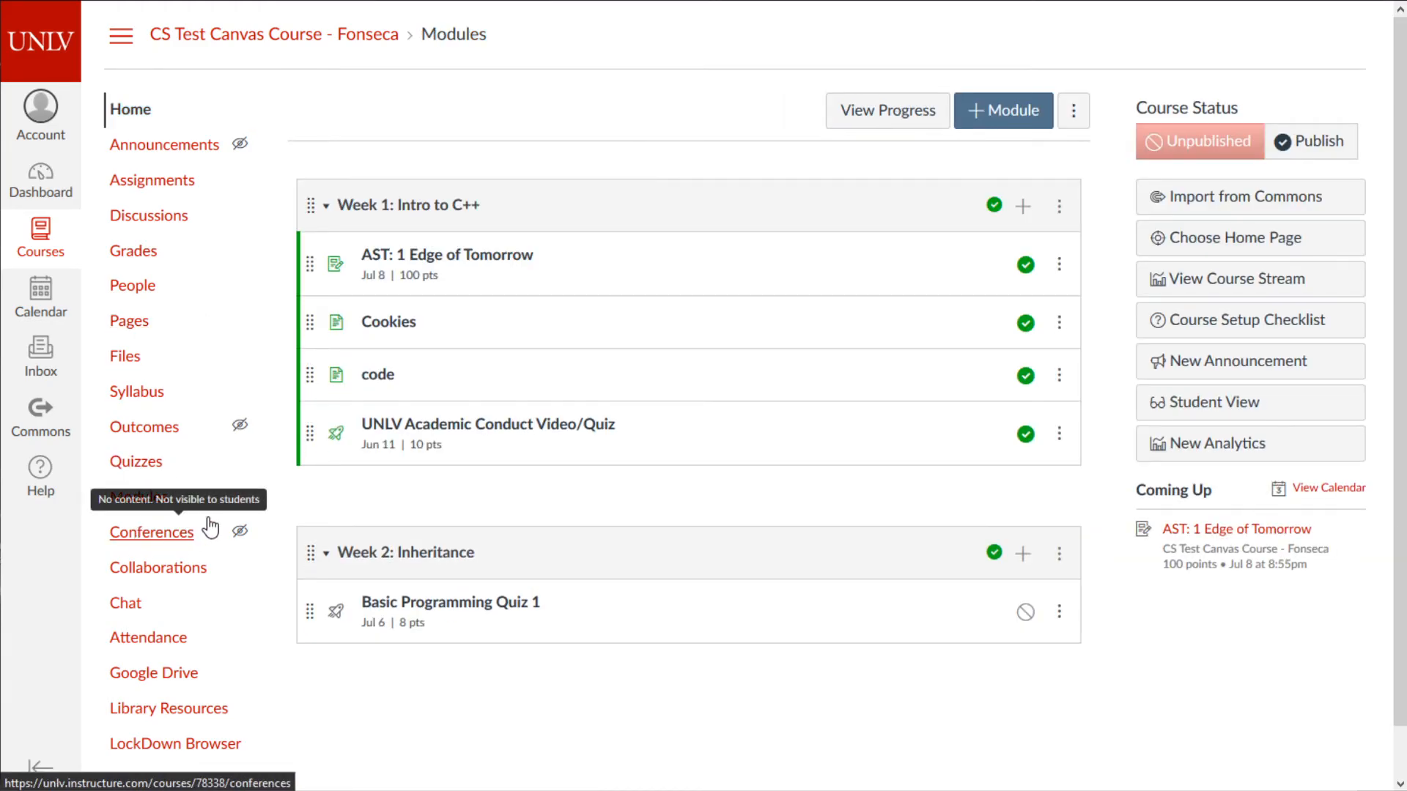
pyautogui.scroll(-1, 795, 487)
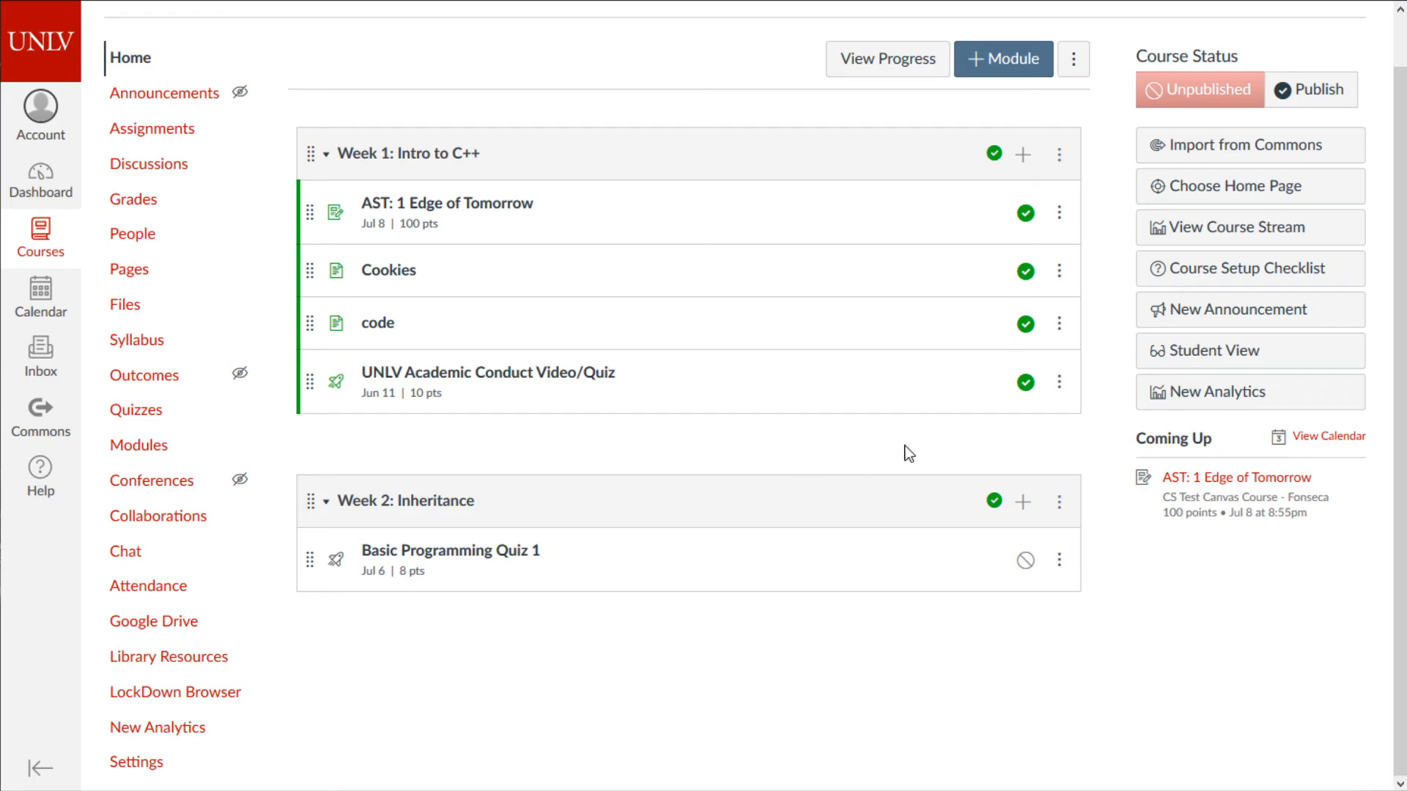
pyautogui.click(1026, 560)
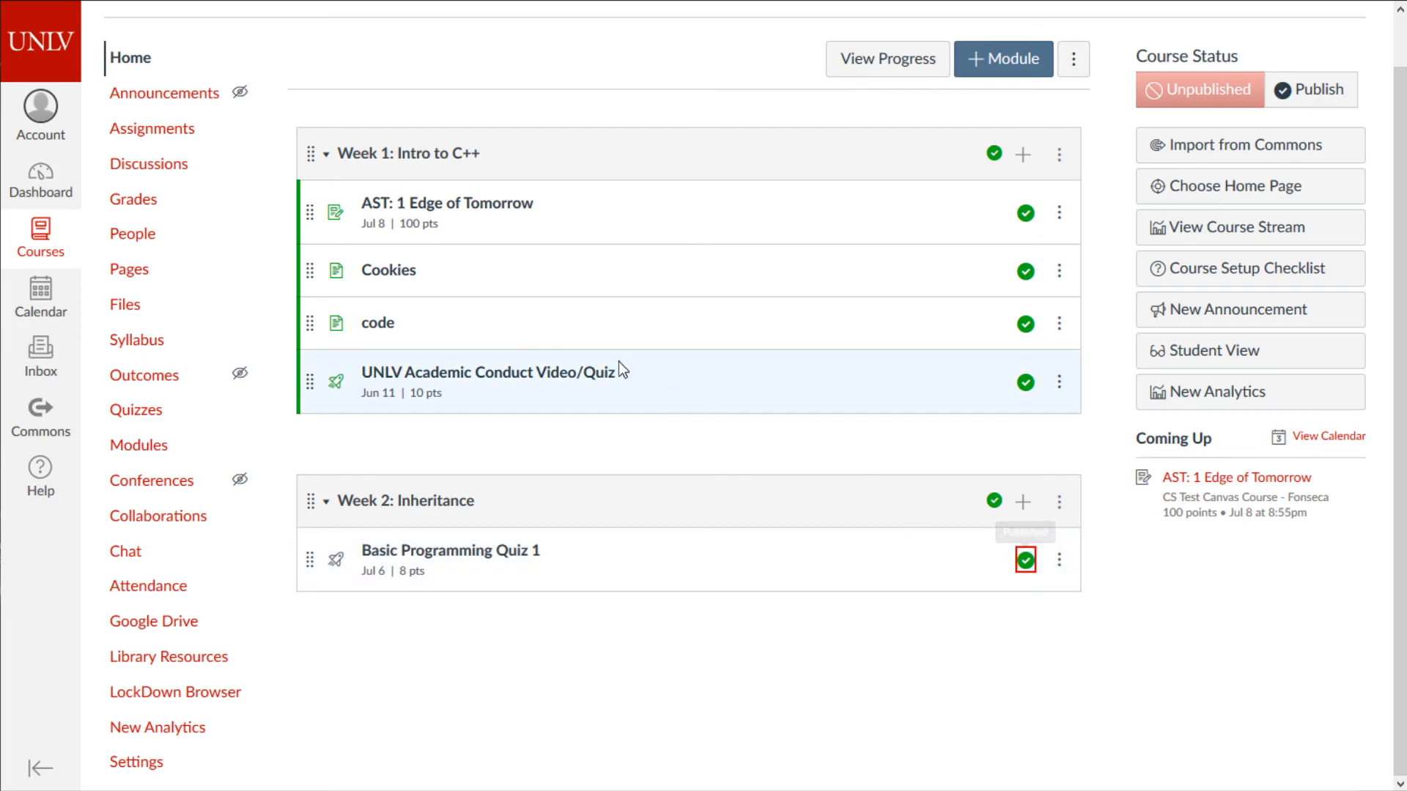
pyautogui.click(459, 207)
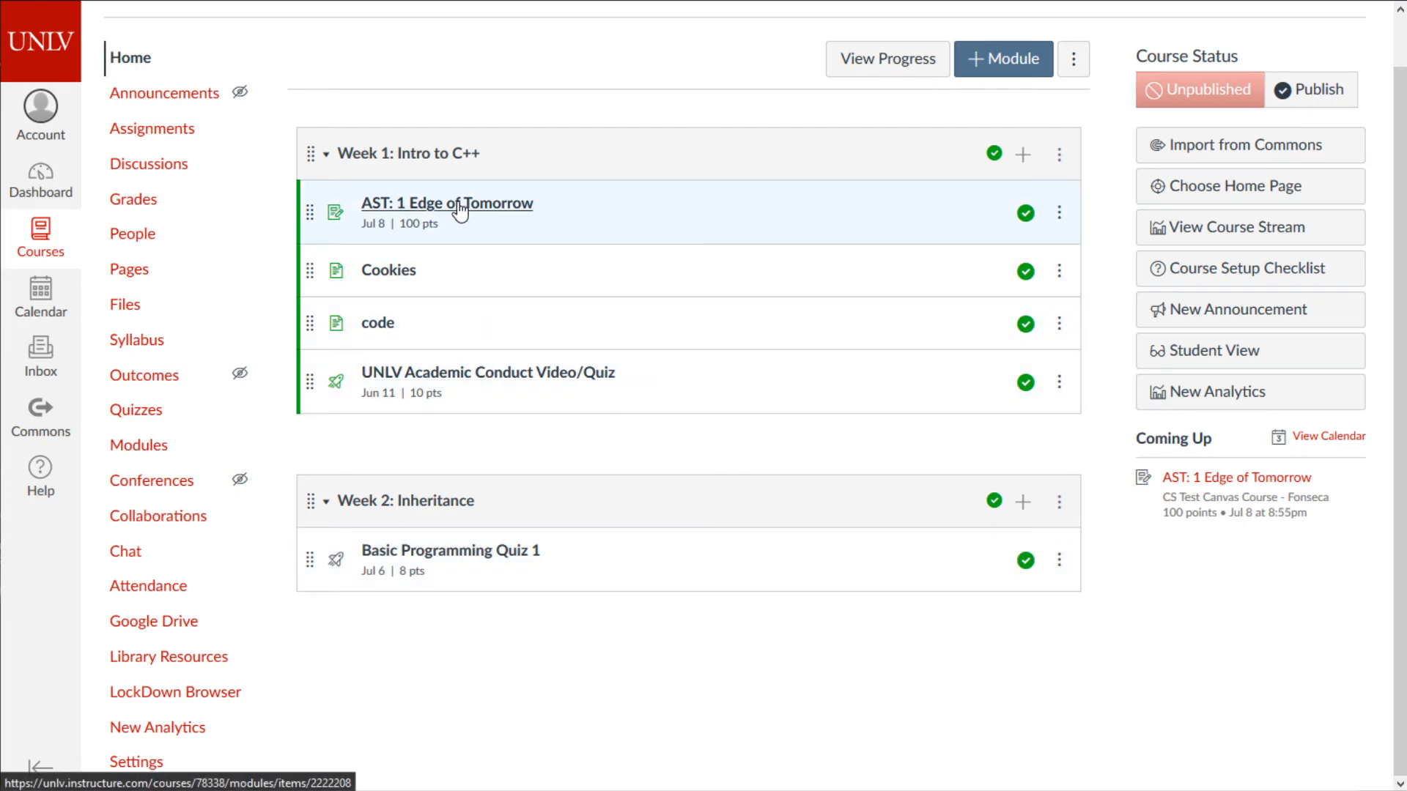
# - Save the AST: 1 Edge of Tomorrow assignment with 'Notify users that this content has changed' checked
pyautogui.click(1034, 125)
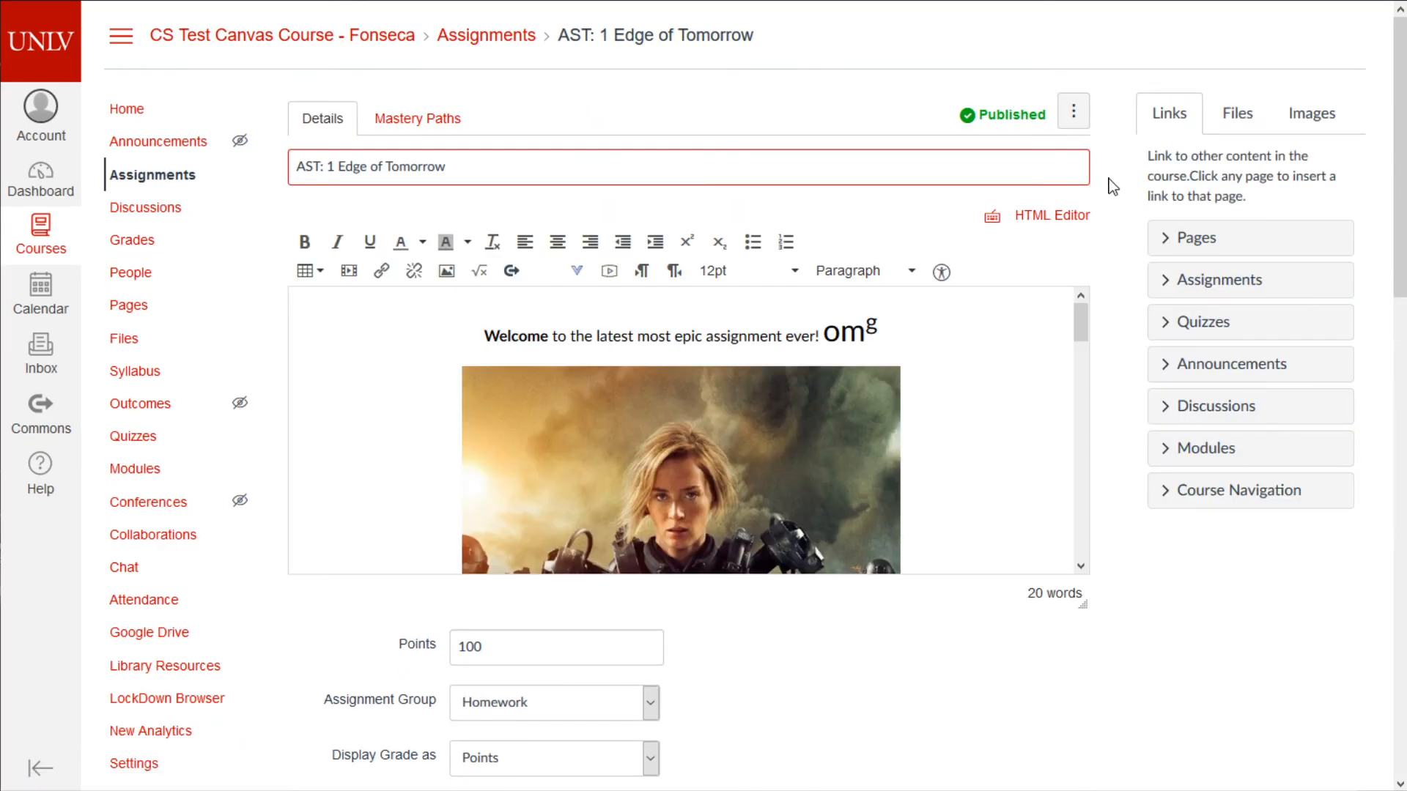
pyautogui.scroll(-15, 1059, 540)
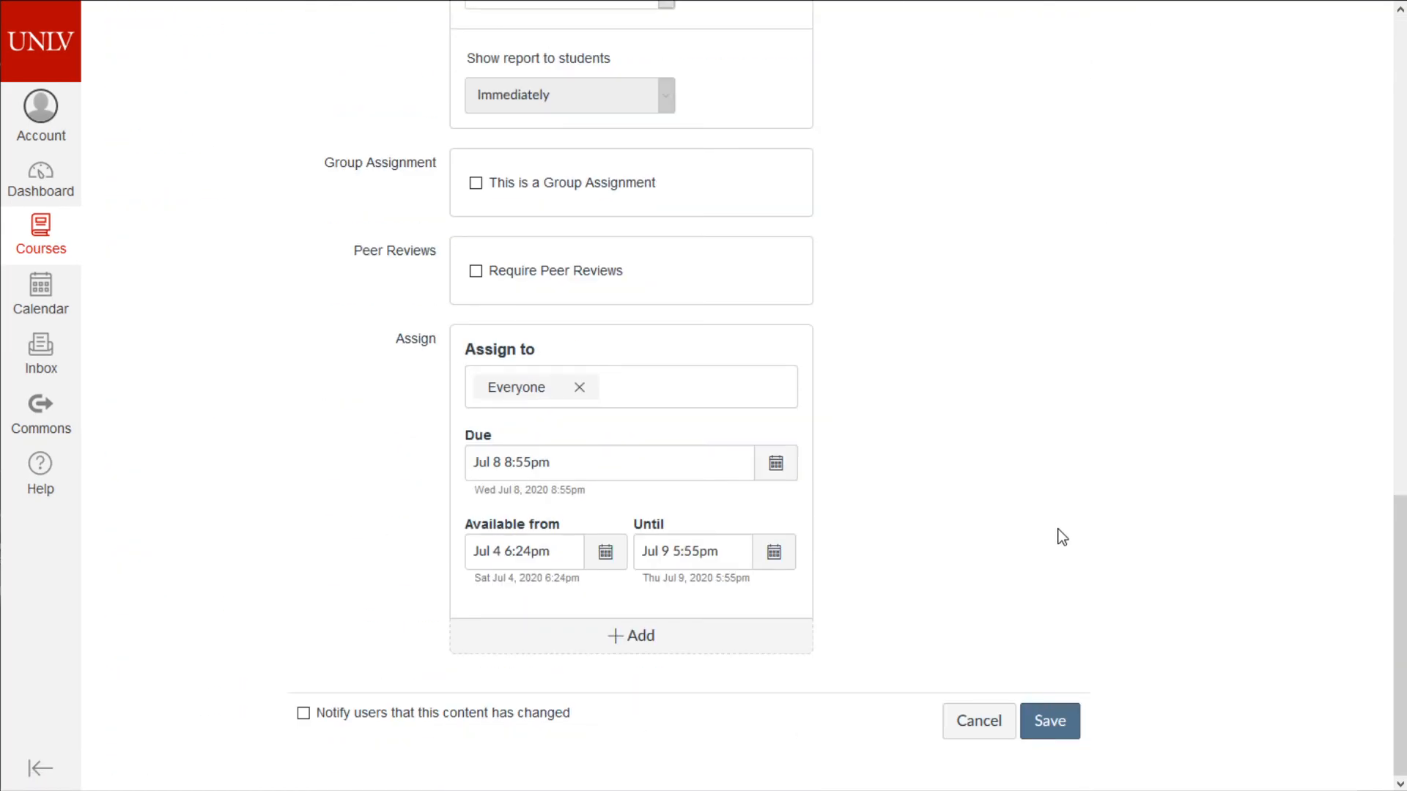
pyautogui.click(375, 708)
pyautogui.click(1058, 722)
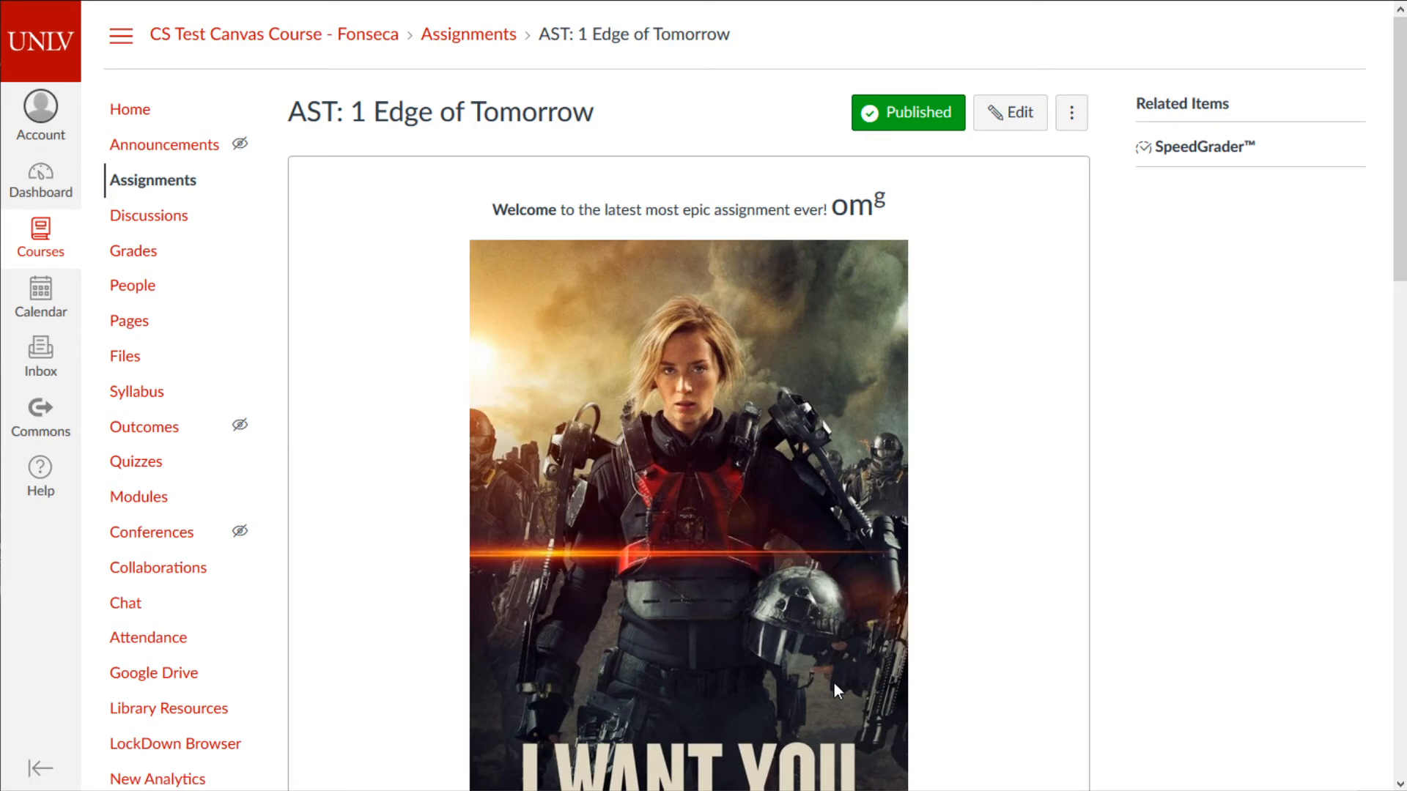
# - Browse the course Settings tabs (Sections, Navigation, Apps, Feature Options), ending on Course Details
pyautogui.scroll(-4, 329, 658)
pyautogui.click(132, 422)
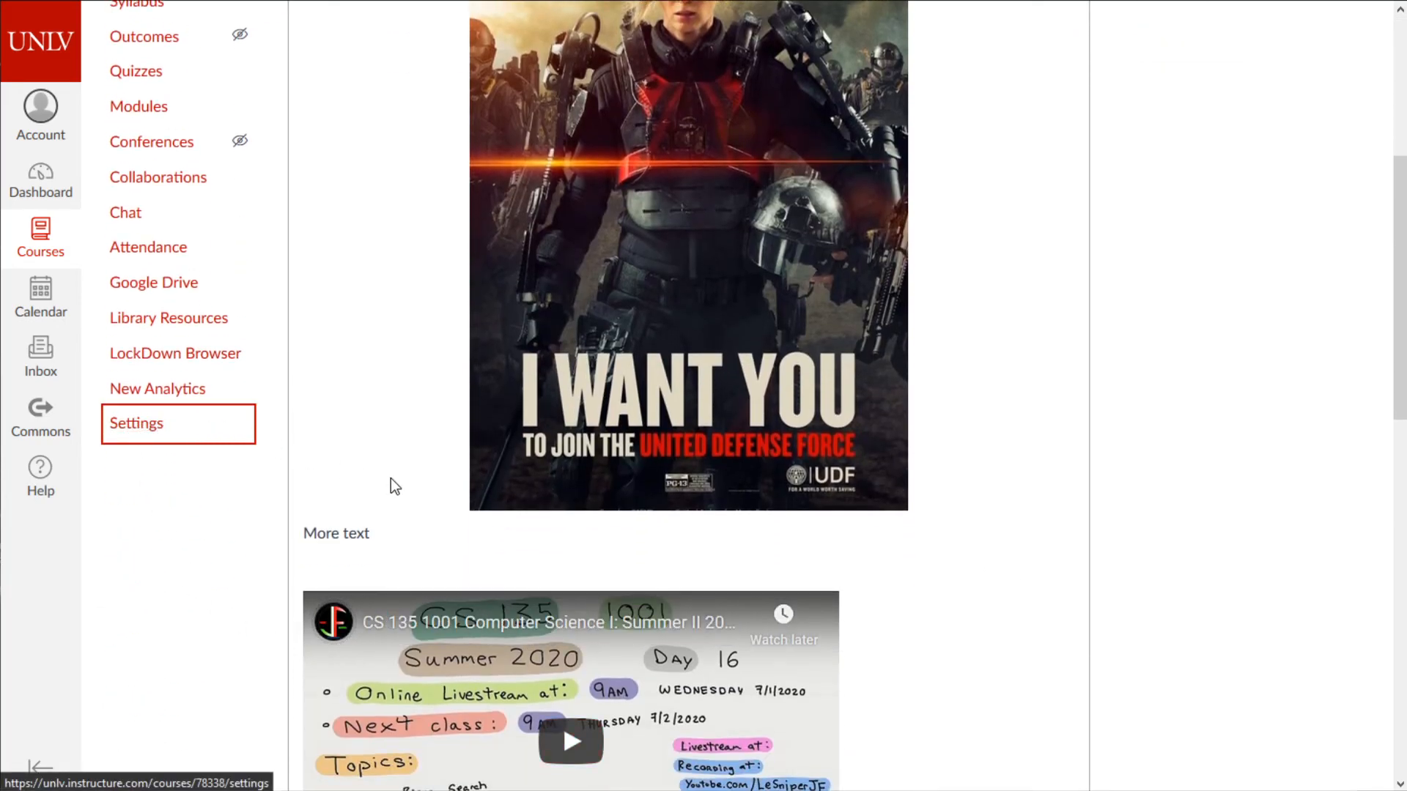
pyautogui.scroll(-5, 432, 303)
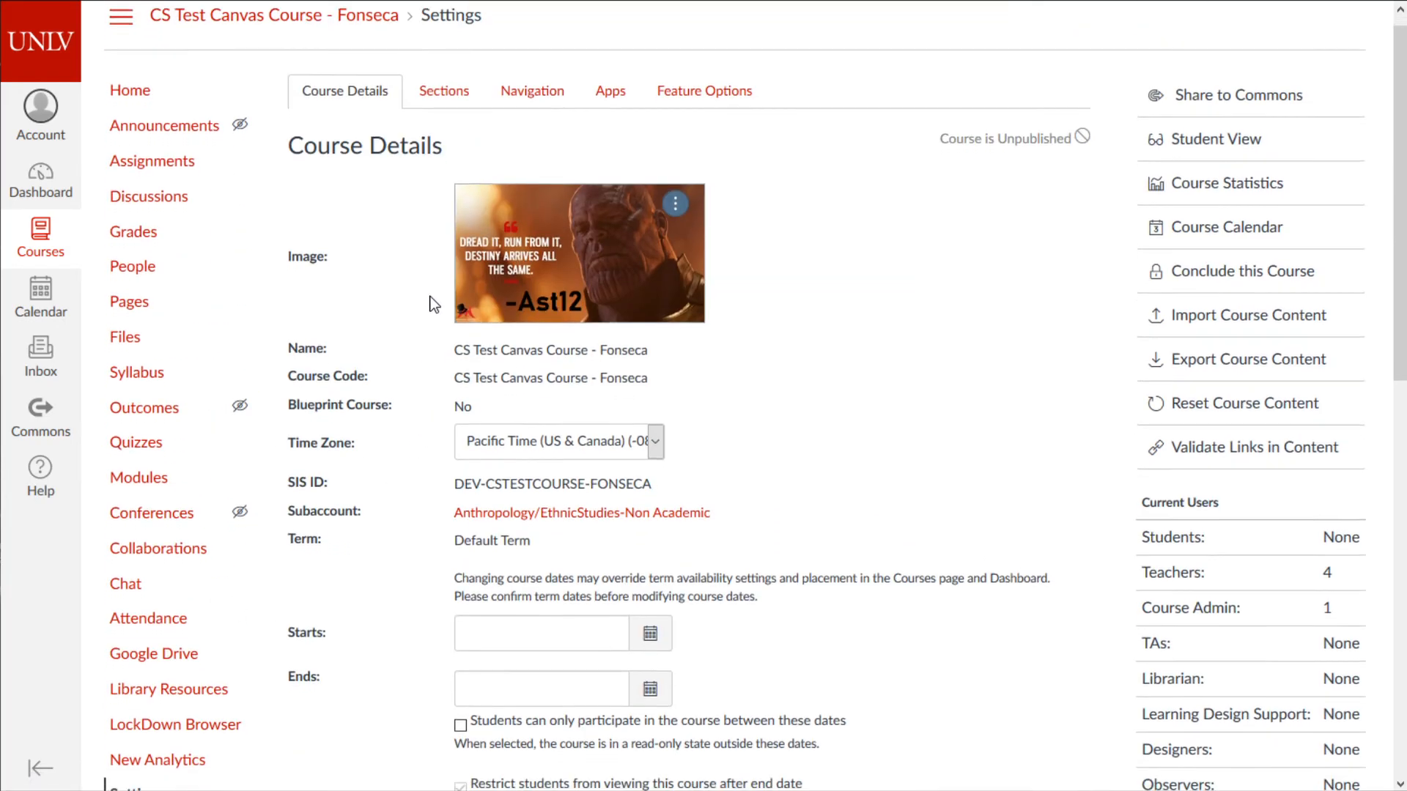
pyautogui.scroll(-6, 434, 301)
pyautogui.scroll(8, 502, 359)
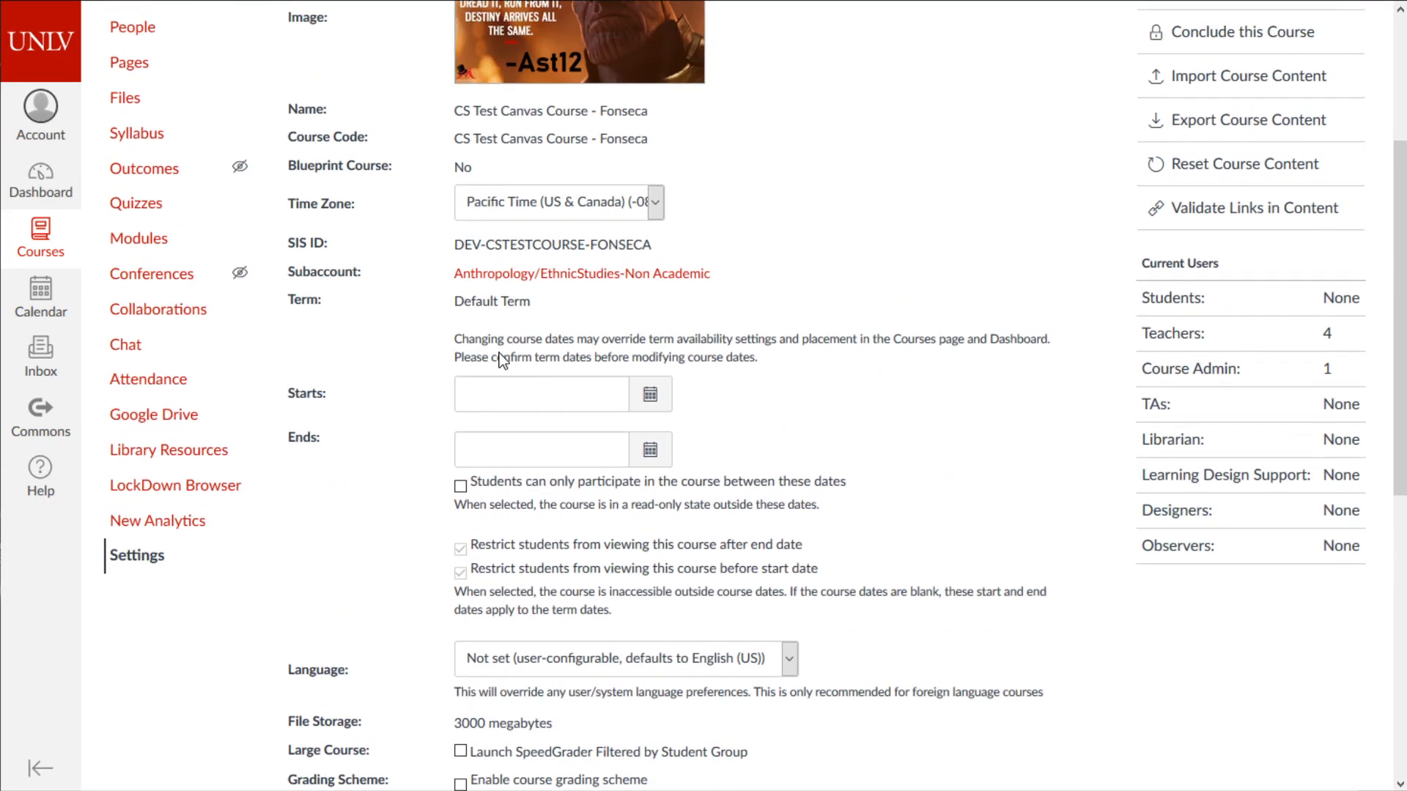
pyautogui.scroll(4, 501, 359)
pyautogui.click(443, 111)
pyautogui.click(513, 112)
pyautogui.click(608, 111)
pyautogui.click(693, 110)
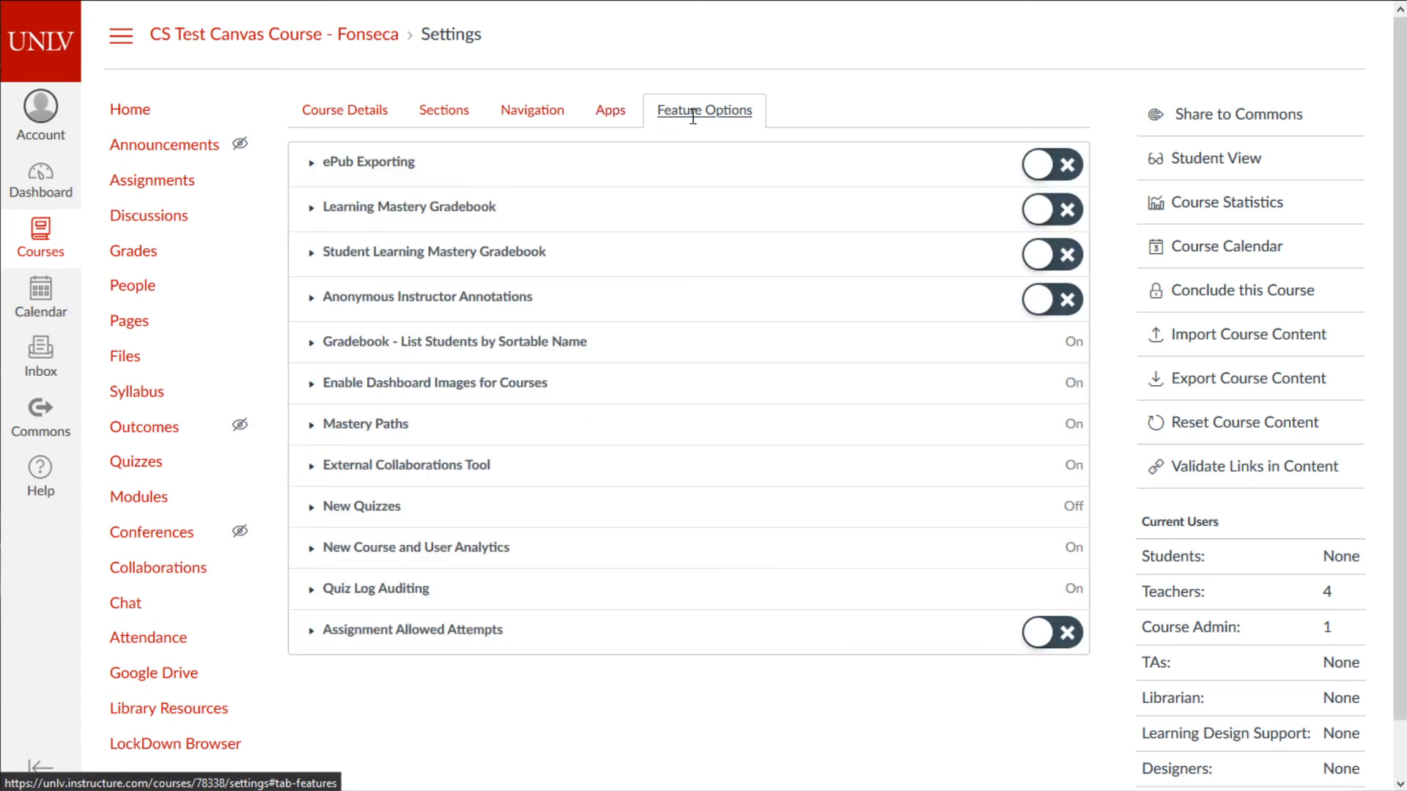
pyautogui.click(351, 115)
pyautogui.scroll(-2, 333, 235)
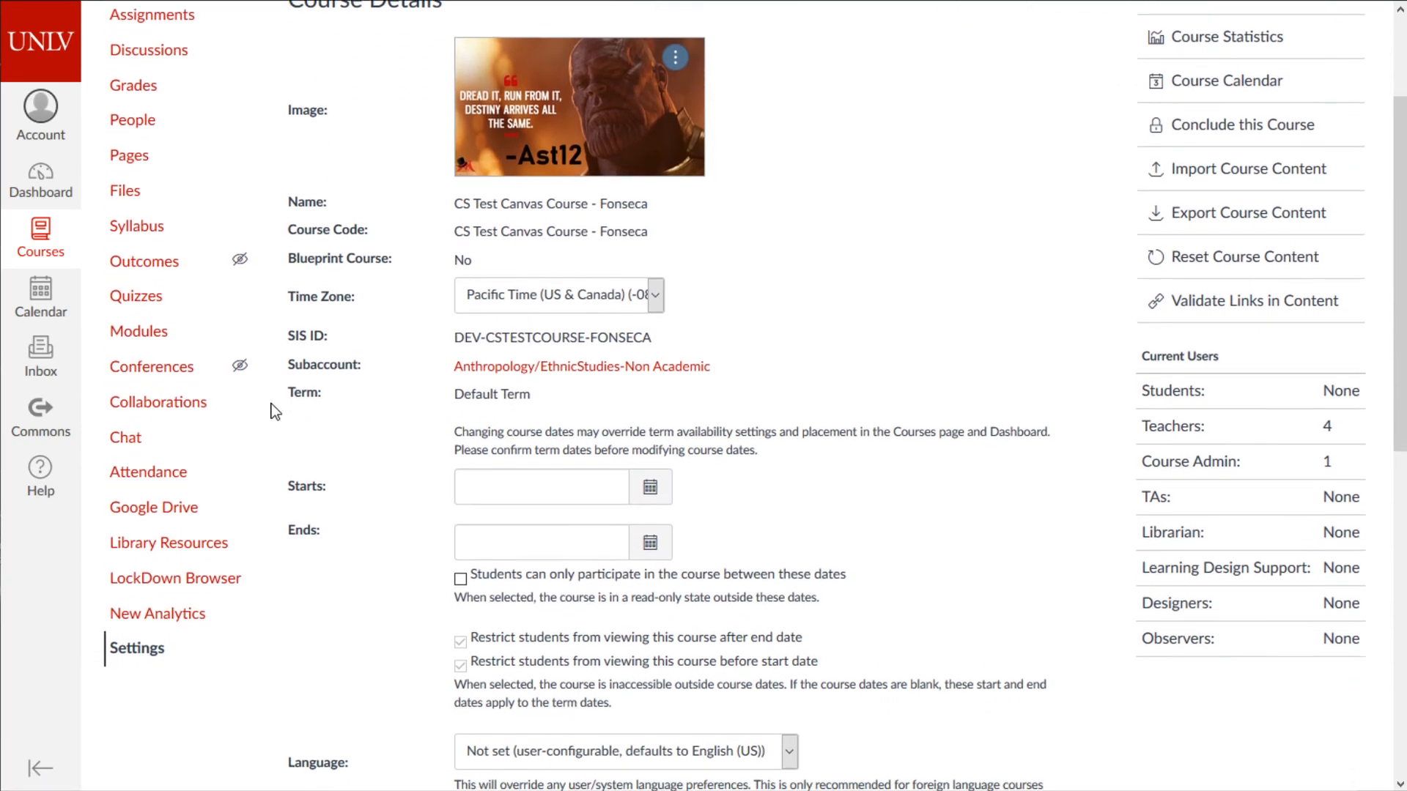
pyautogui.scroll(2, 156, 331)
pyautogui.scroll(-4, 88, 178)
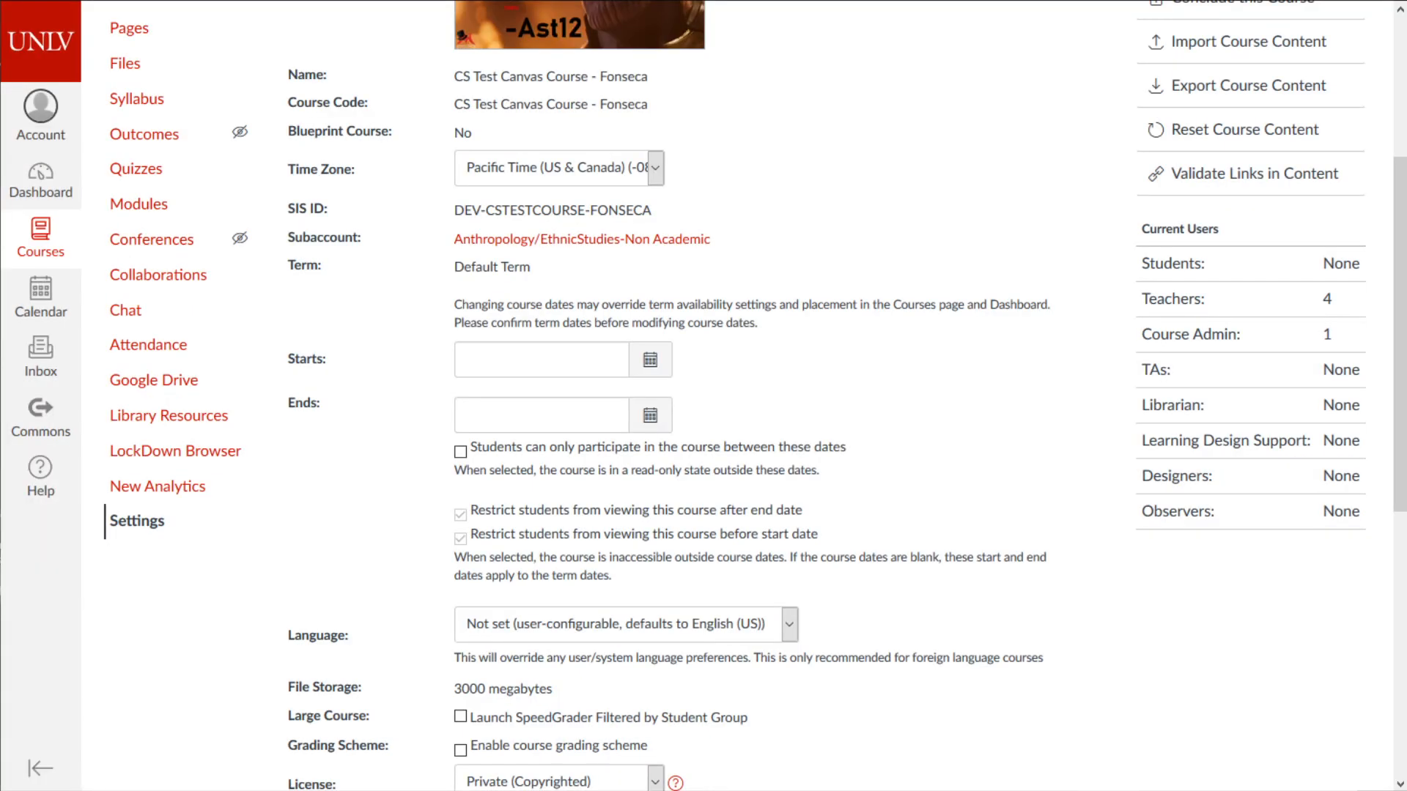
# - Bring the Notification Preferences snapshot on screen and scroll through its course activity, discussion, conversation and scheduling settings
pyautogui.moveTo(0, 139); pyautogui.dragTo(371, 42)
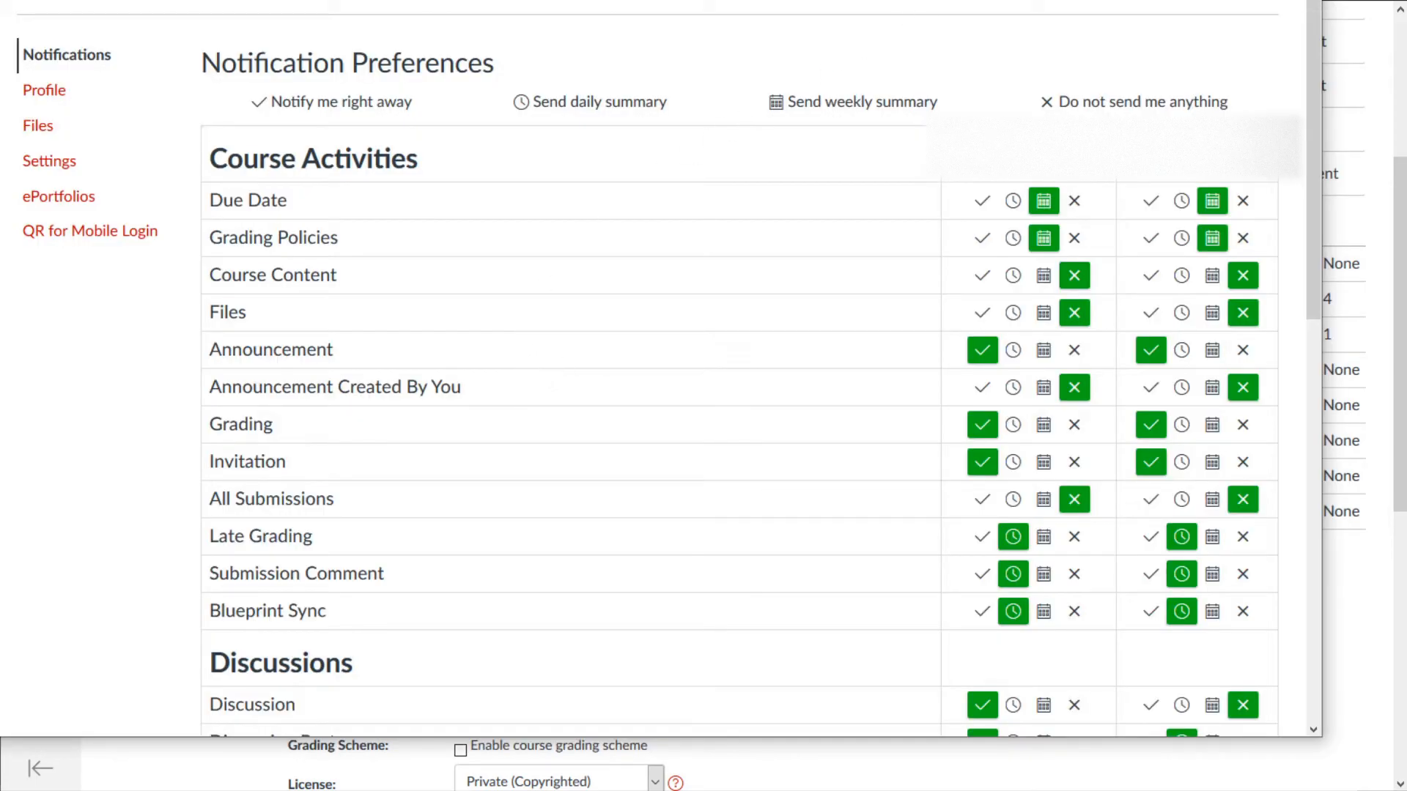
pyautogui.scroll(-2, 739, 184)
pyautogui.scroll(2, 738, 186)
pyautogui.scroll(-1, 494, 279)
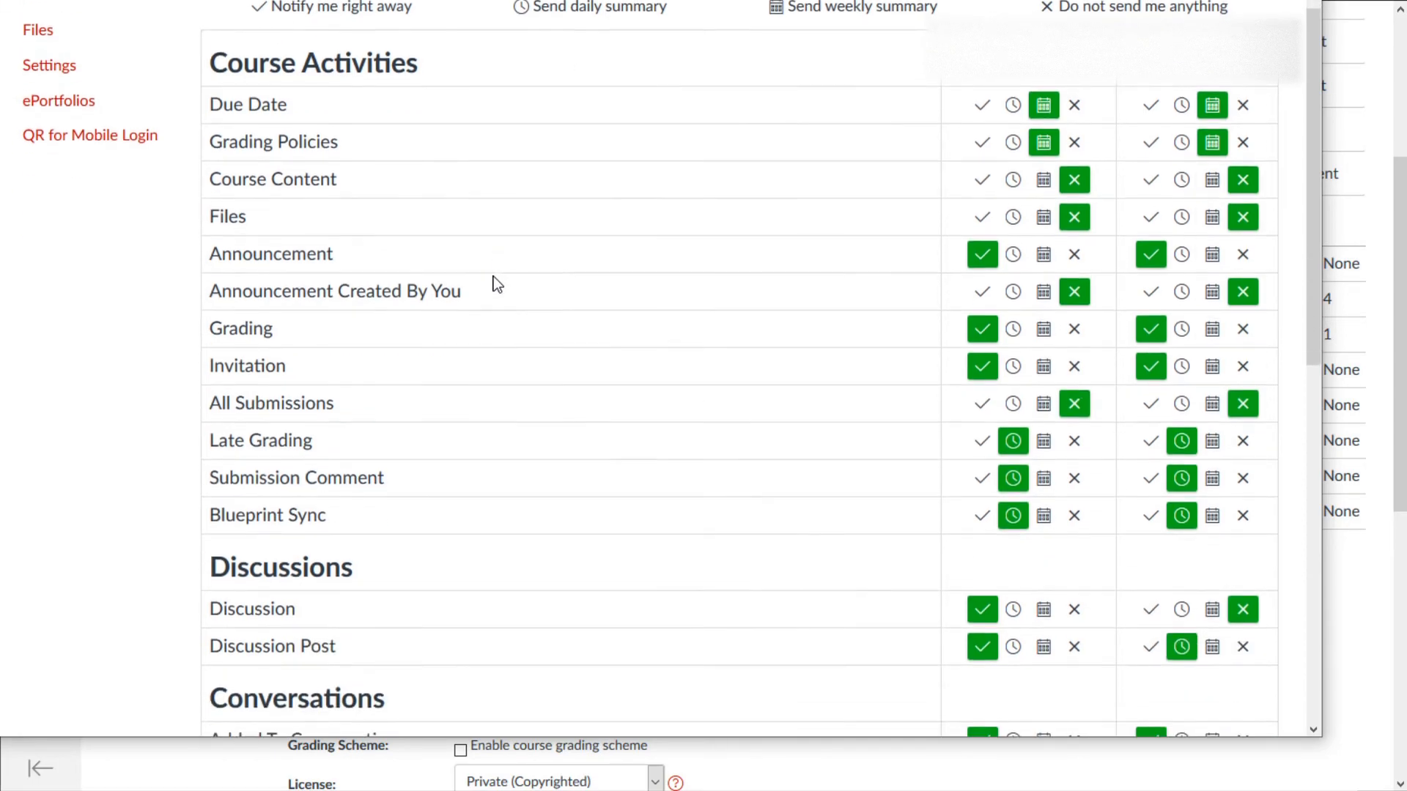
pyautogui.scroll(1, 494, 282)
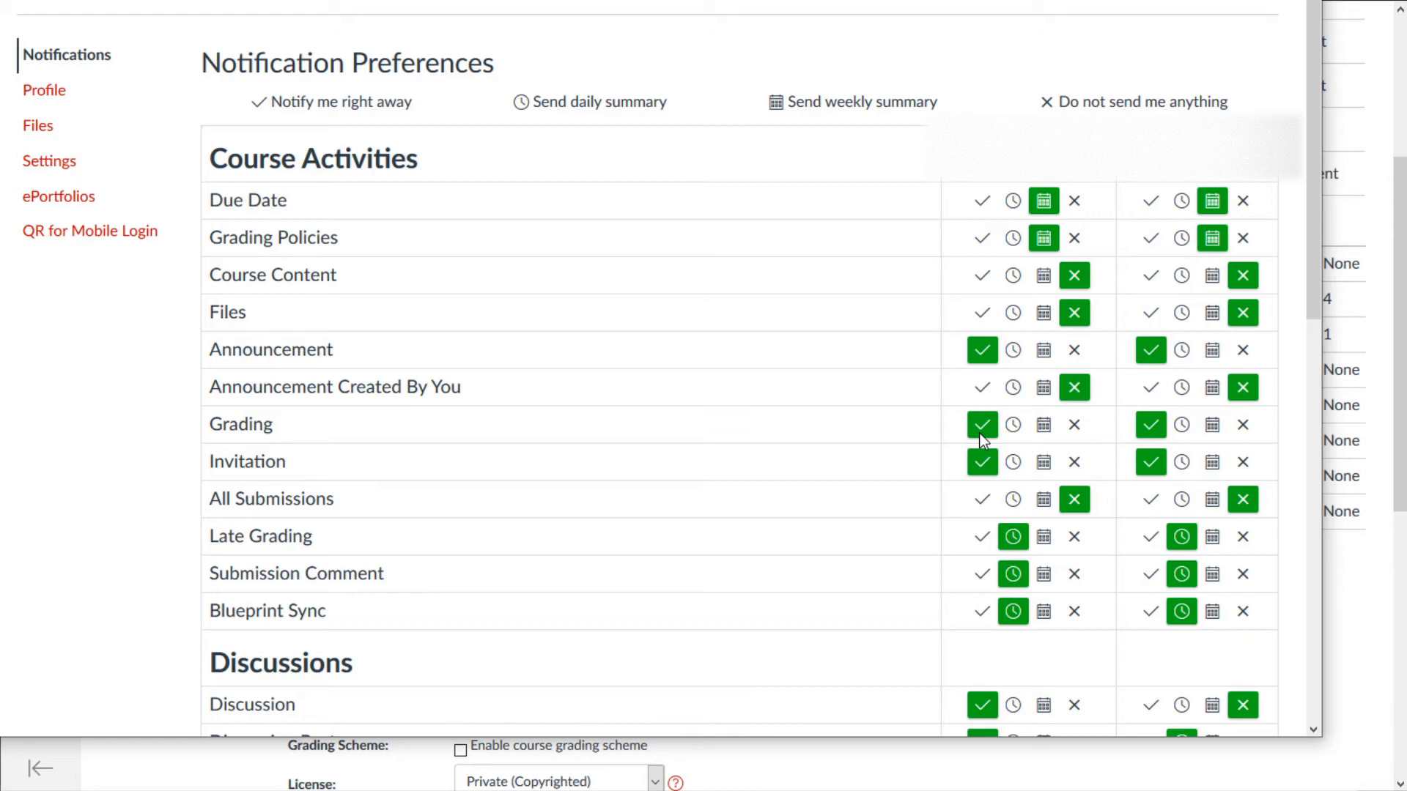
pyautogui.scroll(-9, 843, 539)
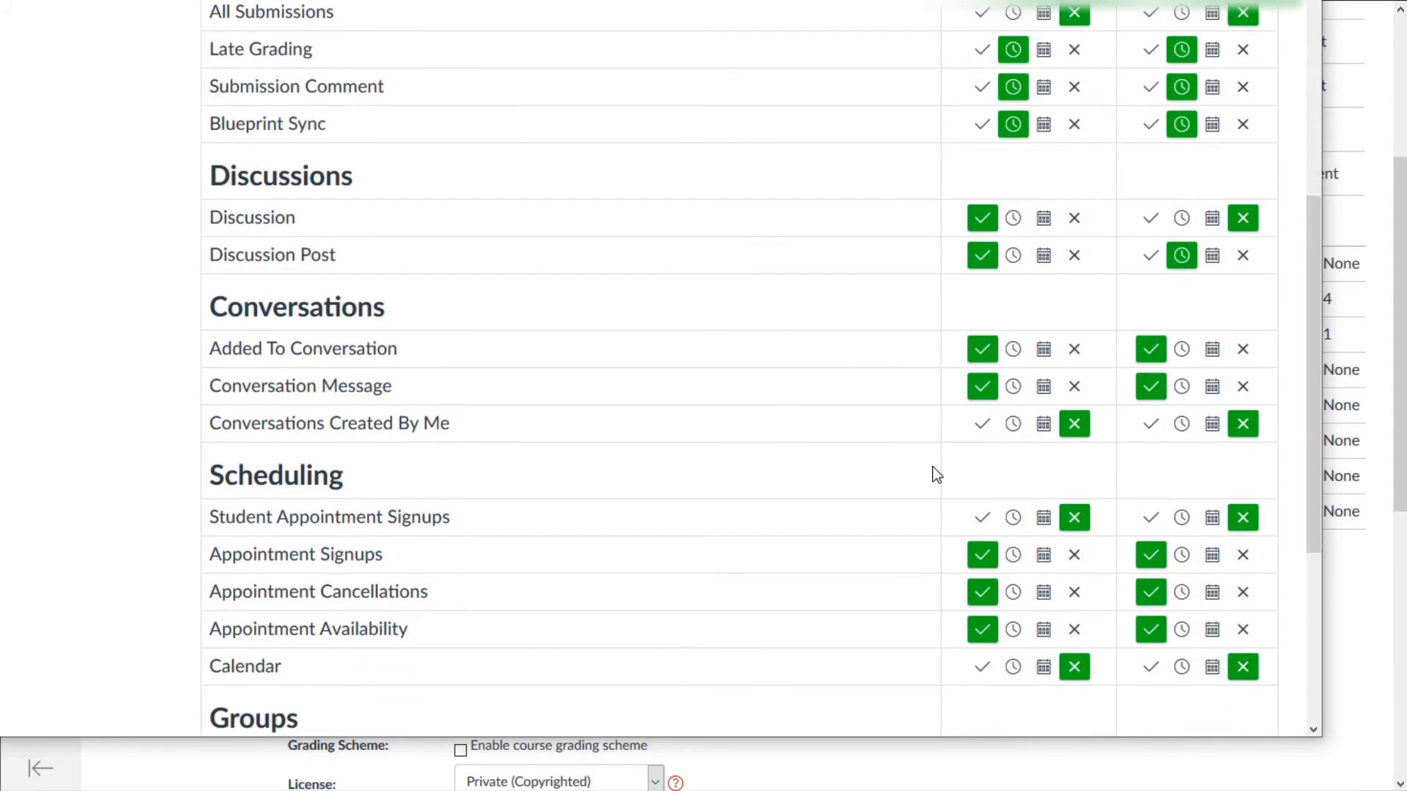
pyautogui.scroll(1, 956, 150)
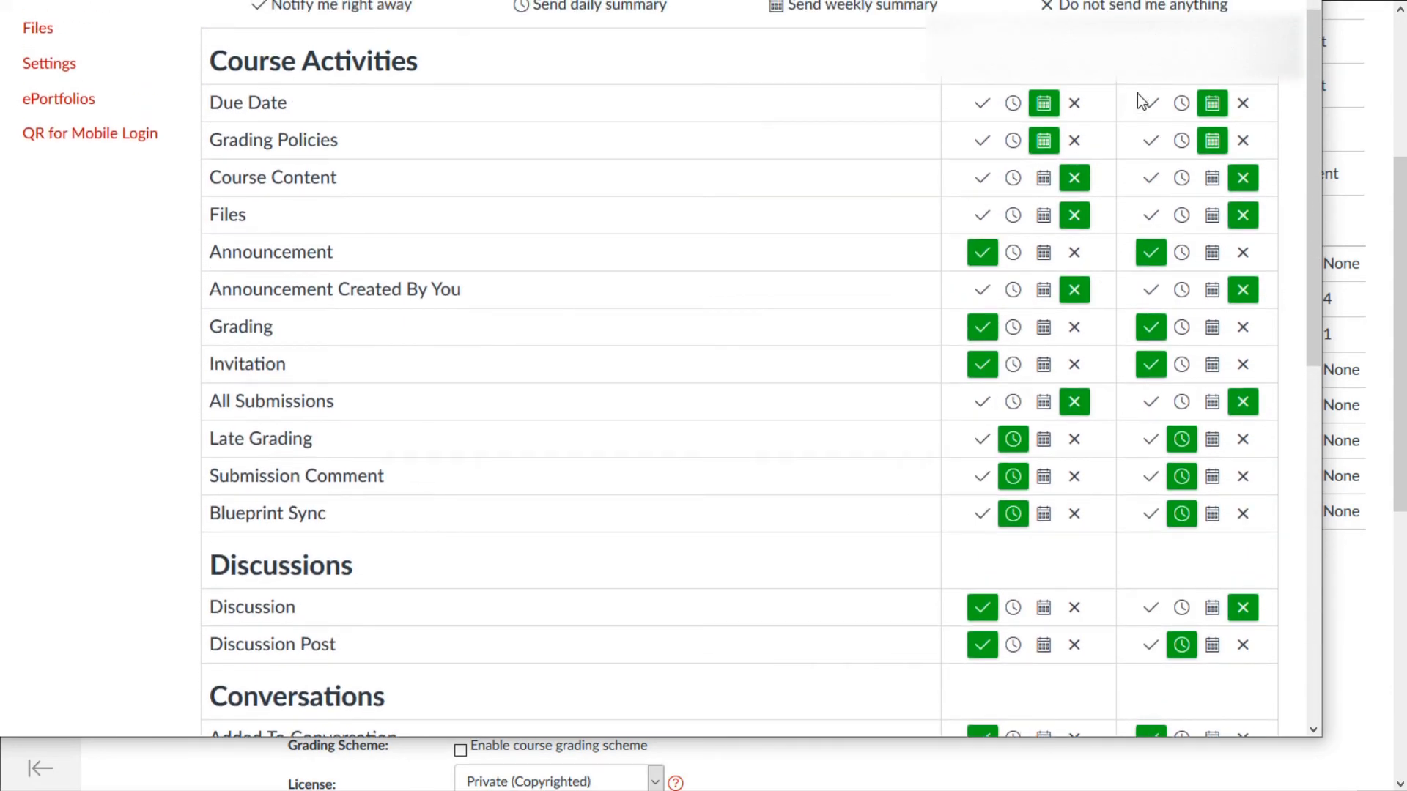
pyautogui.scroll(-5, 1062, 110)
pyautogui.scroll(-1, 1067, 122)
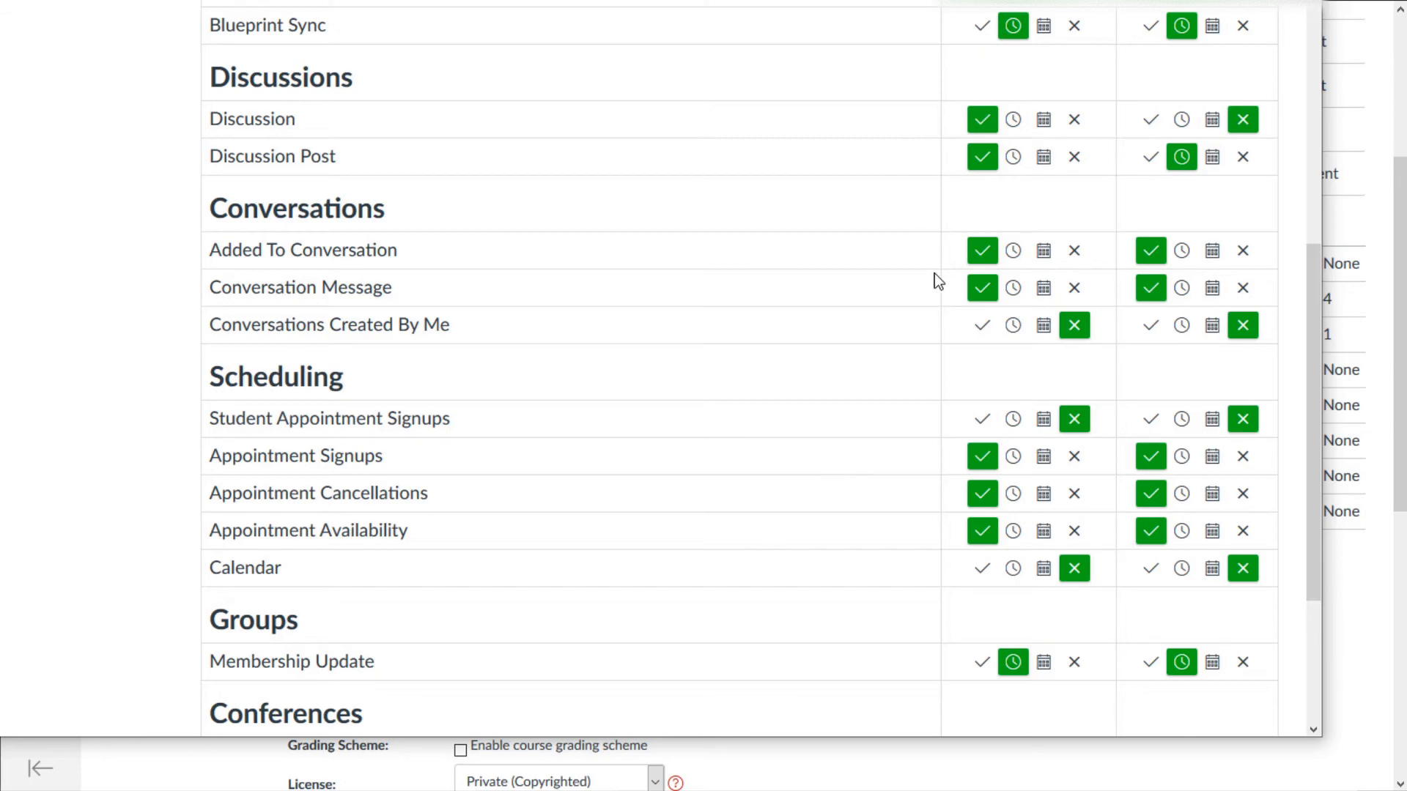
# - Scroll through the Notification Preferences and return to the course Settings' Course Details
pyautogui.scroll(-3, 979, 297)
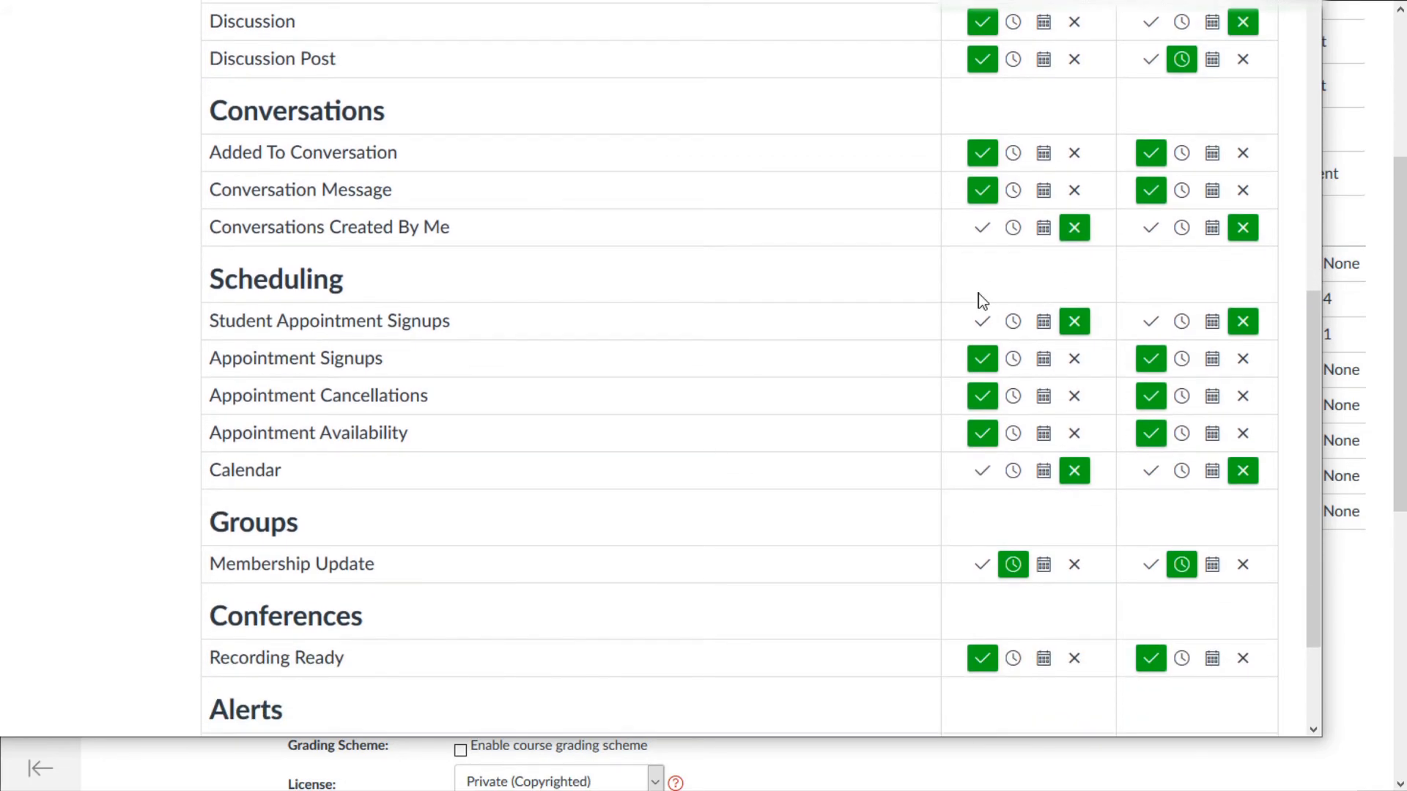
pyautogui.scroll(8, 960, 307)
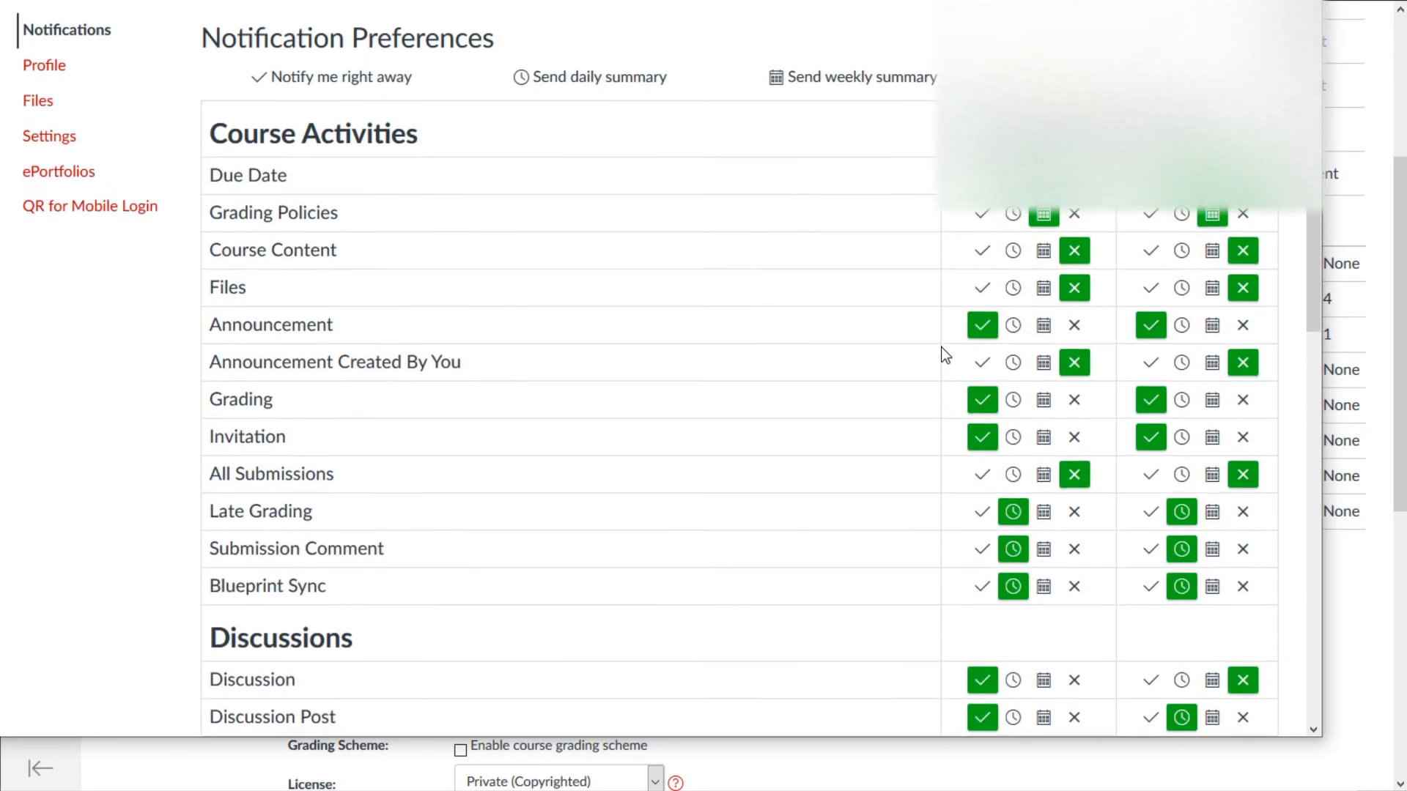
pyautogui.scroll(-2, 944, 355)
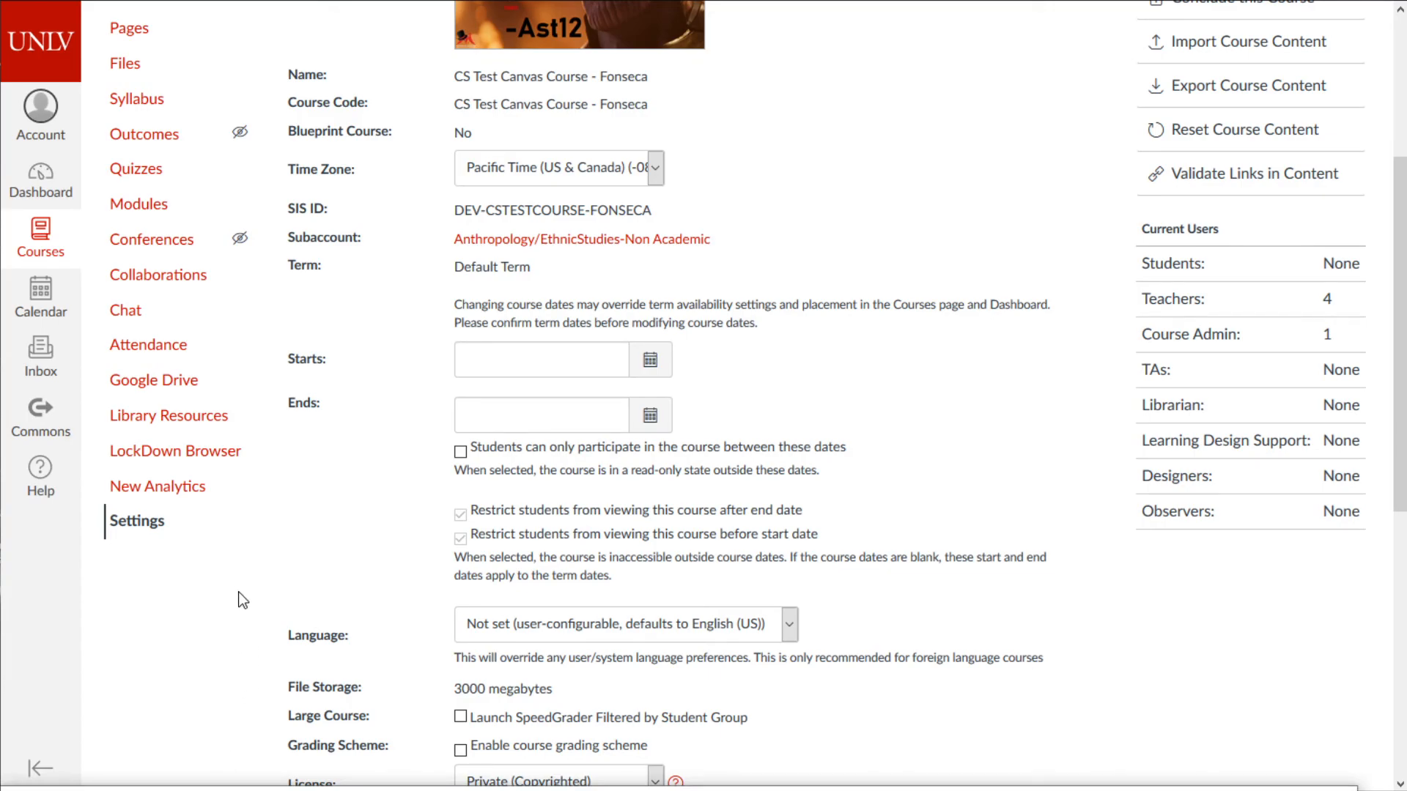
# - Disable New Analytics in the course Navigation settings and save the change
pyautogui.scroll(3, 241, 596)
pyautogui.scroll(1, 218, 546)
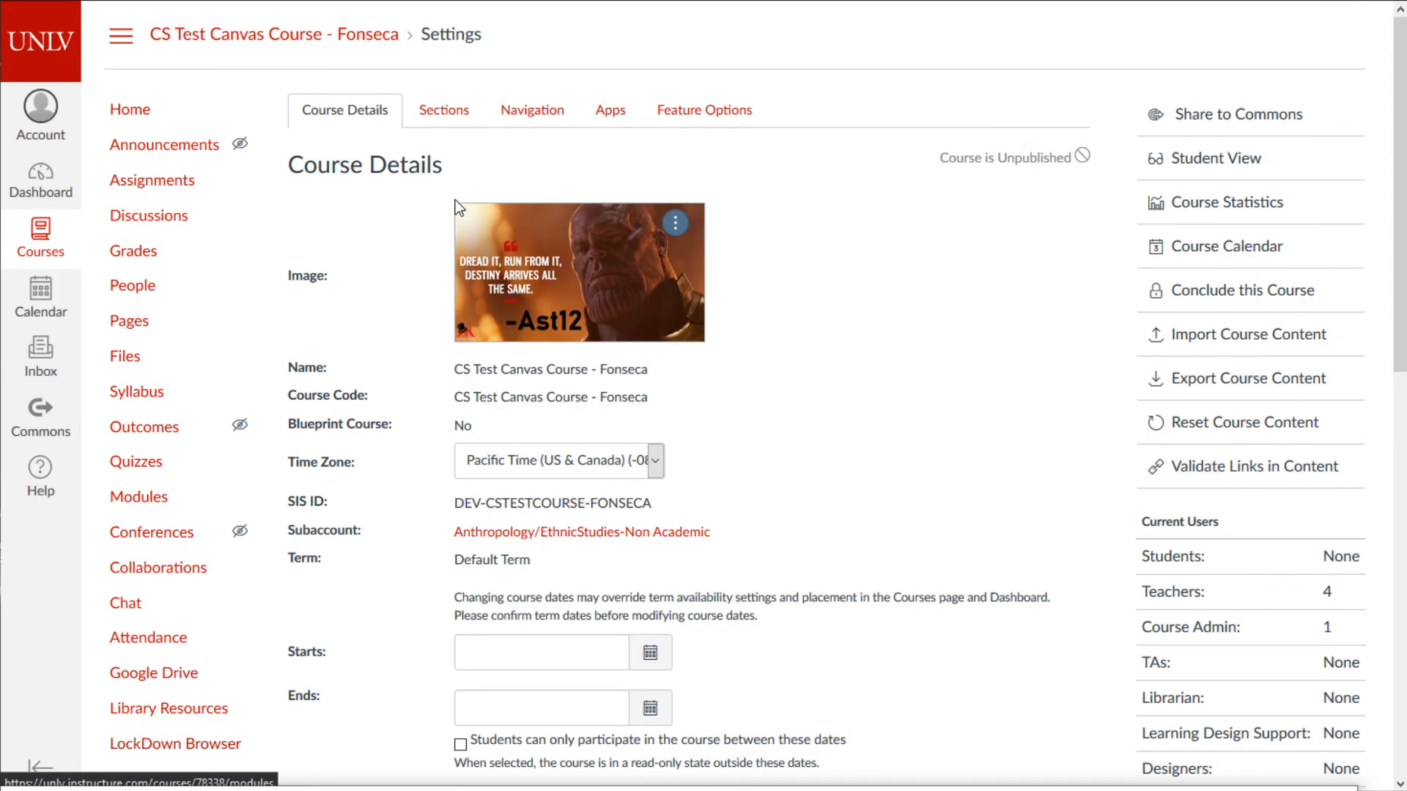
pyautogui.click(438, 109)
pyautogui.click(494, 115)
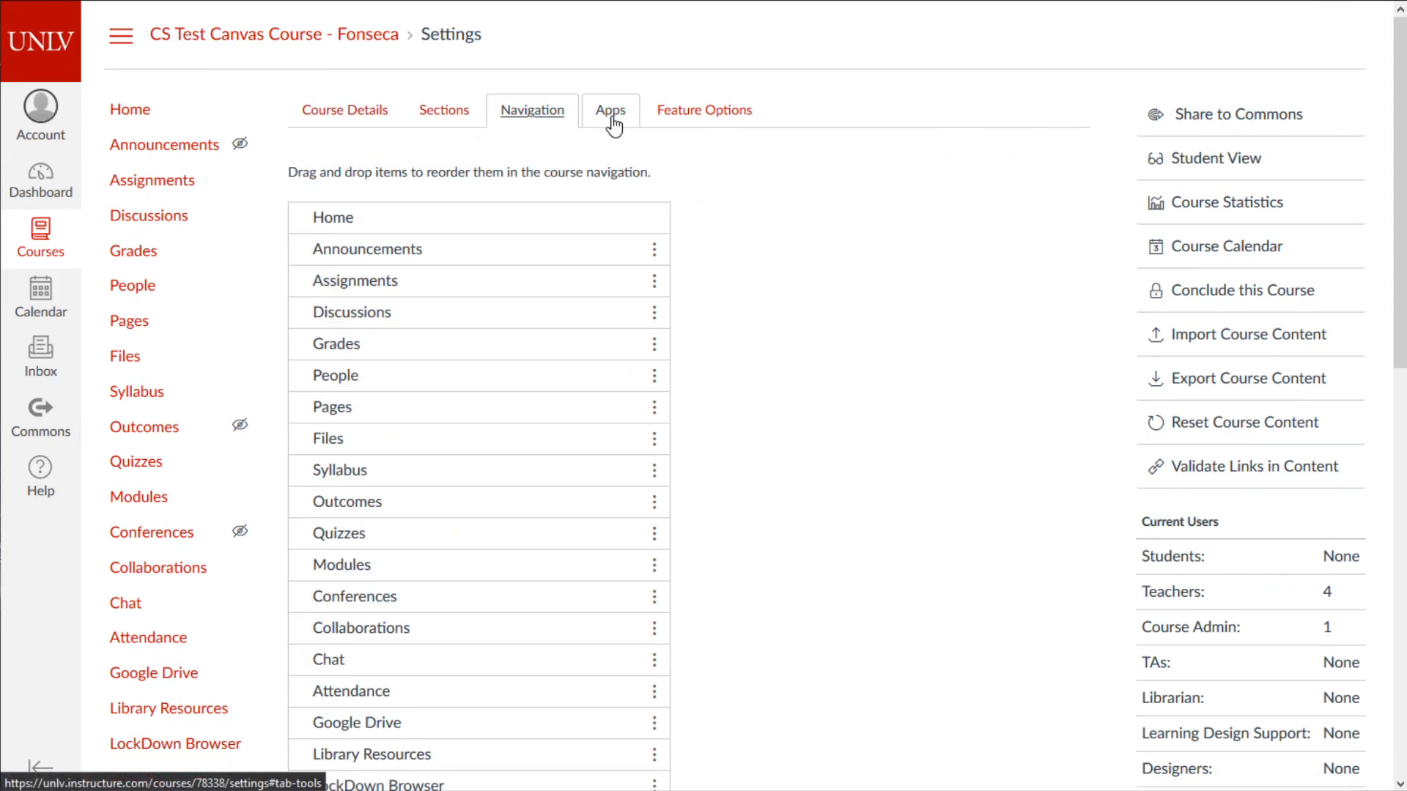
pyautogui.scroll(-4, 593, 330)
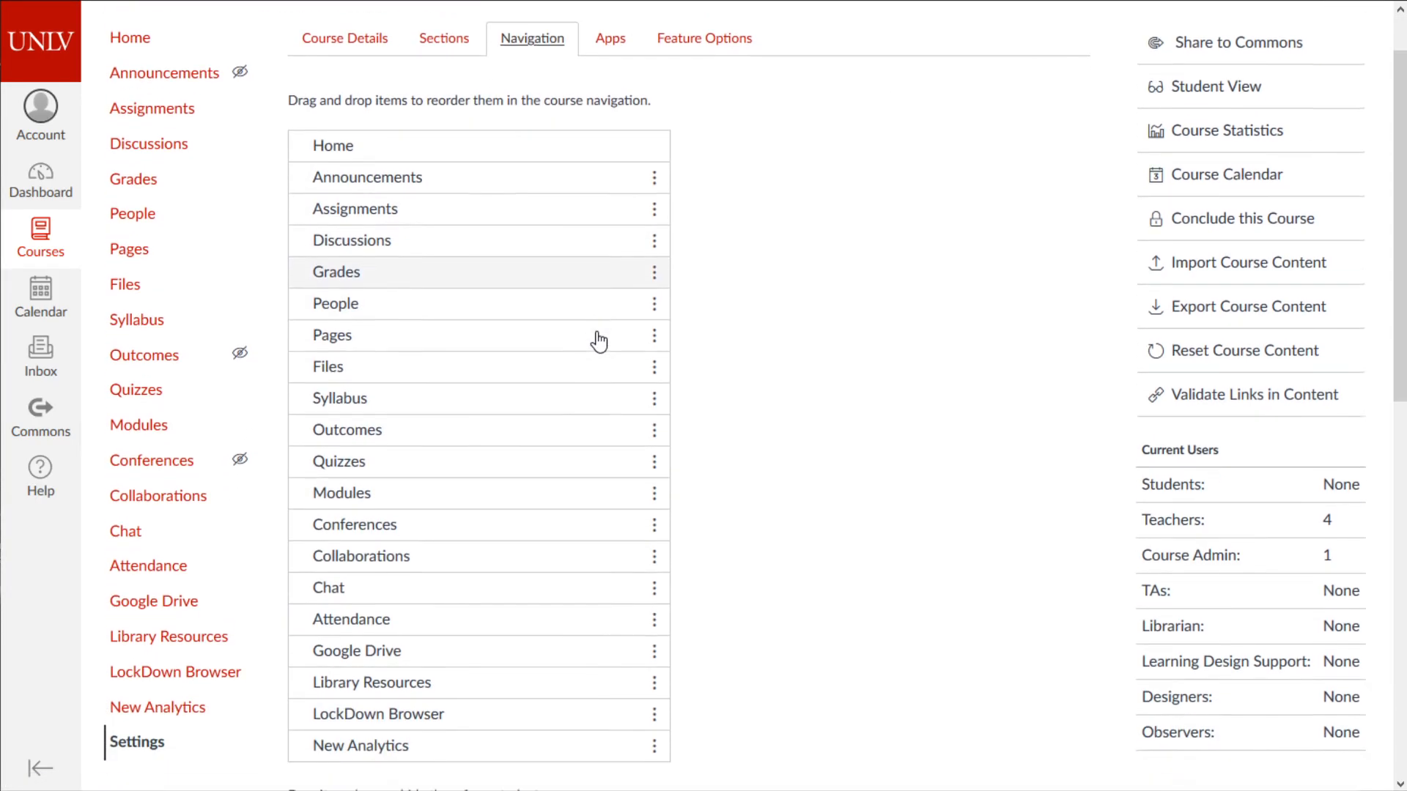
pyautogui.click(654, 525)
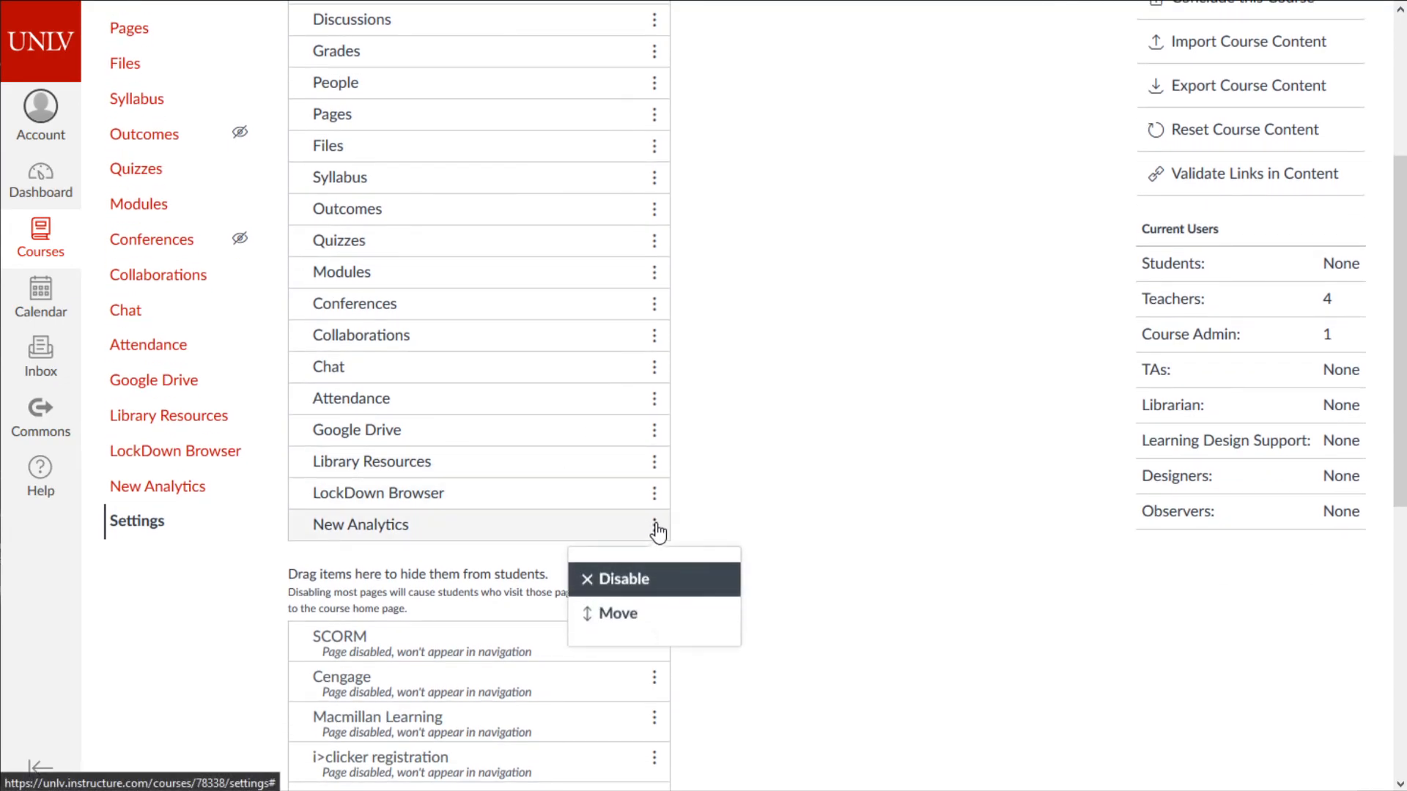
pyautogui.click(621, 580)
pyautogui.scroll(5, 694, 575)
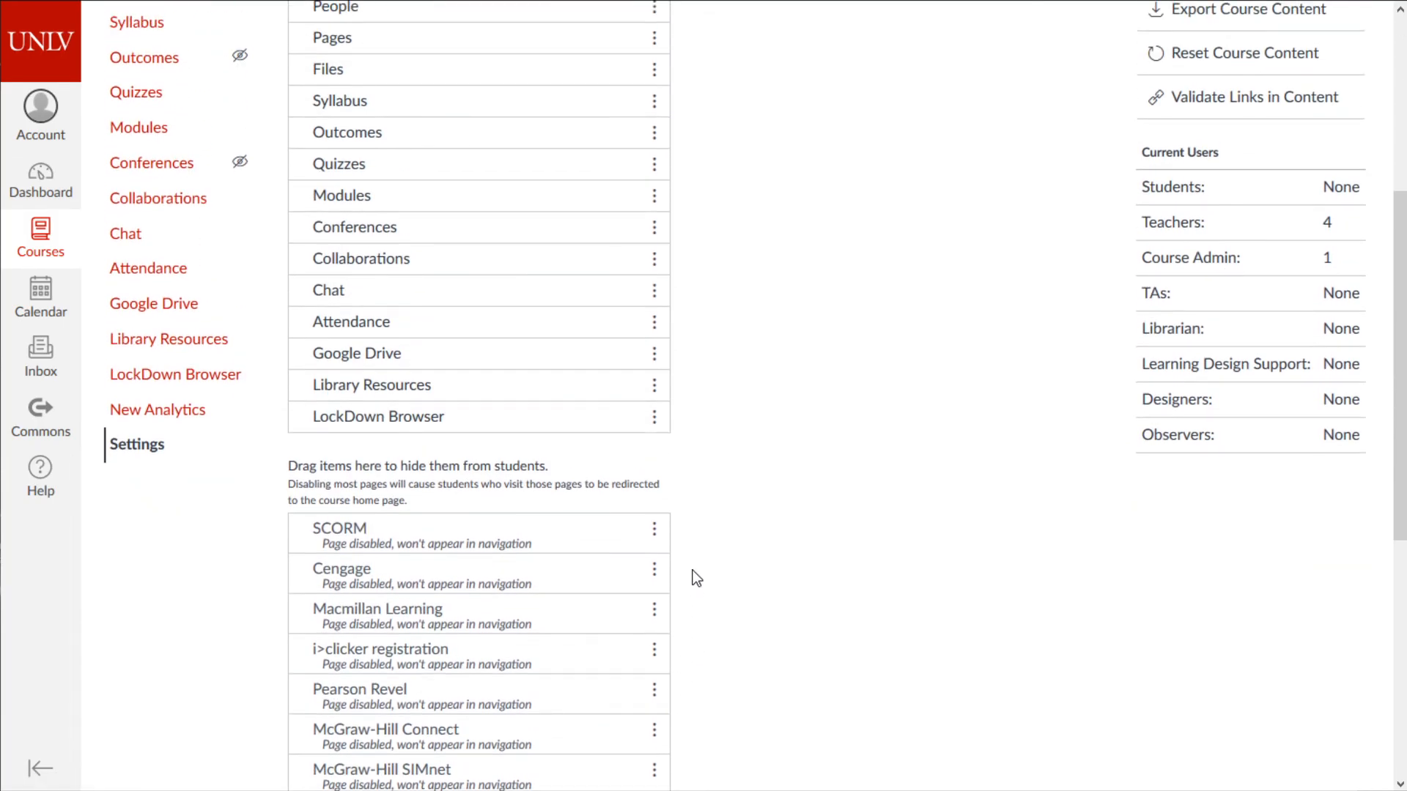
pyautogui.scroll(-8, 701, 581)
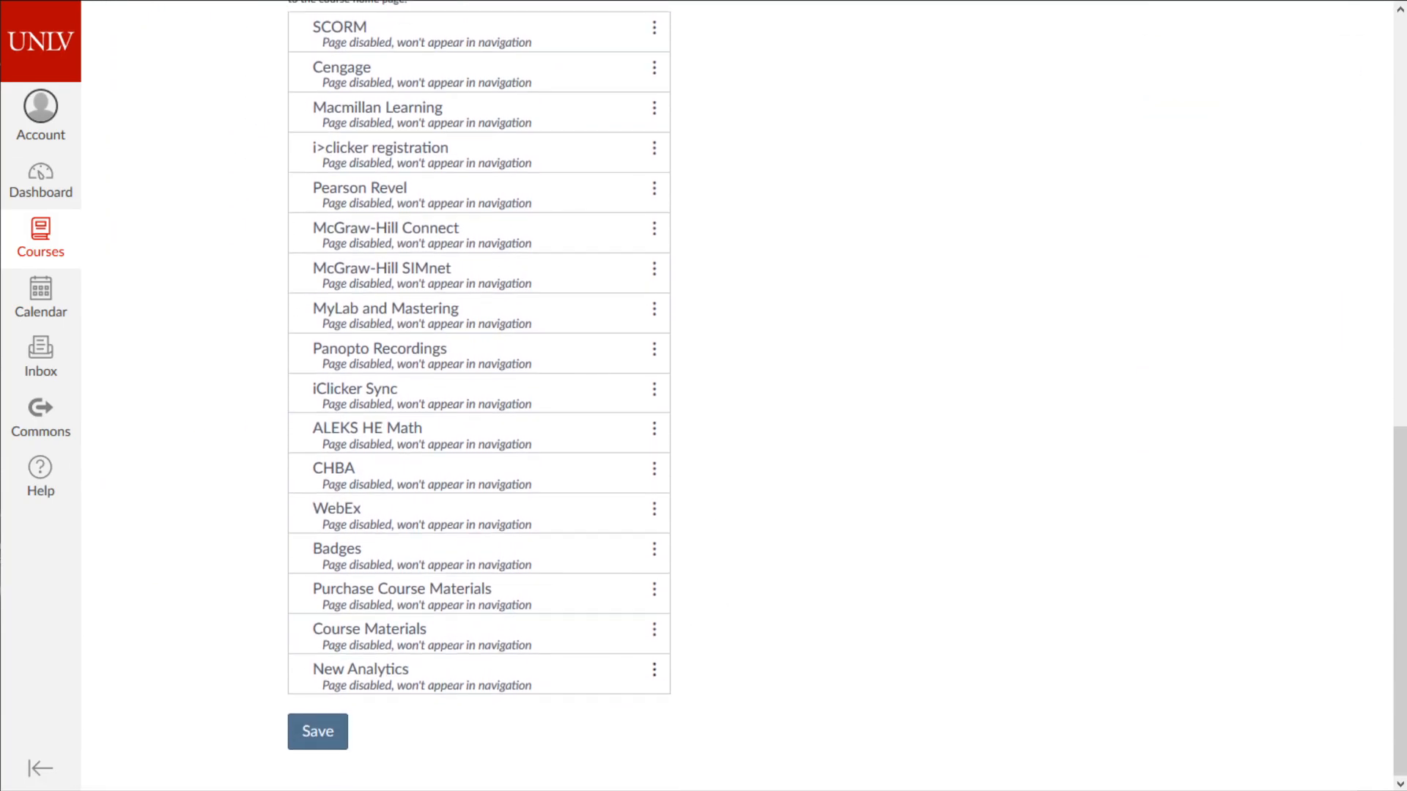
pyautogui.click(324, 743)
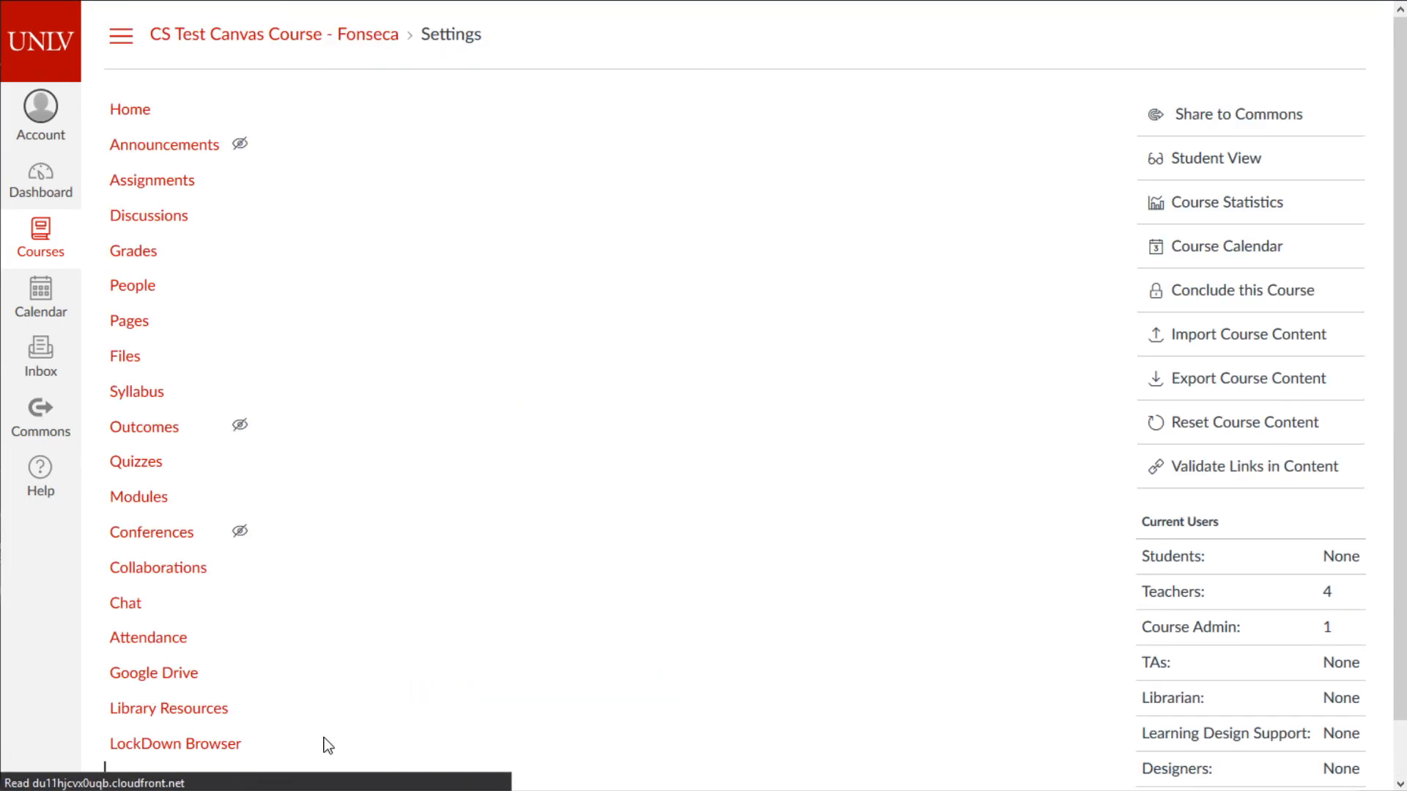
# - Enable WebEx in the course navigation and save
pyautogui.scroll(-15, 455, 656)
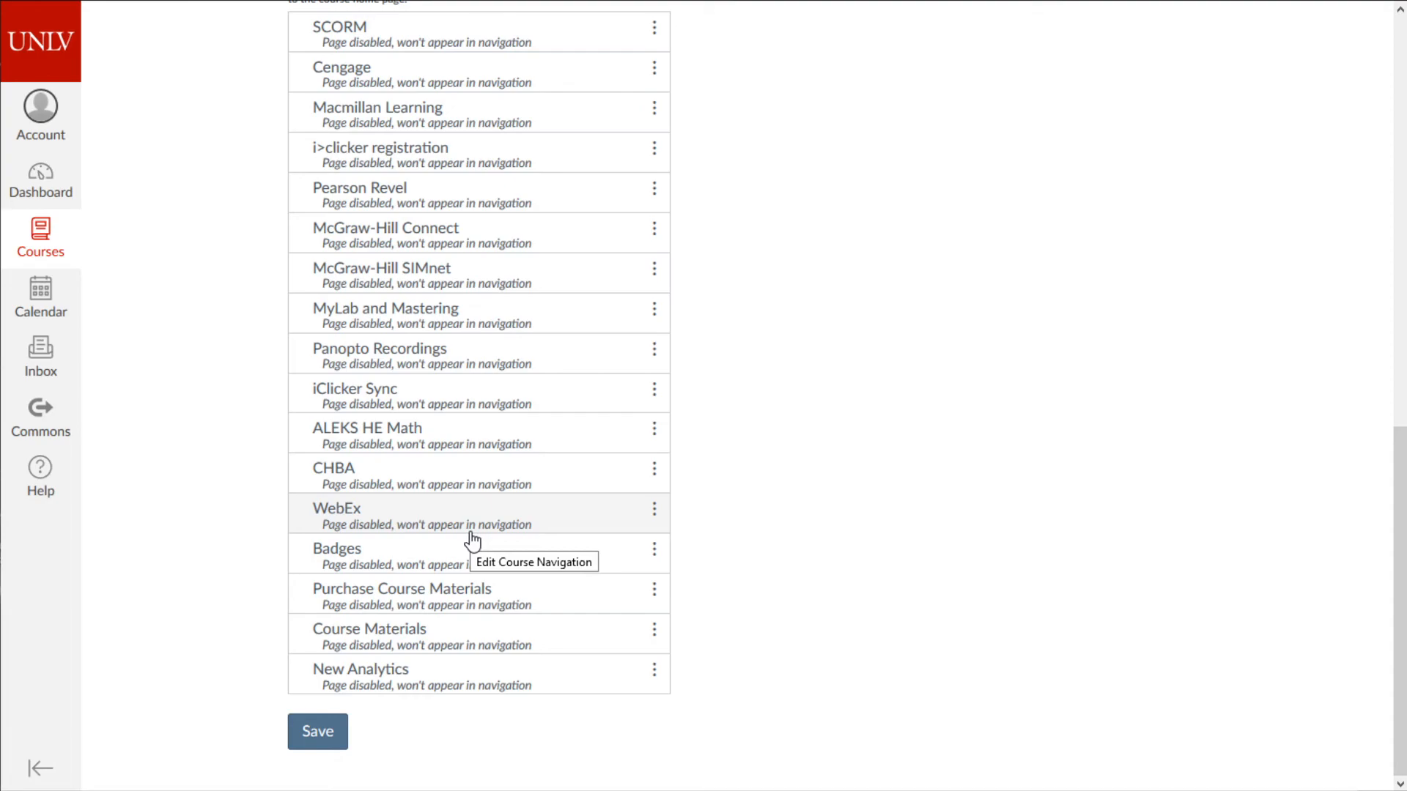
pyautogui.click(654, 509)
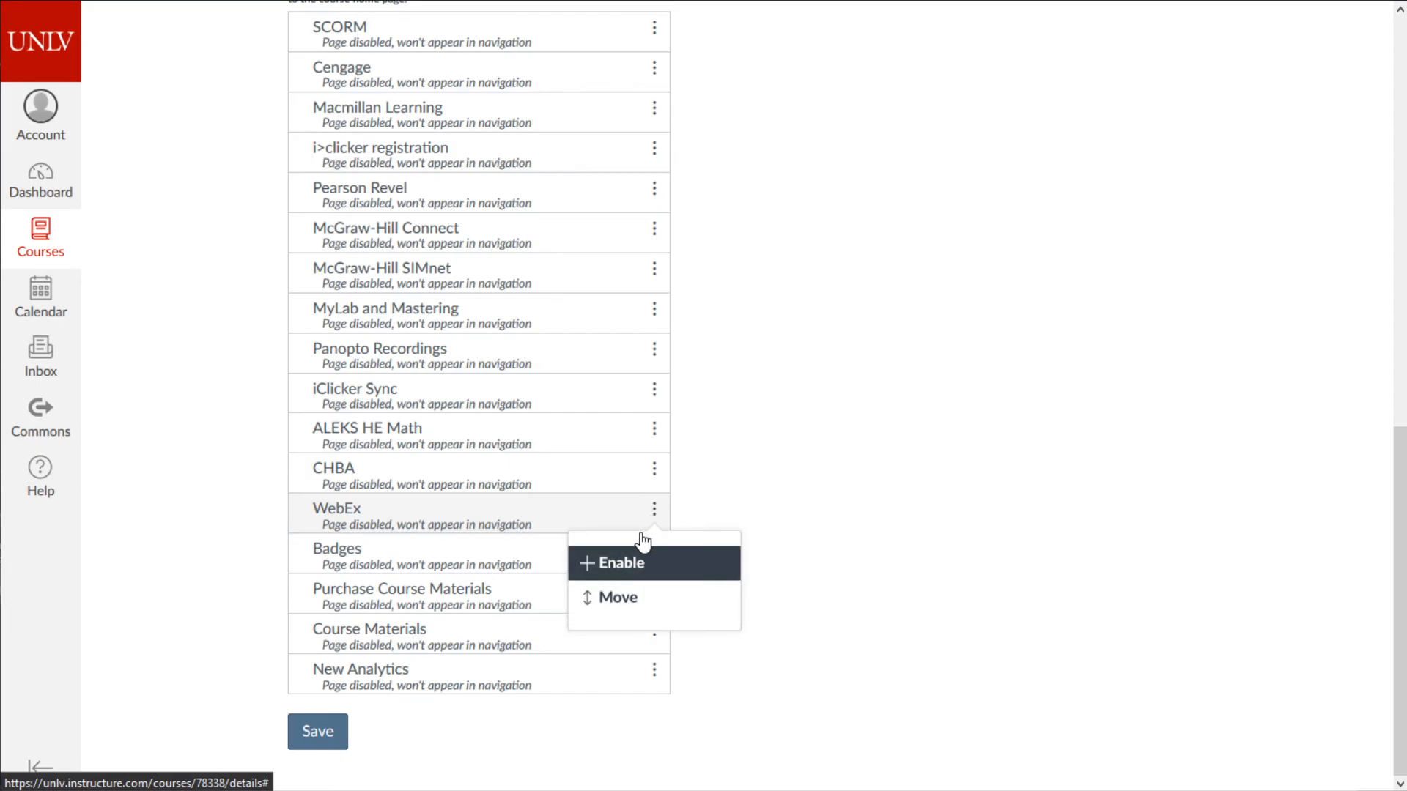
pyautogui.click(622, 563)
pyautogui.scroll(-7, 408, 748)
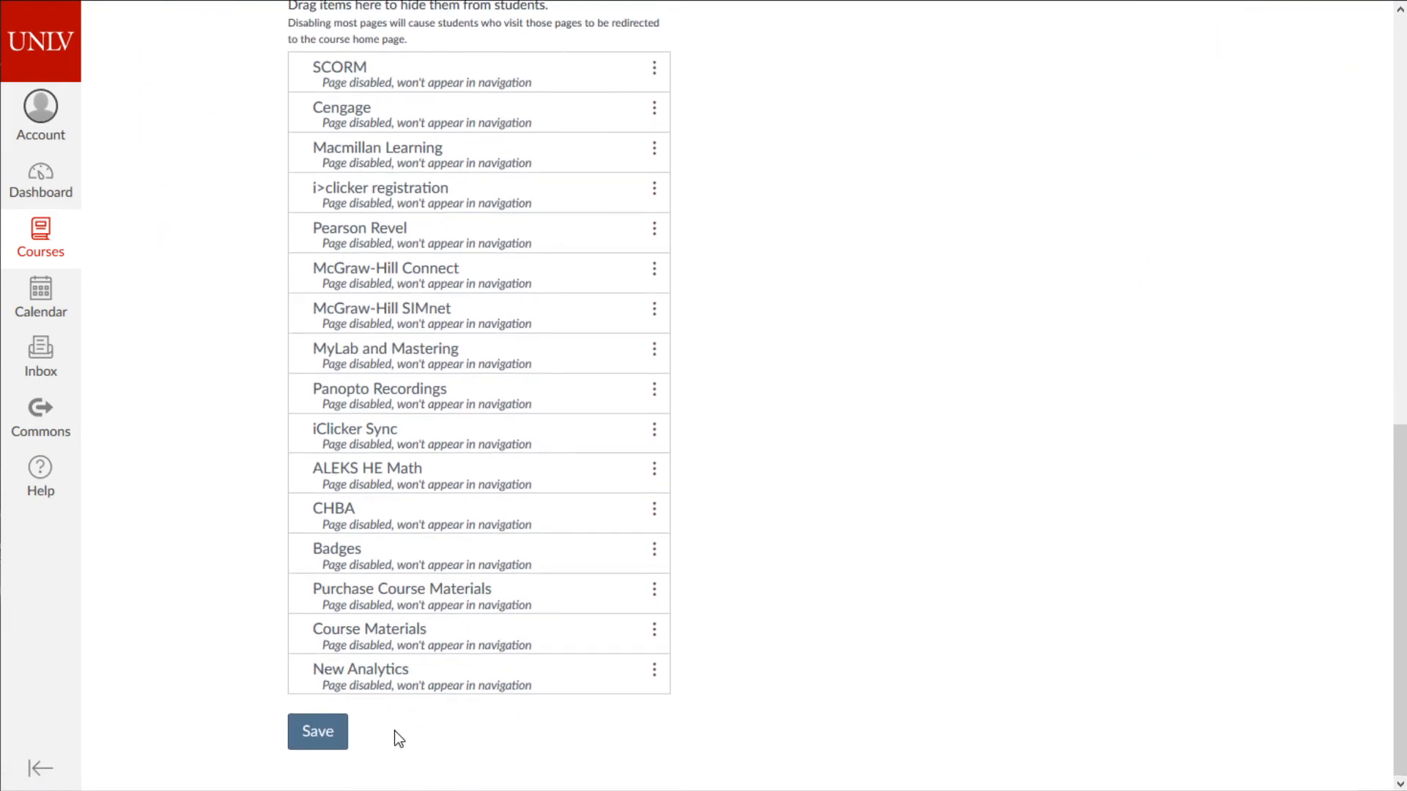
pyautogui.click(315, 731)
pyautogui.scroll(-3, 303, 536)
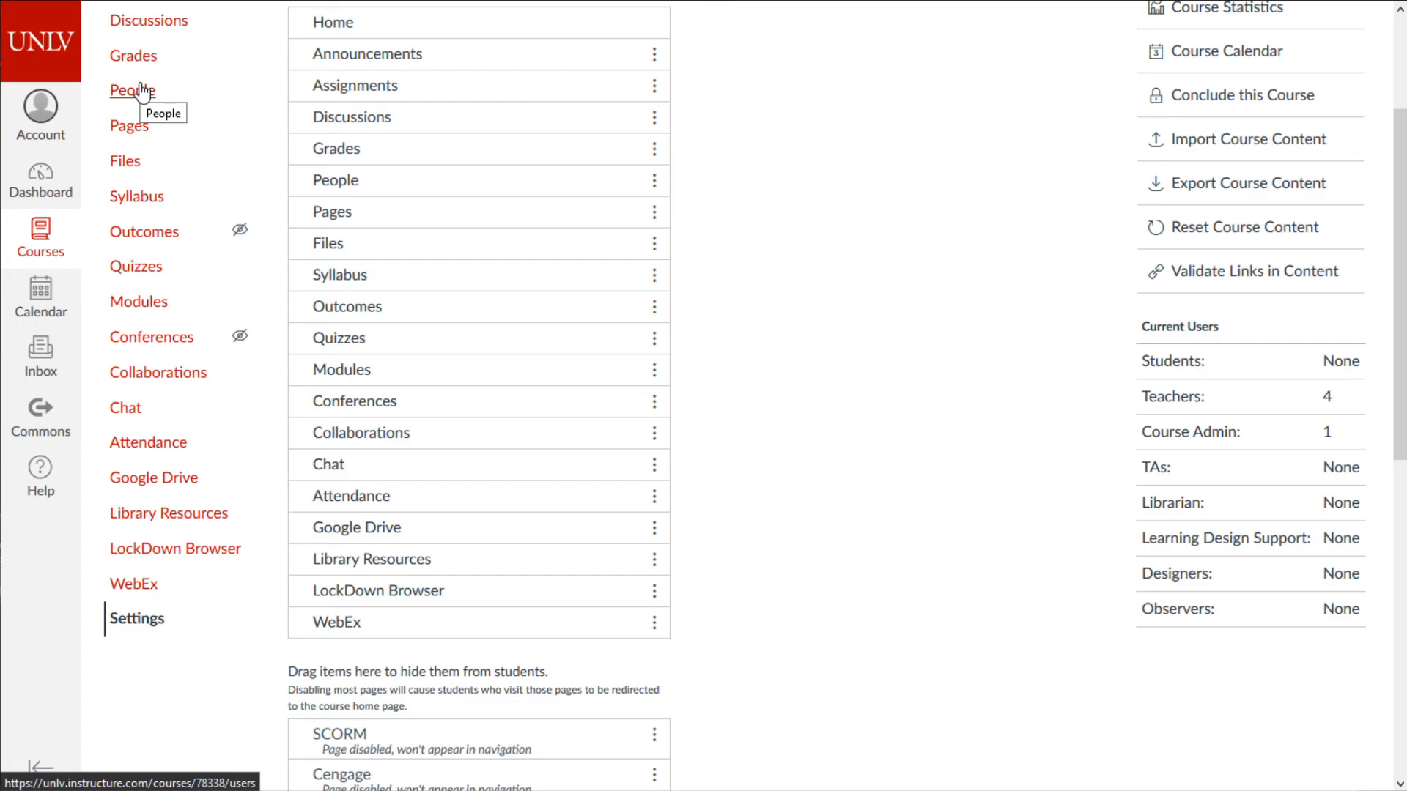
# - Start a new course discussion titled 'Test'
pyautogui.click(148, 33)
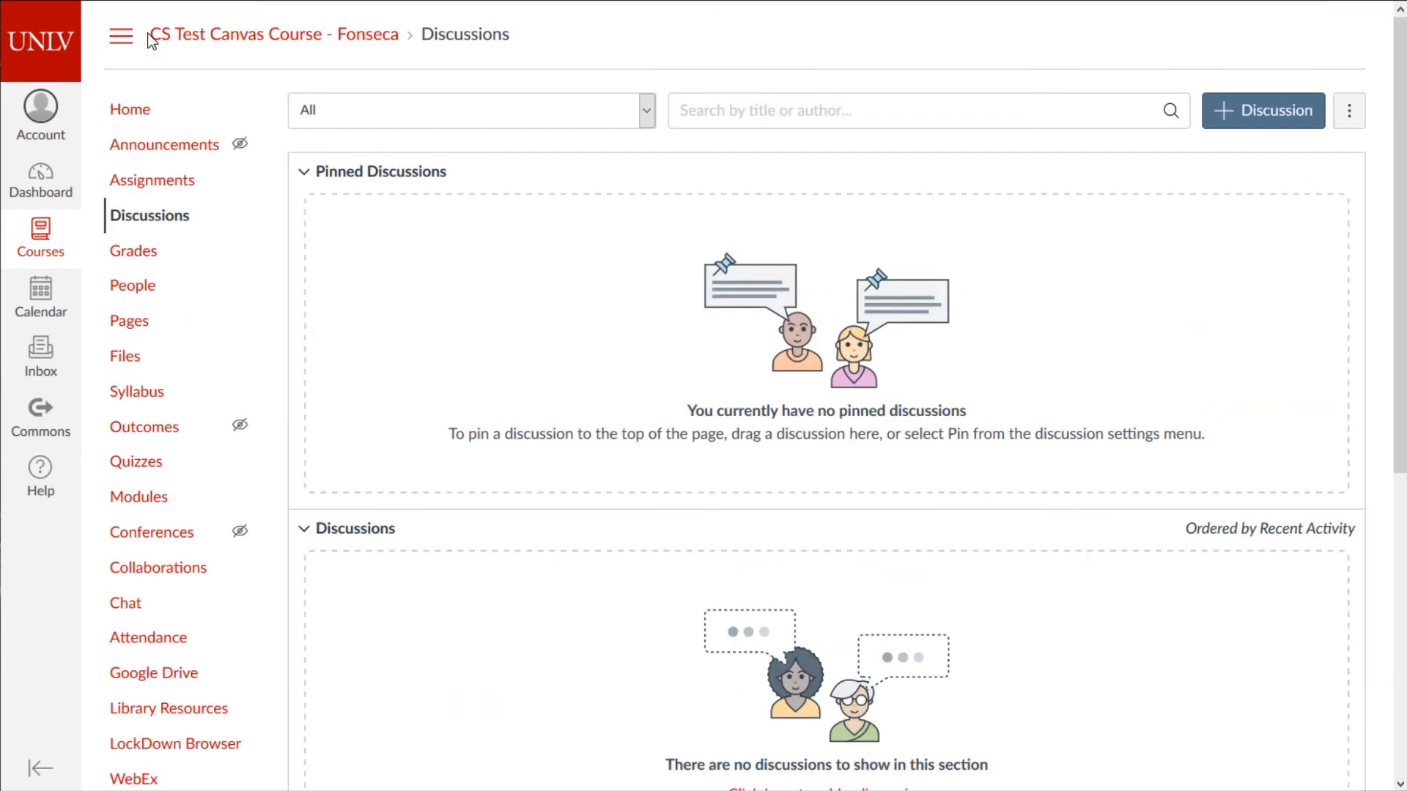
pyautogui.scroll(-3, 653, 246)
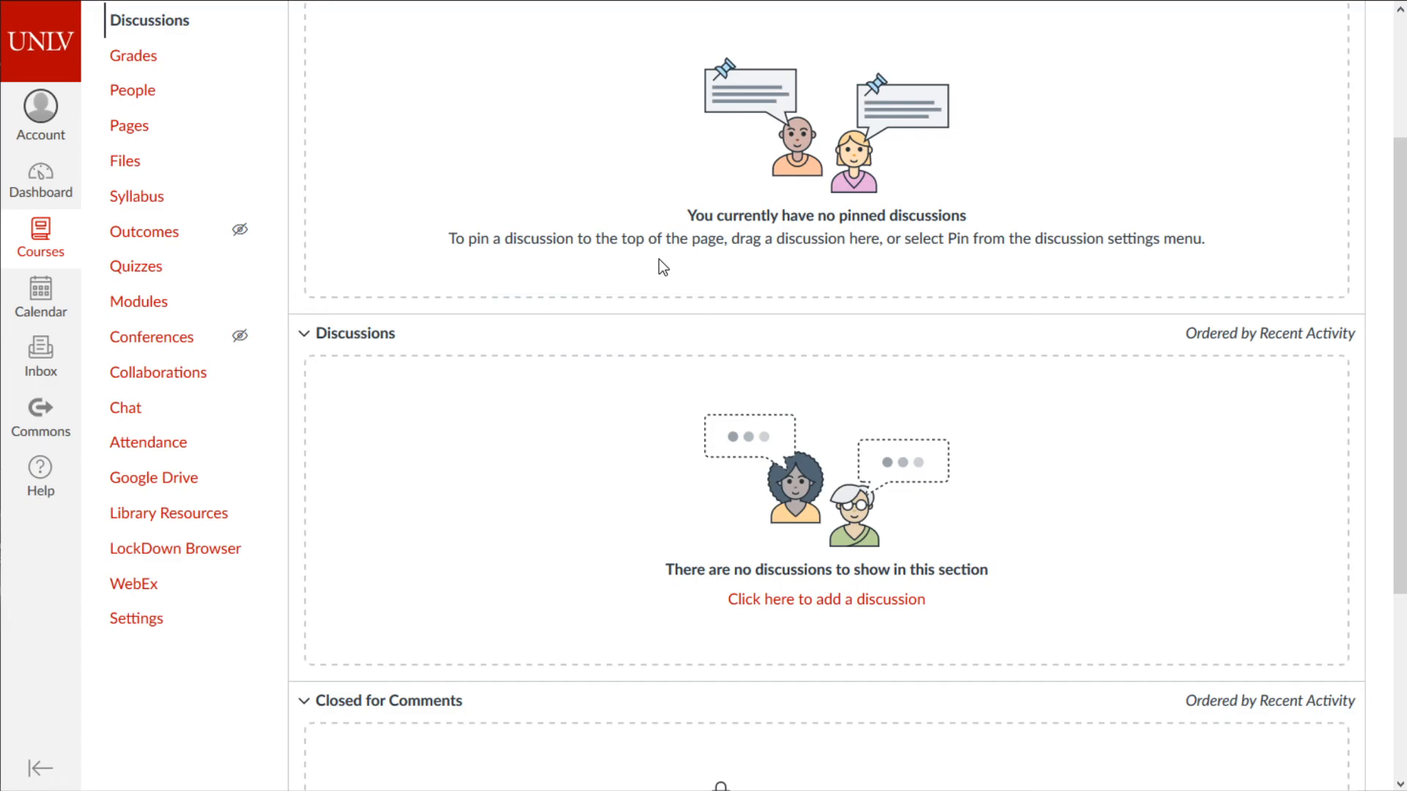
pyautogui.scroll(-4, 748, 361)
pyautogui.scroll(7, 755, 440)
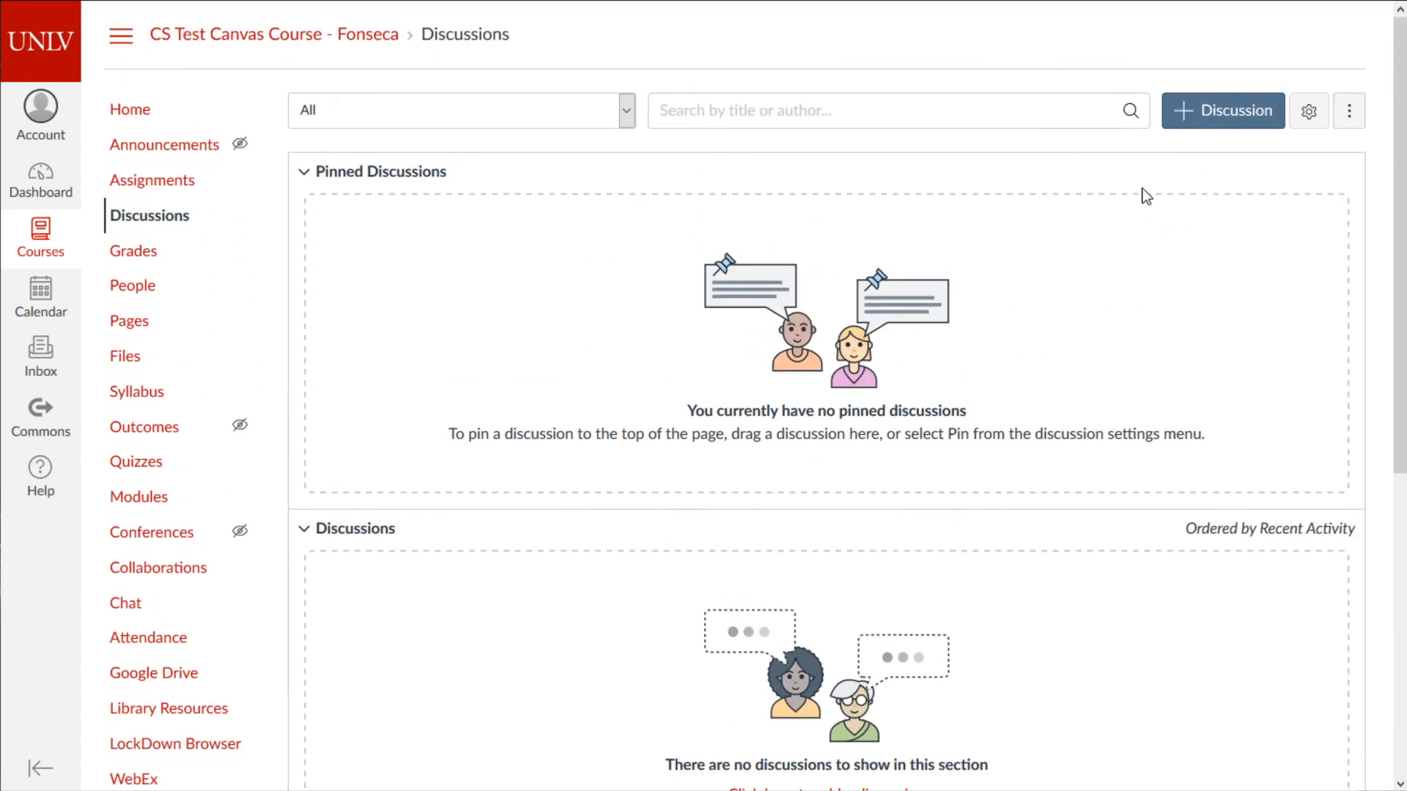
pyautogui.click(1223, 110)
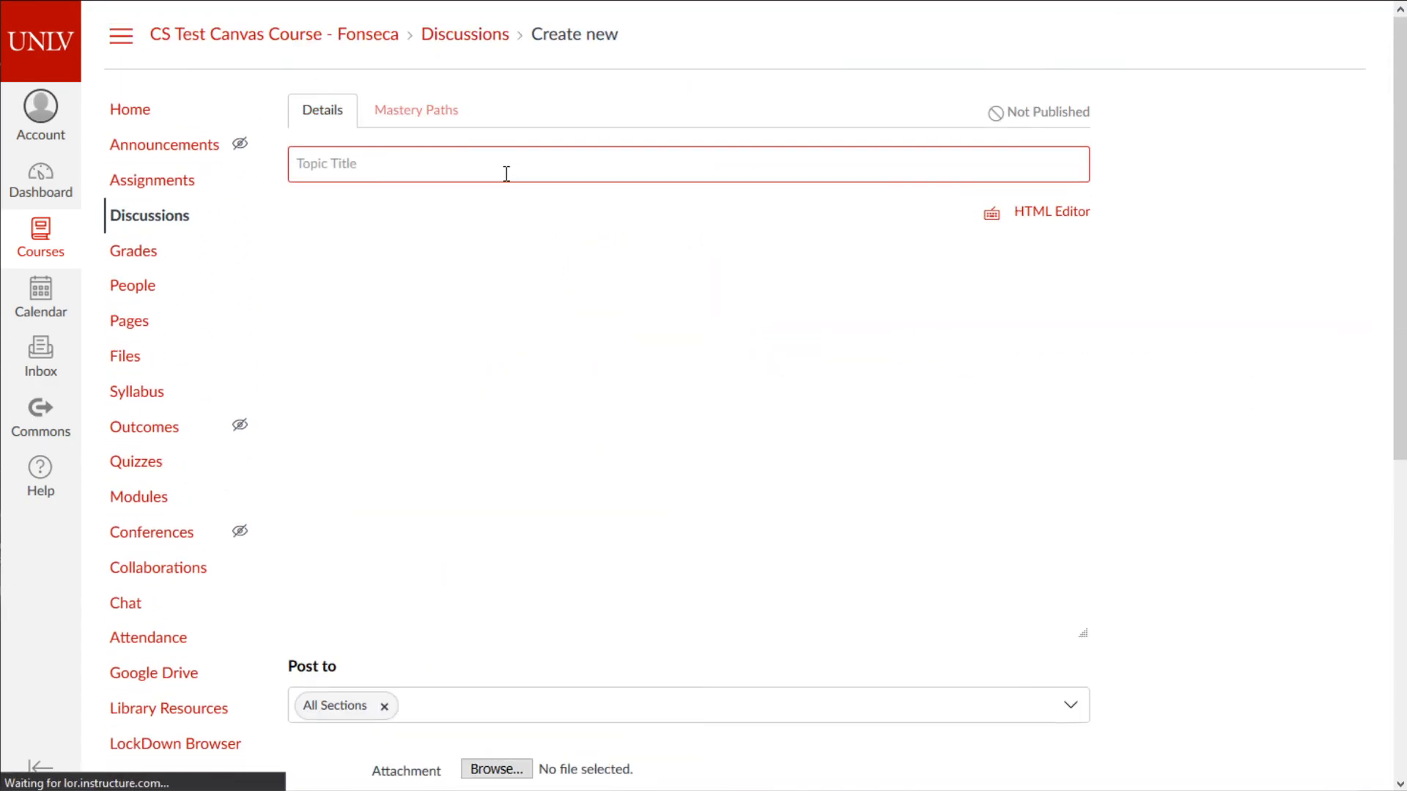
pyautogui.write('Test')
# - Write the message 'Hi', leave Graded off, and save the discussion
pyautogui.click(468, 317)
pyautogui.write('H')
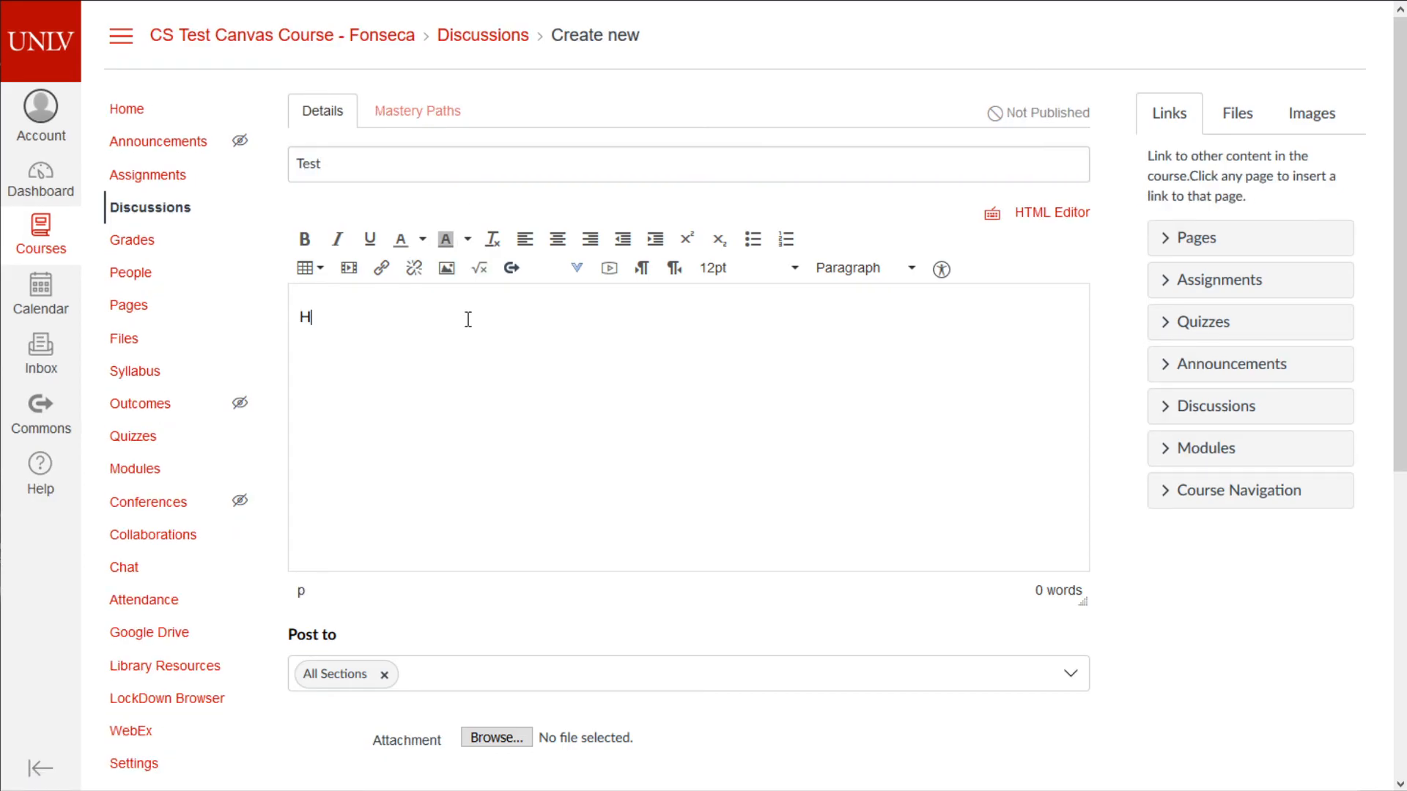
pyautogui.scroll(-5, 507, 425)
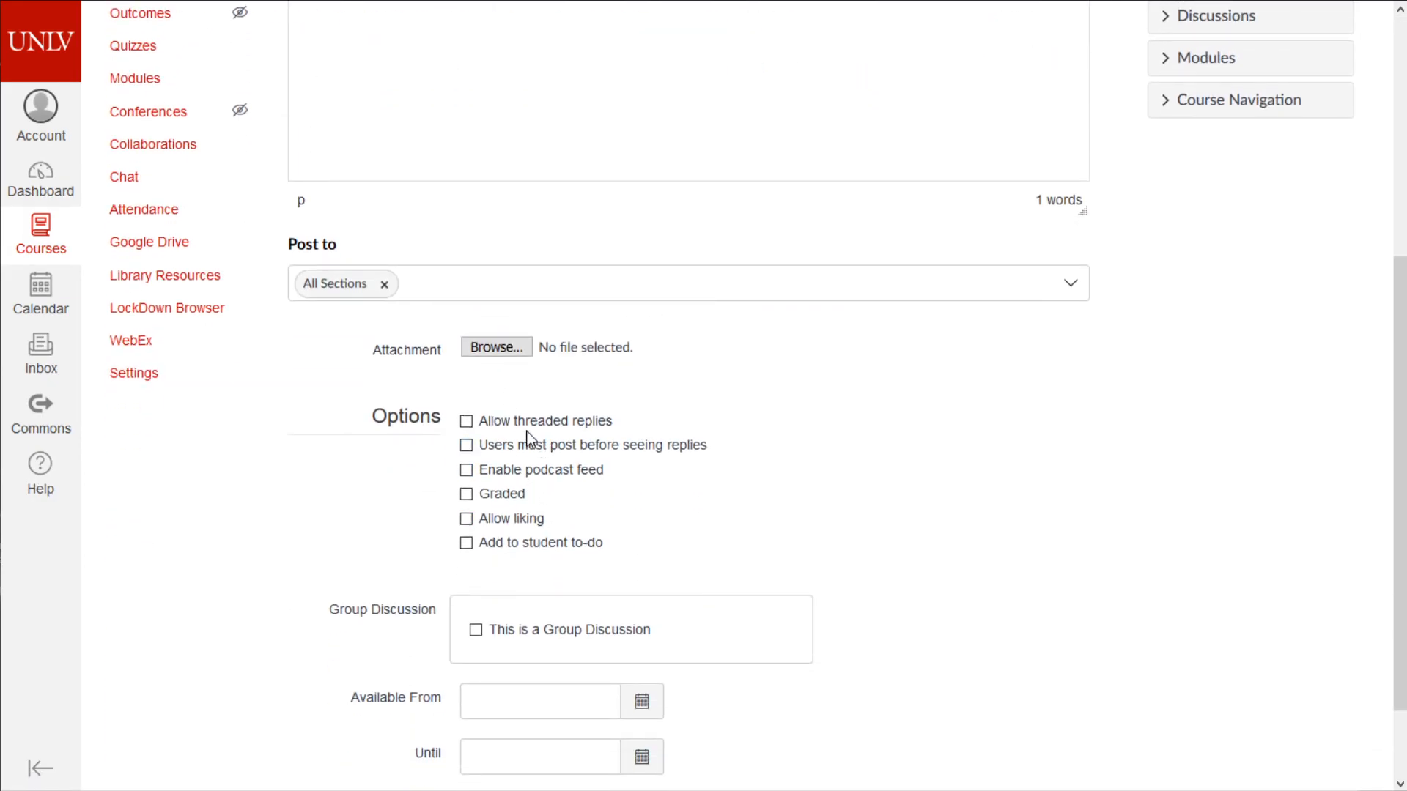
pyautogui.click(512, 499)
pyautogui.click(484, 394)
pyautogui.scroll(-3, 484, 395)
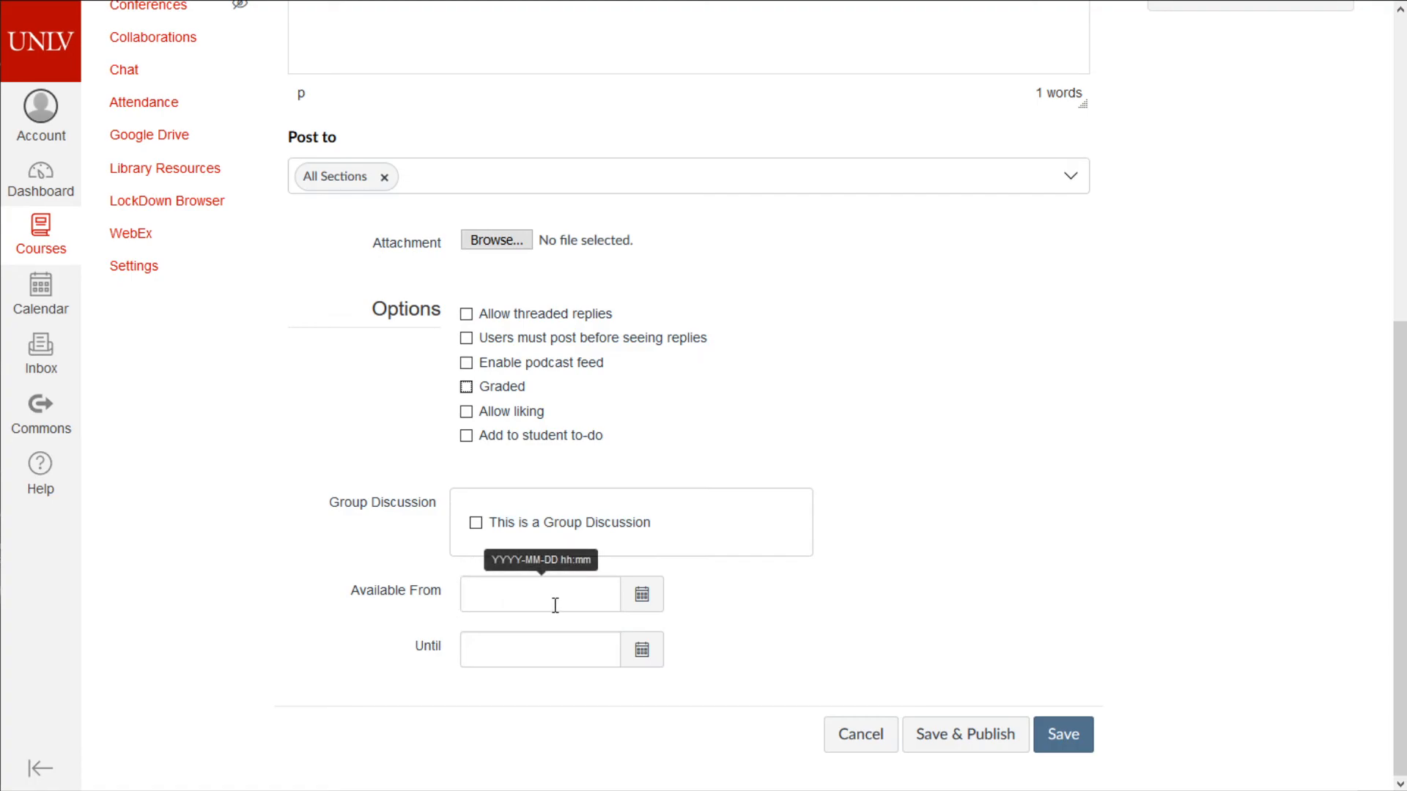
pyautogui.click(1065, 744)
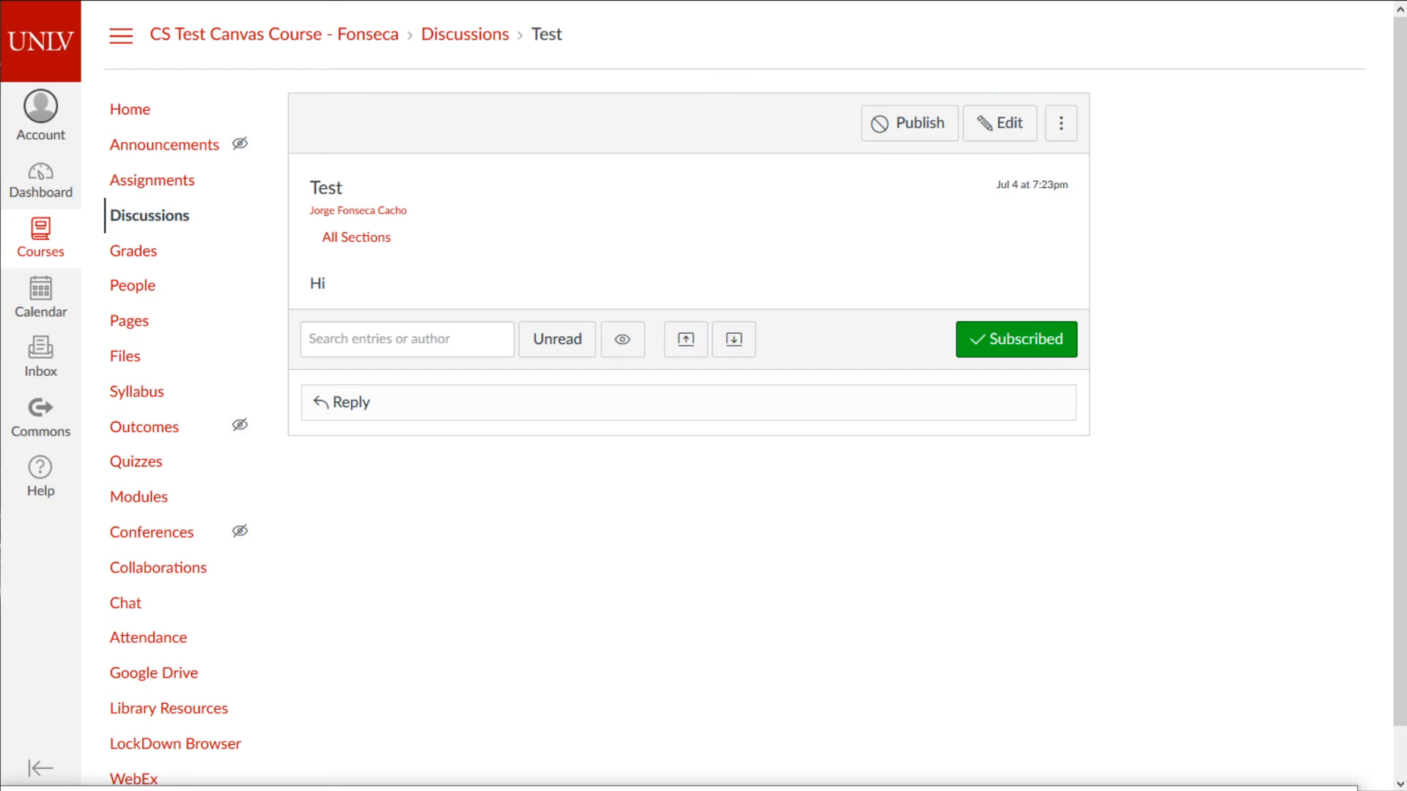
# - Delete the 'Modifying notifications' and 'creating discussions' lines from the Notepad to-do list
pyautogui.moveTo(221, 790); pyautogui.dragTo(339, 211)
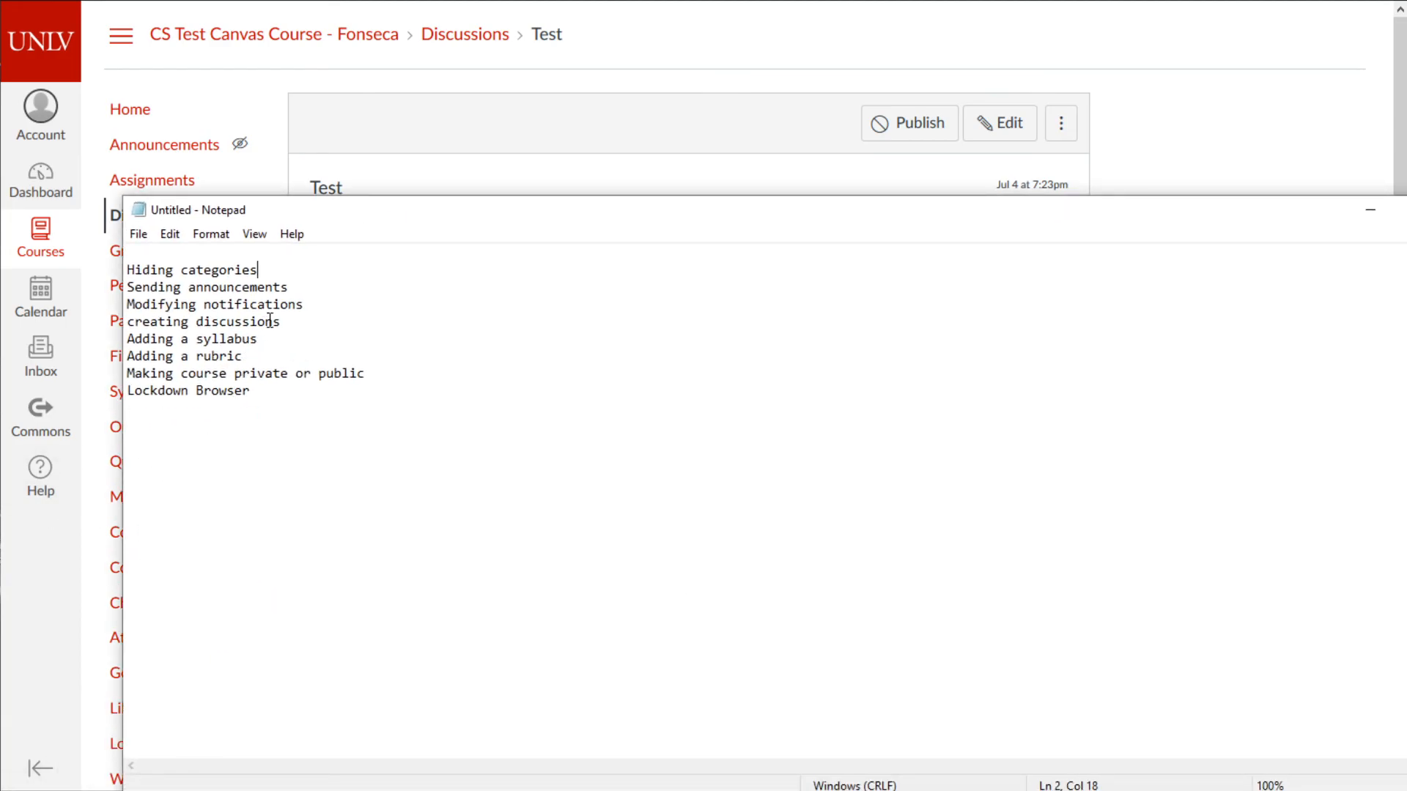
pyautogui.moveTo(128, 322); pyautogui.dragTo(44, 296)
pyautogui.press('Delete')
pyautogui.moveTo(293, 323); pyautogui.dragTo(112, 326)
pyautogui.press('Delete')
pyautogui.press('Delete')
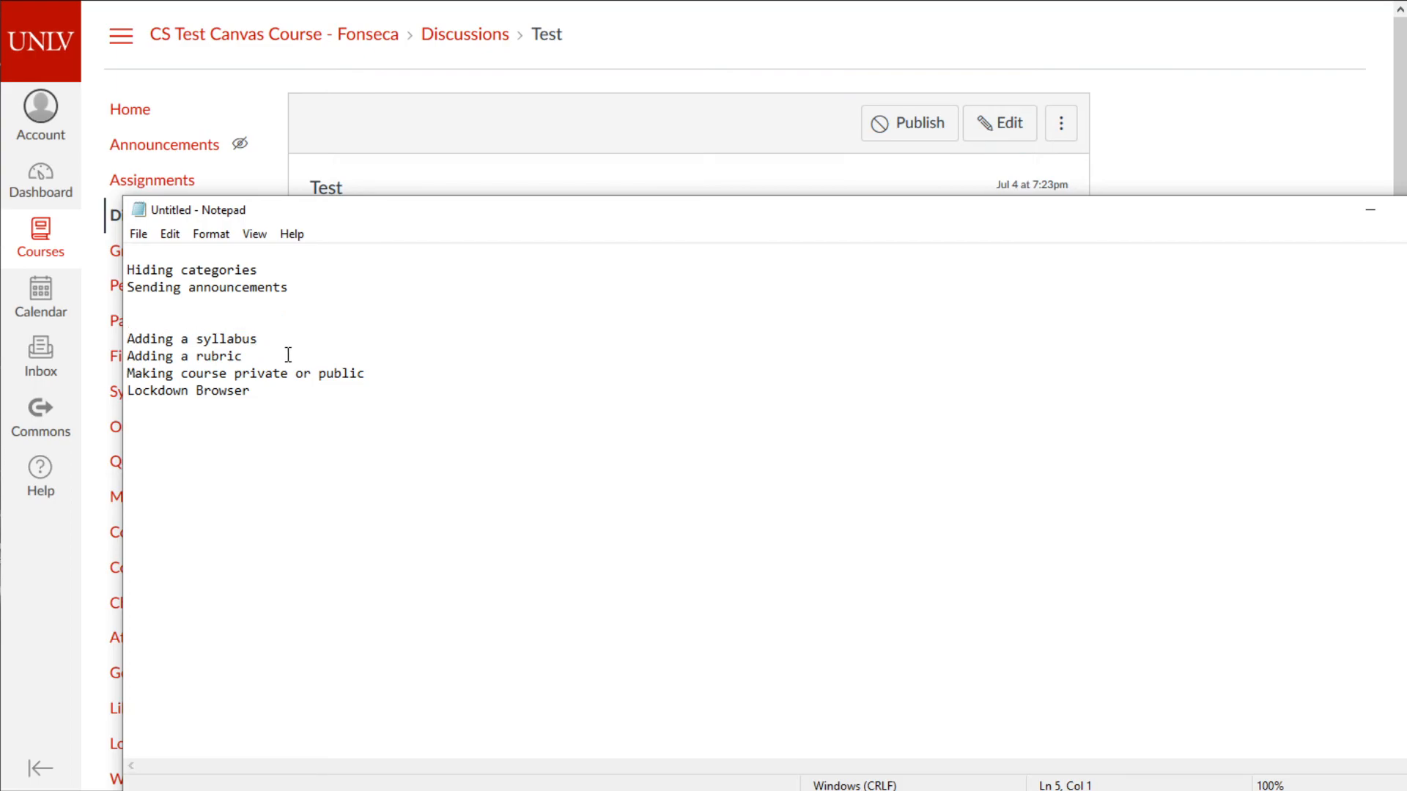
pyautogui.press('BackSpace')
# - Delete the 'Hiding categories' line and move Notepad back down
pyautogui.click(260, 270)
pyautogui.moveTo(260, 270); pyautogui.dragTo(123, 255)
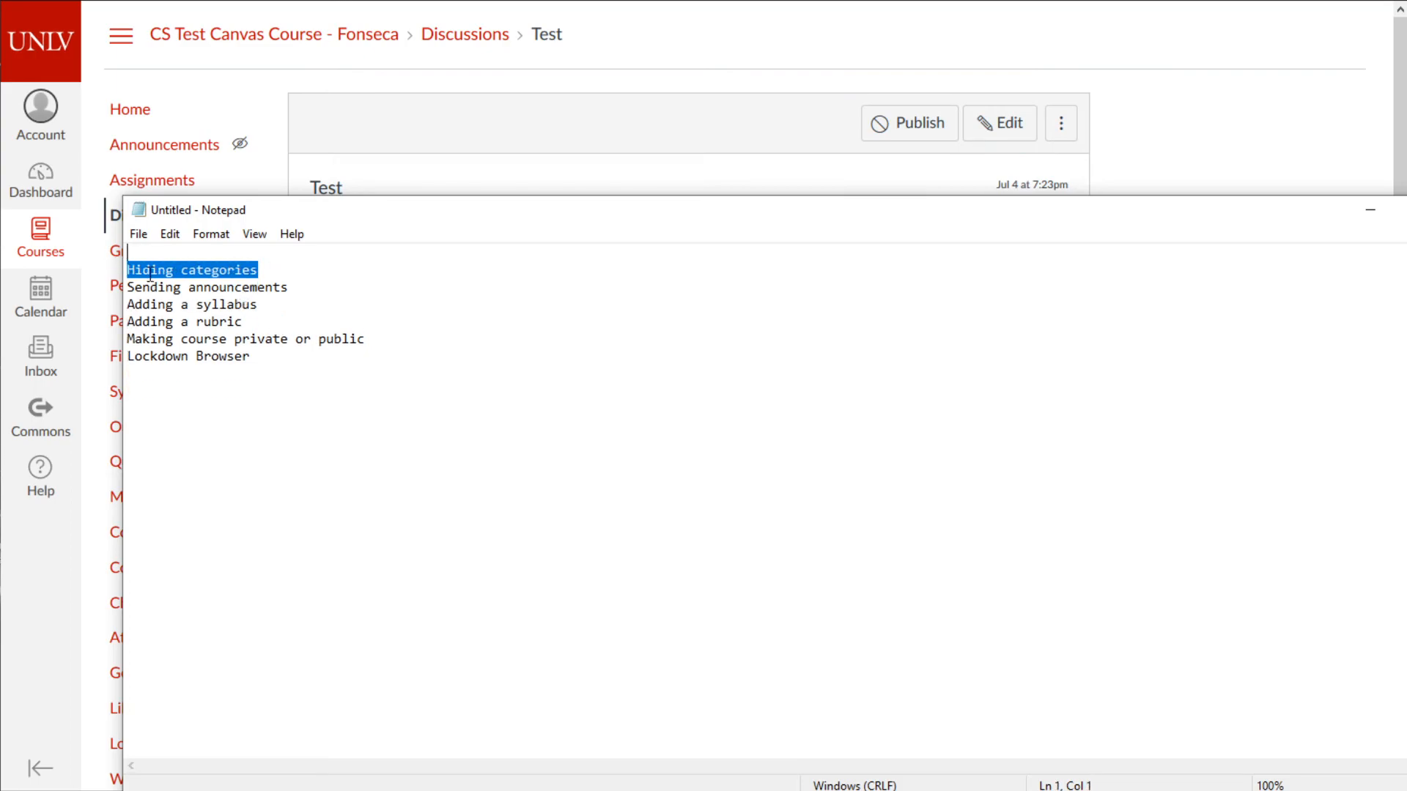
pyautogui.press('Delete')
pyautogui.press('Delete')
pyautogui.moveTo(286, 211); pyautogui.dragTo(173, 790)
pyautogui.click(166, 167)
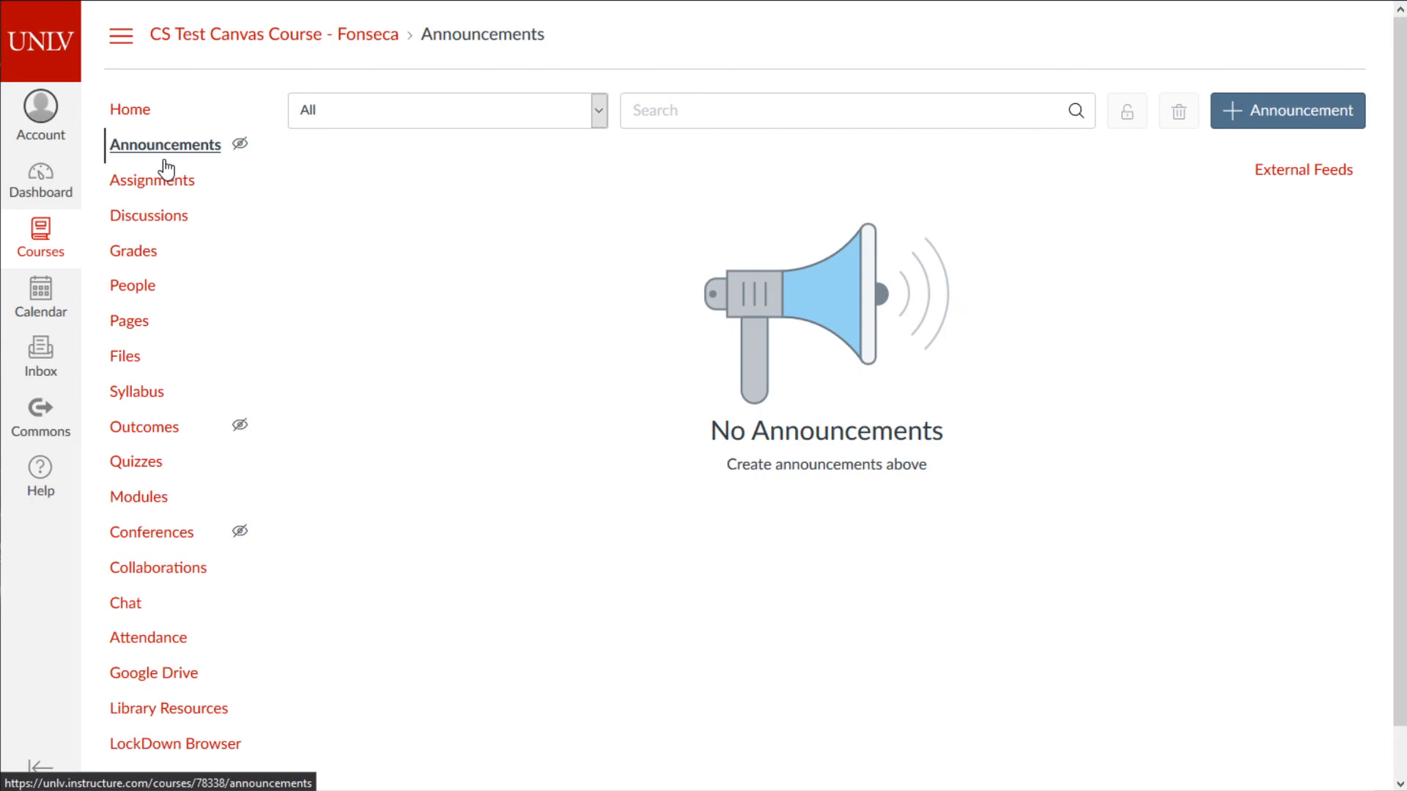
# - Start an announcement titled 'Assignment 3 has been pushed 1 day.' with message 'Check canvas for new deadline.'
pyautogui.click(1288, 119)
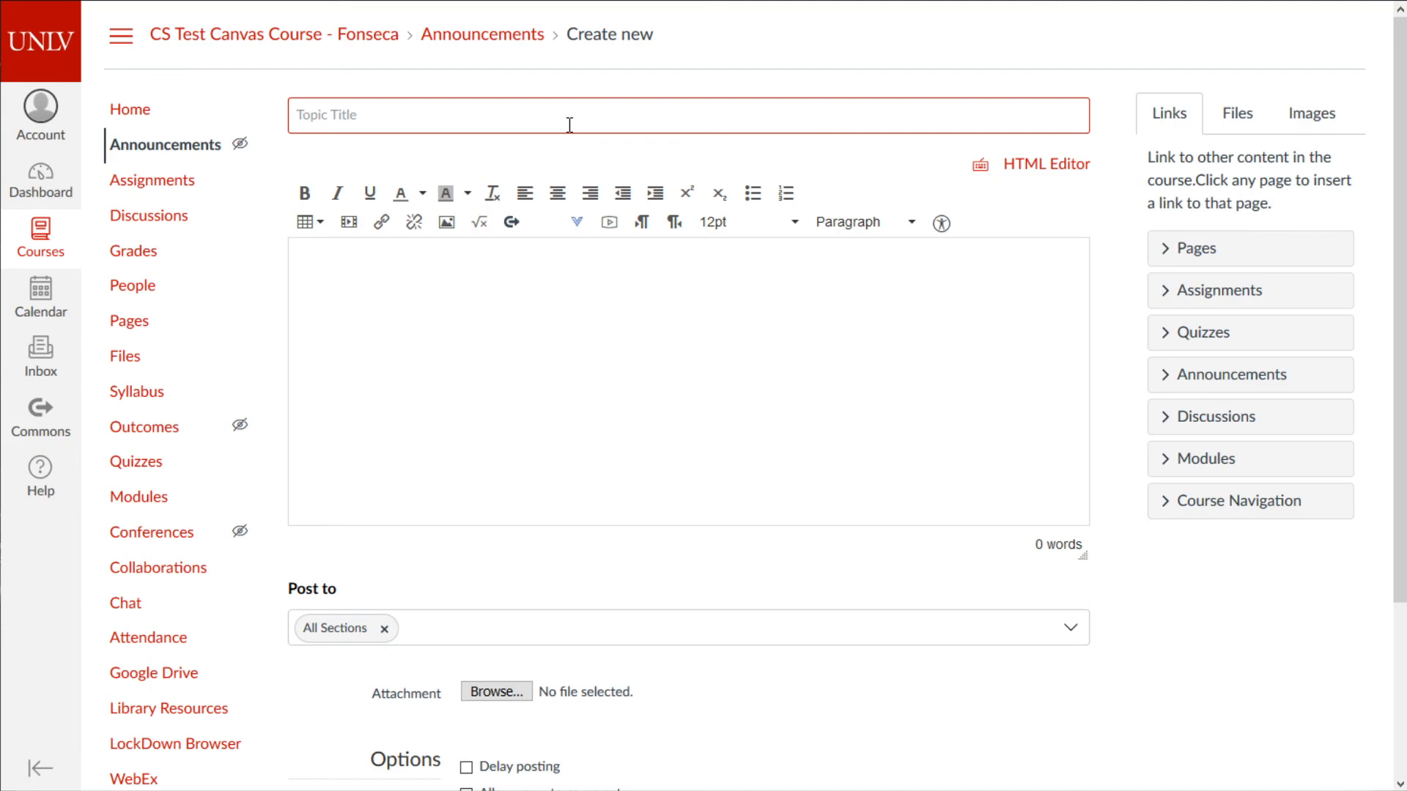
pyautogui.write('Hi test an')
pyautogui.hotkey('ctrl', 'a')
pyautogui.press('BackSpace')
pyautogui.write('Assignment 3 has been')
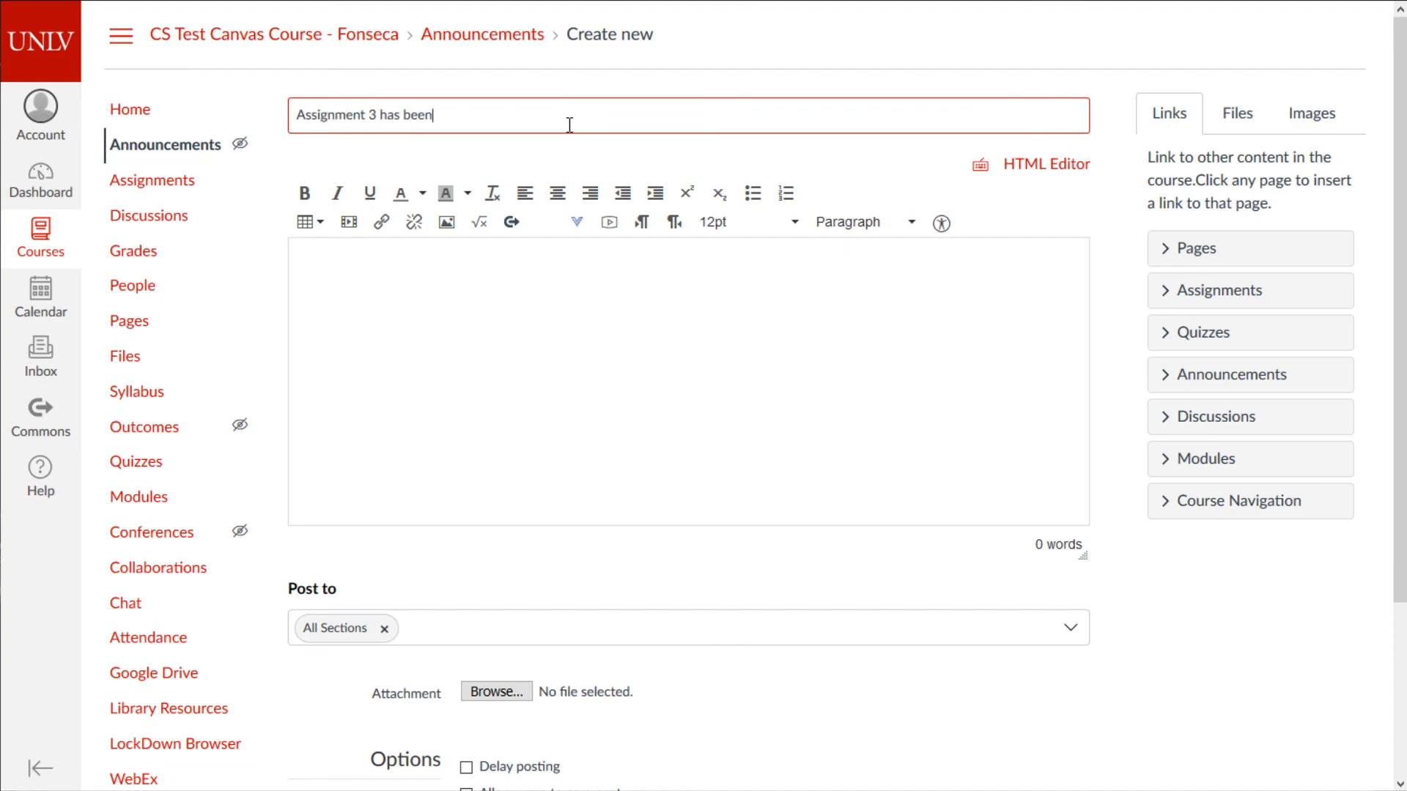
pyautogui.write(' pushed 1 day.')
pyautogui.click(438, 341)
pyautogui.write('Check canva')
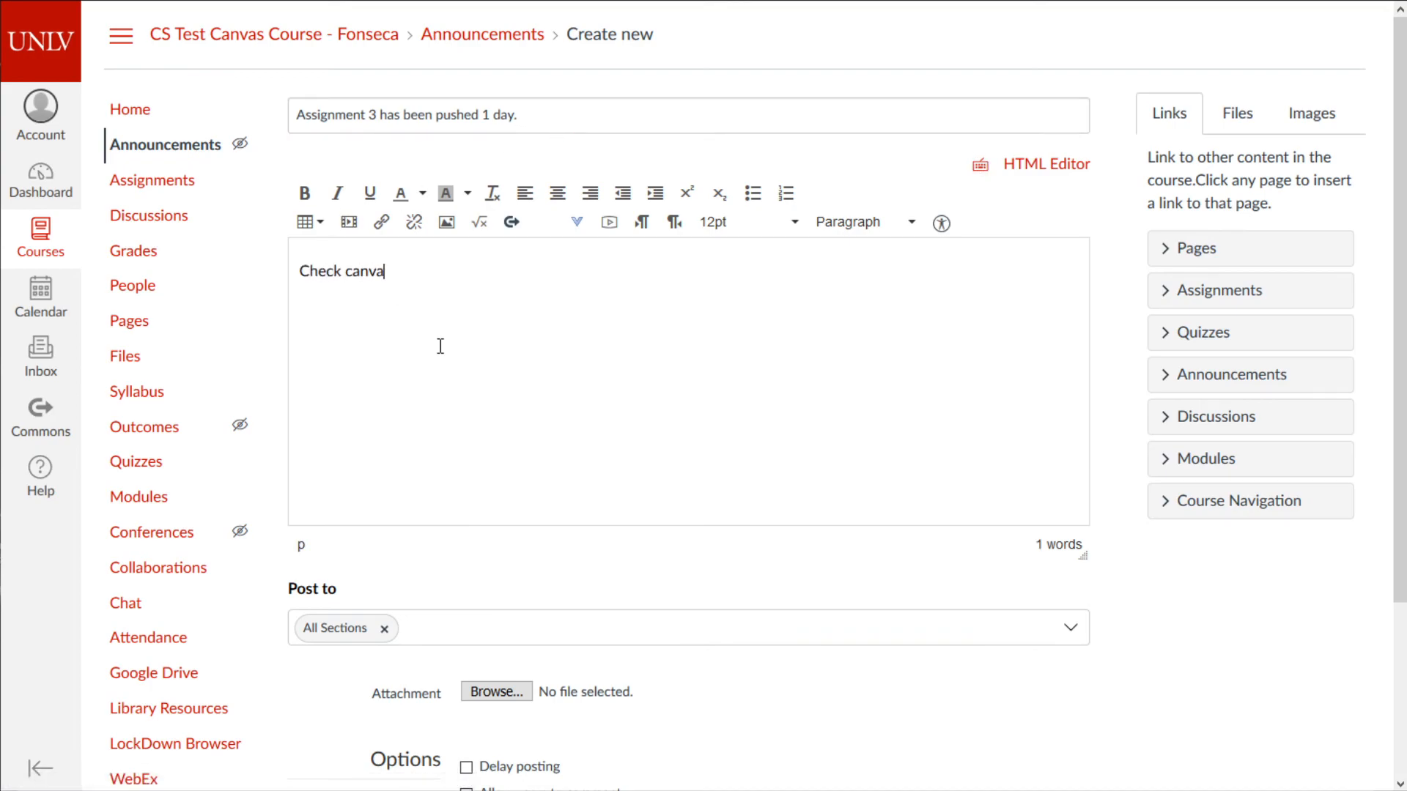
pyautogui.write('s for new deadline.')
pyautogui.press('Return')
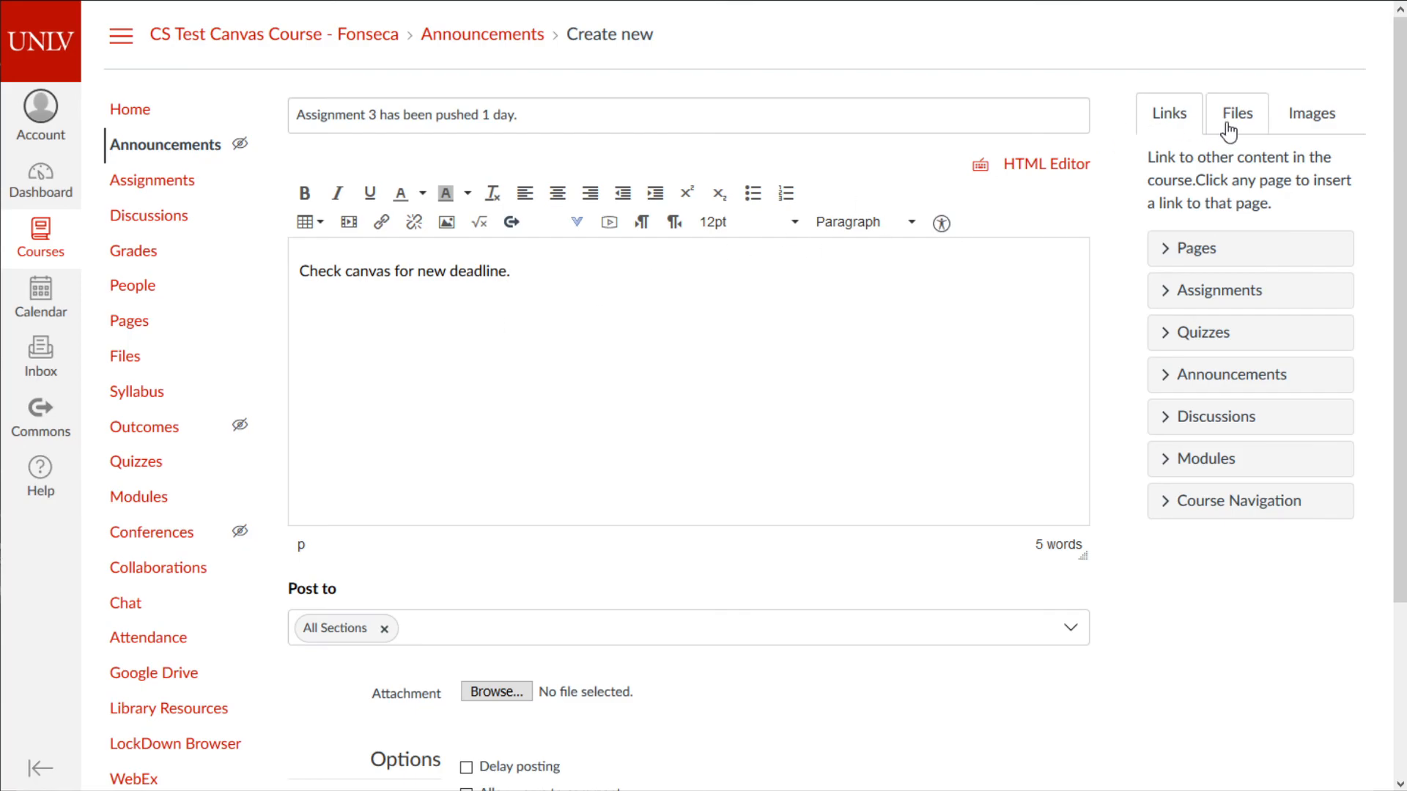
# - Insert the quote image into the announcement body, then remove it again
pyautogui.click(1307, 116)
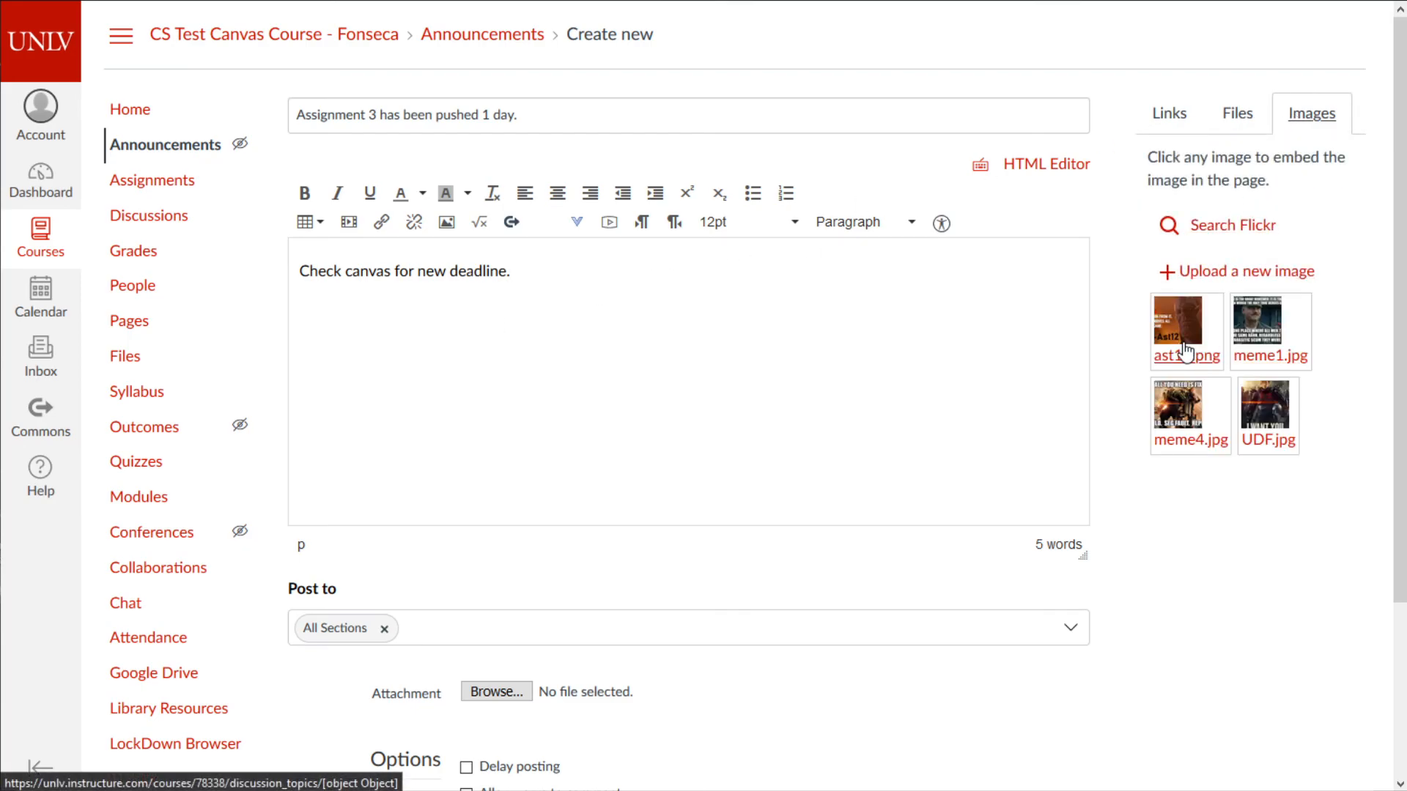
pyautogui.click(1183, 344)
pyautogui.scroll(-3, 899, 352)
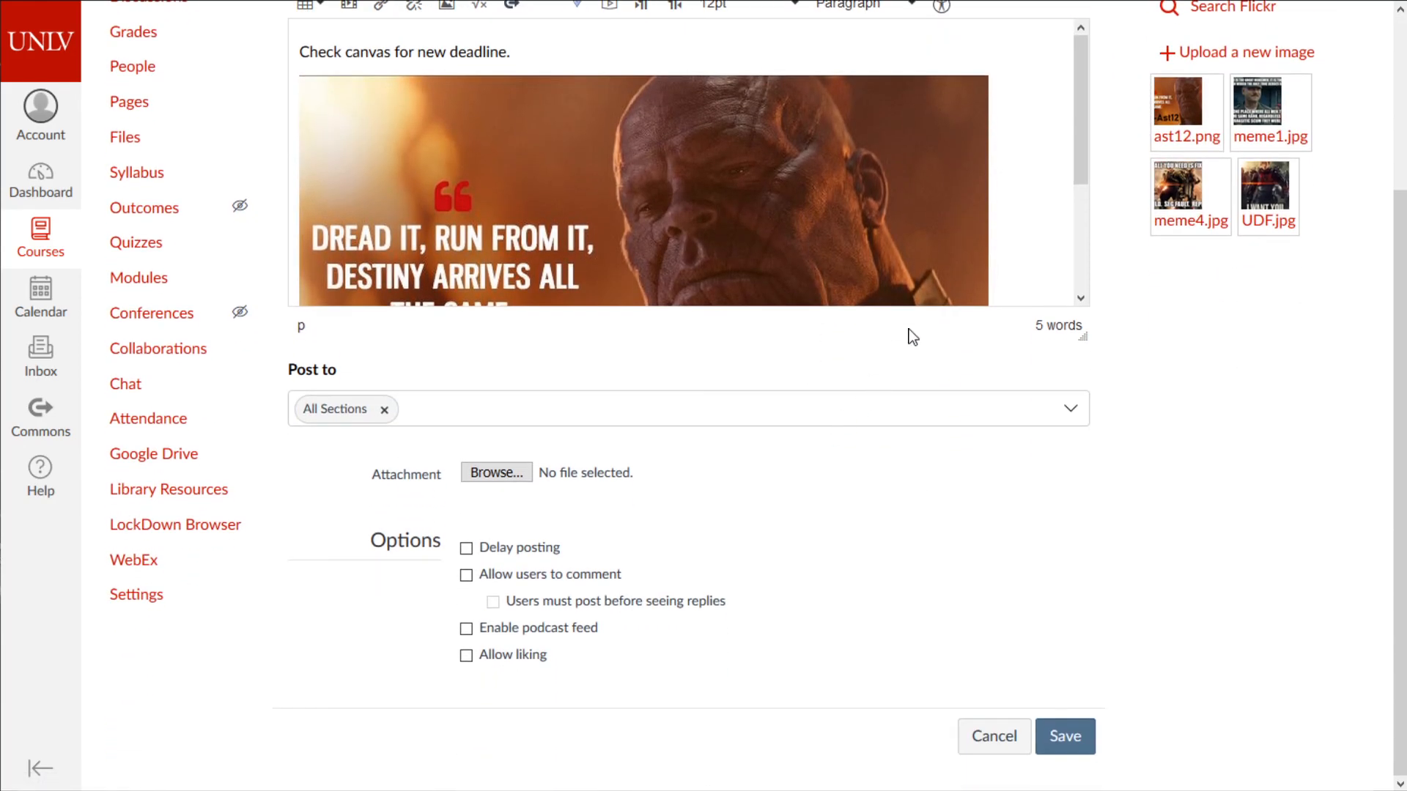
pyautogui.scroll(3, 1008, 507)
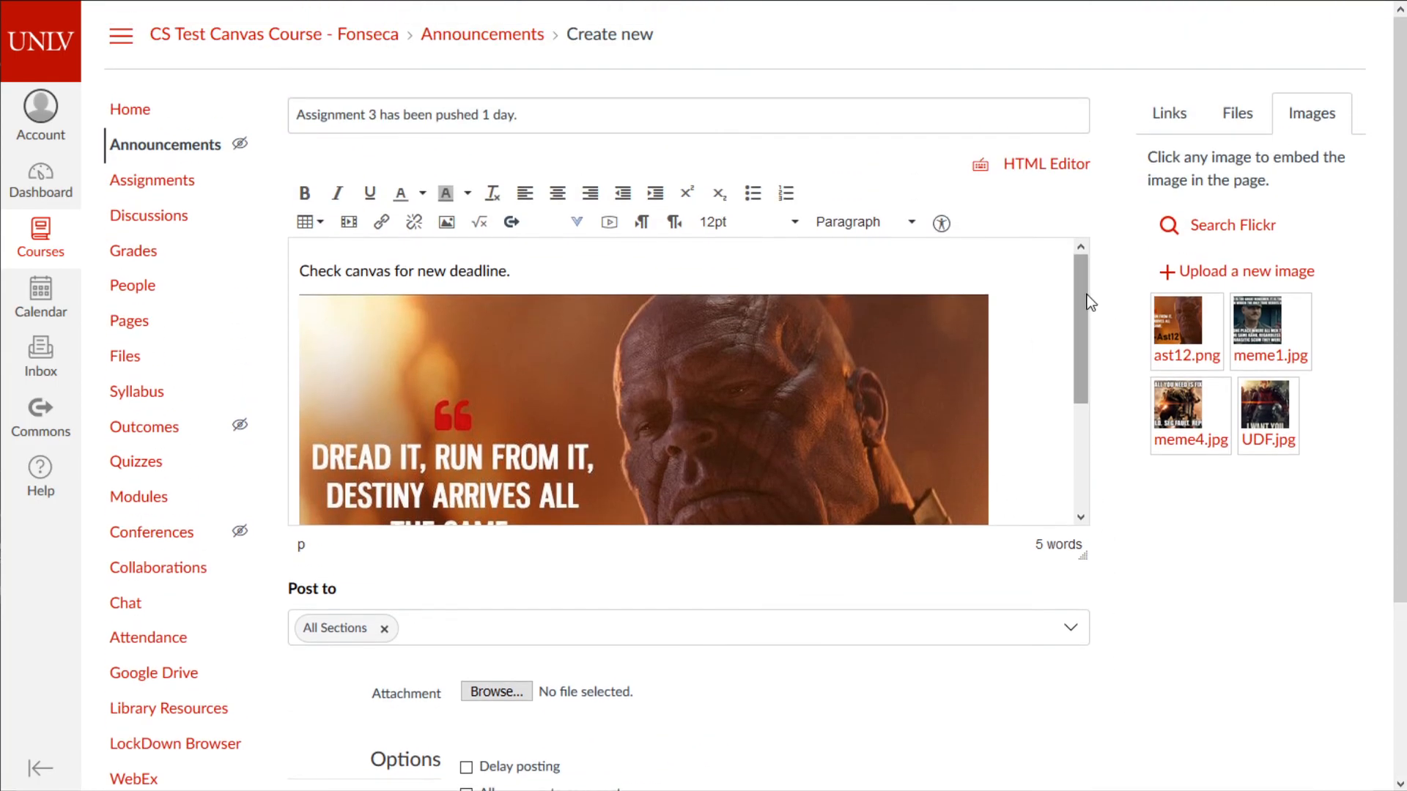
pyautogui.moveTo(1088, 295); pyautogui.dragTo(1078, 447)
pyautogui.scroll(3, 1066, 418)
pyautogui.click(864, 448)
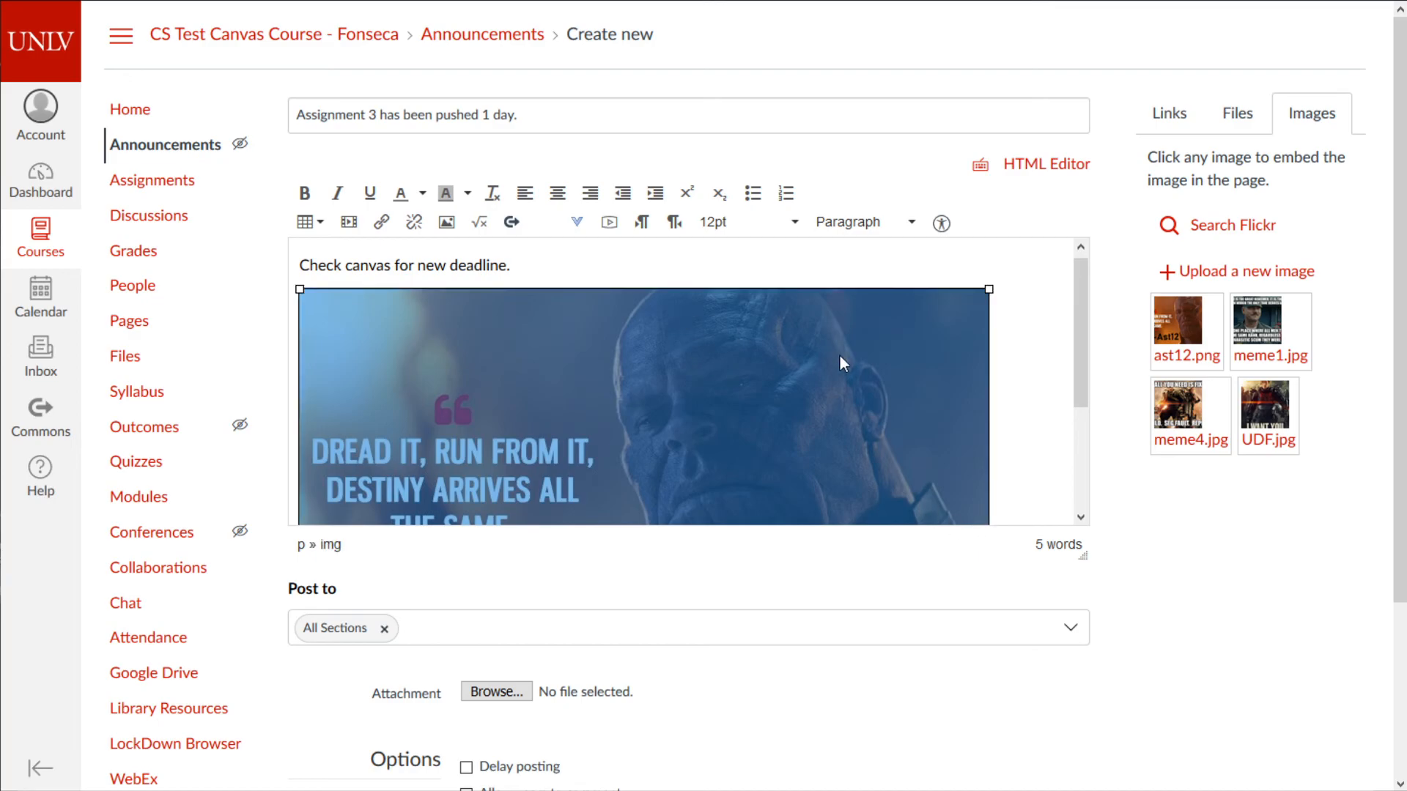
pyautogui.click(997, 364)
pyautogui.press('BackSpace')
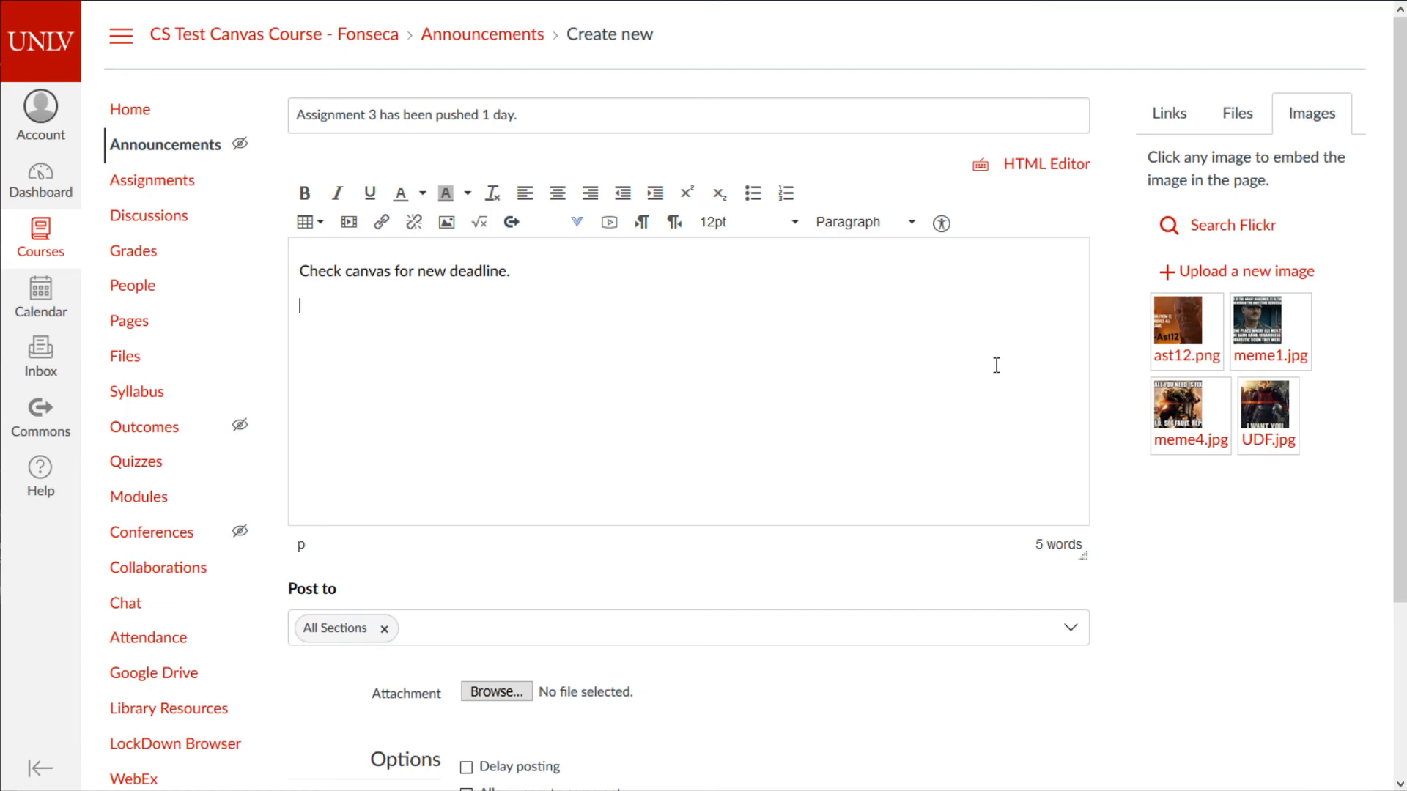
# - Review the announcement's recipient sections and turn on Delay posting
pyautogui.scroll(-3, 469, 447)
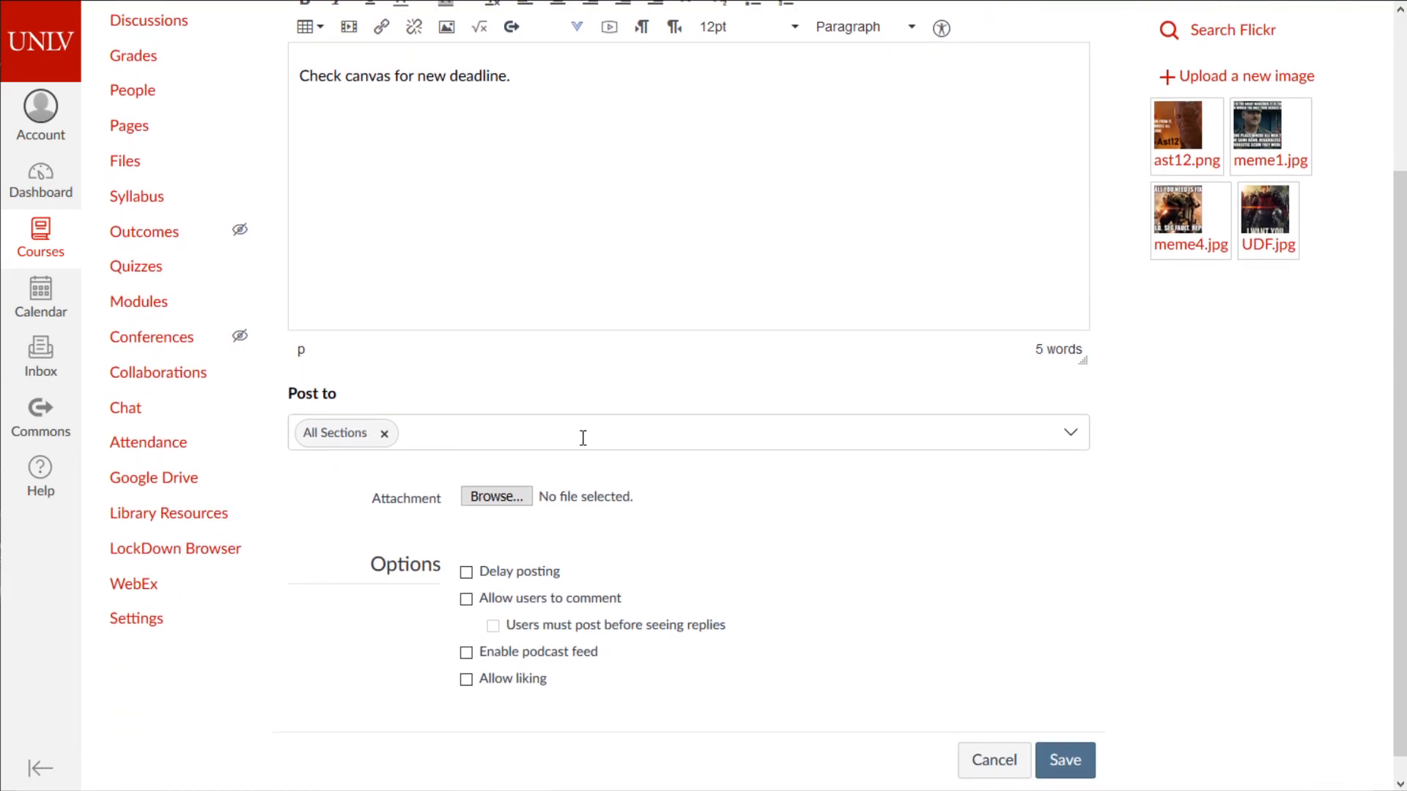
pyautogui.click(1073, 432)
pyautogui.click(1165, 526)
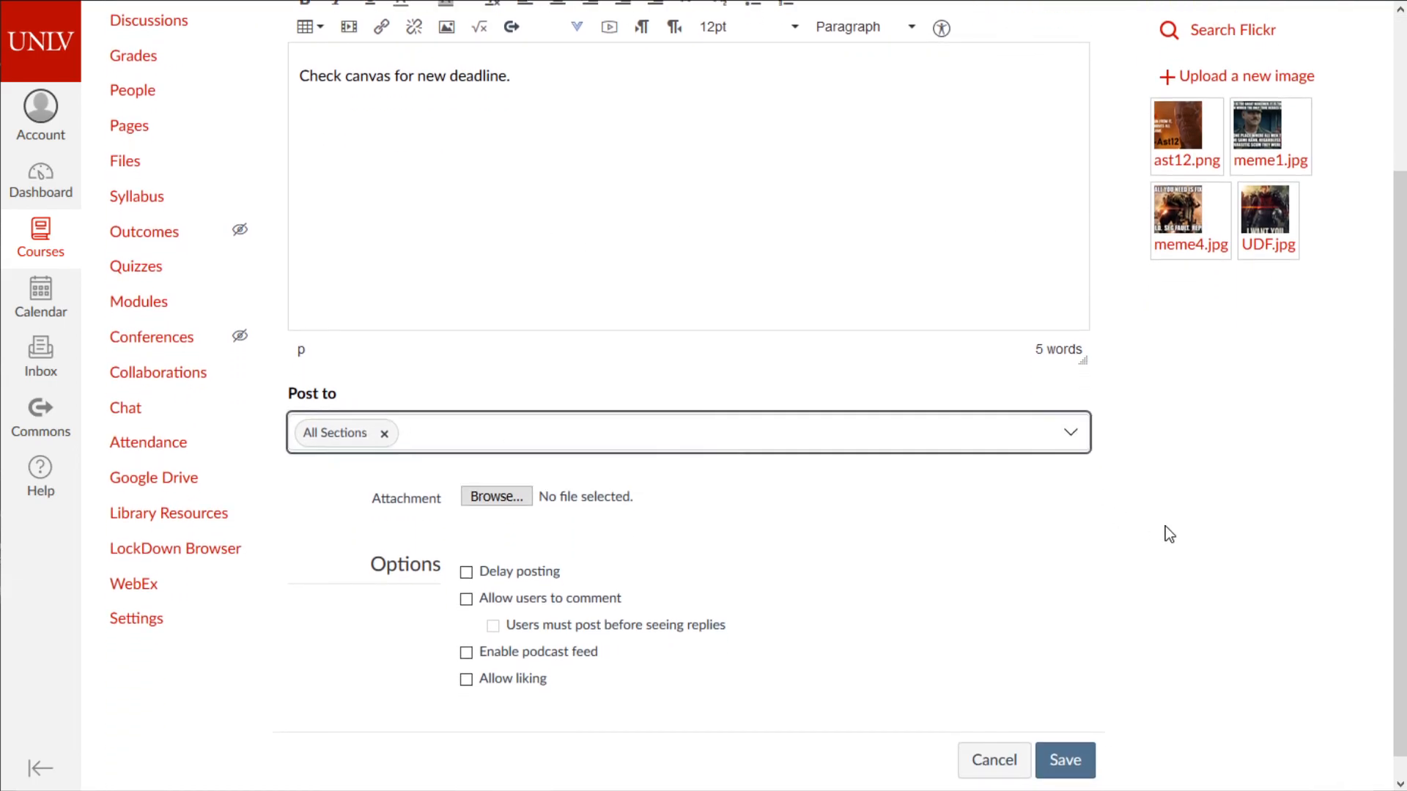
pyautogui.scroll(-1, 806, 517)
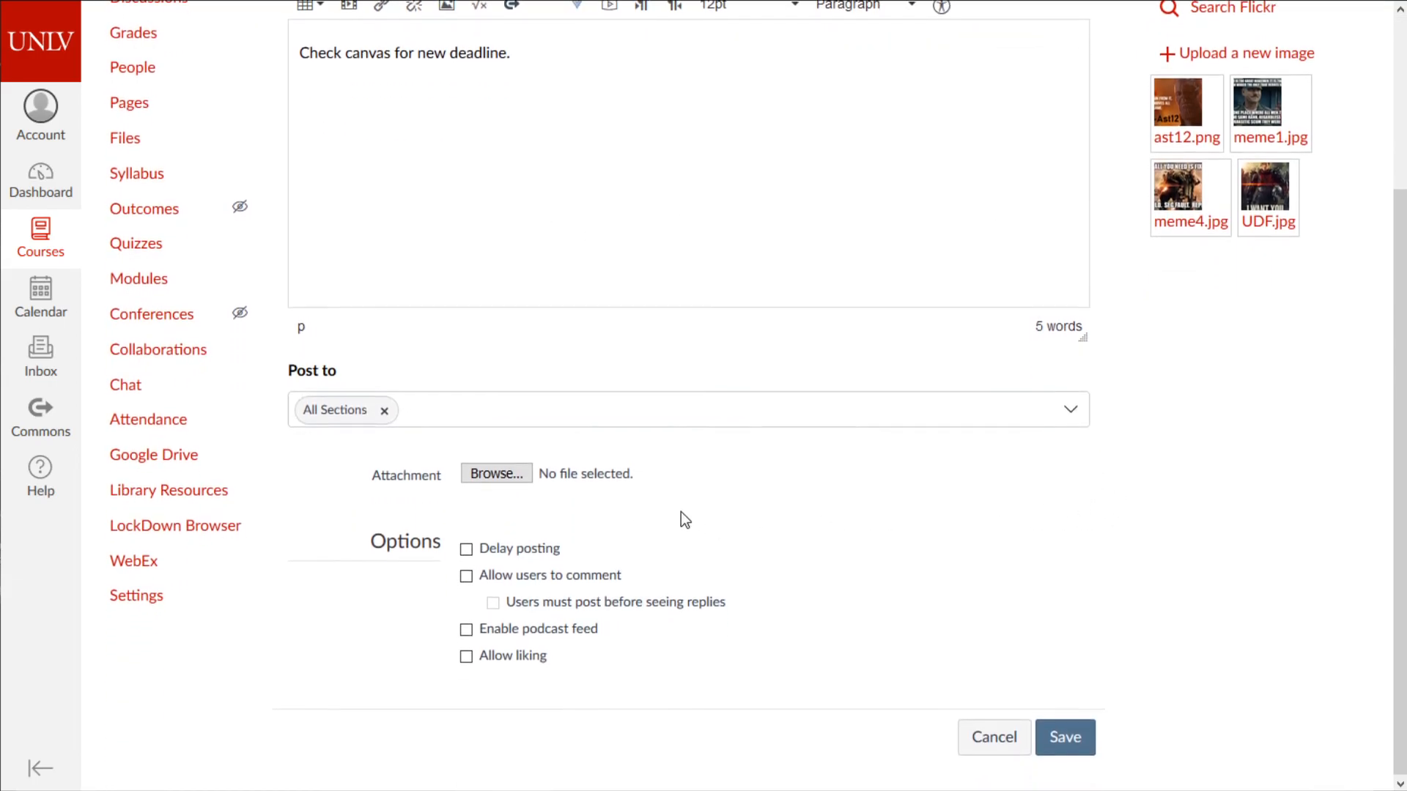
pyautogui.click(481, 552)
pyautogui.click(603, 590)
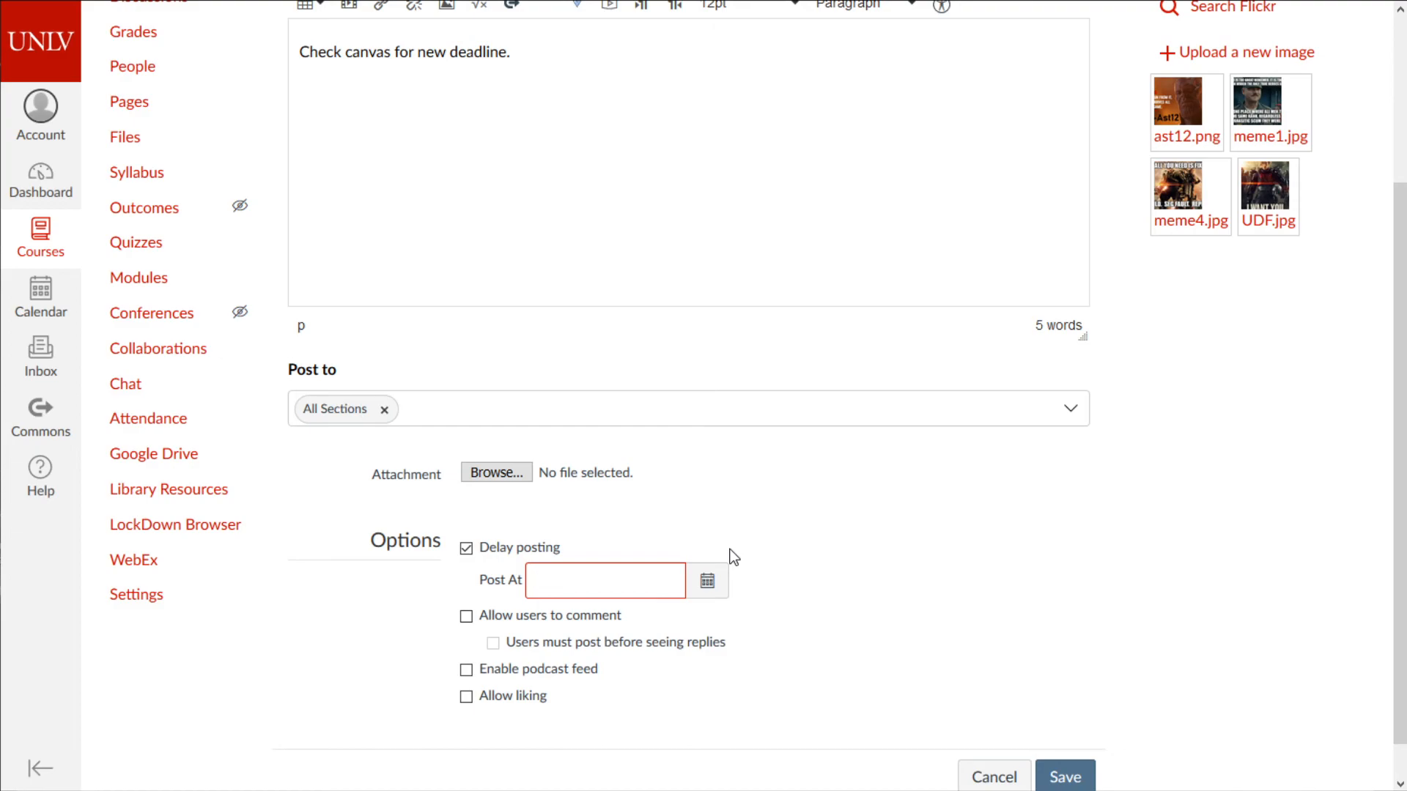
# - Set the announcement's posting time to Jul 6, 2020, 8:30 am
pyautogui.click(708, 581)
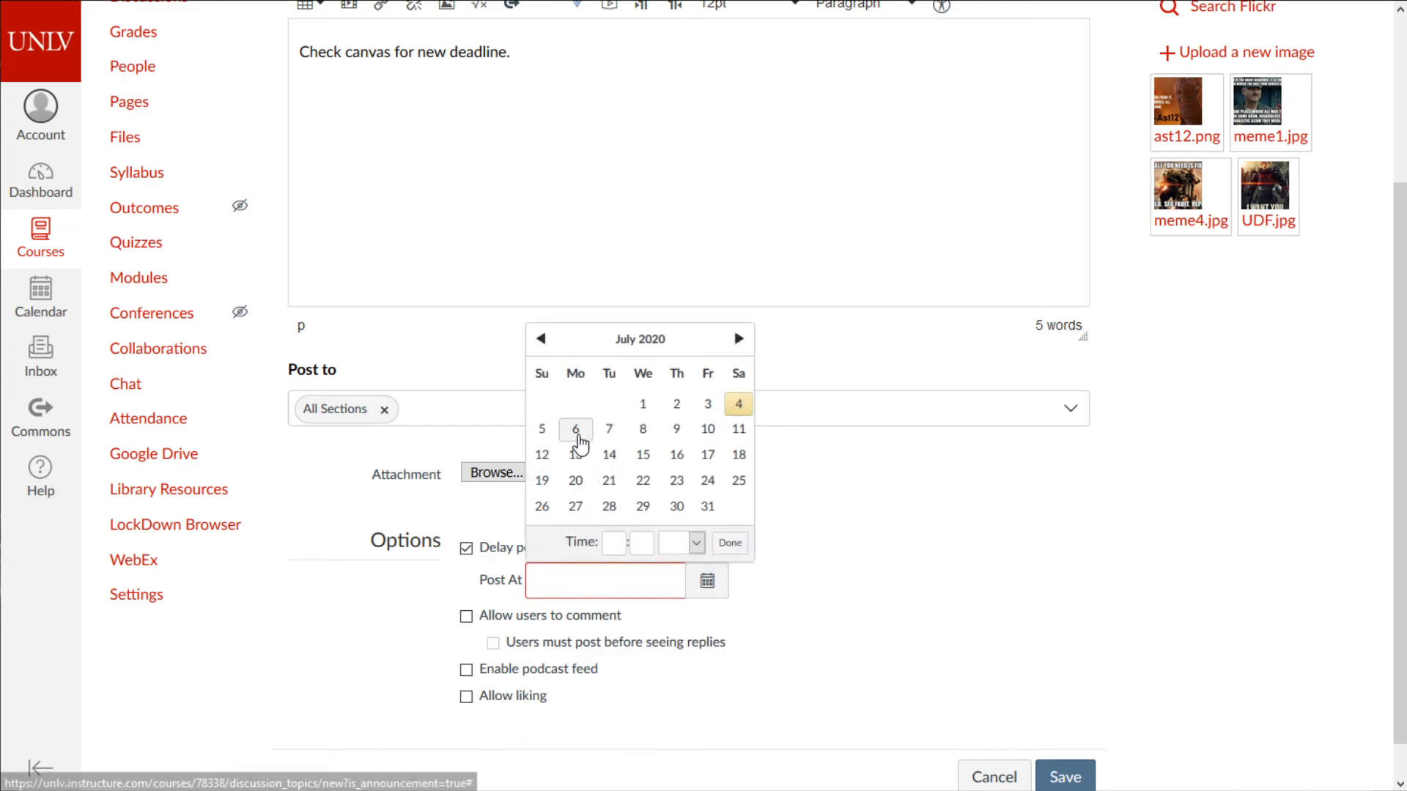
pyautogui.click(575, 437)
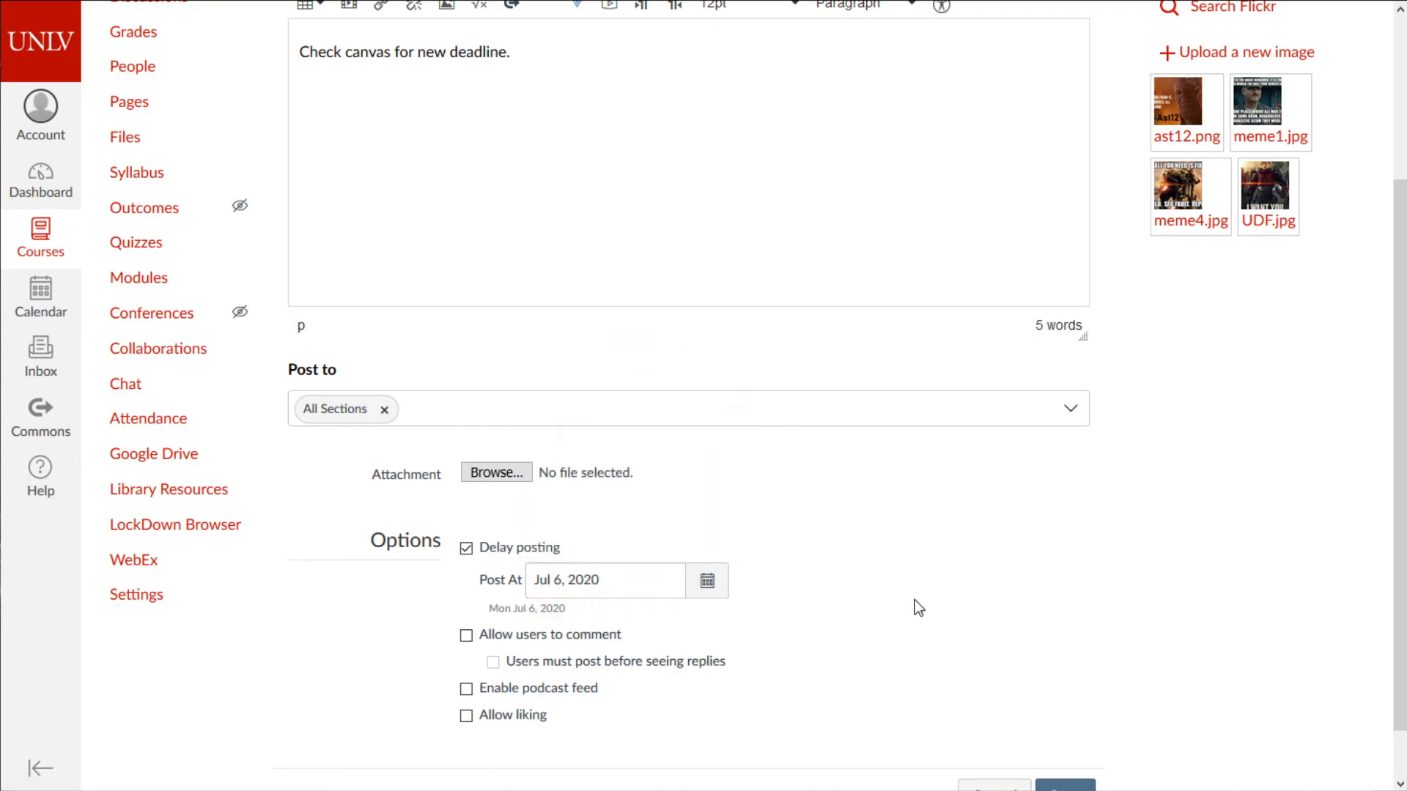
pyautogui.click(707, 581)
pyautogui.click(606, 546)
pyautogui.write('8')
pyautogui.press('Tab')
pyautogui.write('30')
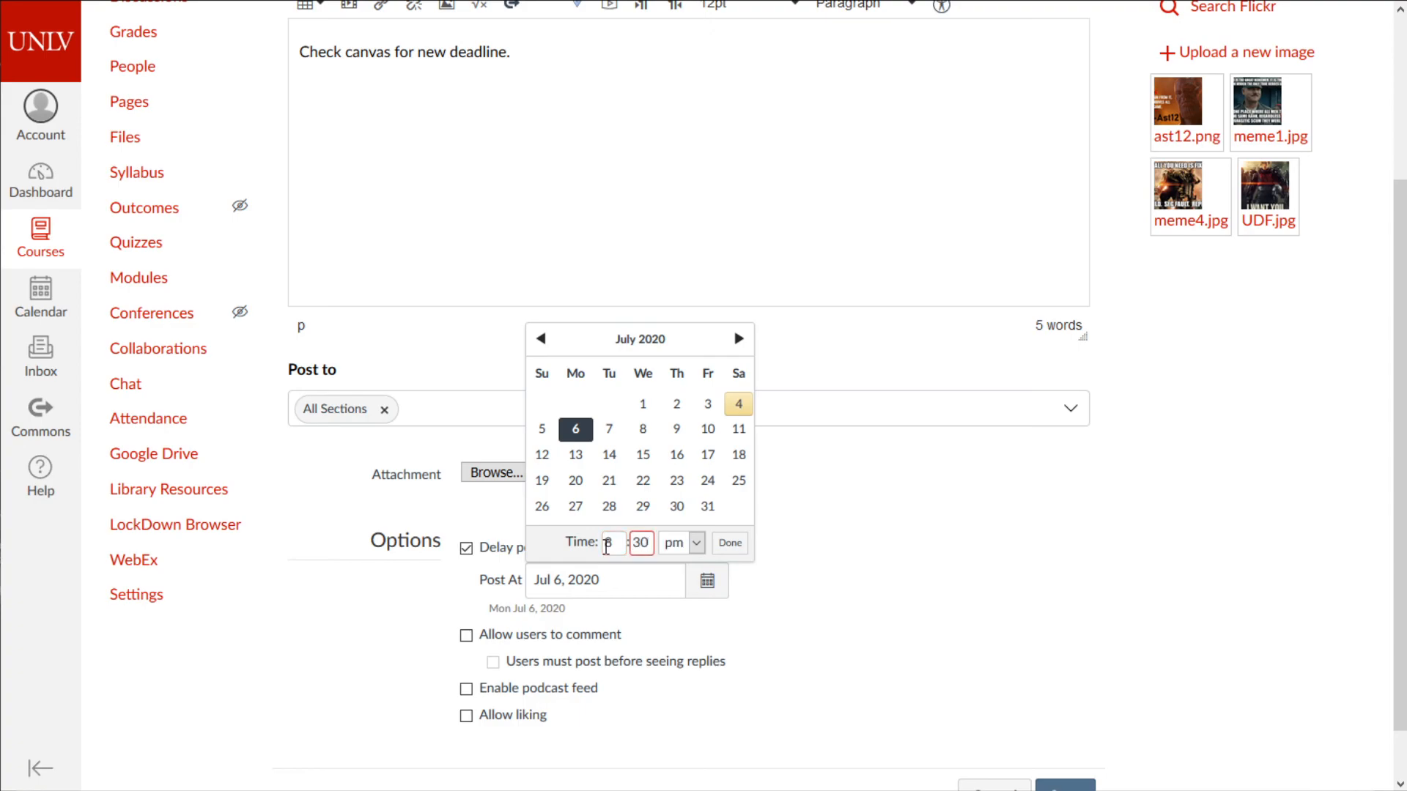
pyautogui.click(695, 543)
pyautogui.click(684, 588)
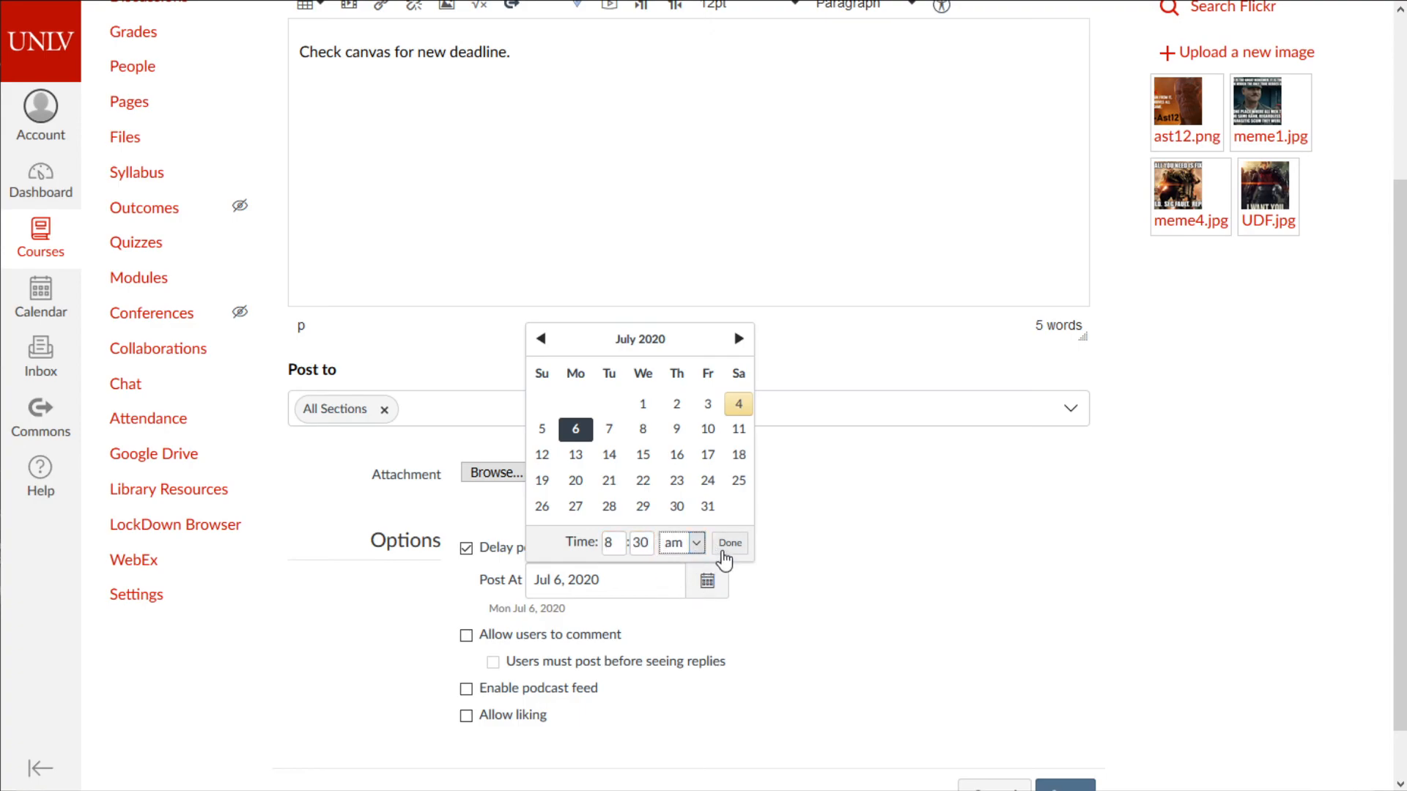
pyautogui.click(727, 546)
# - Add the notice '30 min until go time for test:' followed by the test password
pyautogui.click(726, 176)
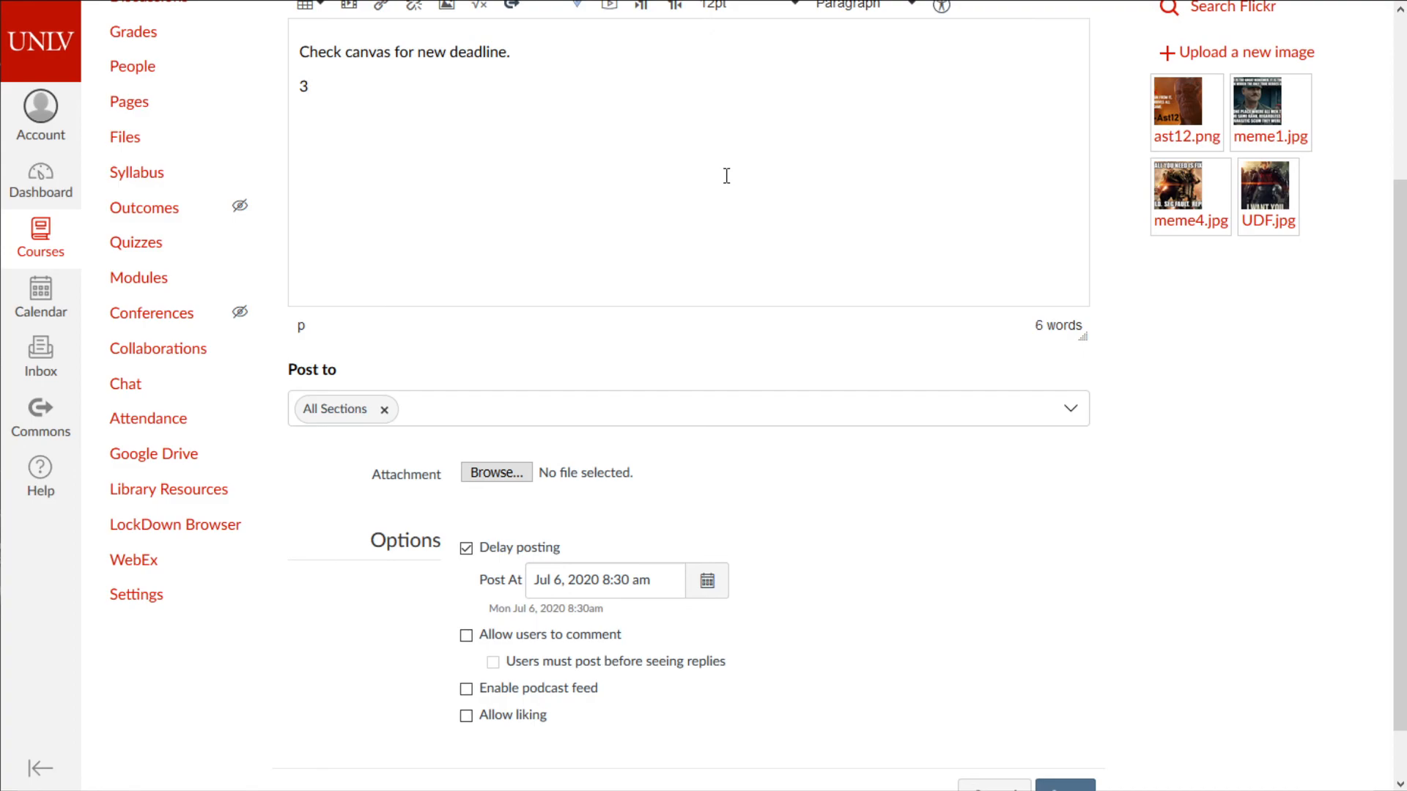
pyautogui.press('BackSpace')
pyautogui.press('BackSpace')
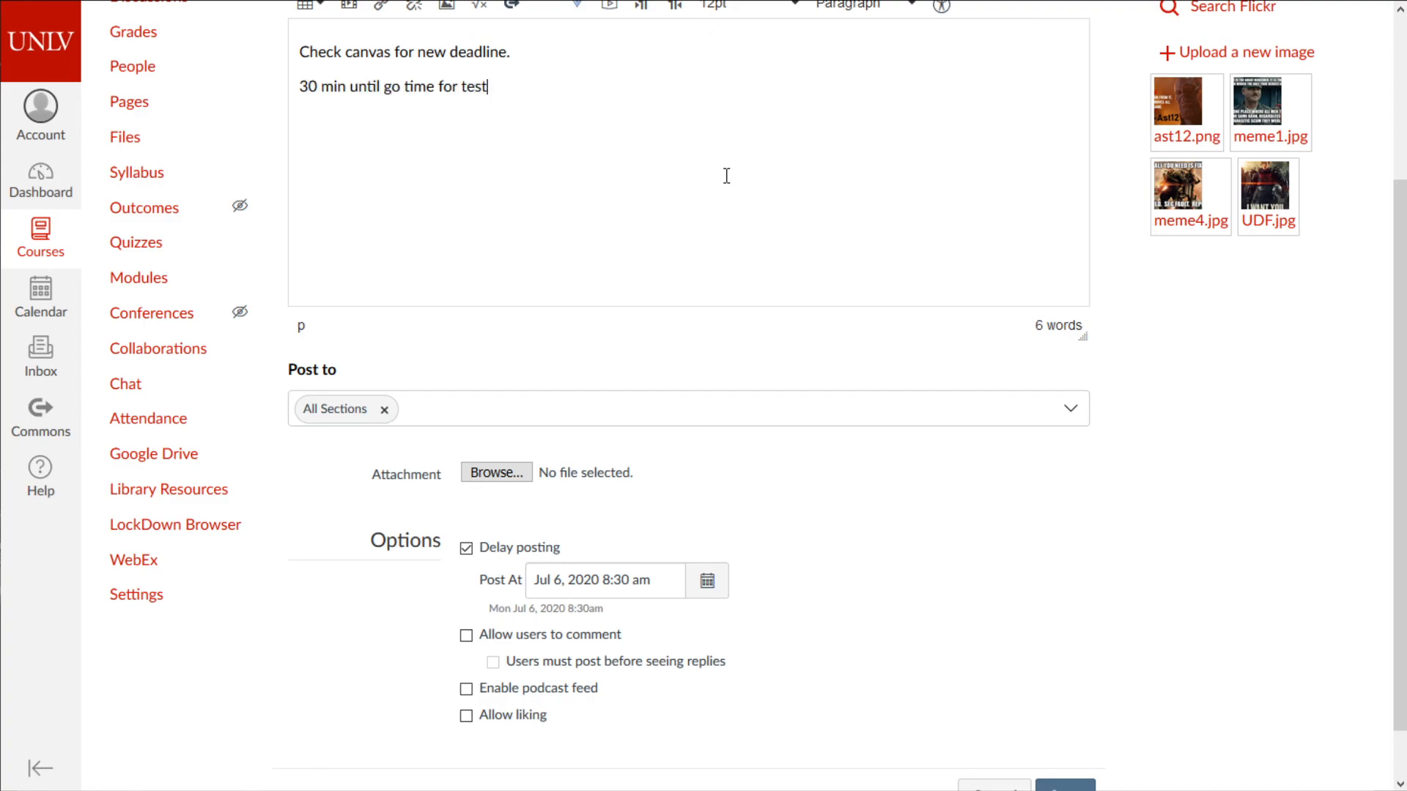
pyautogui.press('Return')
pyautogui.press('Return')
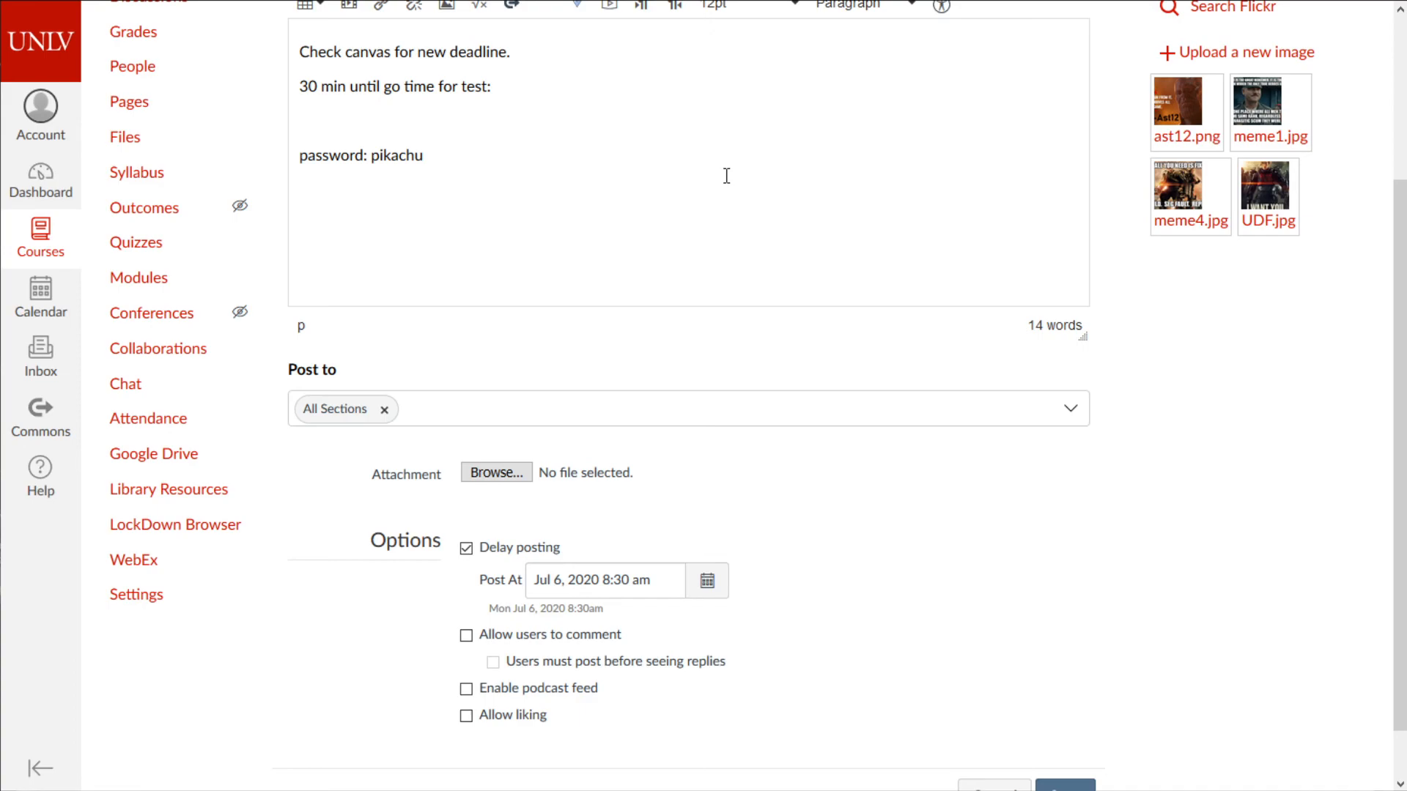
pyautogui.scroll(-1, 697, 307)
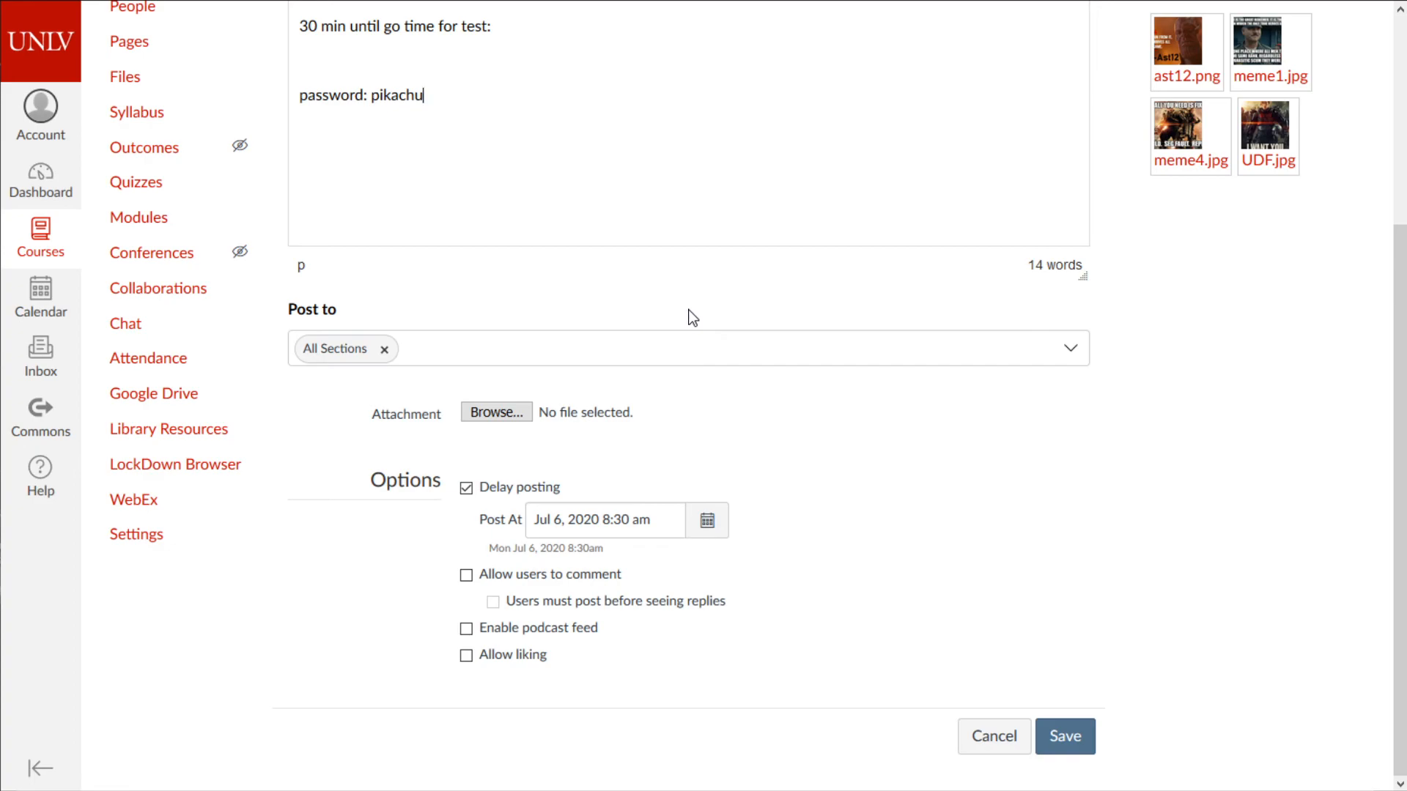
# - Leave commenting and liking disabled and save the scheduled announcement
pyautogui.click(530, 570)
pyautogui.click(496, 577)
pyautogui.click(508, 659)
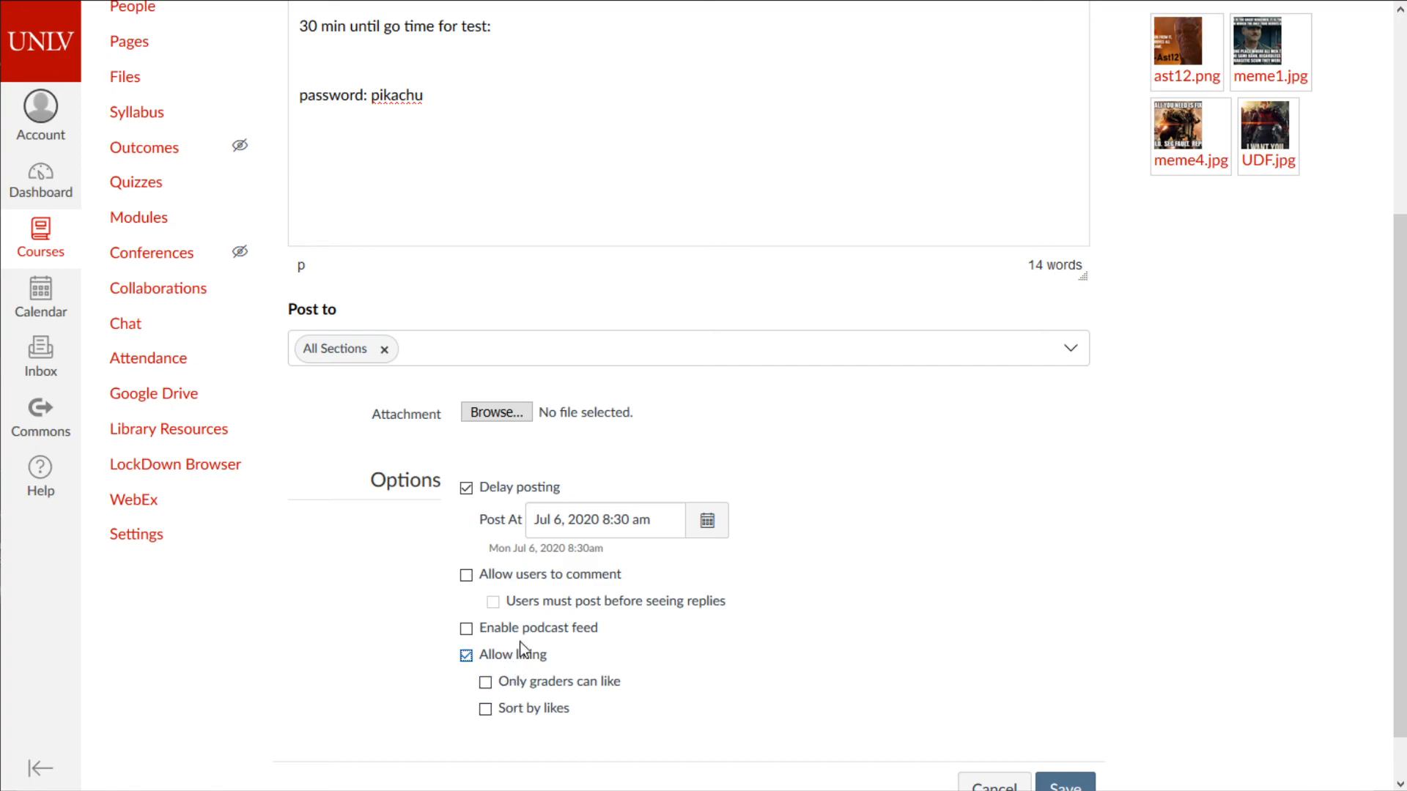
pyautogui.click(529, 657)
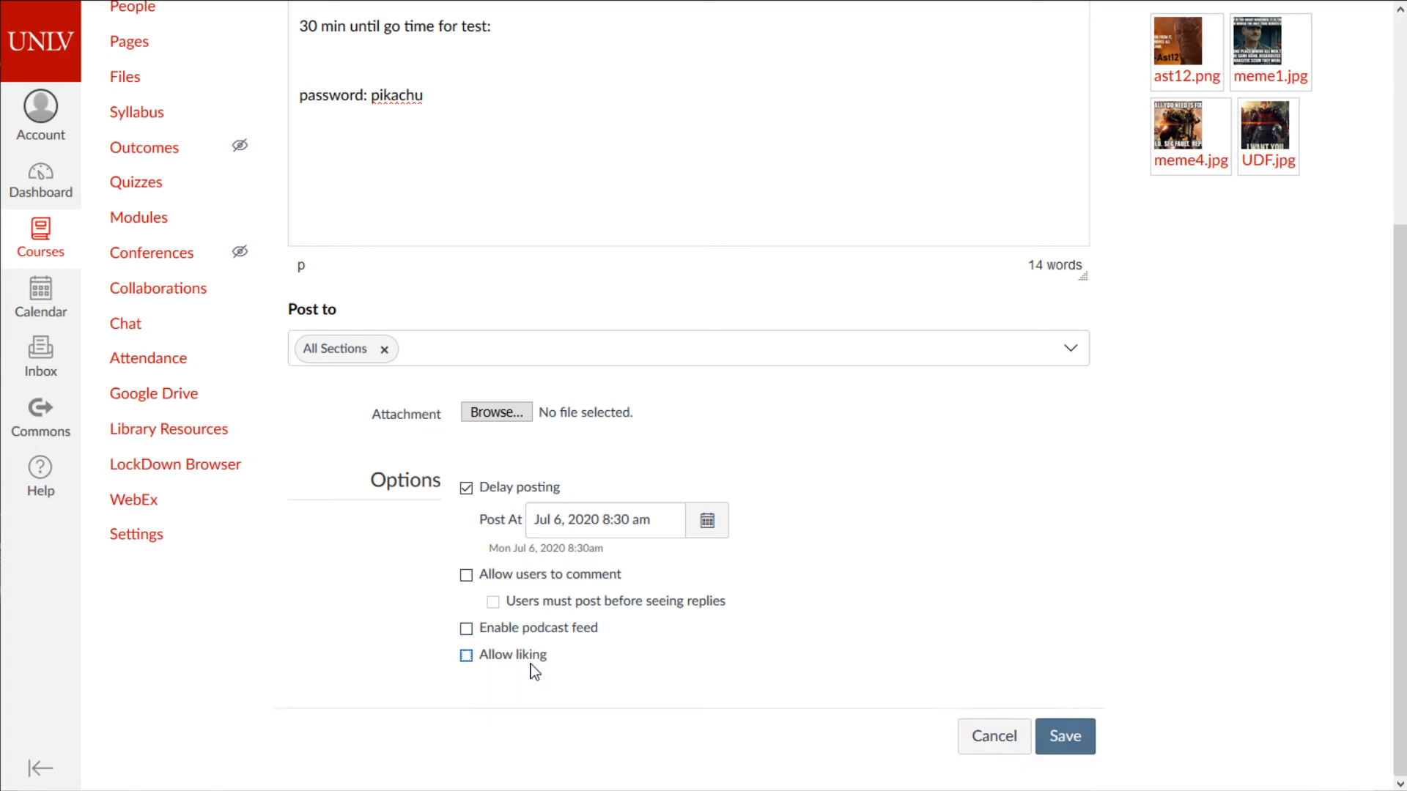
pyautogui.scroll(2, 870, 593)
pyautogui.scroll(-2, 870, 594)
pyautogui.click(1066, 735)
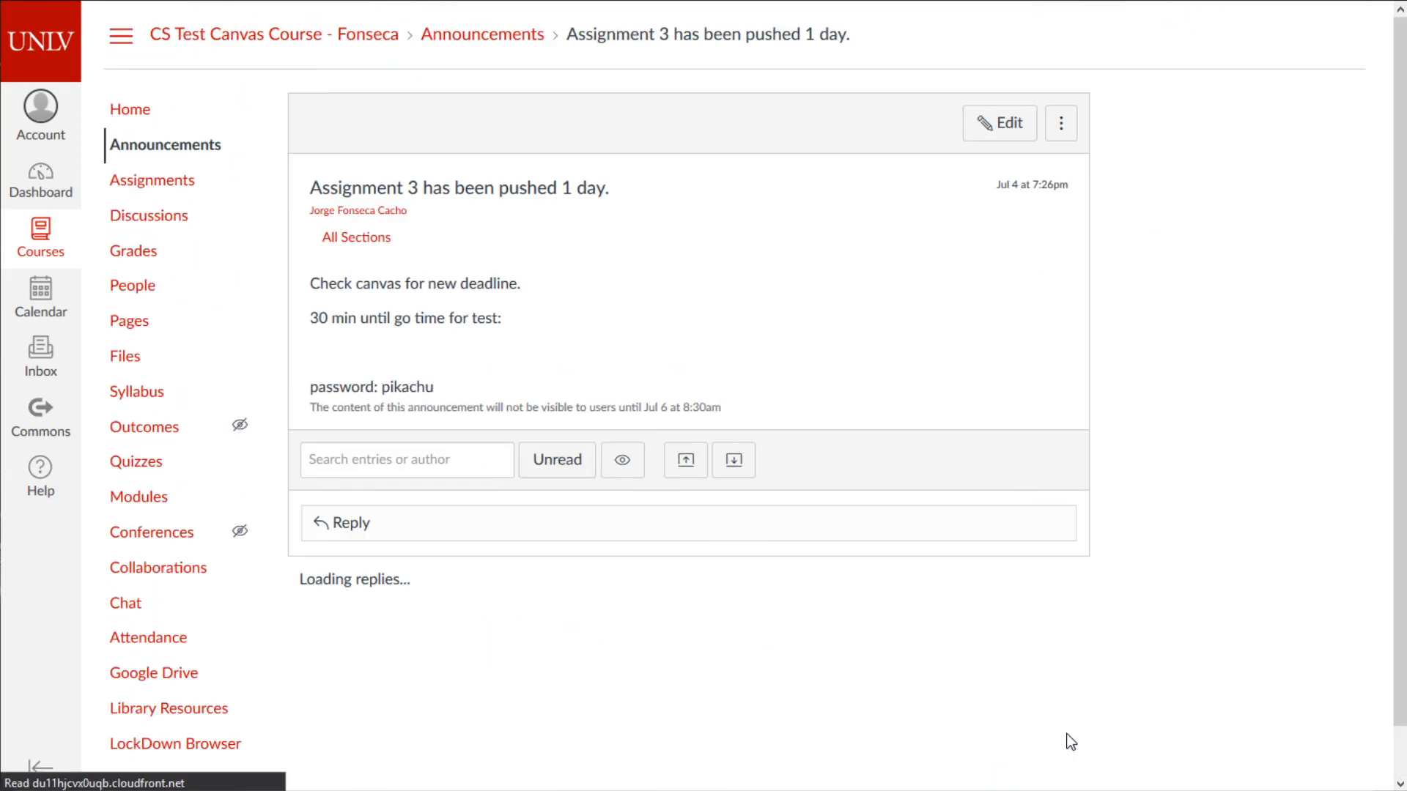
# - Reopen the announcement for editing, then leave the page without changes
pyautogui.click(756, 412)
pyautogui.click(992, 130)
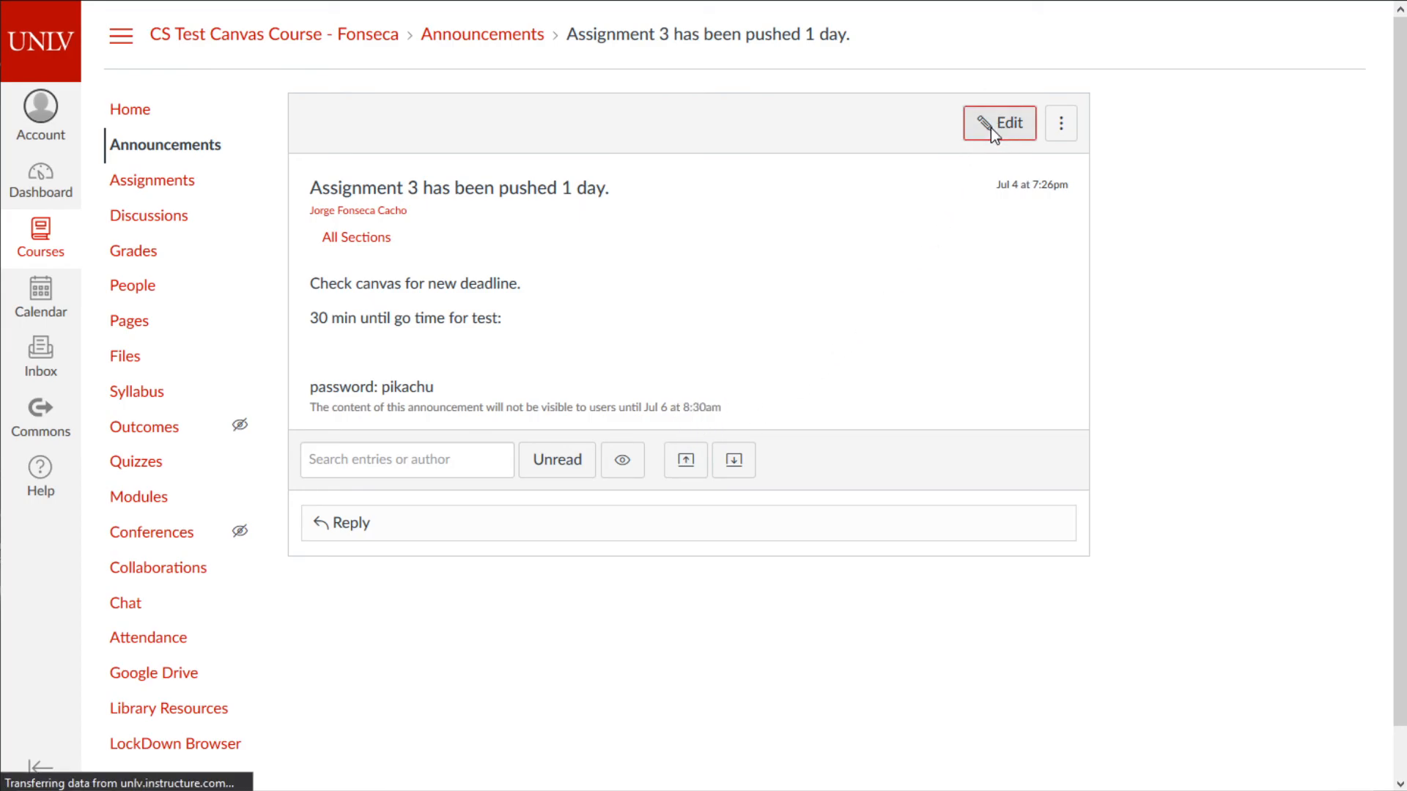
pyautogui.scroll(-4, 574, 683)
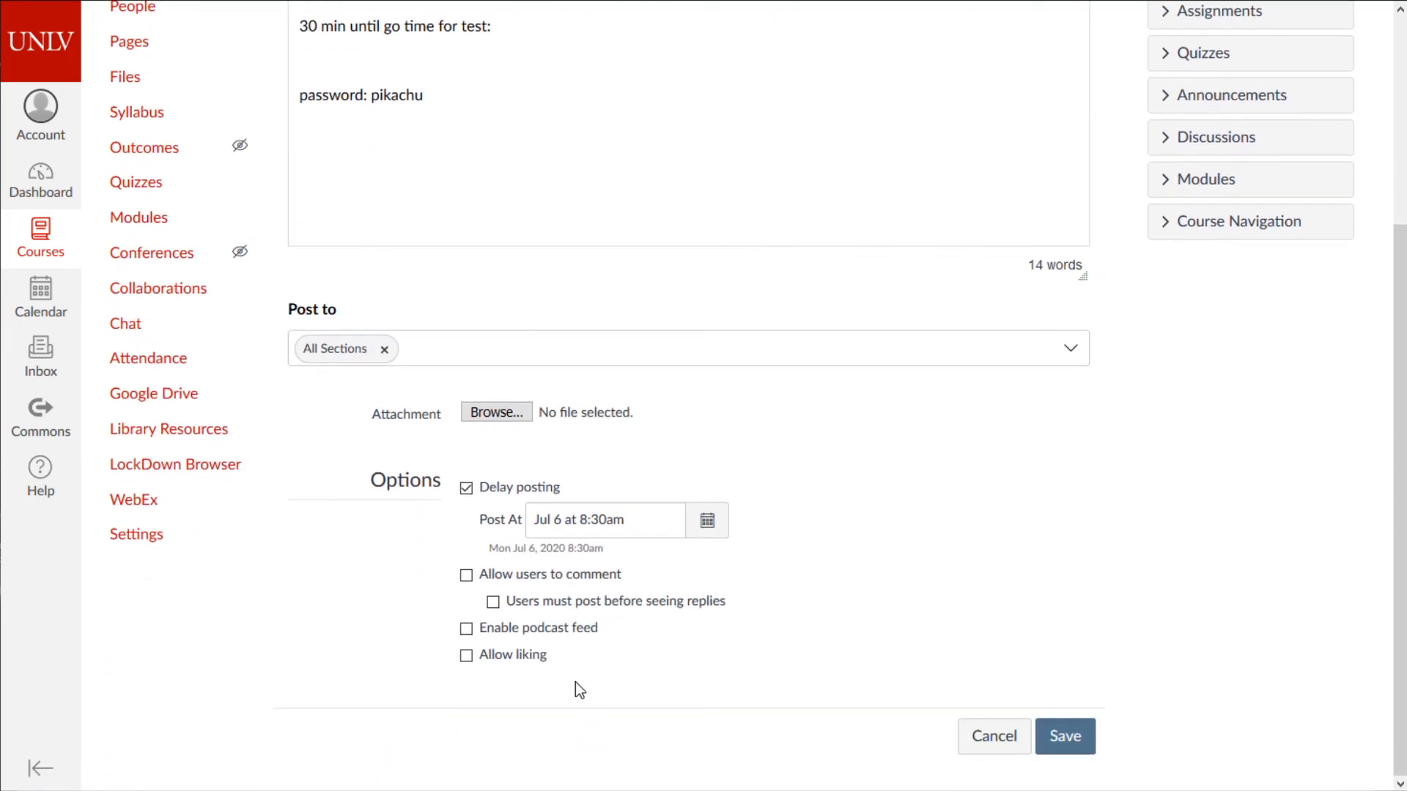
pyautogui.tripleClick(669, 518)
pyautogui.hotkey('alt', 'Left')
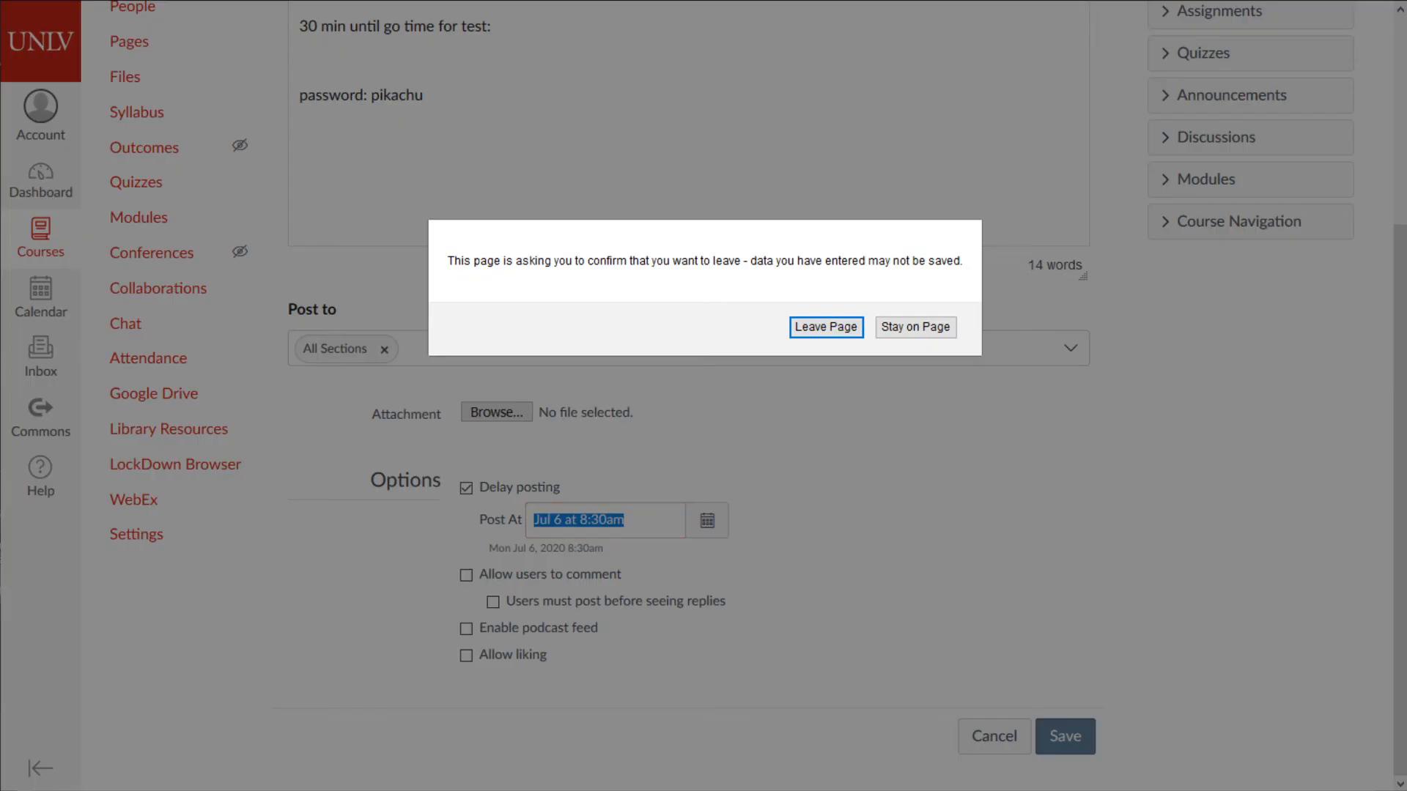
pyautogui.click(855, 326)
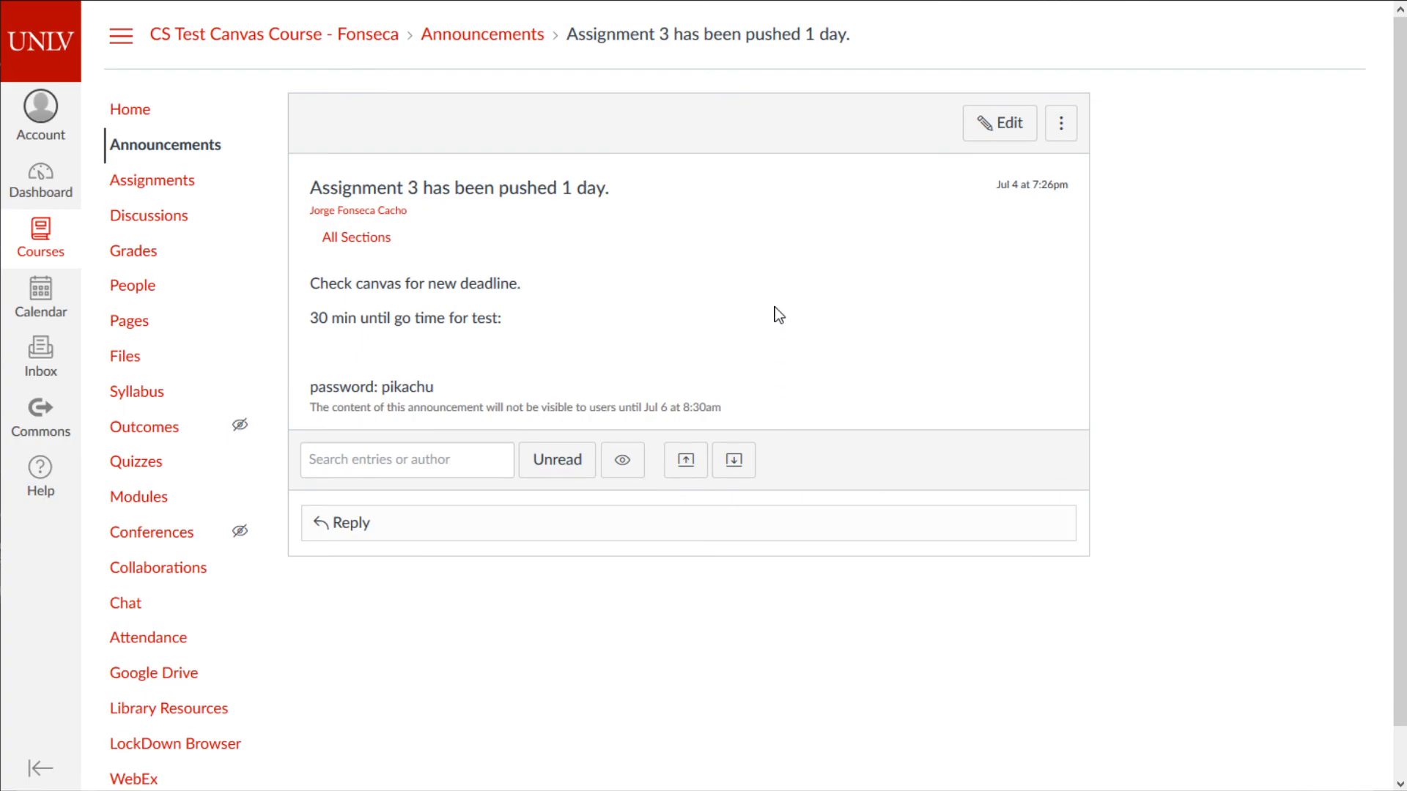
# - Delete the Assignment 3 announcement from the course Announcements list
pyautogui.click(177, 145)
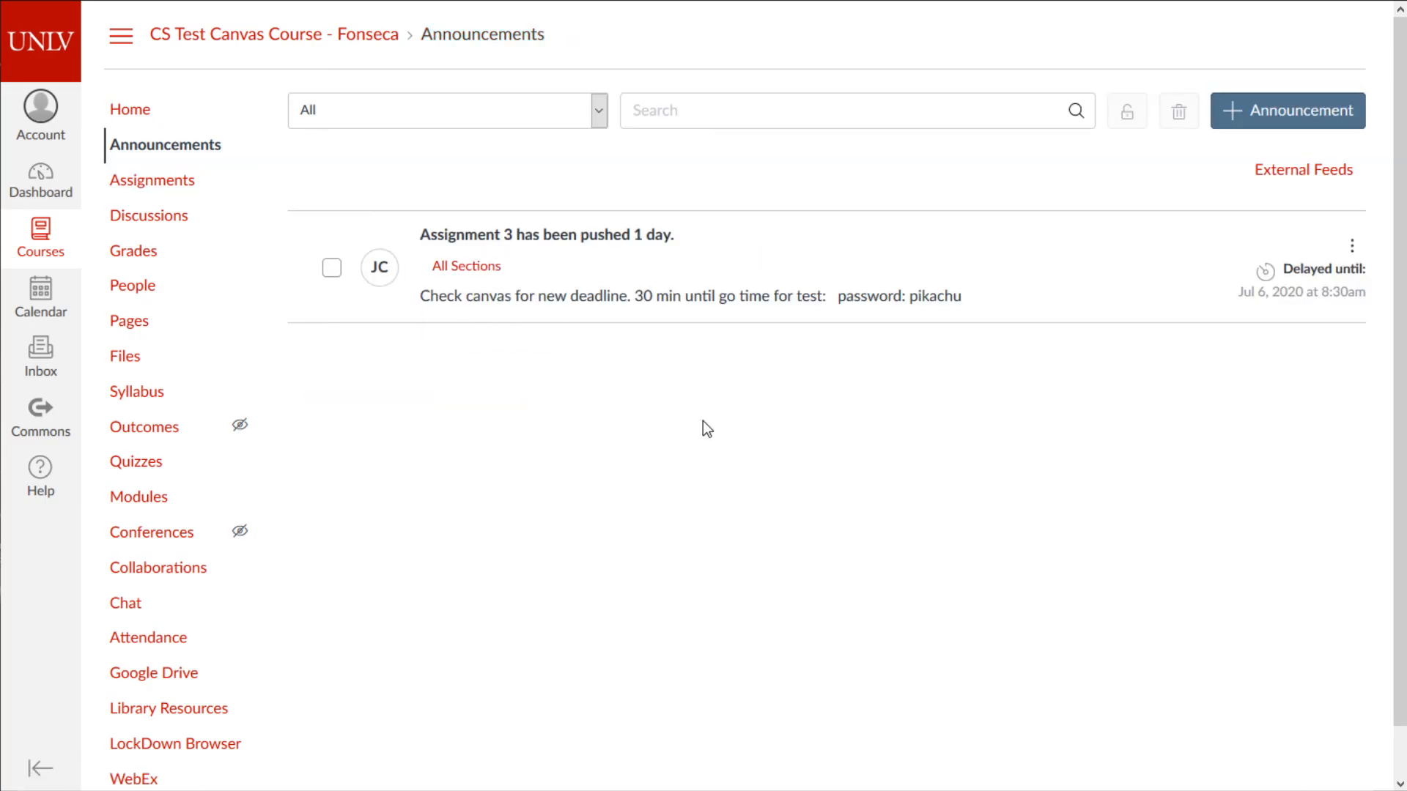
pyautogui.click(1352, 245)
pyautogui.click(1242, 289)
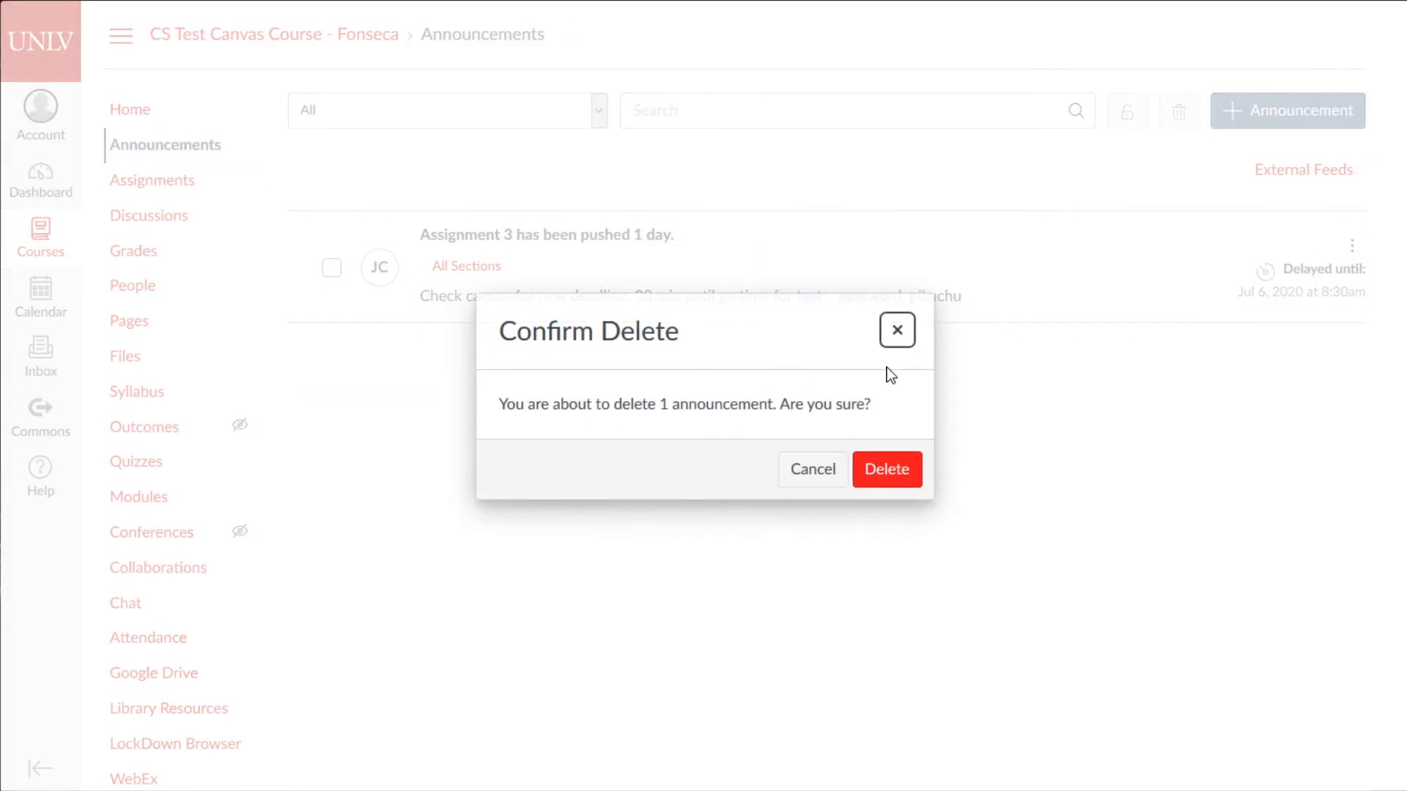
pyautogui.click(894, 471)
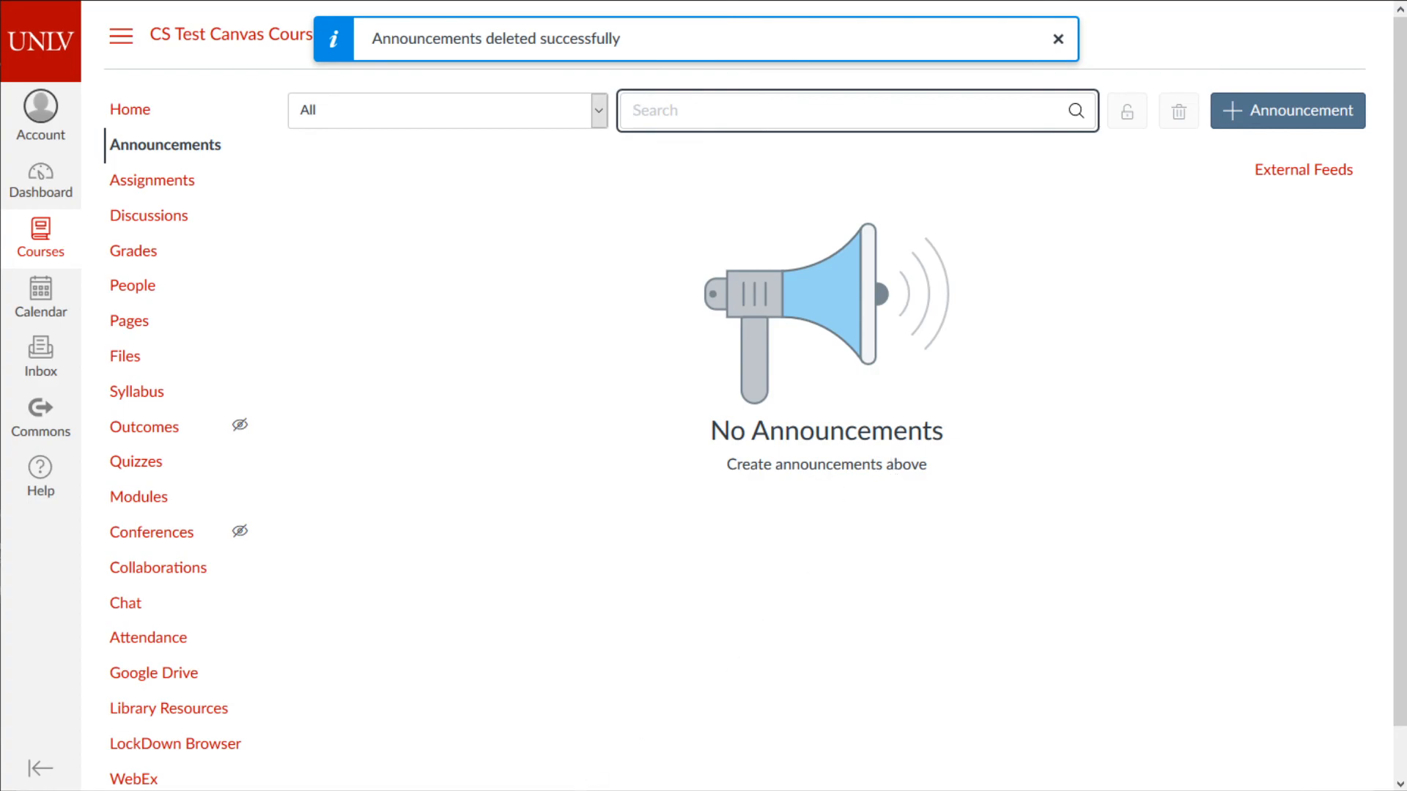
pyautogui.hotkey('alt', 'Tab')
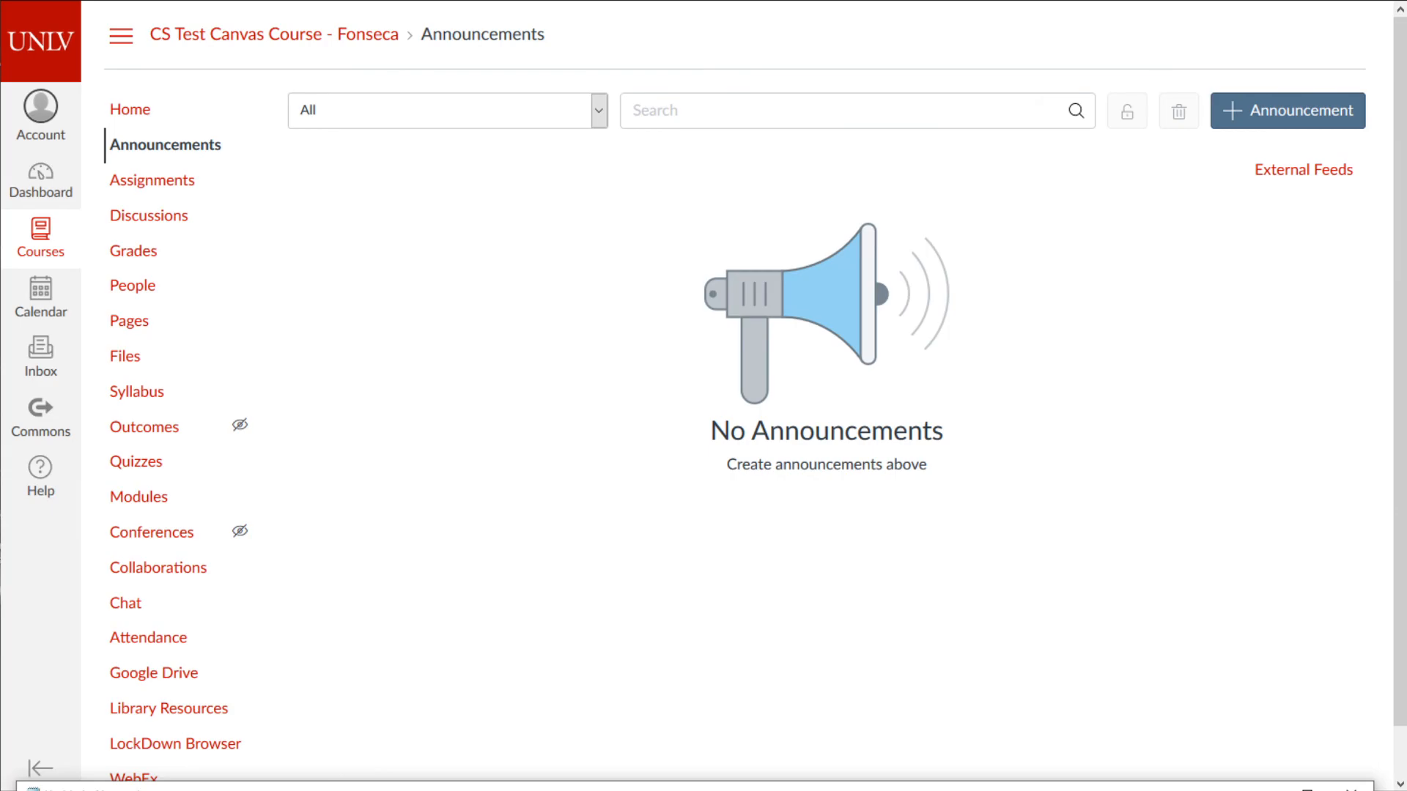
# - Insert a link to FakeSyllabus.pdf from the Syllabus folder into the syllabus and save
pyautogui.click(158, 394)
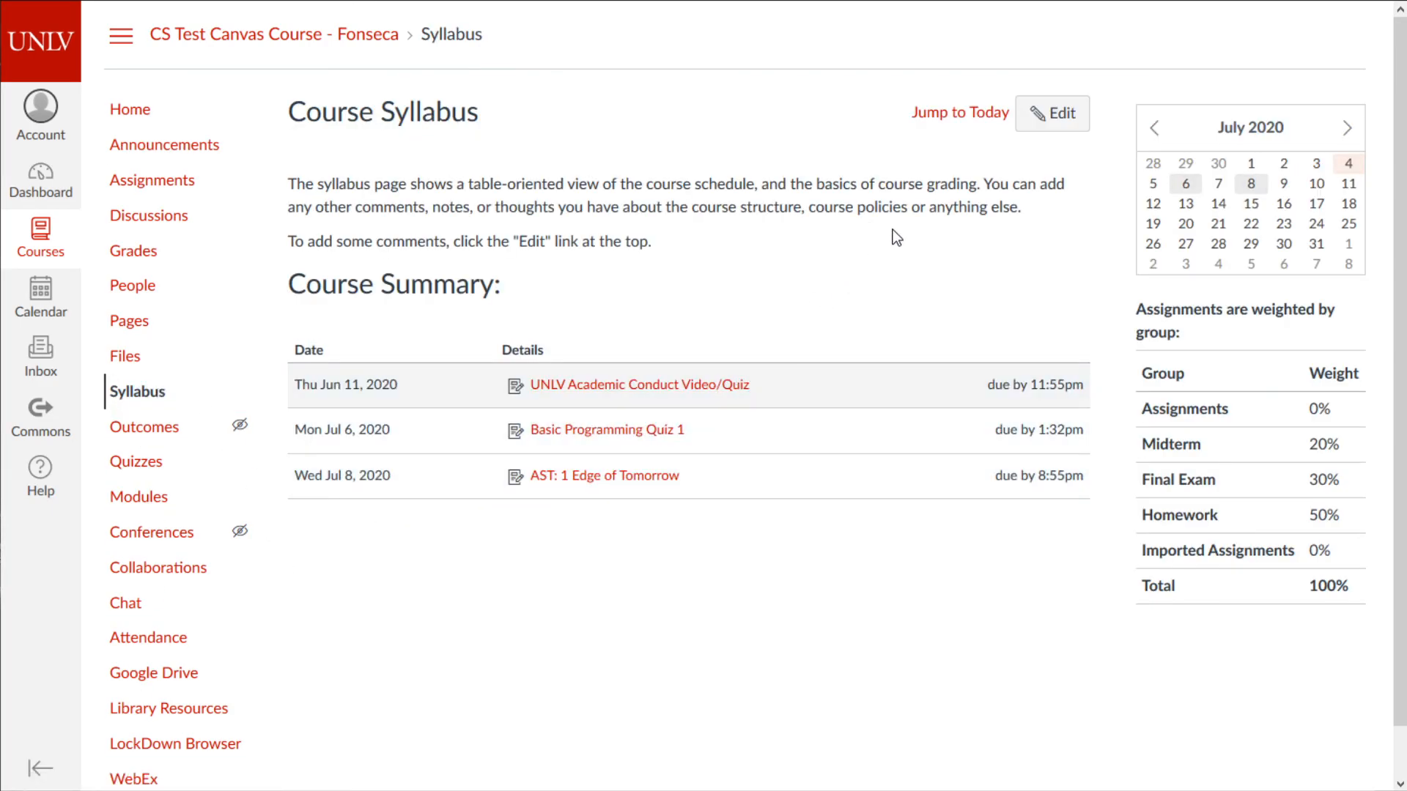
pyautogui.click(1048, 114)
pyautogui.click(932, 373)
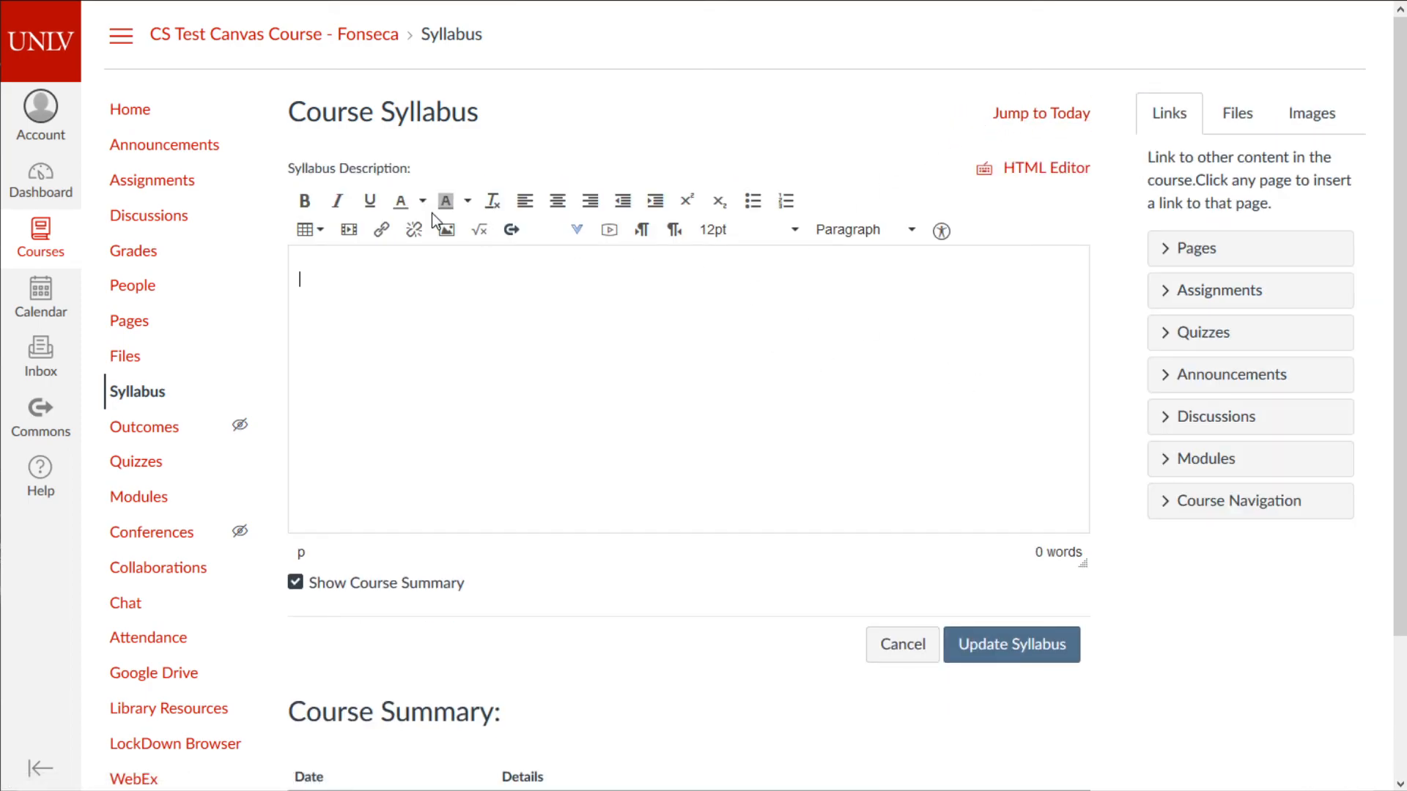
pyautogui.scroll(-2, 903, 392)
pyautogui.scroll(2, 899, 384)
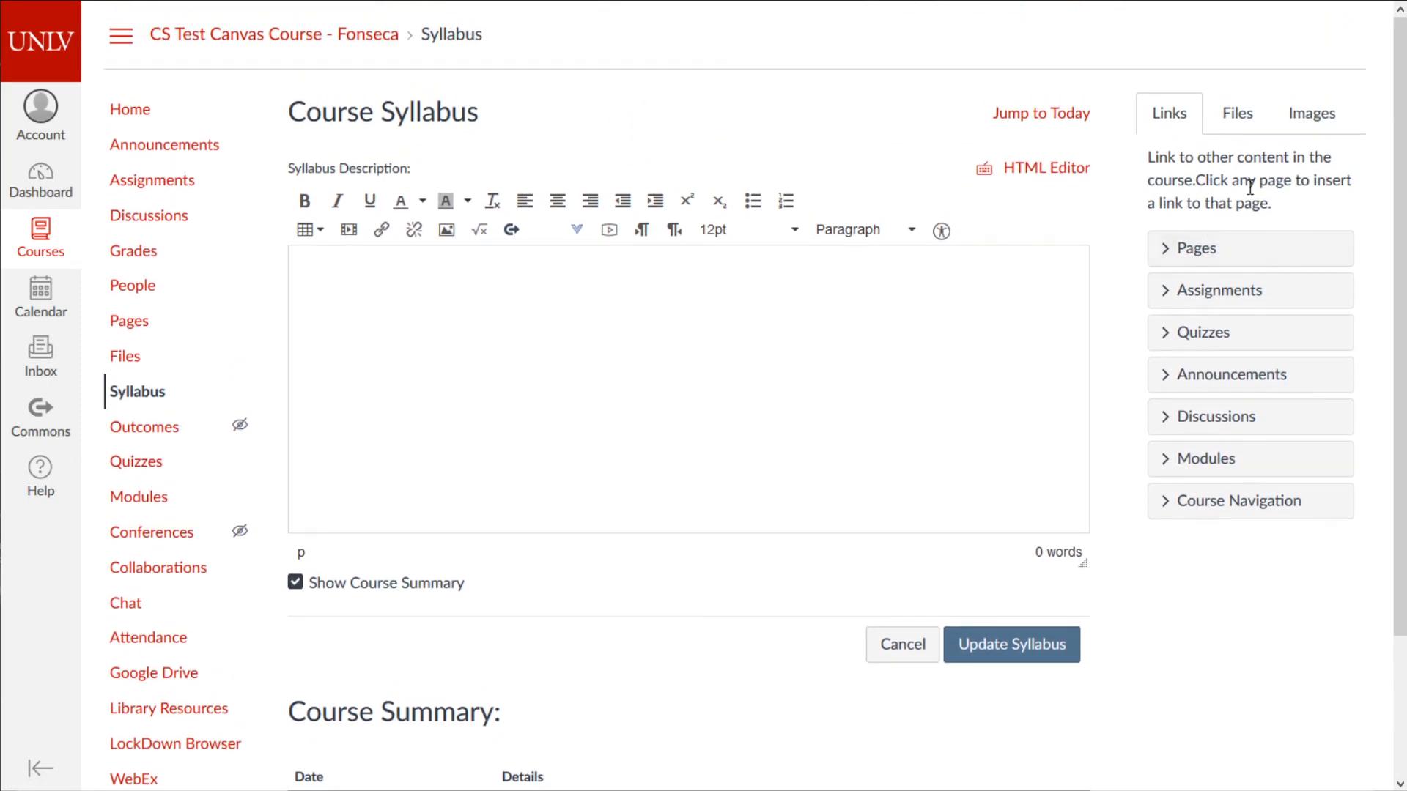
pyautogui.click(1240, 116)
pyautogui.click(1216, 322)
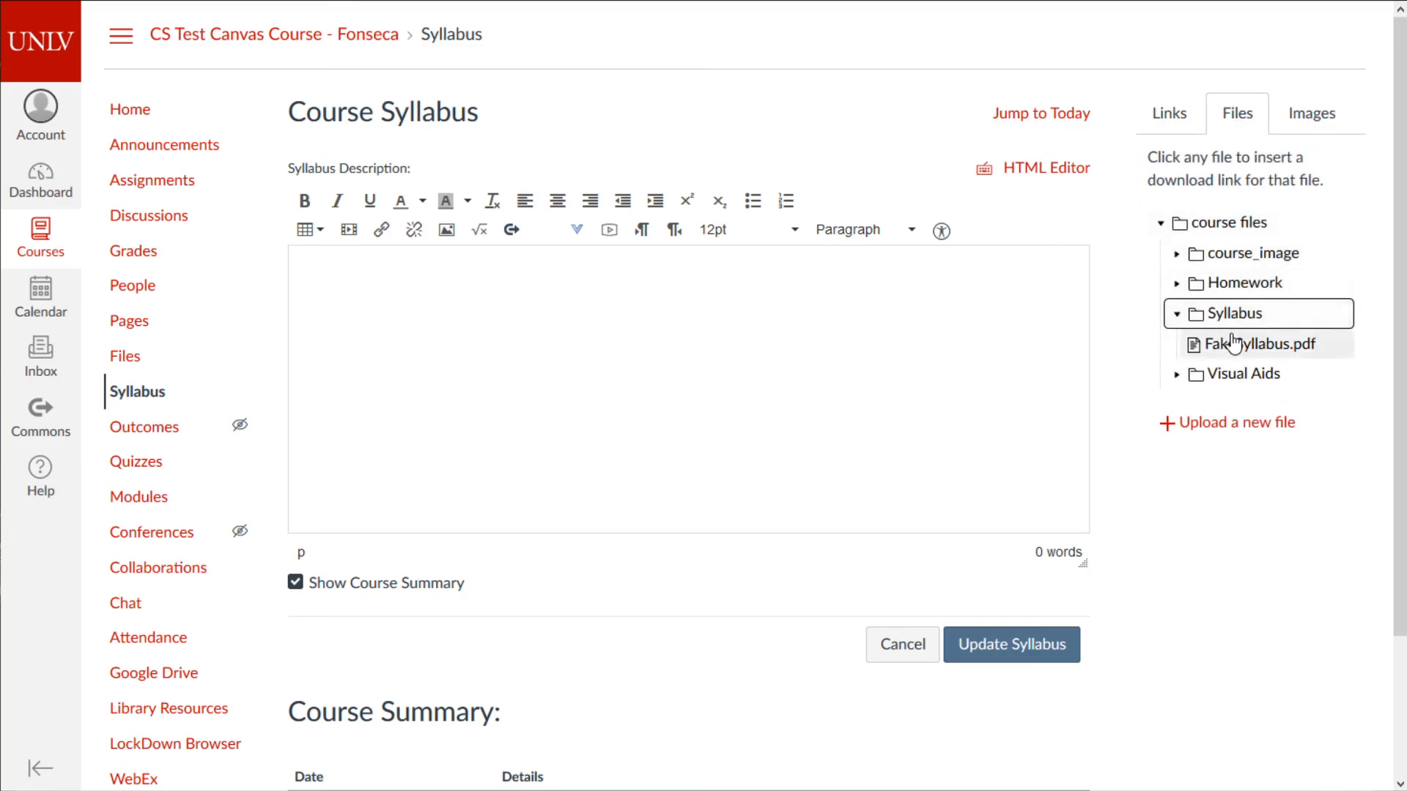
pyautogui.click(1212, 345)
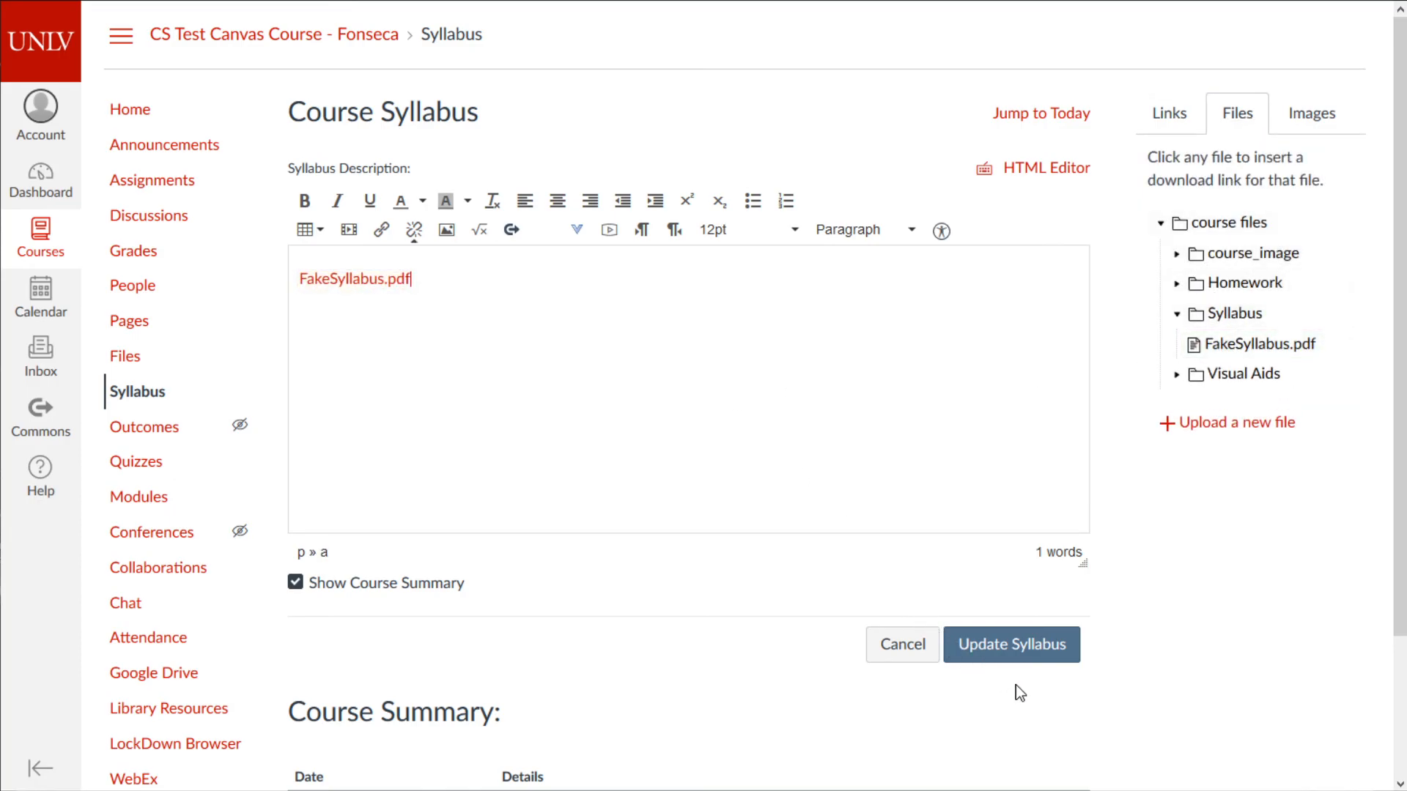
pyautogui.scroll(-2, 1016, 685)
pyautogui.click(1020, 549)
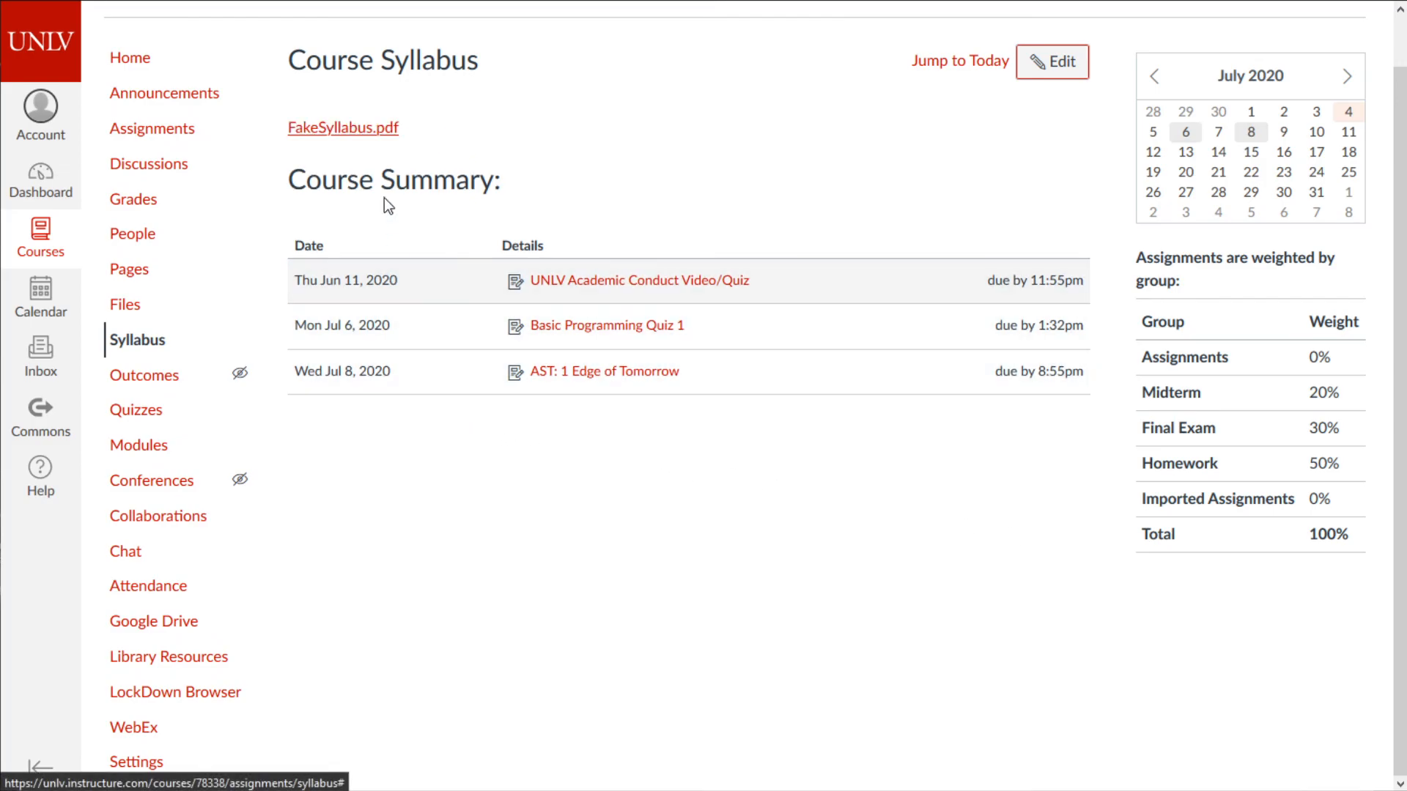
# - Preview FakeSyllabus.pdf, then re-edit the syllabus and update it again
pyautogui.click(408, 134)
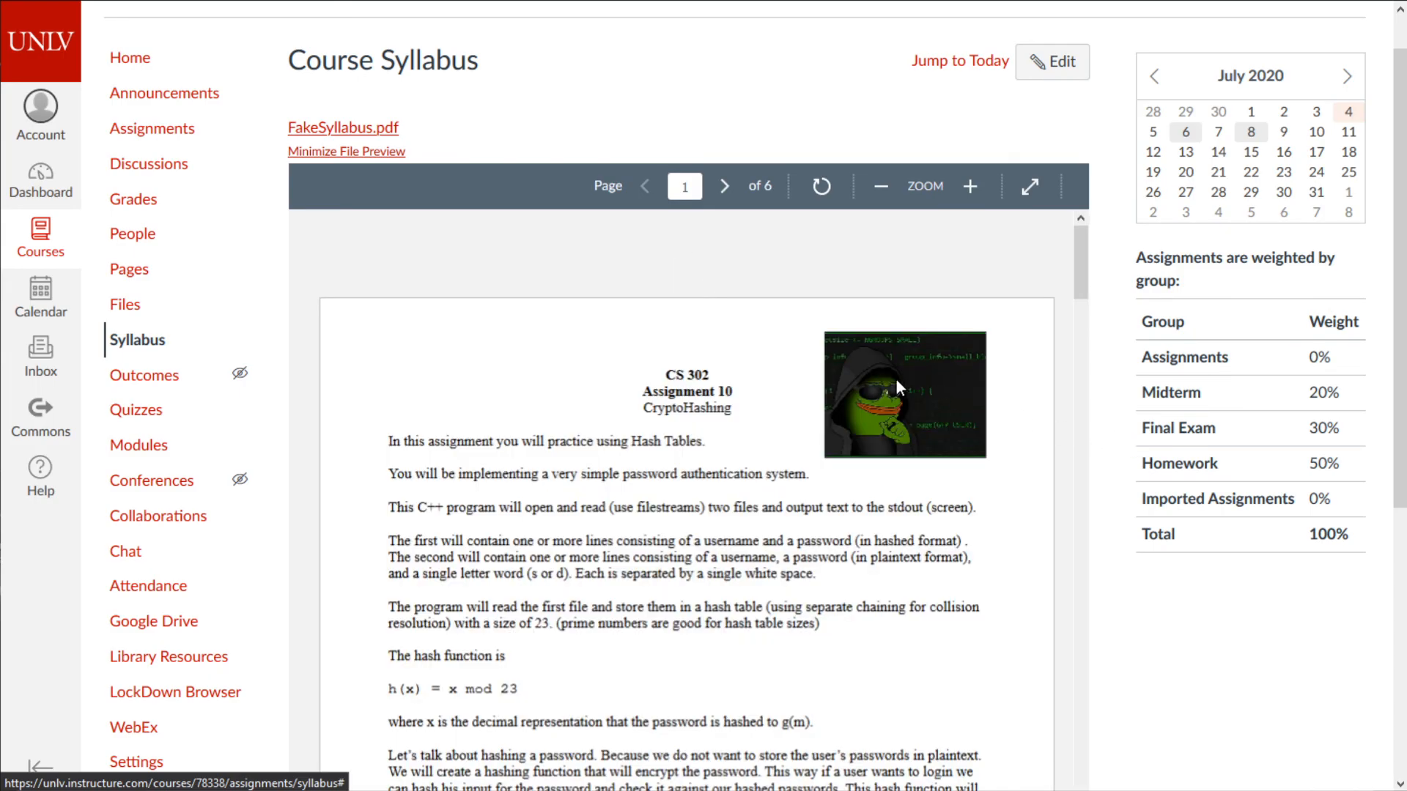
pyautogui.click(1050, 70)
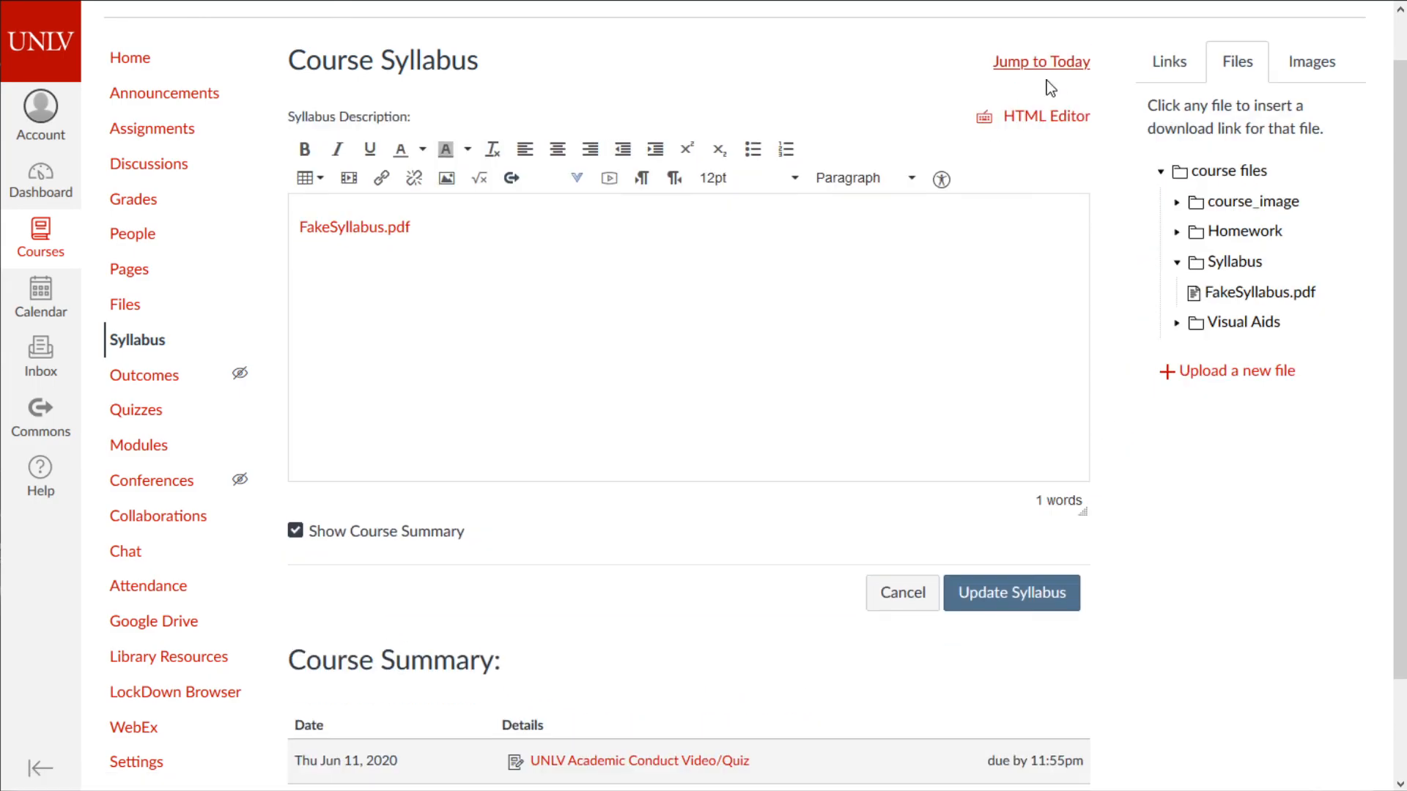
pyautogui.scroll(-1, 806, 326)
pyautogui.click(757, 364)
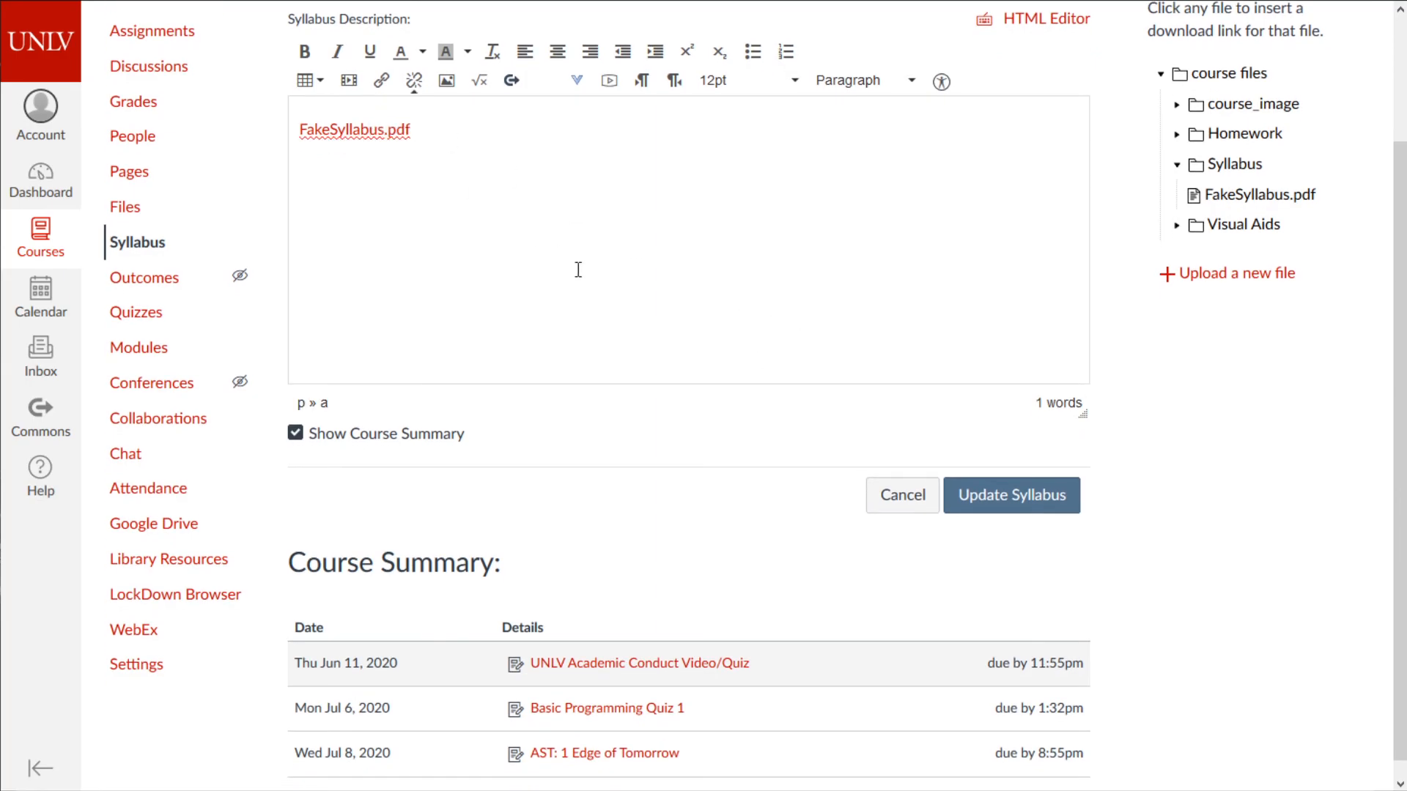
pyautogui.scroll(-1, 684, 302)
pyautogui.scroll(2, 663, 341)
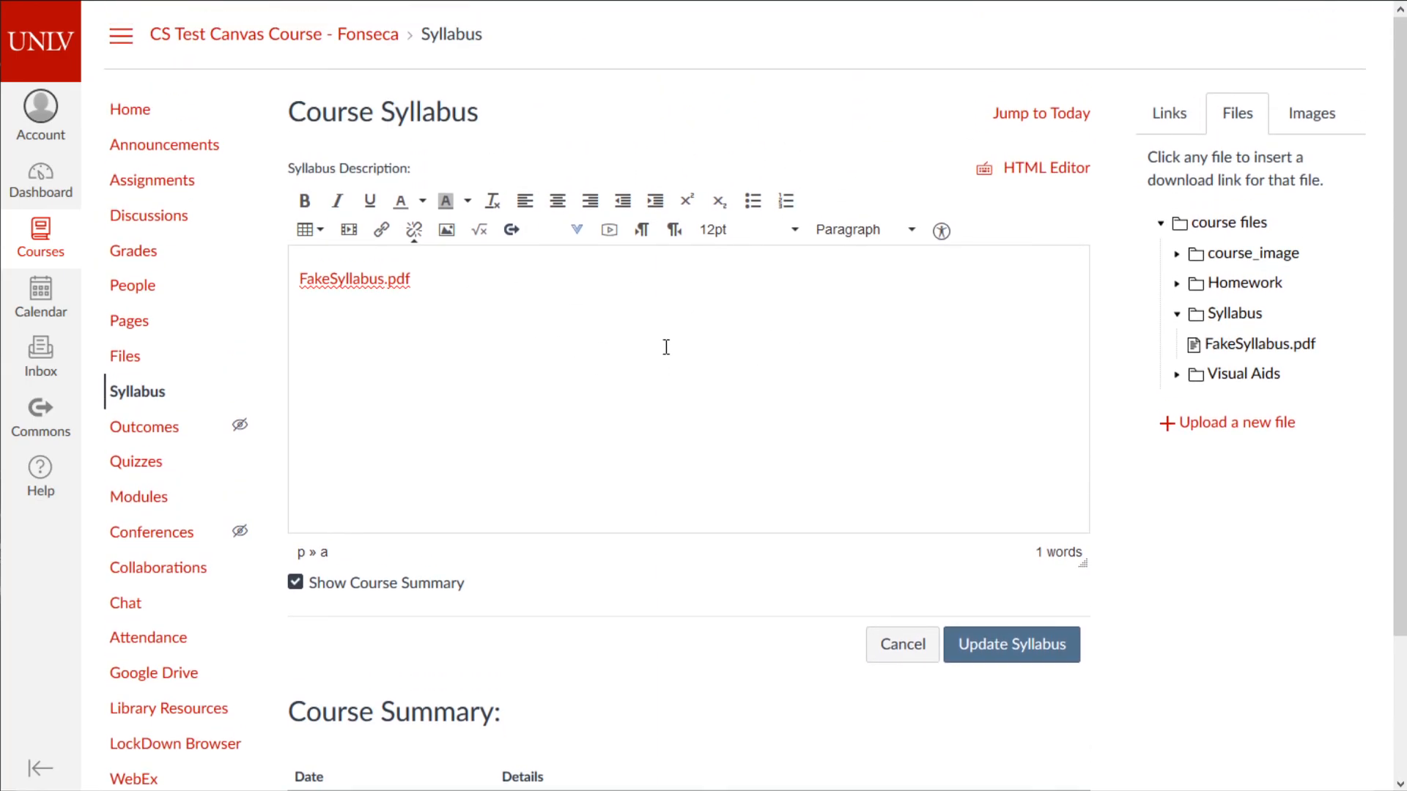
pyautogui.scroll(-2, 671, 337)
pyautogui.scroll(2, 676, 338)
pyautogui.click(1055, 654)
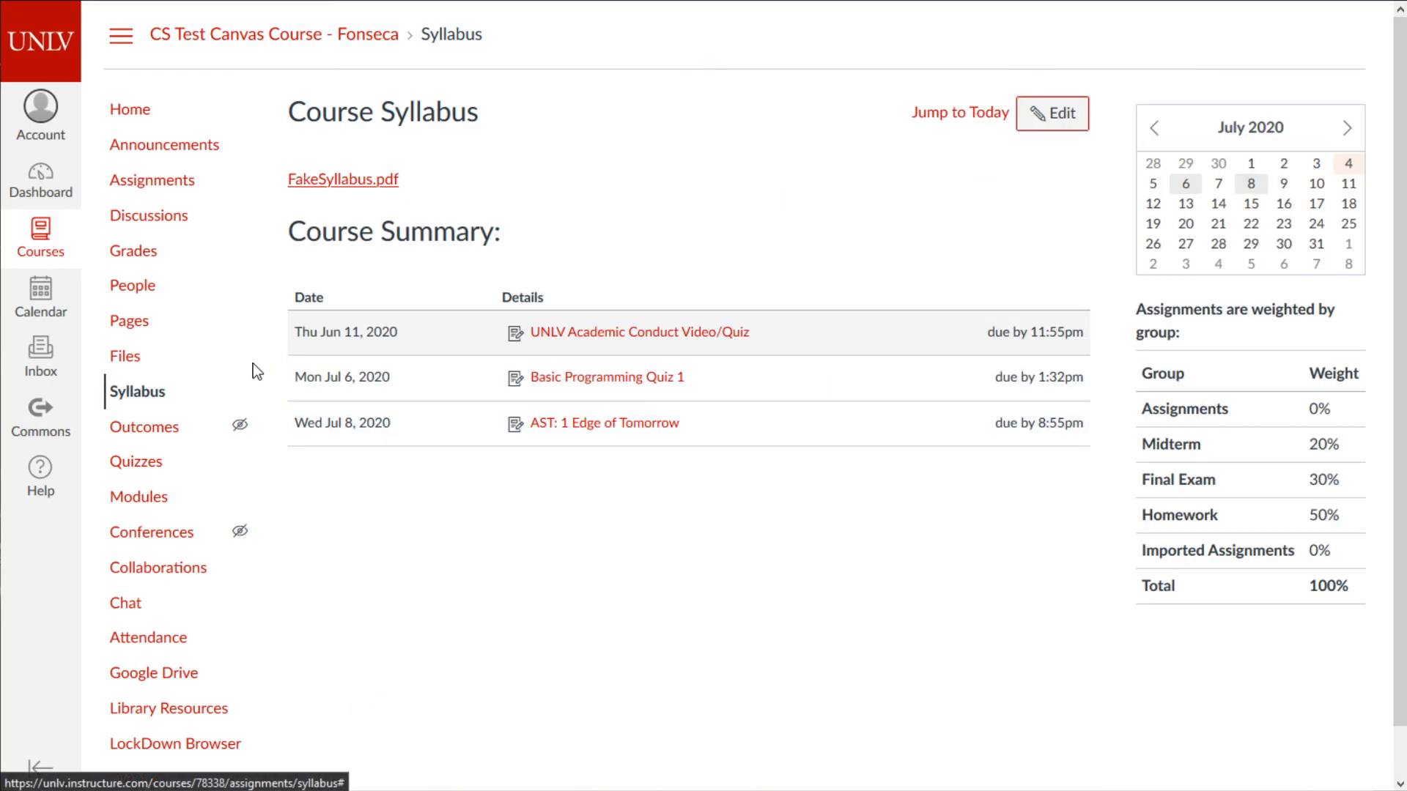
# - Visit Files, Quizzes, Syllabus and Pages, return to the course Home, and bring Notepad up
pyautogui.click(148, 388)
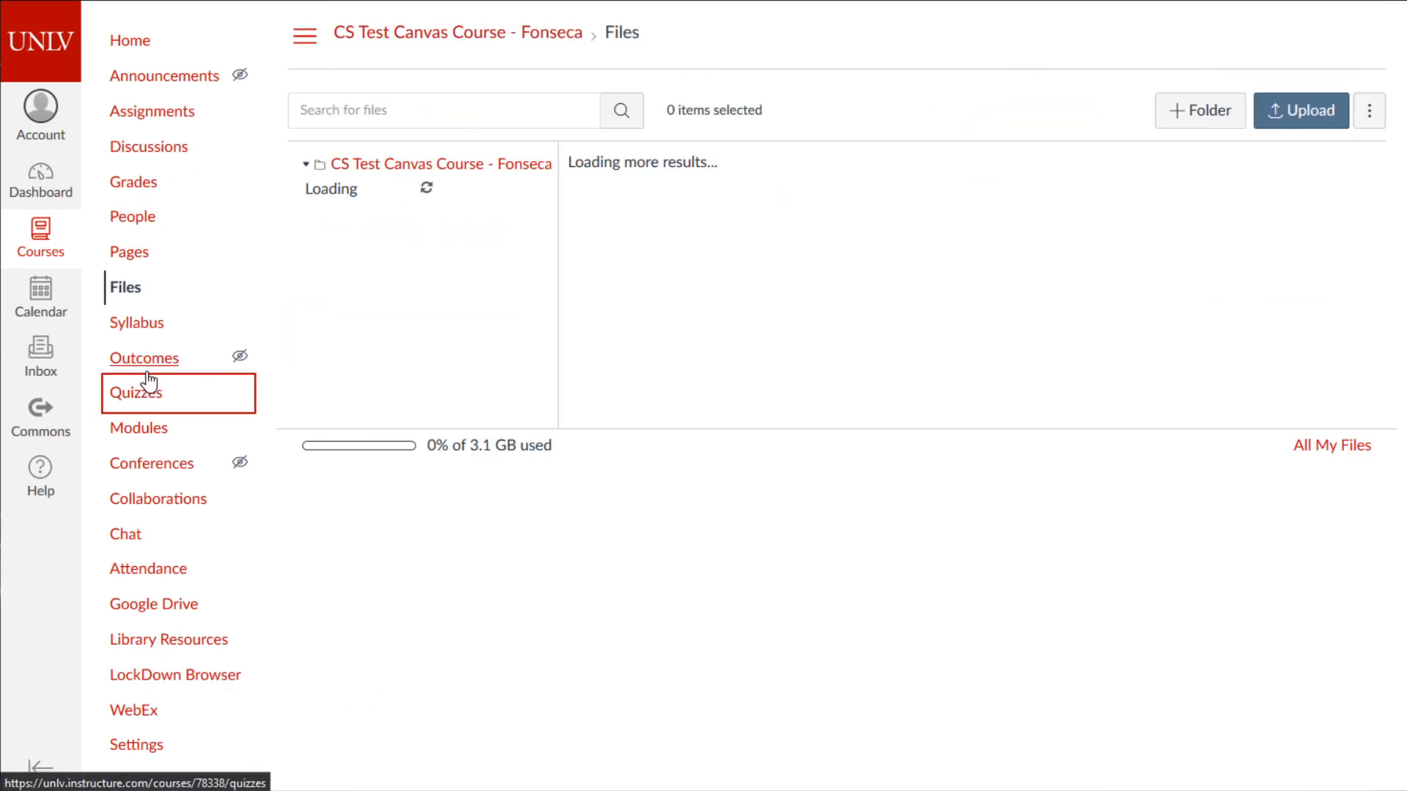
pyautogui.click(142, 320)
pyautogui.click(161, 393)
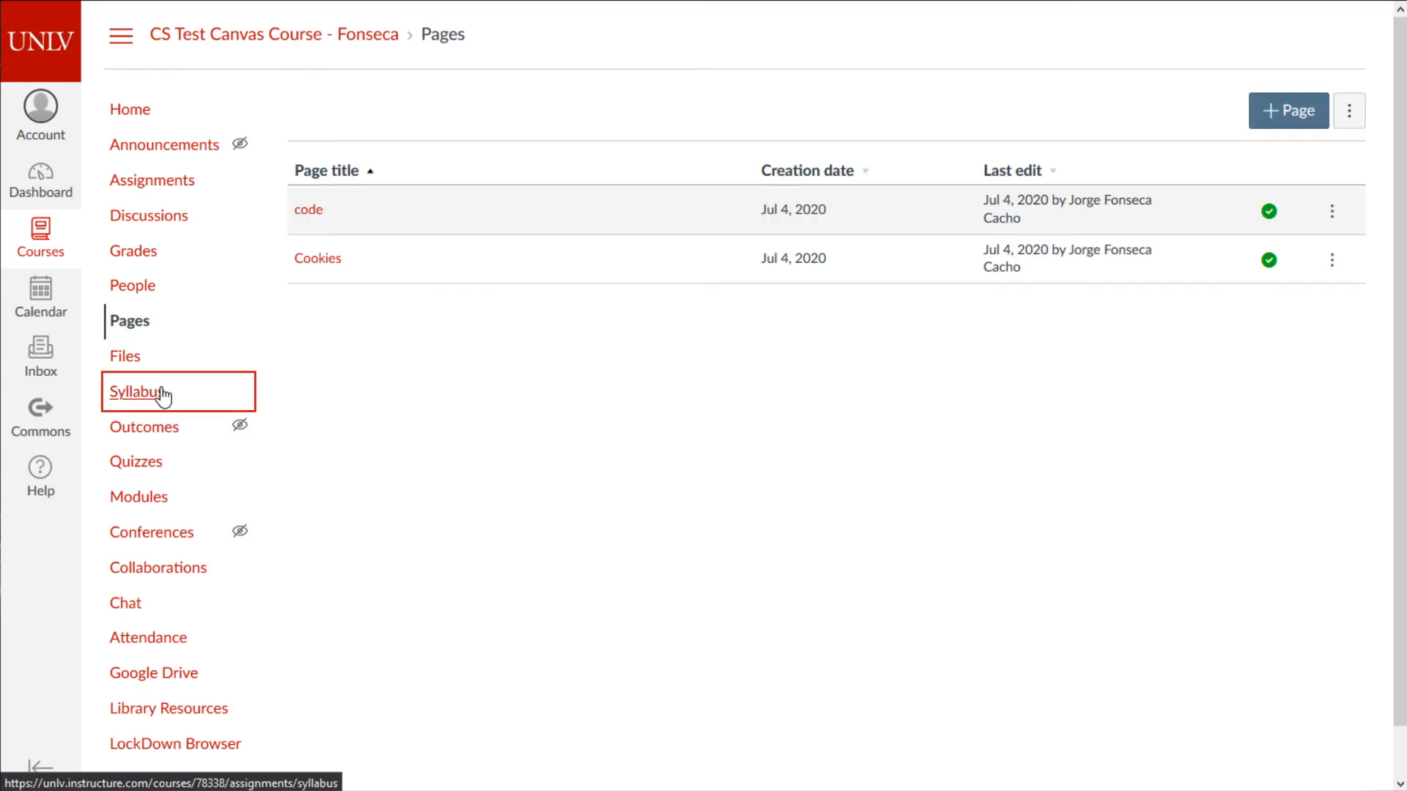
pyautogui.click(141, 331)
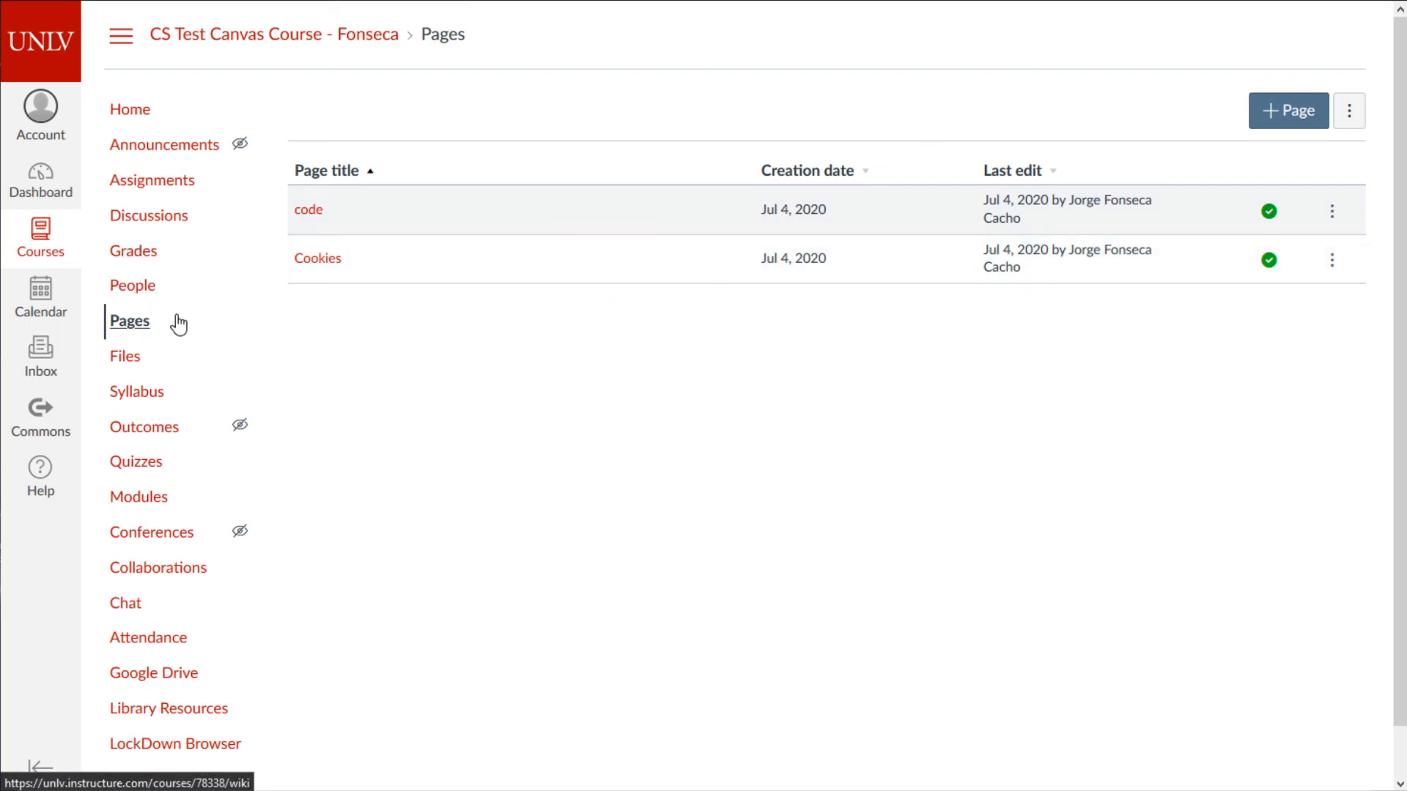
pyautogui.click(143, 112)
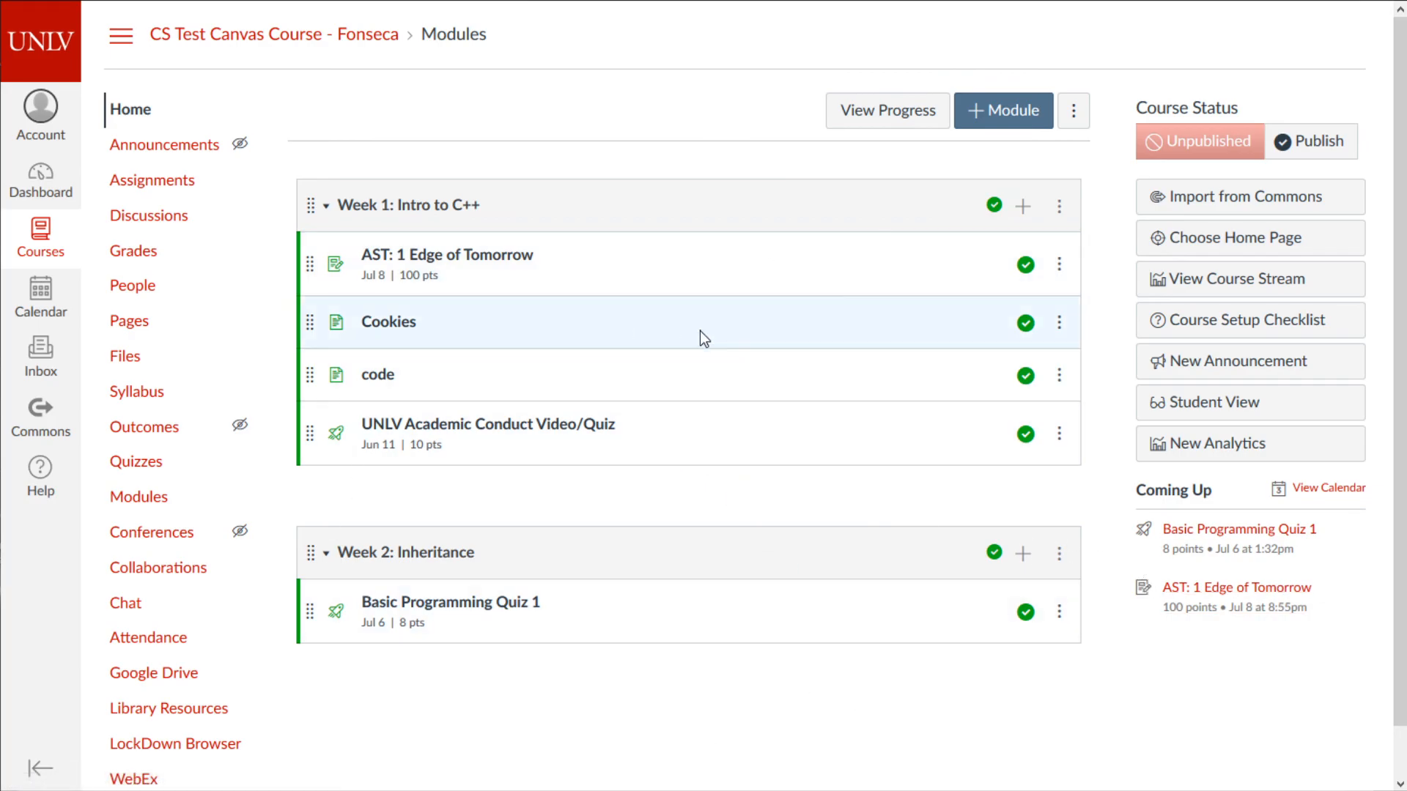
pyautogui.hotkey('alt', 'Tab')
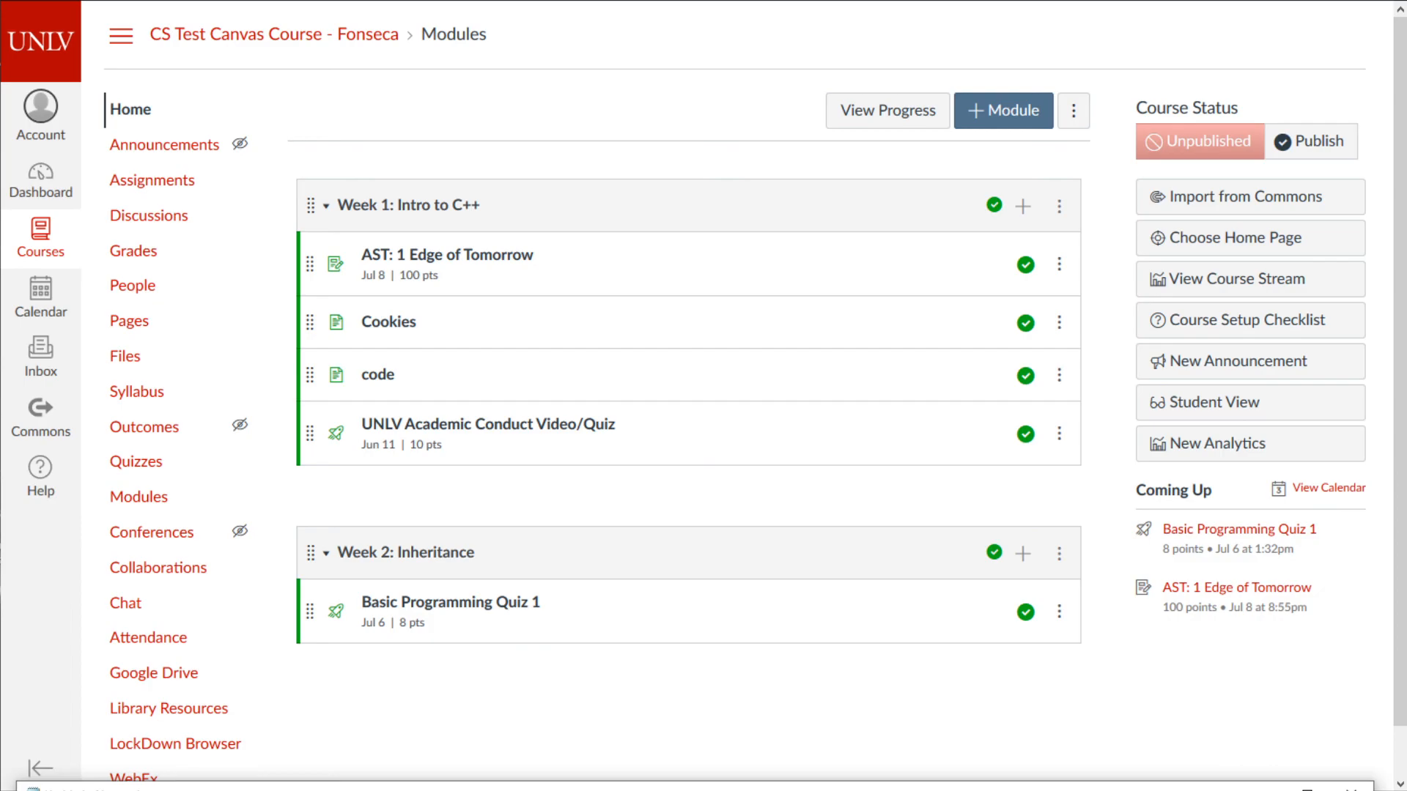
pyautogui.moveTo(218, 789); pyautogui.dragTo(485, 332)
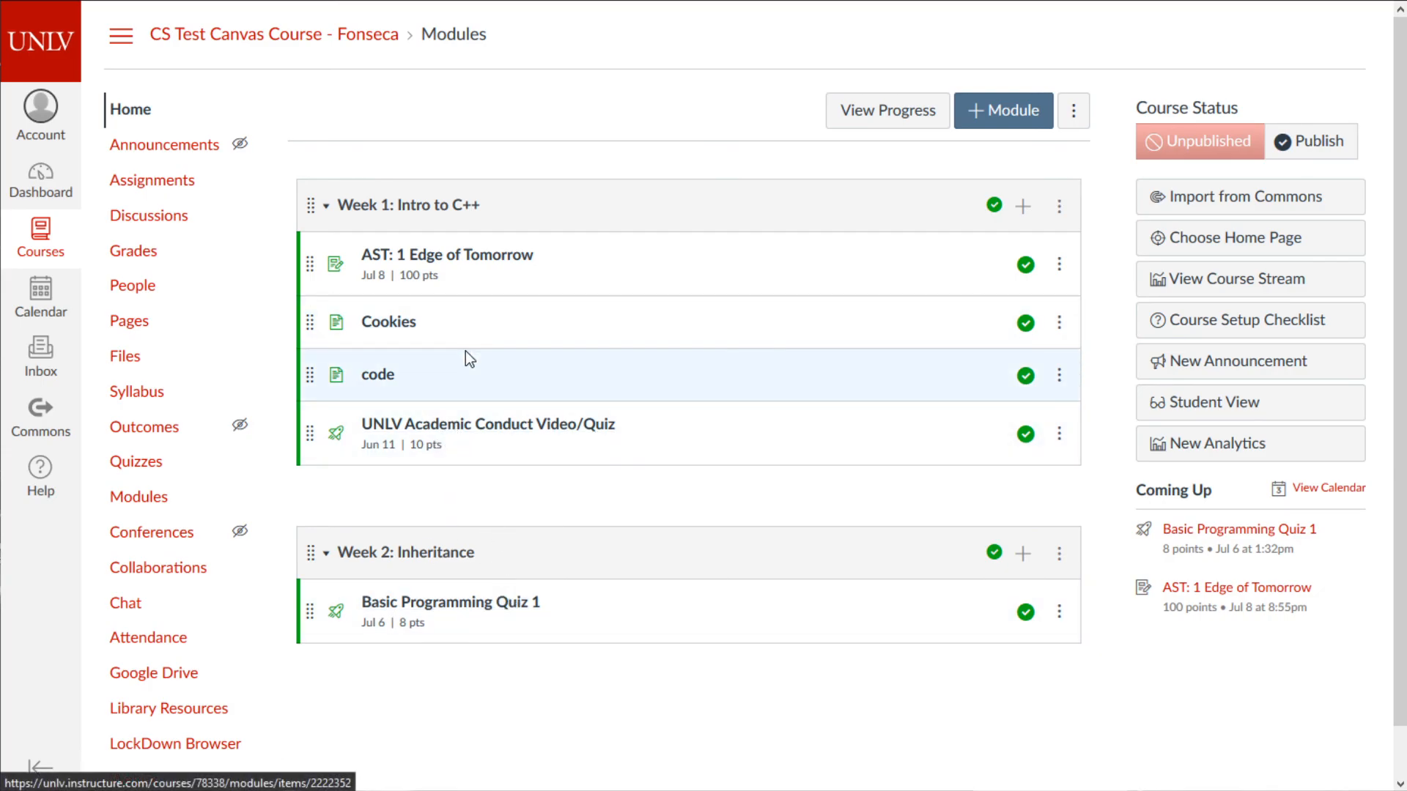
# - Open the AST: 1 Edge of Tomorrow assignment and start adding a rubric to it
pyautogui.click(447, 262)
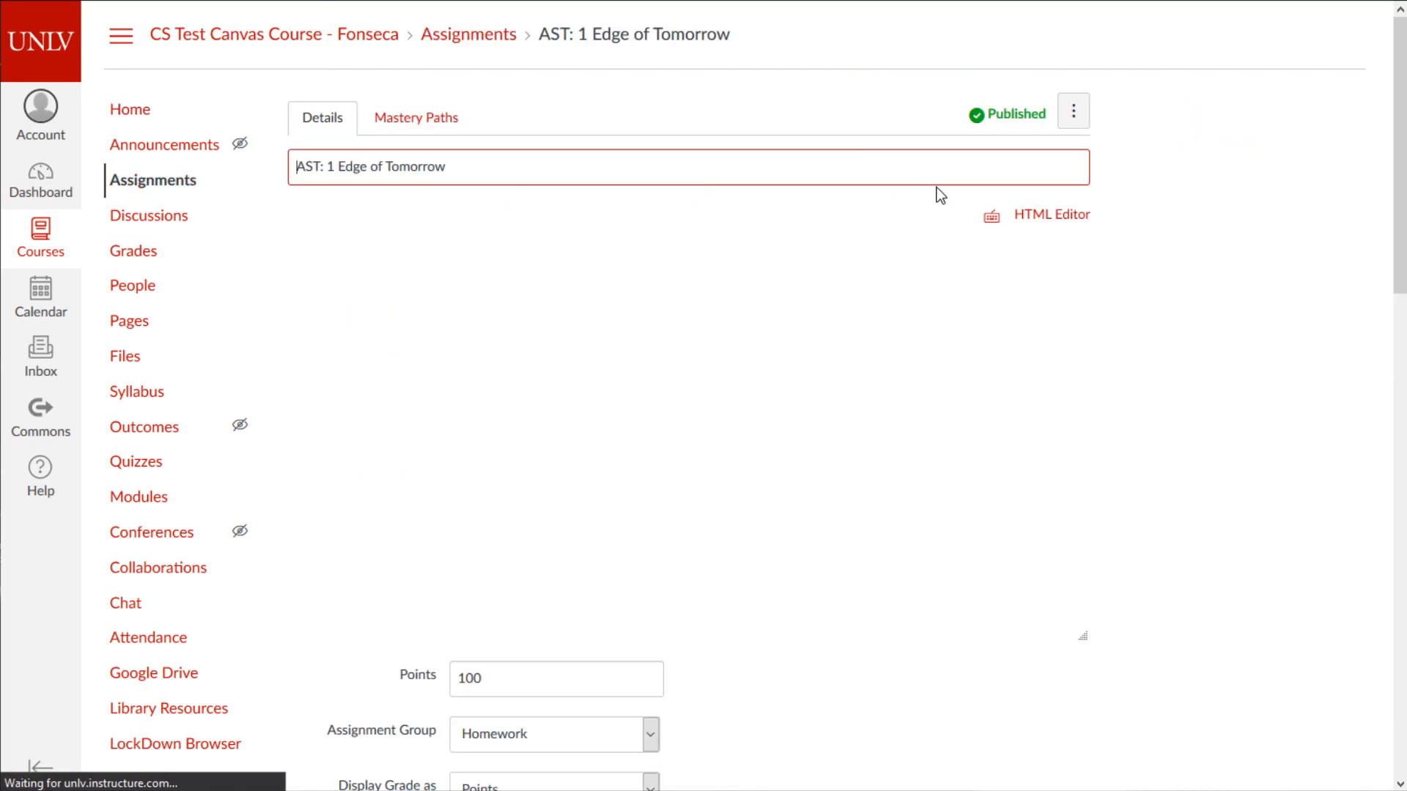
pyautogui.hotkey('alt', 'Left')
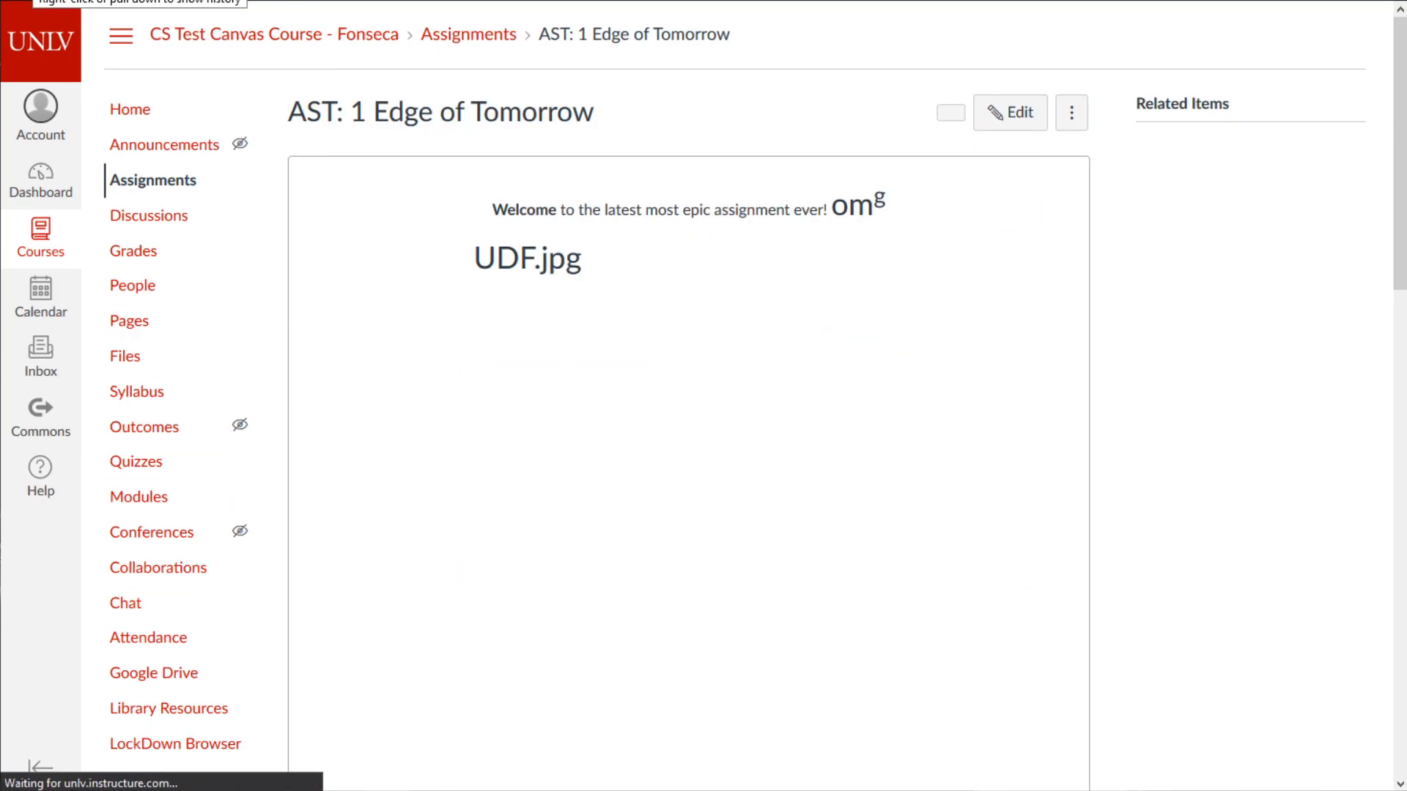
pyautogui.scroll(-6, 734, 385)
pyautogui.scroll(-10, 770, 407)
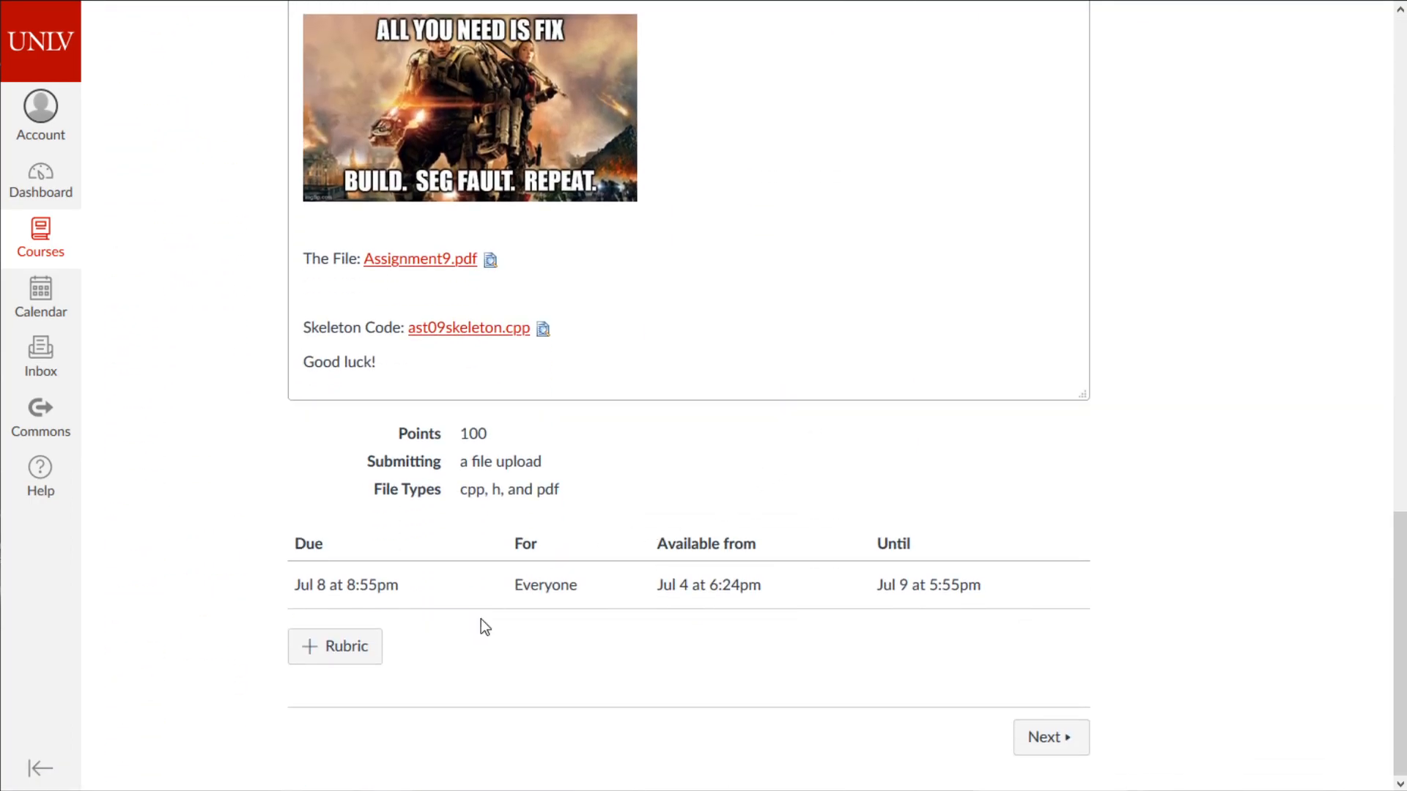
pyautogui.click(319, 649)
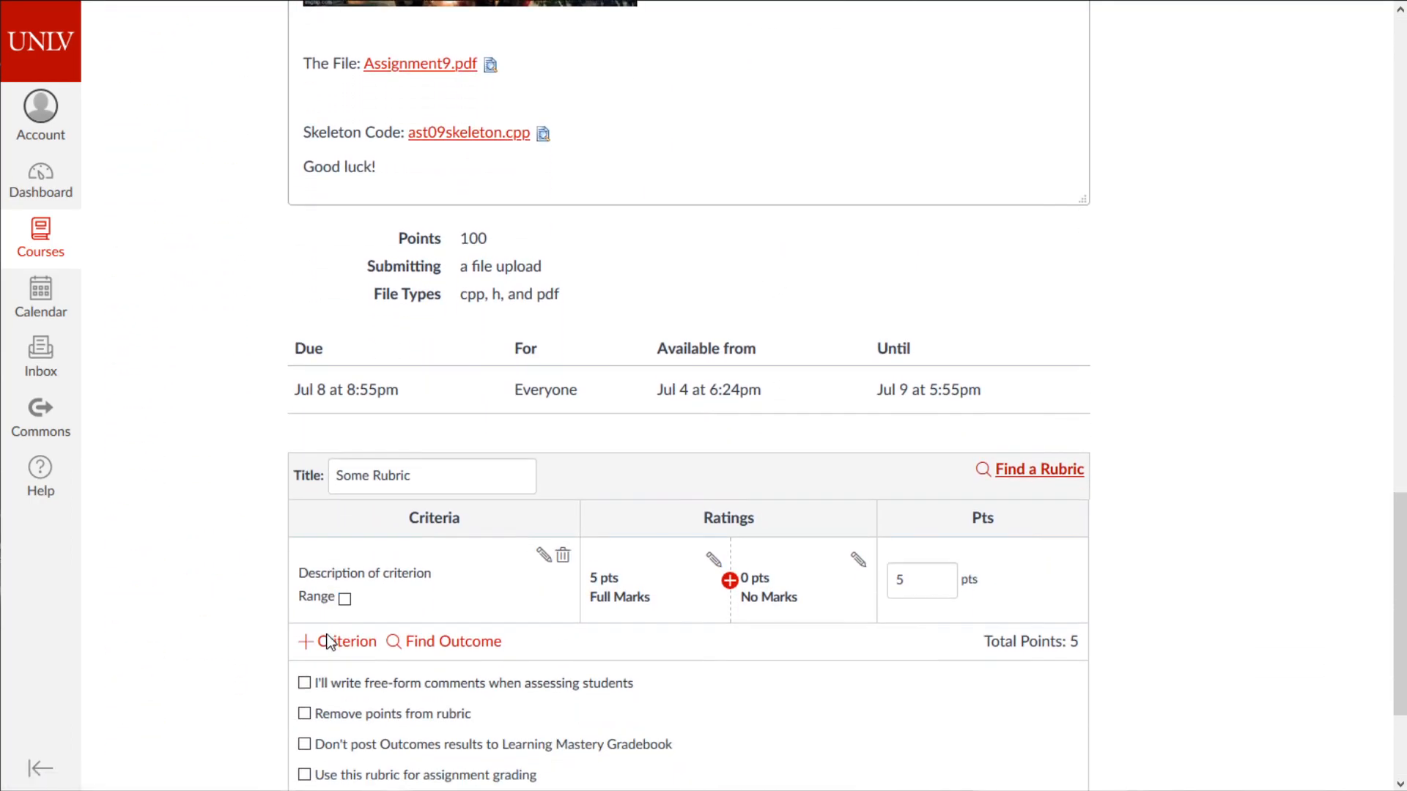
pyautogui.scroll(-3, 350, 611)
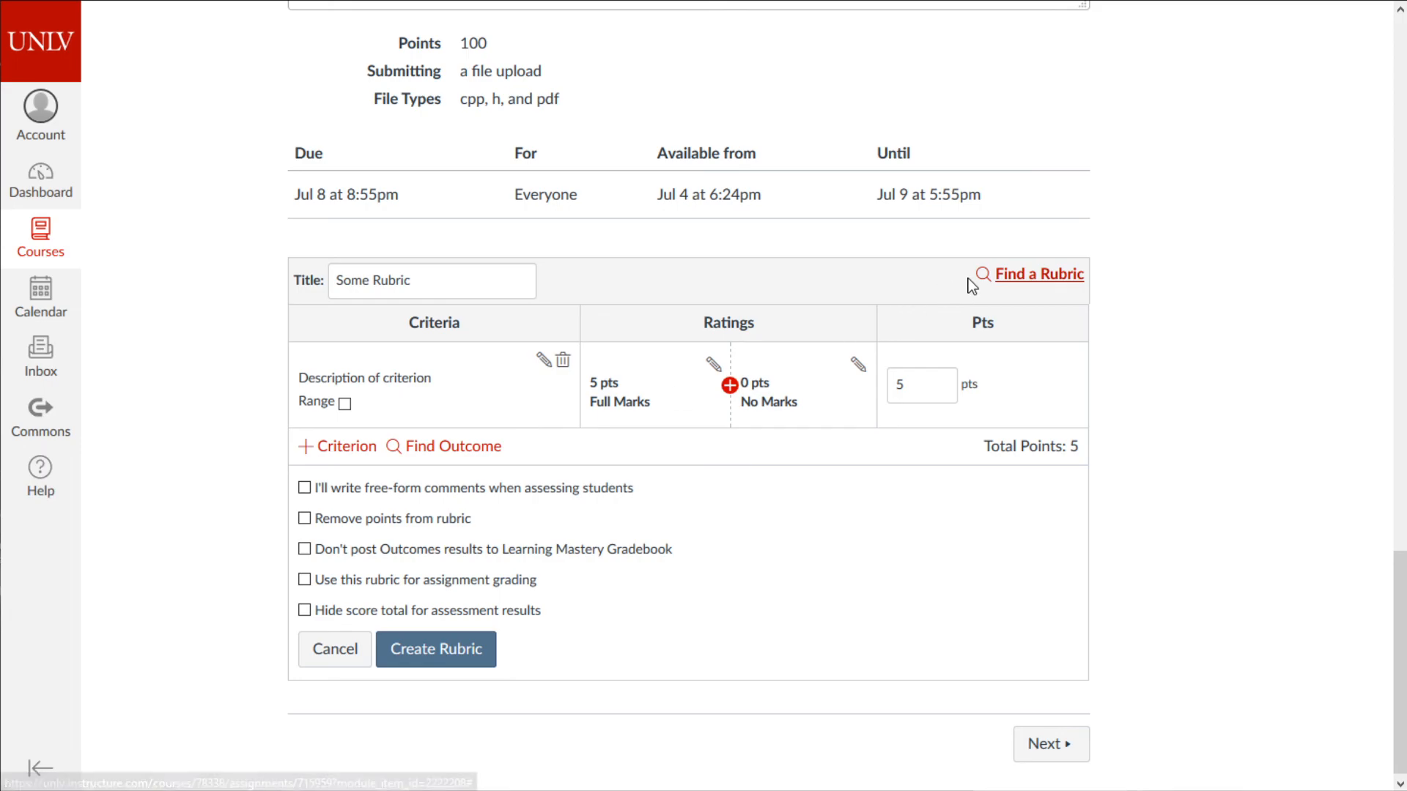
# - Find the existing Programming Assignments (1) rubric and attach it to the assignment
pyautogui.click(1024, 276)
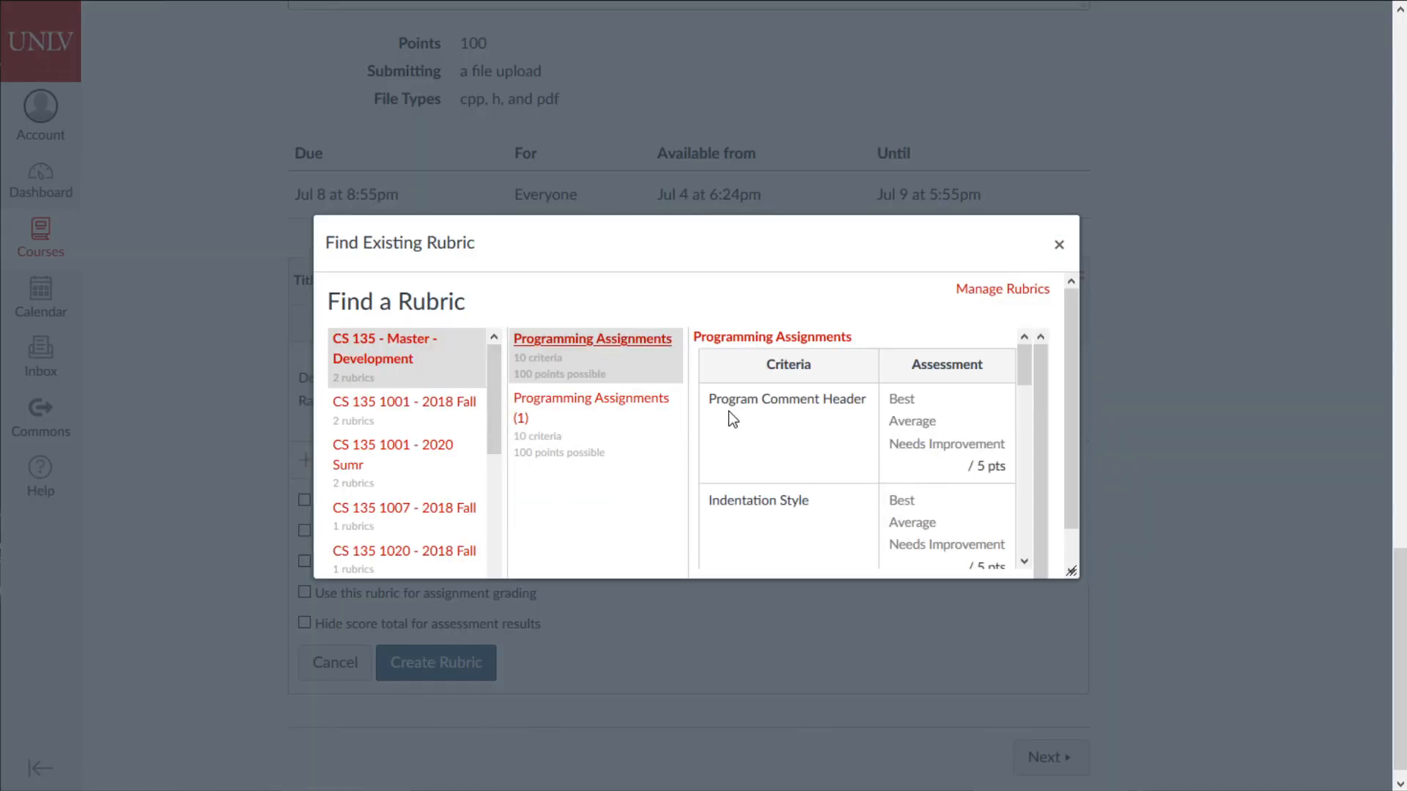
pyautogui.click(634, 404)
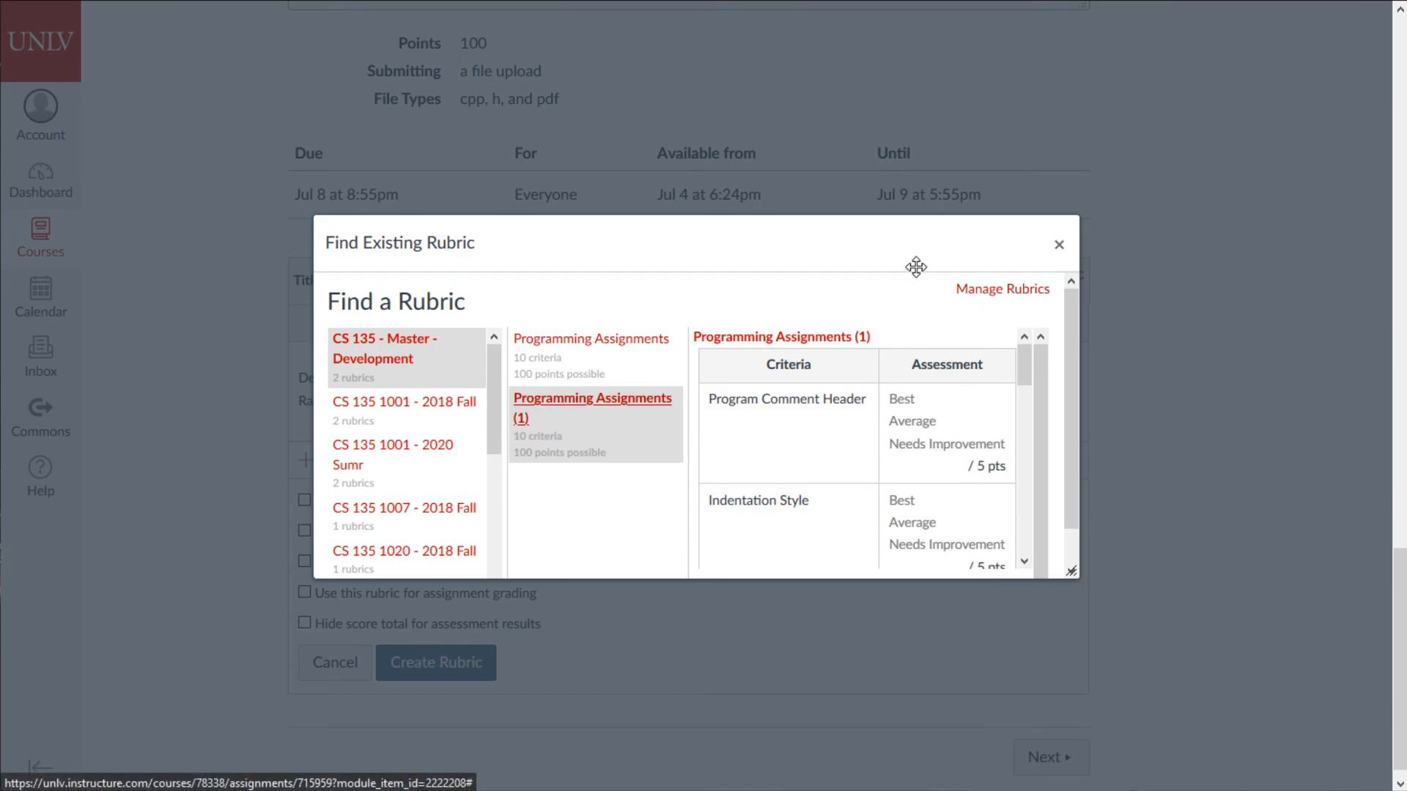
pyautogui.click(1059, 244)
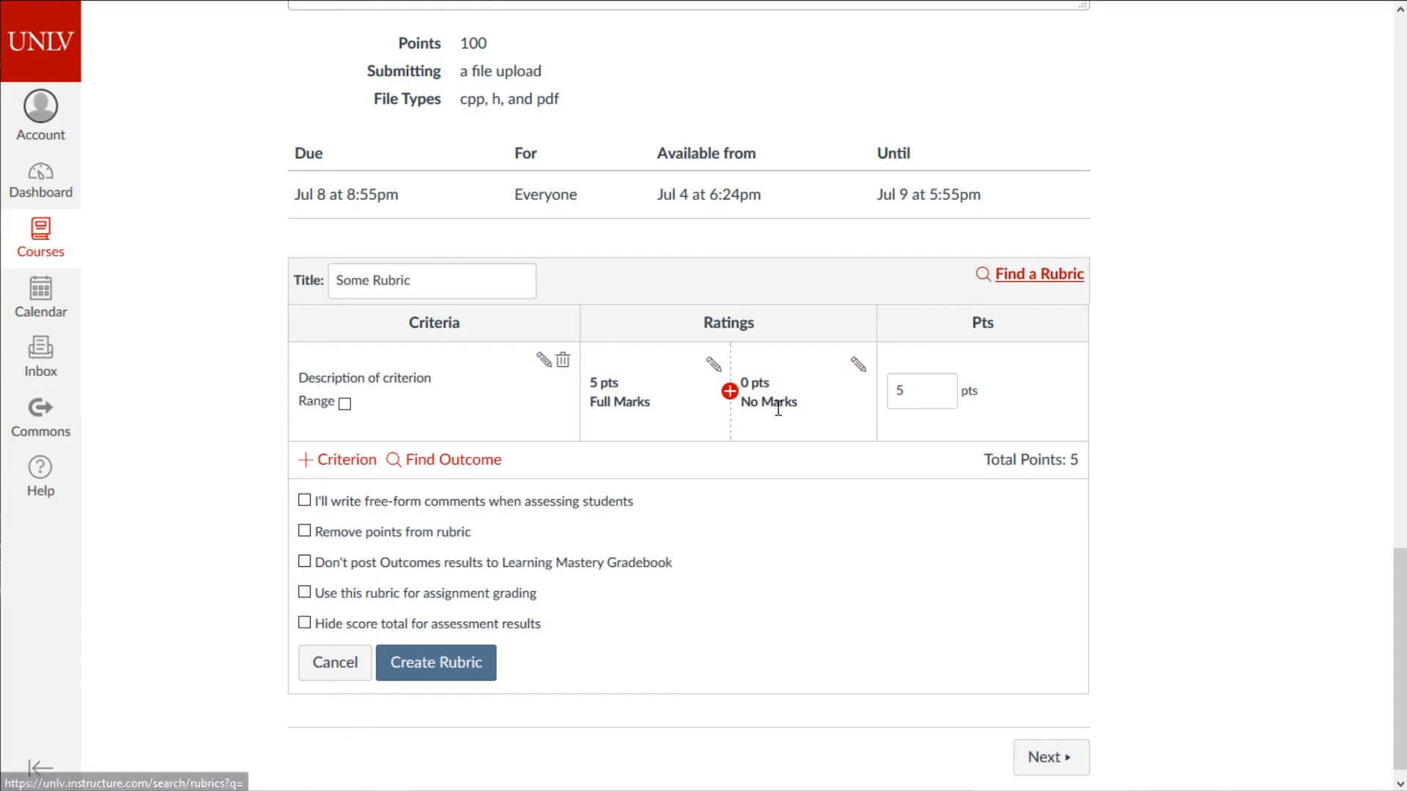
pyautogui.click(1053, 278)
pyautogui.click(601, 446)
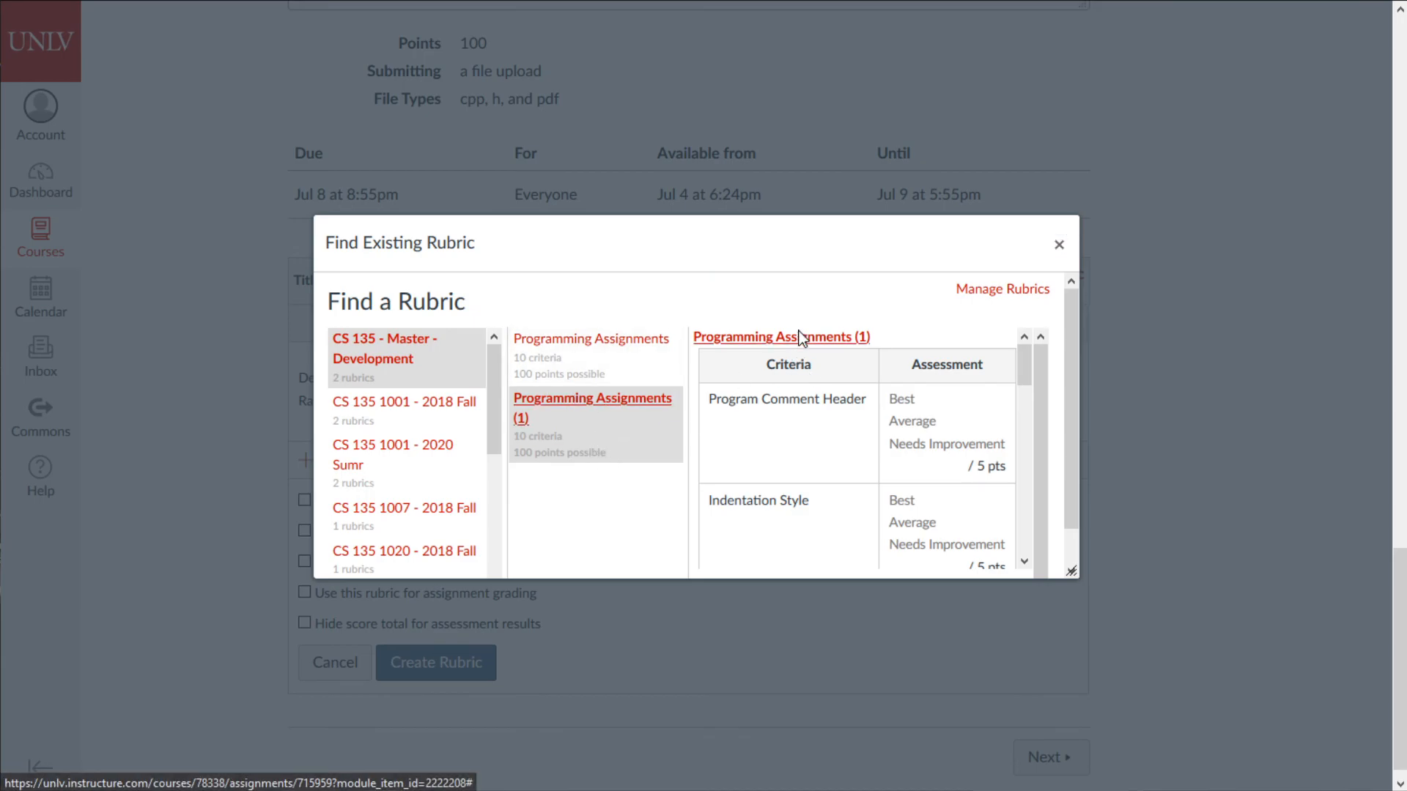
pyautogui.click(823, 343)
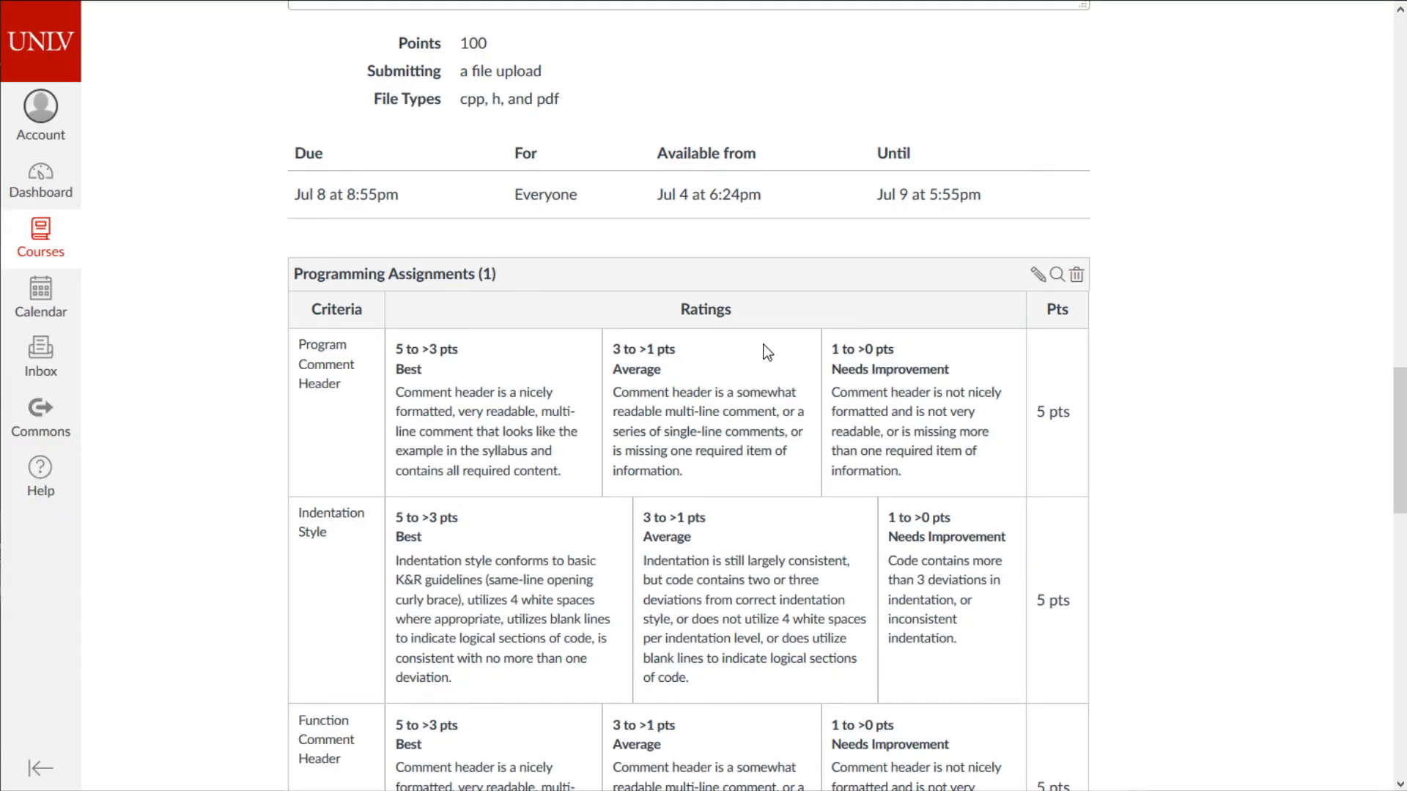
pyautogui.scroll(-15, 657, 300)
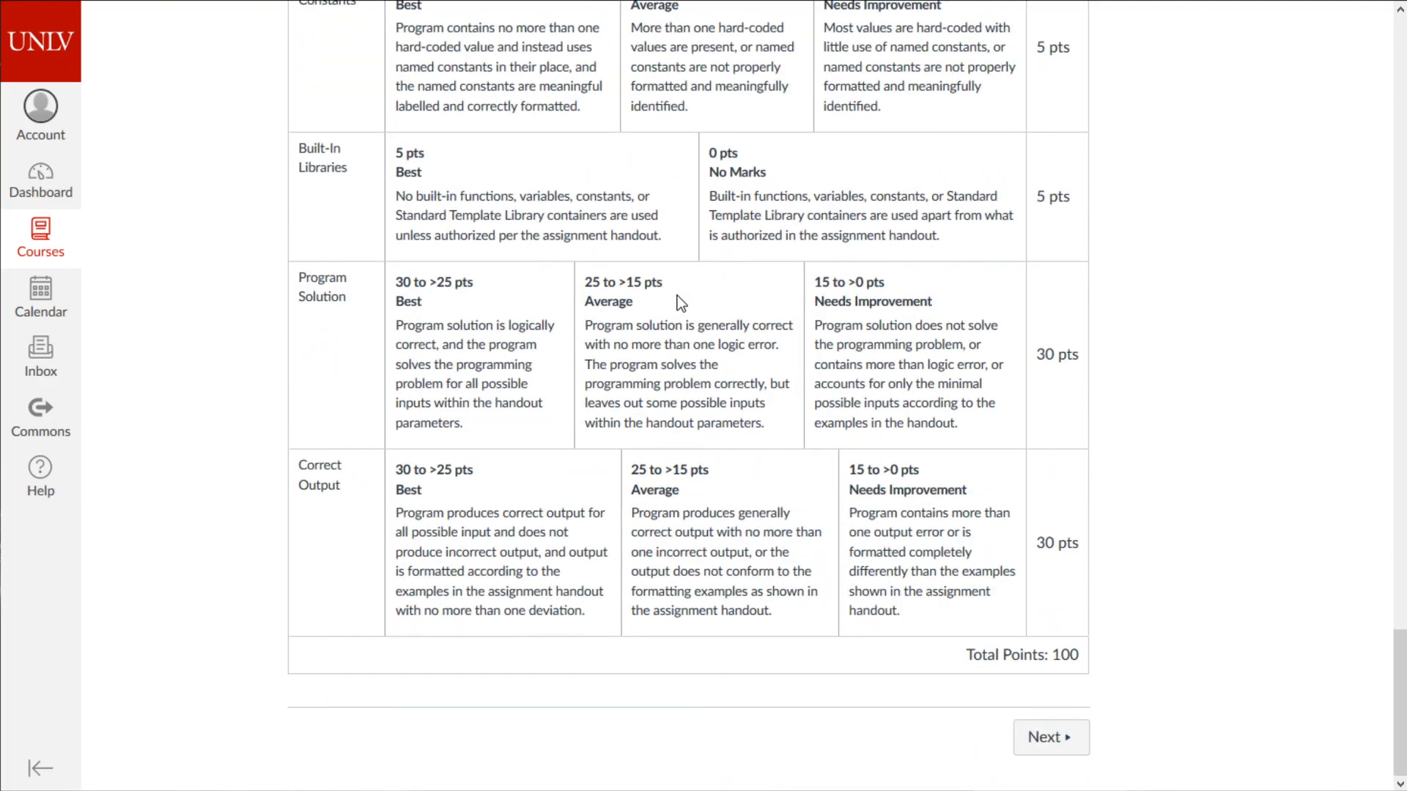
pyautogui.scroll(15, 809, 360)
pyautogui.scroll(-6, 809, 360)
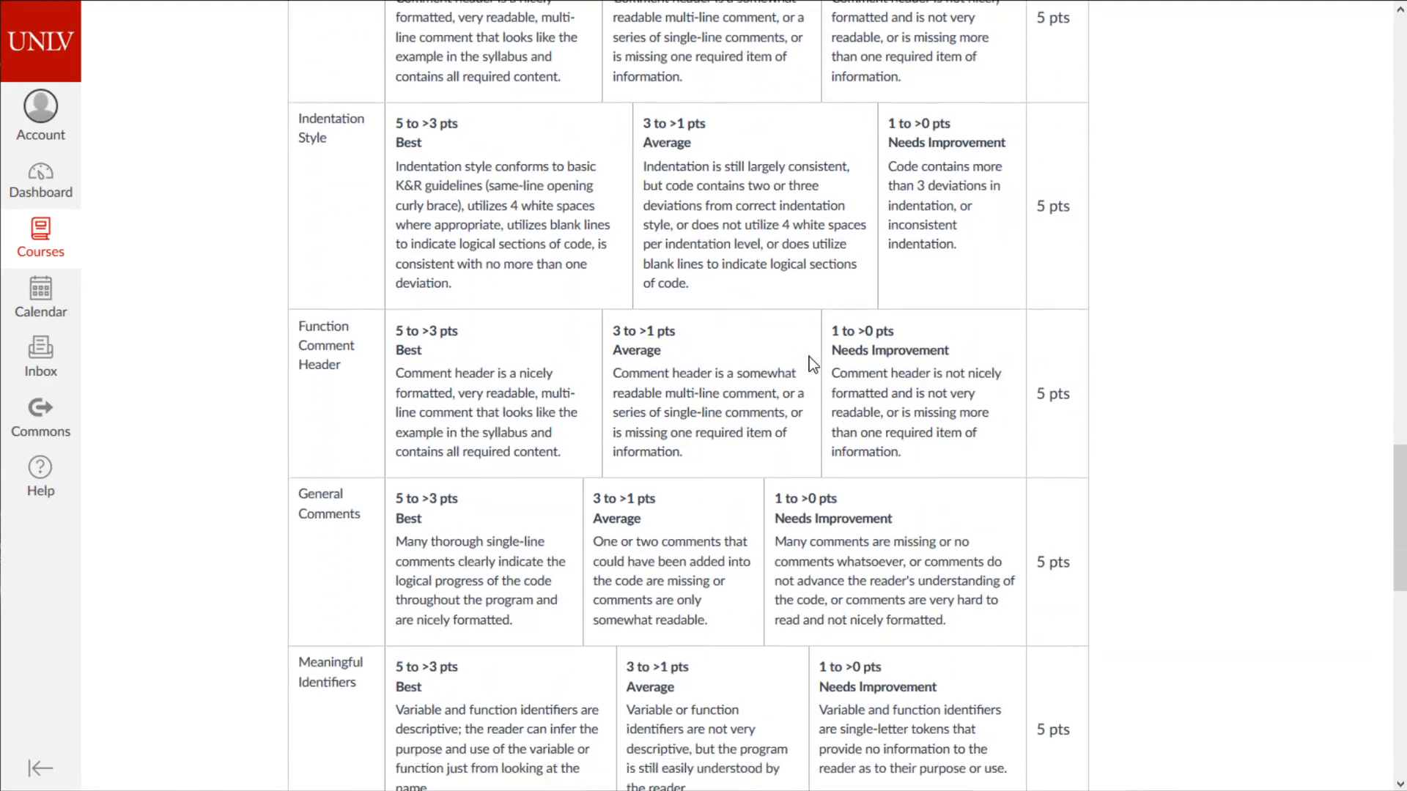
pyautogui.scroll(-3, 806, 367)
pyautogui.moveTo(328, 369); pyautogui.dragTo(415, 358)
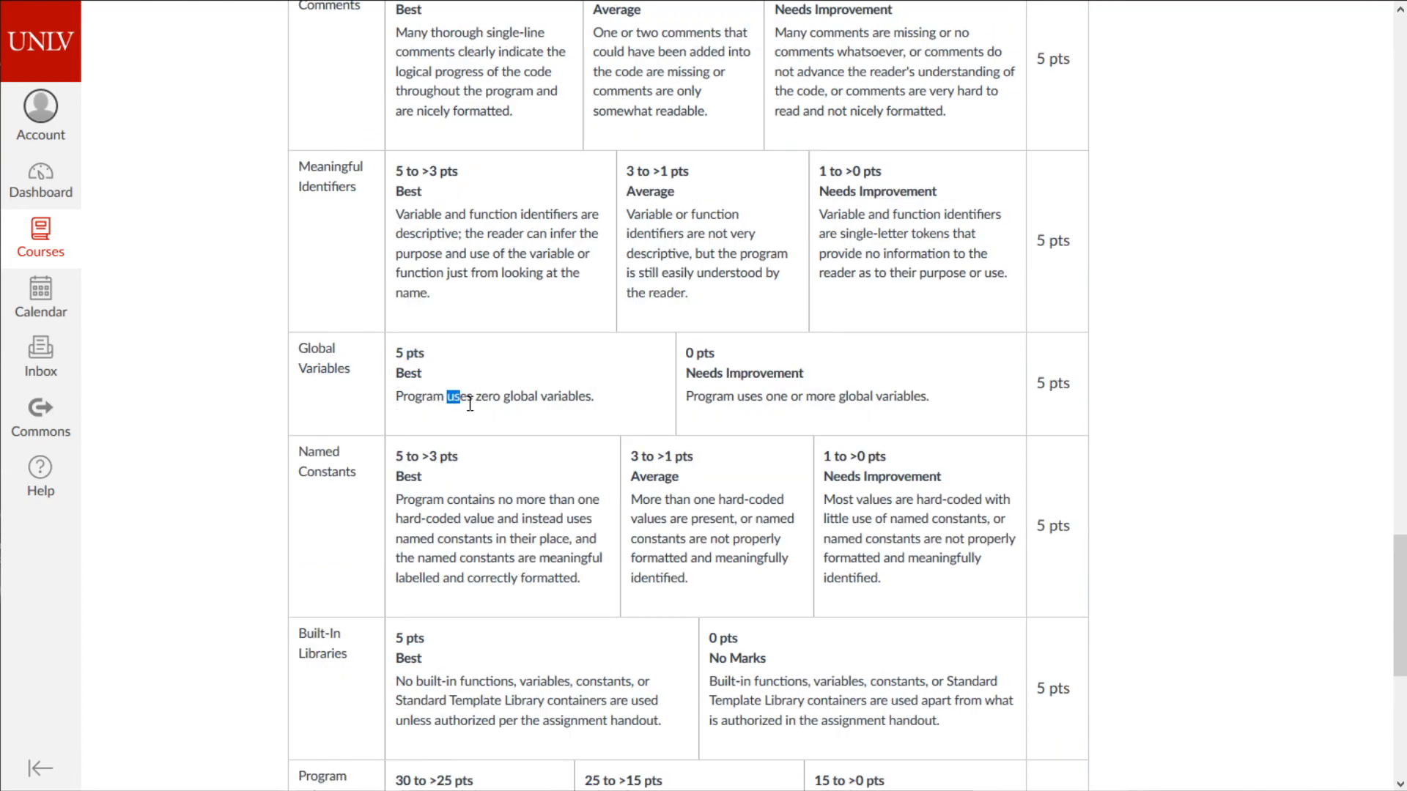
pyautogui.moveTo(463, 403); pyautogui.dragTo(576, 396)
pyautogui.moveTo(755, 397); pyautogui.dragTo(973, 409)
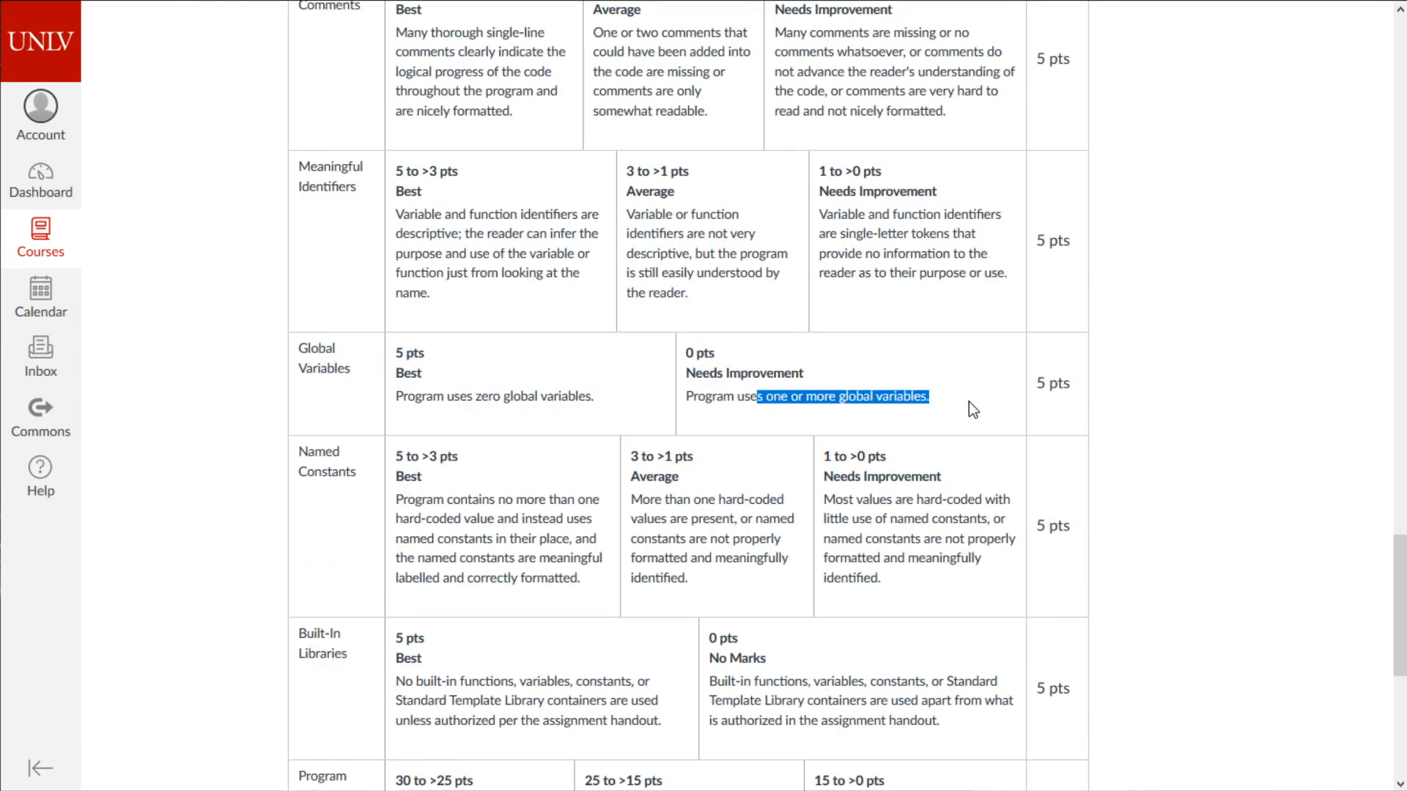
pyautogui.click(1159, 403)
pyautogui.scroll(-2, 1085, 403)
pyautogui.scroll(3, 1045, 411)
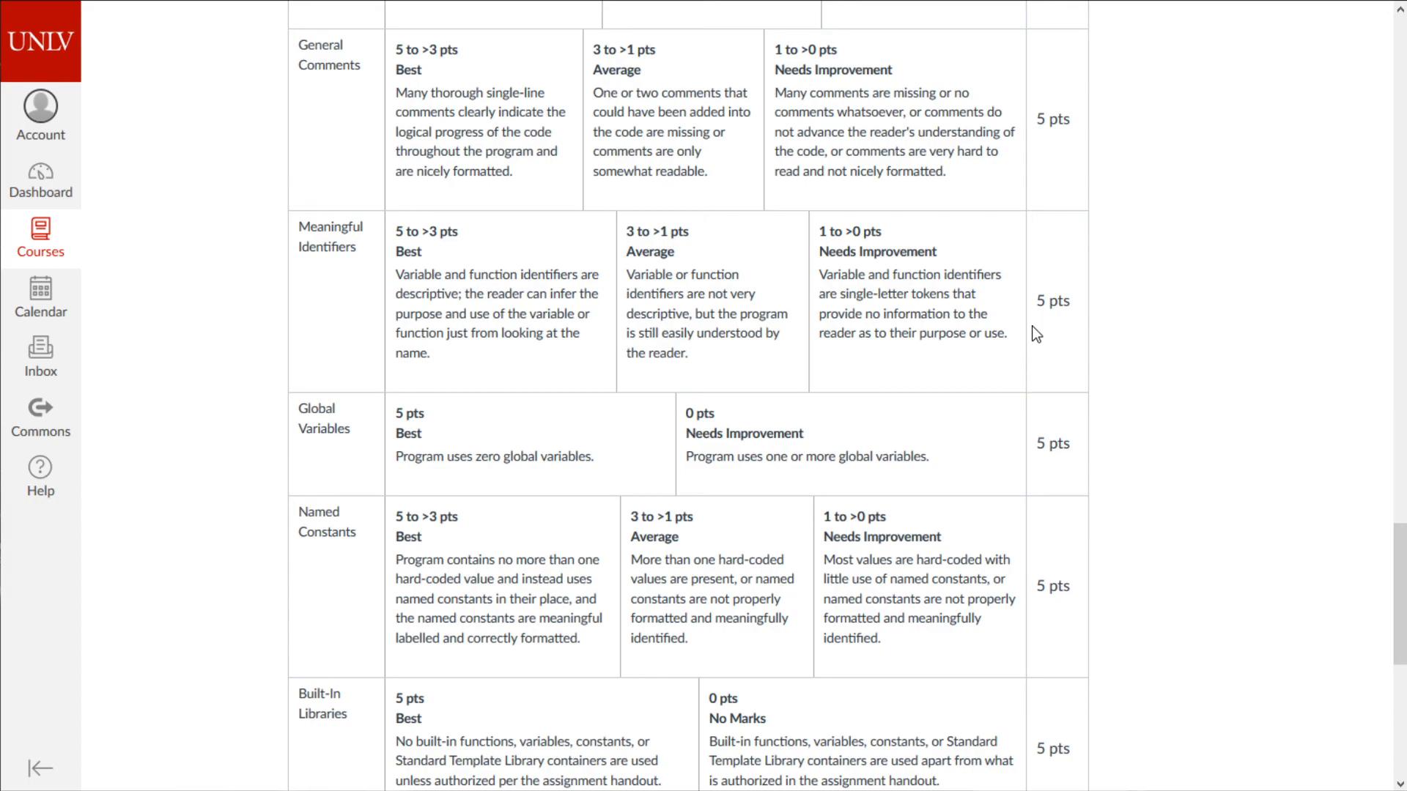
pyautogui.scroll(15, 1031, 327)
pyautogui.scroll(3, 1033, 315)
pyautogui.scroll(-20, 1020, 355)
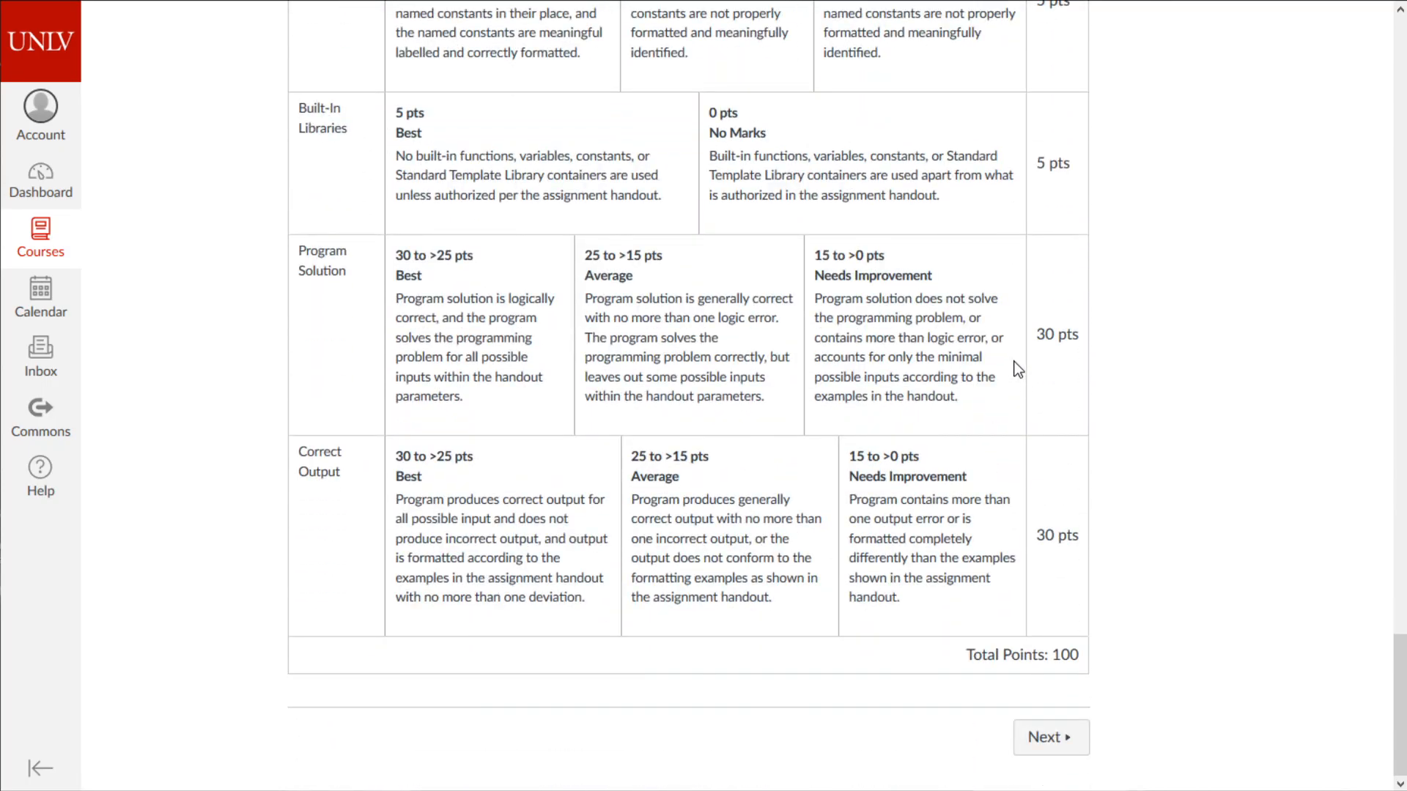
pyautogui.scroll(20, 1018, 369)
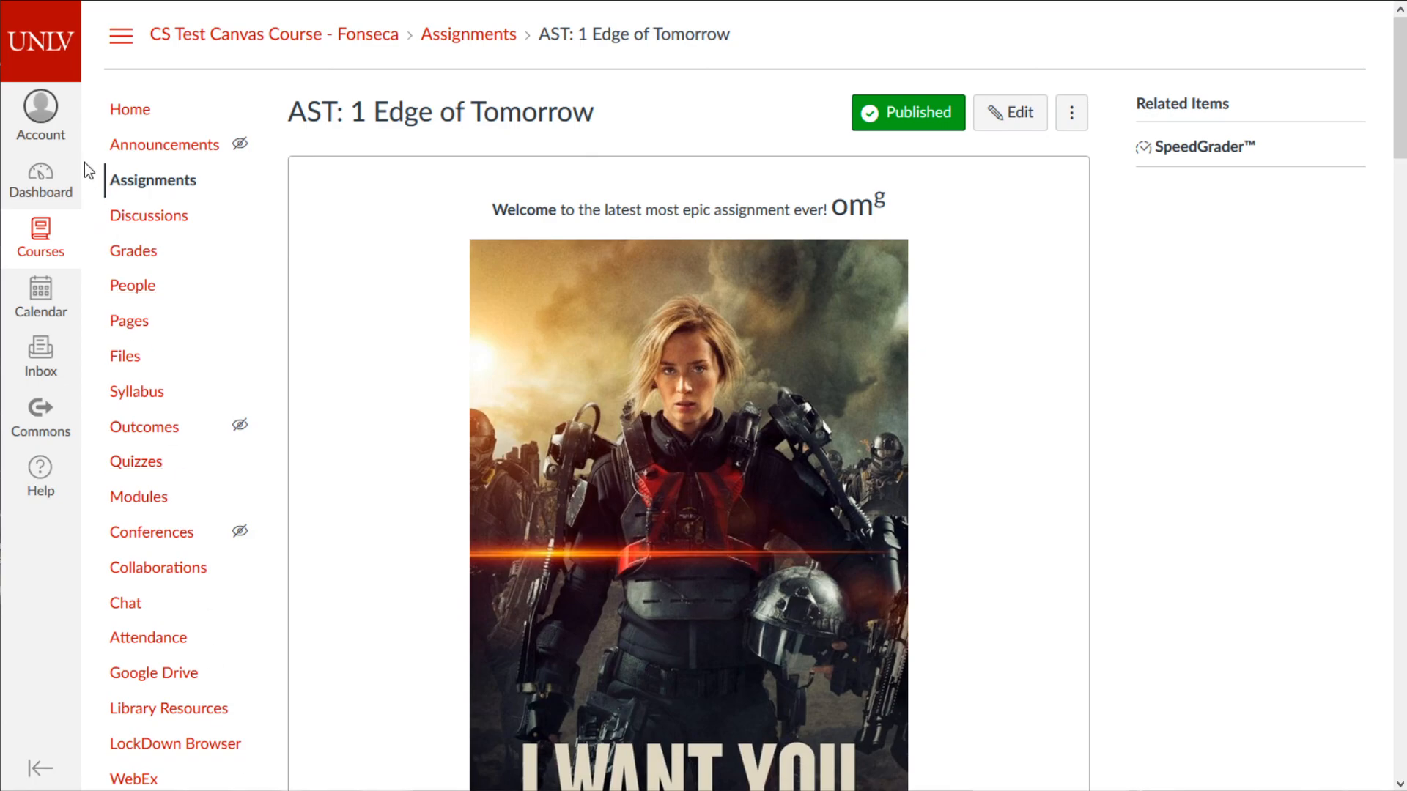
pyautogui.click(129, 107)
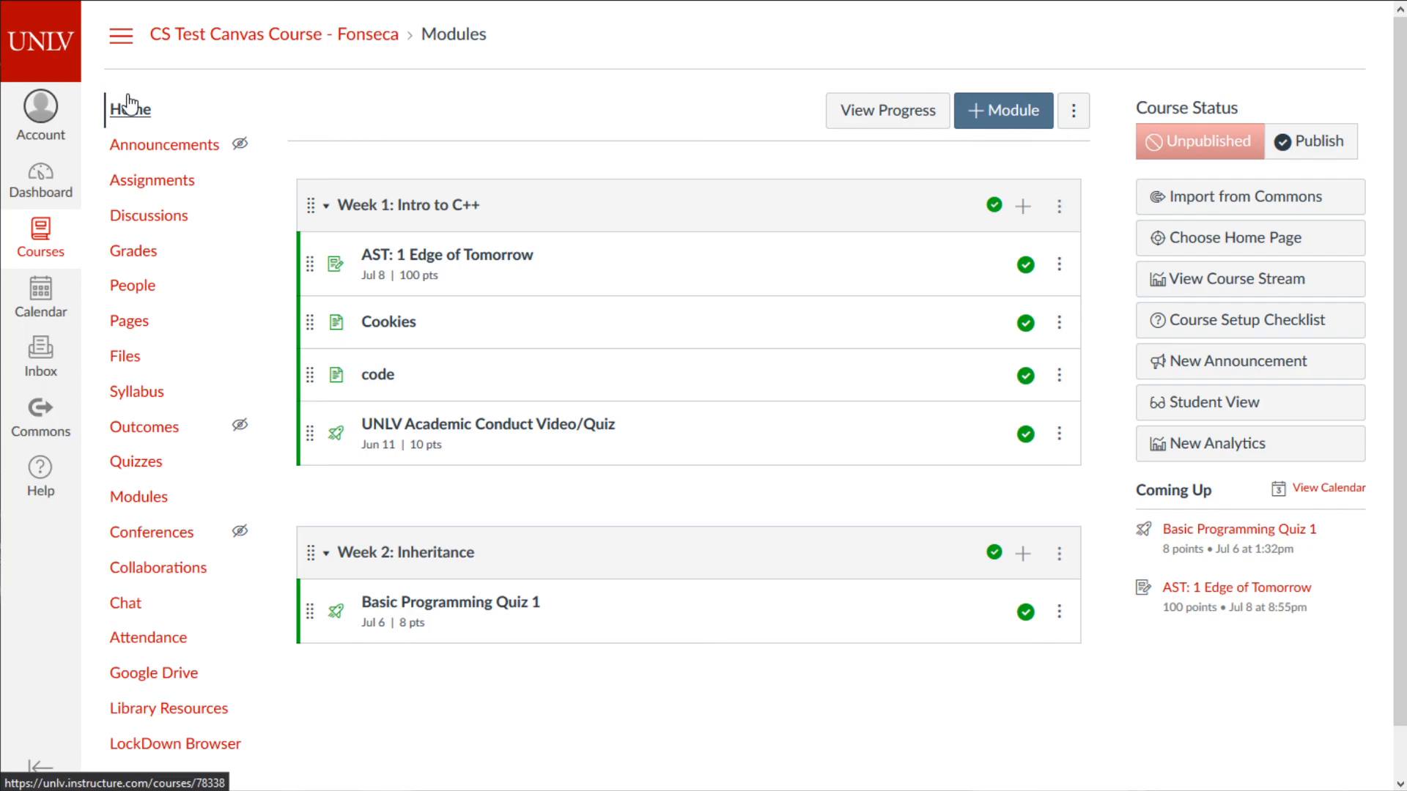
pyautogui.click(15, 104)
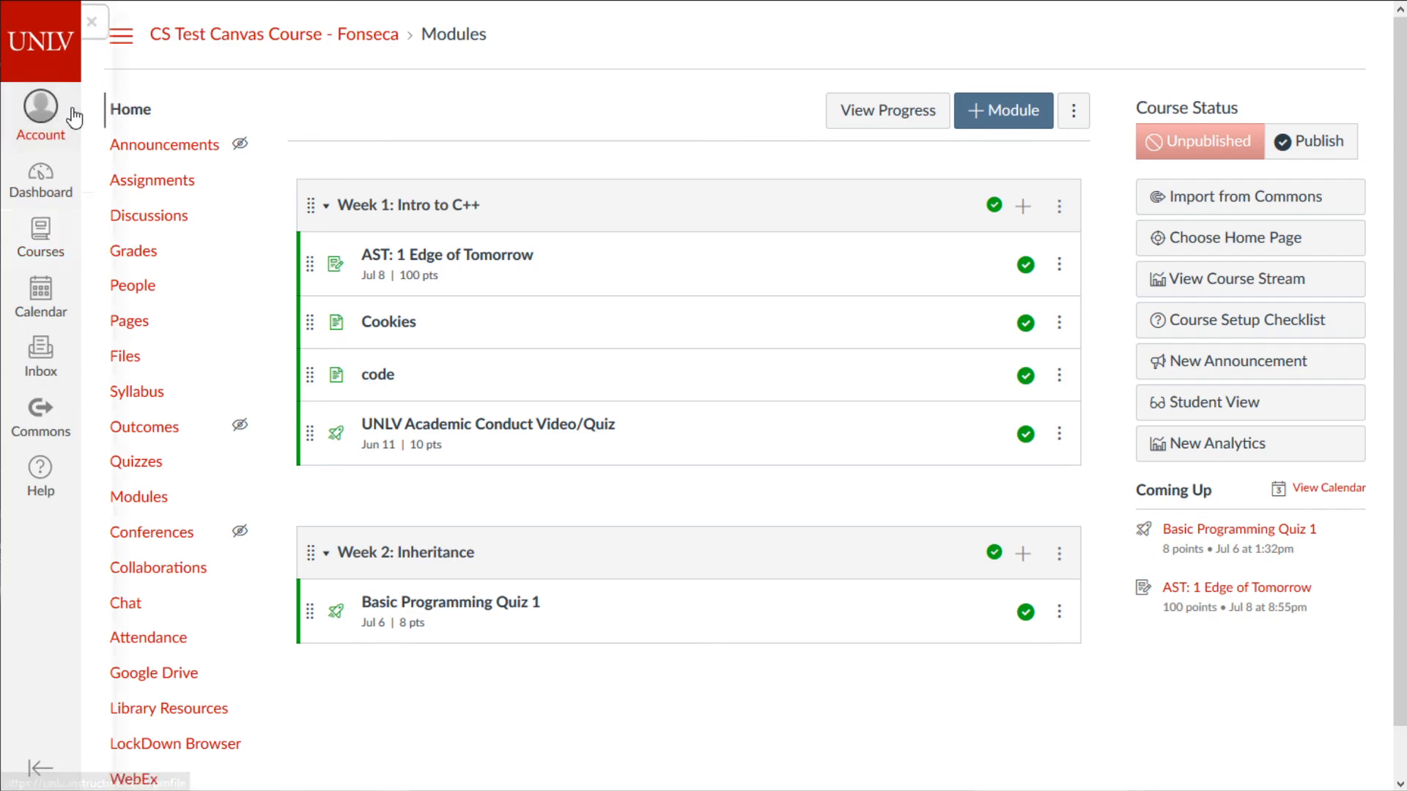
pyautogui.click(40, 183)
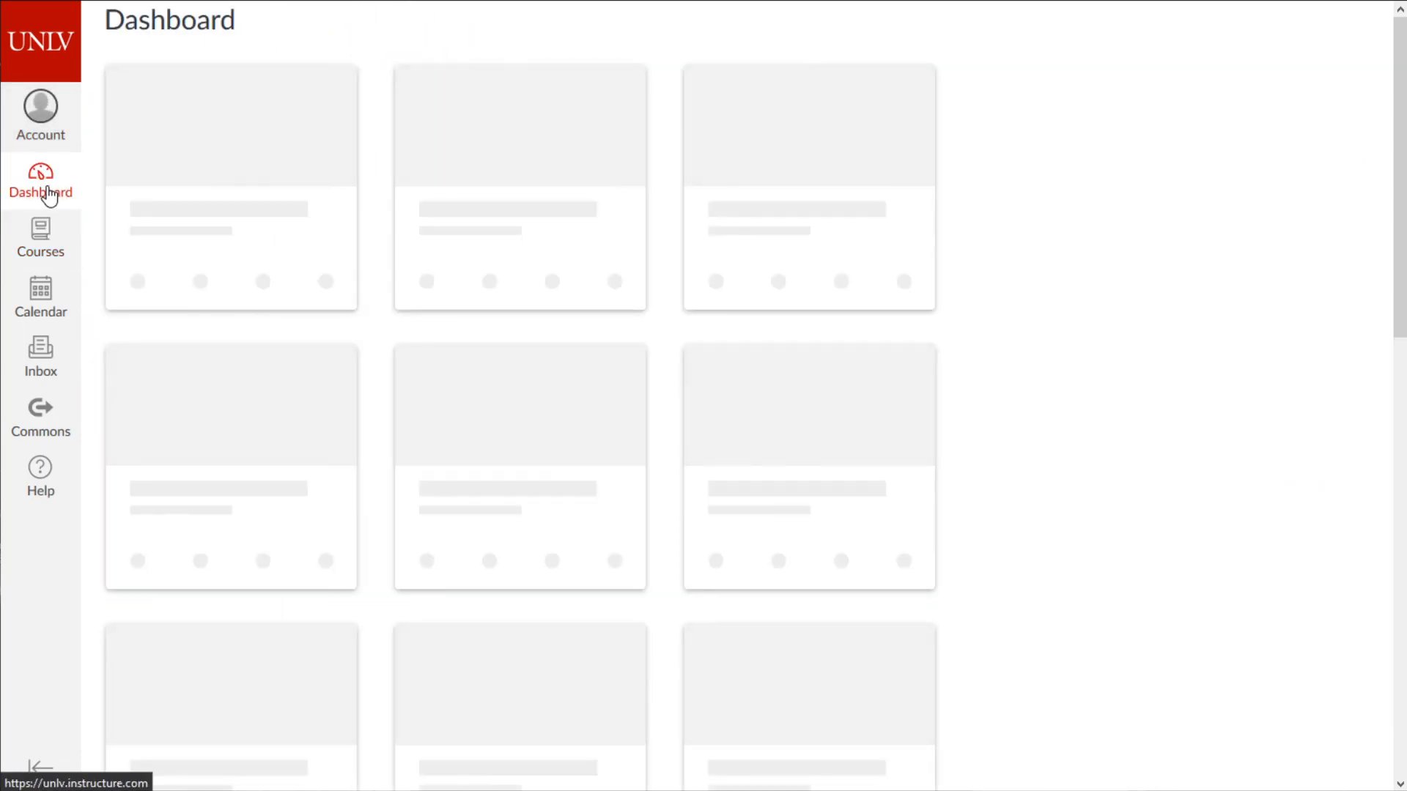
pyautogui.scroll(-10, 480, 320)
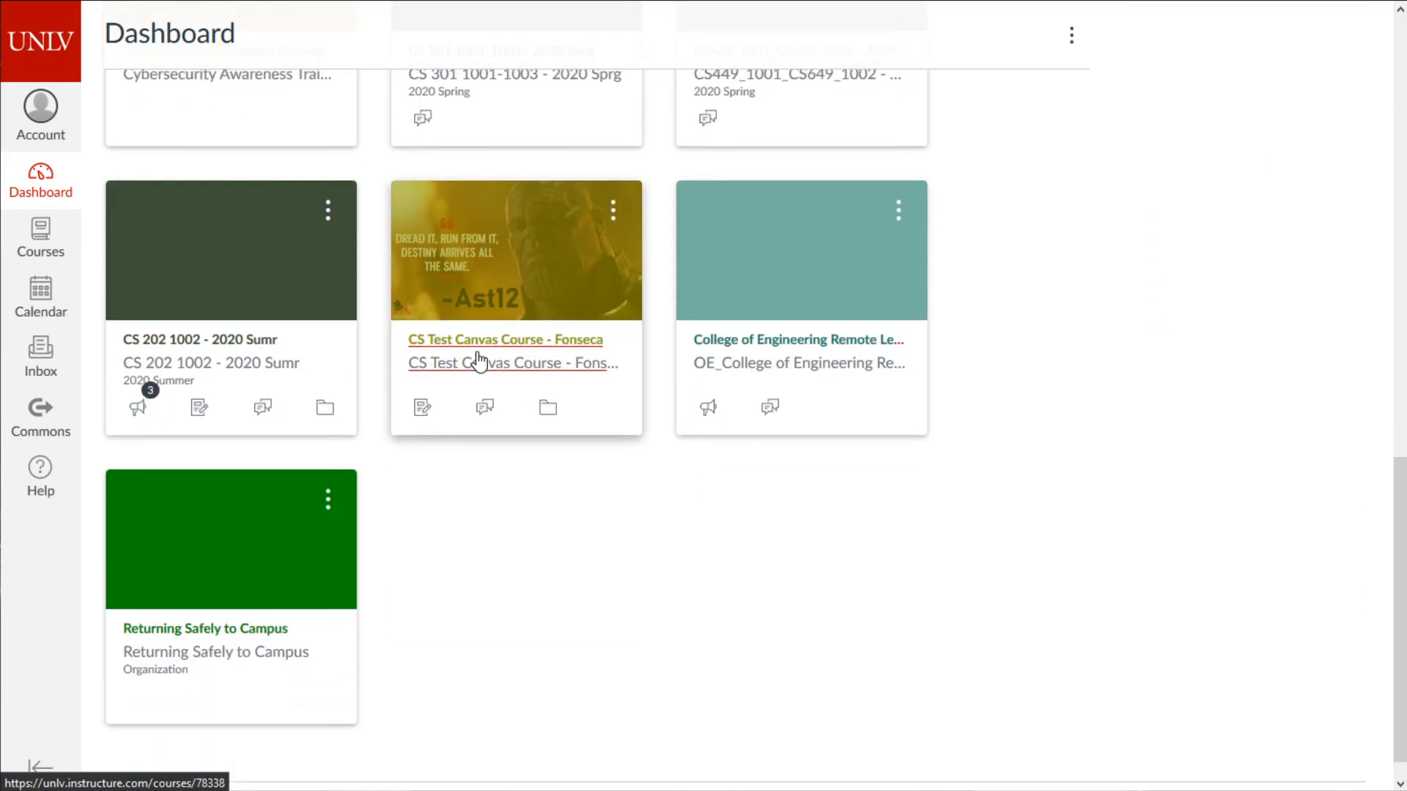
pyautogui.scroll(10, 477, 361)
pyautogui.scroll(3, 478, 362)
pyautogui.scroll(-12, 477, 350)
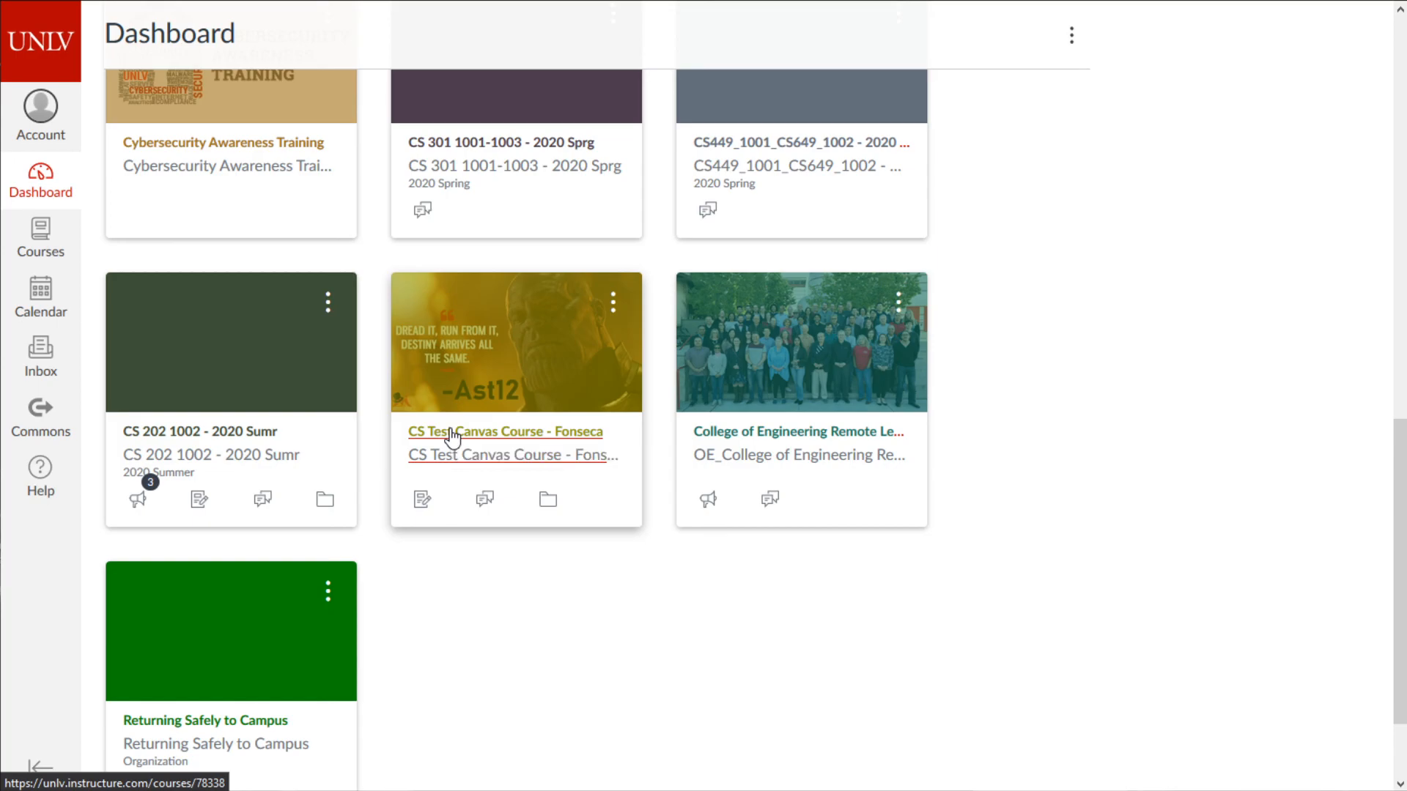
pyautogui.click(451, 432)
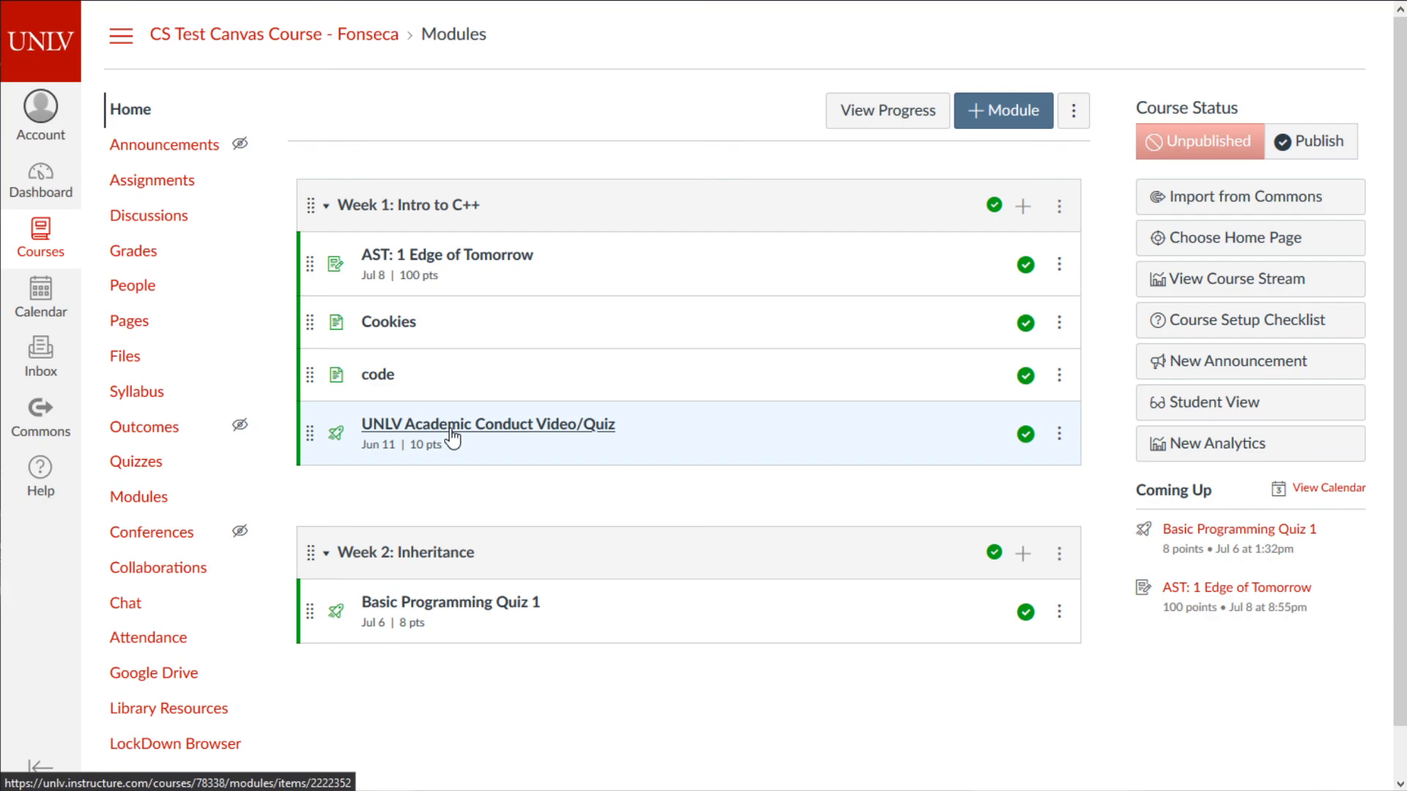
# - Publish the course, keeping Basic Programming Quiz 1 published after an accidental toggle
pyautogui.click(1299, 144)
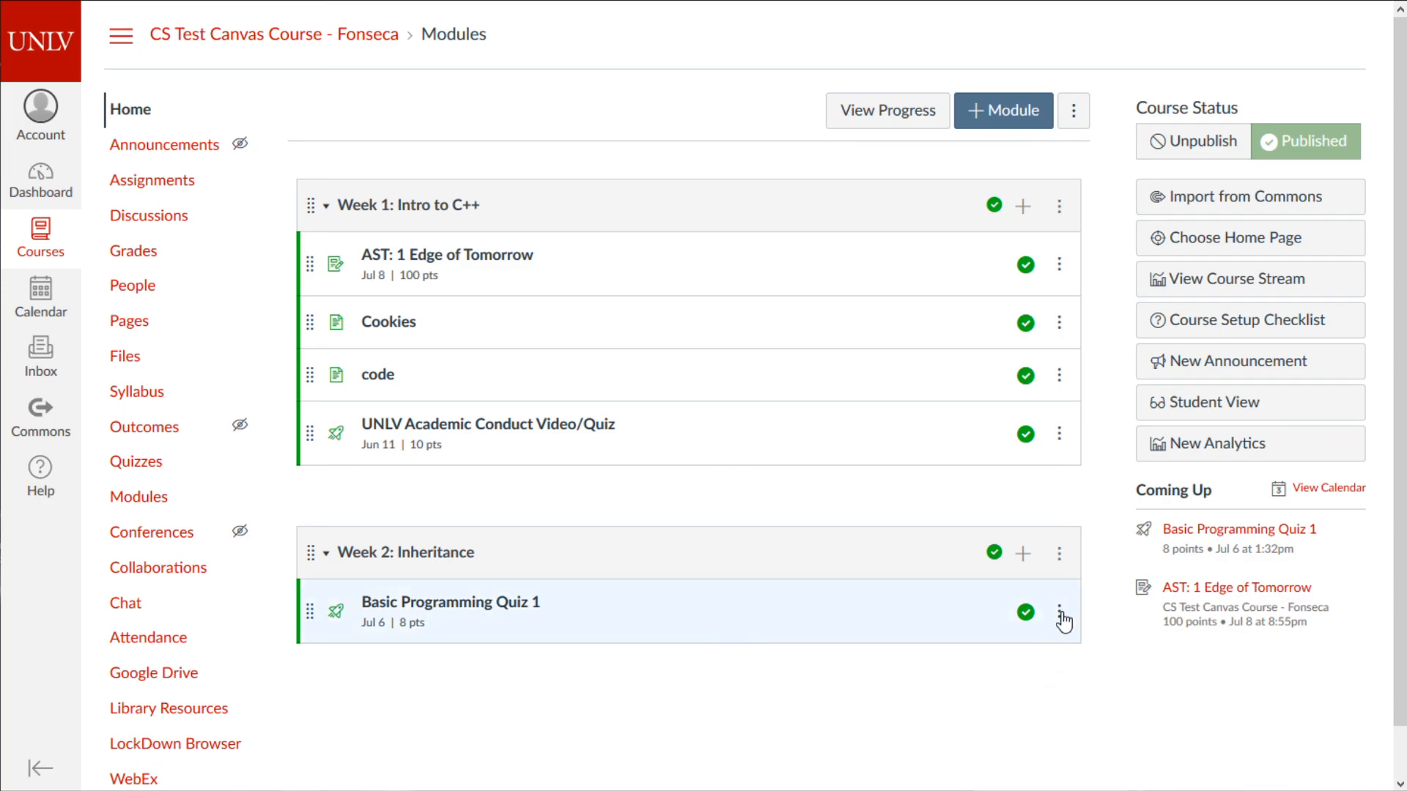
pyautogui.click(1026, 612)
pyautogui.click(1213, 142)
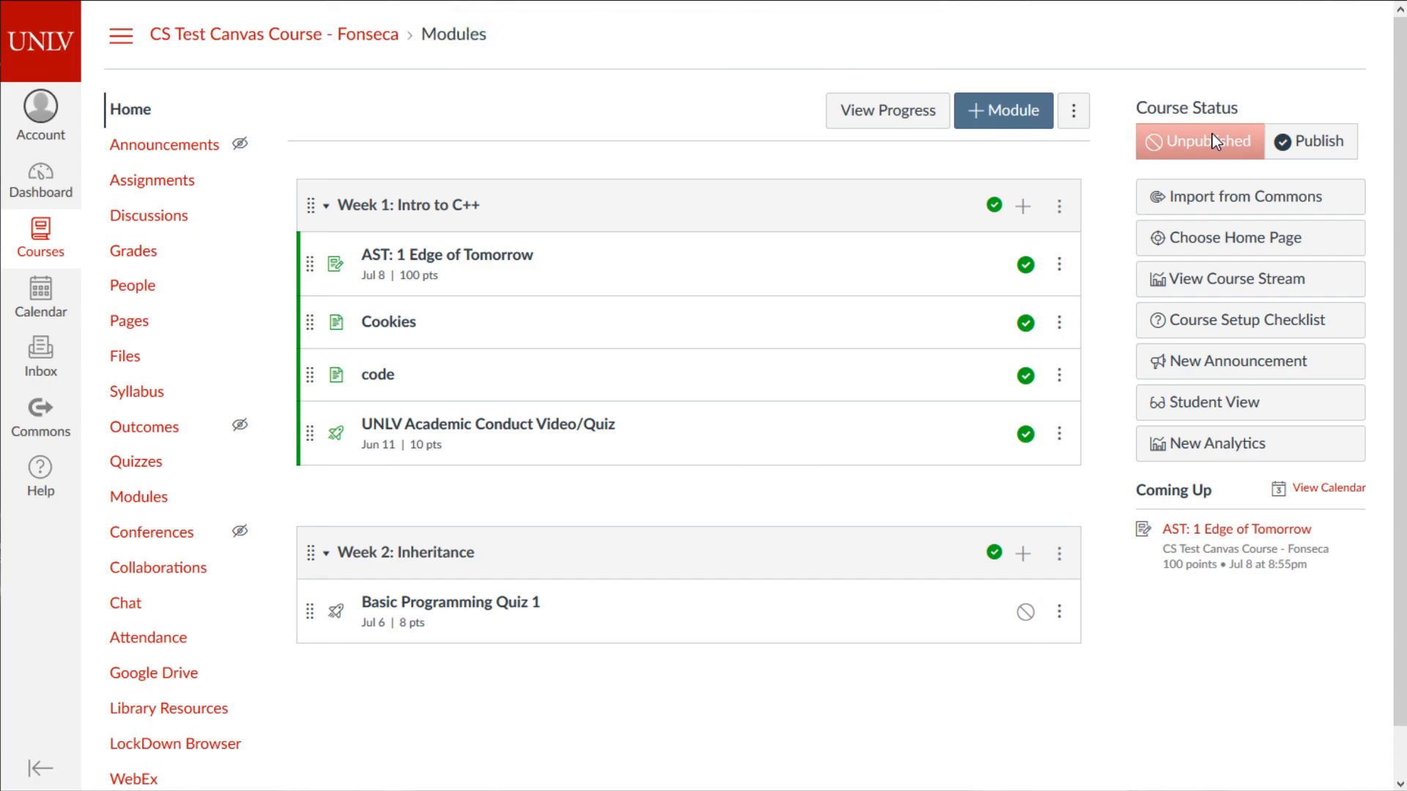
pyautogui.click(1321, 141)
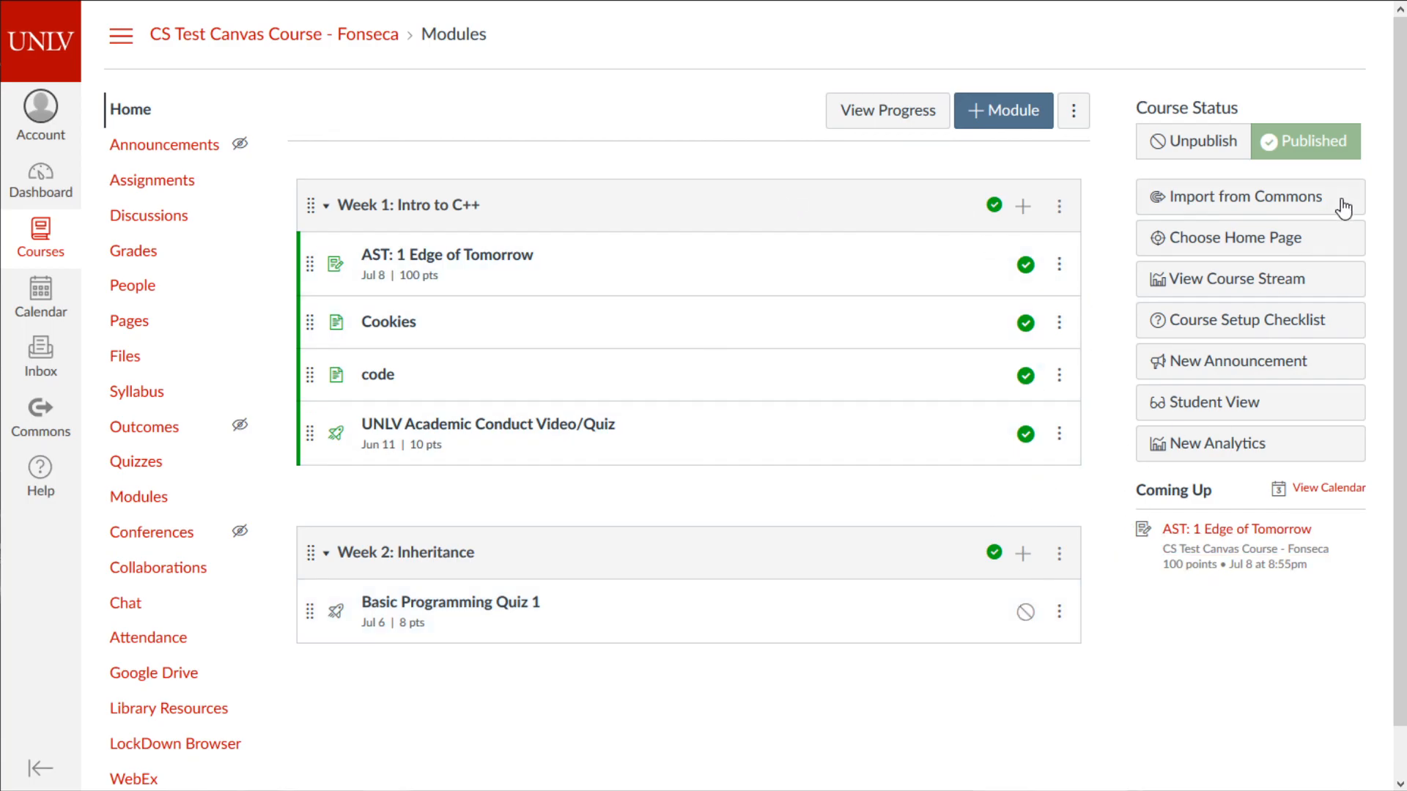
pyautogui.click(1026, 612)
# - Clear the accidental date text selection and bring another browser window over the course page
pyautogui.scroll(-1, 750, 666)
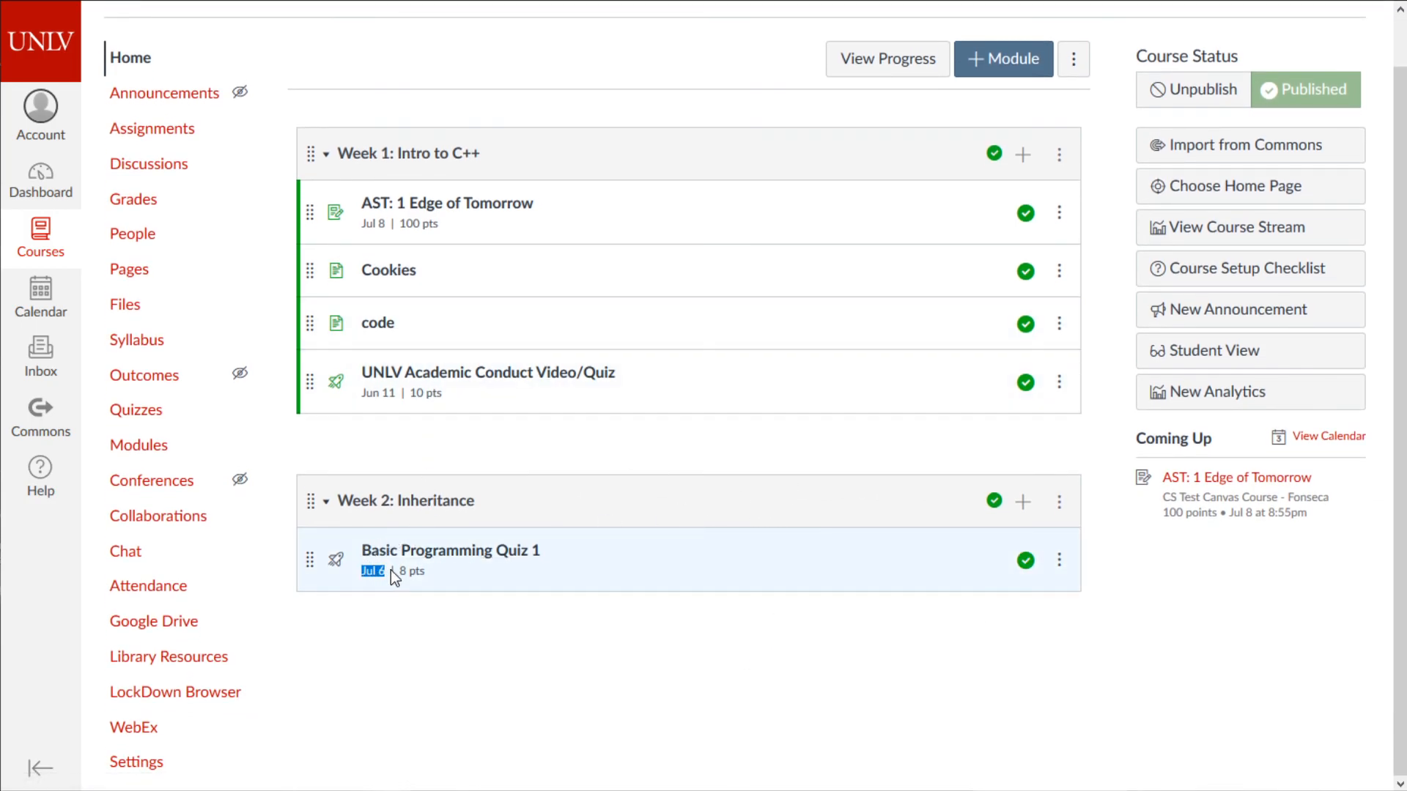
pyautogui.click(1162, 579)
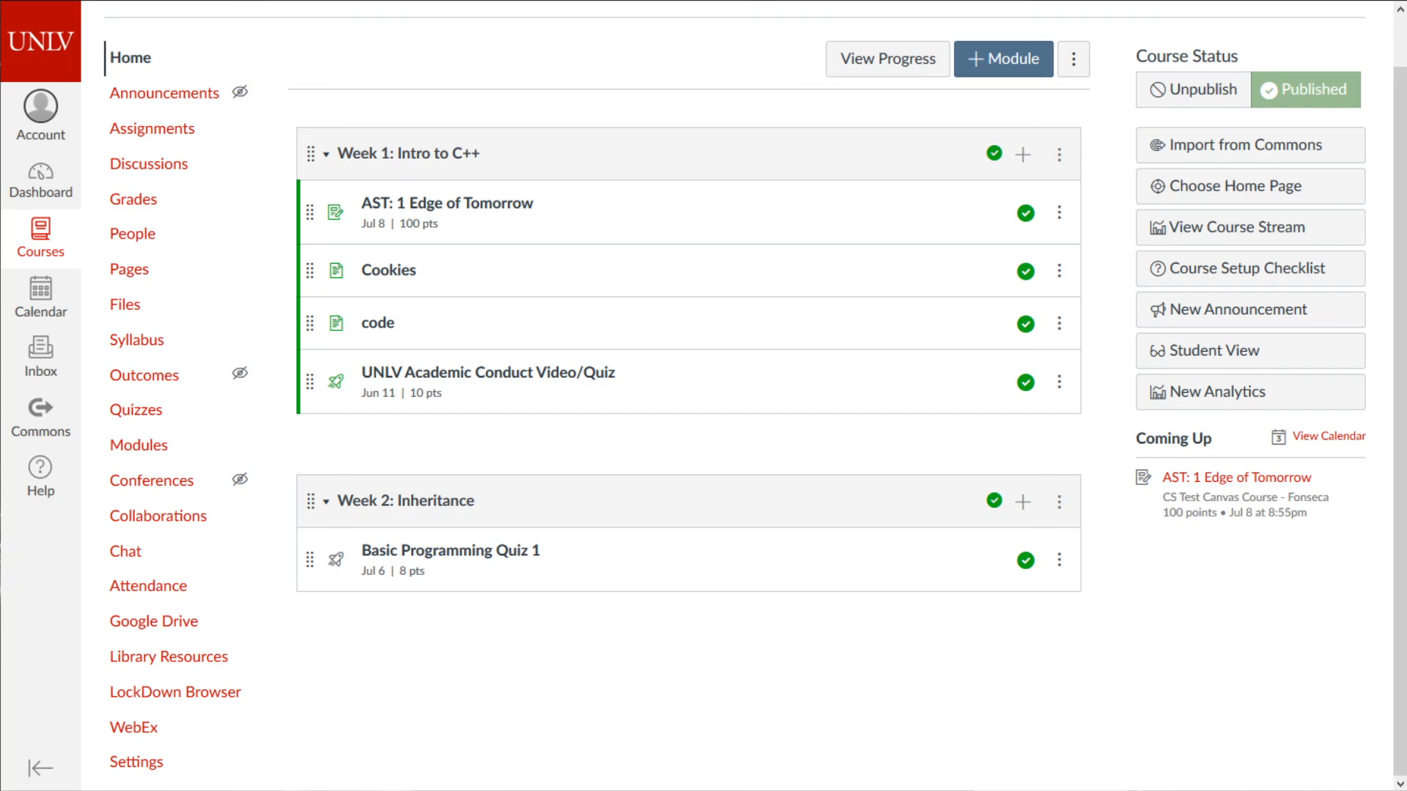
pyautogui.moveTo(0, 44); pyautogui.dragTo(6, 0)
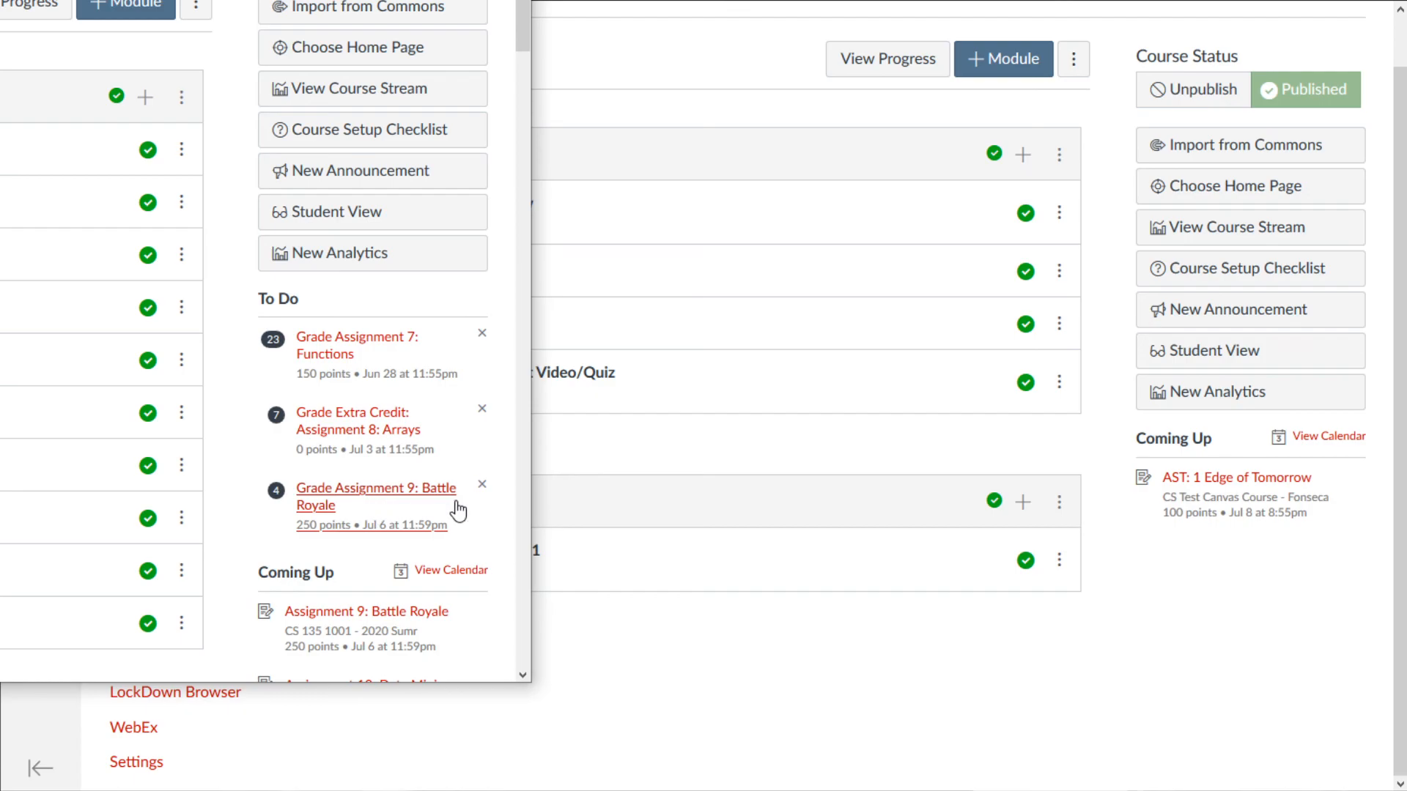
pyautogui.scroll(-2, 437, 509)
pyautogui.scroll(-1, 357, 452)
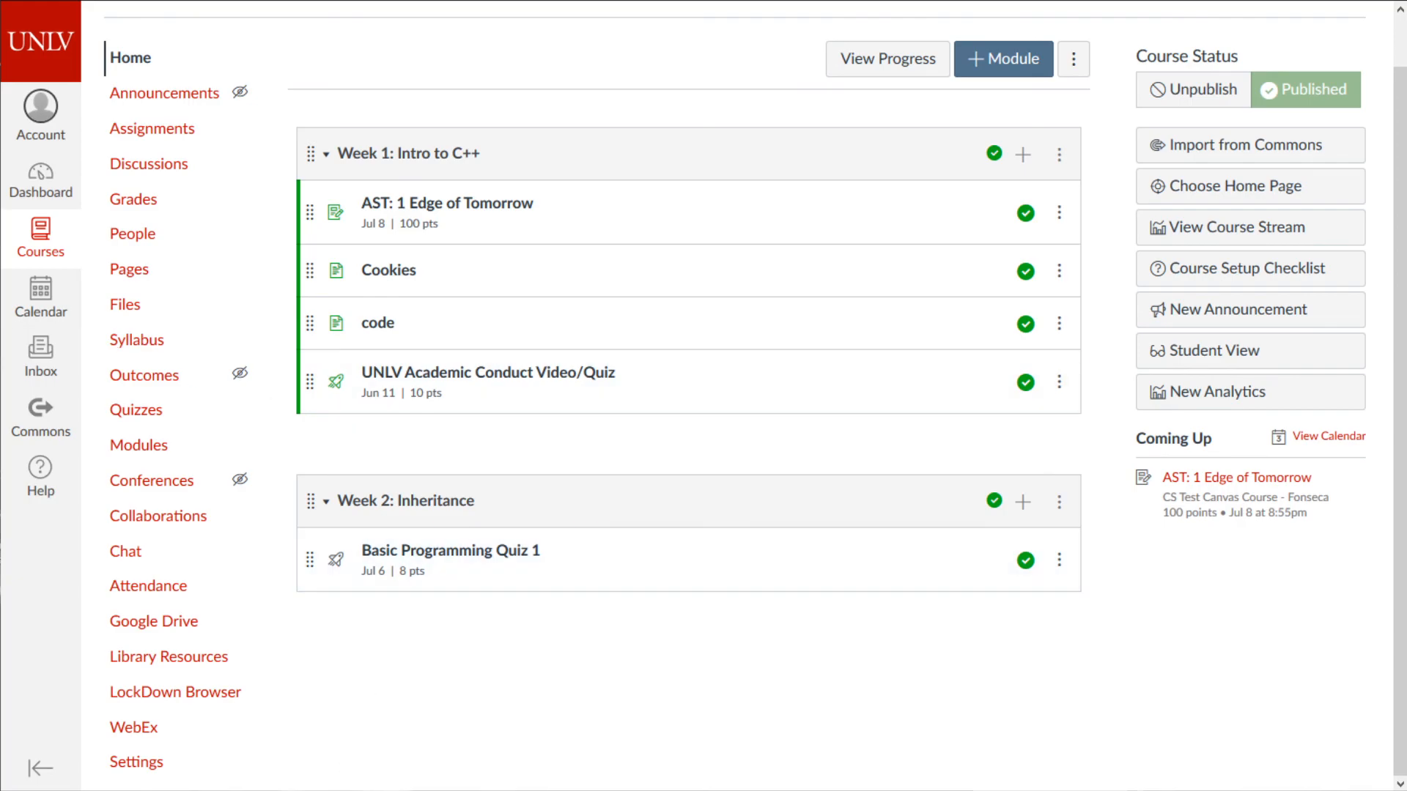
# - Close the untitled Notepad note and discard its unsaved changes
pyautogui.moveTo(410, 790); pyautogui.dragTo(279, 164)
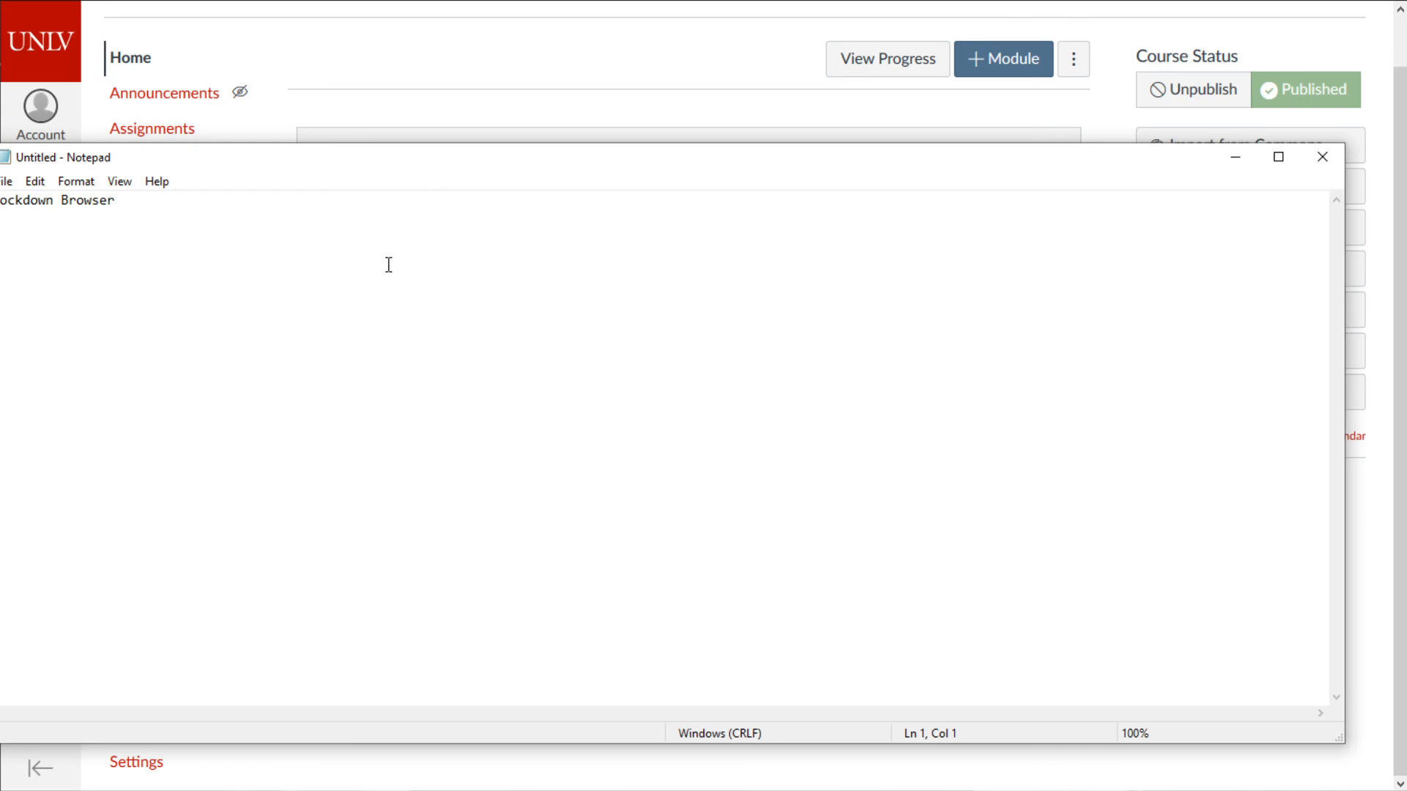
pyautogui.click(1319, 164)
pyautogui.click(945, 402)
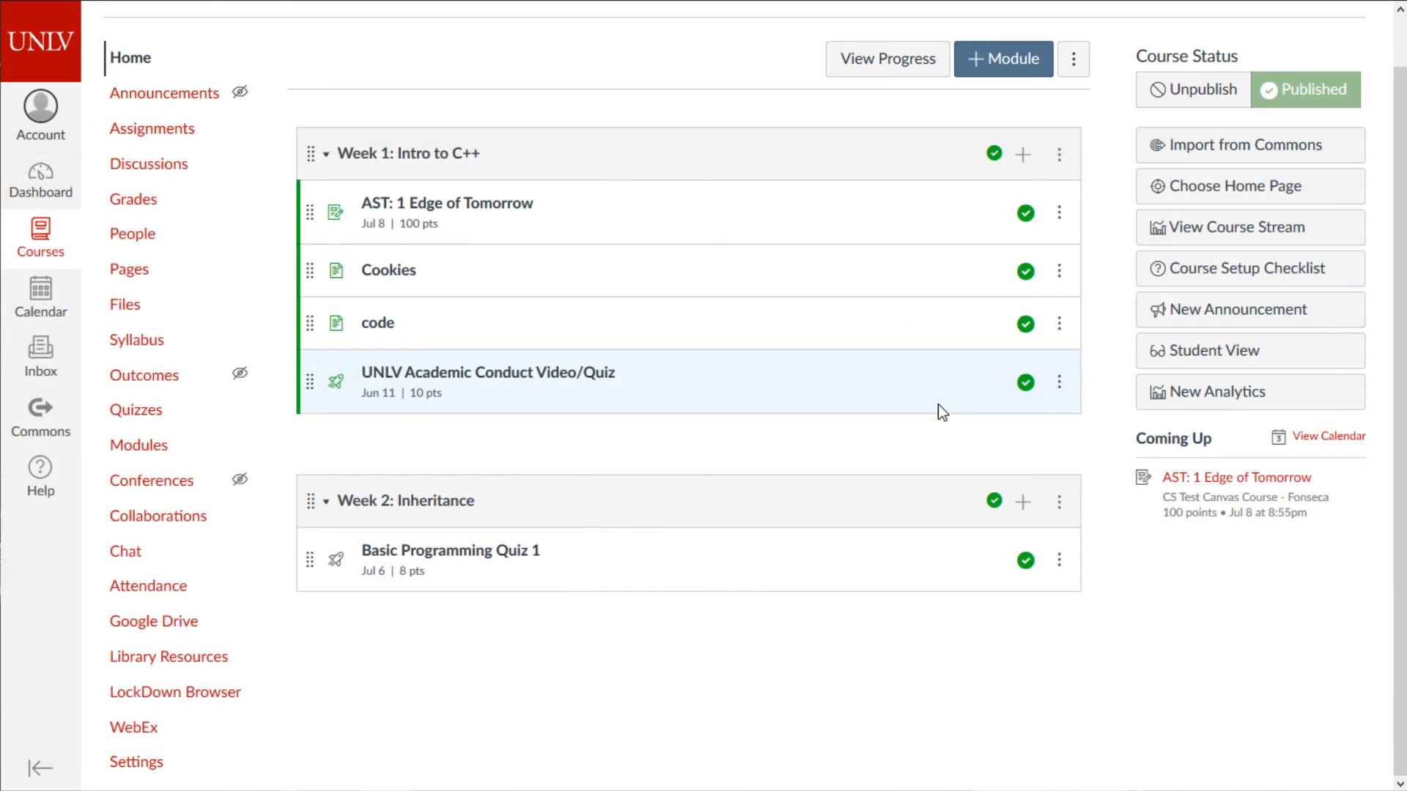
# - Open the course's LockDown Browser dashboard and show Basic Programming Quiz 1's options
pyautogui.click(185, 691)
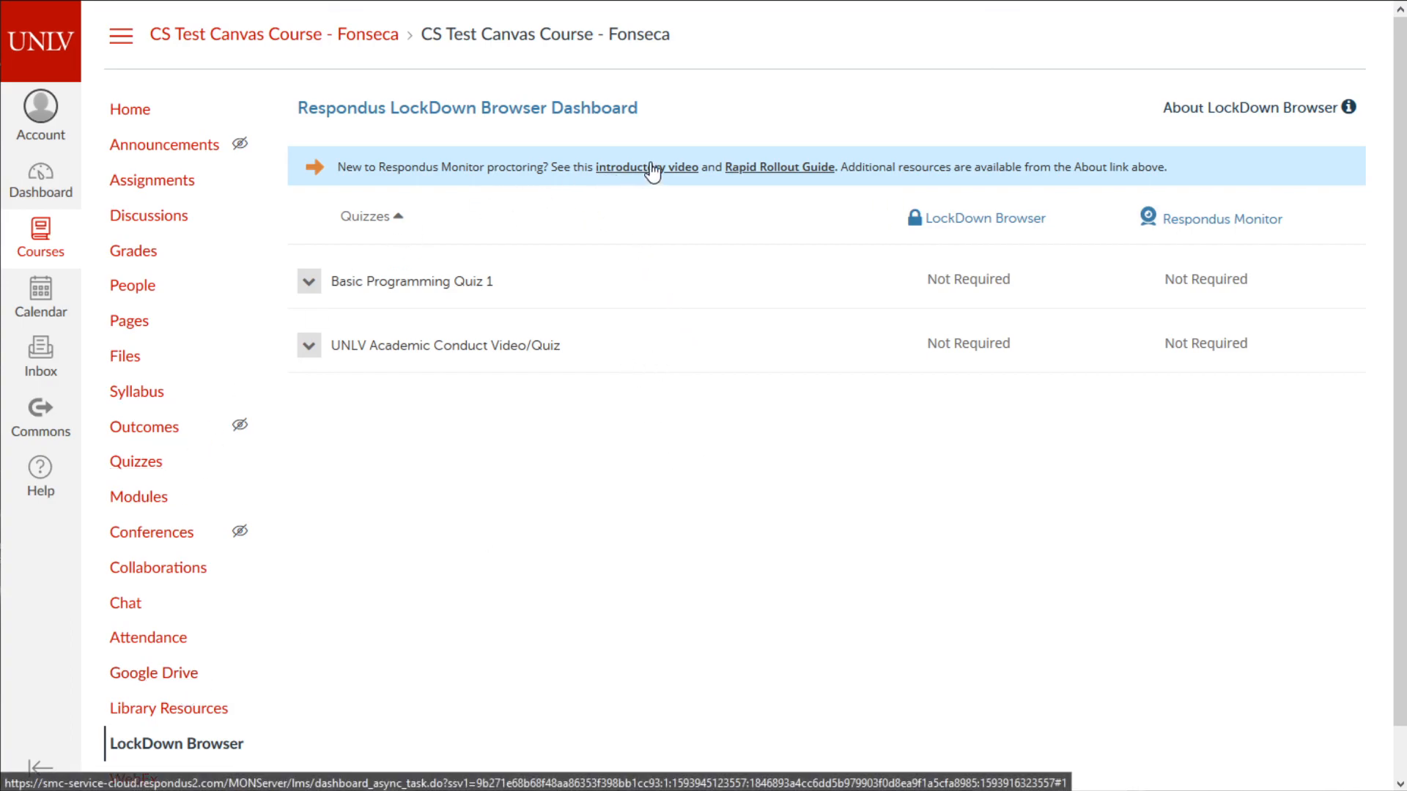
pyautogui.click(318, 285)
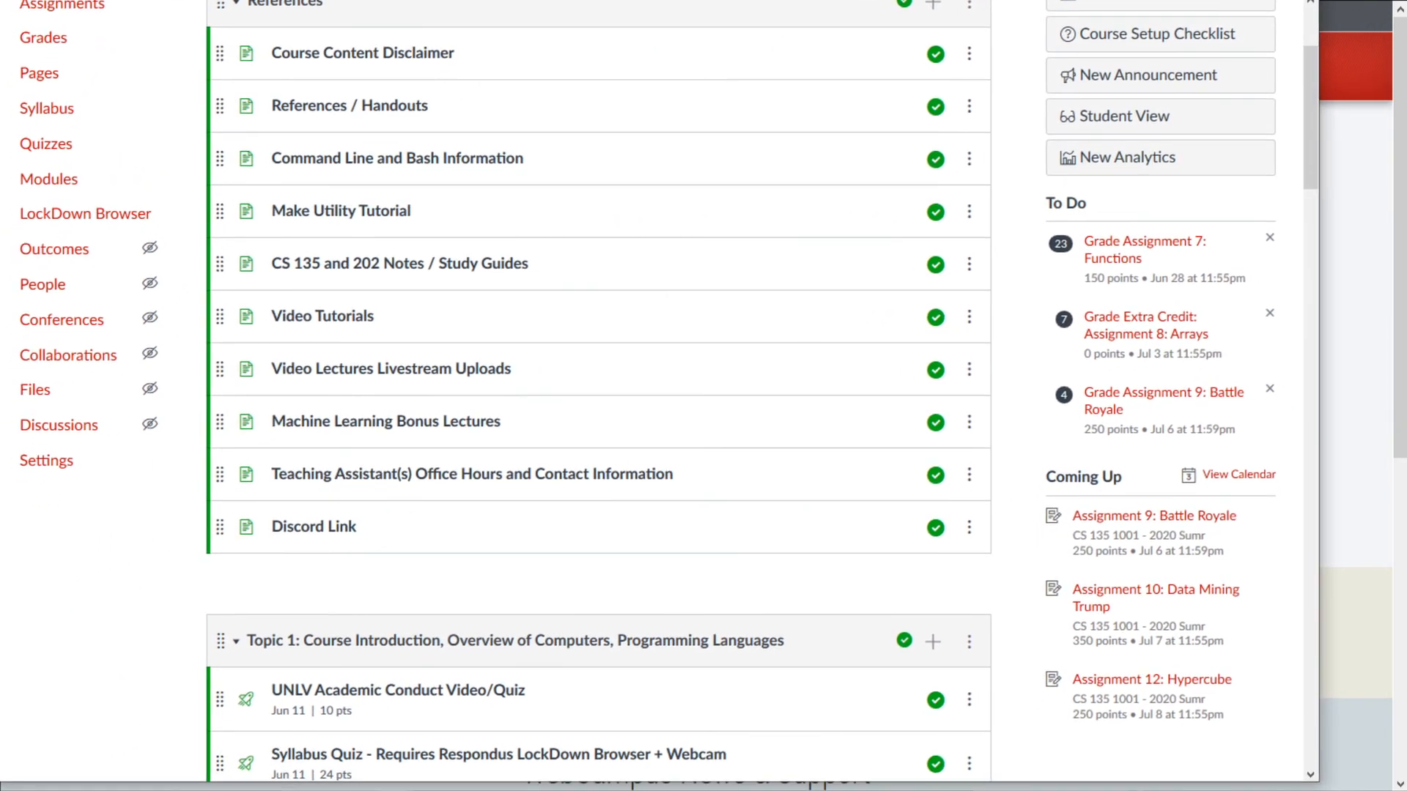
# - Look through the CS 135 Modules page and open Assignment 1: We the People
pyautogui.scroll(1, 231, 280)
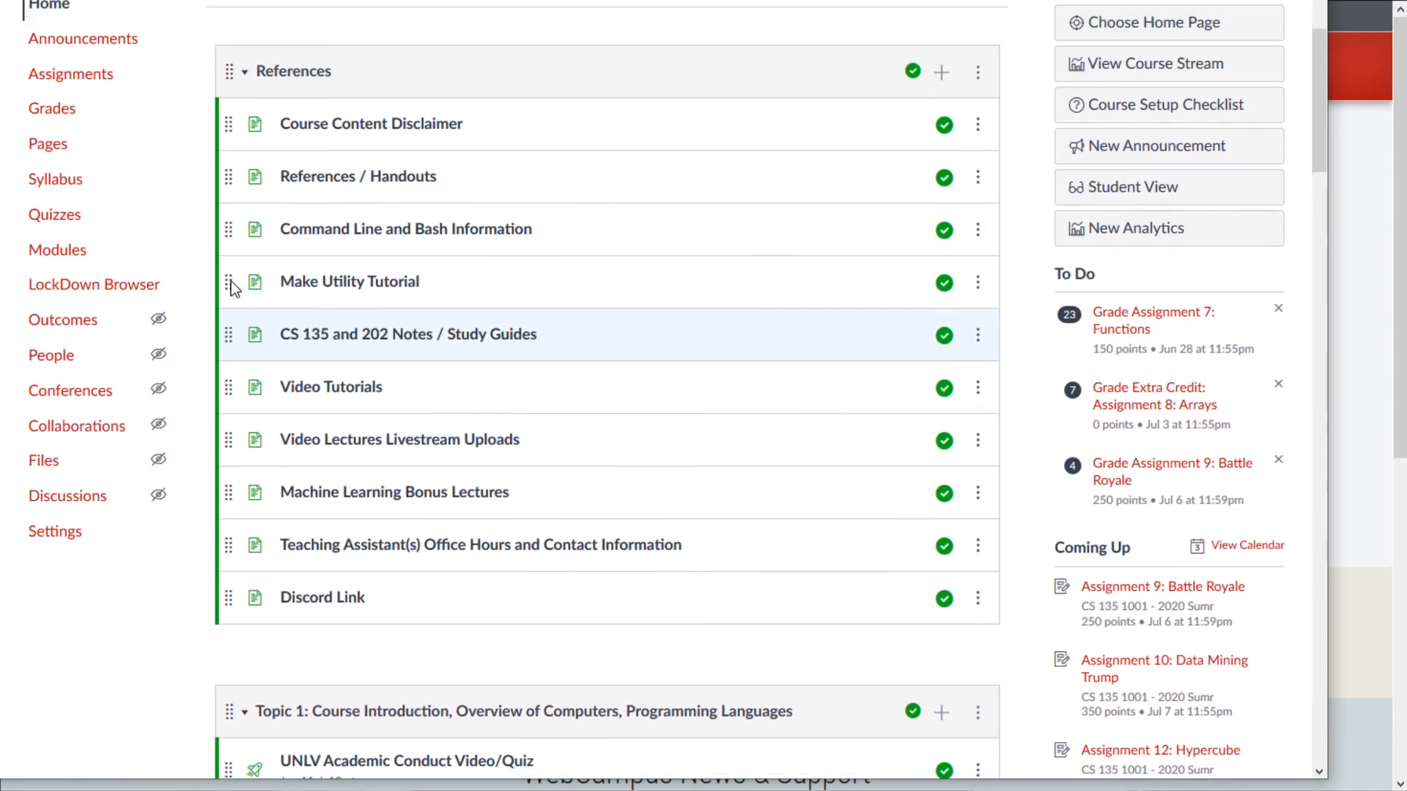
pyautogui.scroll(-3, 939, 438)
pyautogui.scroll(-15, 953, 425)
pyautogui.middleClick(1121, 587)
pyautogui.middleClick(993, 337)
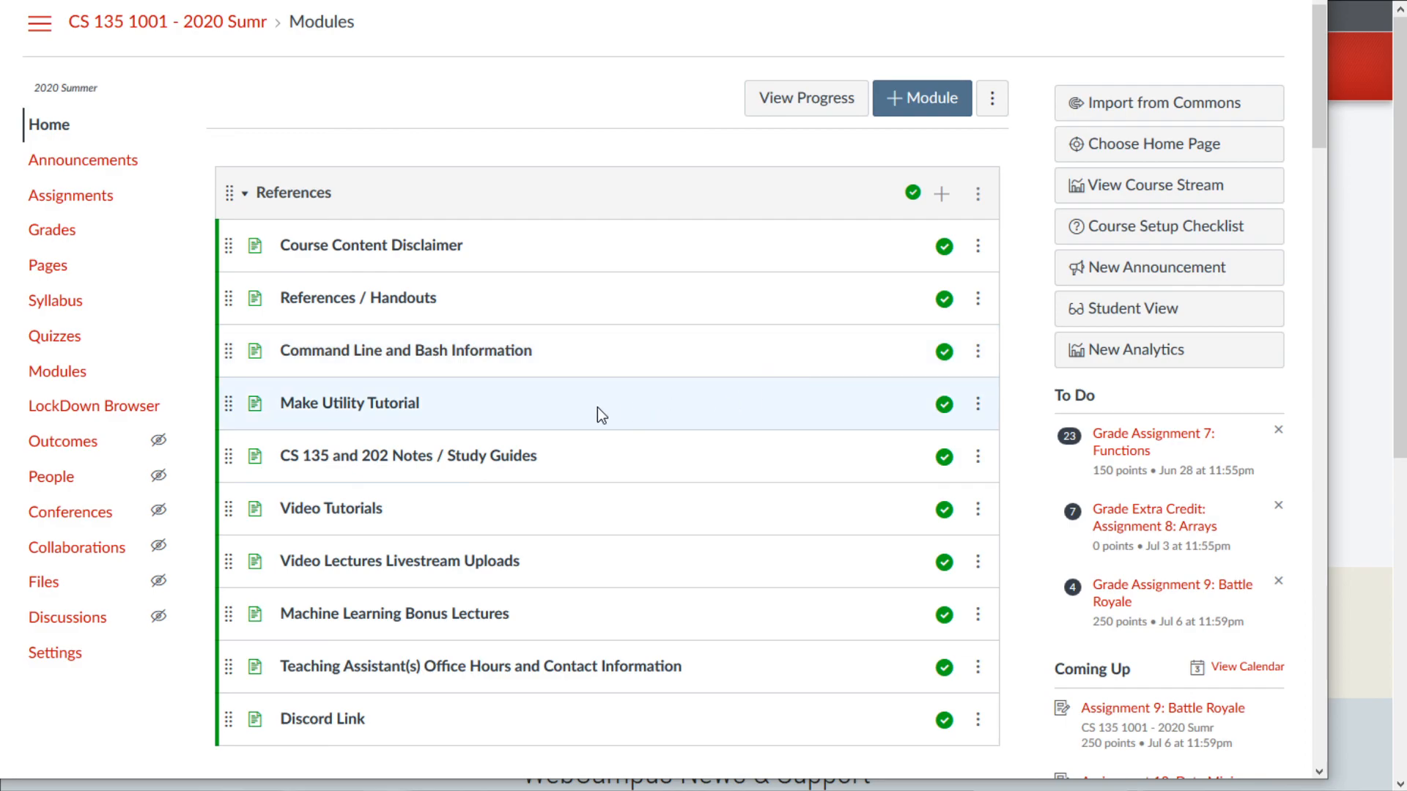
pyautogui.scroll(-1, 579, 412)
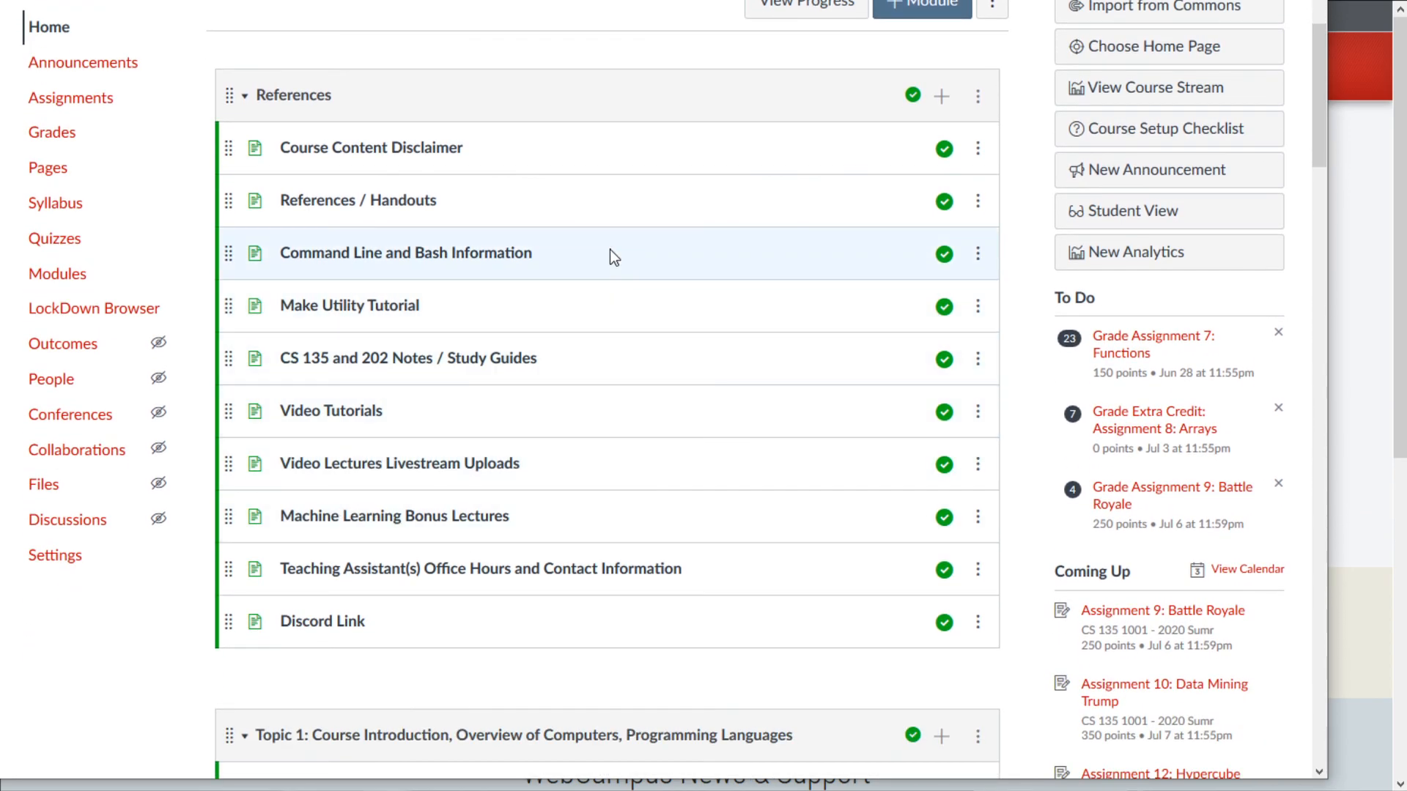
pyautogui.scroll(-5, 911, 513)
pyautogui.scroll(4, 883, 544)
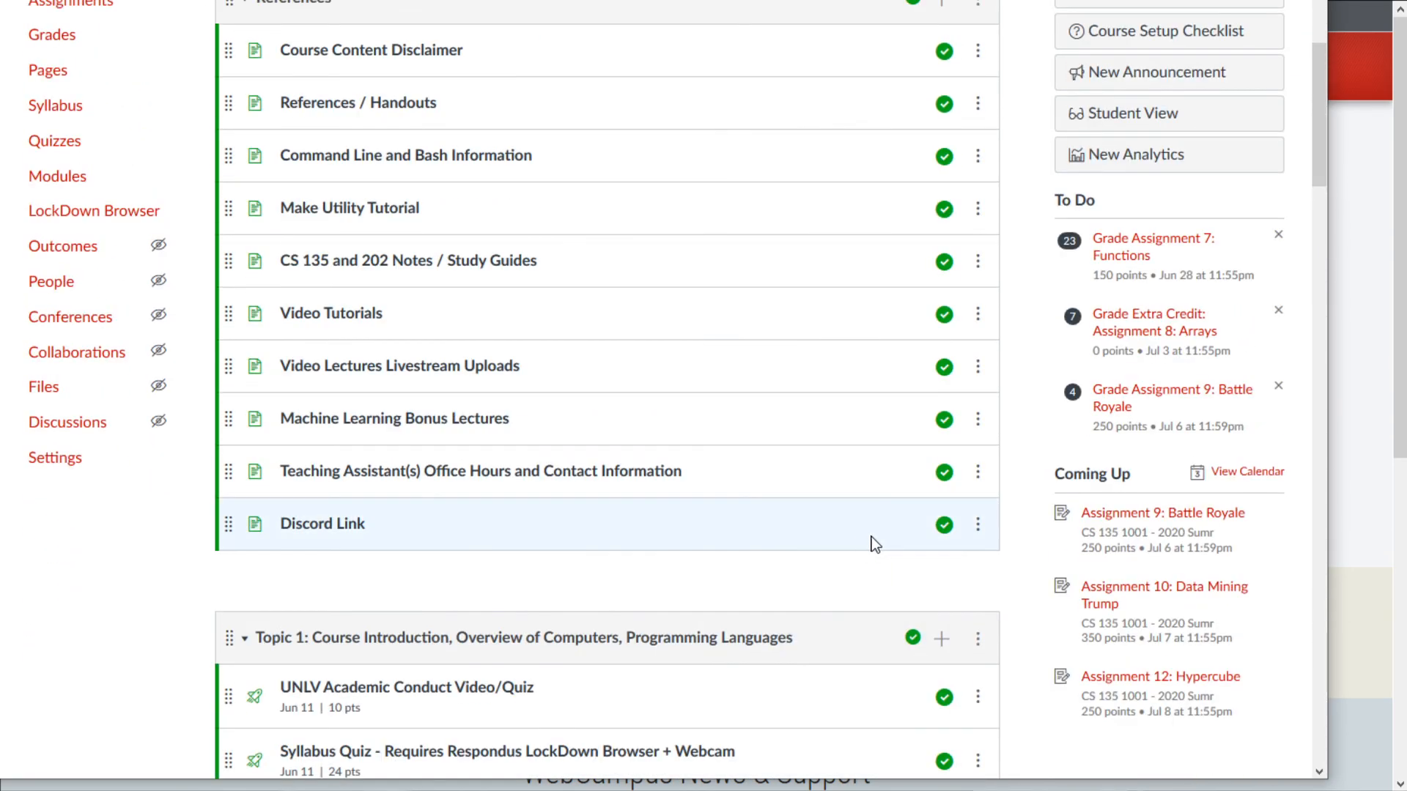
pyautogui.scroll(1, 740, 533)
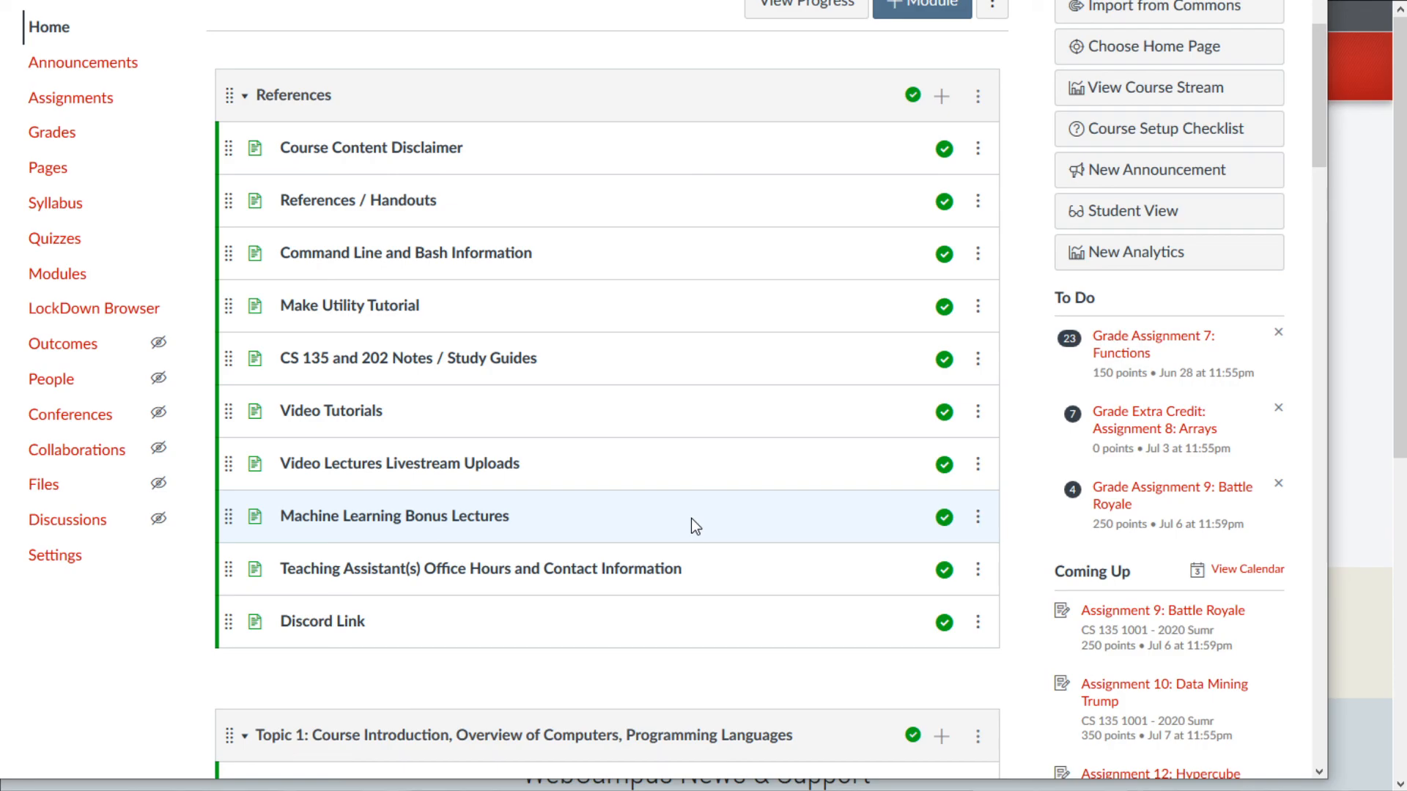
pyautogui.scroll(-4, 697, 530)
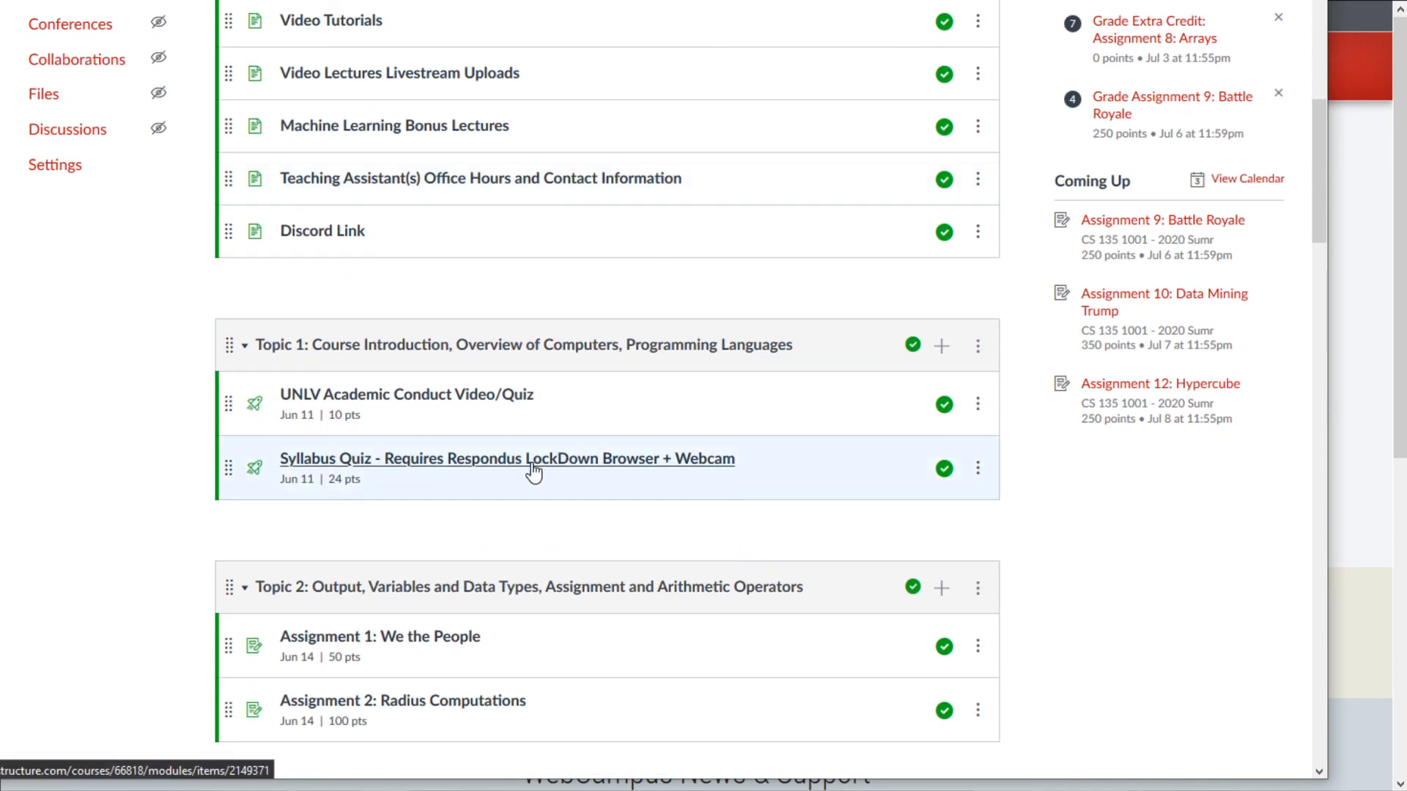
pyautogui.scroll(-2, 533, 469)
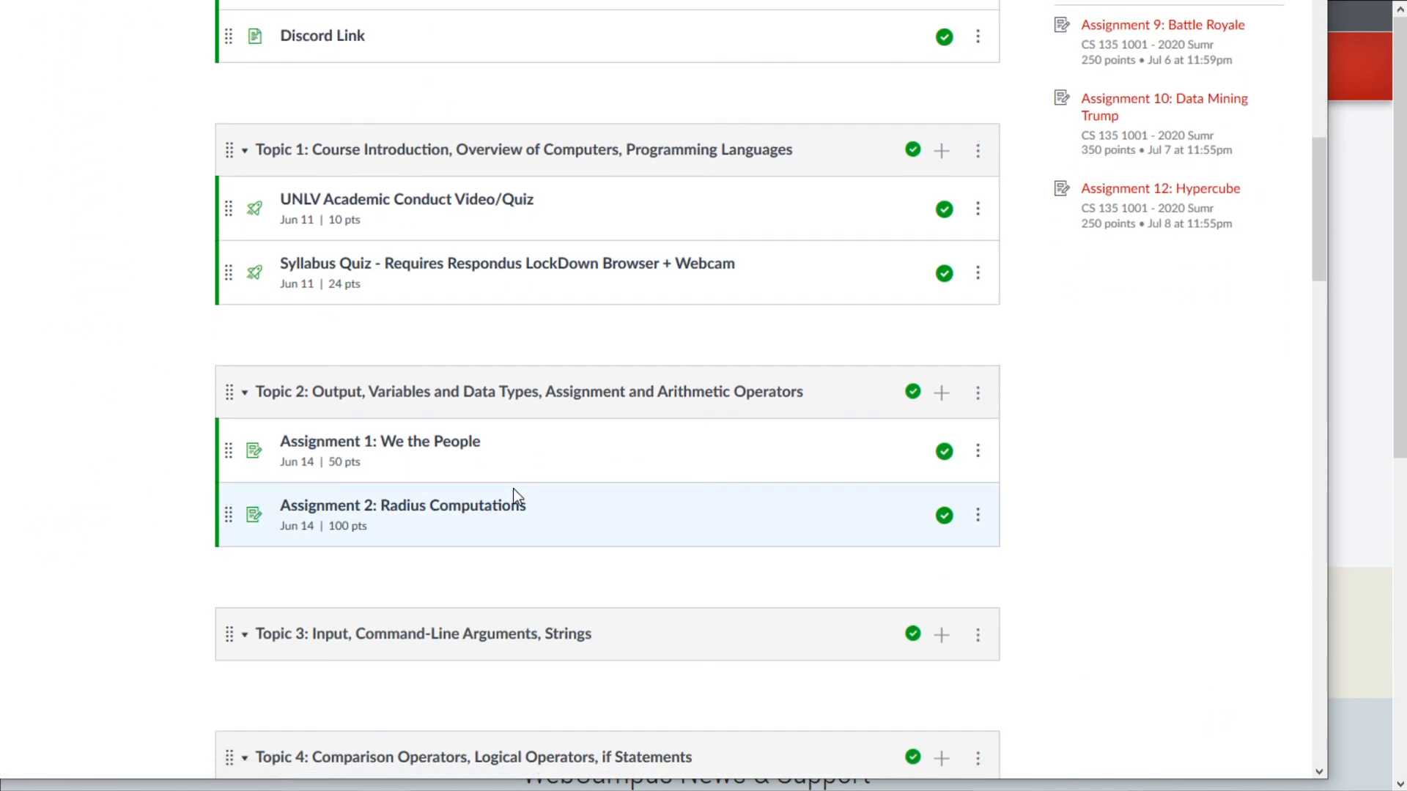
pyautogui.click(432, 442)
# - Read through Assignment 1: We the People, then return to the Modules page
pyautogui.scroll(-15, 513, 498)
pyautogui.scroll(15, 528, 477)
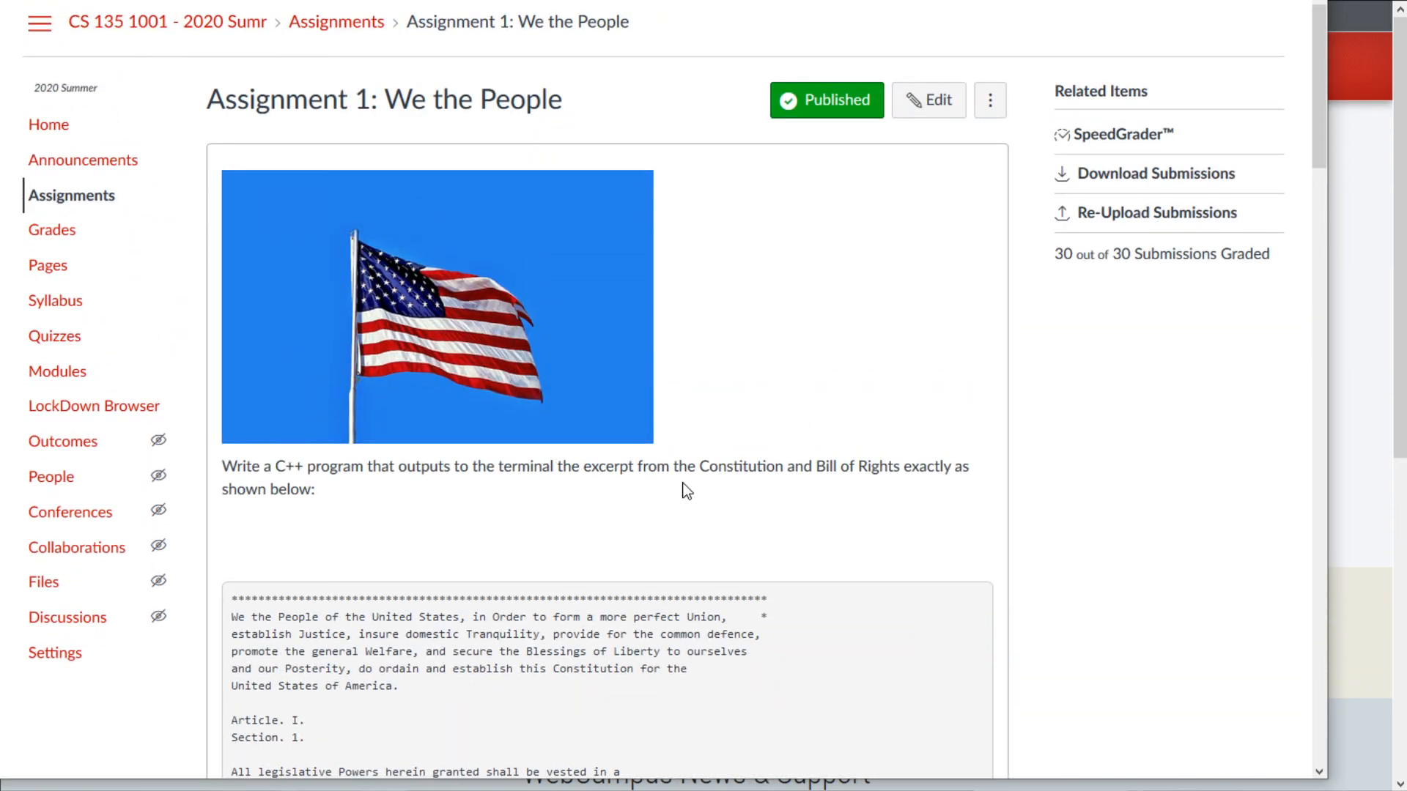
pyautogui.scroll(-4, 647, 361)
pyautogui.moveTo(276, 173); pyautogui.dragTo(314, 224)
pyautogui.scroll(-5, 316, 198)
pyautogui.moveTo(318, 174); pyautogui.dragTo(500, 402)
pyautogui.scroll(6, 500, 401)
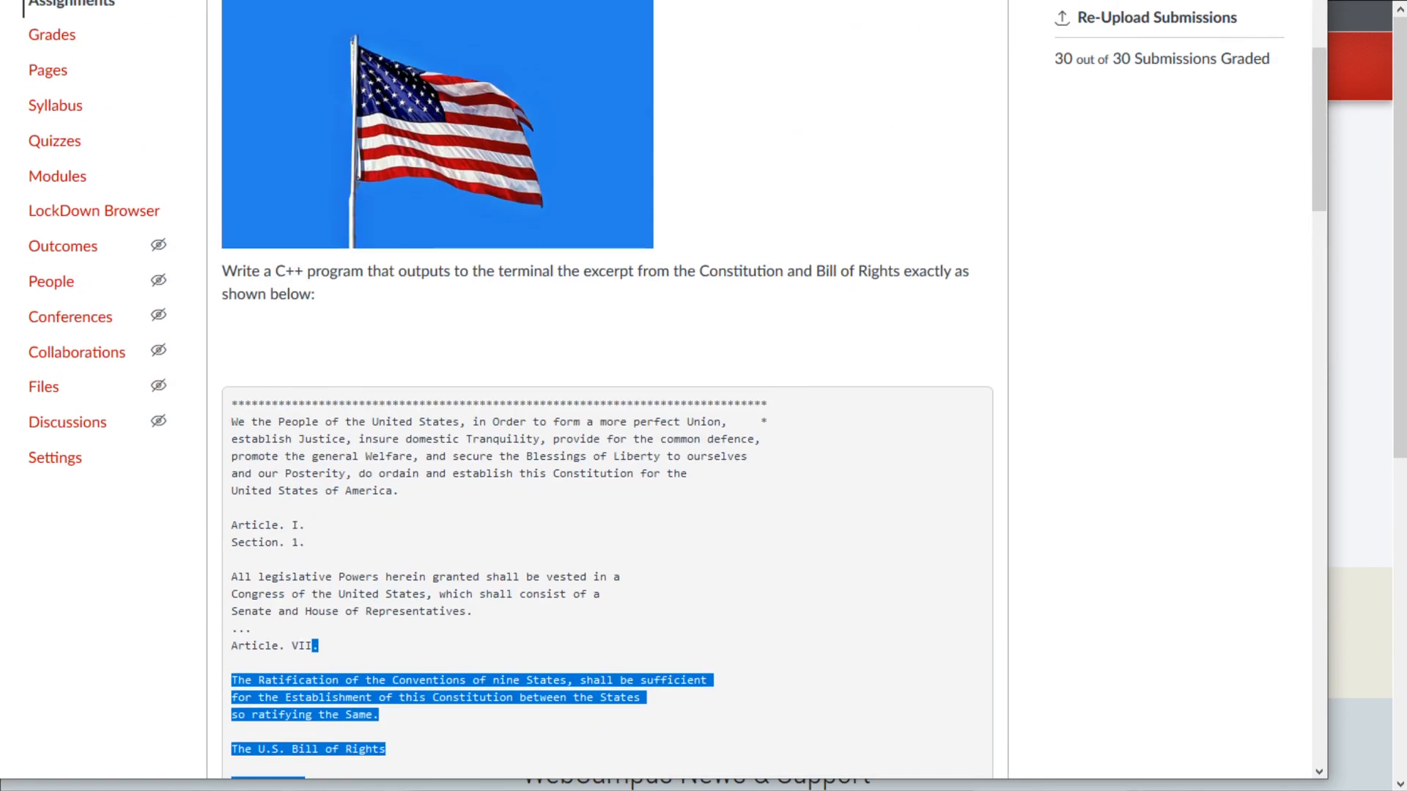
pyautogui.hotkey('alt', 'Left')
# - Bring the WebCampus home page window to the front
pyautogui.scroll(10, 654, 307)
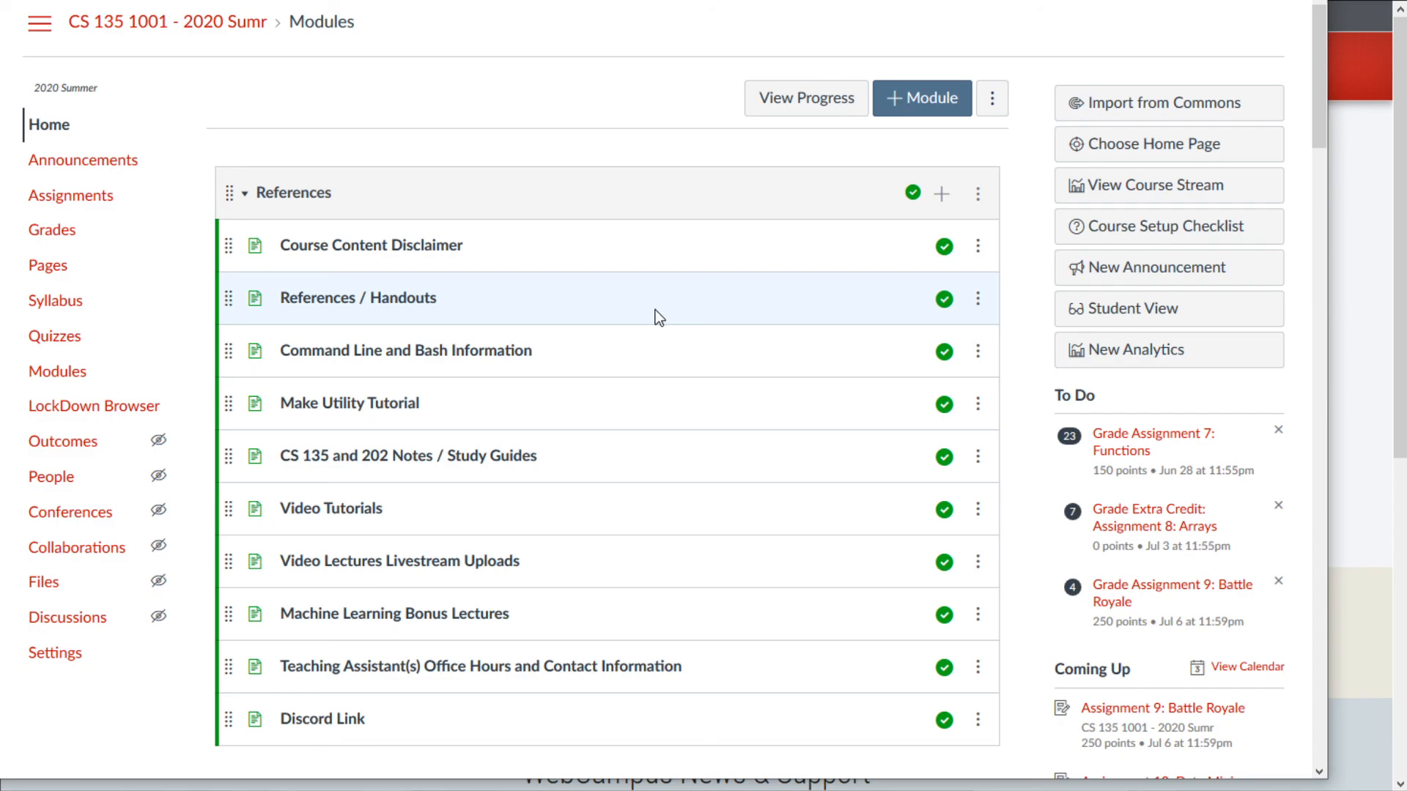
pyautogui.scroll(-2, 649, 310)
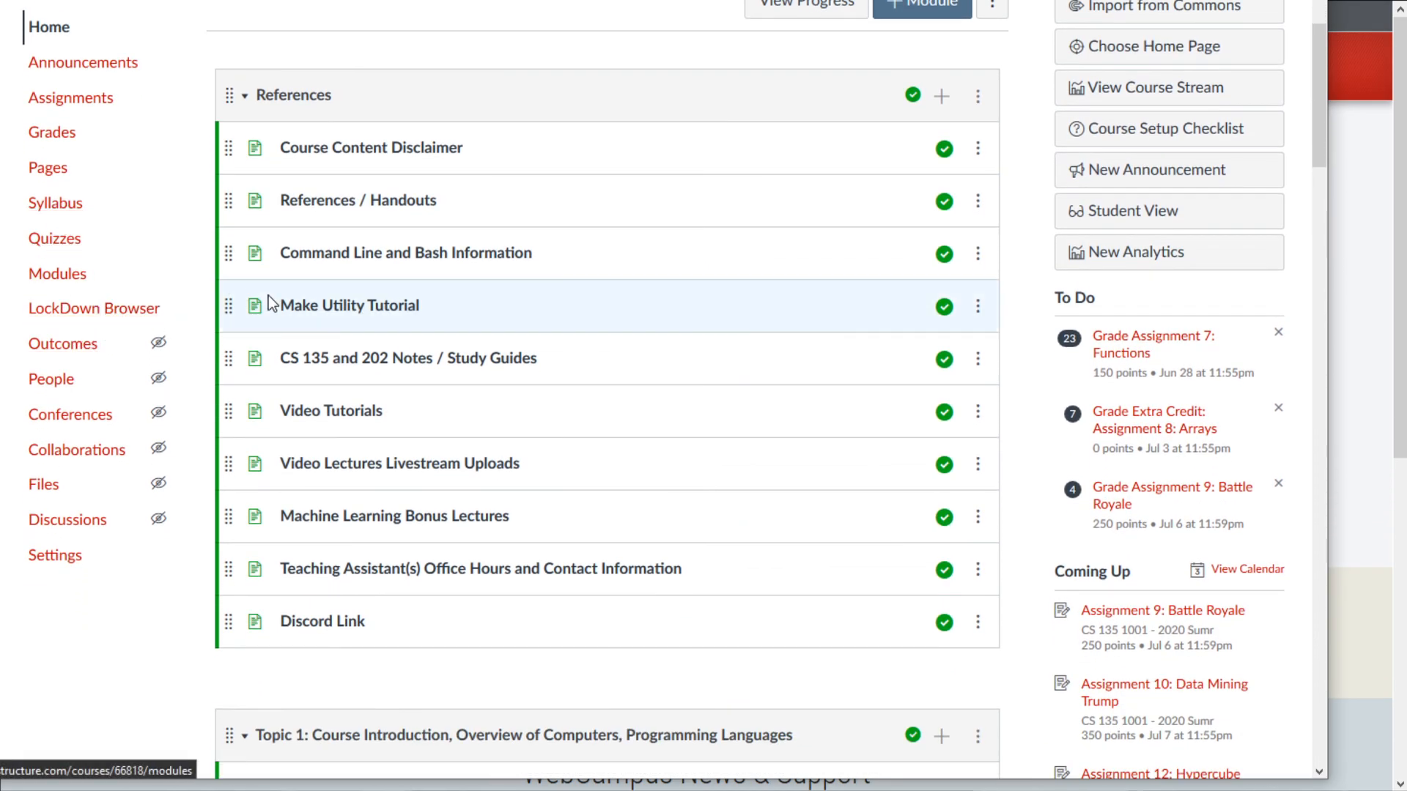
pyautogui.scroll(2, 602, 450)
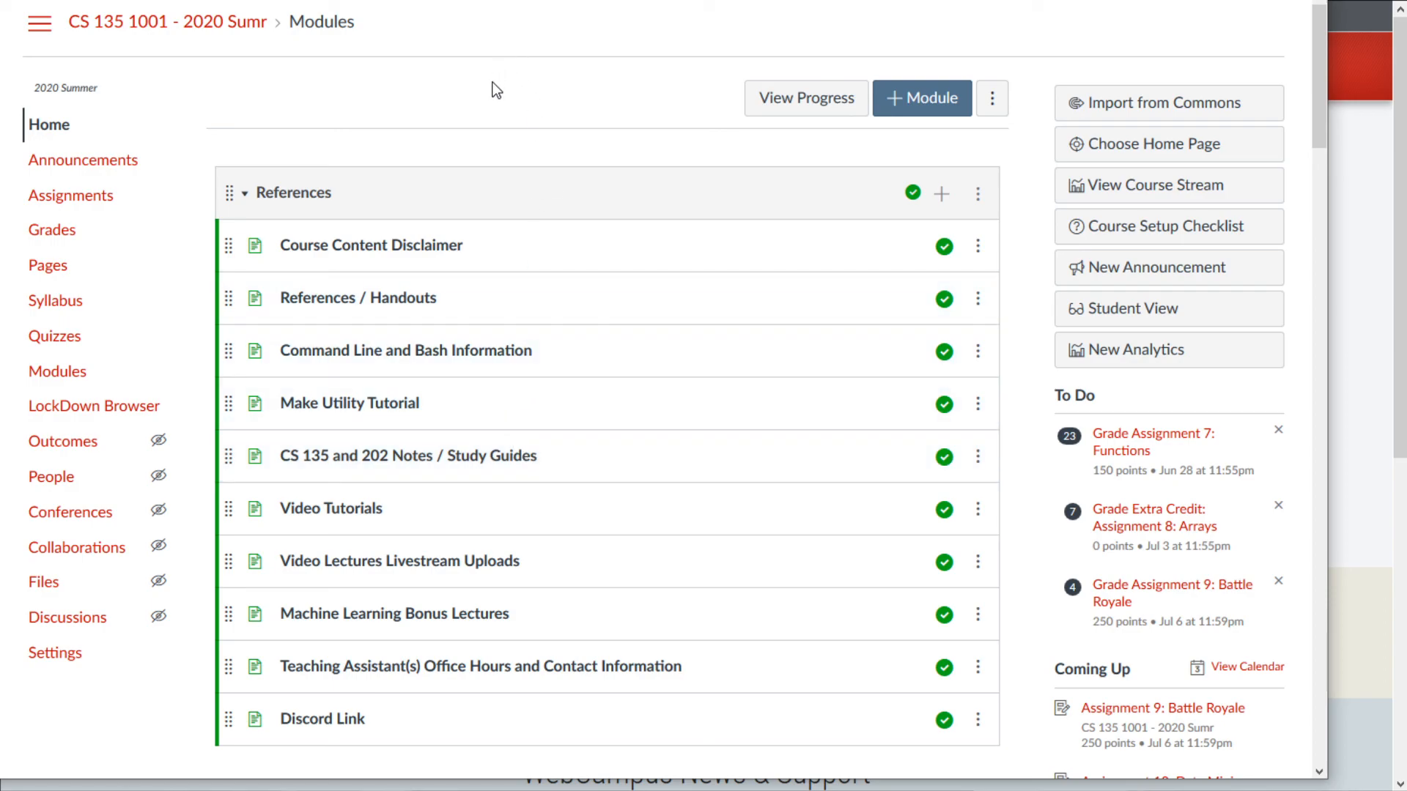
pyautogui.click(1400, 50)
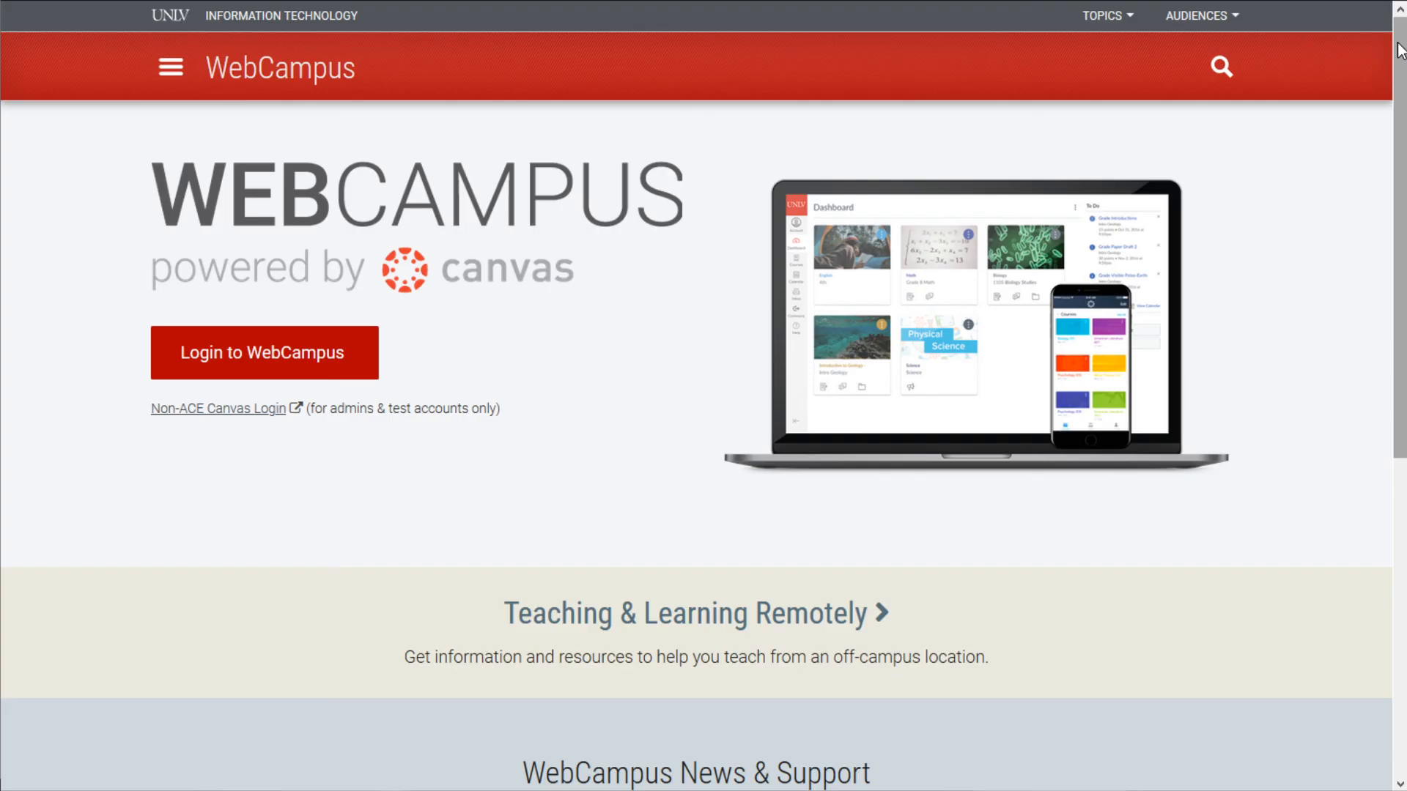